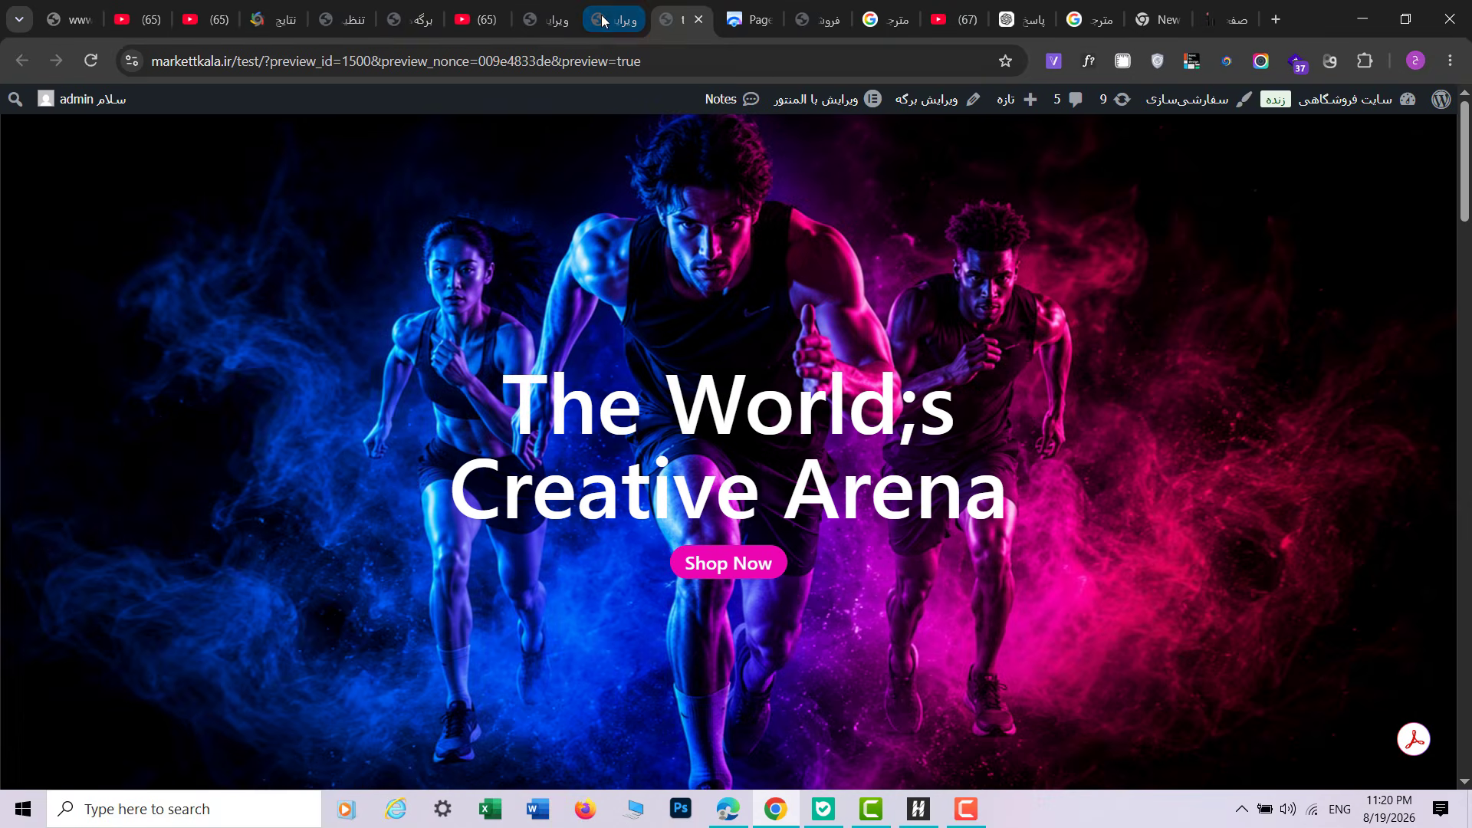
Step: In the blank page's Elementor editor, add a container and set its content width to full width (تمام عرض)
click(548, 19)
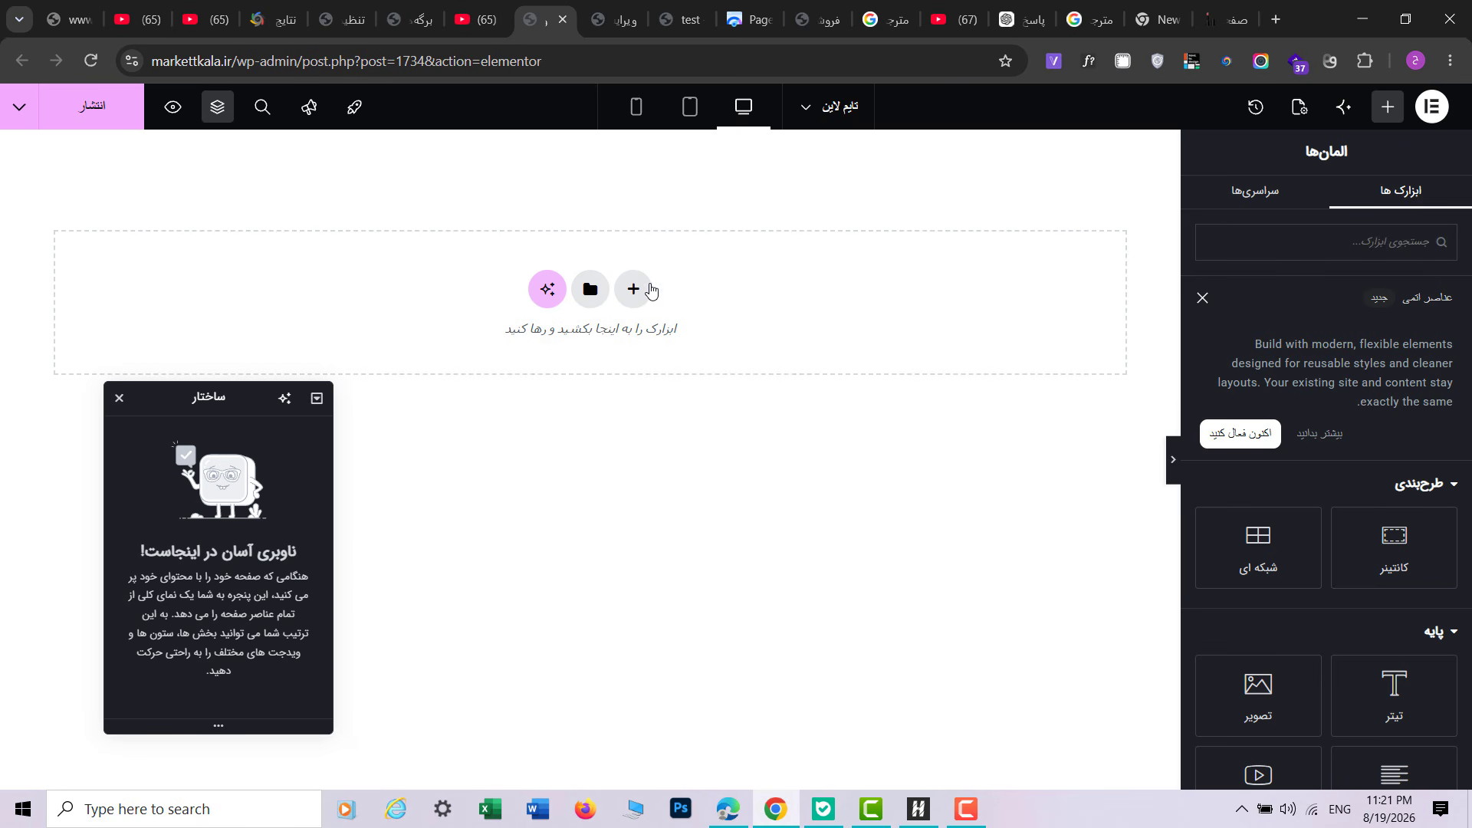
drag(1393, 546, 861, 277)
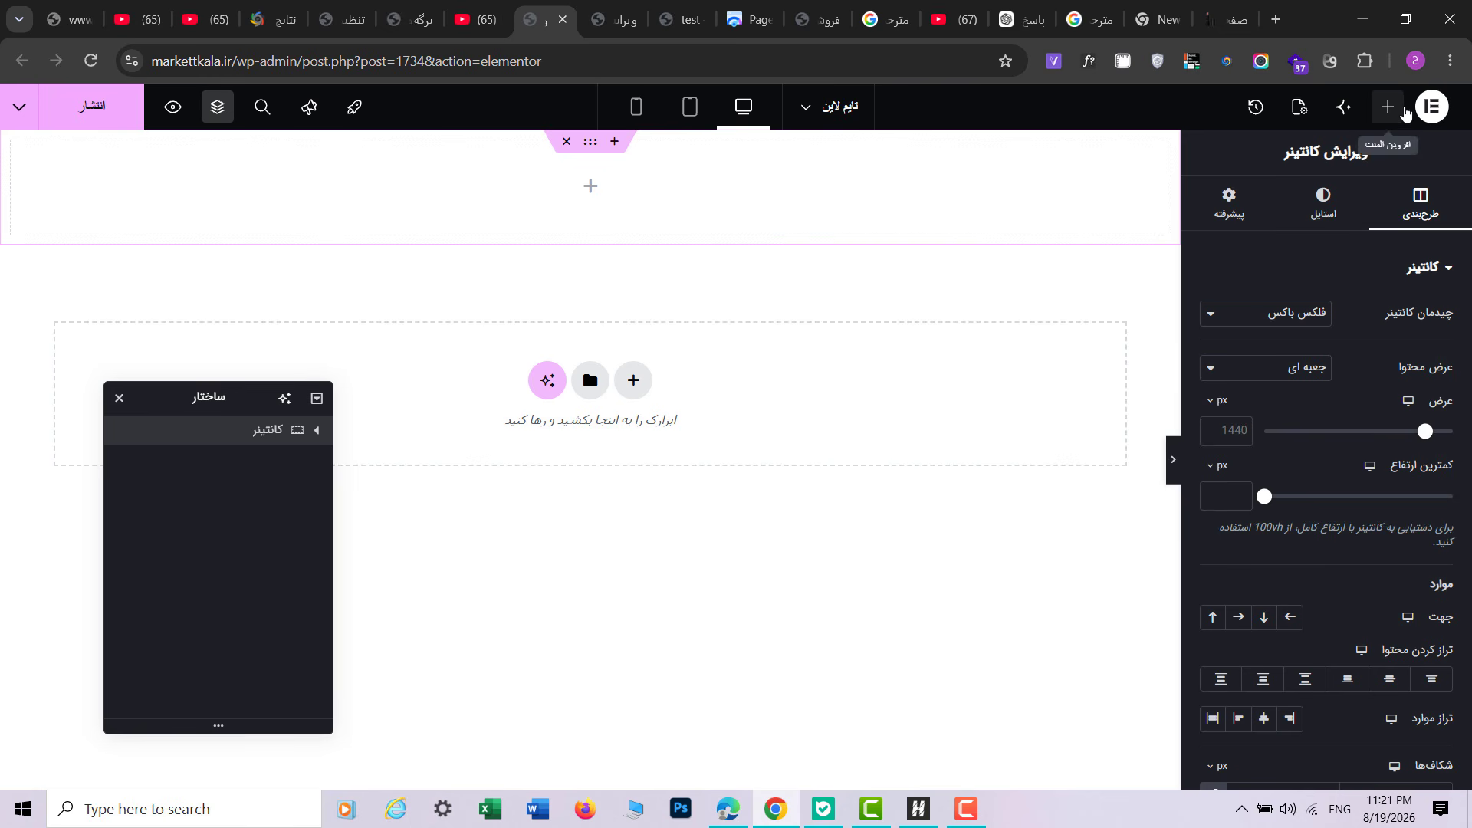
click(1388, 106)
click(590, 153)
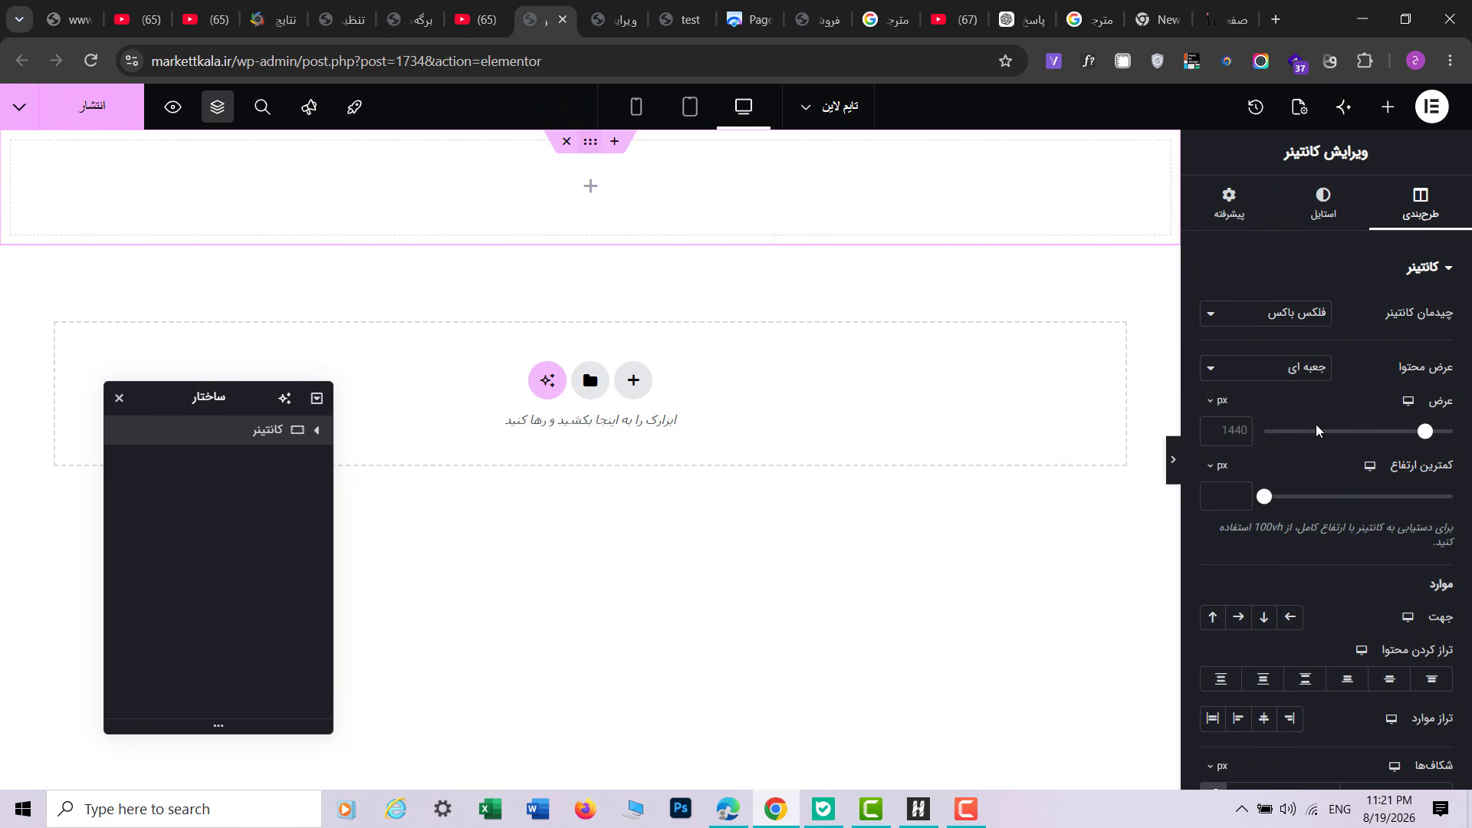
click(1265, 369)
click(1295, 420)
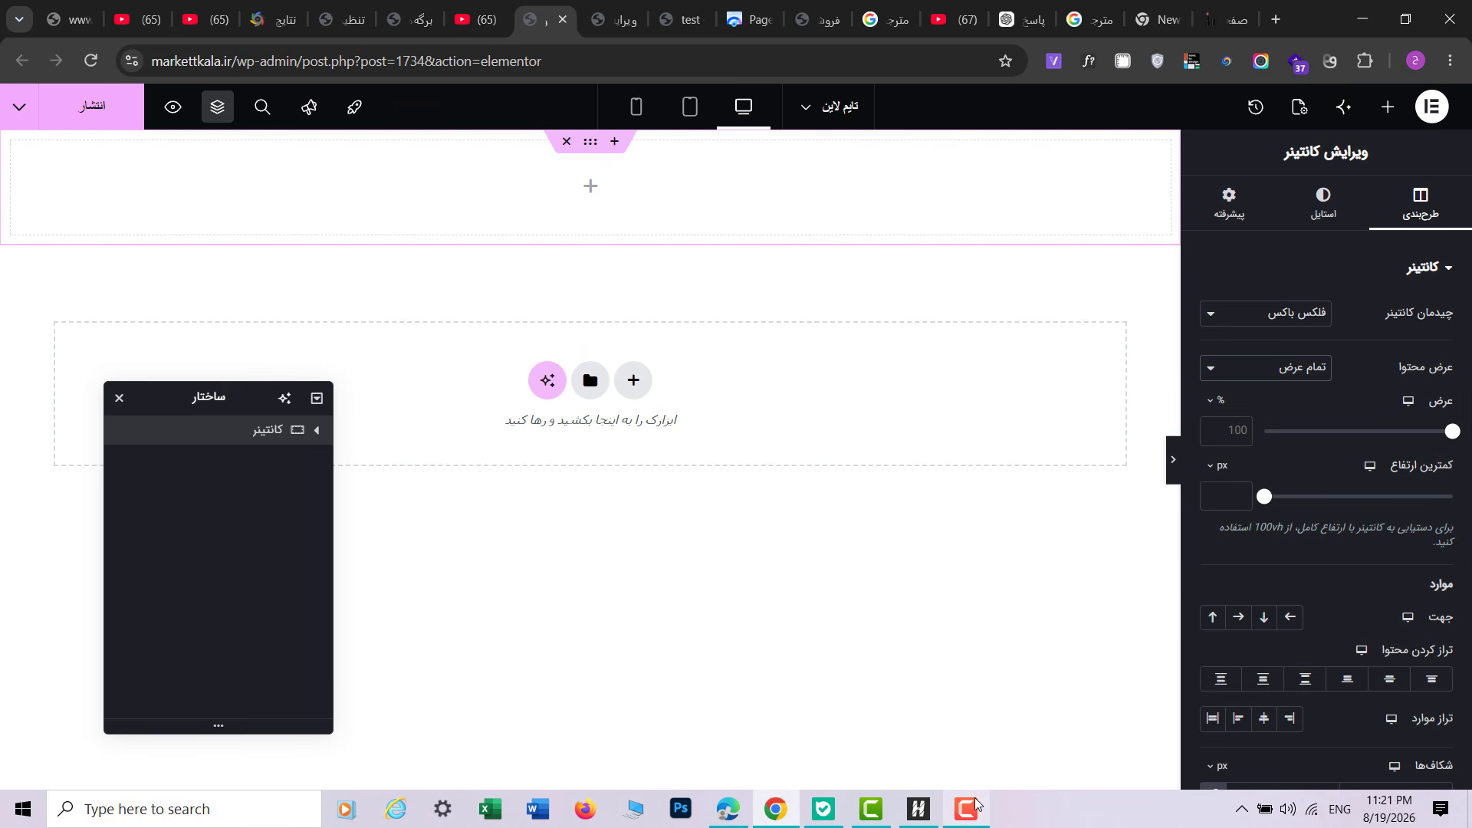
mouse_move(968, 805)
click(967, 736)
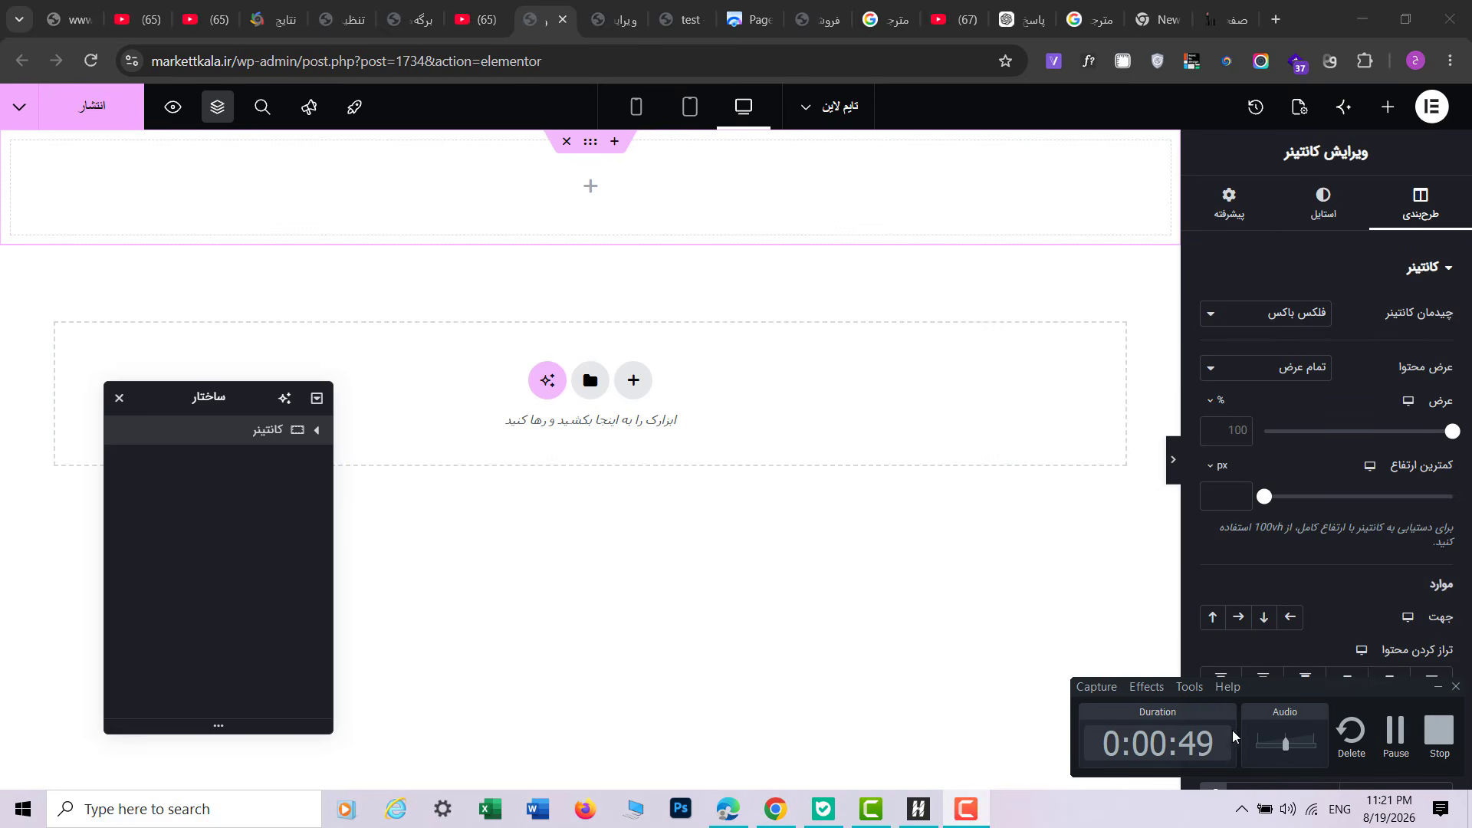
click(968, 812)
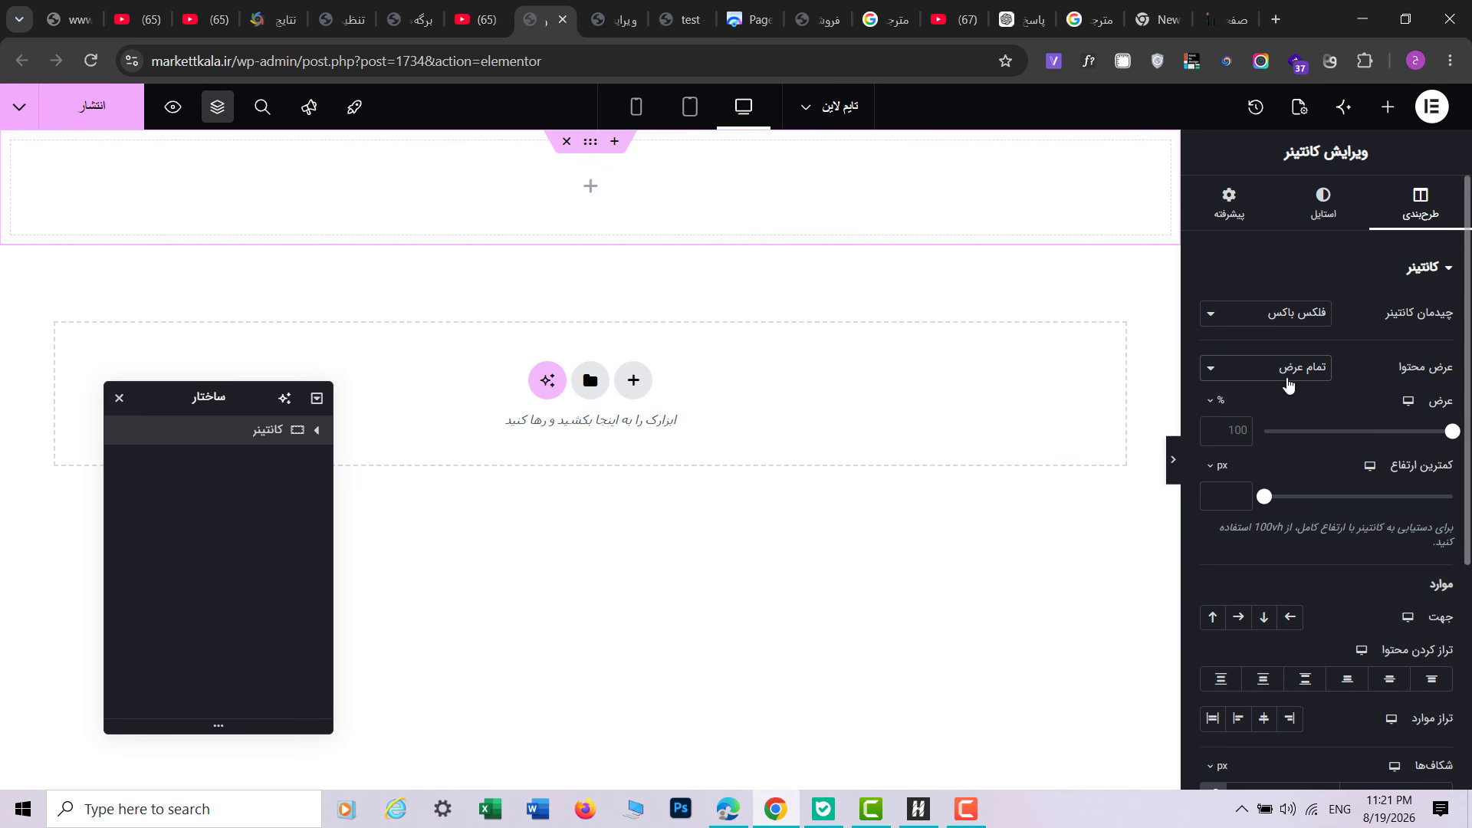
Step: Nest a second container inside the first one and set its content width to full width (تمام عرض)
click(1388, 106)
drag(1394, 548, 785, 148)
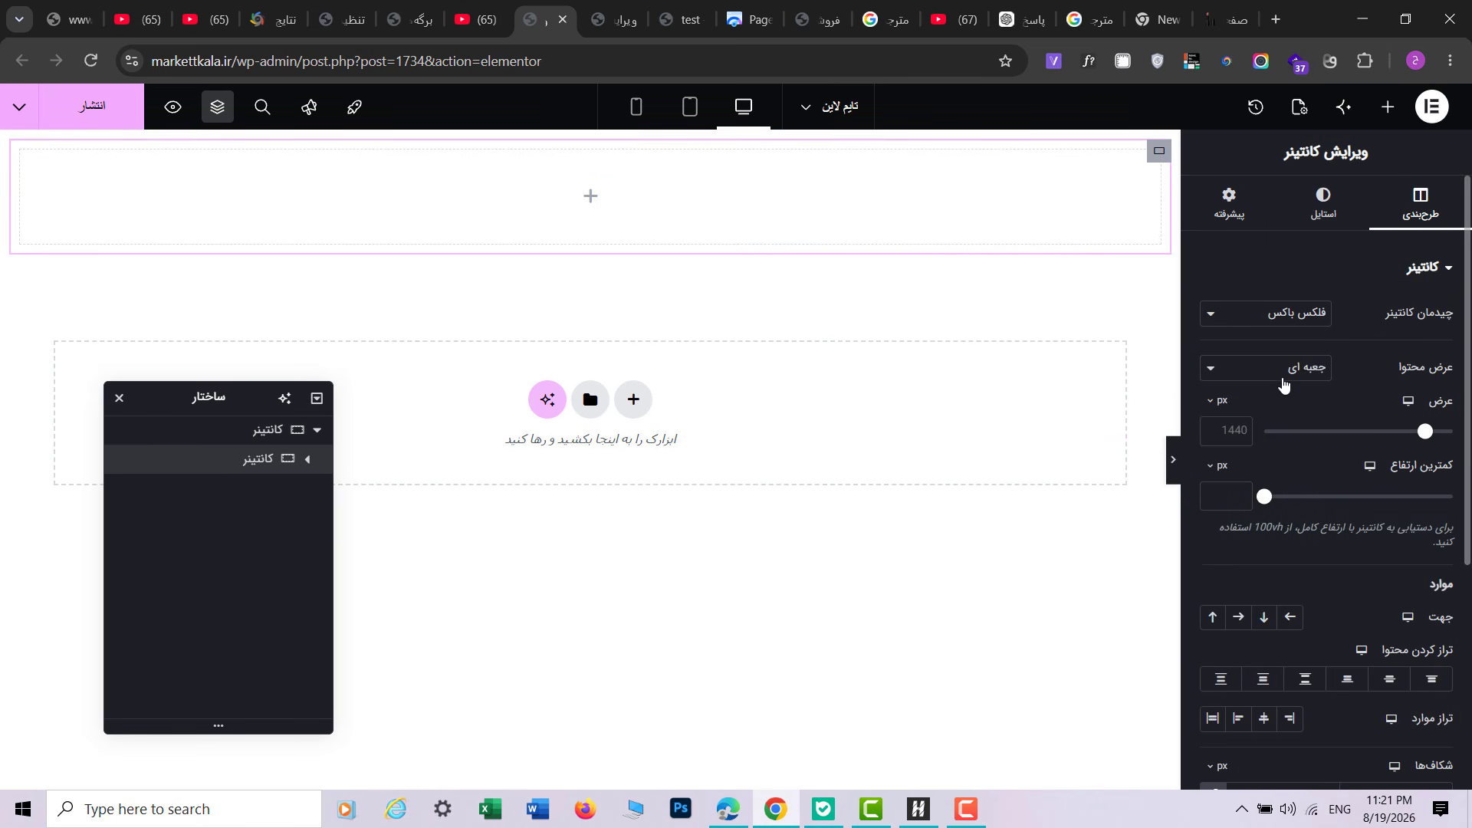
click(1284, 371)
click(1286, 421)
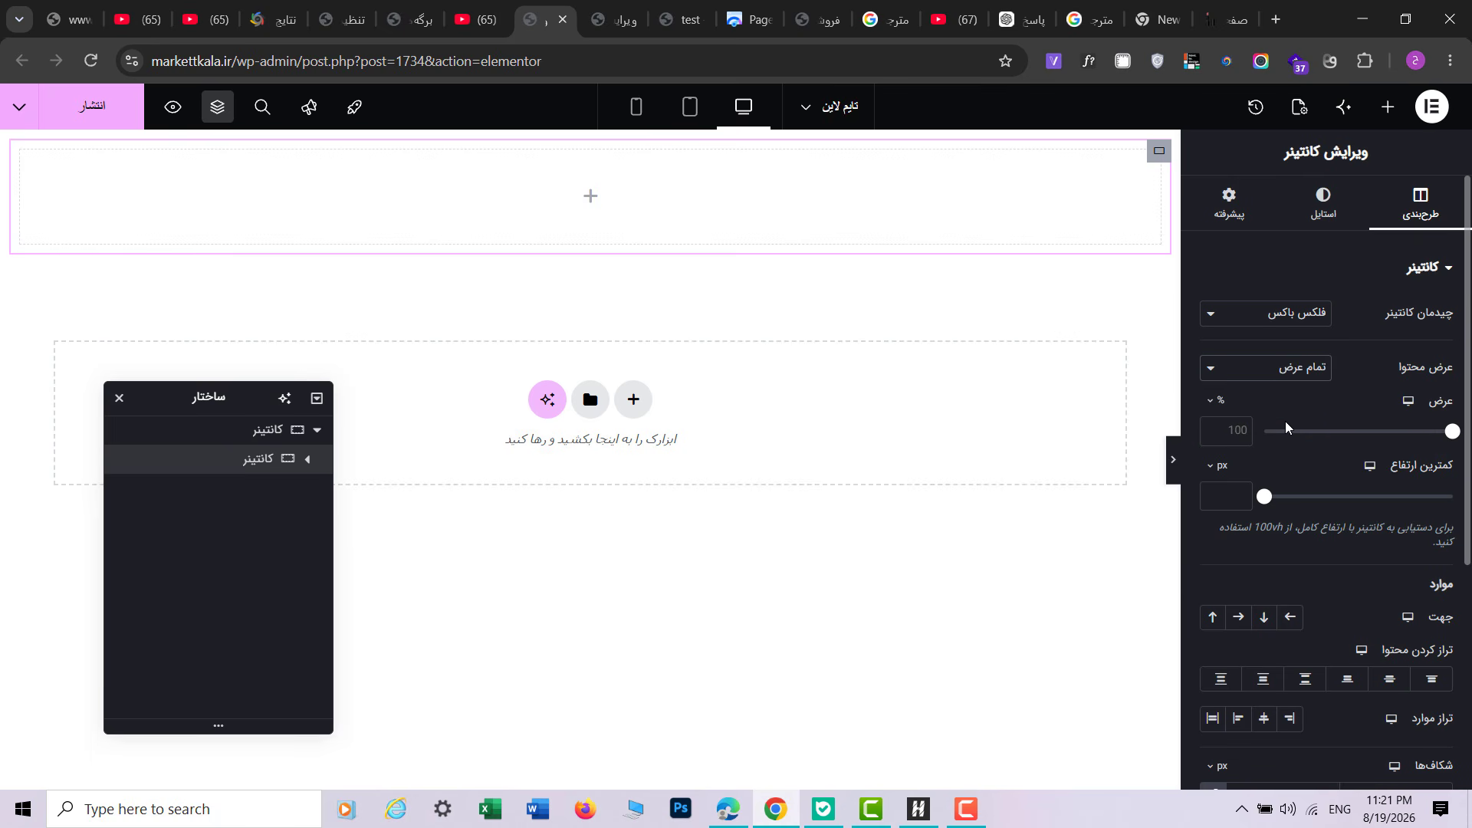
Step: Rename the outer container Hero WRAPPER and the inner container Hero in the page structure
double_click(261, 429)
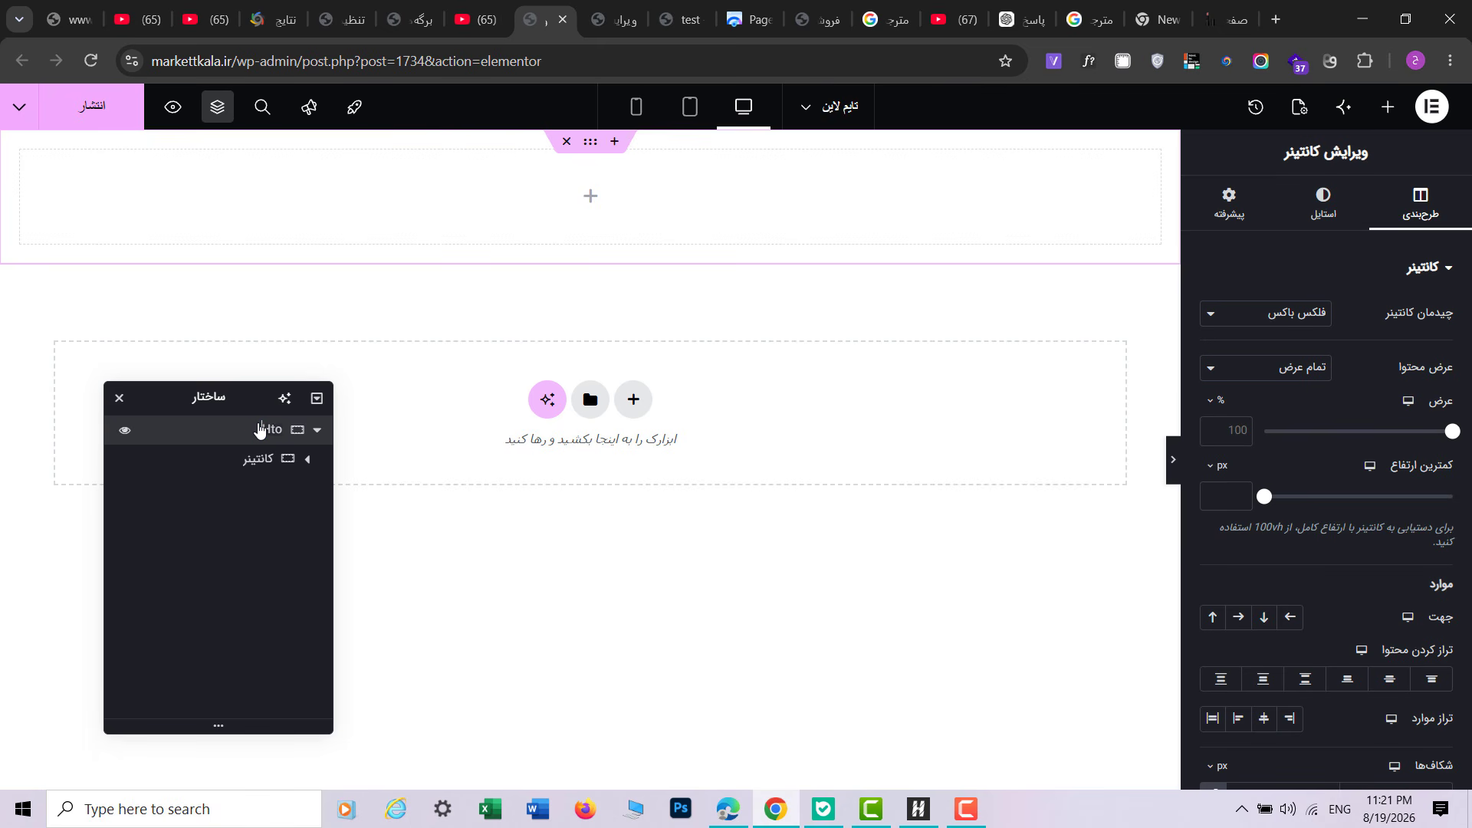
text(Hero WRAPPER)
click(316, 431)
double_click(261, 462)
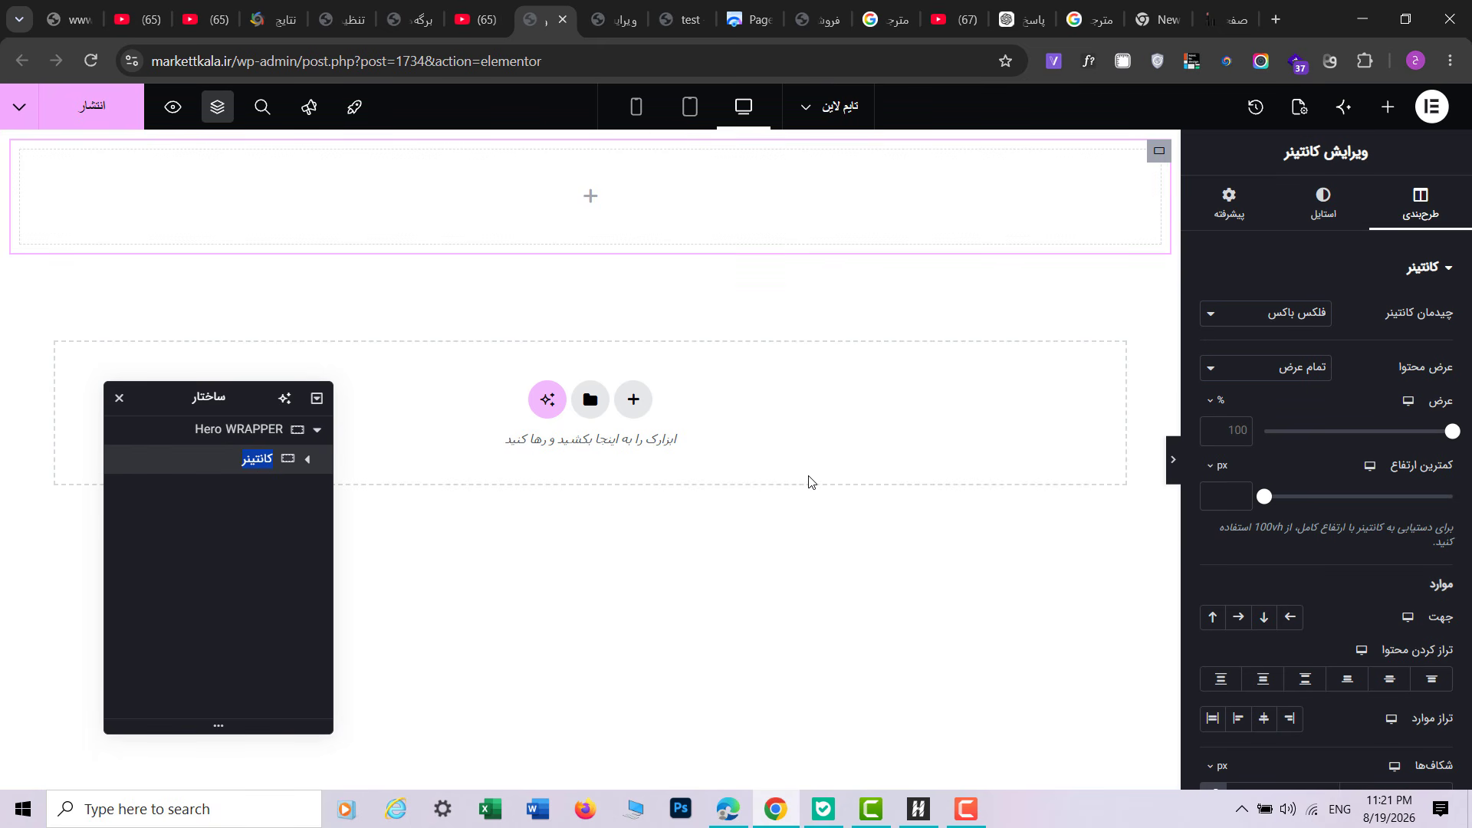
text(hERO)
click(605, 13)
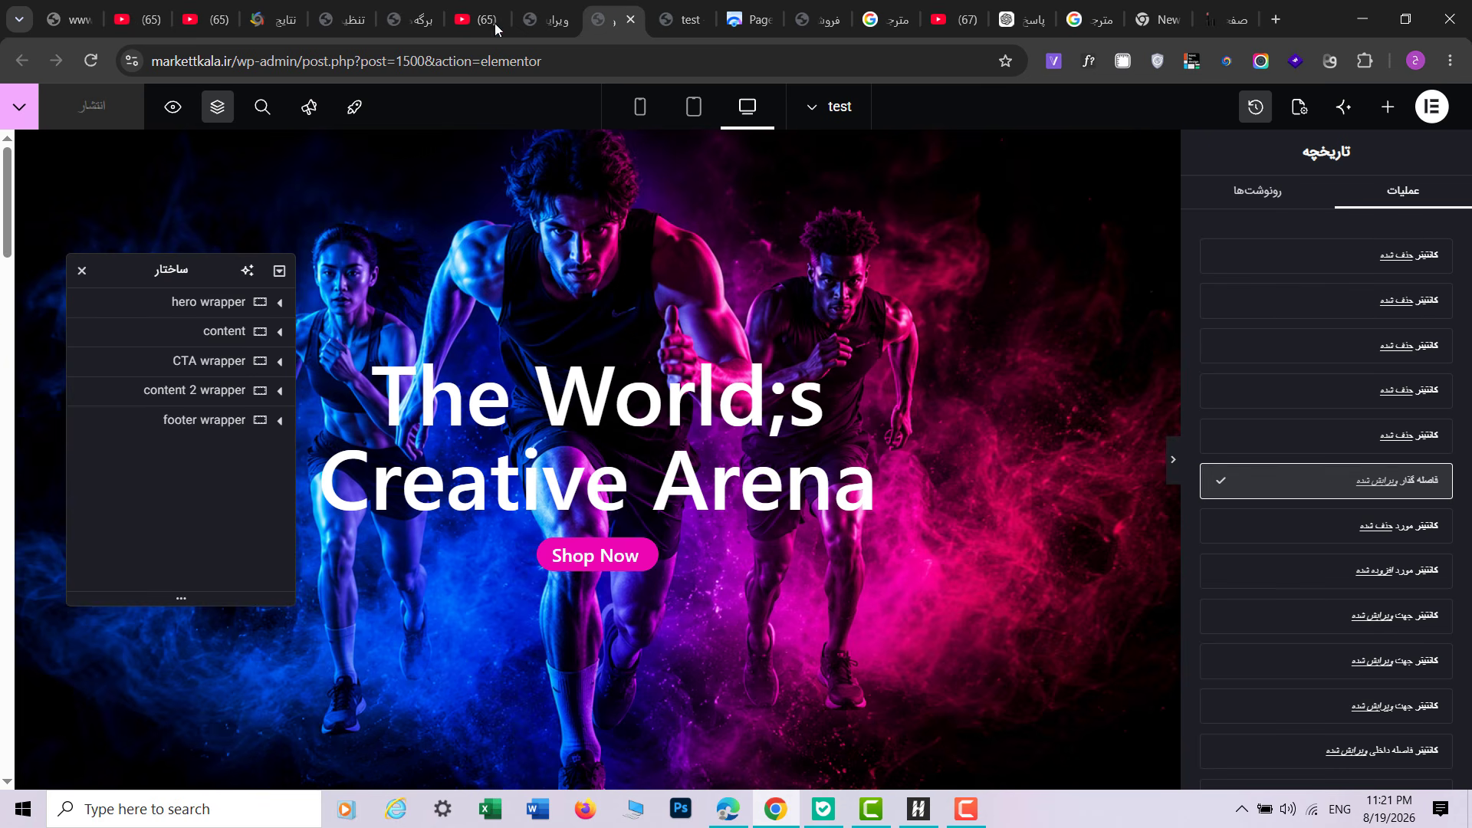
click(539, 9)
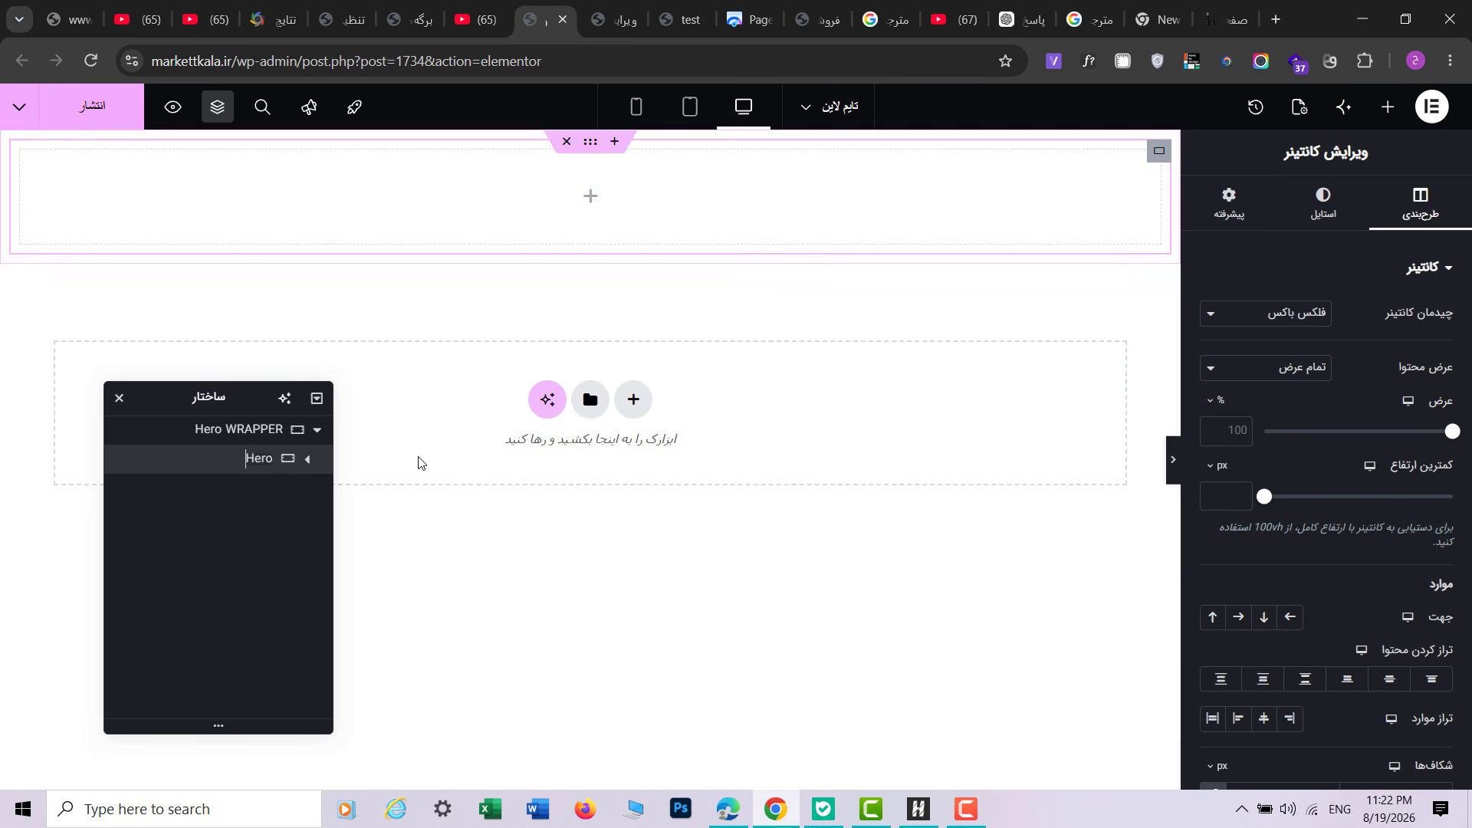
Step: Set the Hero container's minimum height to 100 vh
click(307, 459)
click(1219, 467)
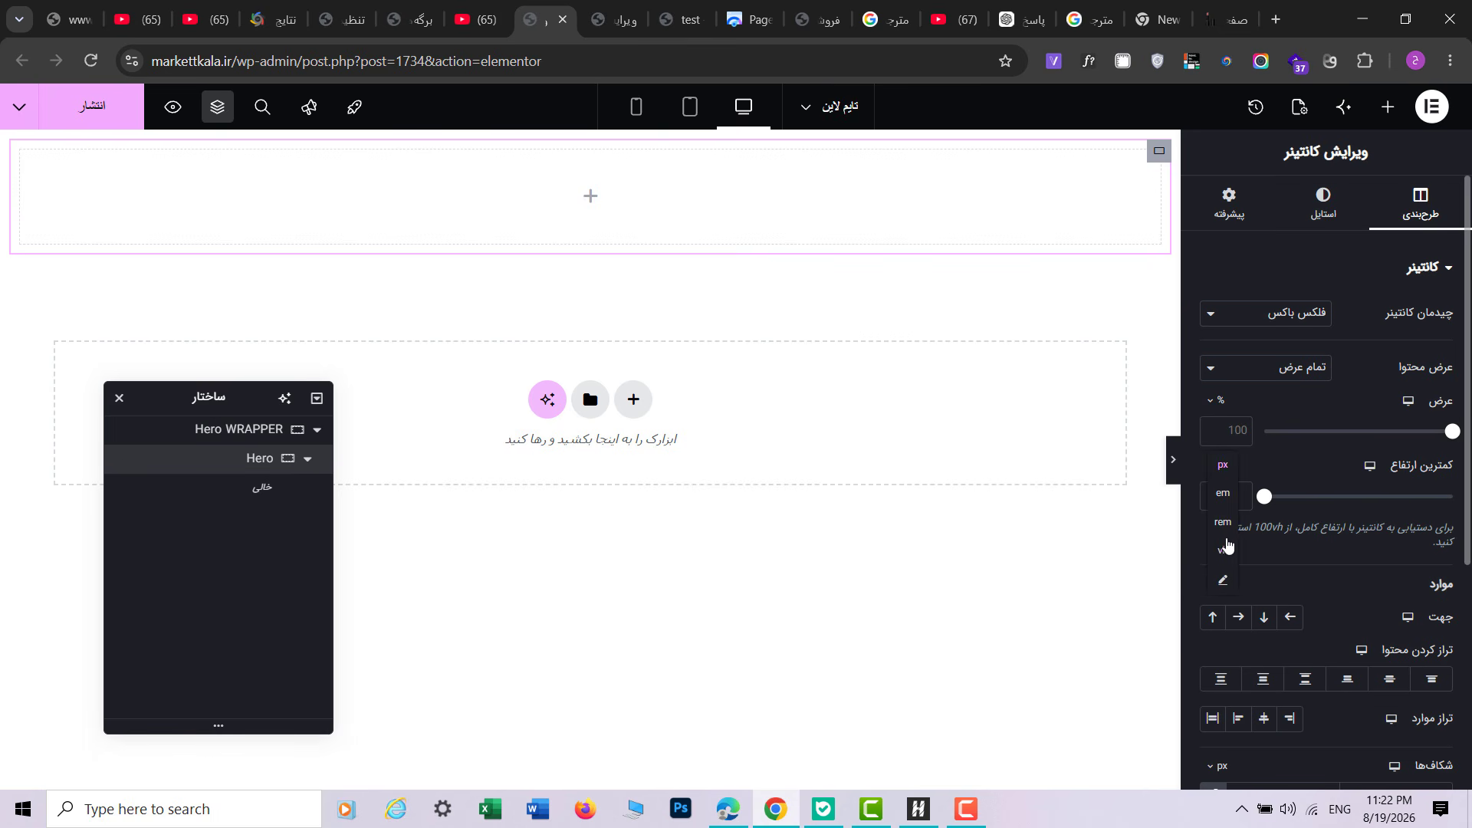
click(1224, 552)
text(100)
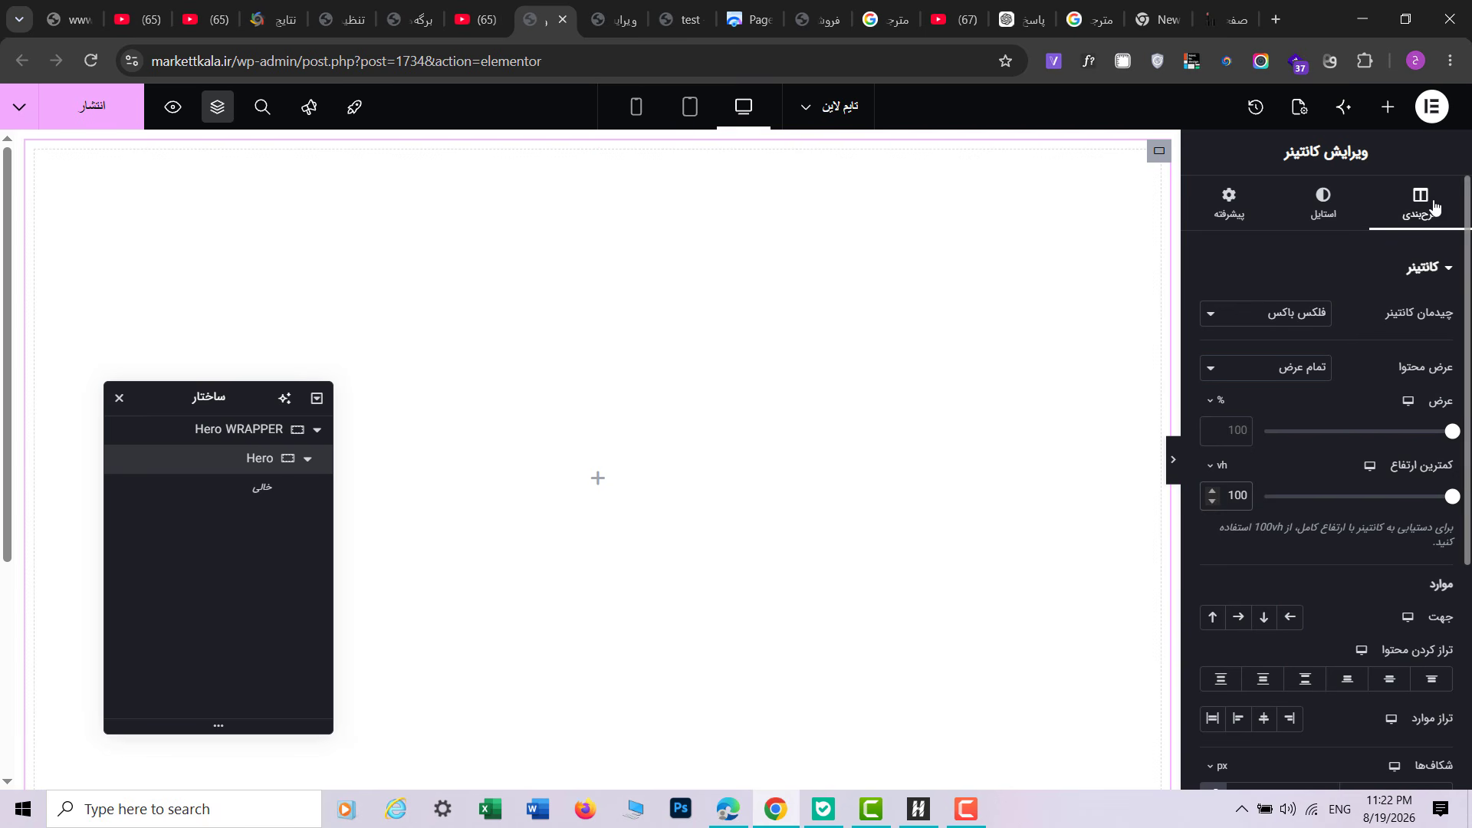
Step: Give the Hero container a classic background using the neon blue-and-pink sports car image from the media library
click(1314, 220)
click(665, 16)
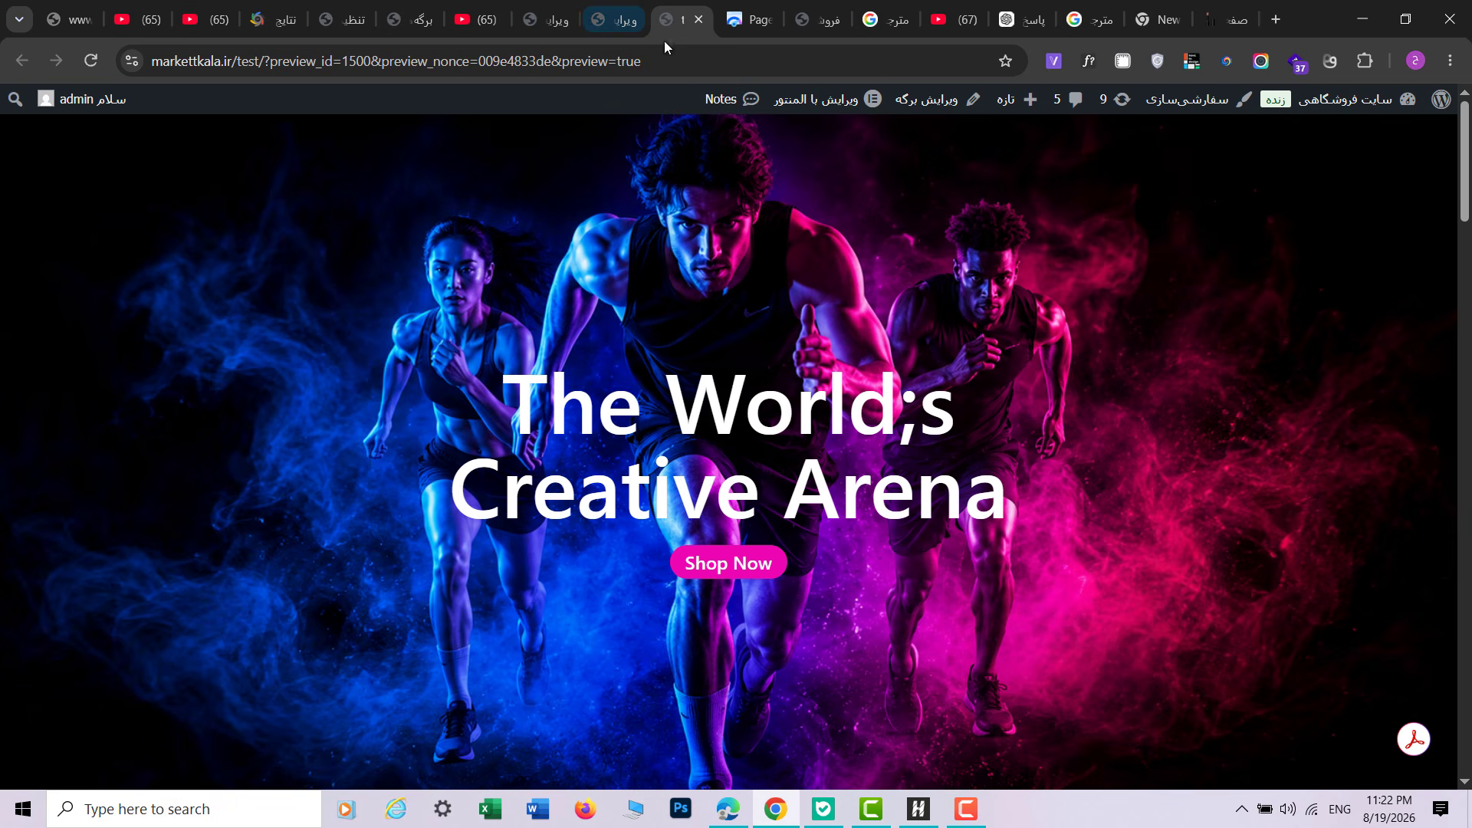
click(564, 8)
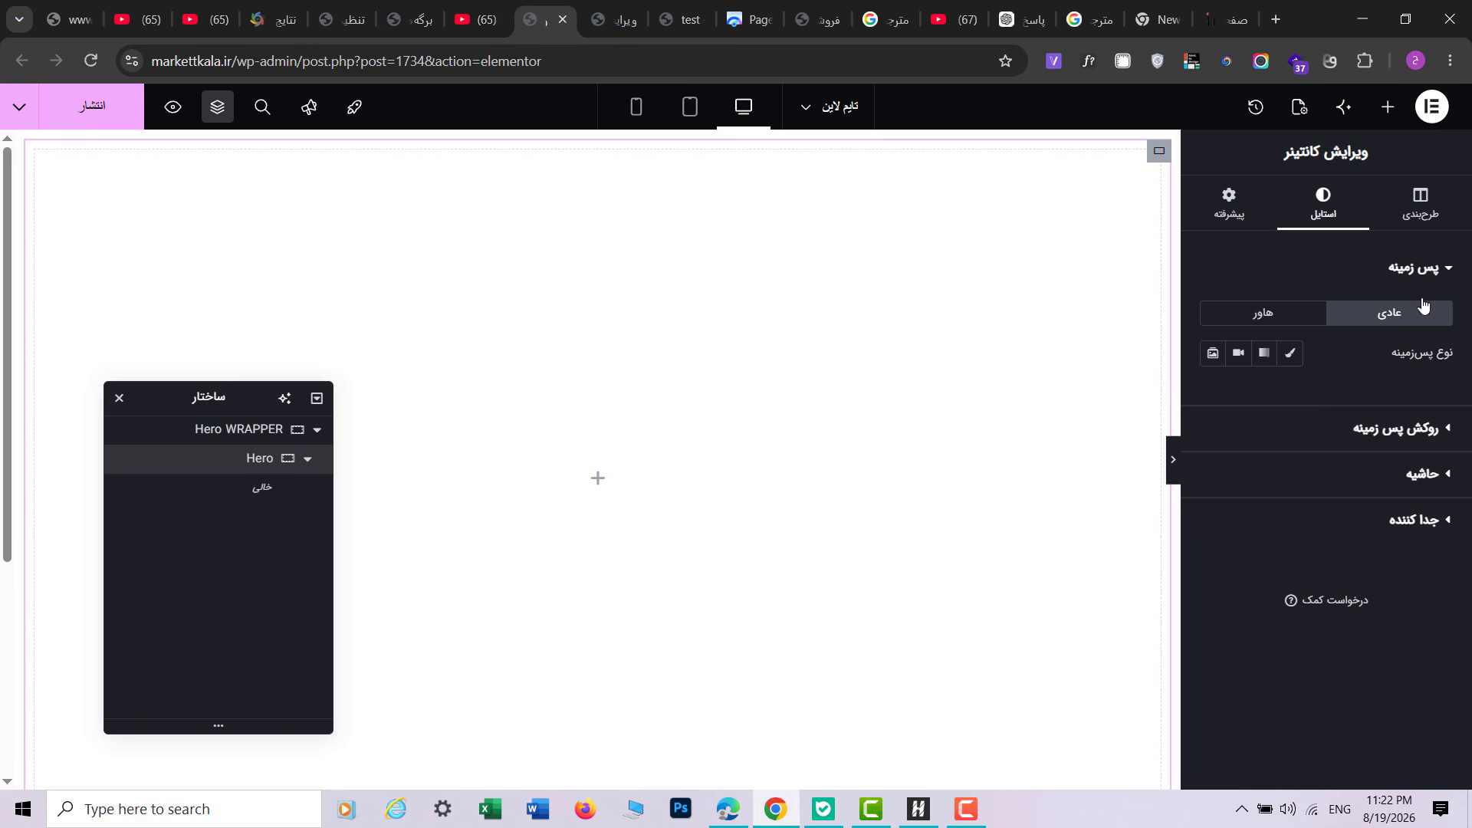
click(1291, 355)
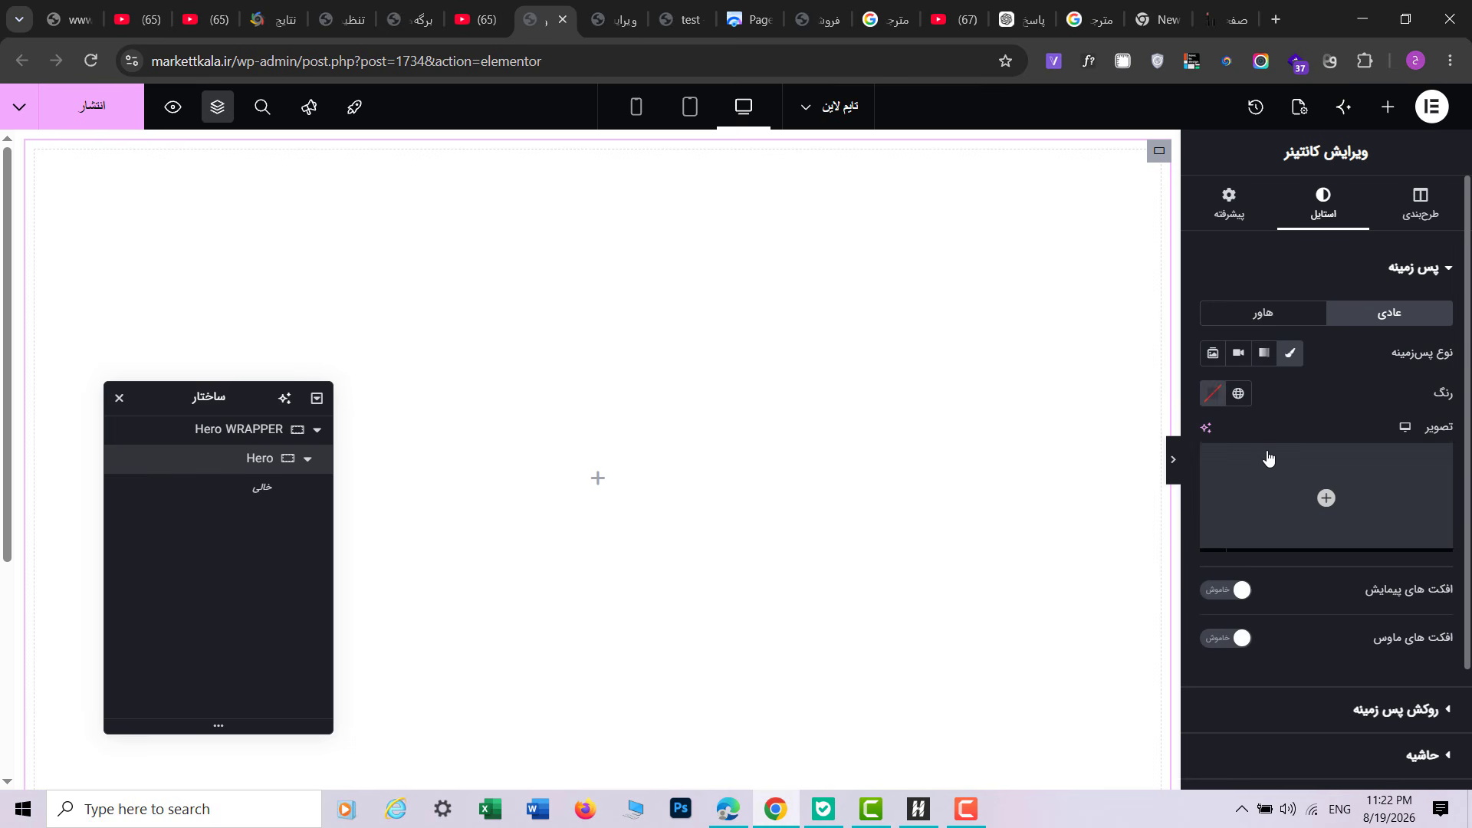
click(1278, 499)
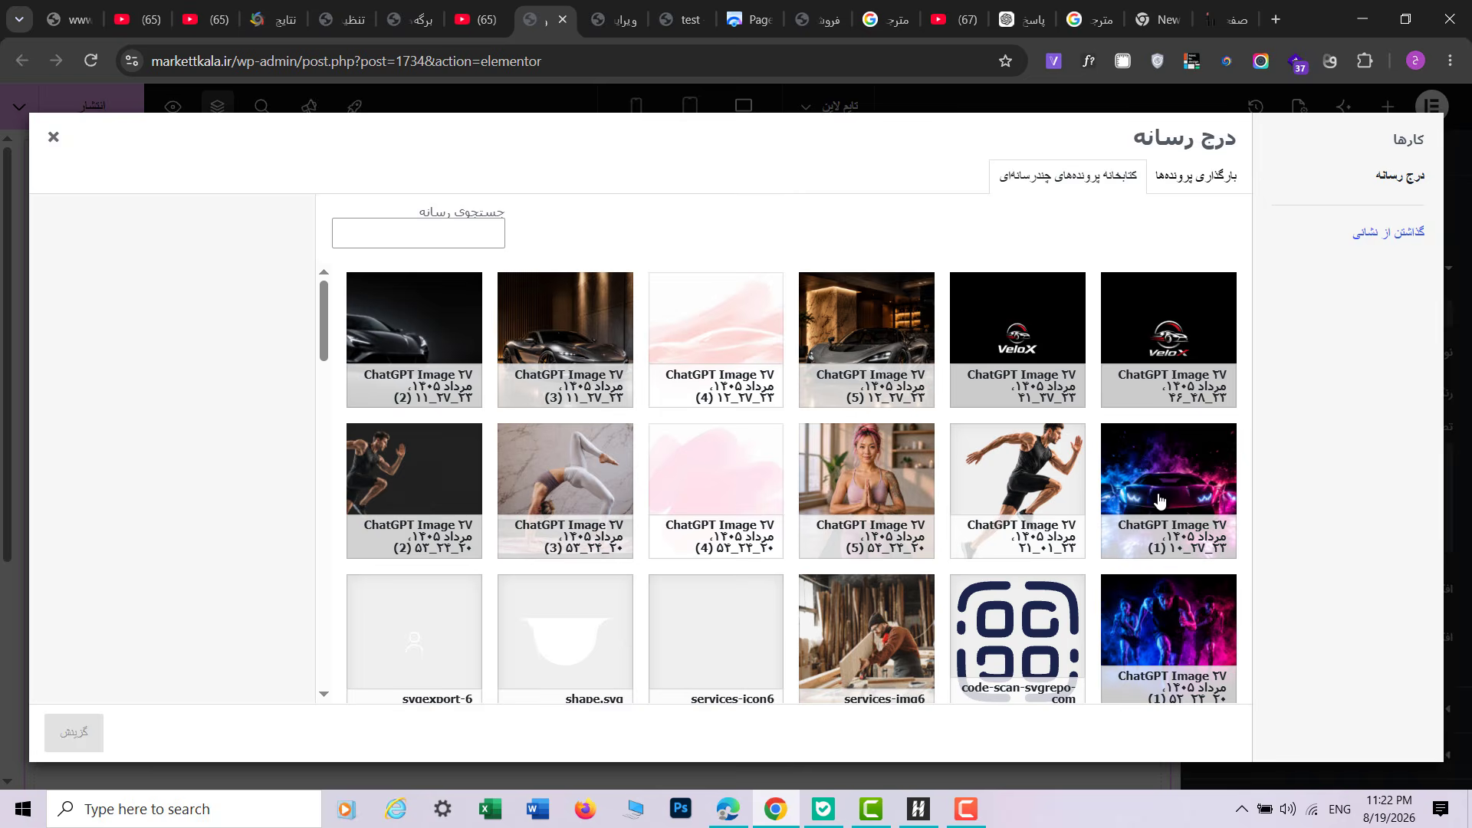
click(1162, 527)
click(69, 733)
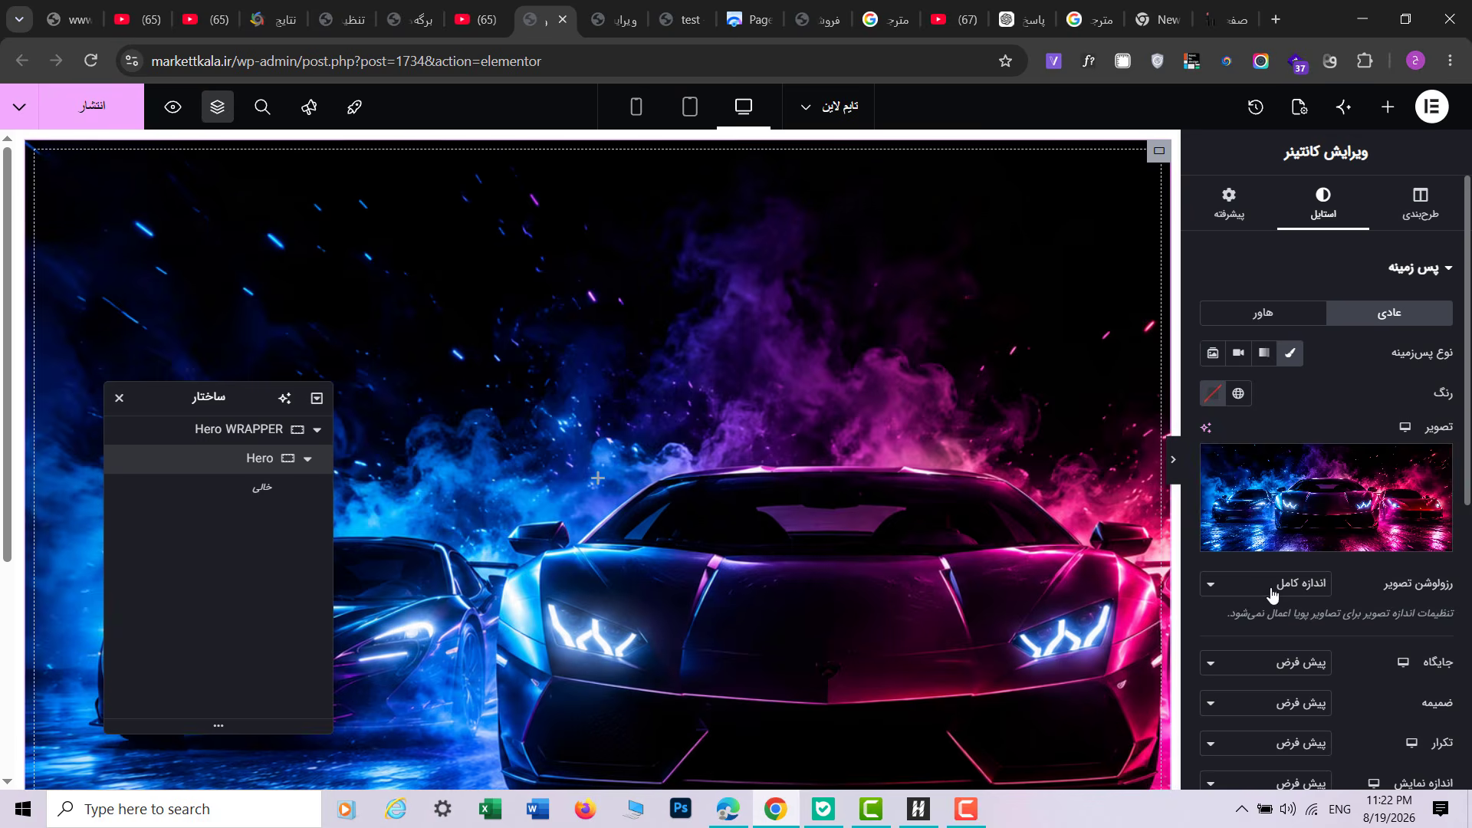
Step: Set the Hero background image's position to center center (وسط وسط), repeat to no-repeat (بدون تکرار) and display size to cover (پوشش)
click(1271, 664)
click(1265, 402)
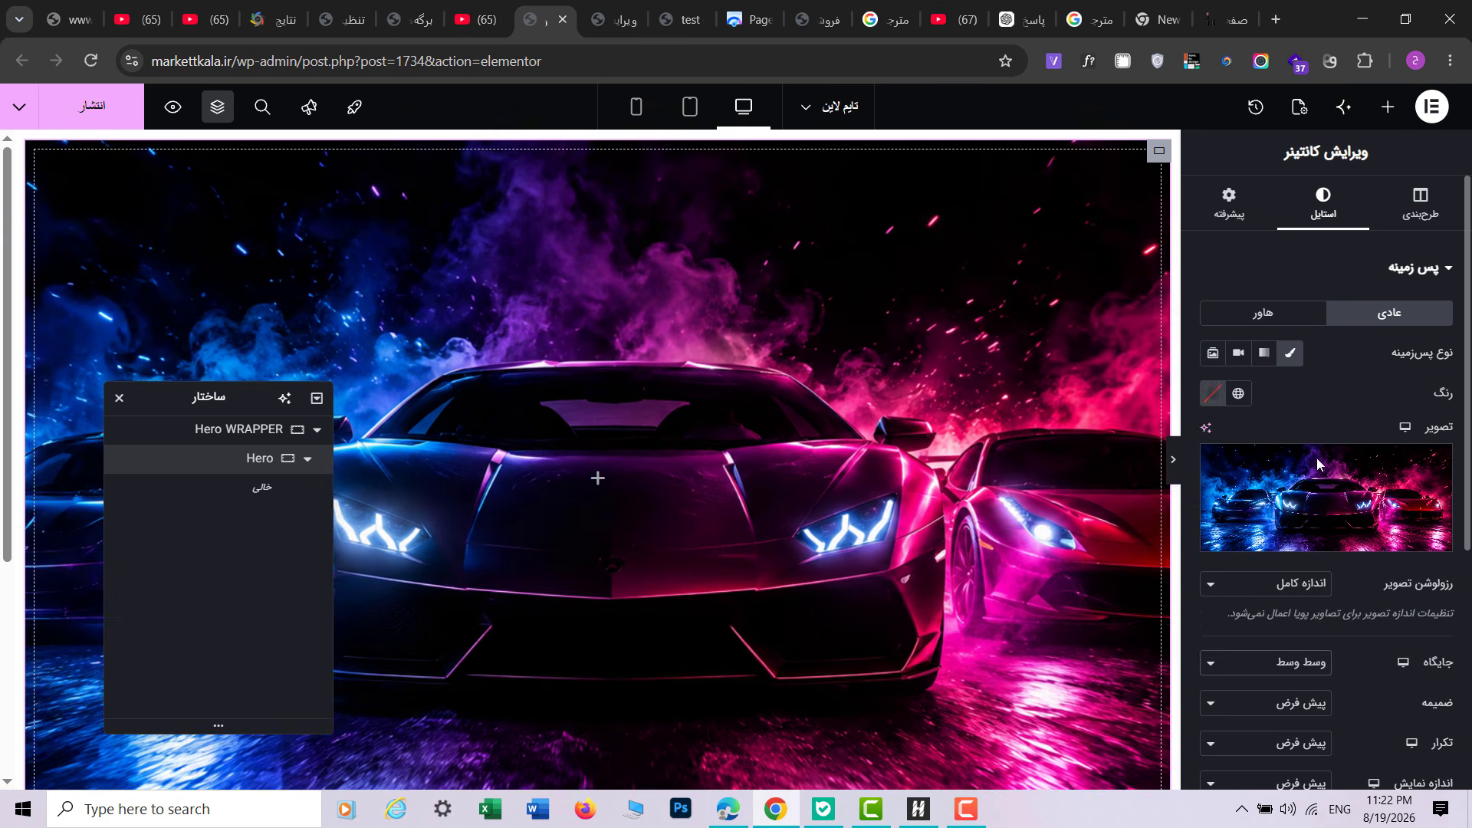
scroll(1287, 531, down, 3)
click(1280, 549)
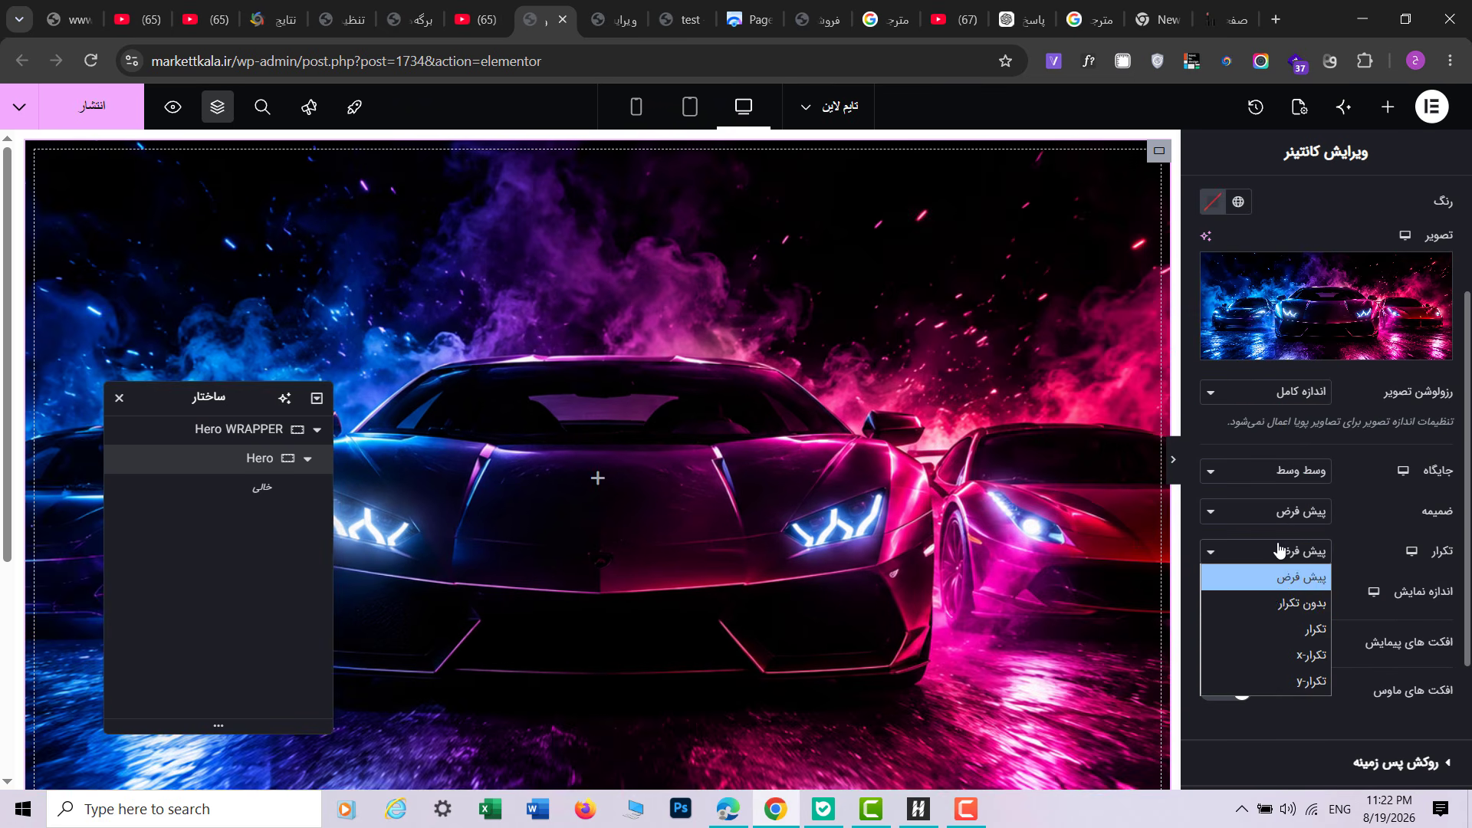
click(1277, 610)
click(1268, 592)
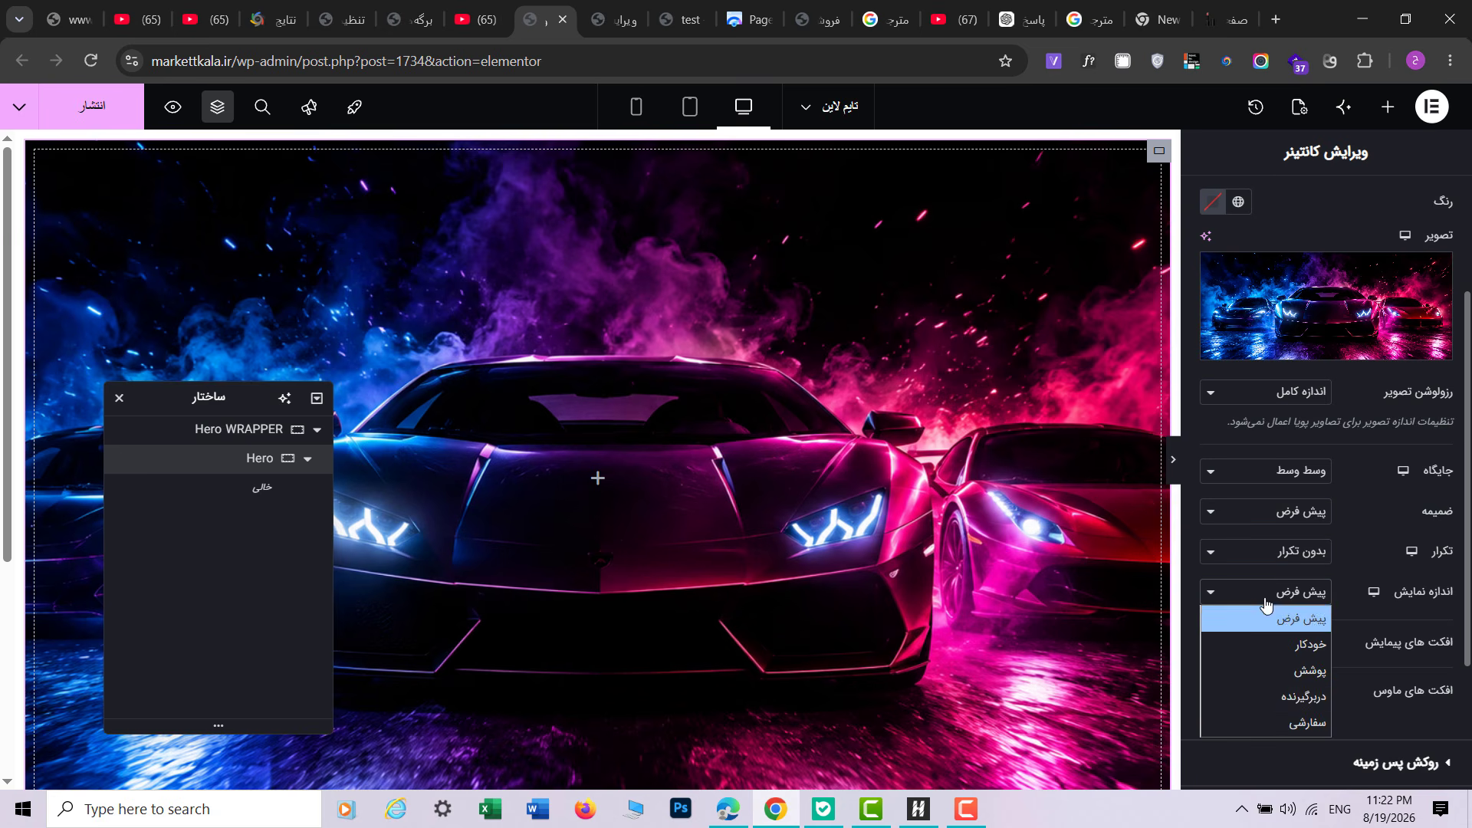
click(1288, 671)
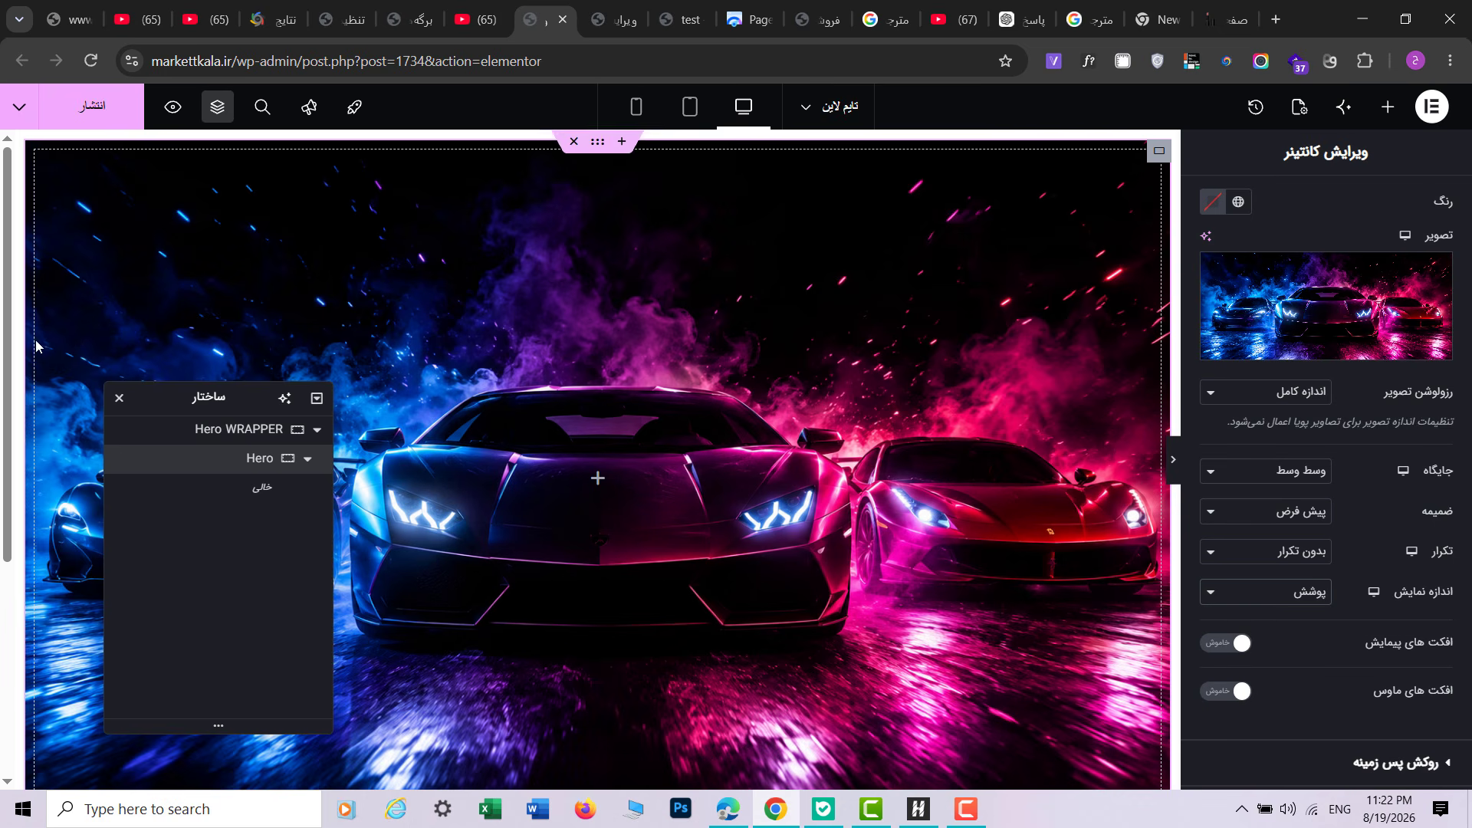
Step: Set the Hero WRAPPER container's padding to 0 px on all sides and preview the section at full width
click(236, 429)
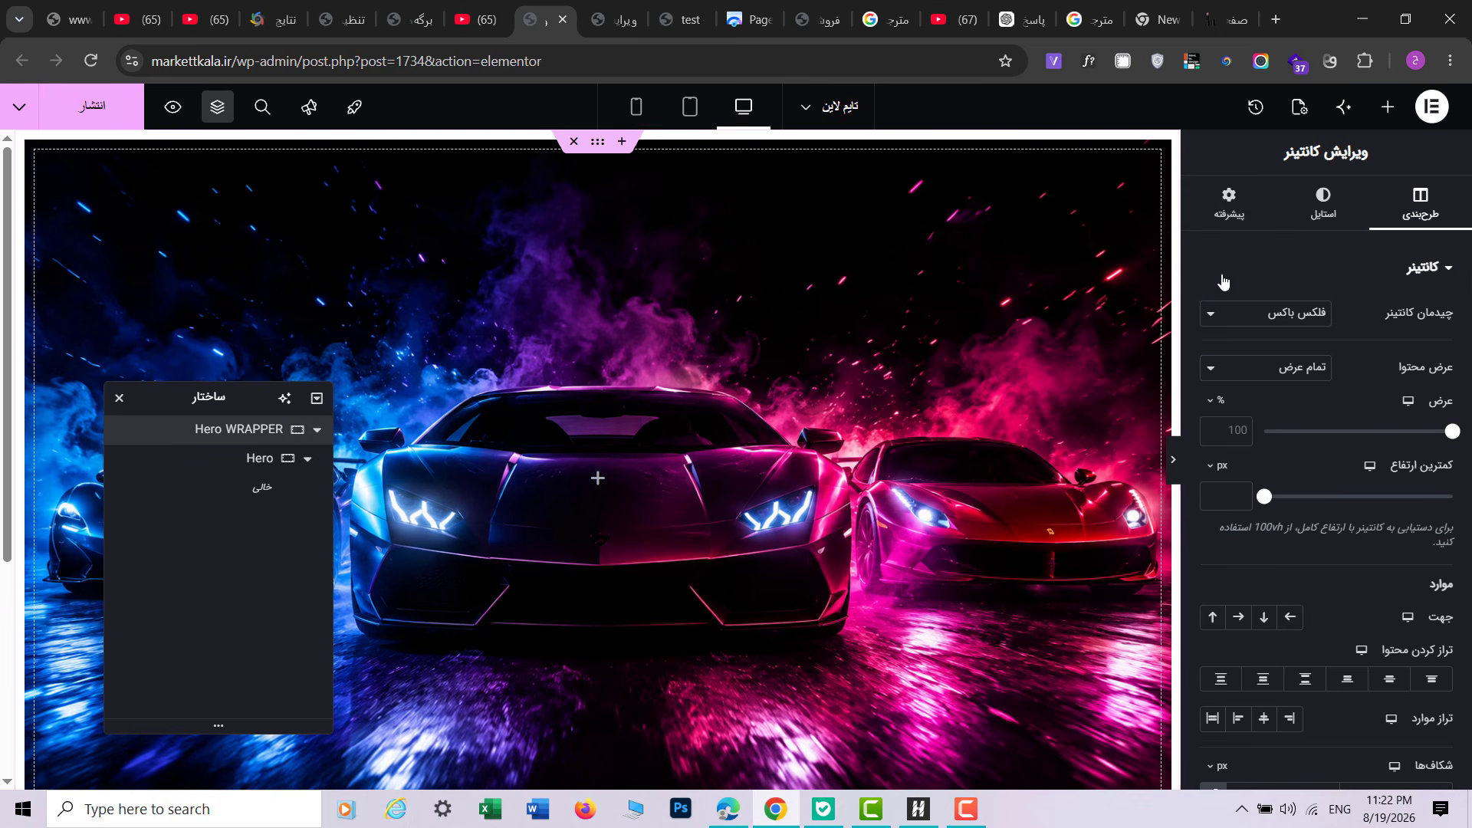
click(1229, 192)
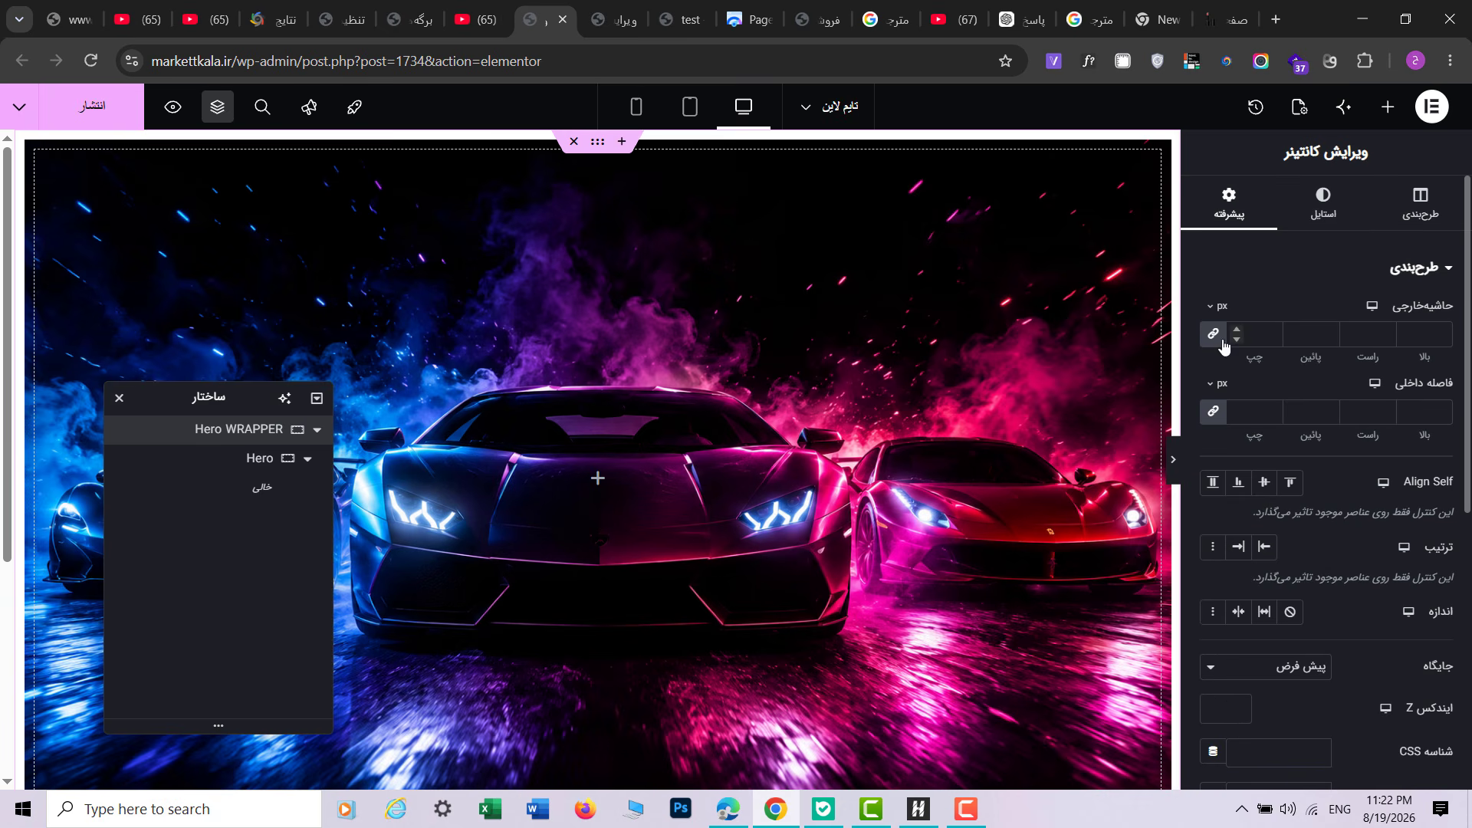
click(1212, 414)
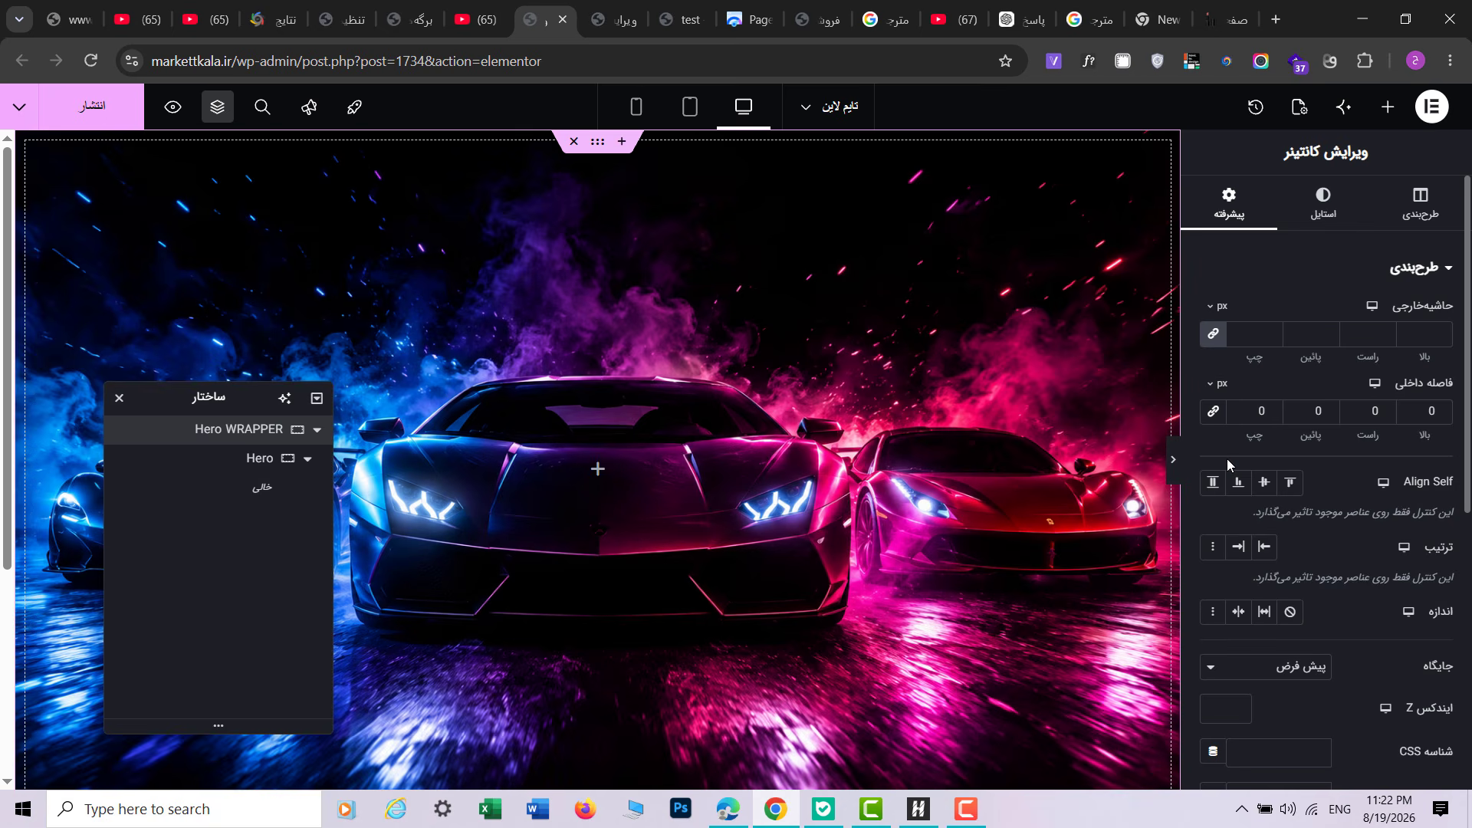
click(1171, 459)
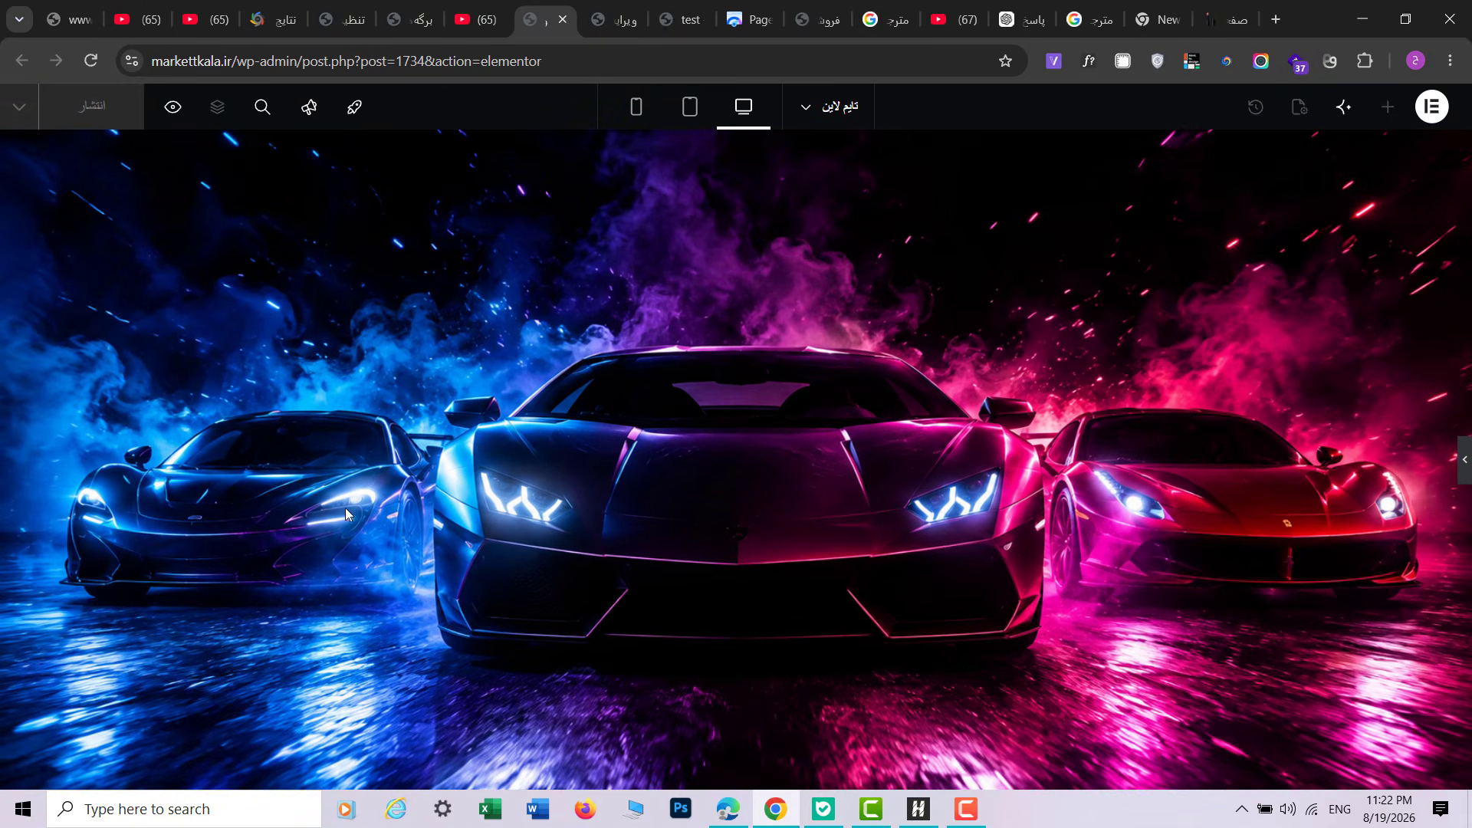
click(1461, 462)
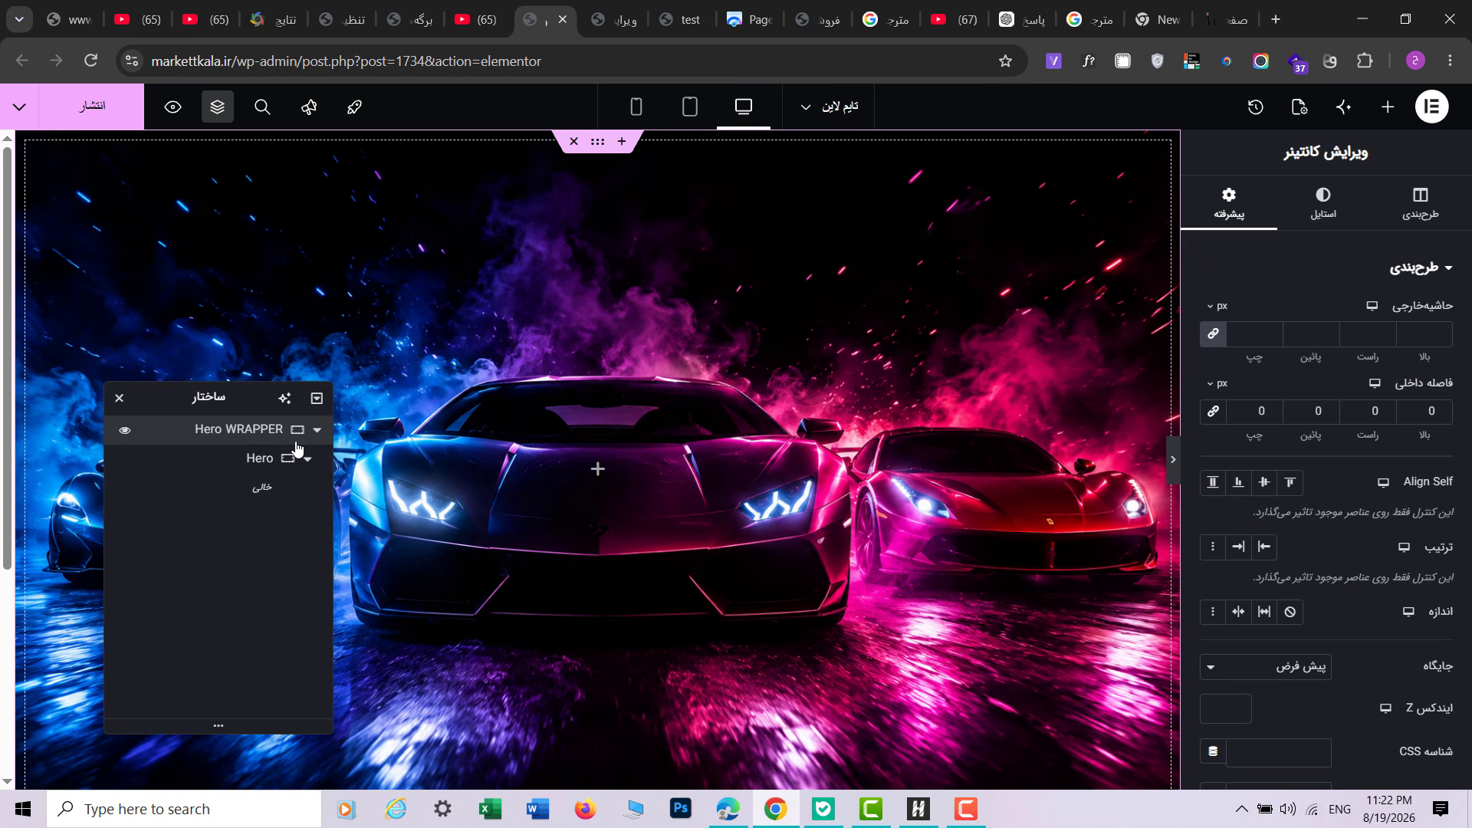
Step: Add a heading (تیتر) widget inside the Hero container
click(245, 458)
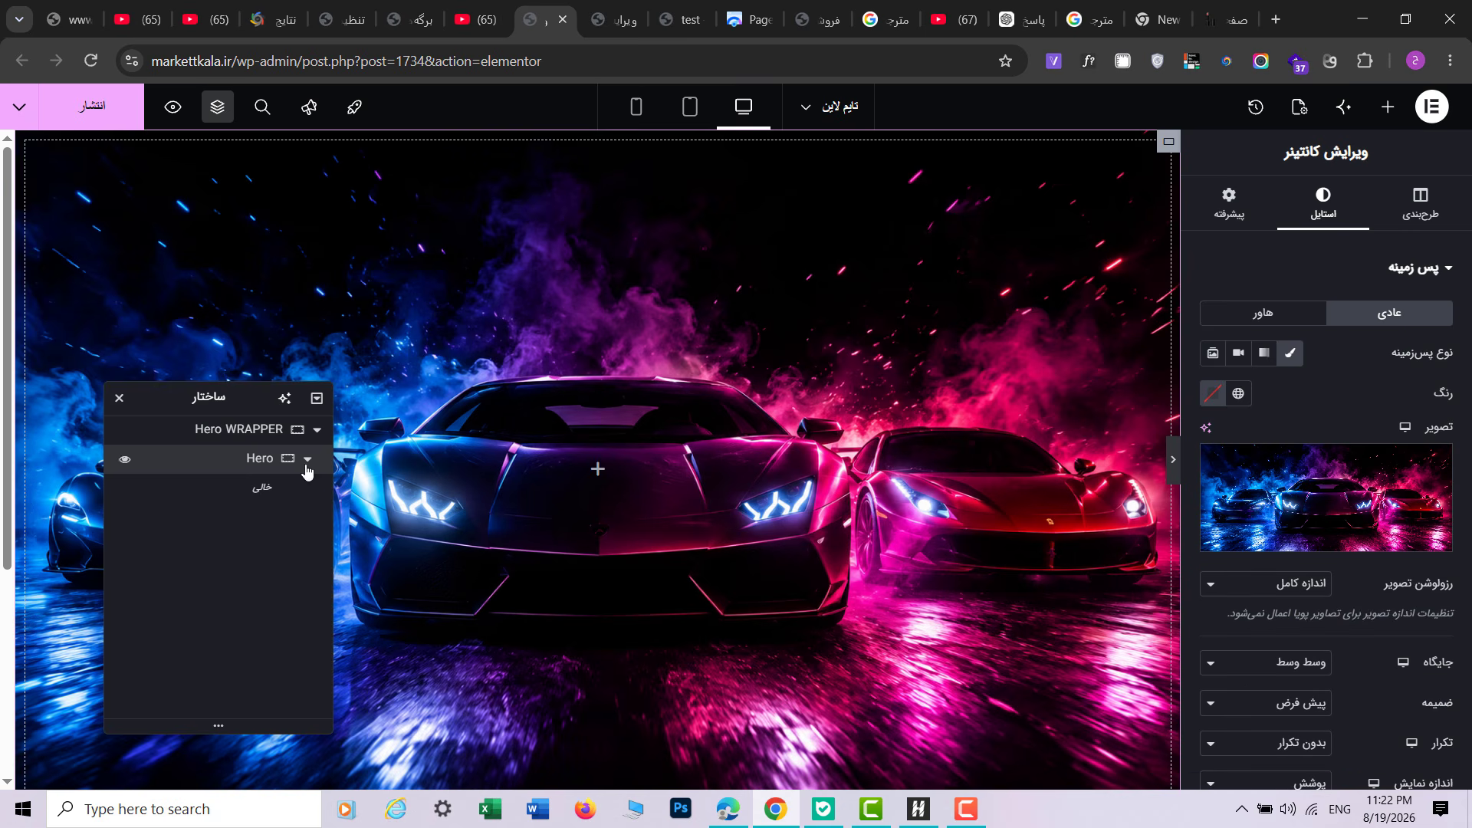
click(1387, 106)
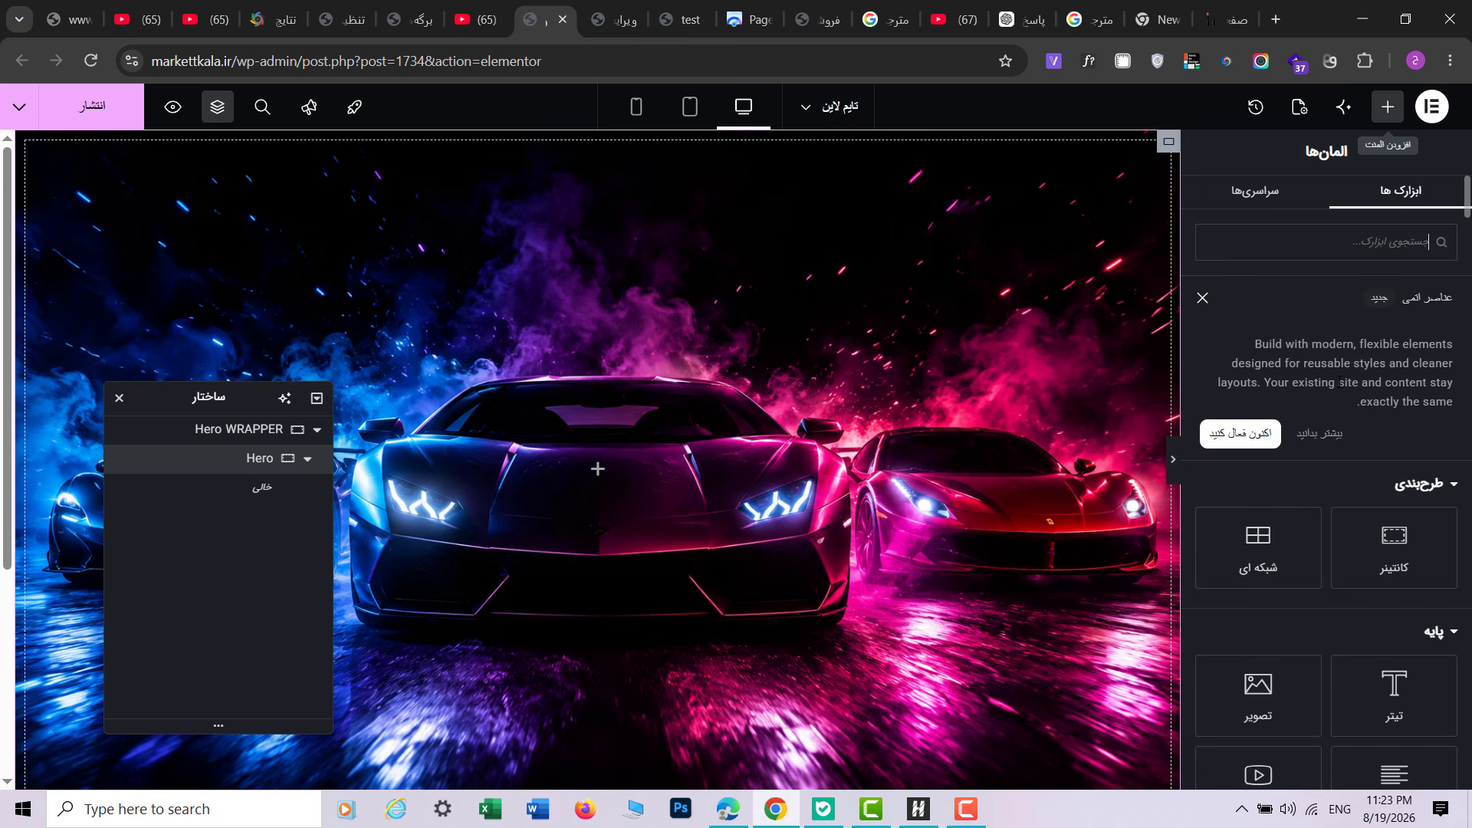
click(1387, 684)
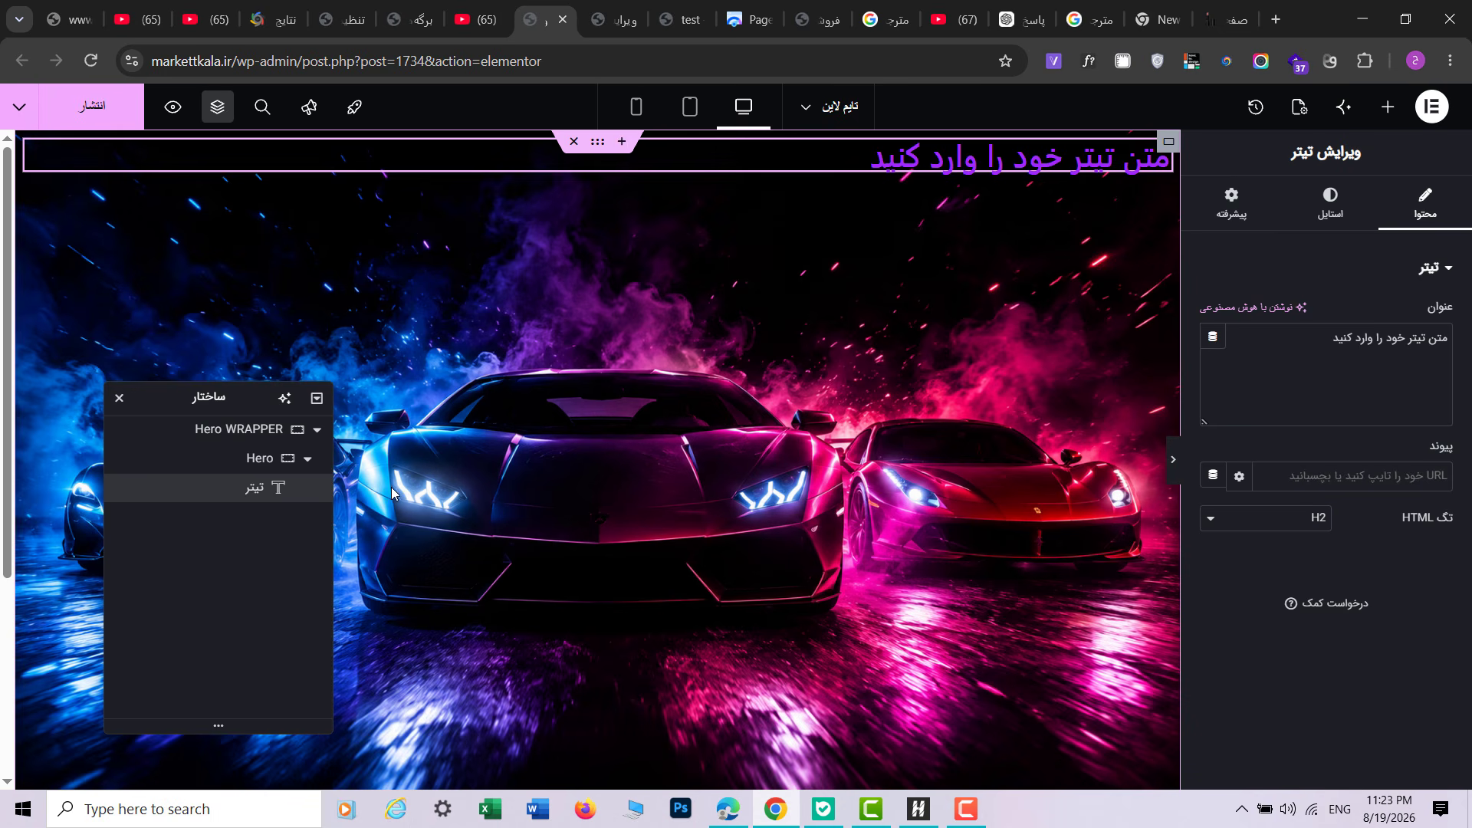
Step: Set the Hero container's item direction to vertical column and justify its content to the center (وسط)
click(240, 458)
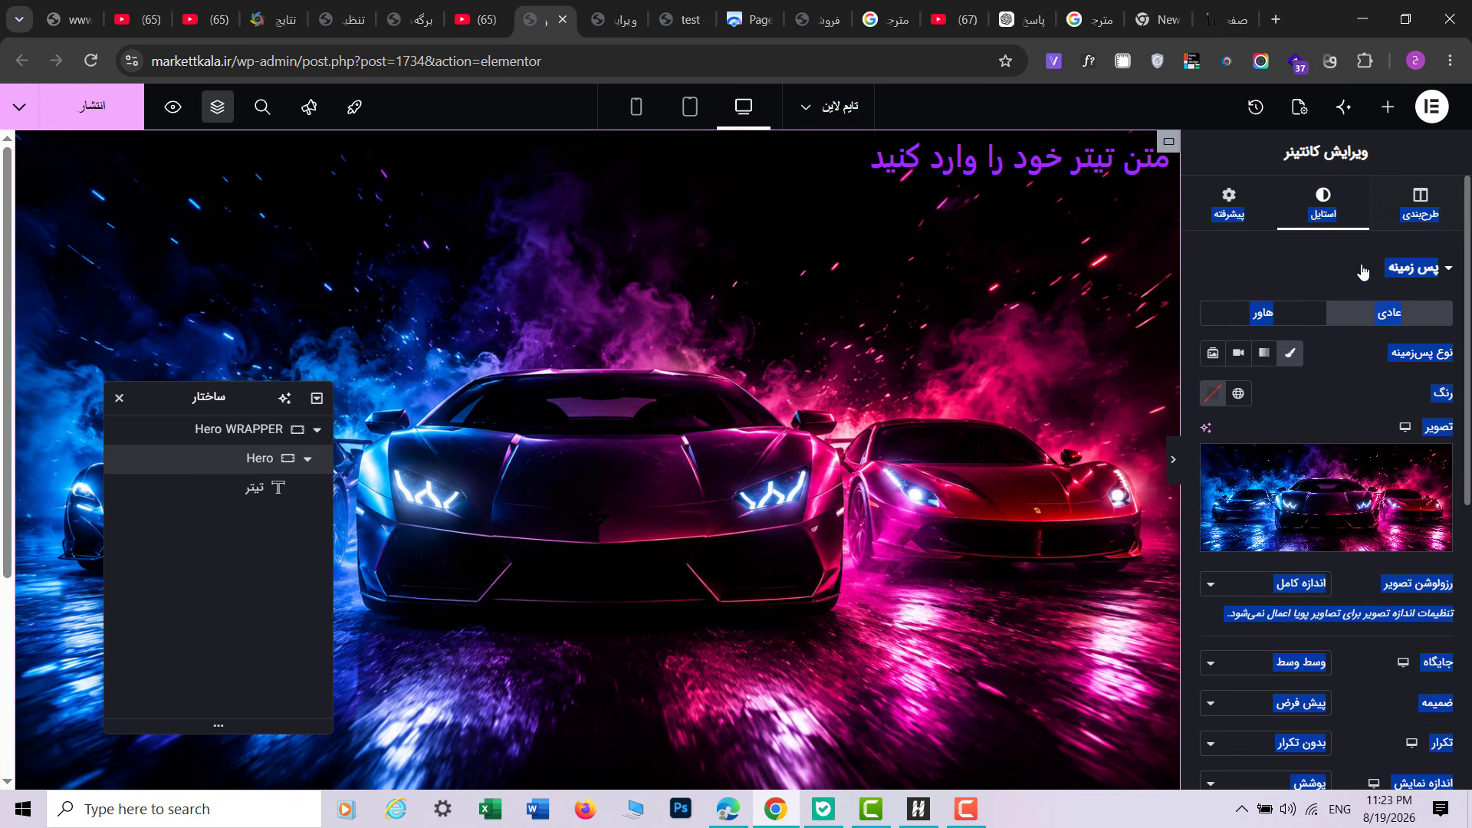
click(1414, 213)
click(1364, 375)
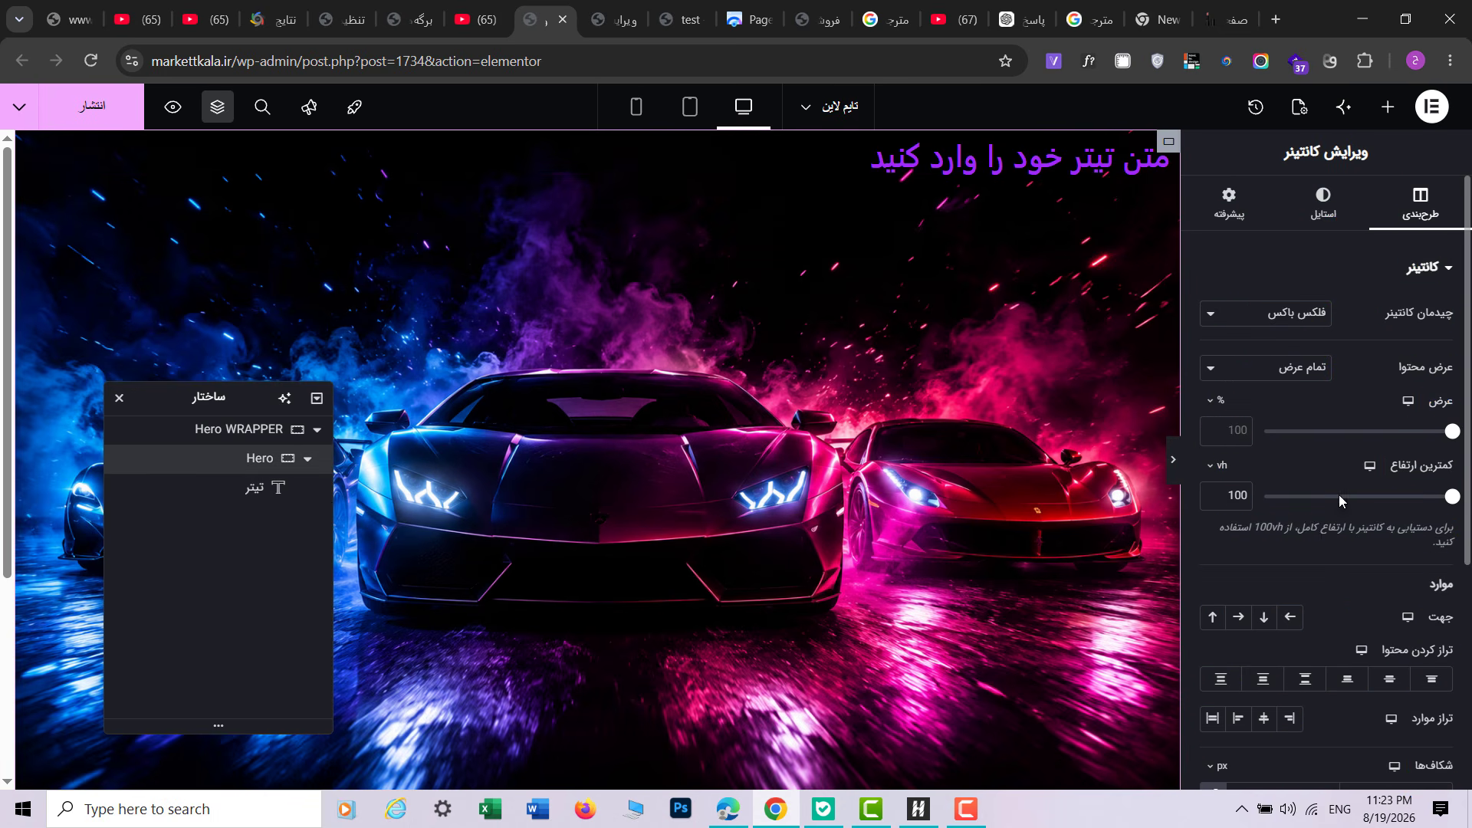
click(1264, 618)
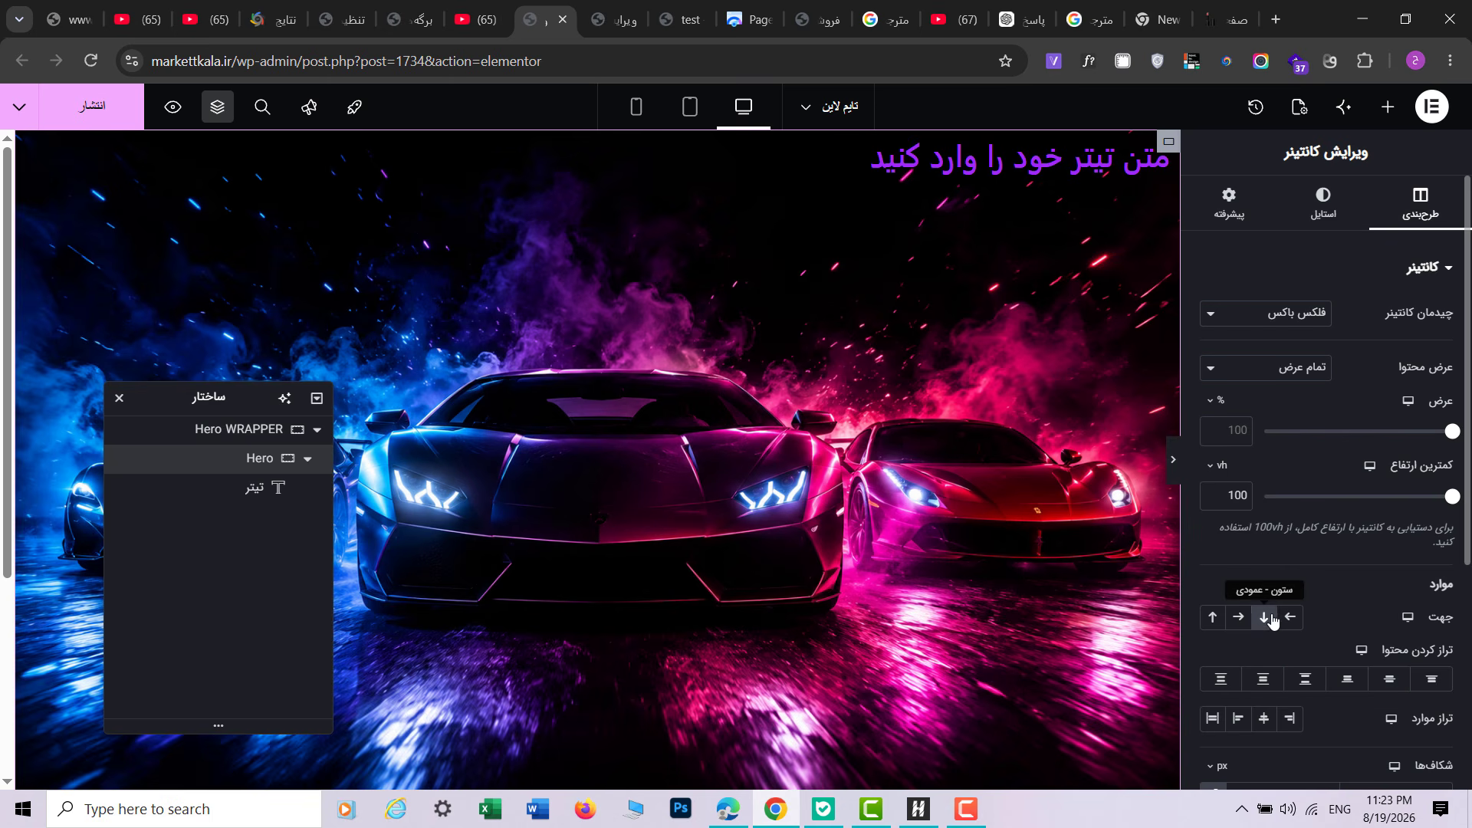
click(1388, 682)
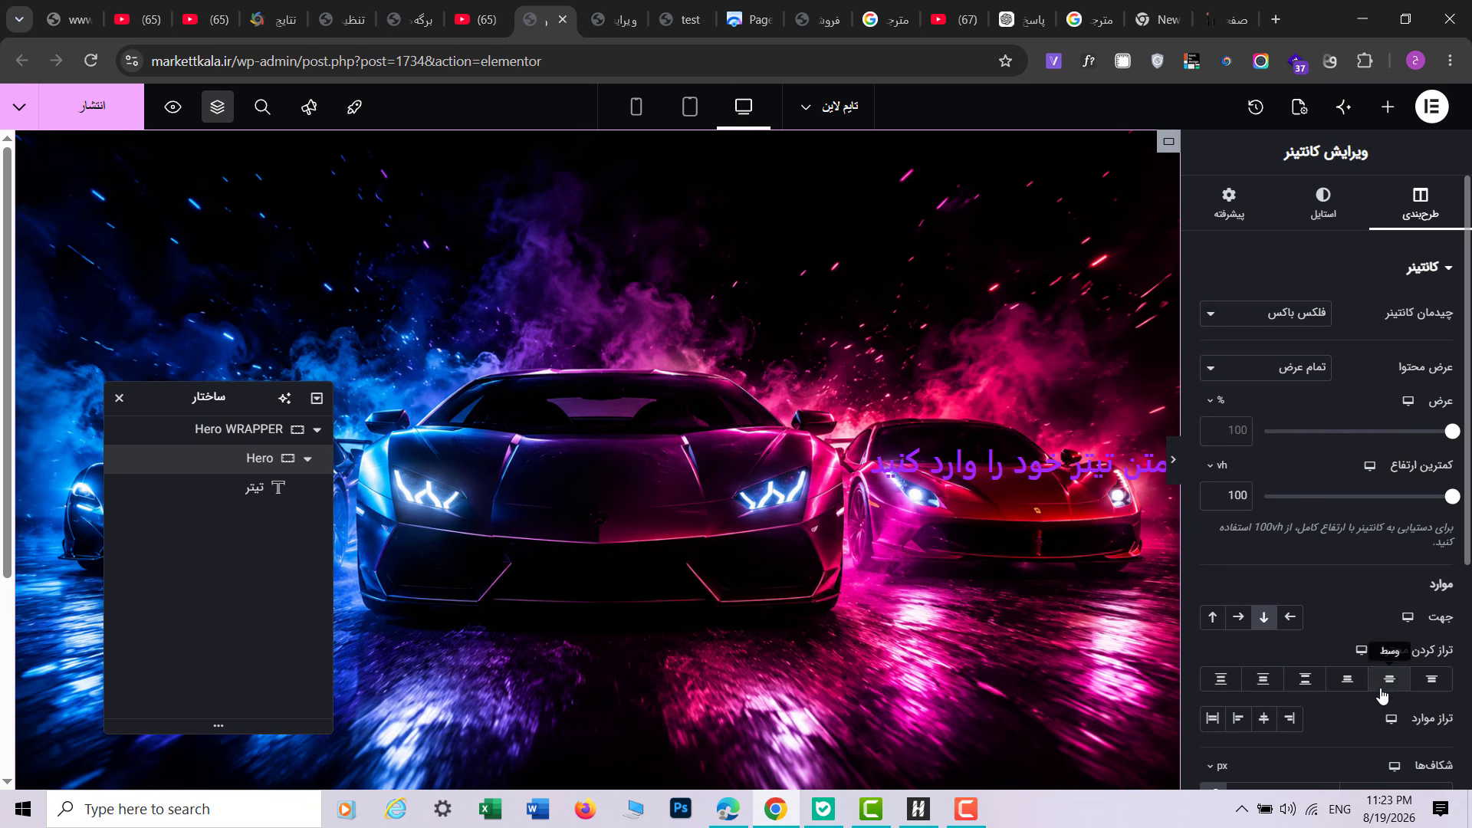
Step: Align the Hero container's items to the center (وسط) and check the heading wording on the reference test page
click(1264, 724)
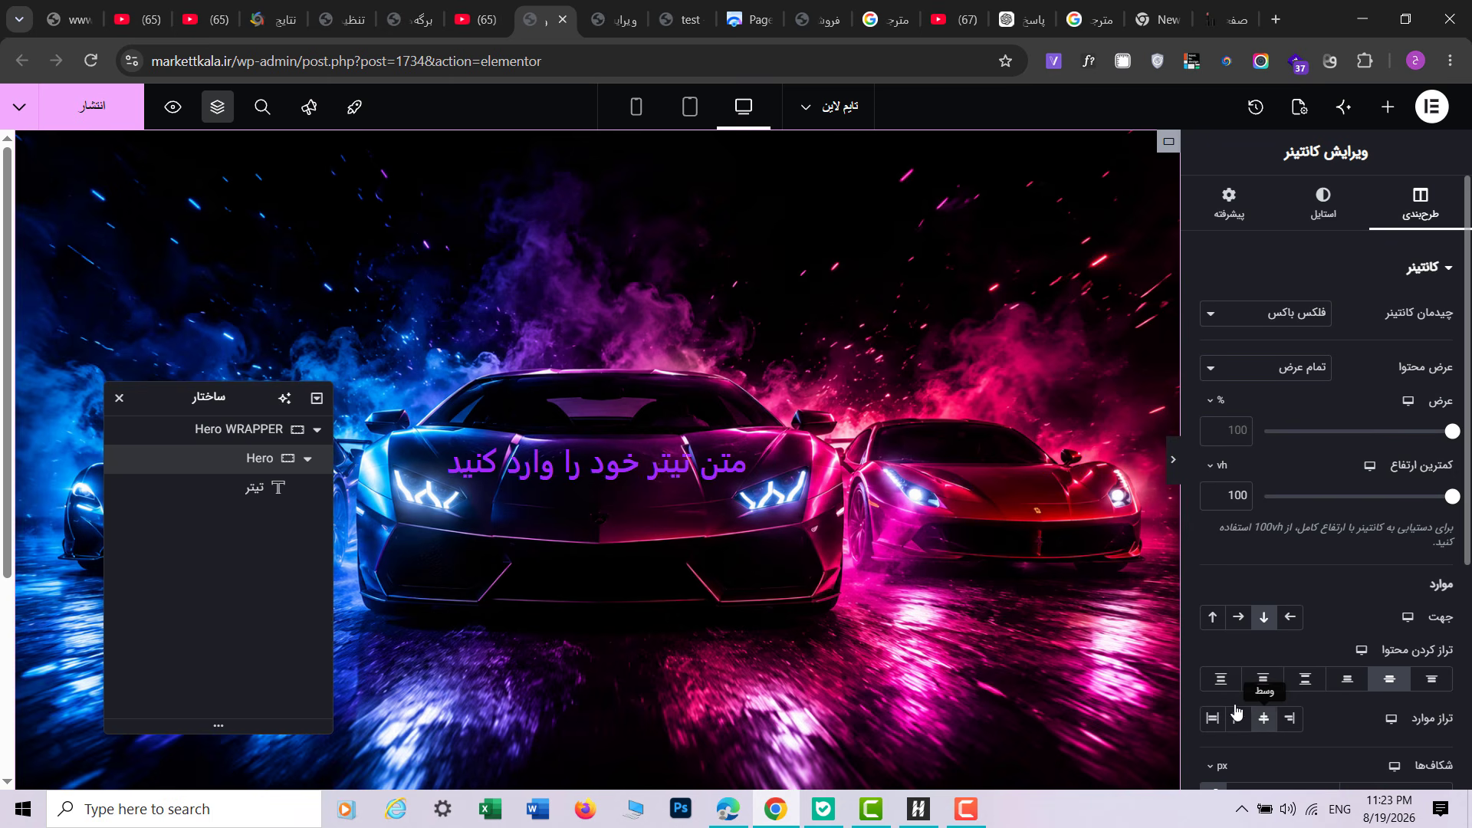
click(642, 477)
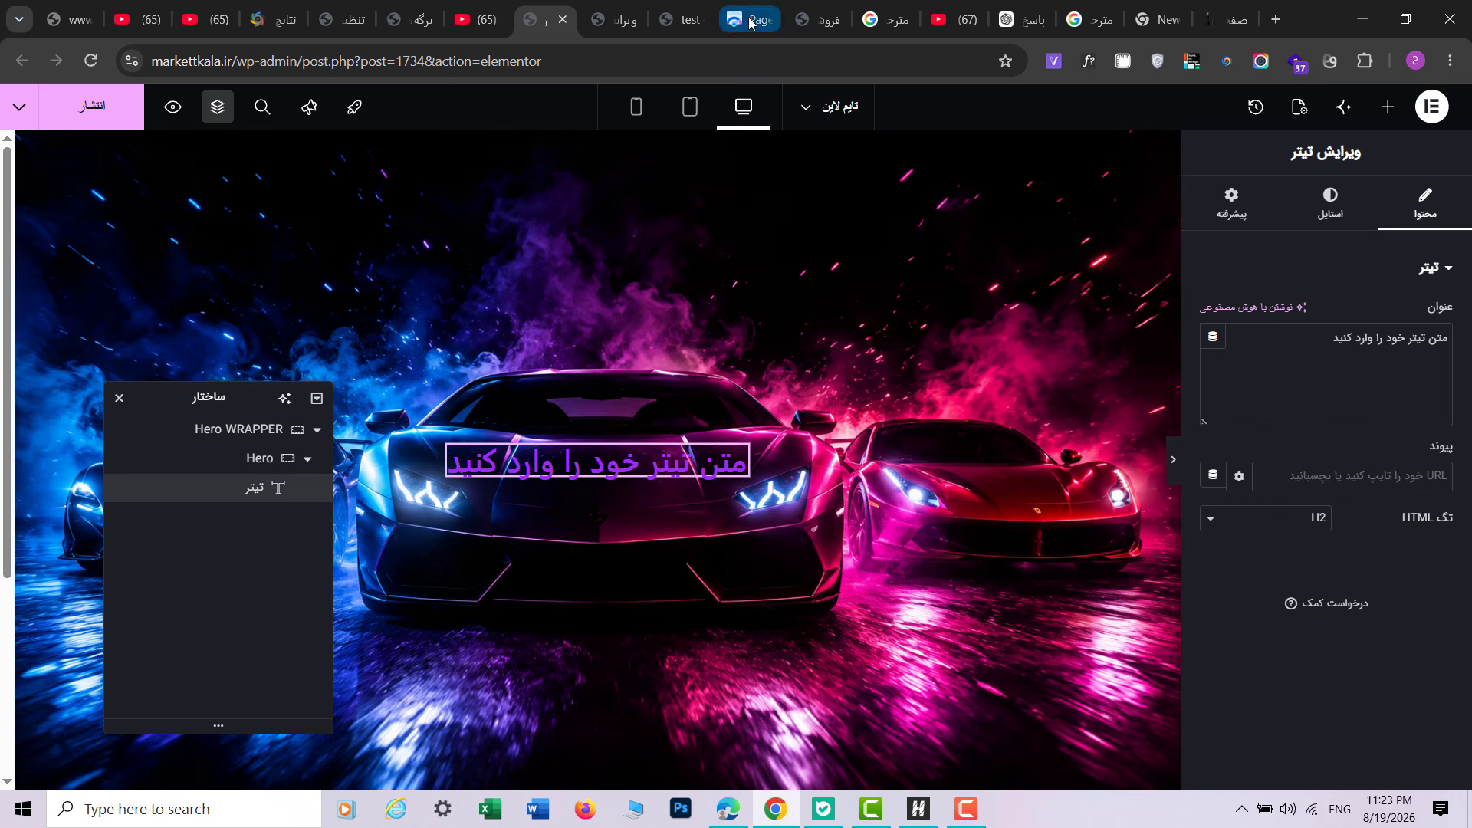
click(604, 7)
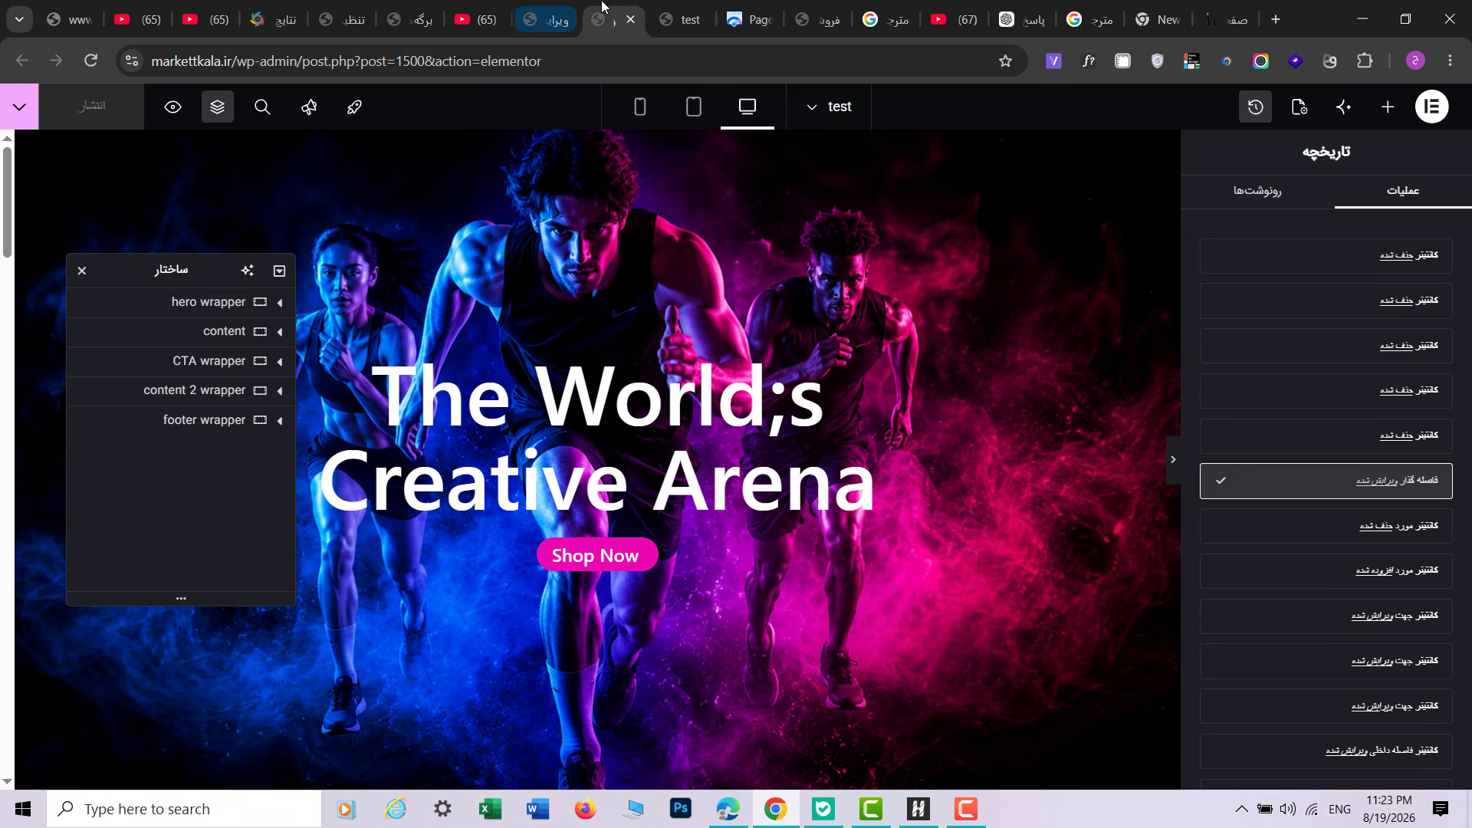
click(556, 6)
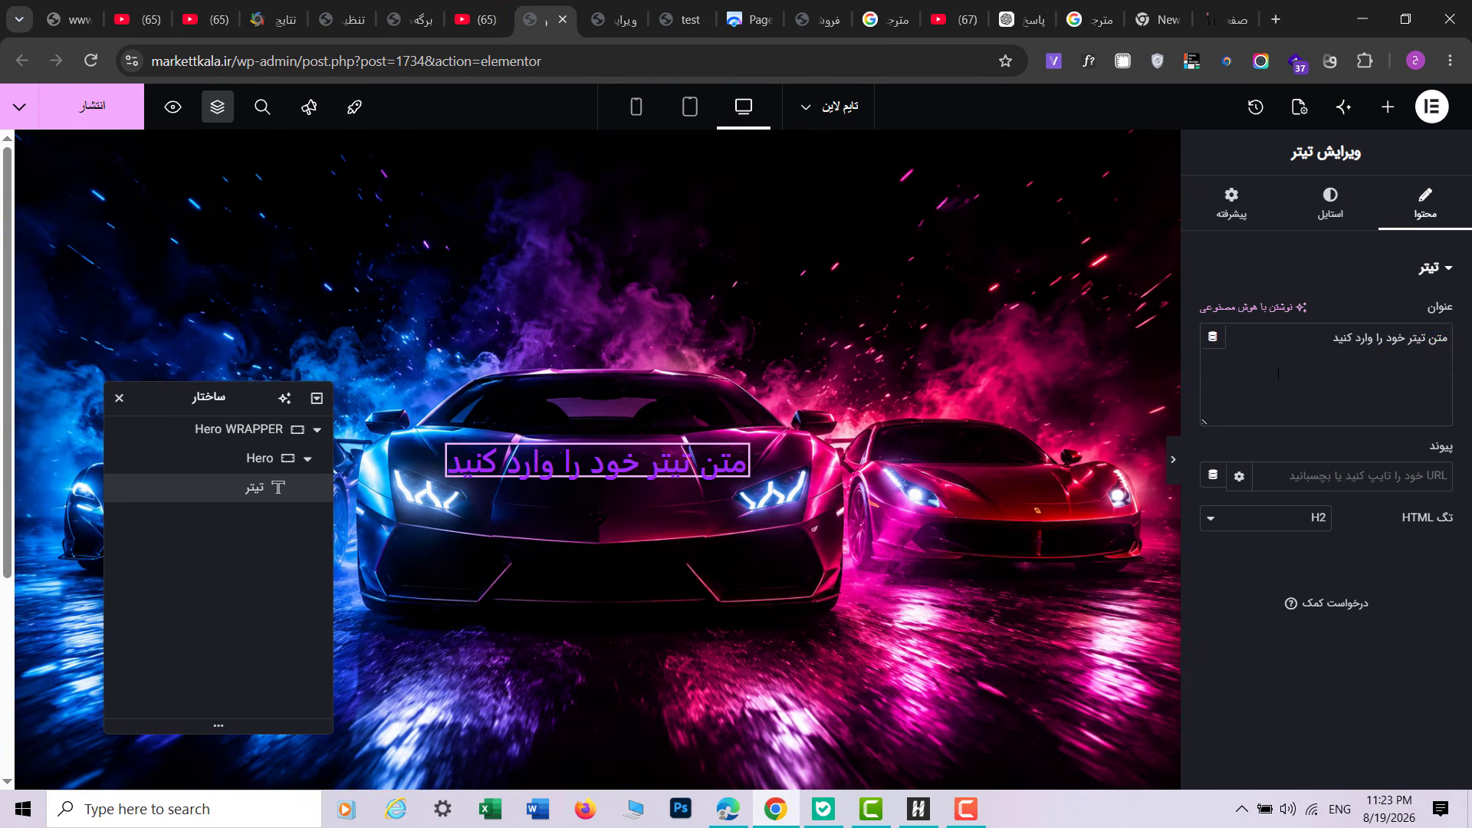
Step: Replace the heading widget's placeholder title with "the word's"
triple_click(1393, 358)
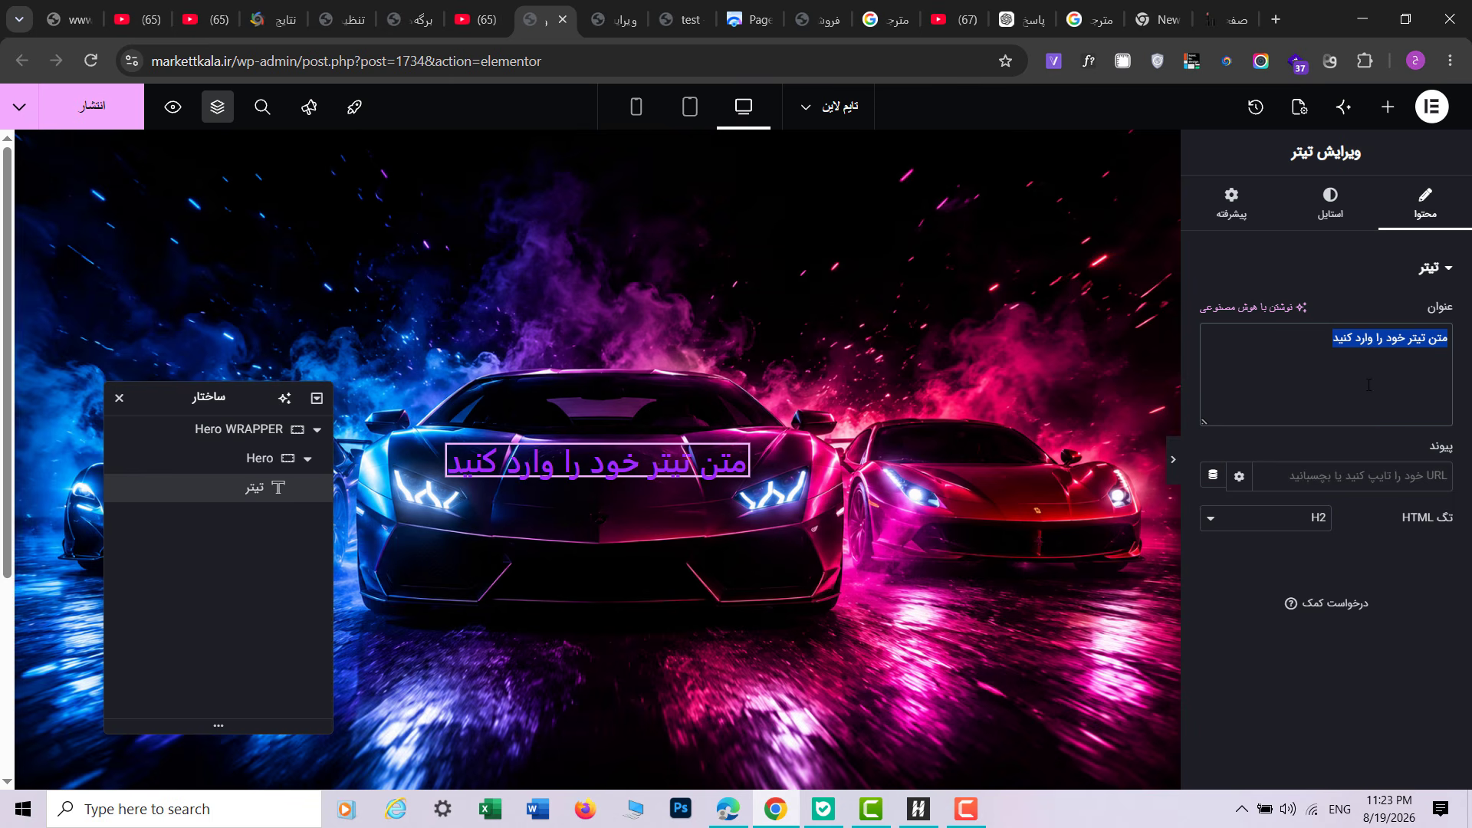
key(BackSpace)
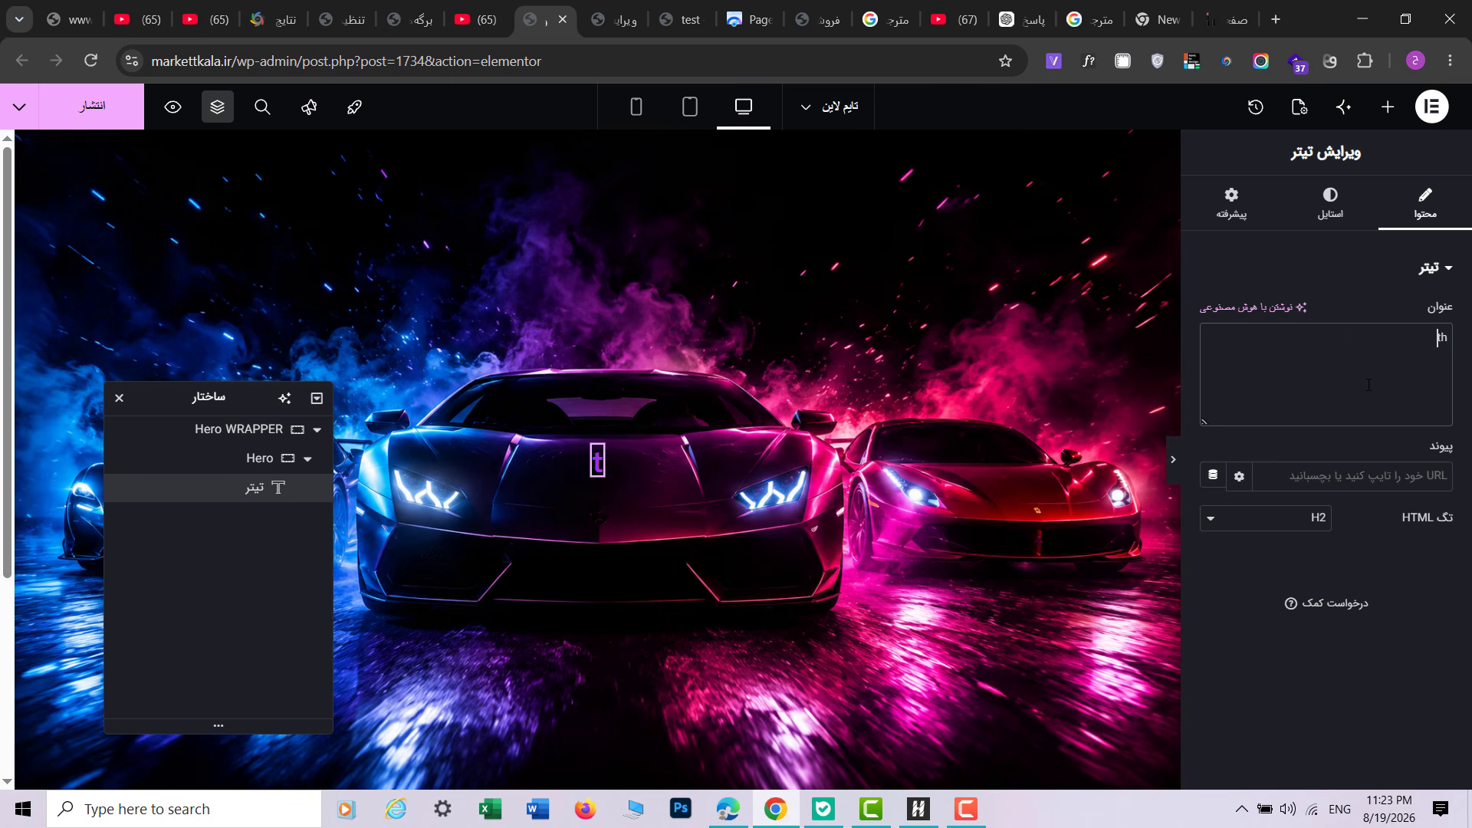
text(the words)
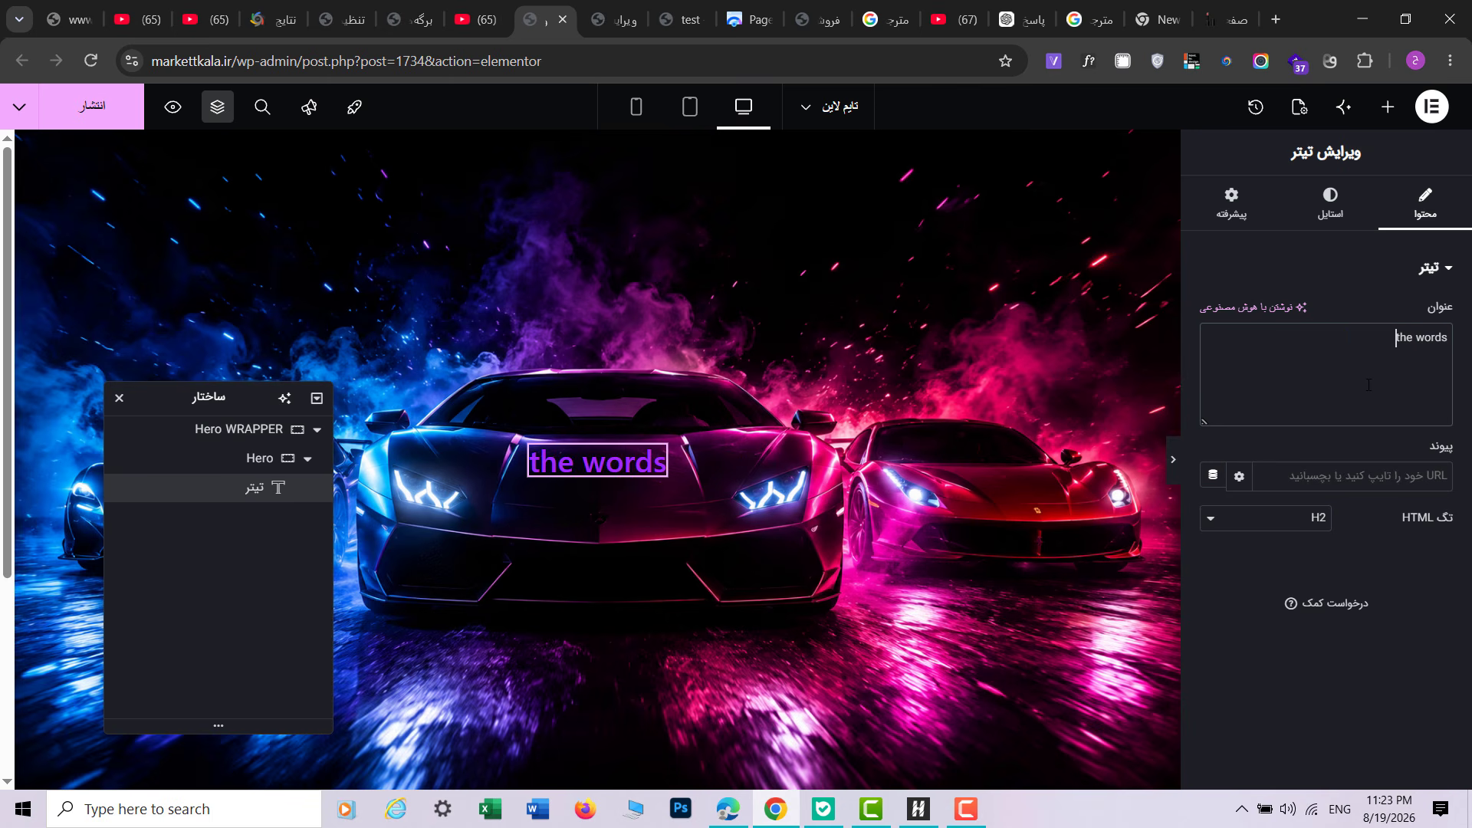
key(BackSpace)
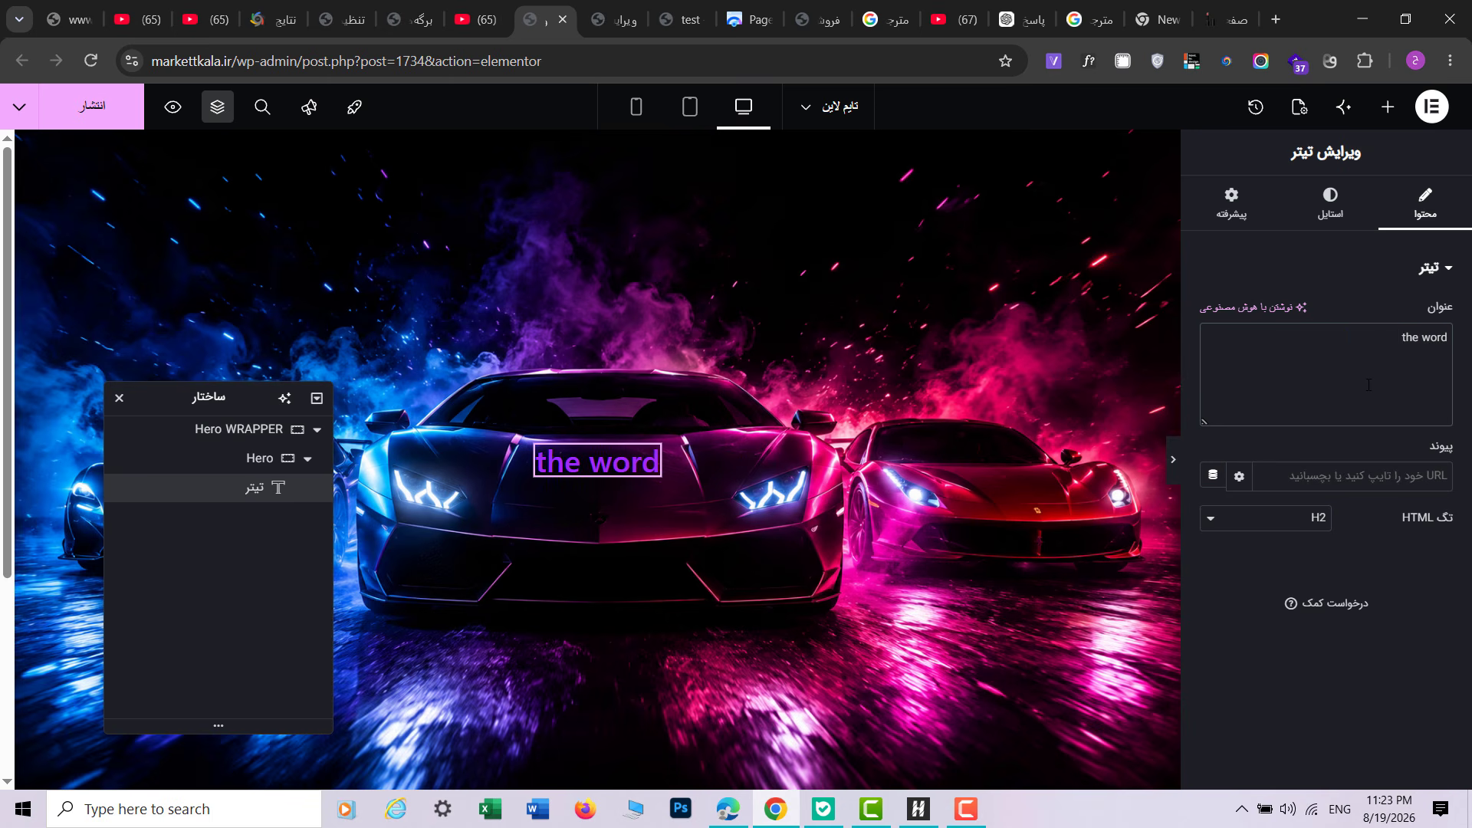
text('s)
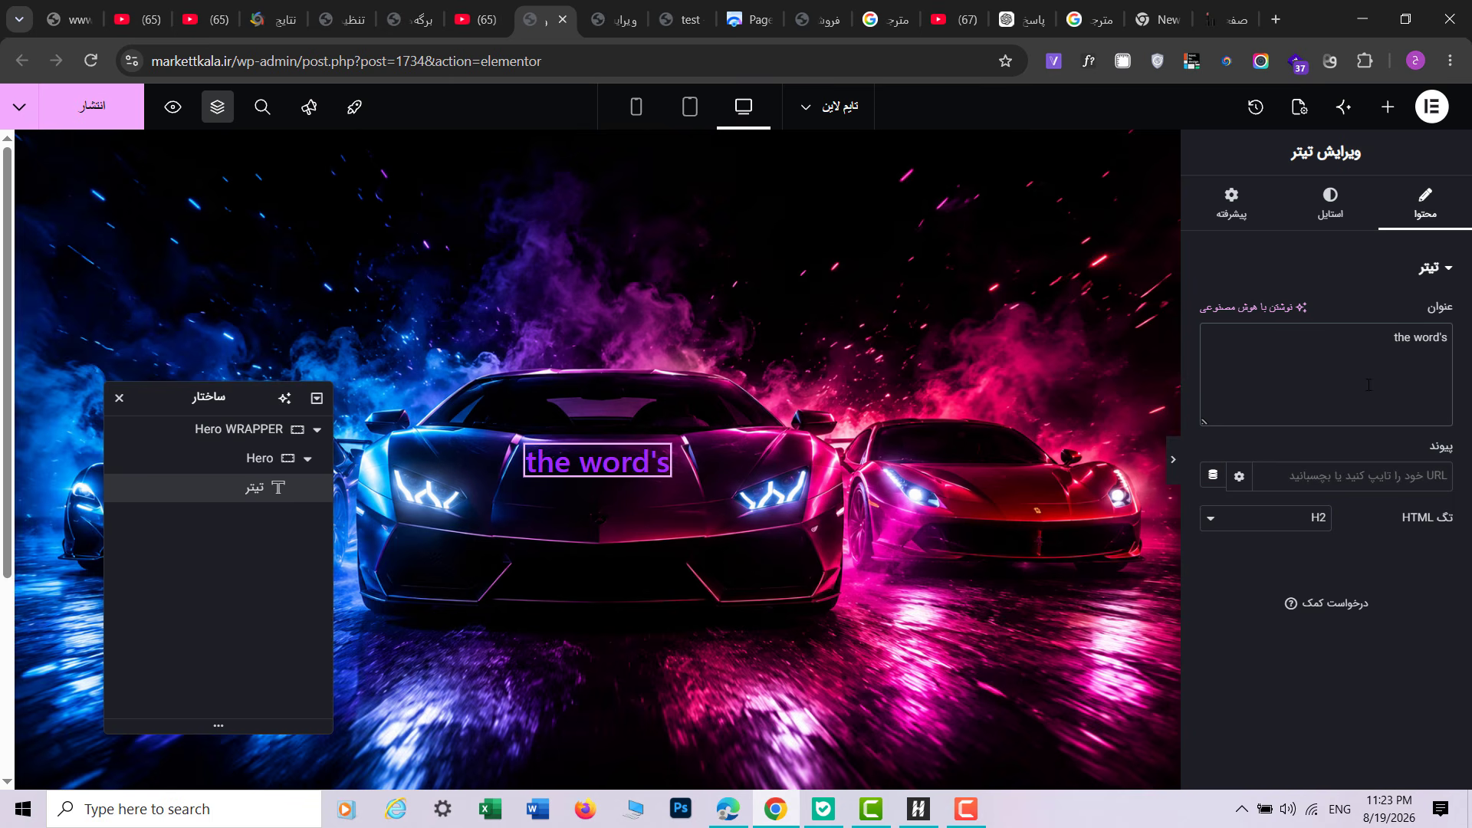
text( a)
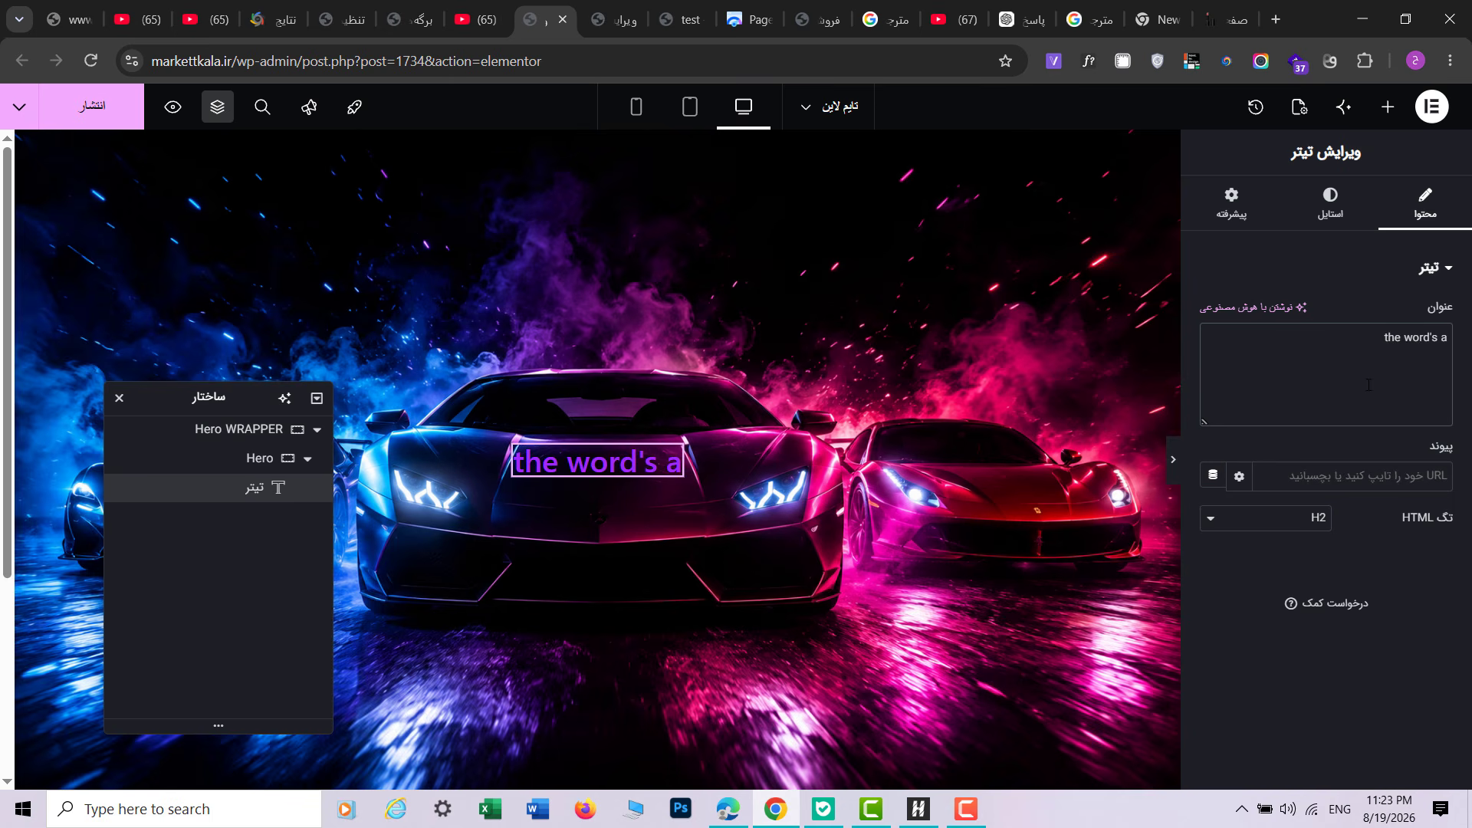
key(BackSpace)
text(crea)
key(BackSpace)
key(BackSpace)
key(BackSpace)
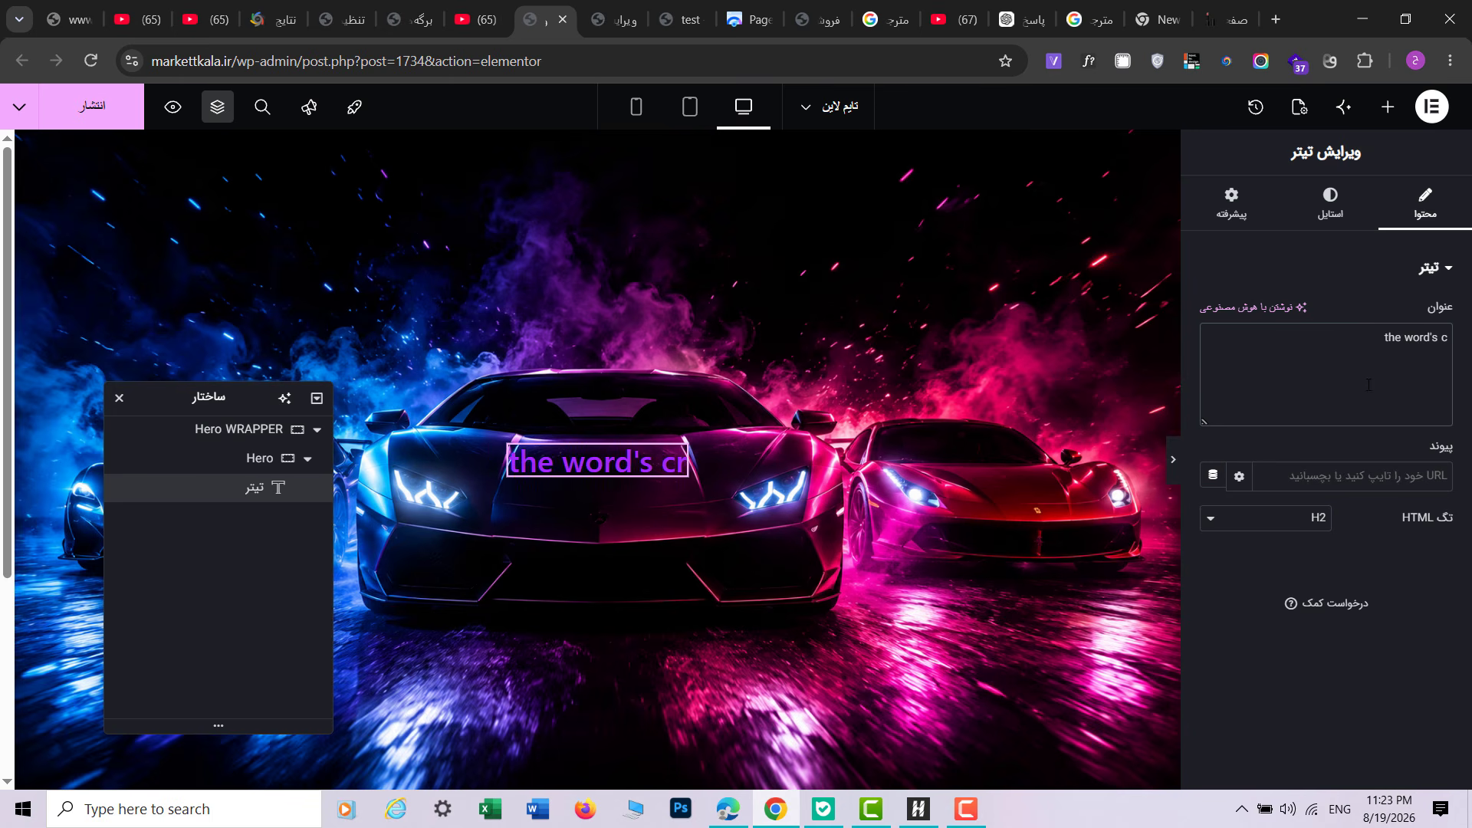
key(BackSpace)
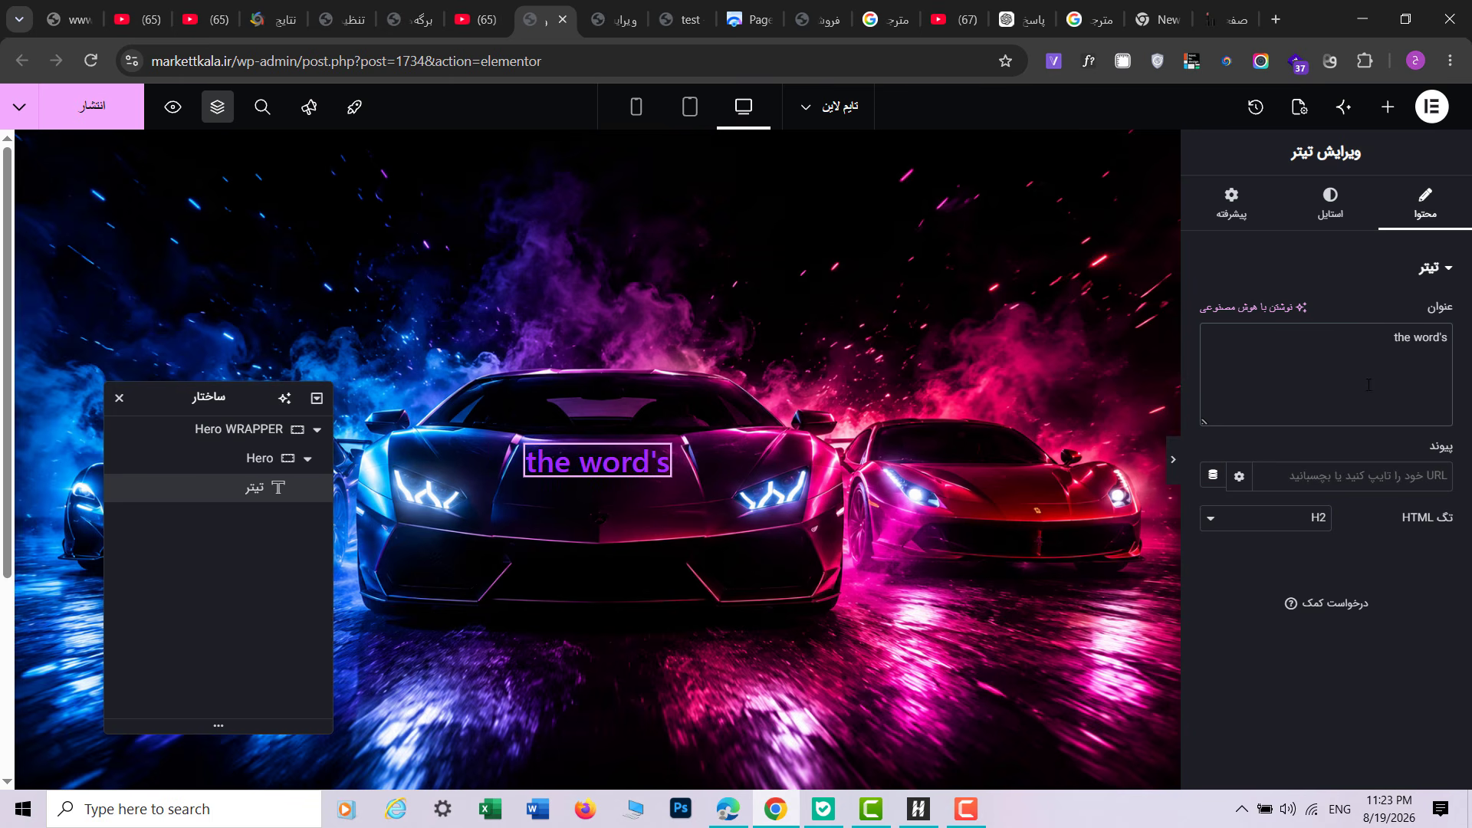
Step: Check the reference heading's line split and append "<br> creative arena" to the heading's title
click(622, 6)
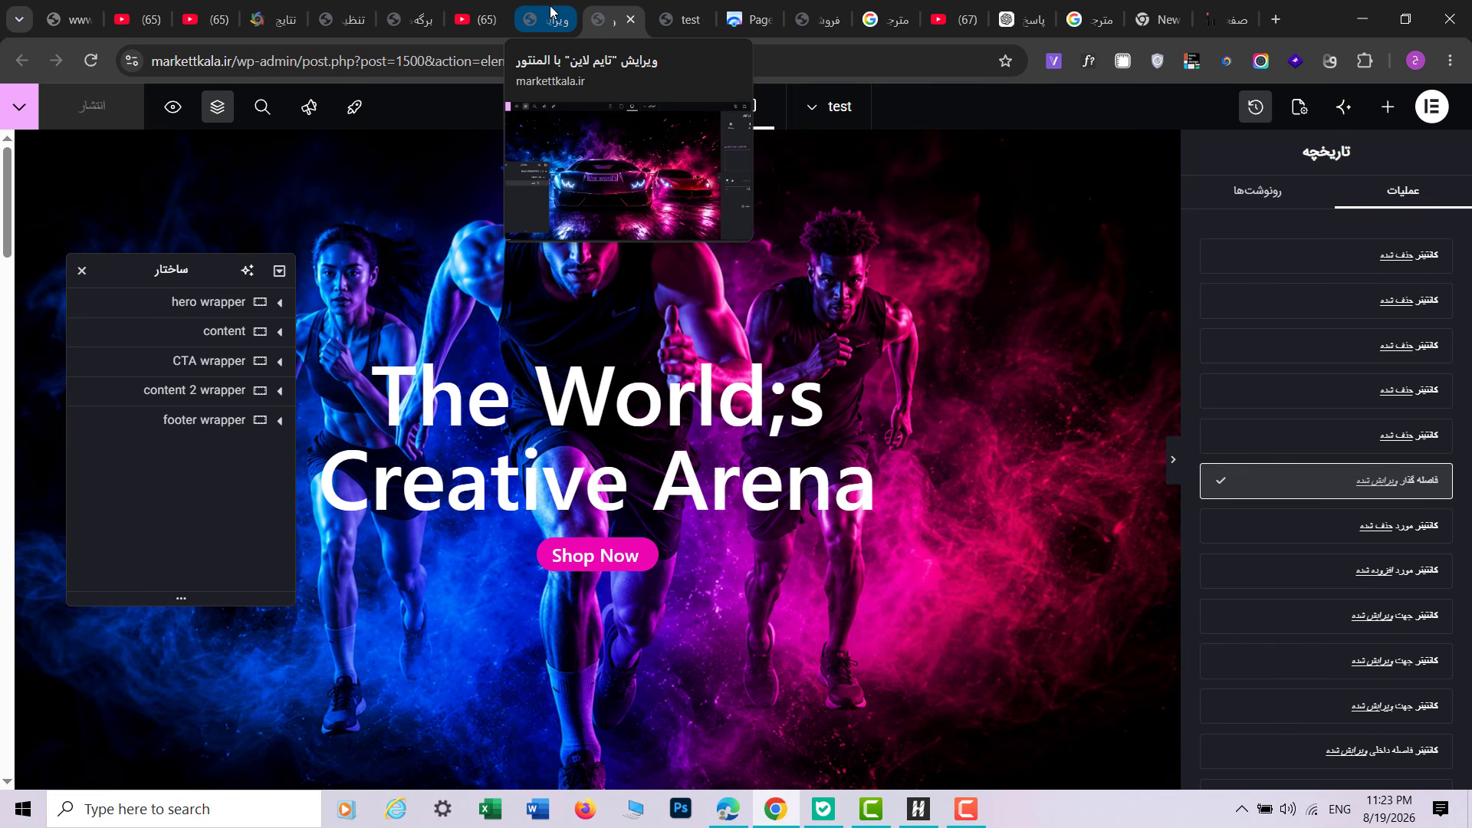
click(551, 11)
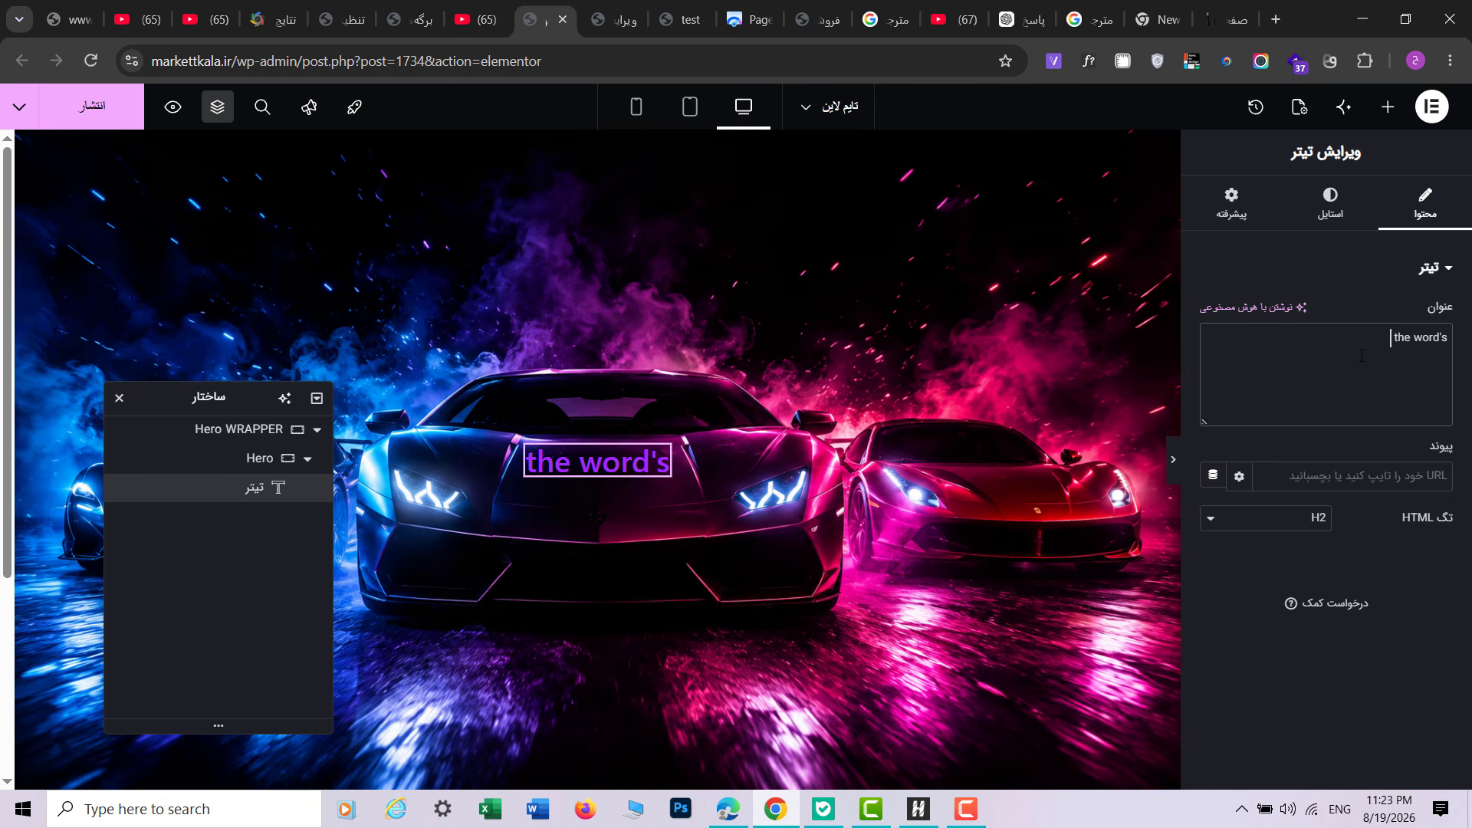
text(<br)
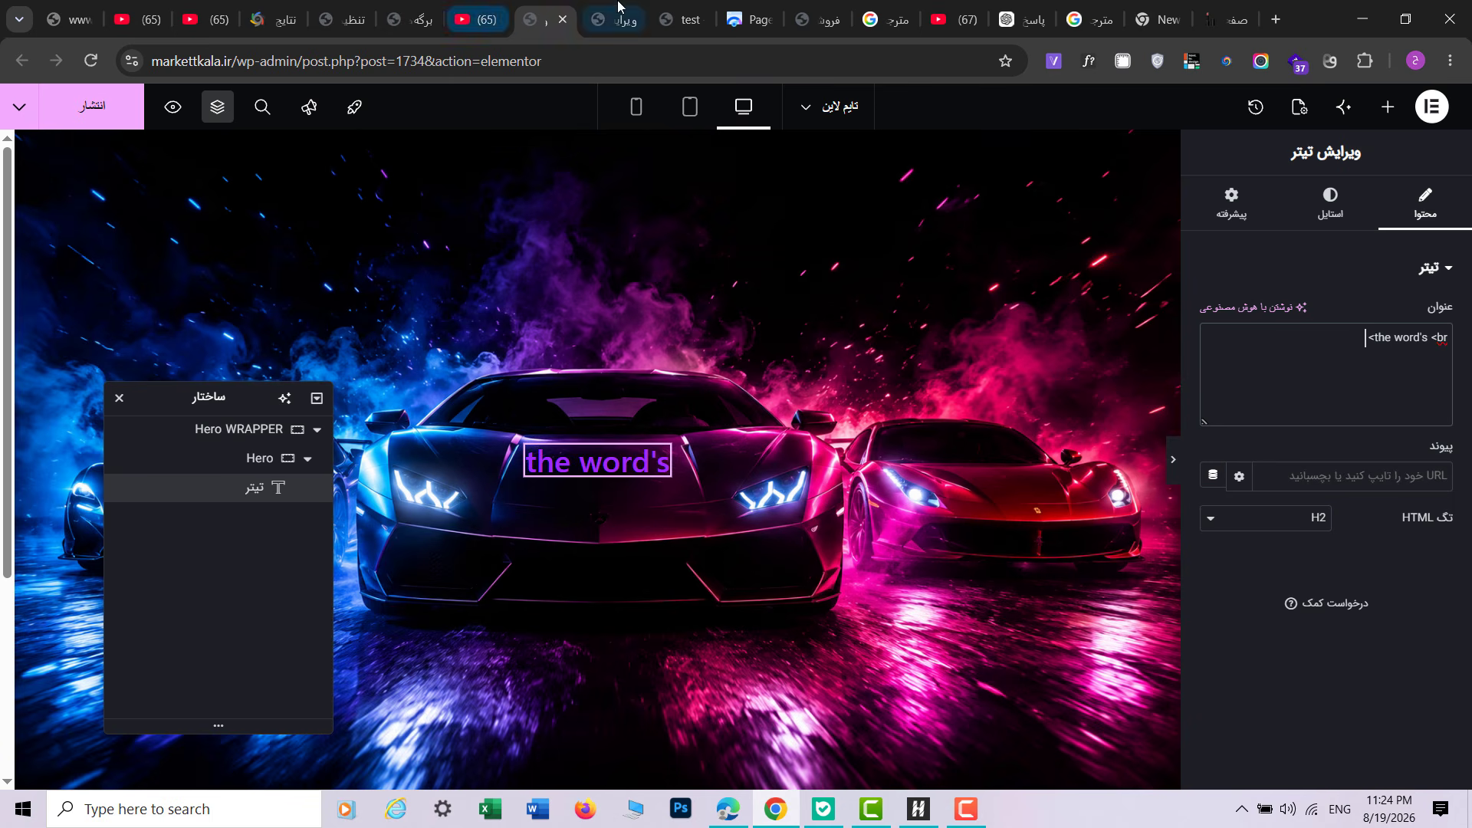
text(> crea)
text(tive)
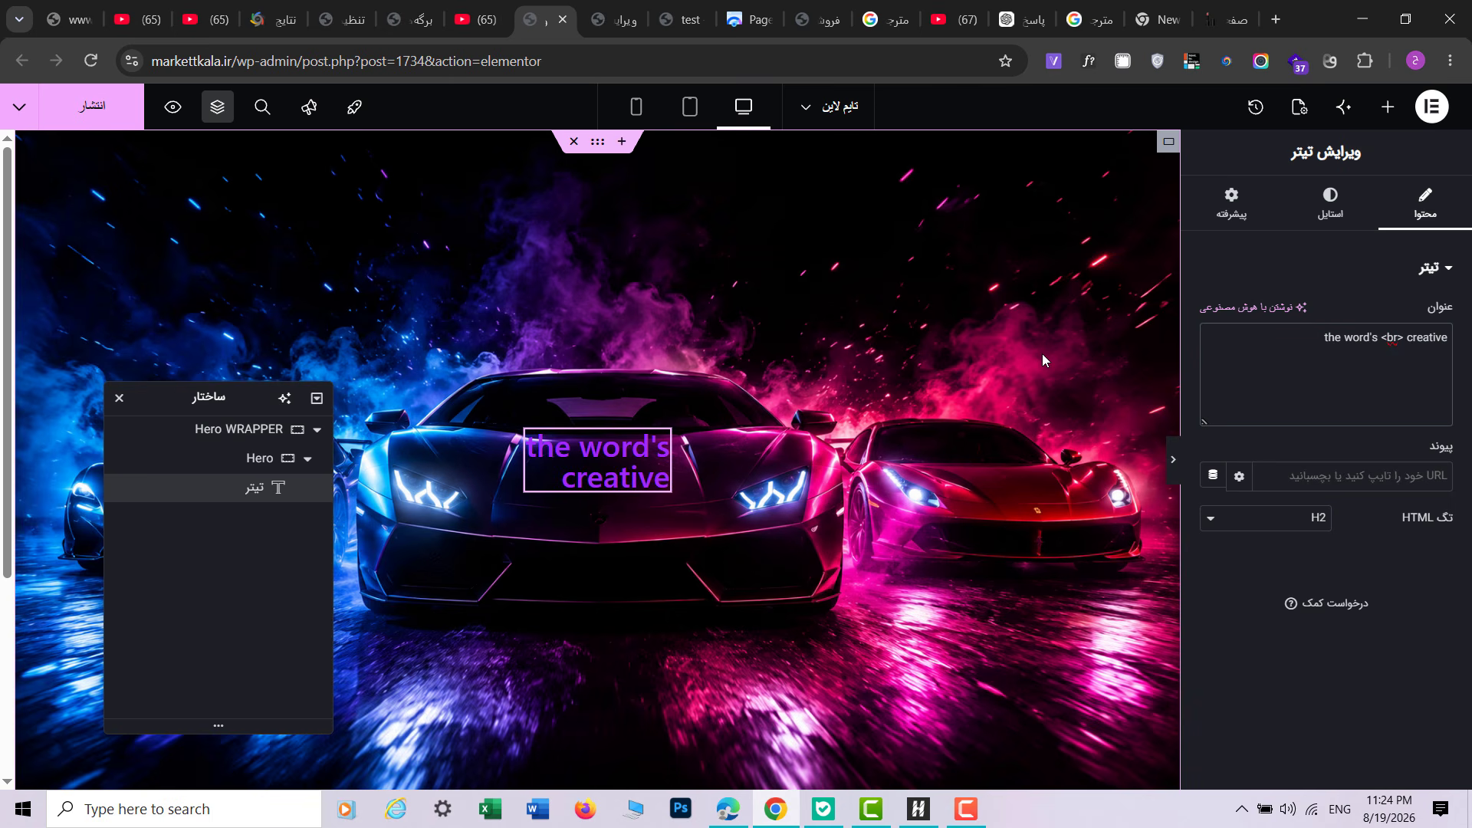
text( arena)
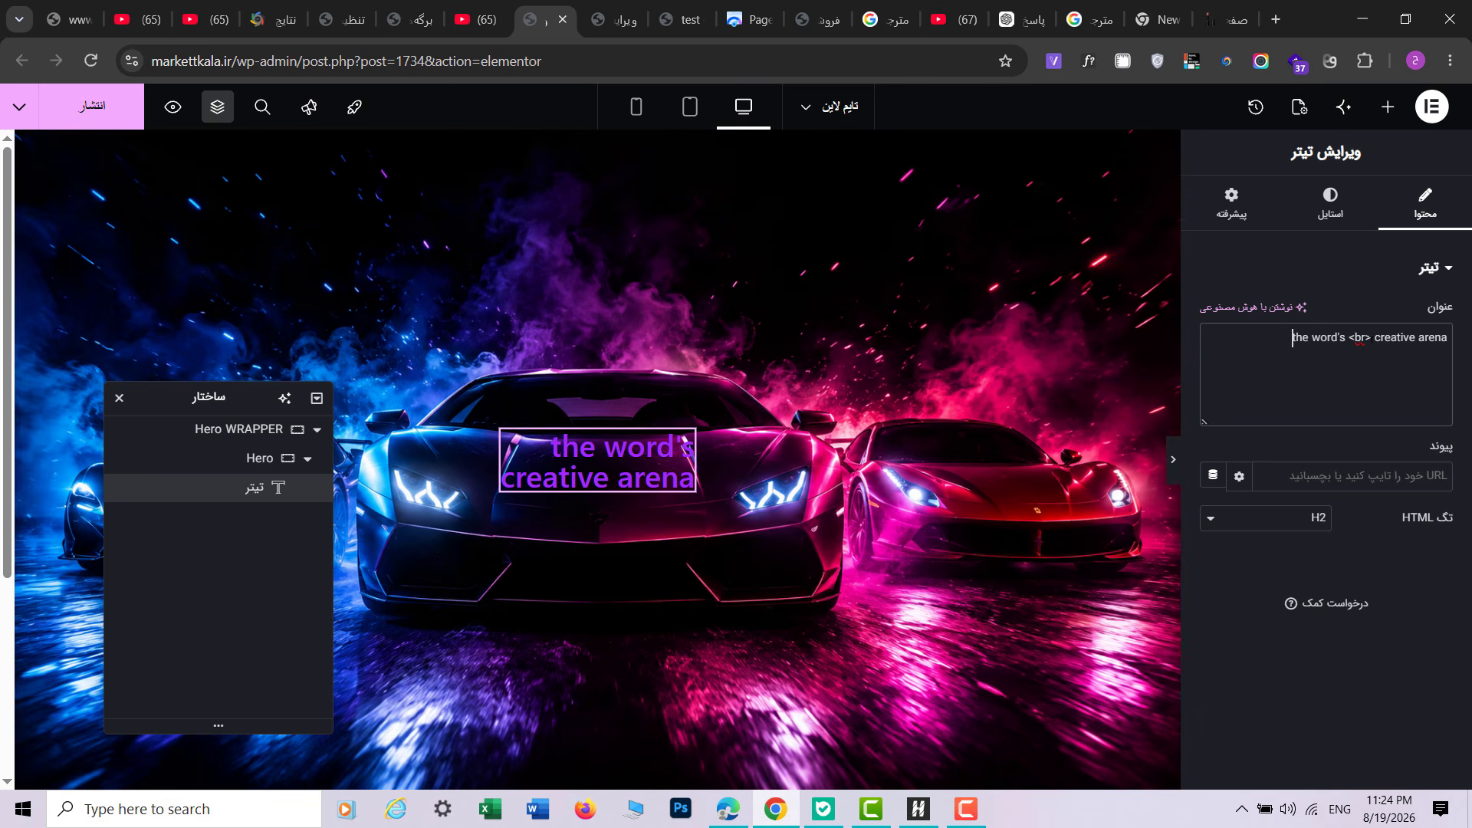
drag(1372, 338, 1349, 338)
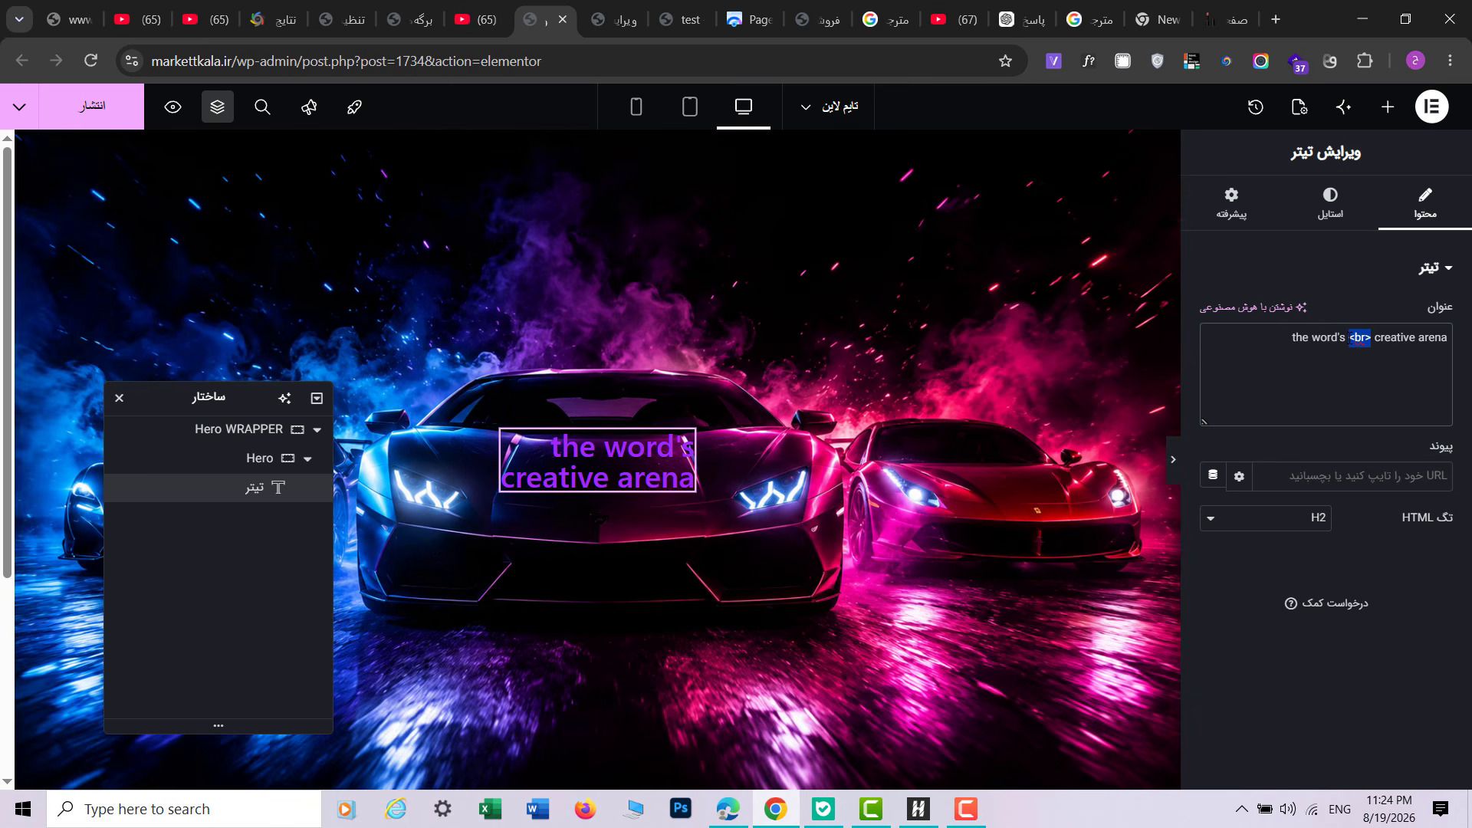
click(1354, 344)
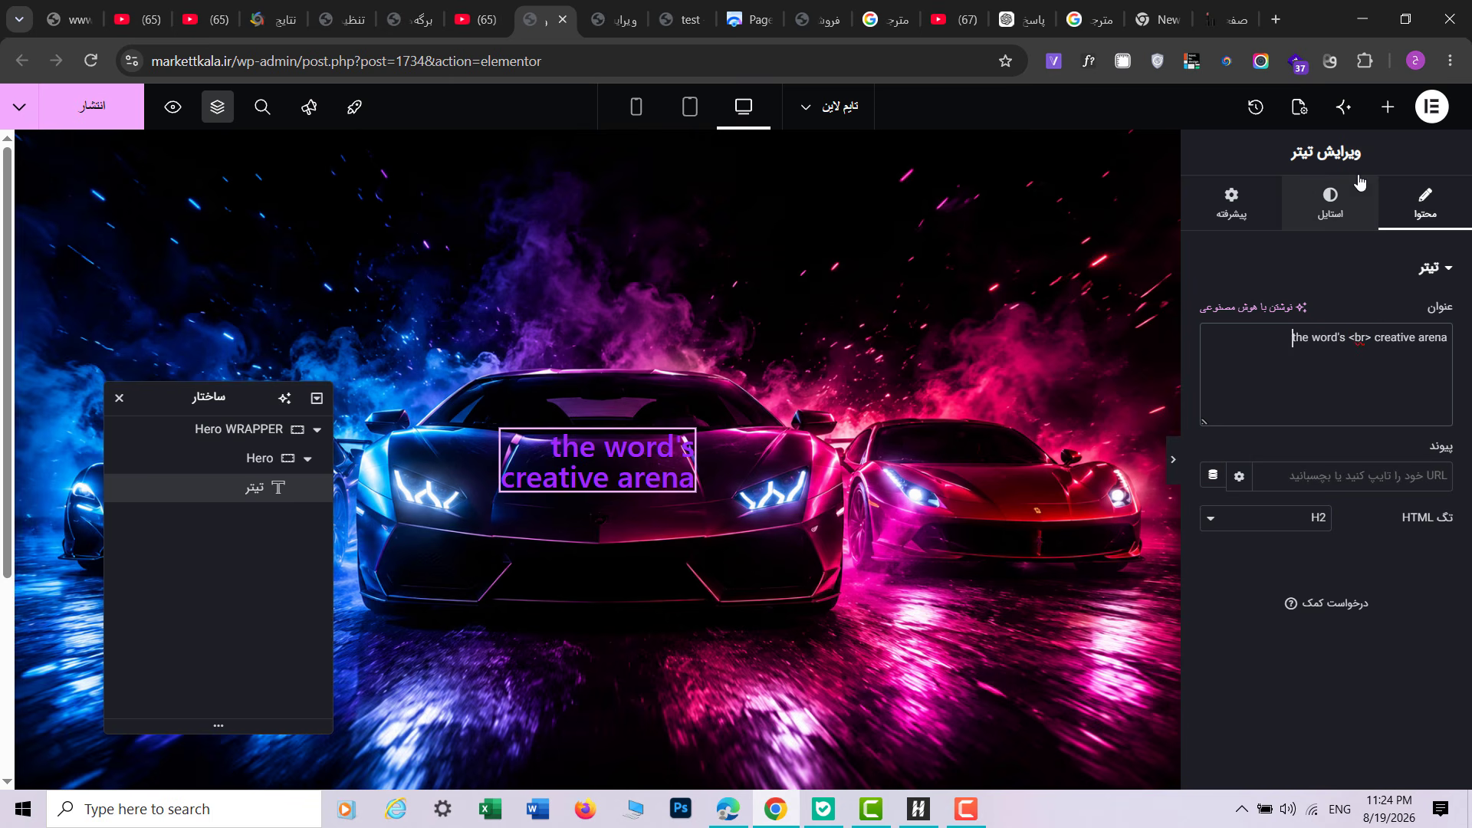
Step: Center-align the heading text and set its font family to Georgia
click(1330, 201)
click(1263, 314)
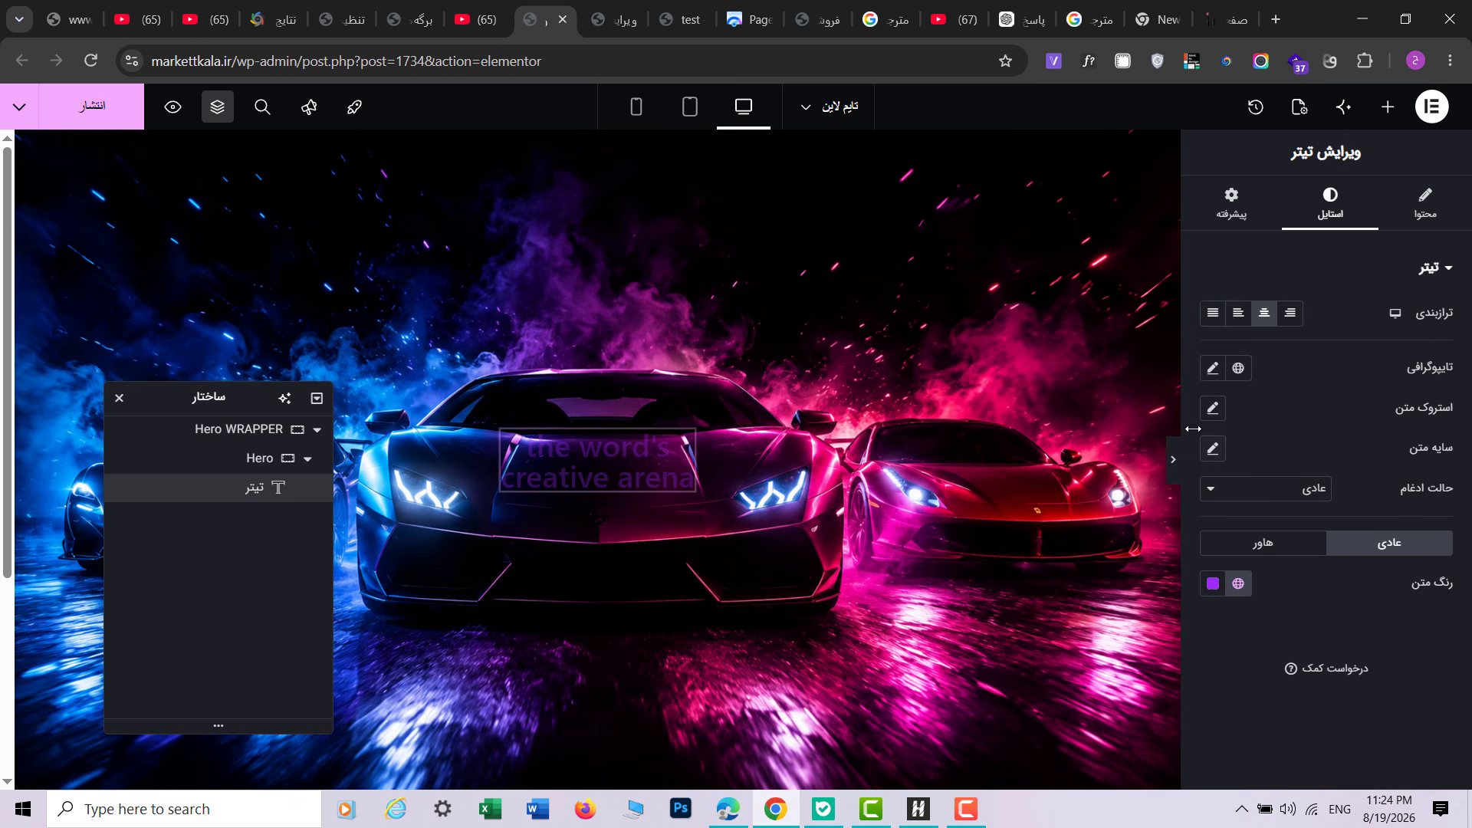
click(1212, 368)
click(1273, 457)
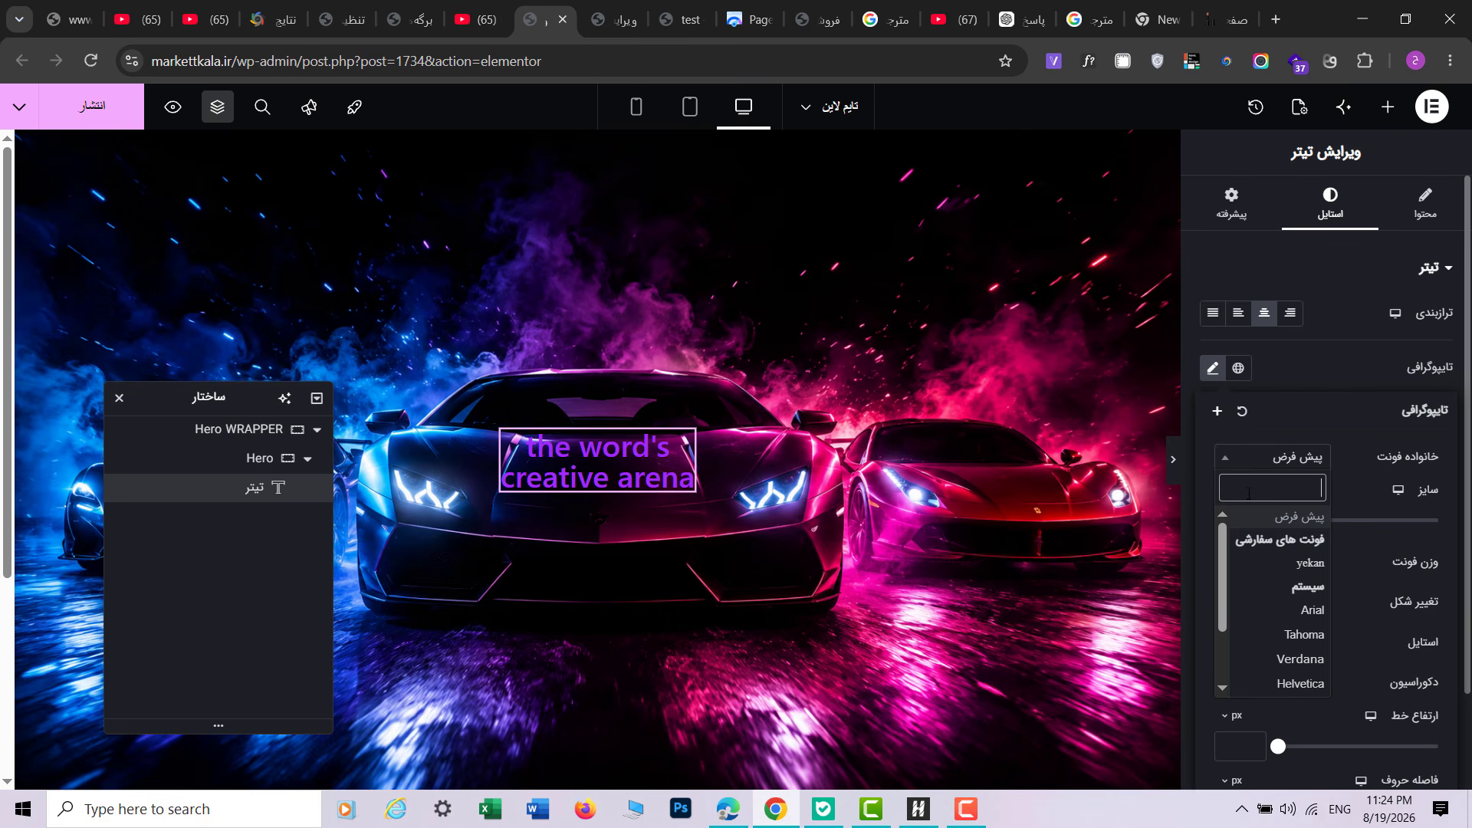
scroll(1273, 685, down, 2)
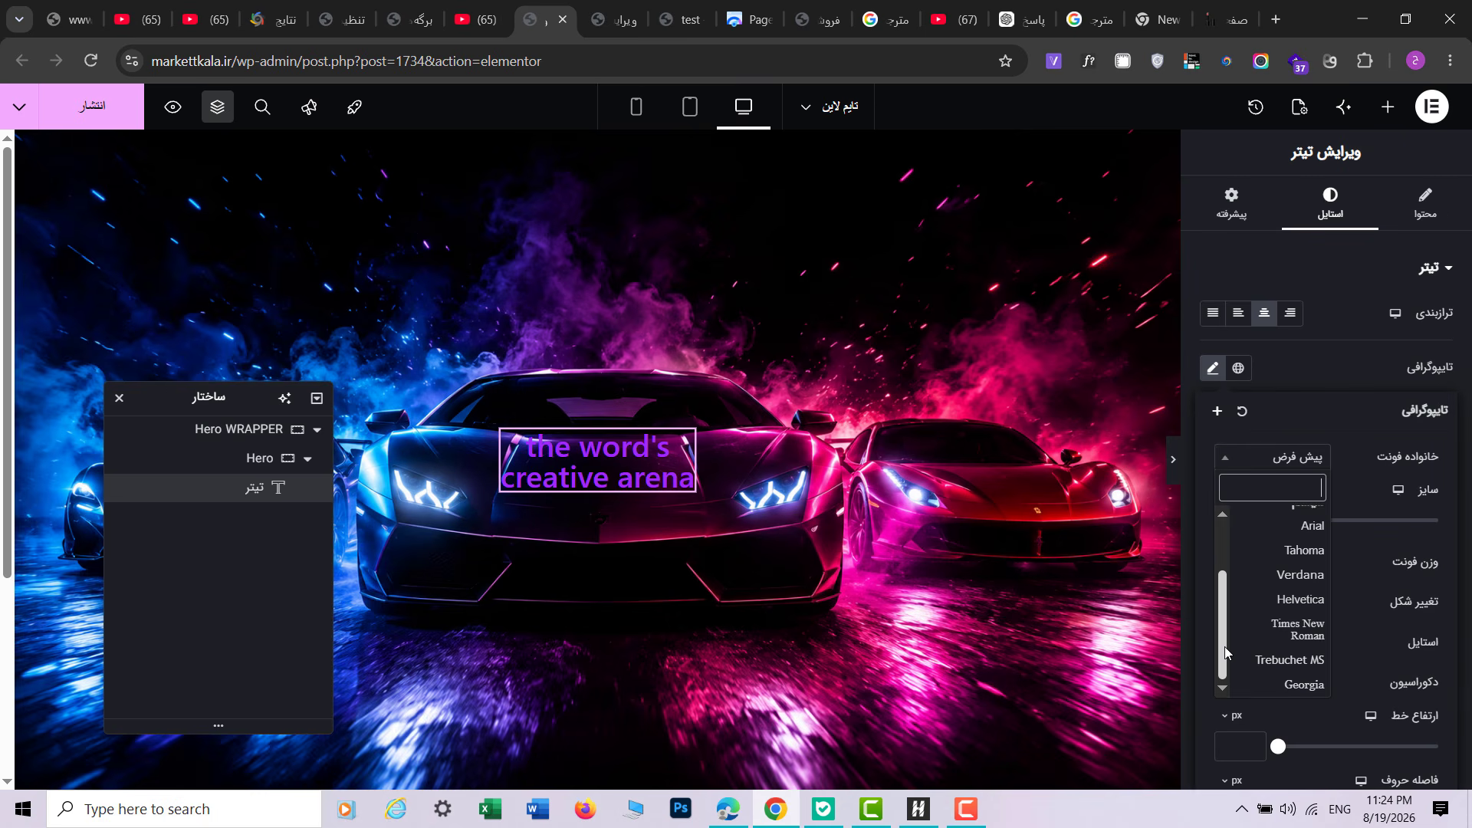
click(1273, 684)
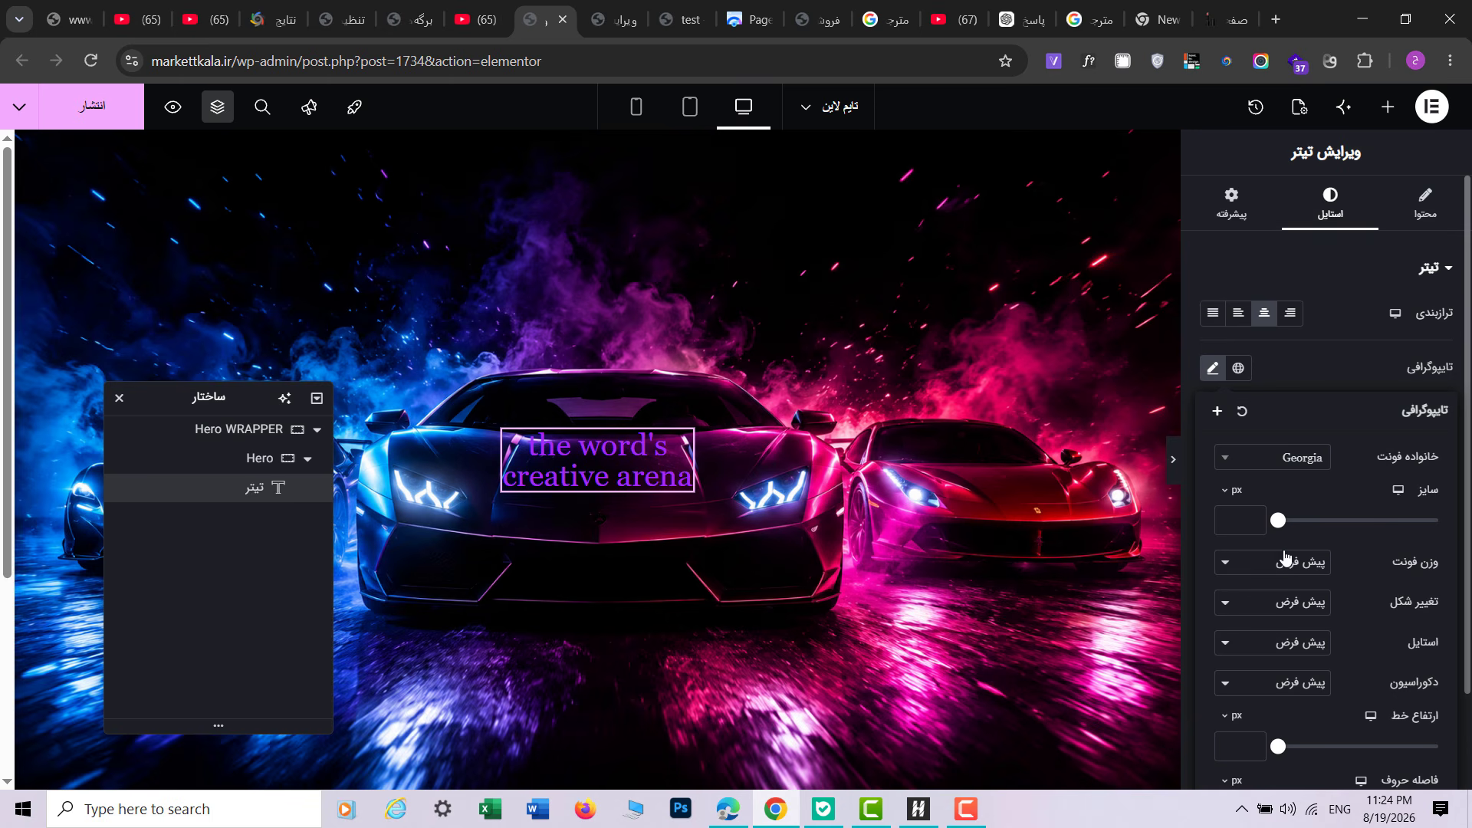
Step: Set the heading's font size to 6.1 rem and its text color to white (FFFFFF)
scroll(1291, 571, down, 1)
click(1232, 620)
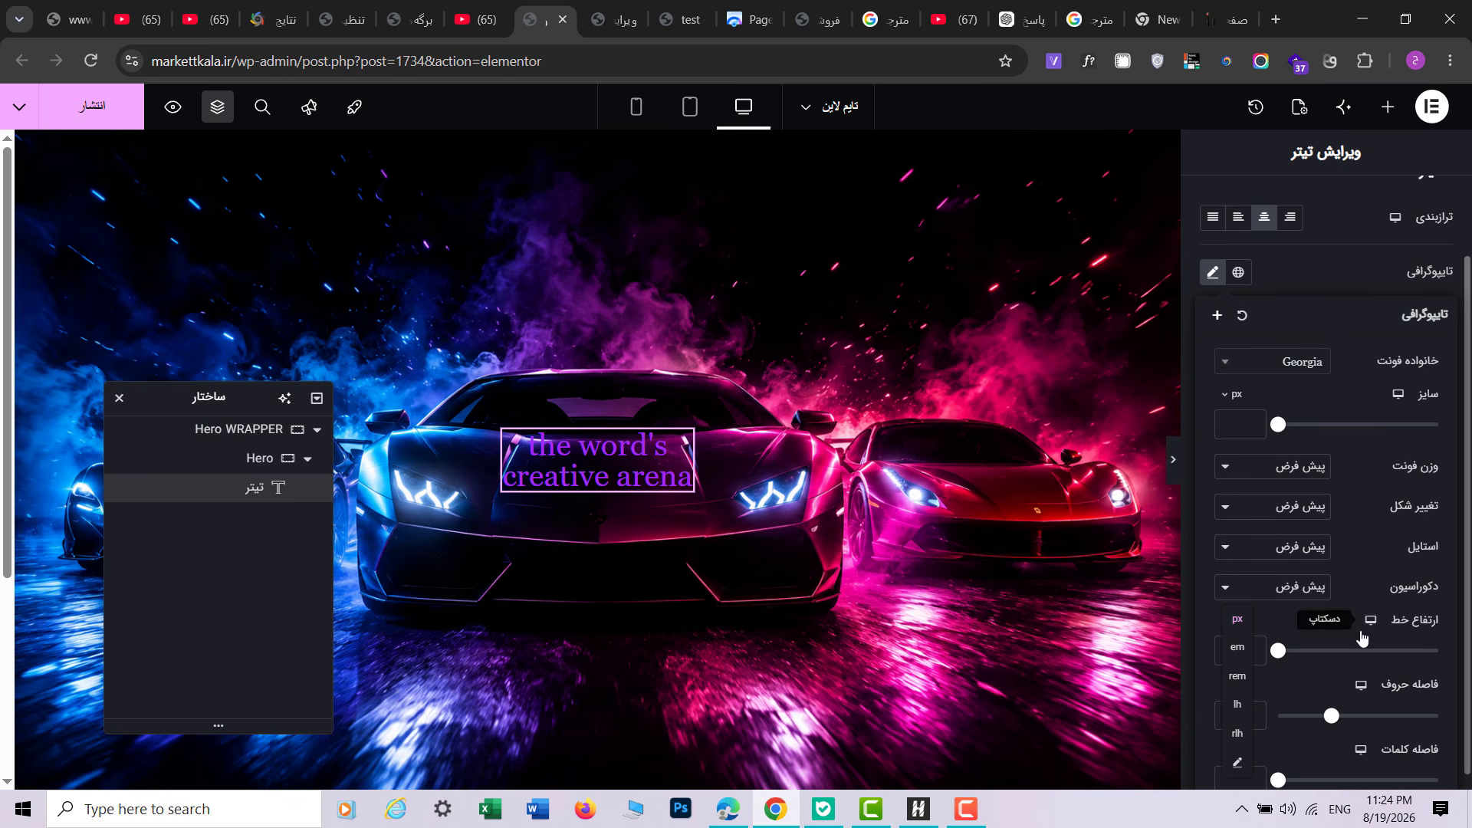
click(1237, 400)
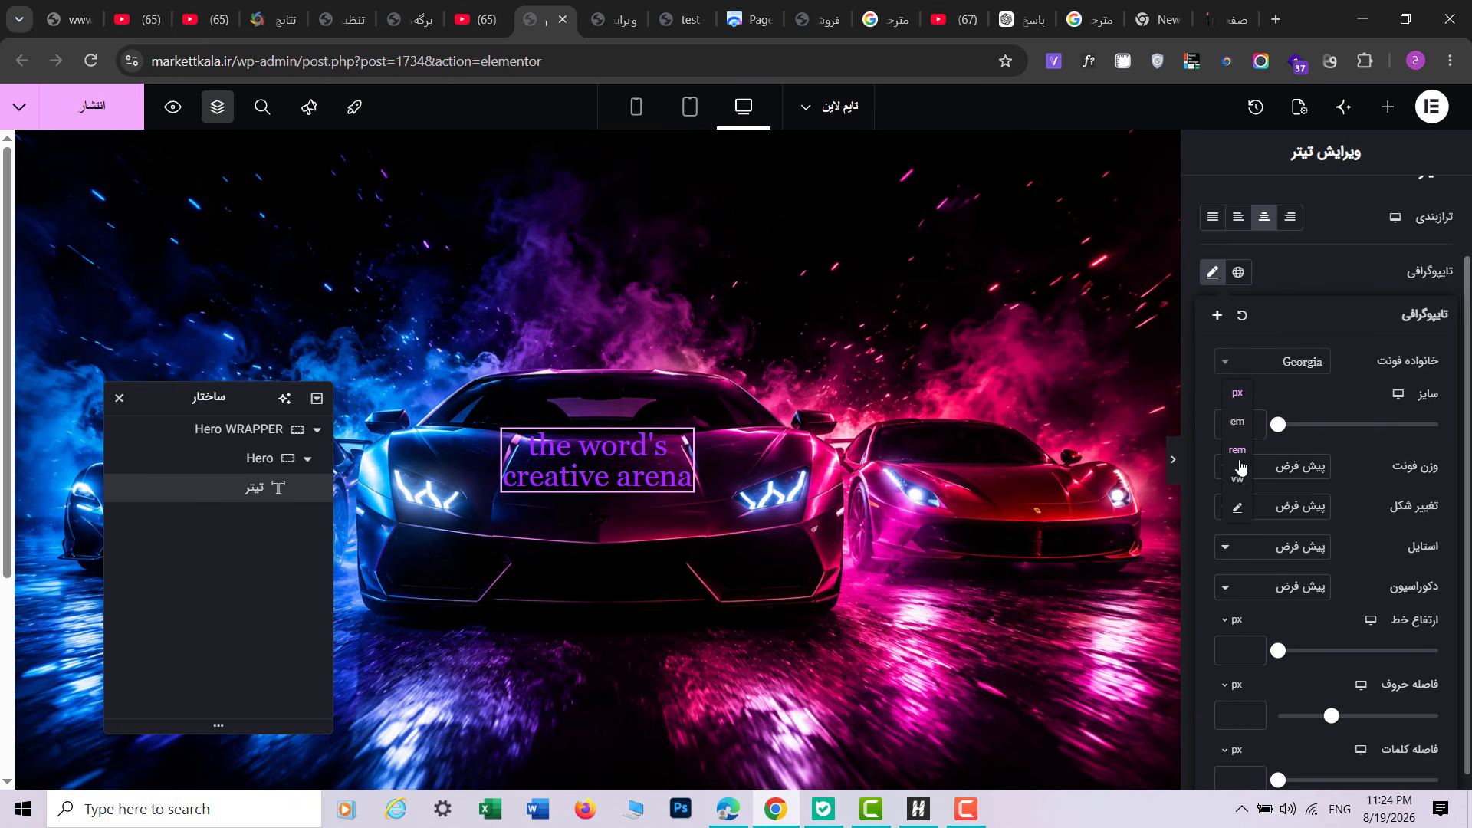
click(1238, 452)
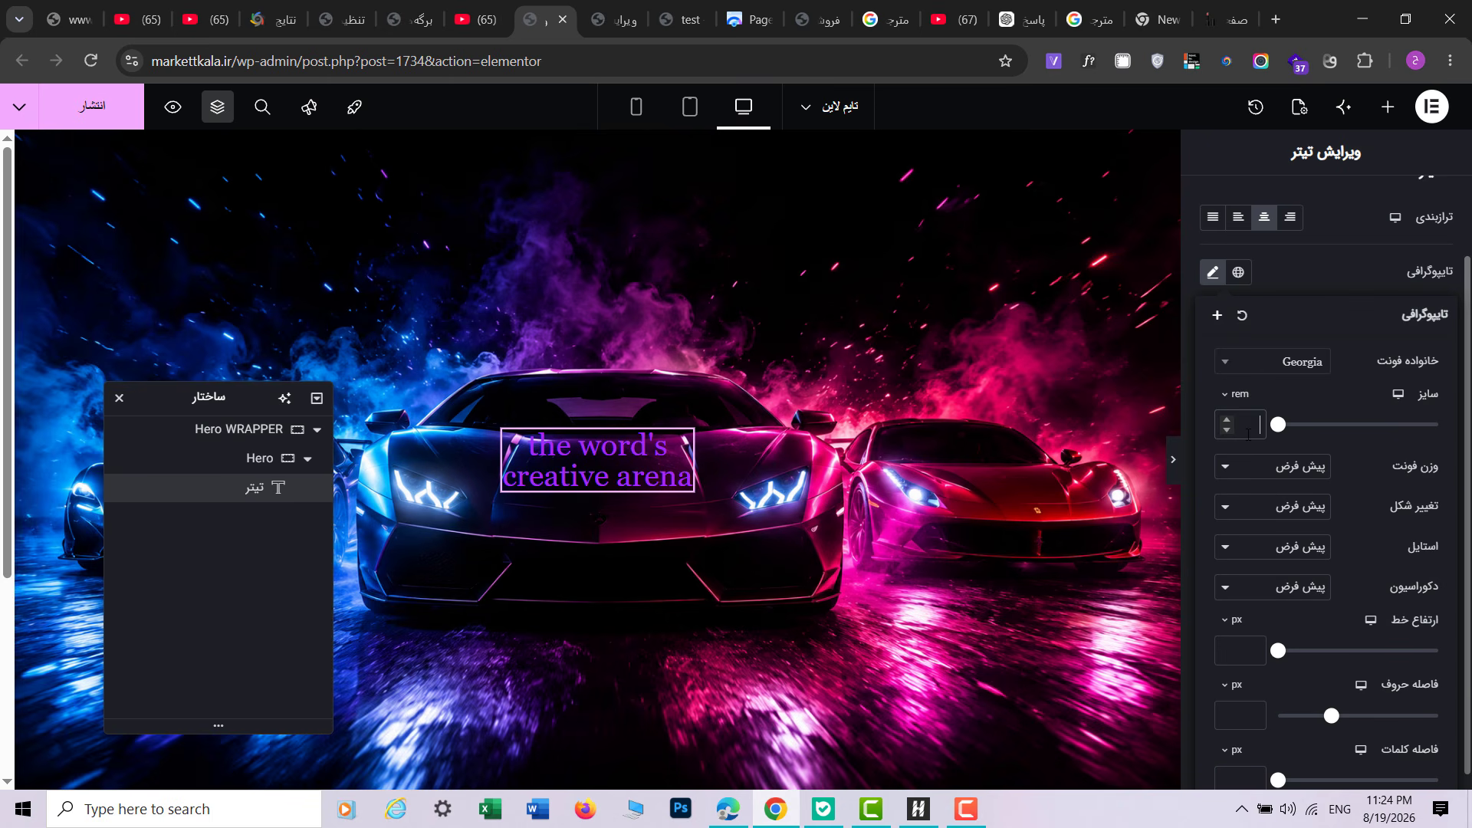
text(6.1)
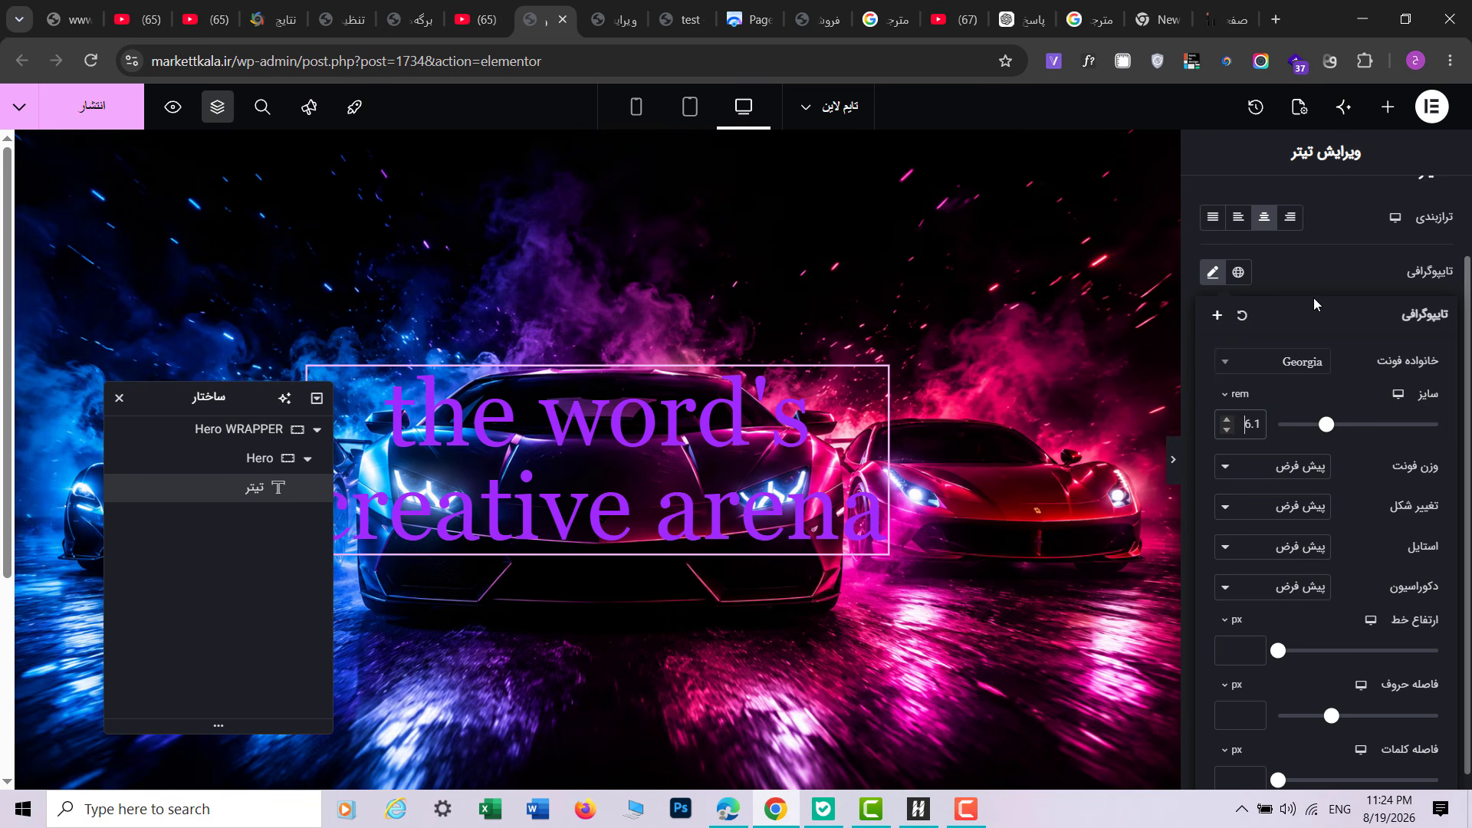
click(1344, 258)
click(1209, 491)
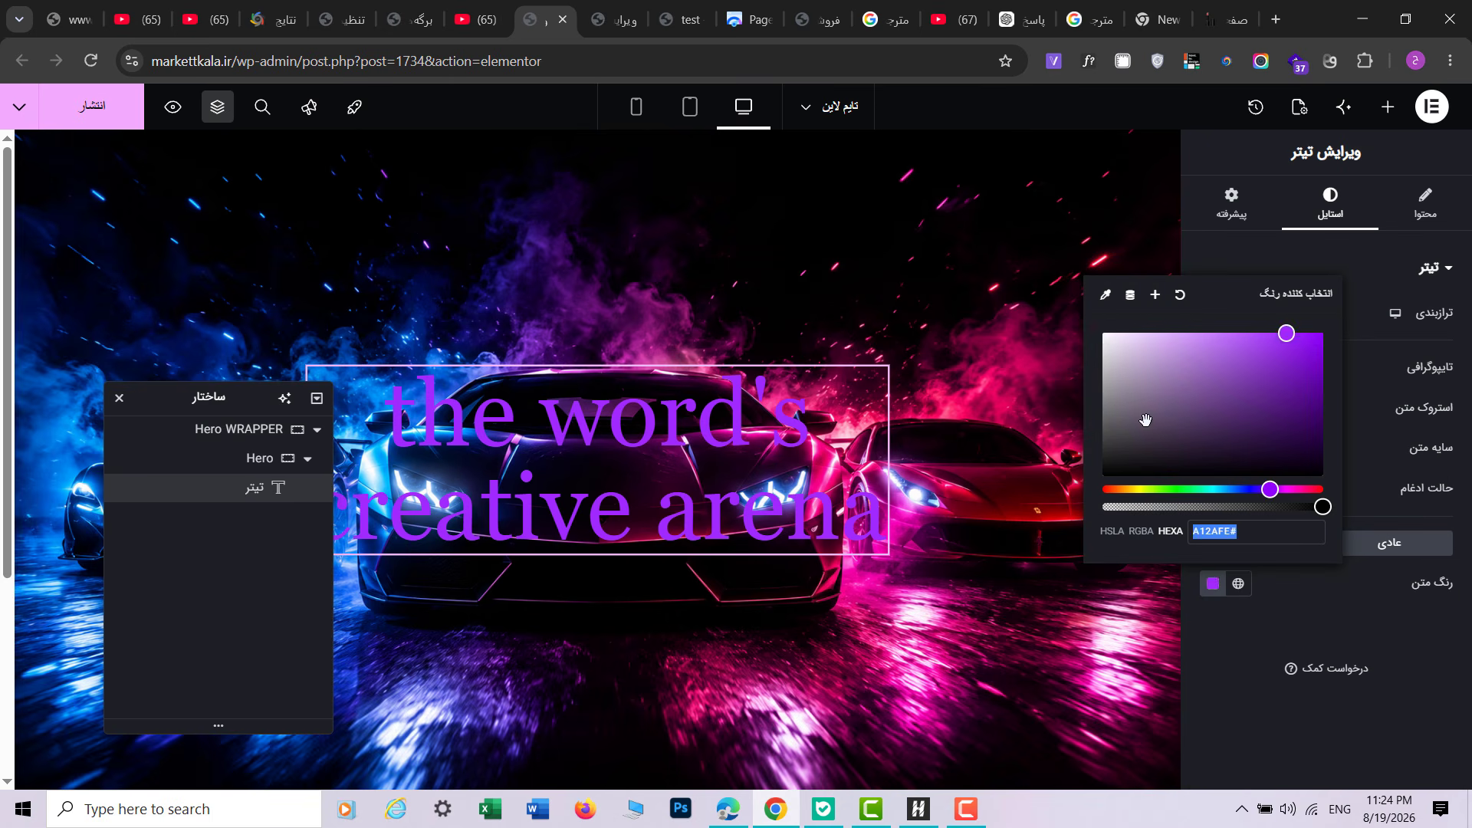
drag(1142, 417, 1083, 316)
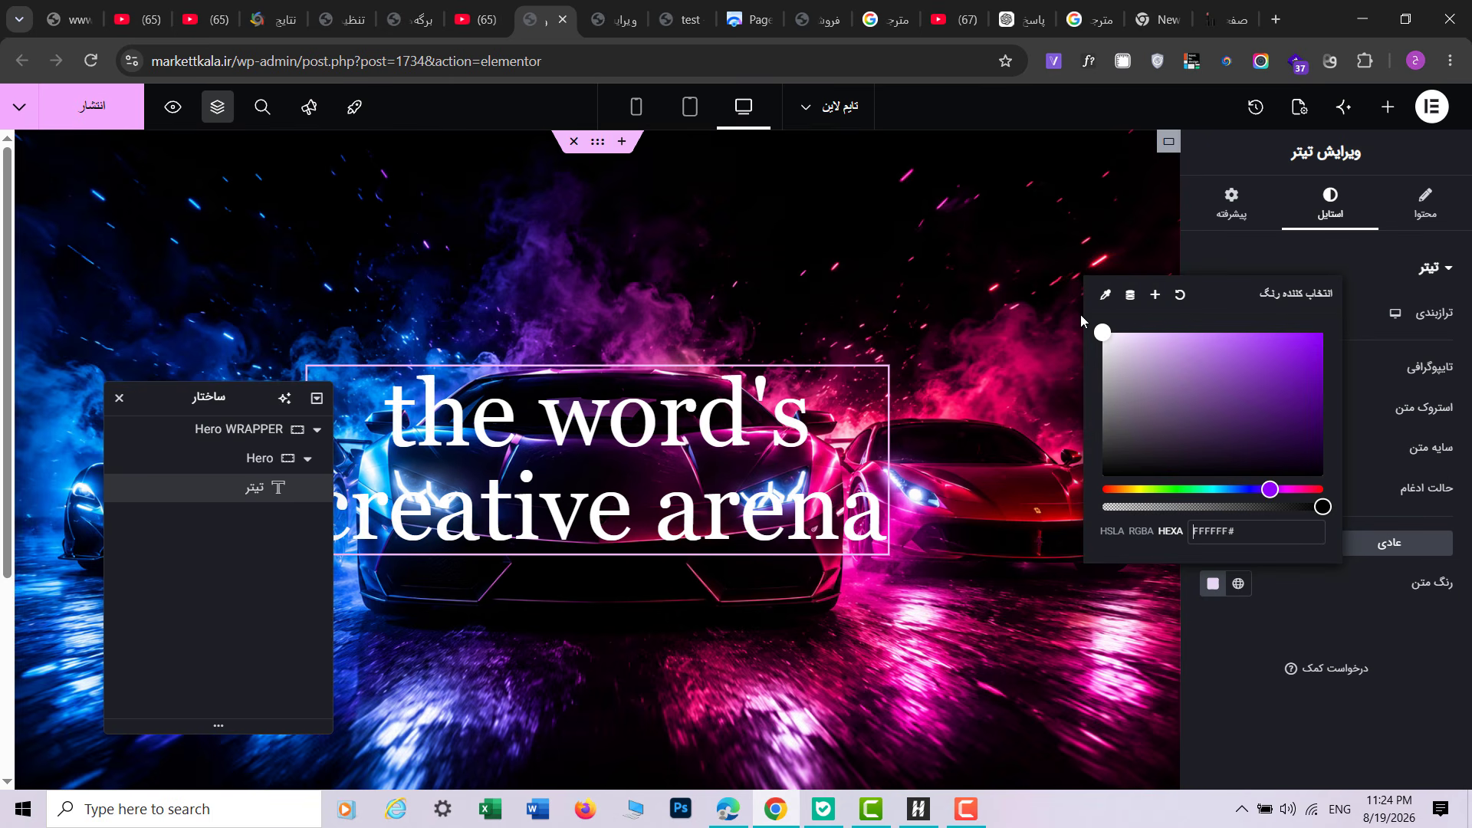
Step: Check the reference heading's typography and set the new heading's font size to 5.5 rem and weight to 500
click(611, 19)
click(619, 420)
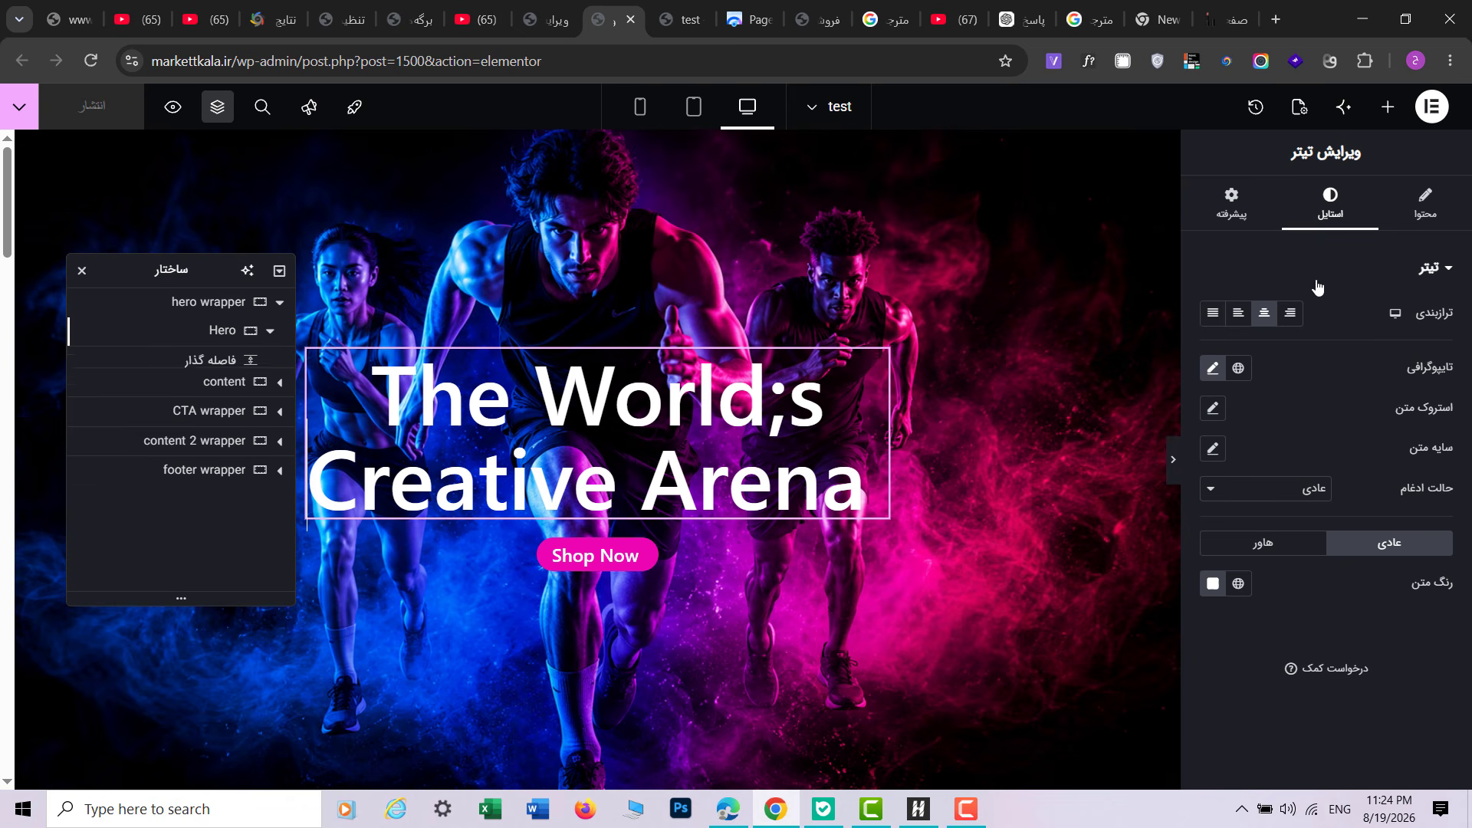
click(1212, 368)
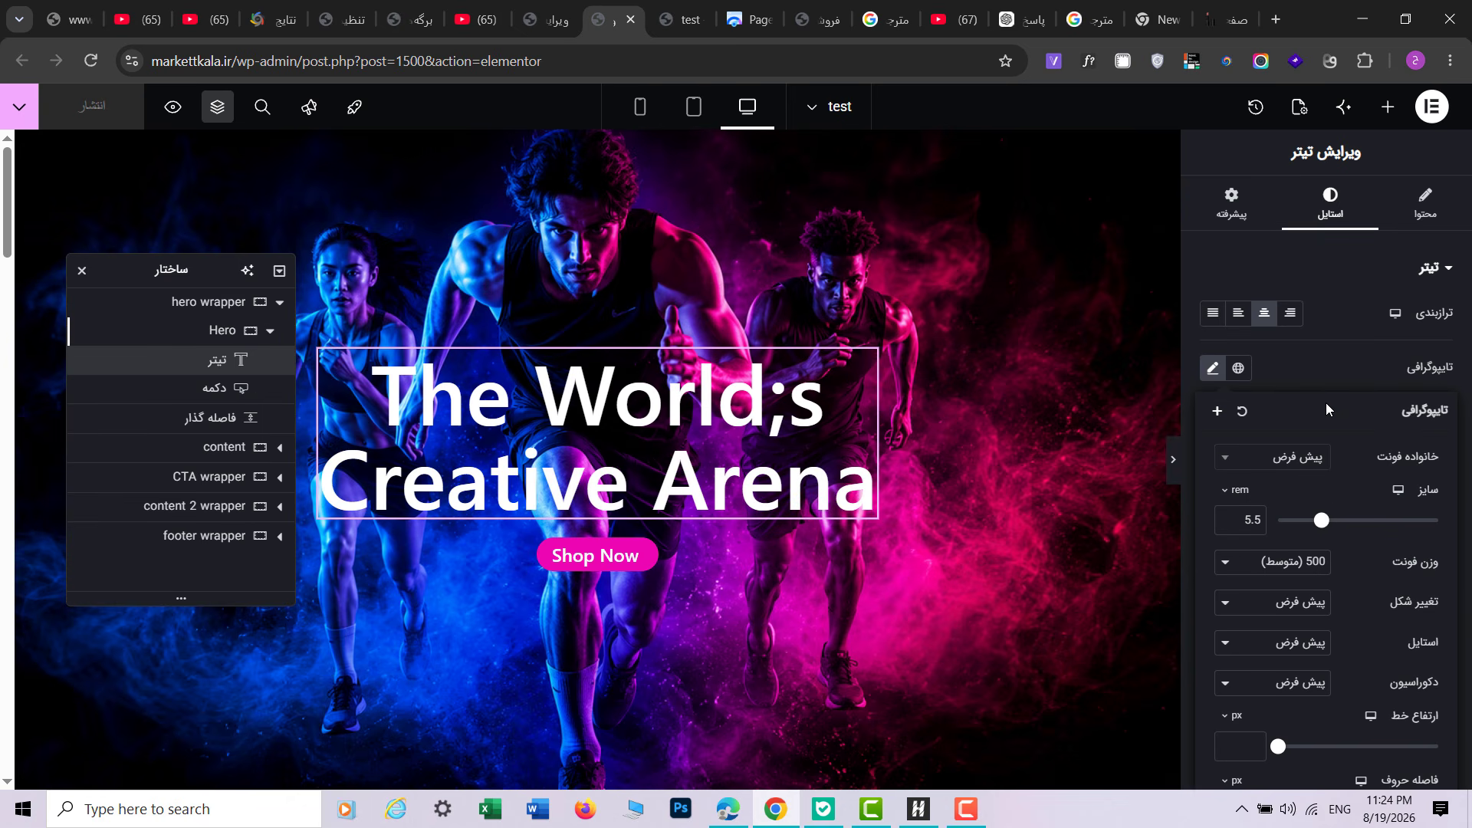
click(1323, 371)
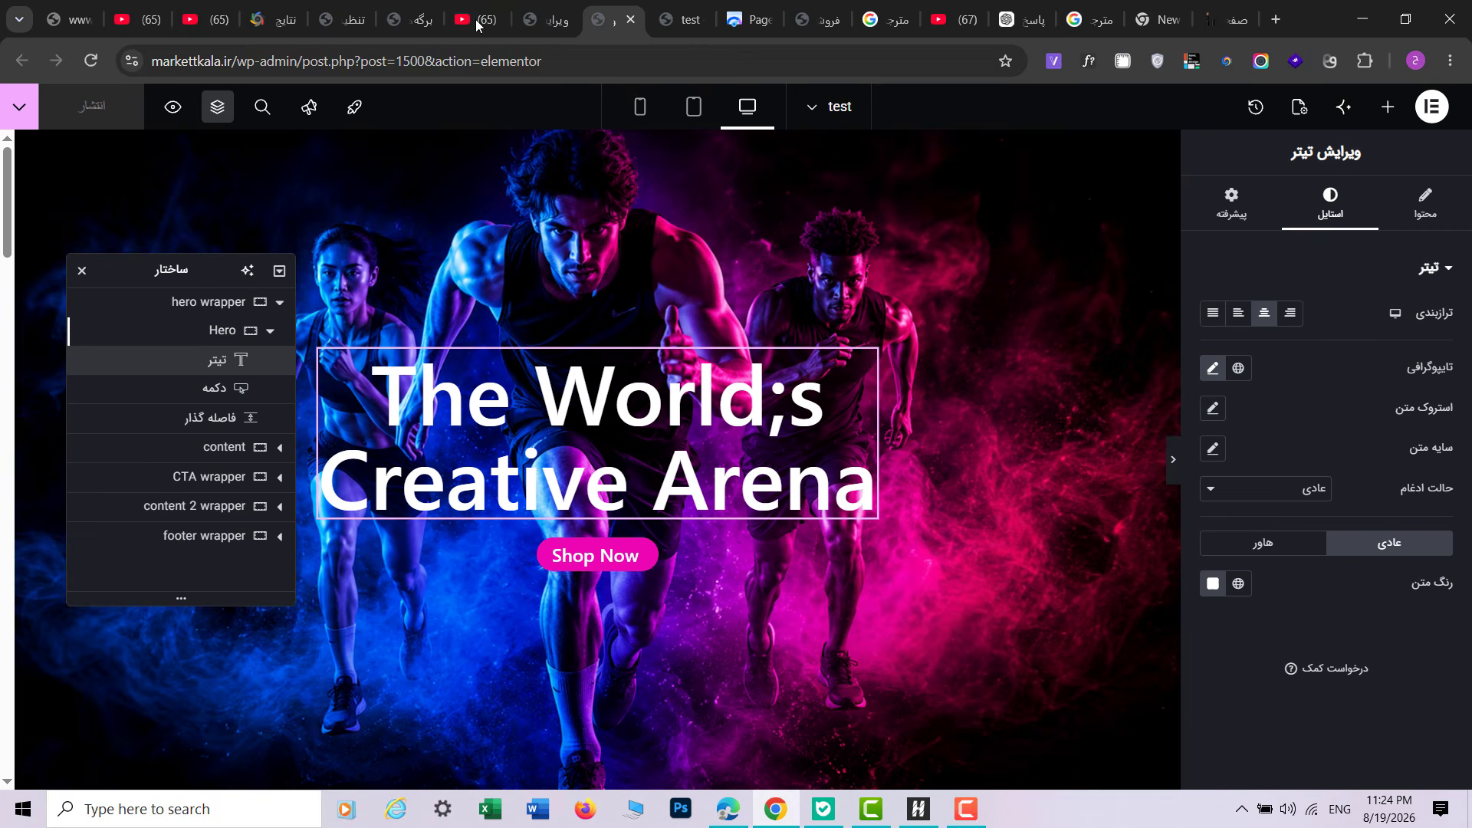
click(554, 6)
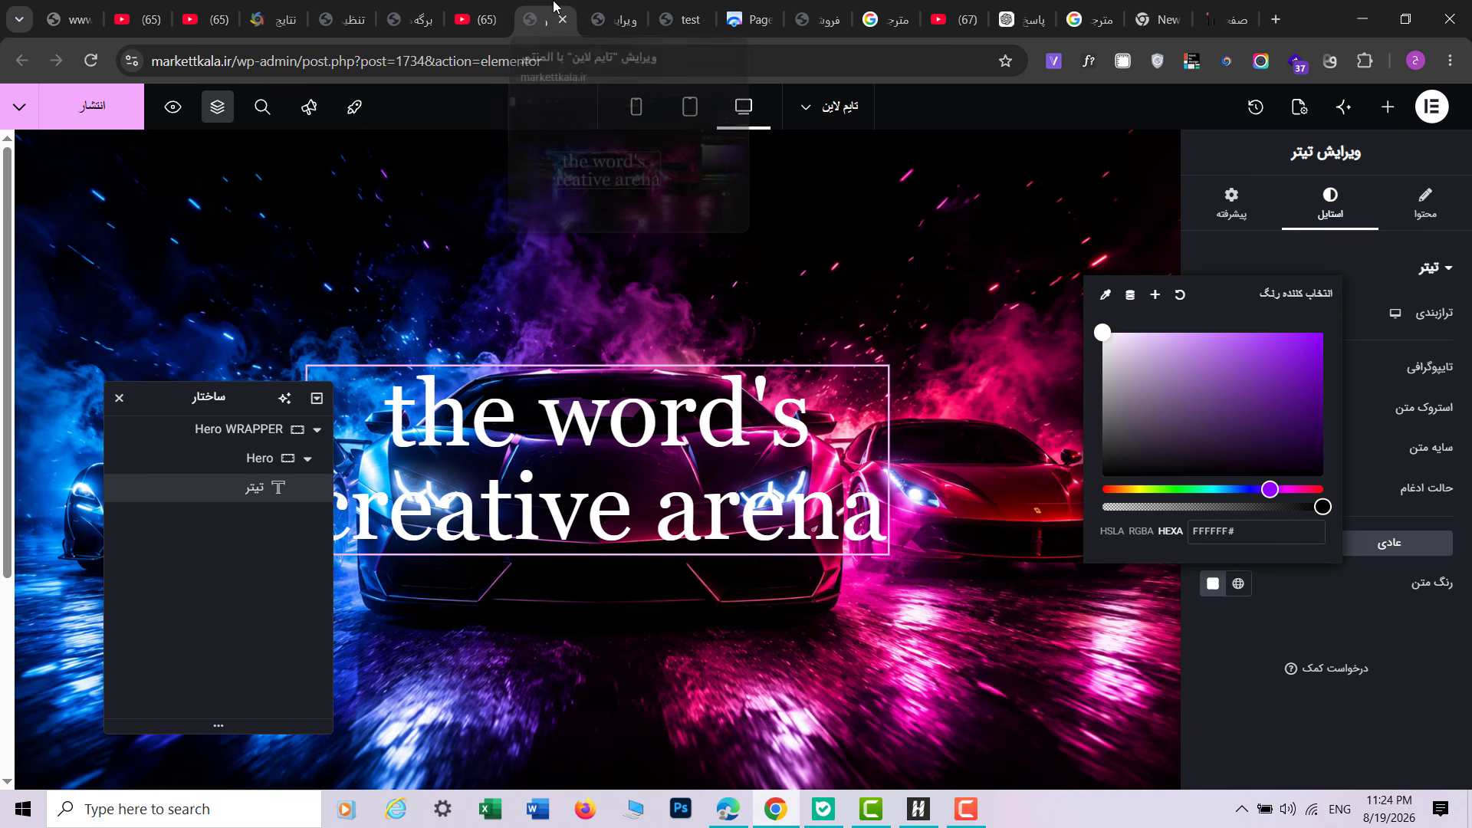
click(1377, 369)
click(1212, 368)
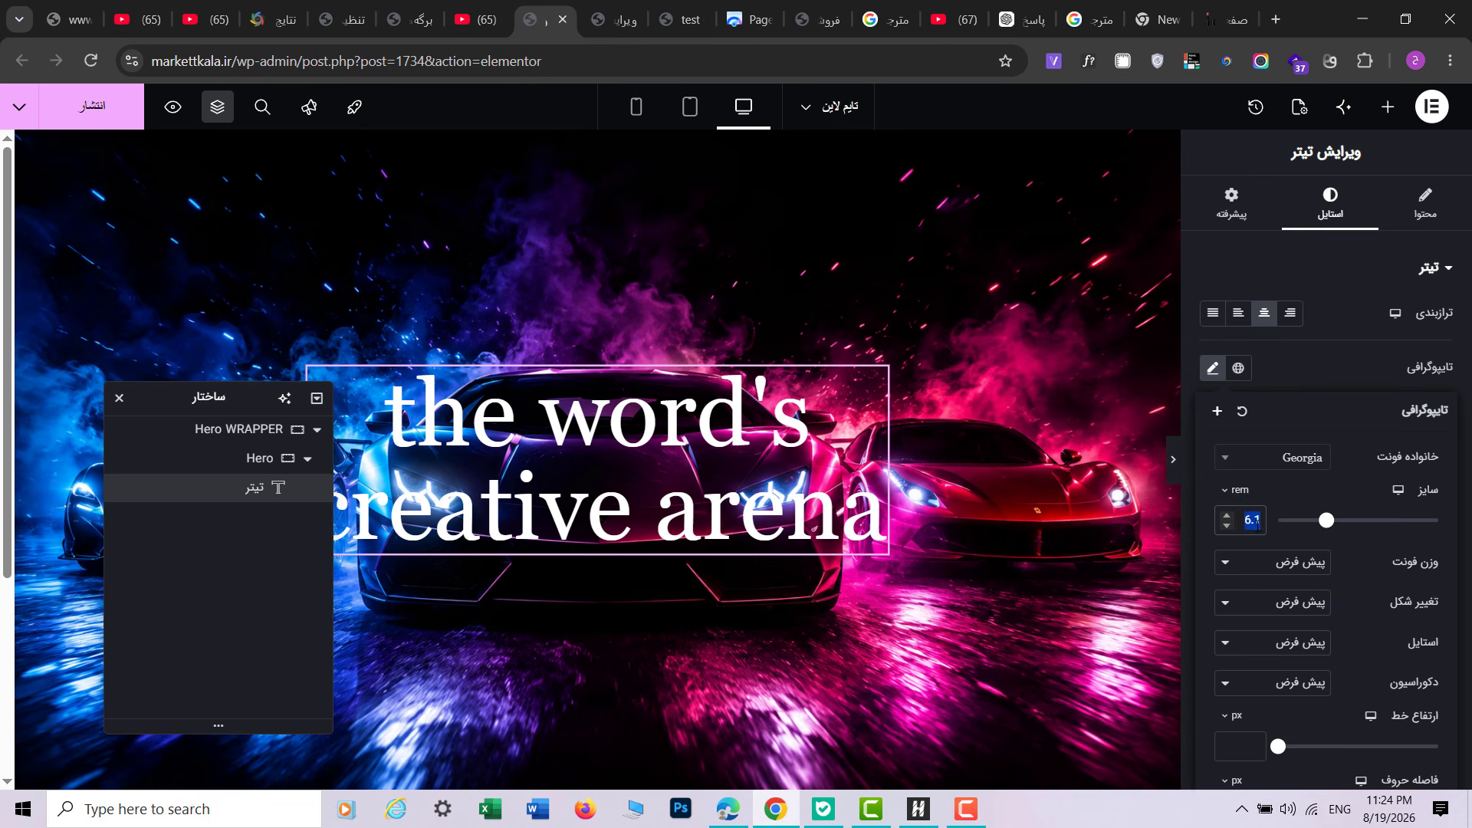
text(5.5)
click(1289, 564)
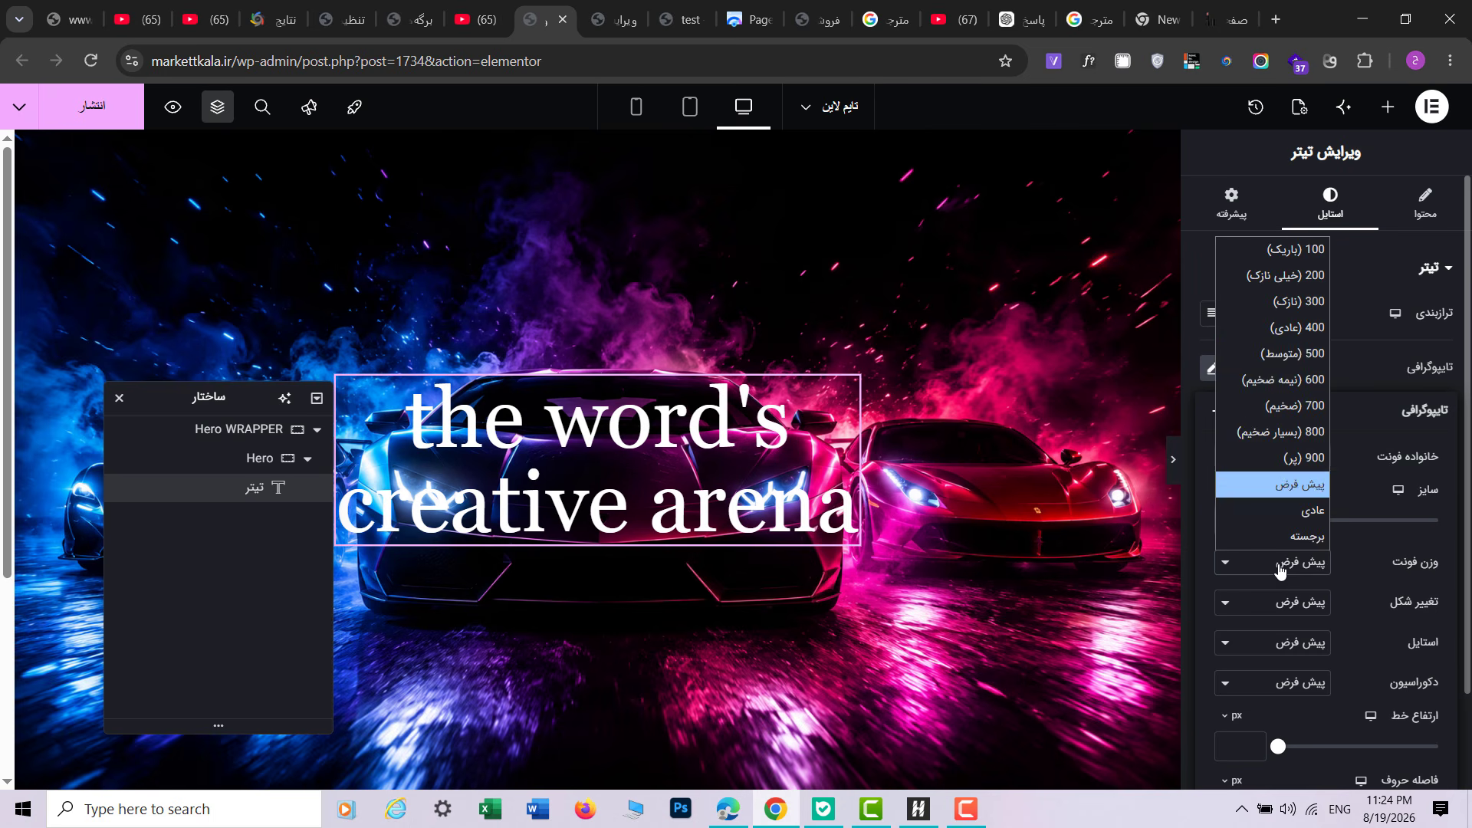
click(1279, 354)
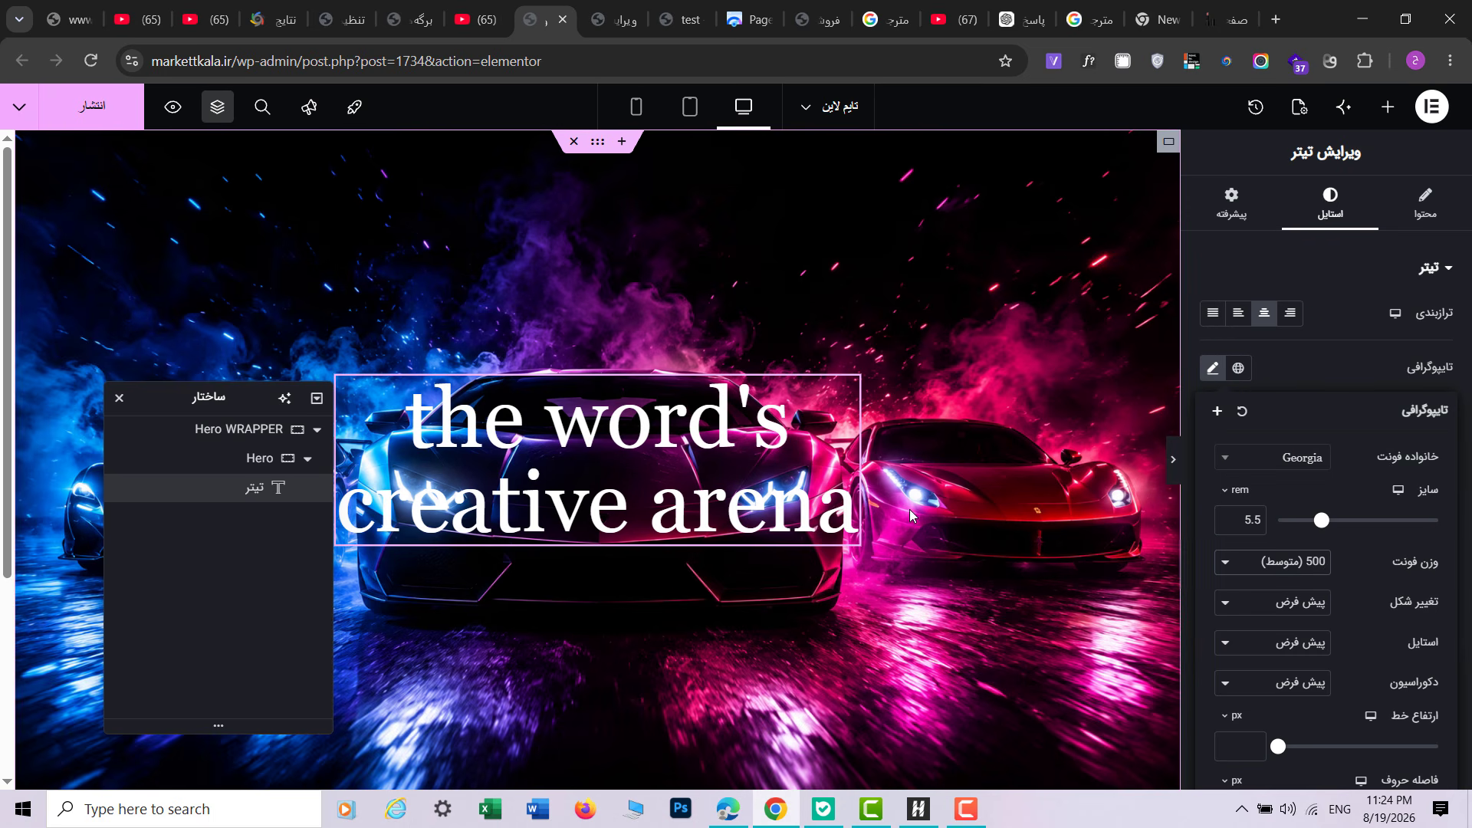
Step: Set the heading's font family to yekan and preview the hero at full width
click(1280, 460)
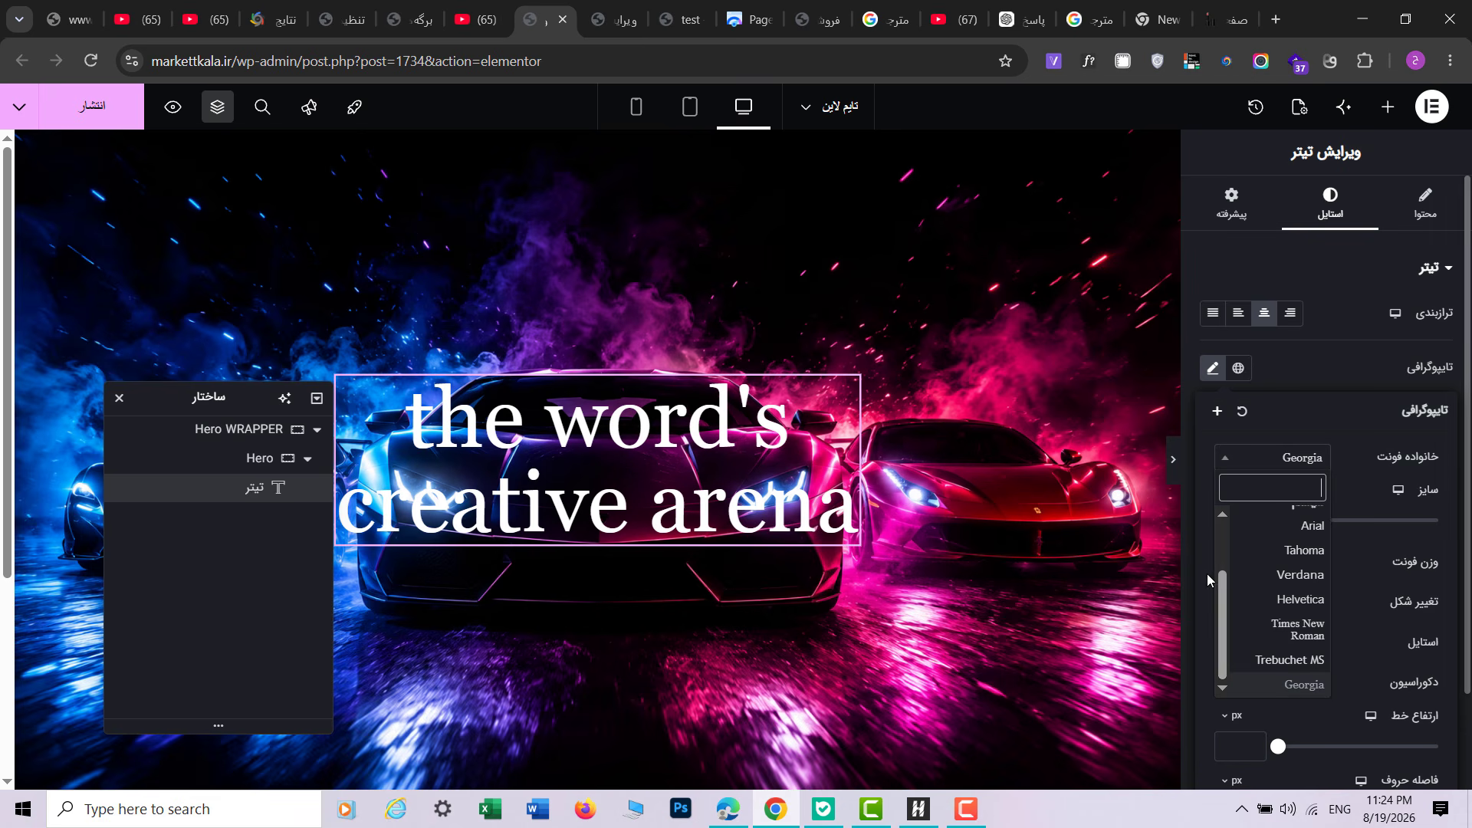
scroll(1296, 575, up, 3)
click(1303, 565)
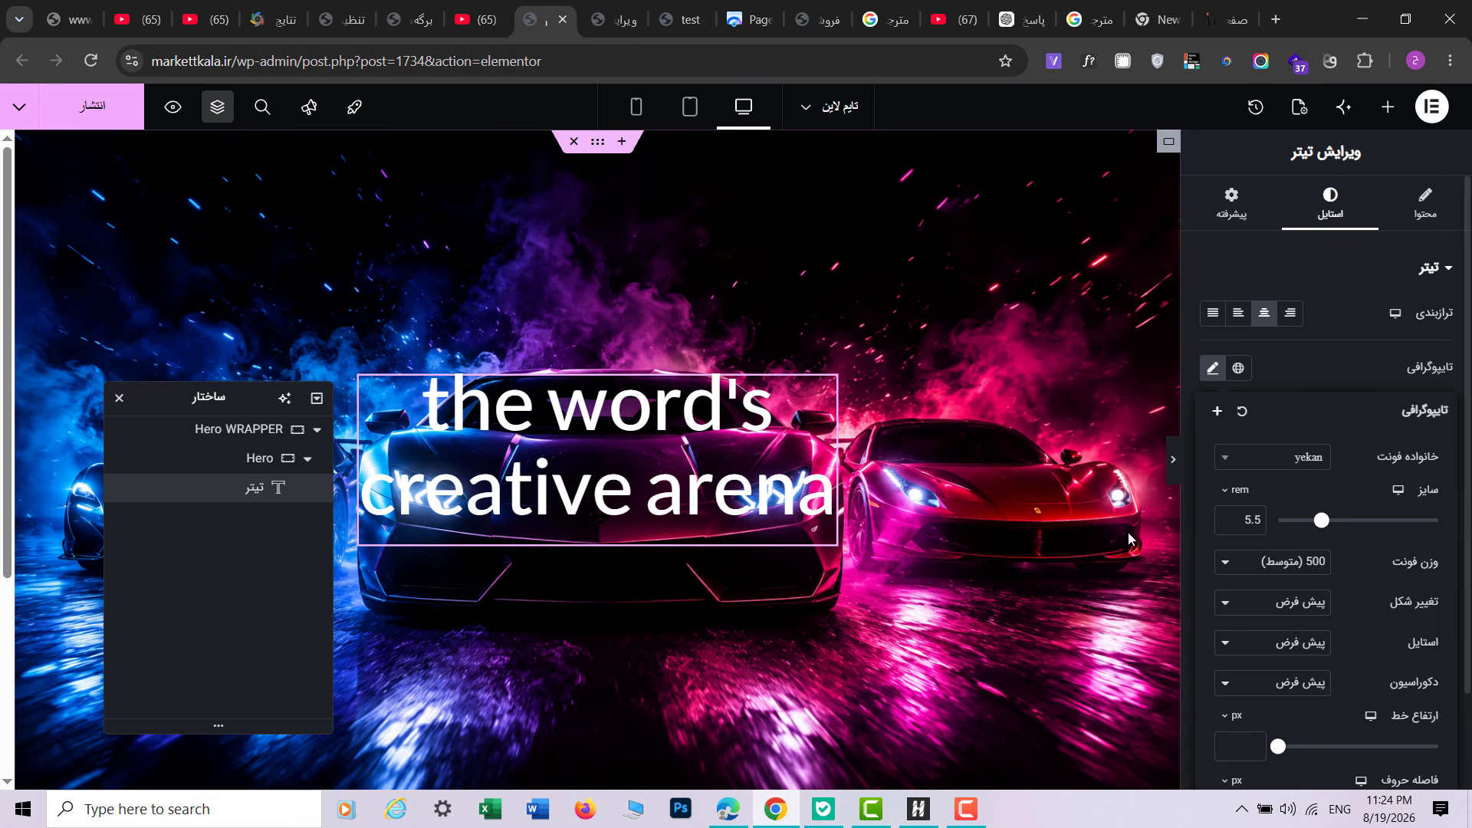
click(1369, 348)
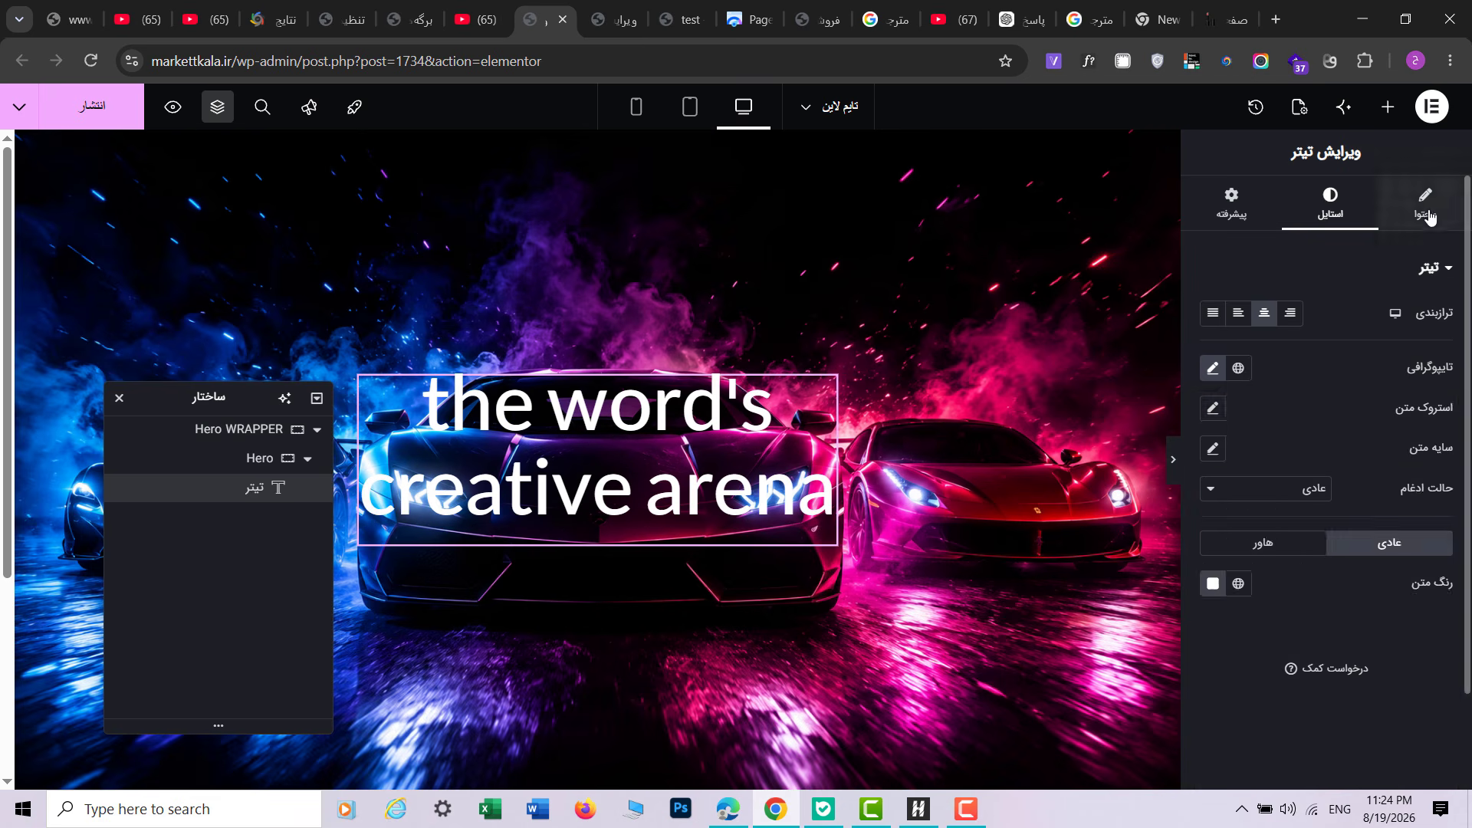
click(1426, 214)
click(1171, 464)
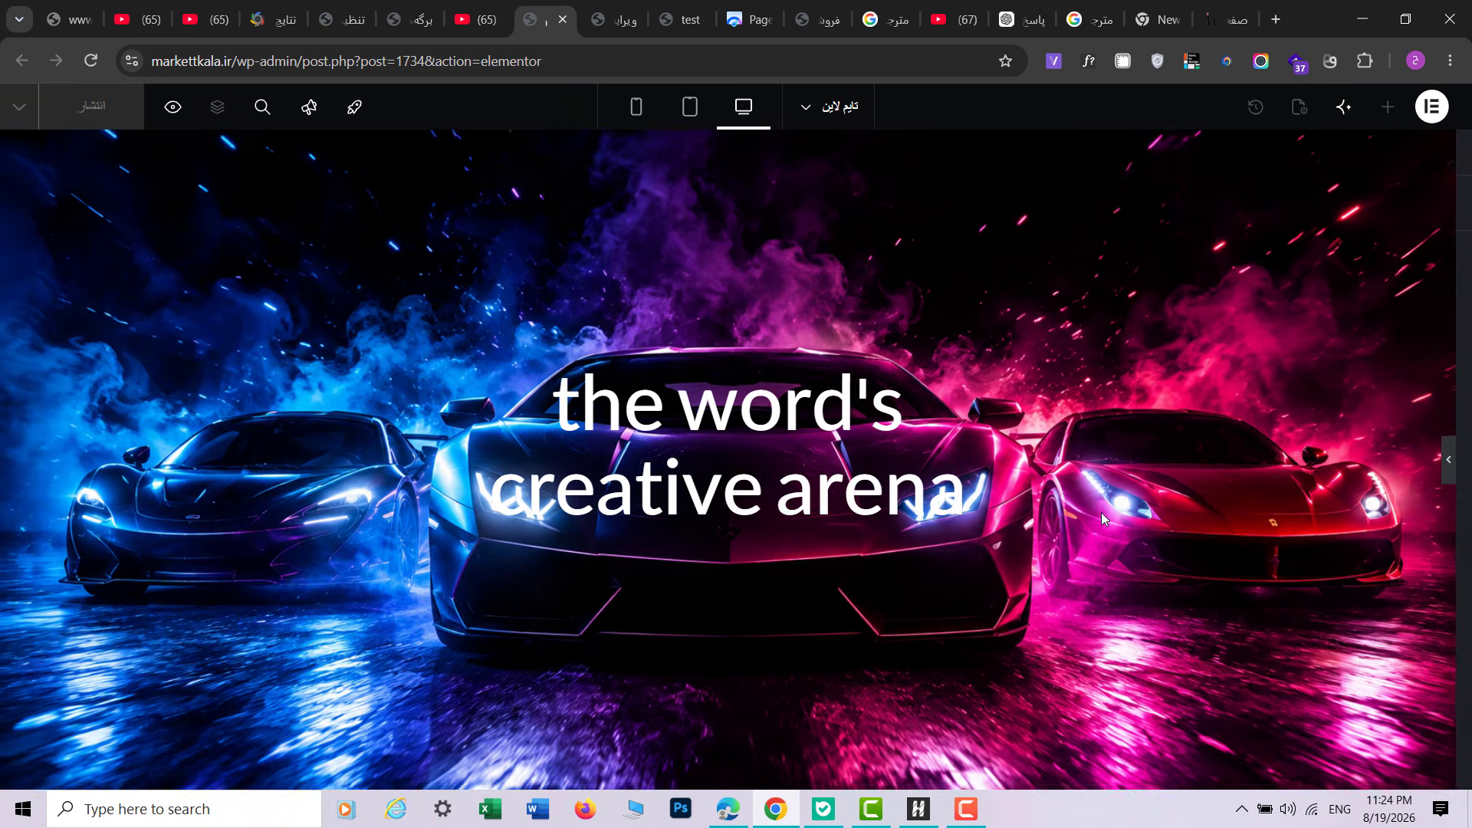
click(1465, 462)
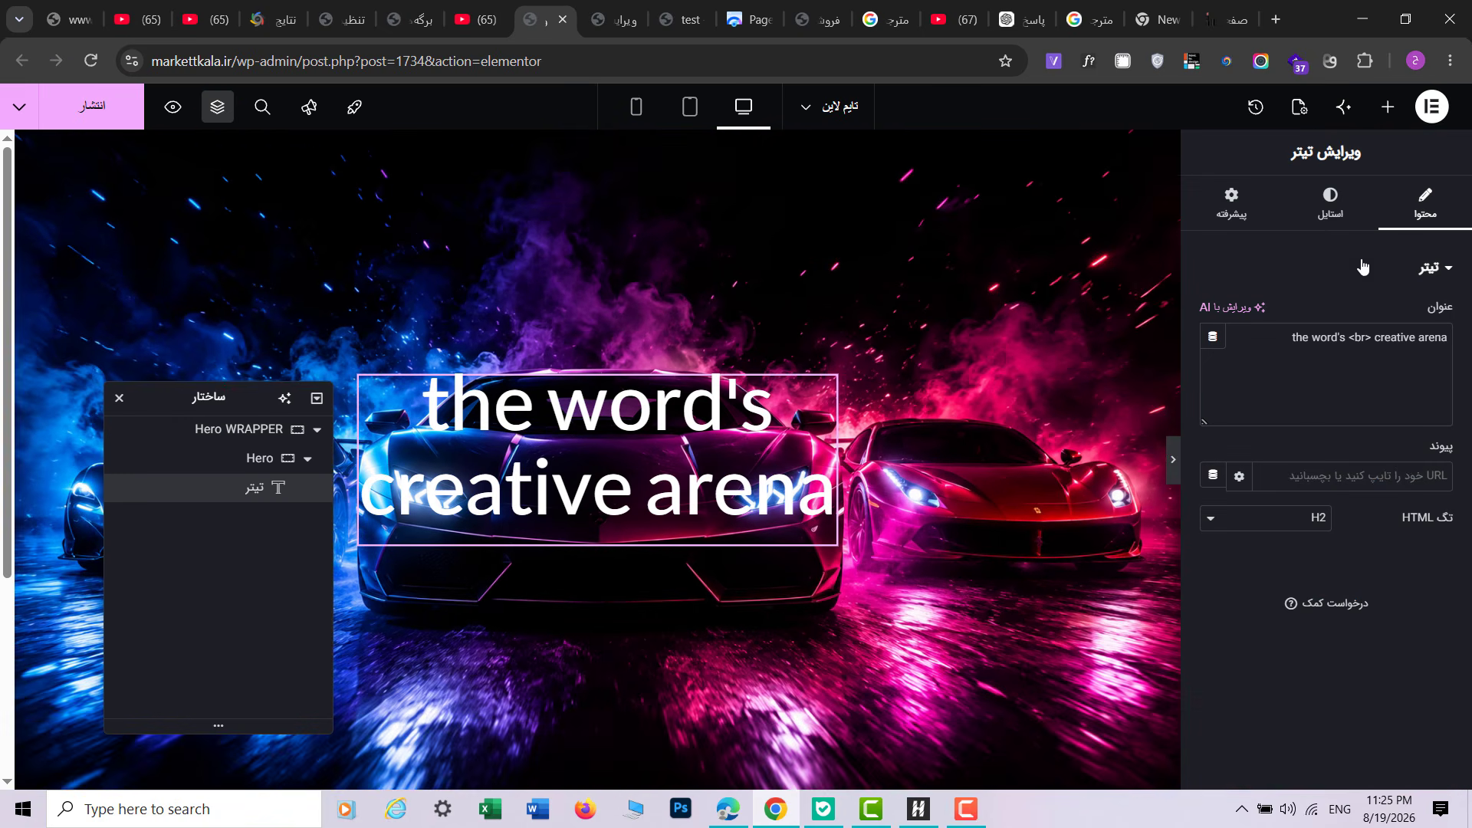
Step: Set the heading's text transform to capitalize (حروف اول بزرگ) and preview the hero at full width
click(1330, 206)
click(1213, 370)
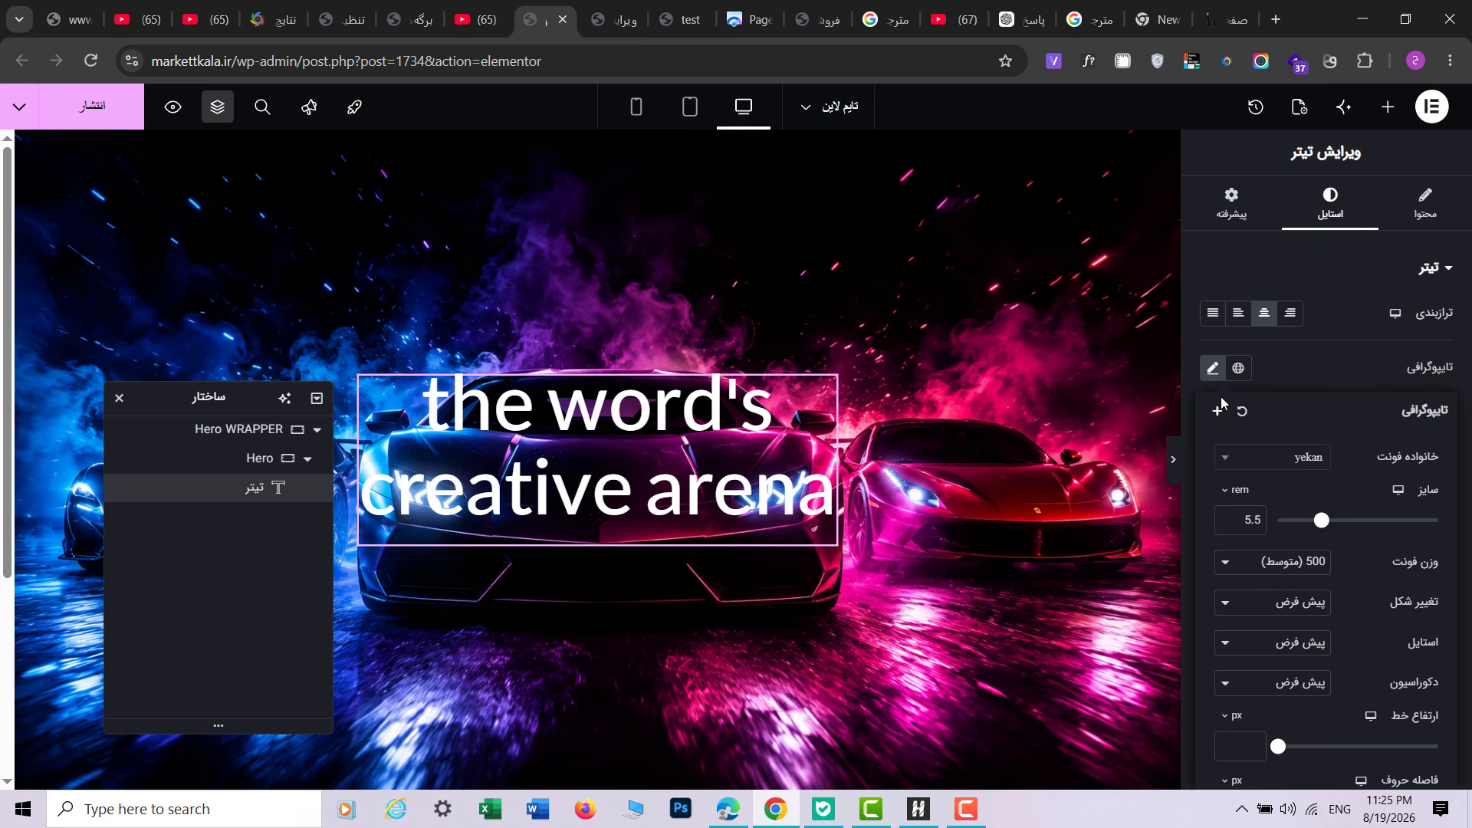
scroll(1252, 580, down, 2)
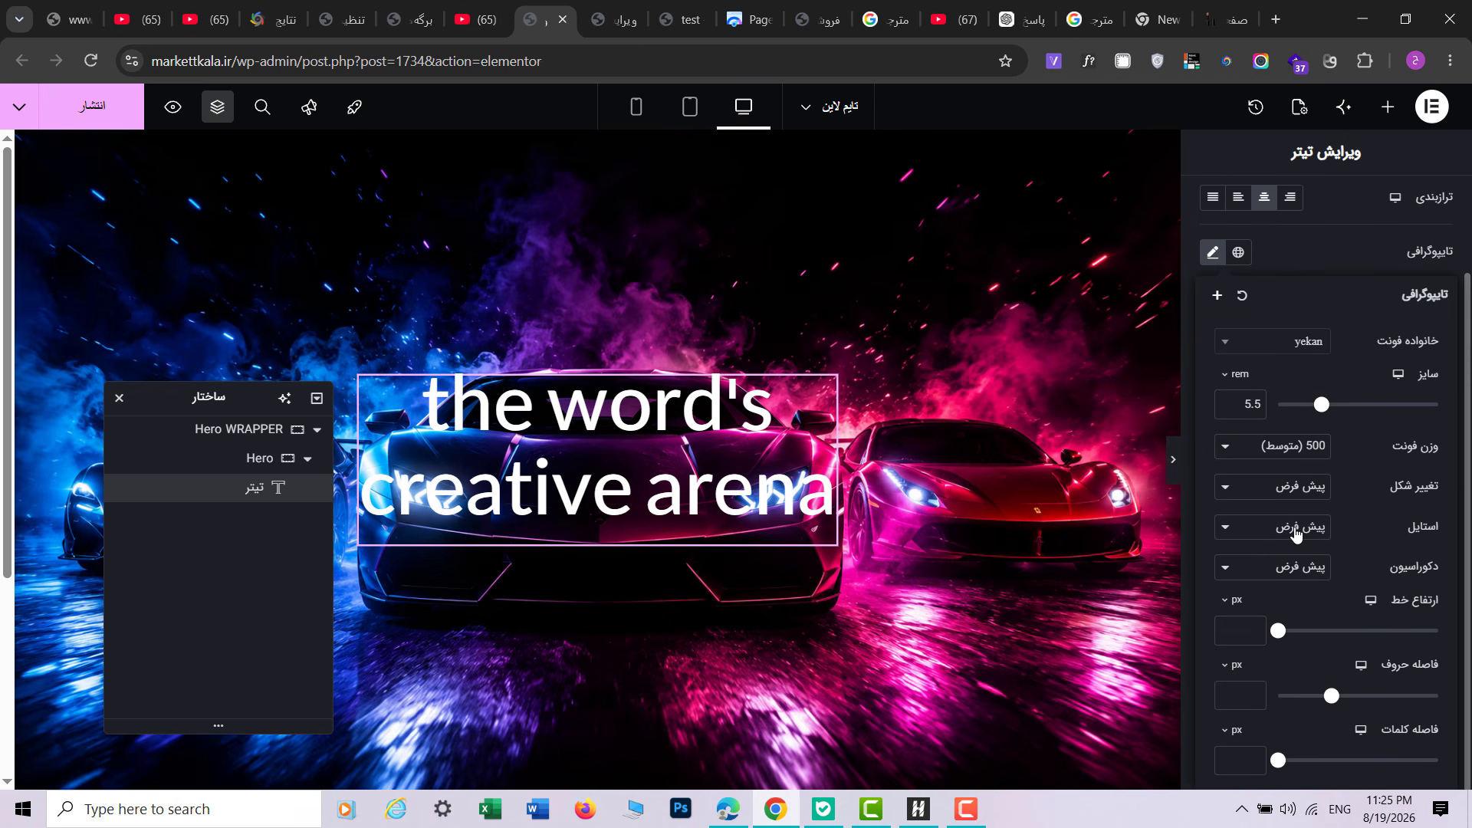
click(1273, 498)
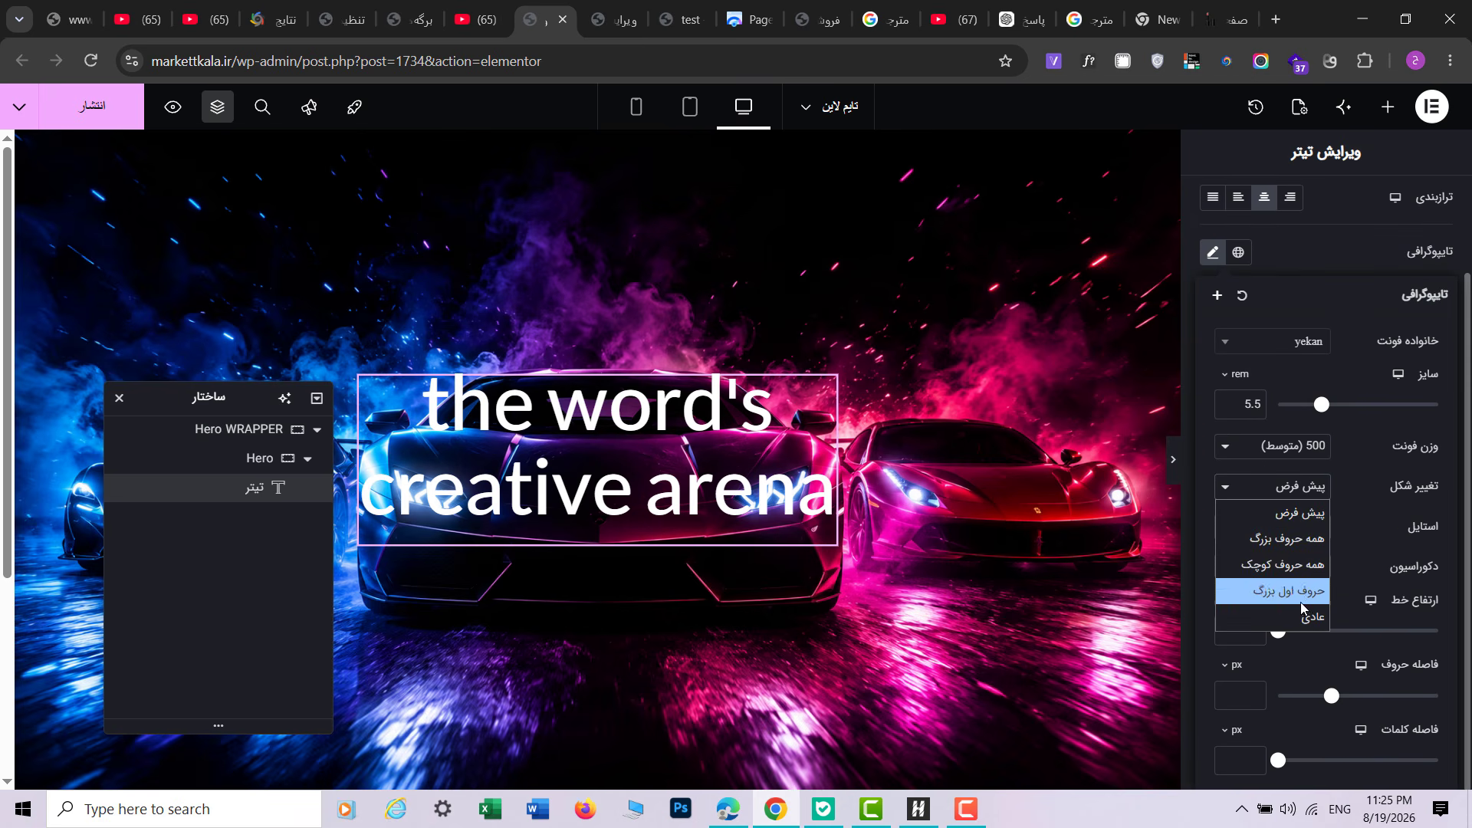
click(1269, 592)
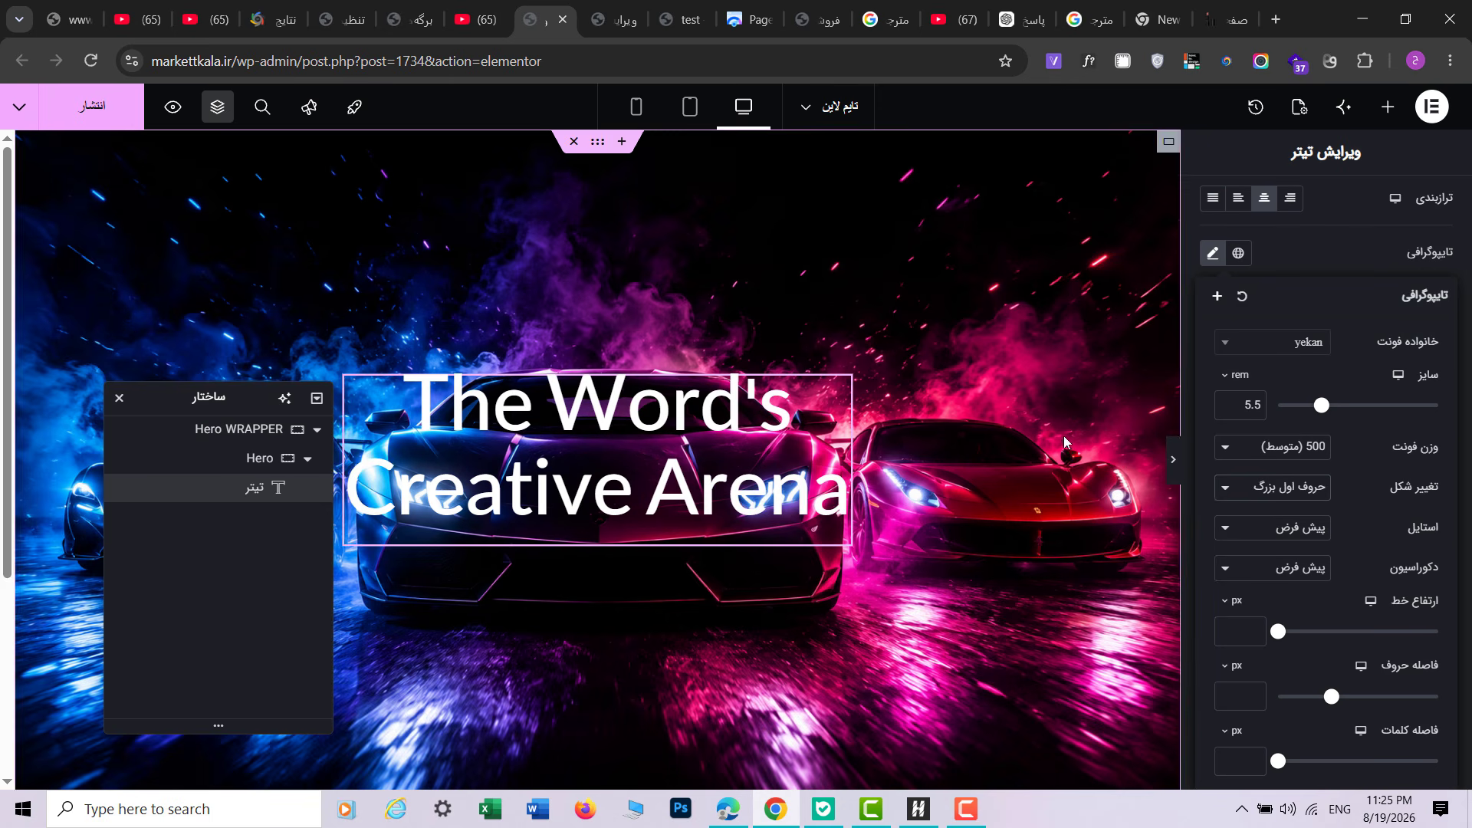
click(1171, 460)
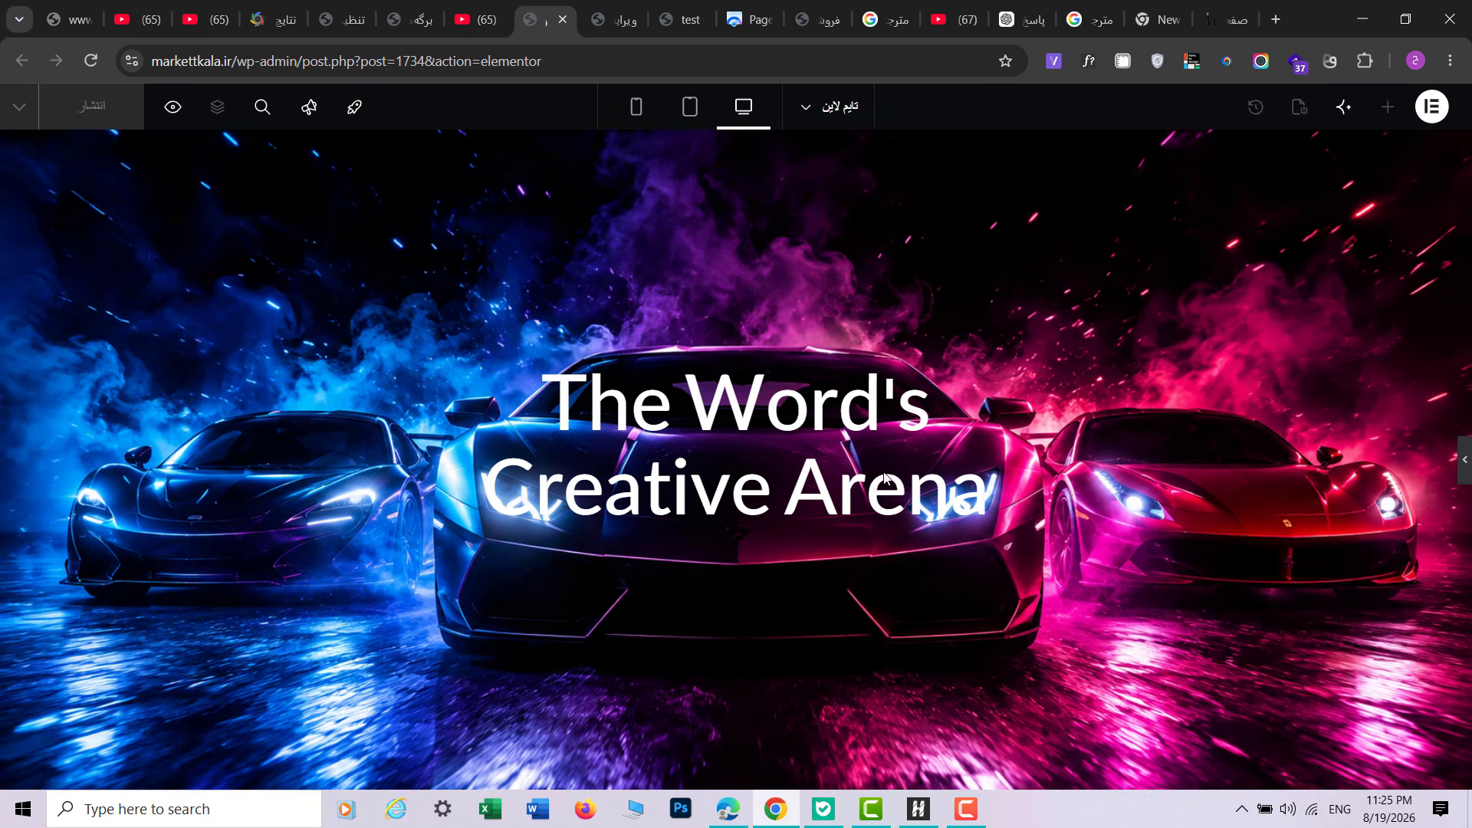
Step: Check the reference heading's font family and set the new heading's font family back to the default (پیش فرض)
click(600, 22)
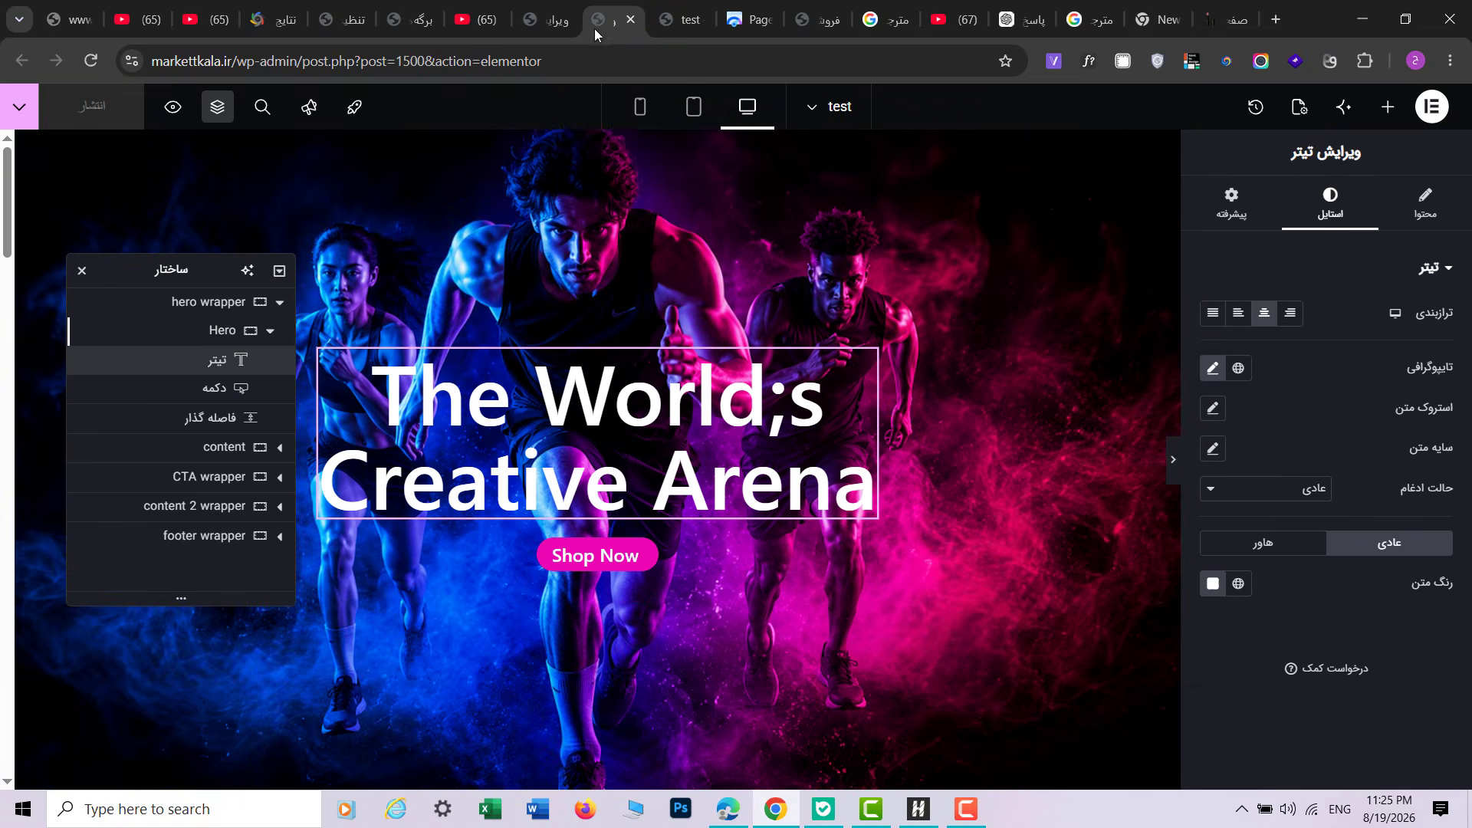
click(1211, 371)
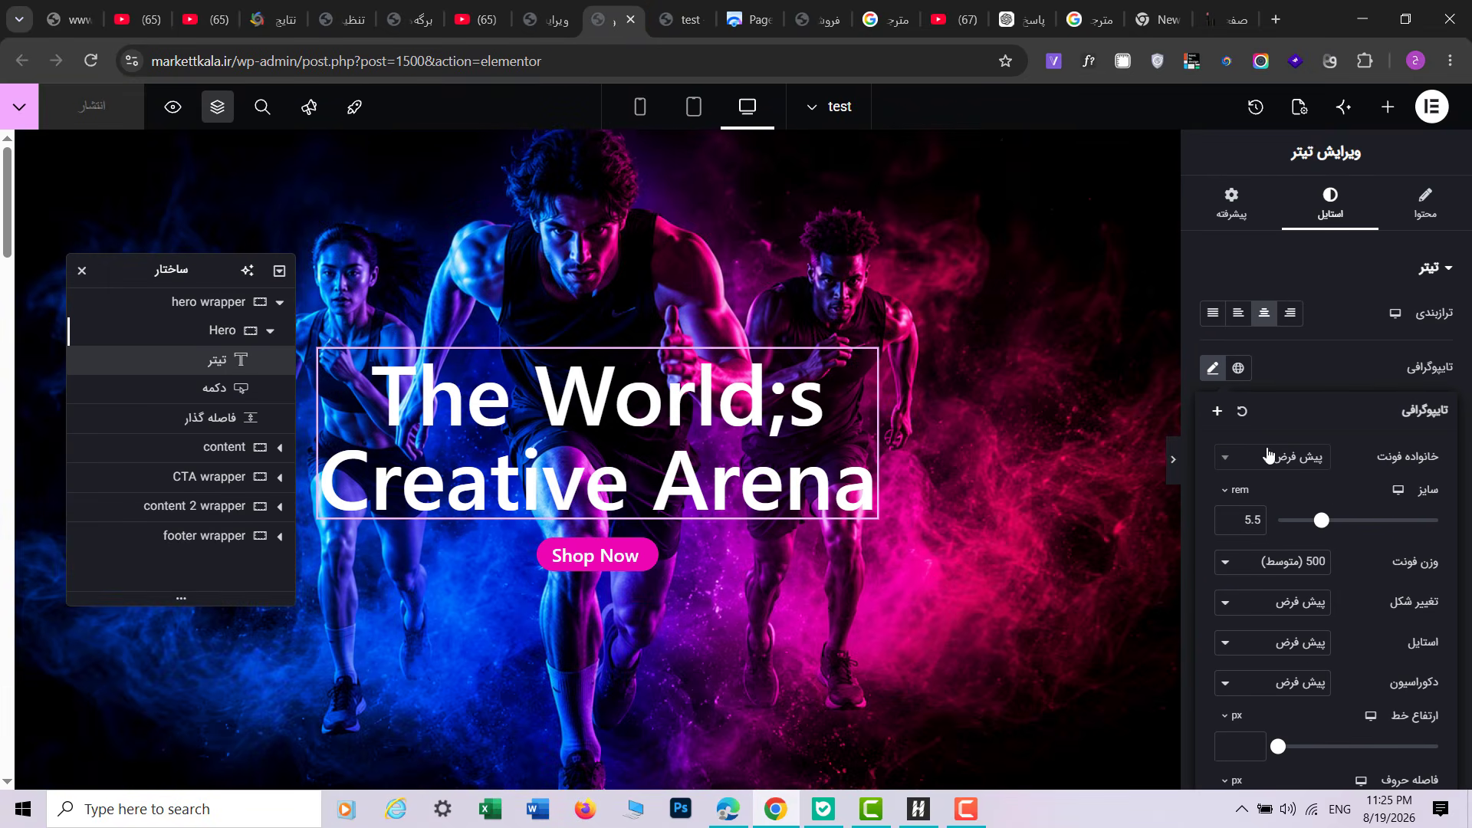
click(1313, 352)
click(546, 21)
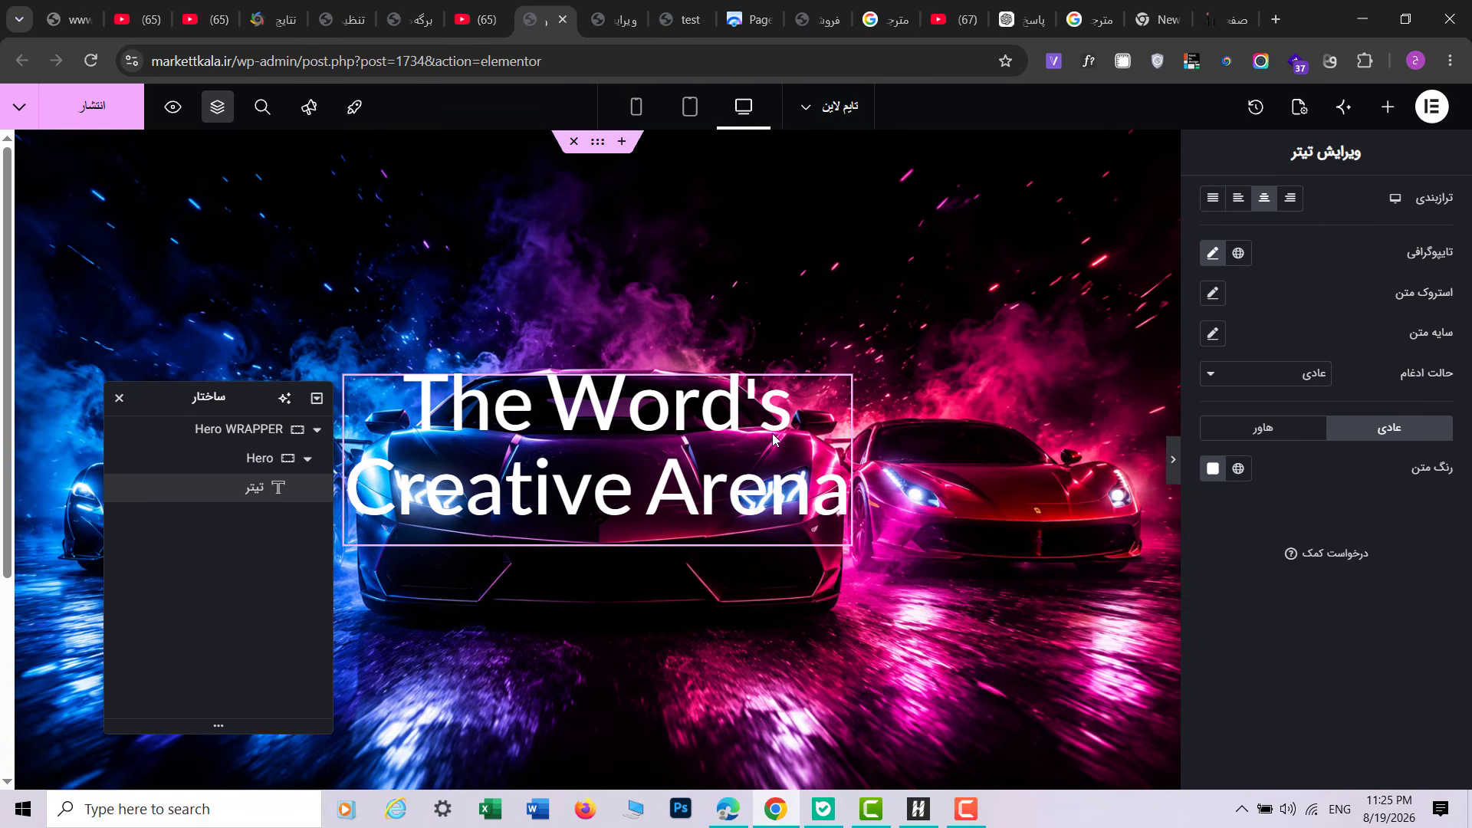
click(1212, 253)
click(1255, 352)
click(1277, 402)
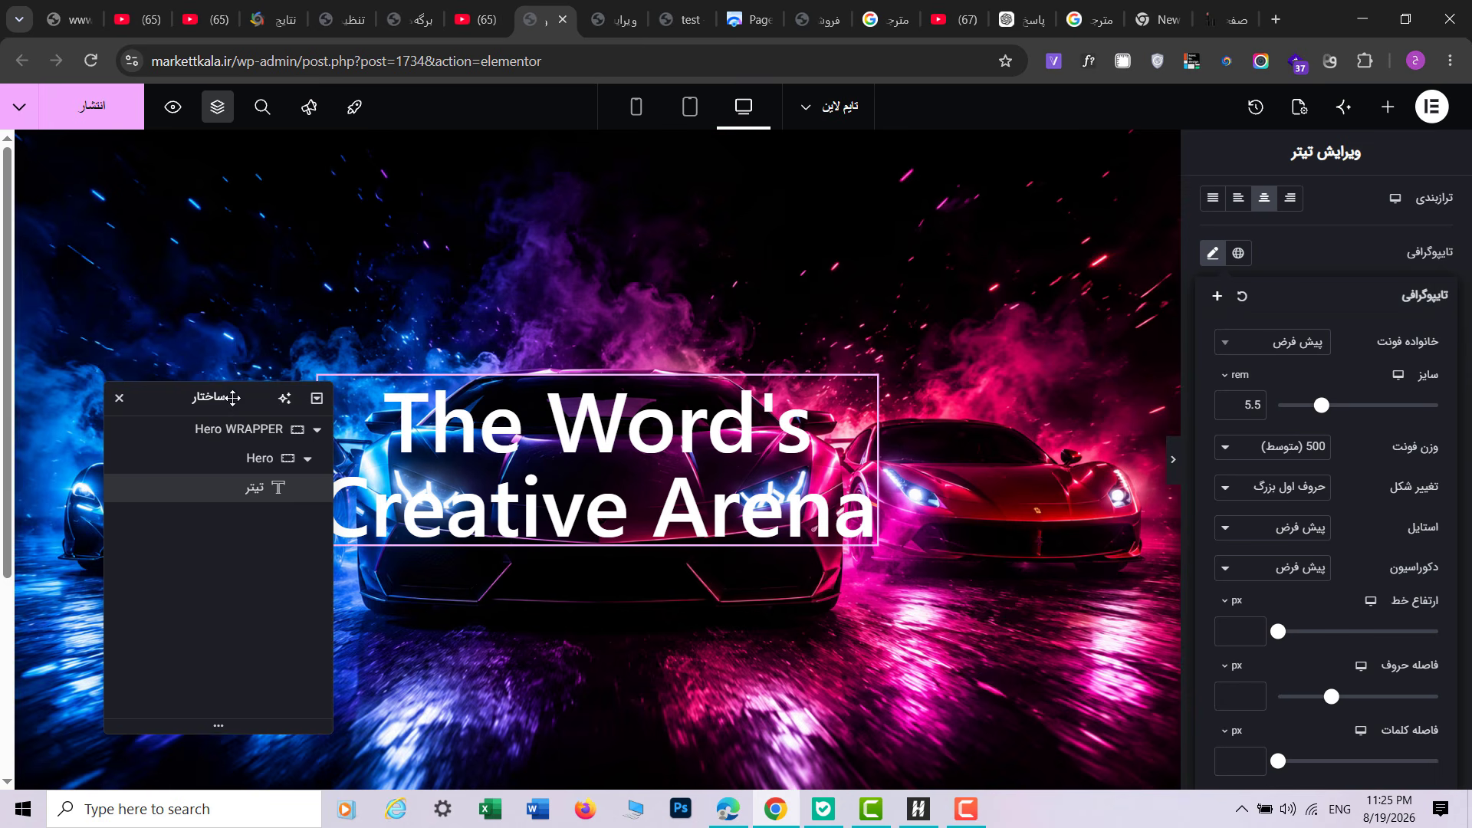
Step: Move the structure window clear of the heading and compare the result with the reference page
drag(232, 398, 214, 298)
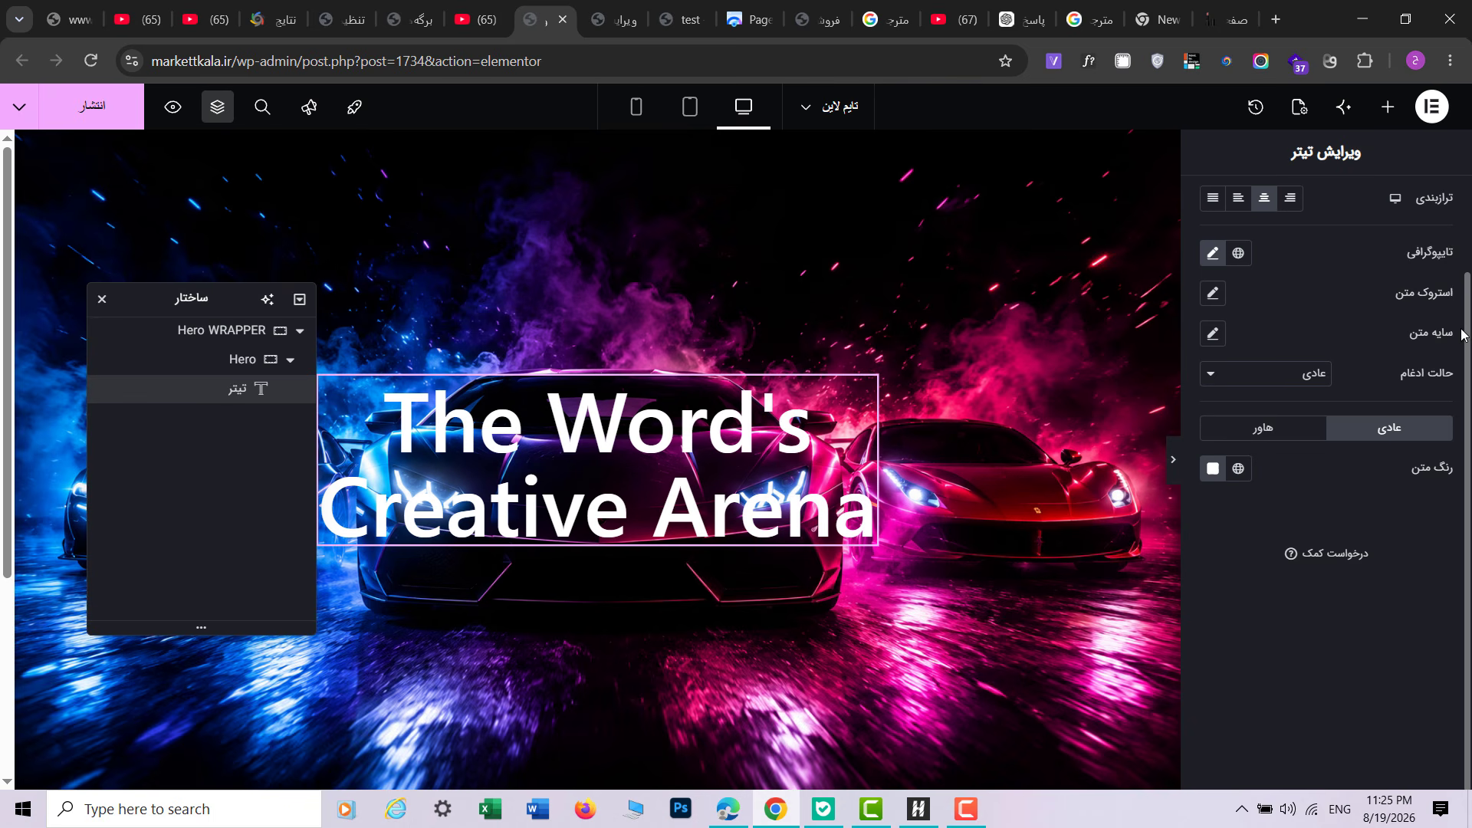
scroll(1462, 335, up, 2)
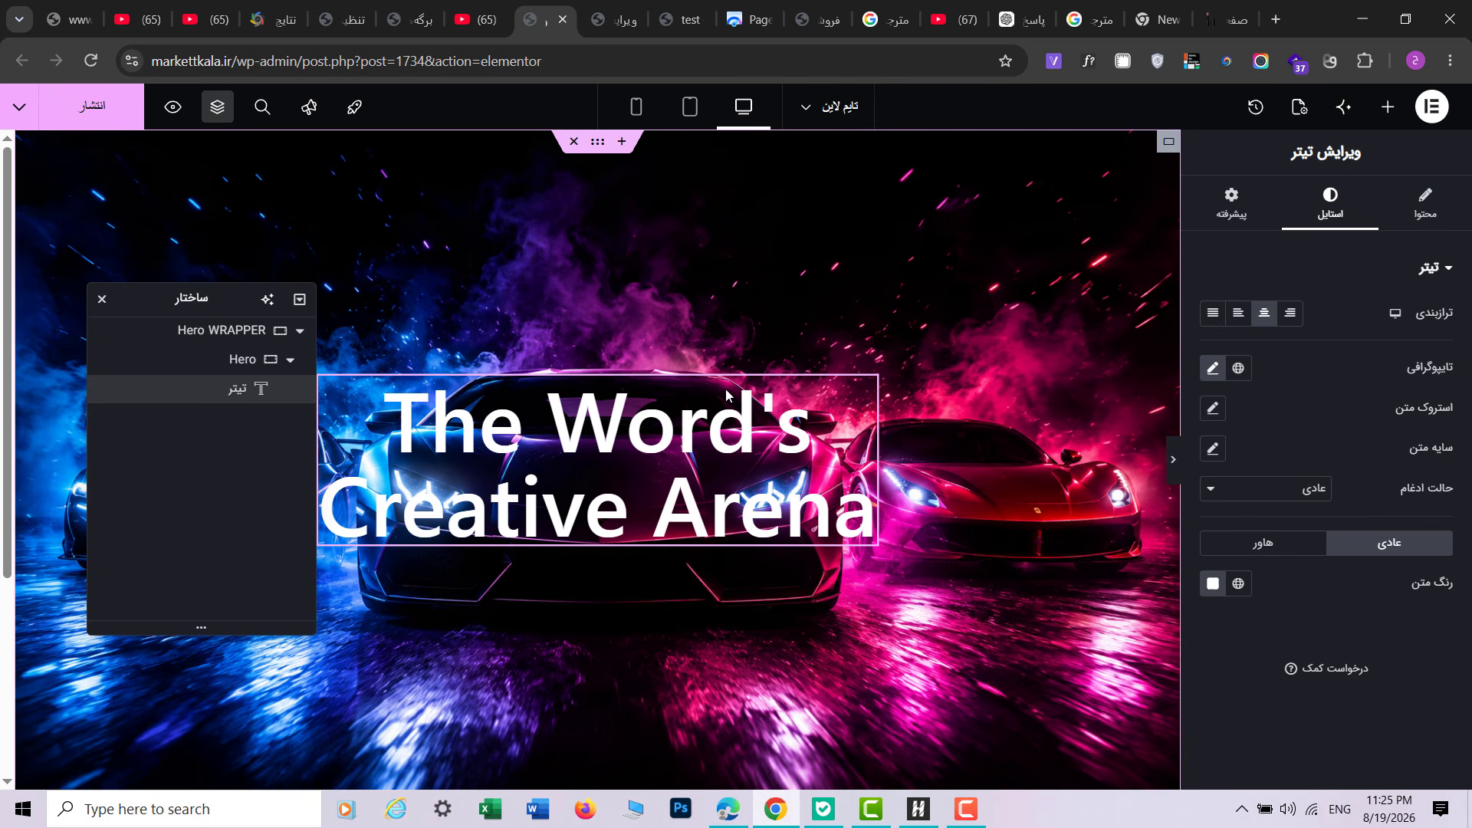
click(617, 20)
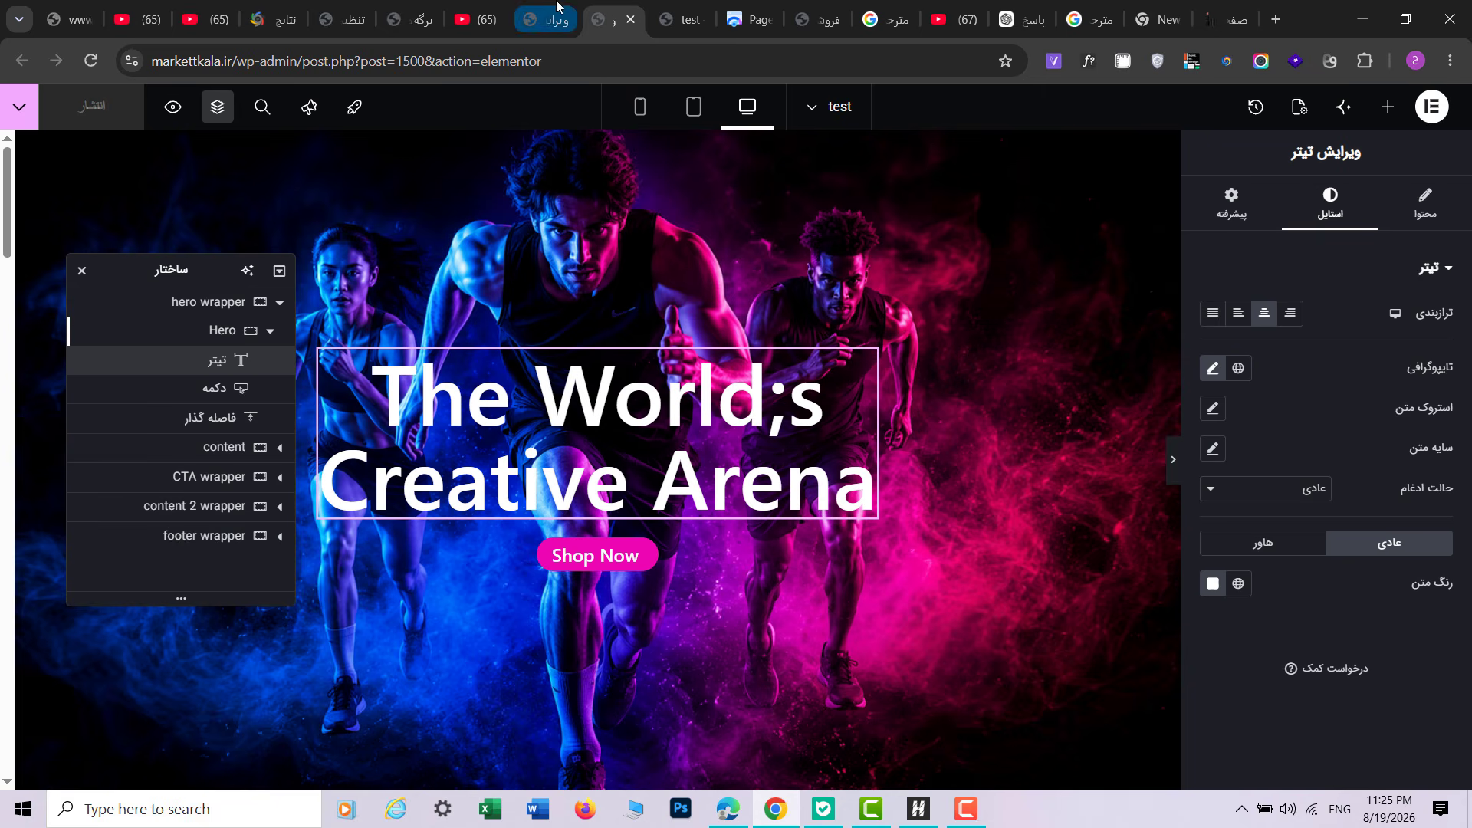
click(546, 19)
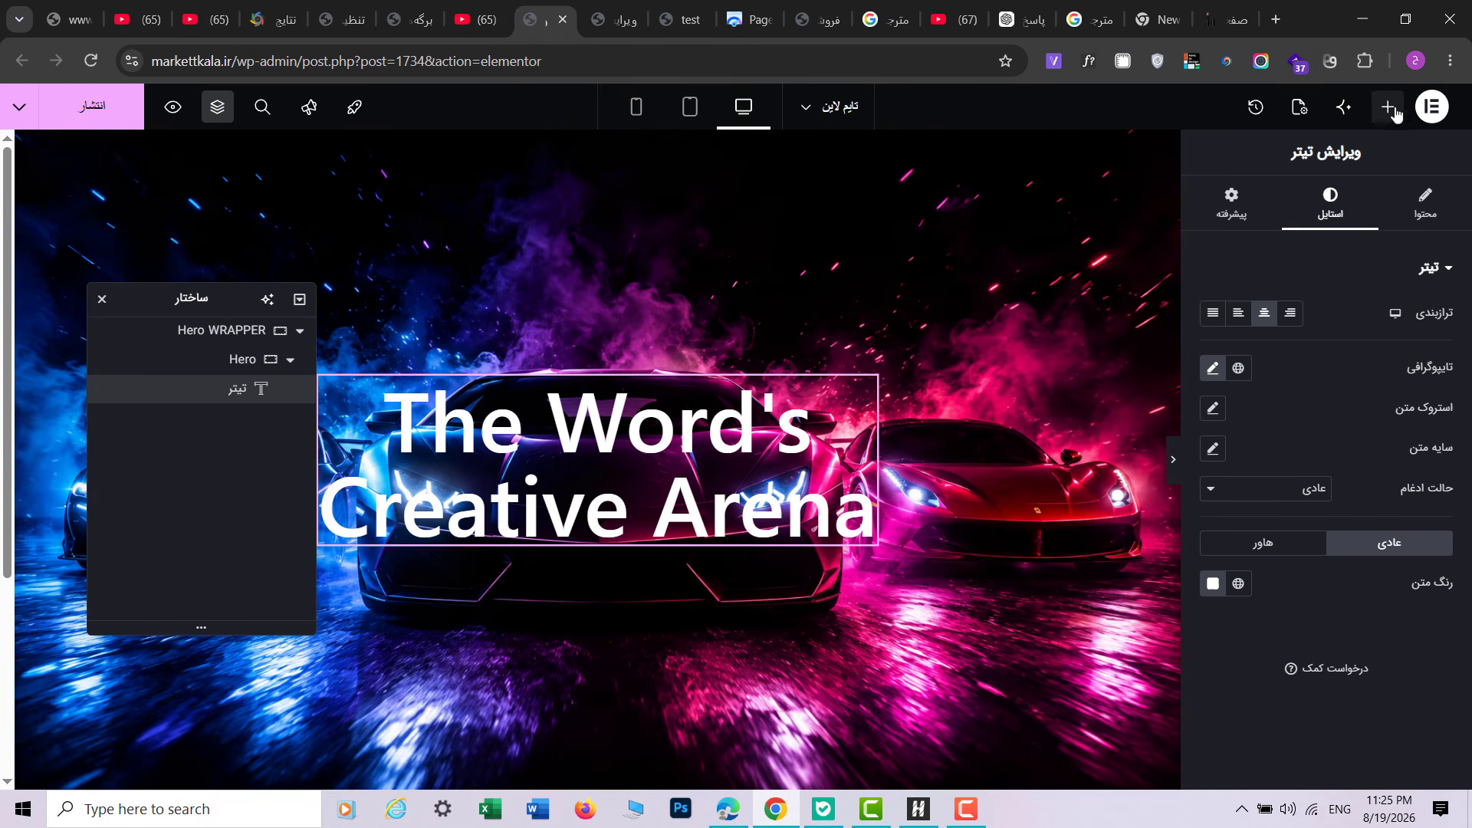
Step: Add a button widget below the heading and set its text to "Shop Now"
scroll(1324, 607, down, 5)
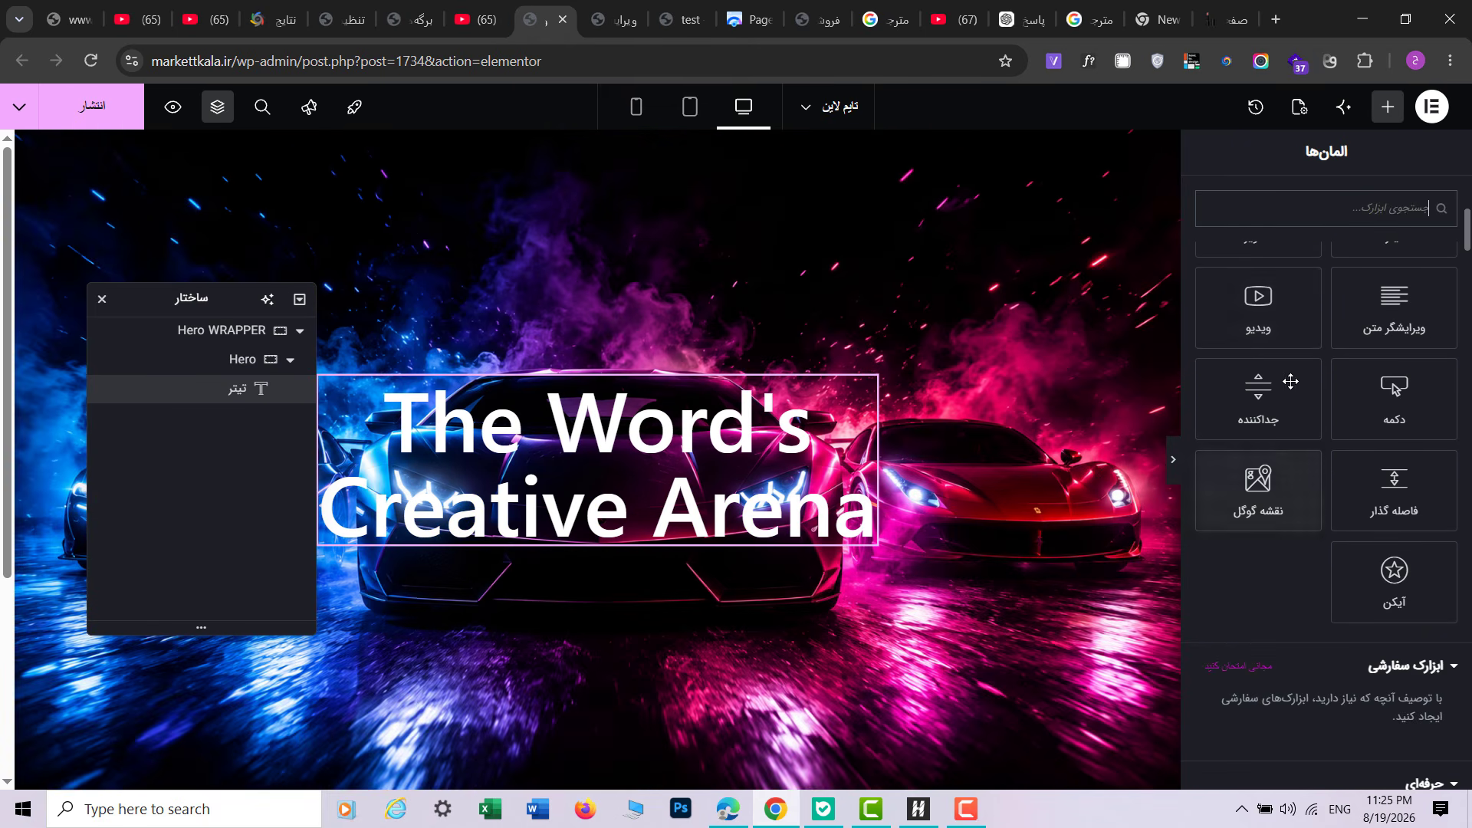
click(1396, 424)
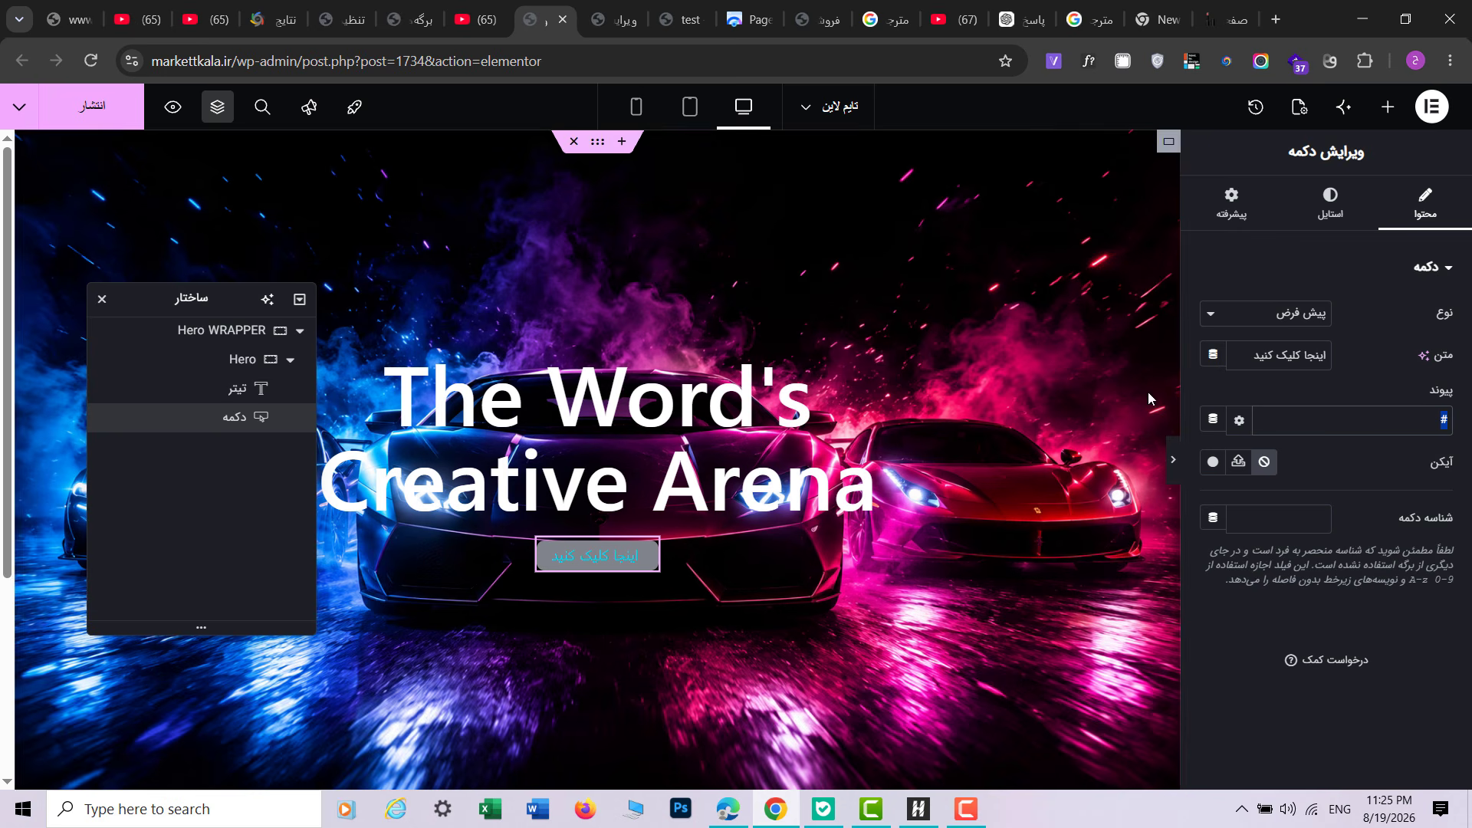
click(617, 19)
click(546, 19)
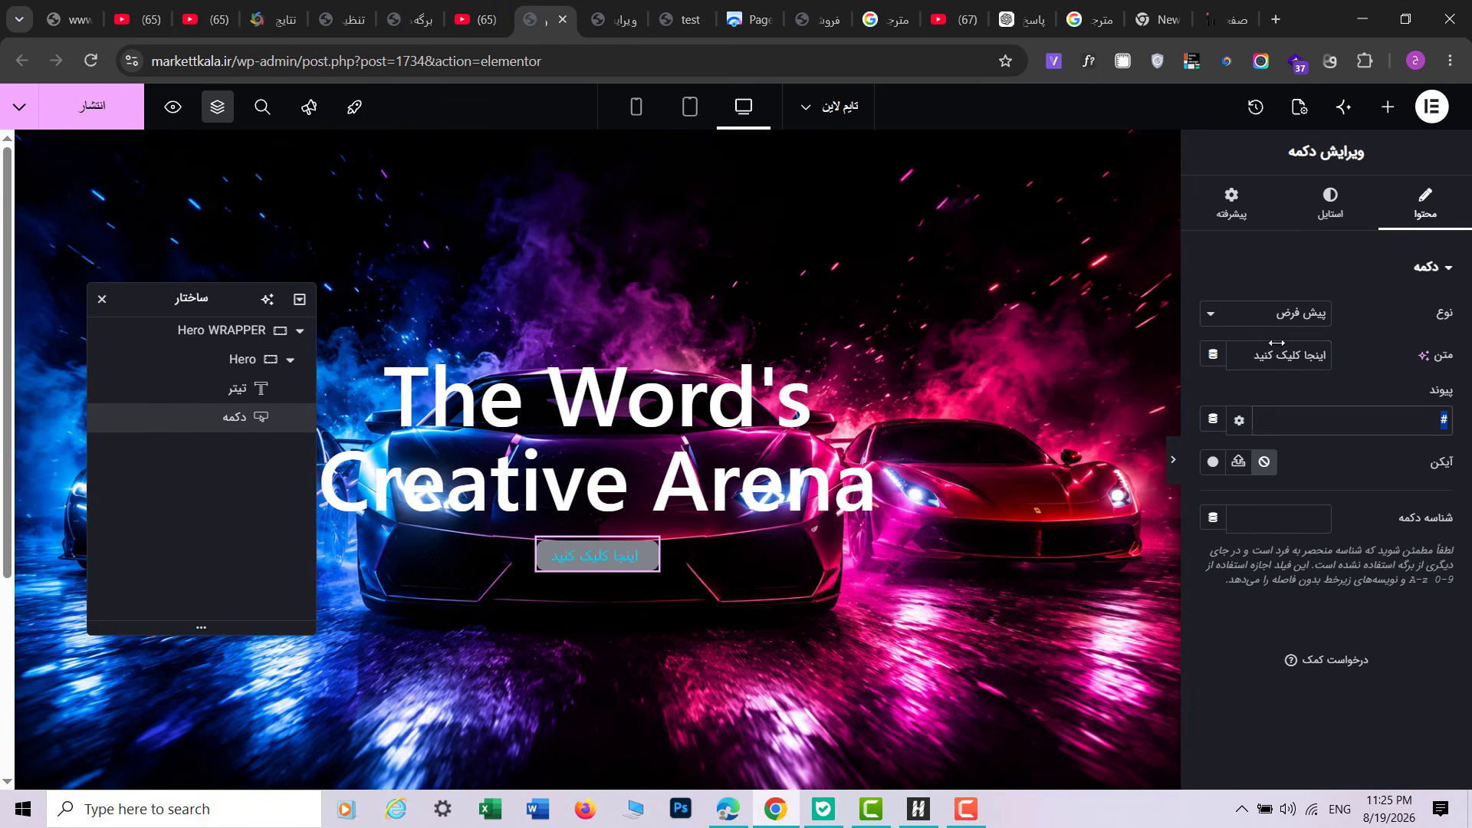
triple_click(1303, 352)
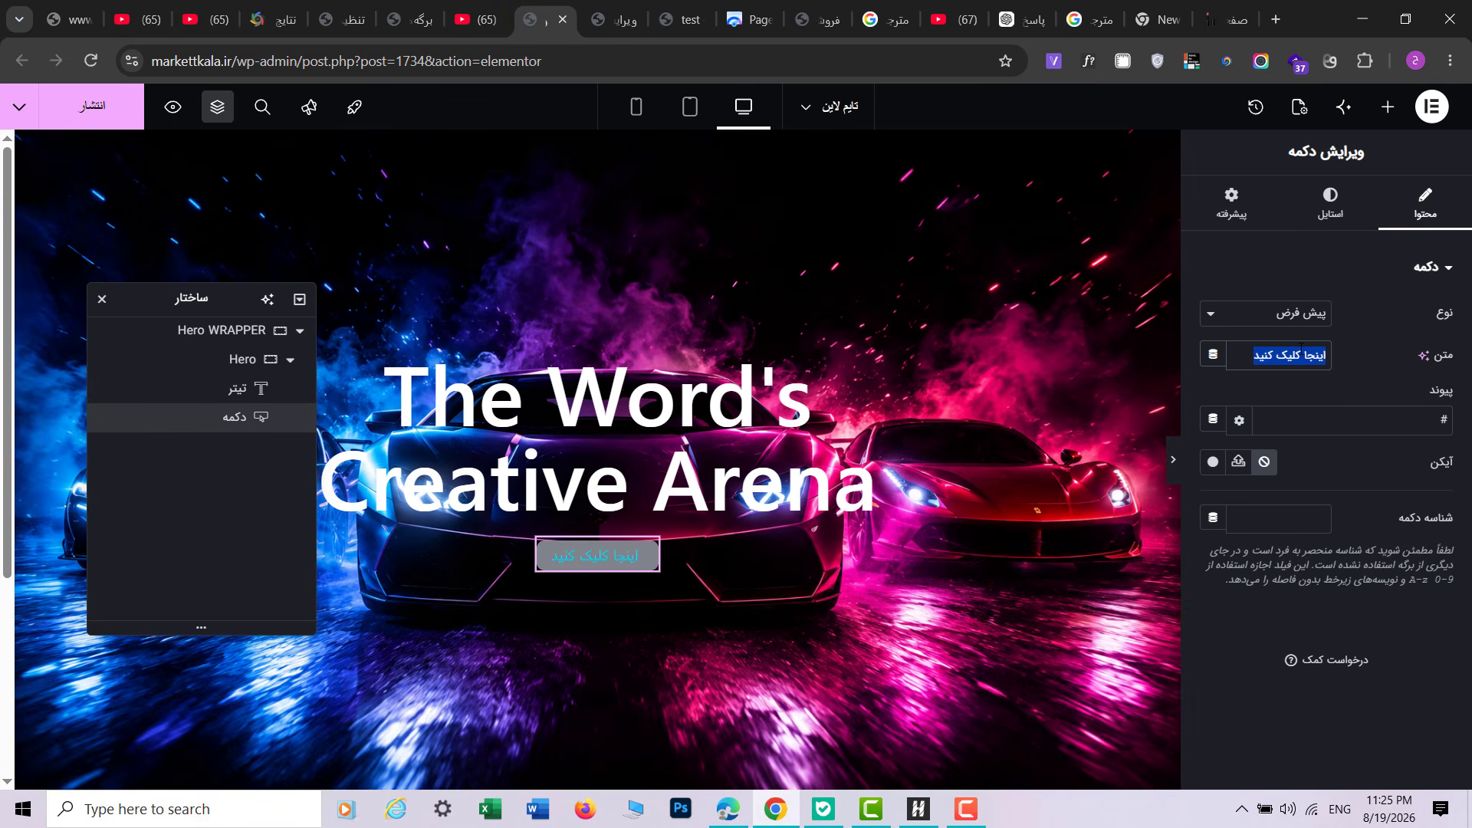
text(Shop)
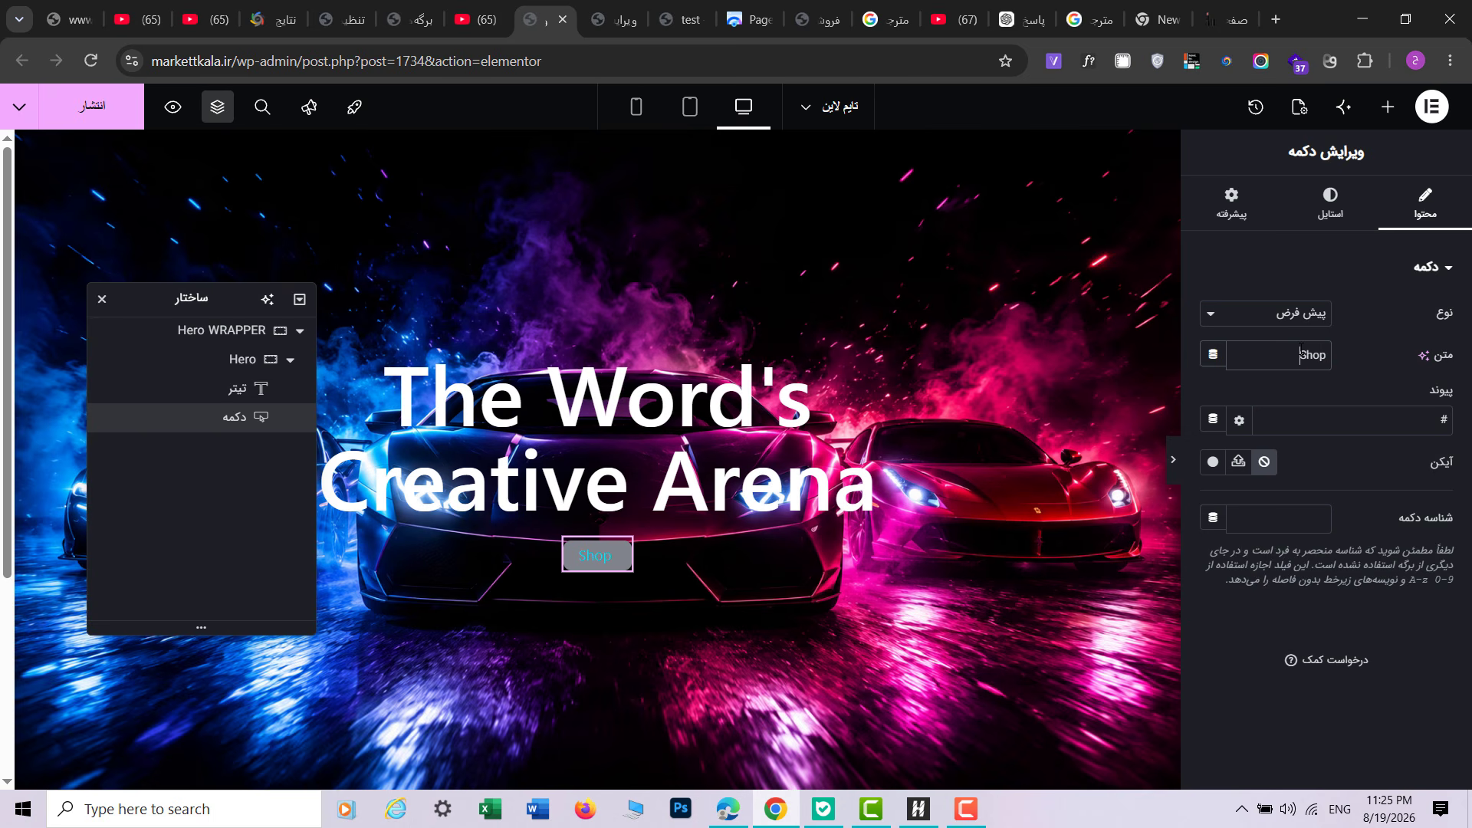
text( Now)
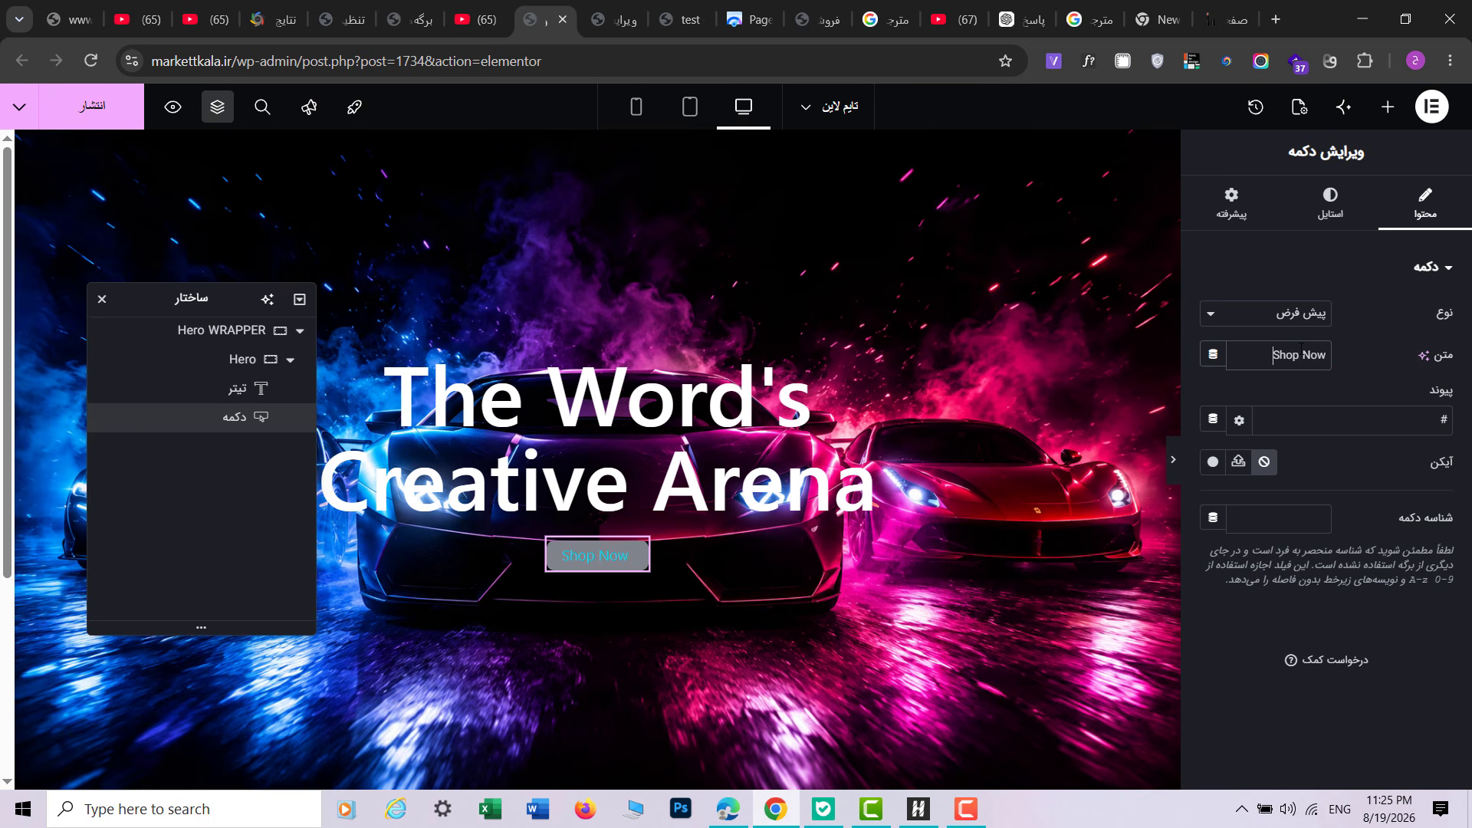
Step: Set the button's text color to white (FFFFFF)
click(1331, 205)
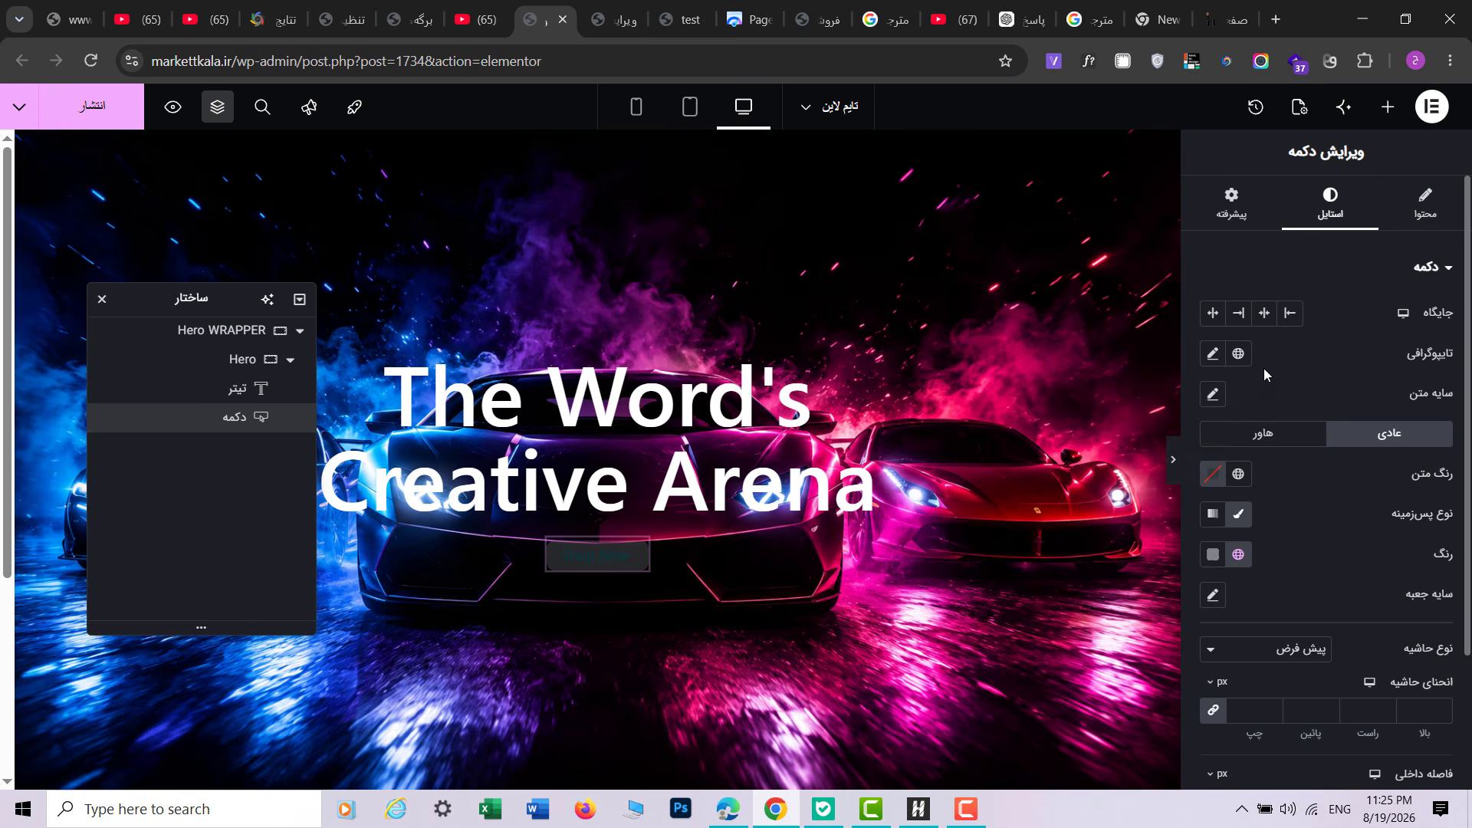
click(1230, 514)
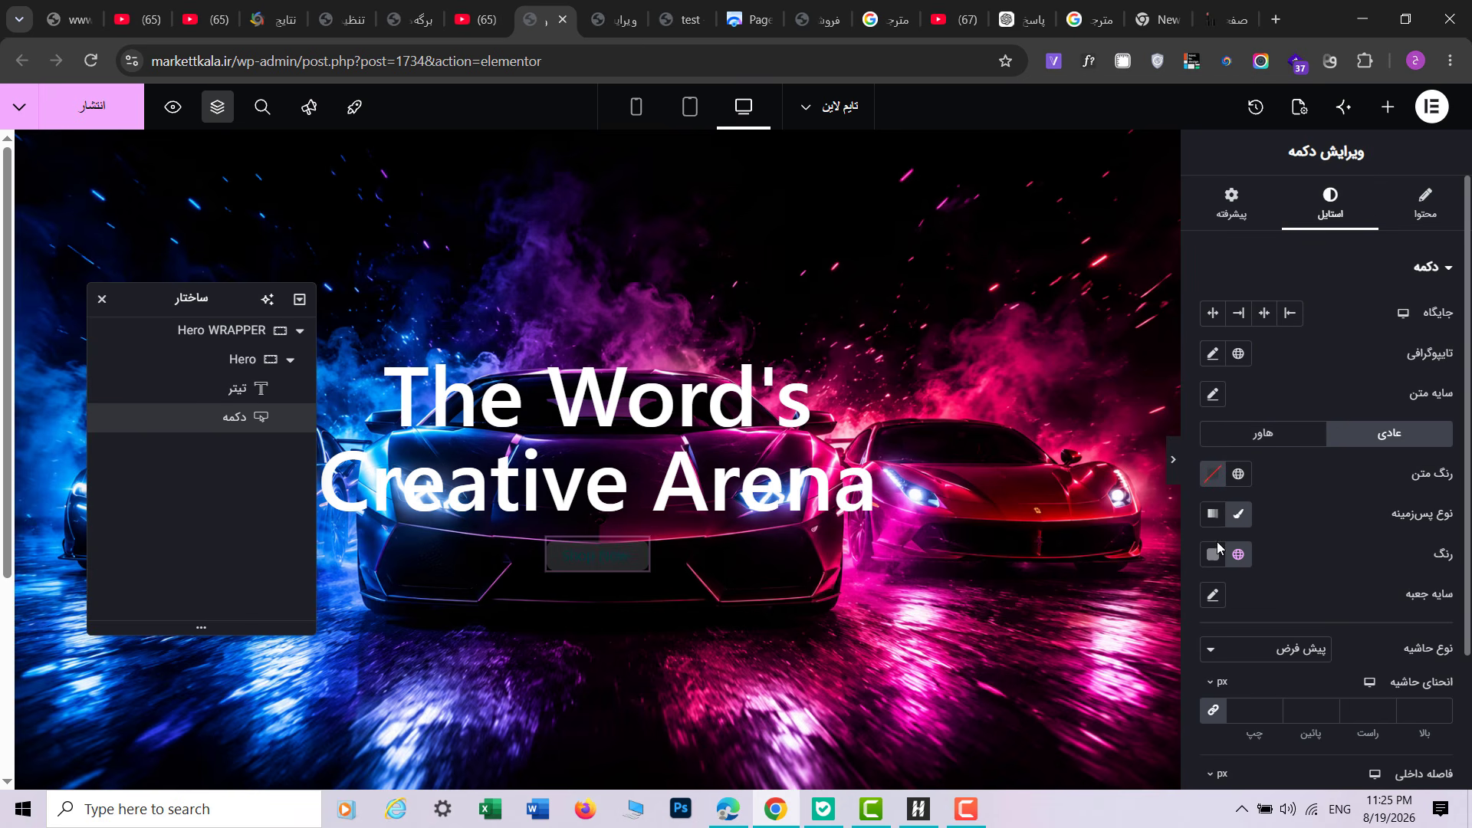
click(1210, 483)
drag(1117, 555, 1084, 540)
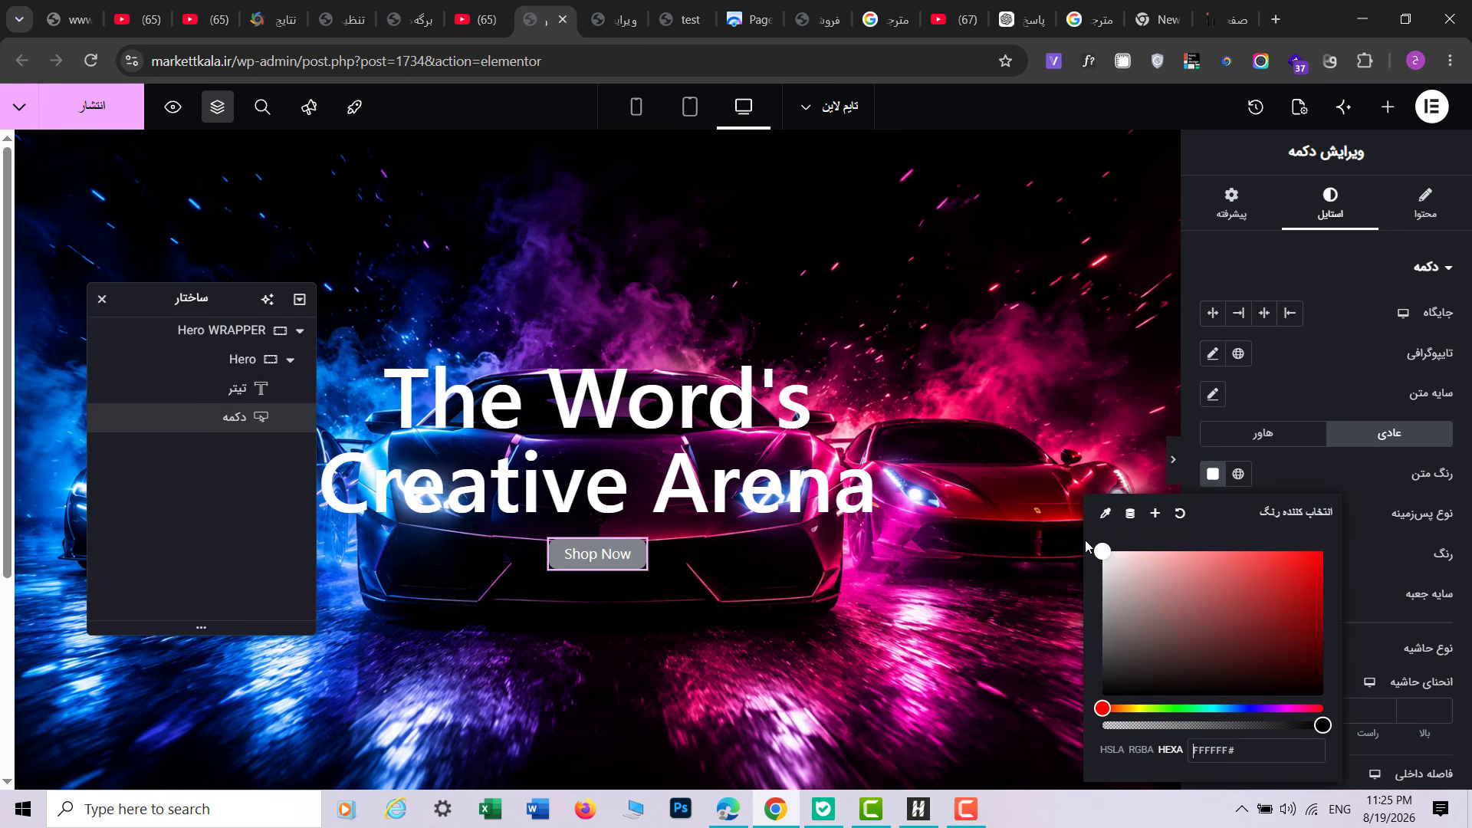
Step: Give the Shop Now button a solid background and set its color to a bright magenta pink
click(1248, 519)
click(1212, 554)
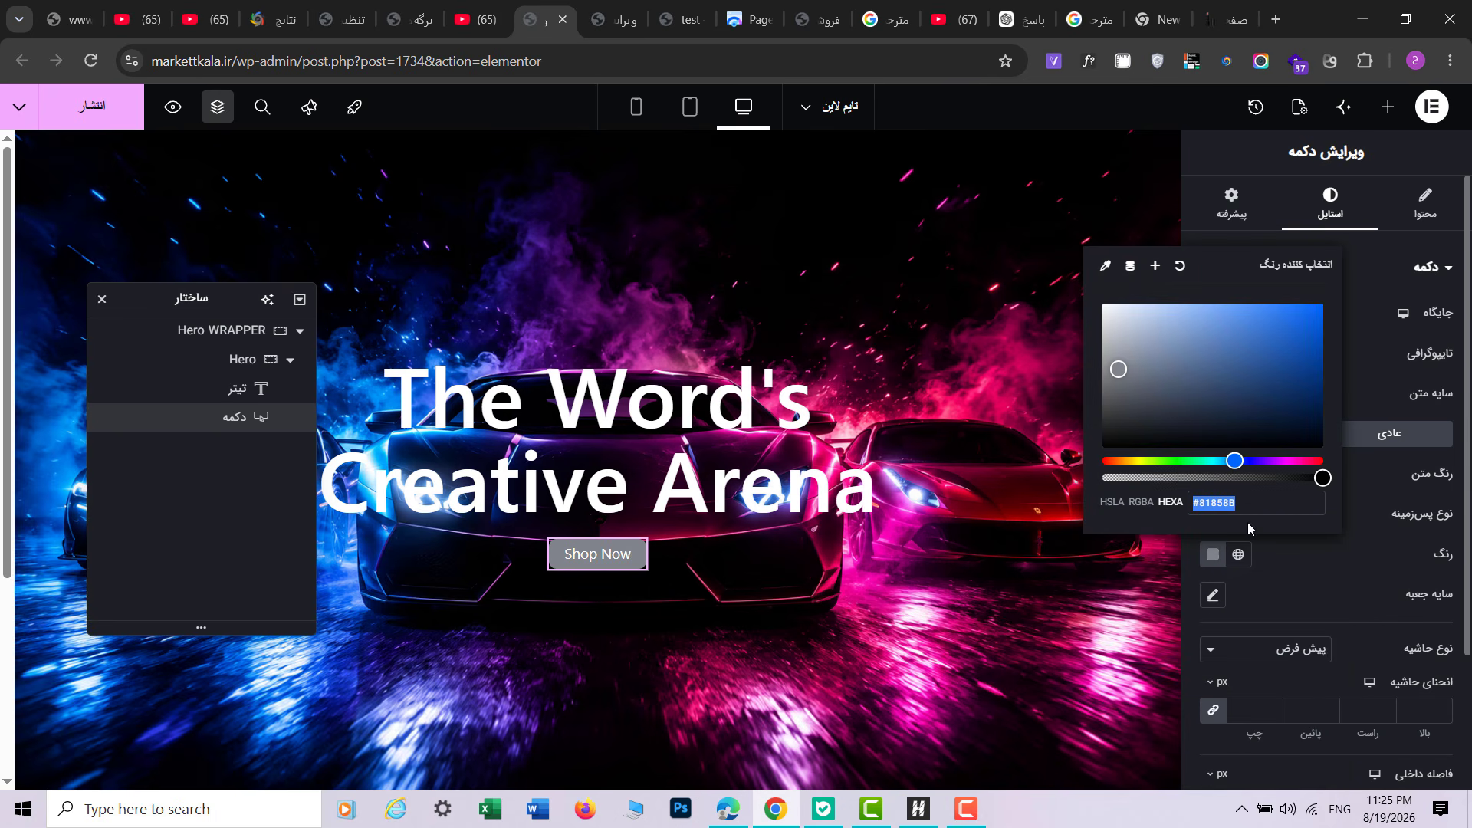
drag(1282, 460, 1296, 461)
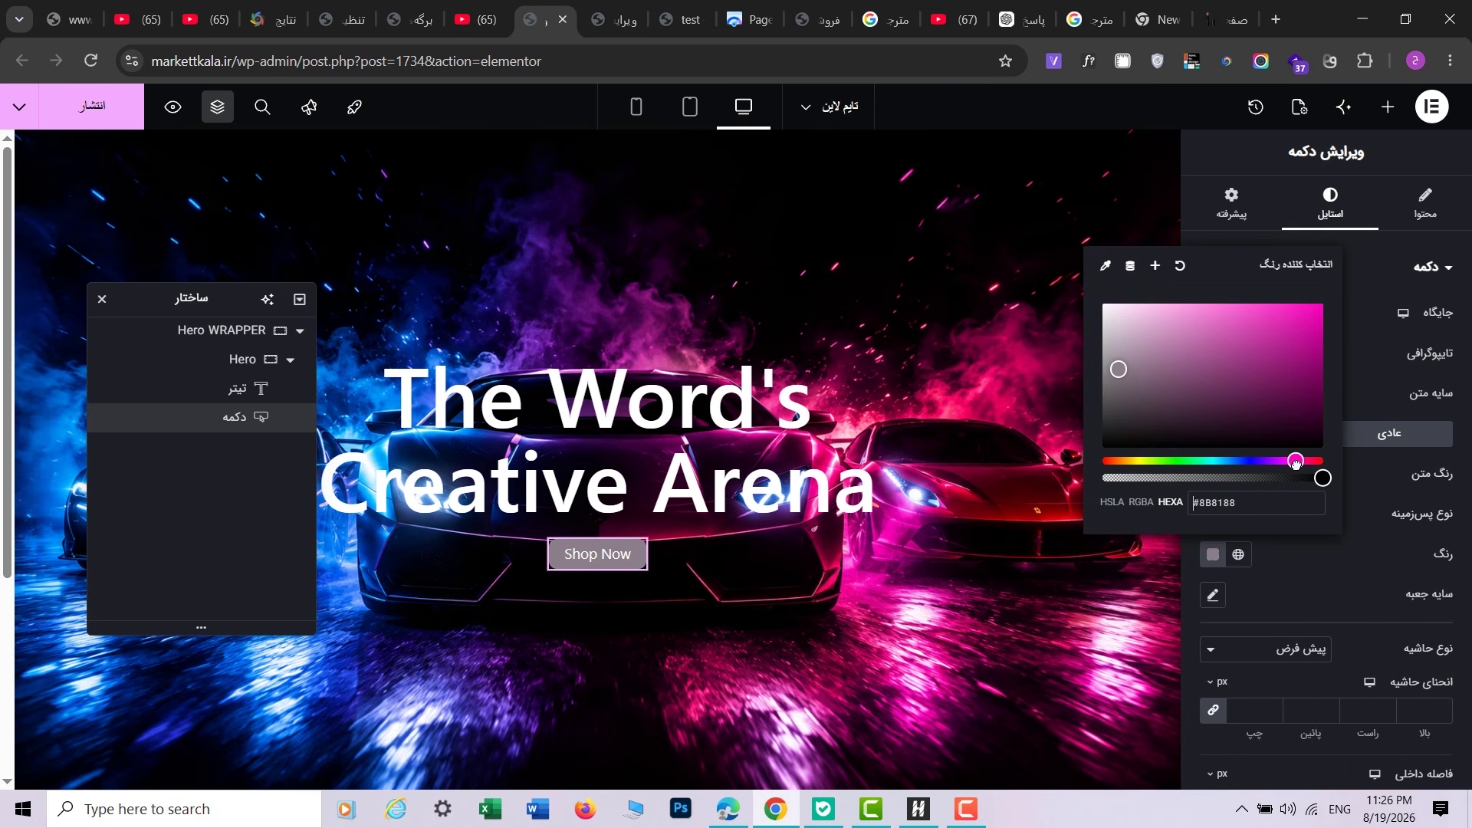
drag(1319, 326, 1315, 303)
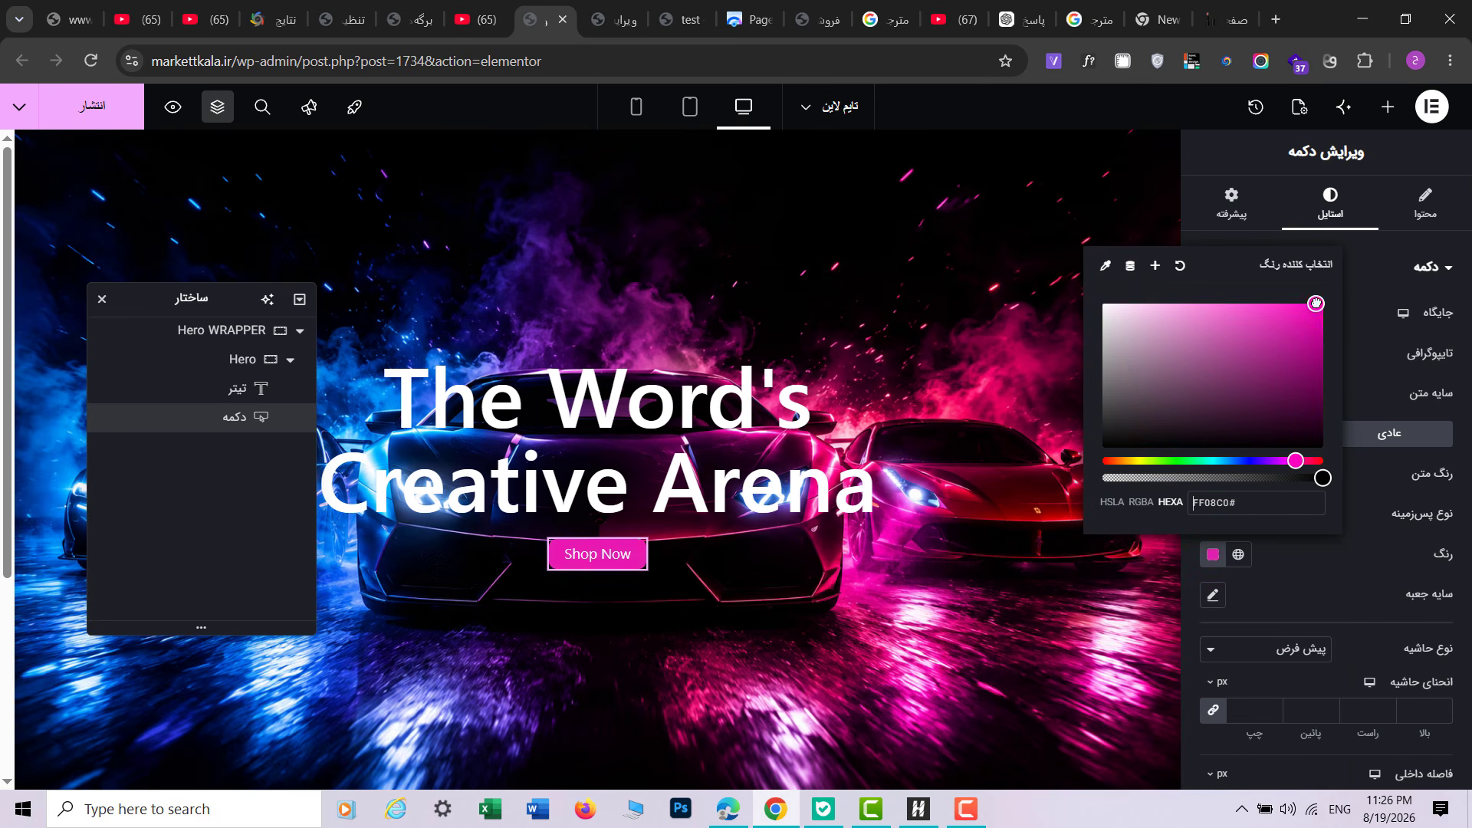
click(1391, 606)
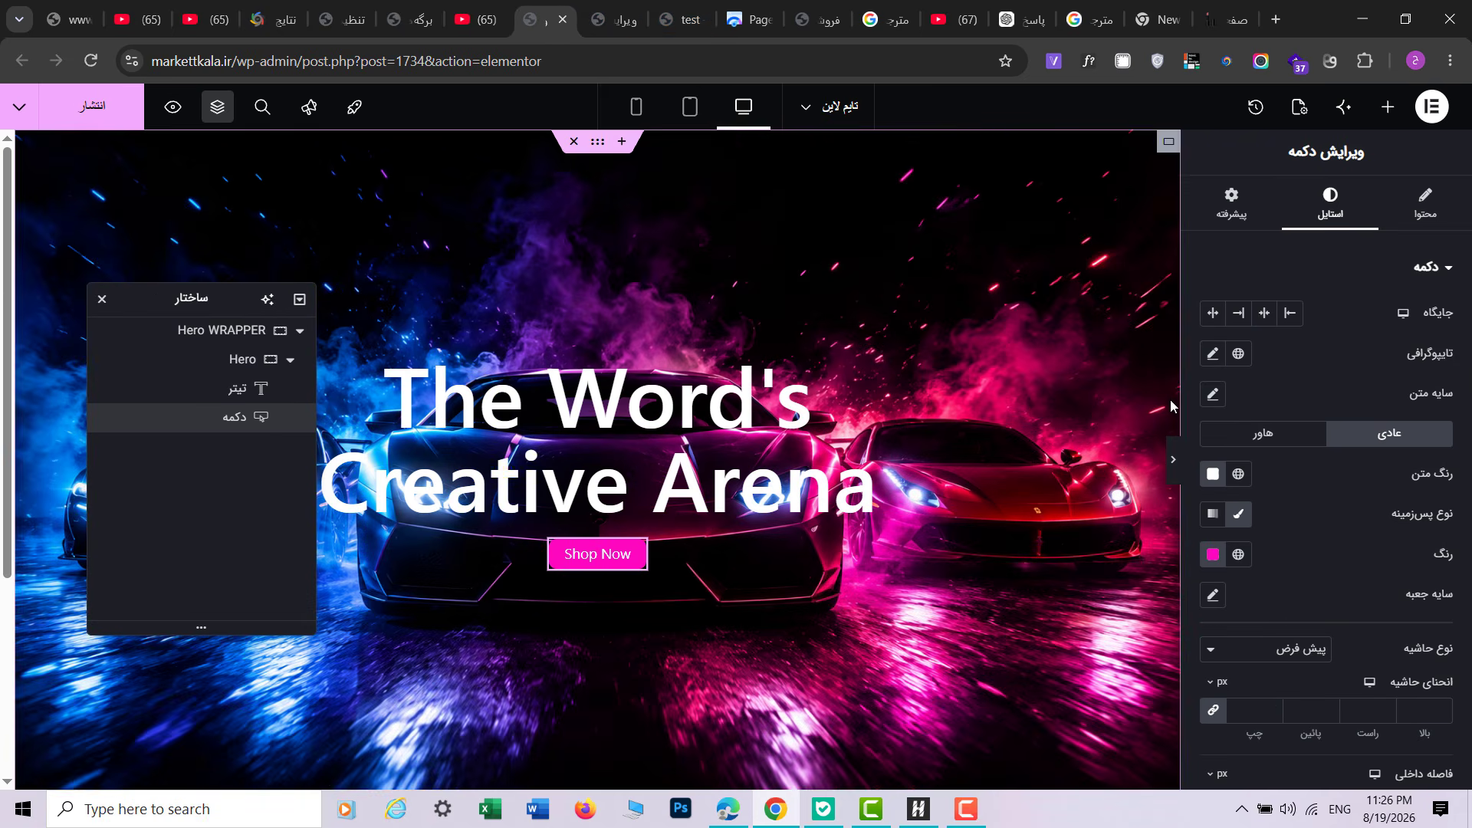
Step: Set the button's typography to font weight 500 (متوسط) and size 22 px
click(1212, 354)
click(1245, 454)
click(1255, 504)
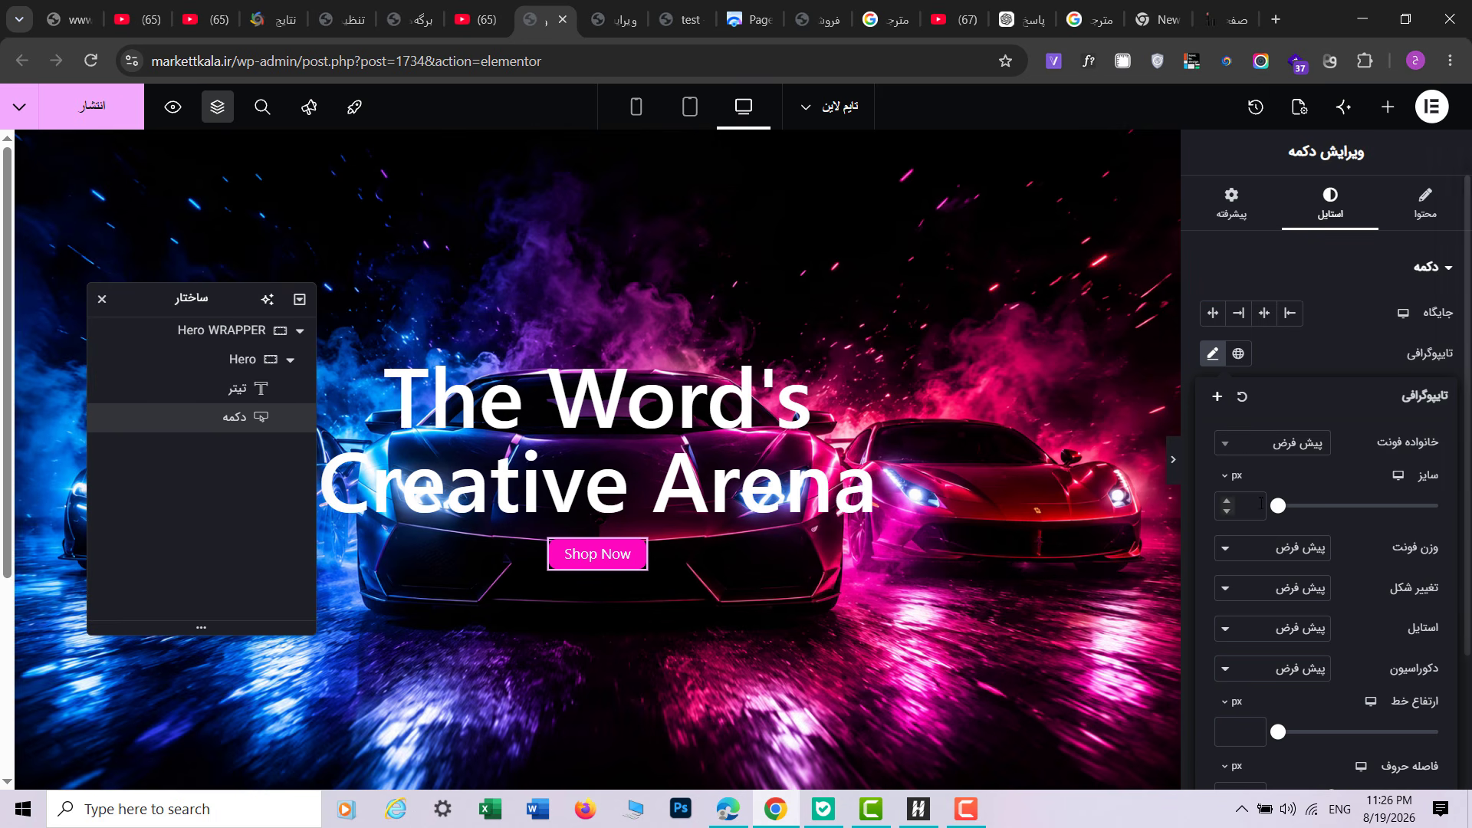
click(1278, 548)
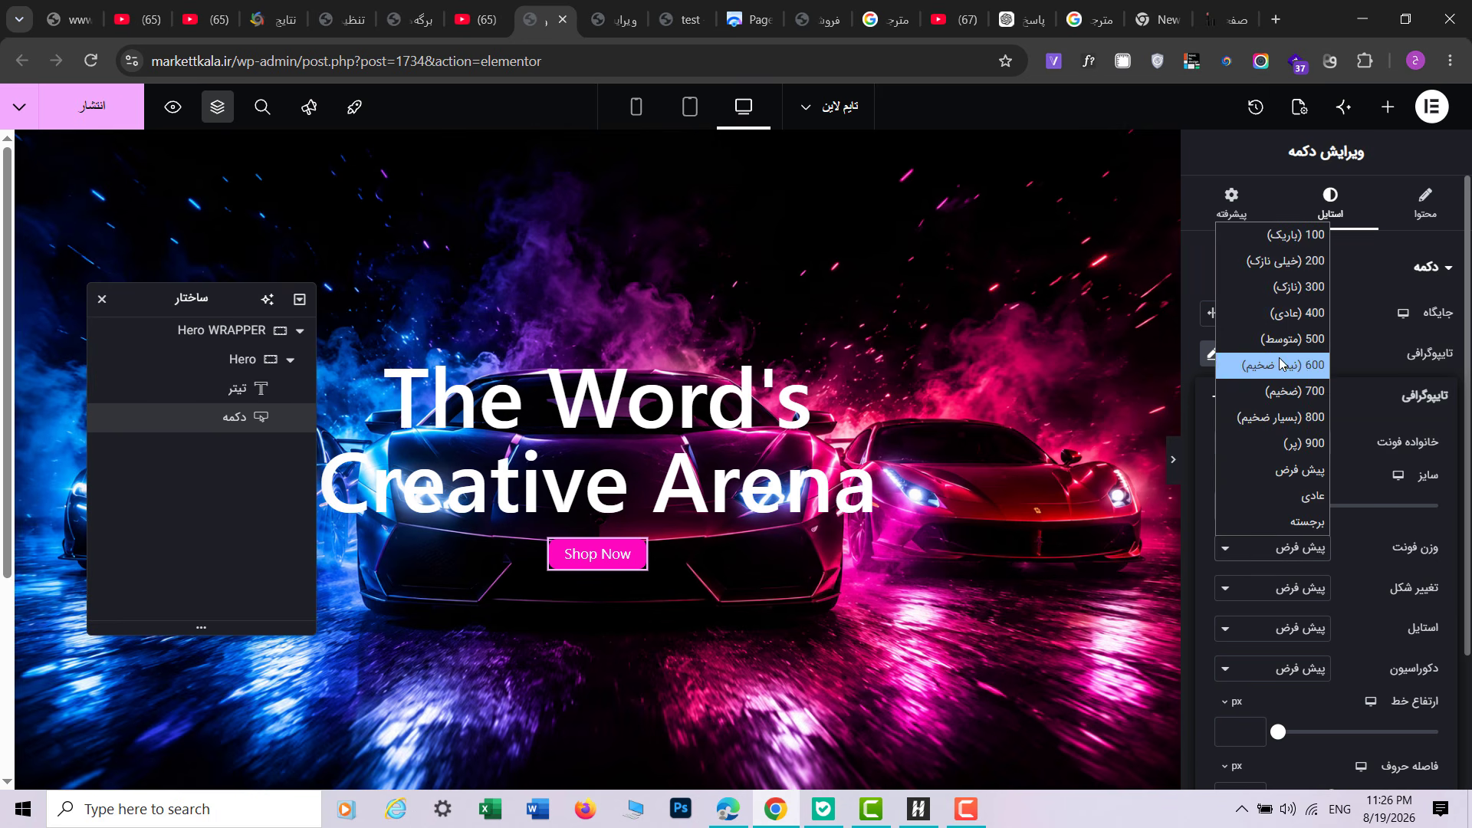
click(1289, 391)
click(1275, 548)
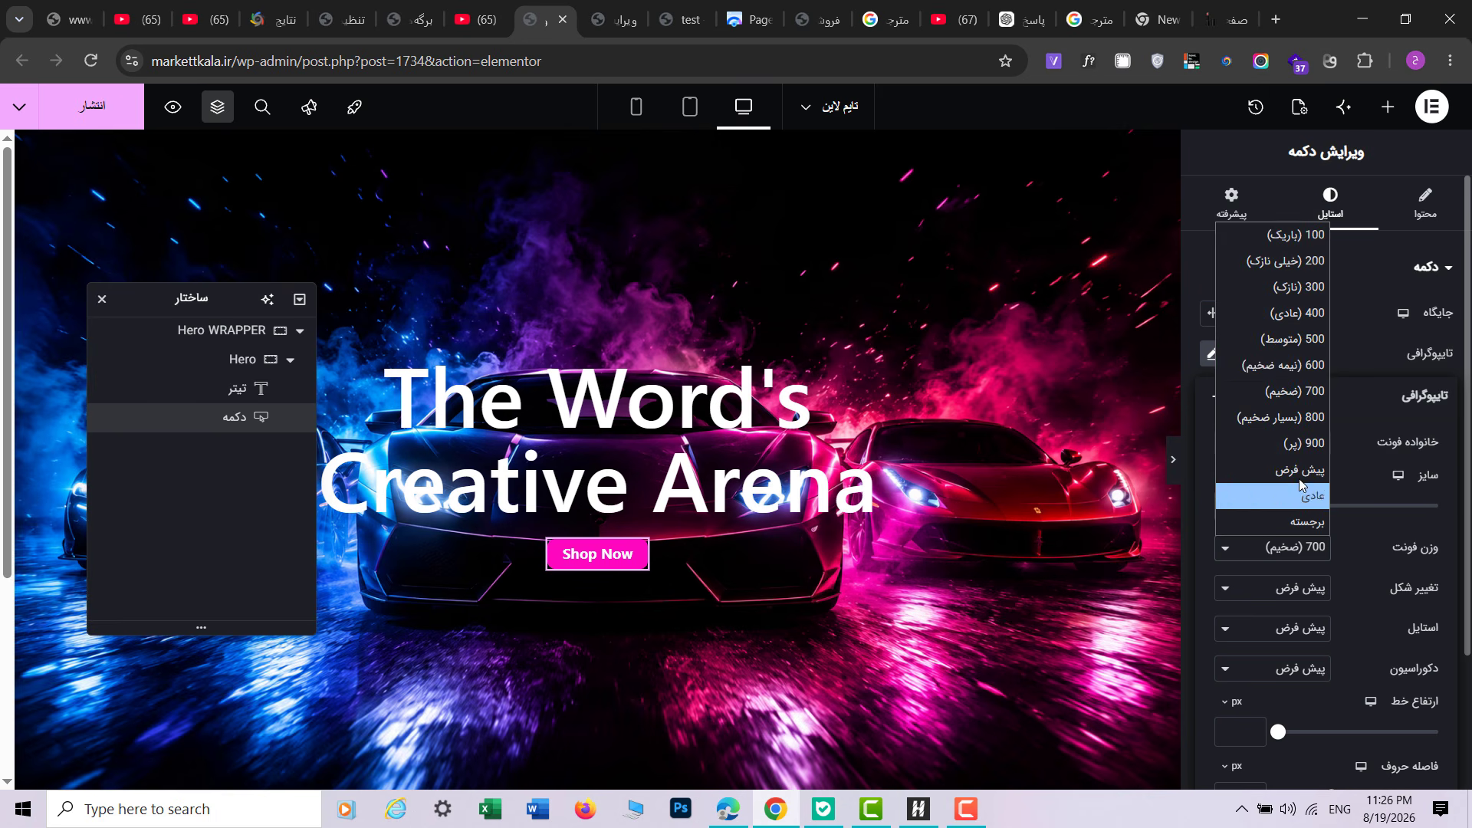
click(1272, 347)
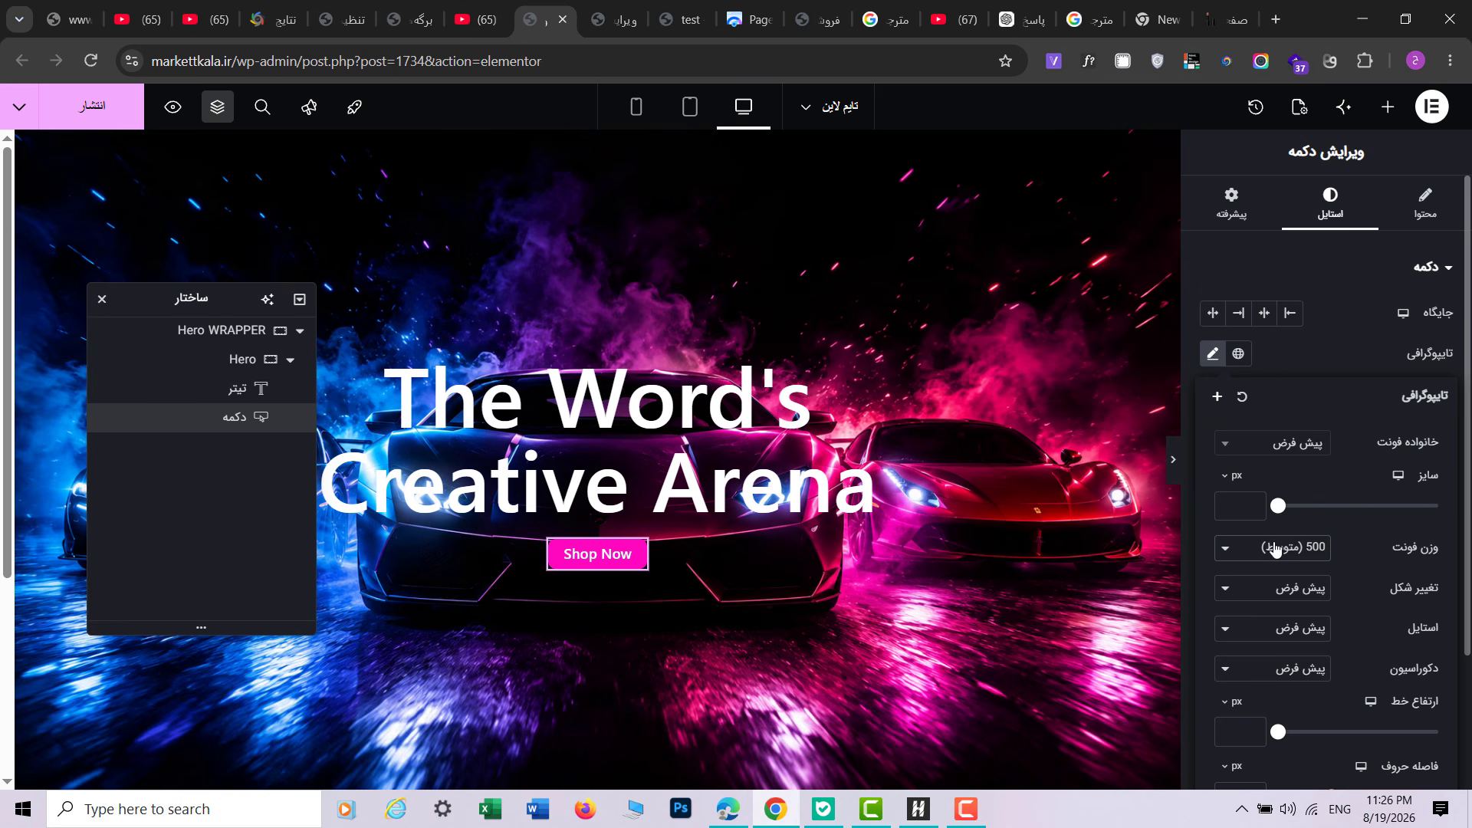
mouse_move(1282, 510)
mouse_down()
mouse_move(1308, 506)
mouse_move(1295, 505)
mouse_up()
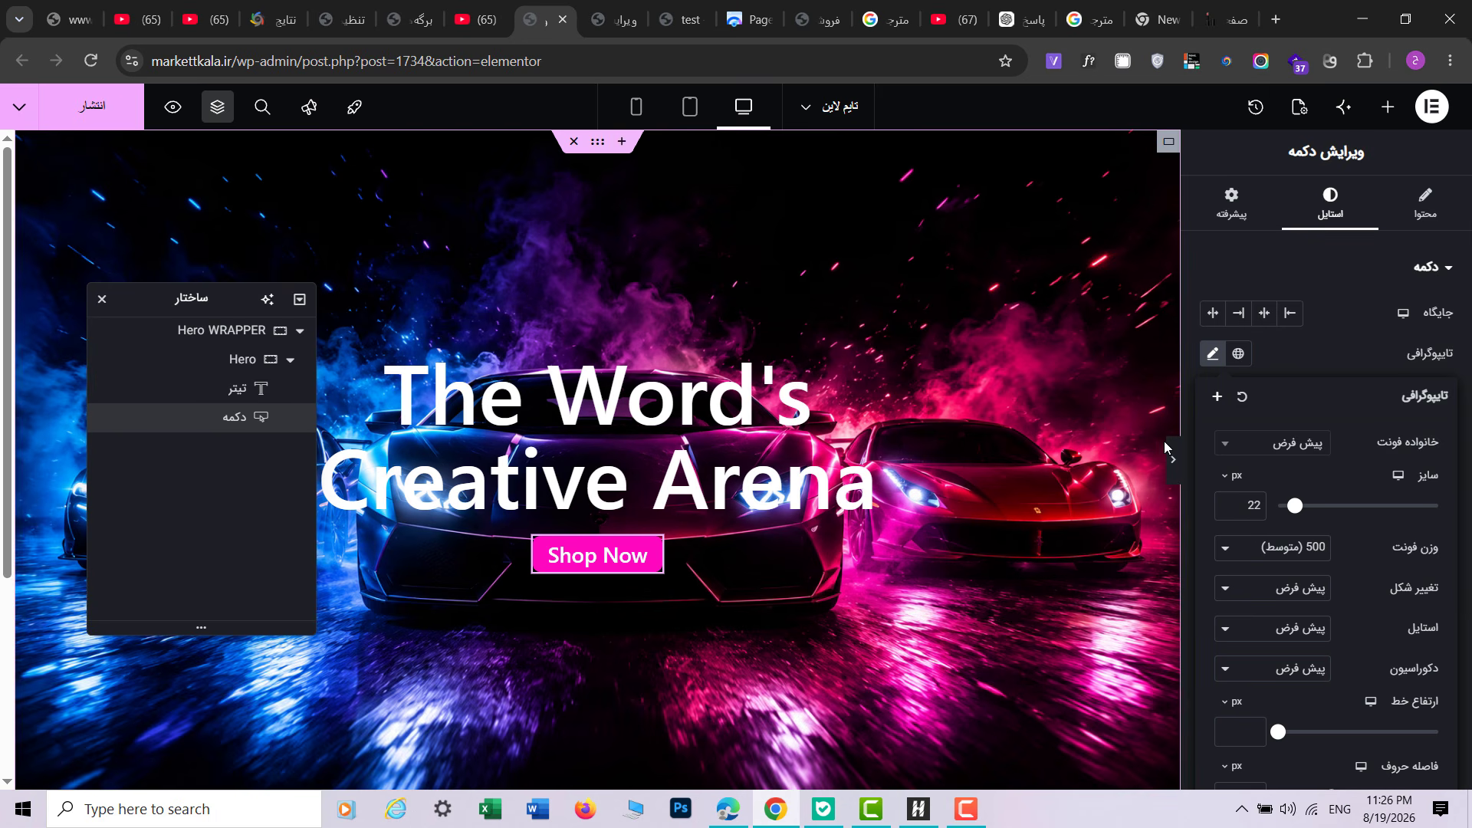
click(1344, 352)
Step: Set the button's padding to 12 px on all sides and preview the section at full width
scroll(1410, 743, down, 3)
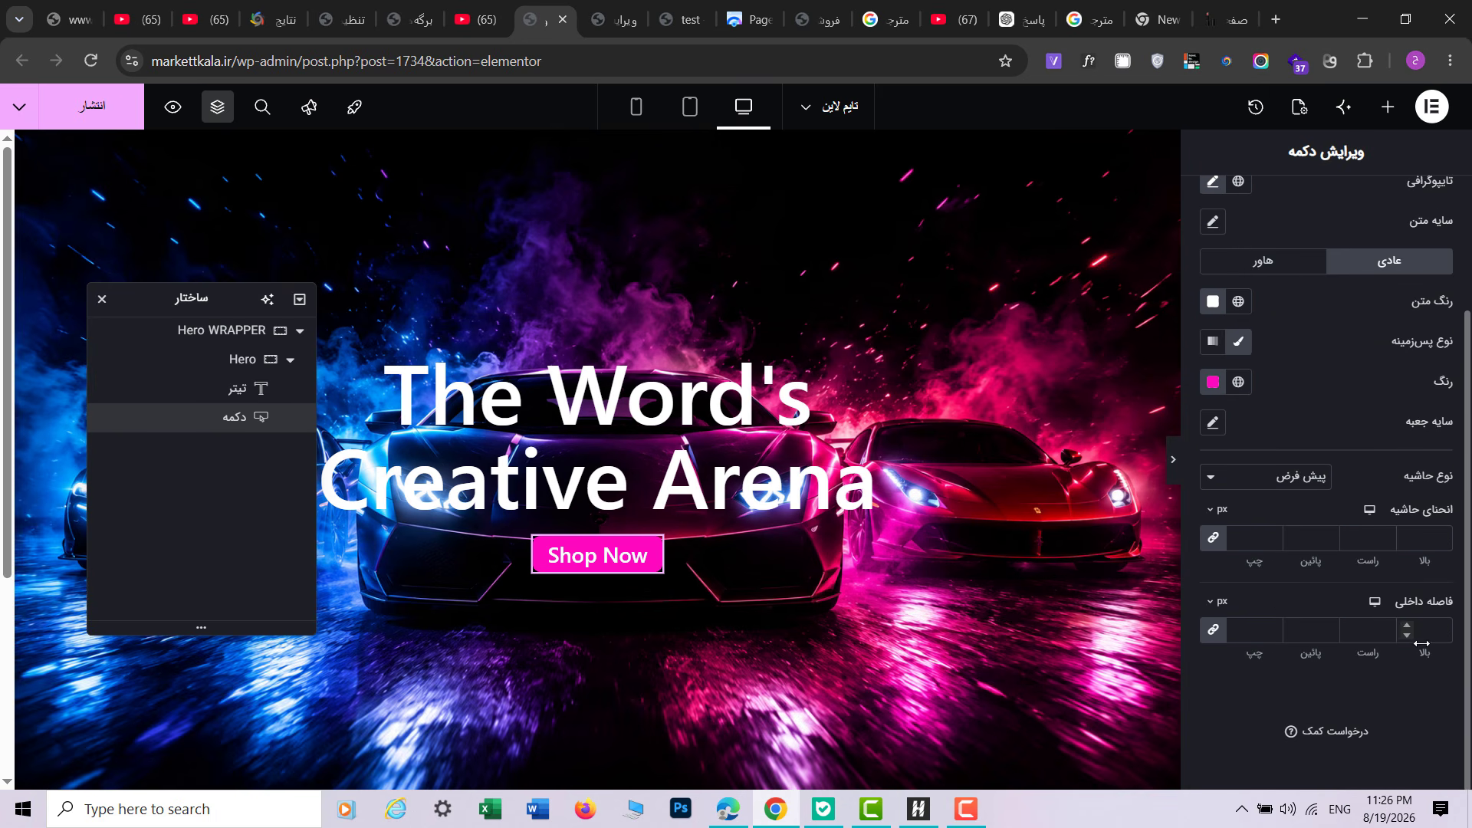
click(1422, 639)
text(12)
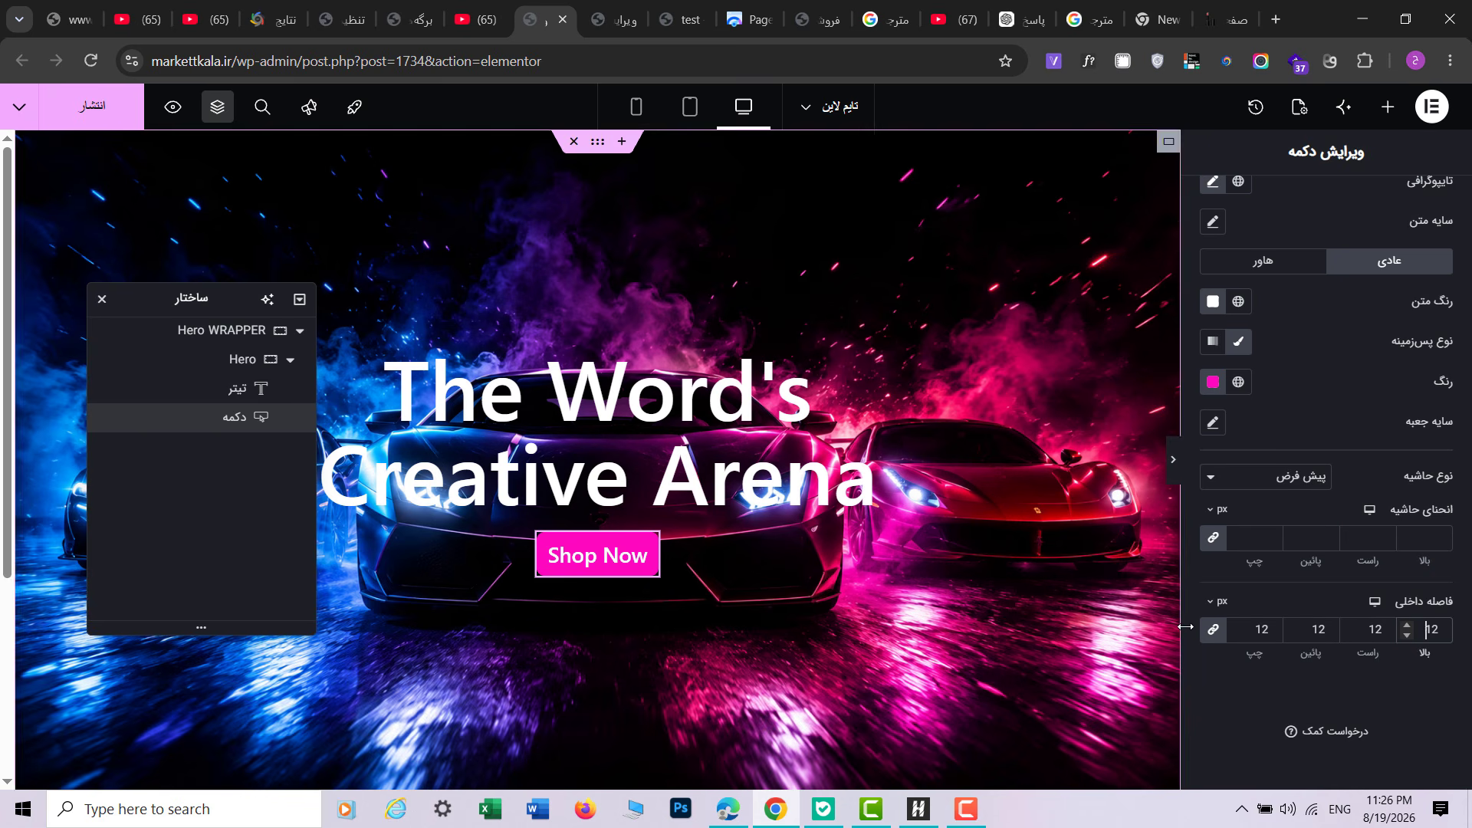
click(1172, 459)
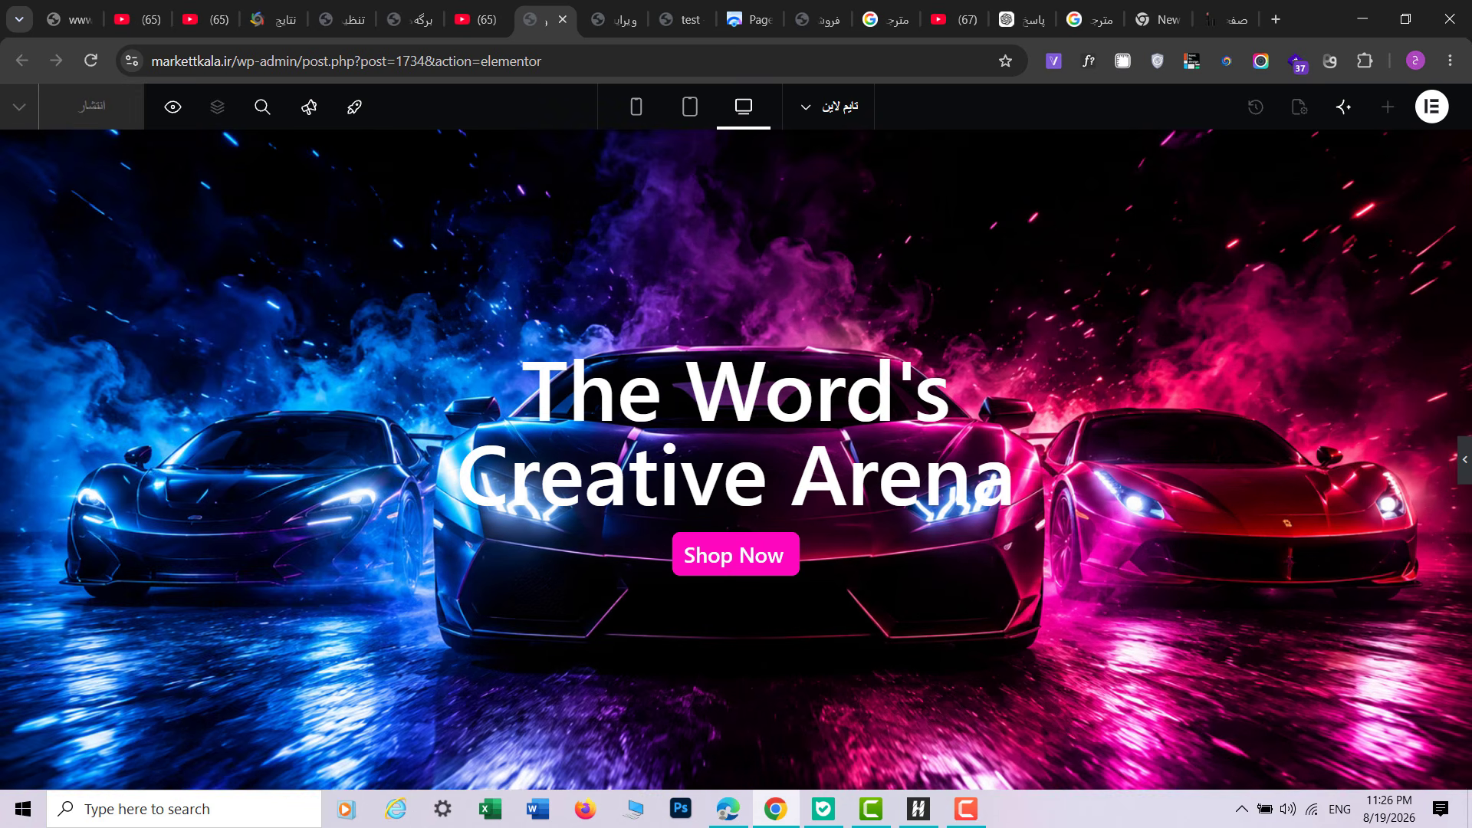
click(1464, 461)
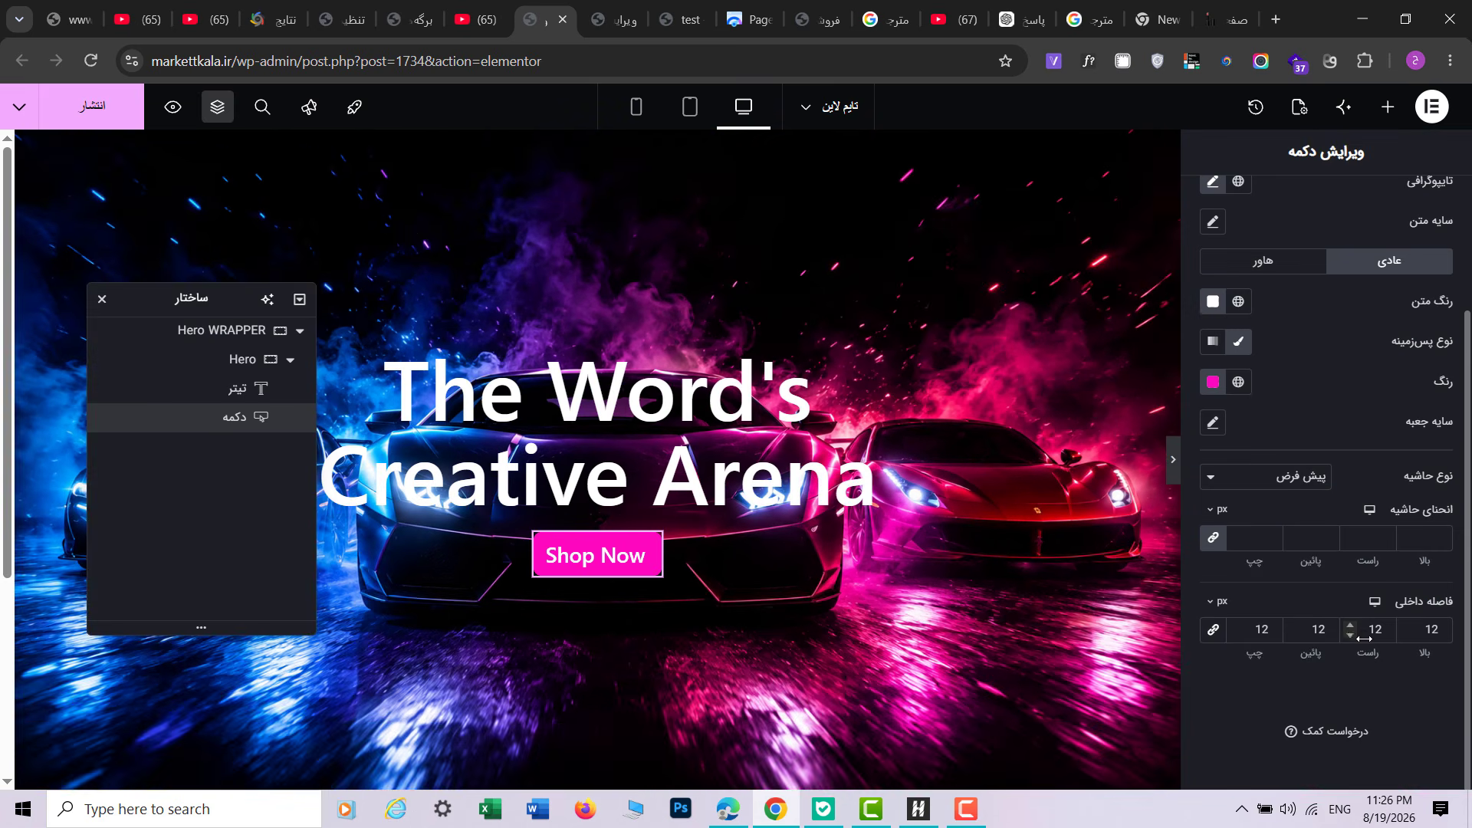
Step: Unlink the button's padding values and set the bottom to 14 px and the left and right to 16 px
double_click(1294, 625)
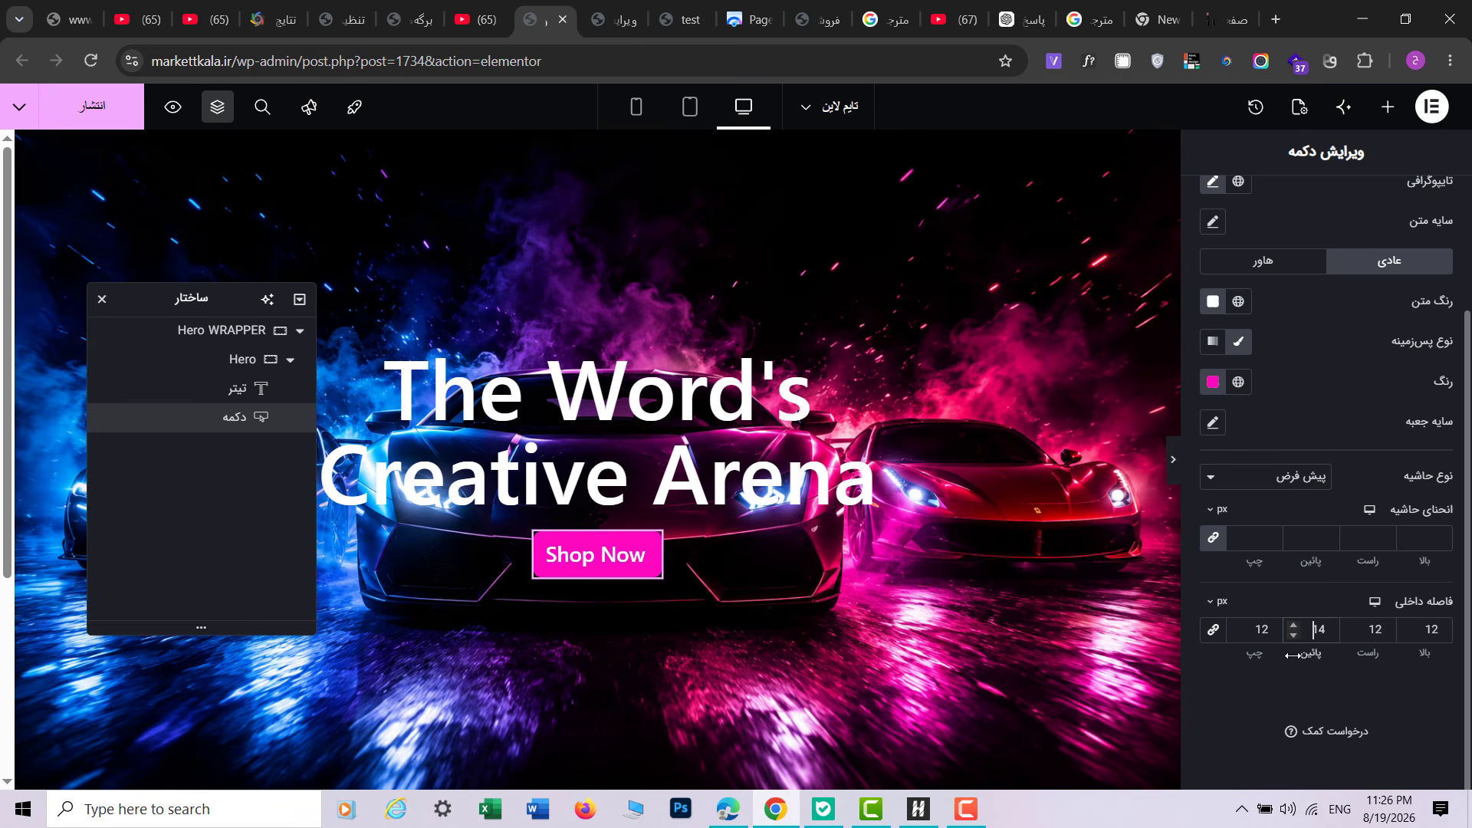
double_click(1237, 625)
double_click(1237, 624)
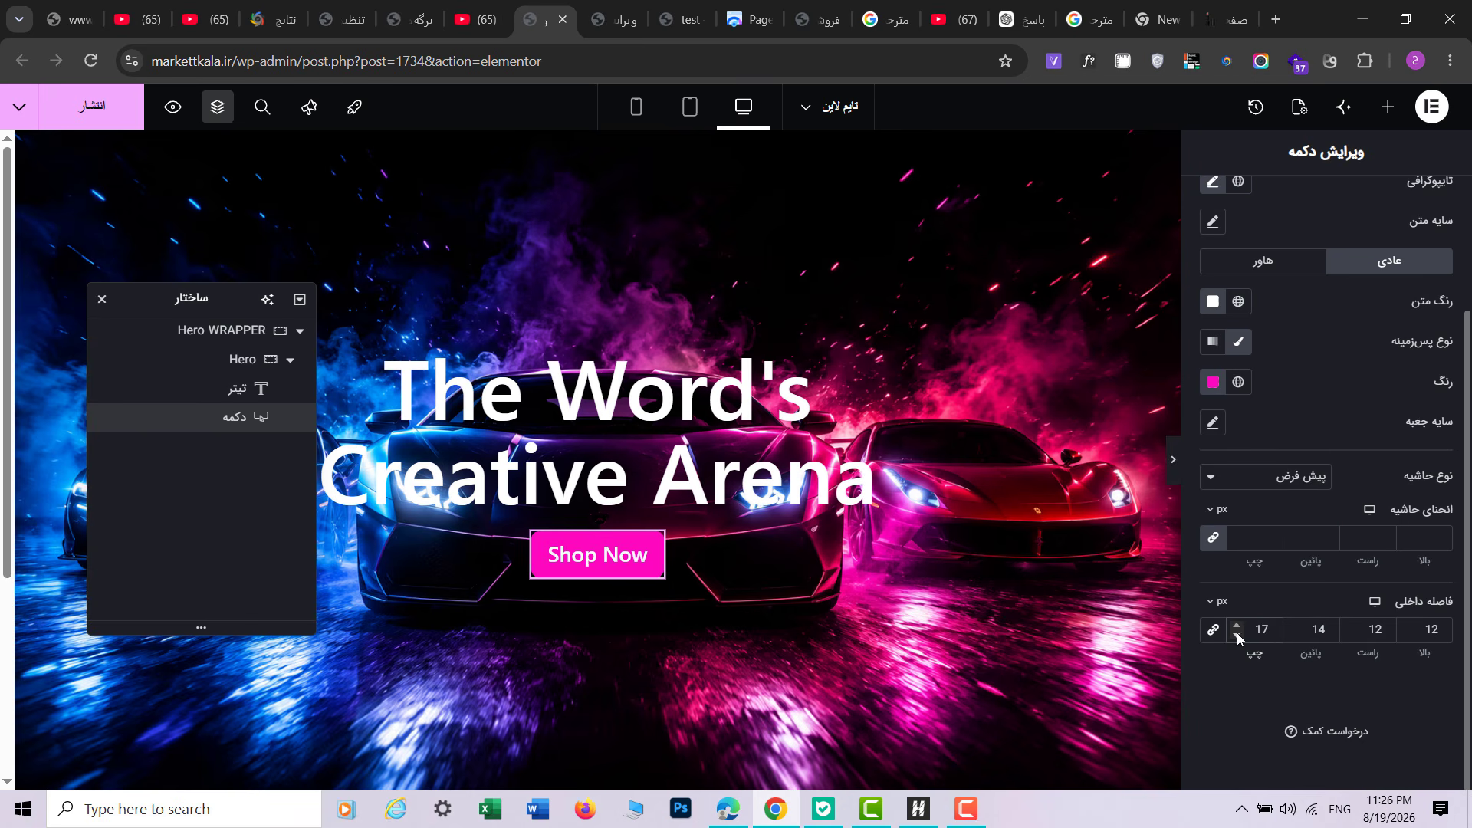
double_click(1351, 625)
double_click(1351, 625)
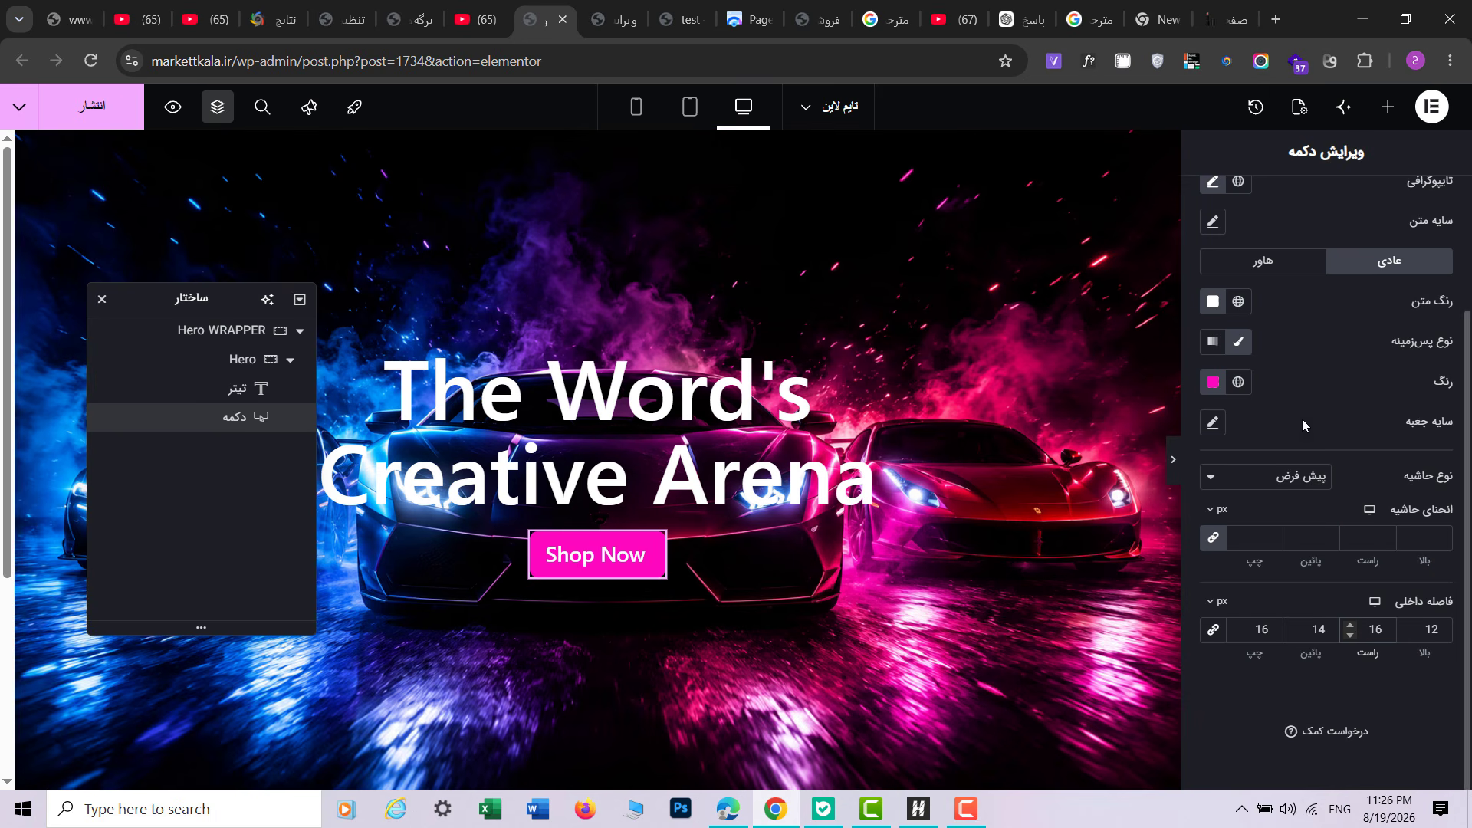
Step: Round the button's corners with a 20 px border radius and preview the section at full width
click(1372, 541)
text(20)
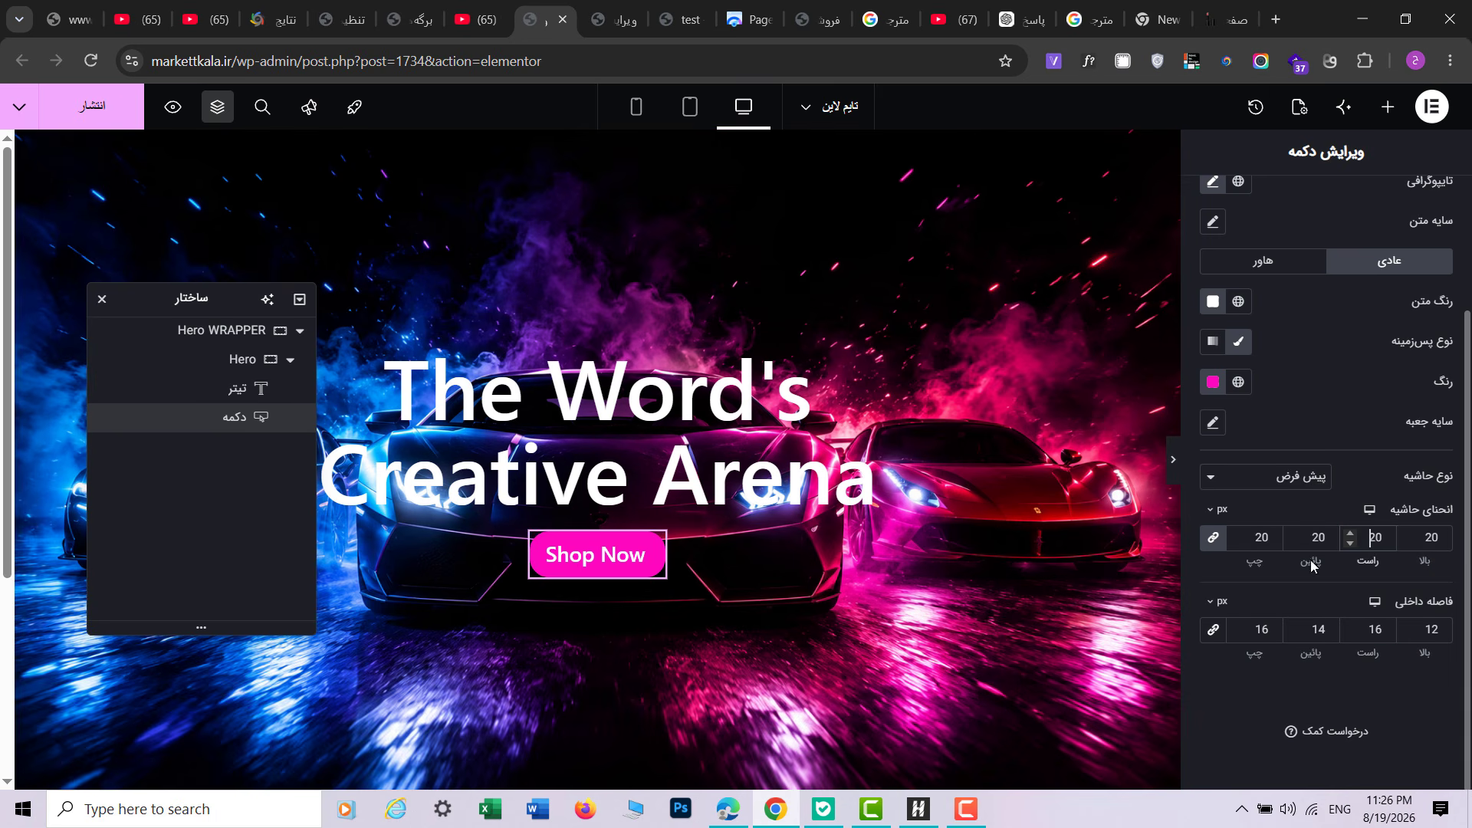
click(1173, 458)
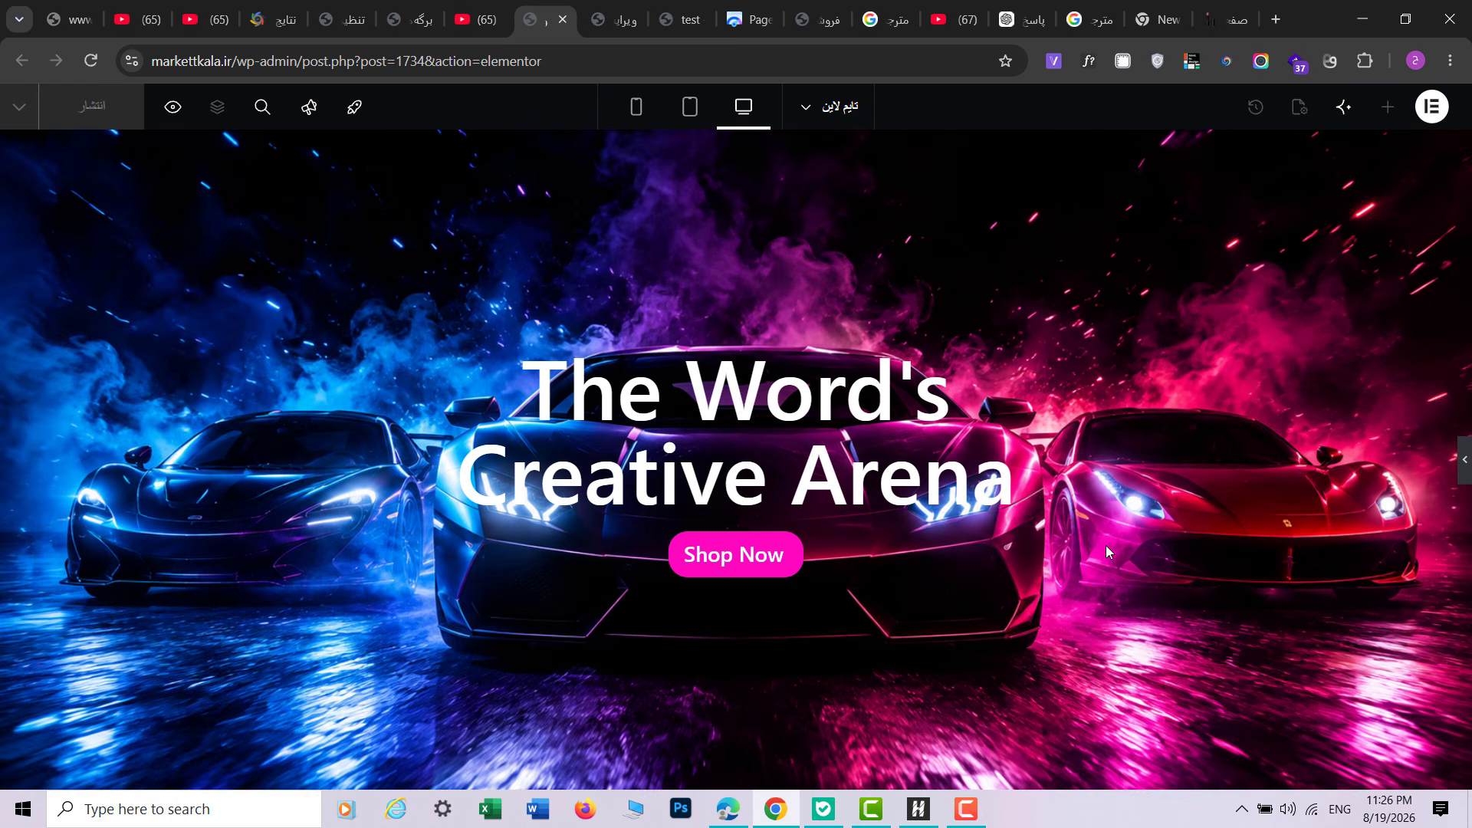
click(1466, 463)
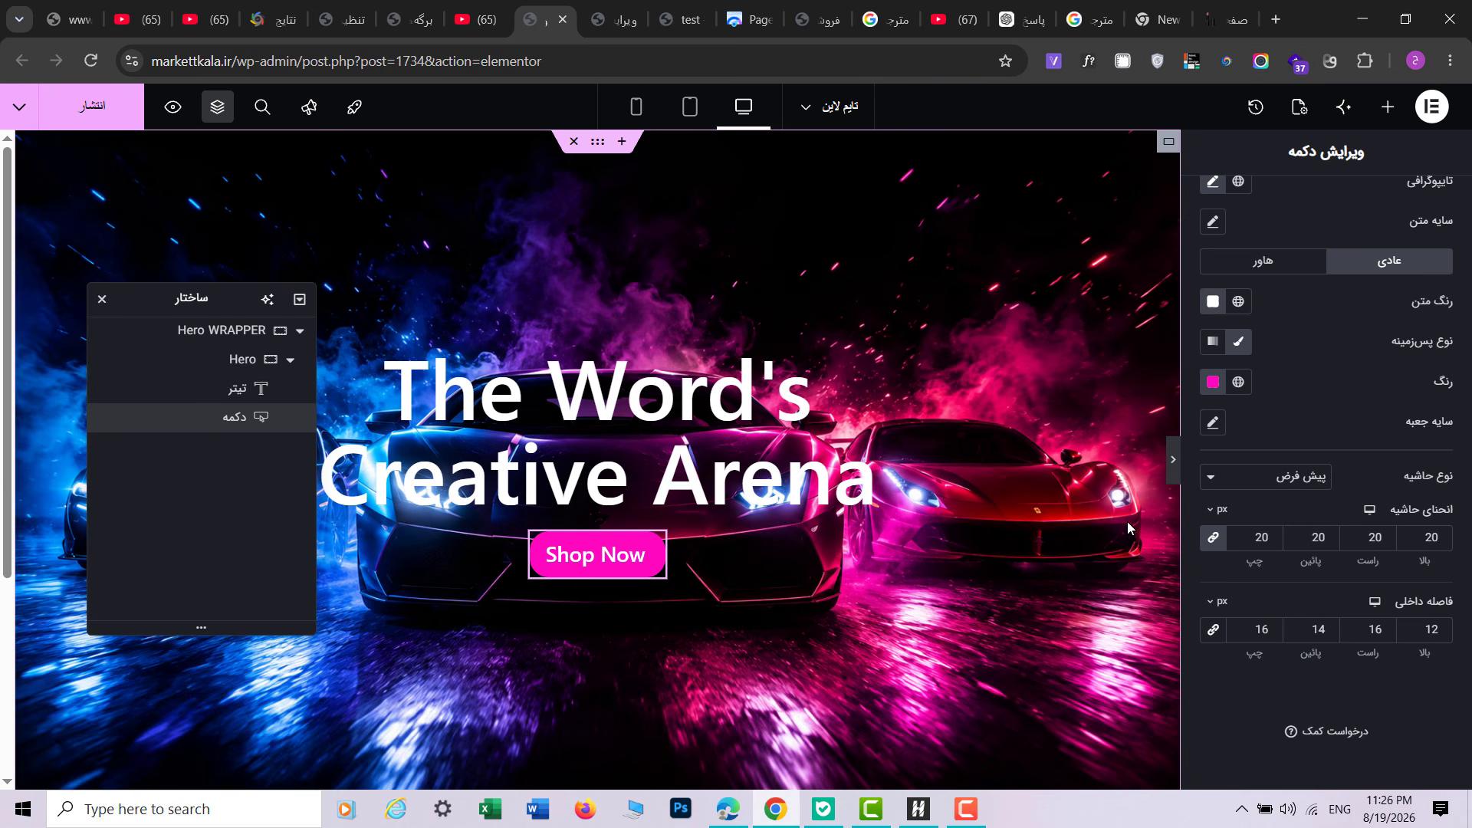
Step: Select the hero heading and compare the heading and button with those on the reference page
click(613, 20)
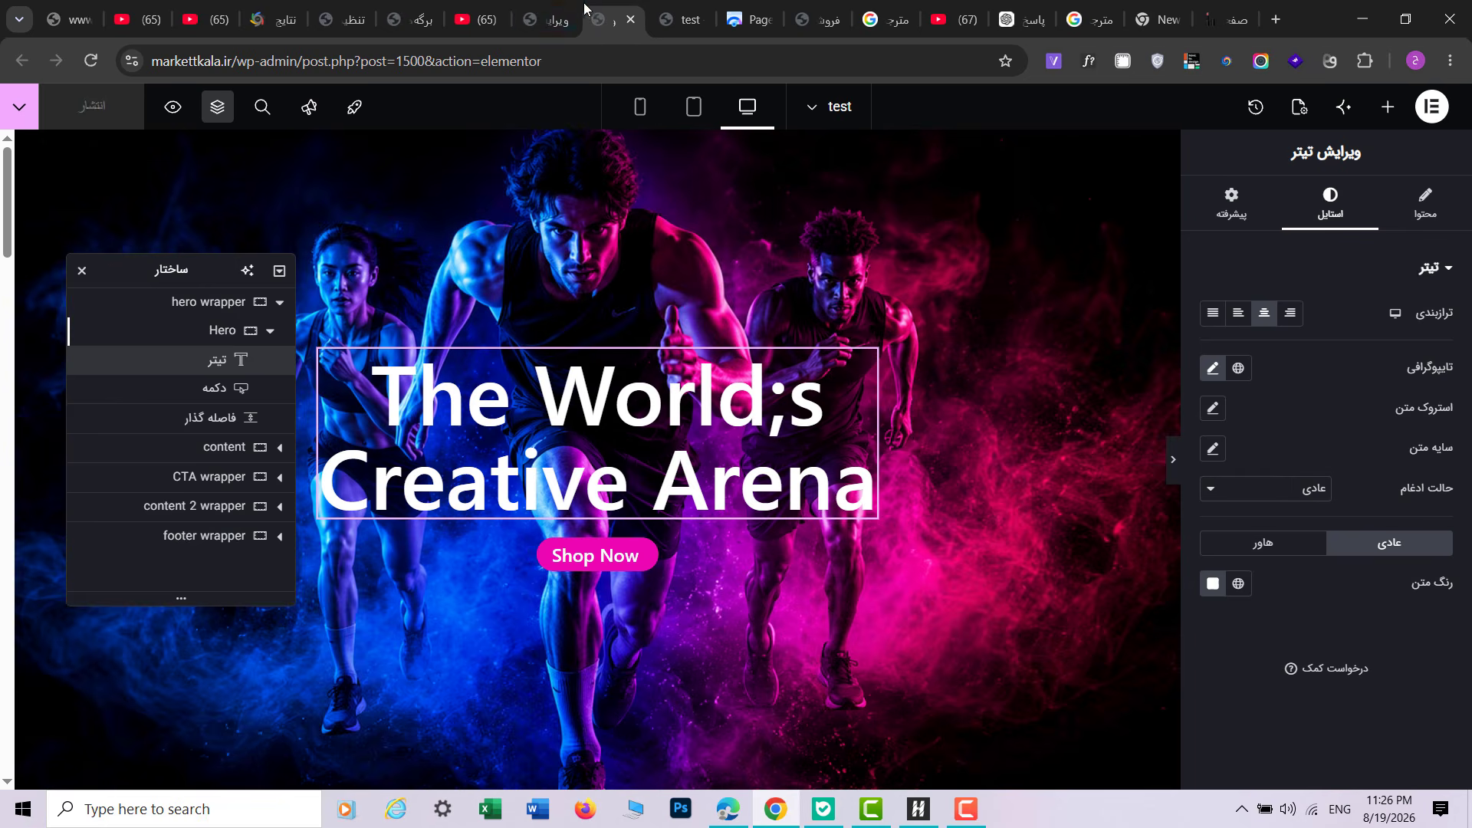
click(541, 19)
click(674, 459)
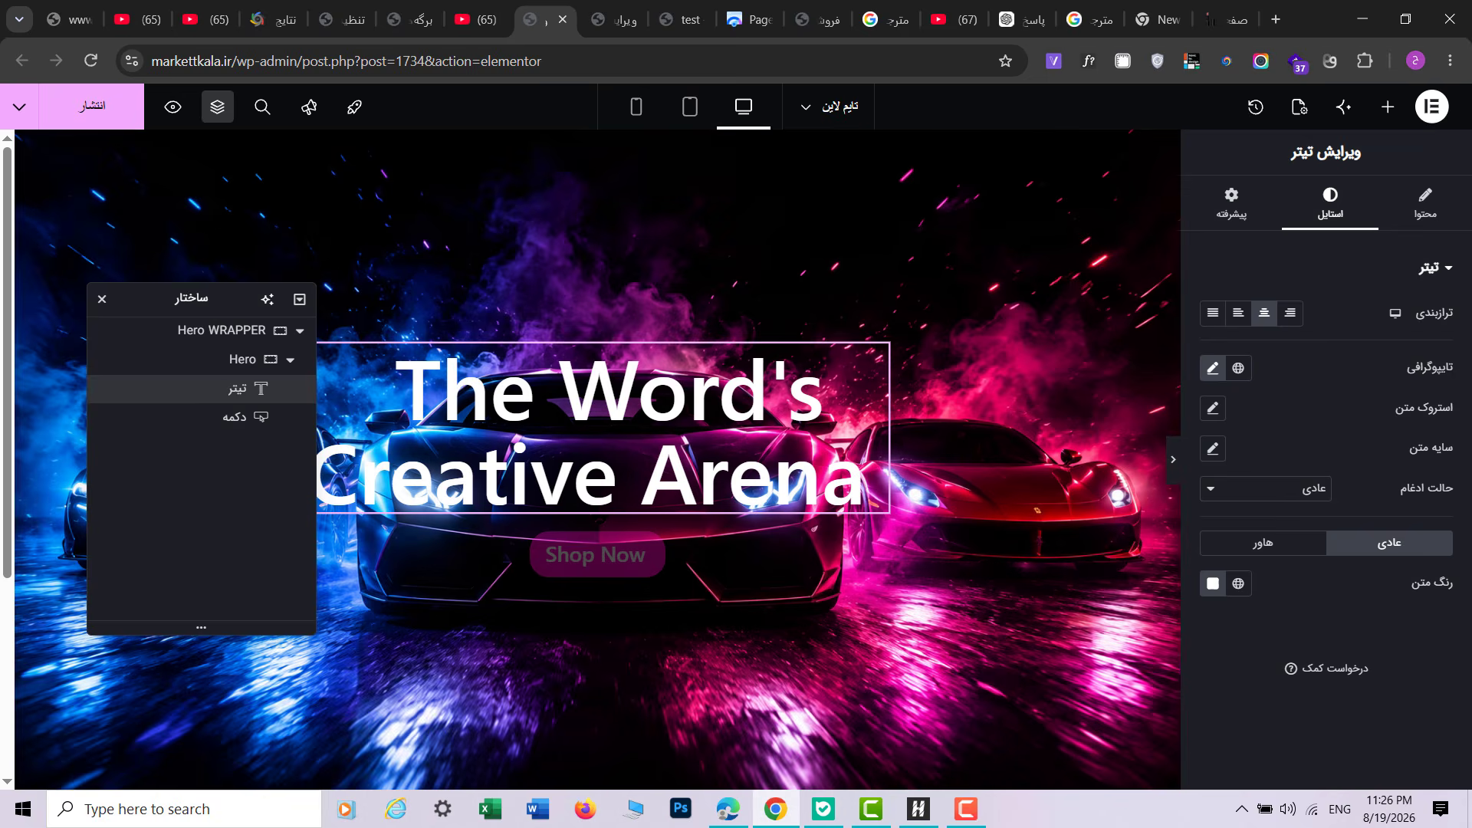
click(608, 8)
click(532, 14)
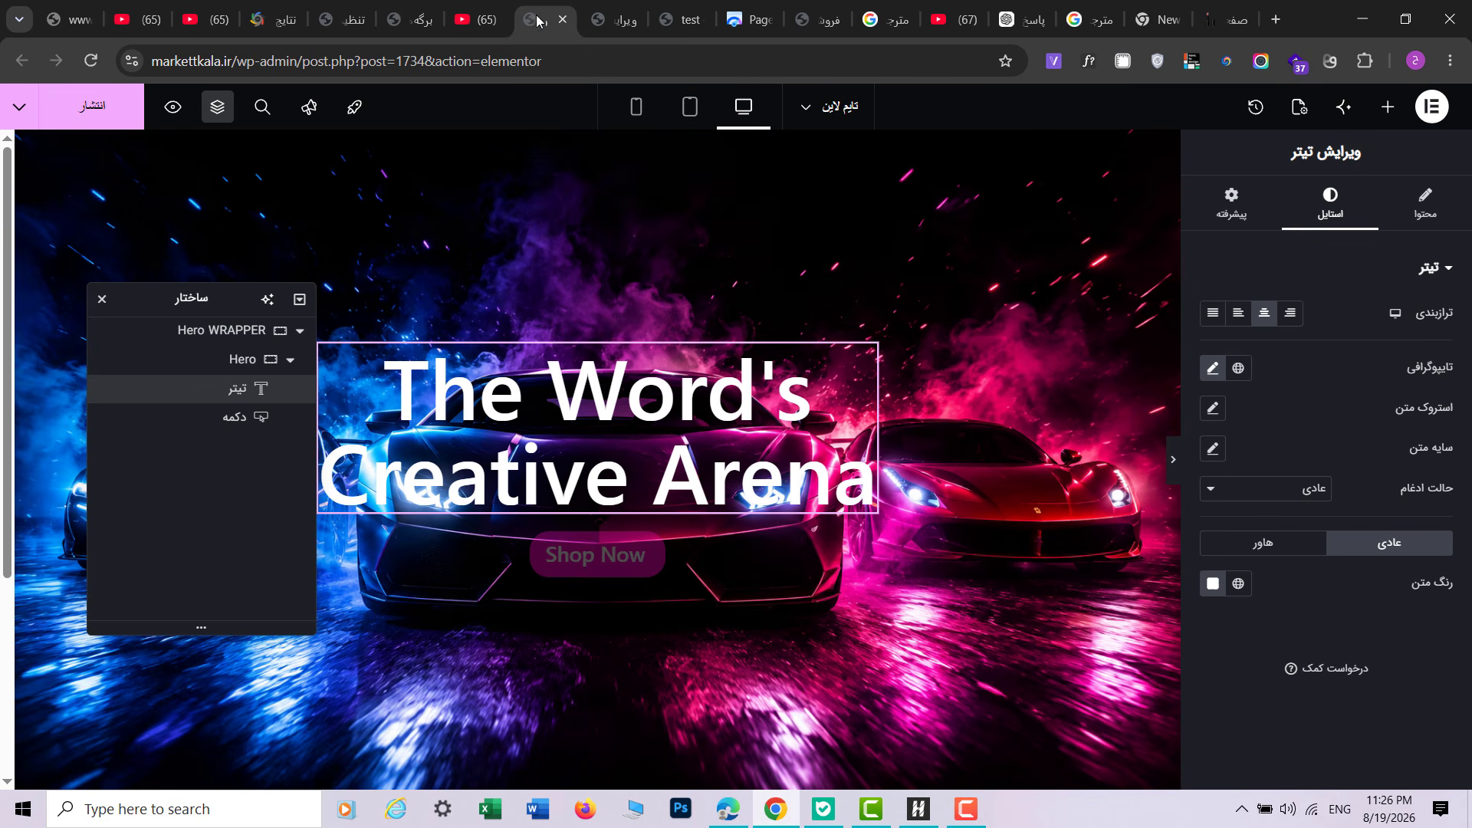
Step: Switch the heading's line height unit to rem, set it to 7.5, and preview the section at full width
click(1213, 369)
scroll(1258, 671, down, 2)
click(1233, 604)
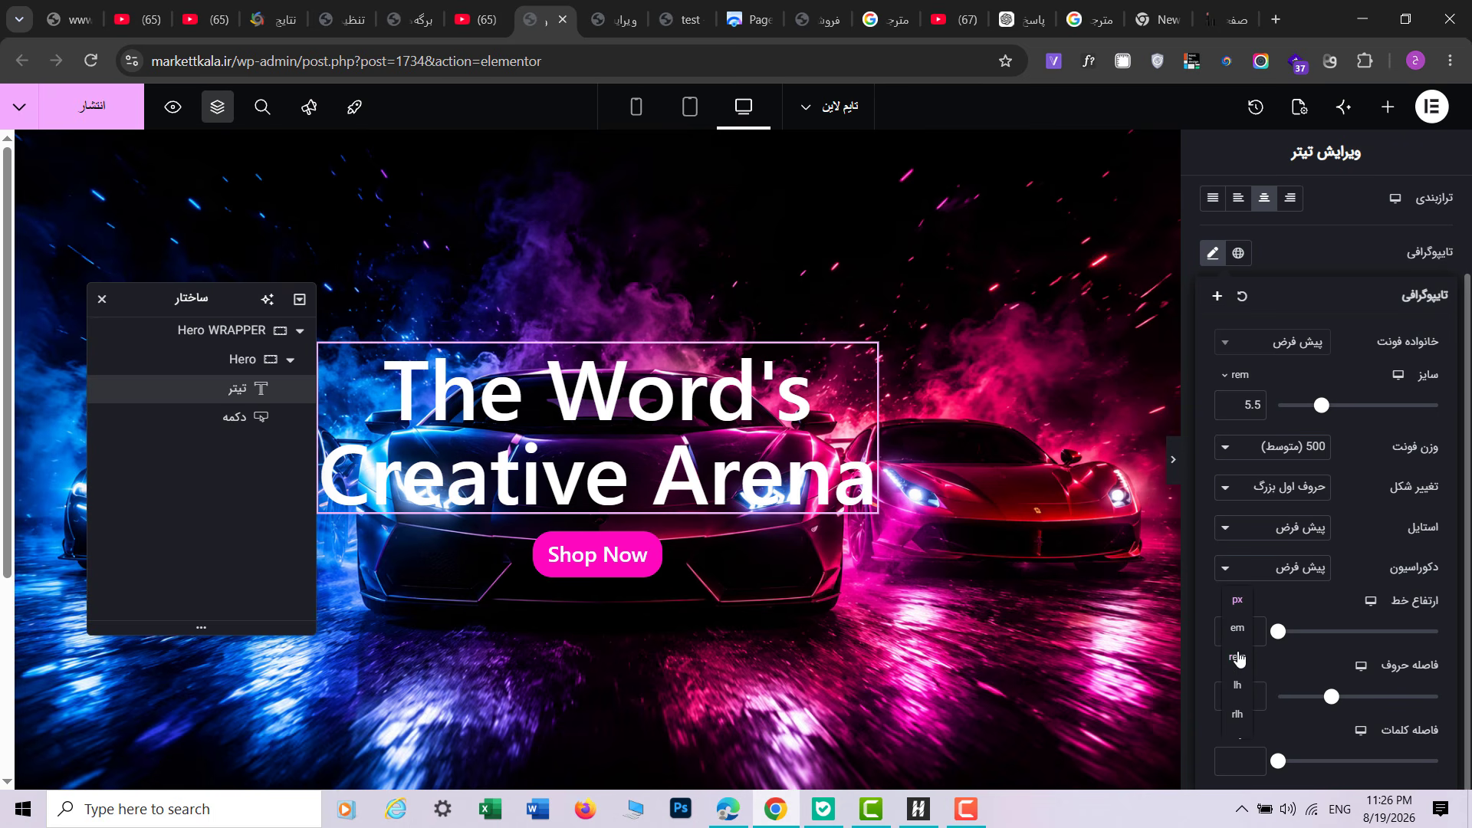
click(1236, 661)
drag(1278, 630, 1396, 653)
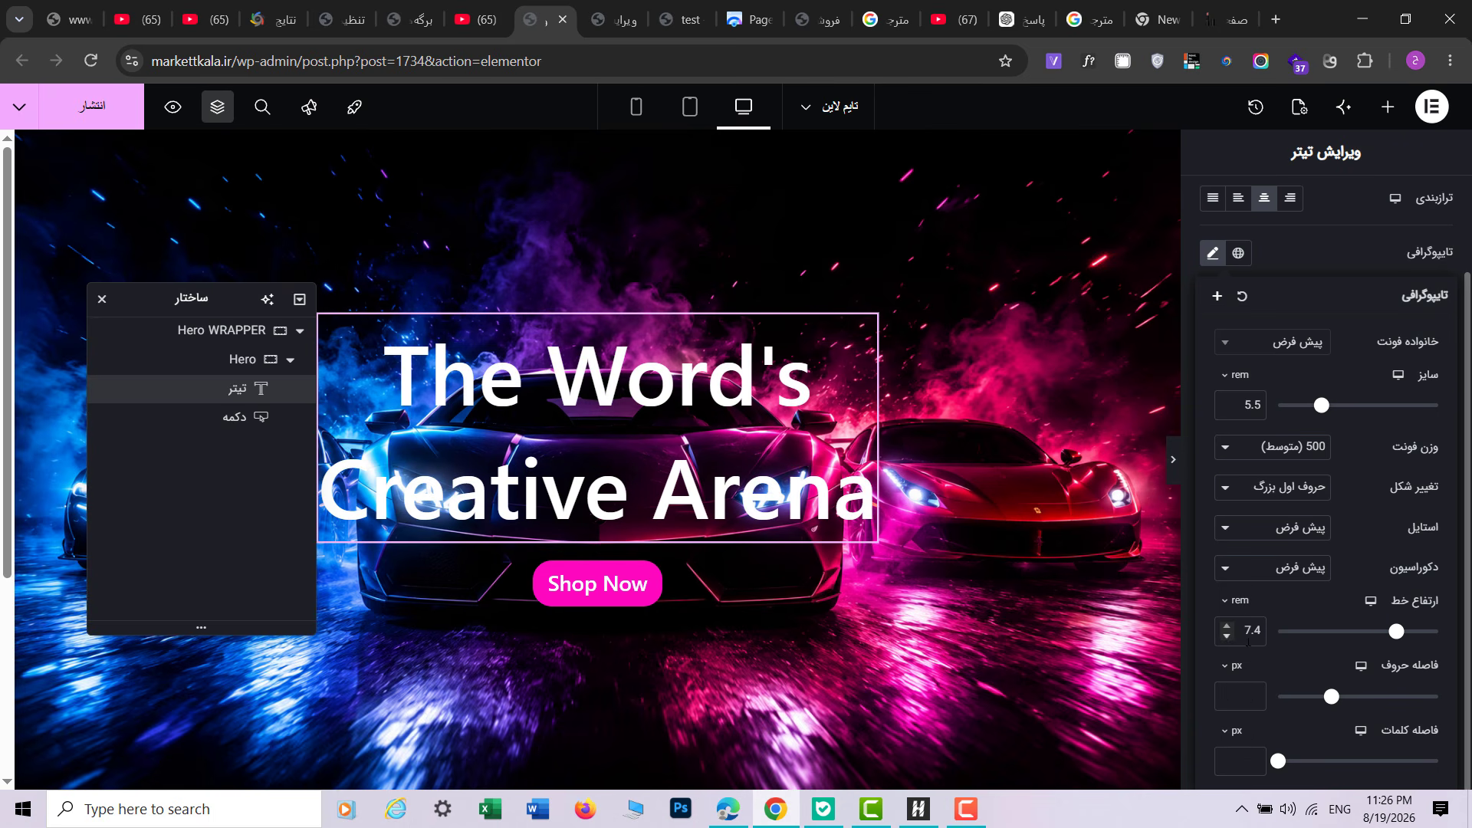
key(BackSpace)
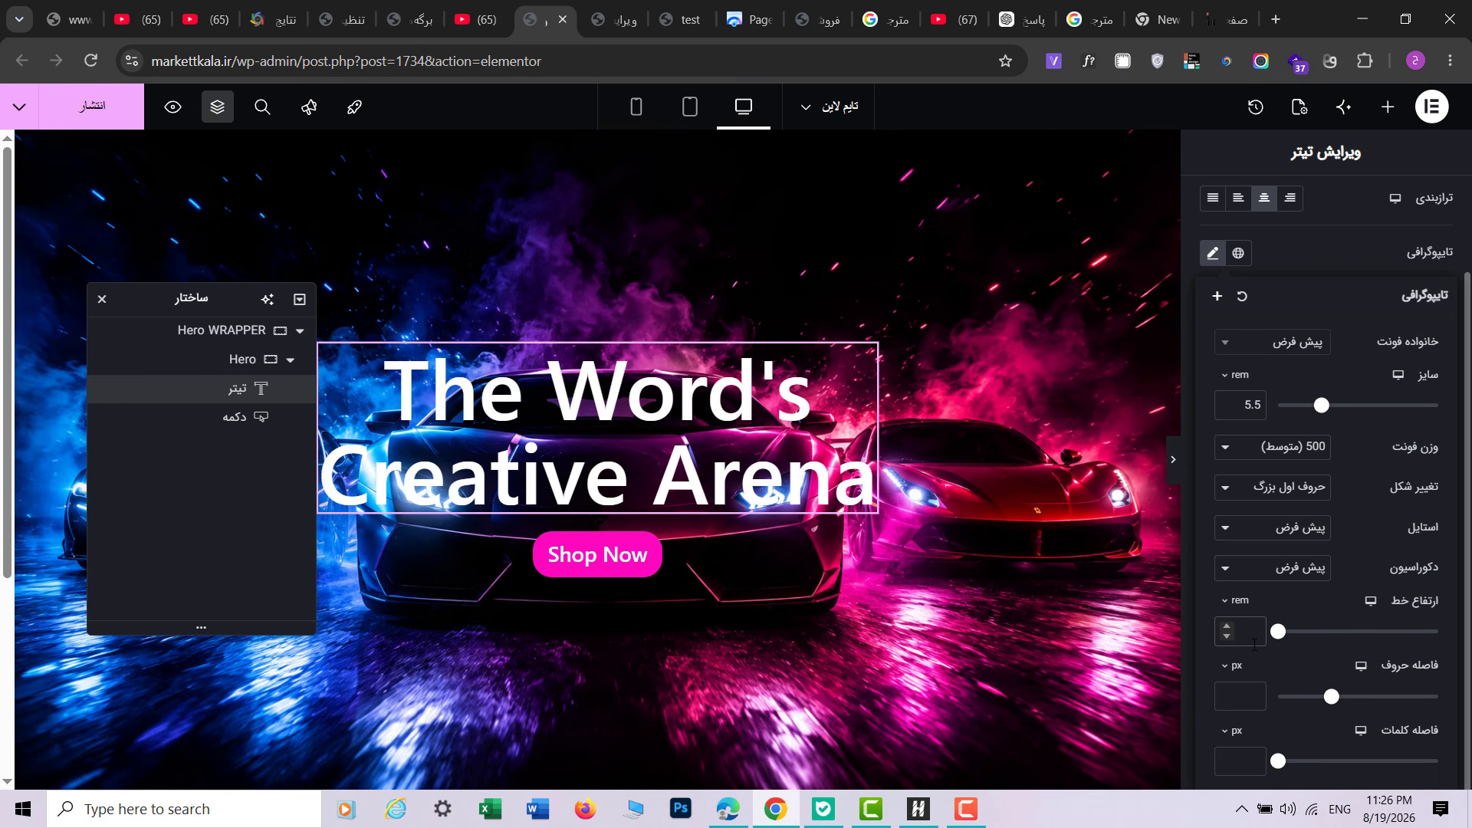
text(7.5)
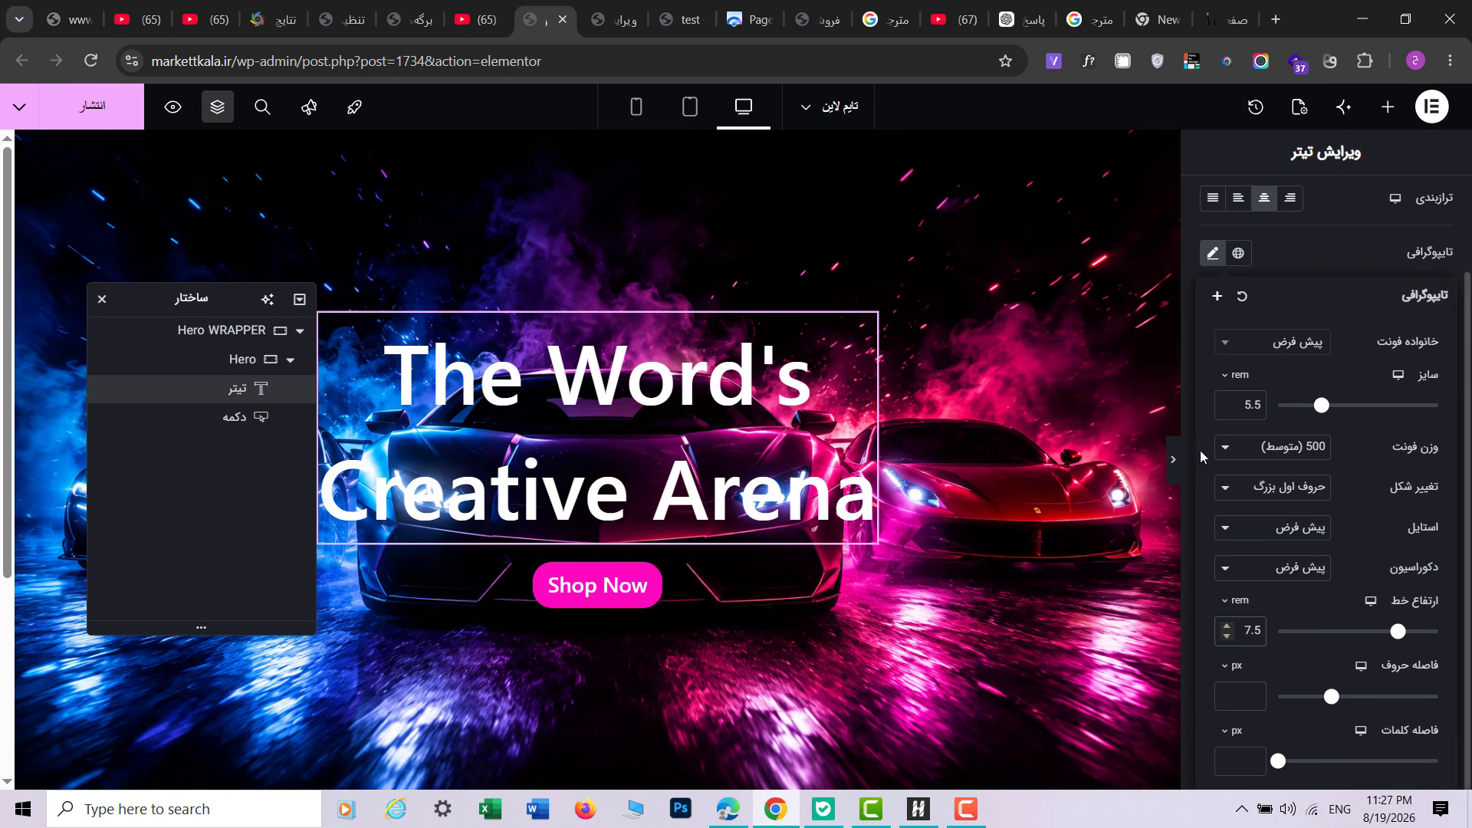
click(1173, 459)
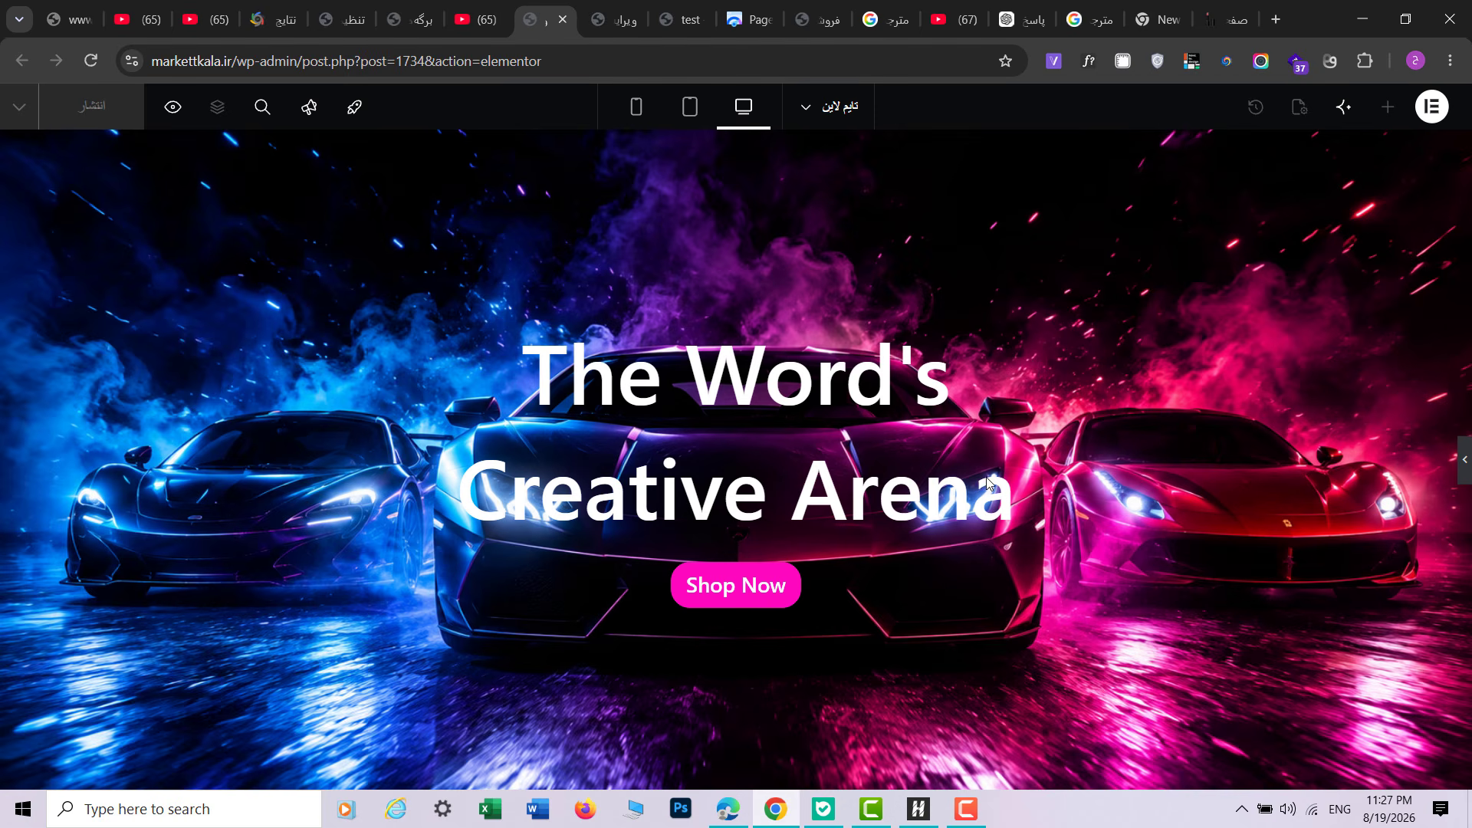
click(1465, 458)
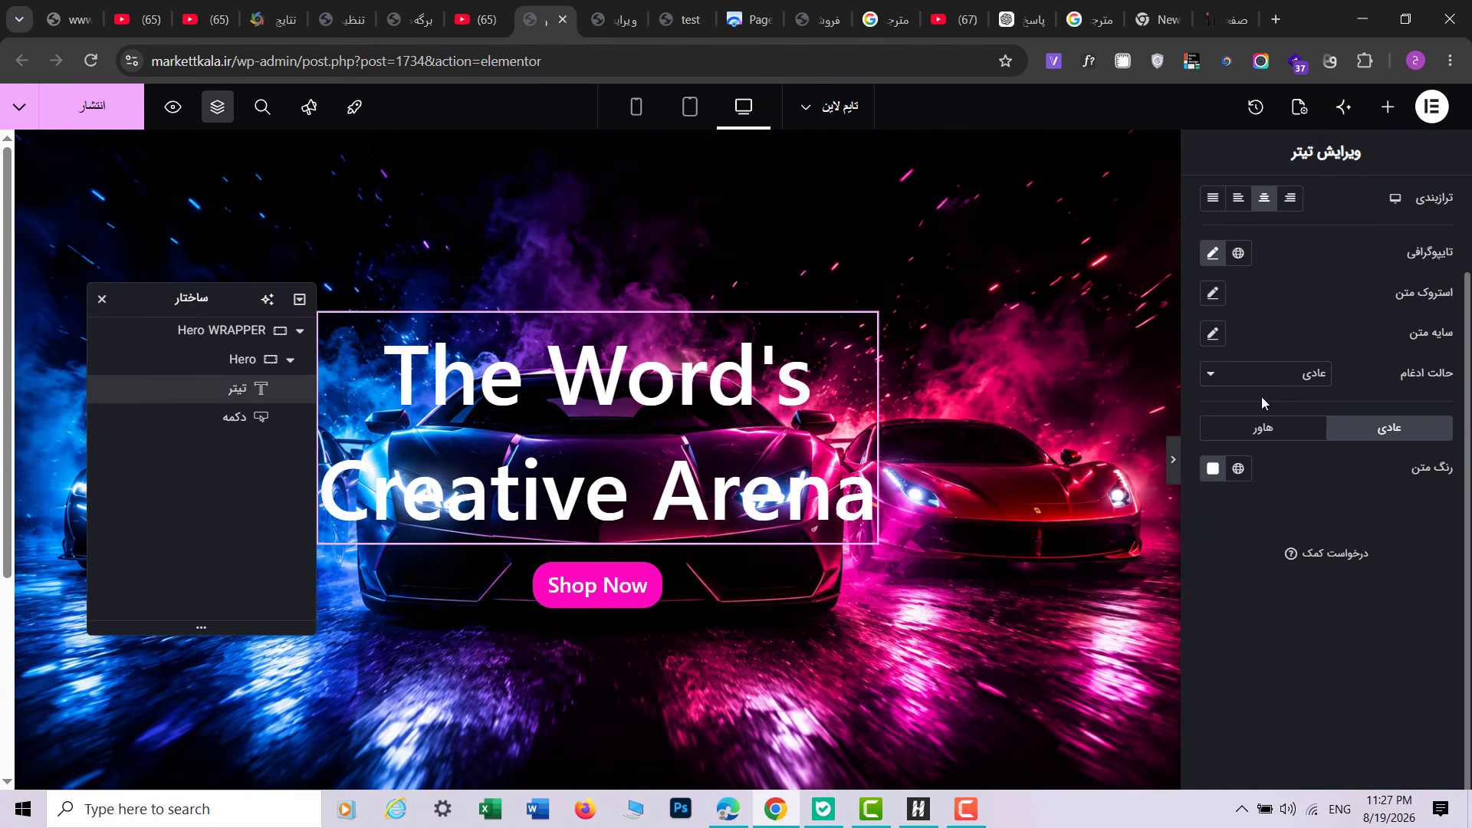
Step: Reduce the heading's line height to 7 rem and preview the spacing at full width
click(1211, 251)
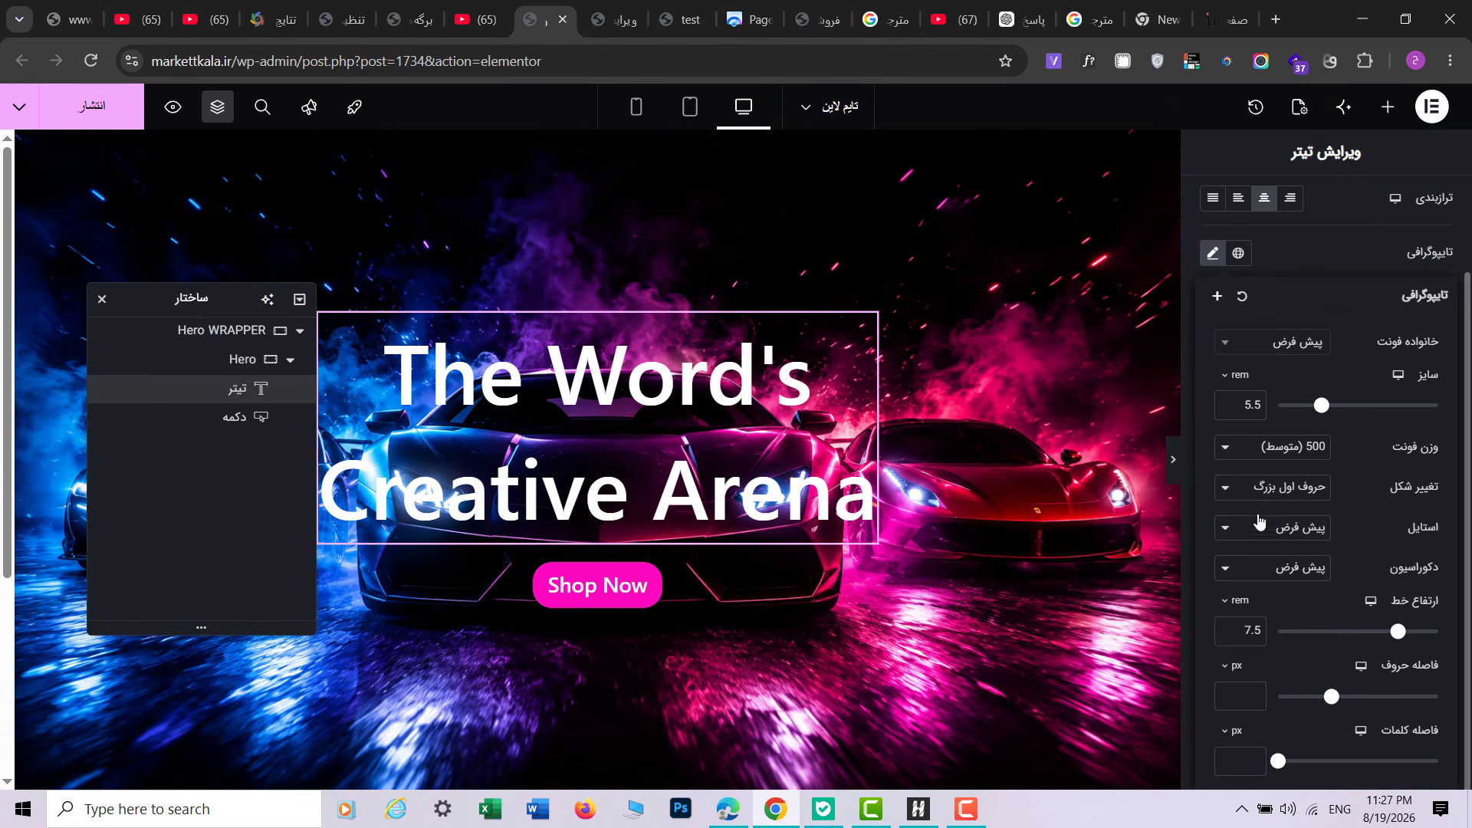
click(1227, 637)
click(1227, 637)
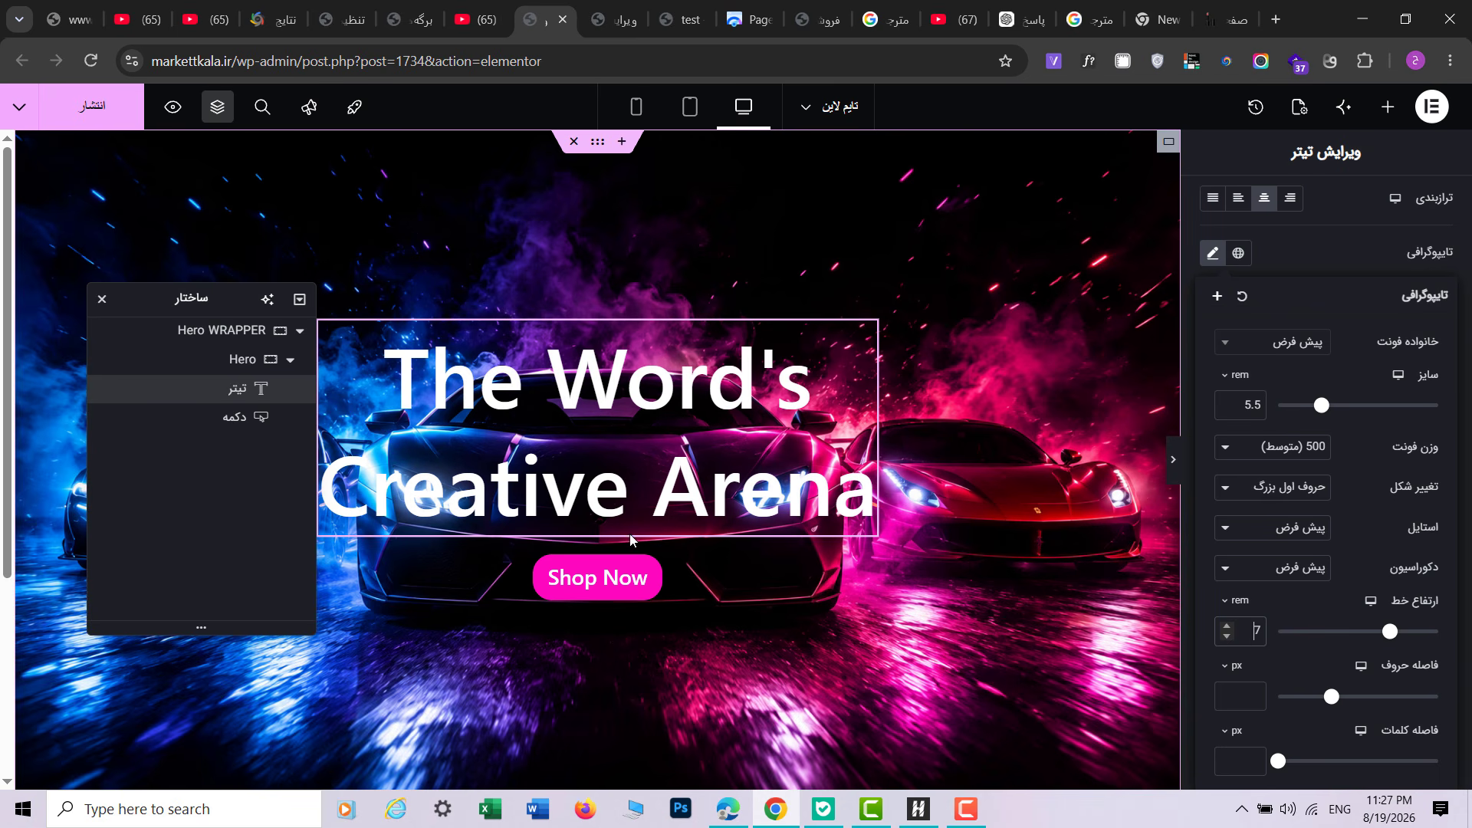
click(1173, 459)
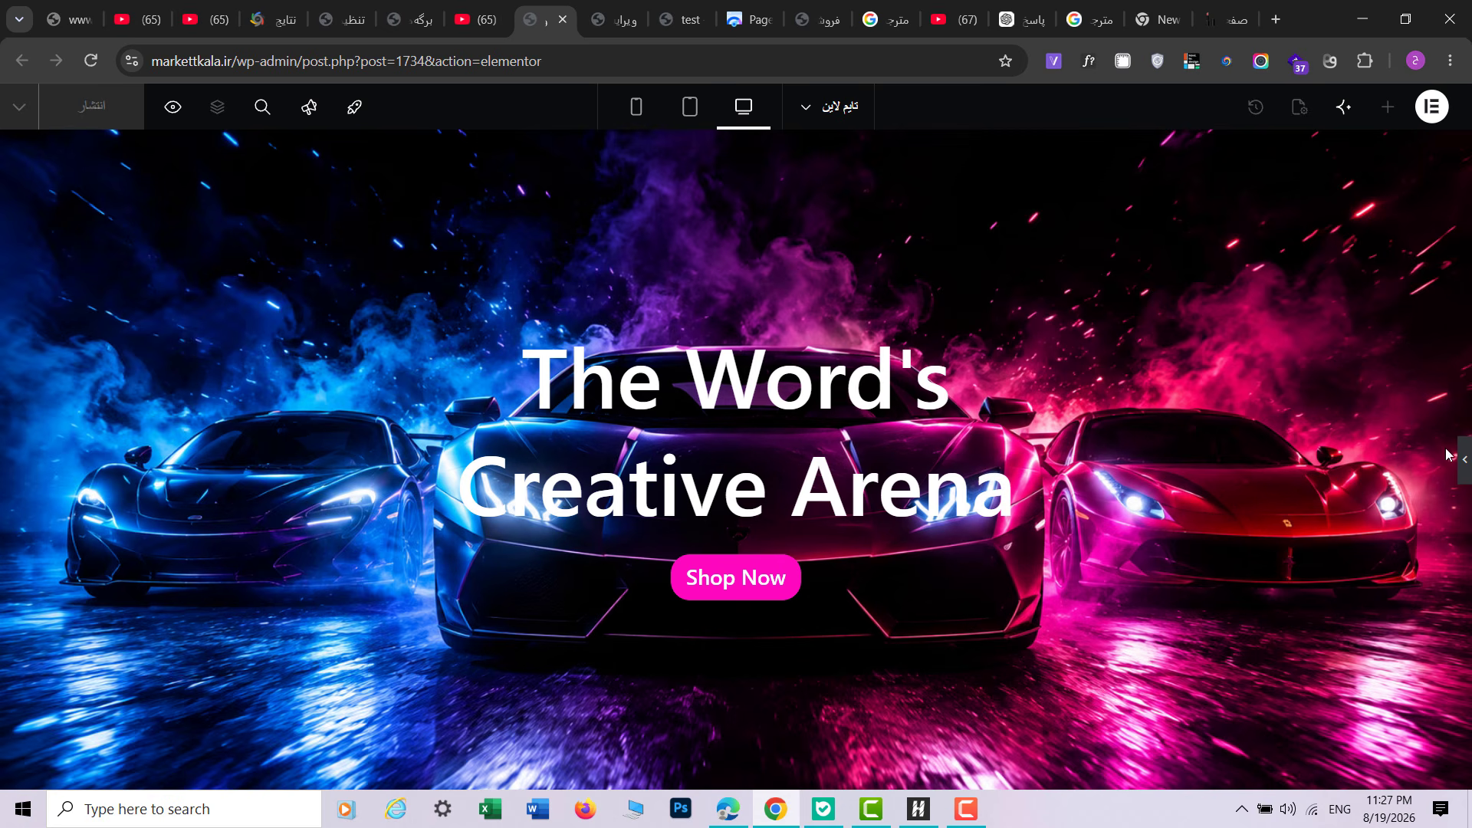
click(1462, 459)
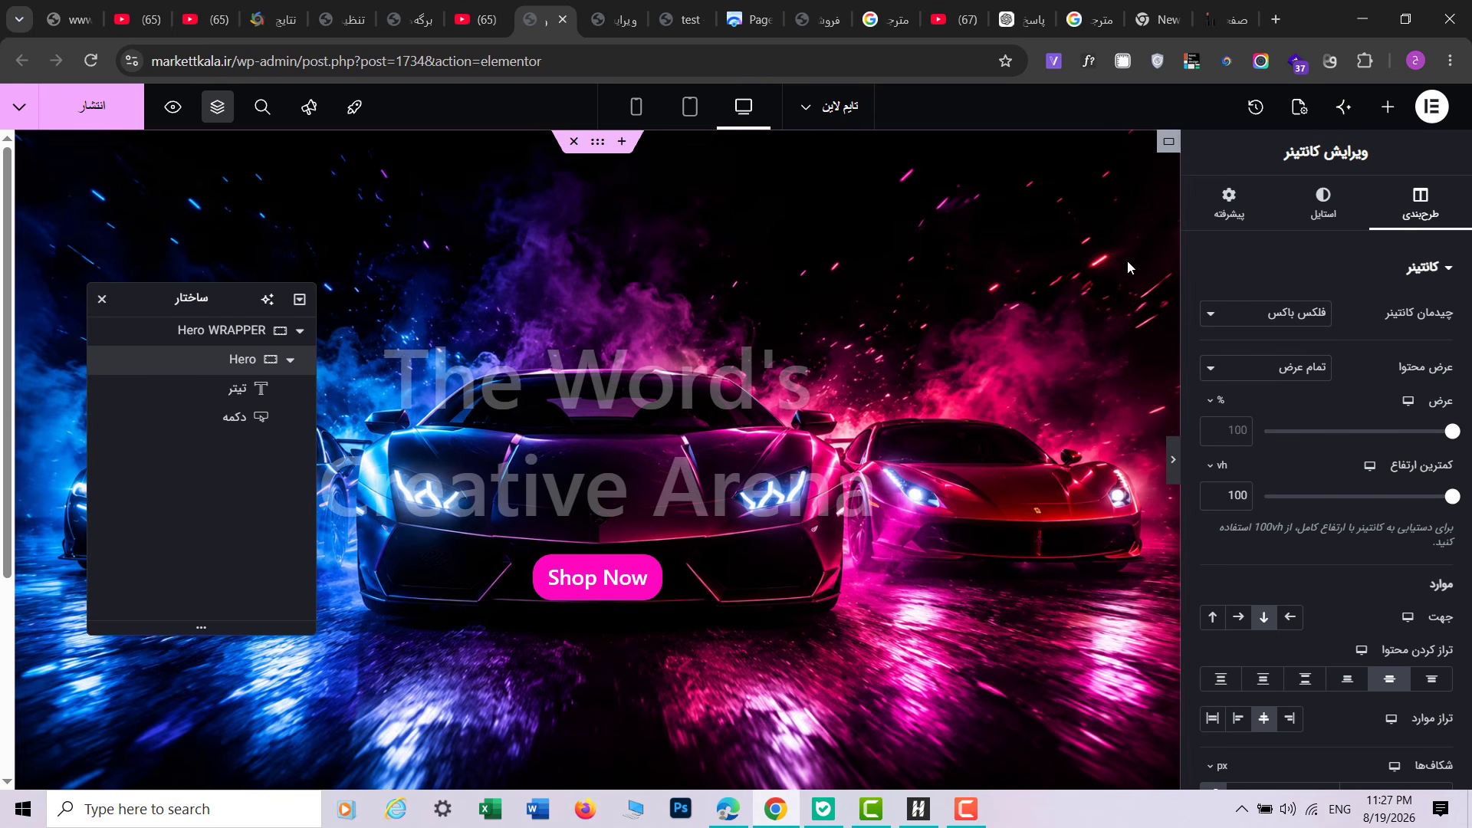
Step: Add a classic background overlay in solid black to the Hero container
click(1323, 206)
scroll(1336, 521, down, 5)
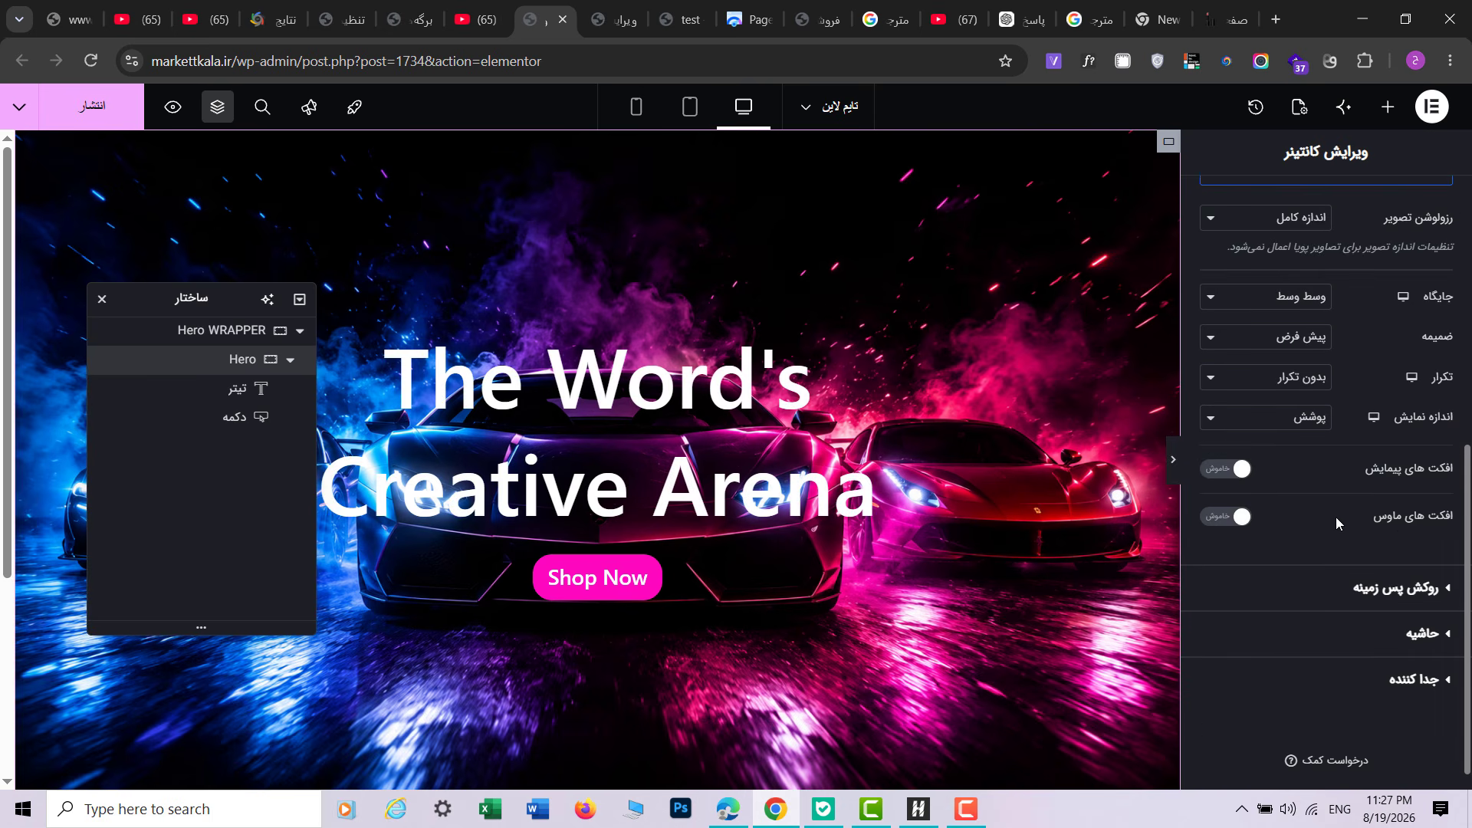
scroll(1345, 552, down, 2)
click(1323, 466)
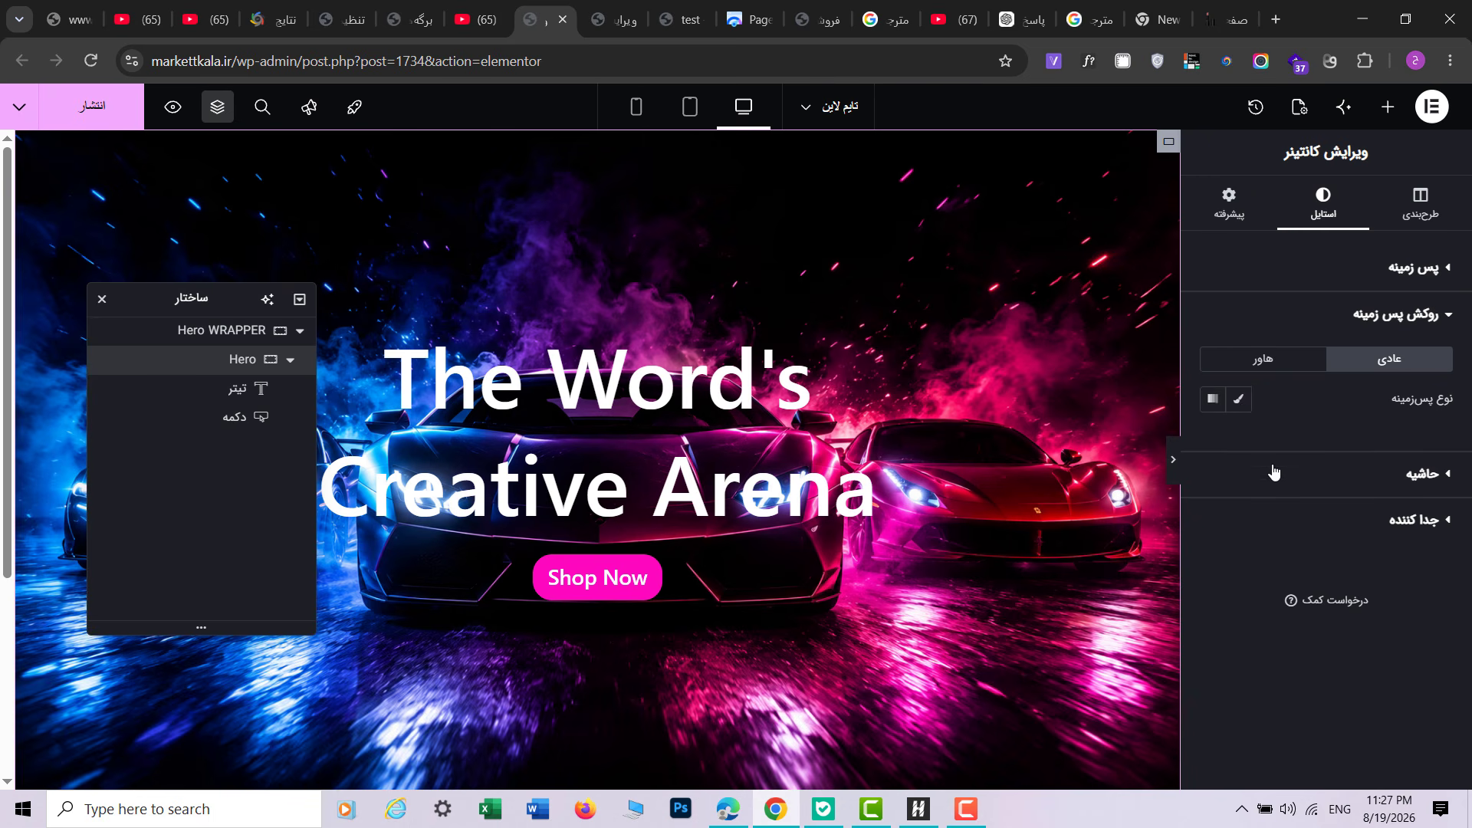
click(1238, 399)
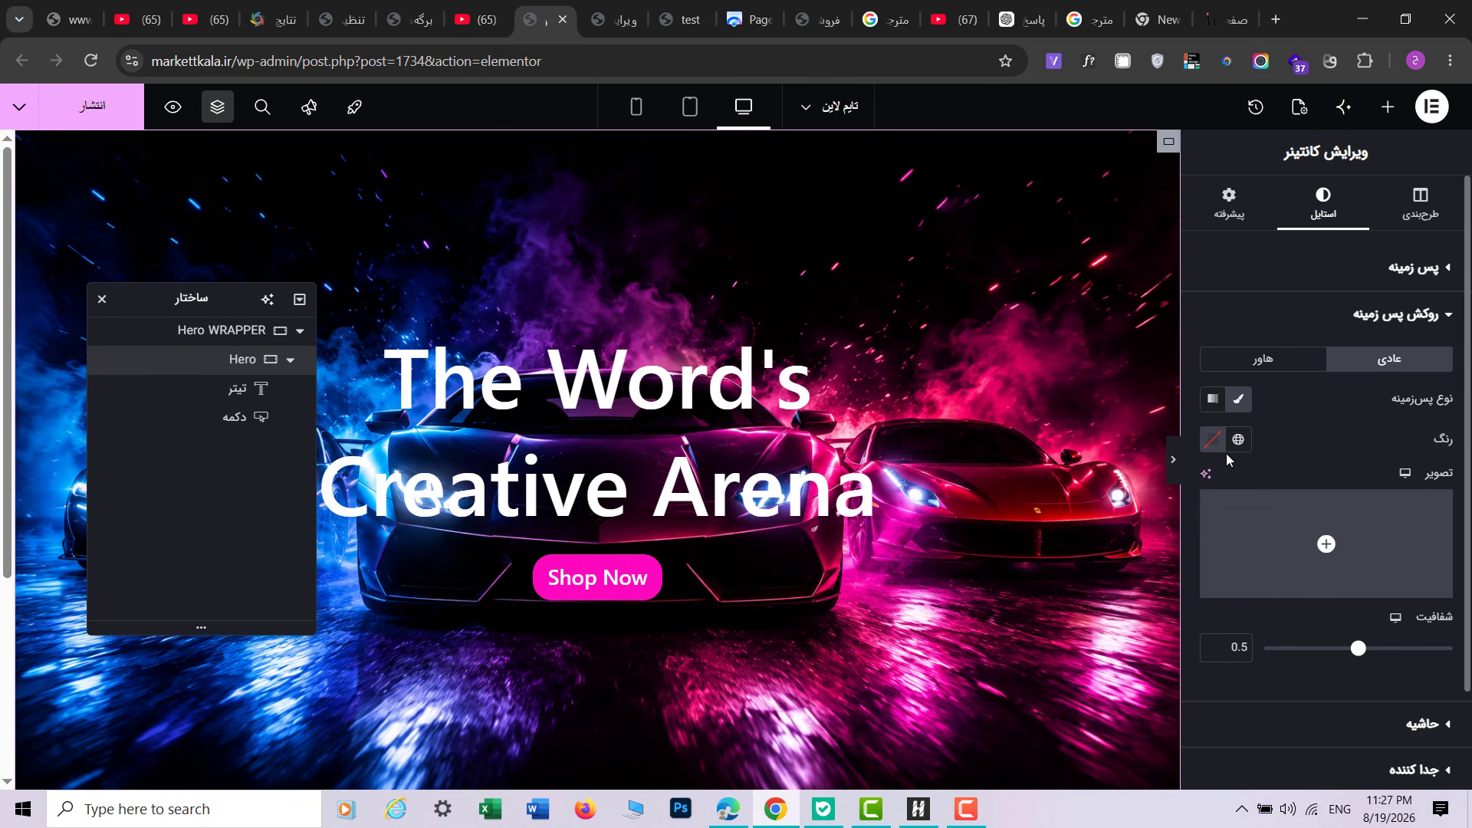
drag(1134, 638, 1092, 694)
Step: Reduce the overlay's opacity to 0.2 and preview the hero section at full width
click(1359, 650)
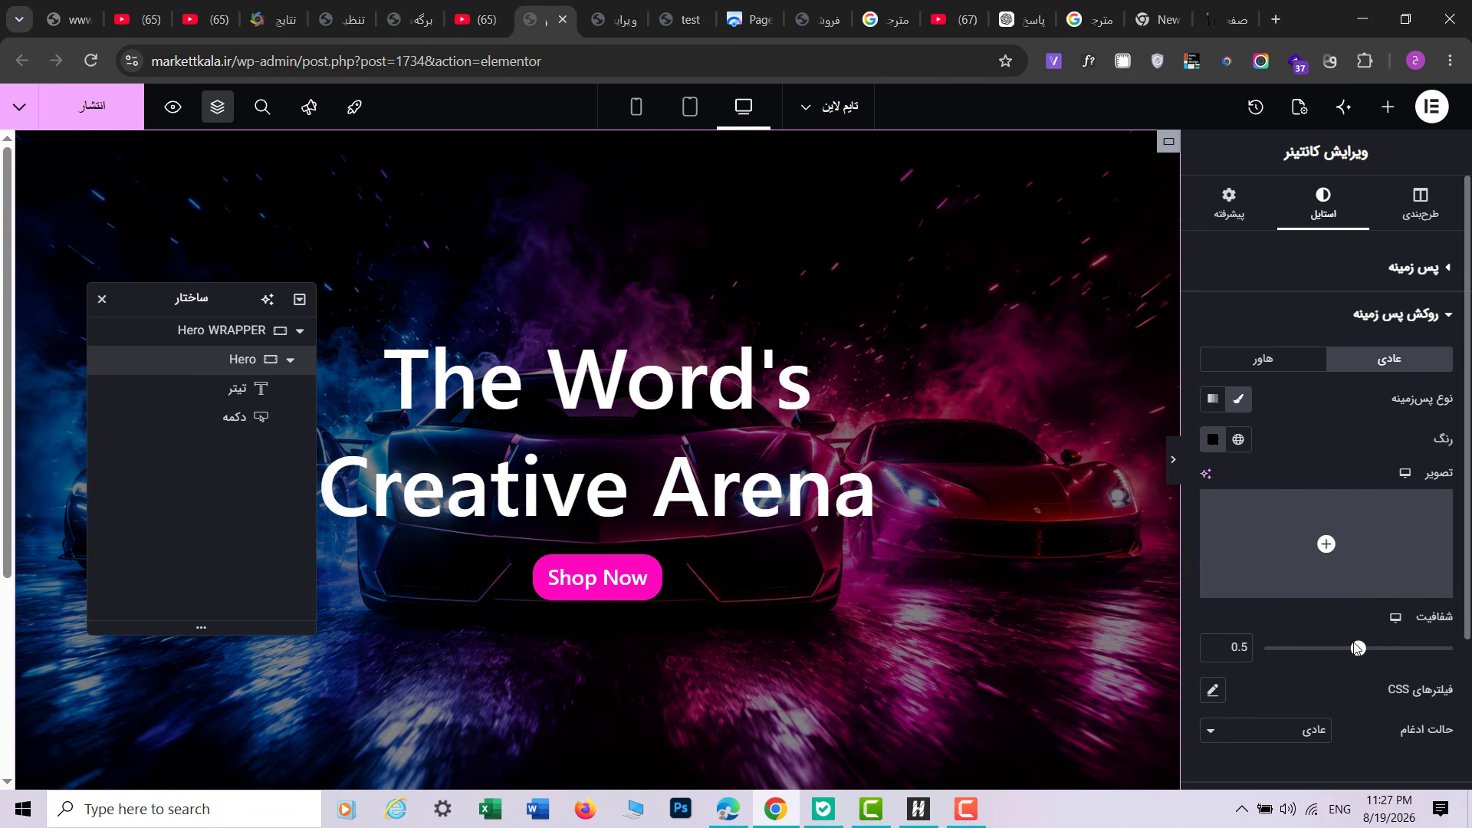
drag(1320, 655, 1282, 651)
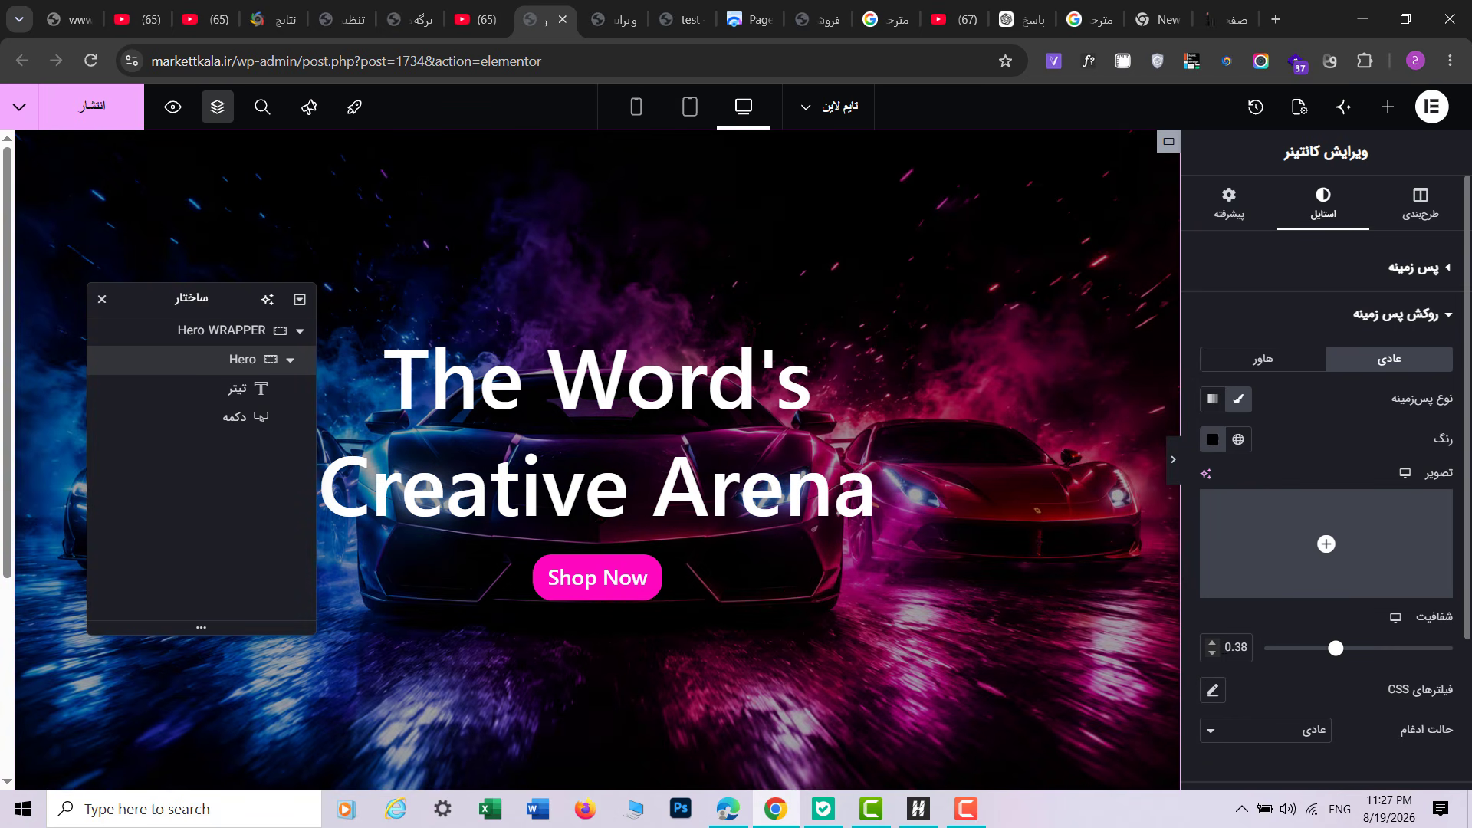
click(1213, 654)
click(1212, 657)
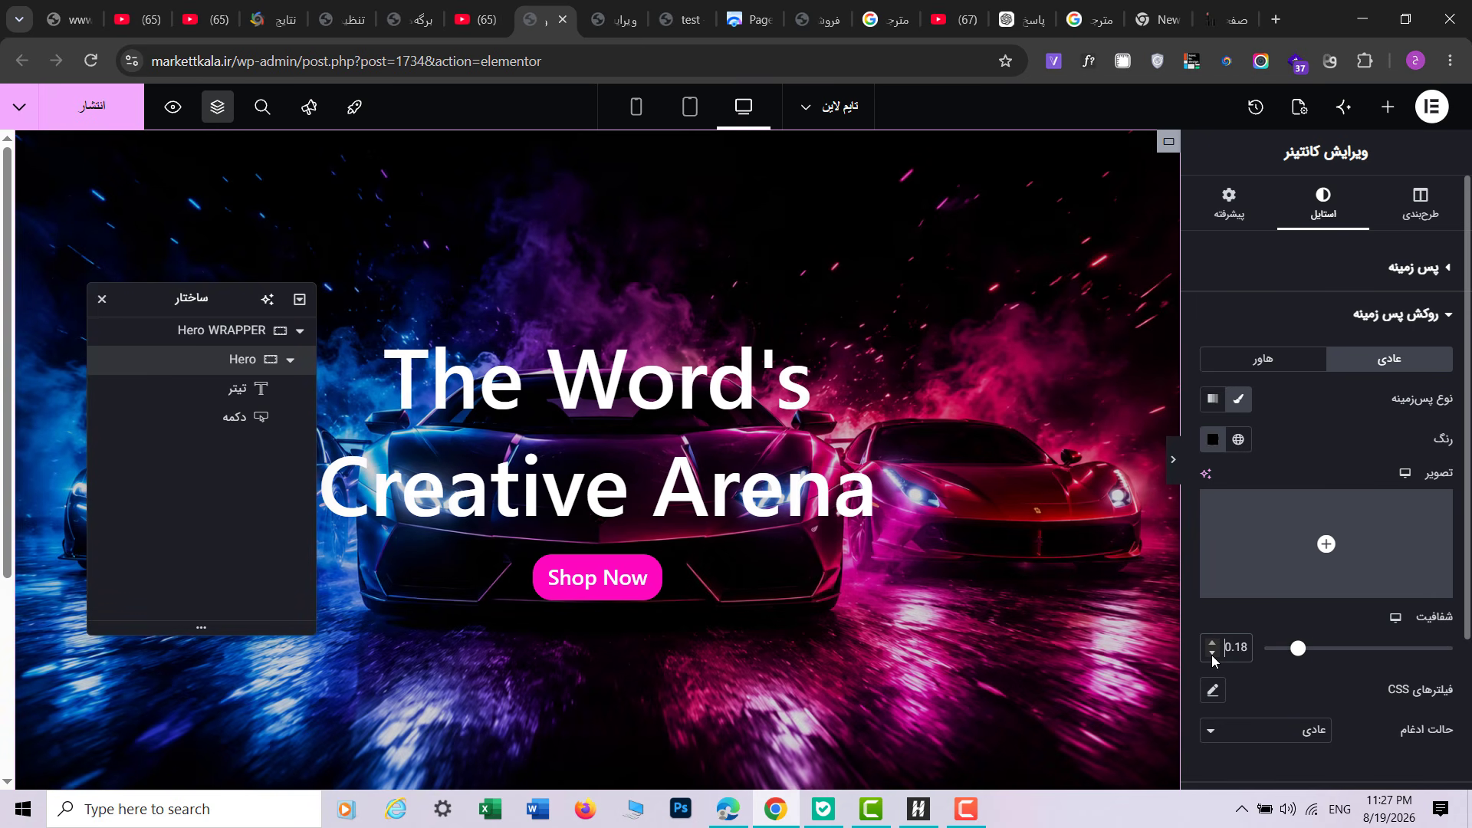
click(1212, 645)
scroll(925, 617, down, 3)
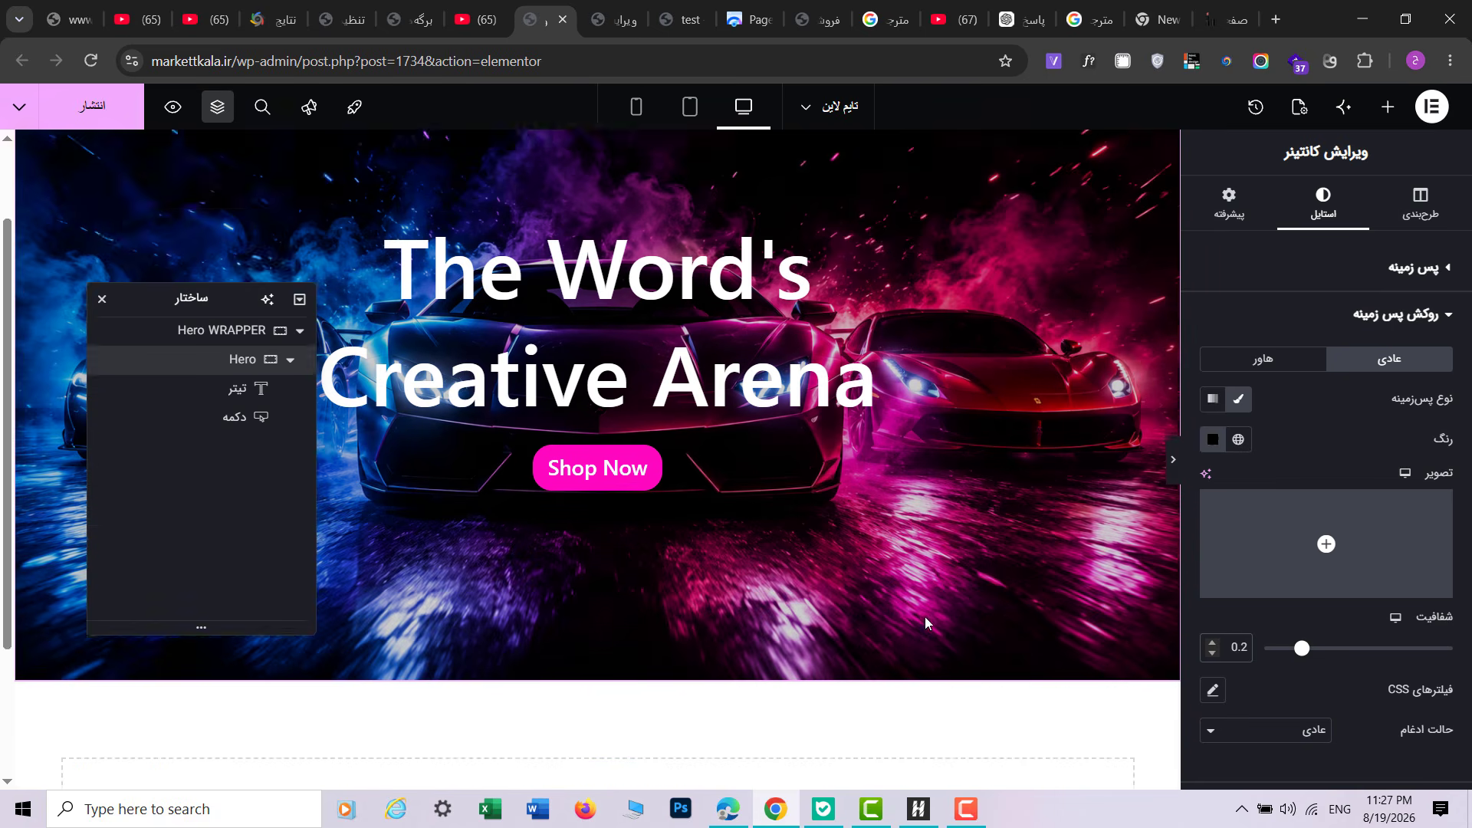
scroll(1020, 552, up, 3)
click(1173, 459)
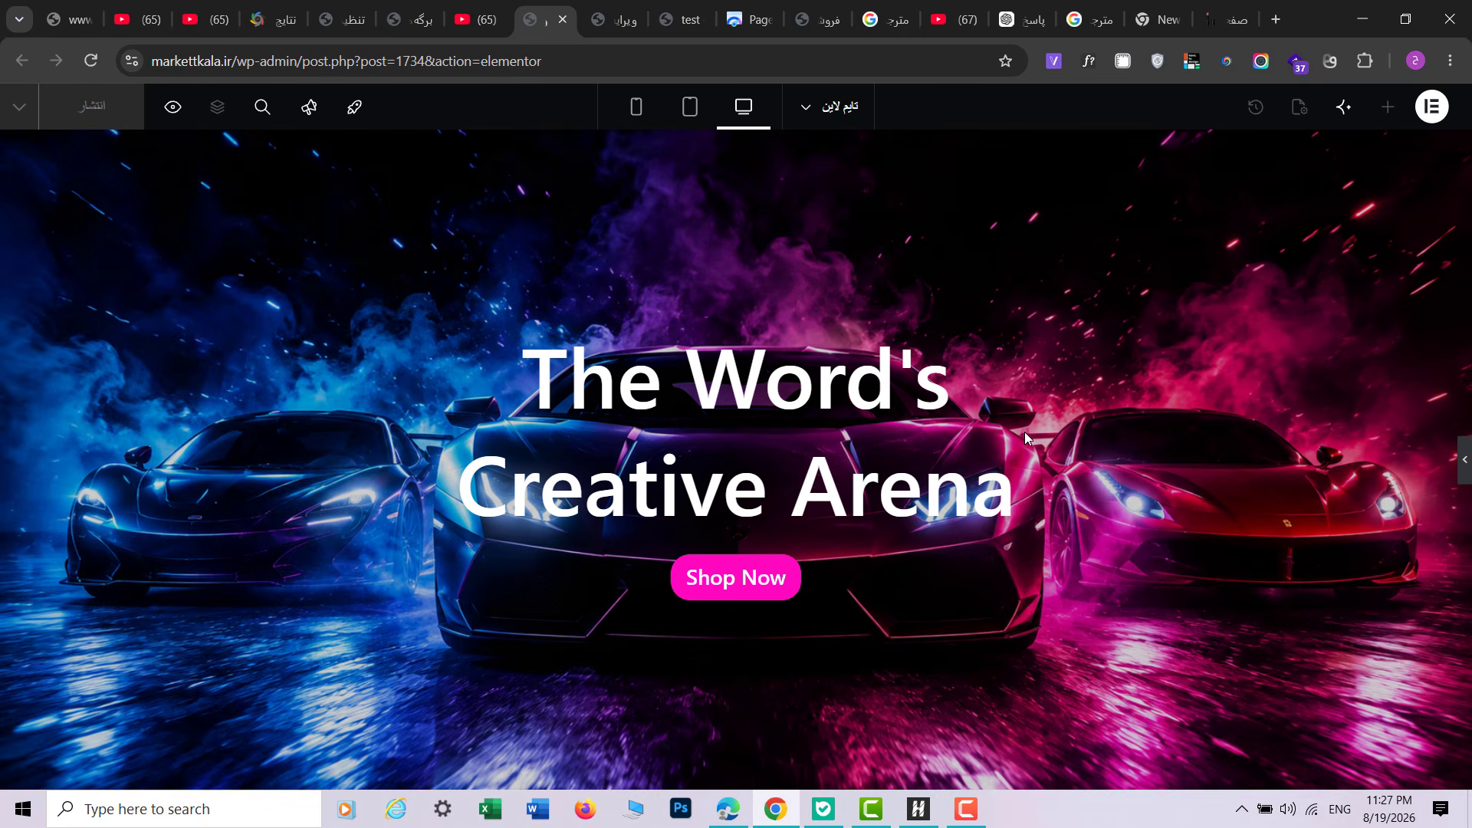
click(1466, 458)
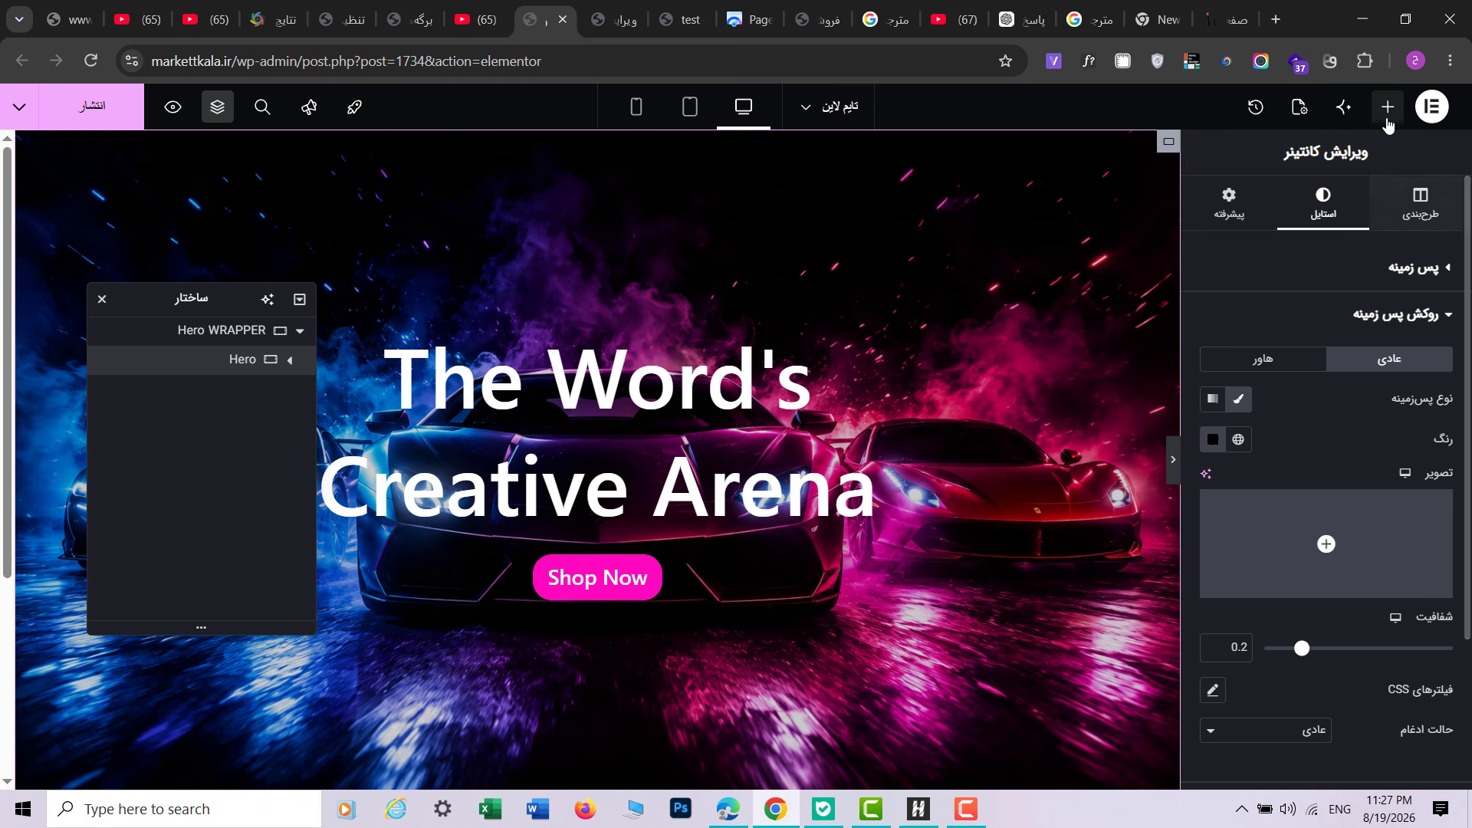
Step: Add a Spacer widget inside Hero WRAPPER, directly below the Hero container
scroll(1382, 502, down, 4)
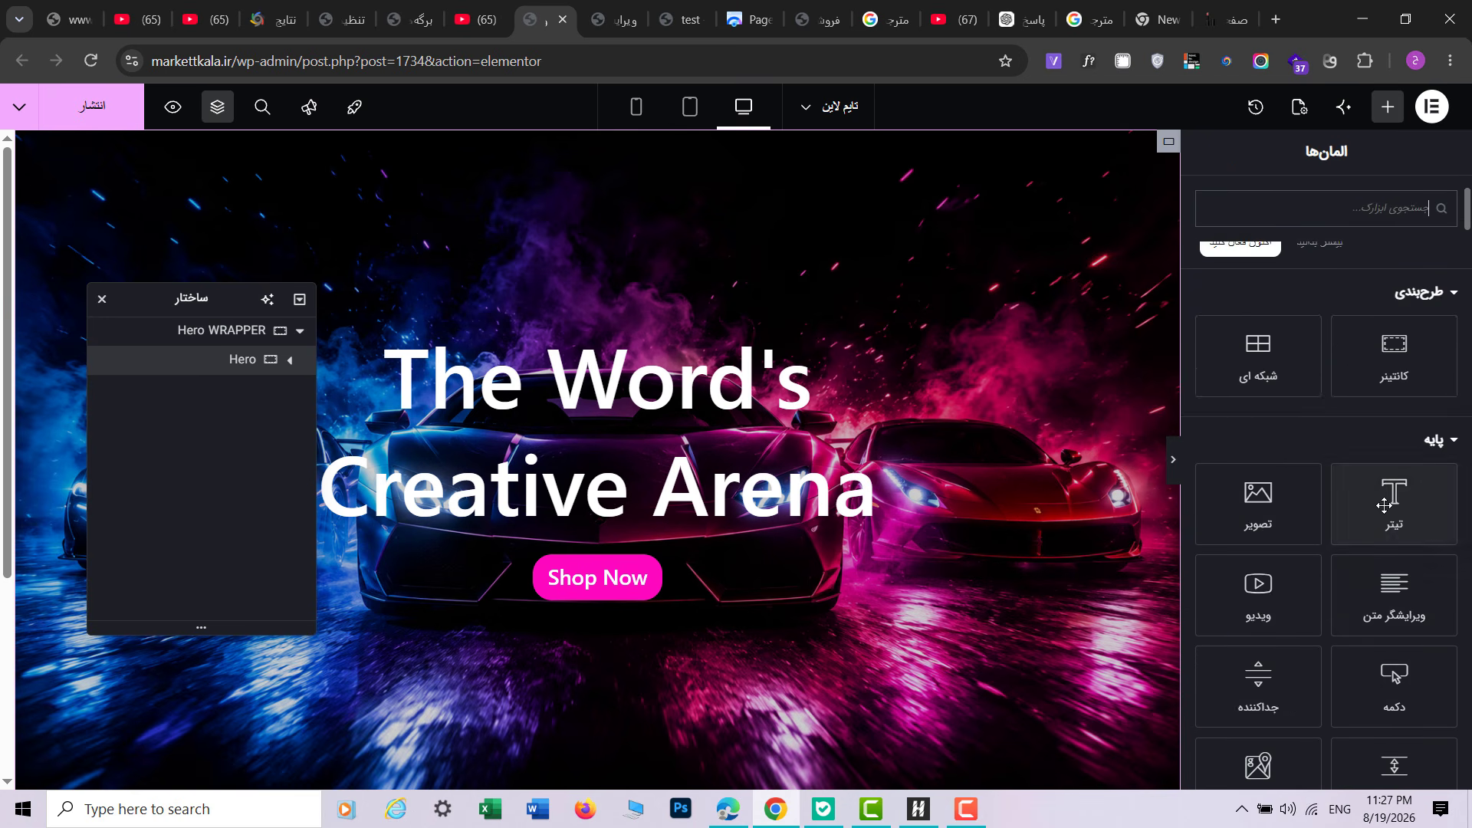
click(1419, 692)
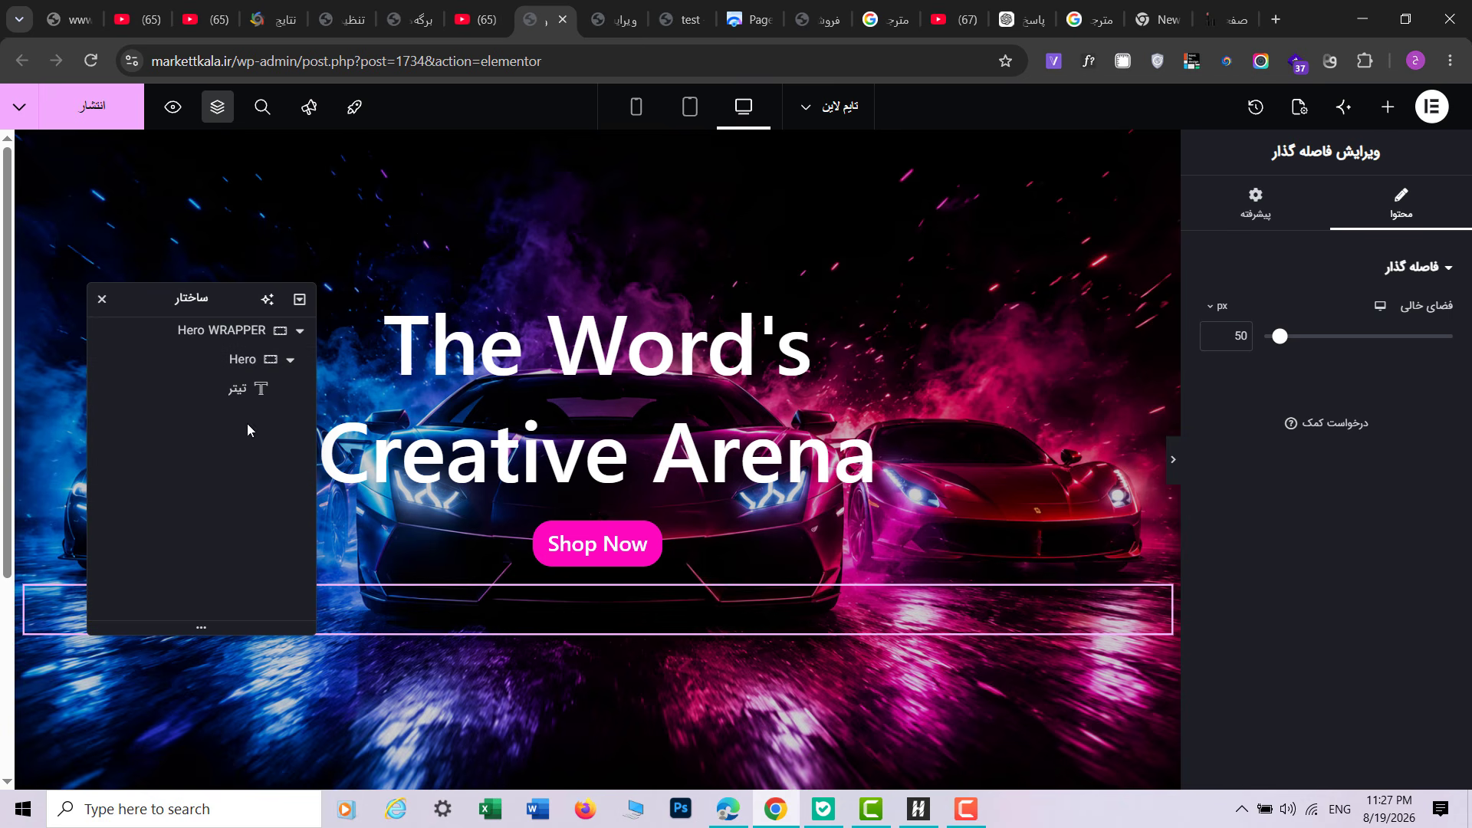
drag(244, 450, 294, 391)
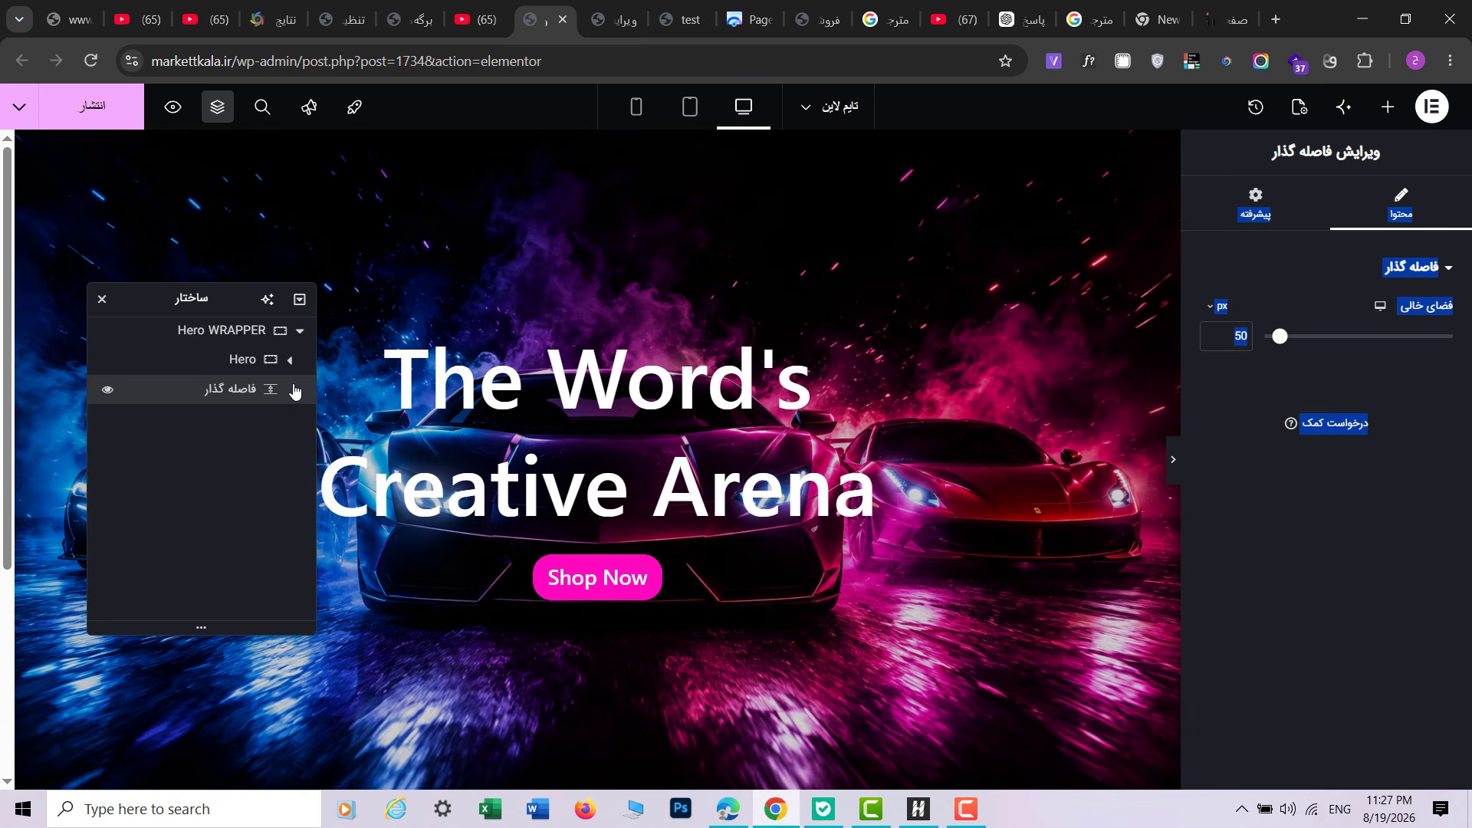
Step: Switch the spacer's height unit to rem and set the height to 100
click(1303, 290)
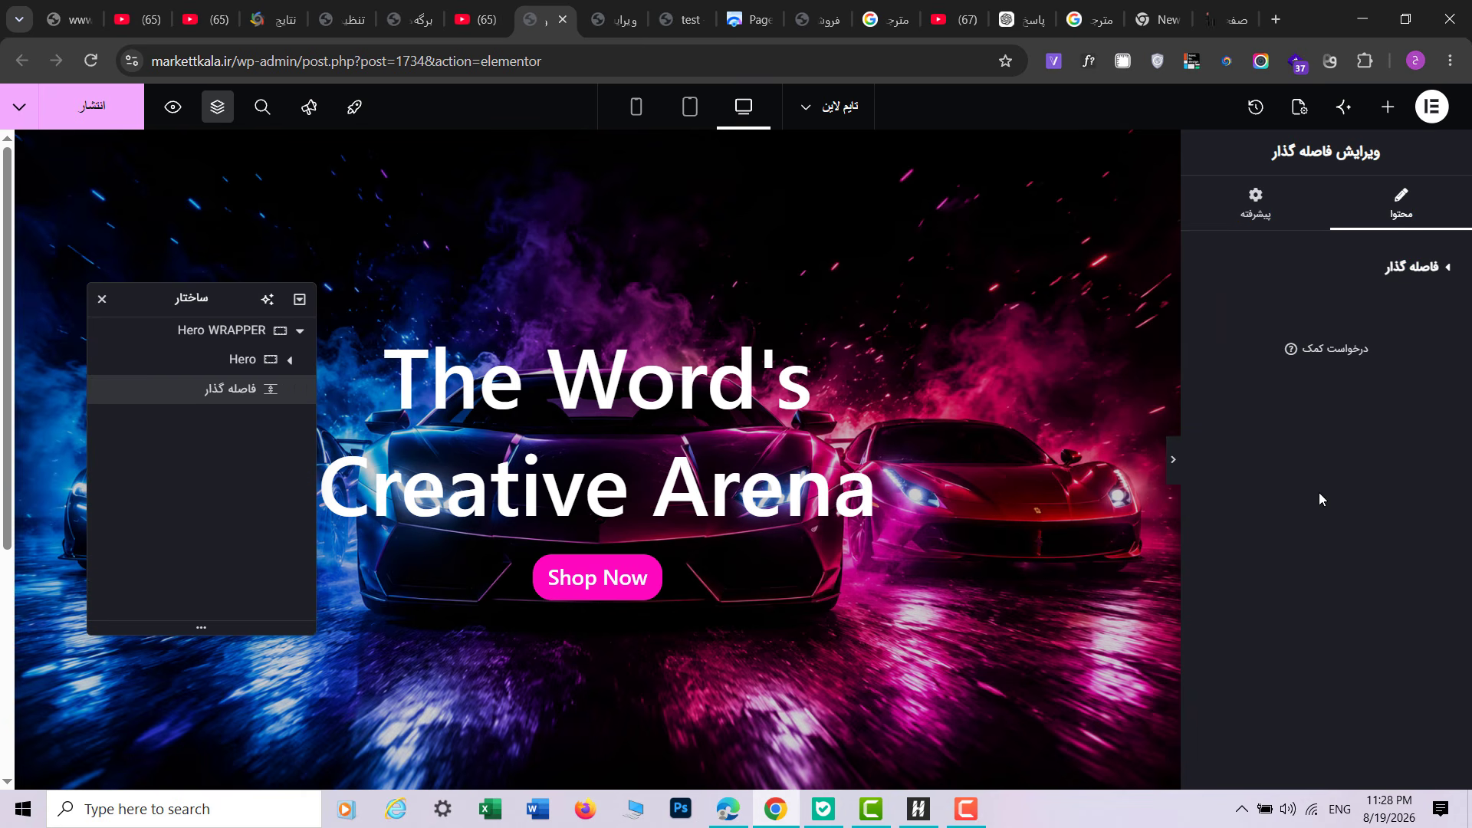
click(1412, 264)
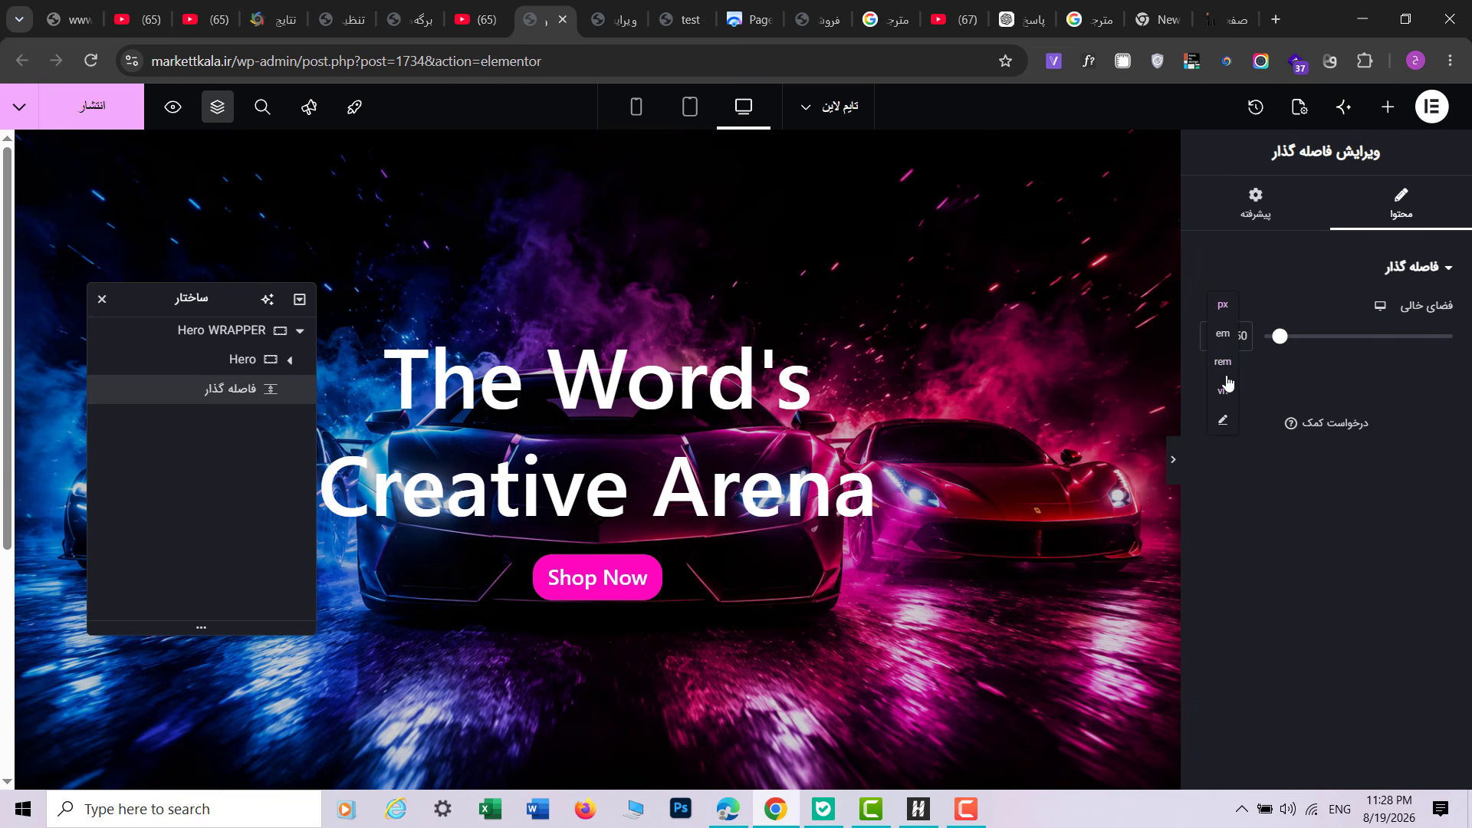
click(1223, 362)
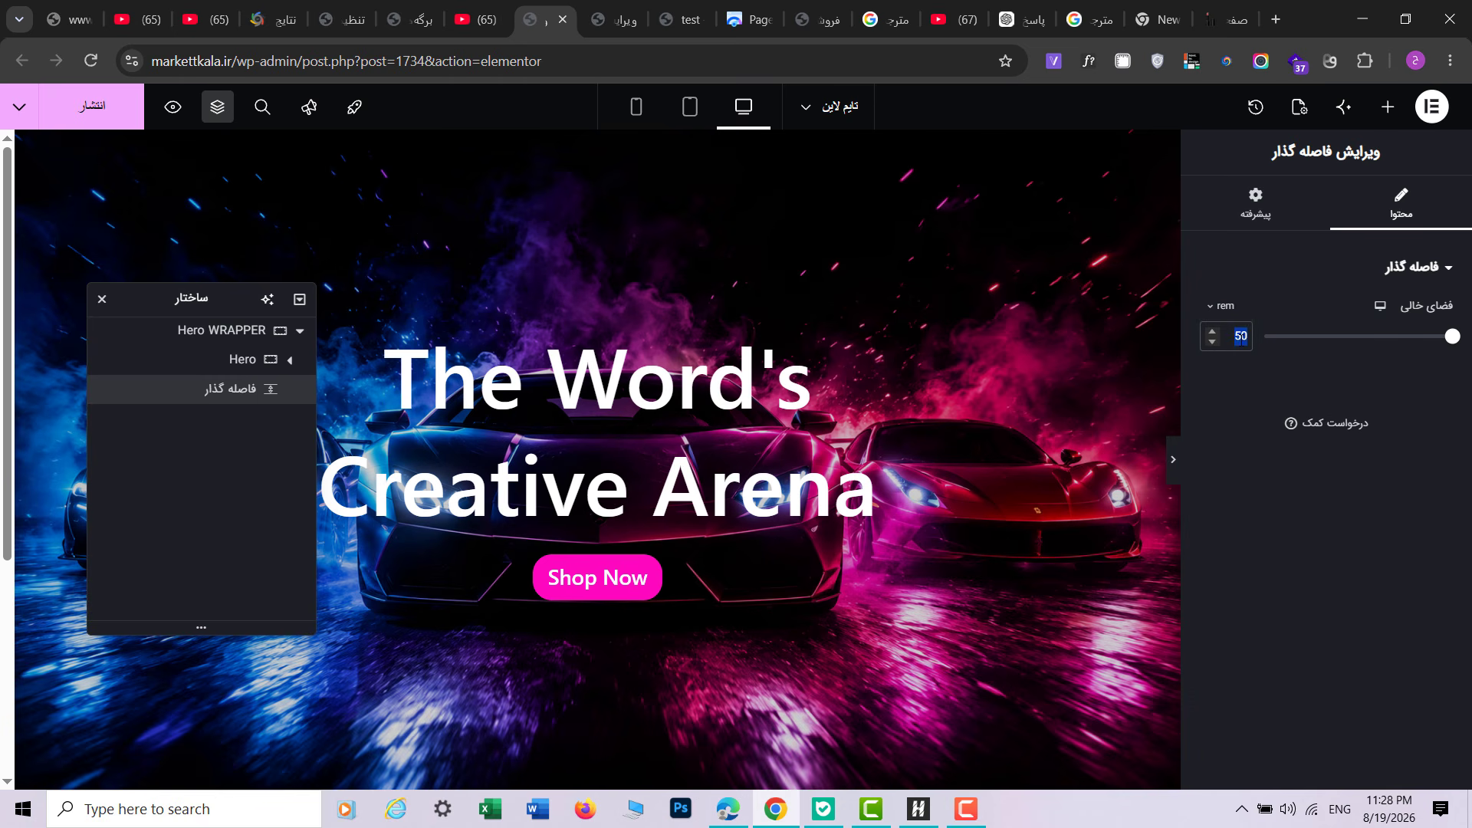
text(100)
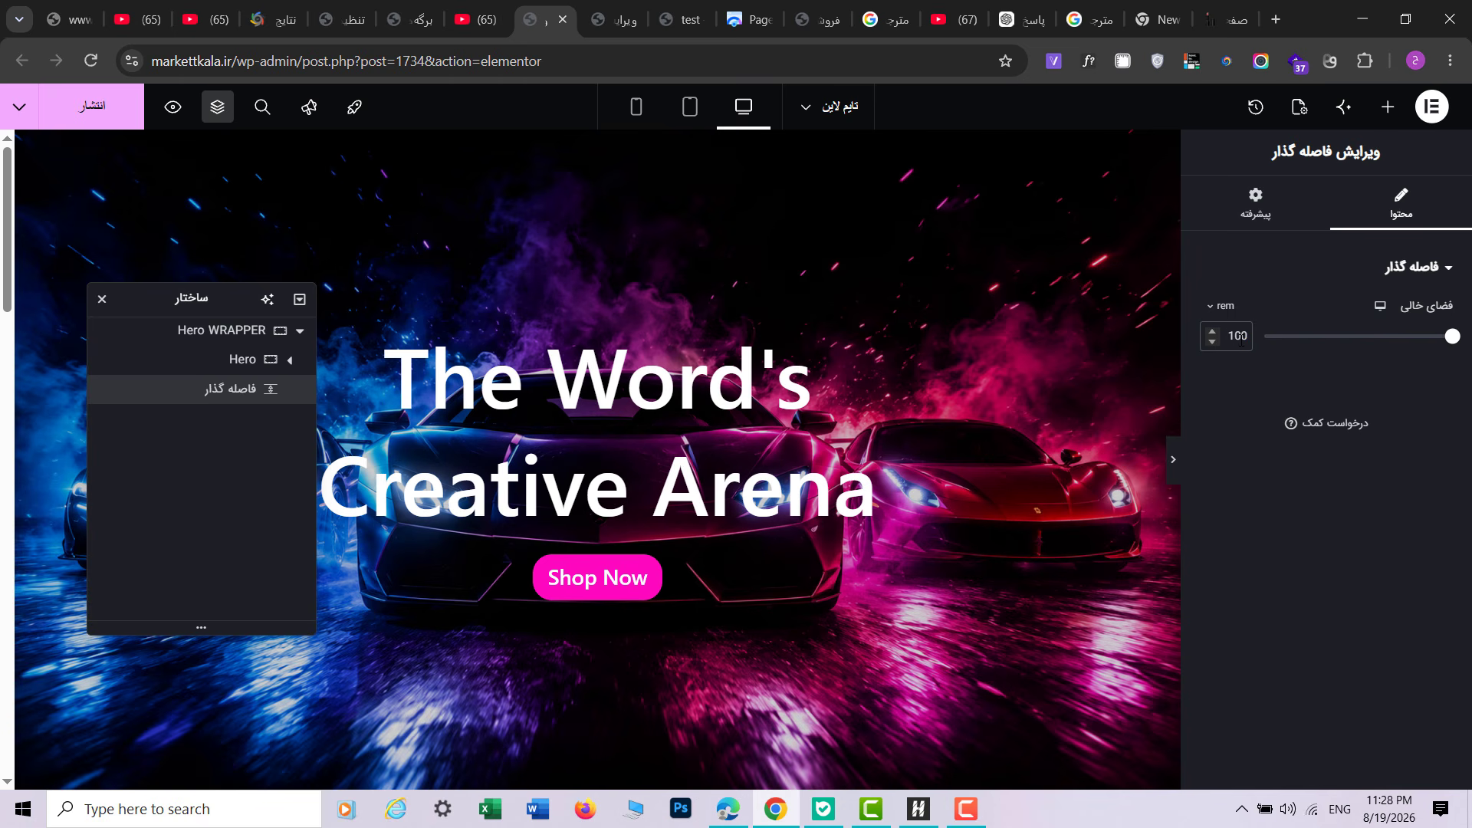
Step: Set the spacer's height to 100 vh and check the resulting page length
click(1234, 277)
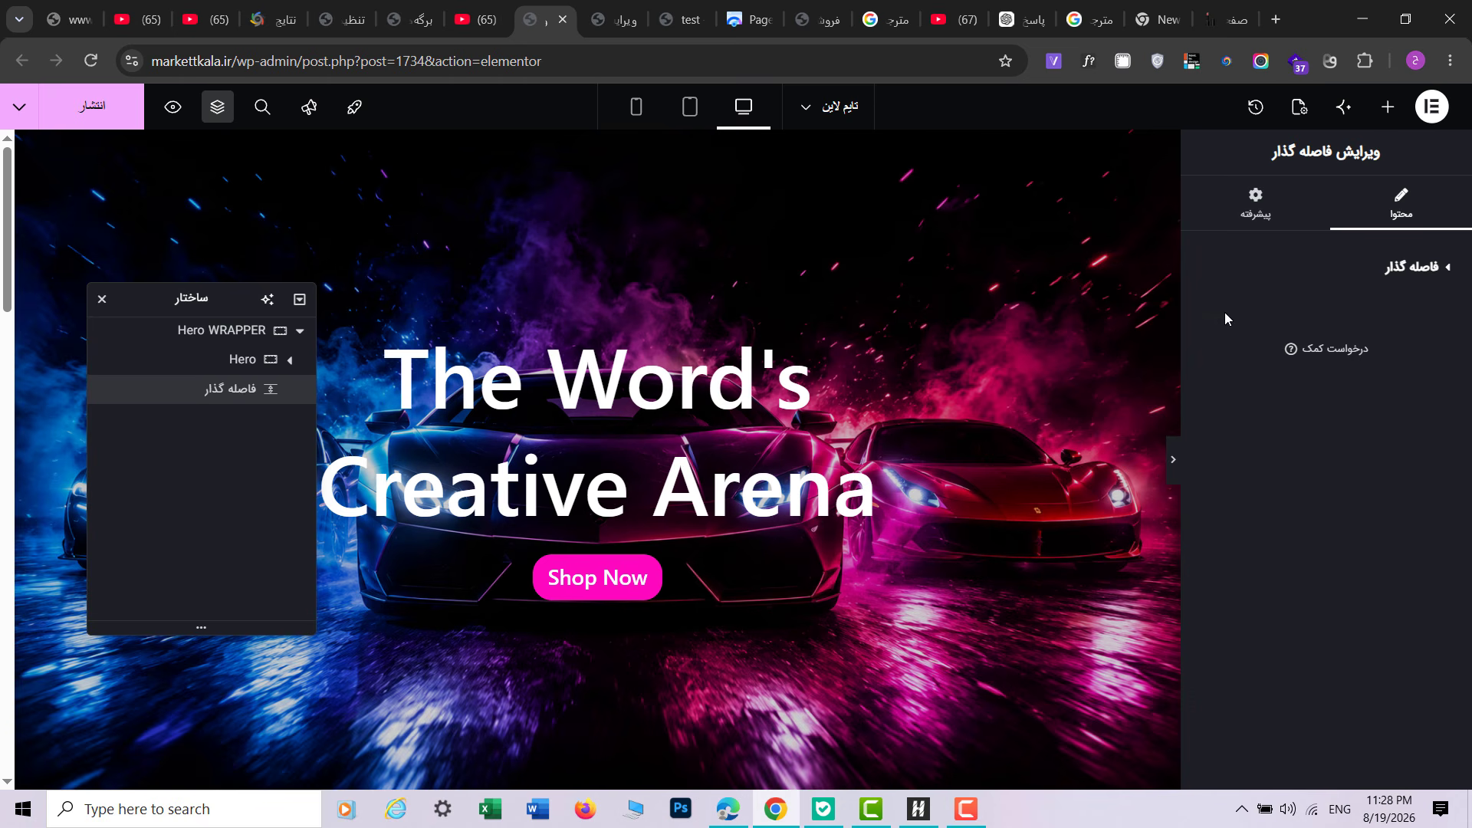
click(1301, 274)
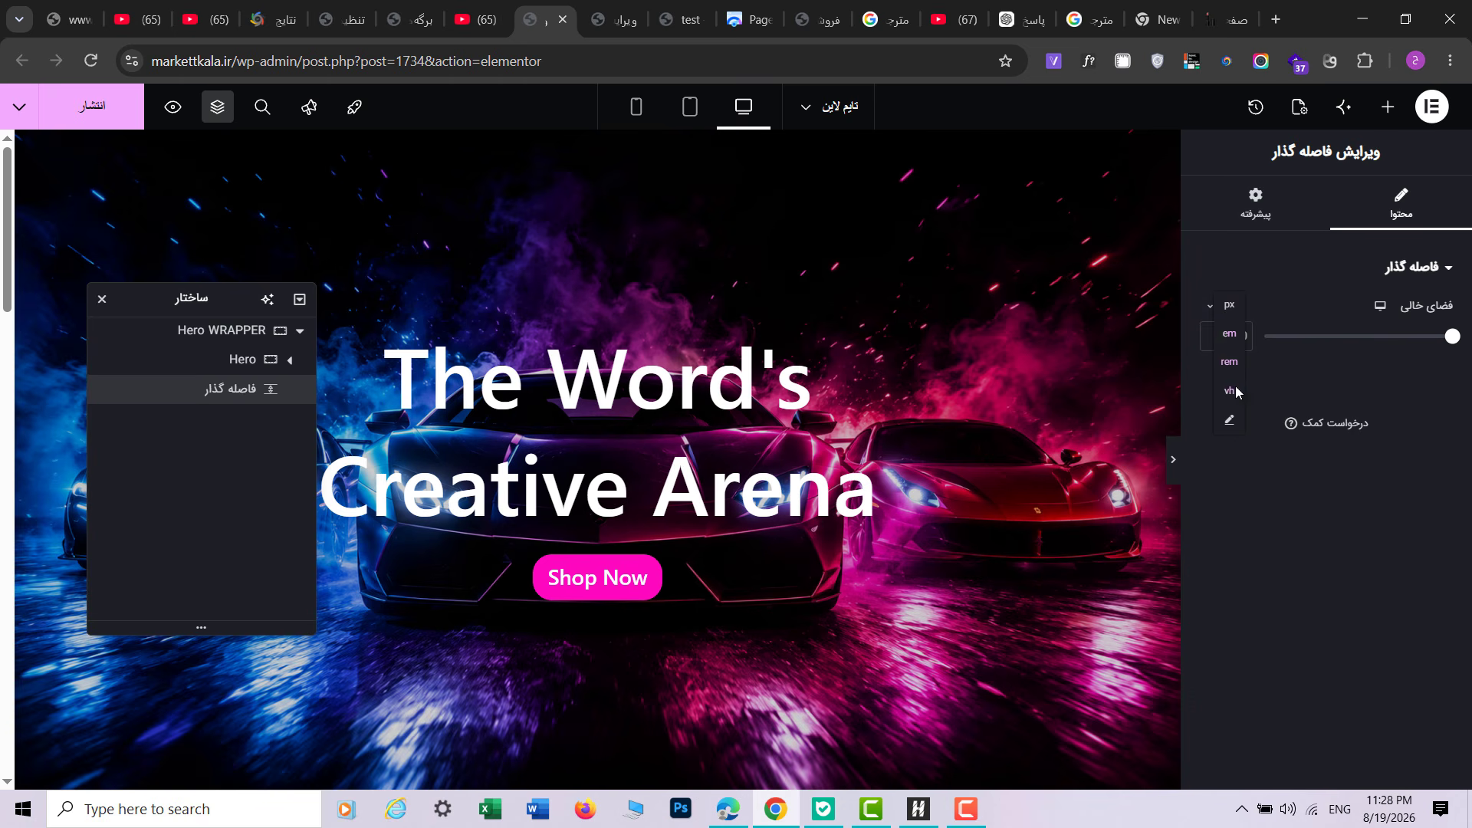
click(1231, 391)
text(100)
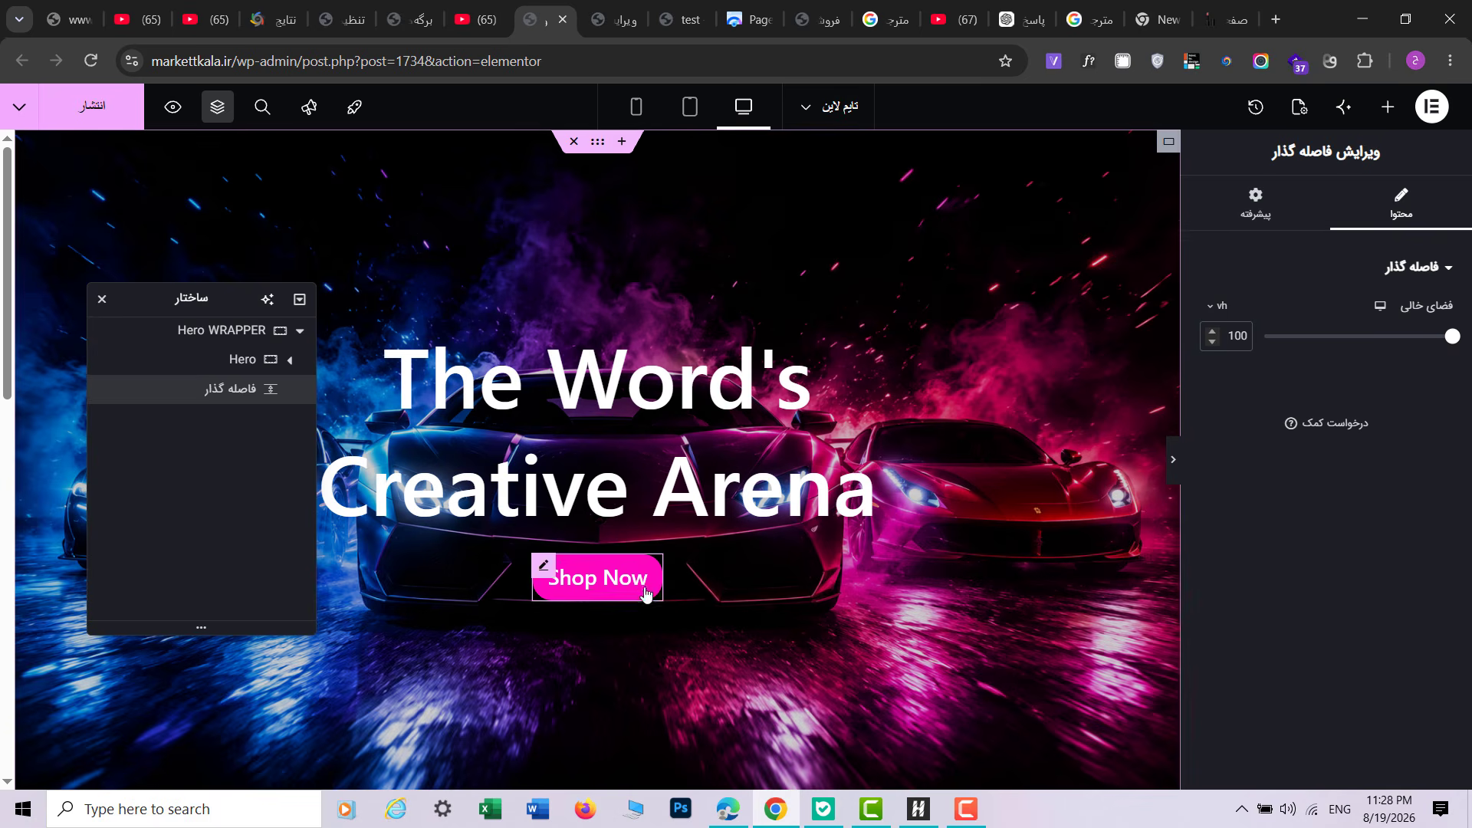
scroll(637, 637, down, 2)
scroll(466, 475, up, 2)
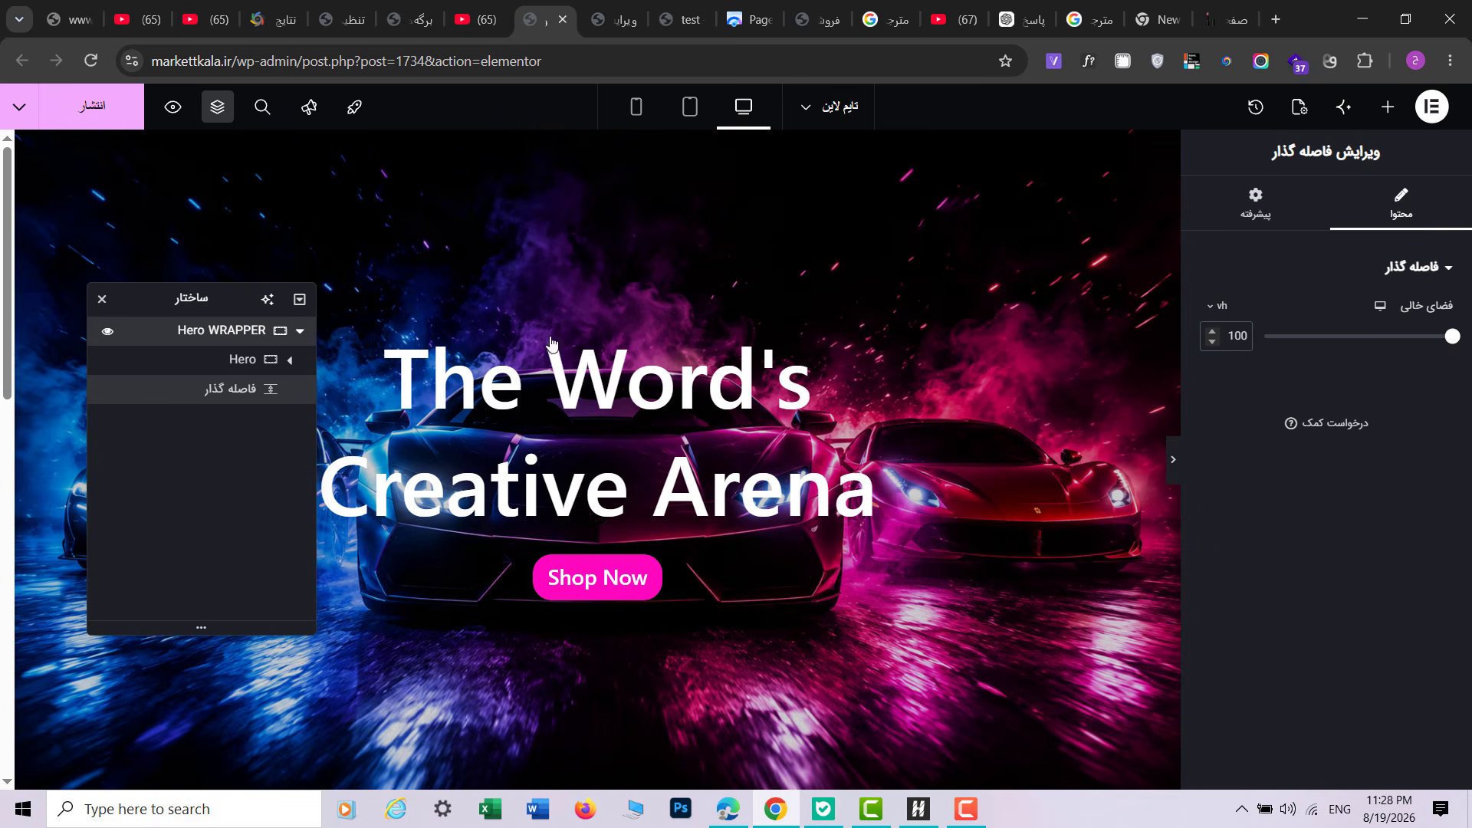
Step: Try a custom-unit top margin of -100vh on Hero WRAPPER and check the page at full width
click(550, 344)
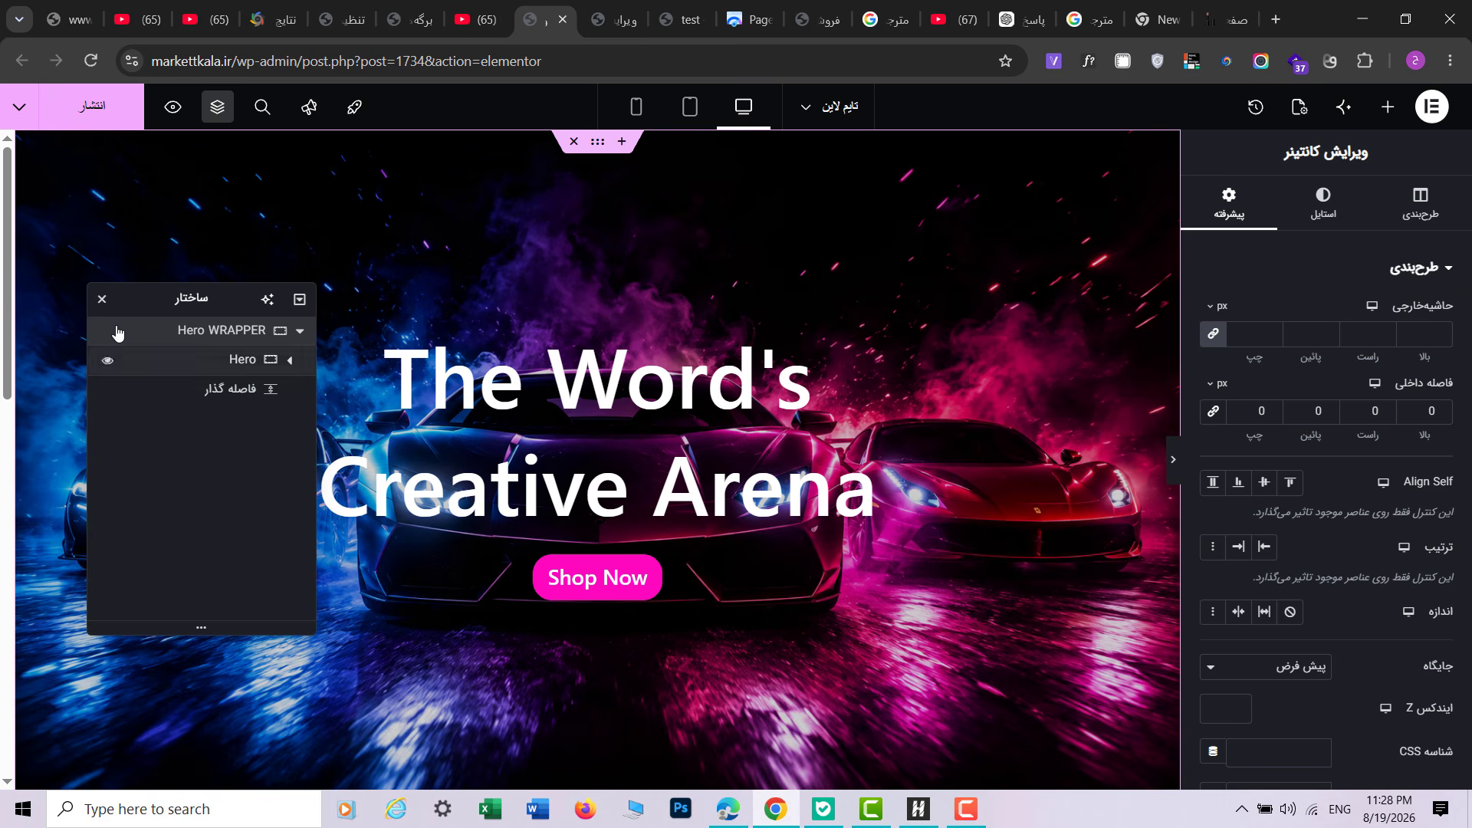
mouse_move(1, 258)
mouse_down()
mouse_move(2, 426)
mouse_move(1, 249)
mouse_up()
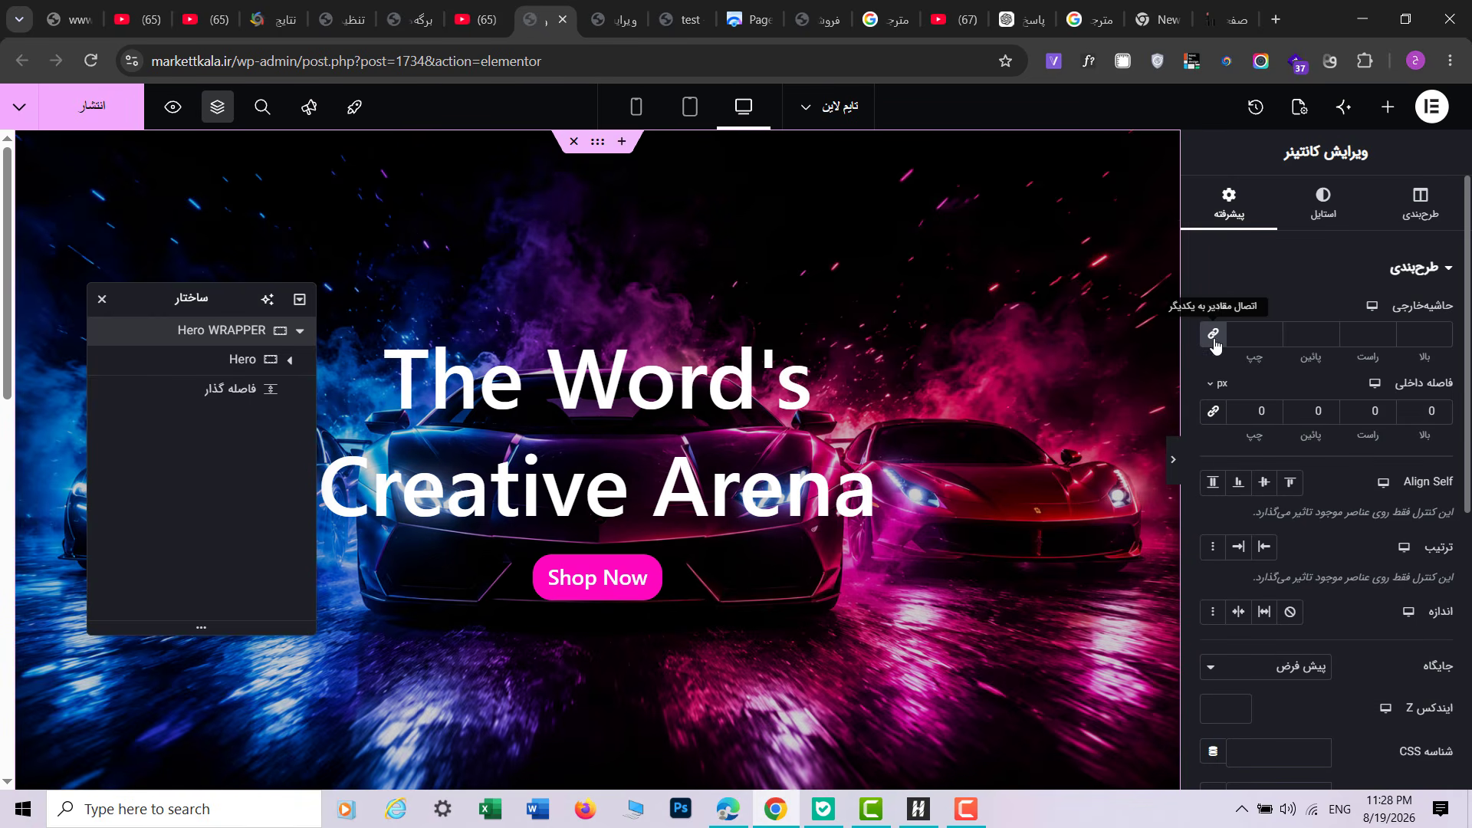
click(1220, 306)
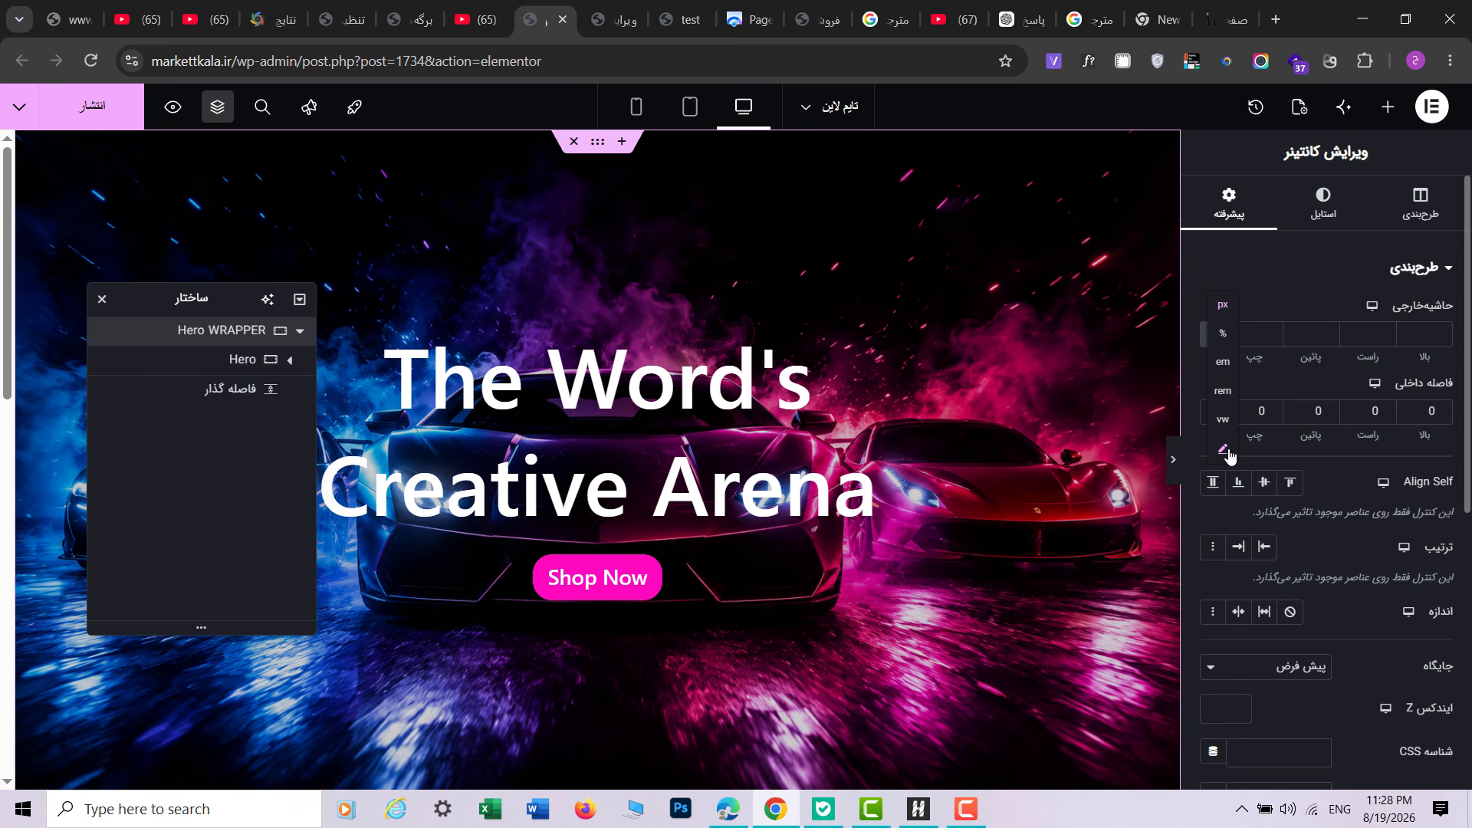
click(1224, 452)
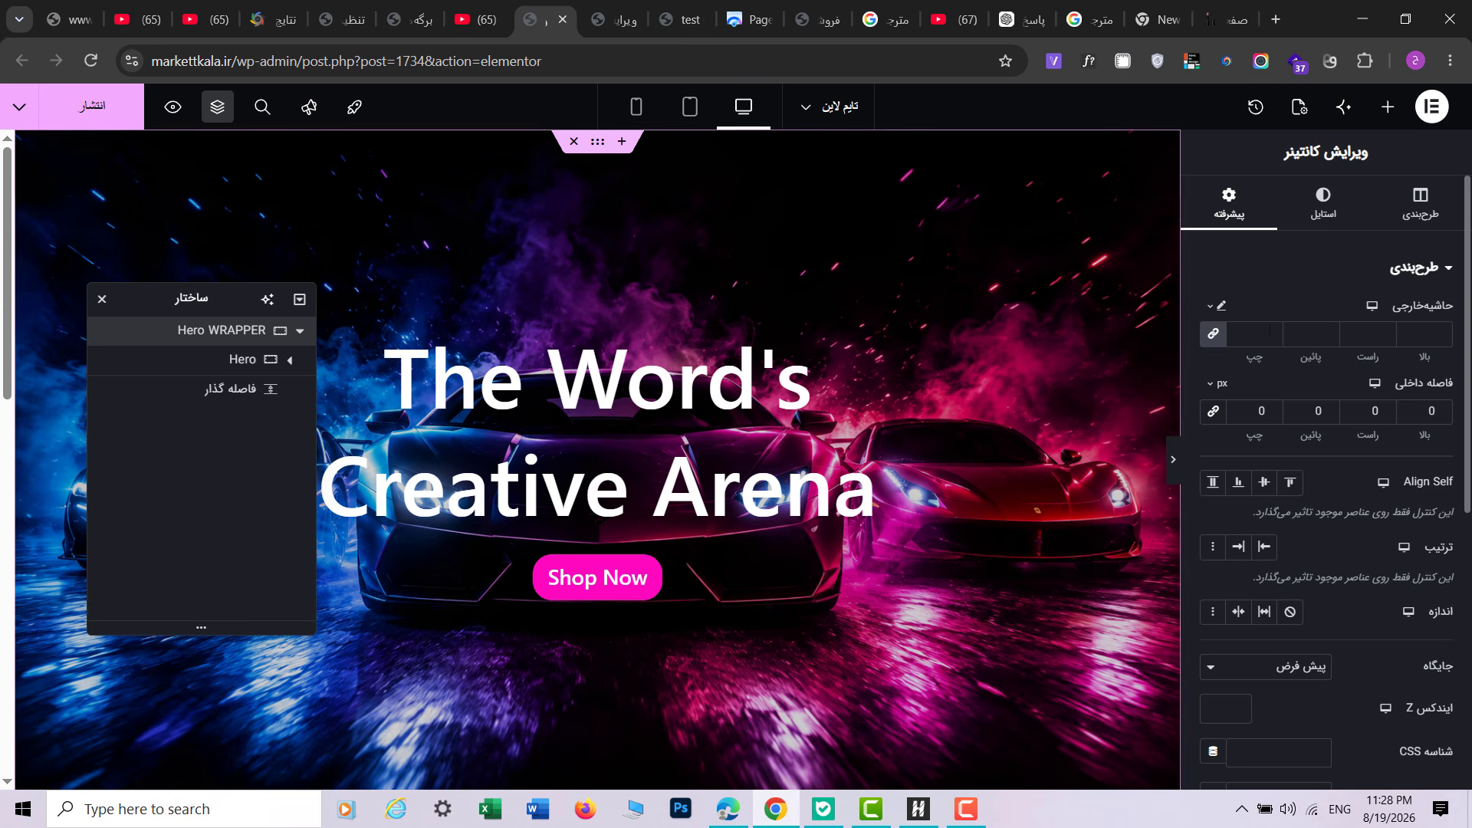
click(1432, 335)
text(-100vh)
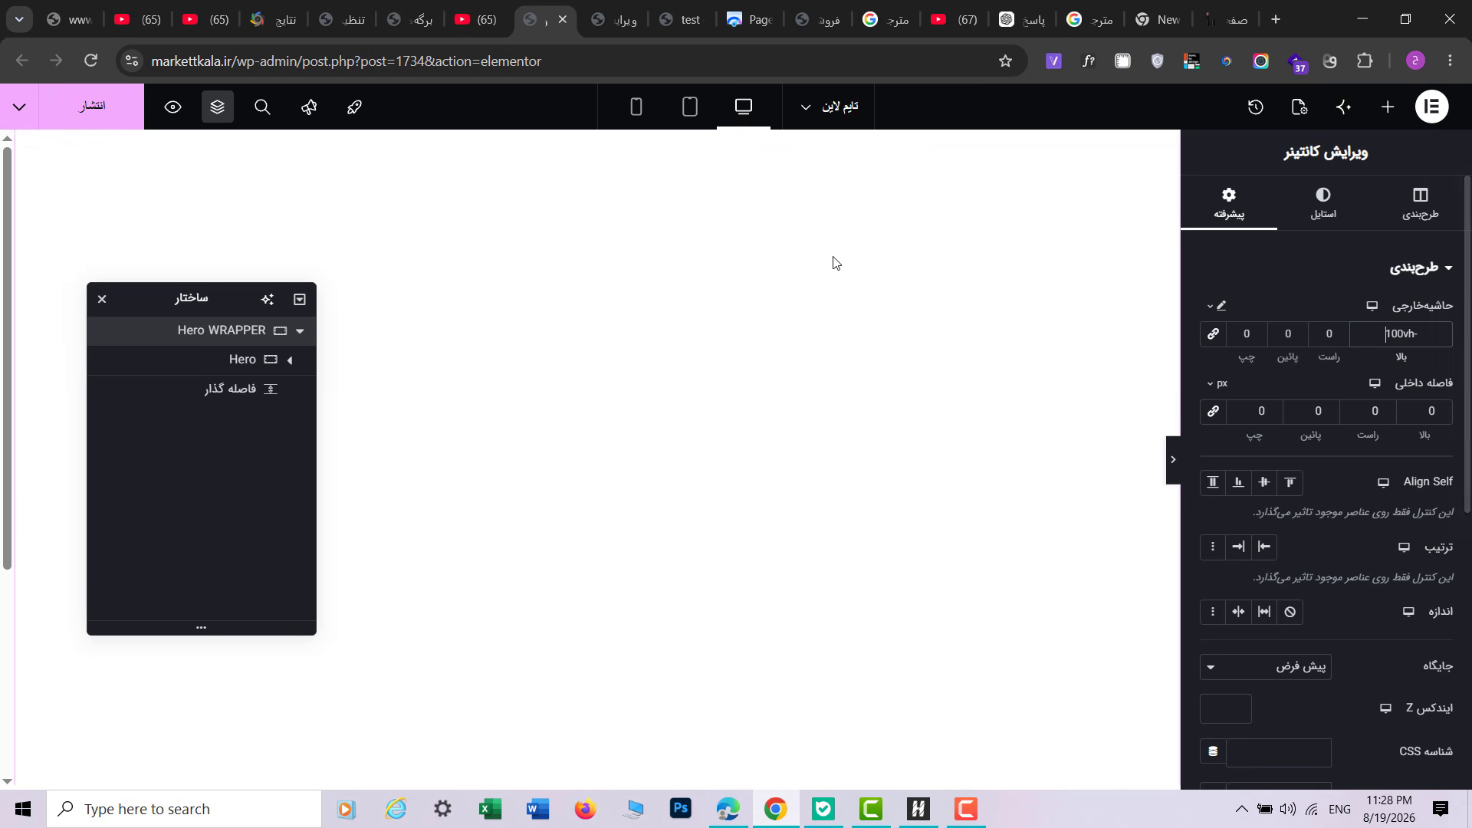
drag(4, 298, 2, 555)
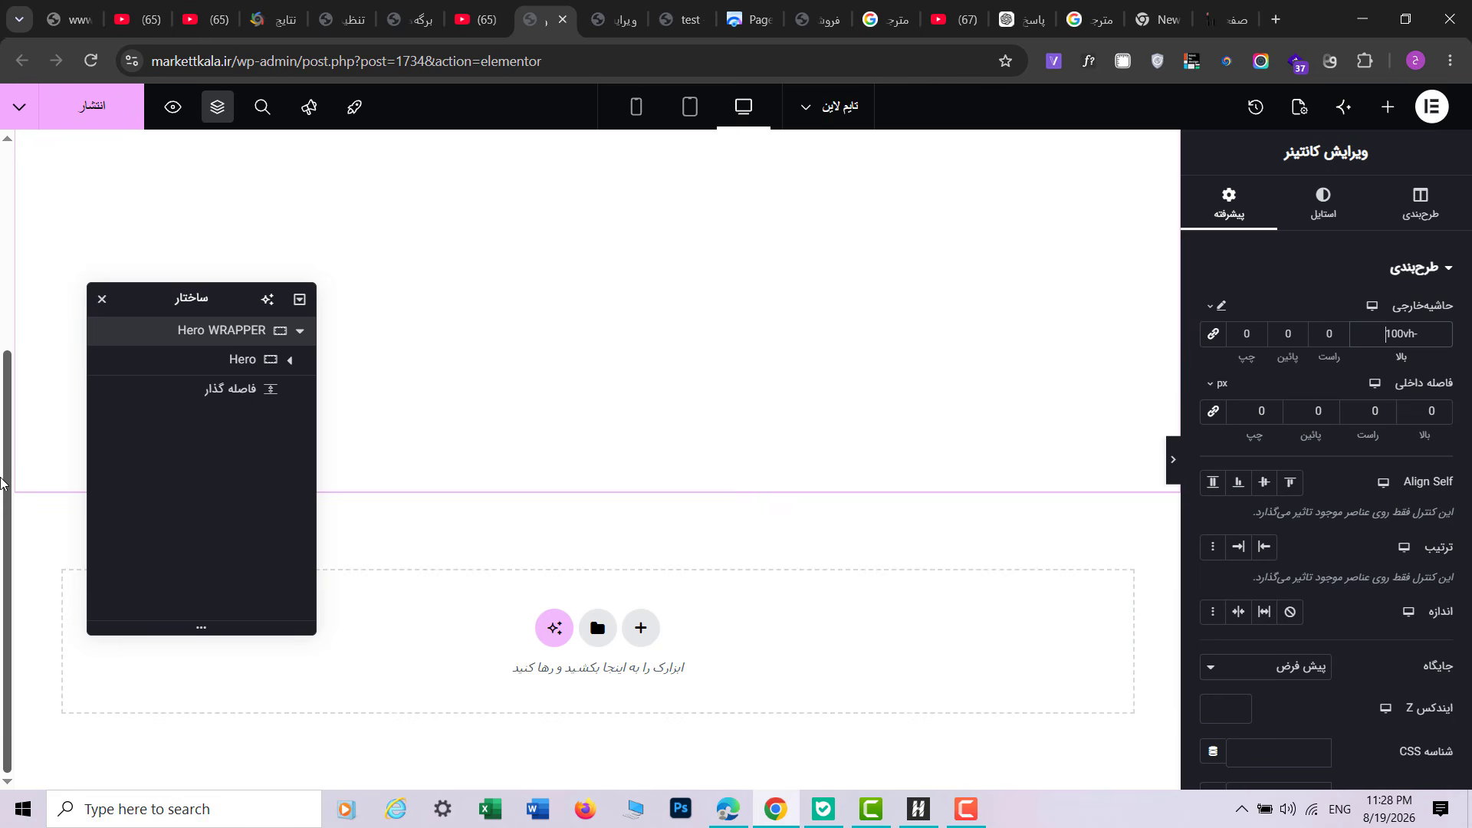
drag(3, 481, 3, 340)
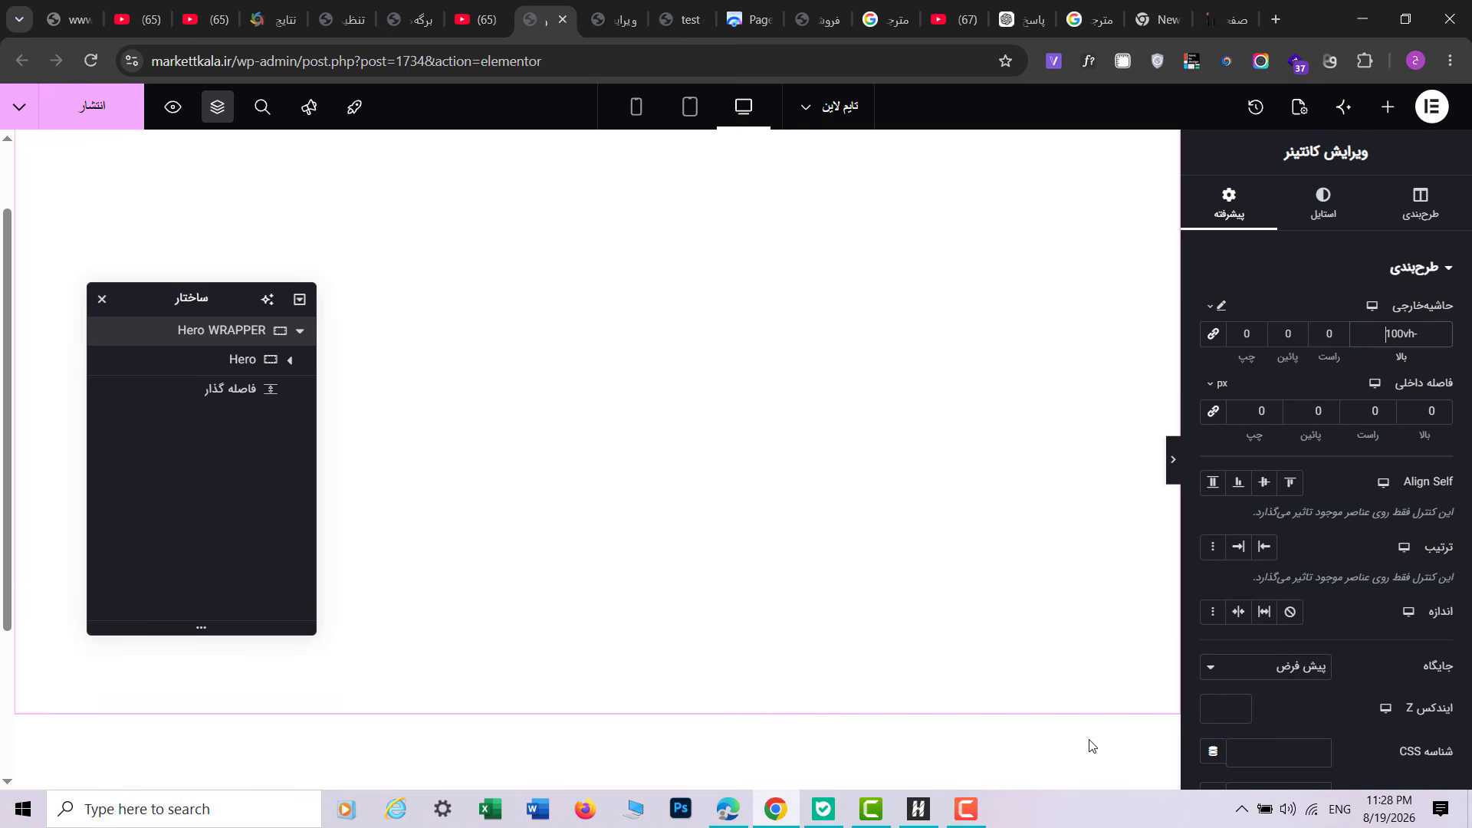
click(1173, 460)
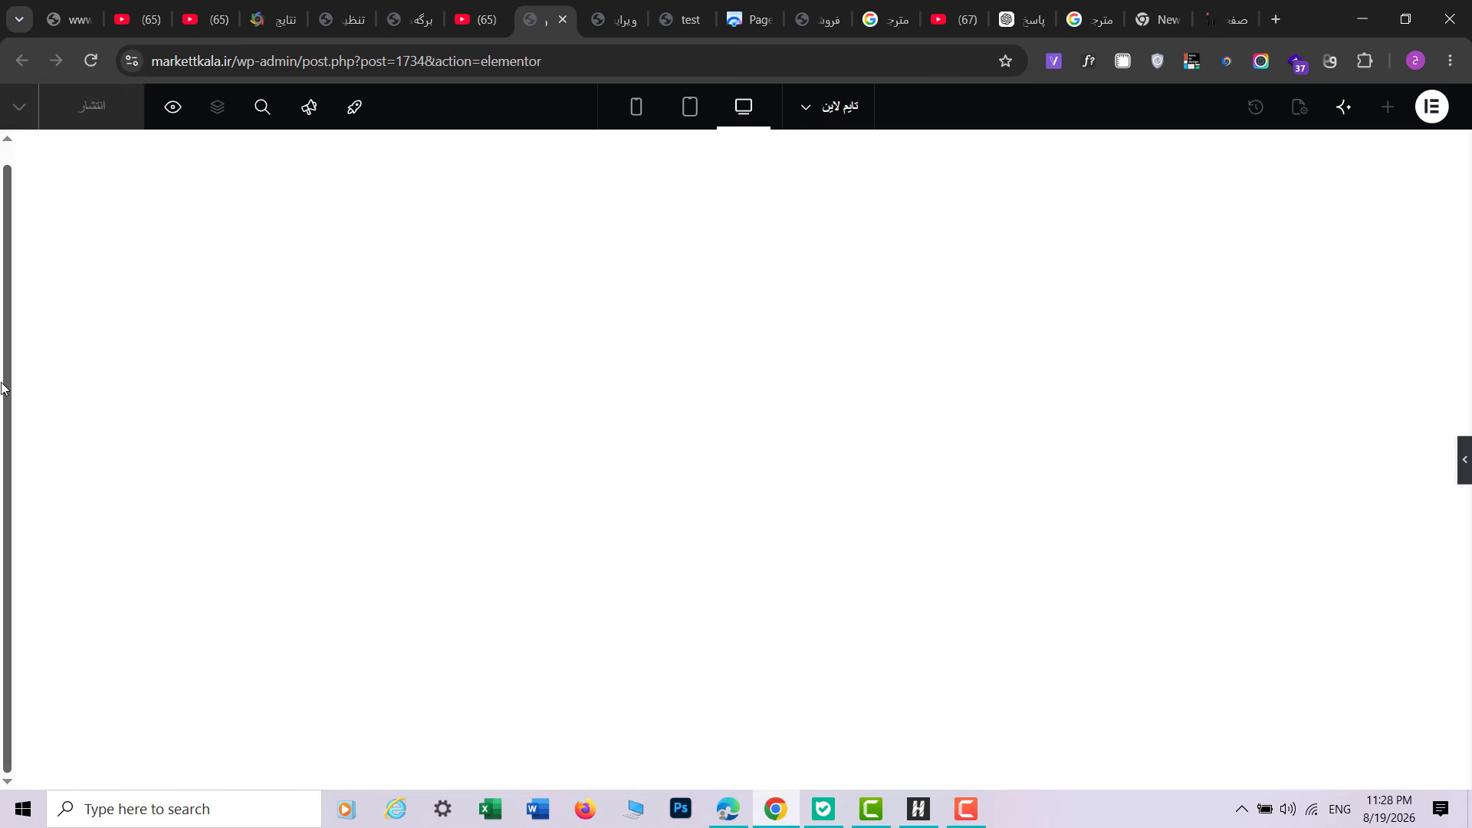
click(1465, 477)
Step: Clear Hero WRAPPER's top margin, try a bottom margin of -100vh instead, and check how the page scrolls
double_click(1443, 327)
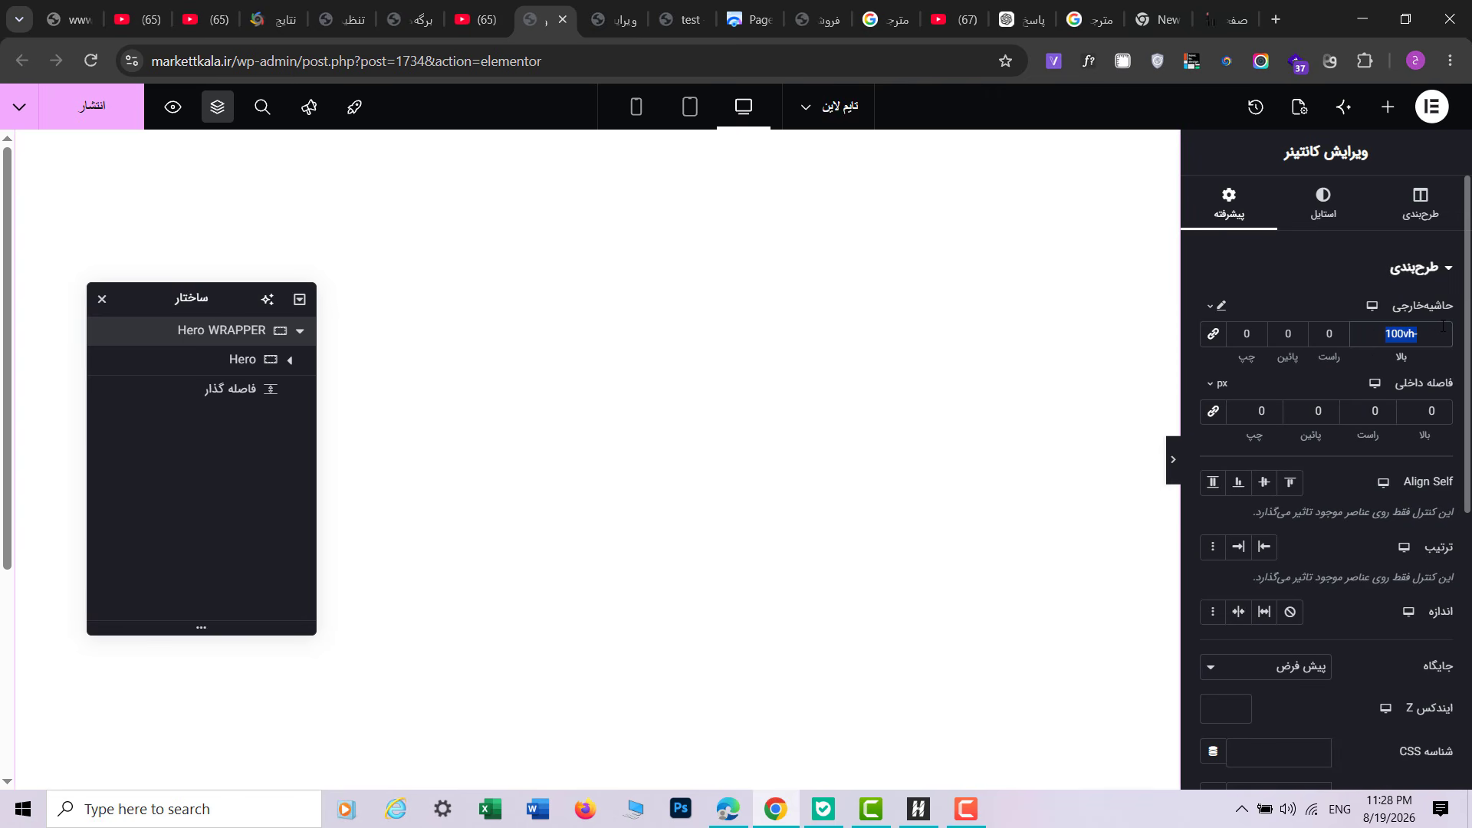
key(BackSpace)
double_click(1290, 334)
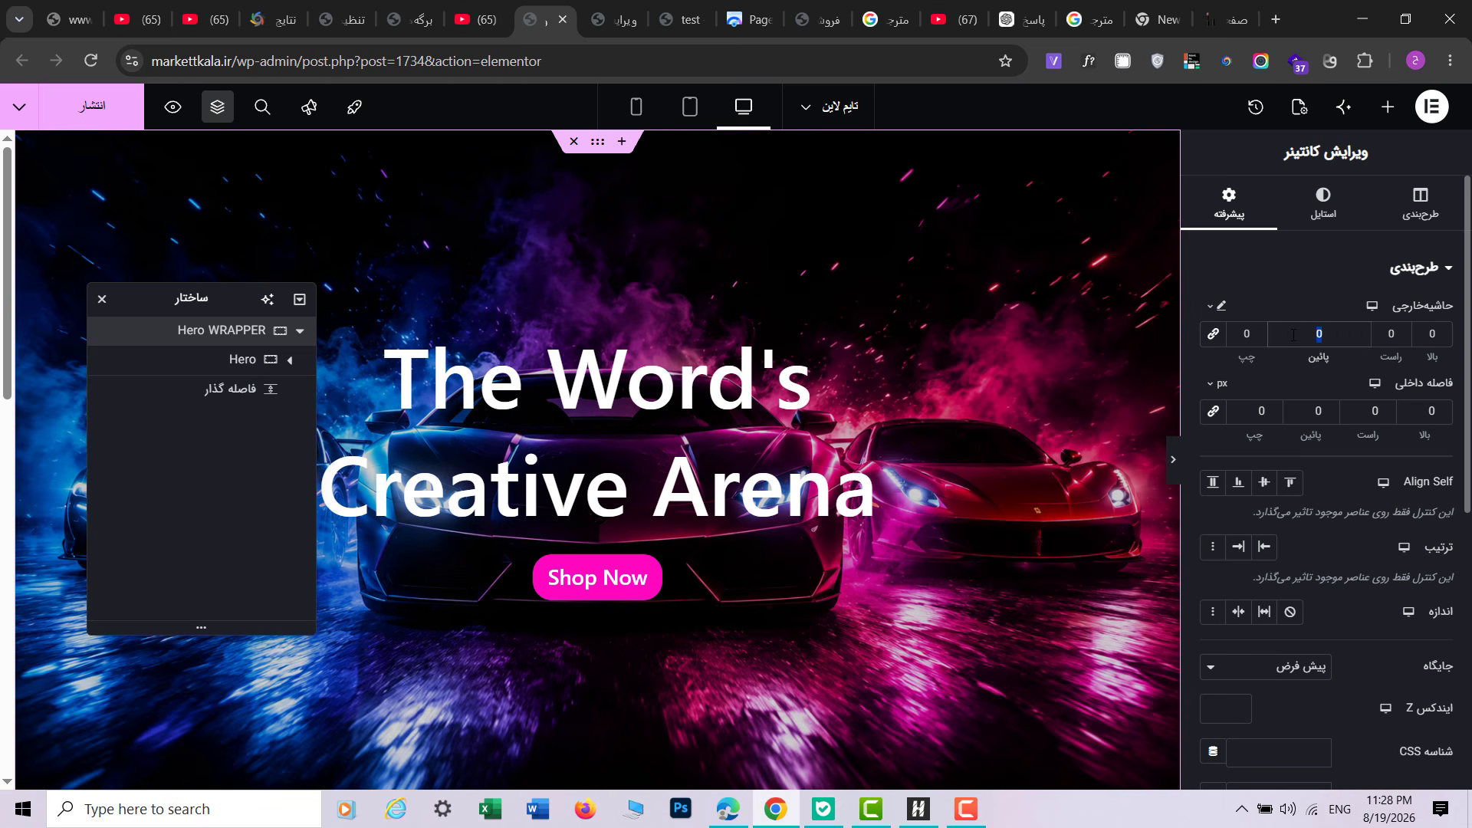
text(-100vh)
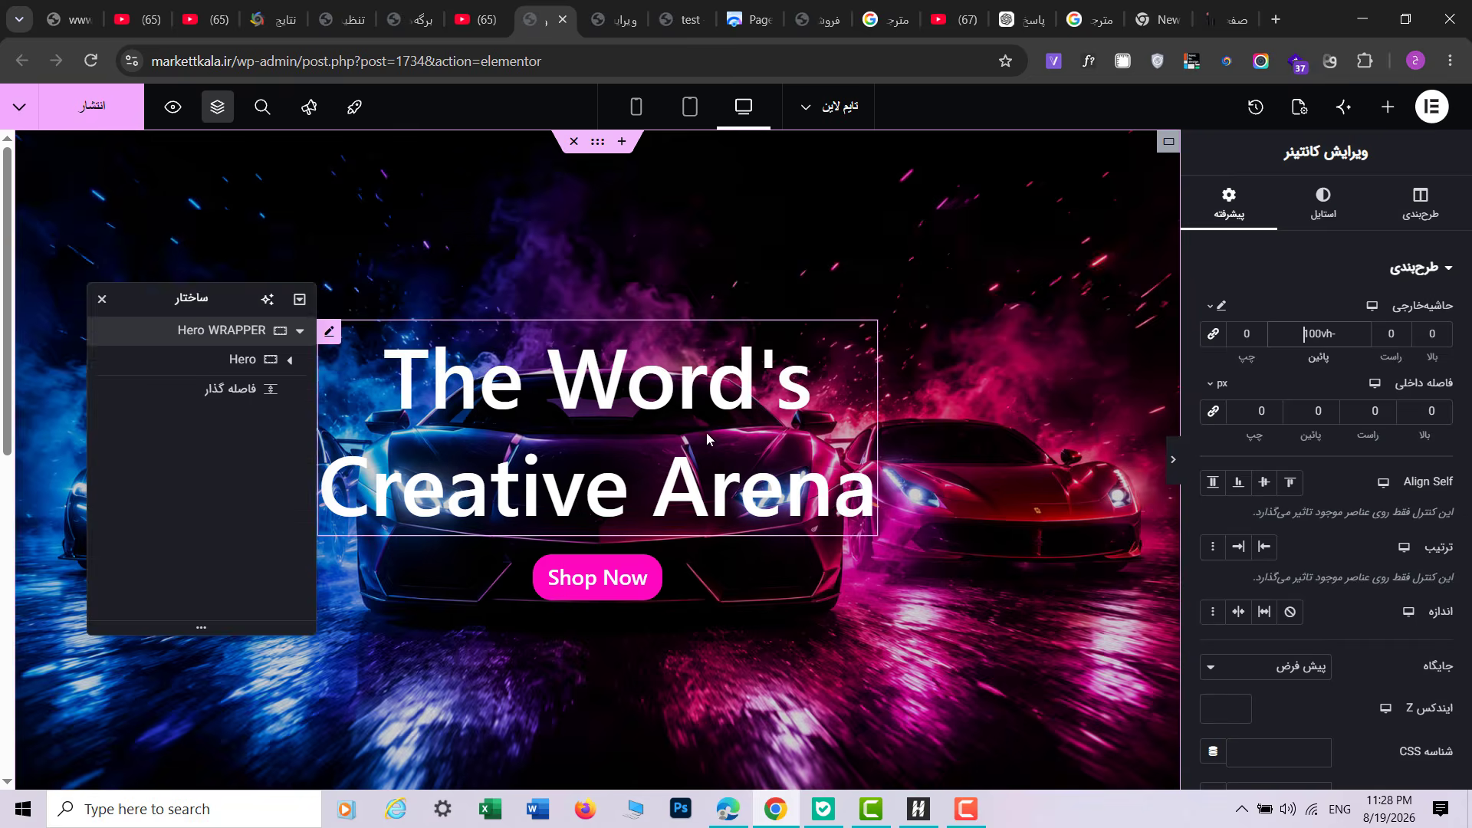
scroll(706, 441, down, 9)
scroll(701, 462, up, 2)
drag(4, 488, 3, 268)
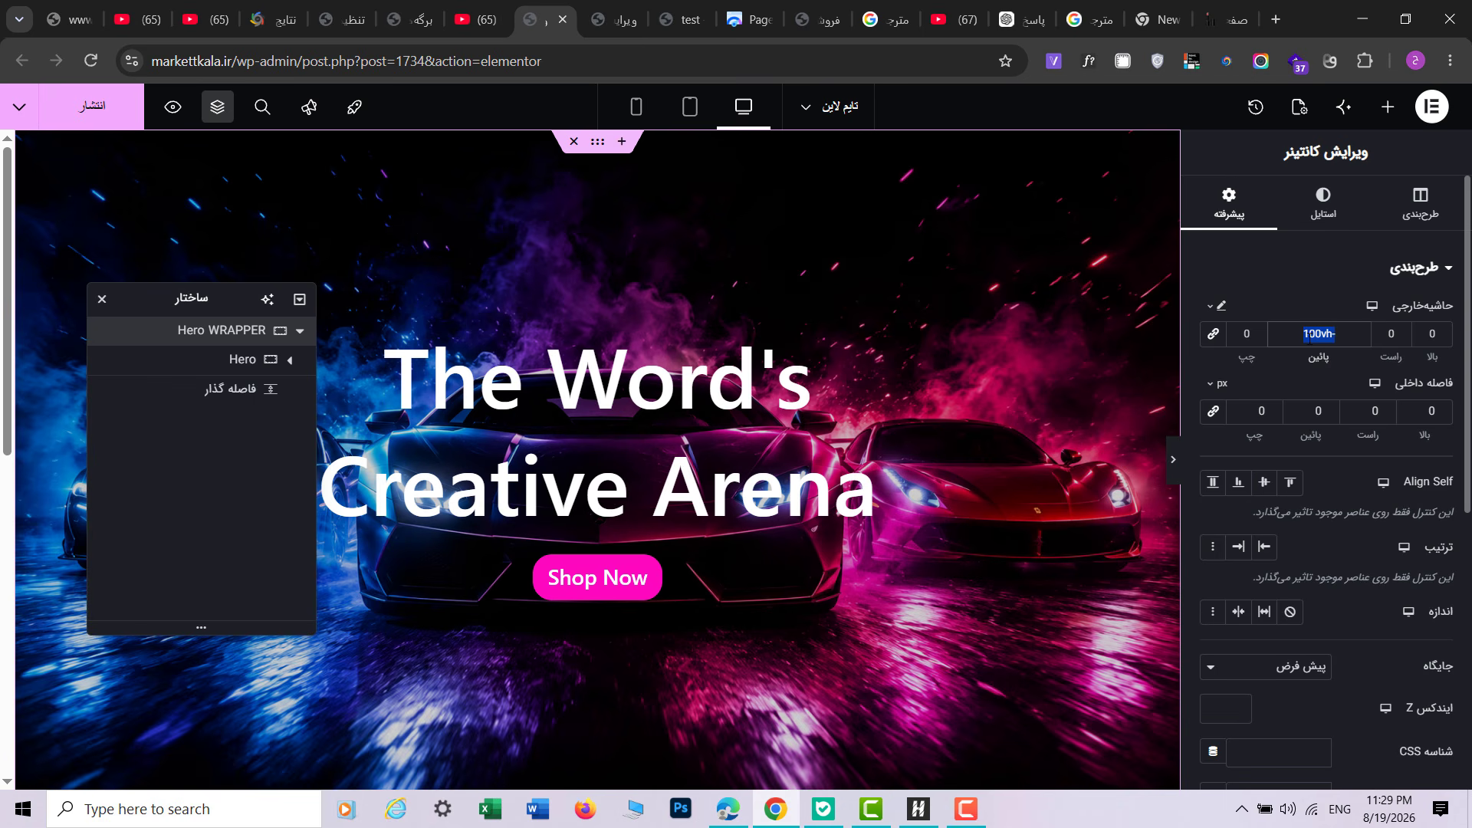
Step: Reset Hero WRAPPER's bottom margin to 0, then review the Hero container's and spacer's settings
text(0)
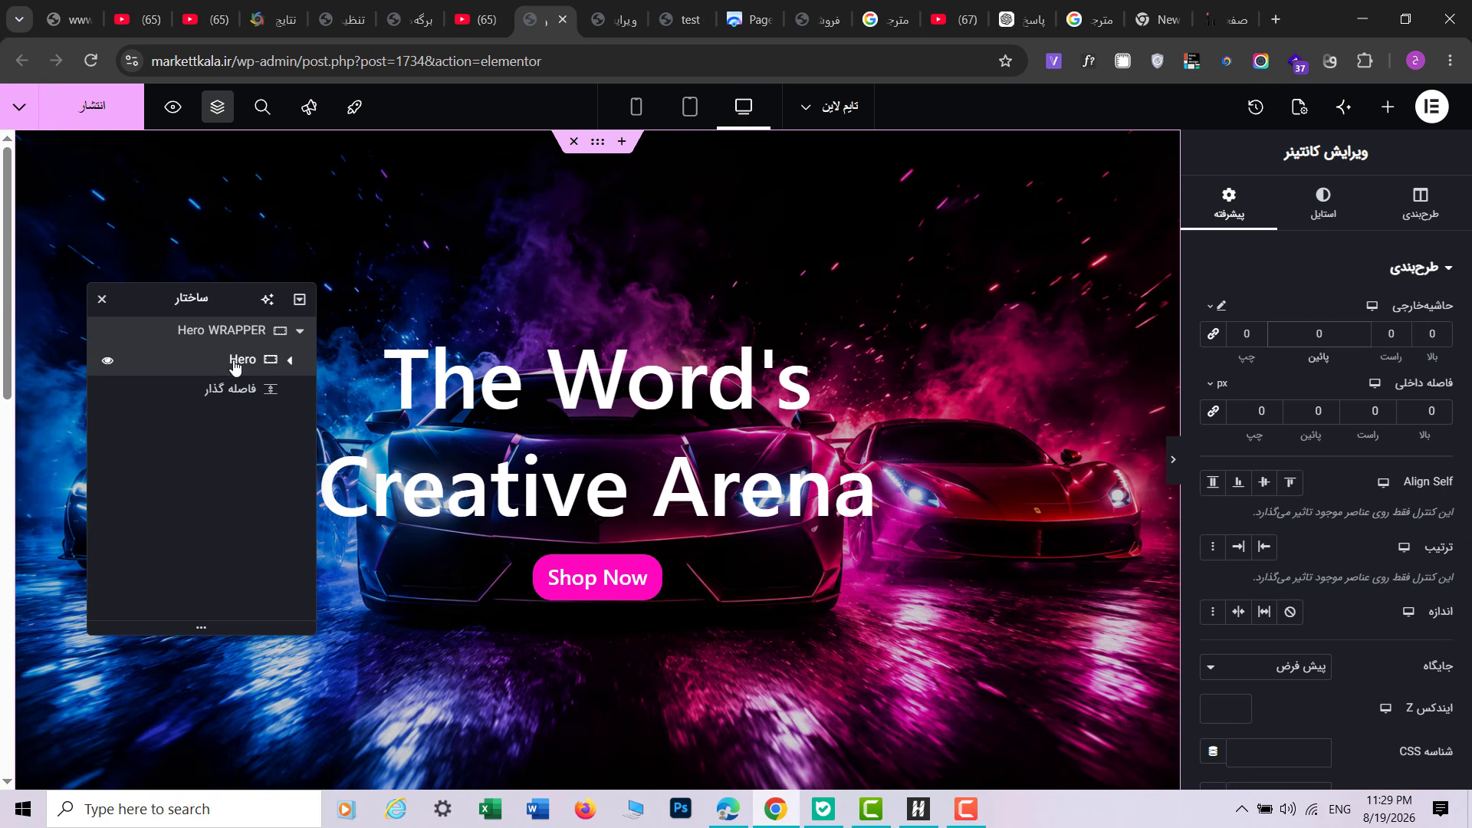
click(878, 394)
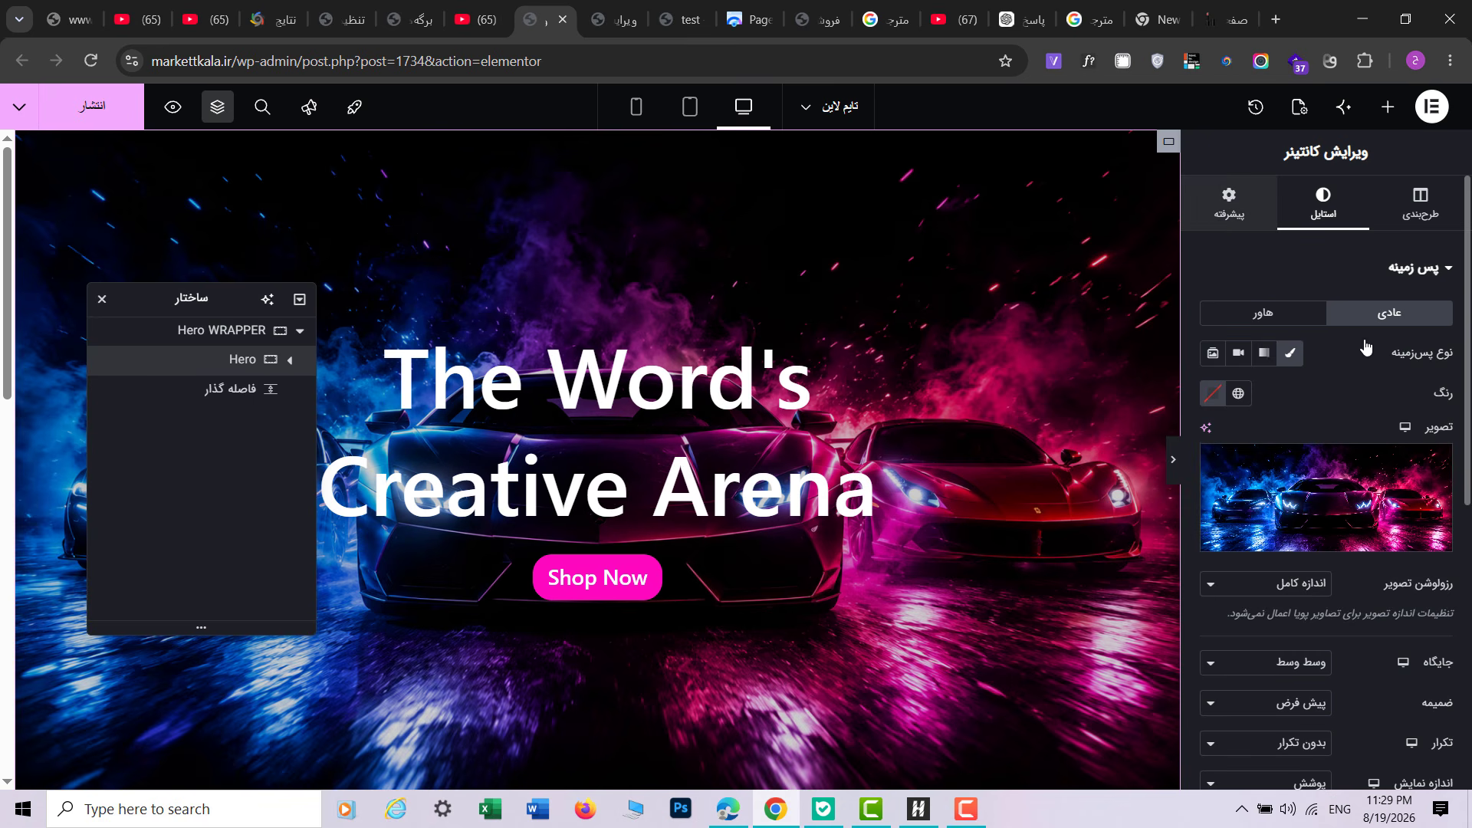
click(1229, 203)
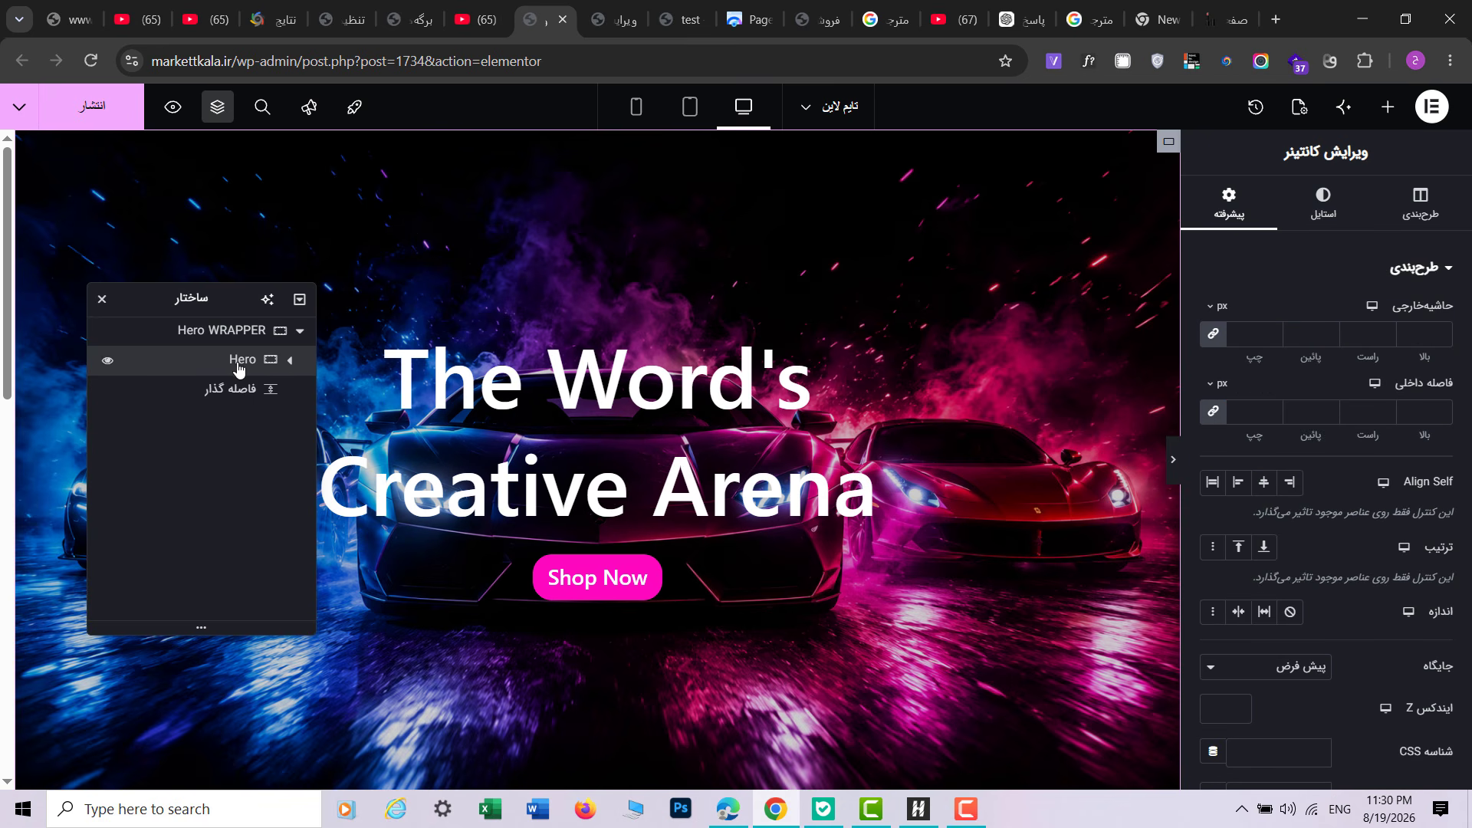
click(244, 389)
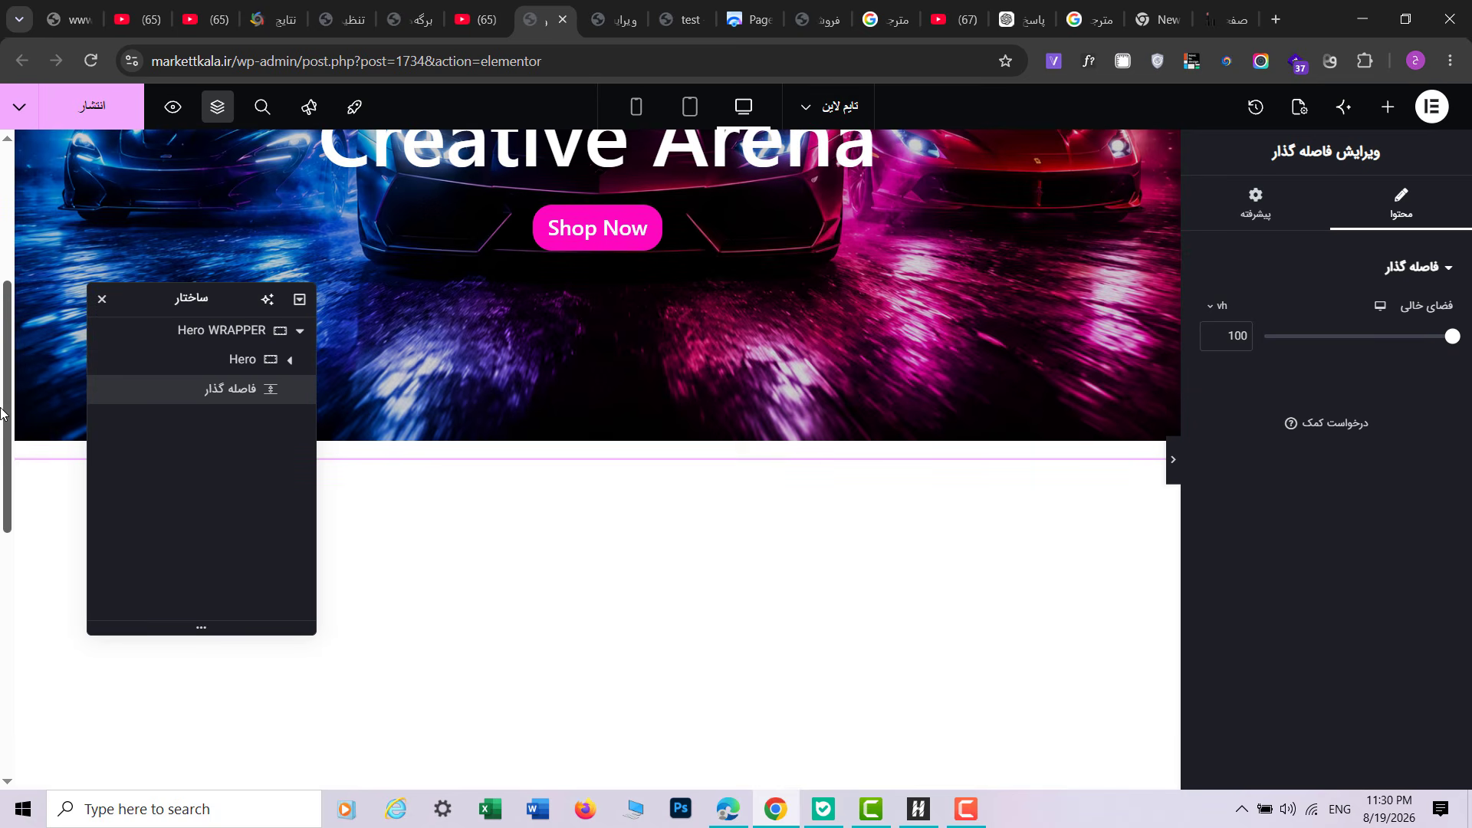
drag(4, 409, 3, 215)
click(299, 330)
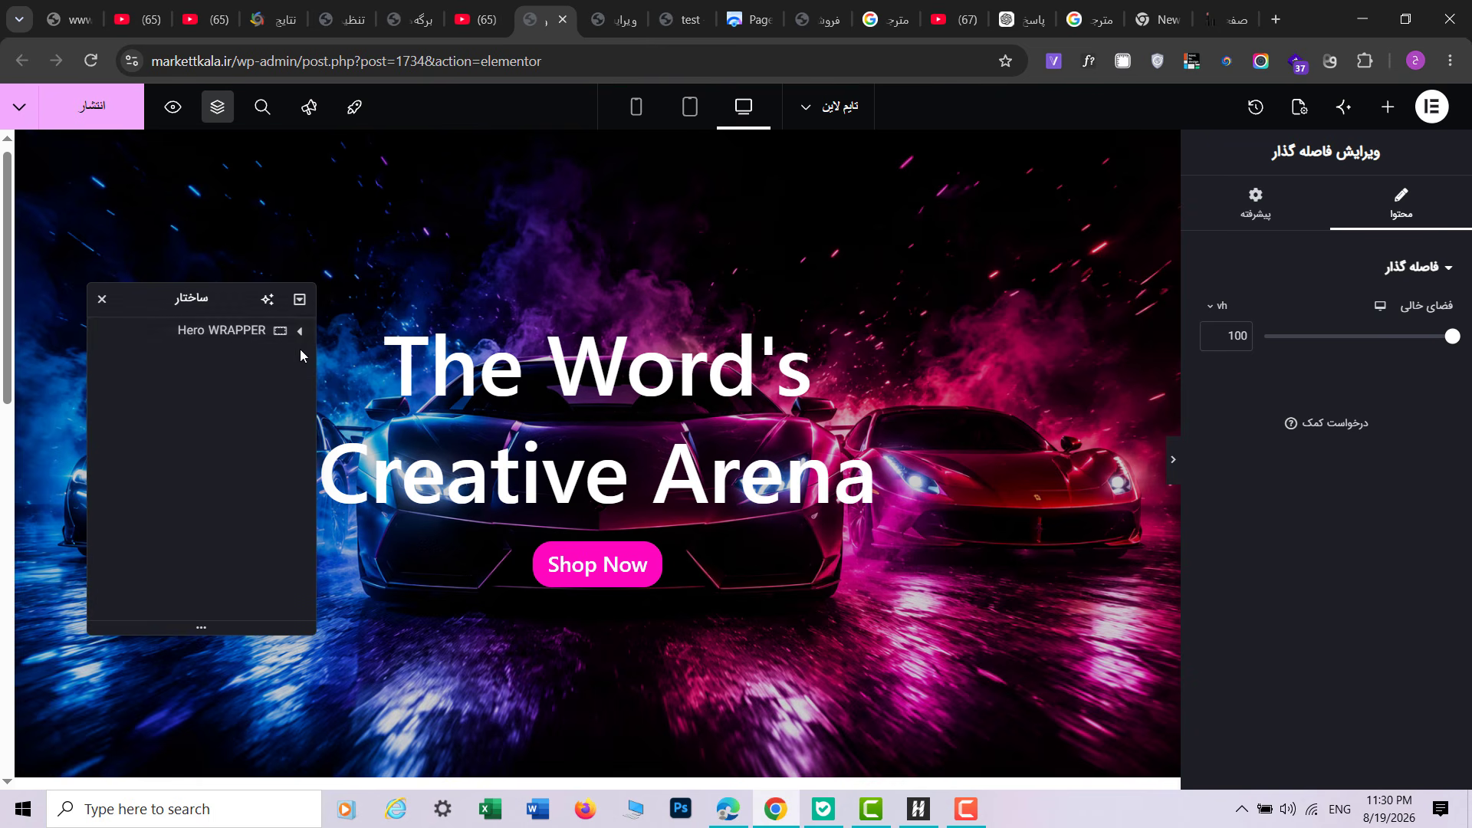
Step: Add a new container below Hero WRAPPER and look at the test reference page for comparison
click(1388, 107)
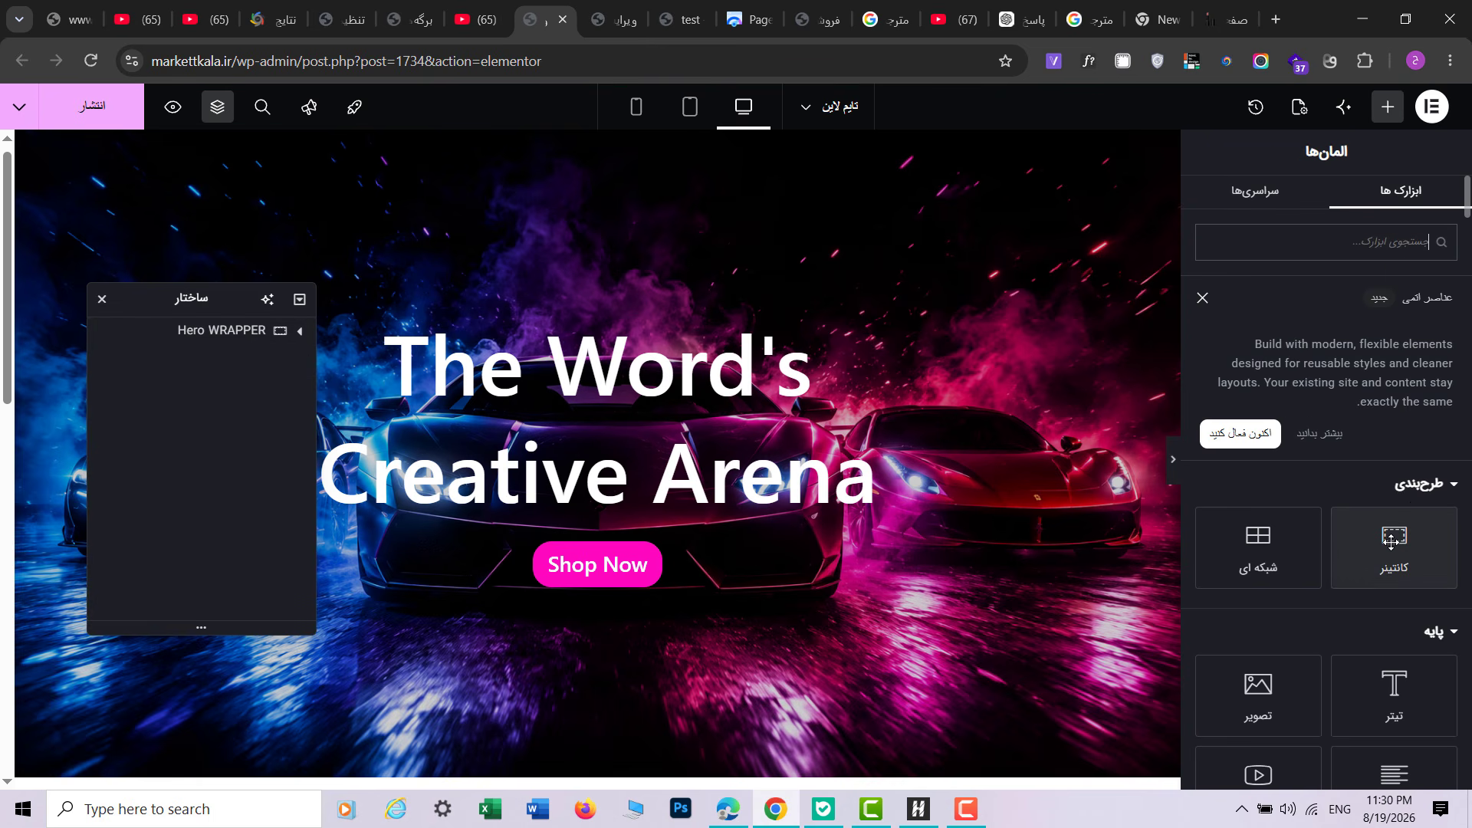
scroll(1100, 531, down, 8)
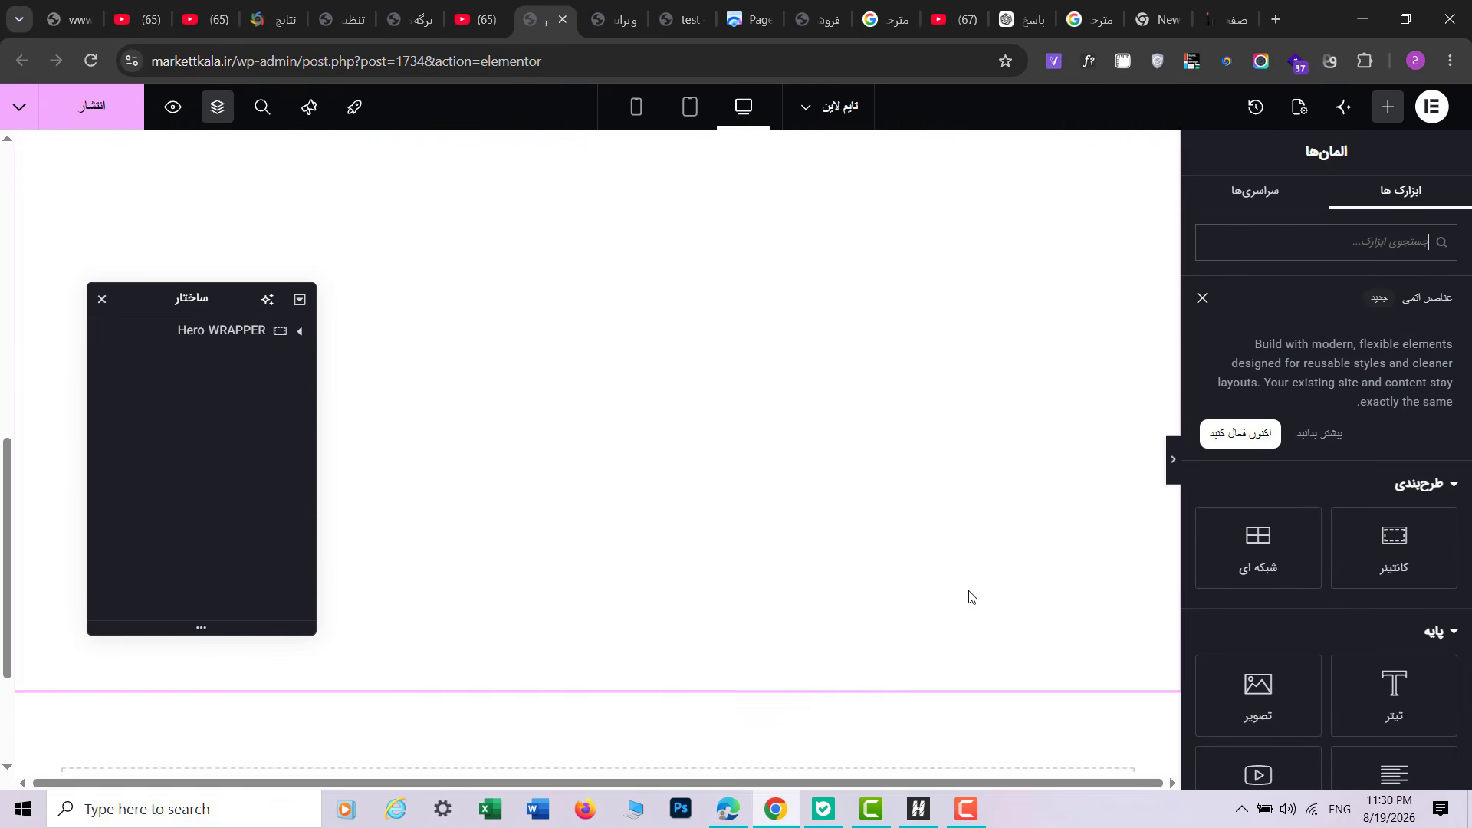
scroll(970, 597, down, 3)
drag(1393, 536, 812, 659)
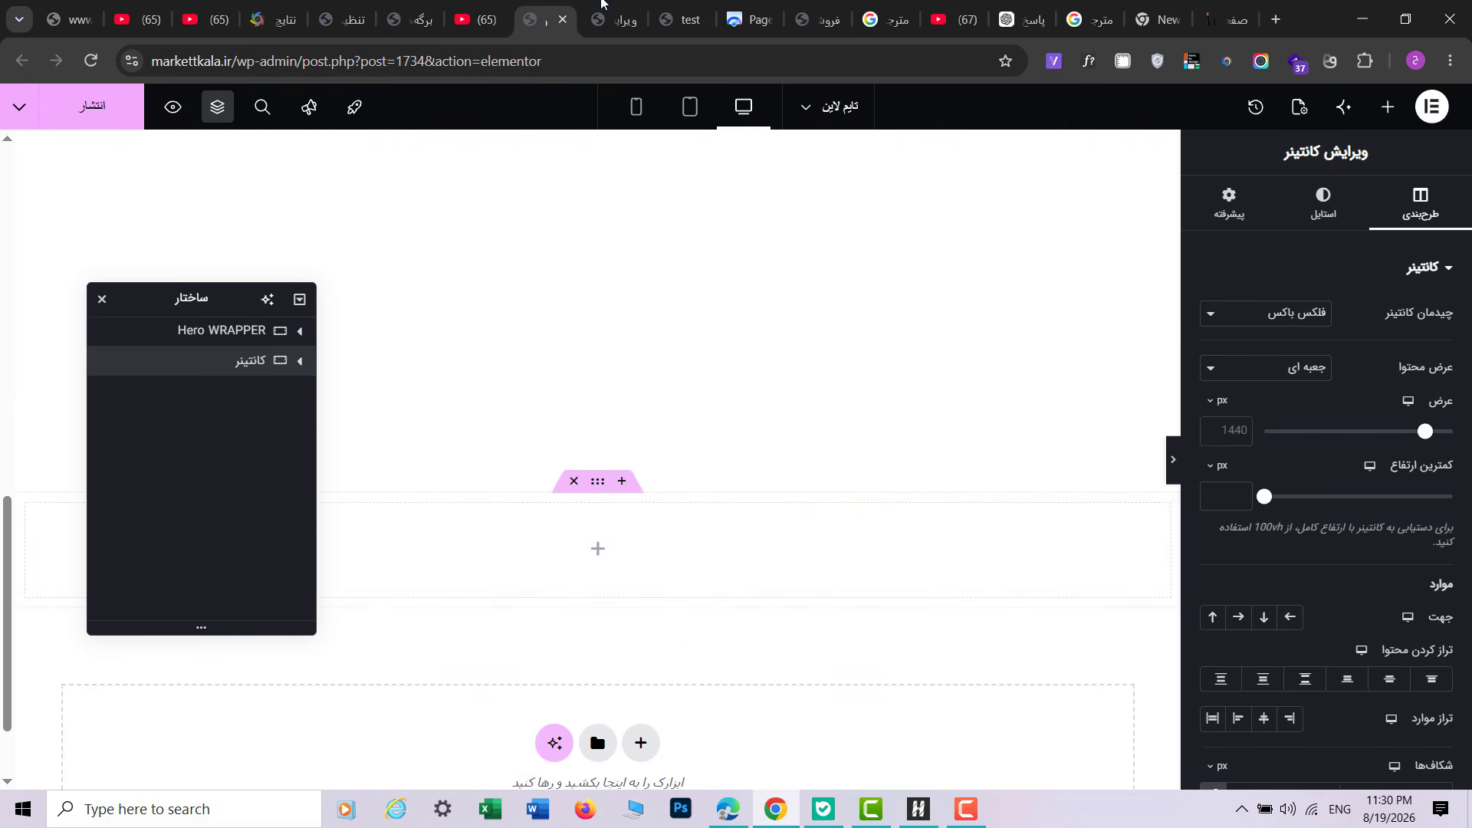
click(602, 10)
mouse_move(3, 220)
mouse_down()
mouse_move(2, 363)
mouse_move(2, 192)
mouse_up()
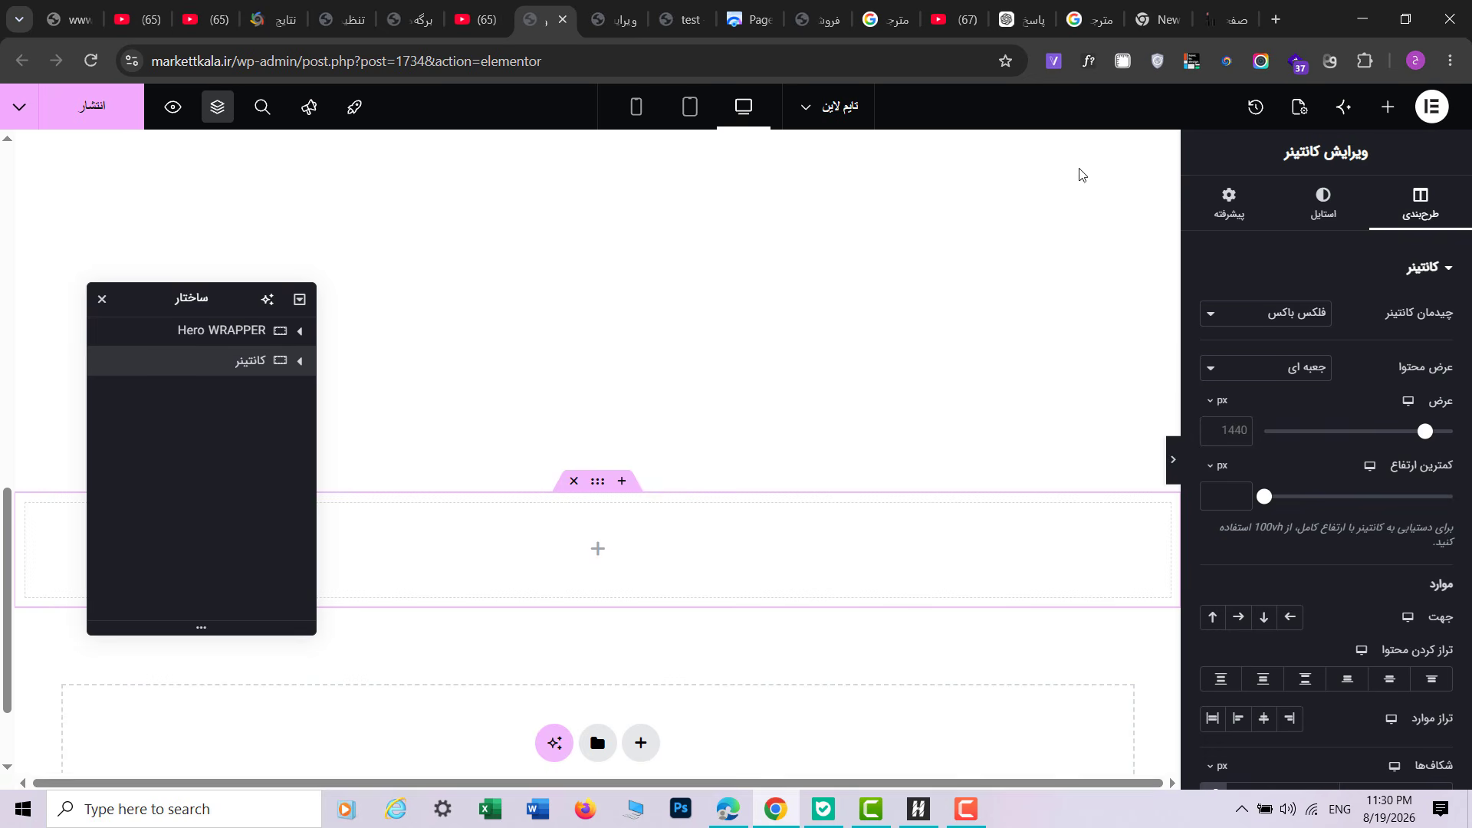
click(549, 19)
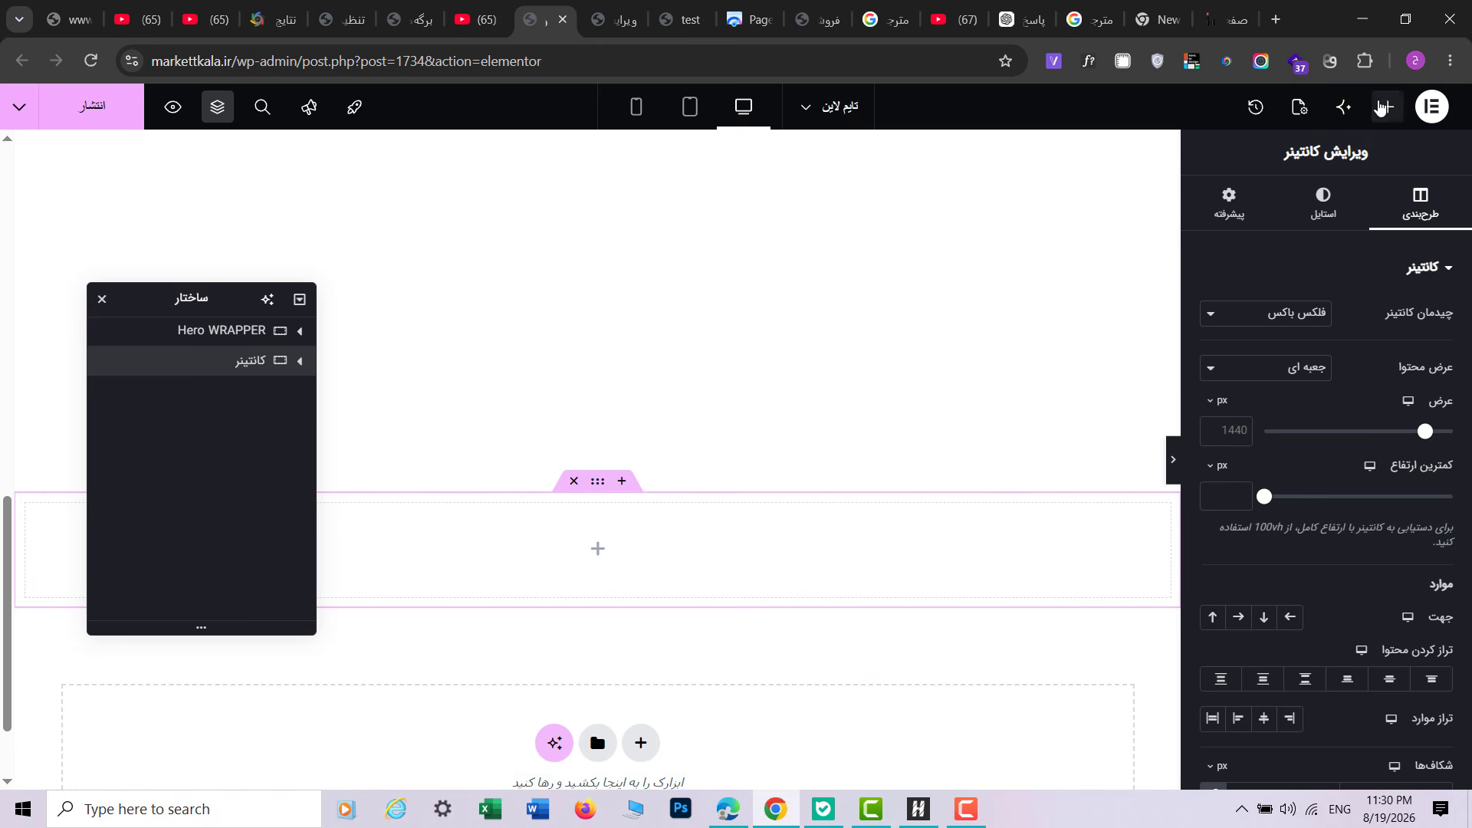
Step: Nest a container inside the new container and set the outer container's content width to full width
click(1380, 107)
drag(1396, 541, 712, 559)
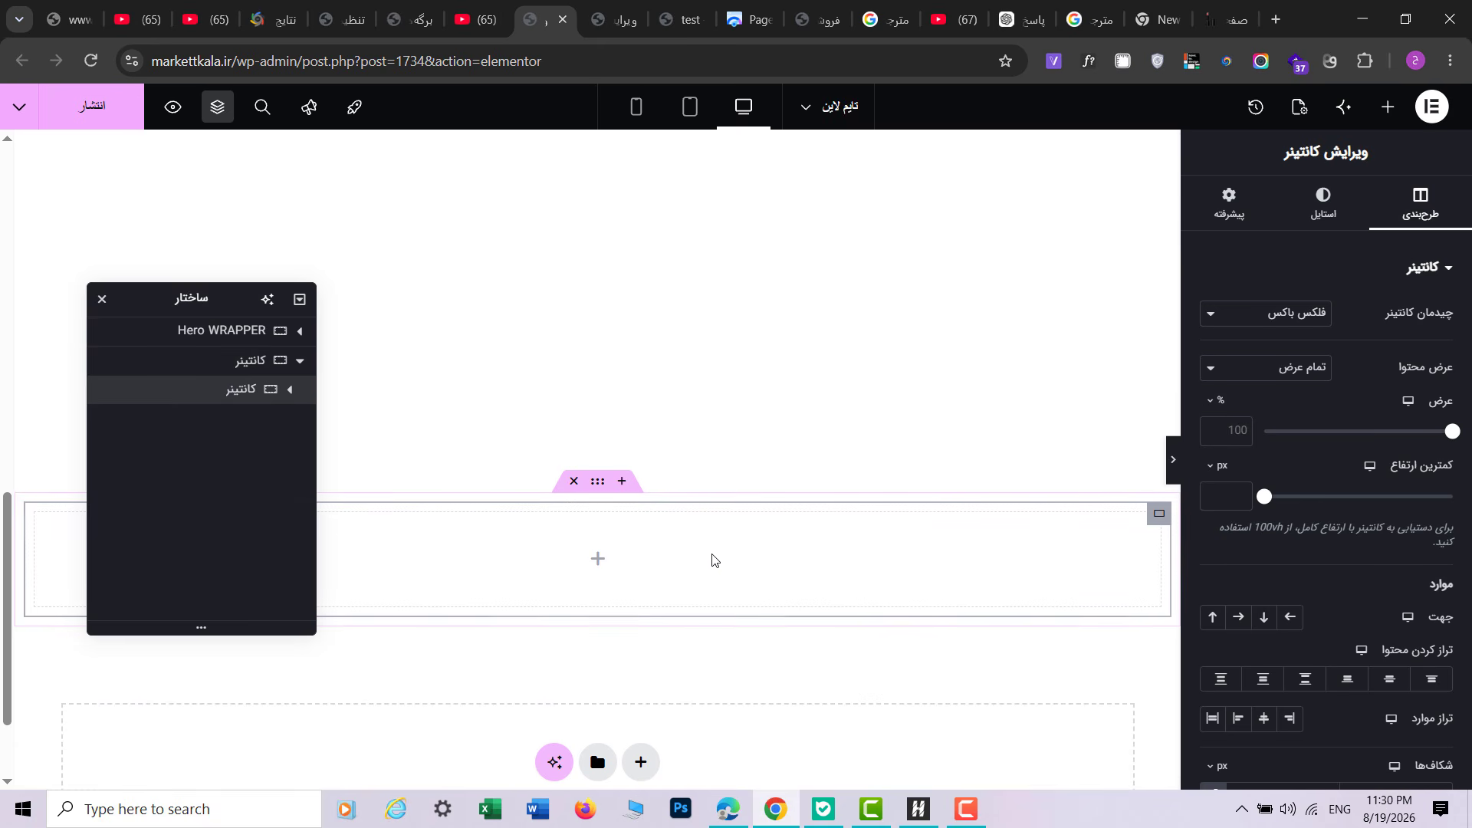
click(1311, 365)
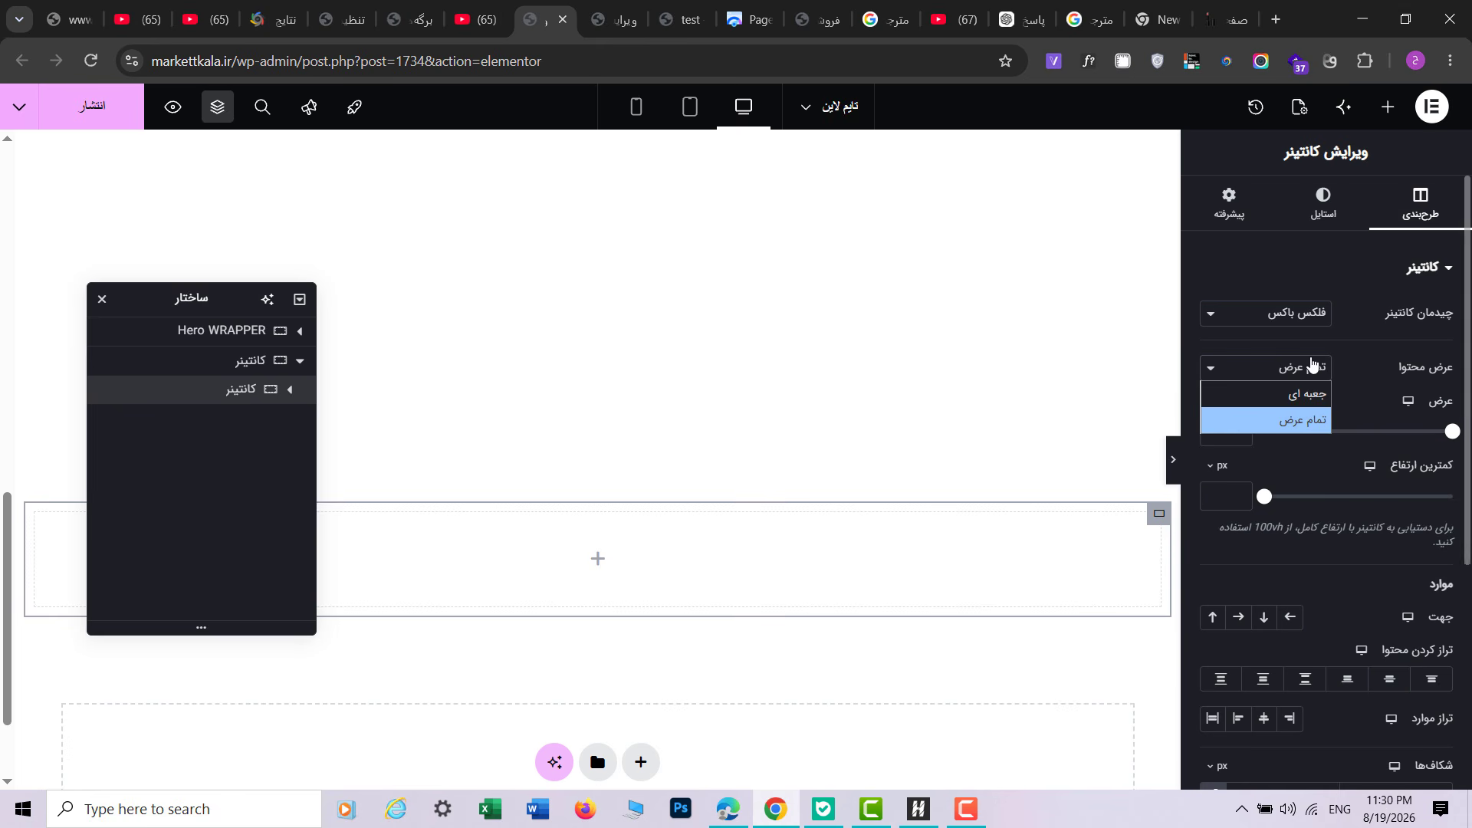
click(246, 361)
click(1299, 367)
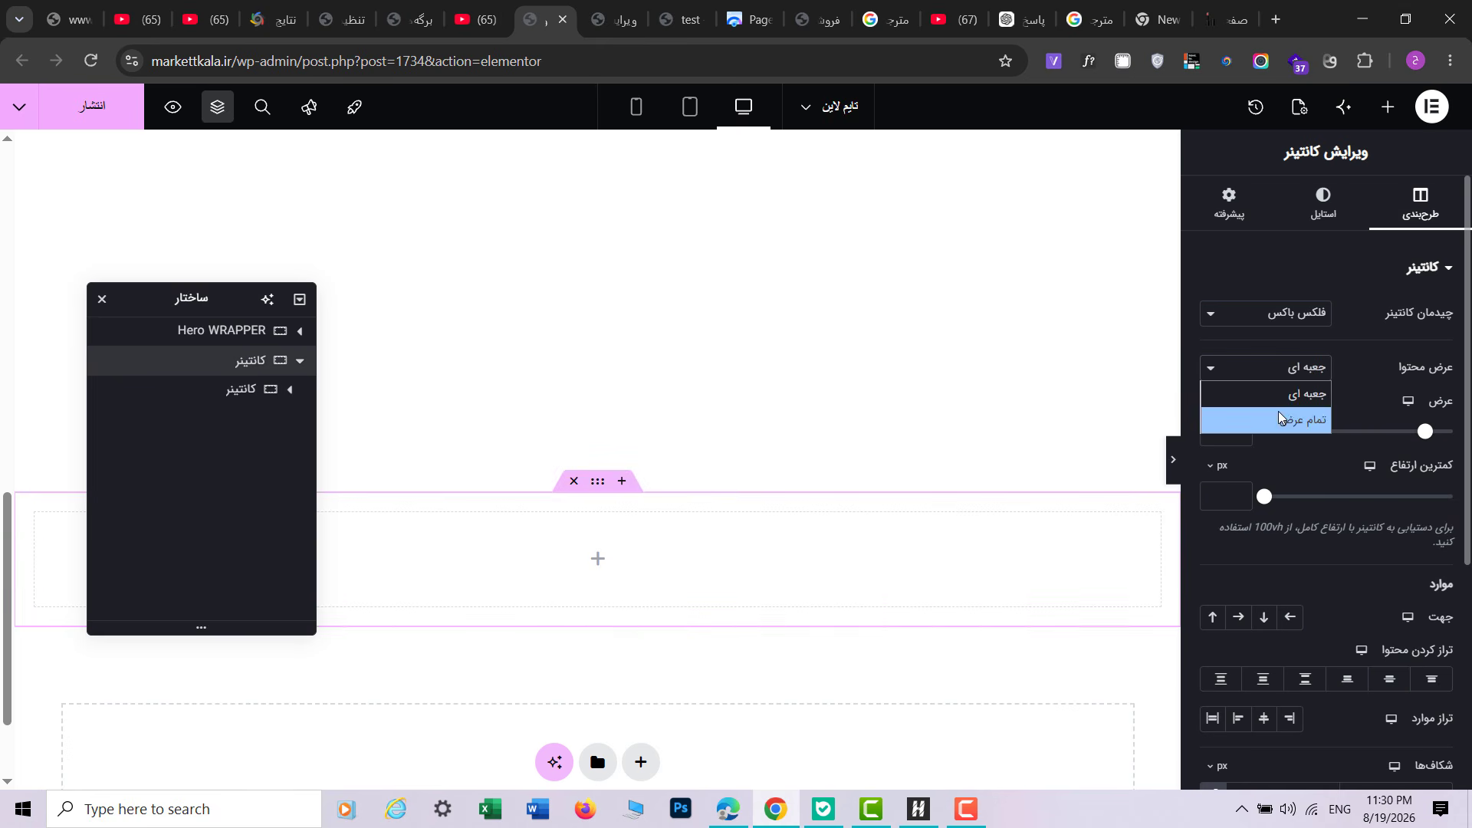
click(1279, 418)
click(197, 395)
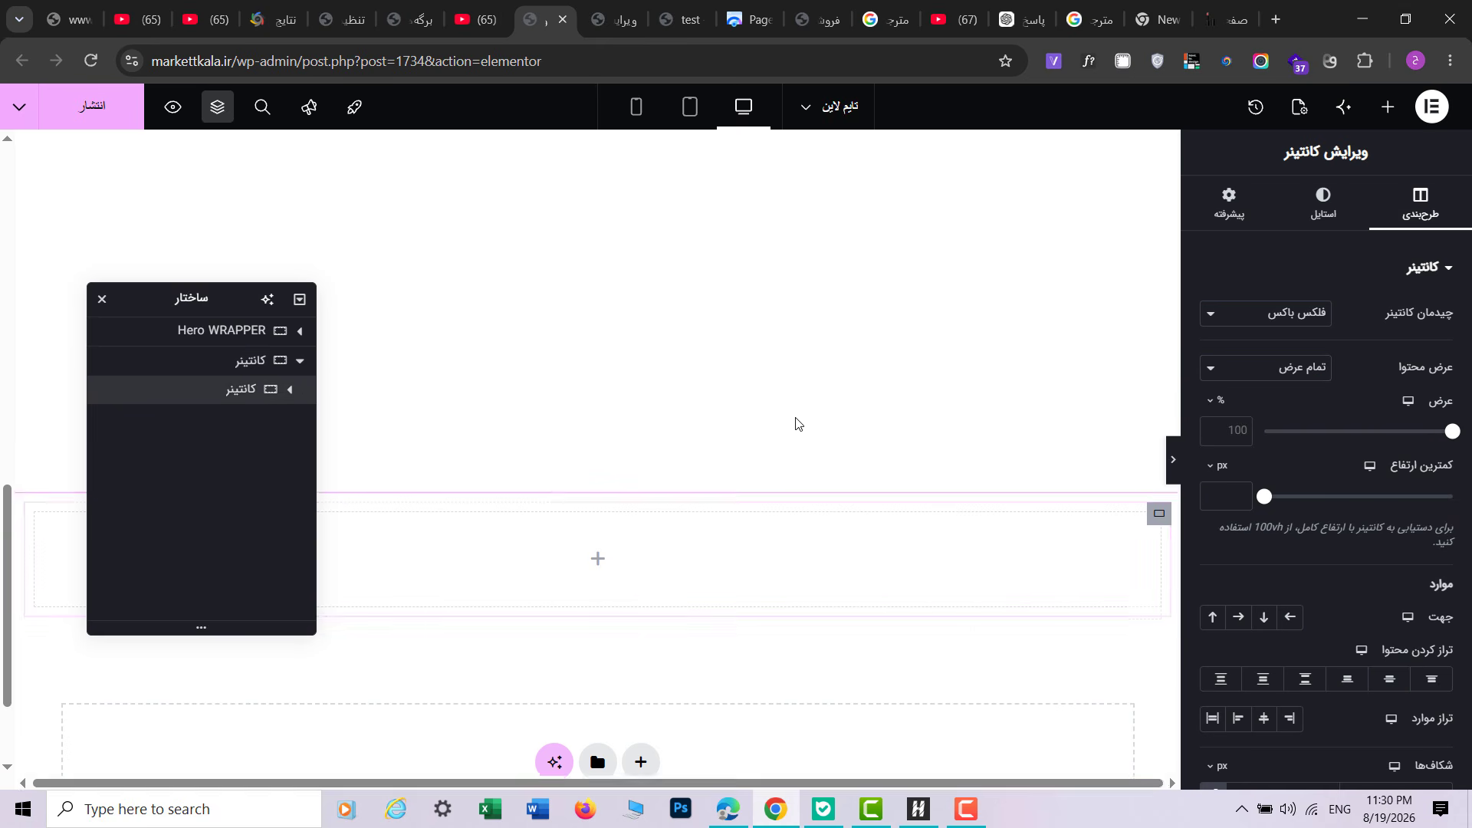
Step: Set the nested container's direction to vertical (downward column)
click(1388, 107)
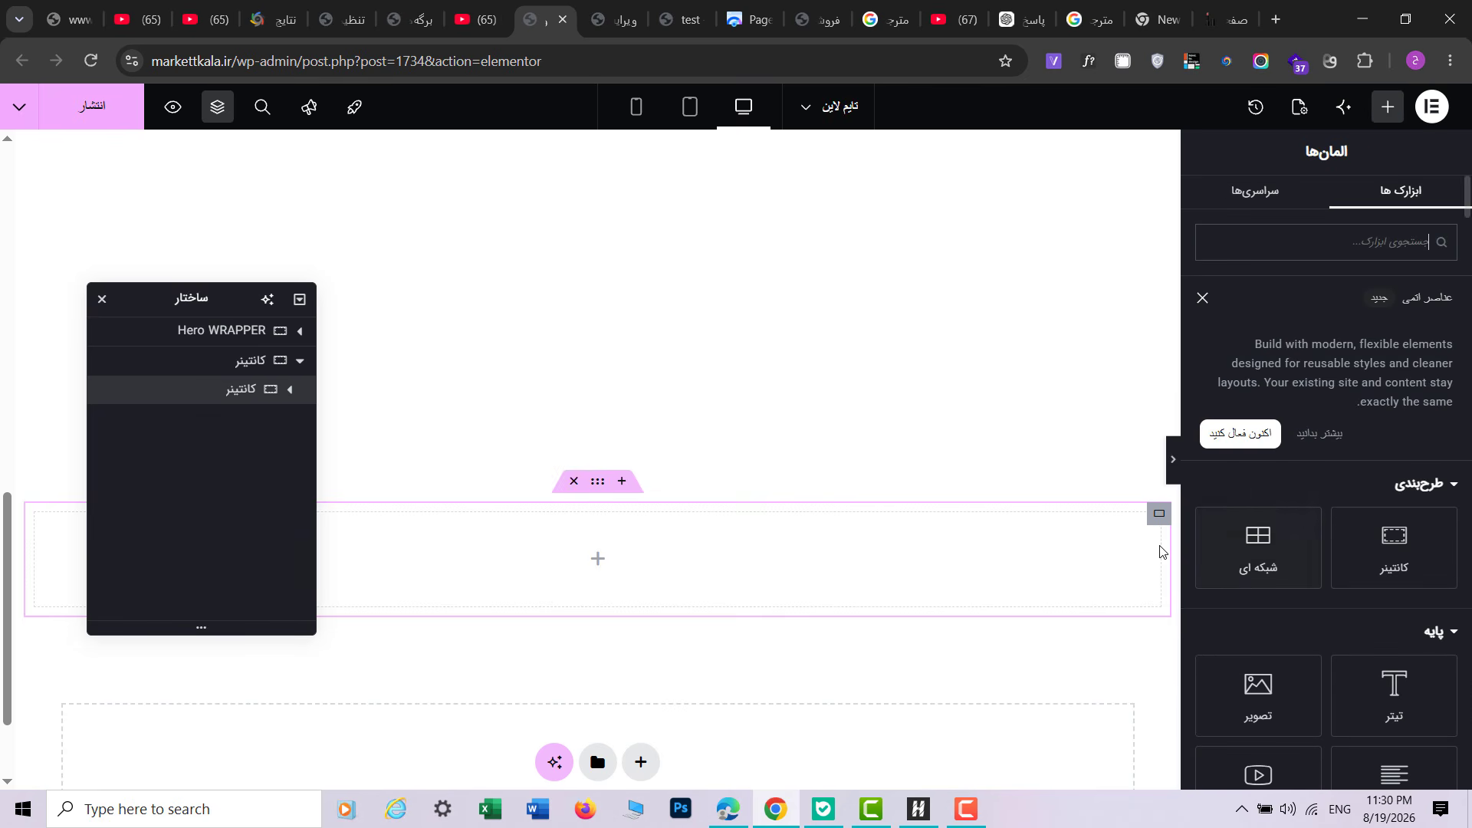
click(1159, 513)
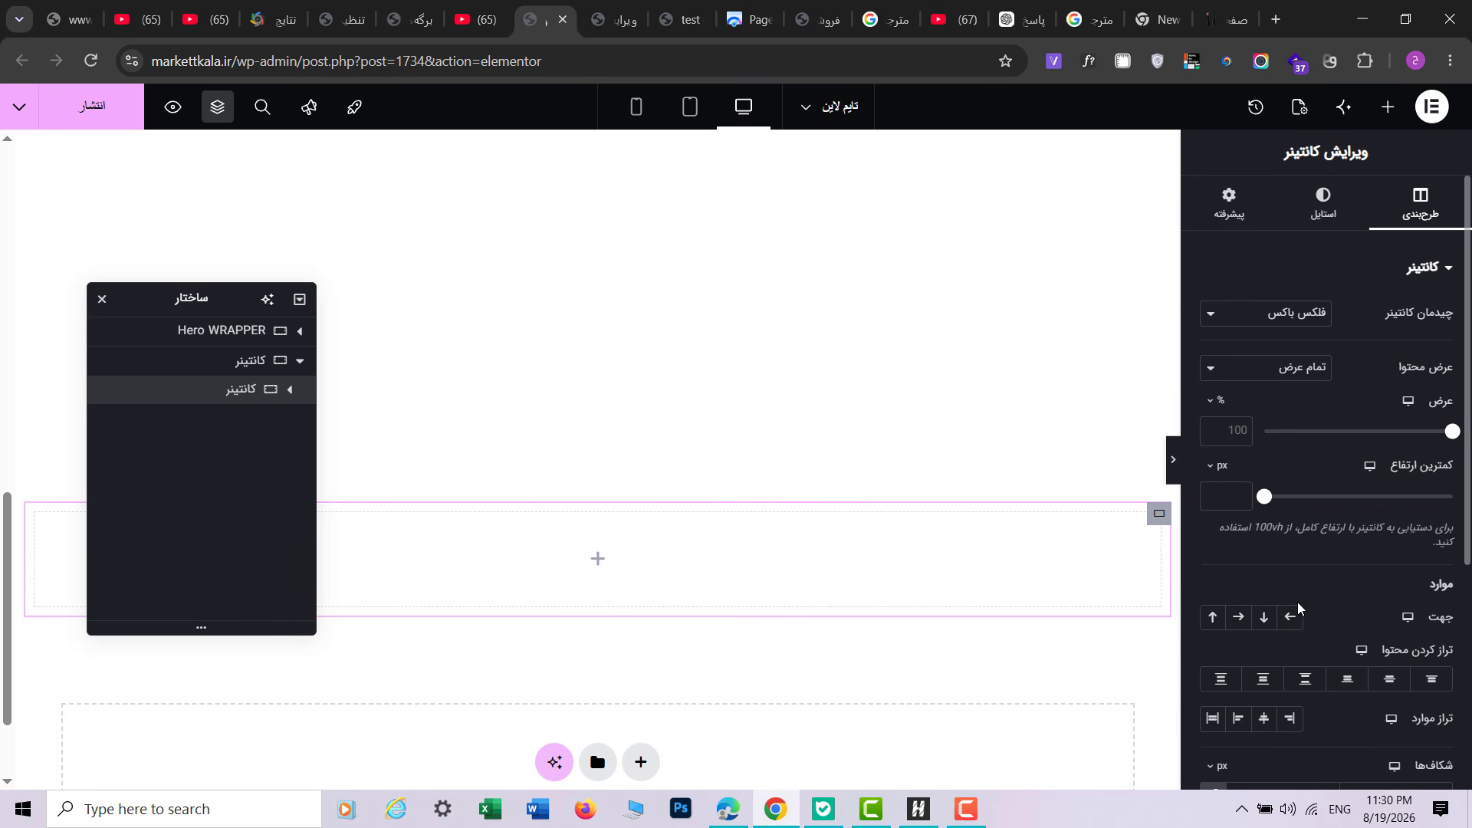
click(1264, 617)
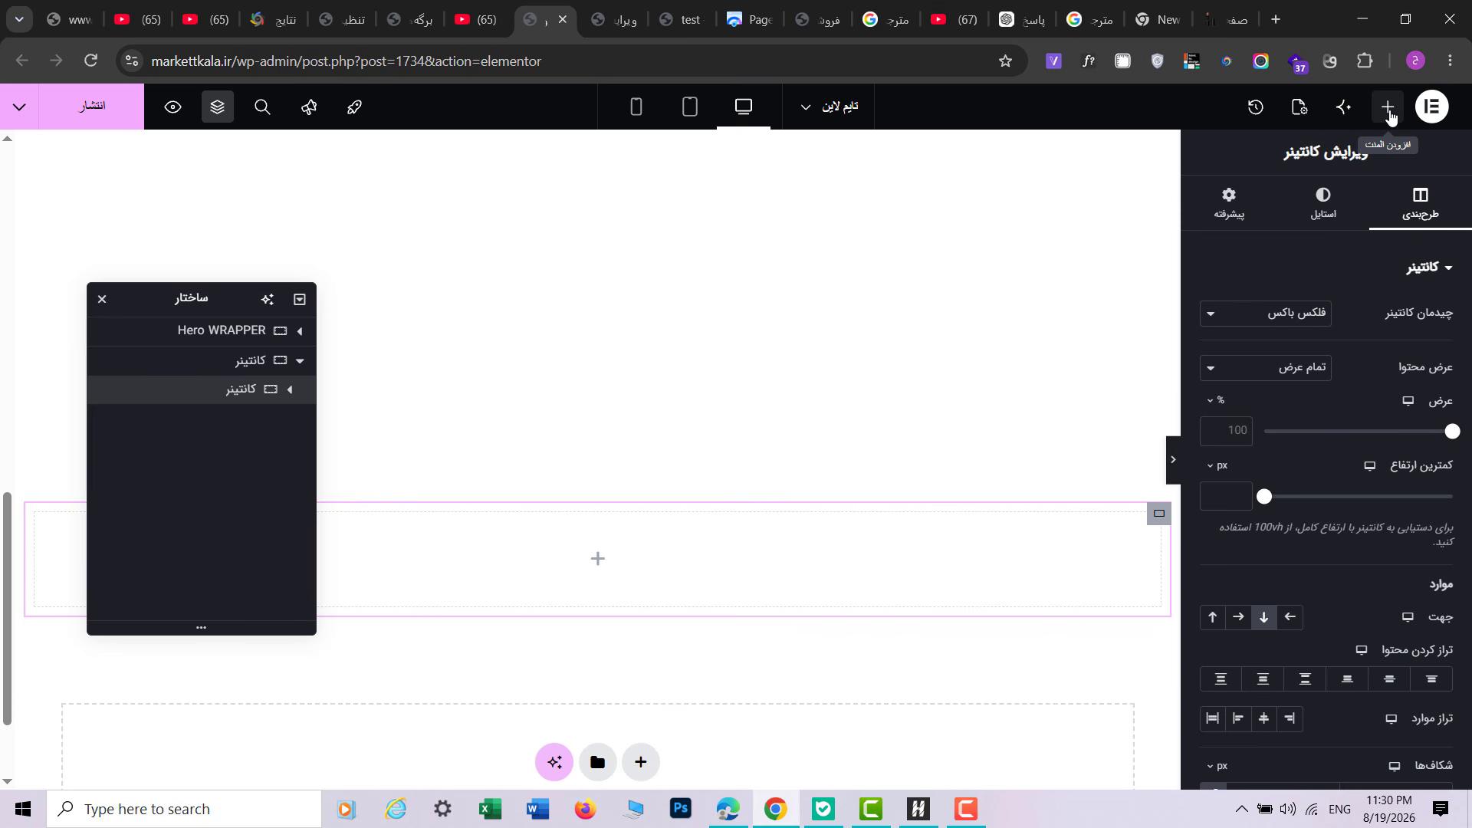
Step: Add a container inside the nested container and duplicate it, keeping the parent's direction vertical
click(1390, 115)
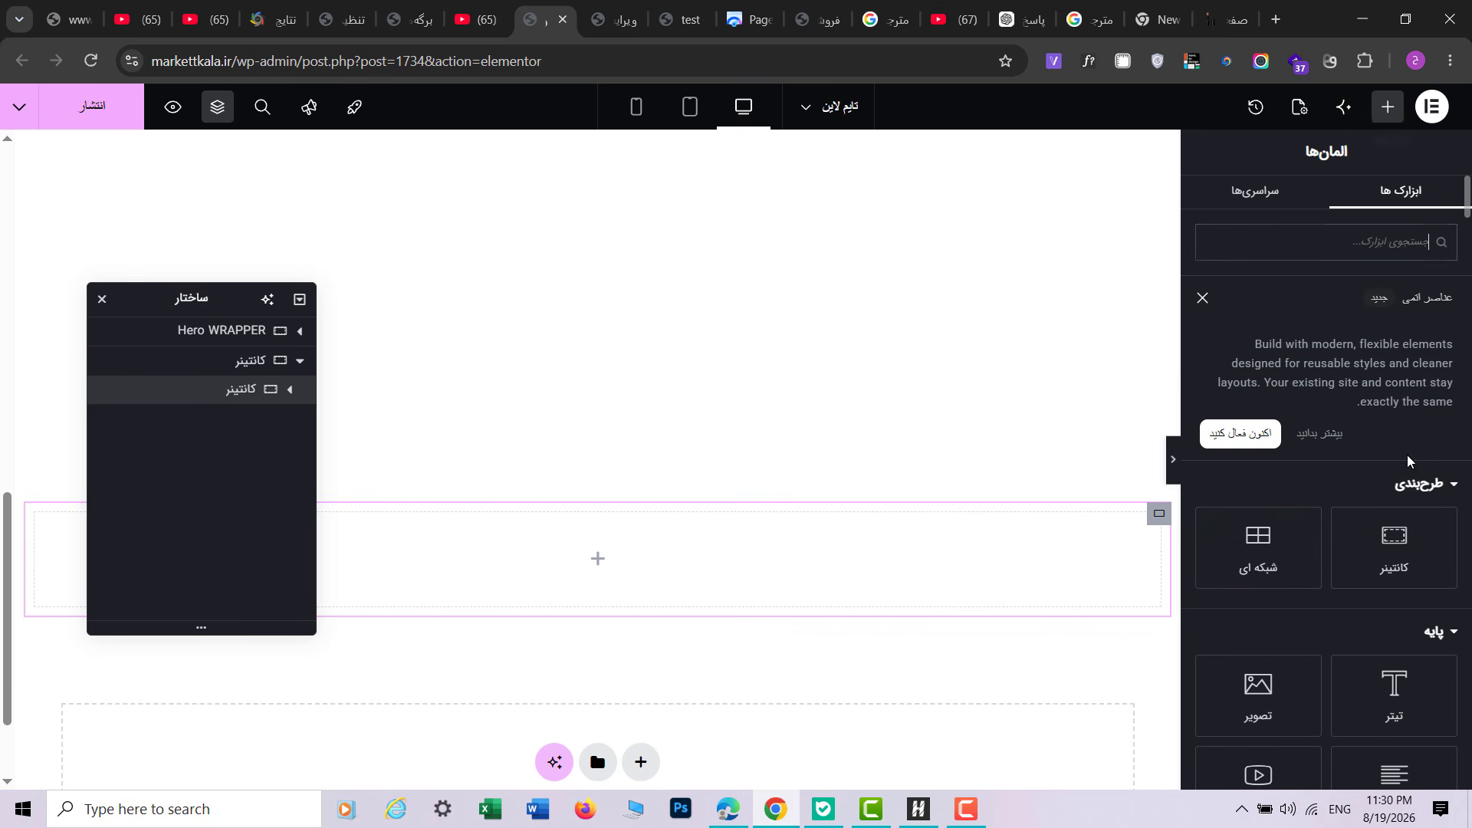
click(1349, 563)
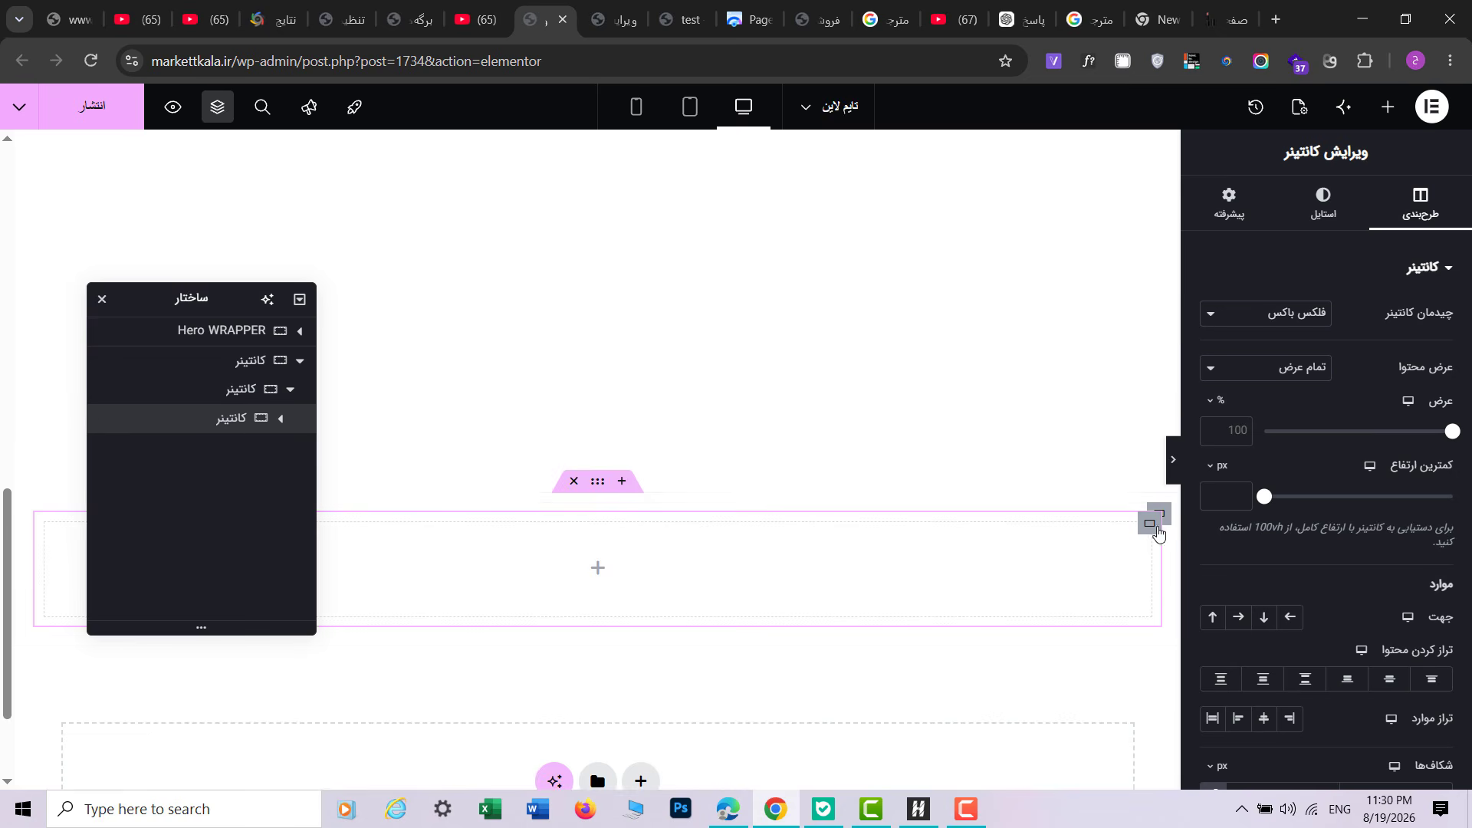
right_click(1147, 529)
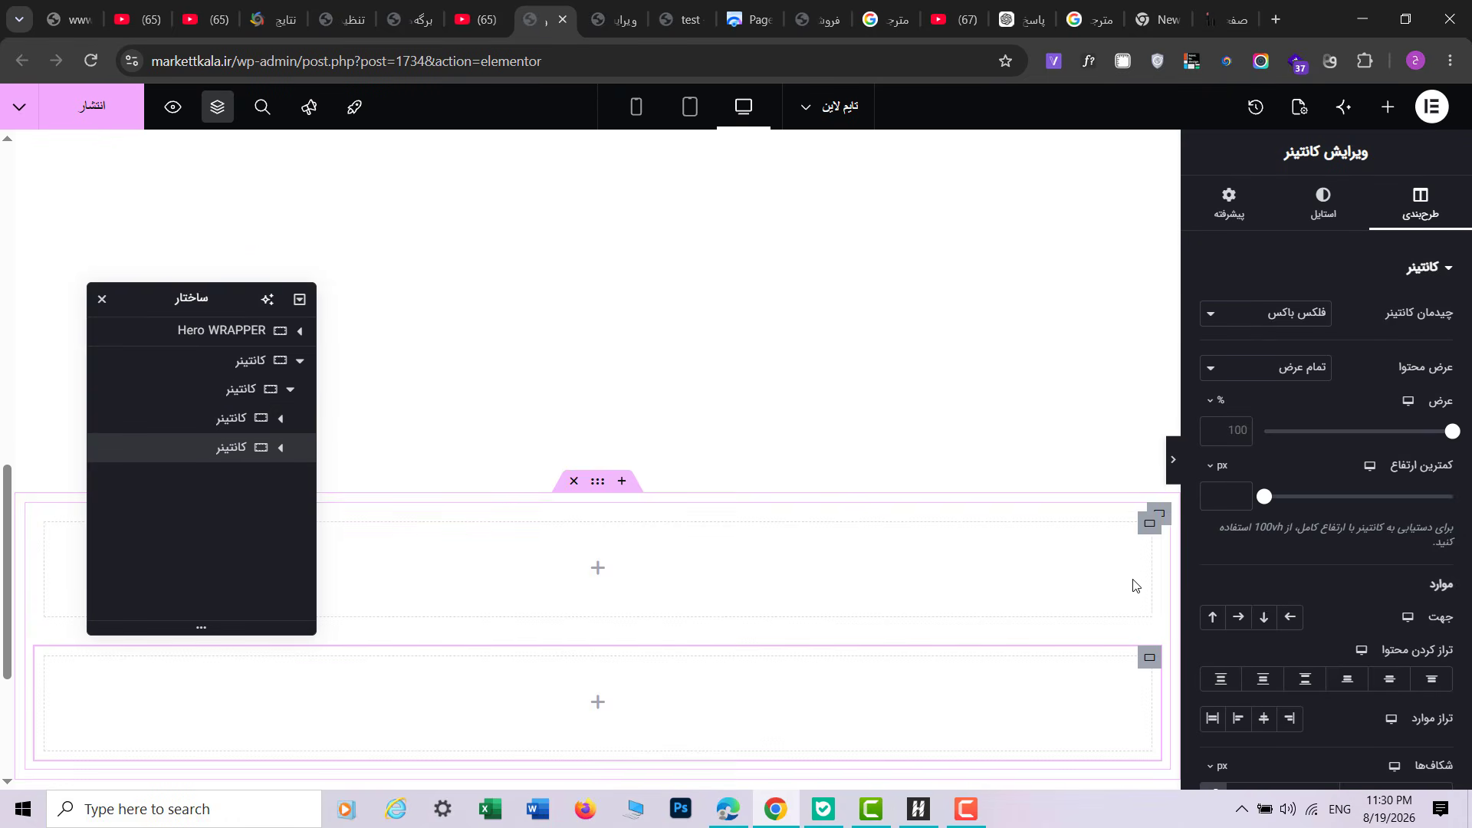
click(1264, 617)
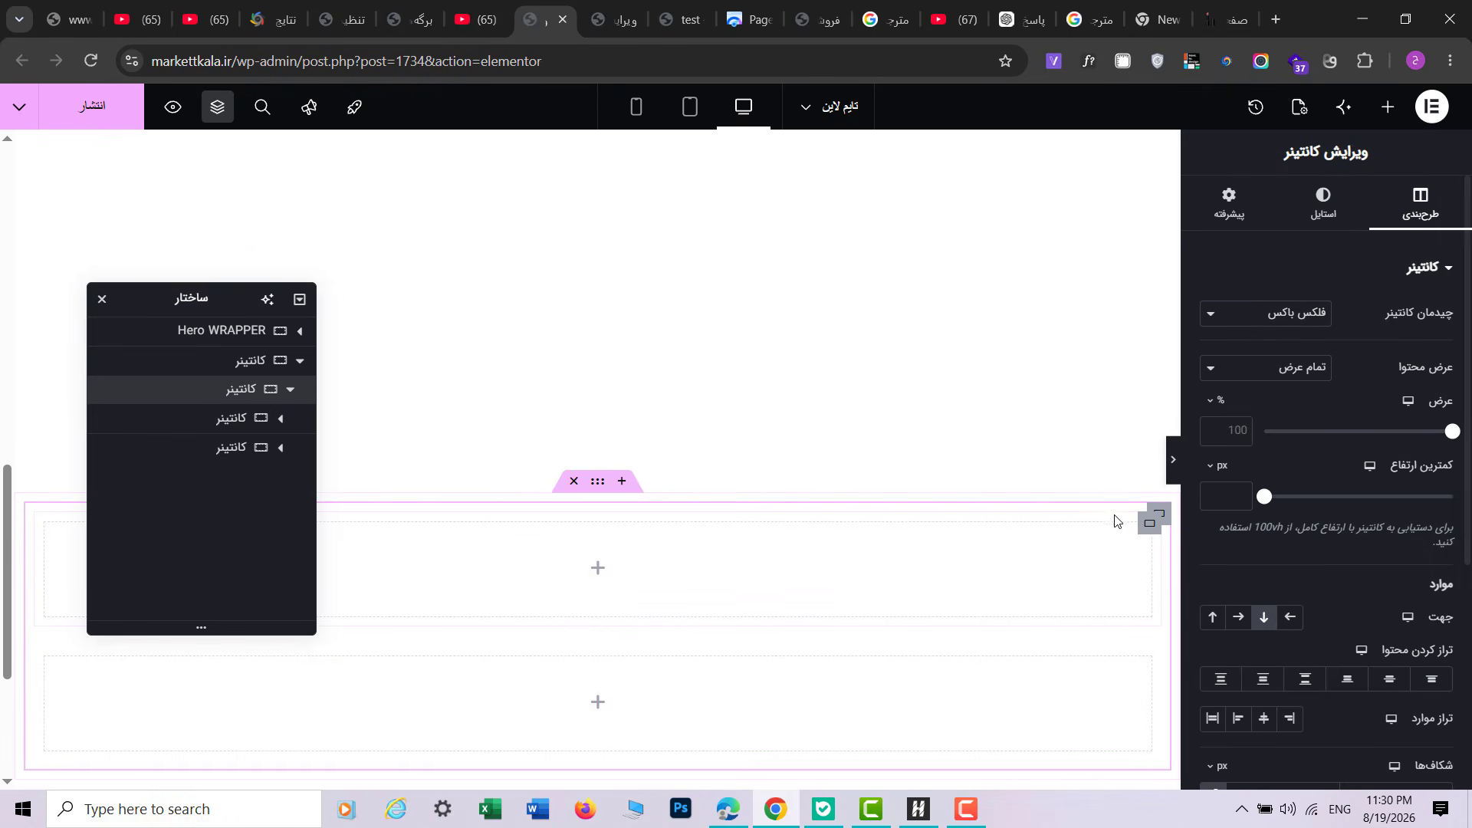
click(1149, 524)
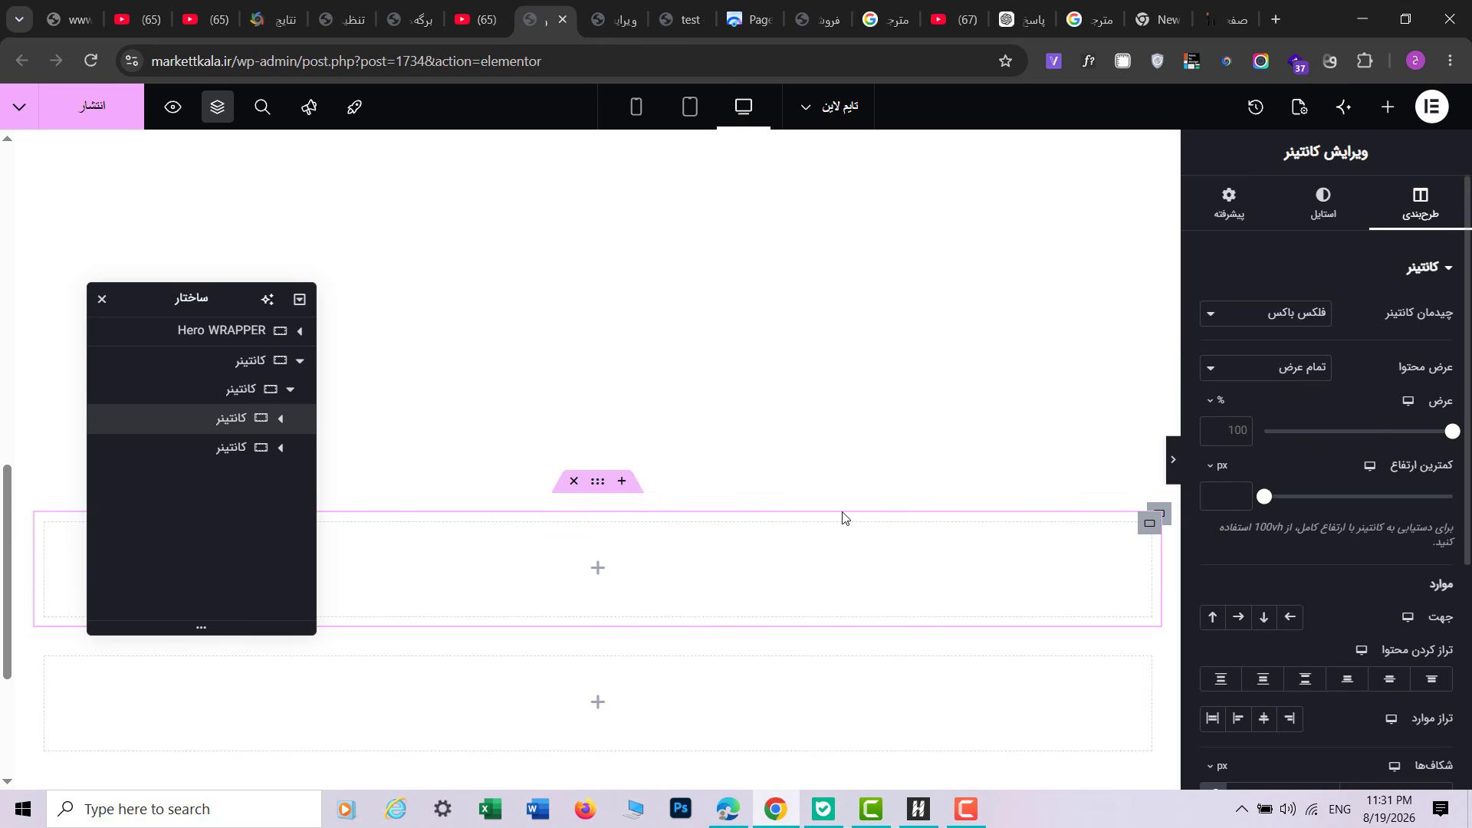
Step: Give the outer container a classic background with the grey colour #5E5E5E
click(238, 362)
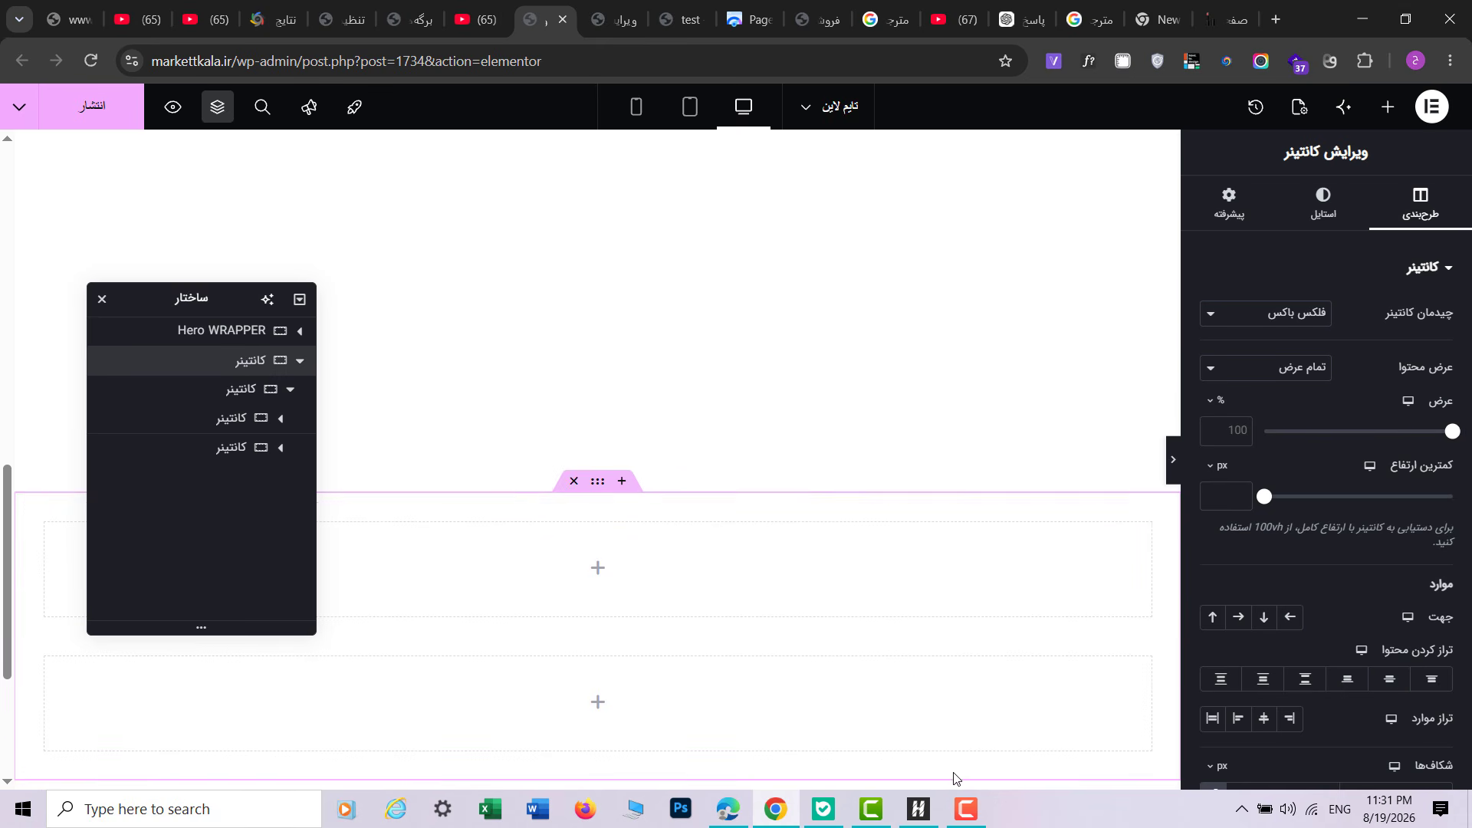
click(1323, 203)
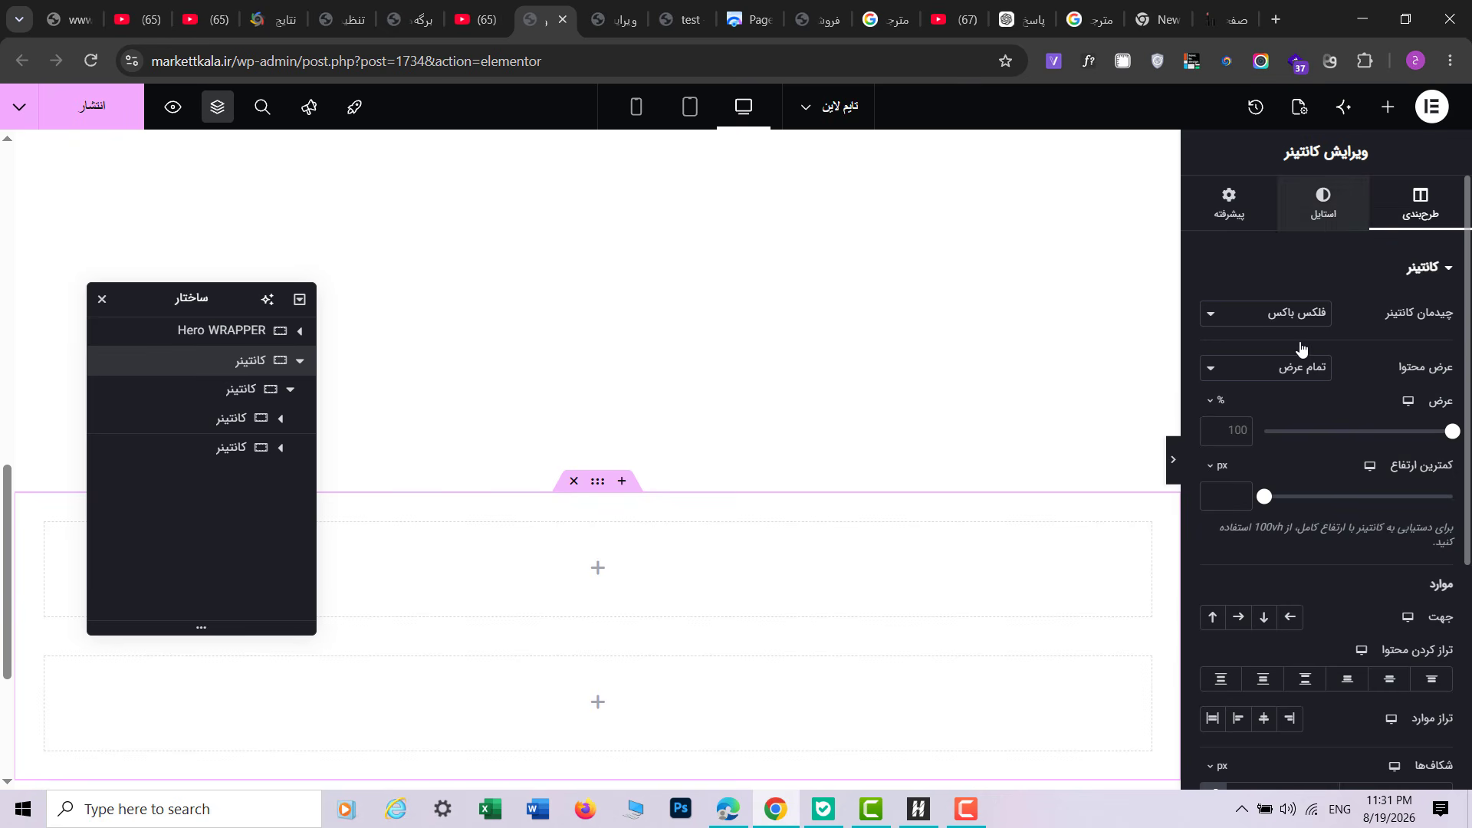
click(1288, 355)
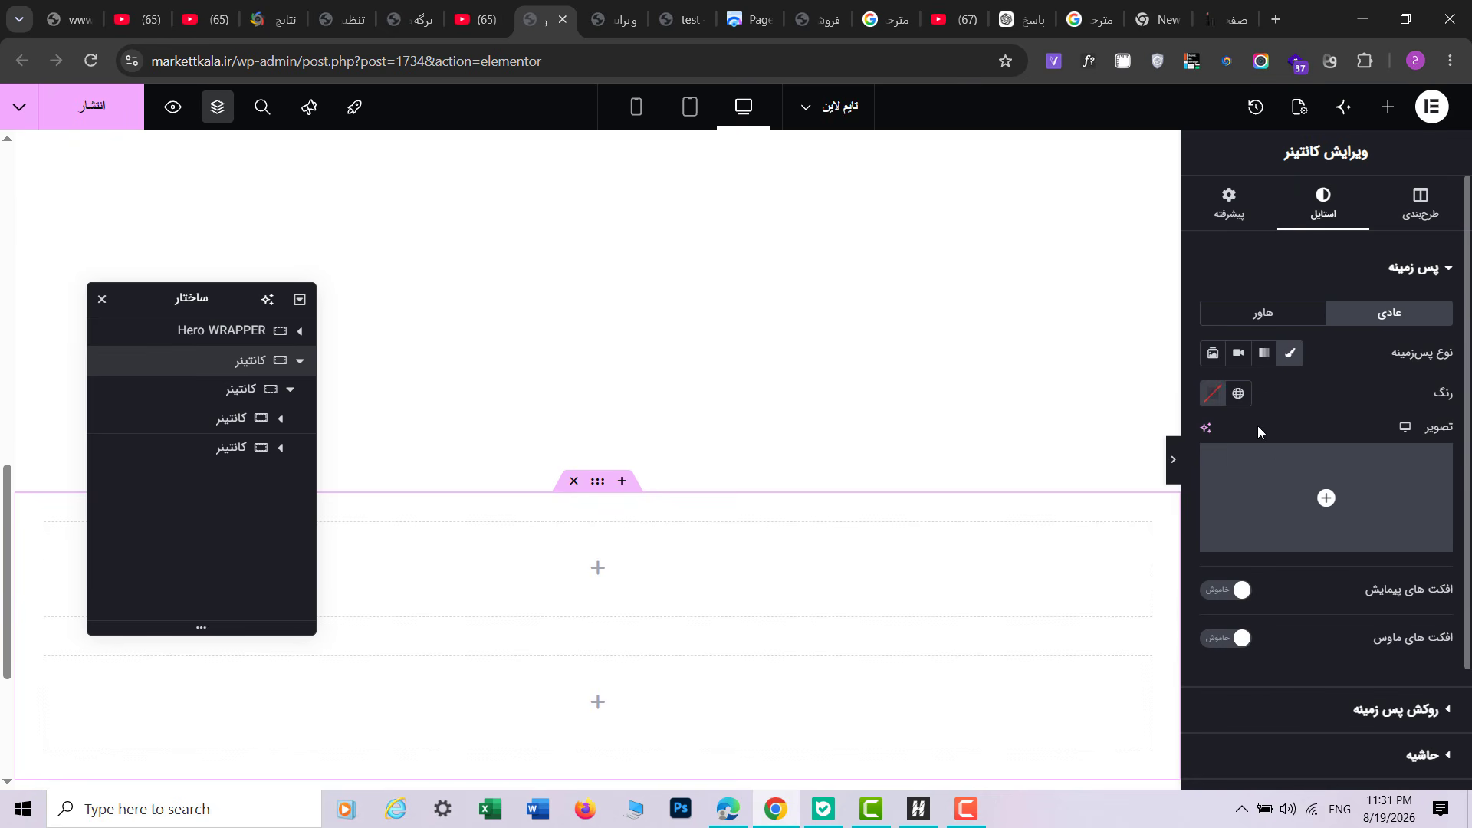
click(1213, 392)
mouse_move(1117, 583)
mouse_down()
mouse_move(1101, 582)
mouse_move(1101, 562)
mouse_up()
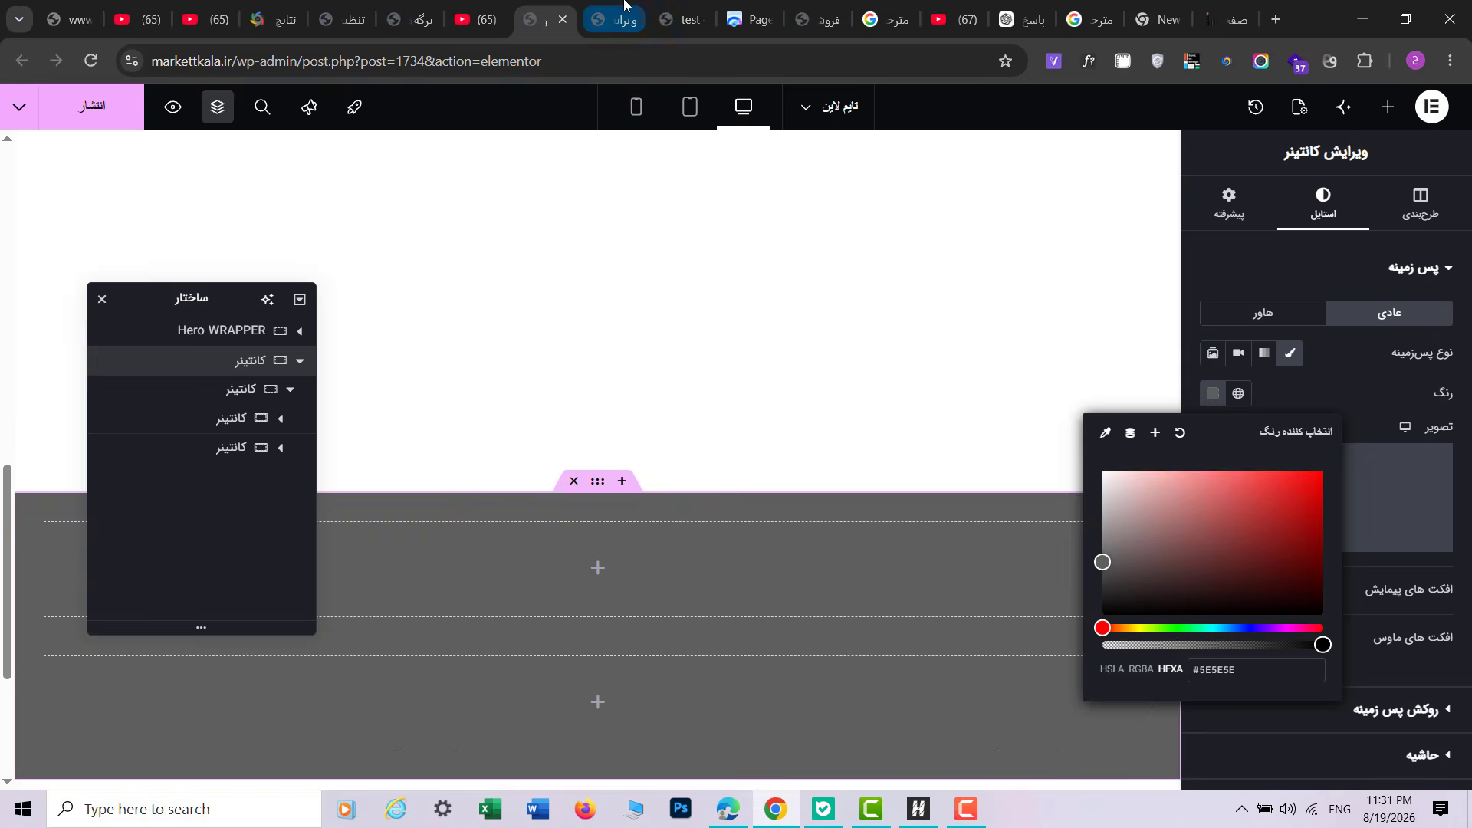
Step: Copy the background colour #575757 from the test page's content container and apply it to the outer container
click(612, 20)
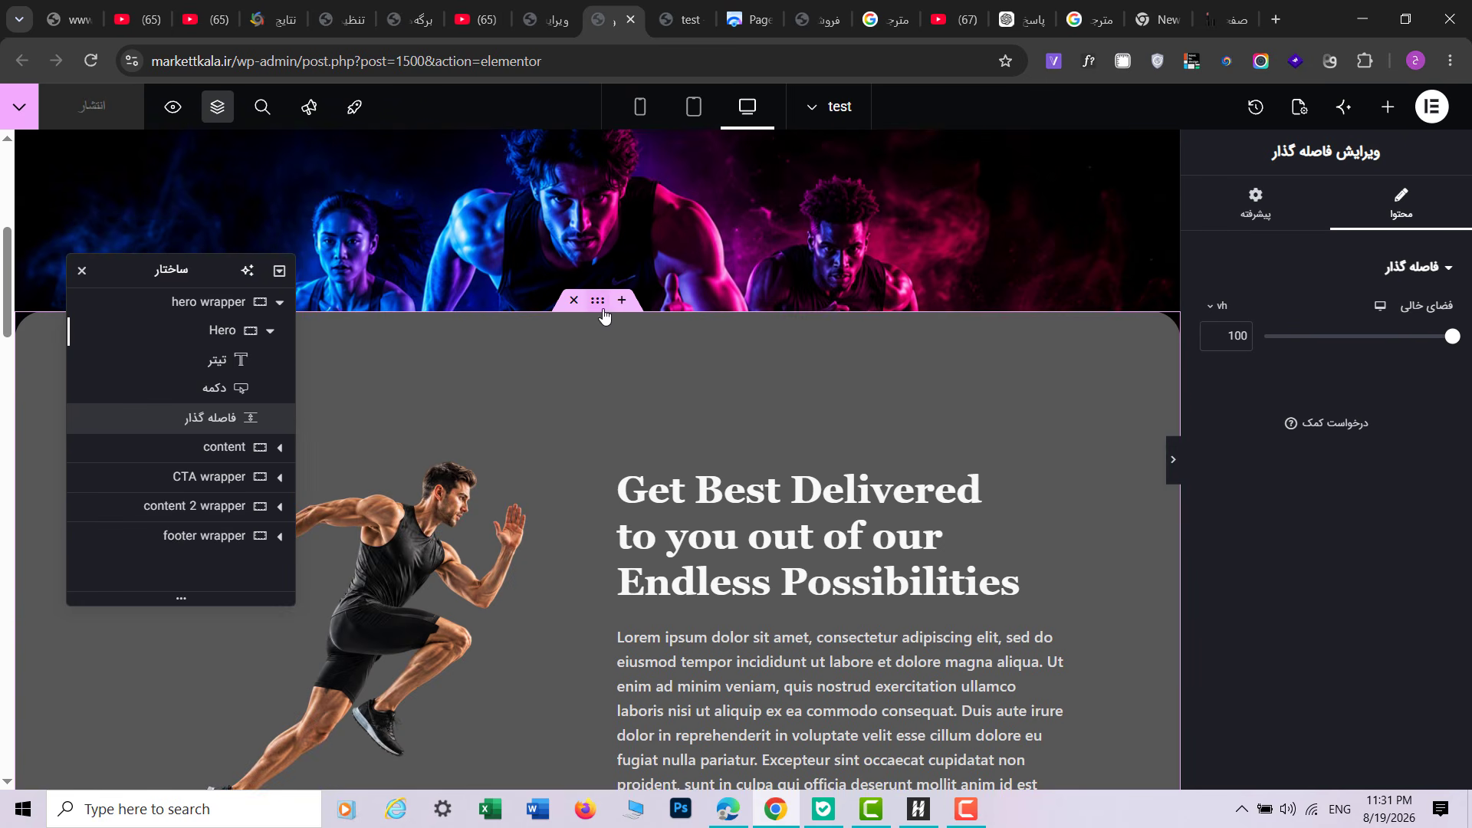
click(815, 317)
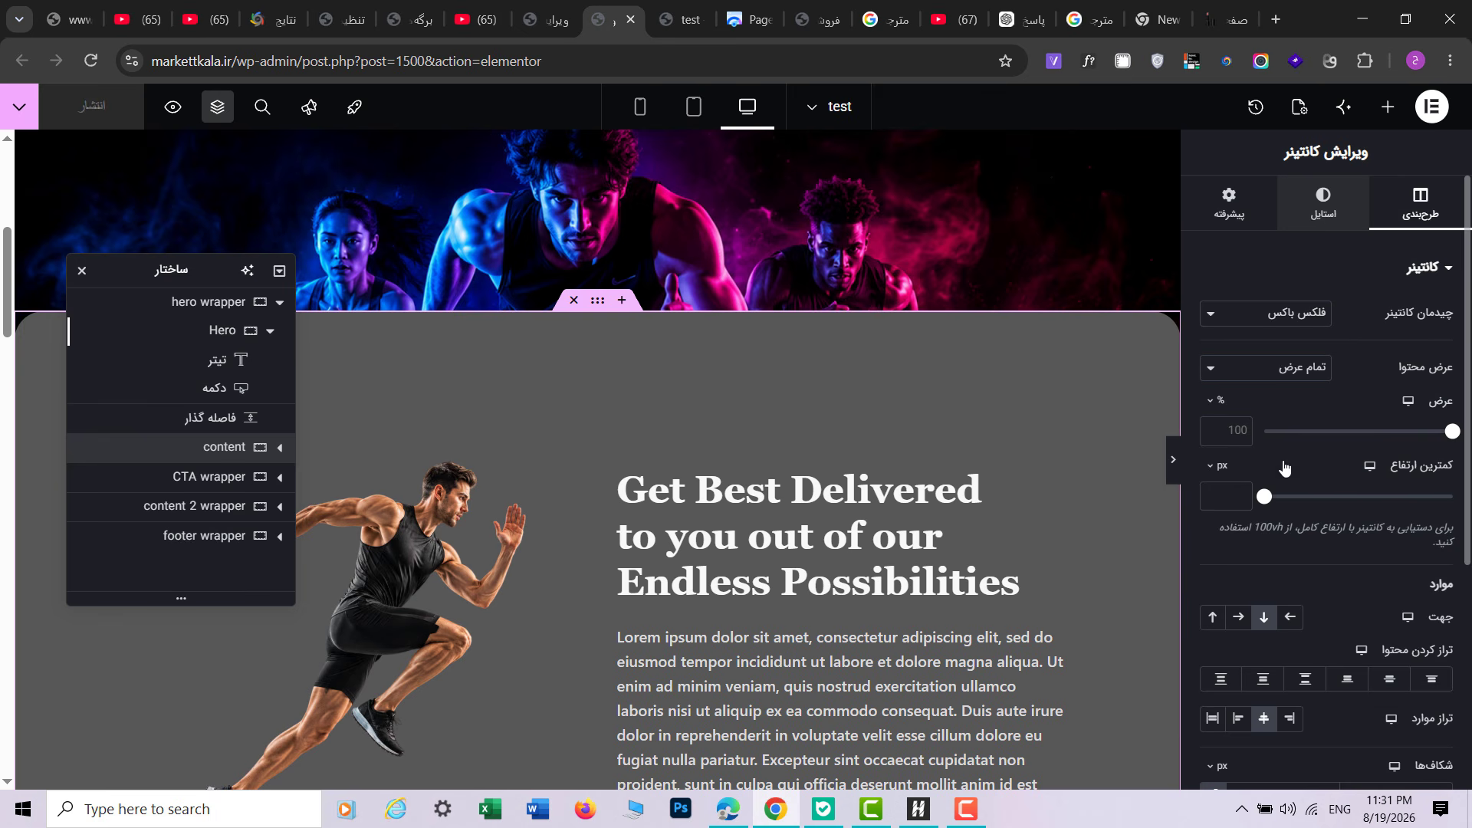
click(1323, 200)
click(1212, 394)
key(ctrl+c)
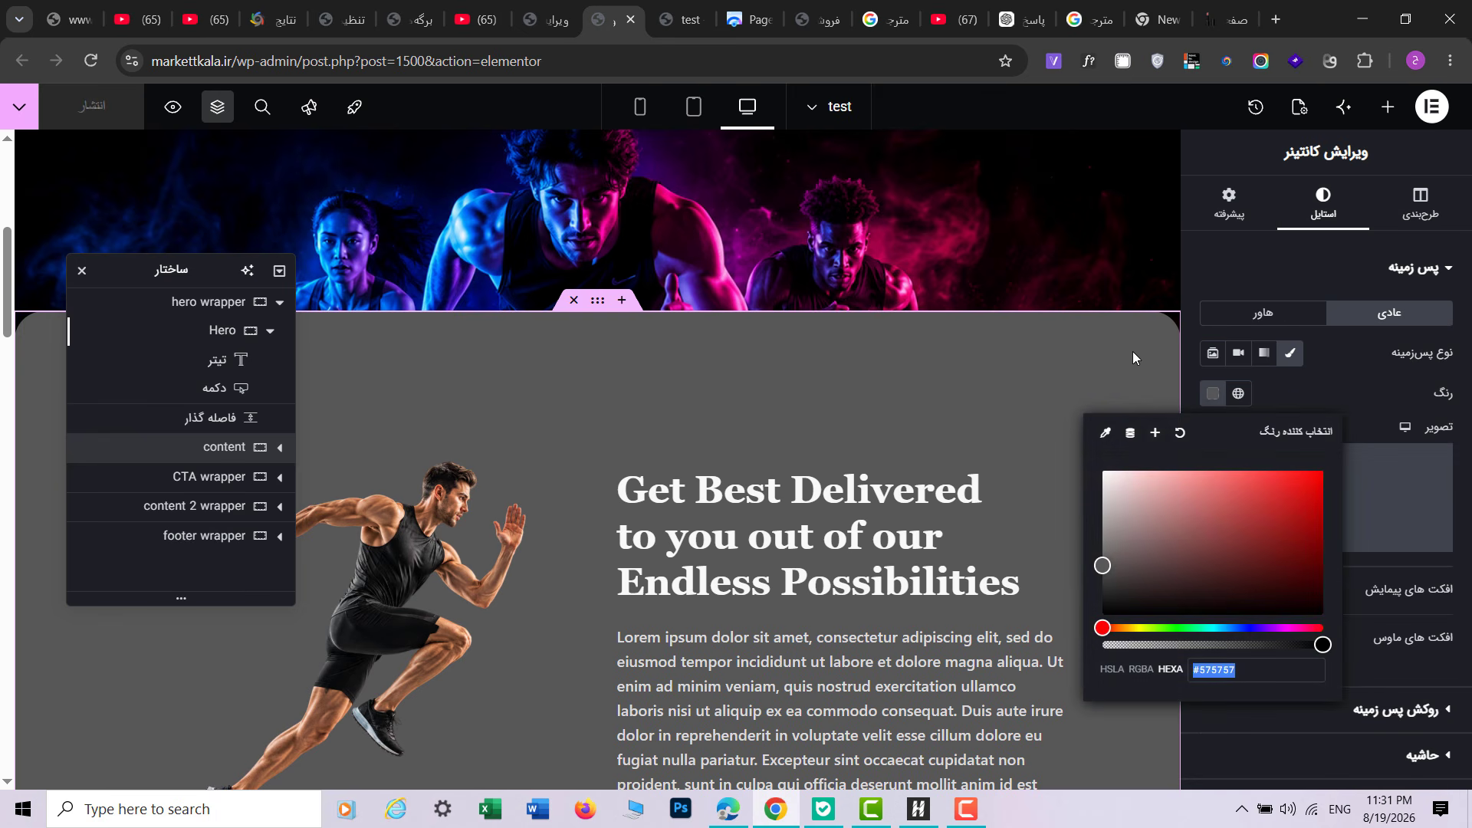
click(546, 19)
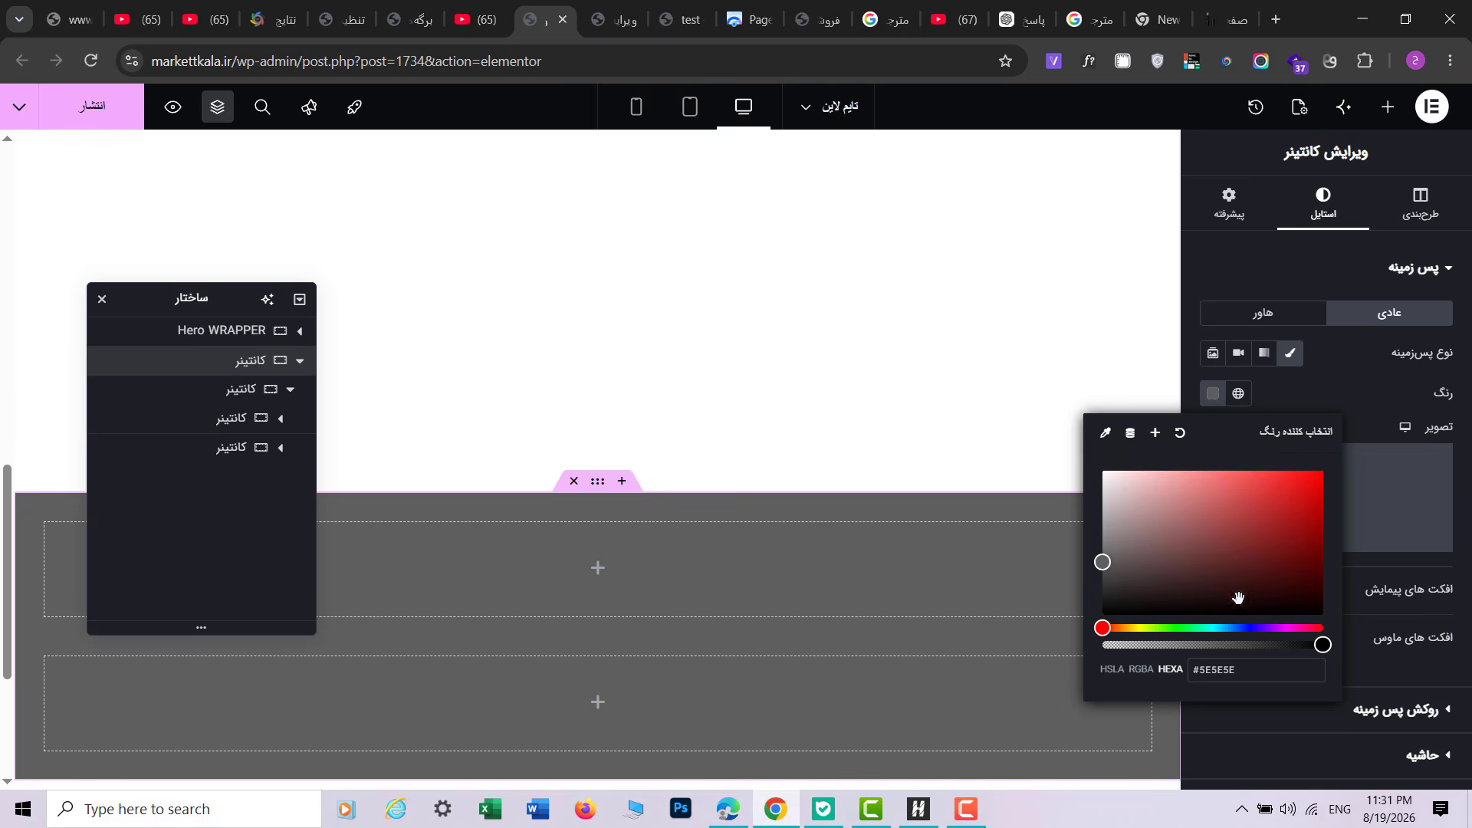
triple_click(1226, 670)
key(ctrl+v)
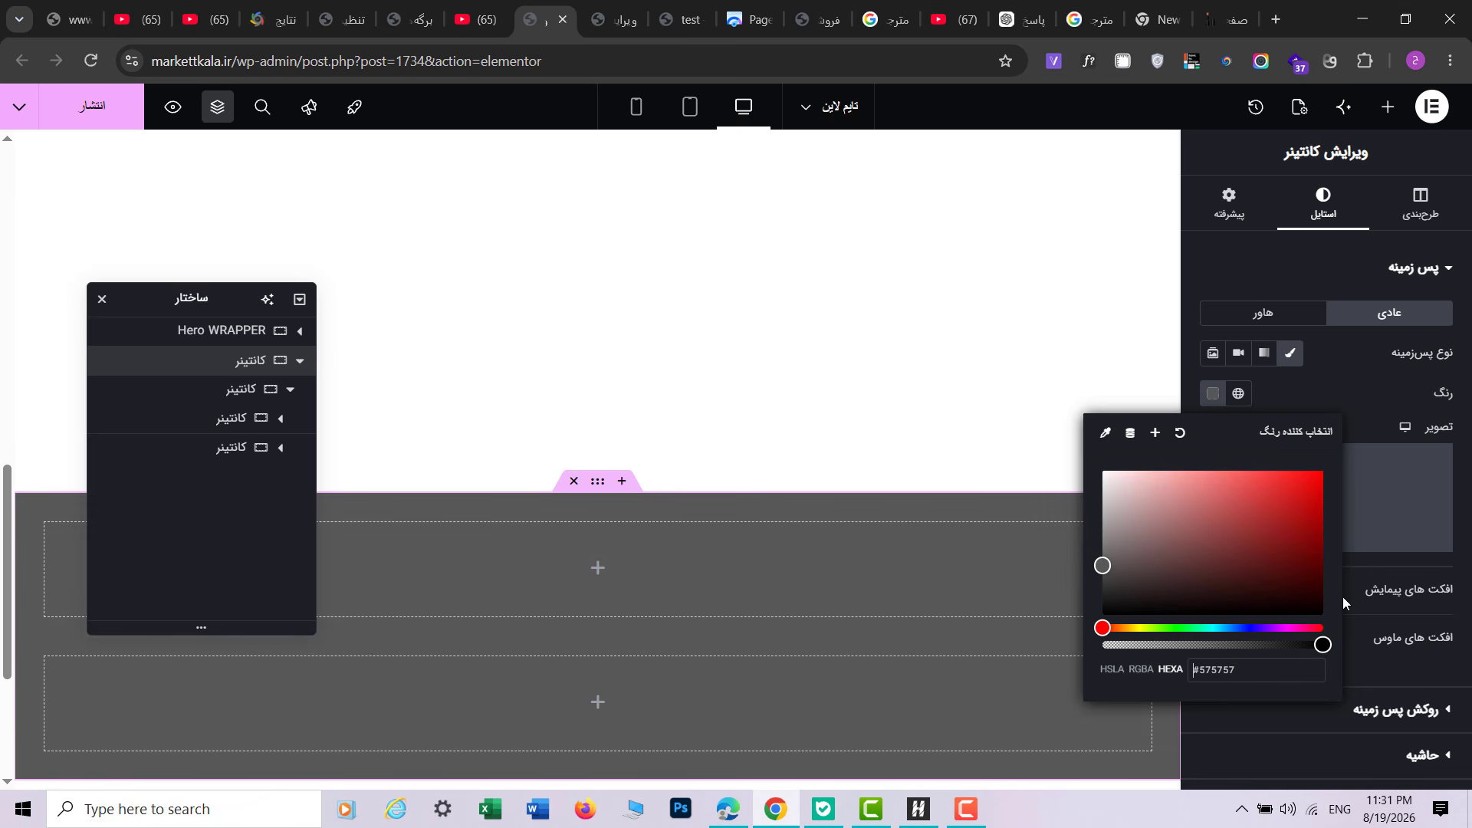
click(1343, 378)
Step: Select the first inner container and examine the layout of the test page's content section for comparison
click(1154, 565)
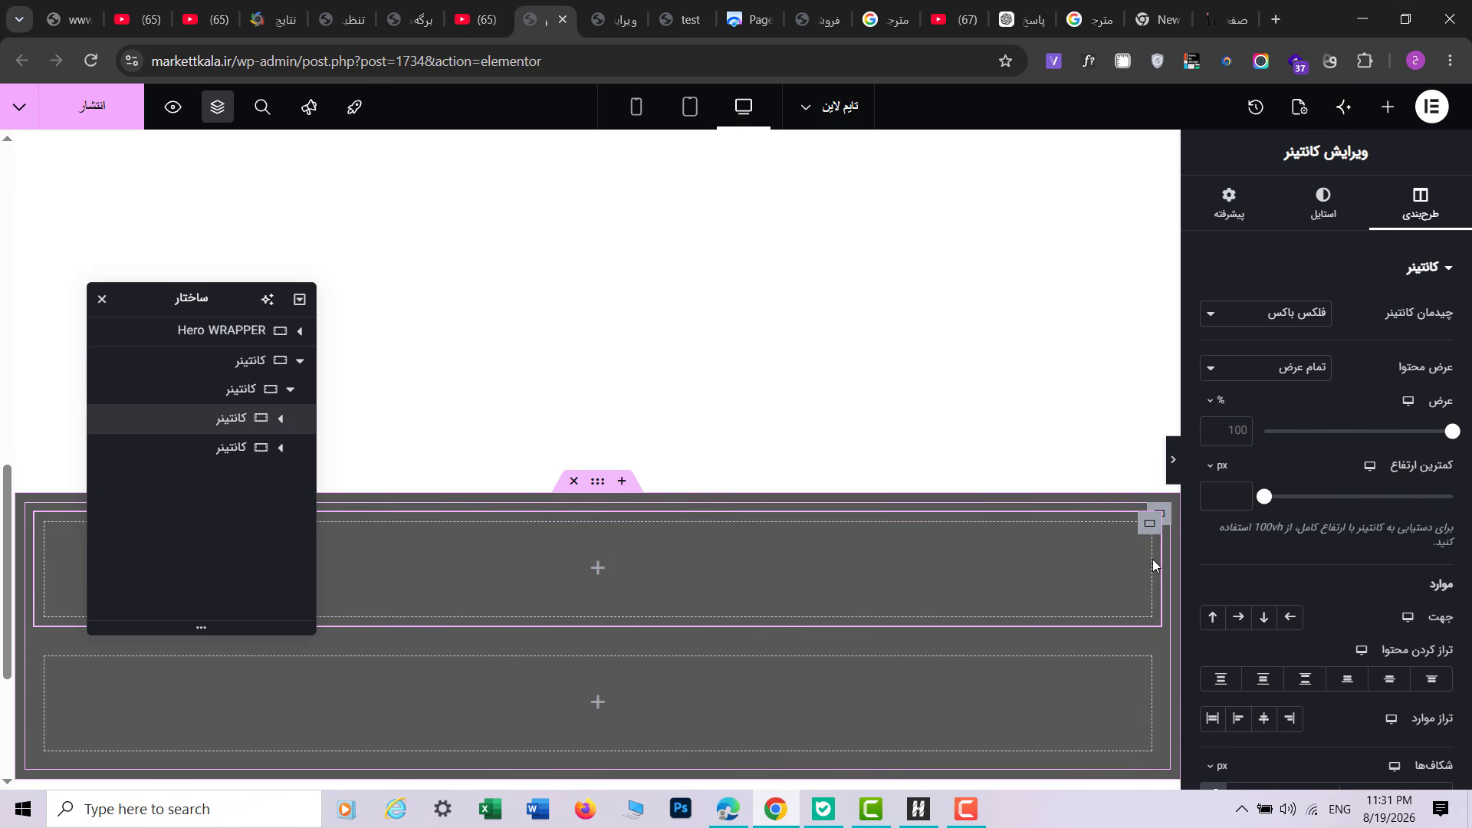
click(617, 19)
scroll(817, 334, down, 3)
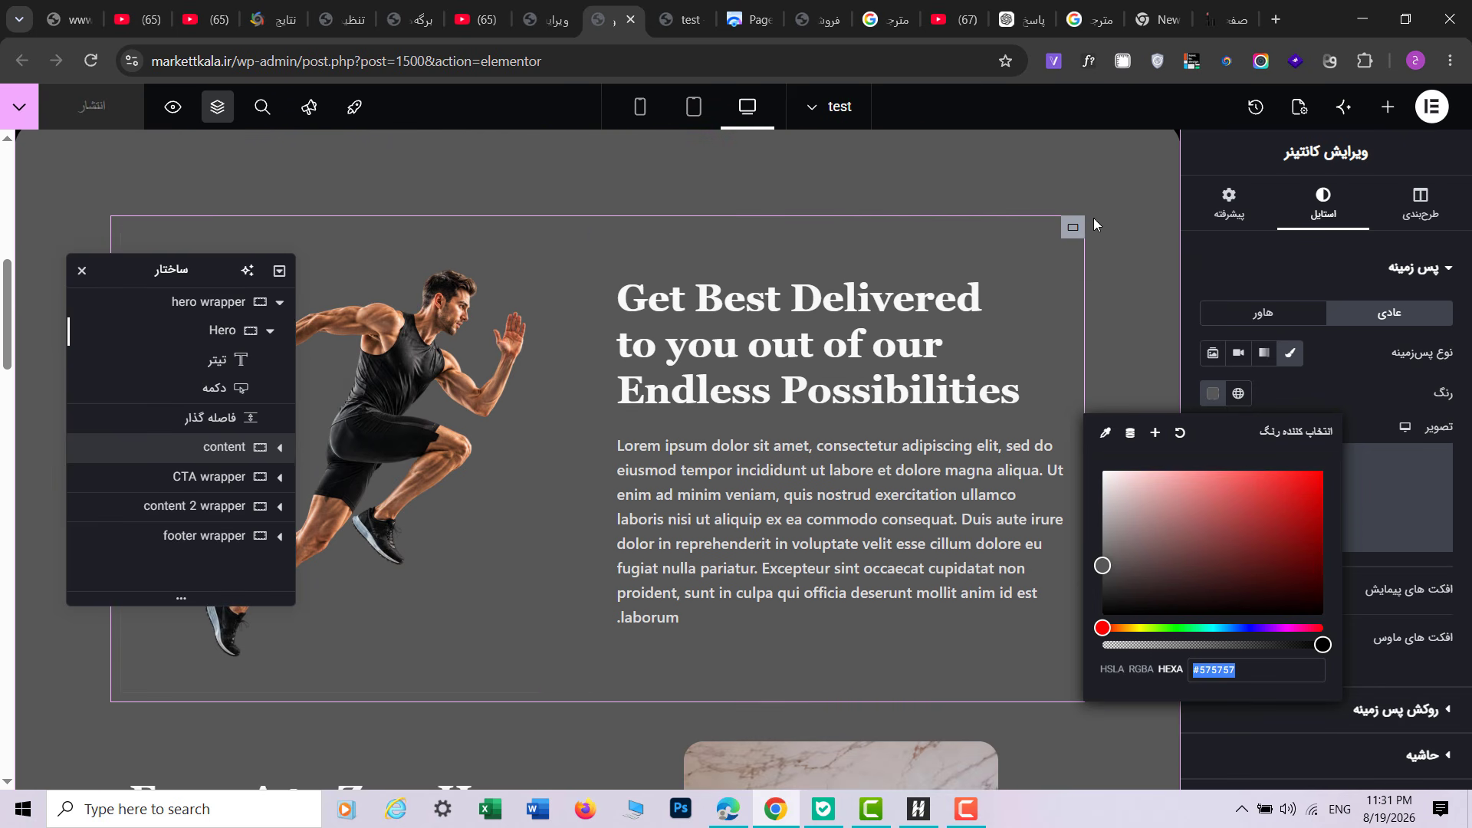
click(542, 11)
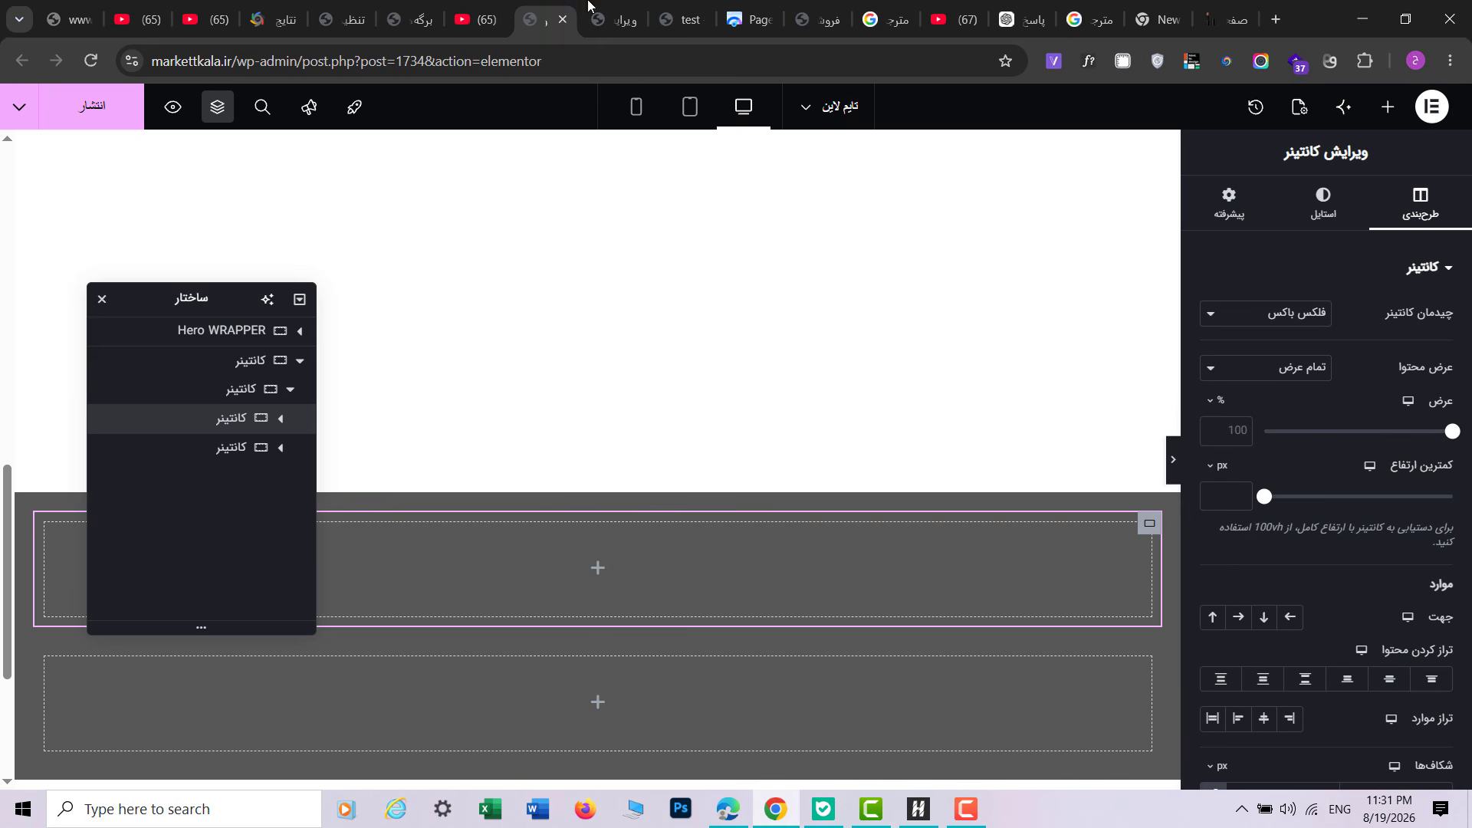
key(ctrl+Tab)
scroll(1029, 371, up, 2)
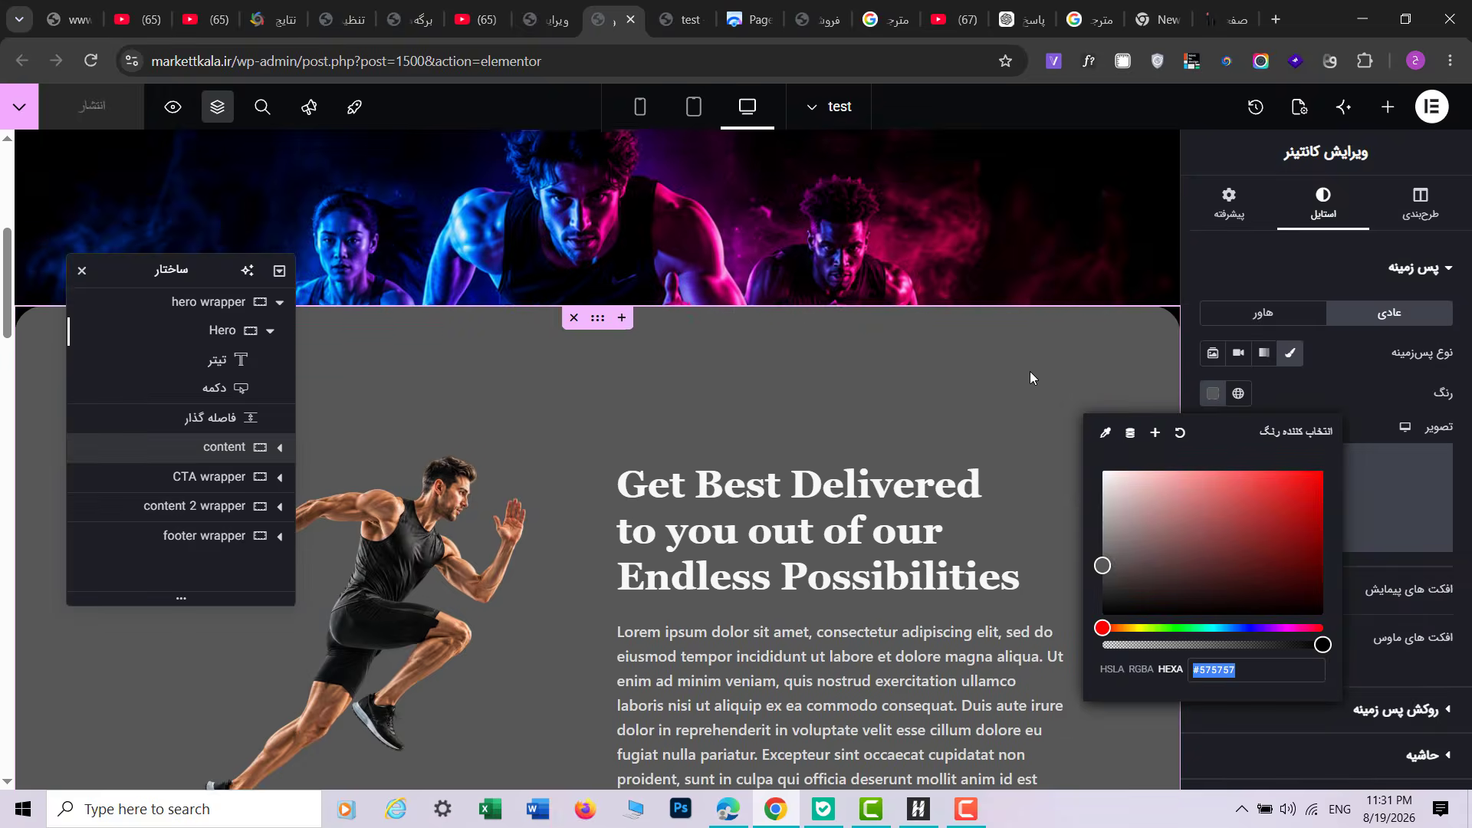
Step: Following the test page's content section, set the nested container's direction to horizontal so its two child containers sit side by side
scroll(1021, 411, down, 6)
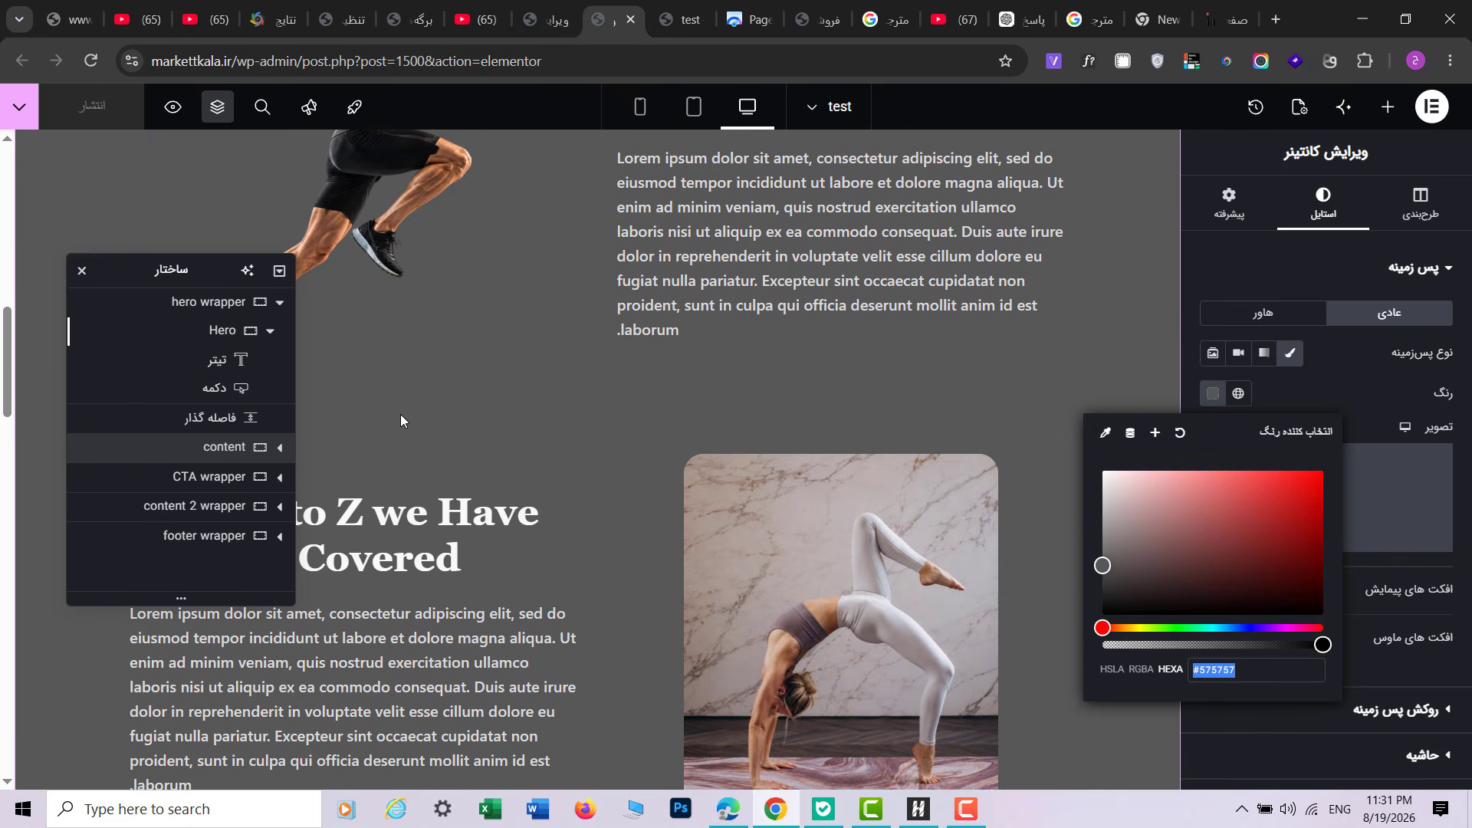
click(277, 452)
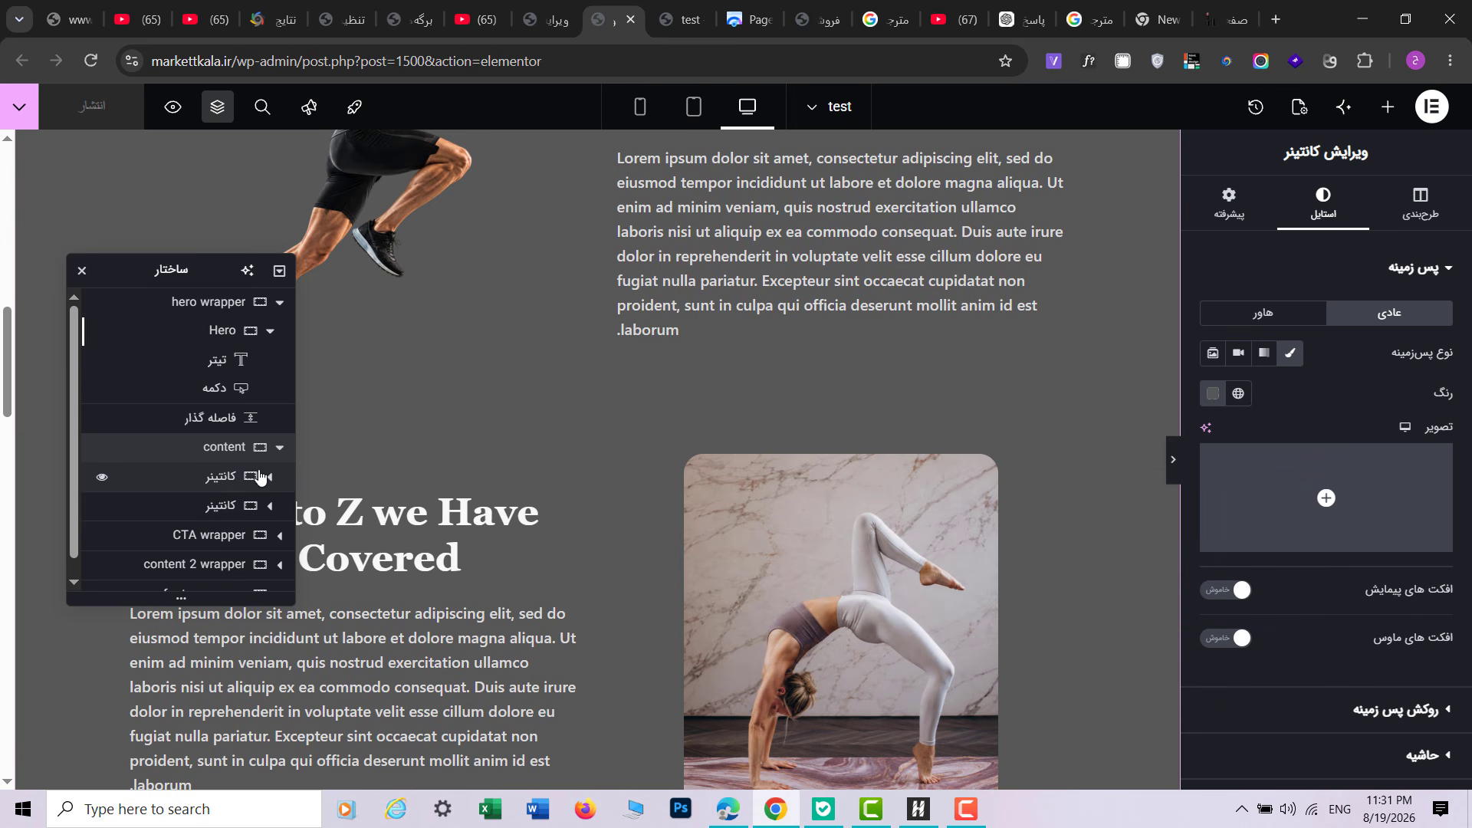
click(270, 476)
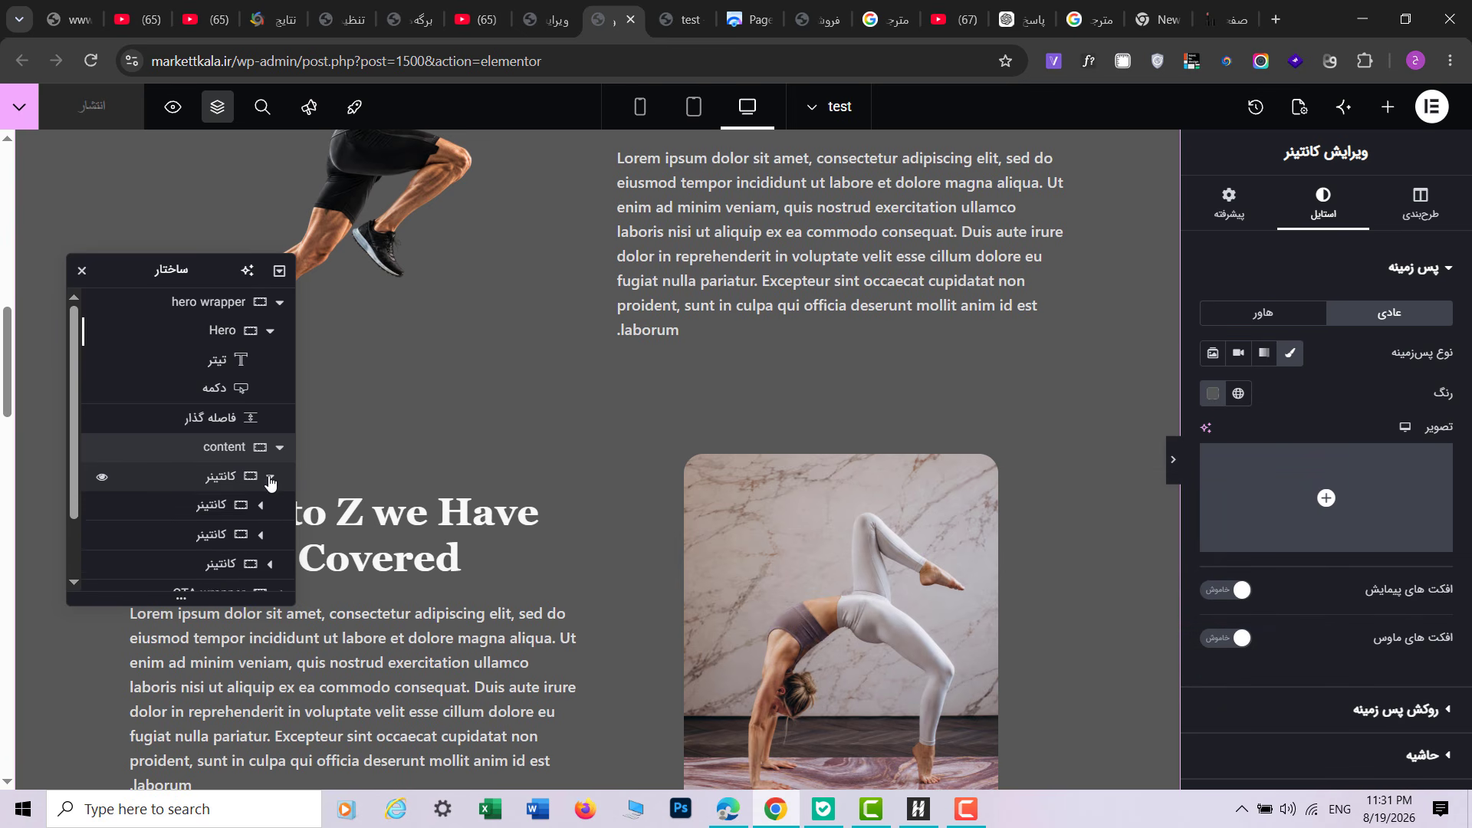
click(534, 3)
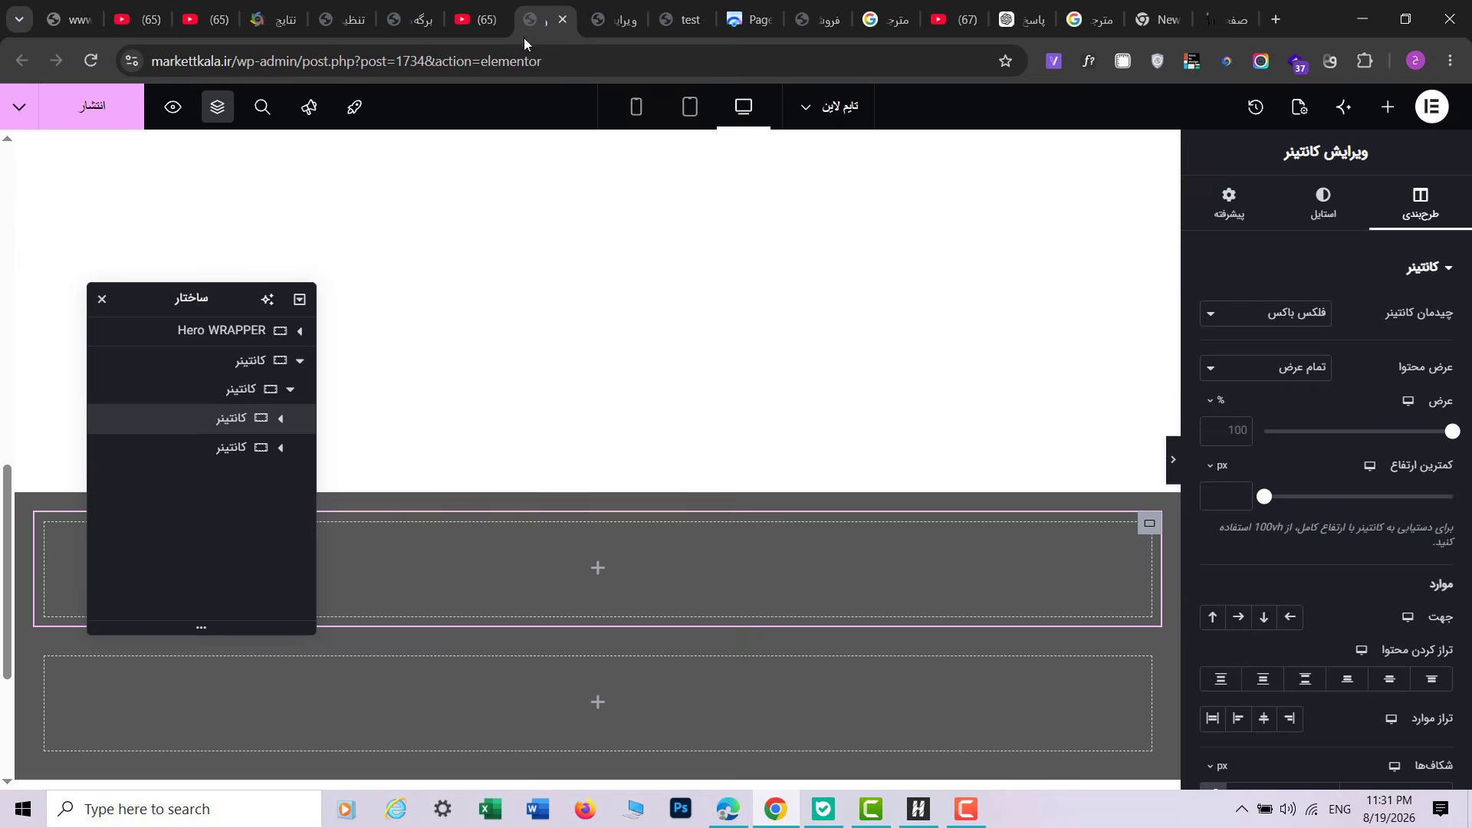
click(290, 397)
click(280, 390)
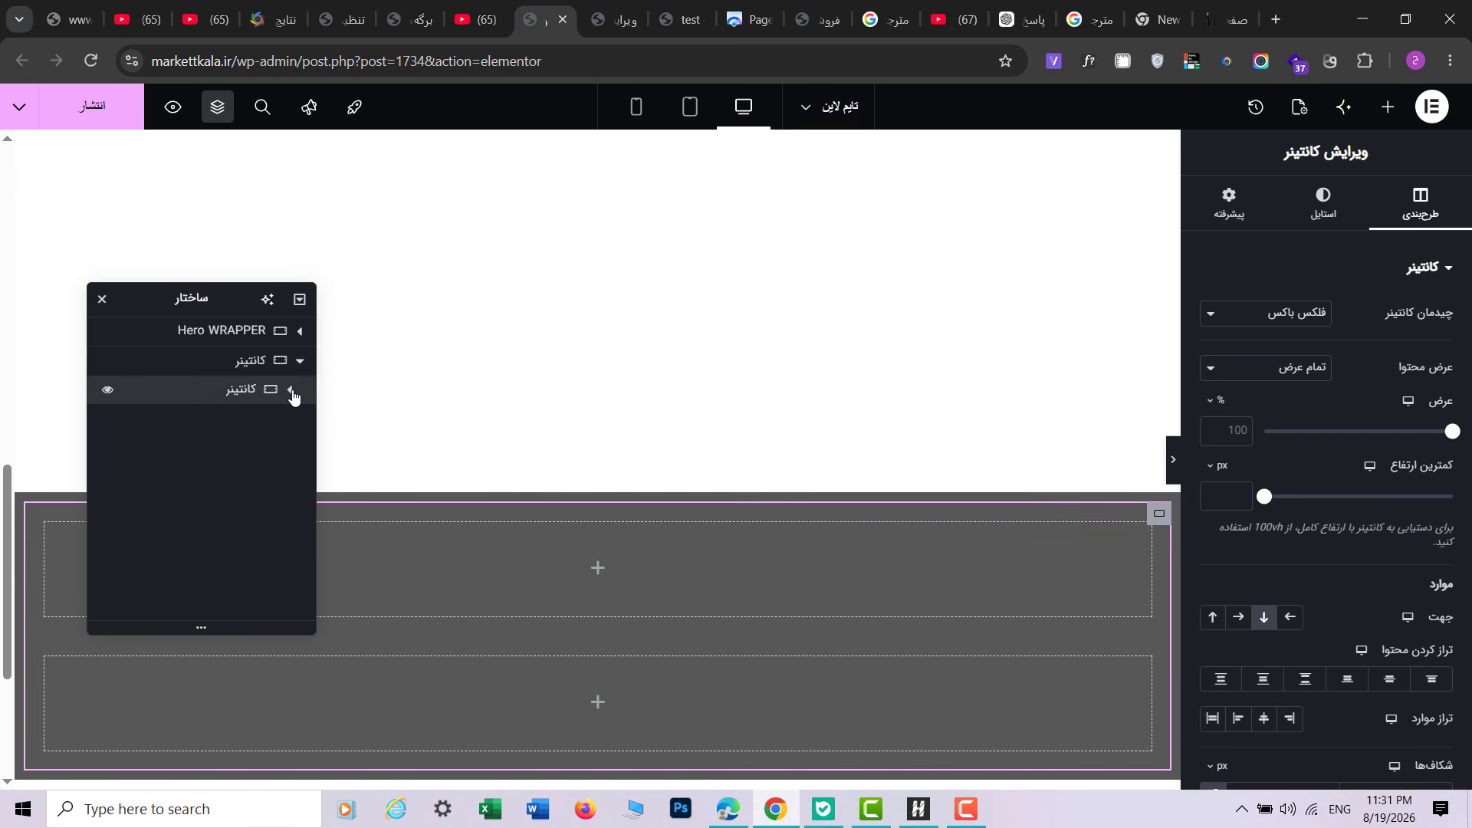
click(291, 389)
click(1290, 617)
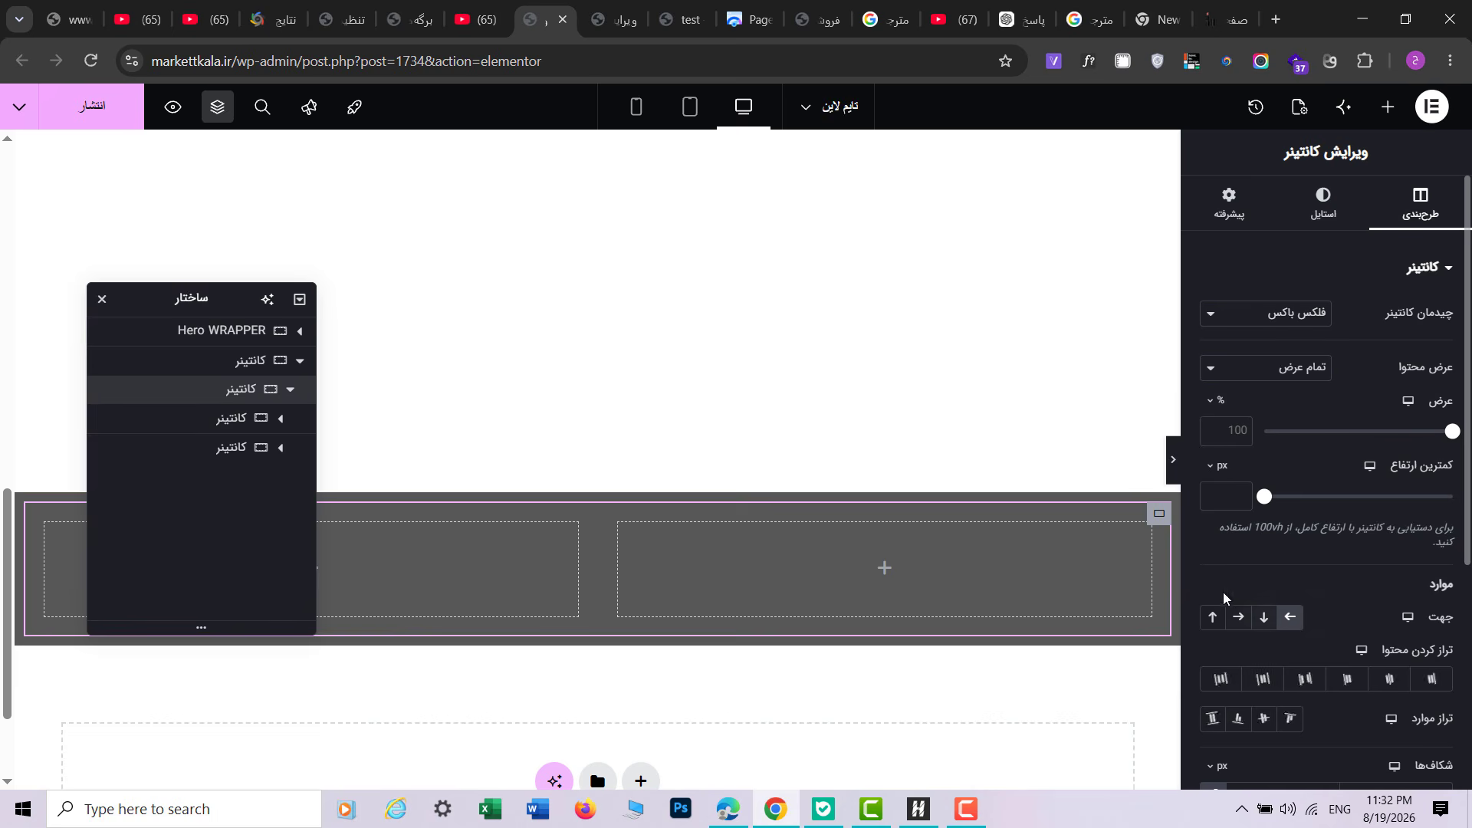
Step: Add a heading widget and a text editor widget below it to the first inner container
click(1150, 535)
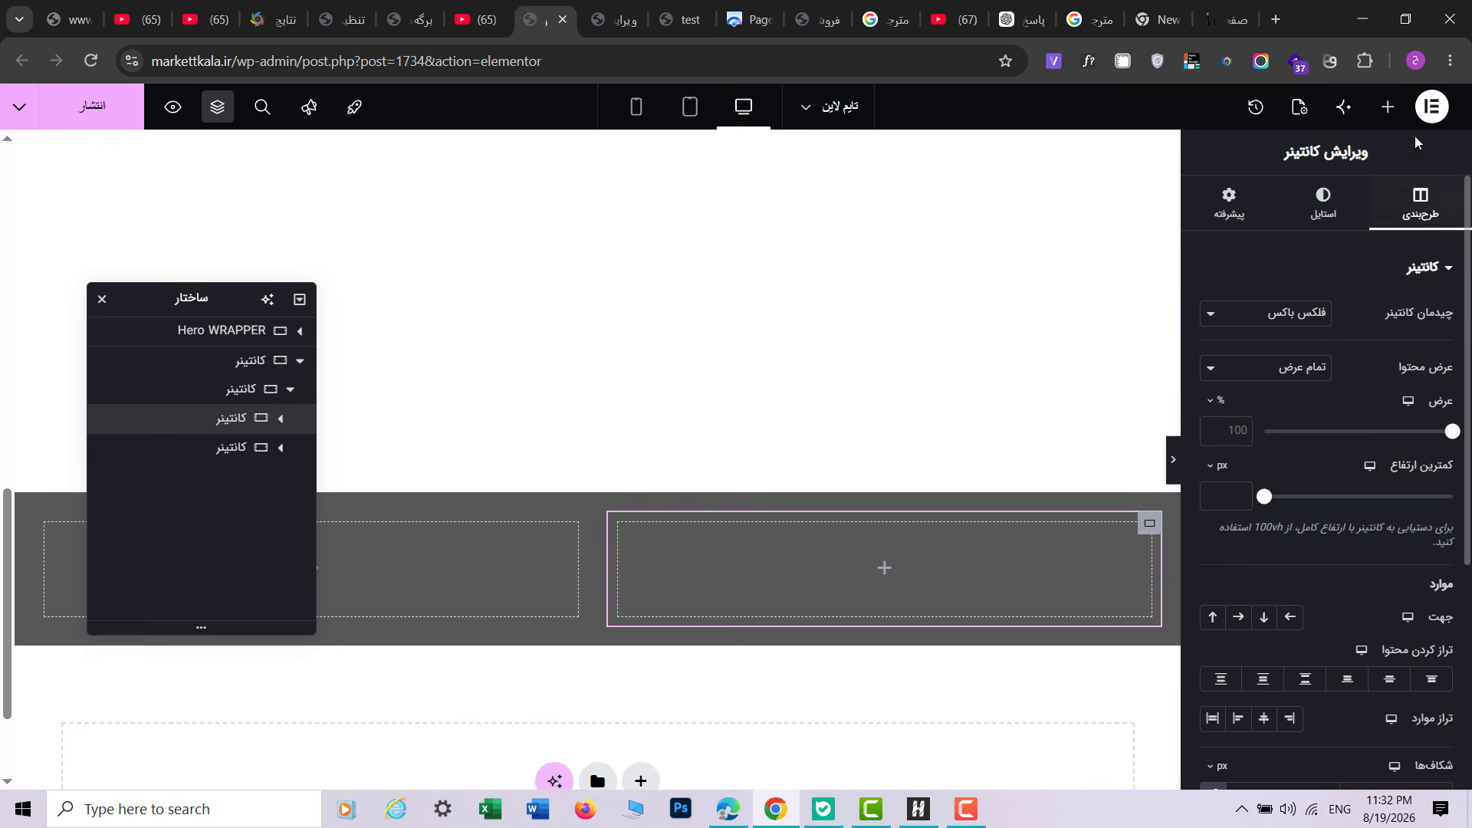
click(1389, 107)
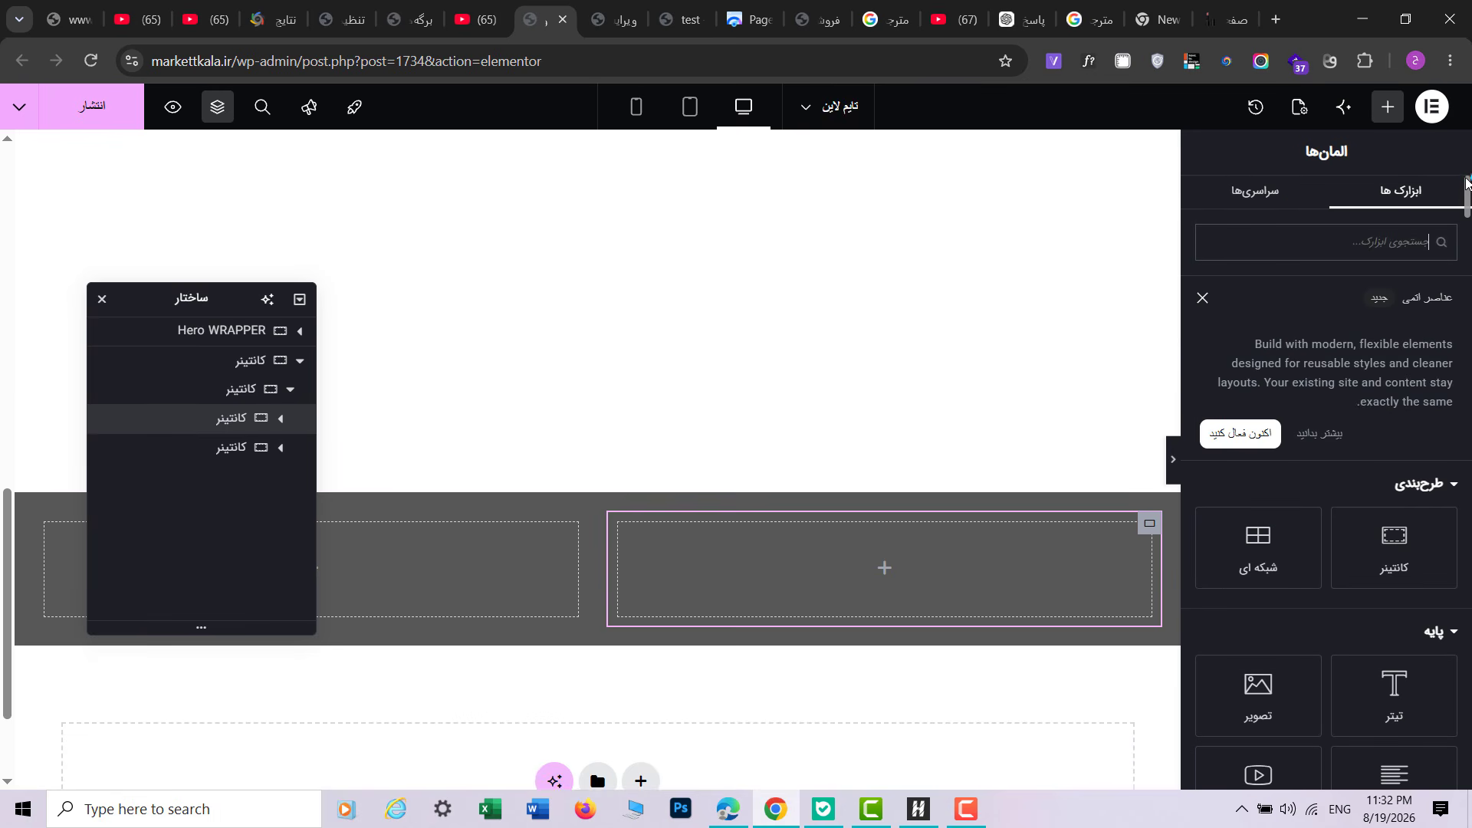
drag(1392, 694, 1135, 563)
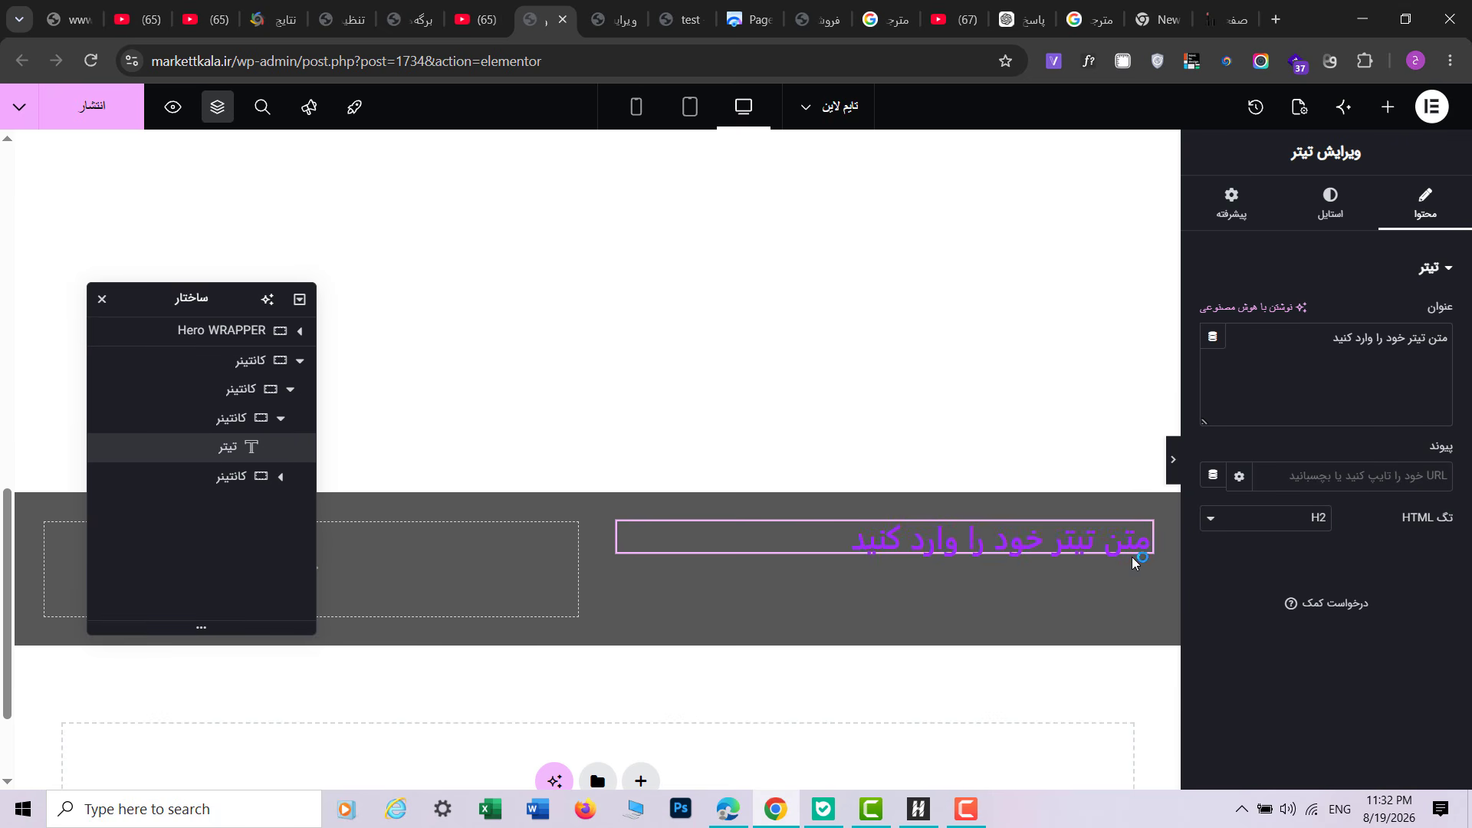
click(1388, 107)
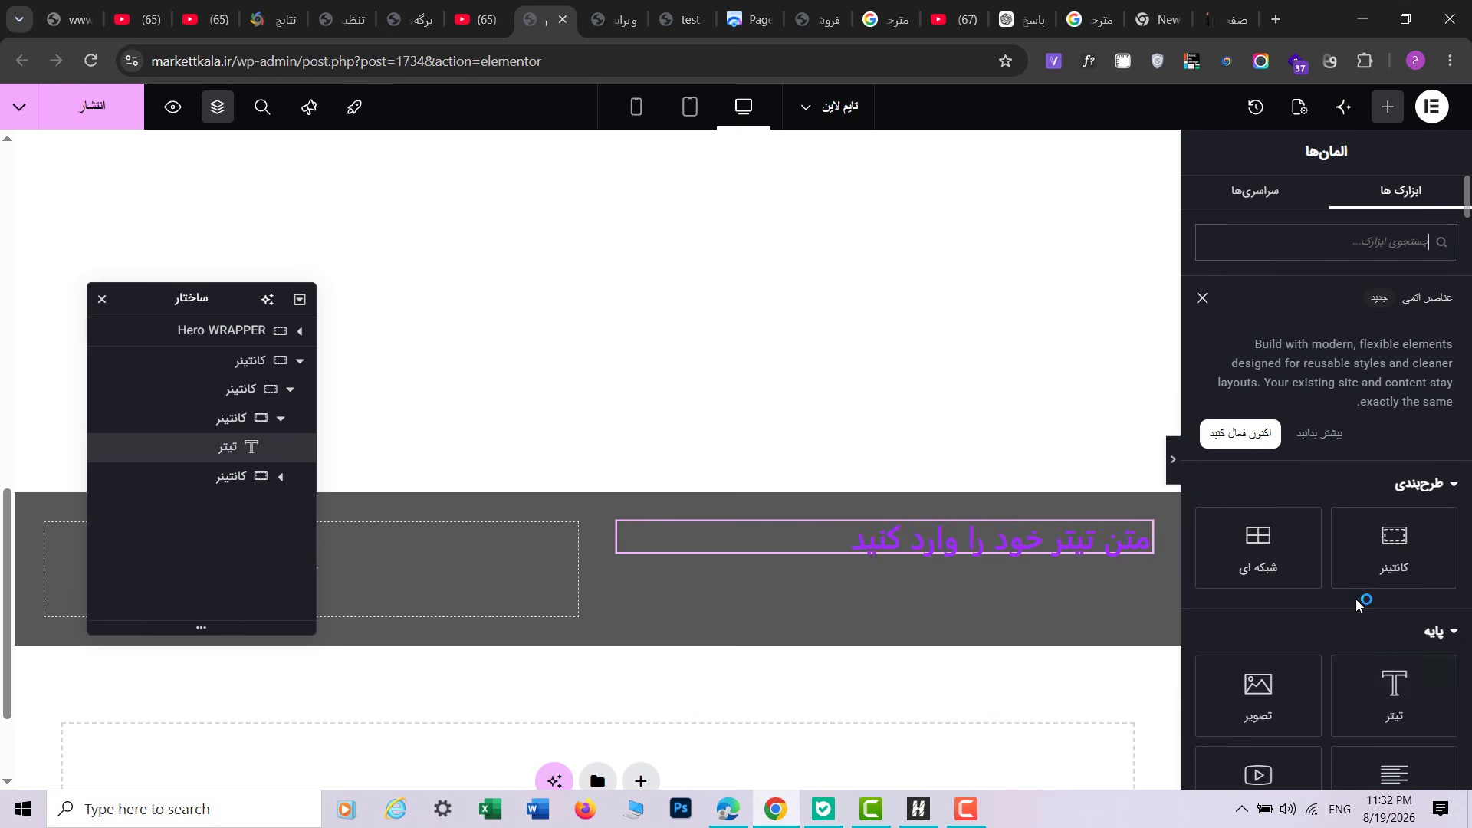
scroll(1391, 690, down, 2)
drag(1392, 690, 1087, 530)
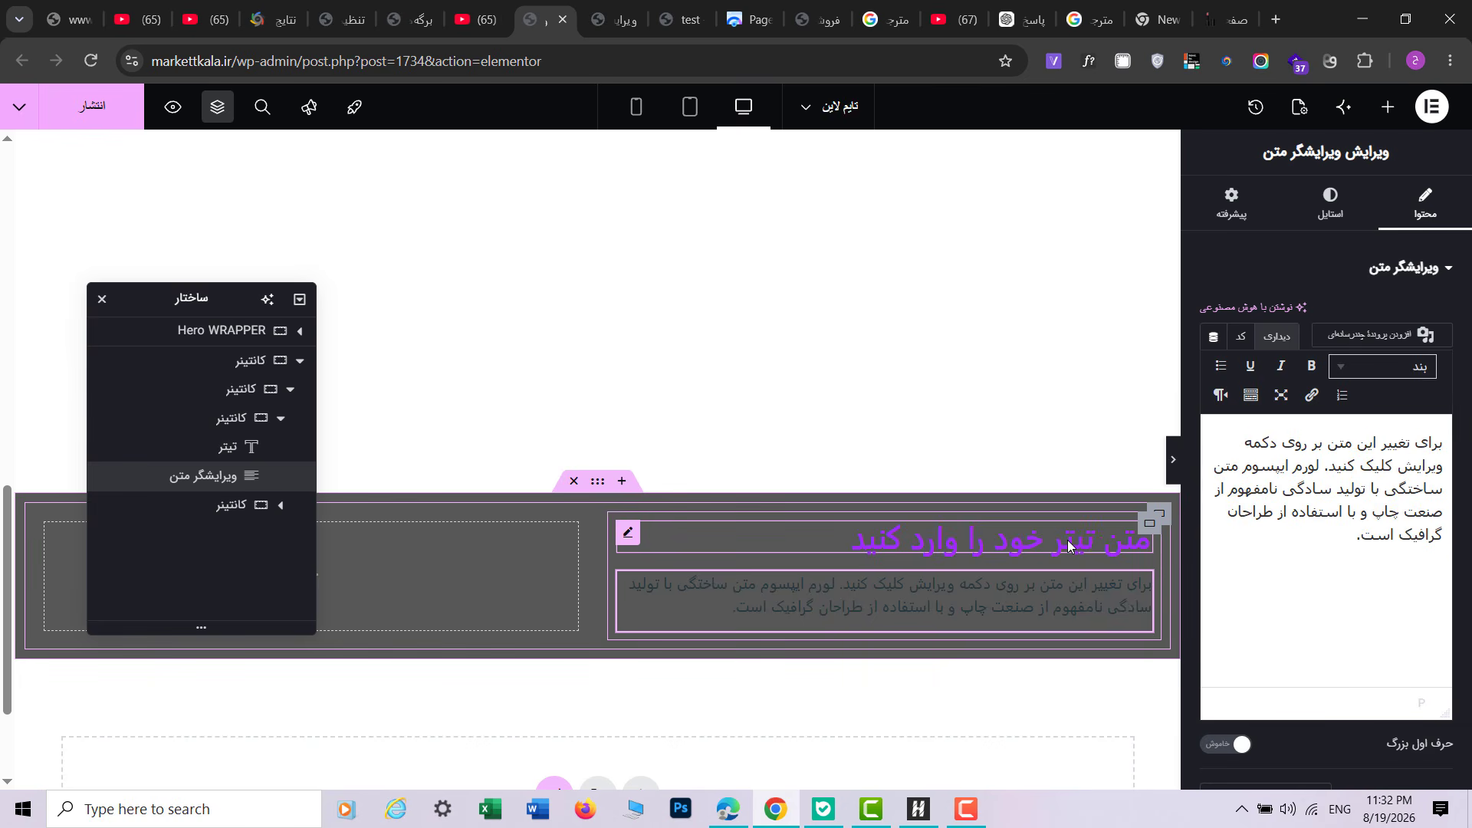
Step: Set the new heading's alignment to end
click(1087, 534)
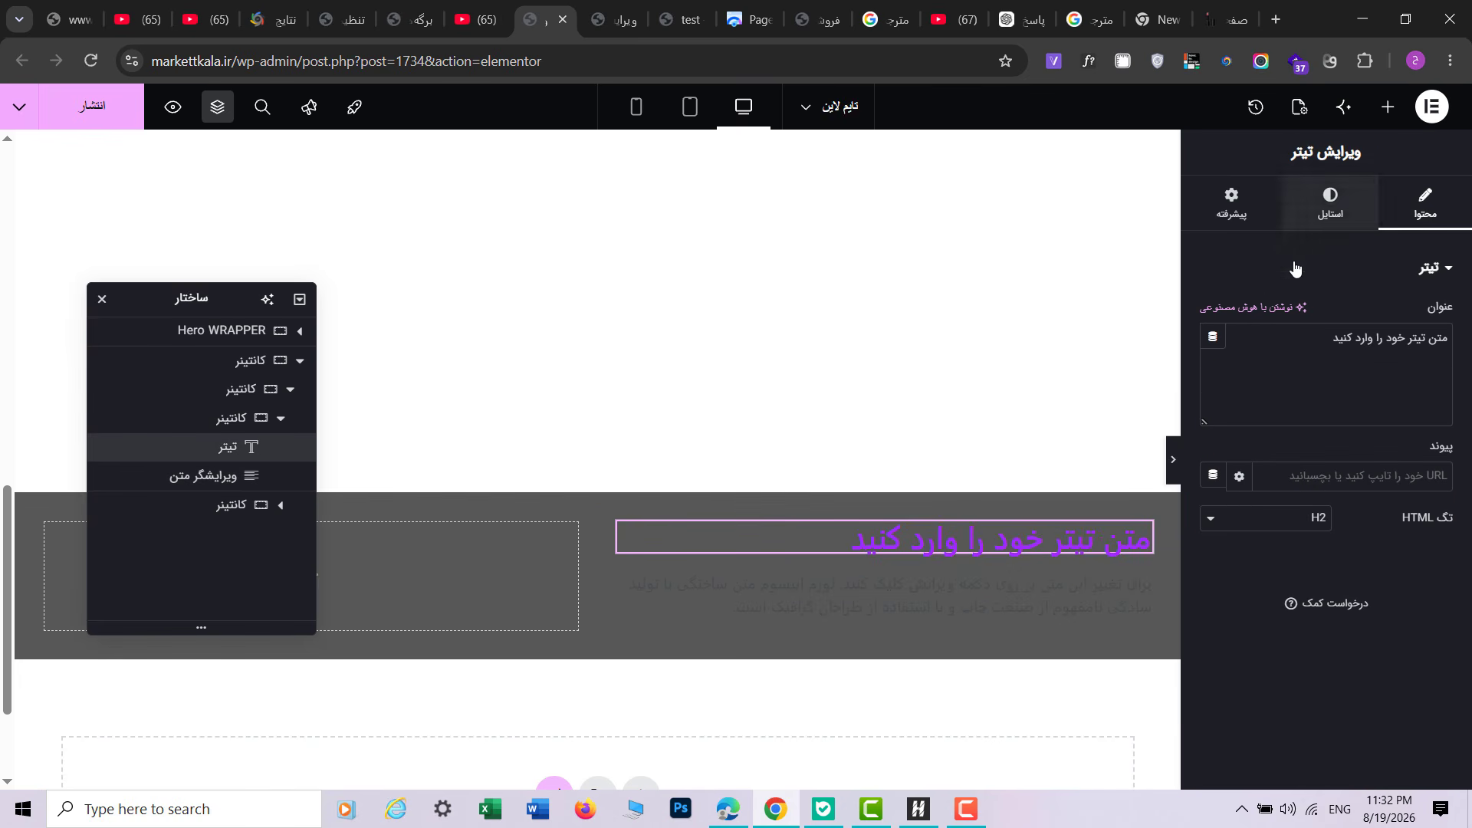
click(1330, 206)
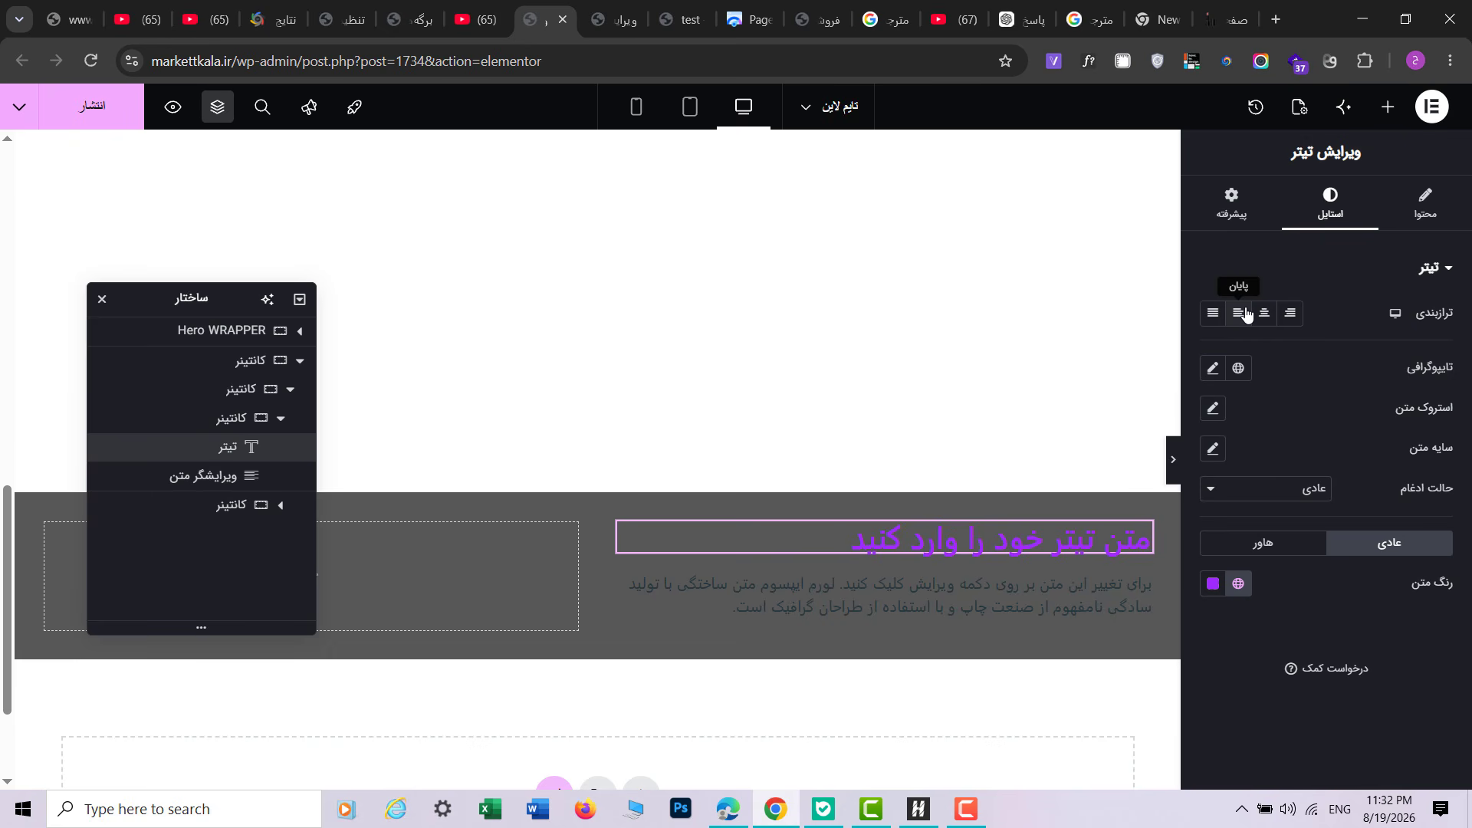
click(1245, 314)
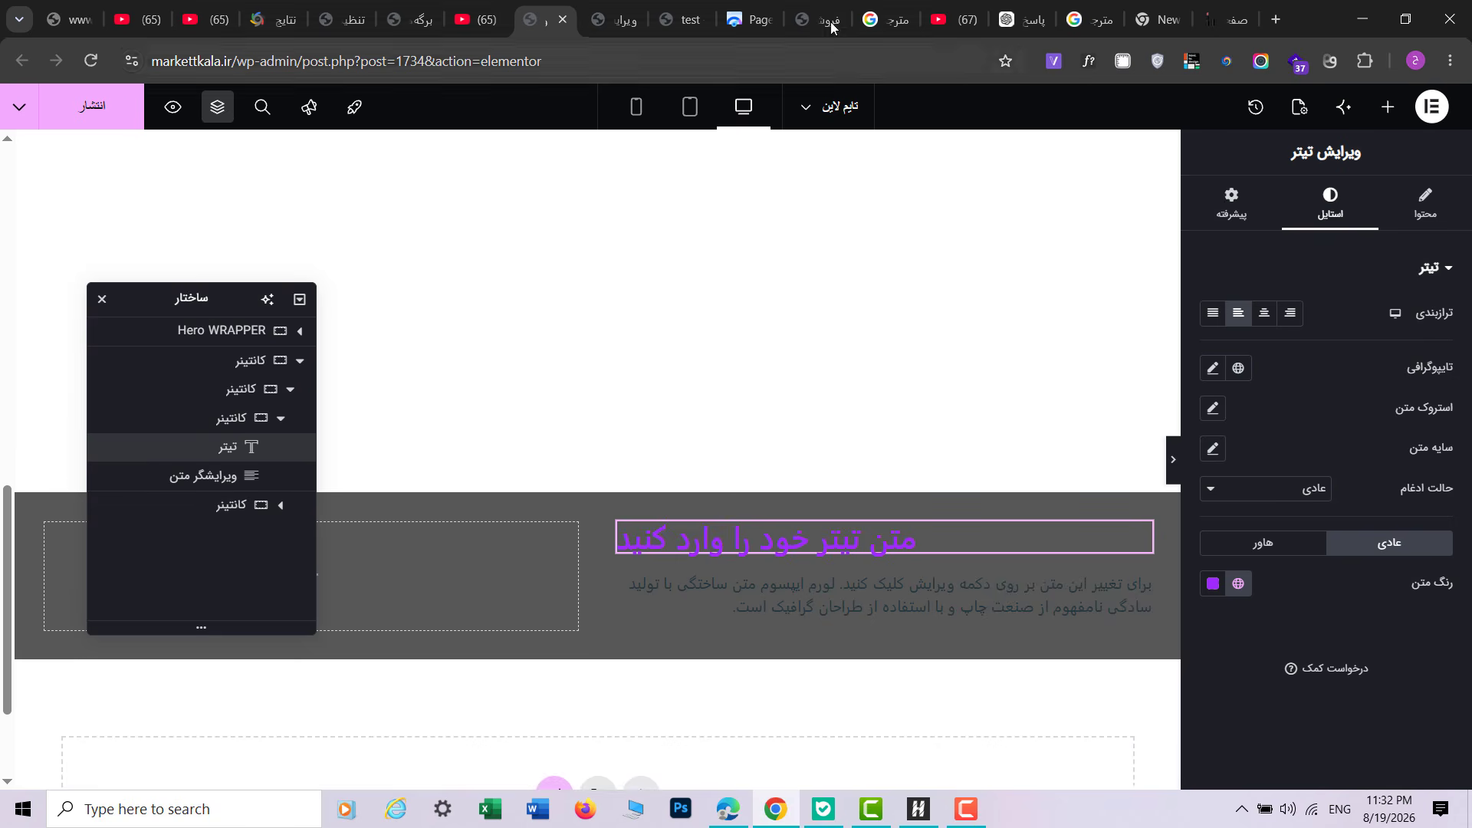
Step: Copy the test page's heading text "Get Best Delivered <br> to you out of our <br> Endless Possibilities" and use it to replace the new heading's title
click(613, 19)
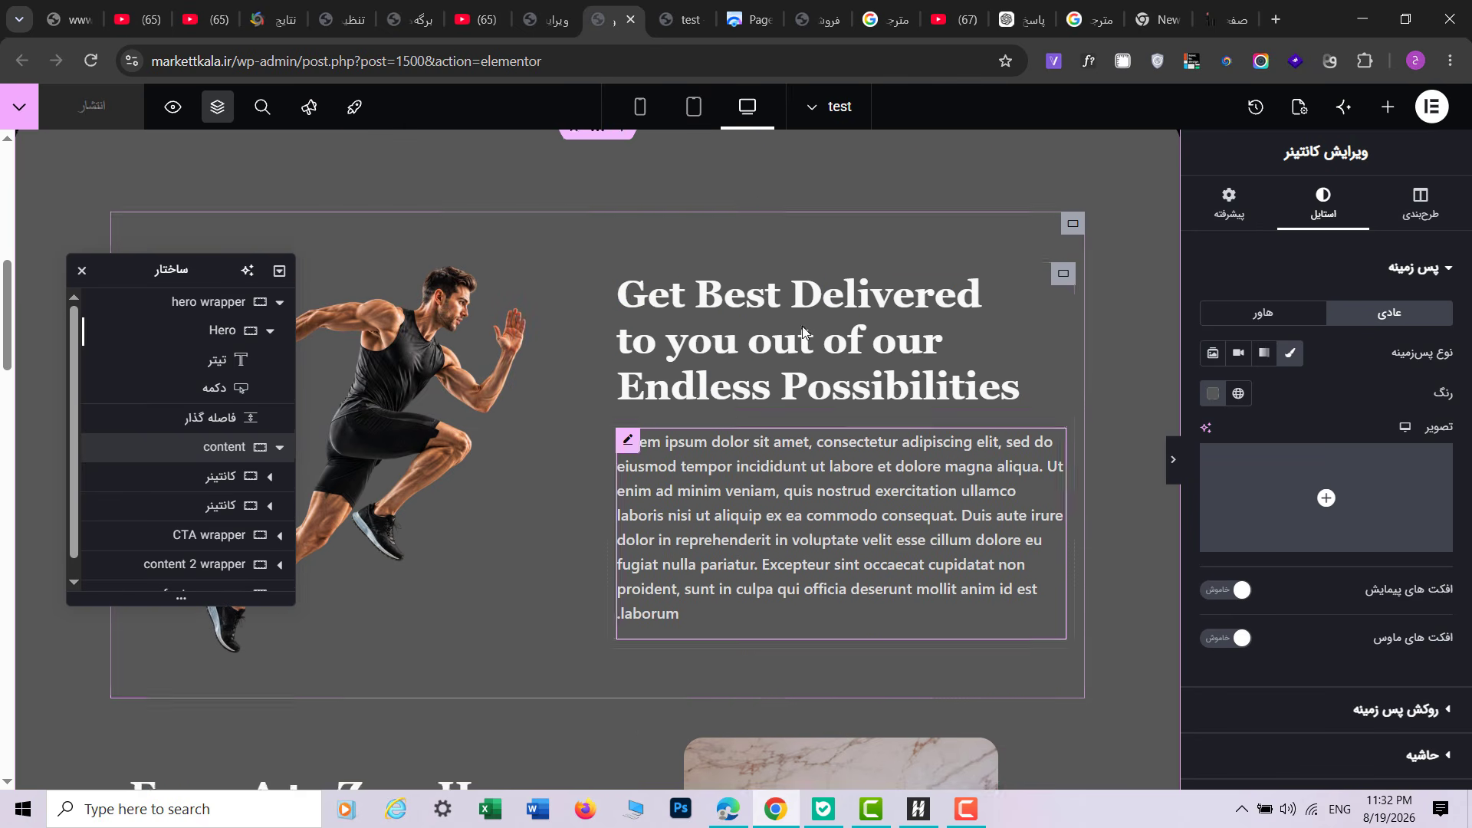
click(740, 321)
triple_click(1389, 375)
key(ctrl+c)
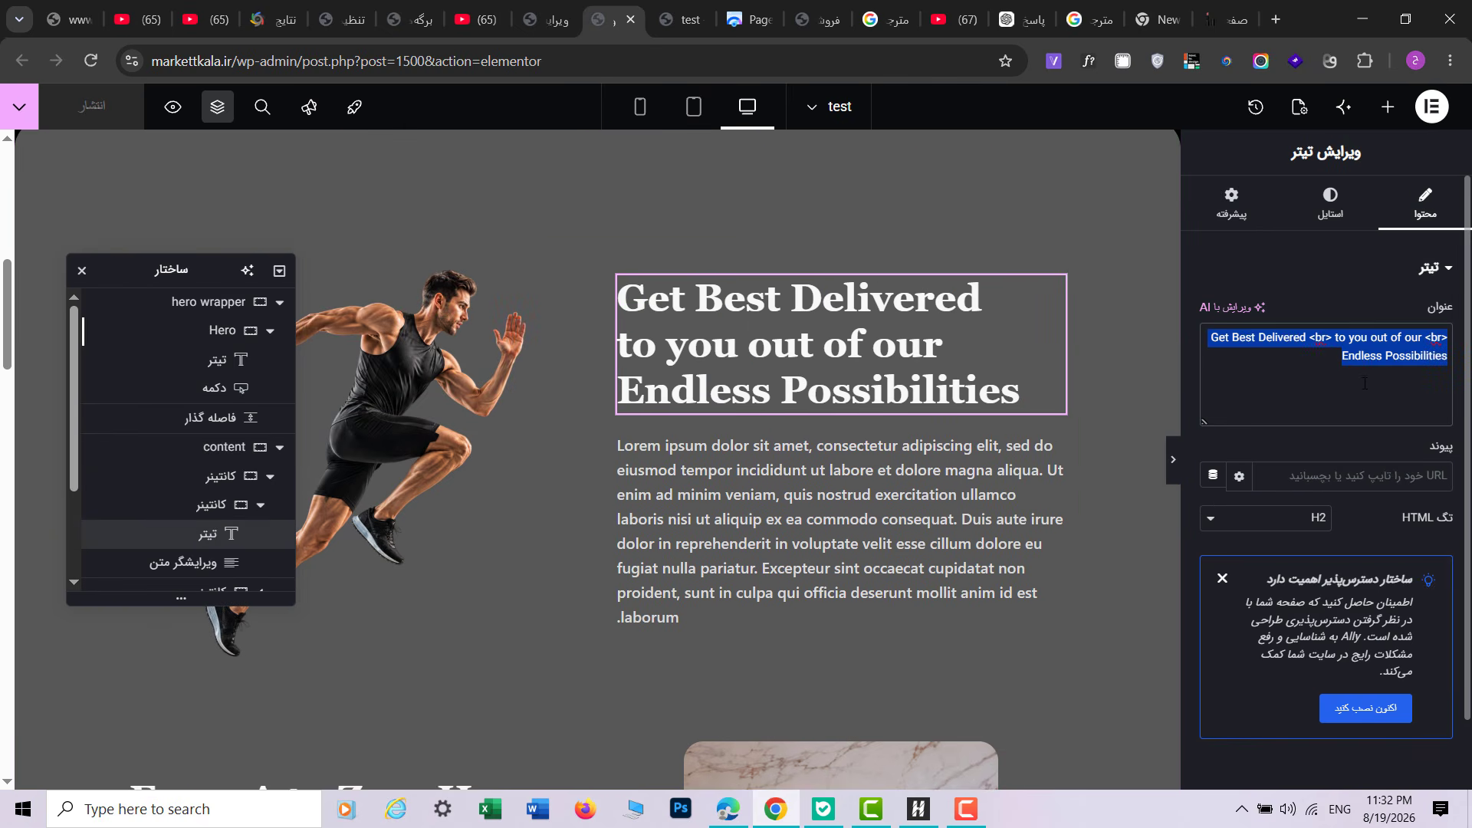
key(ctrl+shift+Tab)
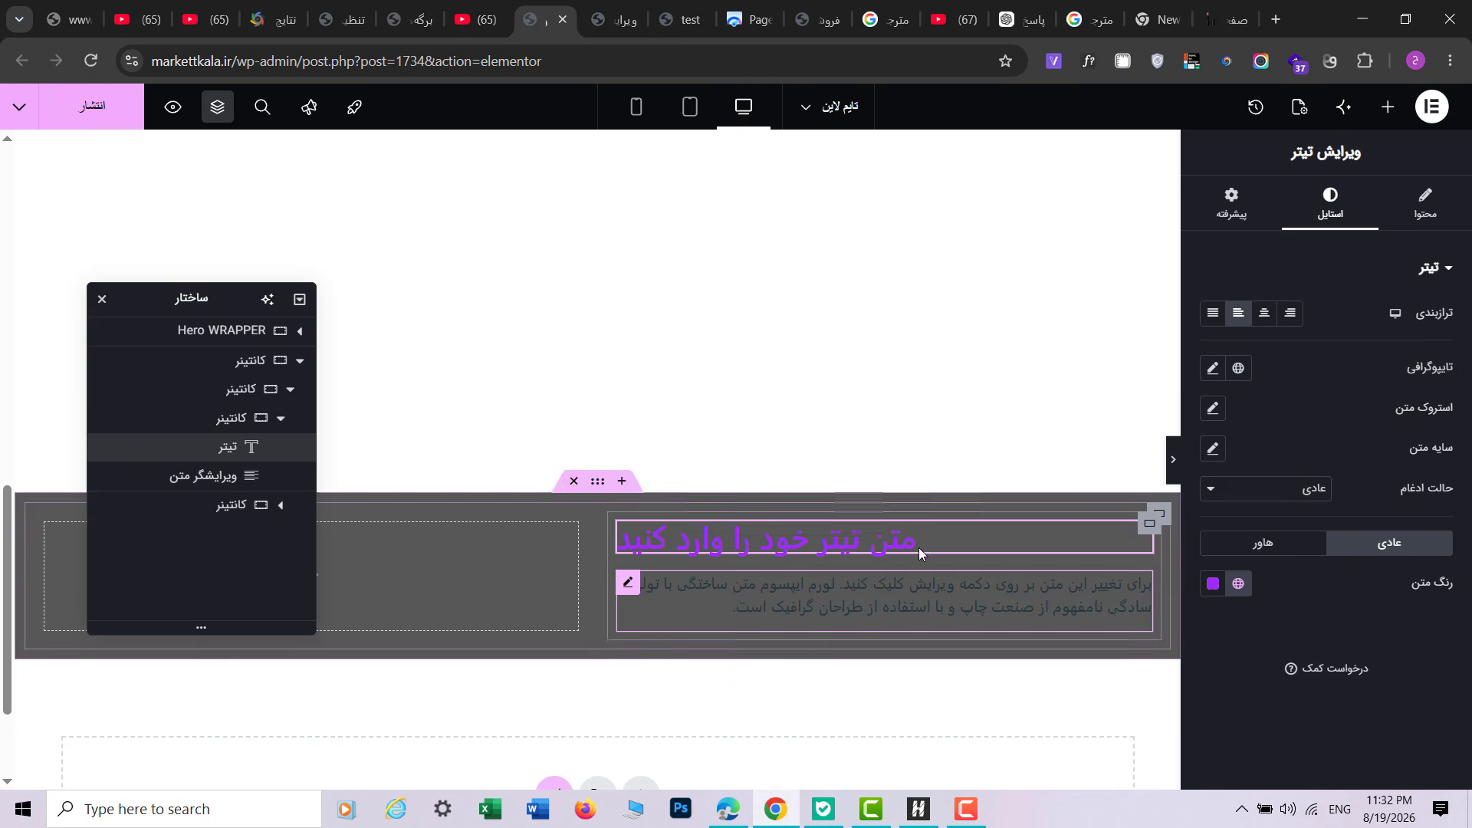
click(1423, 206)
triple_click(1288, 378)
key(ctrl+v)
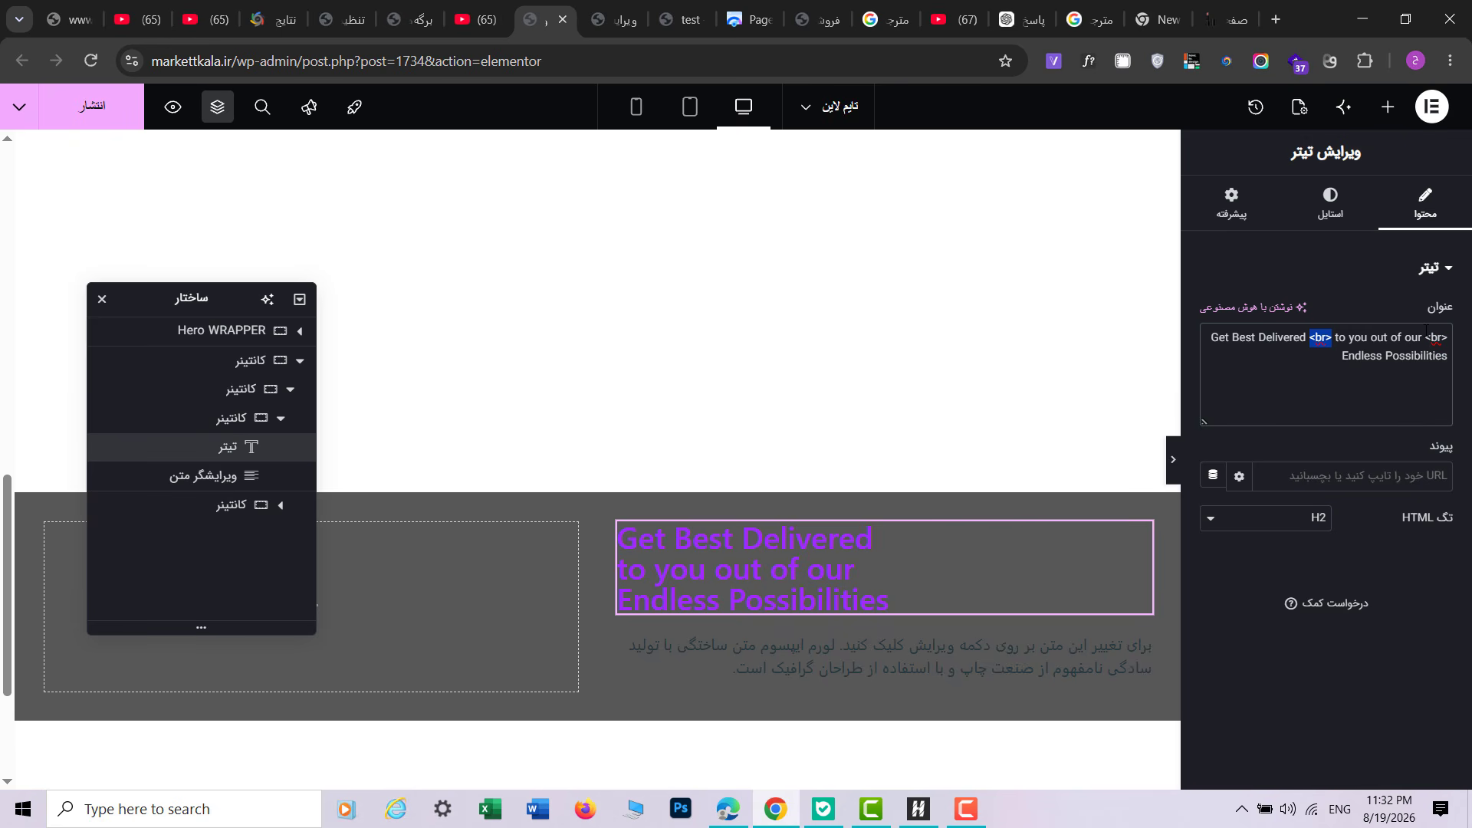
drag(1426, 330, 1436, 328)
click(1378, 387)
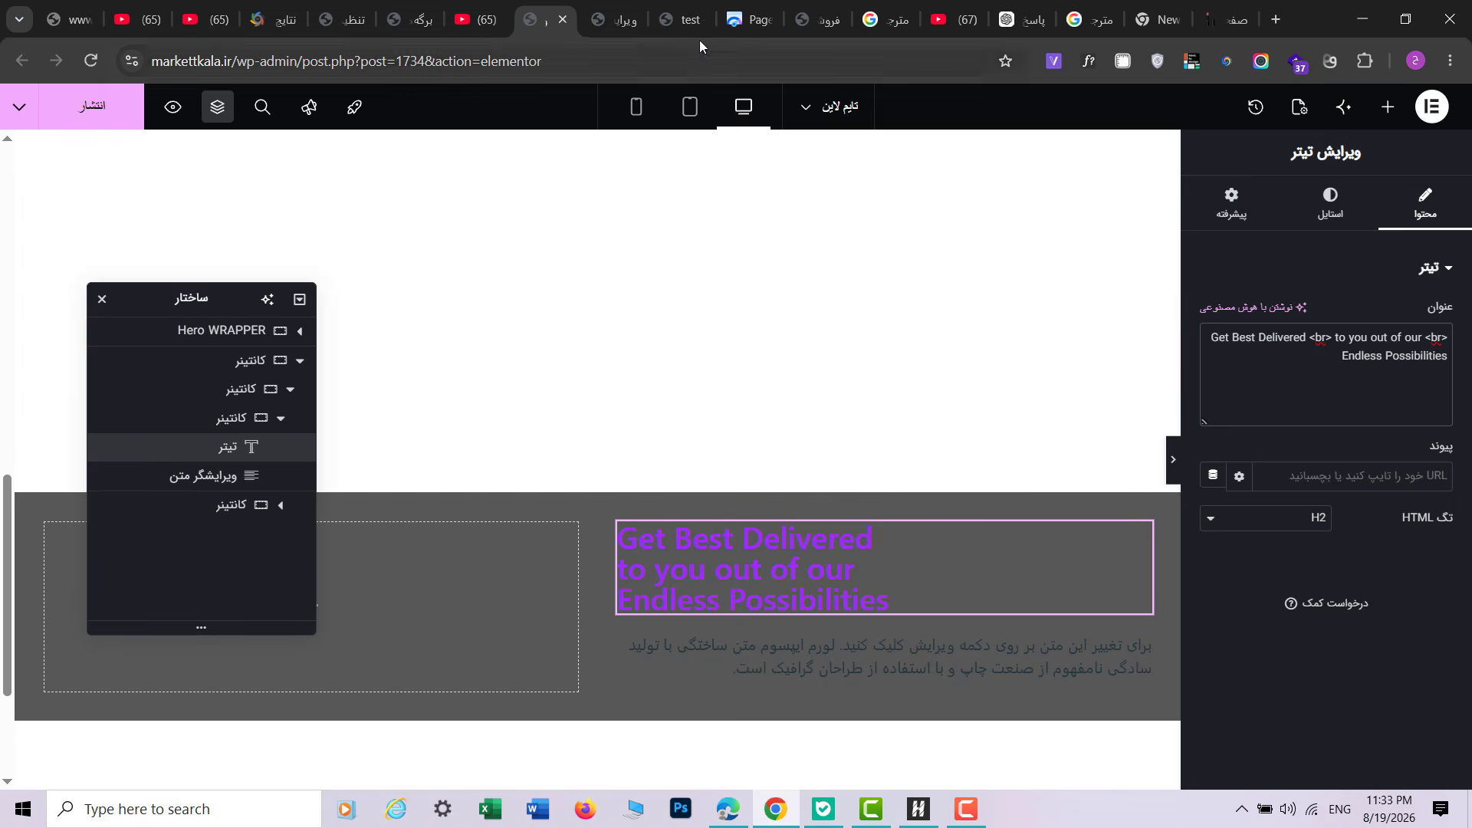
Step: Set the heading's text colour to white, #FFFFFF
click(1332, 197)
click(1213, 584)
drag(1145, 424, 1102, 328)
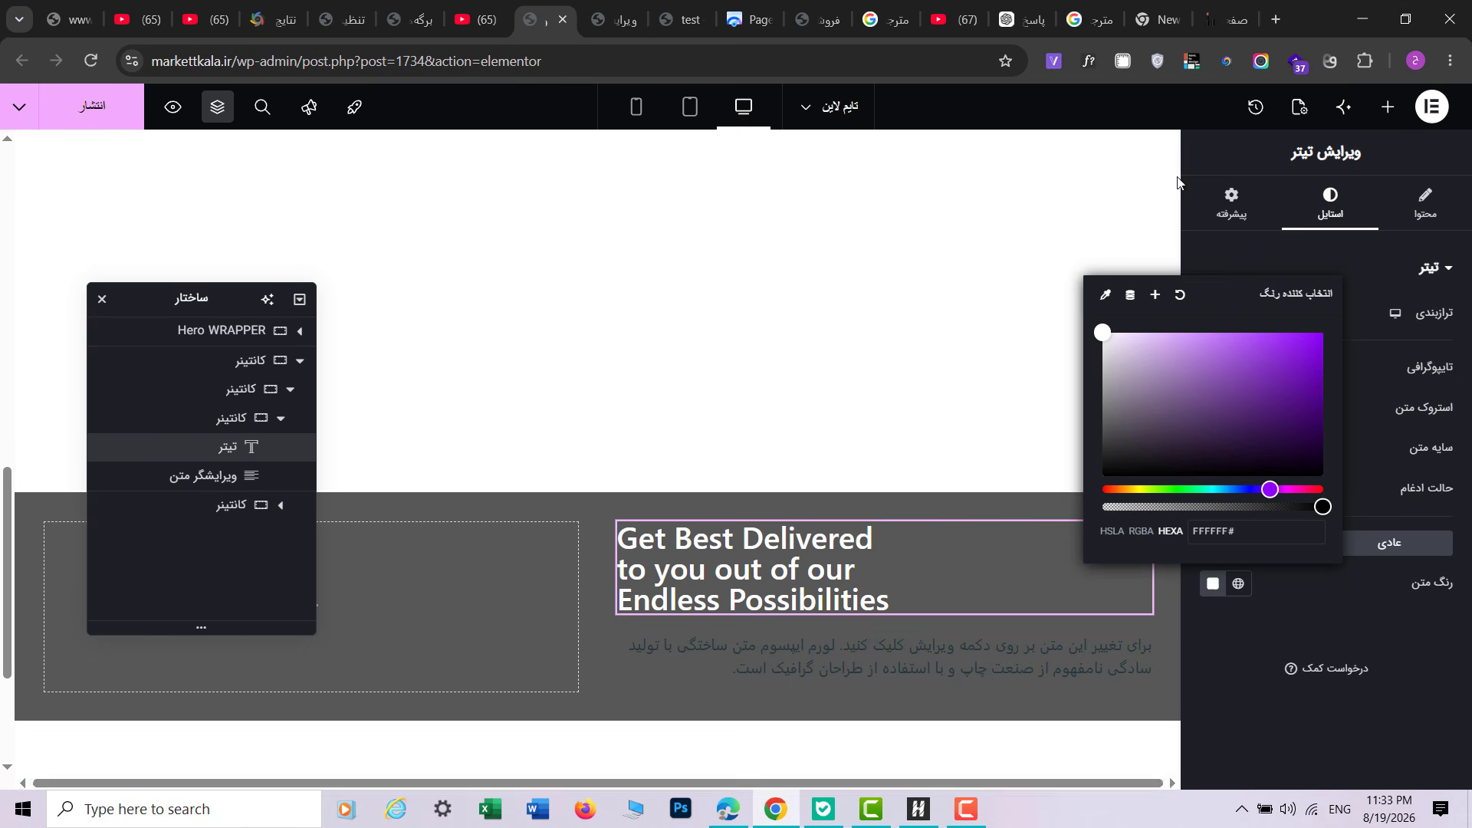
Step: Set the heading's font family to Georgia and its size to 2.6 rem
click(1213, 368)
click(1212, 368)
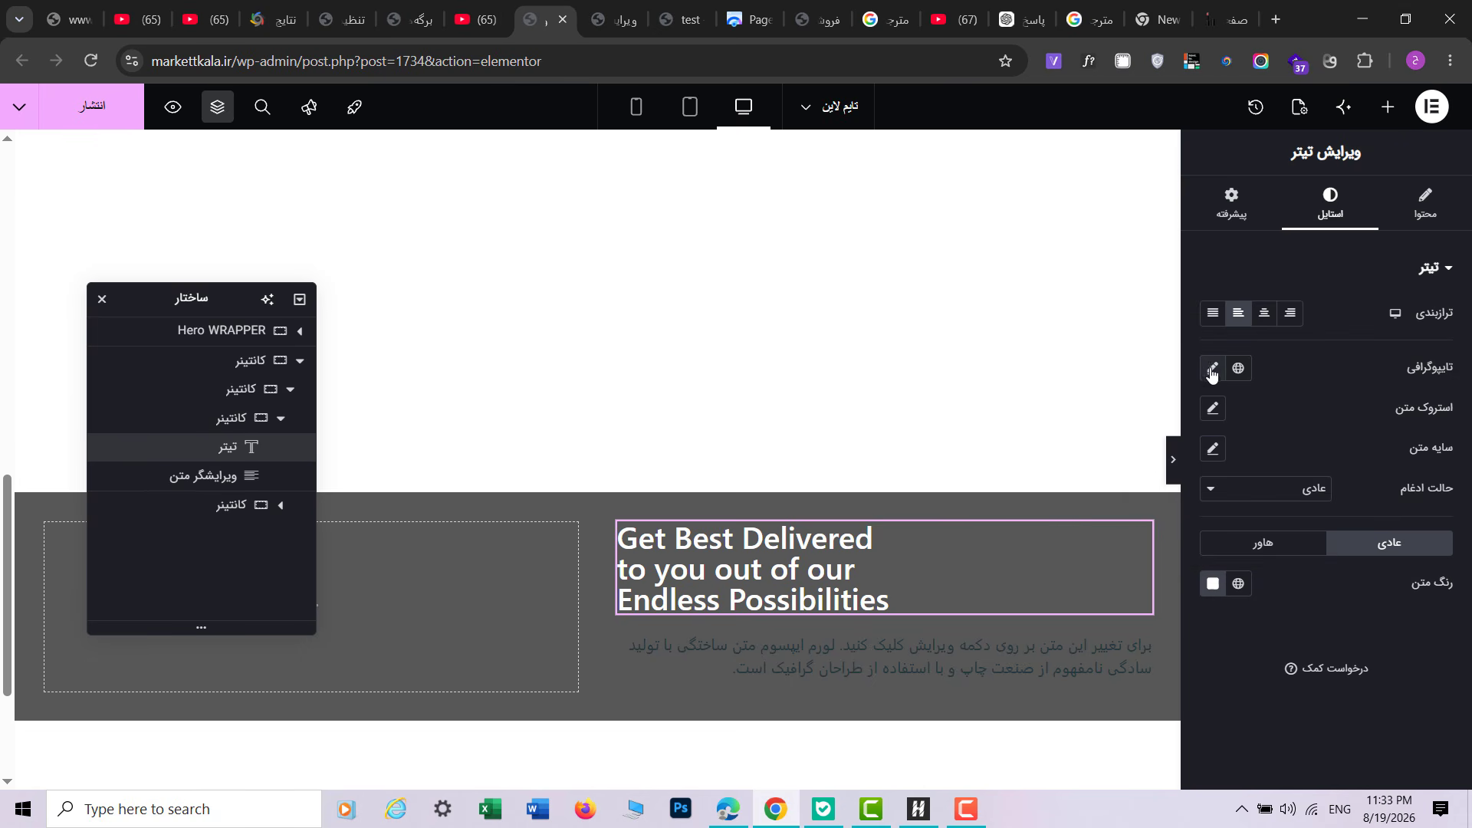
click(1272, 458)
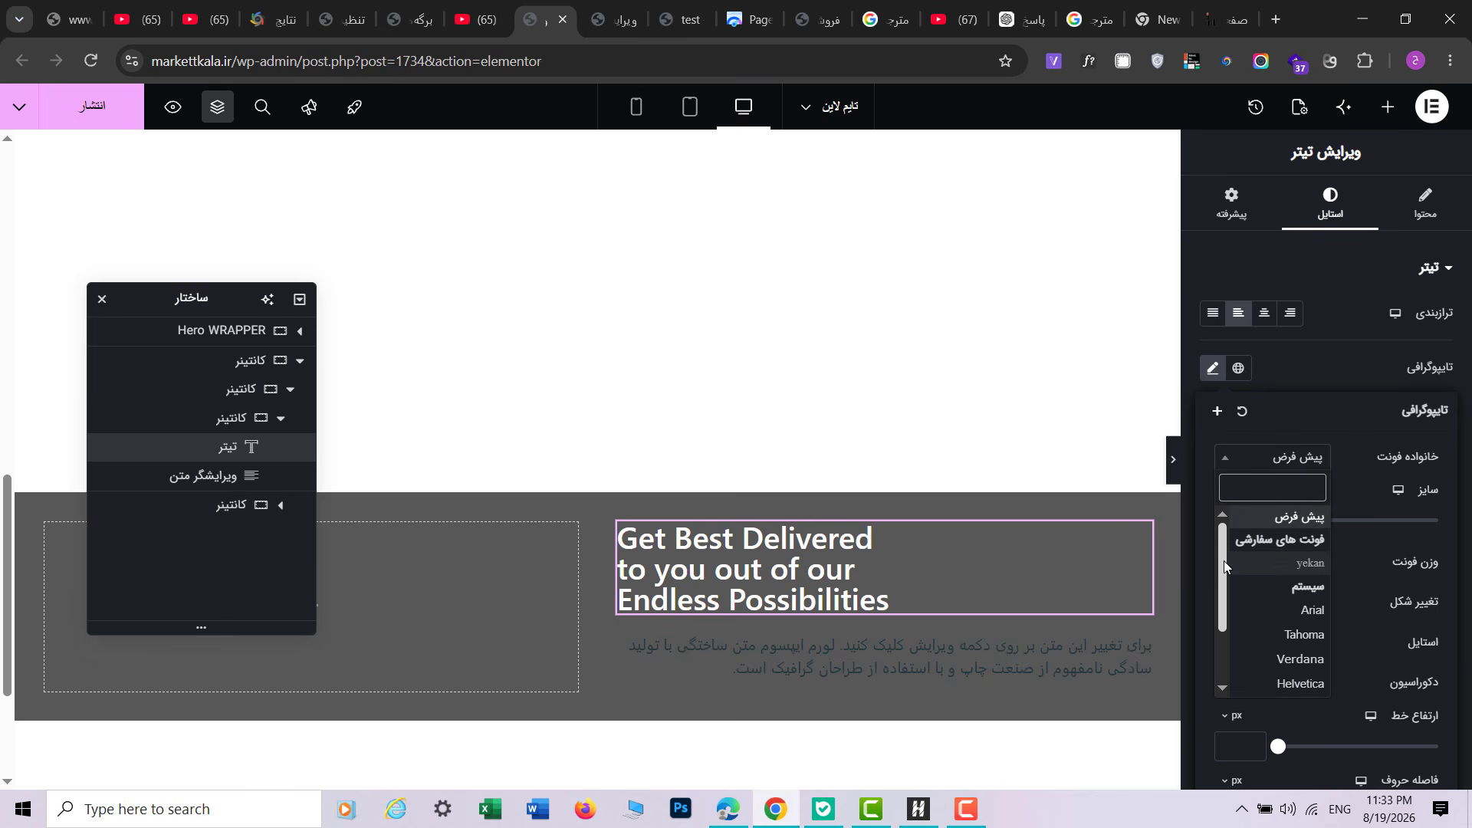
scroll(1265, 613, down, 3)
click(1296, 683)
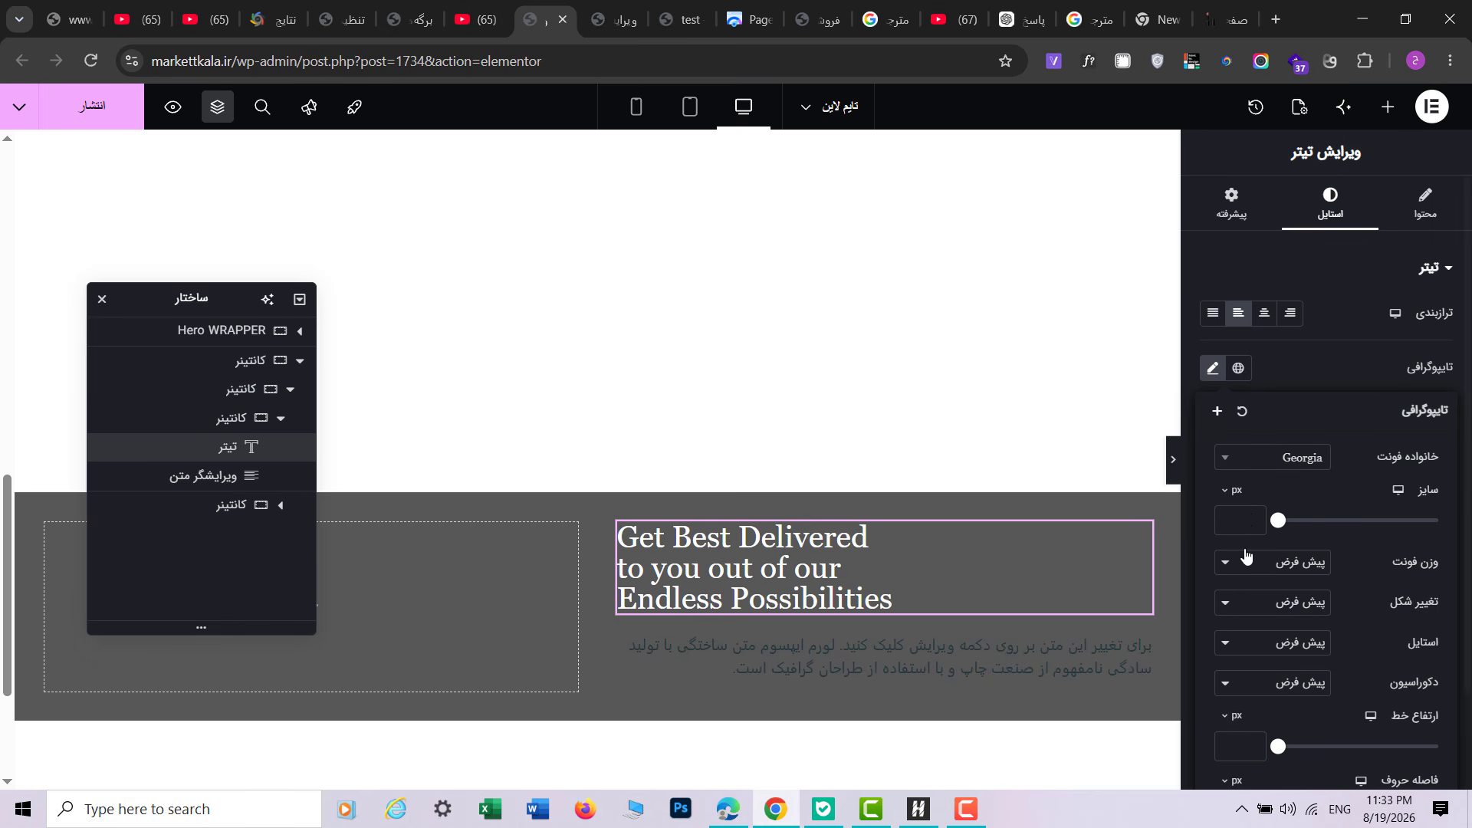
click(1230, 494)
mouse_move(1279, 528)
mouse_down()
mouse_move(1324, 526)
mouse_move(1299, 529)
mouse_up()
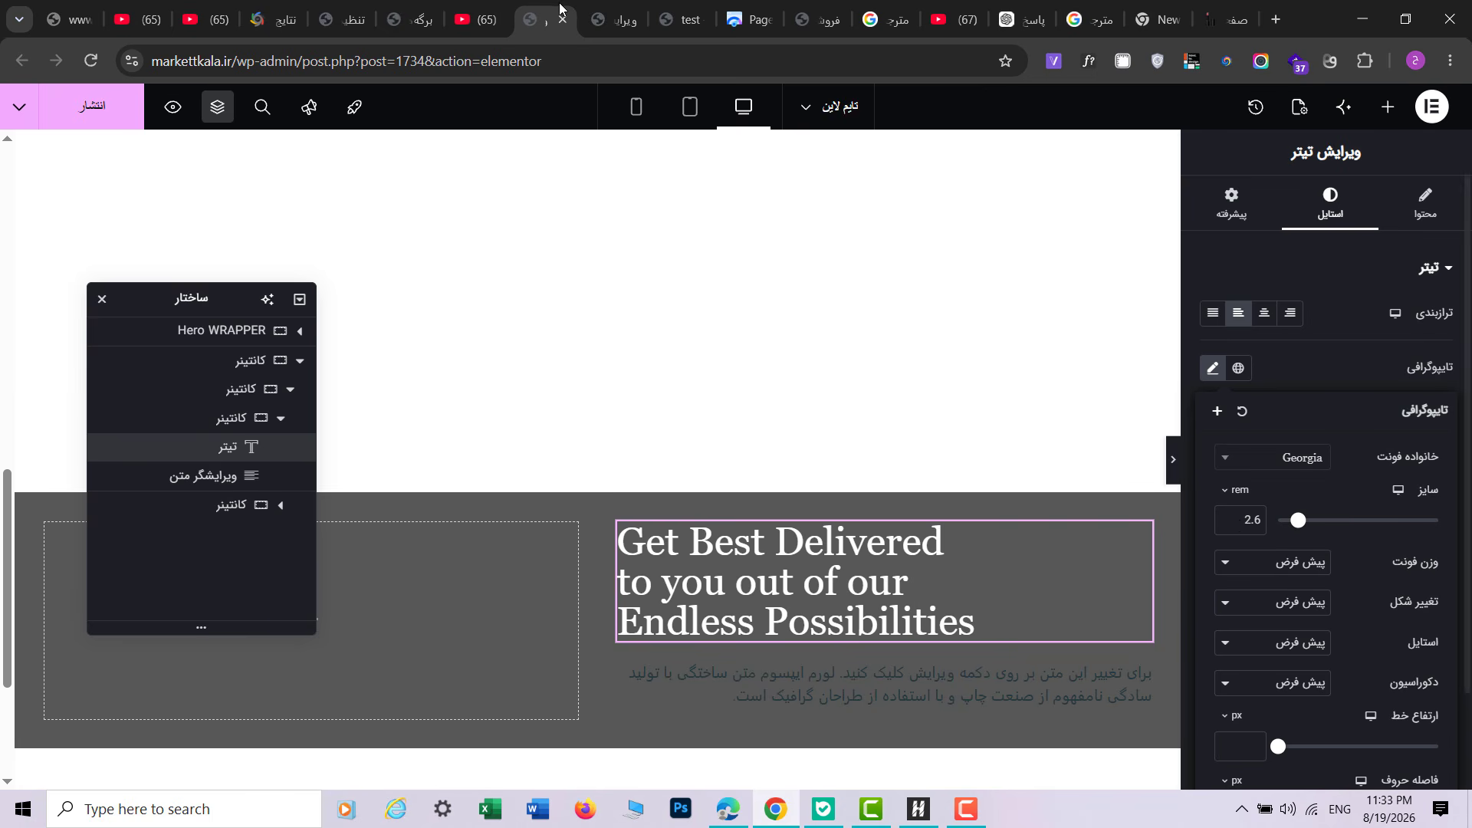
Step: Check the test page heading's typography and match it with a font size of 2.5 rem and a line height of 3 rem
click(613, 19)
click(1324, 199)
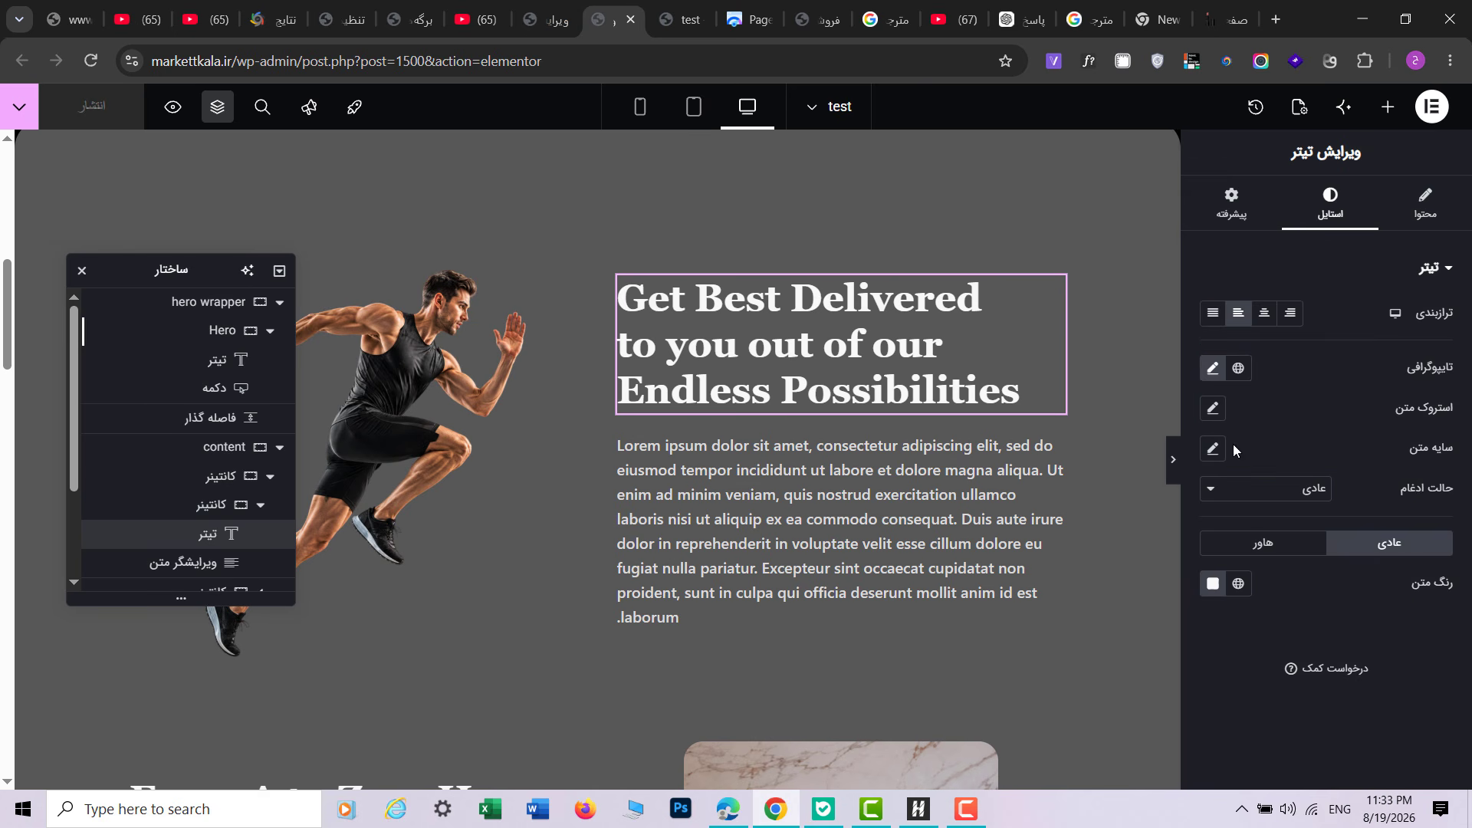
click(1213, 369)
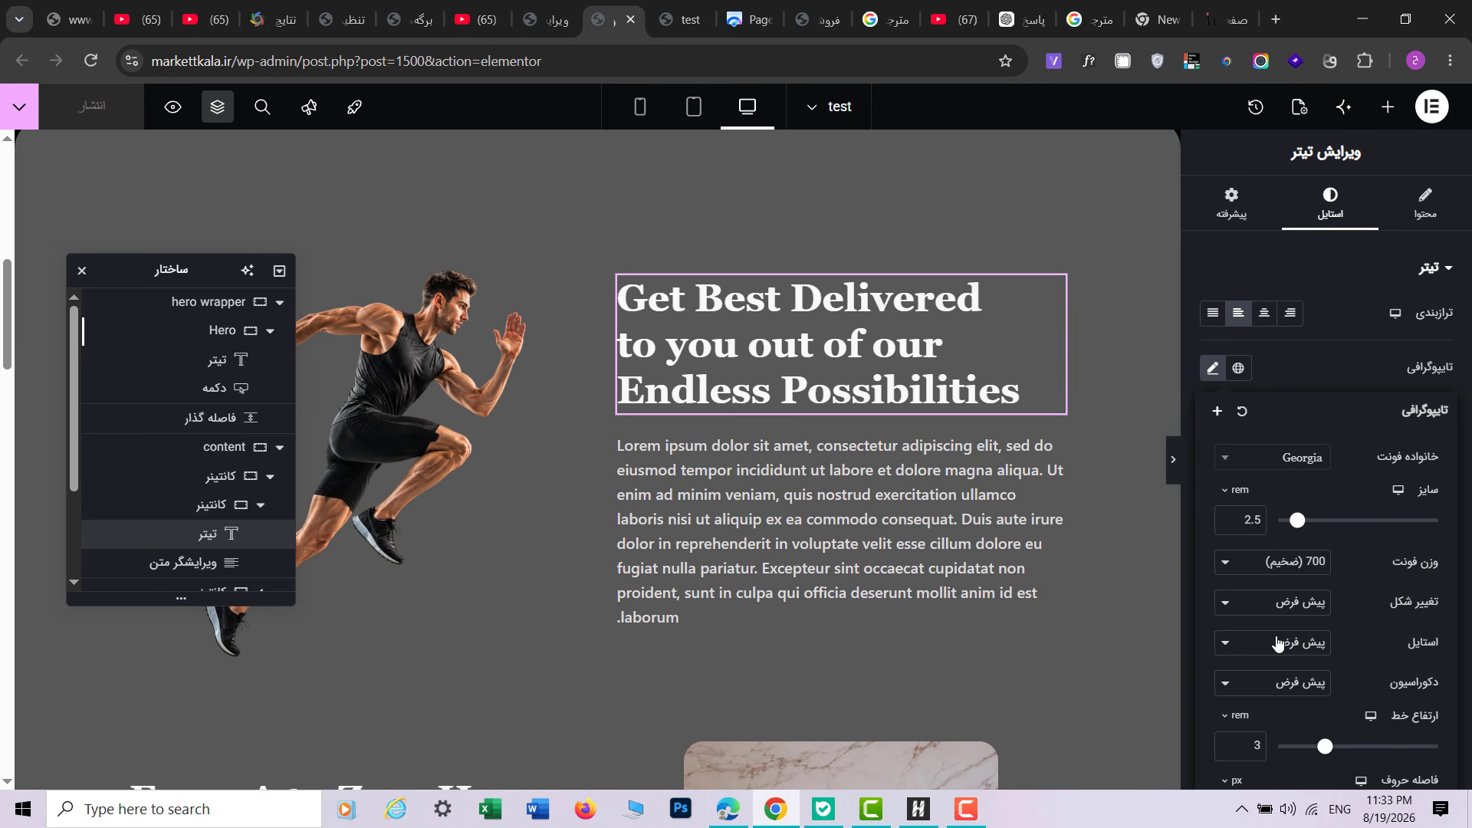
click(546, 19)
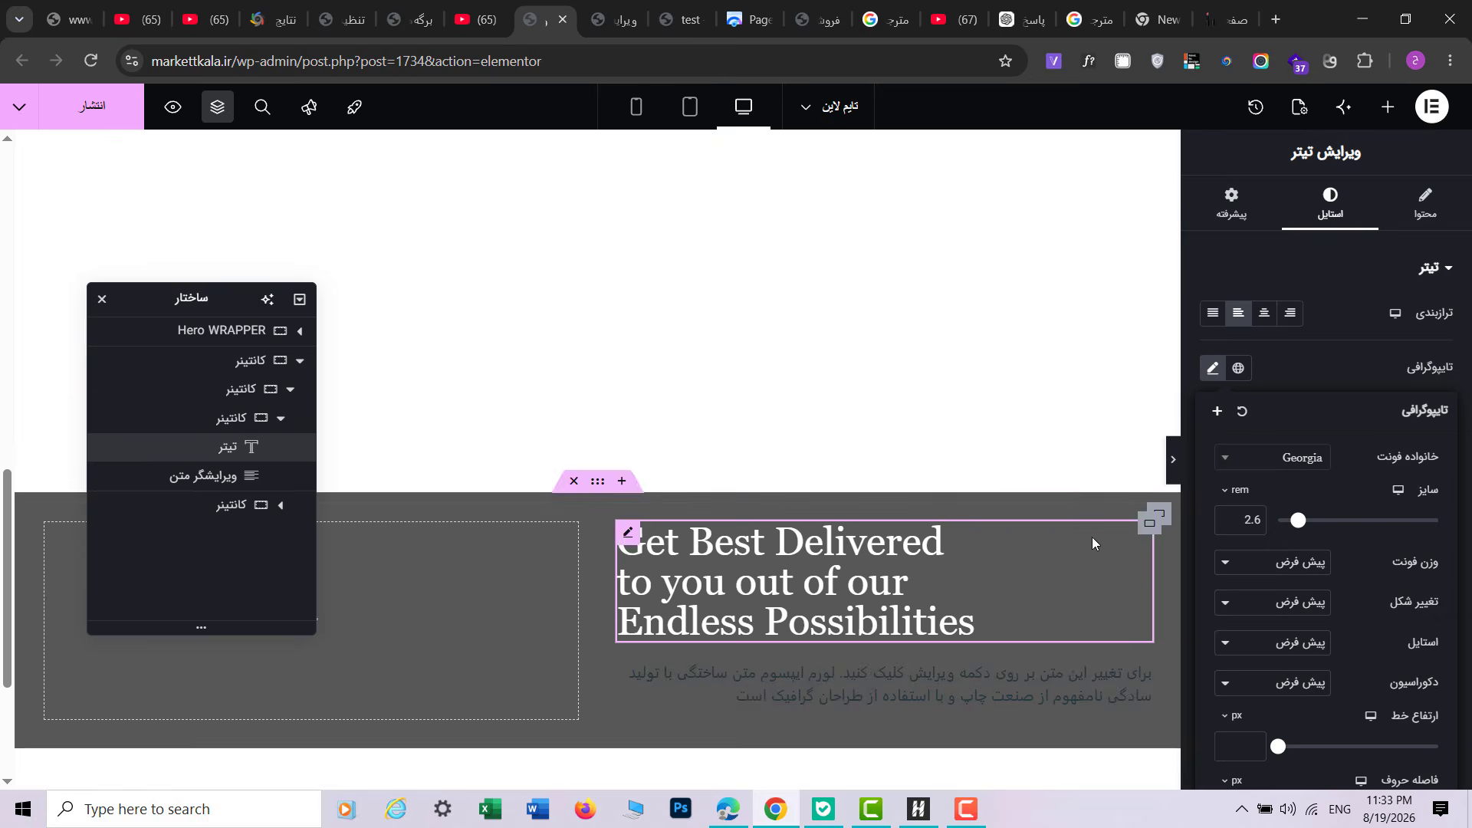
click(1230, 526)
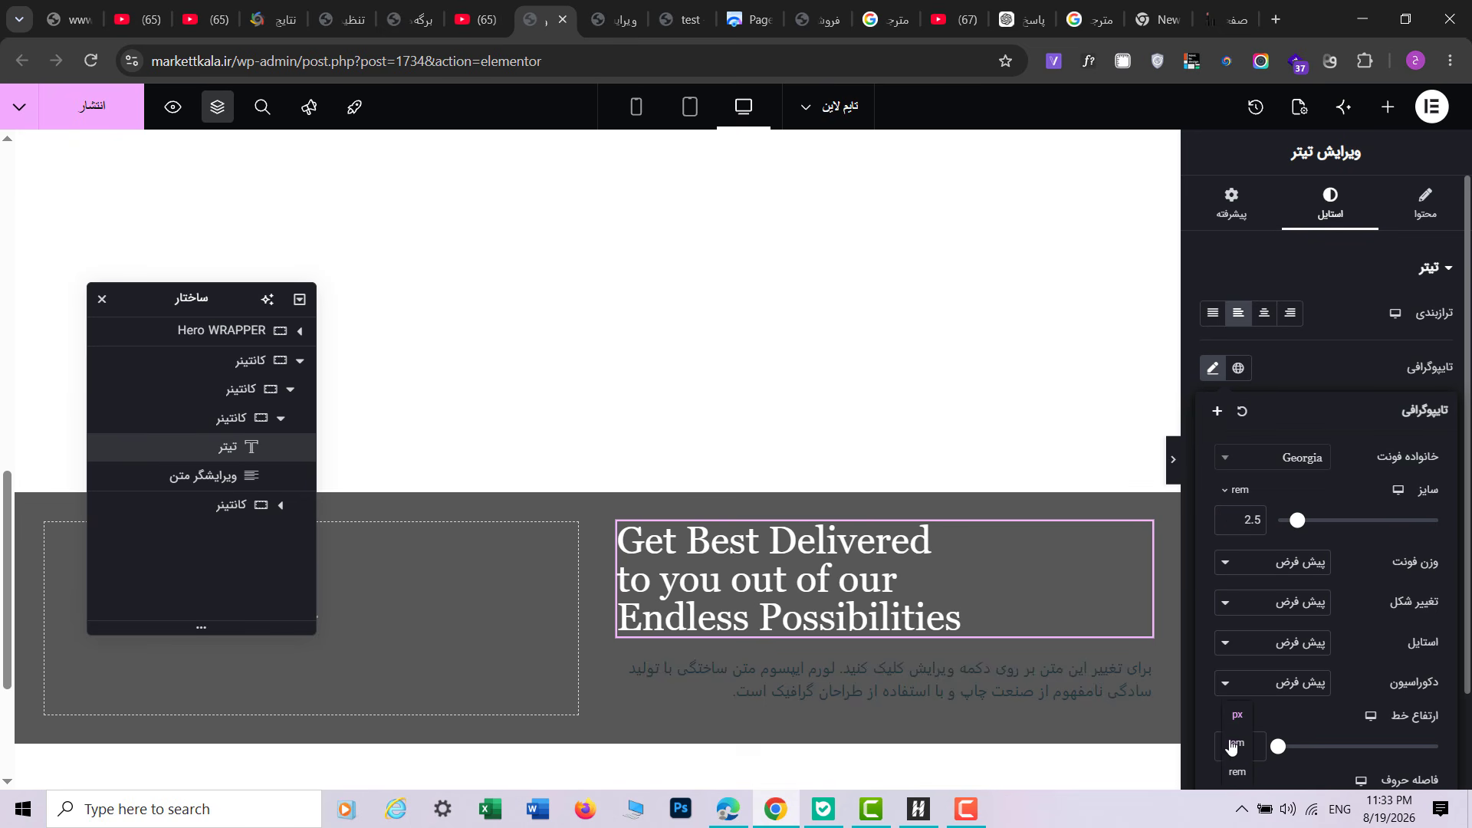
click(1232, 770)
click(1254, 743)
text(3)
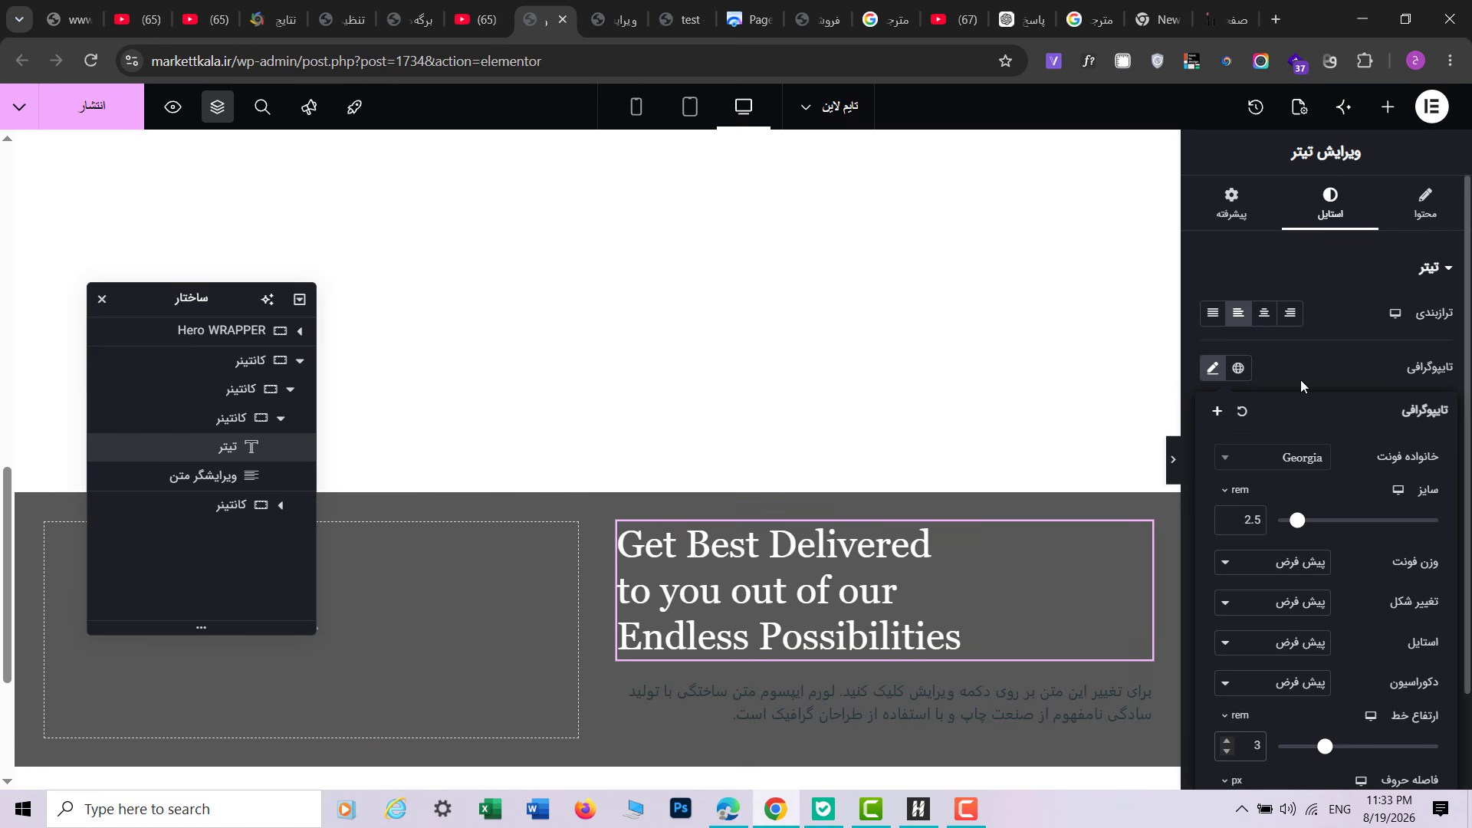
Step: Set the heading's font weight to 700 (bold), as on the test page's heading
click(1293, 576)
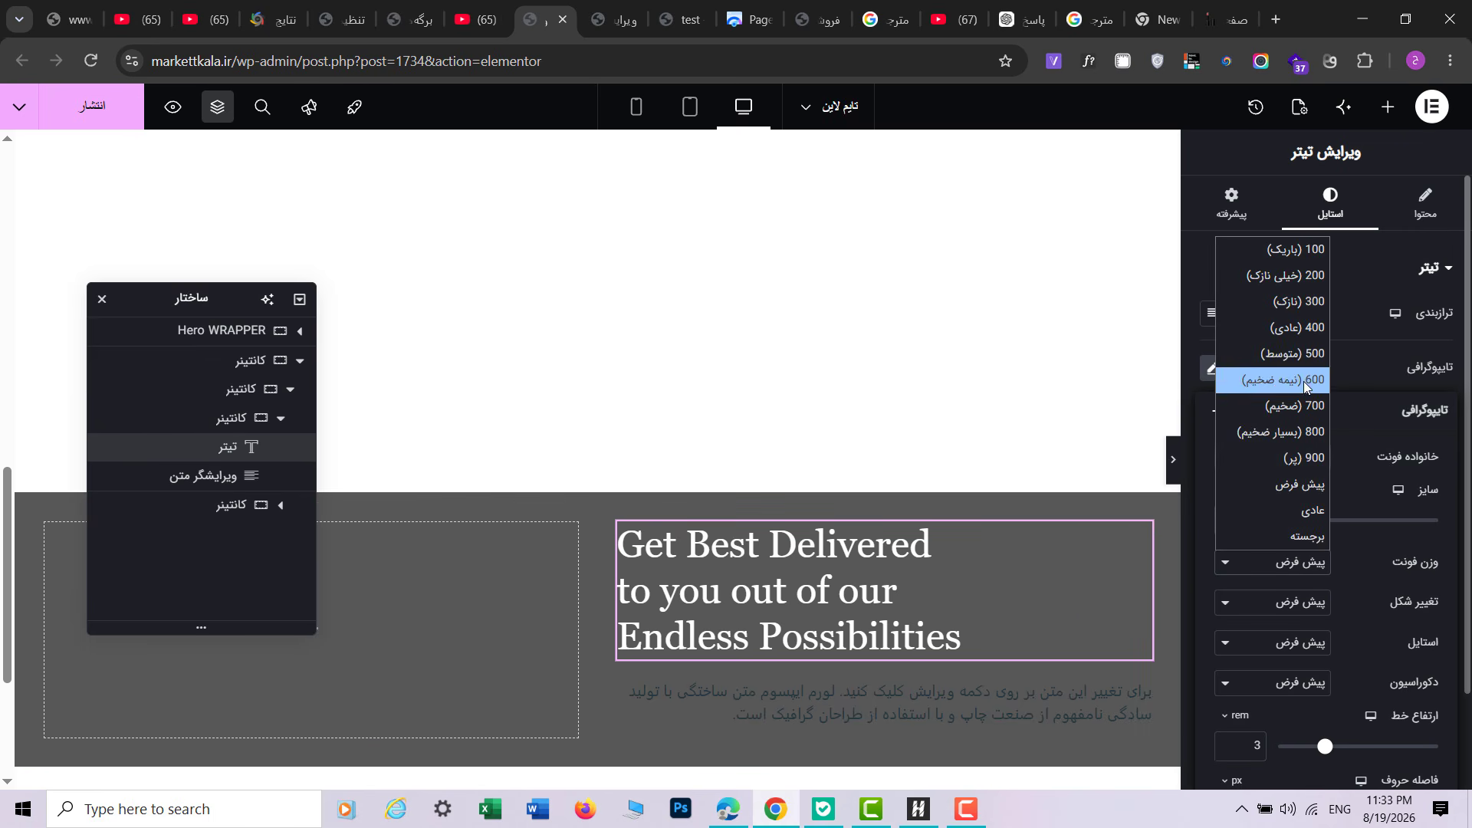
click(1272, 354)
drag(613, 19, 557, 21)
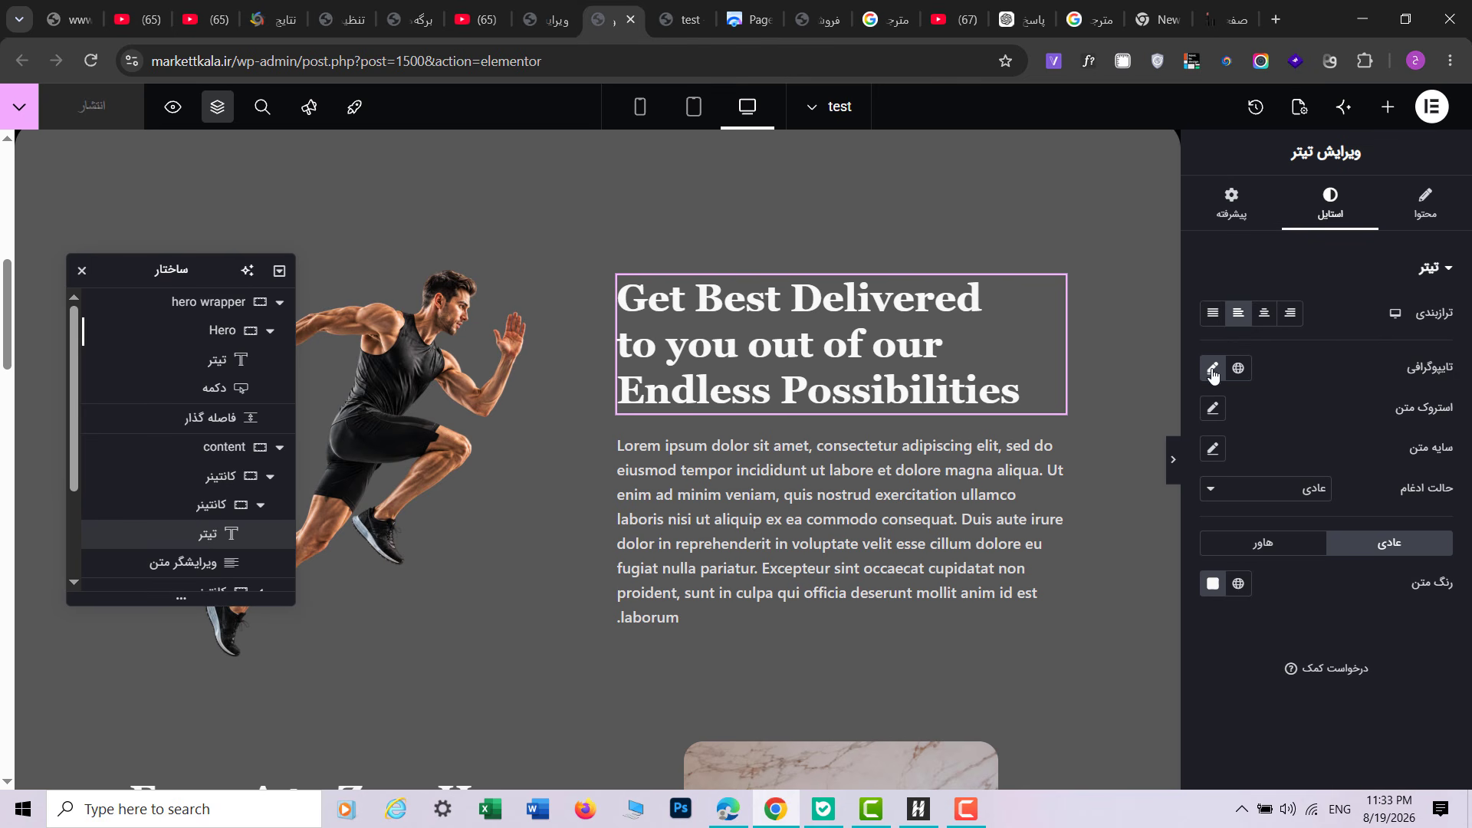
click(1212, 370)
click(546, 9)
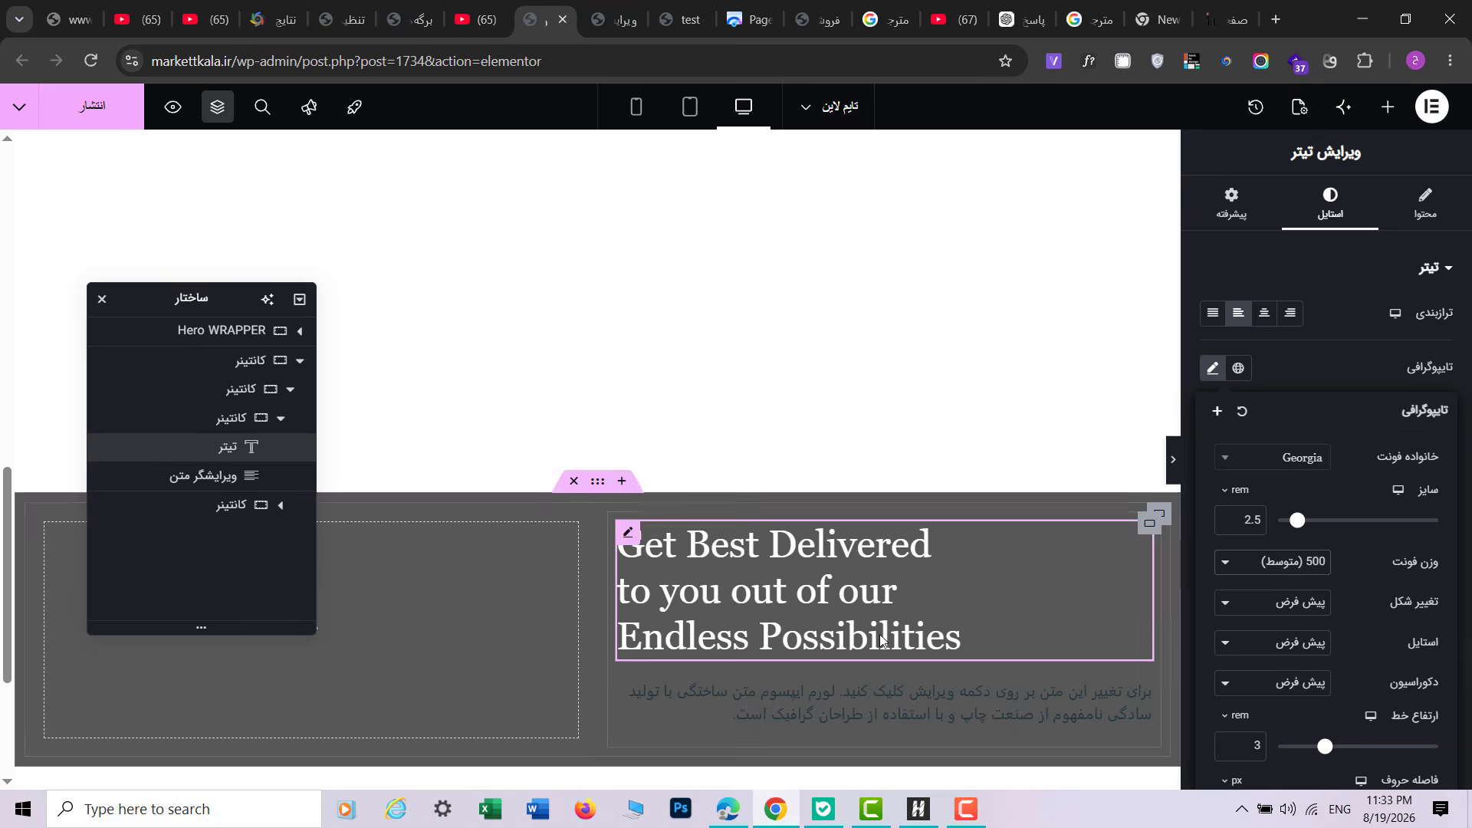
click(1268, 566)
click(1275, 405)
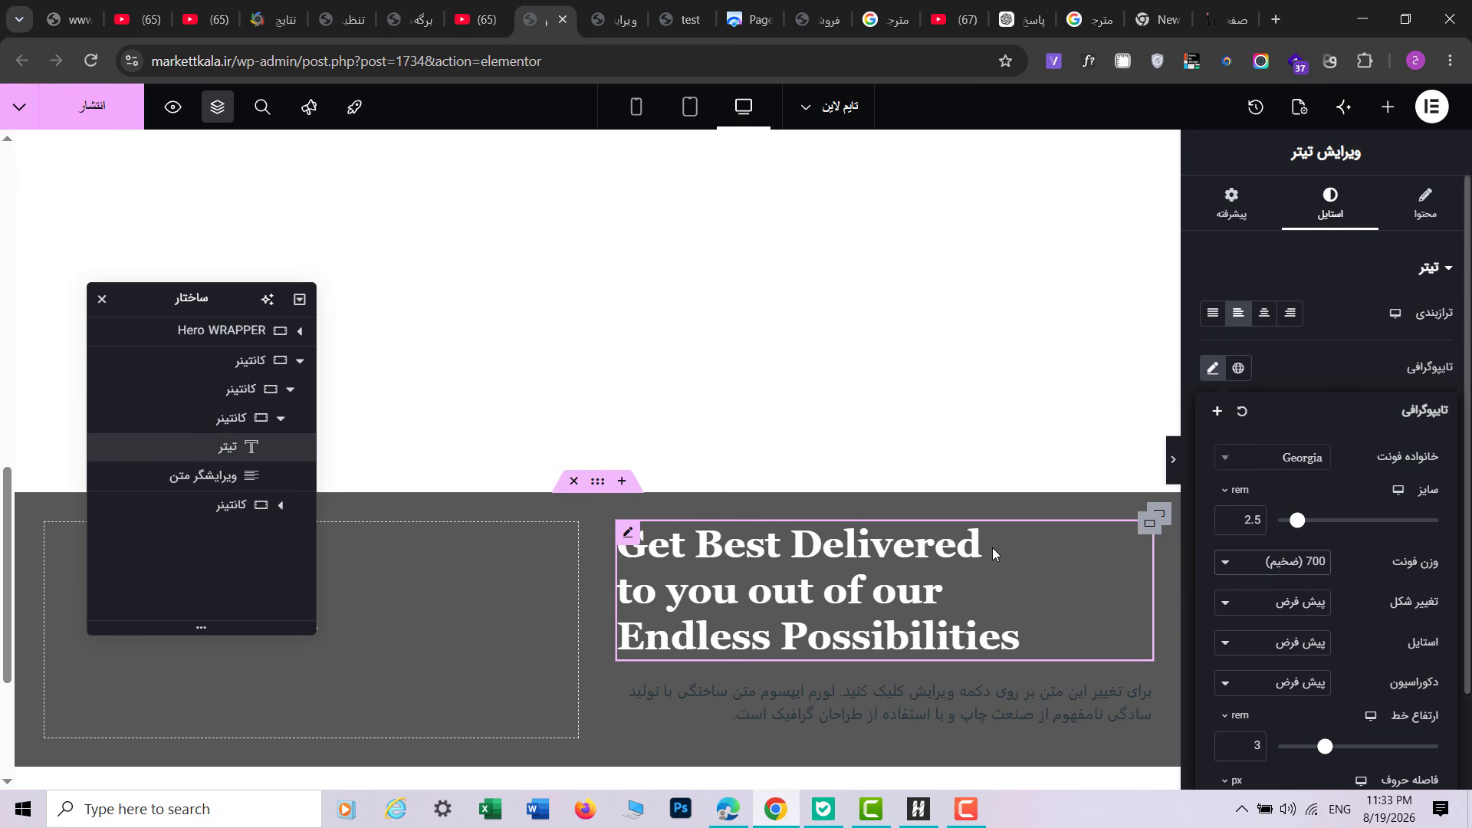
Step: Copy the Lorem ipsum paragraph from the text widget below the heading on the test page
scroll(928, 650, down, 3)
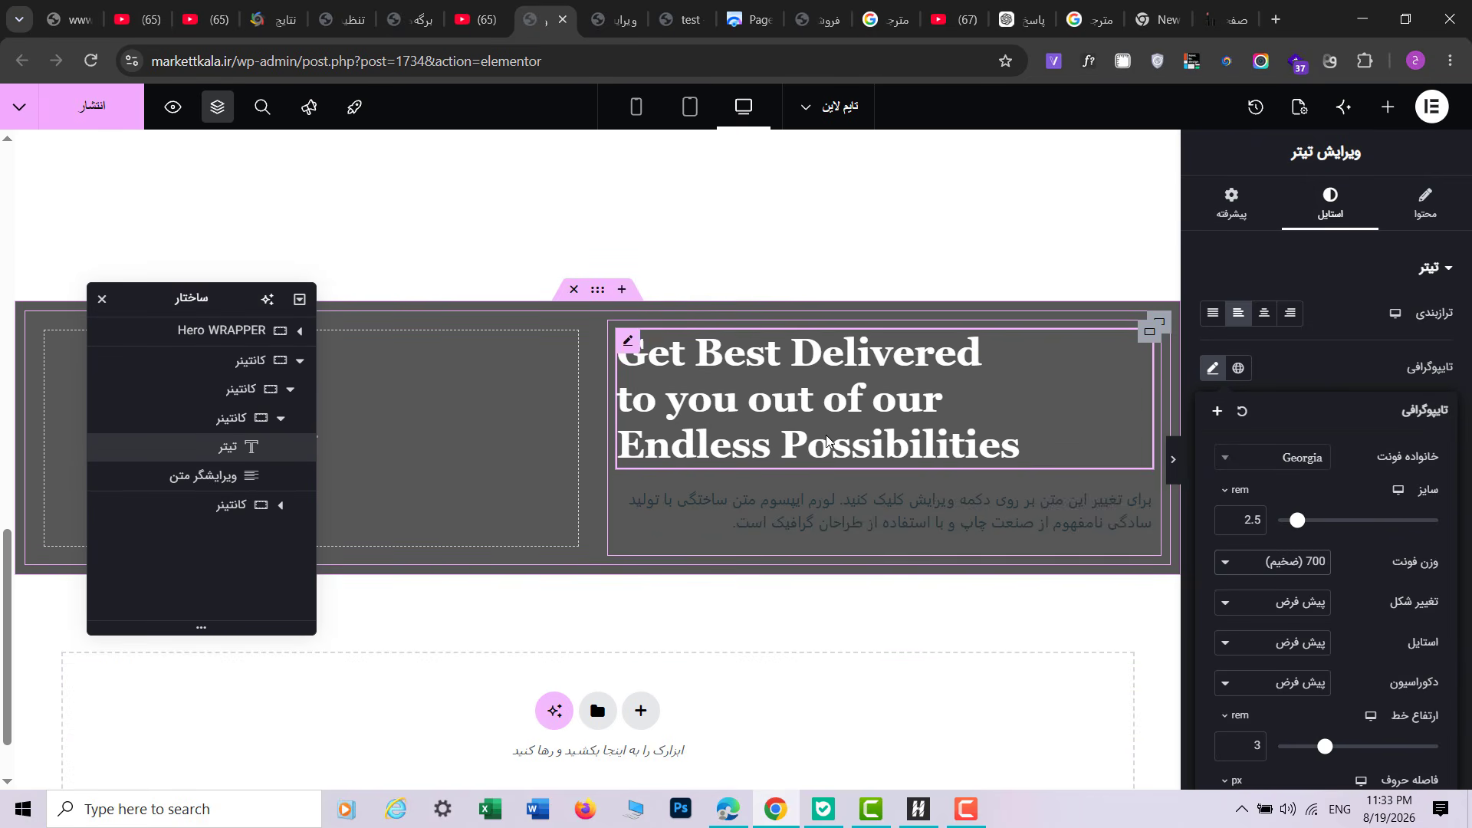
click(928, 505)
click(614, 20)
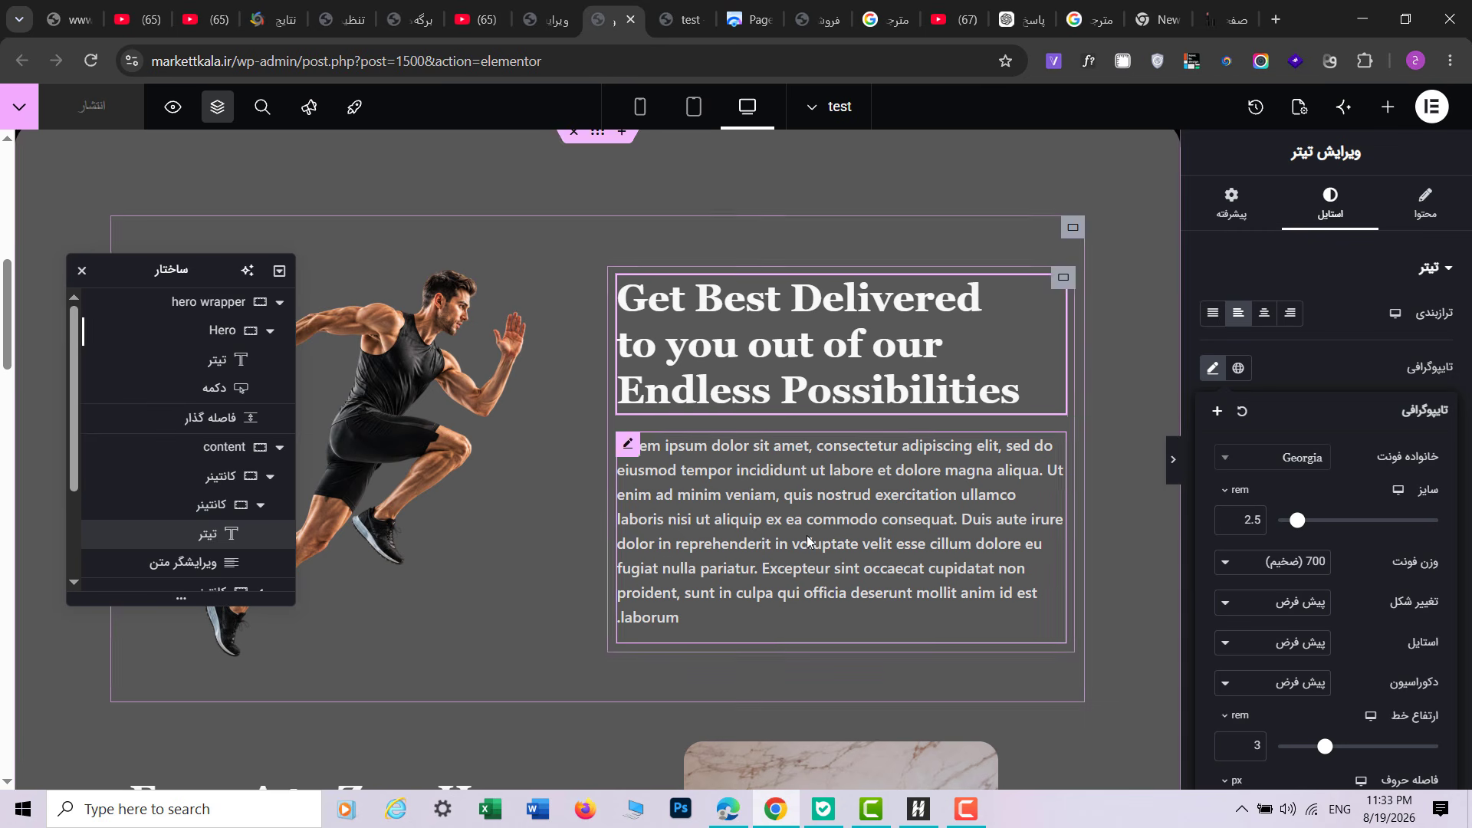
click(807, 541)
click(1424, 204)
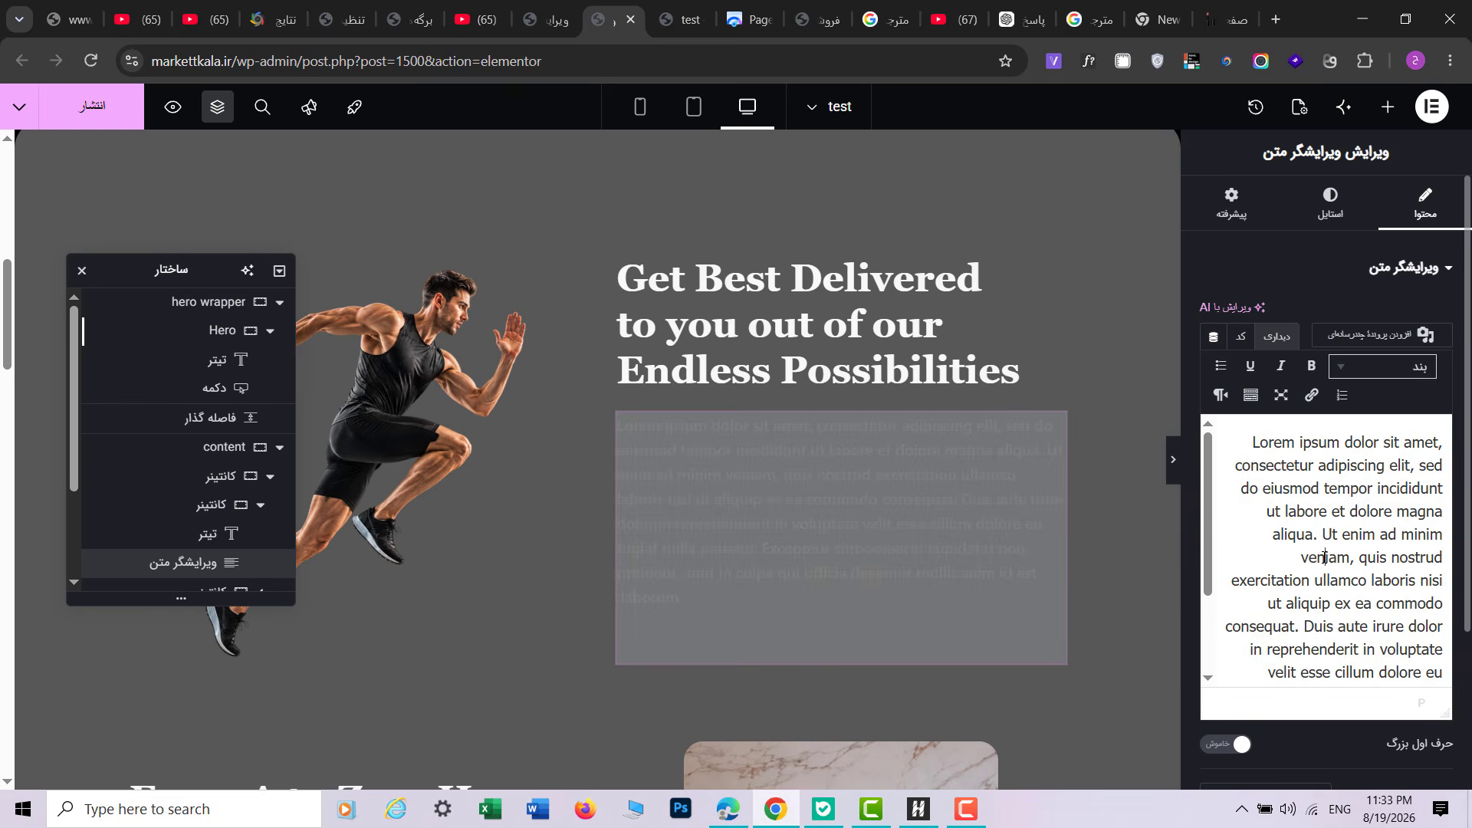
triple_click(1324, 558)
key(ctrl+c)
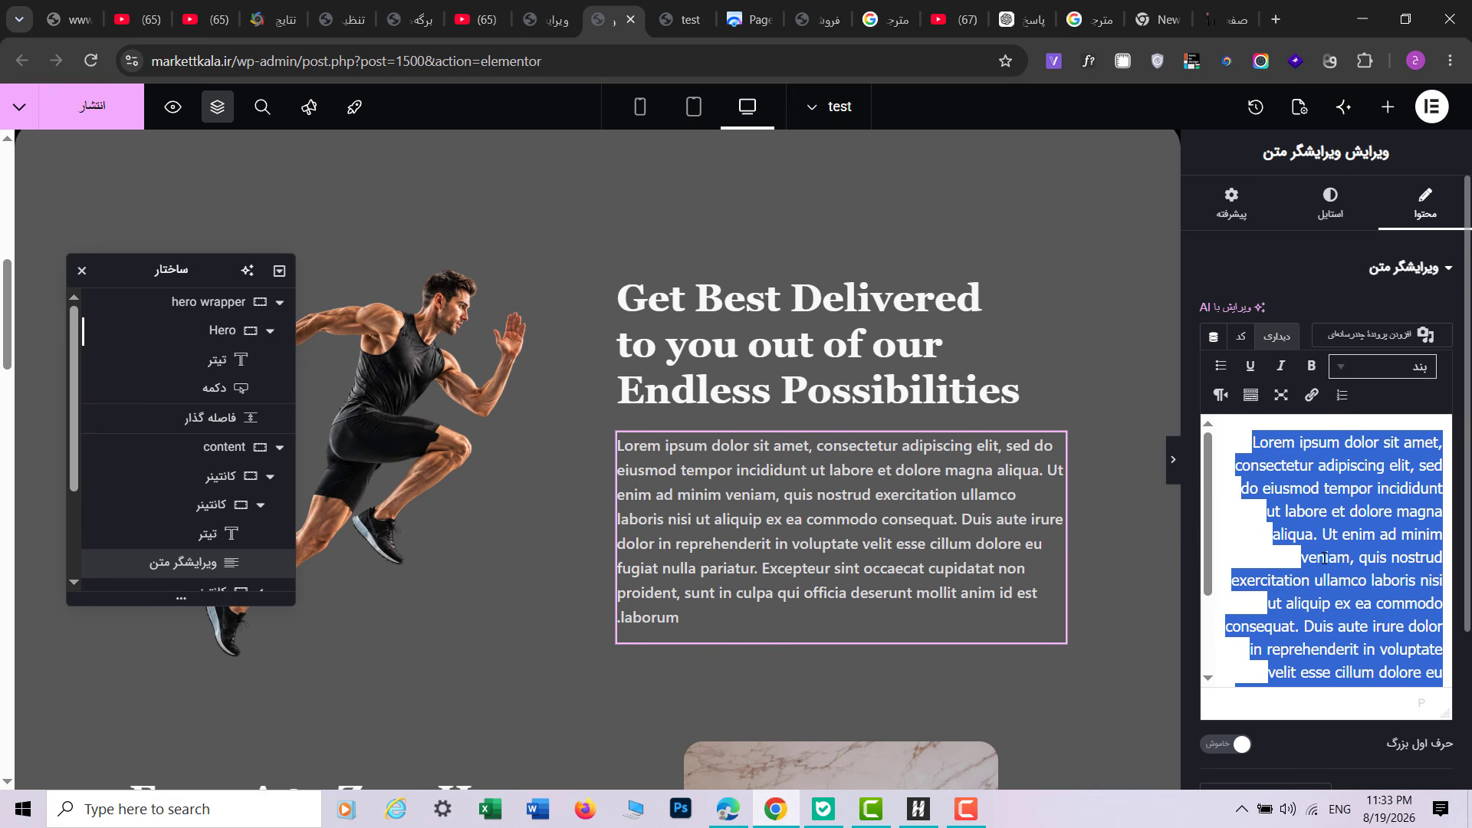
Step: Replace the placeholder text below the new page's heading with the copied Lorem ipsum paragraph and align it left
click(1330, 206)
key(ctrl+shift+Tab)
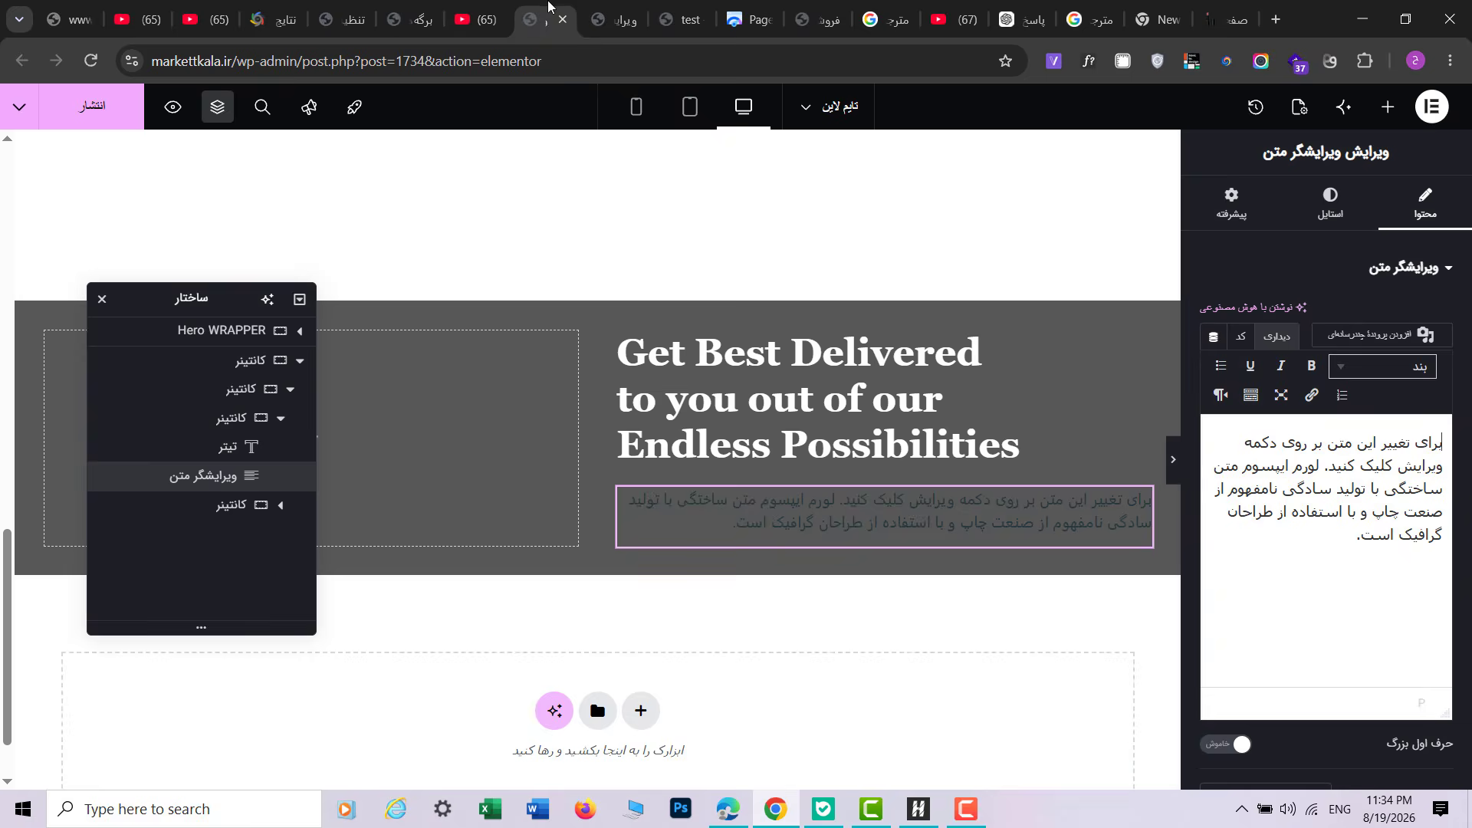
triple_click(1223, 425)
key(ctrl+v)
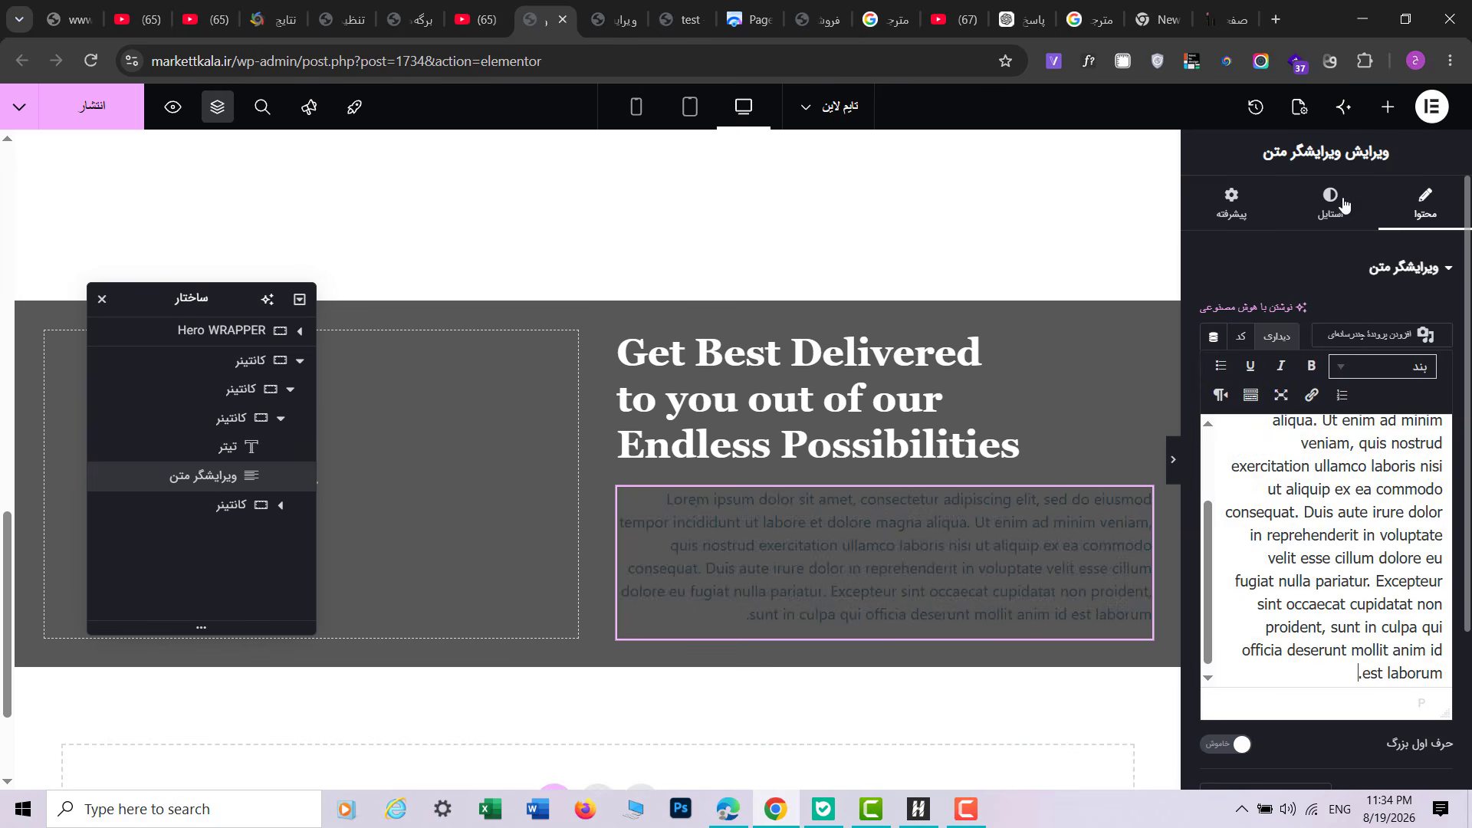
click(1330, 206)
click(1239, 313)
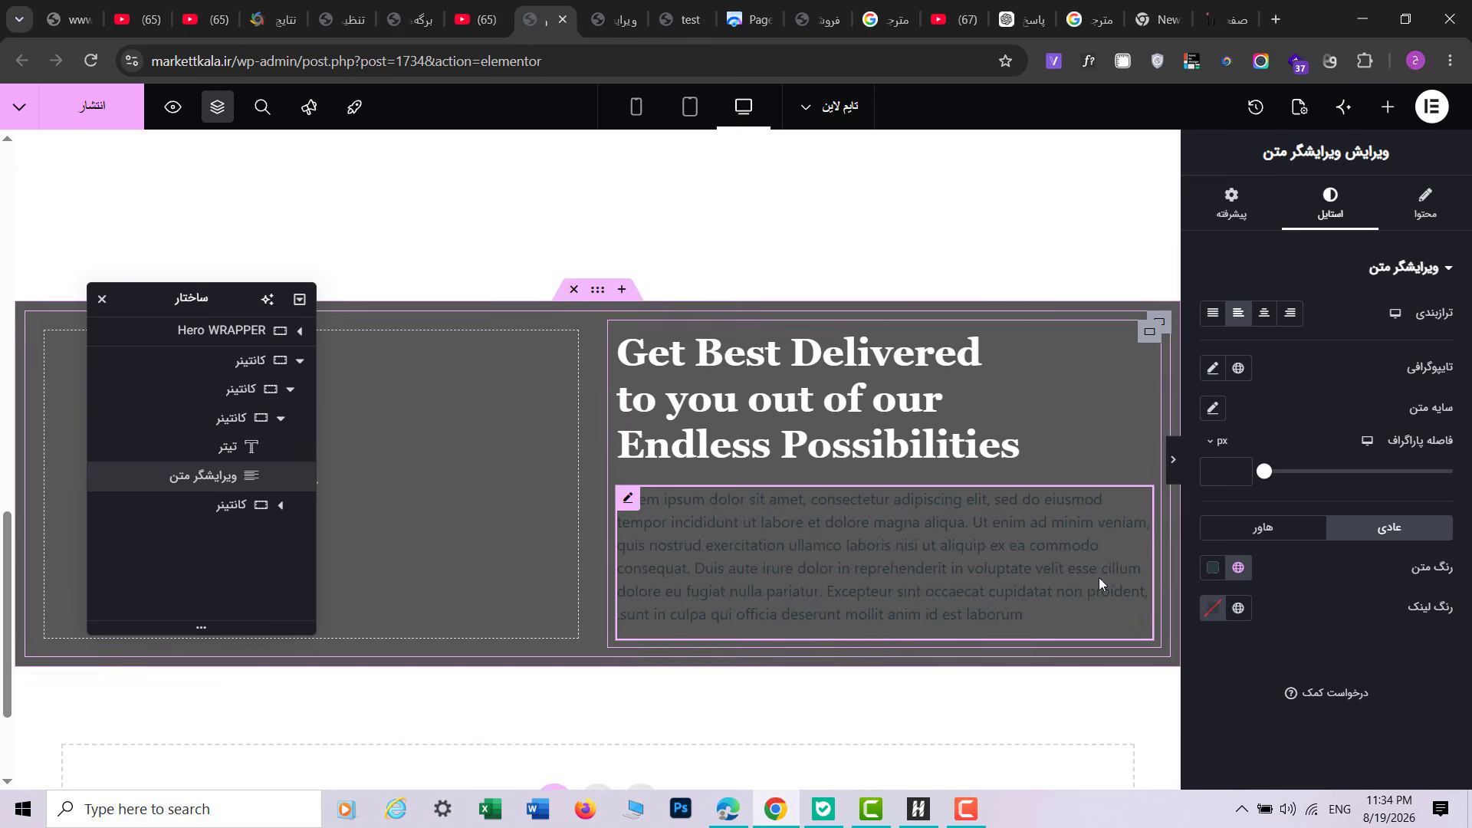
Step: Set the paragraph's font family to yekan and its font weight to 500 (medium)
click(1212, 370)
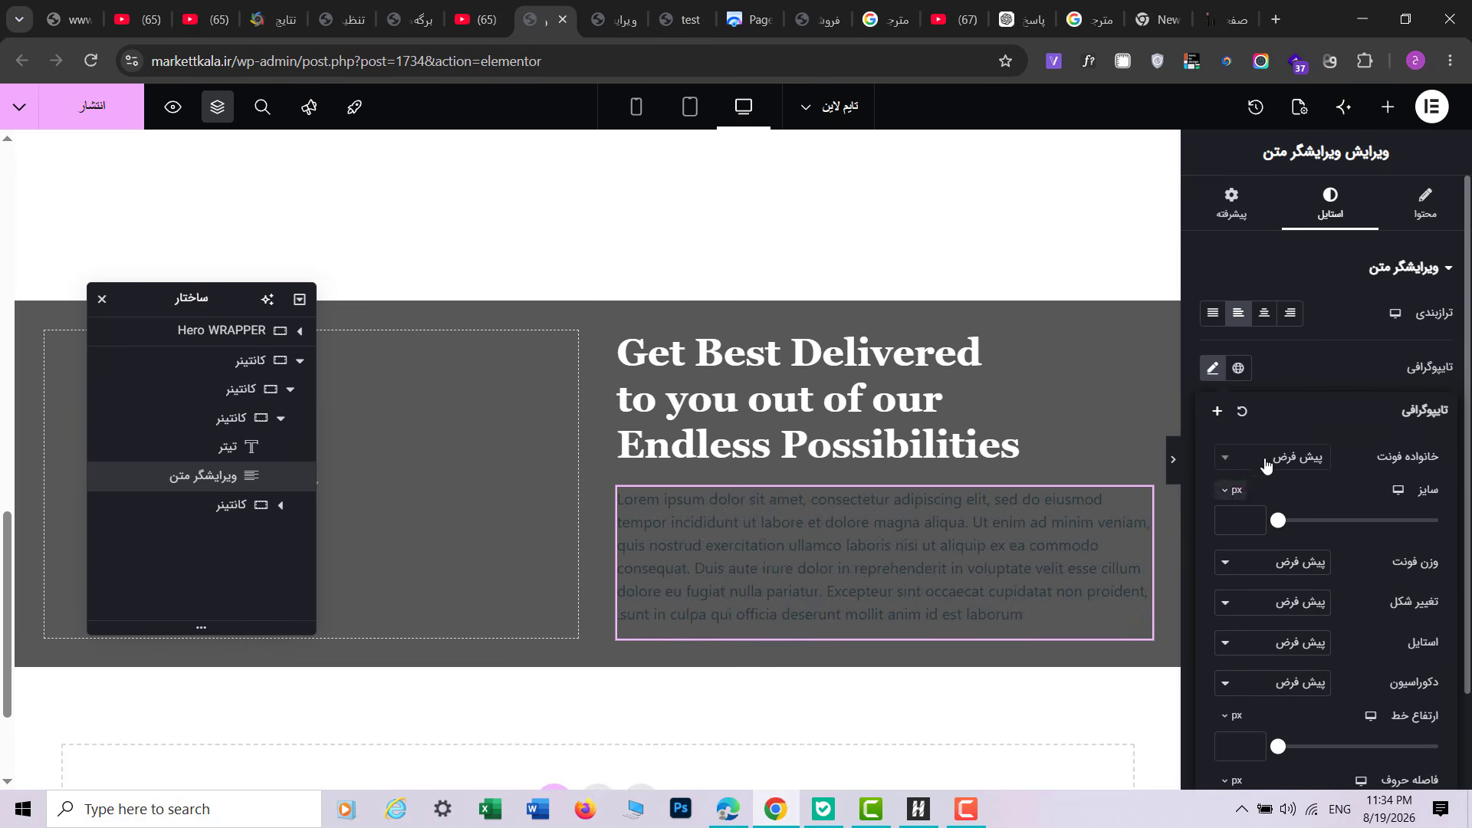
click(1265, 460)
click(1232, 584)
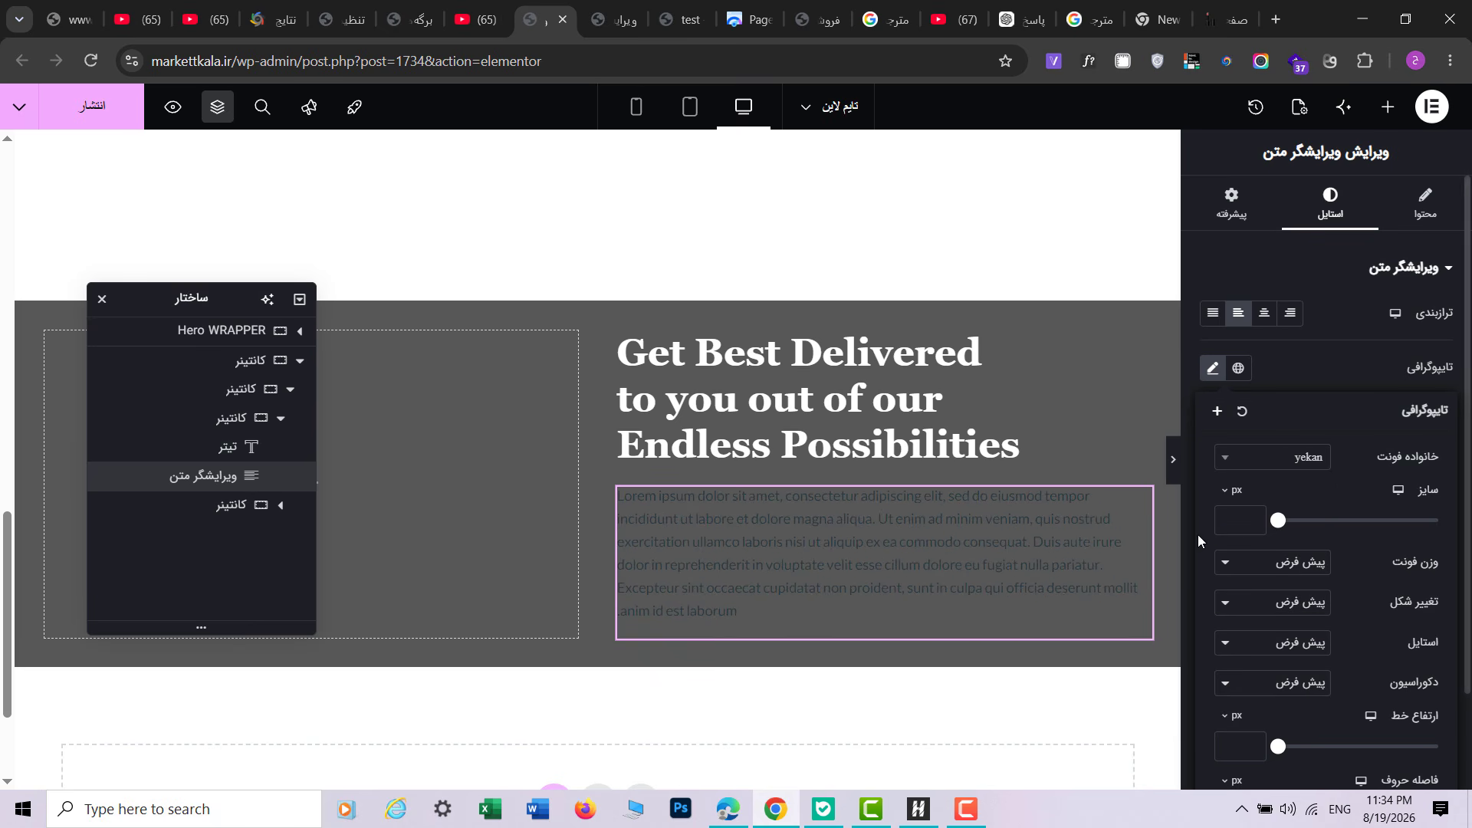
click(1265, 562)
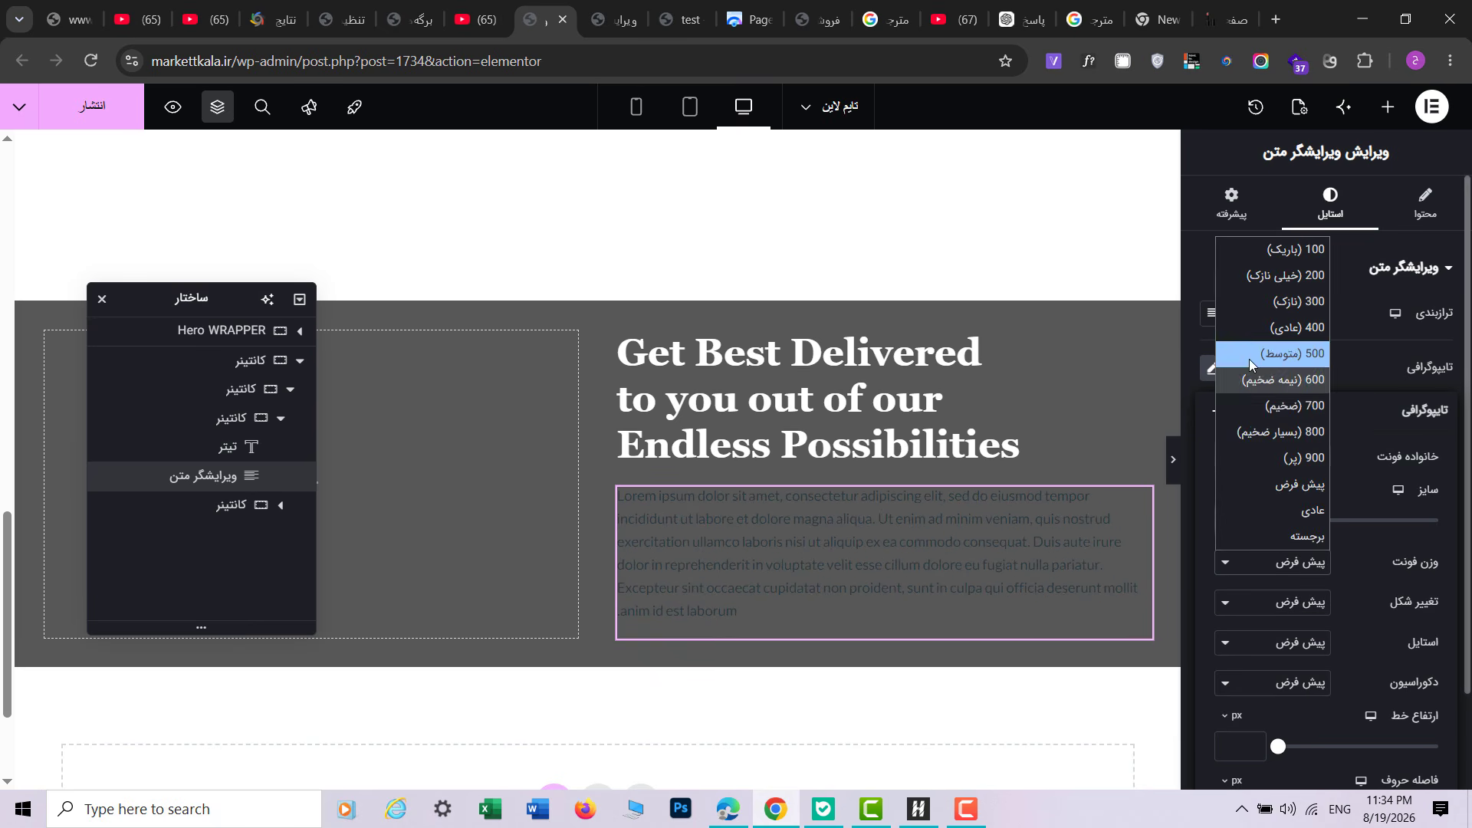
click(1249, 357)
click(1283, 368)
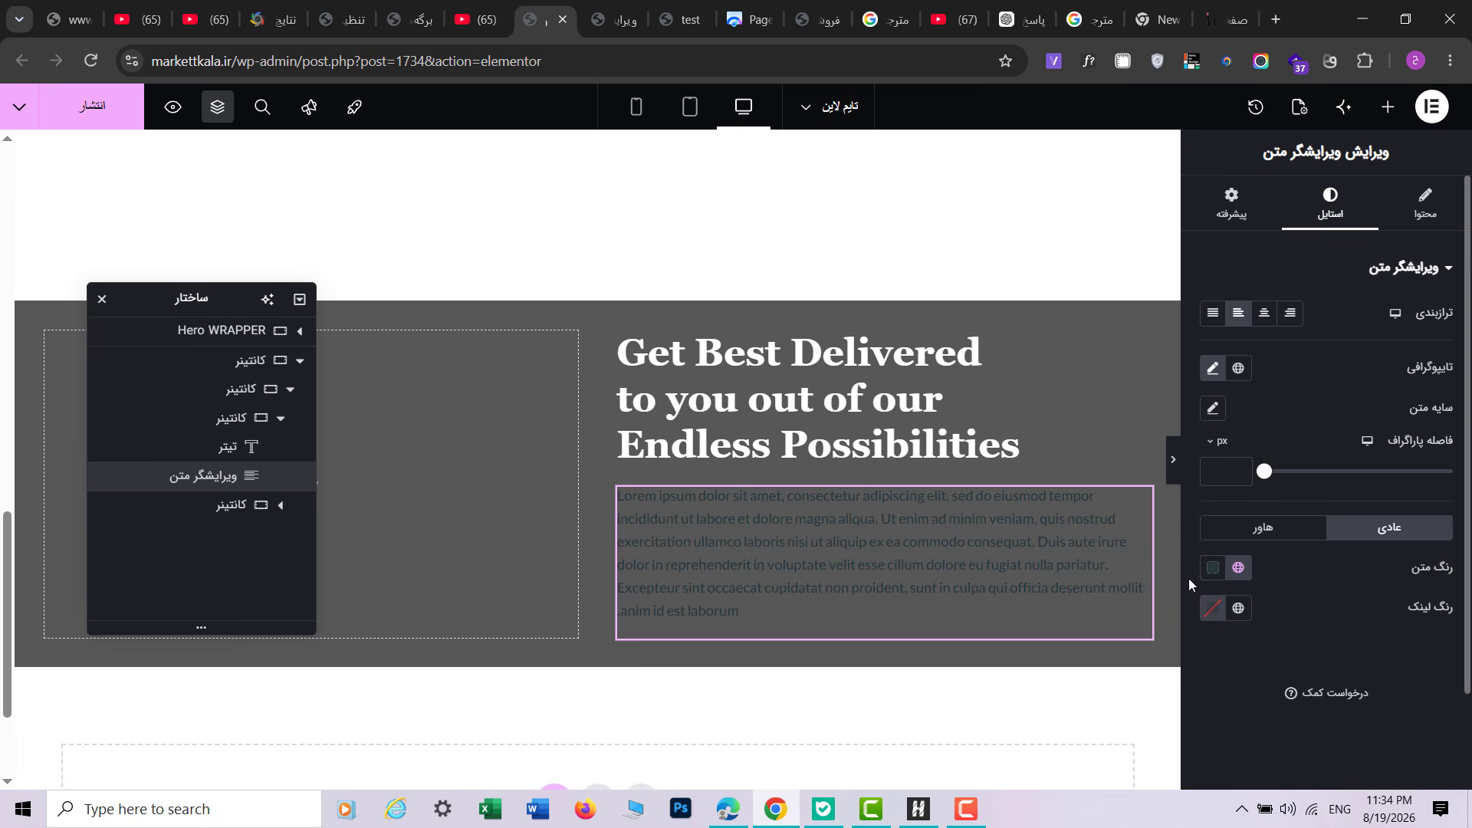
Step: Set the paragraph's text colour to light grey, #CDCDCD
click(1212, 567)
click(1102, 316)
drag(1099, 315, 1085, 352)
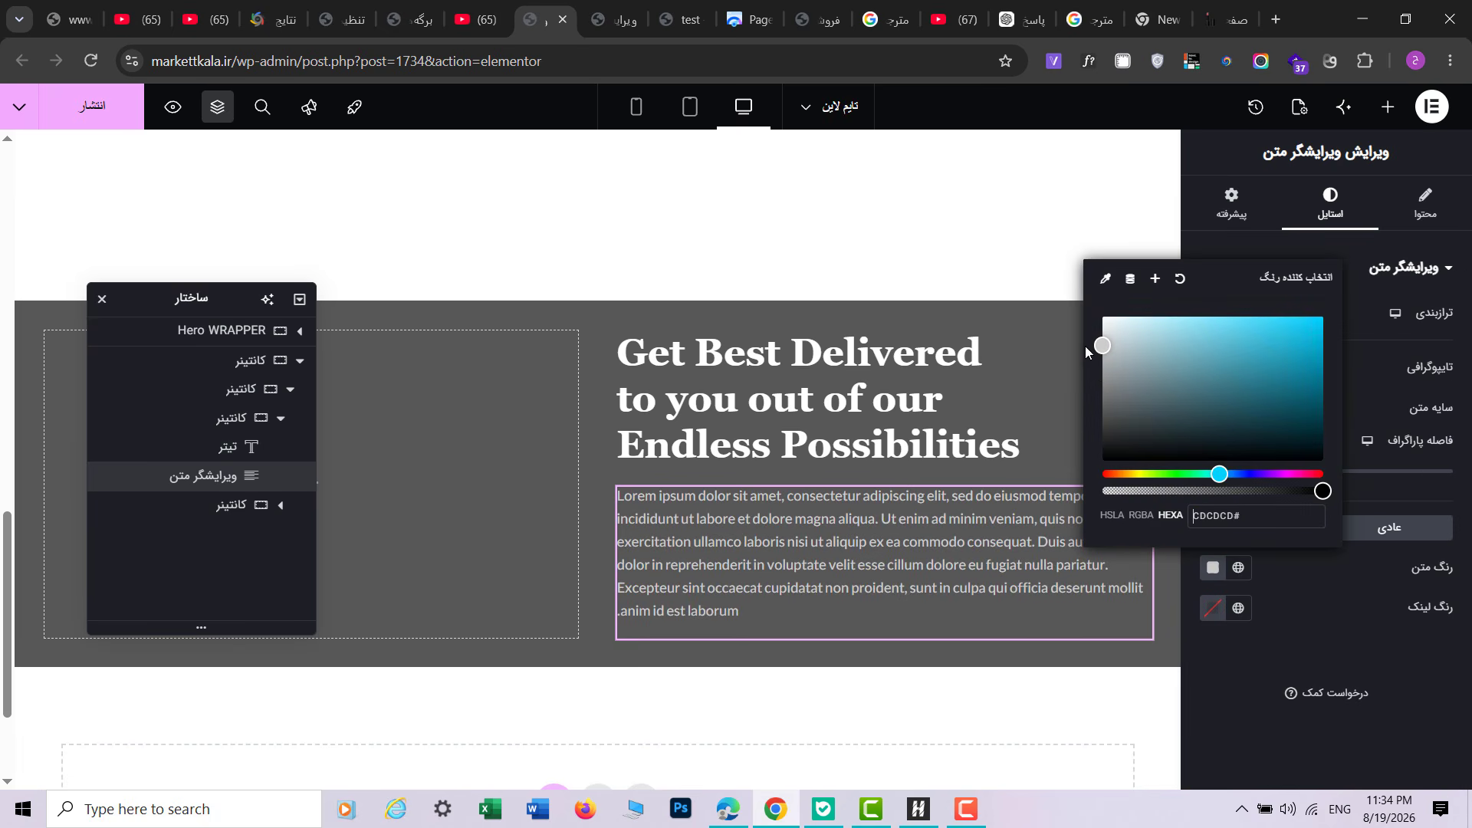
click(1388, 443)
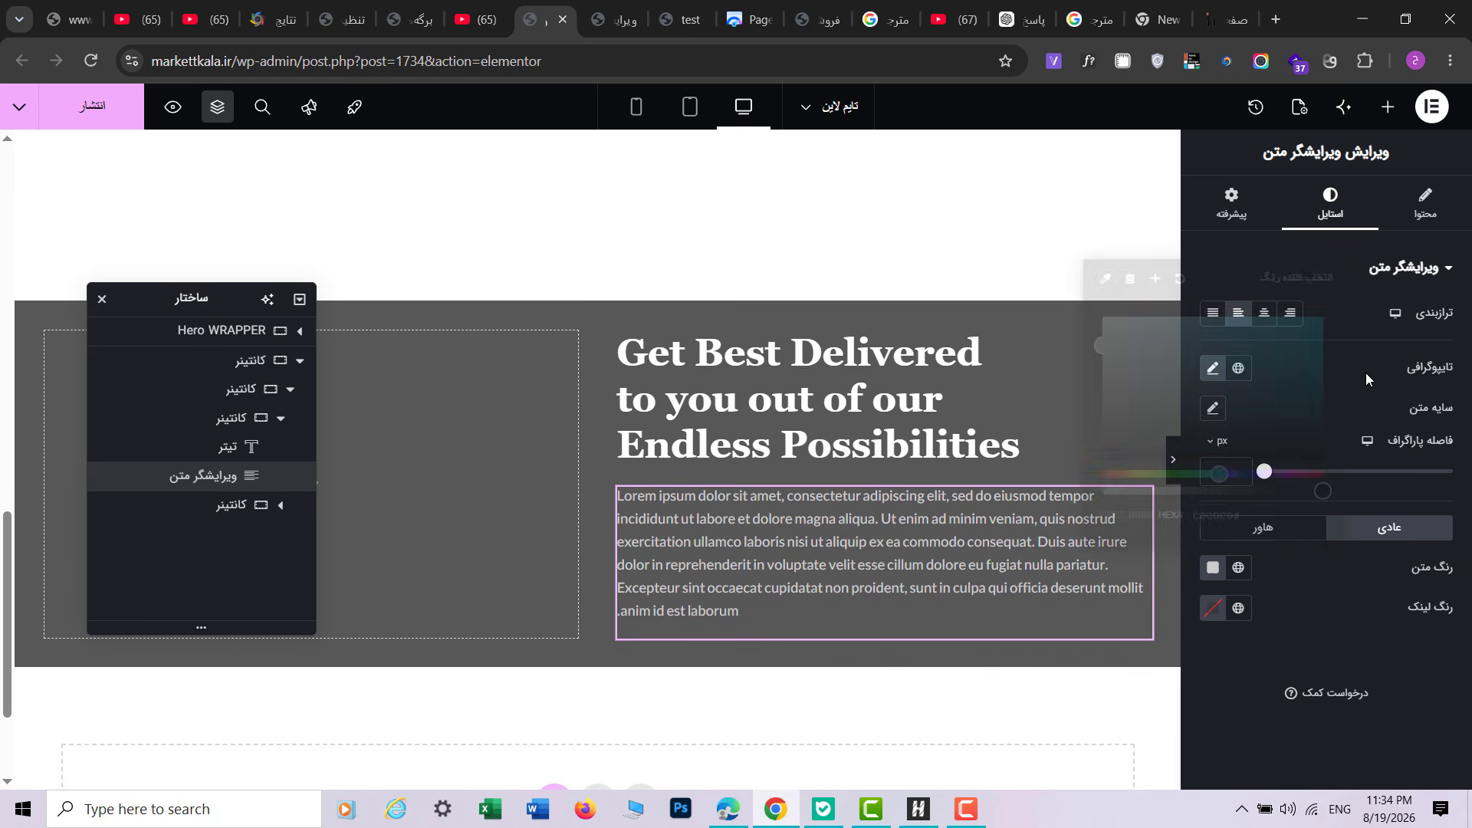
Step: Set the paragraph's line height to 2 rem
click(1214, 367)
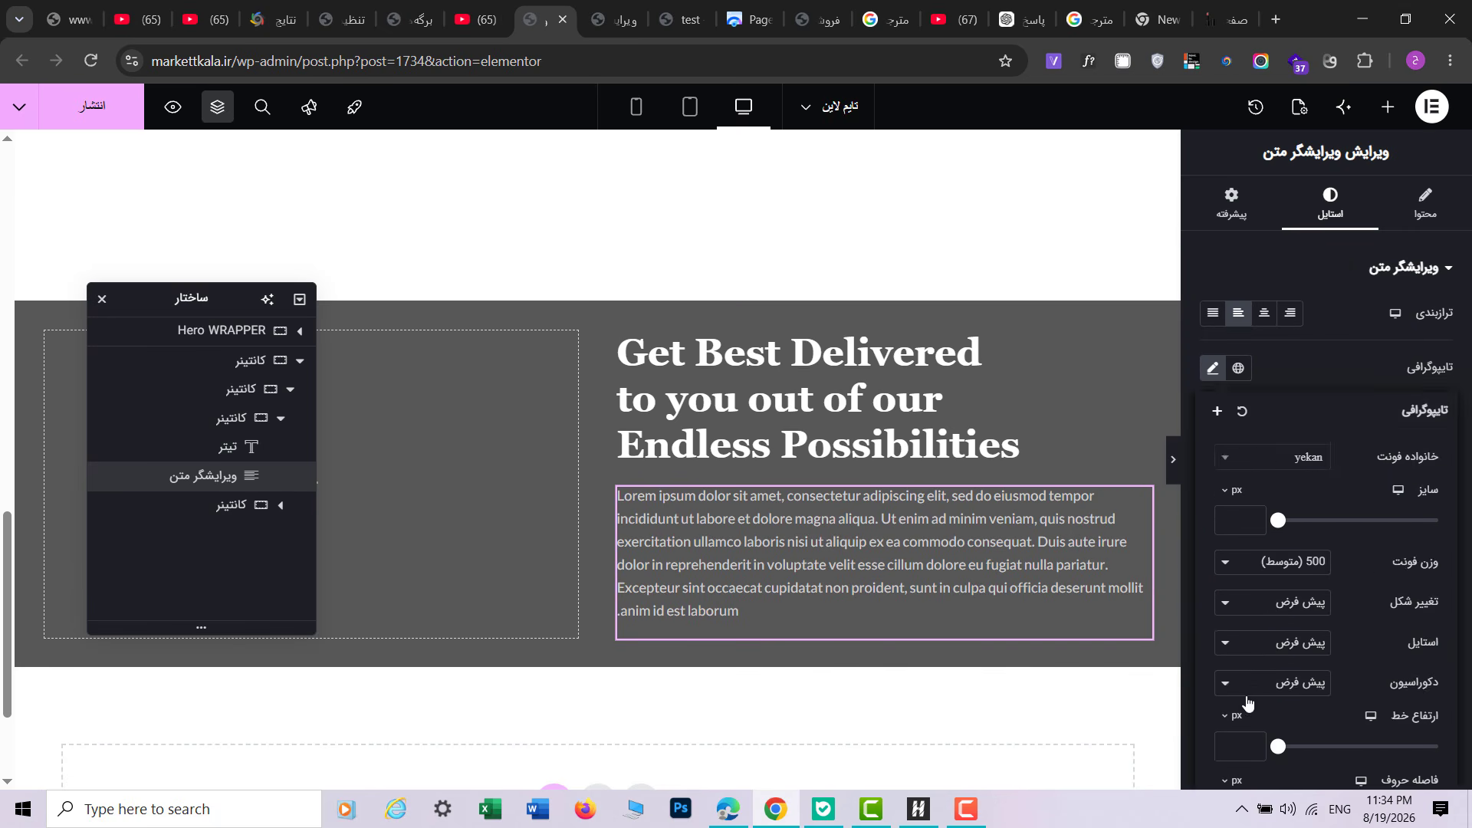
scroll(1226, 613, down, 2)
click(1233, 601)
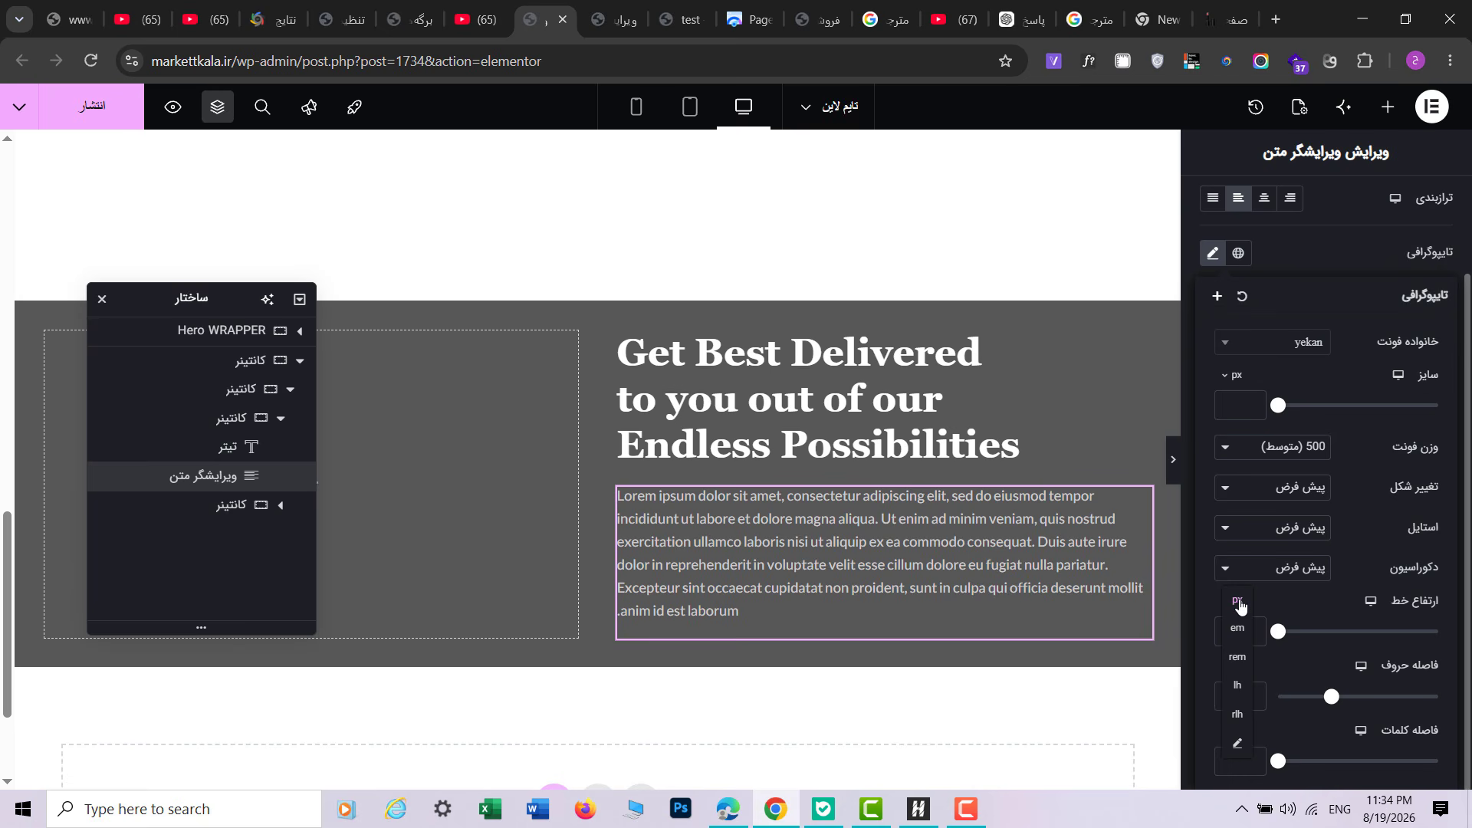
click(1237, 656)
drag(1278, 631, 1309, 643)
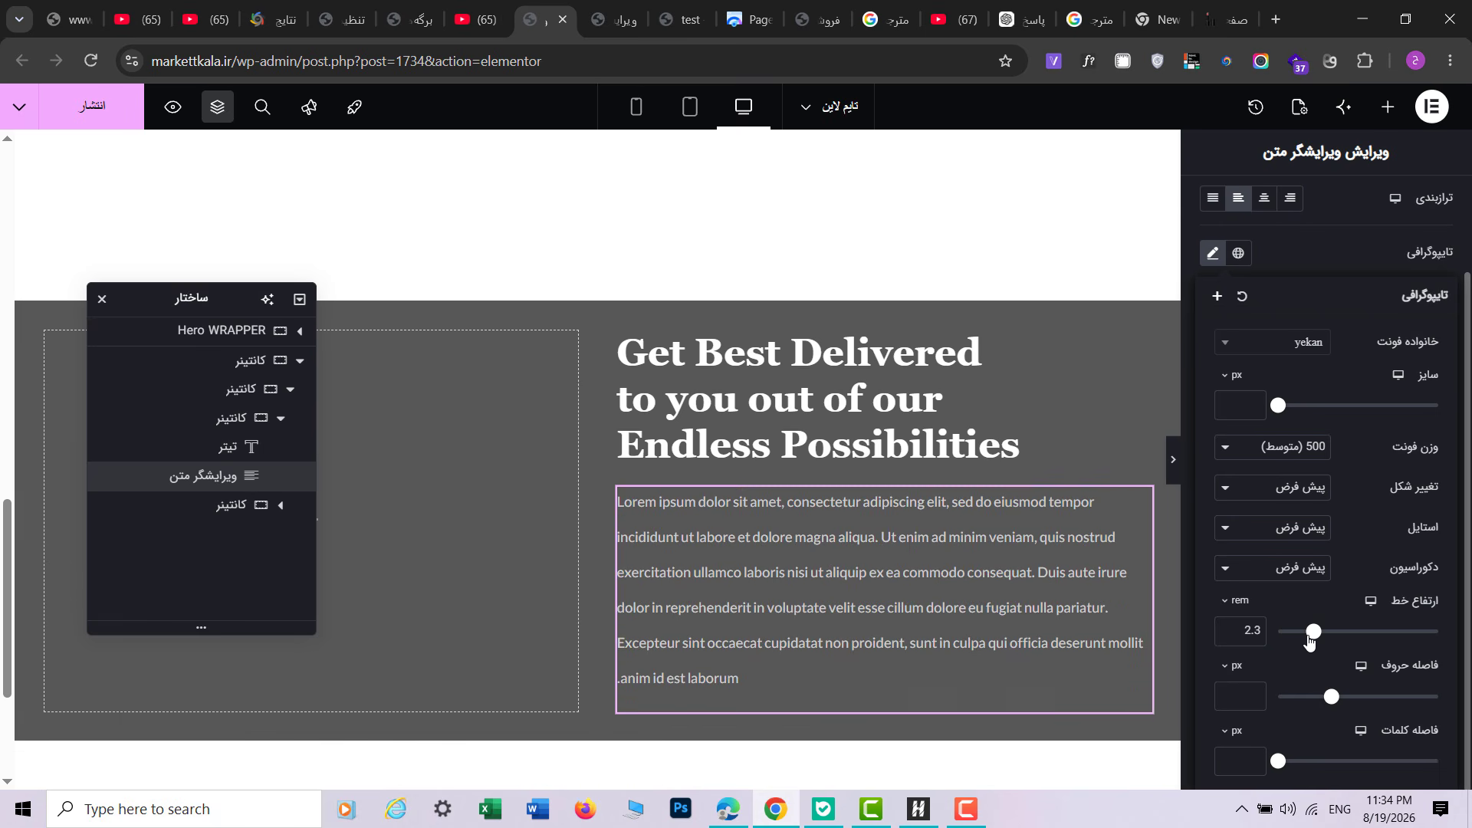
click(1227, 637)
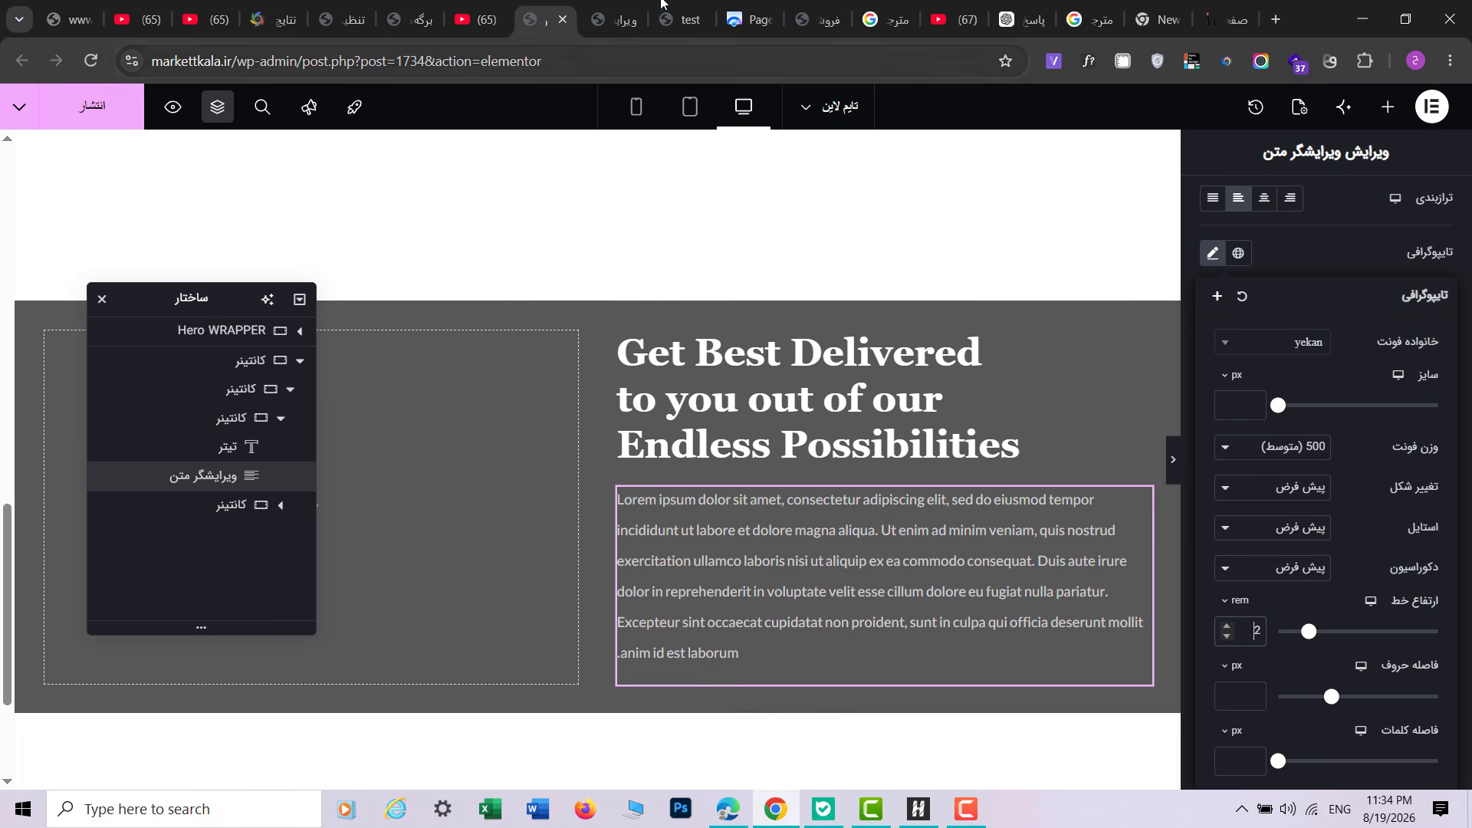
Step: Compare the paragraph with the one on the test page and try Georgia as its font family
click(618, 10)
click(536, 8)
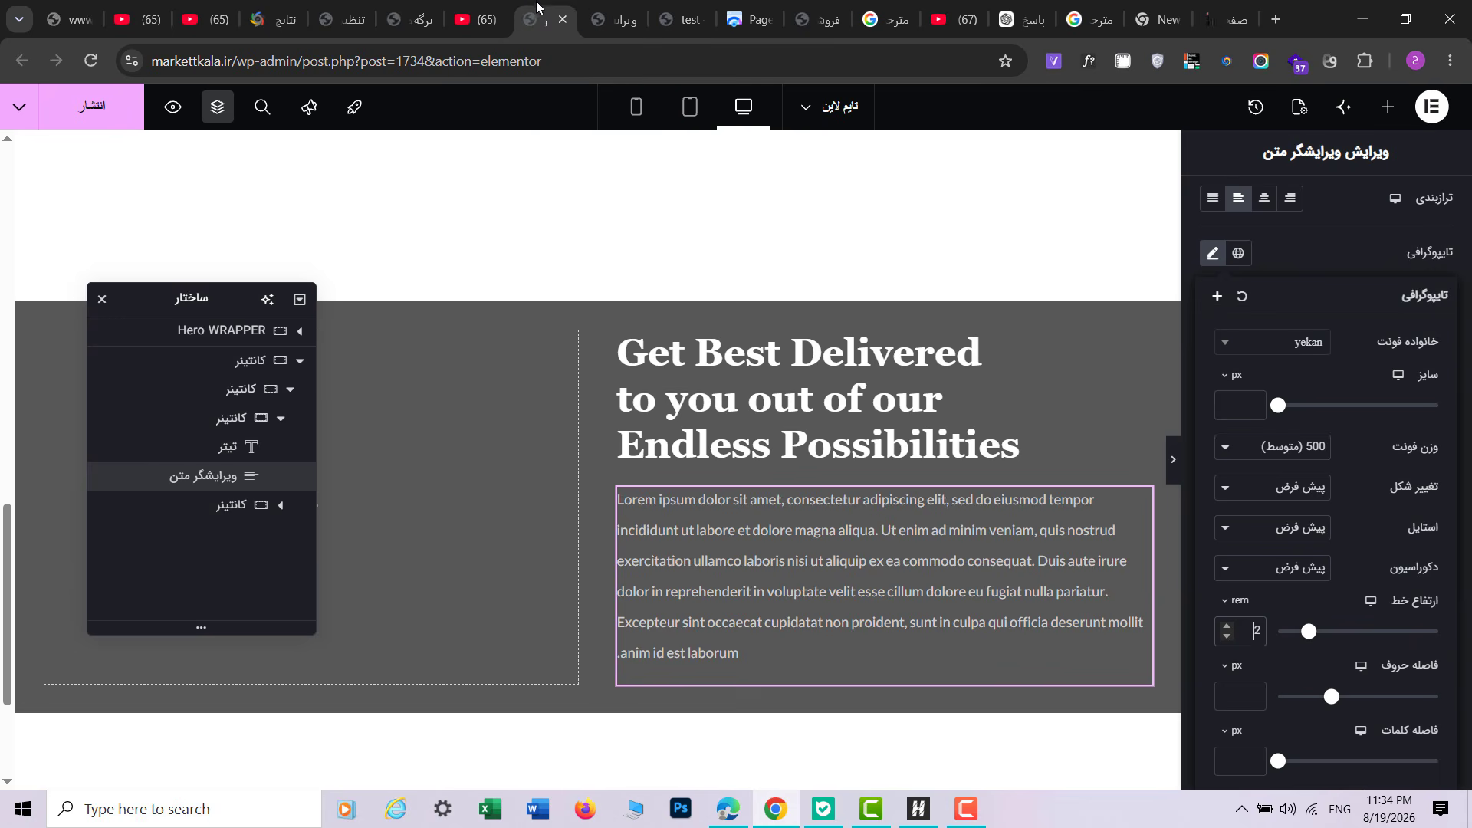
click(586, 9)
click(536, 9)
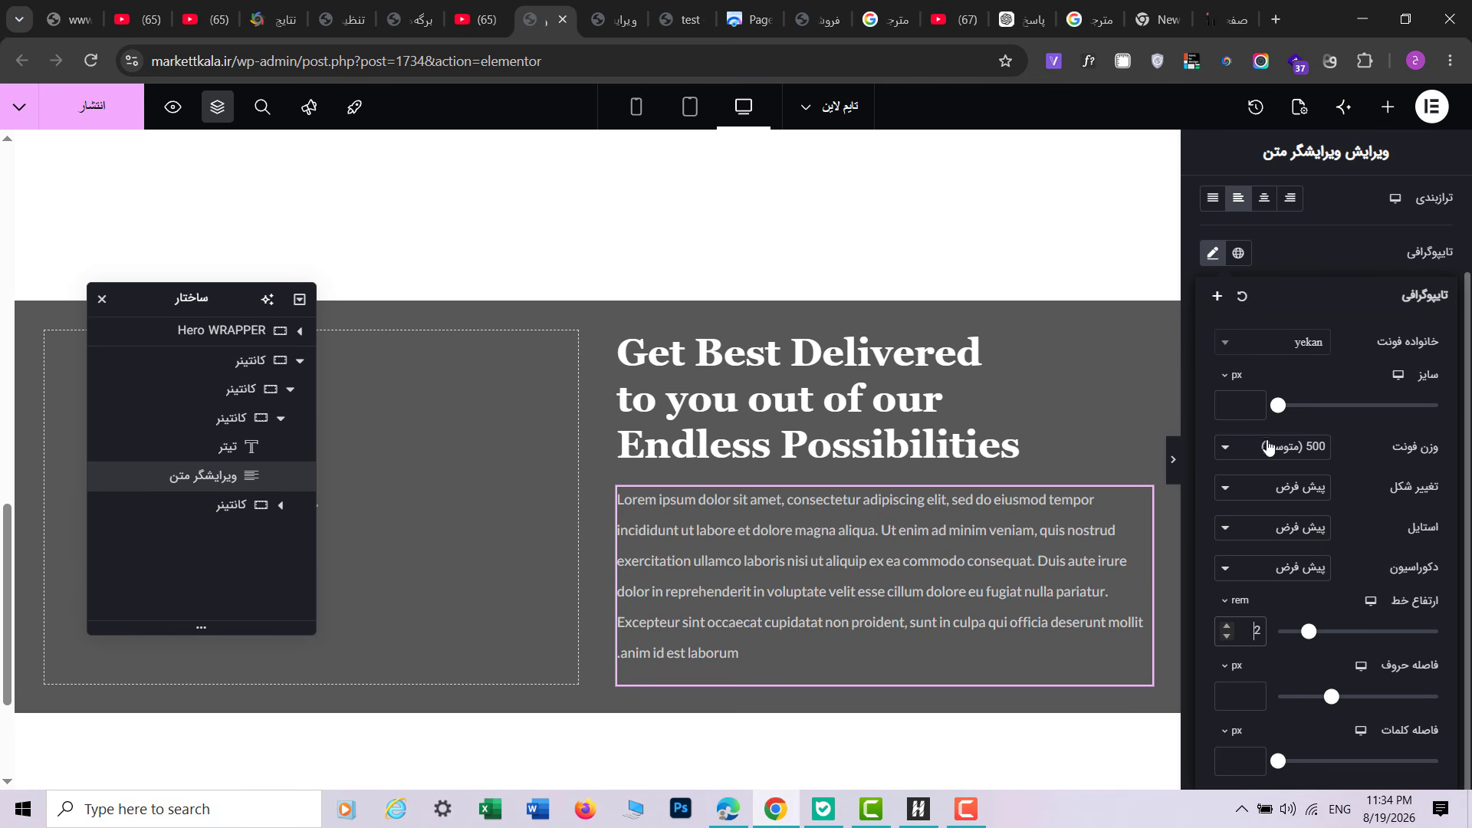
click(1285, 343)
scroll(1274, 568, down, 3)
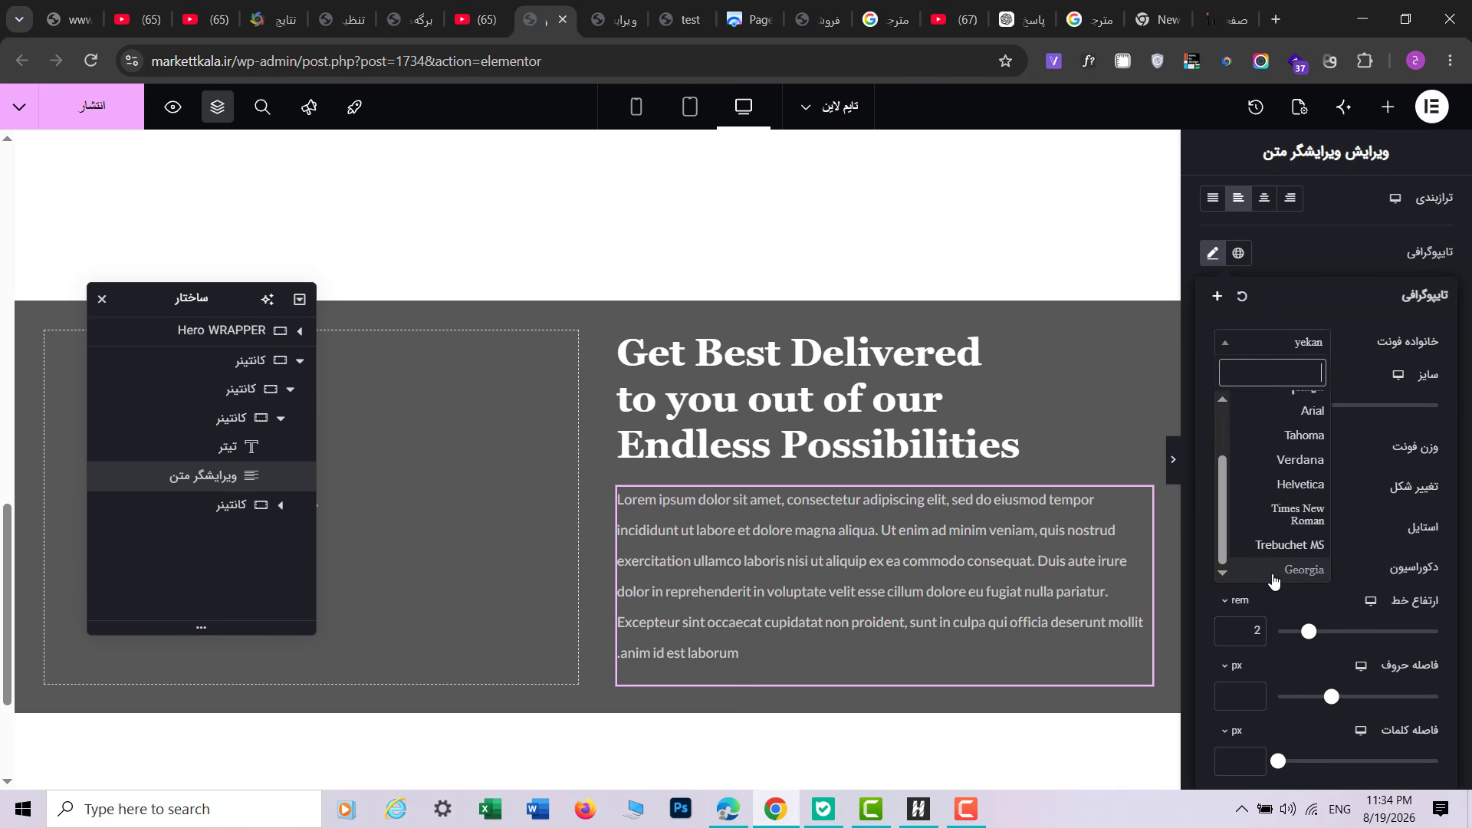
click(1271, 575)
Step: Set the paragraph's font family to the default option (پیش فرض)
click(1274, 345)
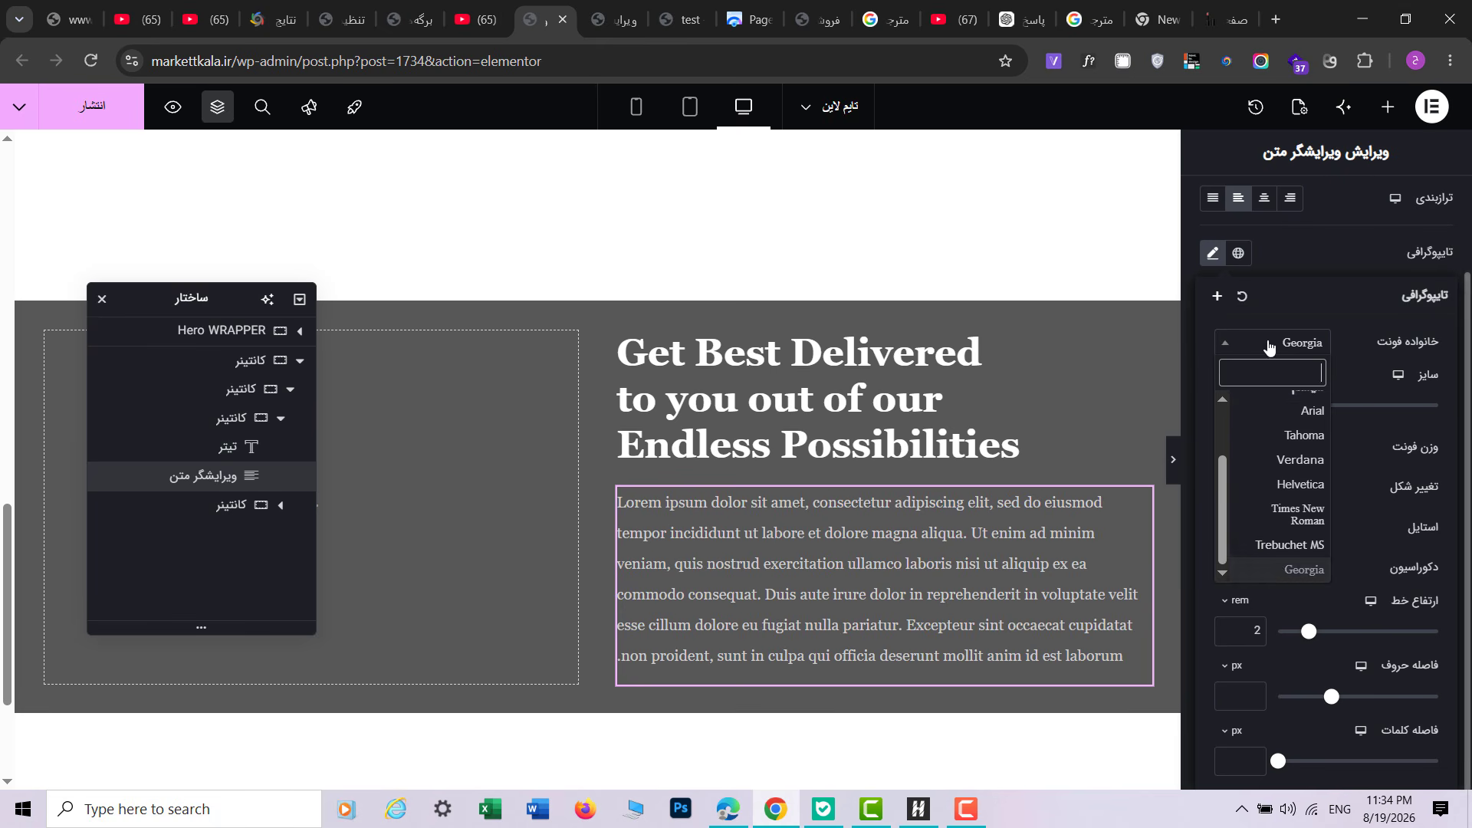
scroll(1272, 476, up, 3)
click(1268, 407)
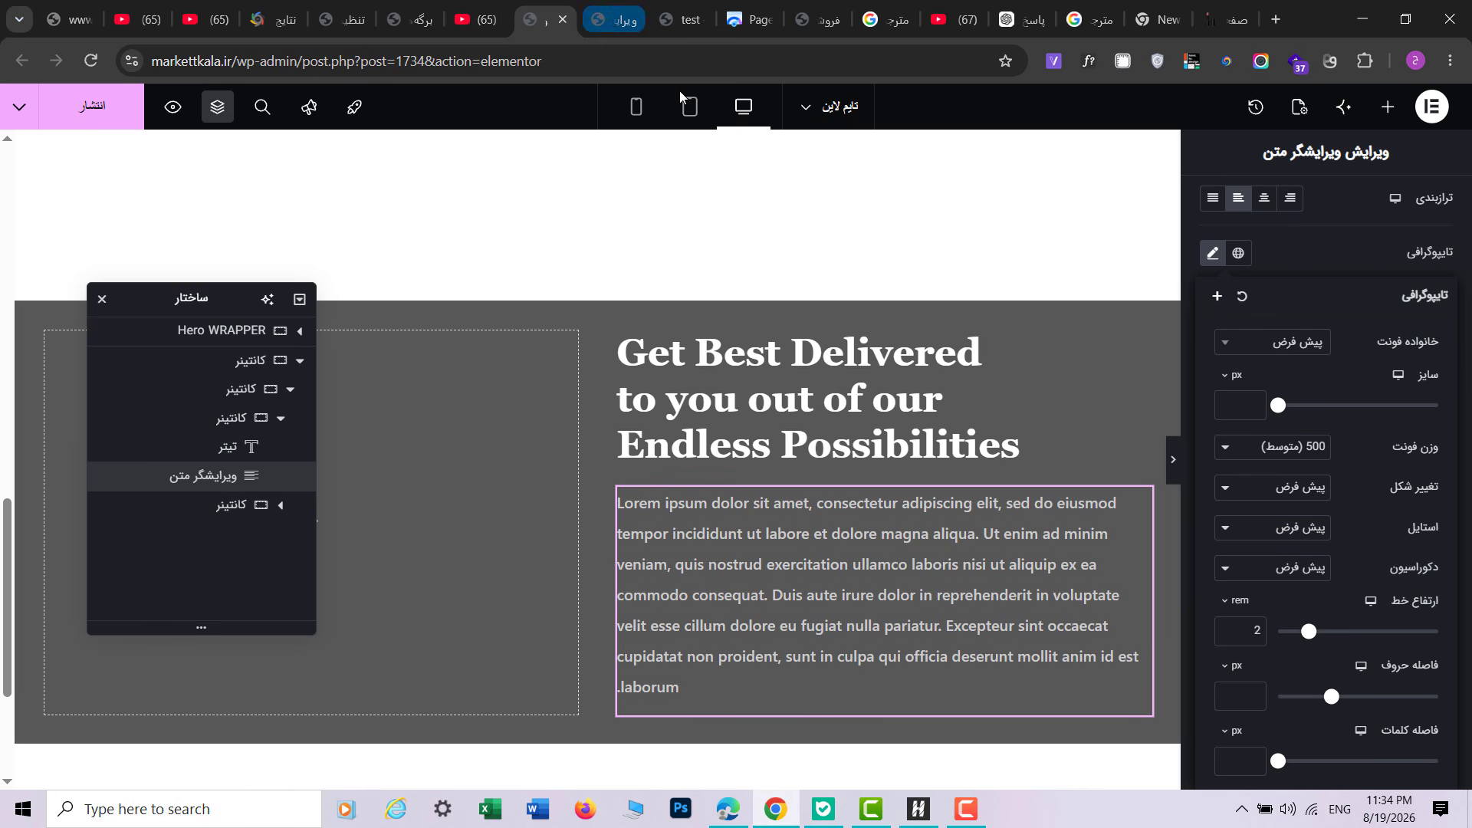
Step: Reduce the paragraph's line height to 1.7 rem
click(1227, 636)
click(1226, 636)
click(1226, 636)
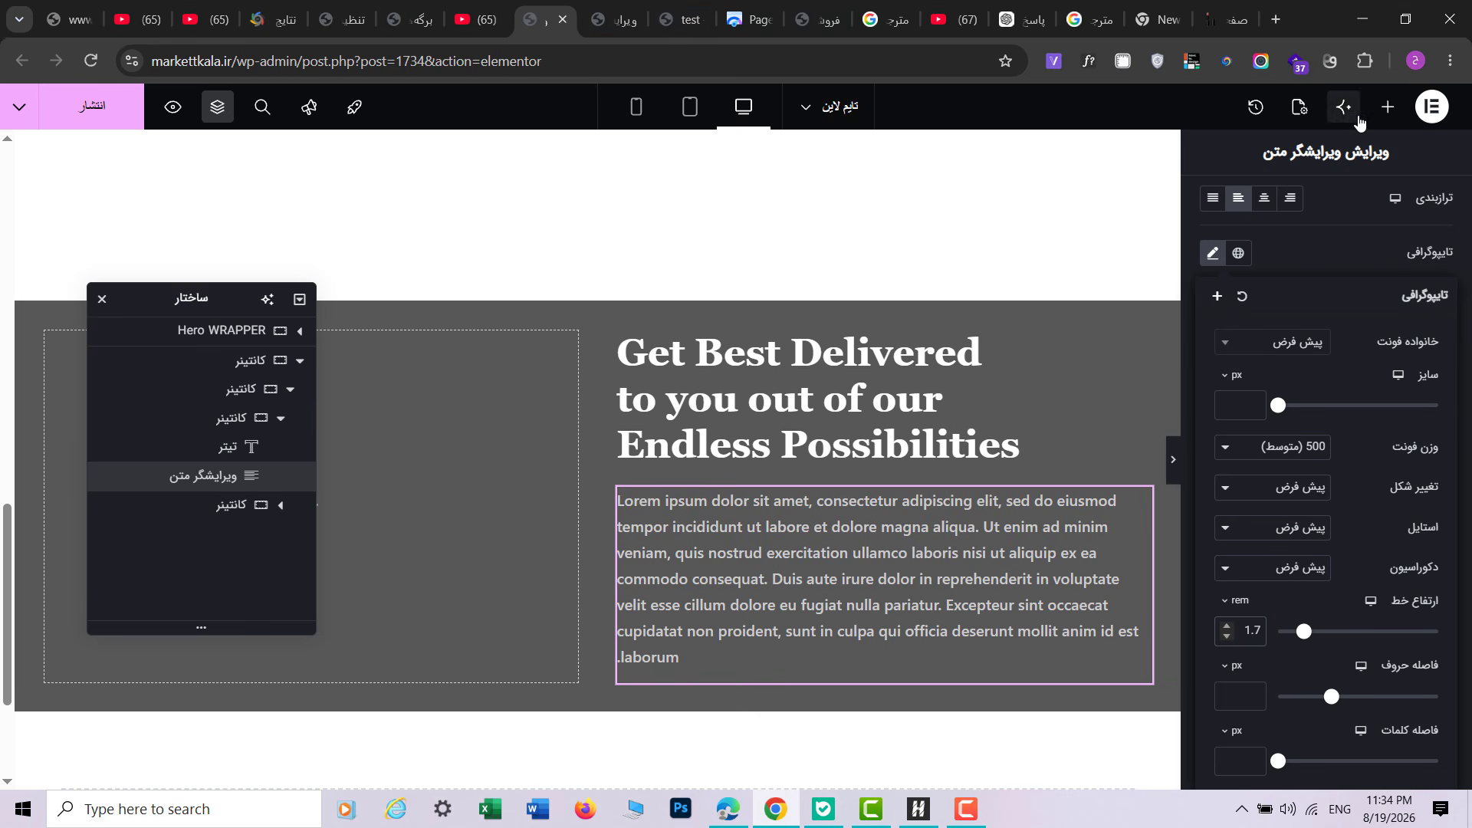
Step: Add an image widget to the empty column, choose the black sports car picture from the media library, and uncover it from the structure window
click(1389, 105)
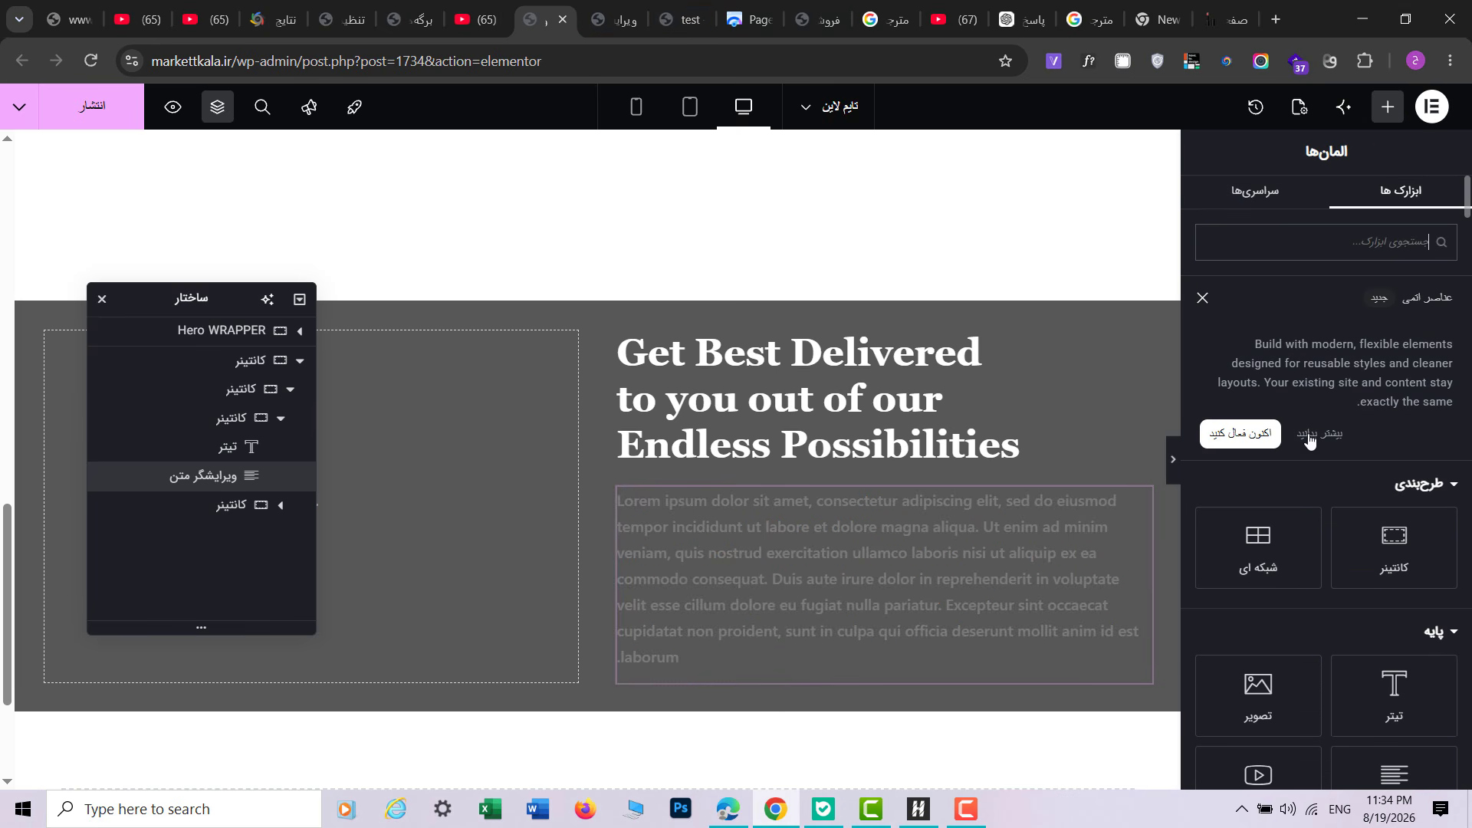
drag(1257, 694, 531, 529)
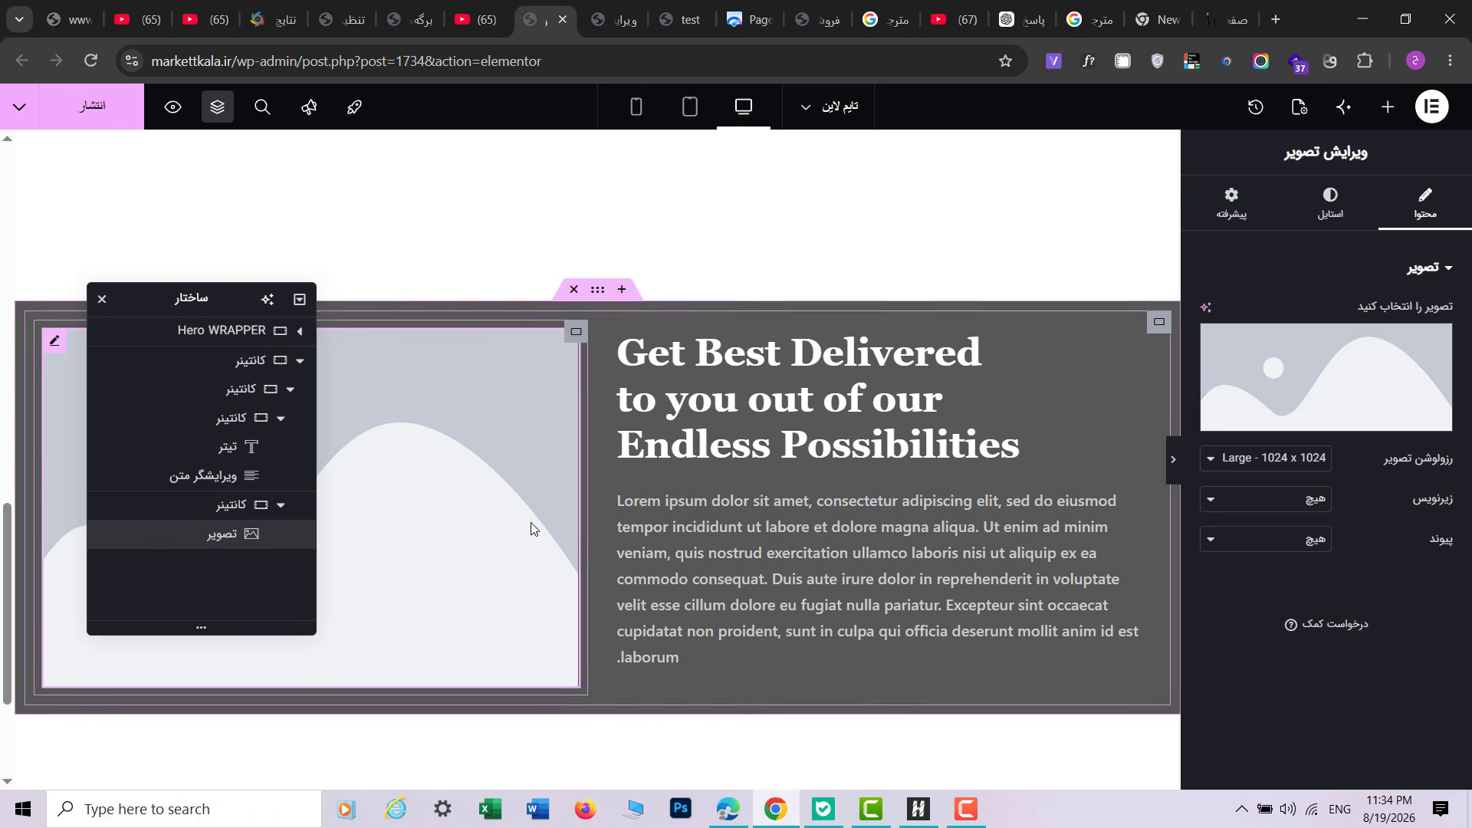
click(1340, 366)
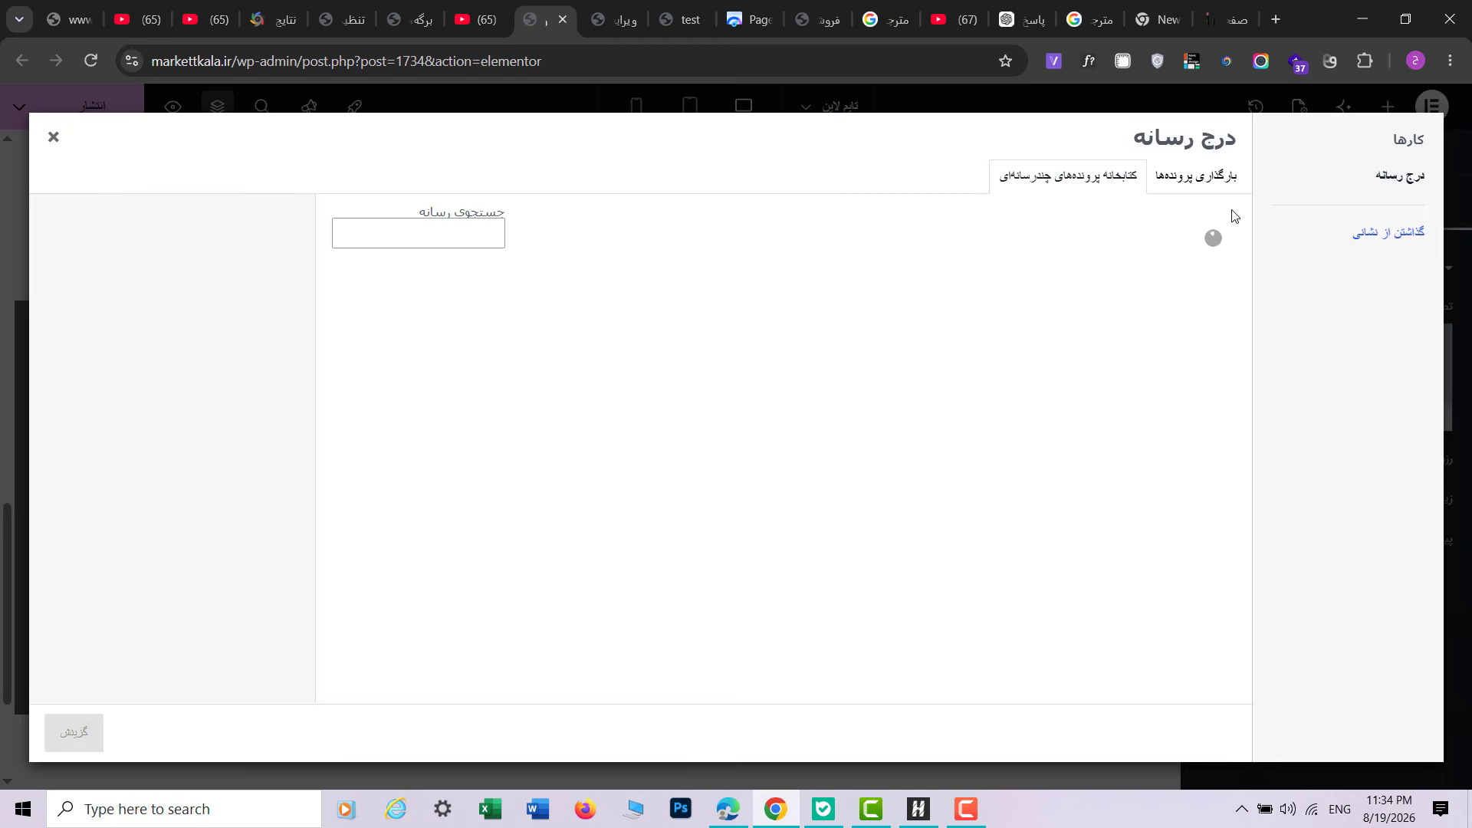
click(395, 378)
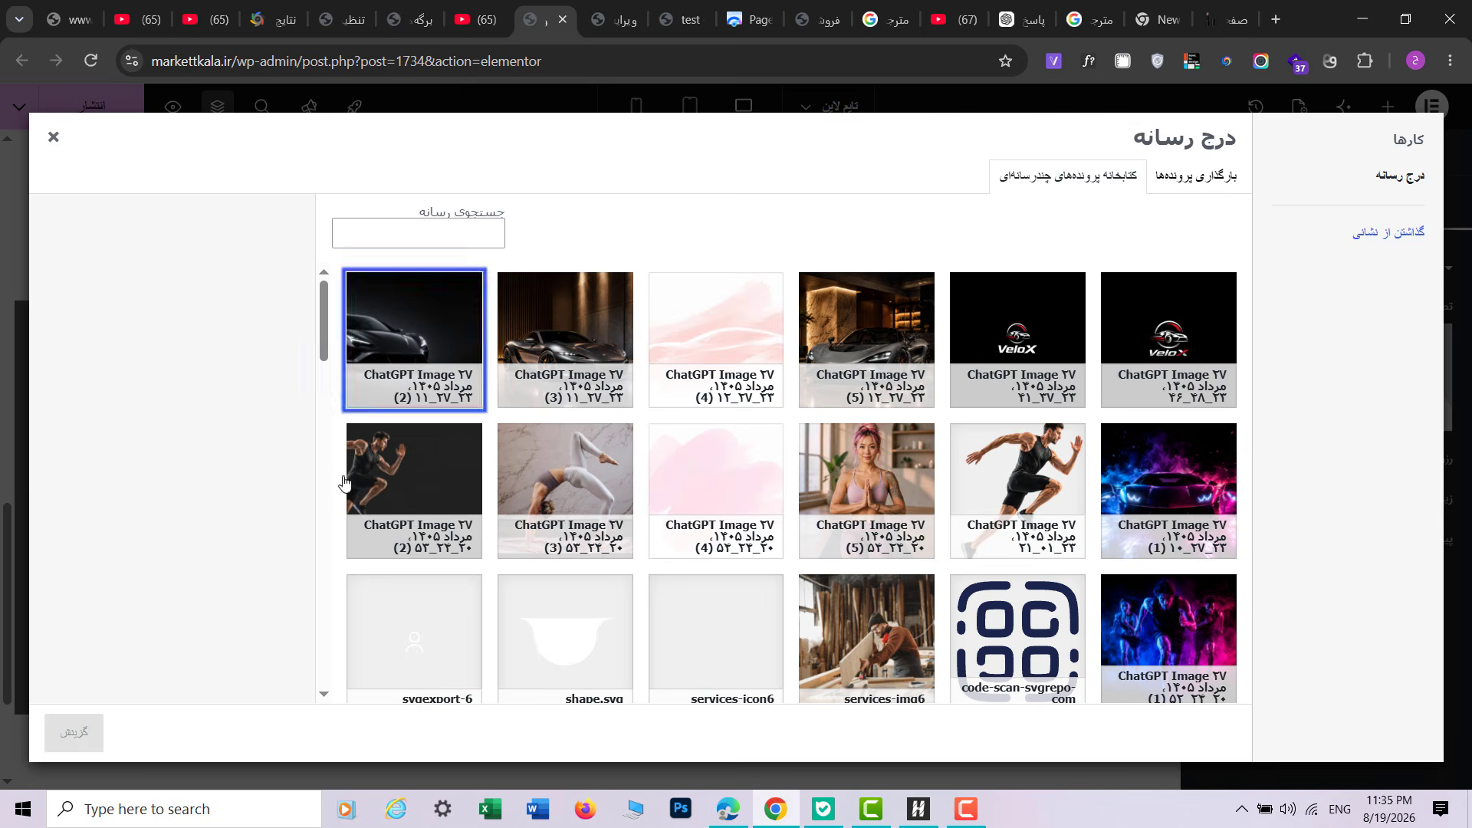
click(74, 732)
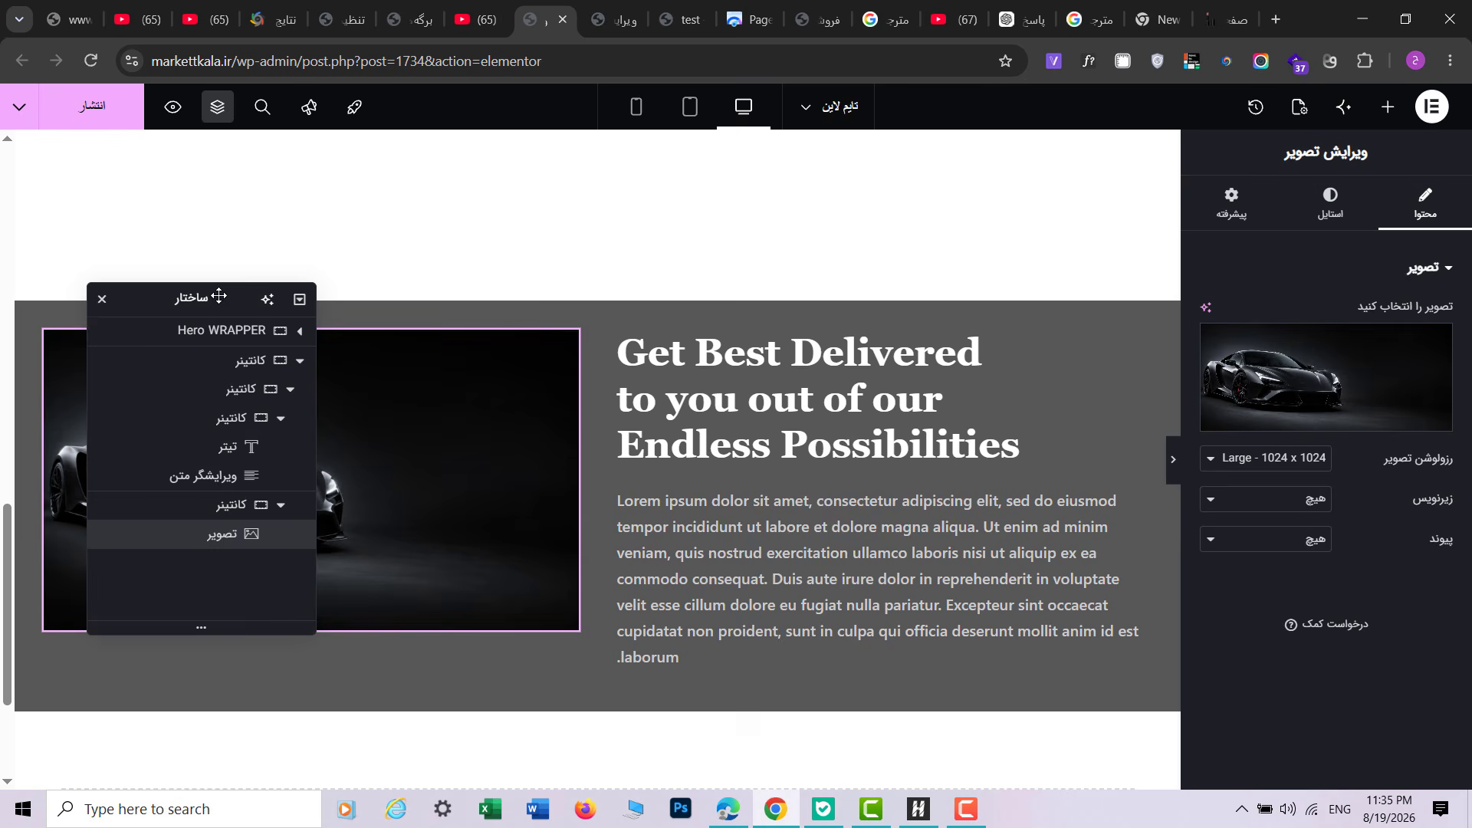
drag(202, 298, 825, 399)
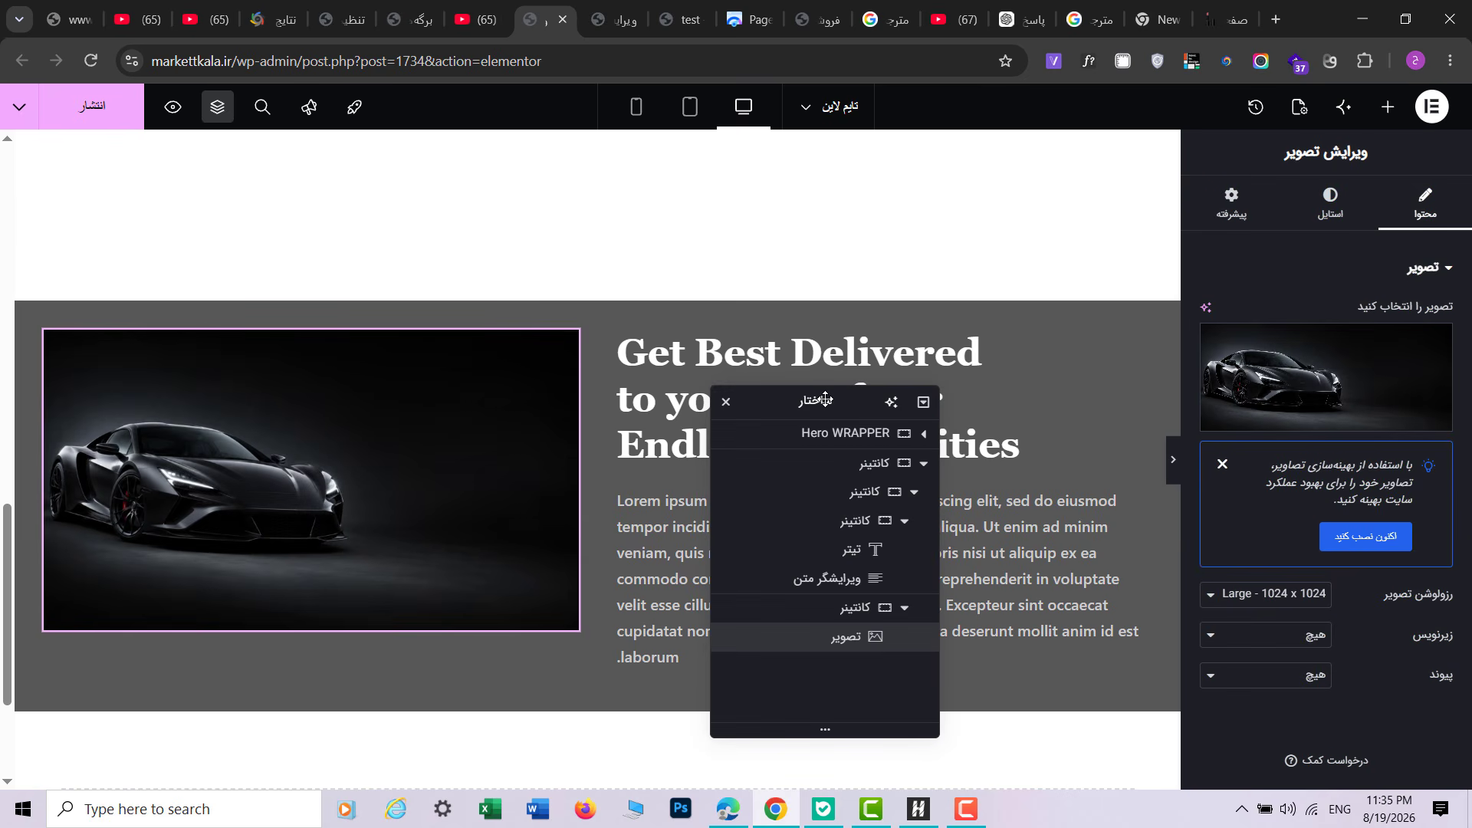
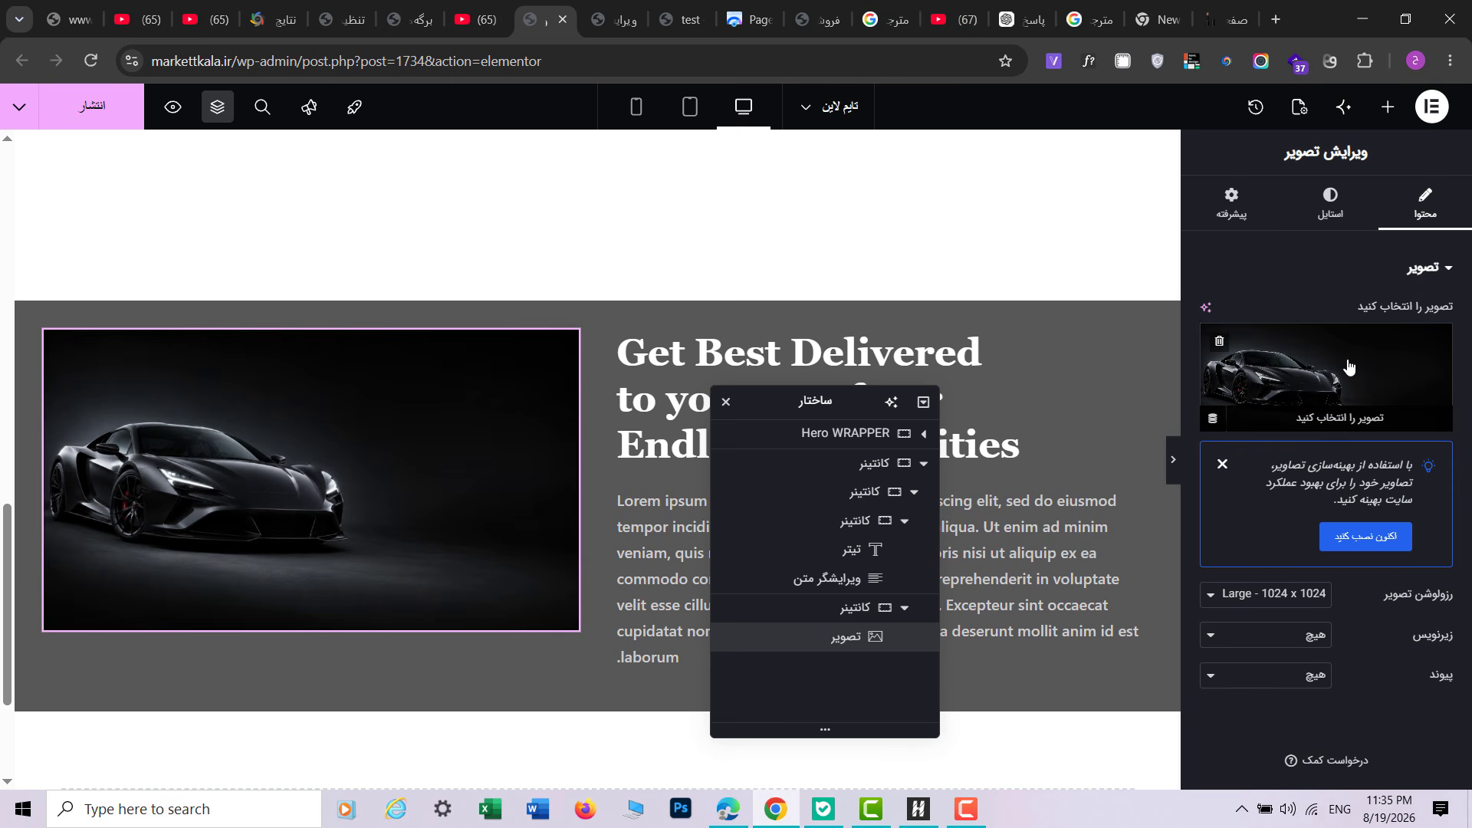
Step: Set the car image's resolution to full (کامل) and its width to 80%, and preview the section at full width
click(1267, 593)
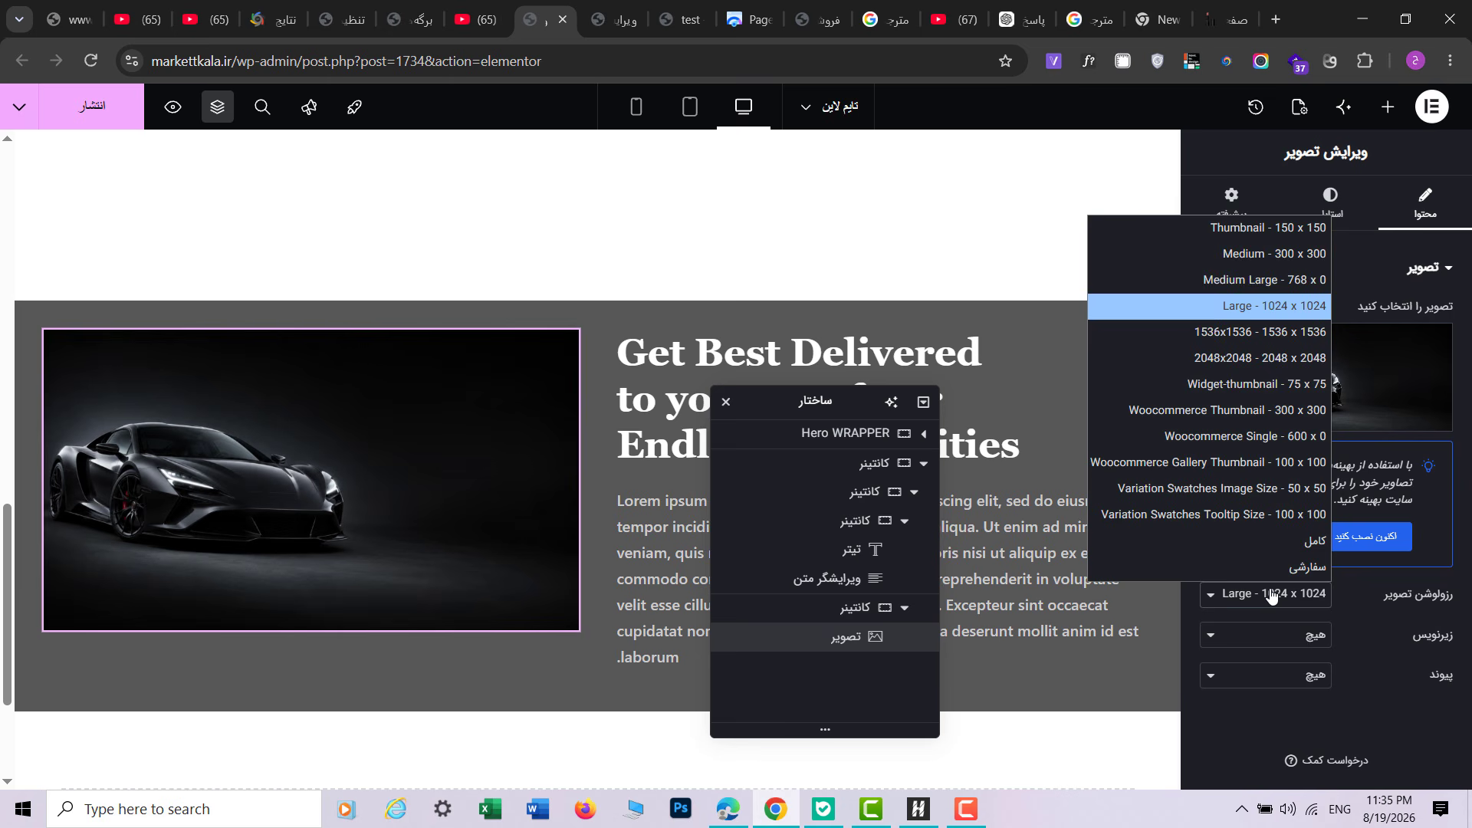
click(1299, 543)
click(1337, 205)
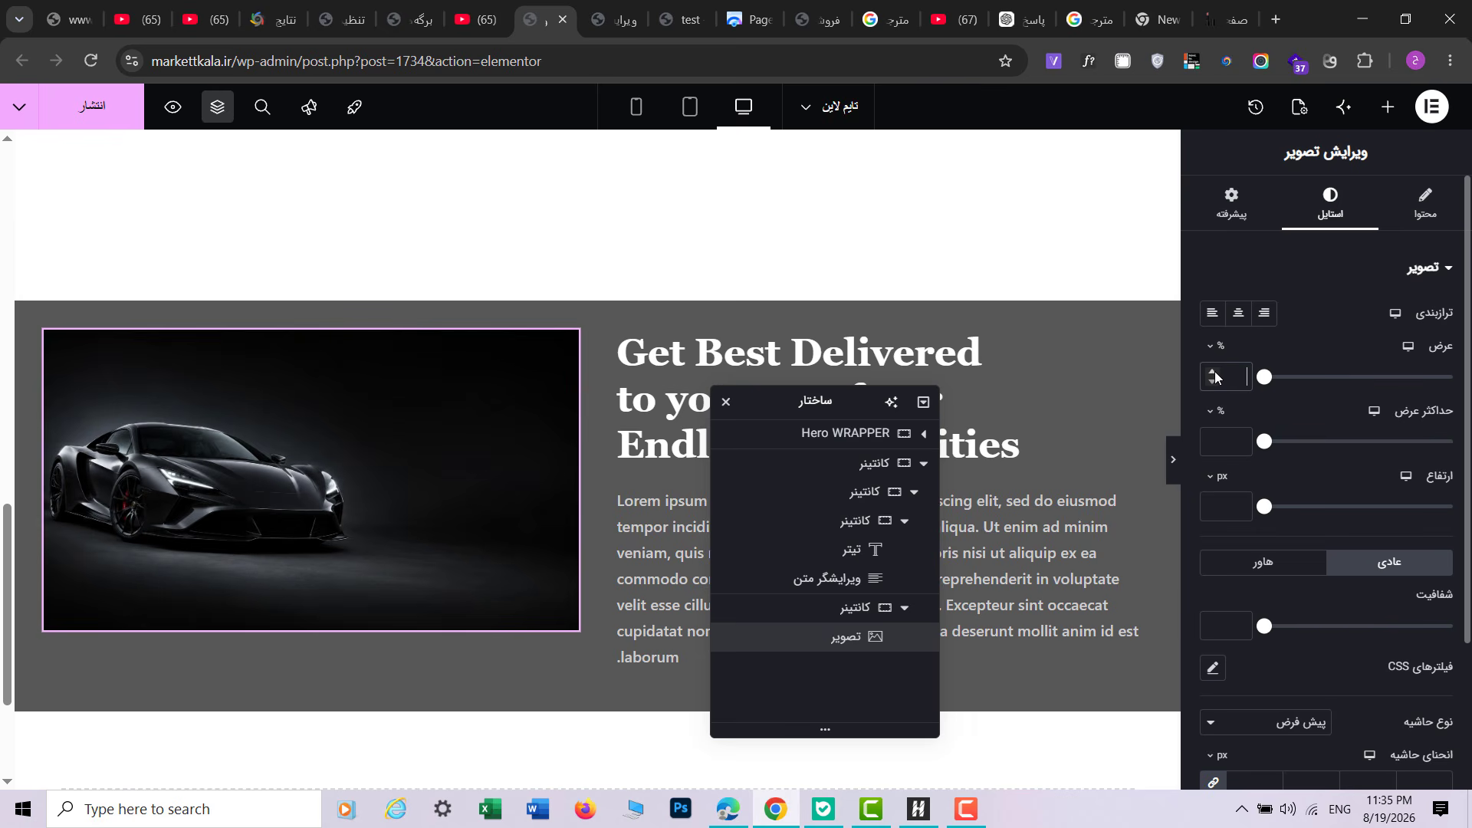
text(80)
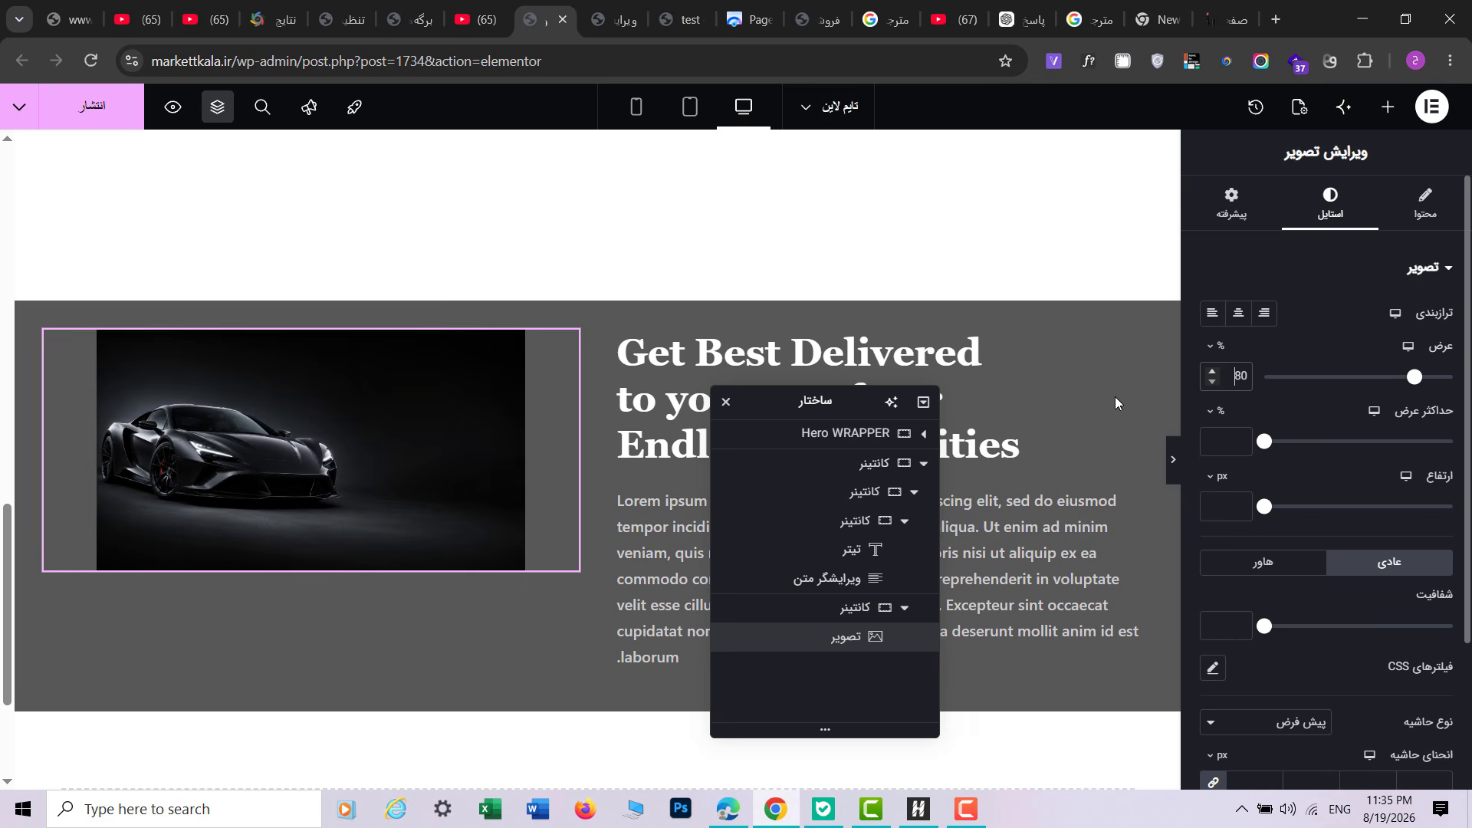
click(1175, 459)
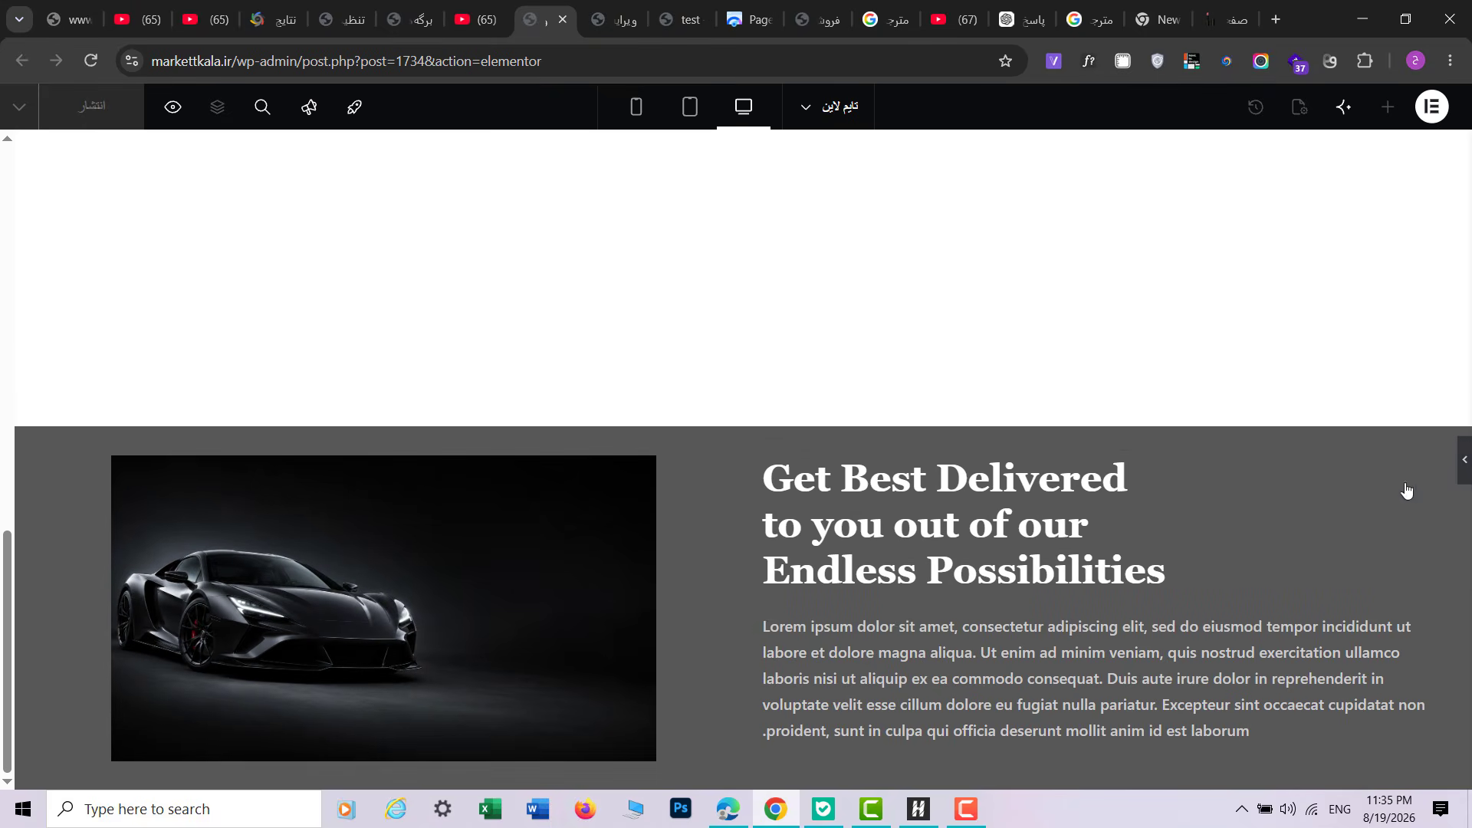
click(1464, 459)
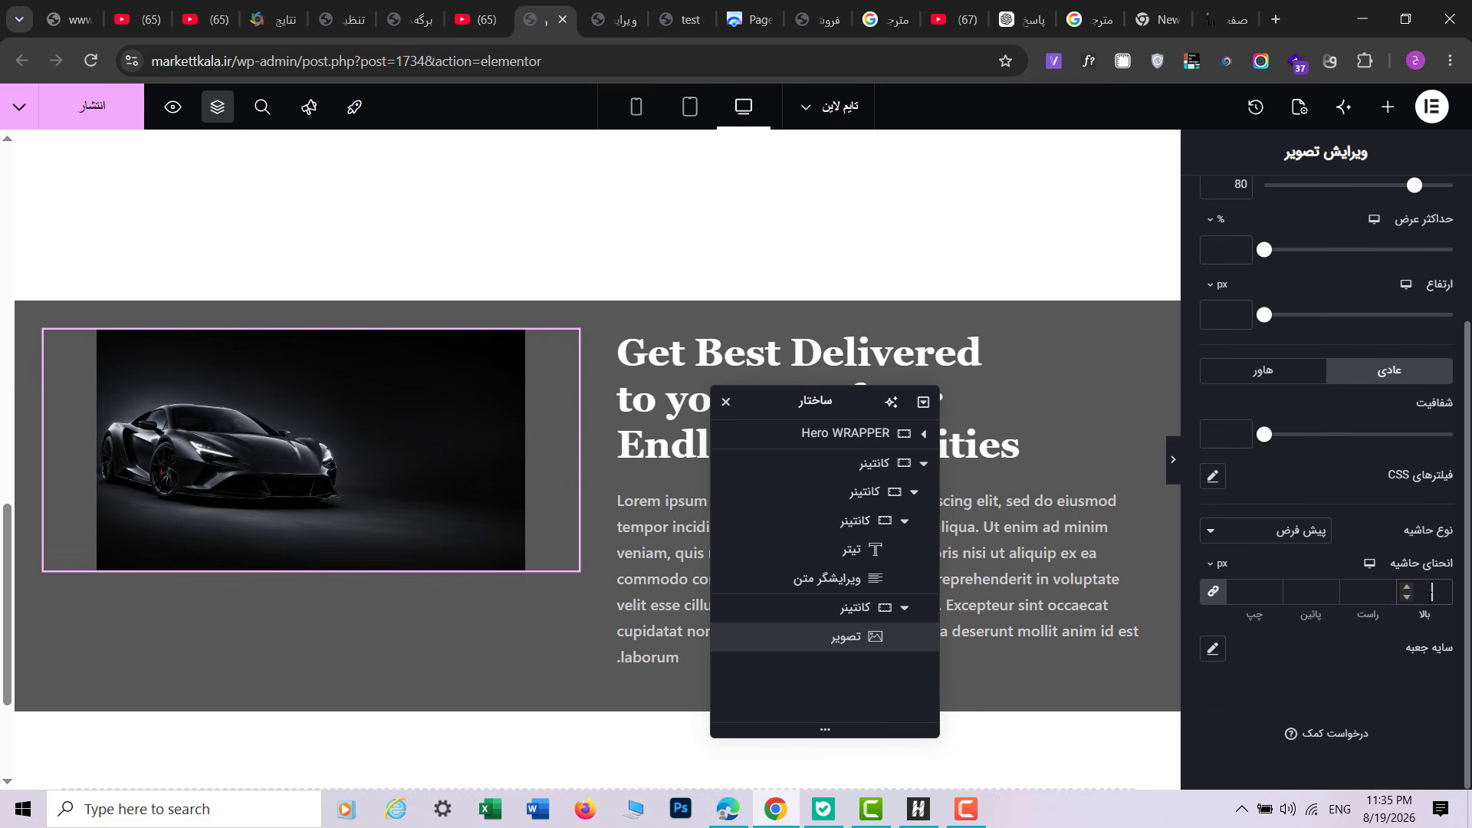
Step: Round the car image's corners to 20 px, vertically centre the two columns in their row container, and preview at full width
click(1158, 321)
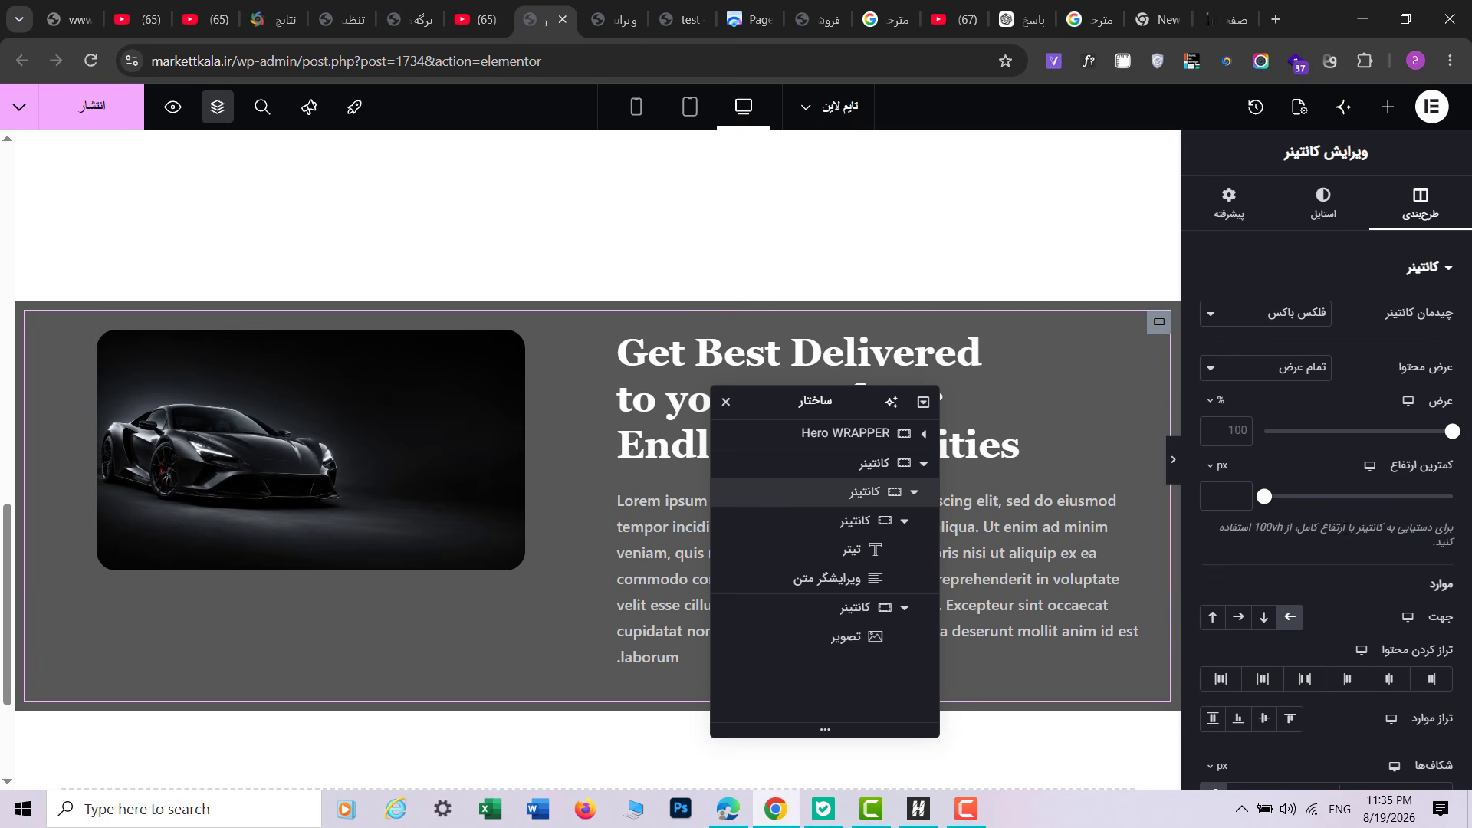
click(1258, 723)
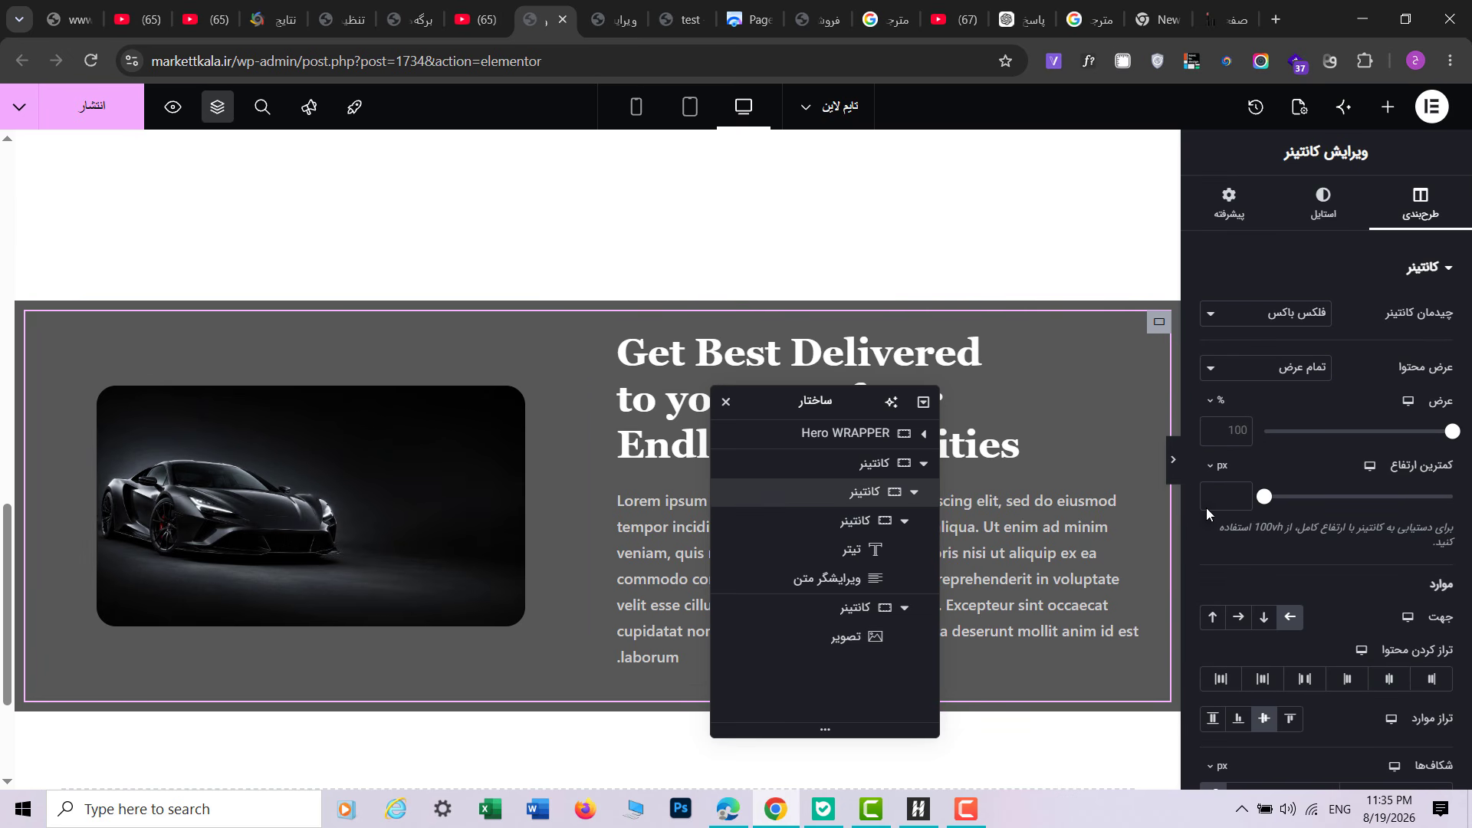
click(1174, 468)
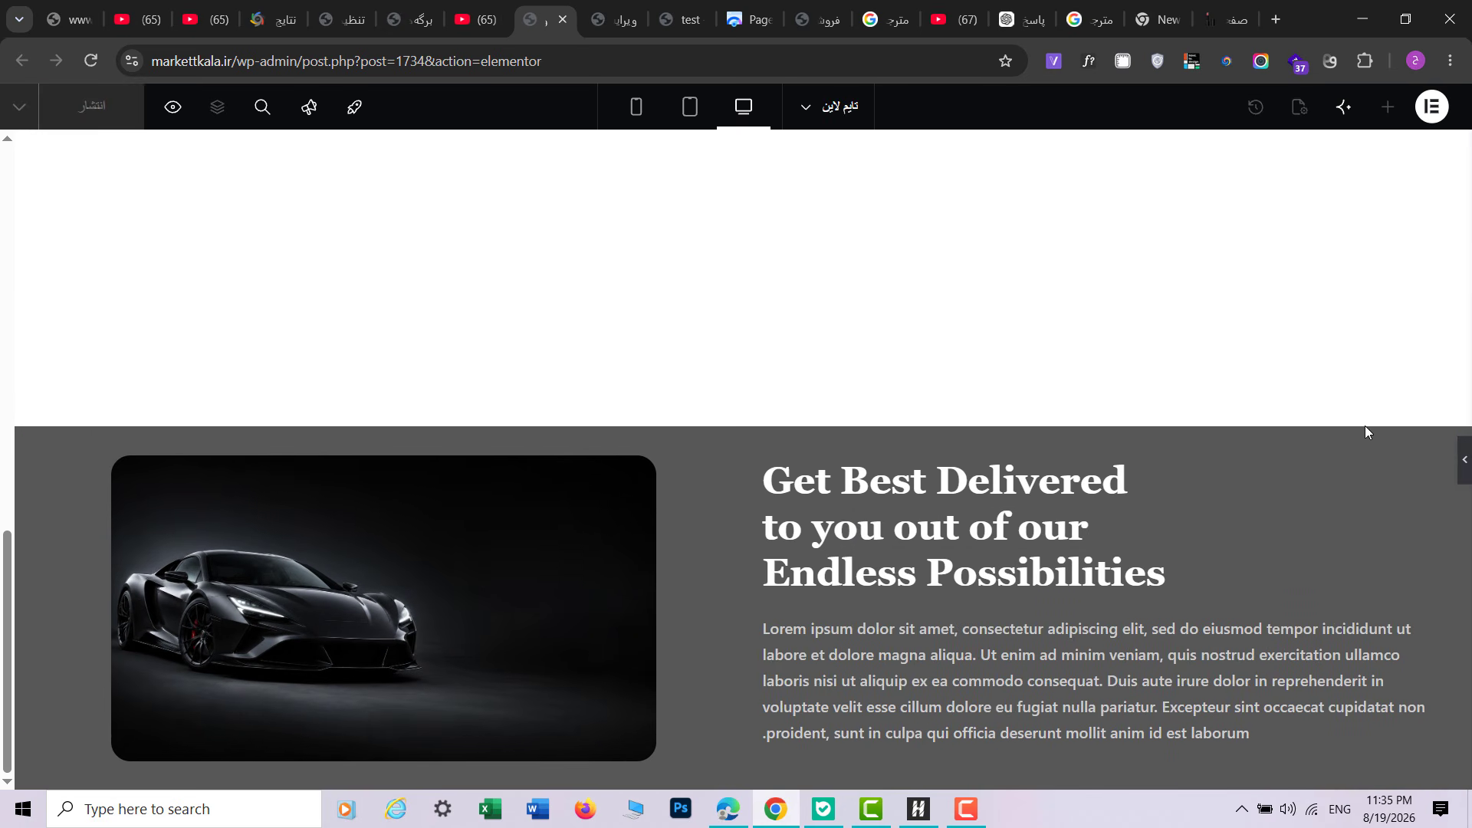
click(1464, 458)
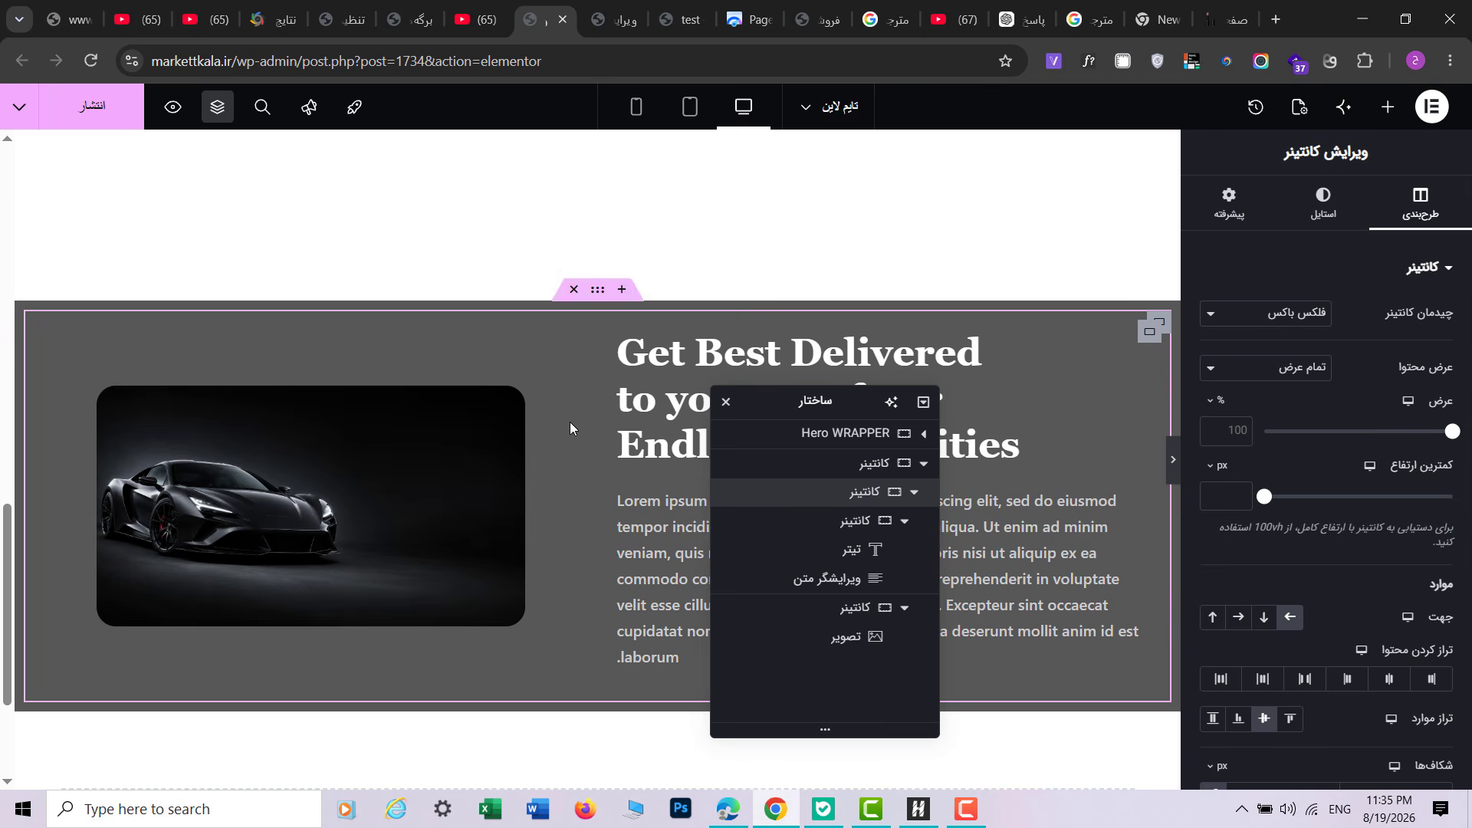
Step: Check the text column's layout and the runner image's style and content settings on the reference test page
click(609, 19)
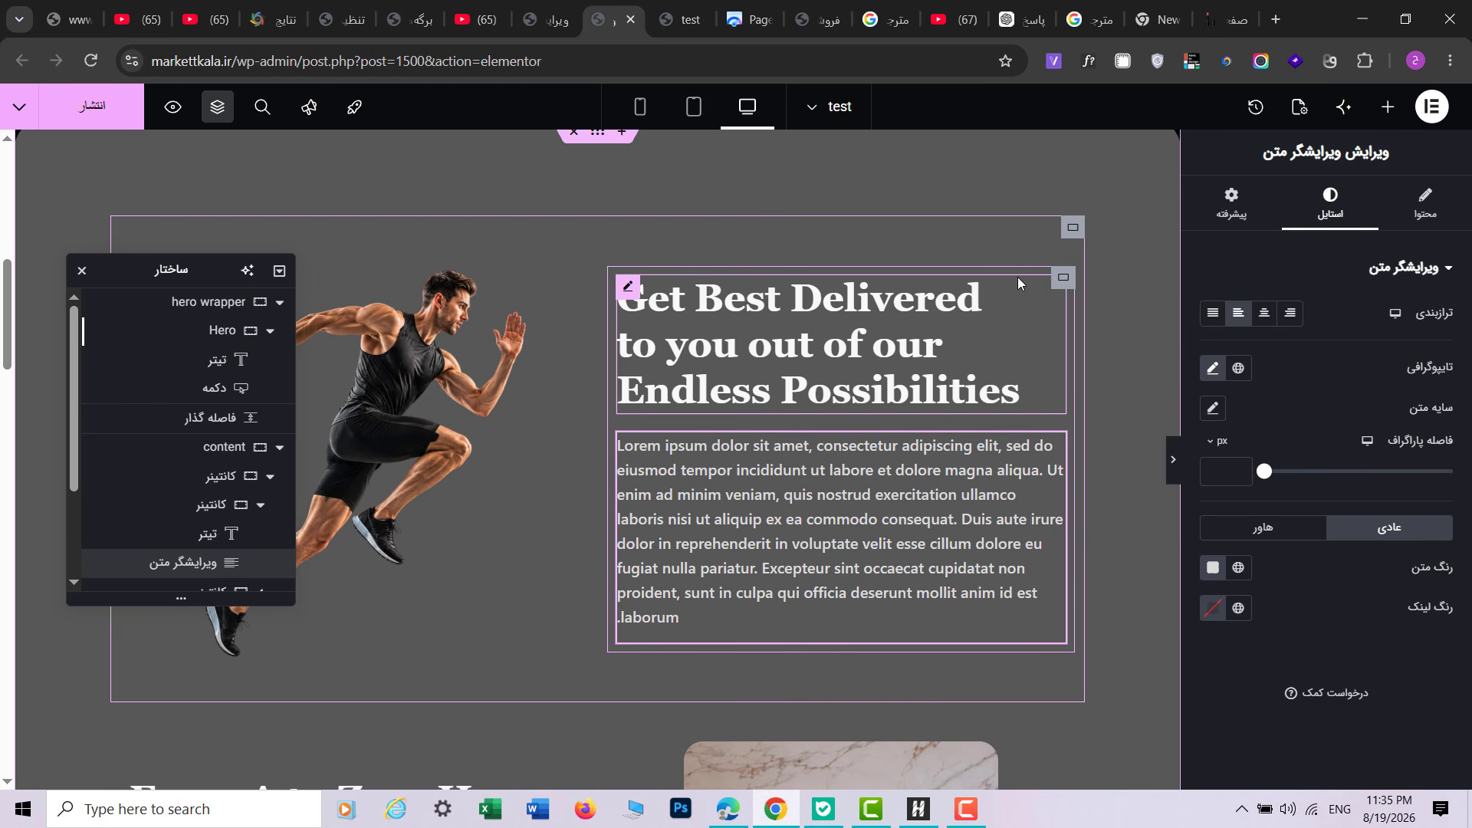
click(1069, 285)
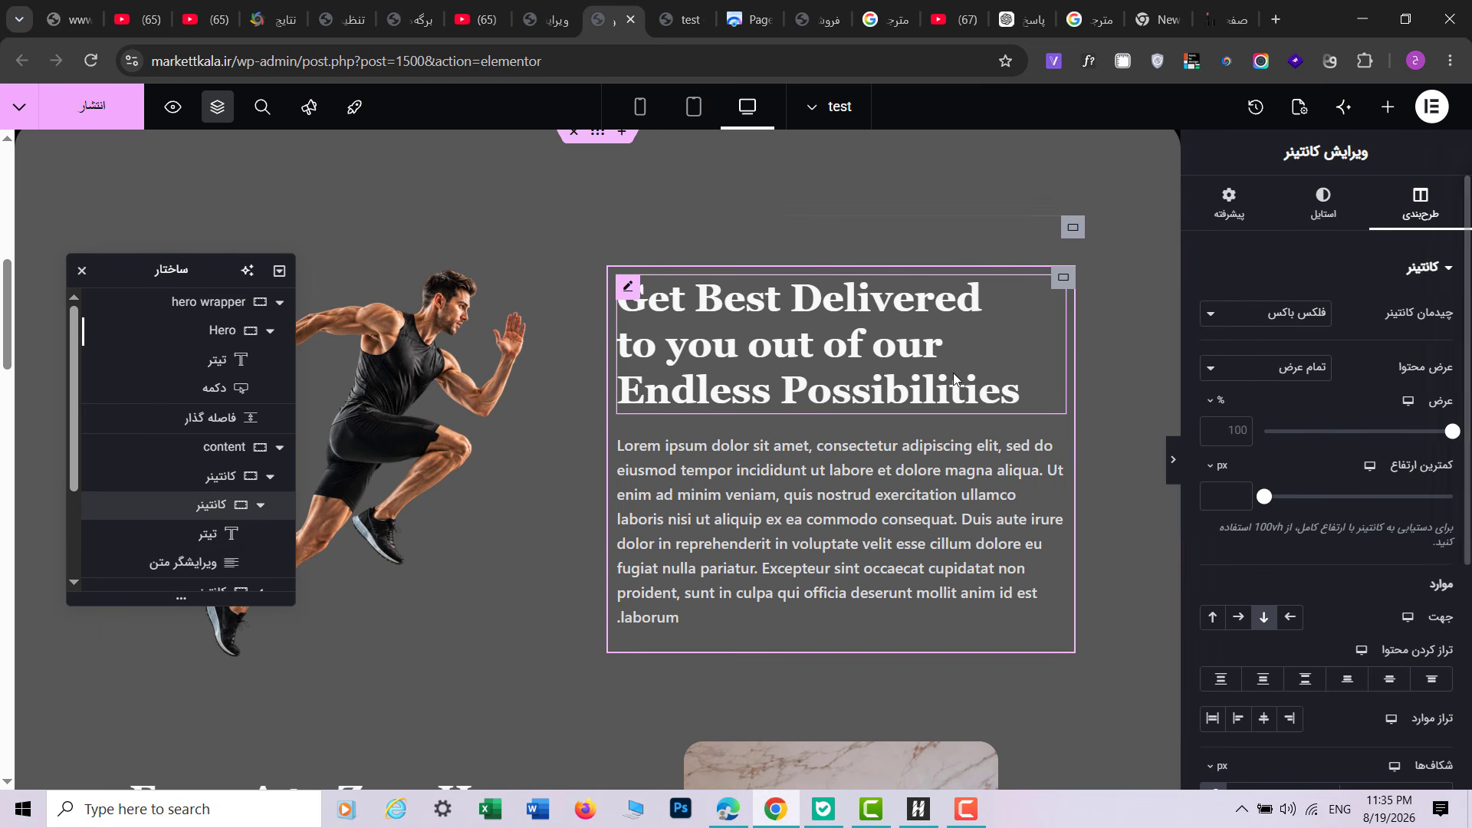
click(549, 314)
click(1330, 203)
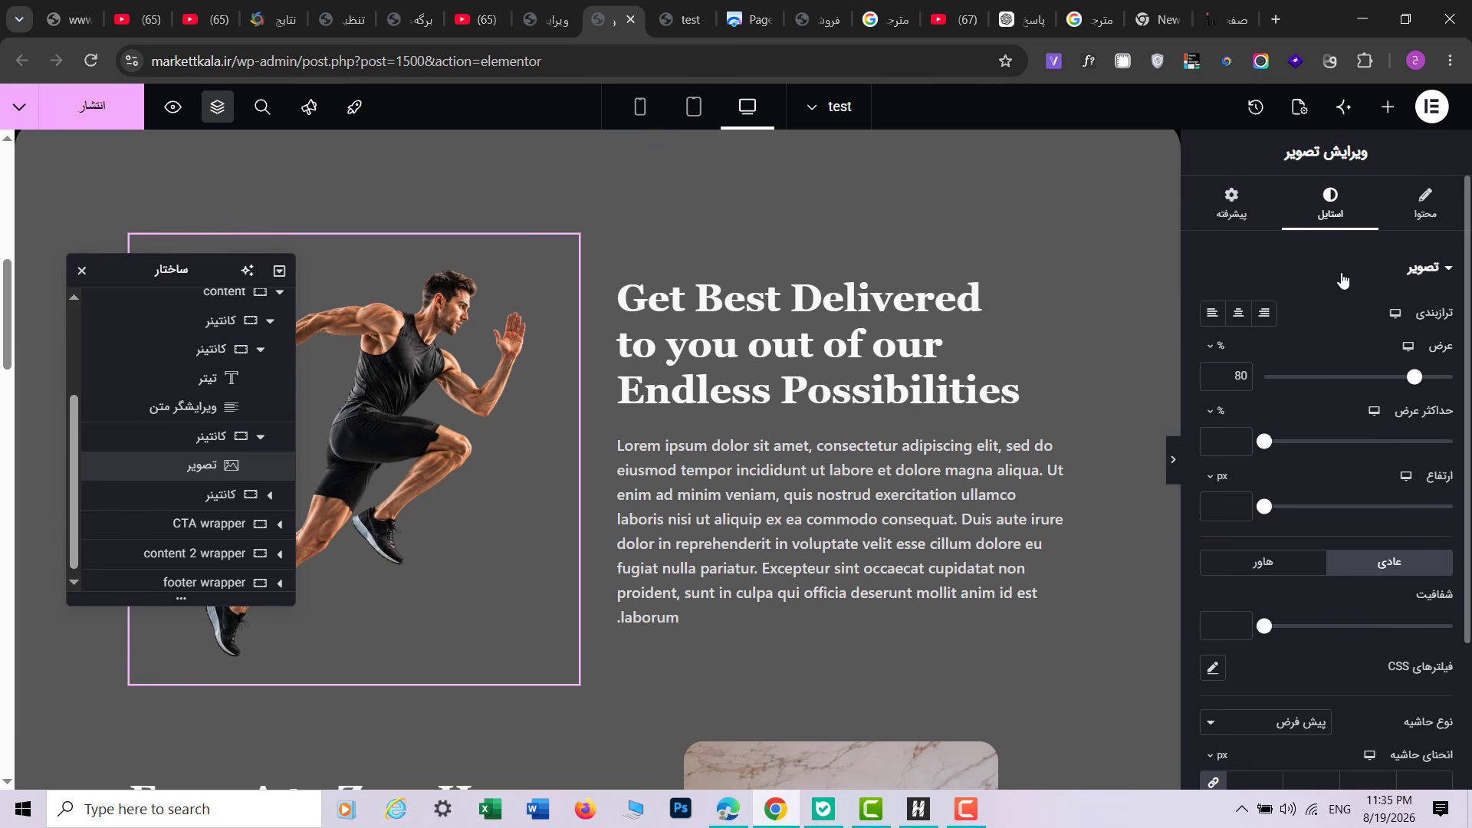
click(1406, 198)
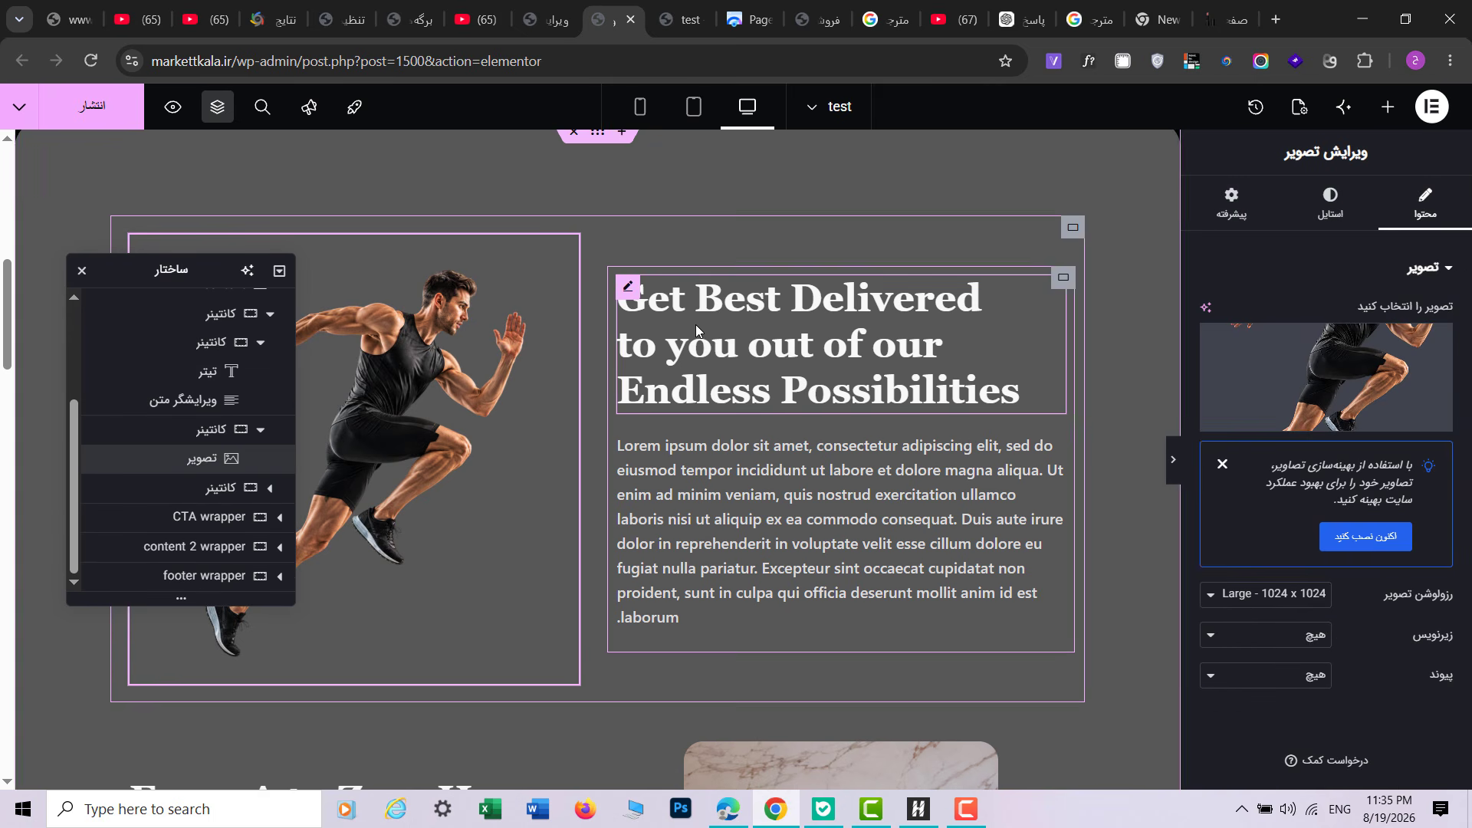
click(546, 19)
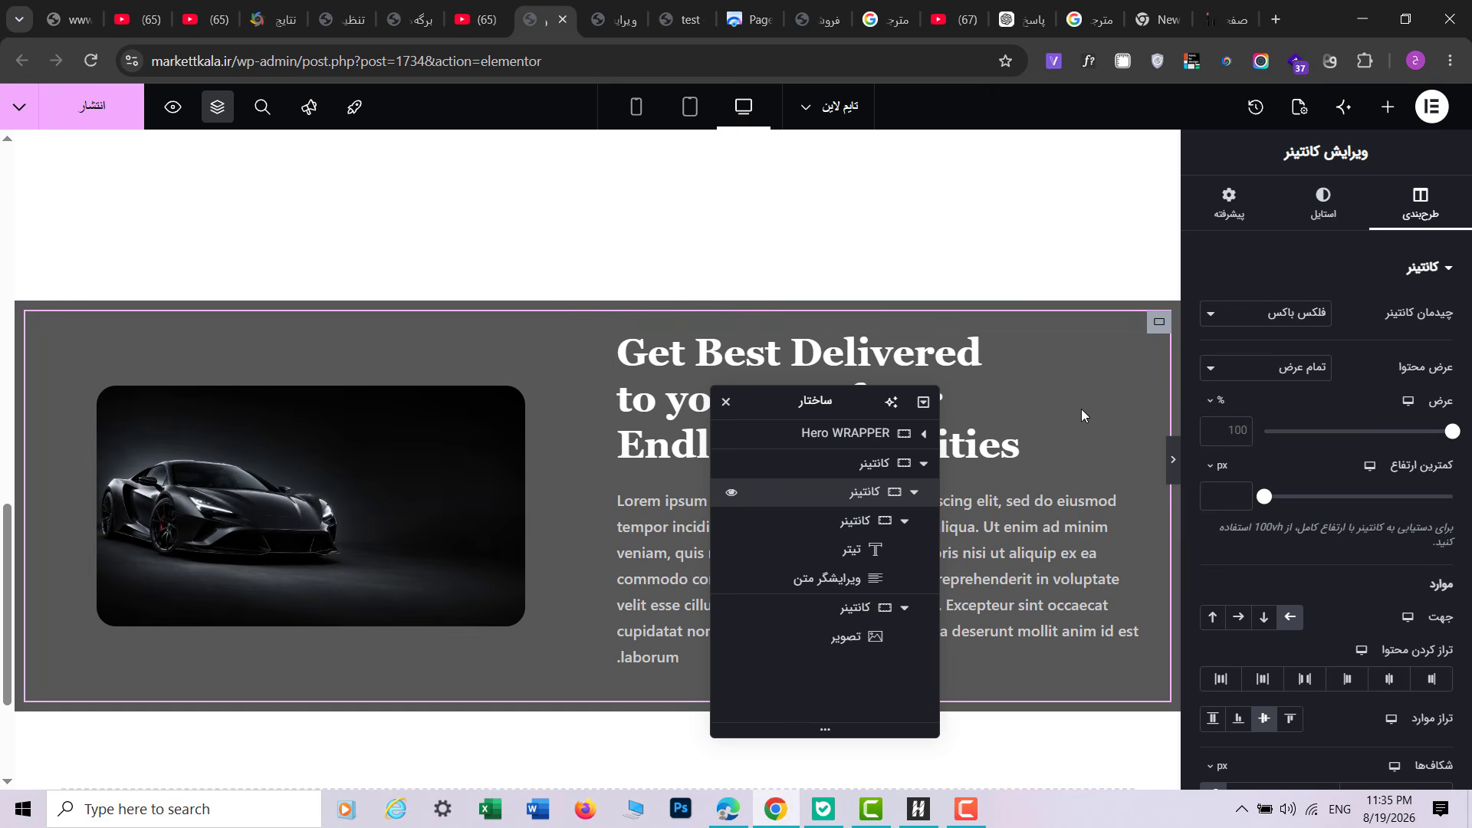
Step: Duplicate the two-column row and reverse the copy's direction so its text and image swap sides
right_click(1161, 324)
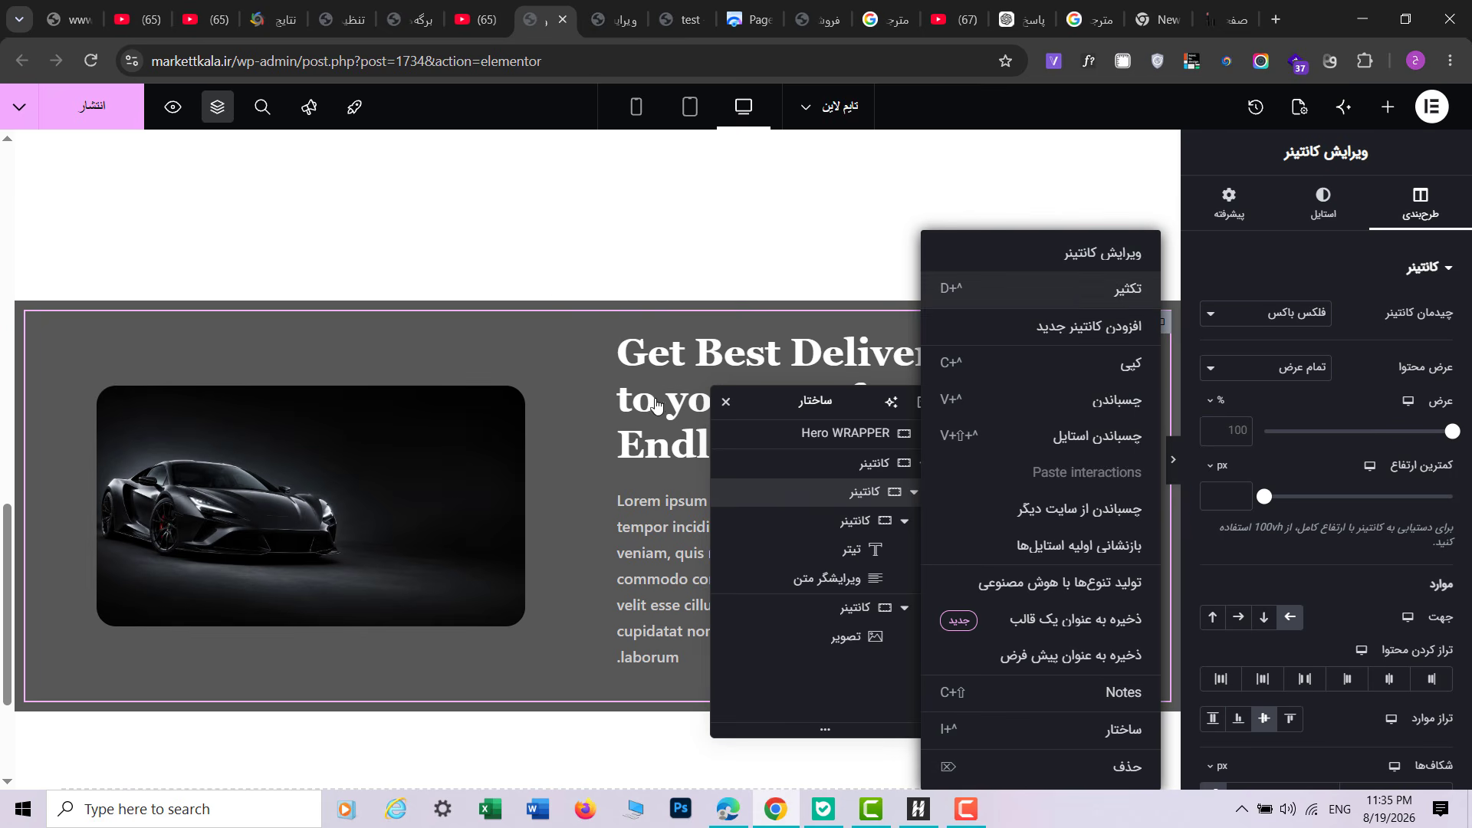
scroll(657, 405, down, 3)
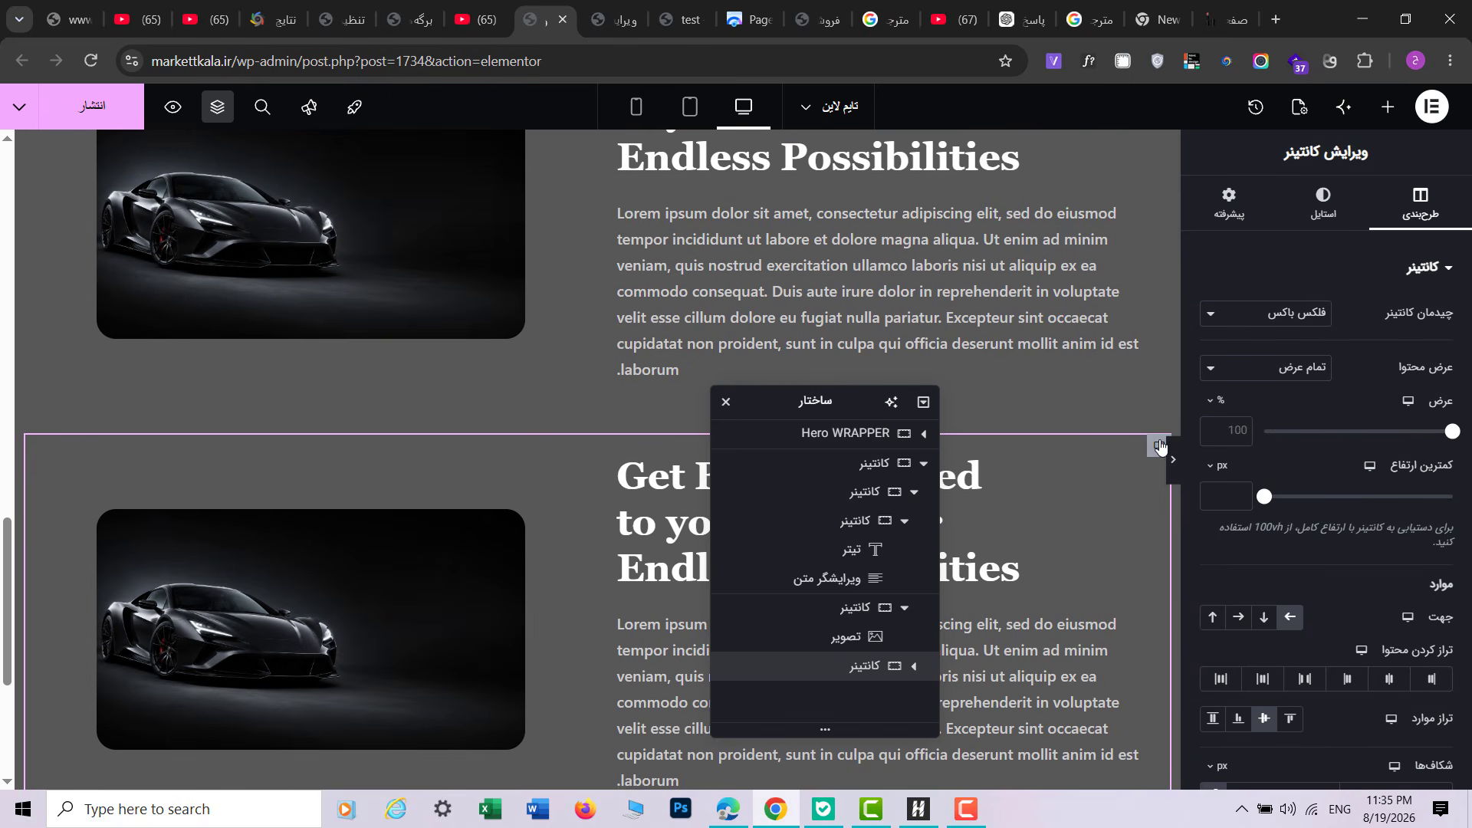
click(1240, 618)
scroll(1018, 590, down, 3)
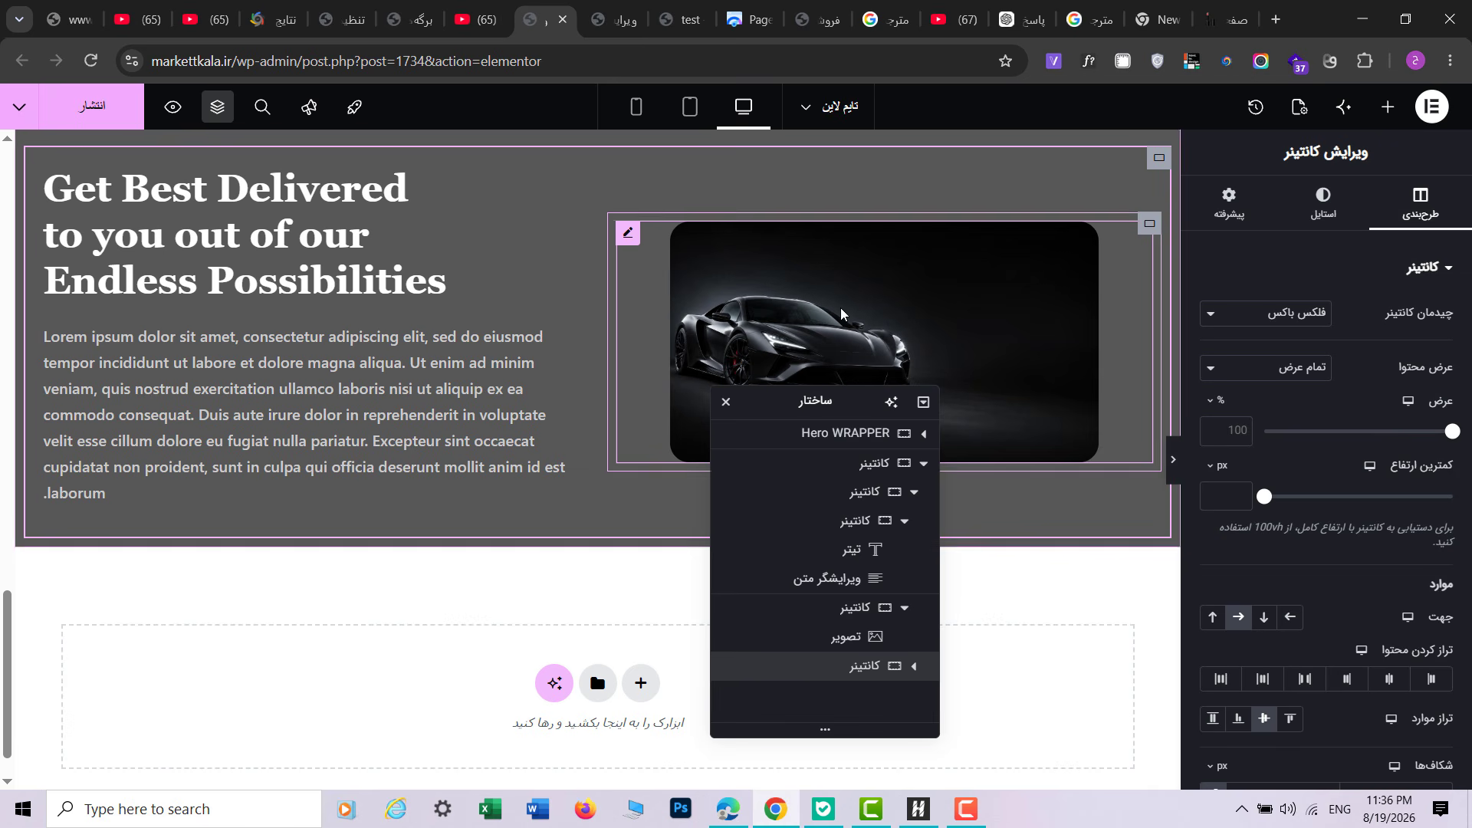
Step: Replace the duplicated row's image with the grey sports car in the warmly lit interior from the media library, and preview at full width
click(841, 313)
click(1324, 203)
click(1421, 203)
click(1328, 375)
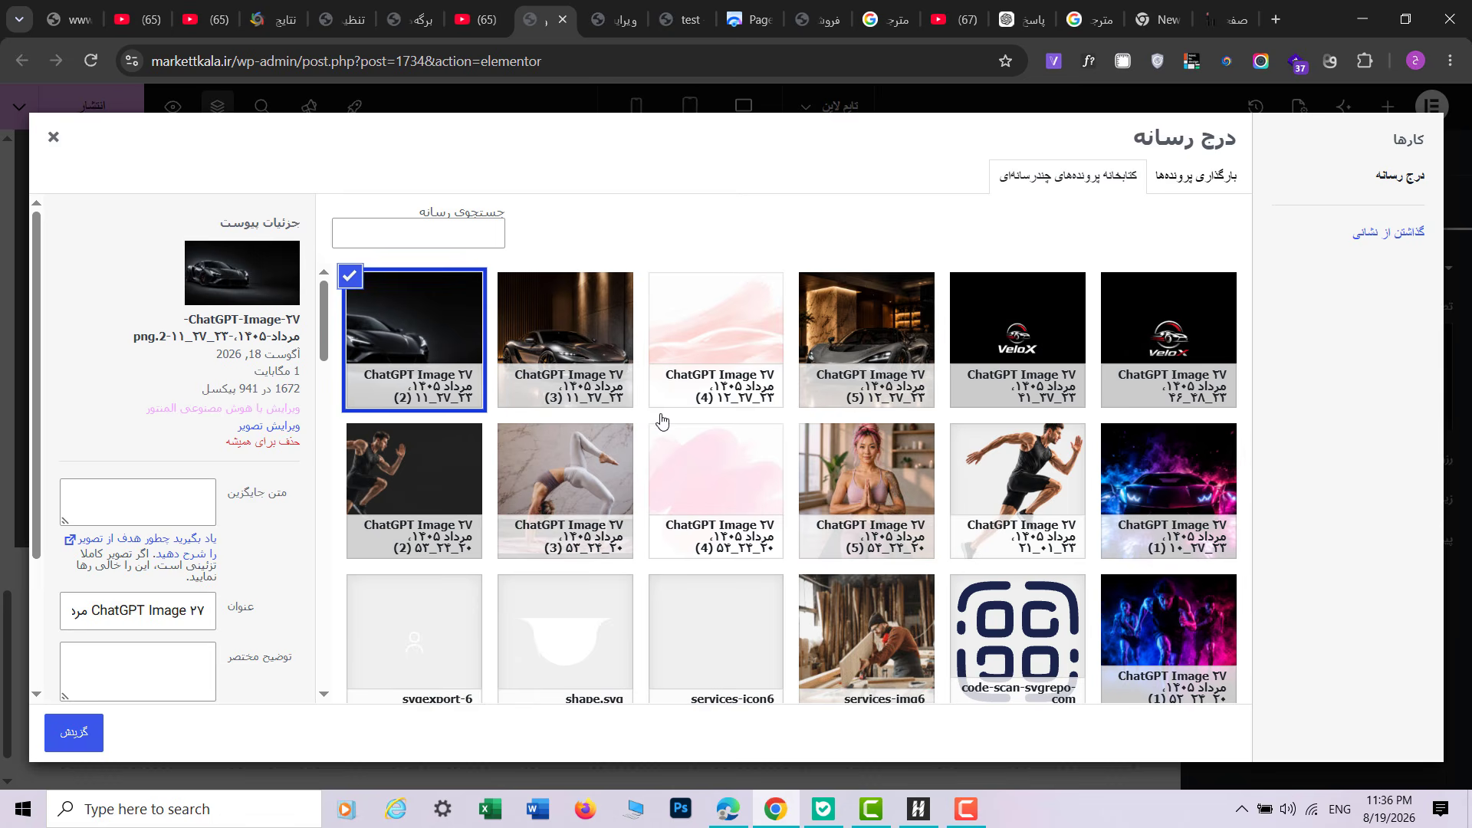
click(878, 337)
click(73, 733)
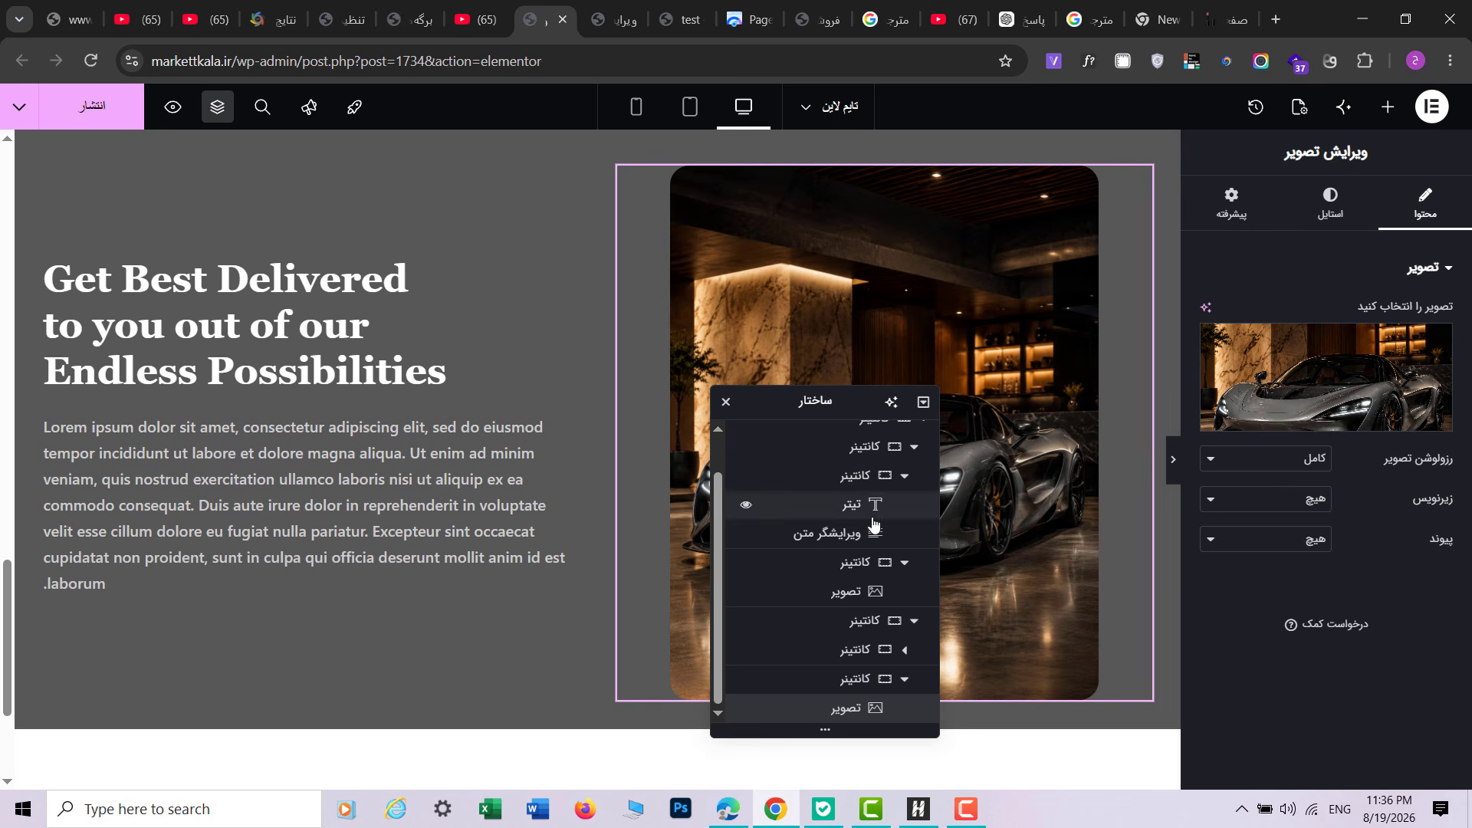
click(1173, 460)
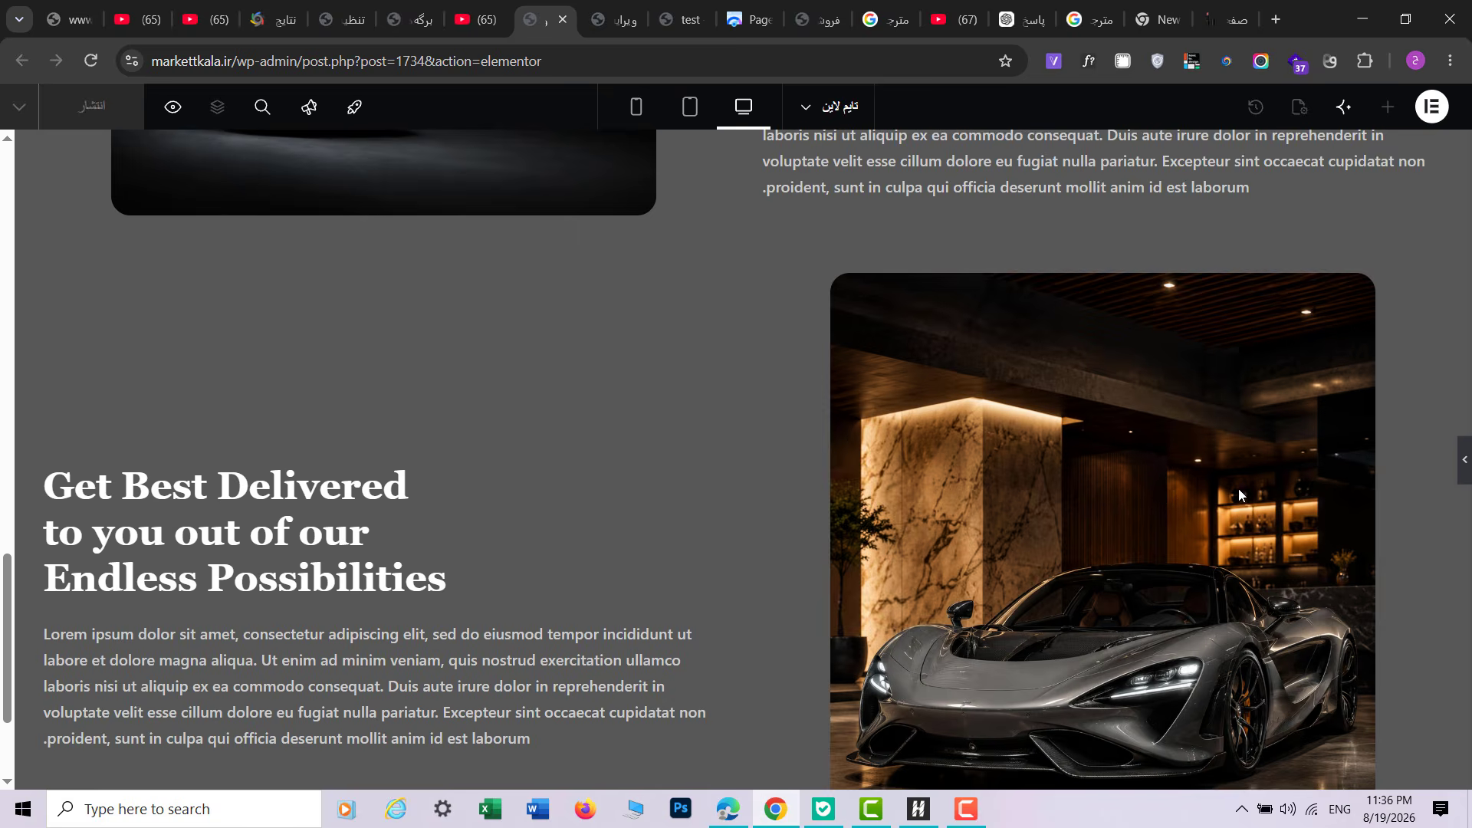
click(1465, 460)
Step: Set the grey parent container's padding to 100 px on all sides and preview both rows at full width
scroll(923, 397, up, 2)
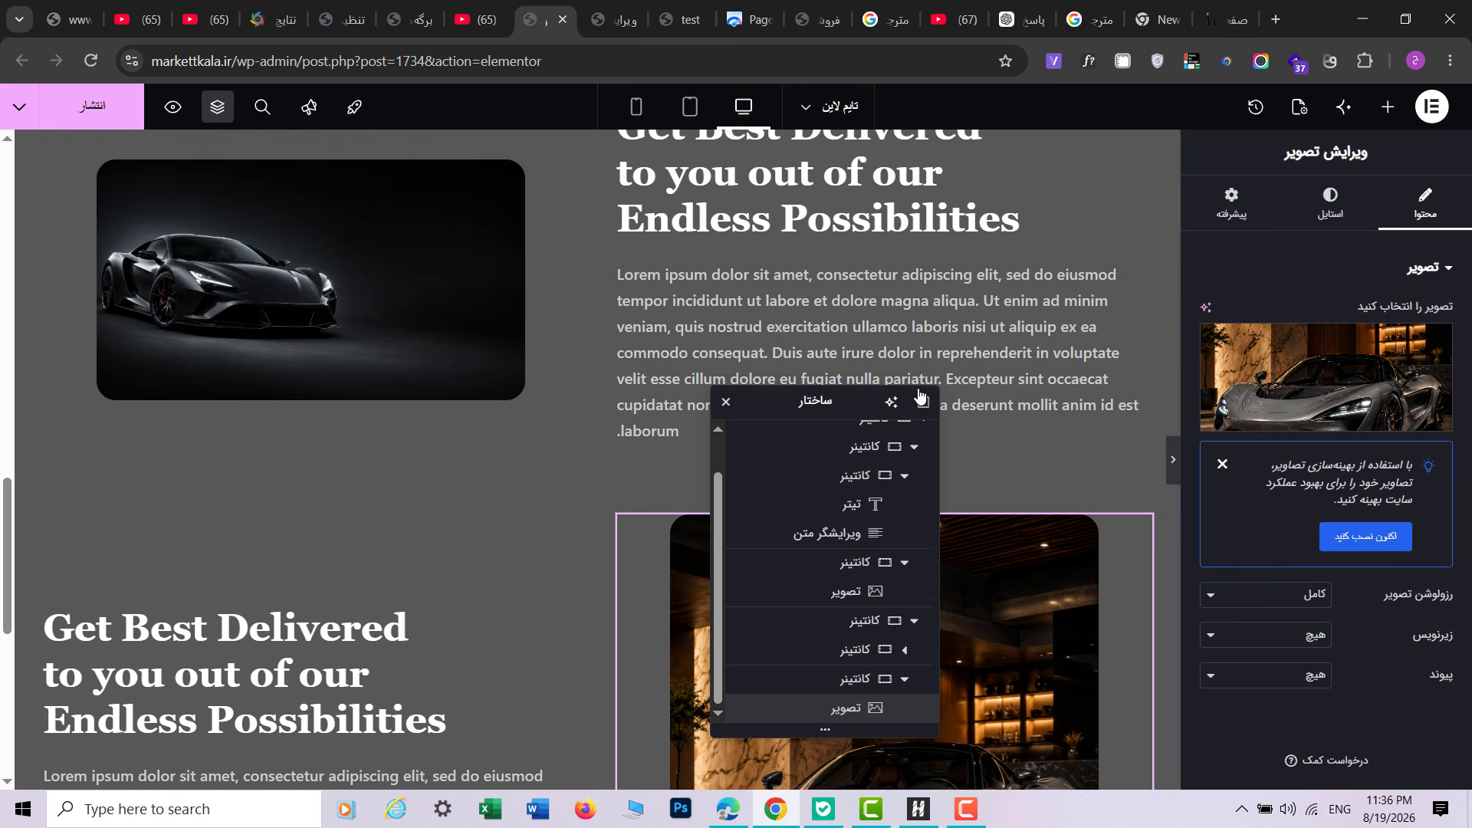
scroll(972, 344, up, 1)
scroll(977, 342, down, 1)
scroll(977, 343, up, 1)
scroll(977, 342, up, 1)
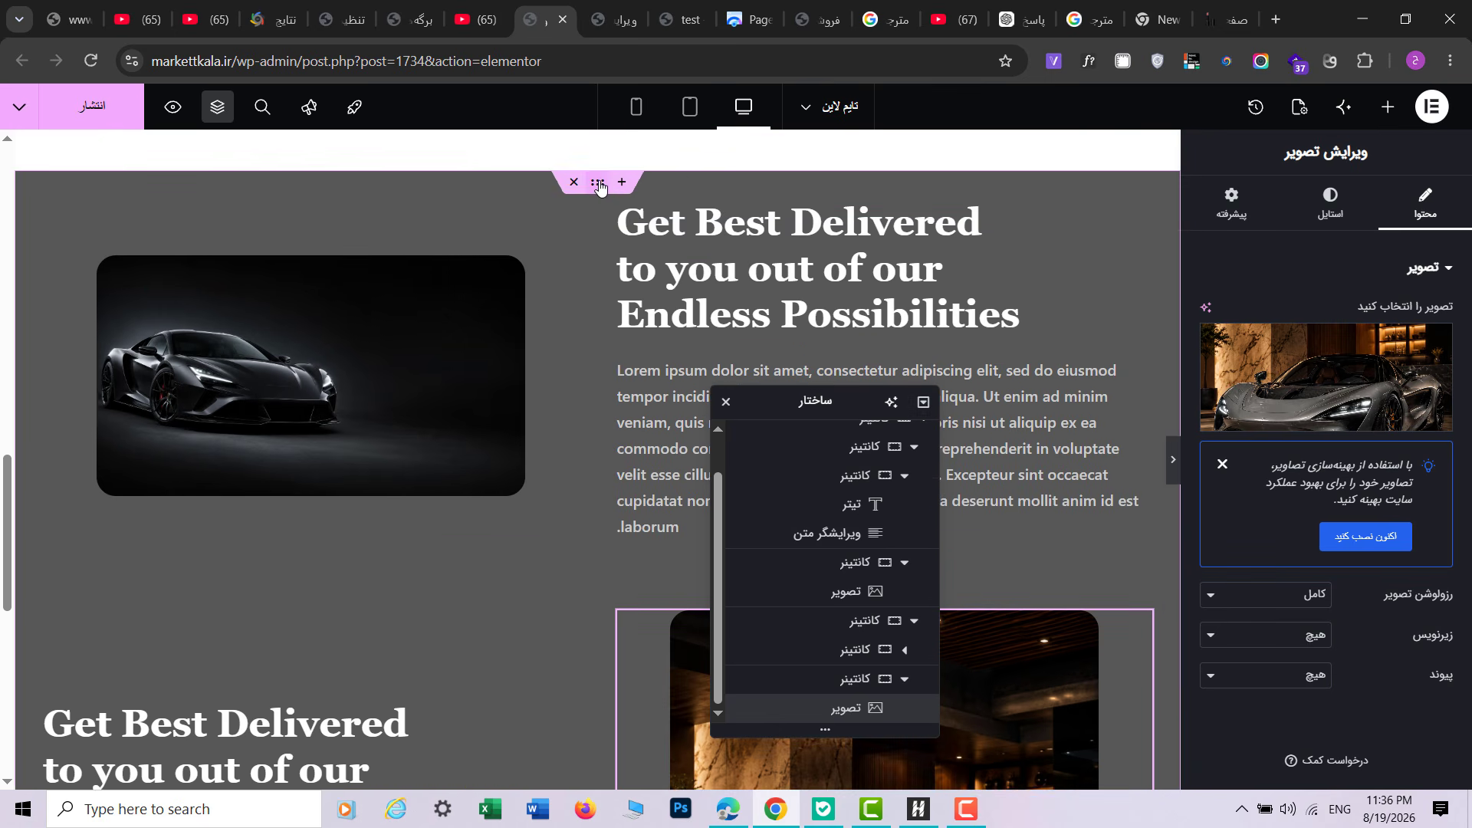
click(844, 296)
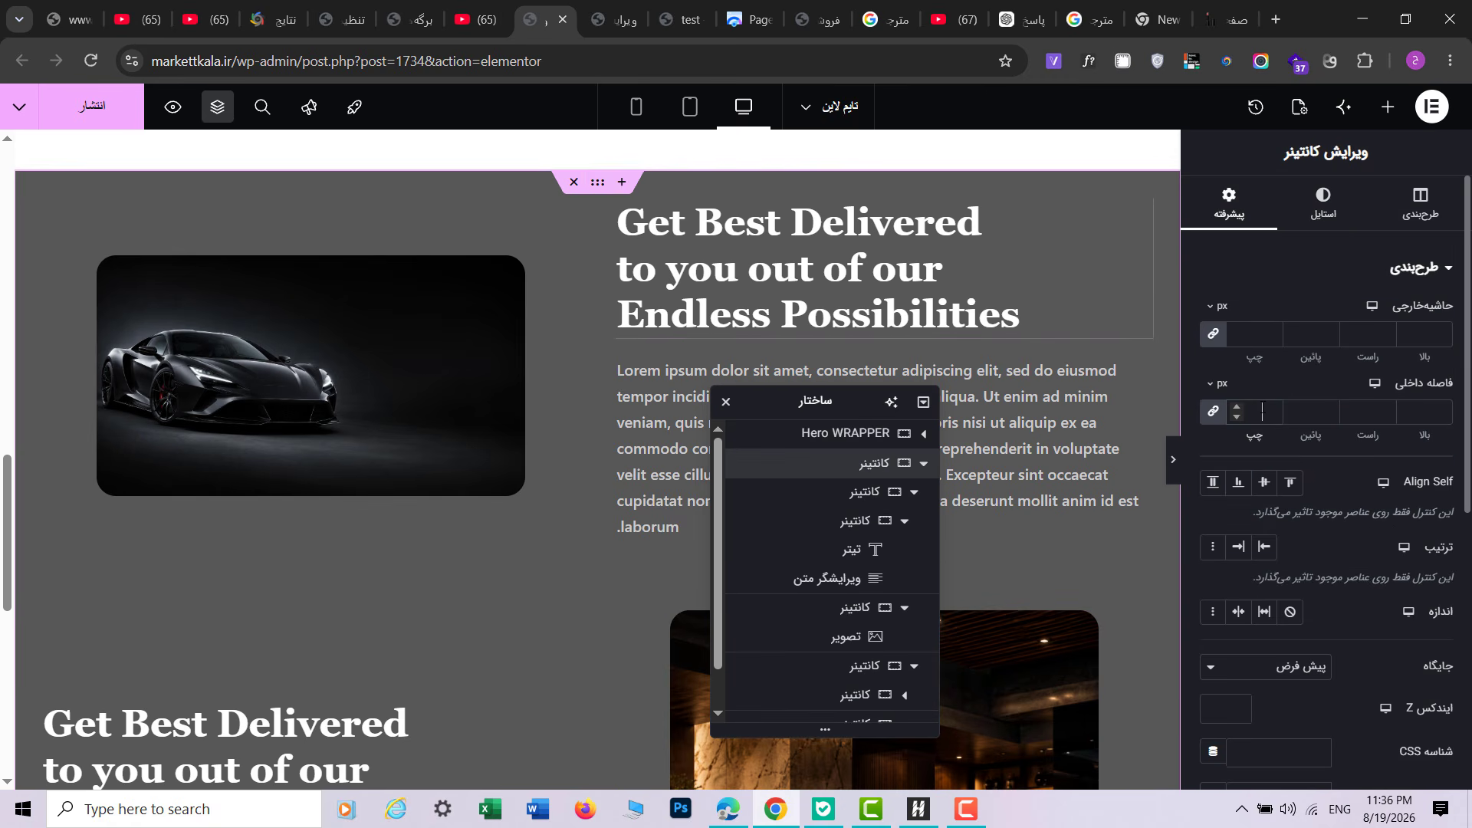
click(1263, 411)
text(100)
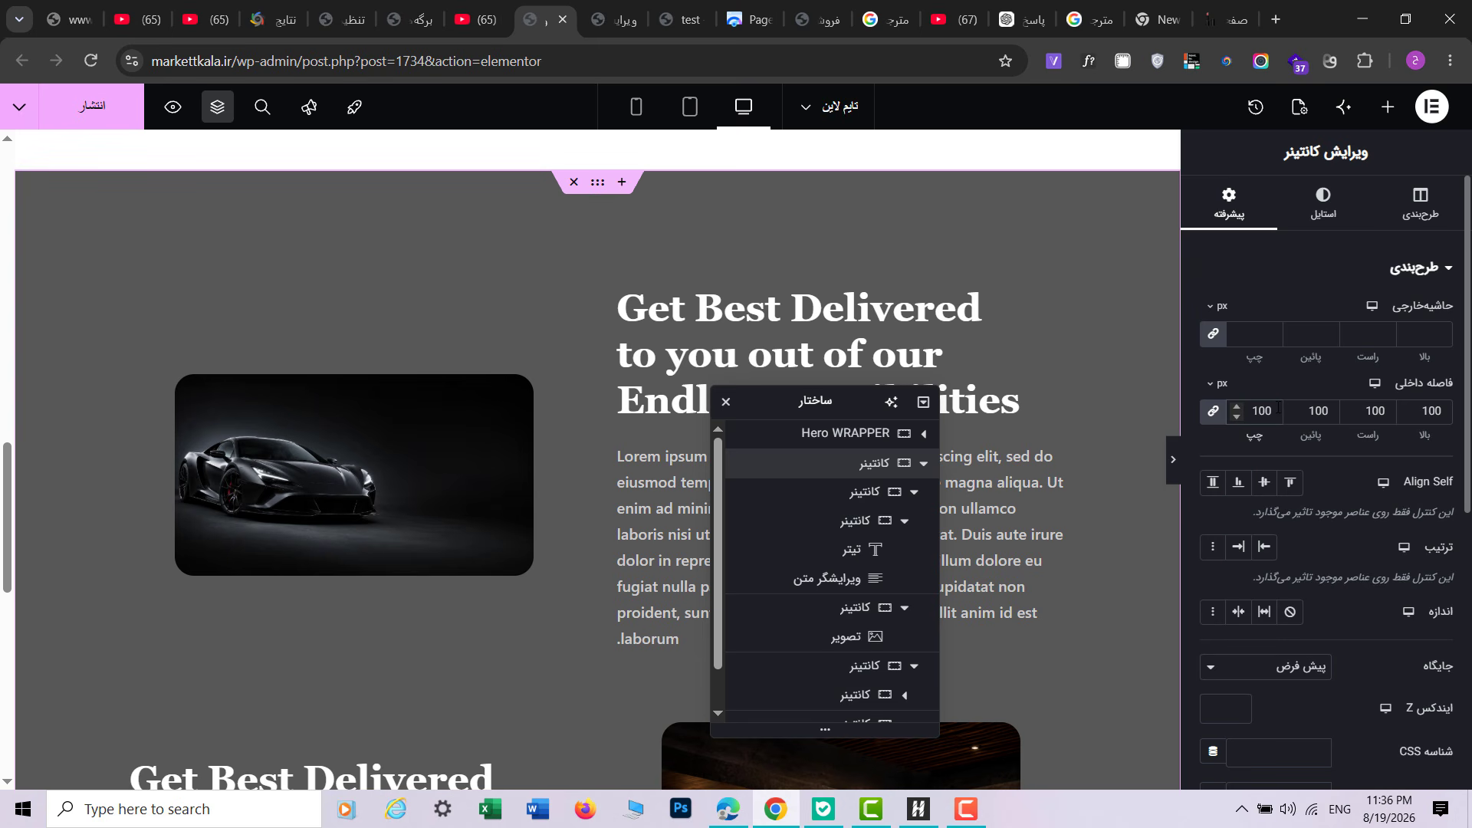
click(1173, 459)
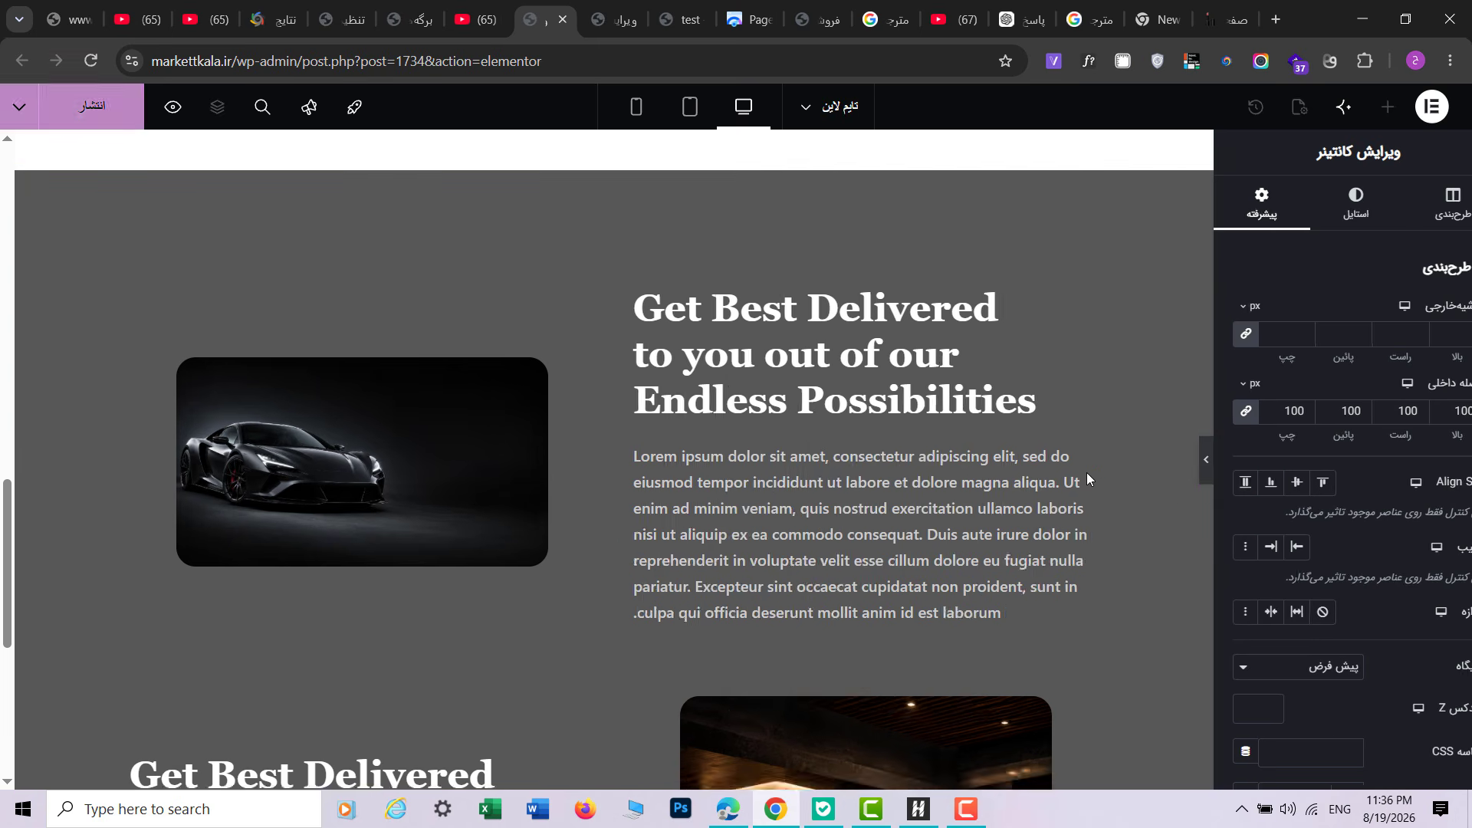
scroll(1086, 472, down, 4)
scroll(1102, 469, up, 4)
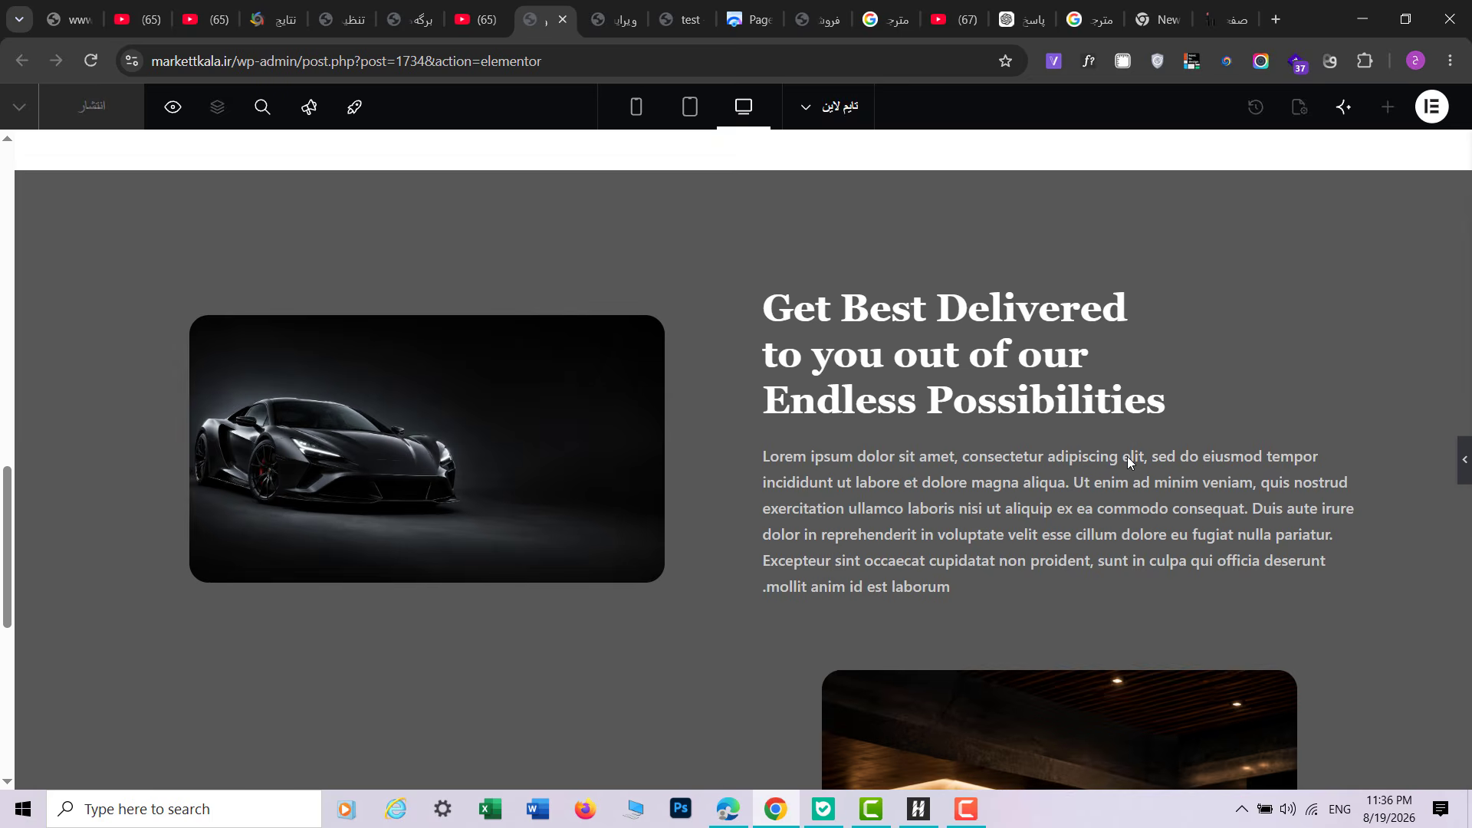
scroll(1128, 460, down, 3)
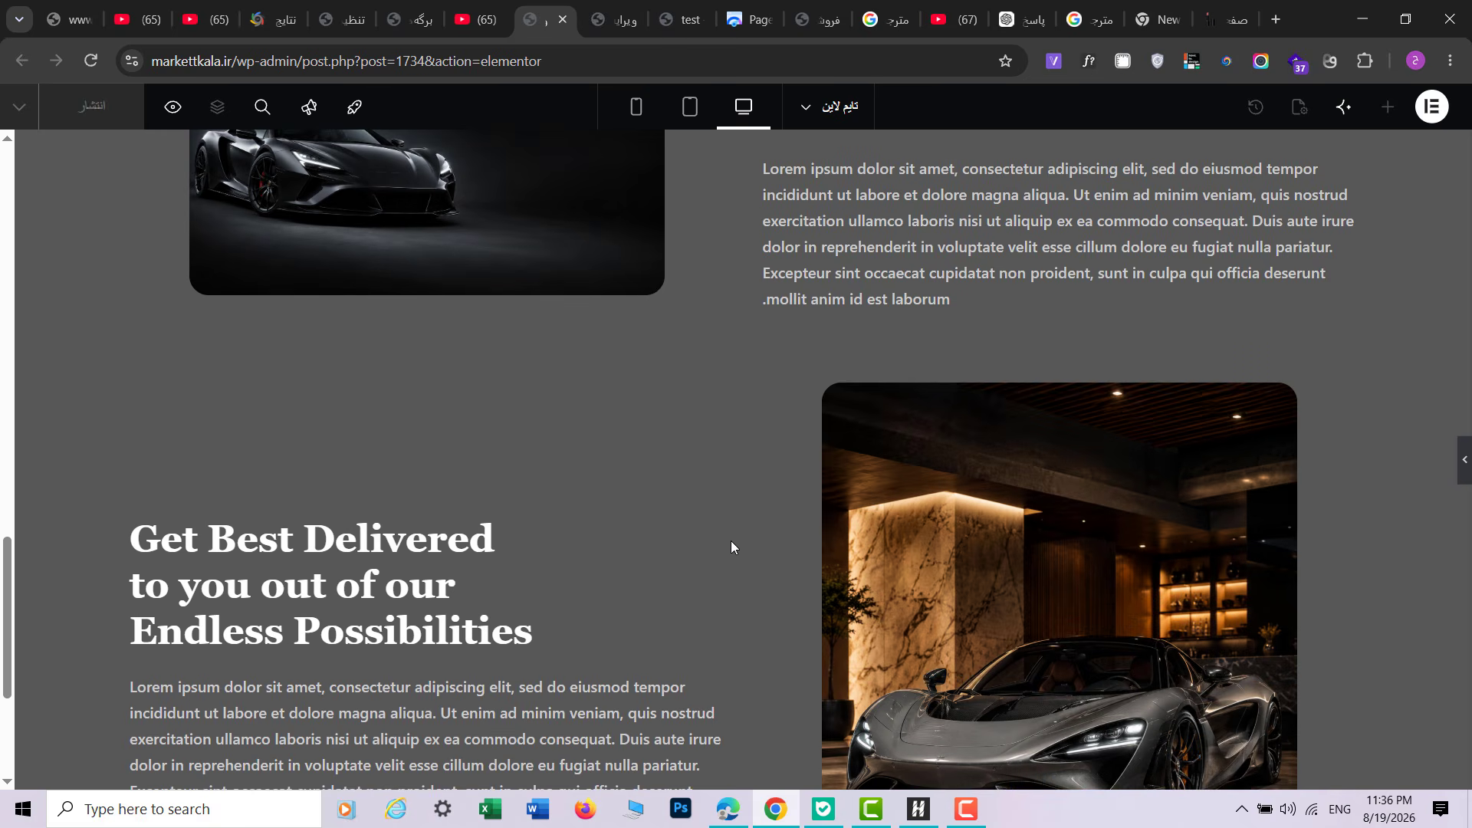
scroll(464, 506, up, 3)
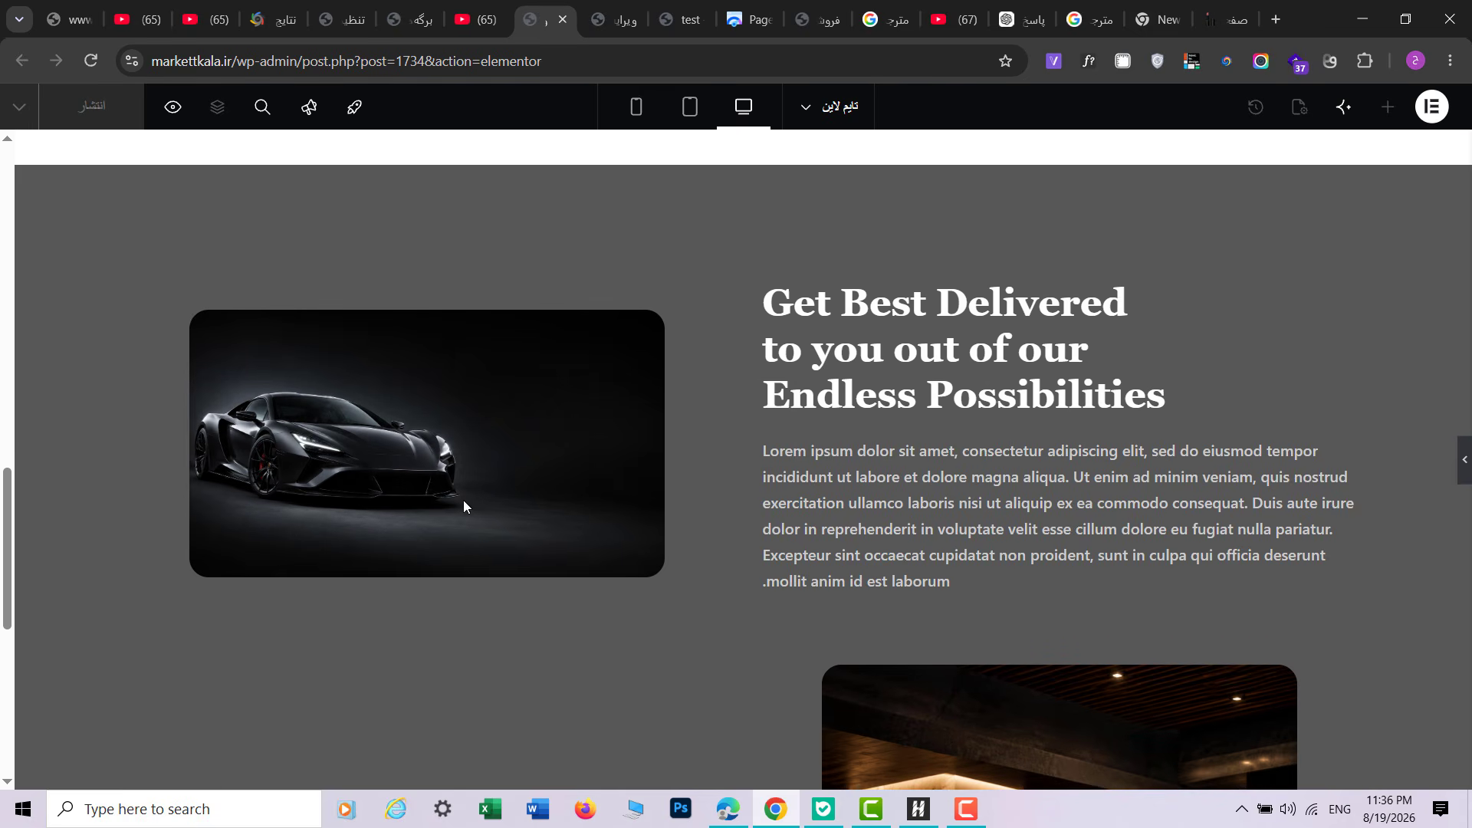
click(1464, 459)
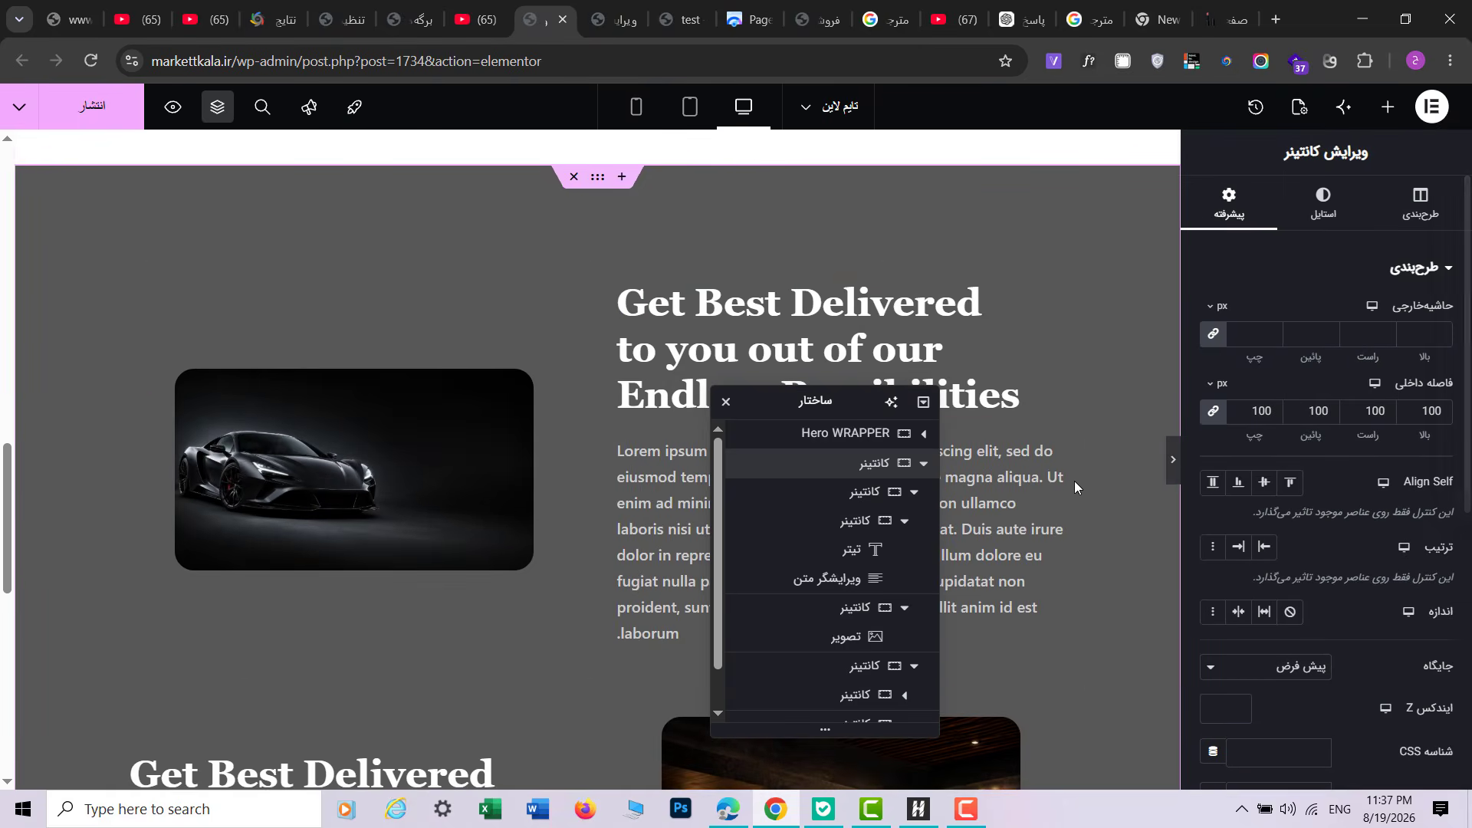
Step: Set the black car image's alignment to centre (وسط)
click(483, 478)
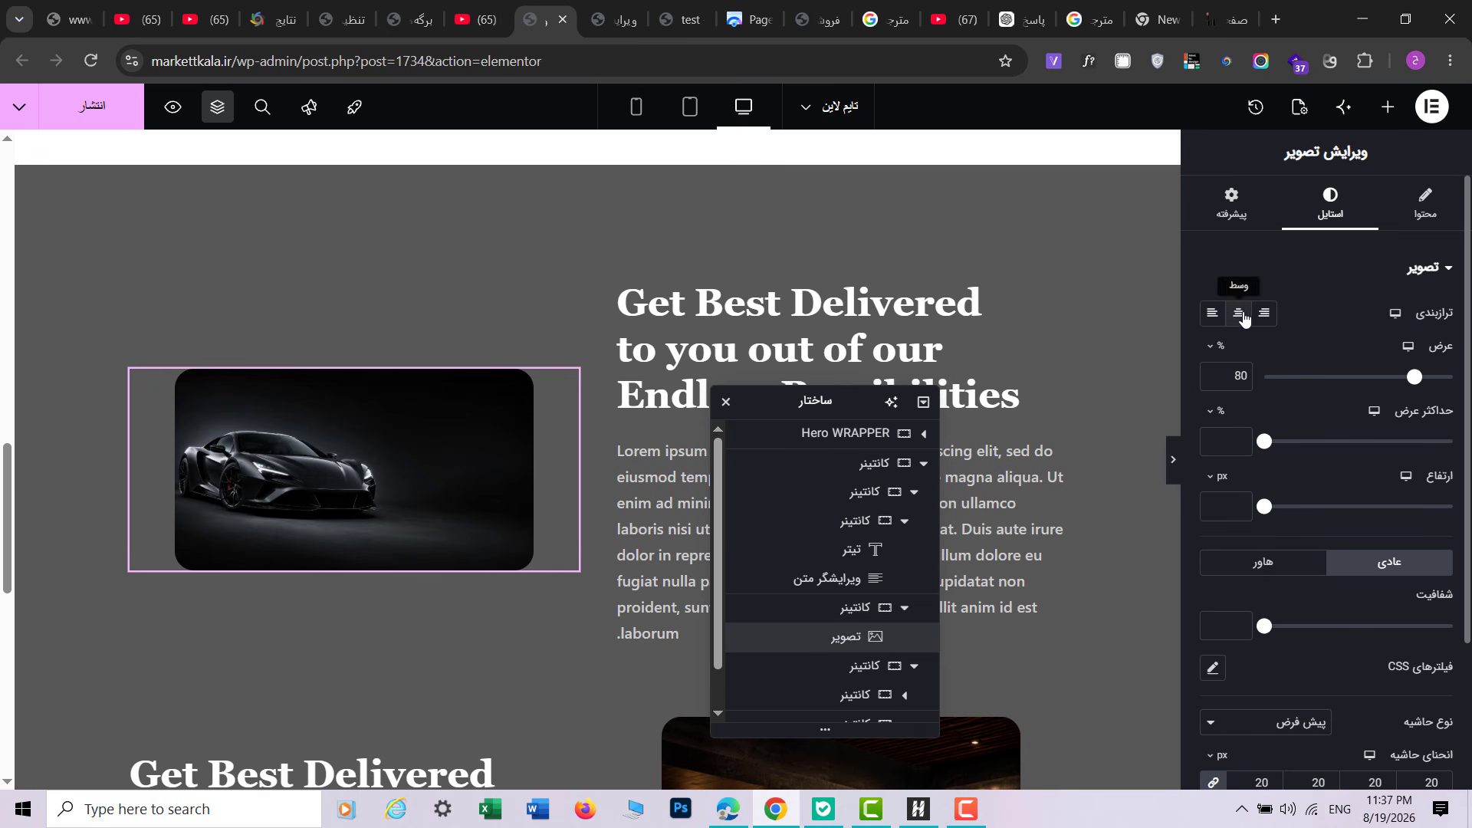
scroll(1000, 349, down, 3)
scroll(1015, 380, up, 2)
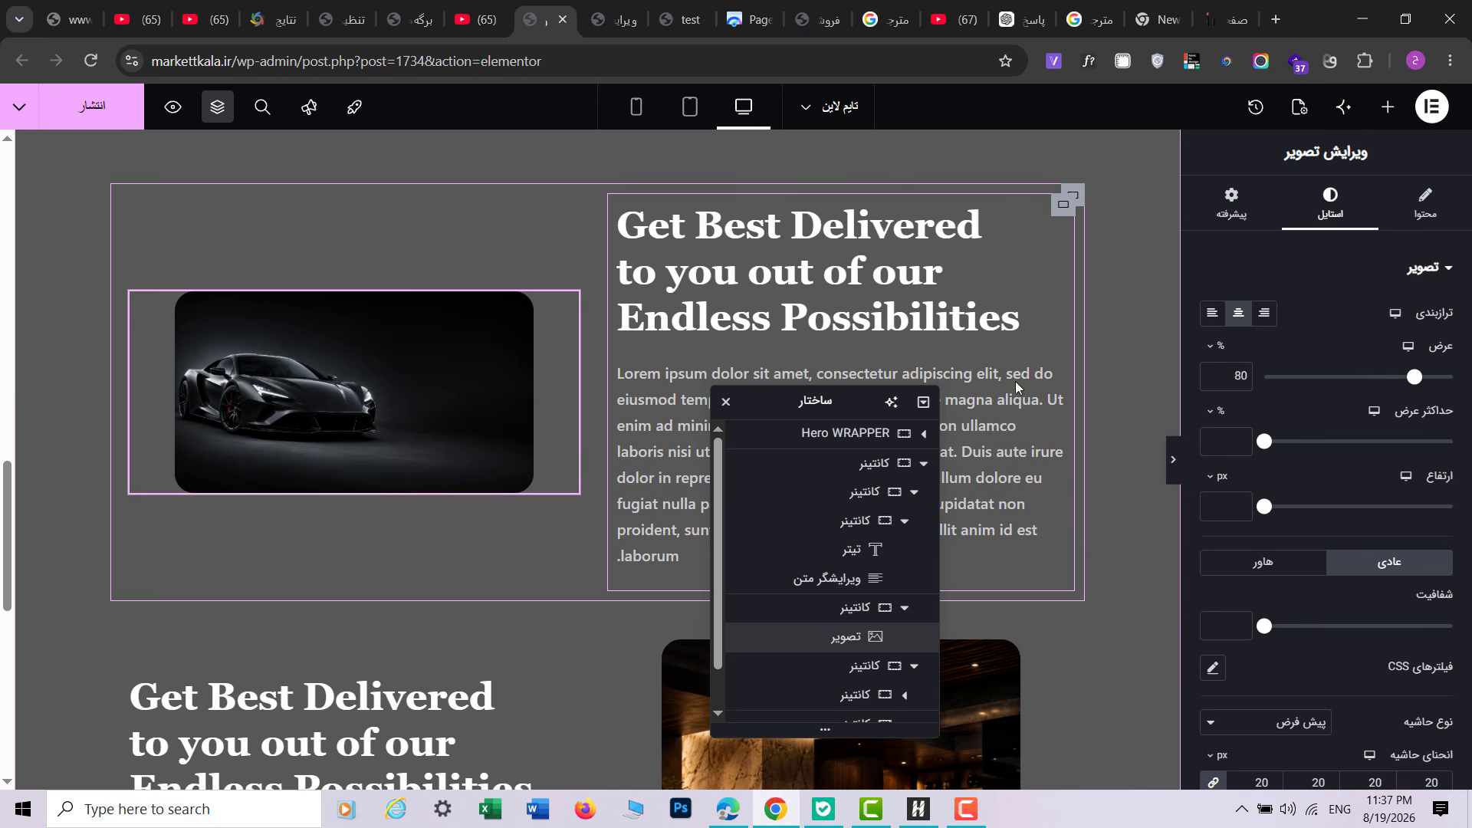
Step: Compare the grey section with the reference test page and examine the spacing and image sizes of both rows at full width
click(613, 19)
scroll(679, 458, down, 6)
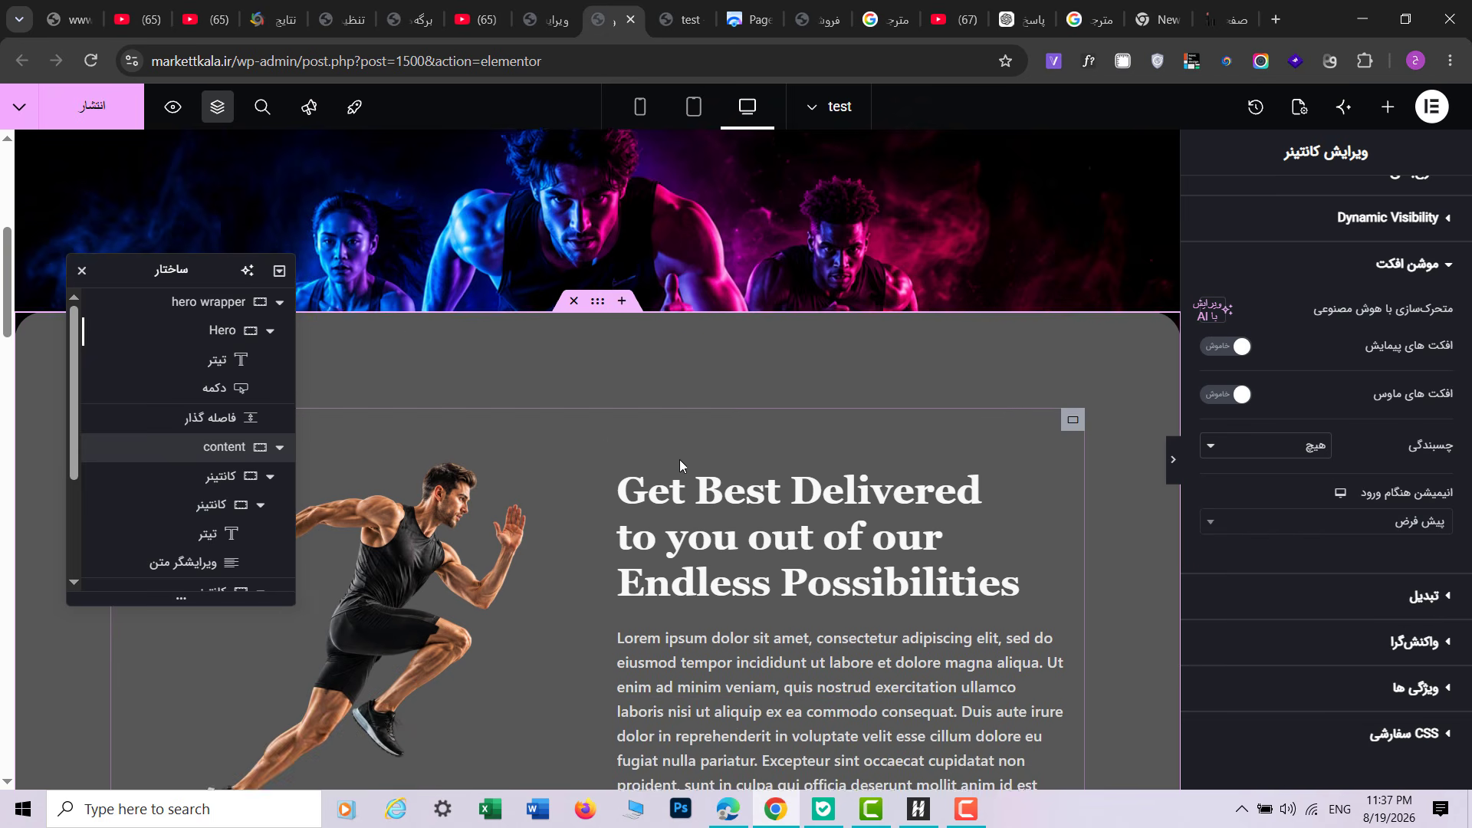
scroll(689, 480, up, 3)
click(546, 19)
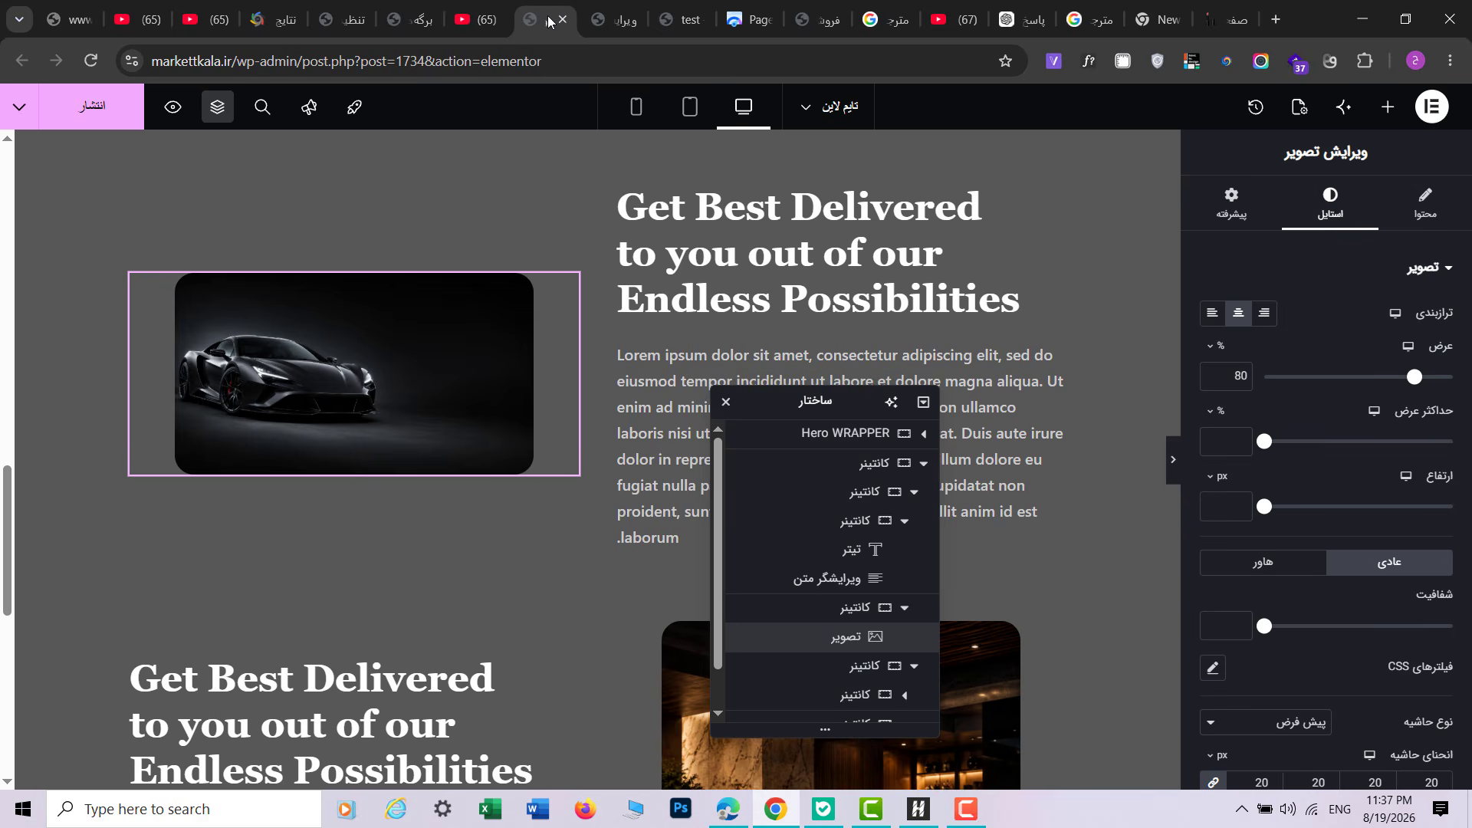
scroll(664, 516, down, 3)
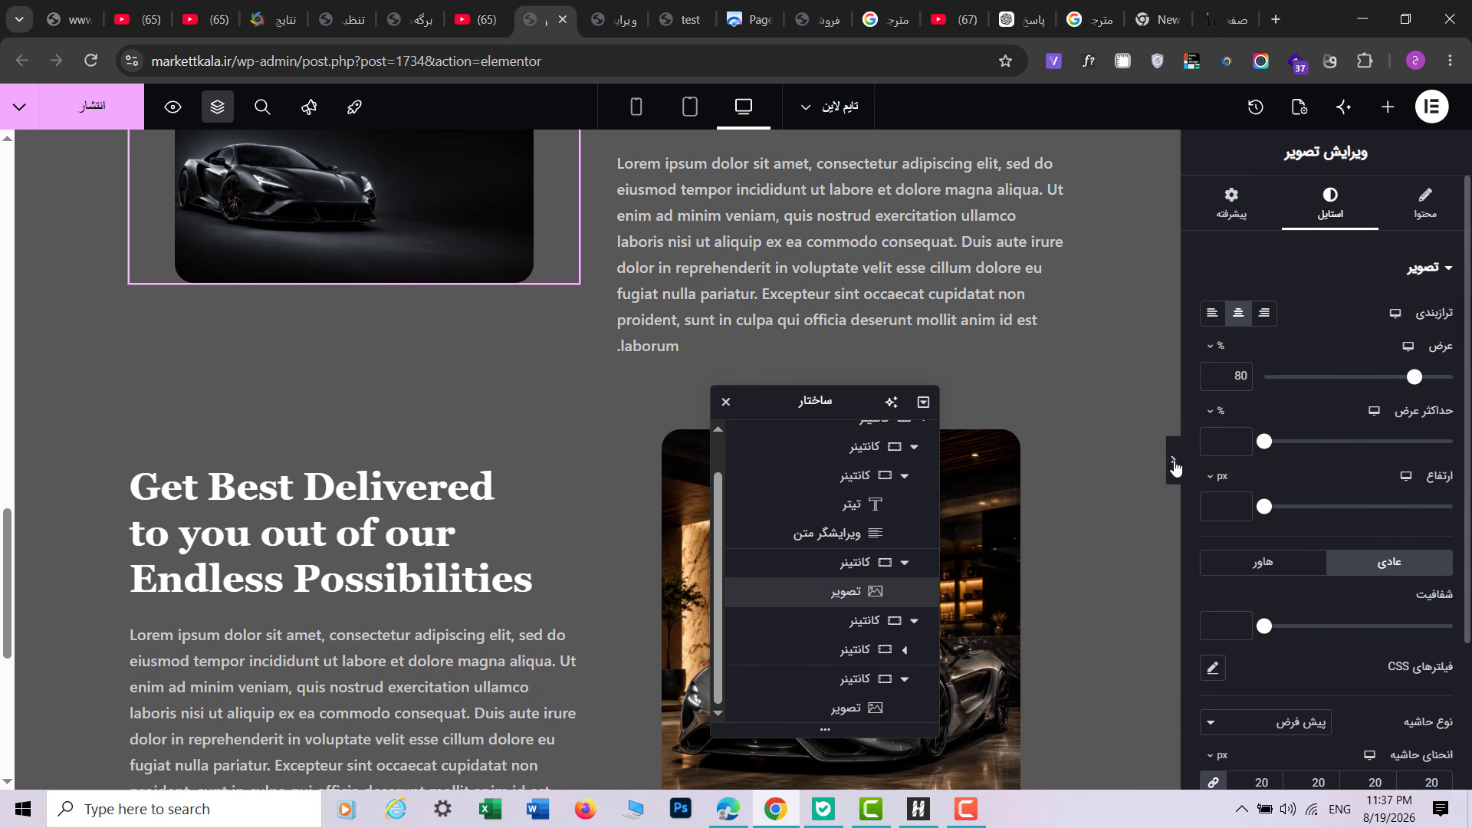
click(1171, 462)
click(1171, 464)
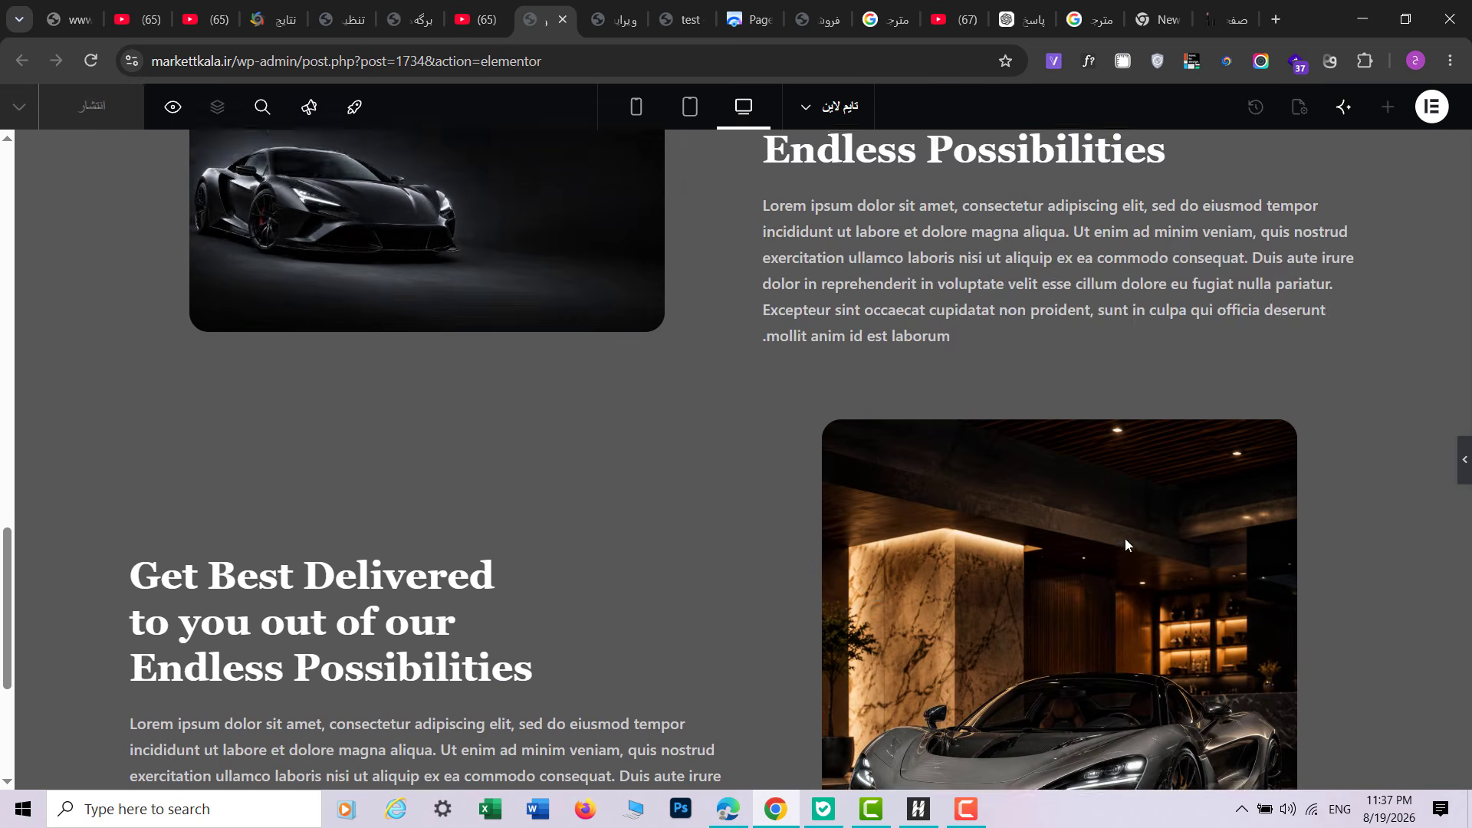
scroll(1135, 563, up, 5)
scroll(1139, 569, down, 3)
scroll(1137, 564, up, 3)
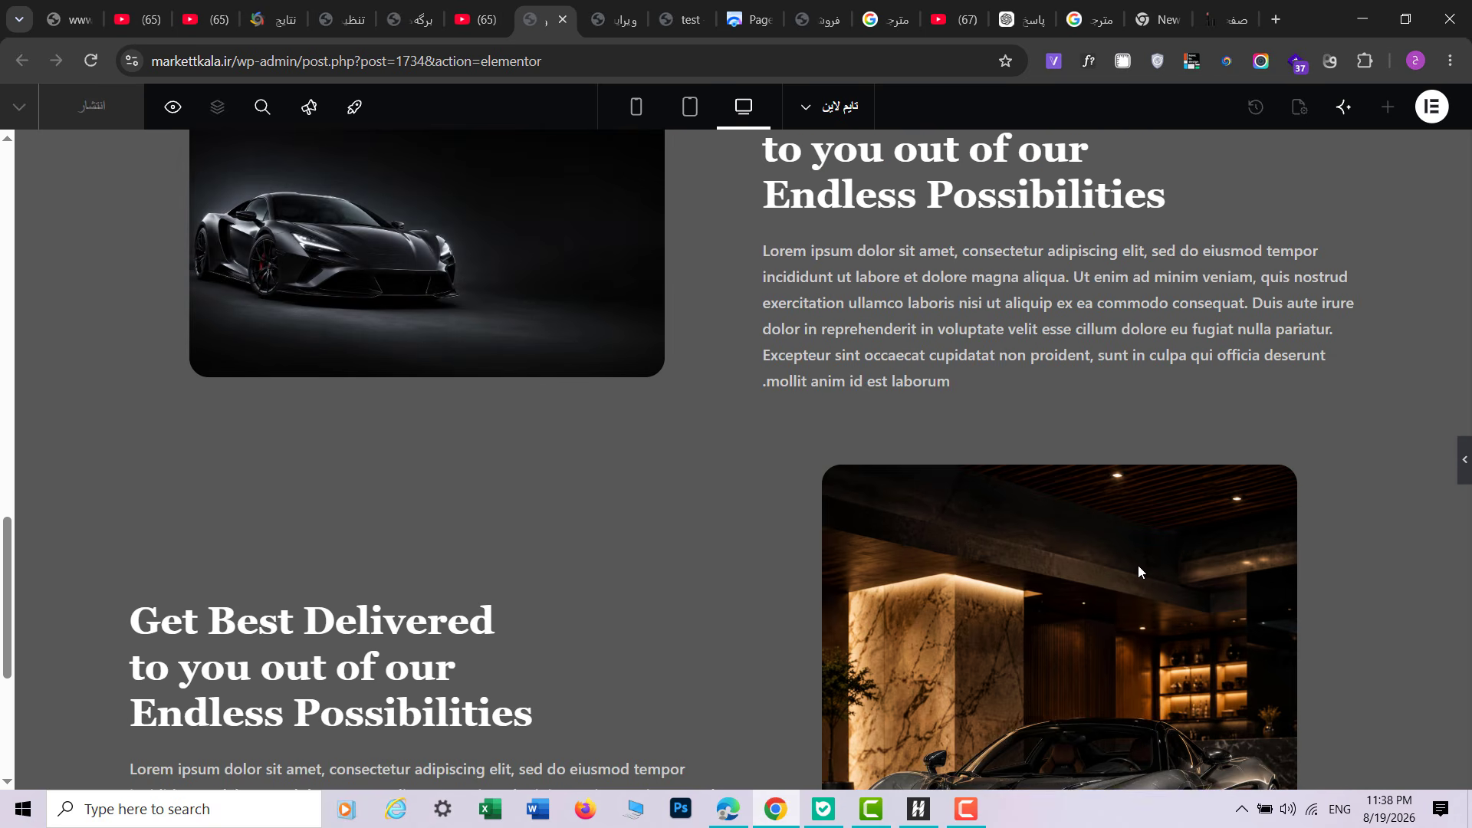
scroll(1138, 566, up, 1)
scroll(1148, 606, down, 5)
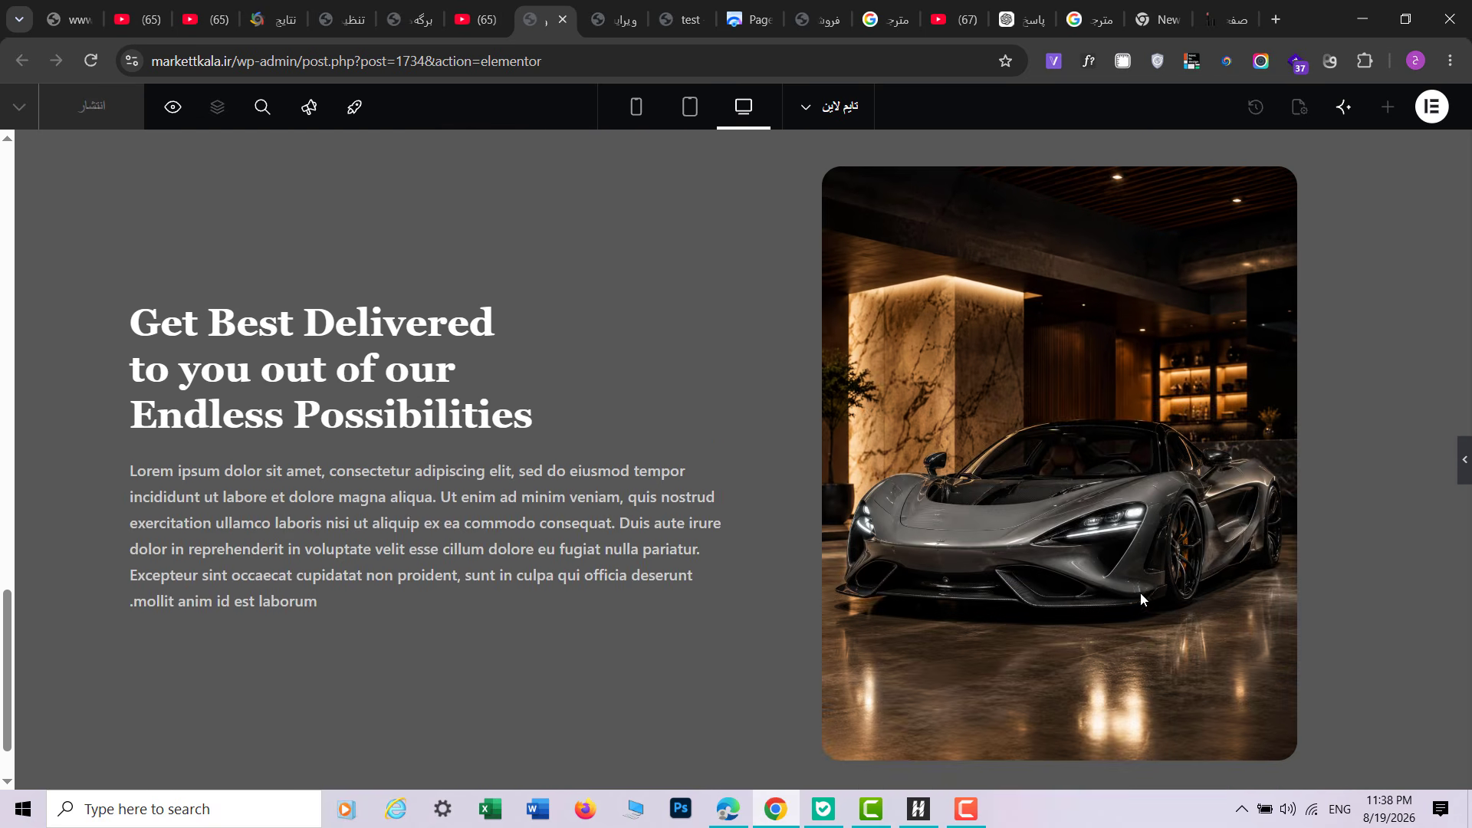
scroll(1150, 604, up, 6)
mouse_move(8, 580)
mouse_down()
mouse_move(4, 608)
mouse_move(6, 540)
mouse_move(5, 565)
mouse_up()
Step: Set the black car image's width to 100% and preview the row at full width
click(1465, 454)
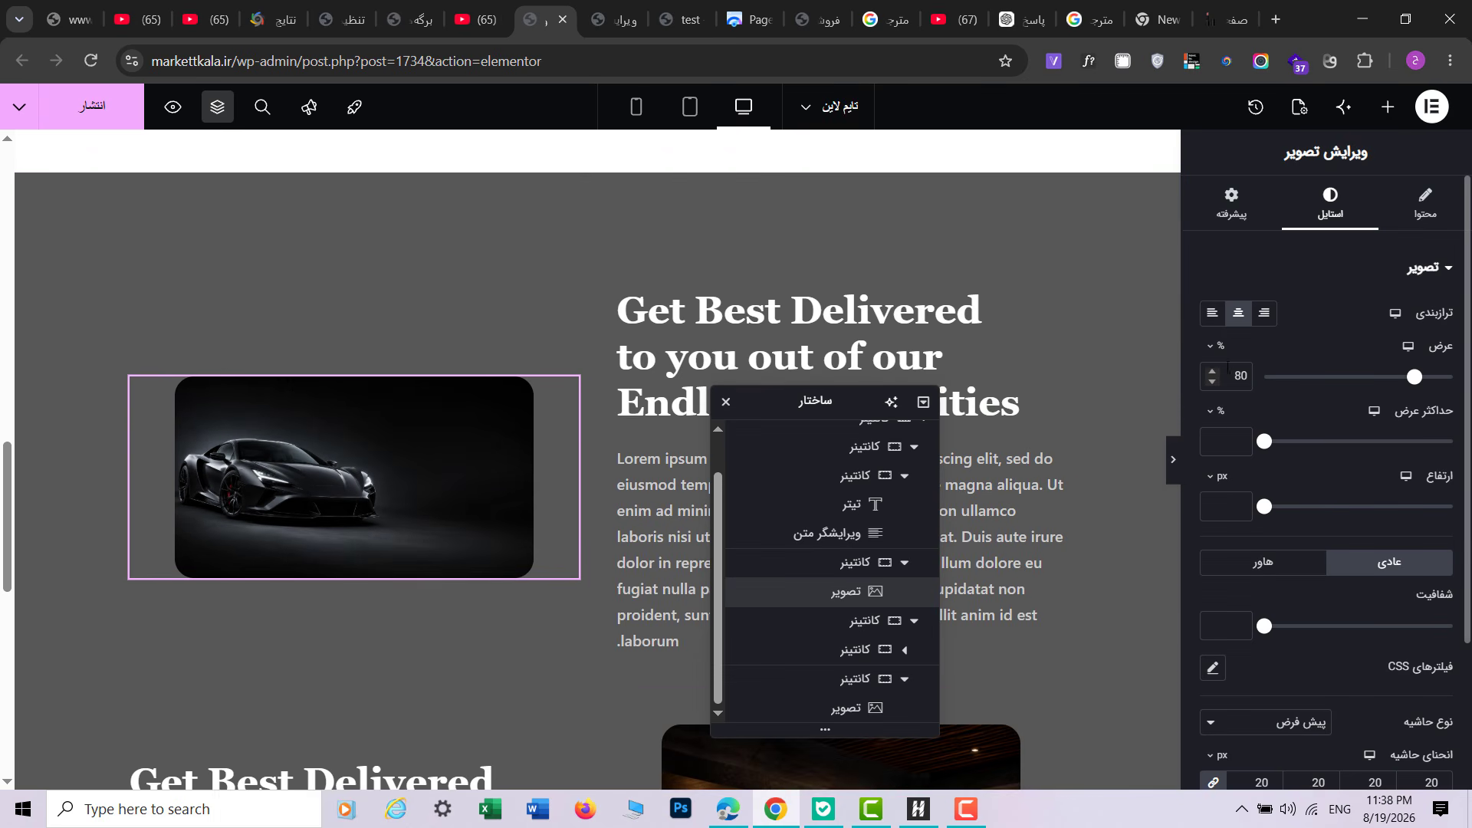
text(100)
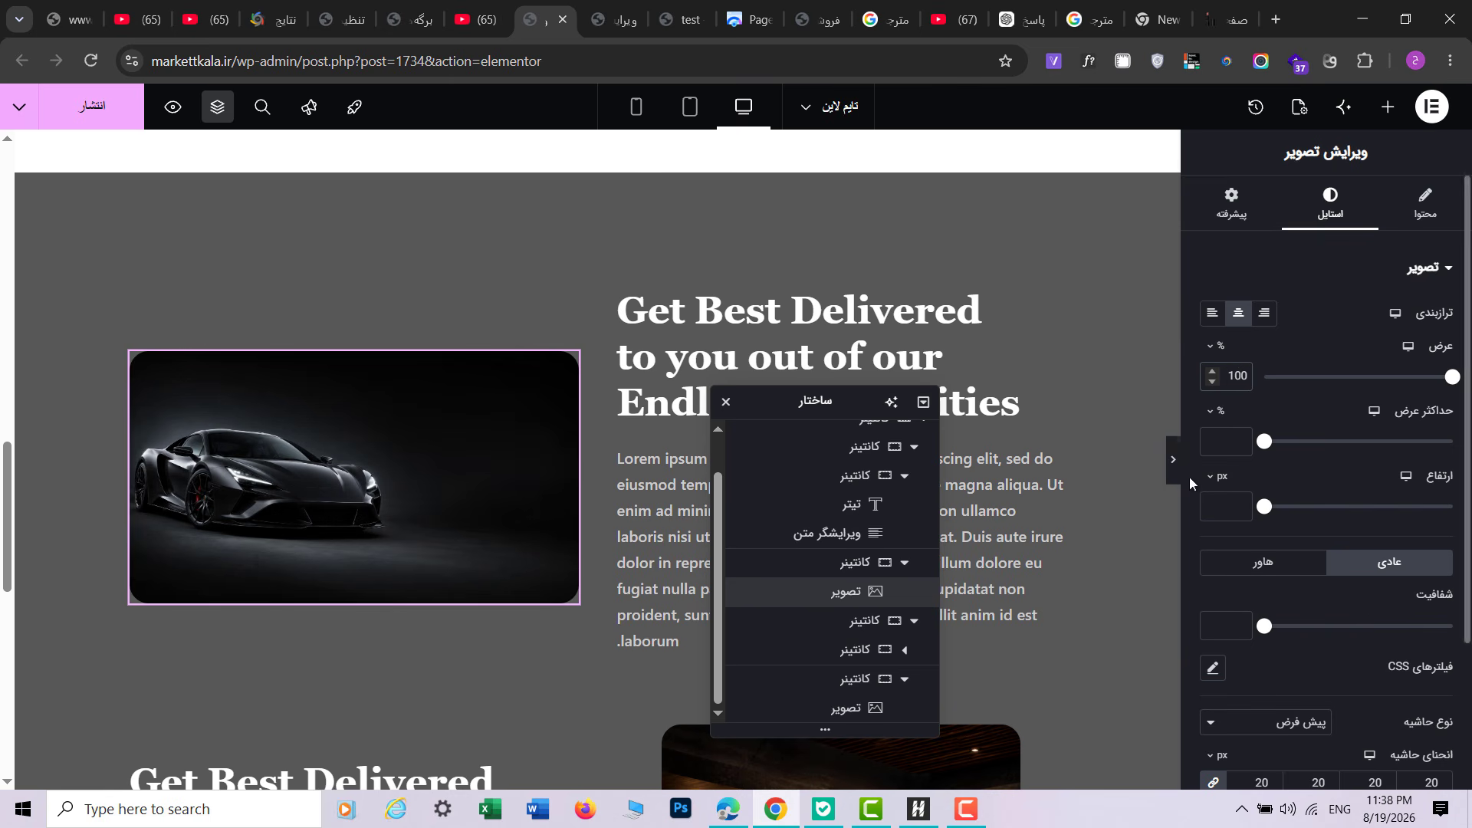
click(1173, 459)
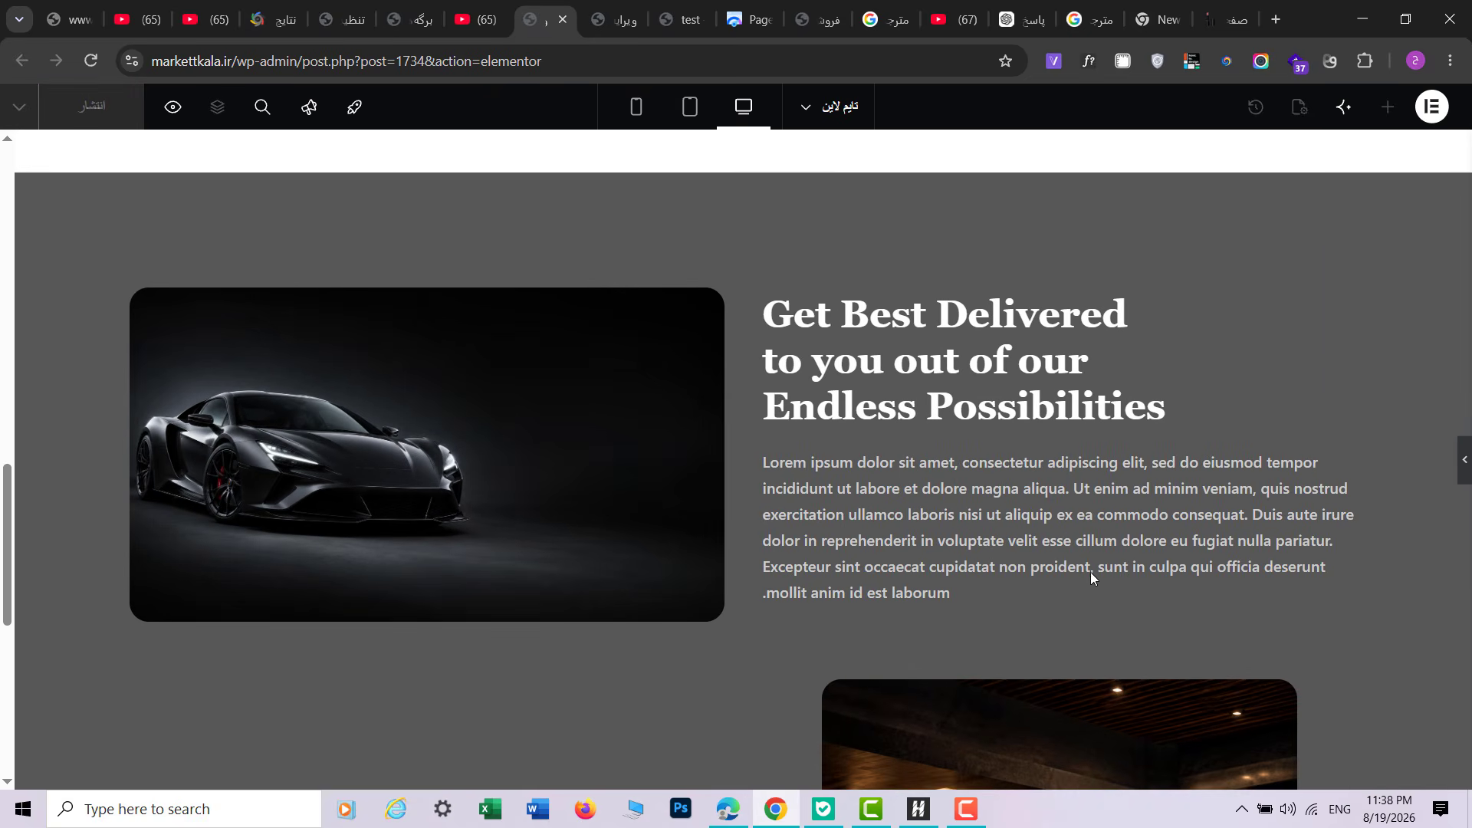
Step: Try 30 px column and row gaps in the first row's container and preview the spacing at full width
scroll(855, 513, down, 5)
scroll(917, 559, up, 2)
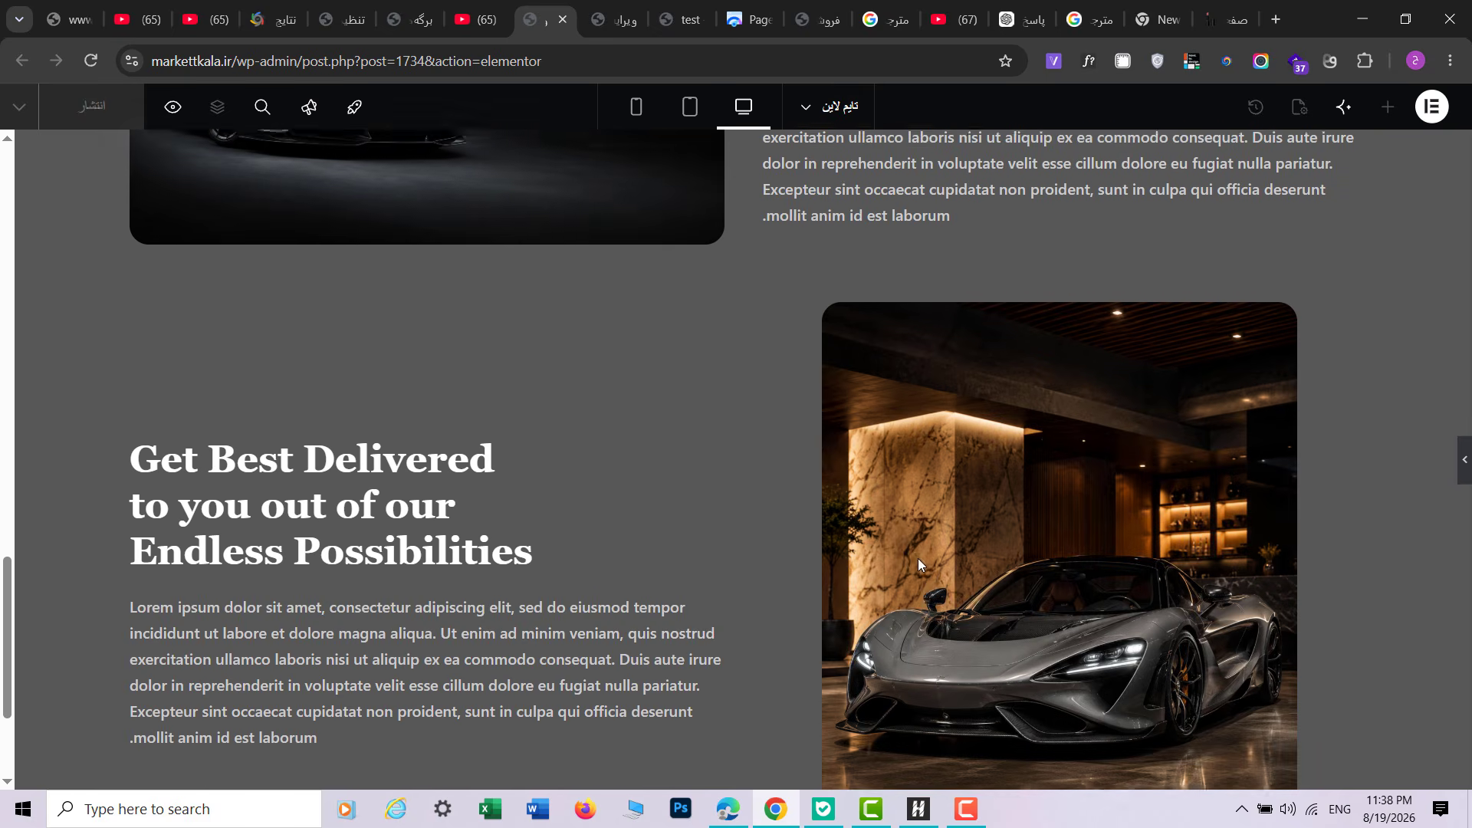
drag(6, 619, 3, 548)
click(1462, 466)
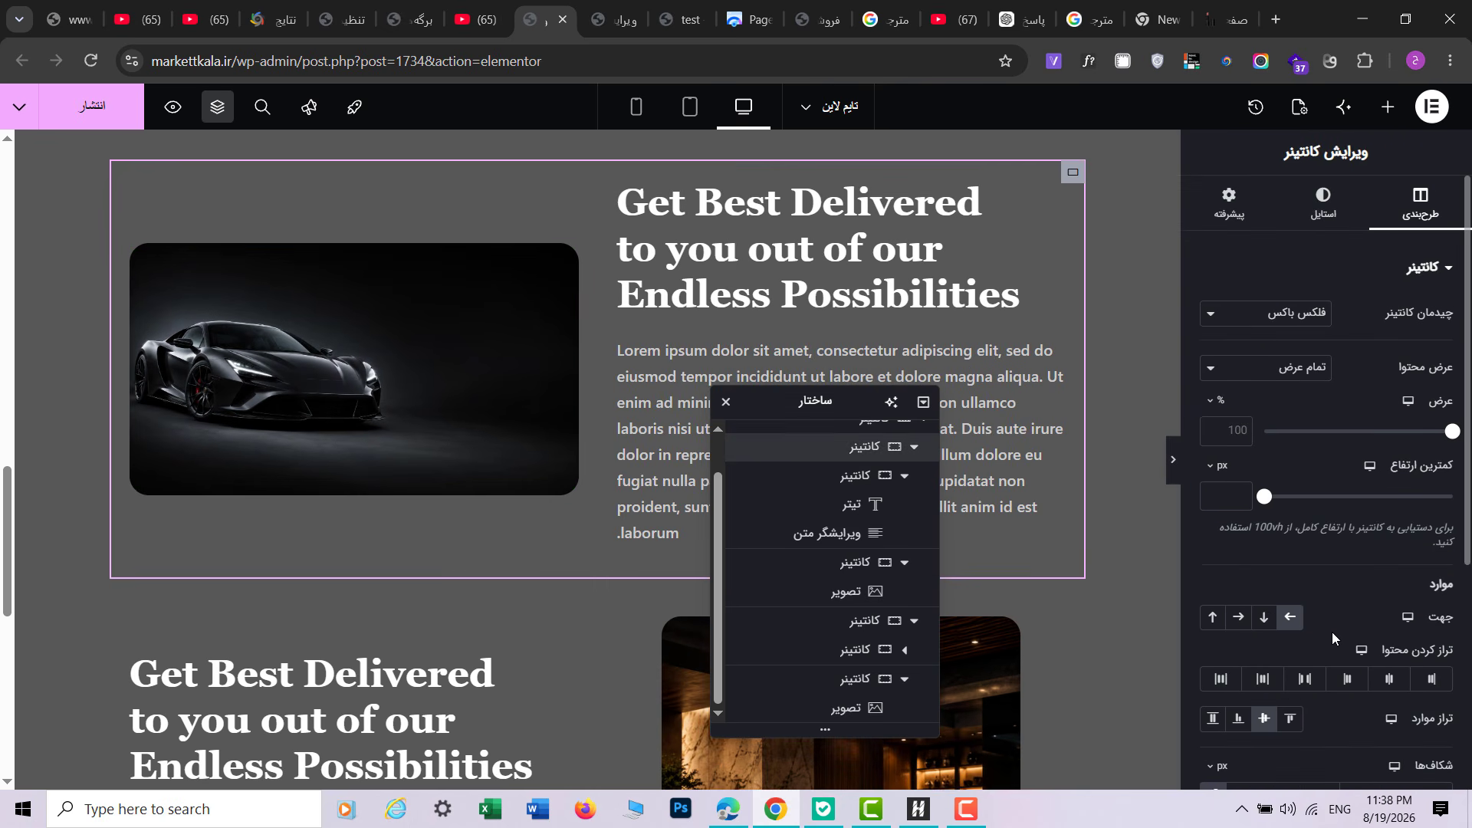
scroll(1332, 638, down, 3)
text(30)
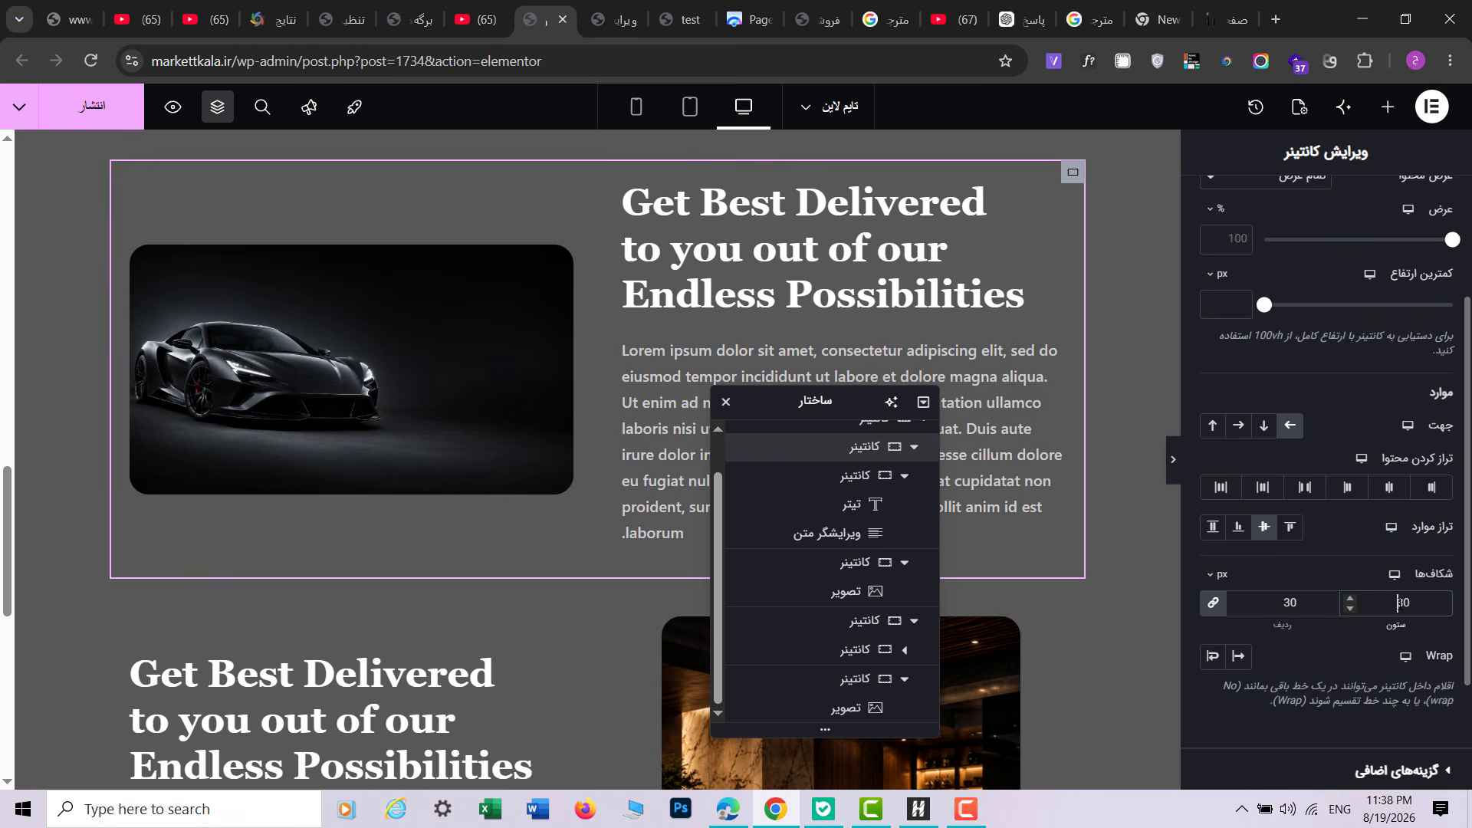
click(1166, 458)
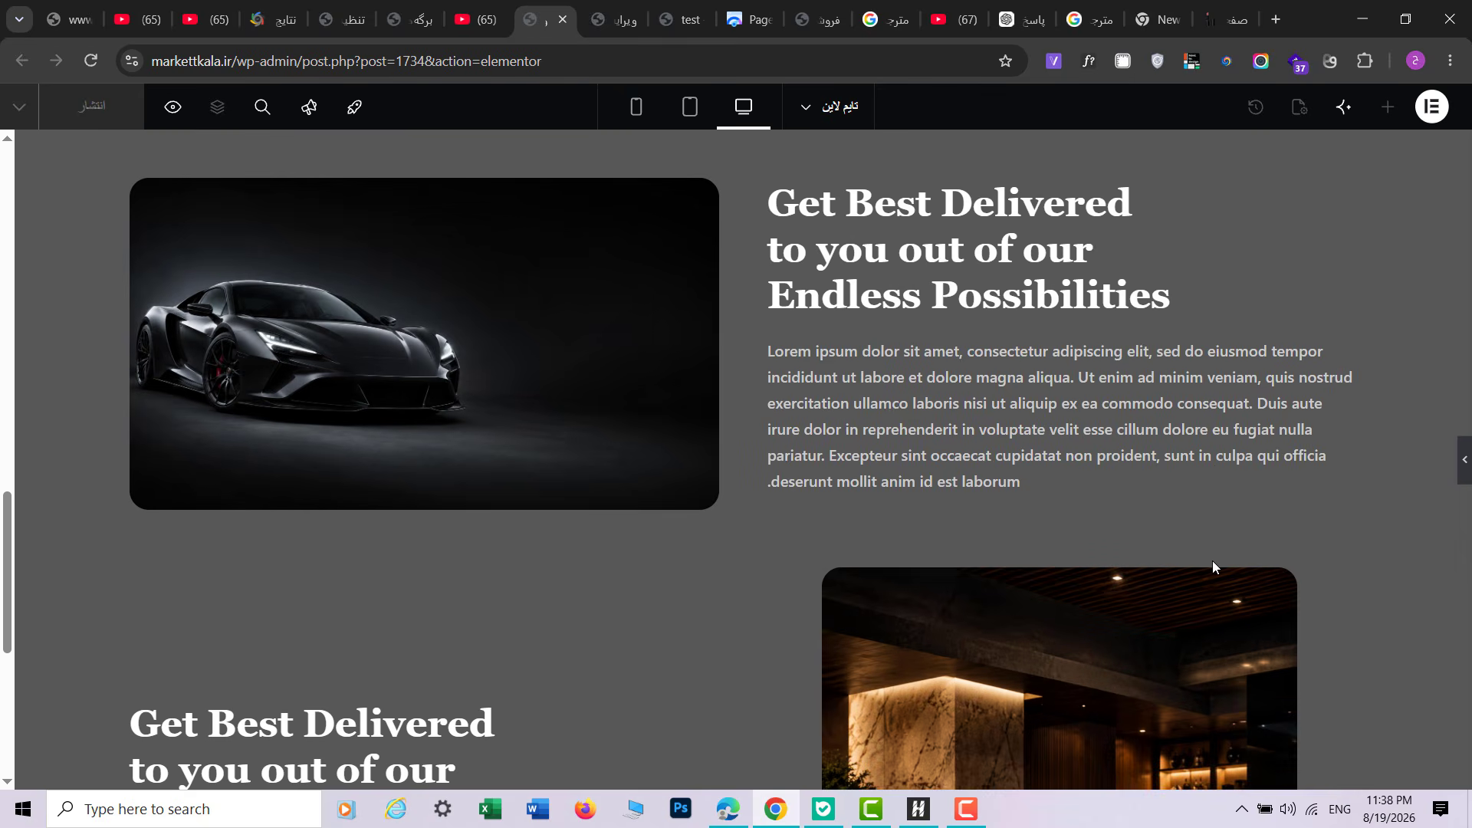
scroll(1212, 561, down, 2)
scroll(1449, 563, up, 3)
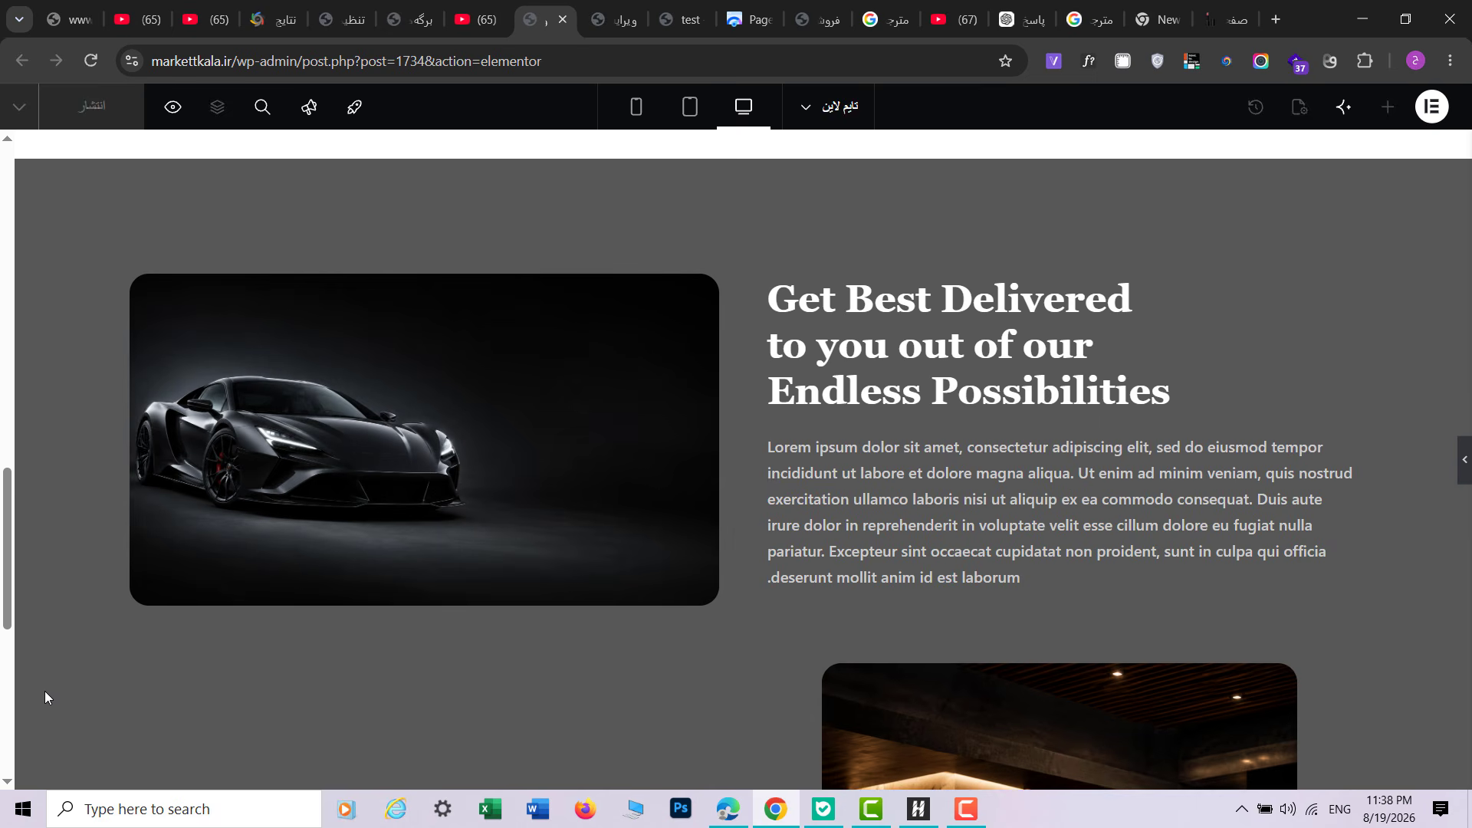
Step: Set the first row container's column and row gaps to 20 px
drag(7, 587, 51, 535)
click(1465, 479)
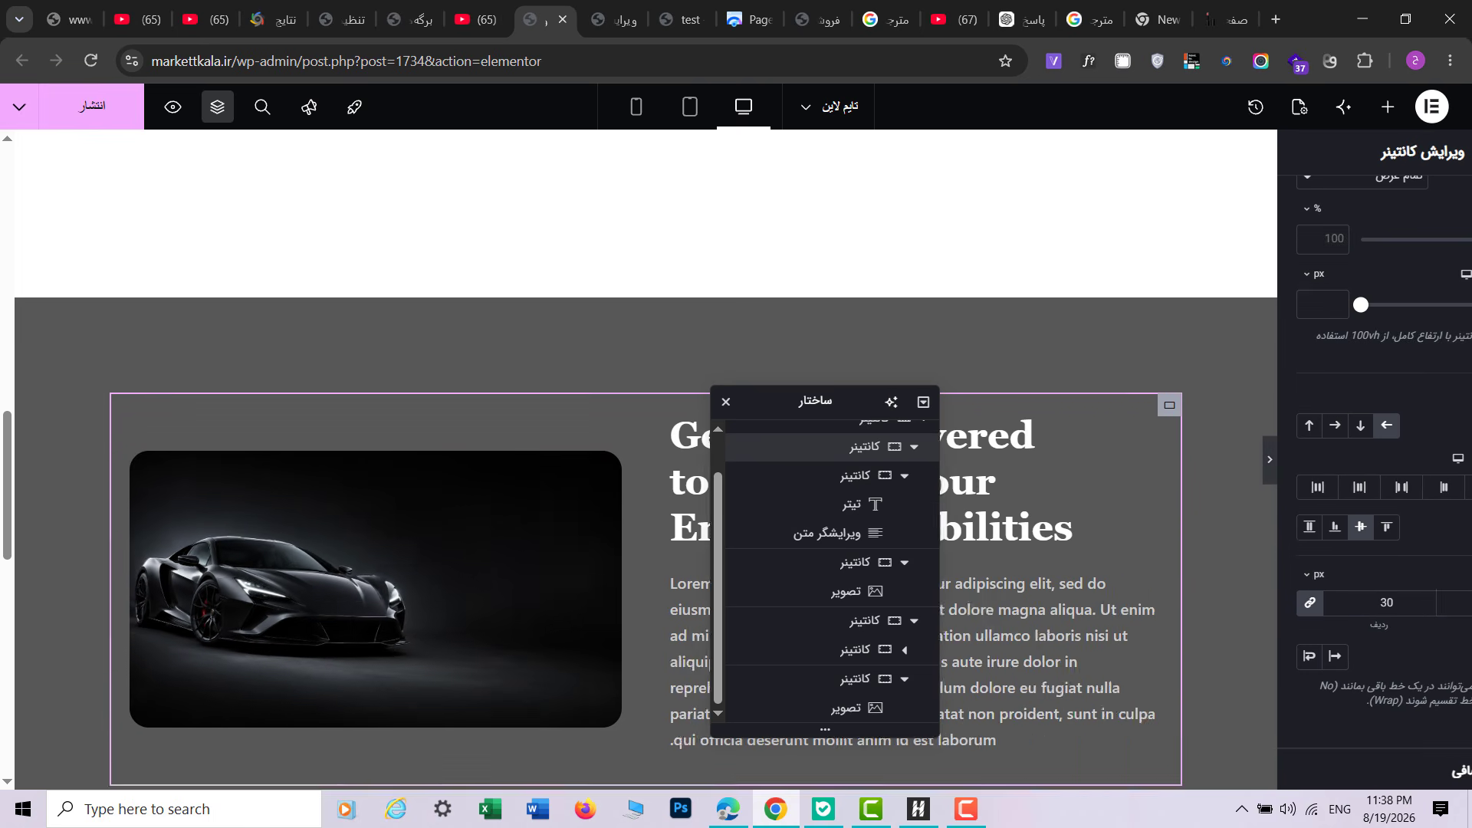
text(20)
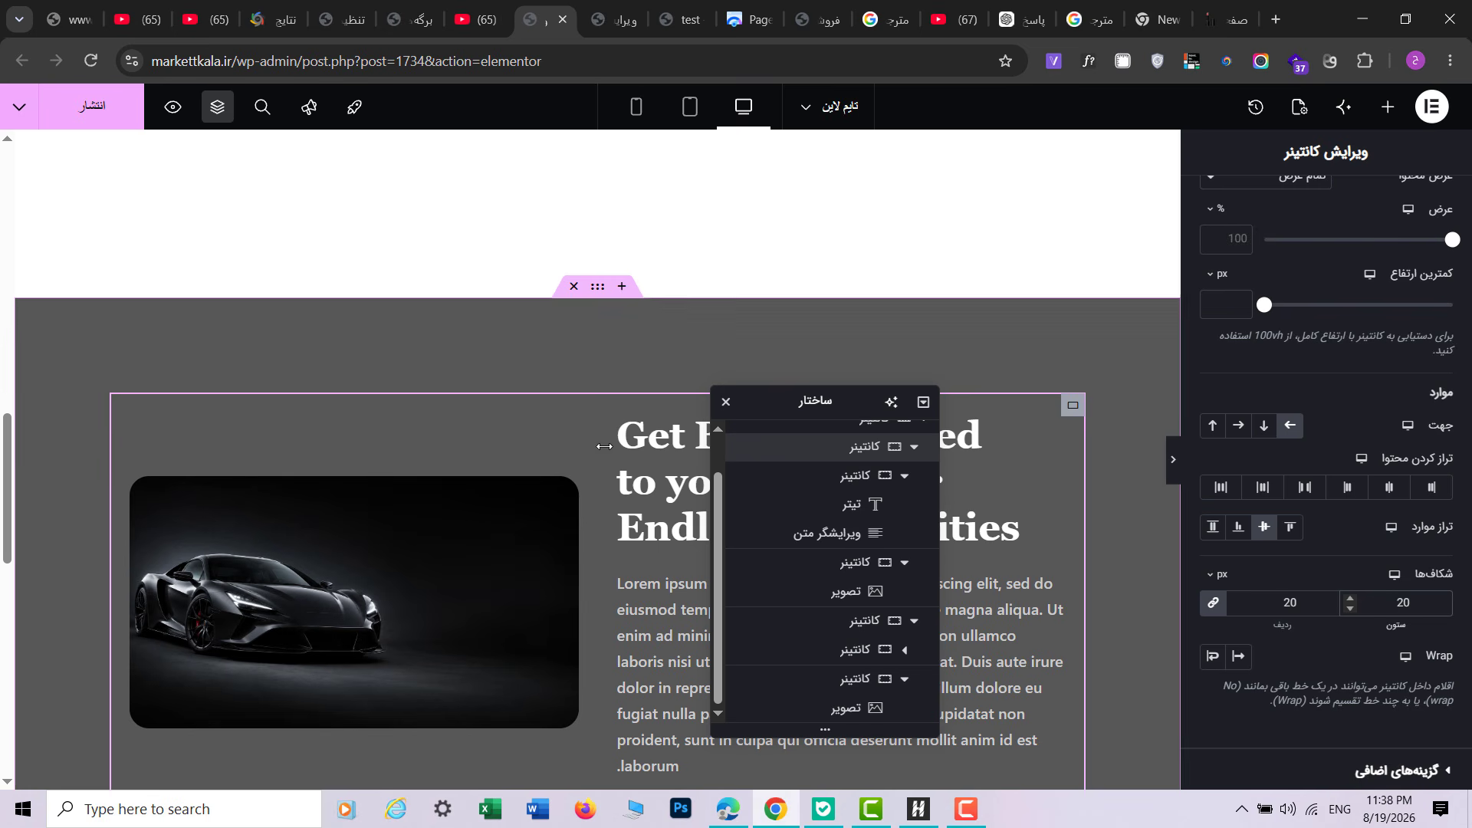
Step: Rename the grey parent container to "content" in the page structure and collapse its nested rows
click(603, 293)
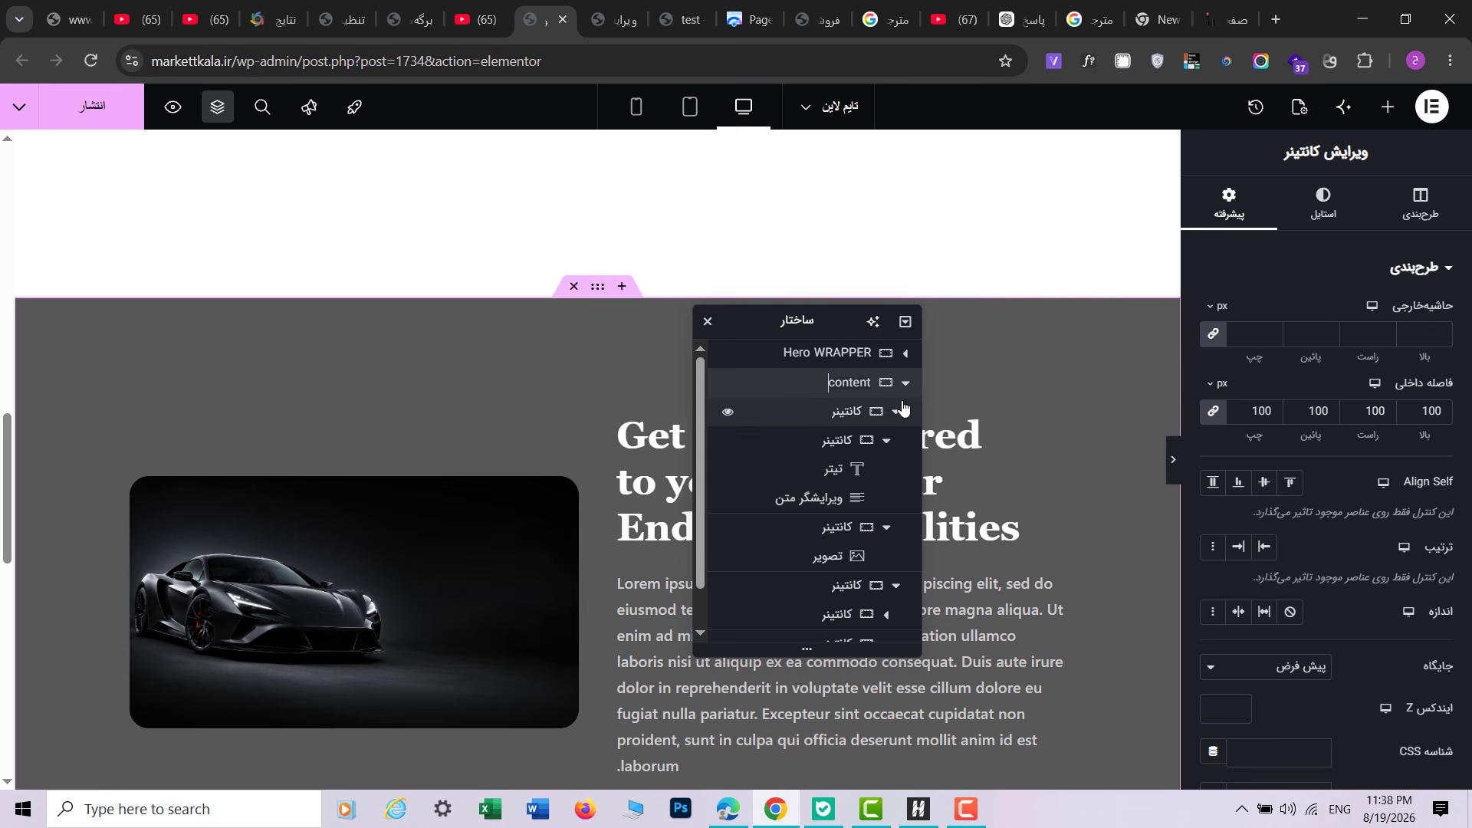
click(896, 413)
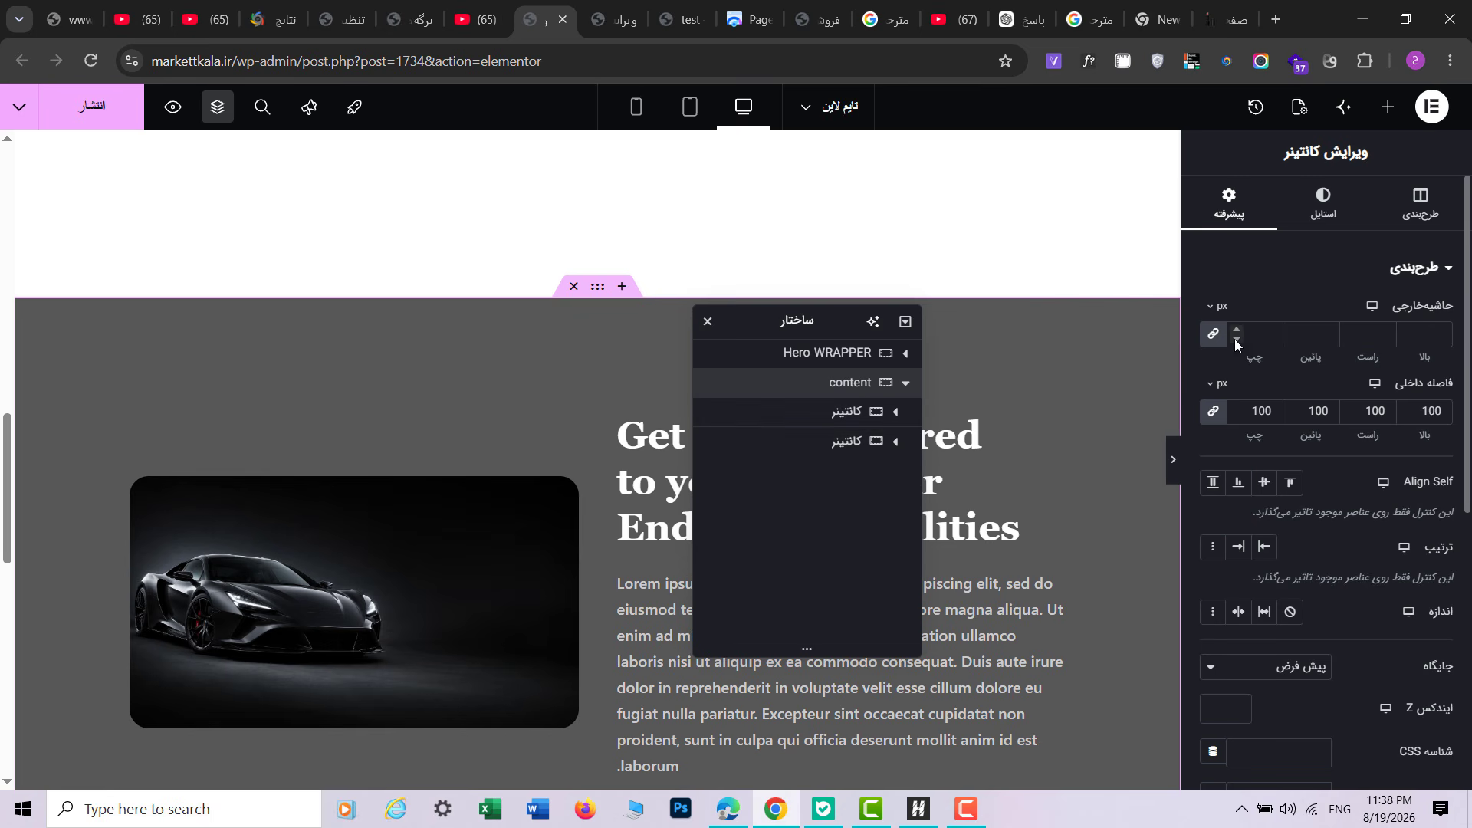
Step: Set the content container's z-index to 2 and check the transition from the hero to the grey section
scroll(1340, 592, down, 3)
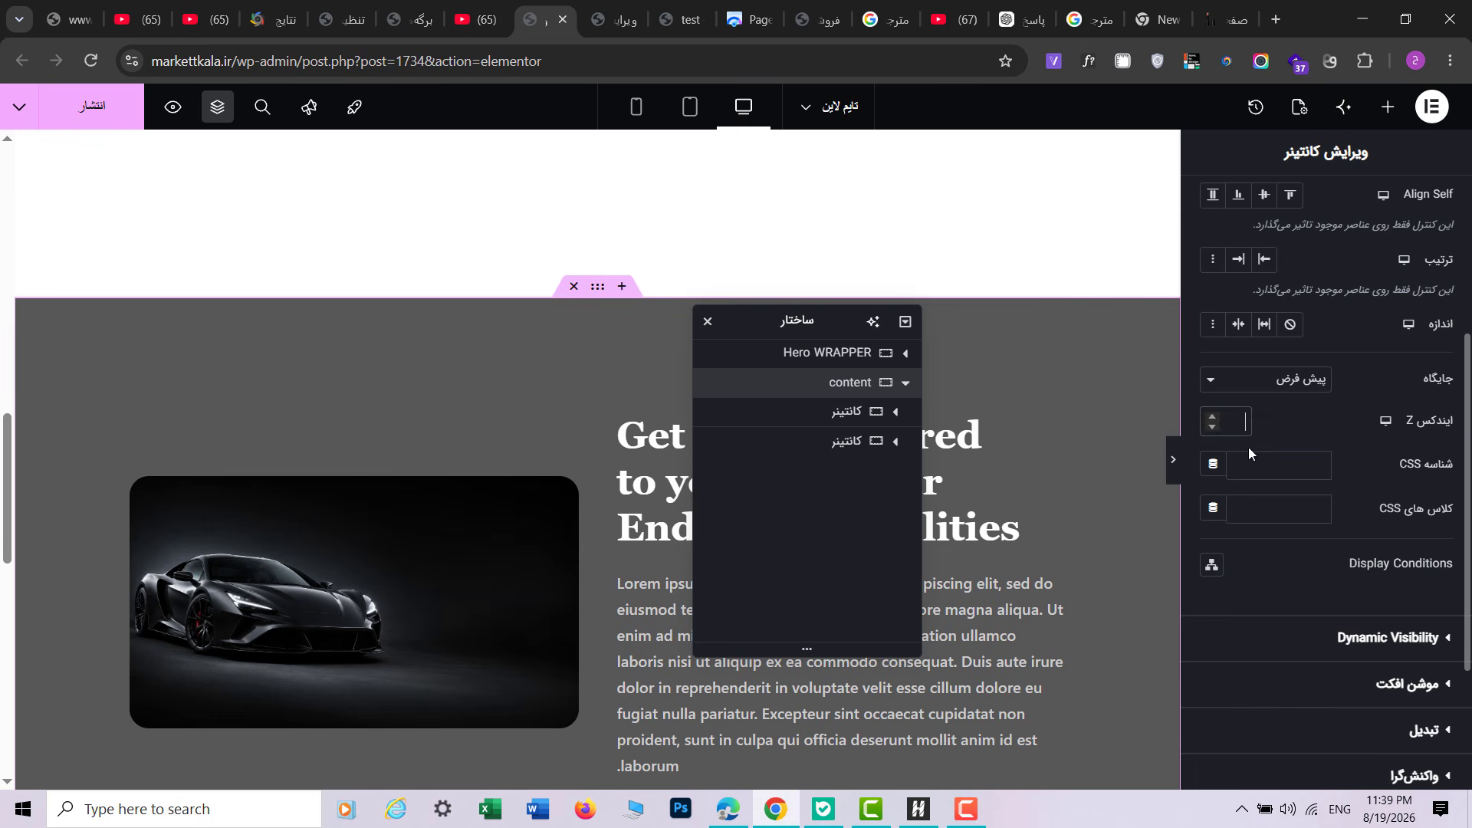
text(2)
drag(6, 487, 664, 249)
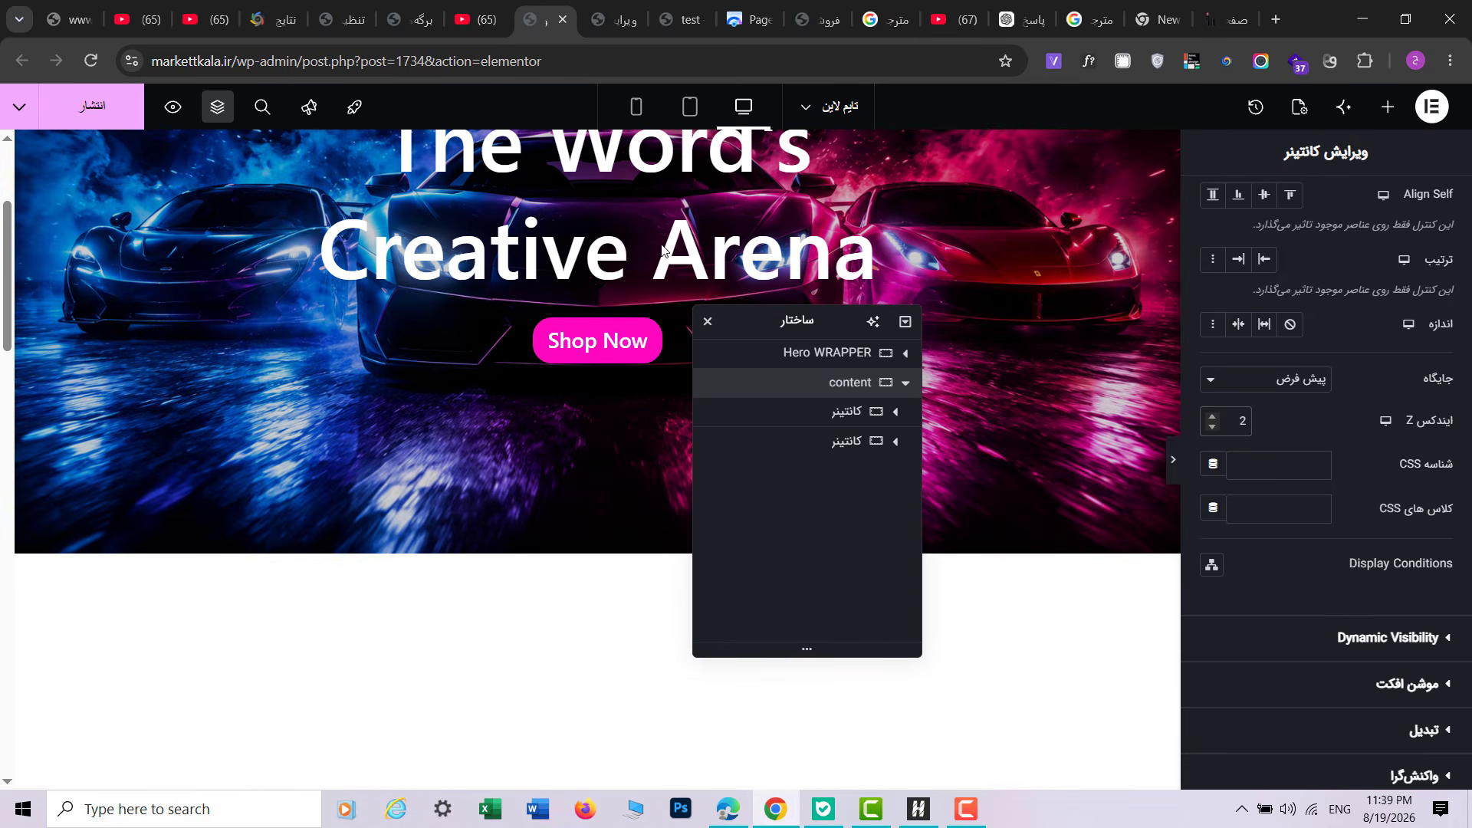
scroll(1092, 402, down, 5)
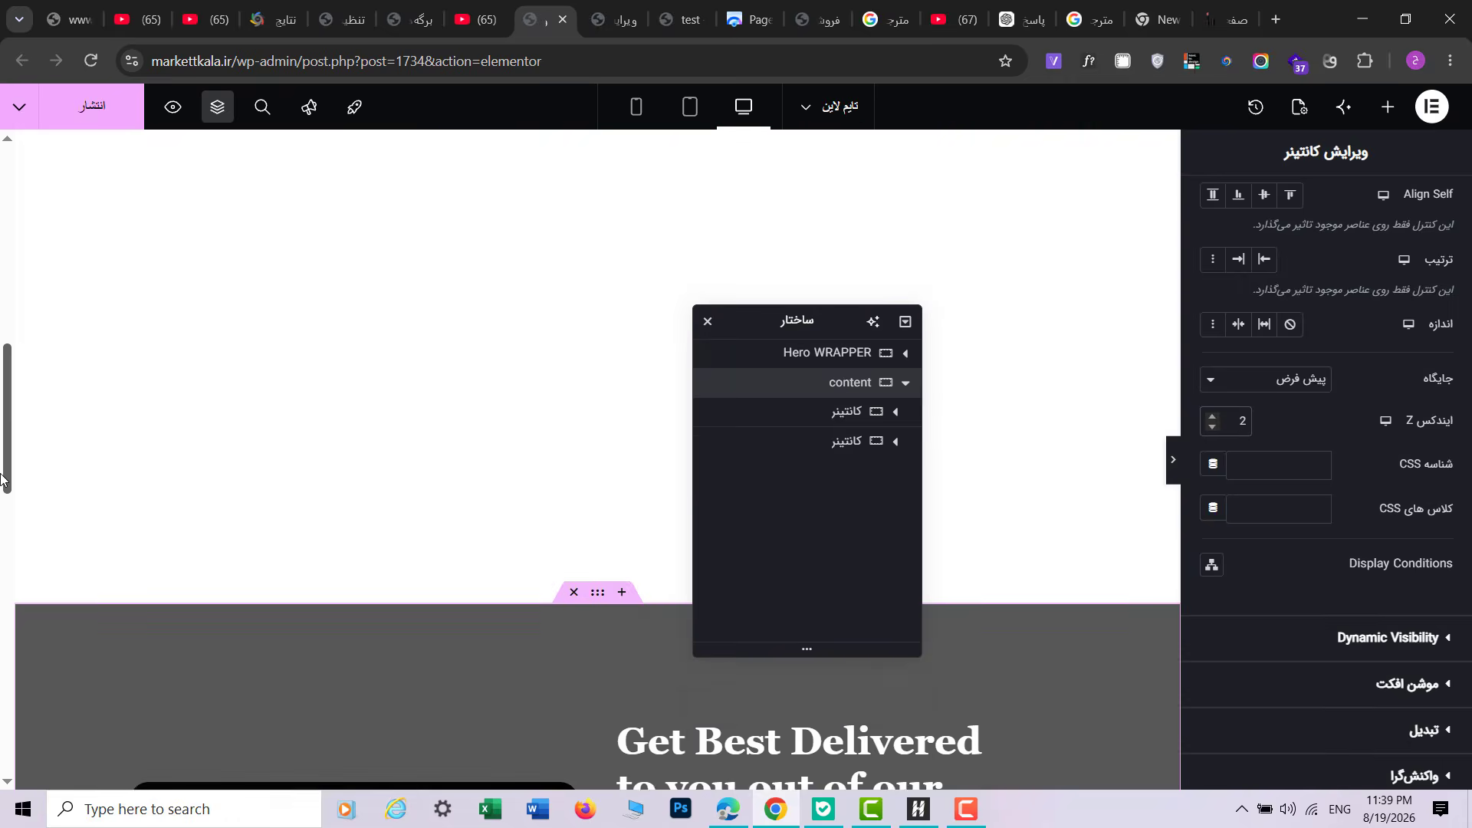
Step: Switch the content container's margin to custom units, unlink the sides and set the top margin to -100vh
scroll(1468, 443, up, 4)
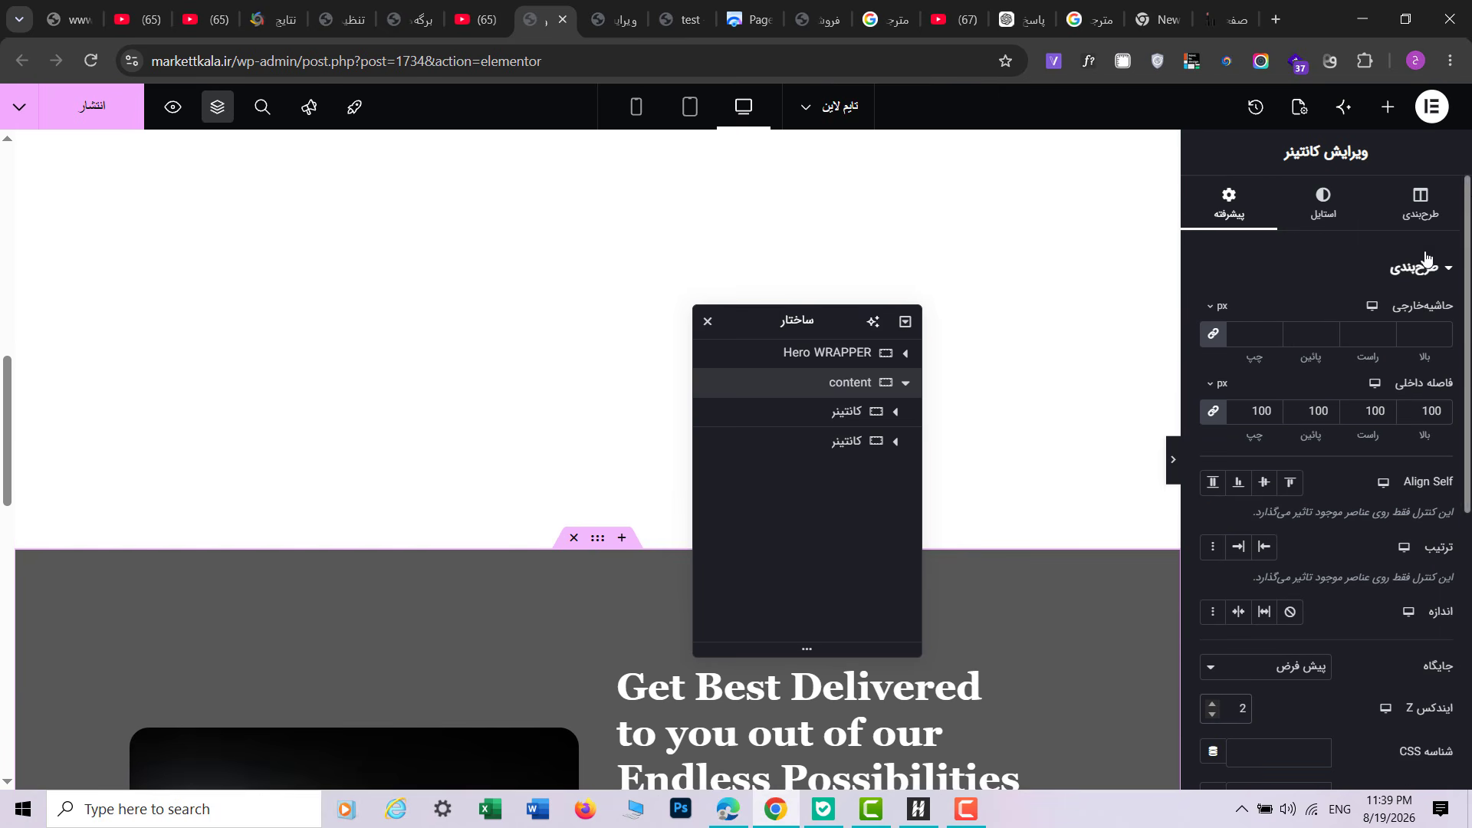
click(1221, 308)
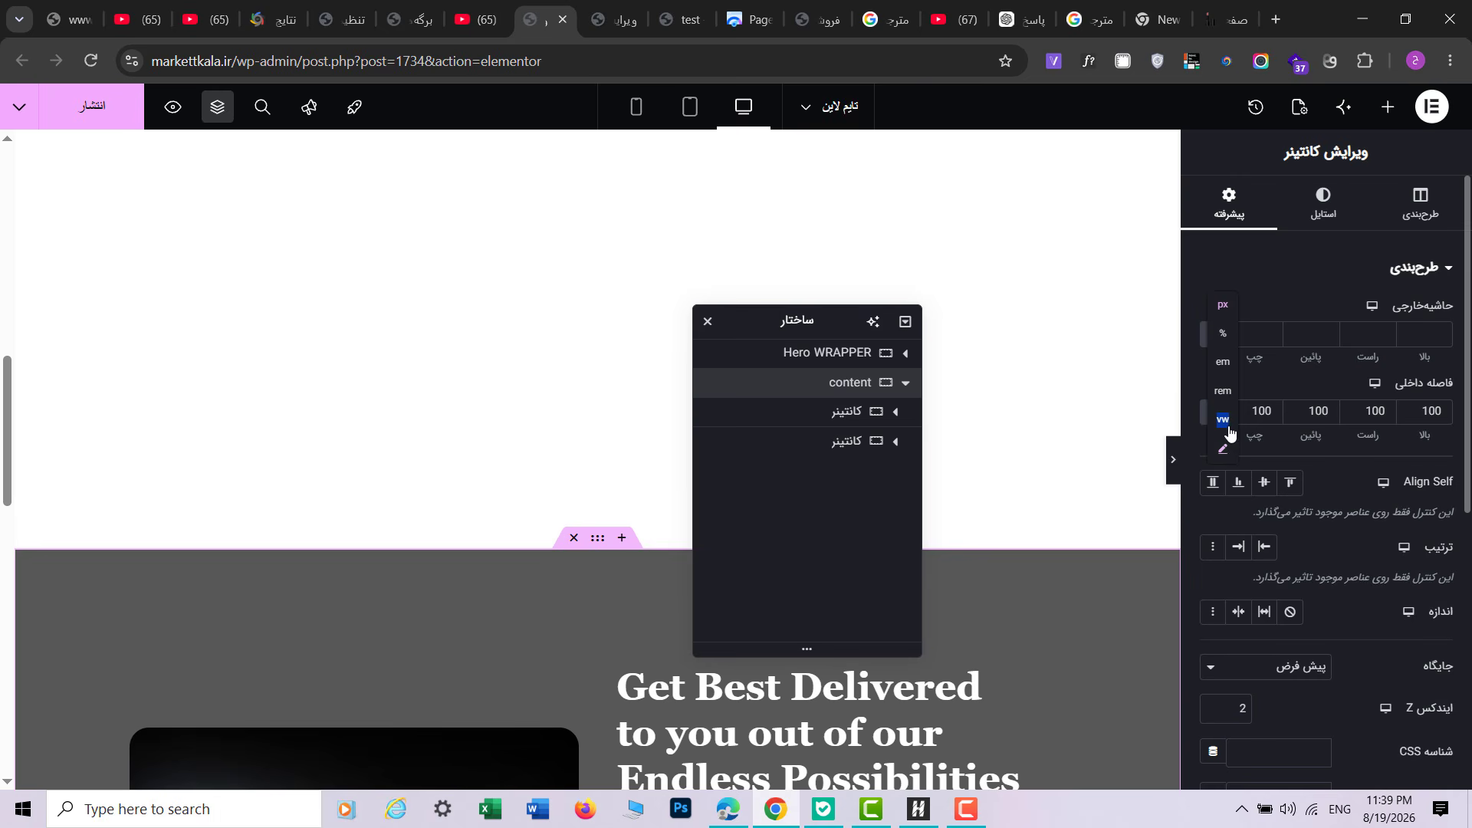
click(1215, 335)
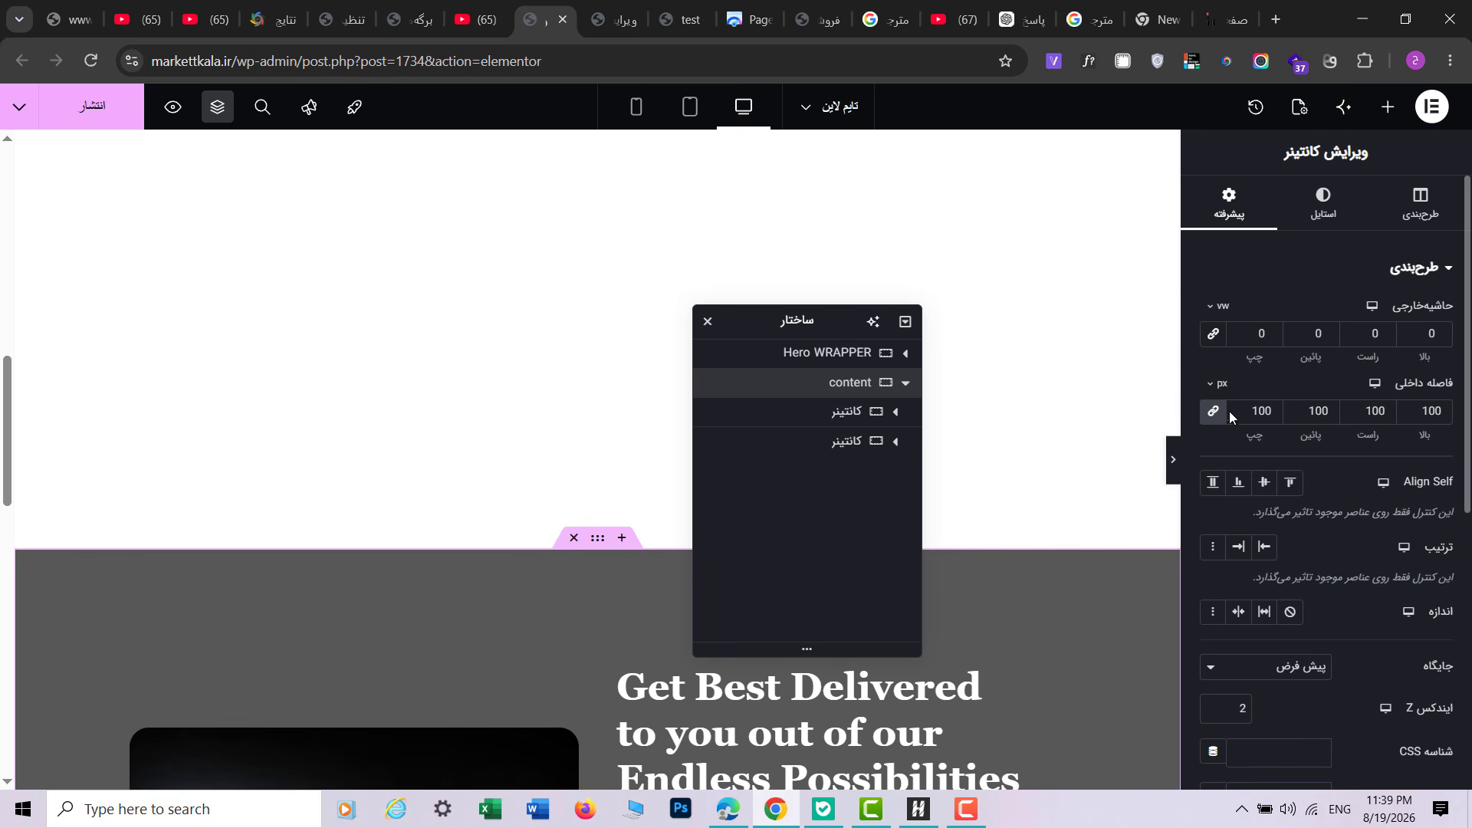
click(1219, 307)
click(1224, 452)
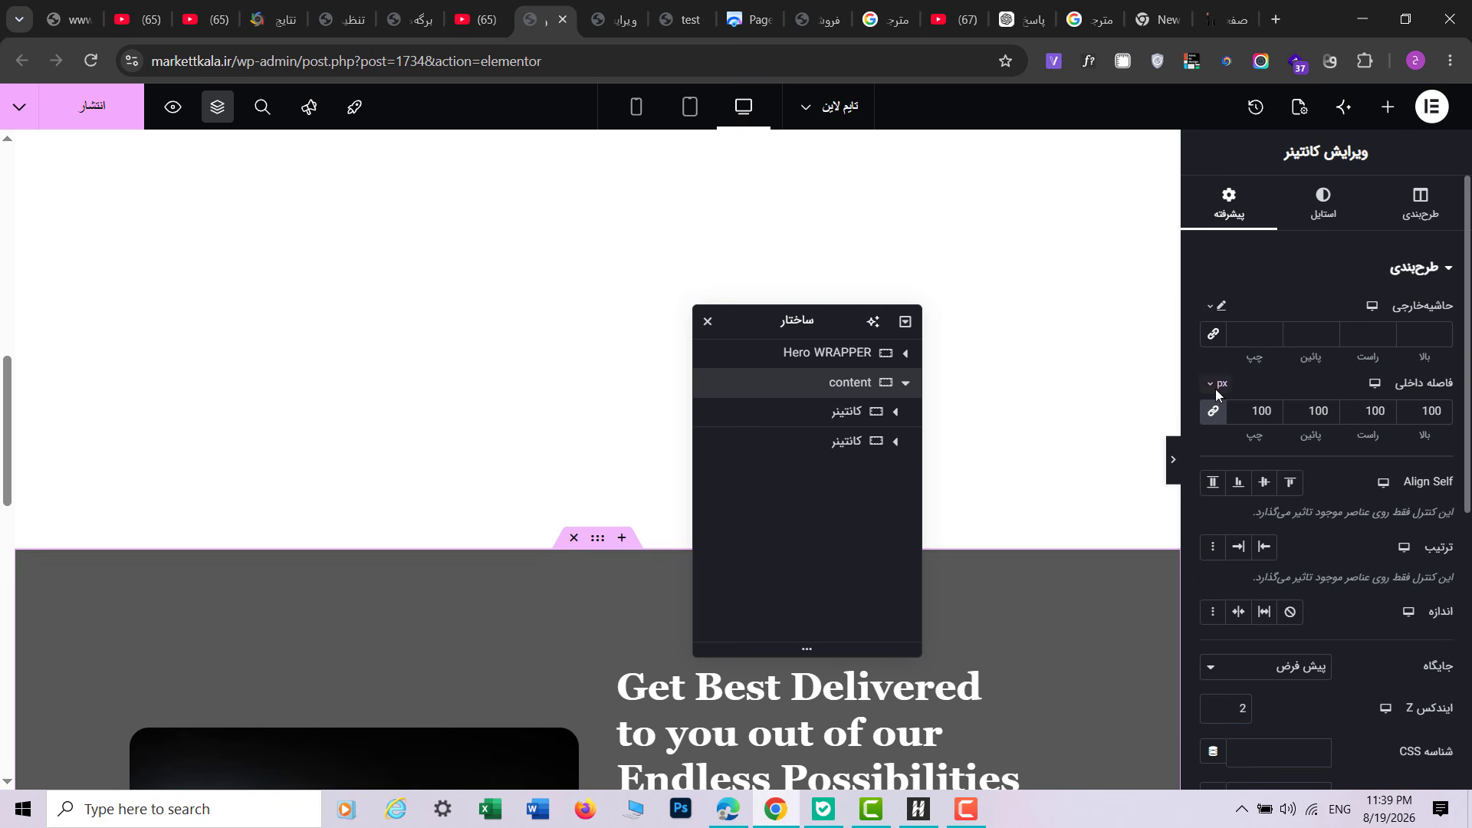
click(1216, 341)
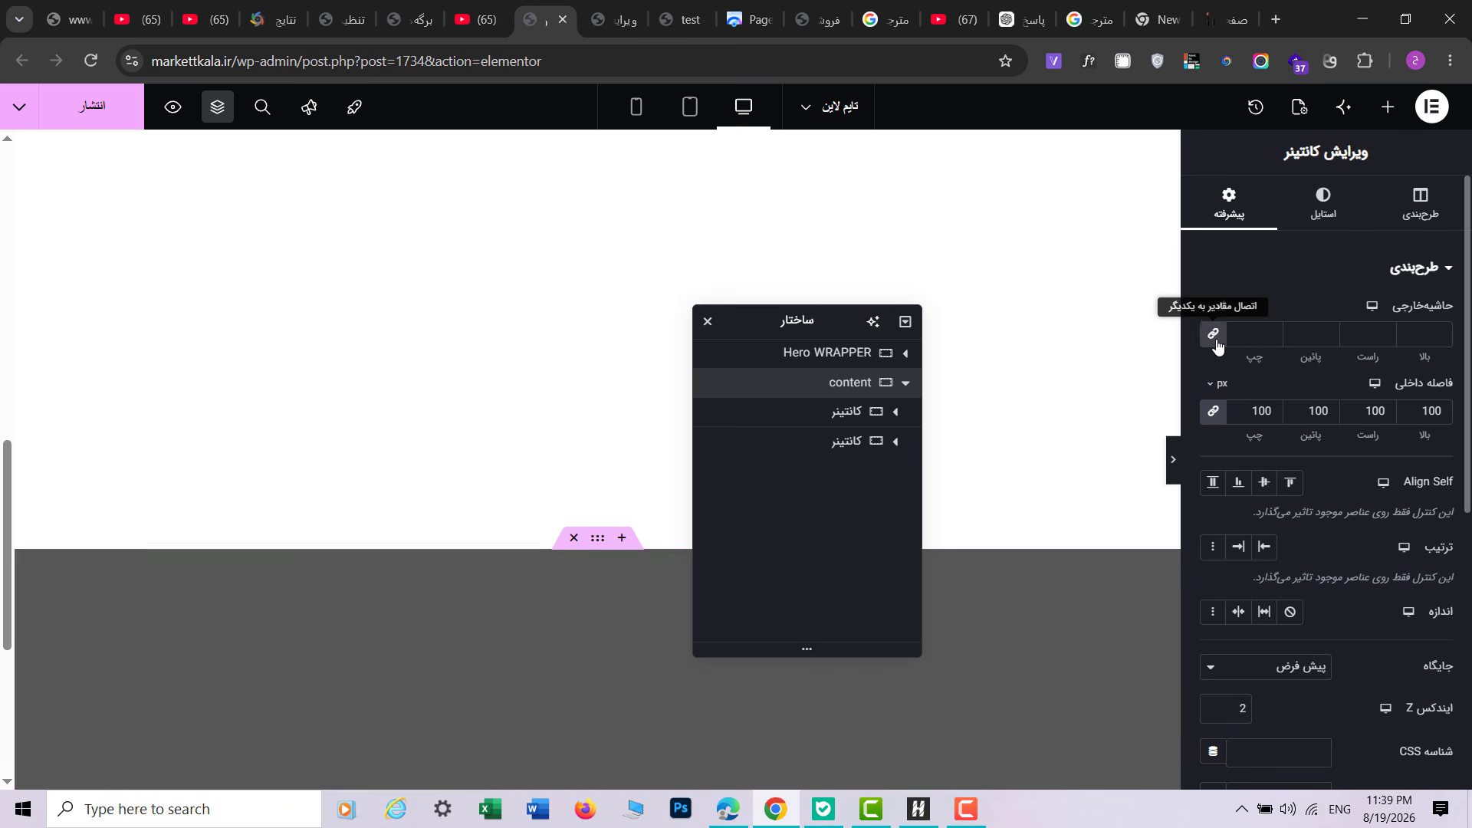
double_click(1432, 338)
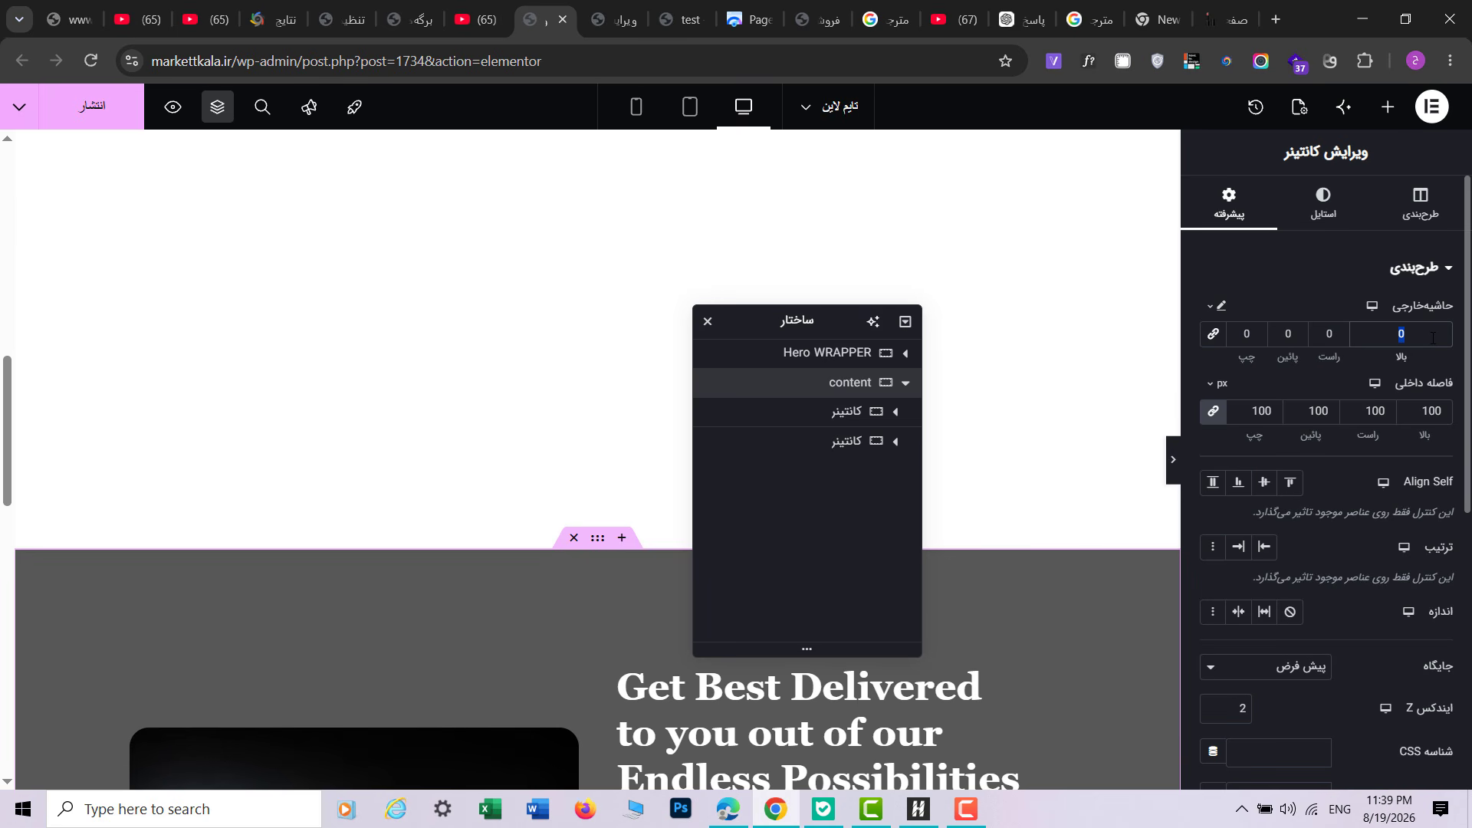
key(BackSpace)
text(-100v)
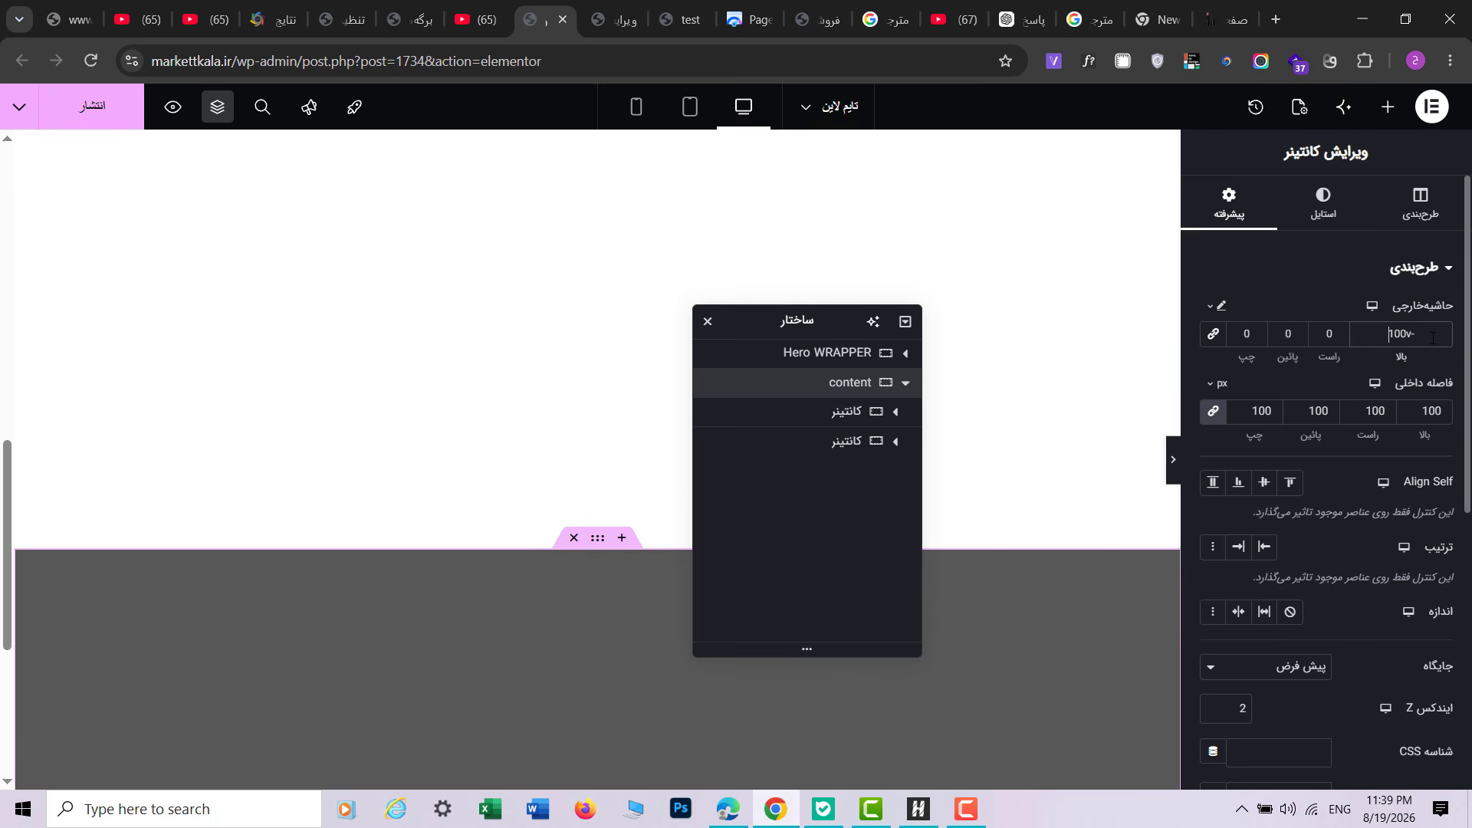
text(h)
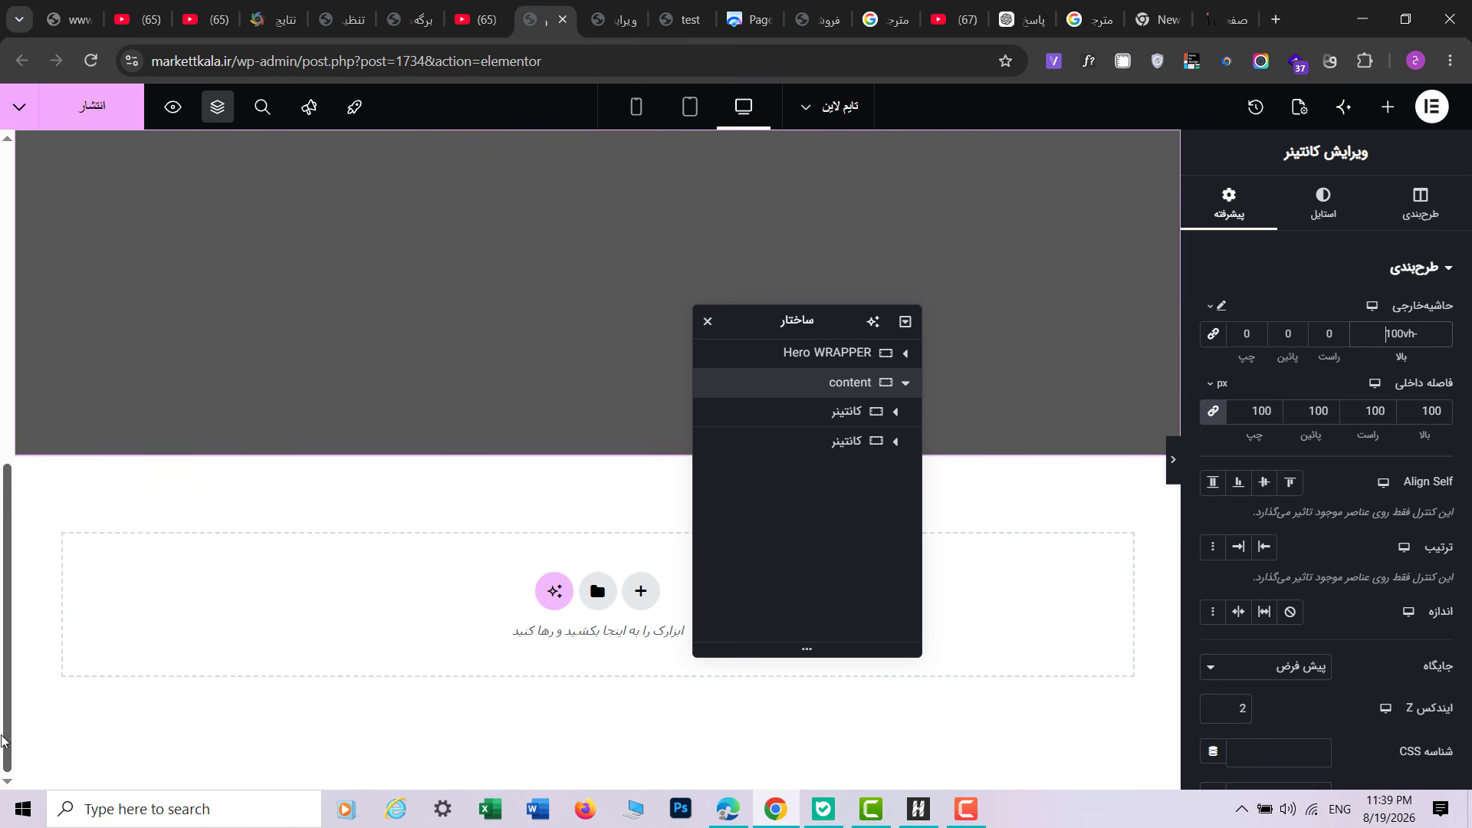
Step: Preview how the grey section meets the hero at full width and check the content container's margin and z-index
drag(5, 602, 6, 468)
click(34, 322)
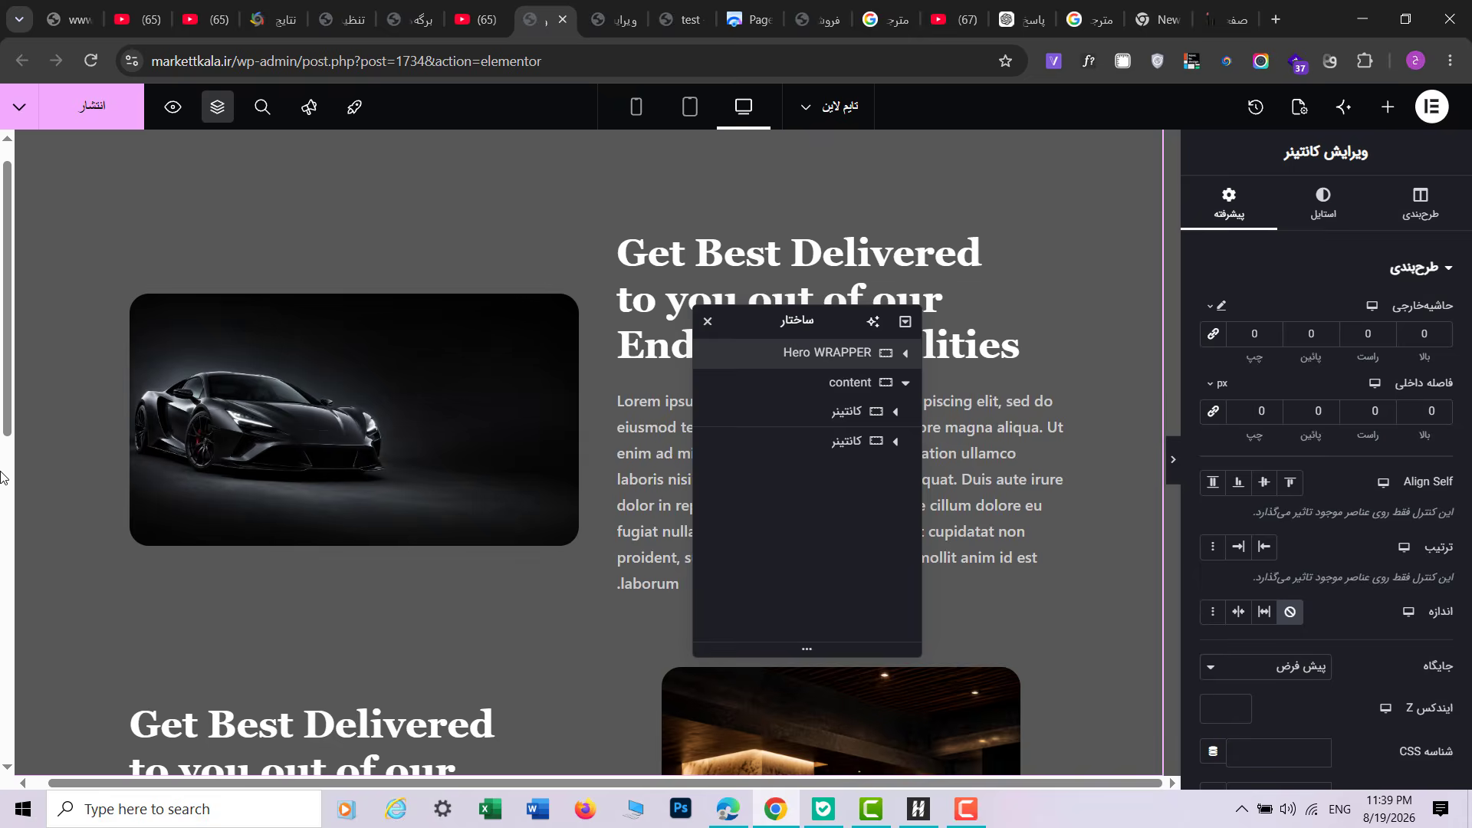
drag(3, 391, 2, 525)
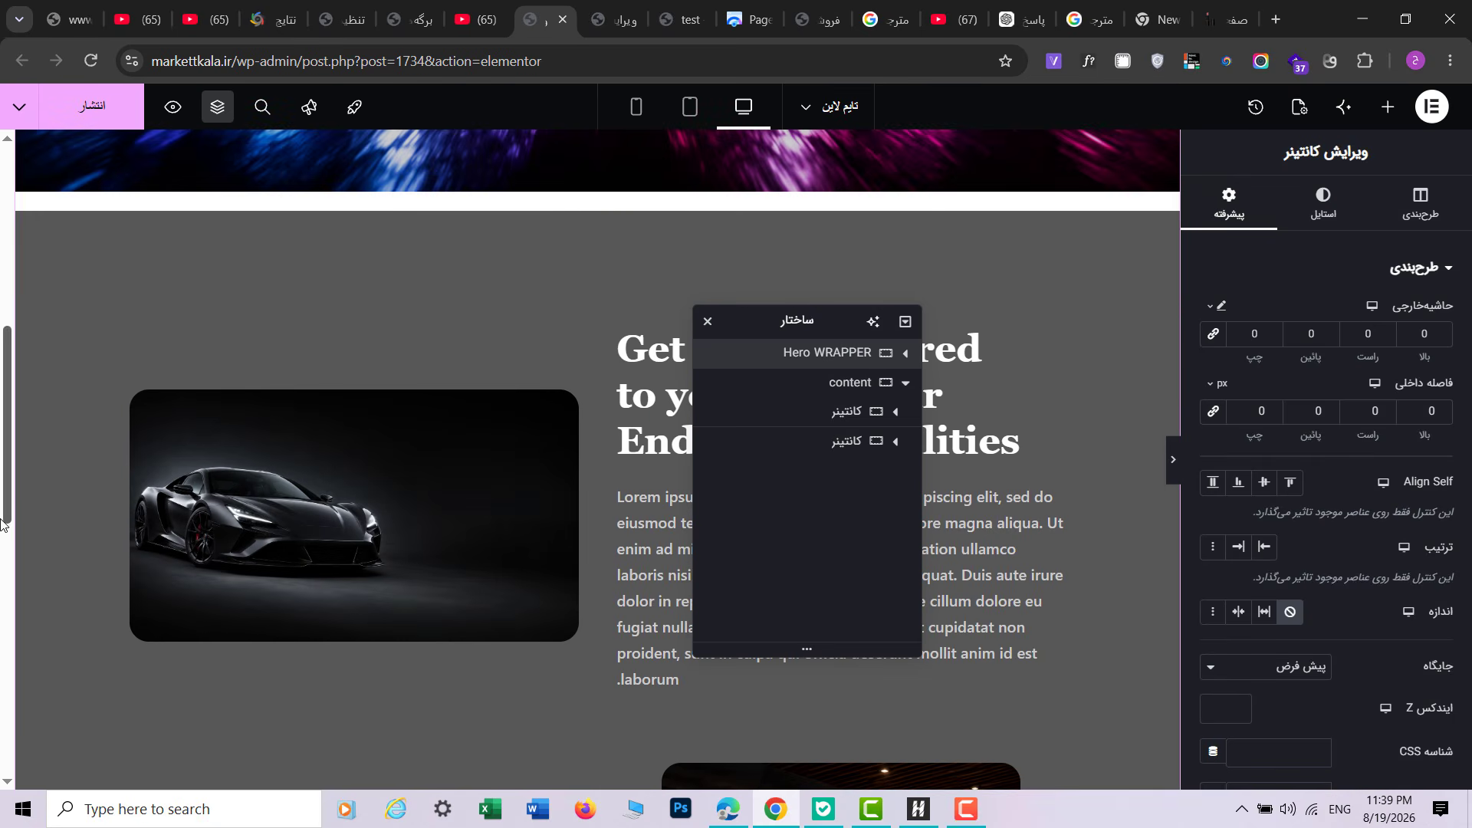
click(1174, 454)
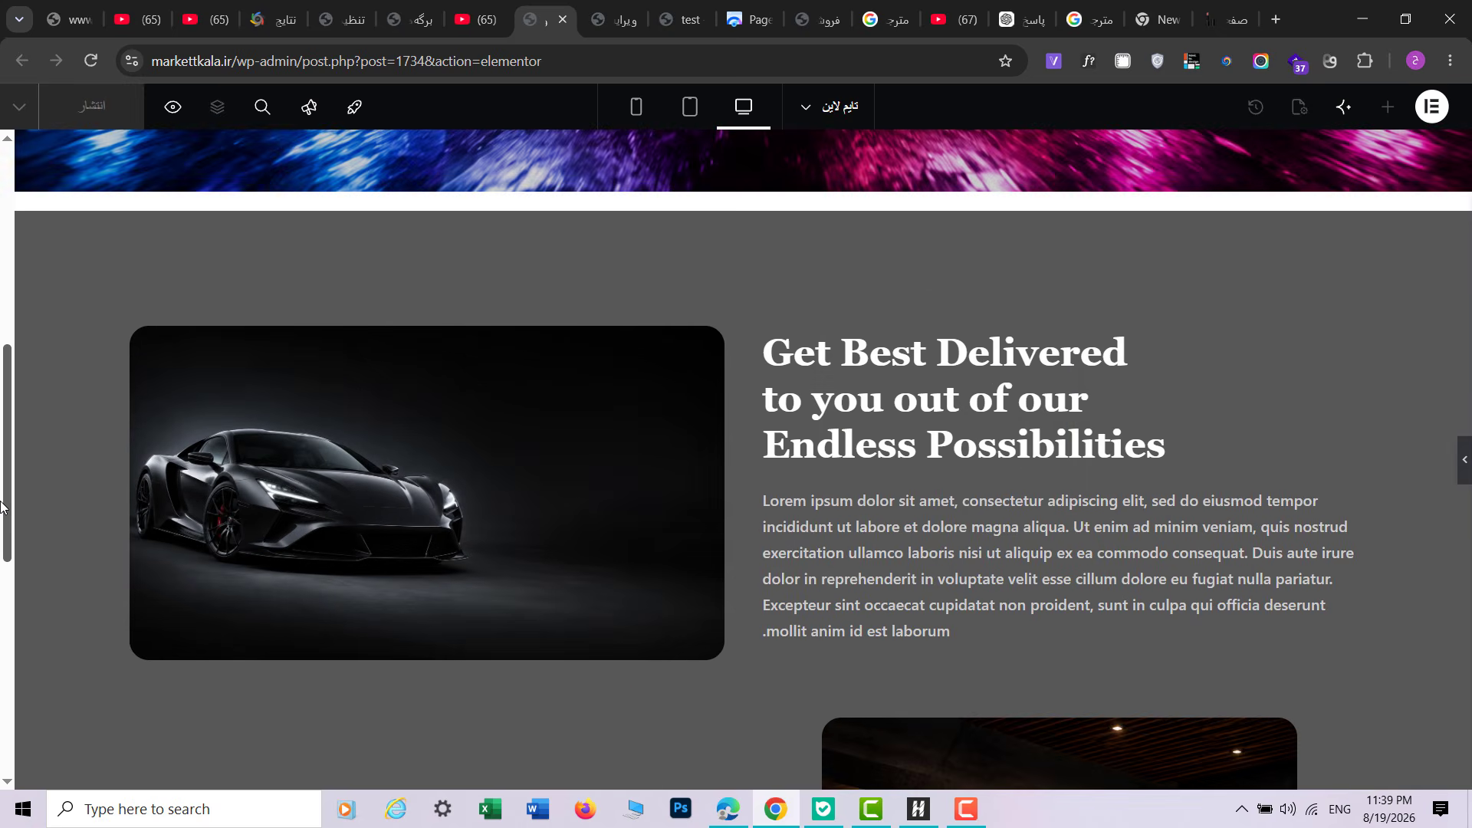
drag(2, 514, 2, 299)
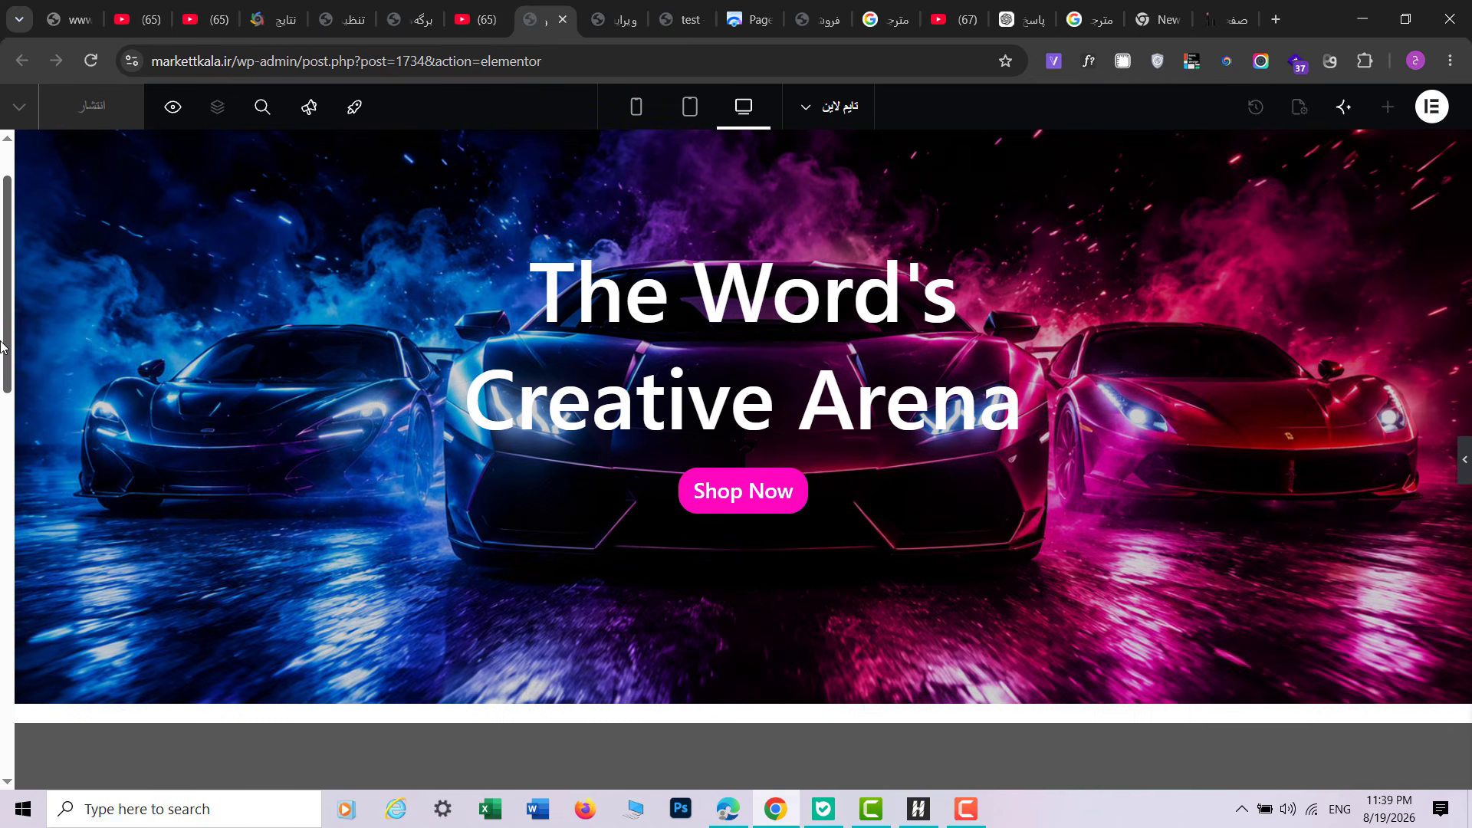
click(1466, 465)
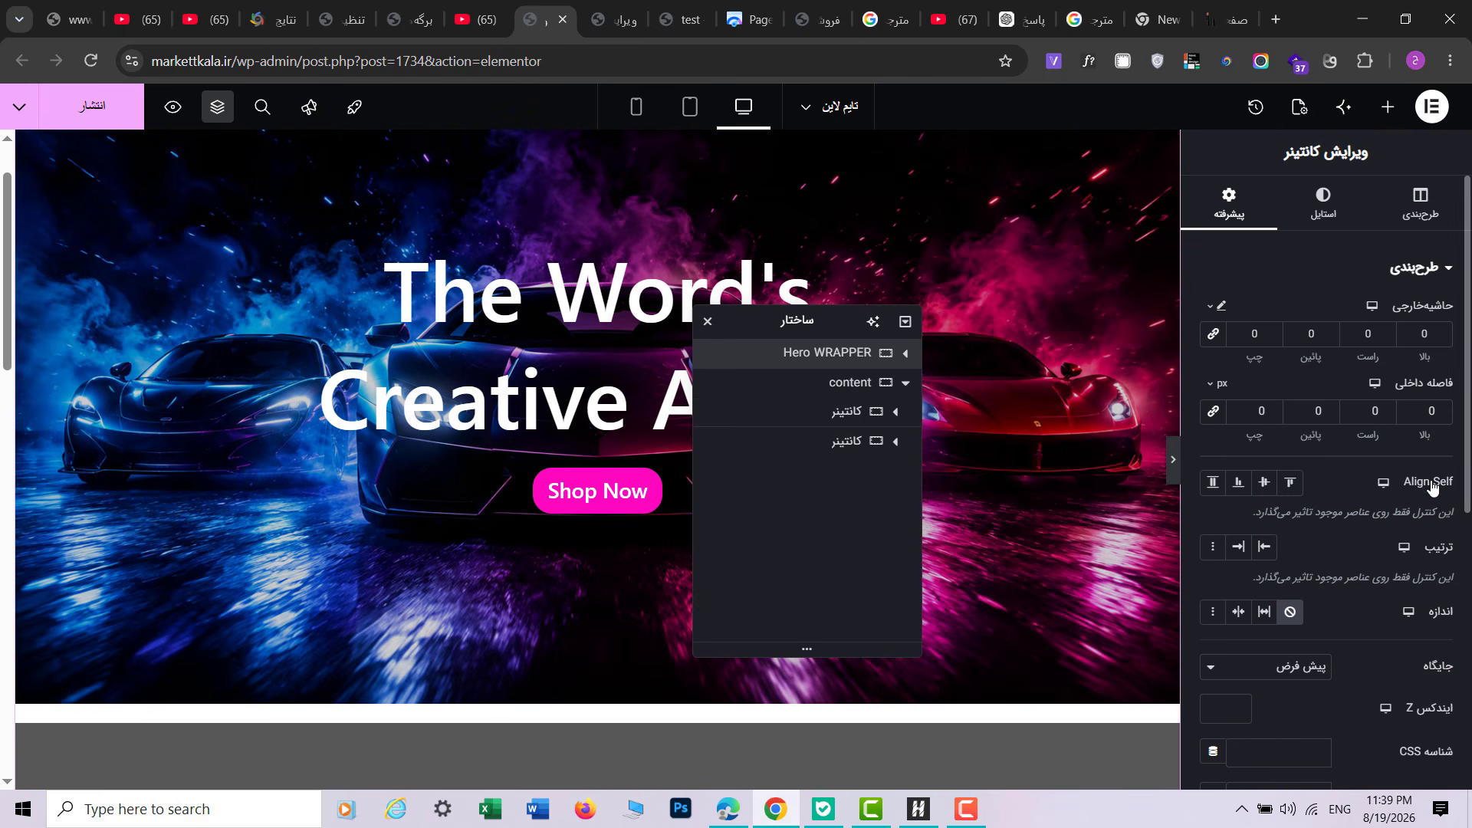
click(846, 394)
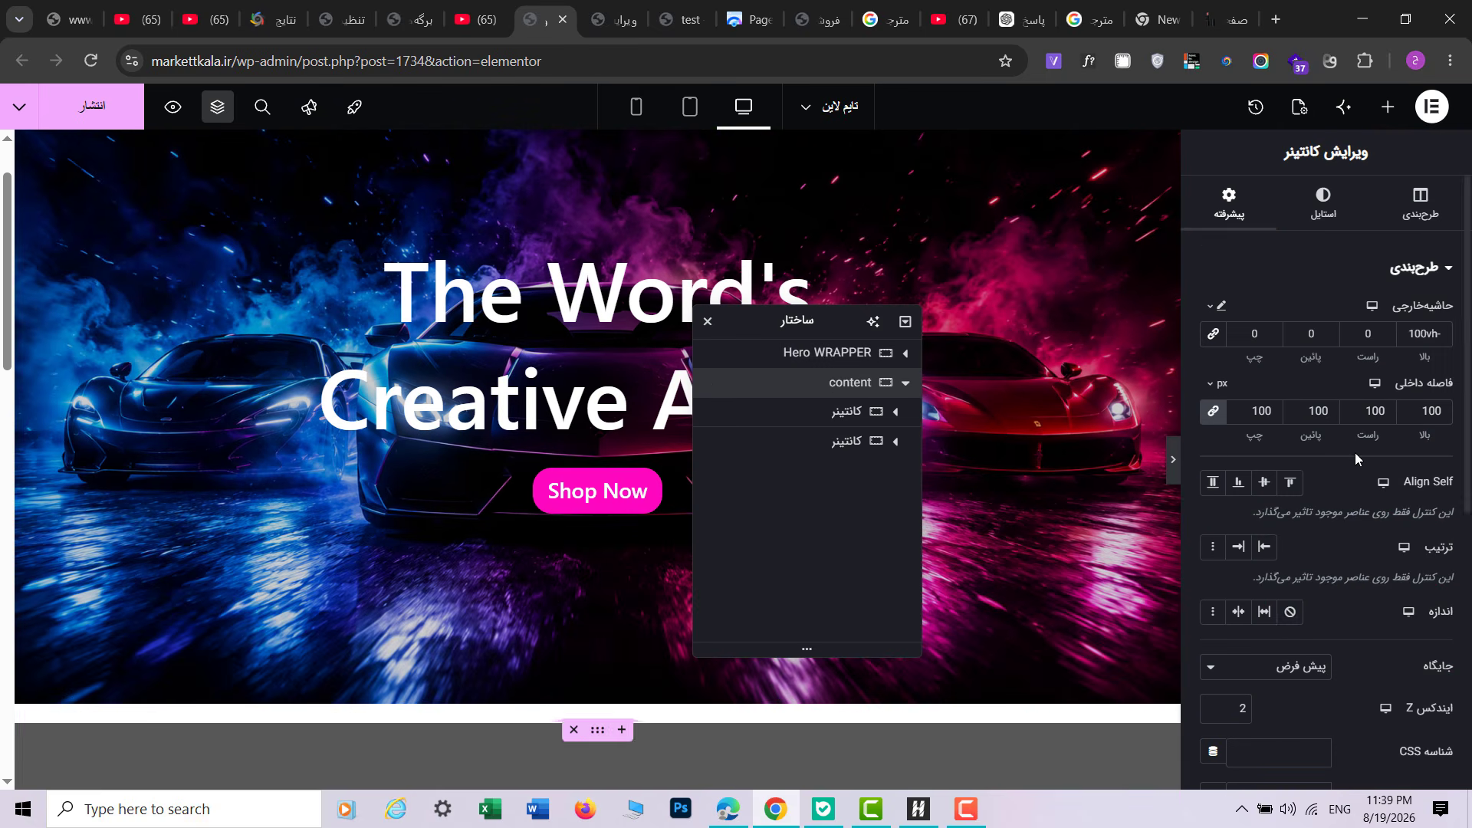
scroll(1355, 452, down, 3)
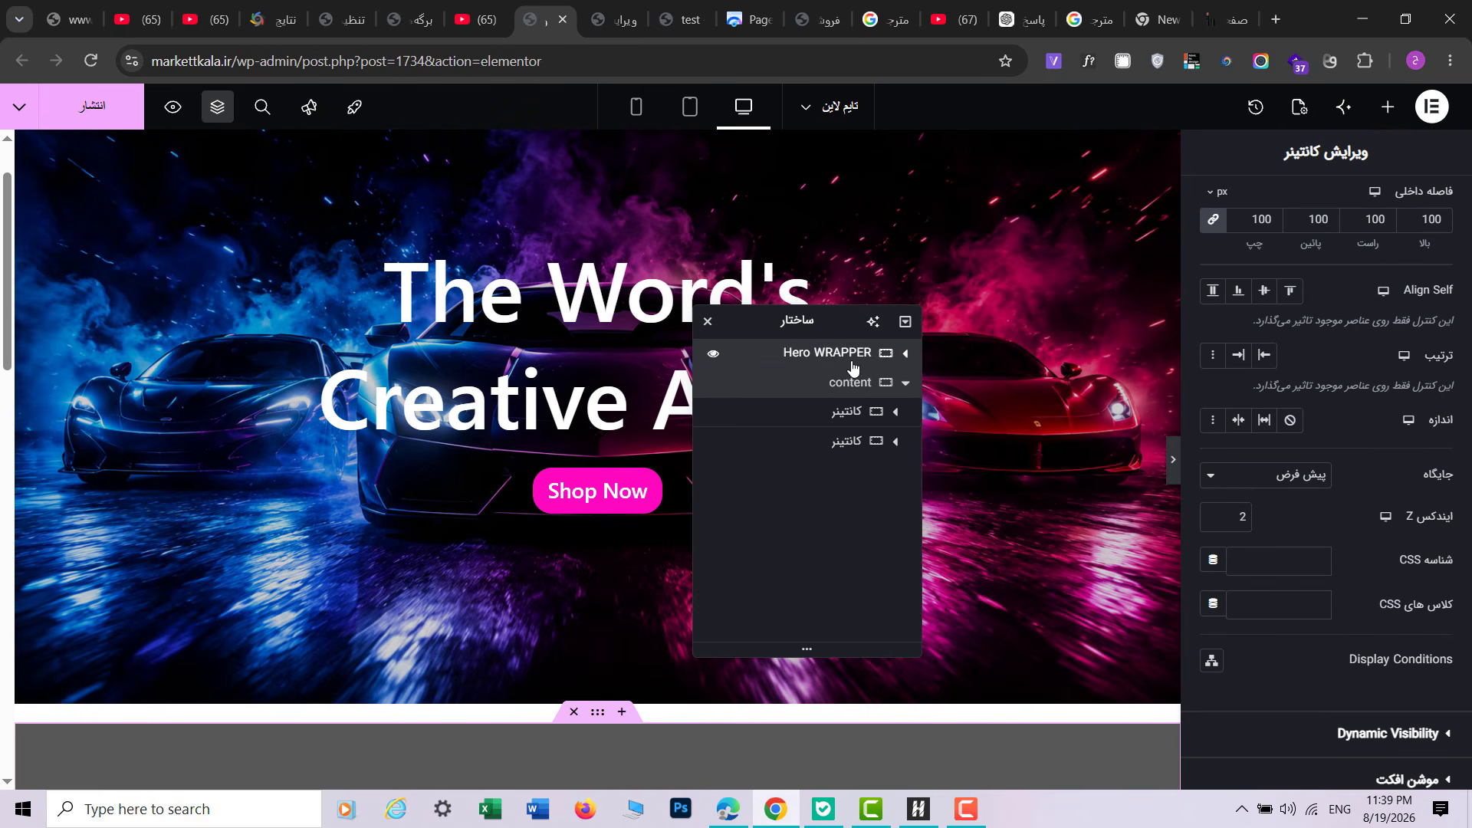
Step: Try a z-index of 0 on the Hero WRAPPER container, check the page and clear the value
click(828, 353)
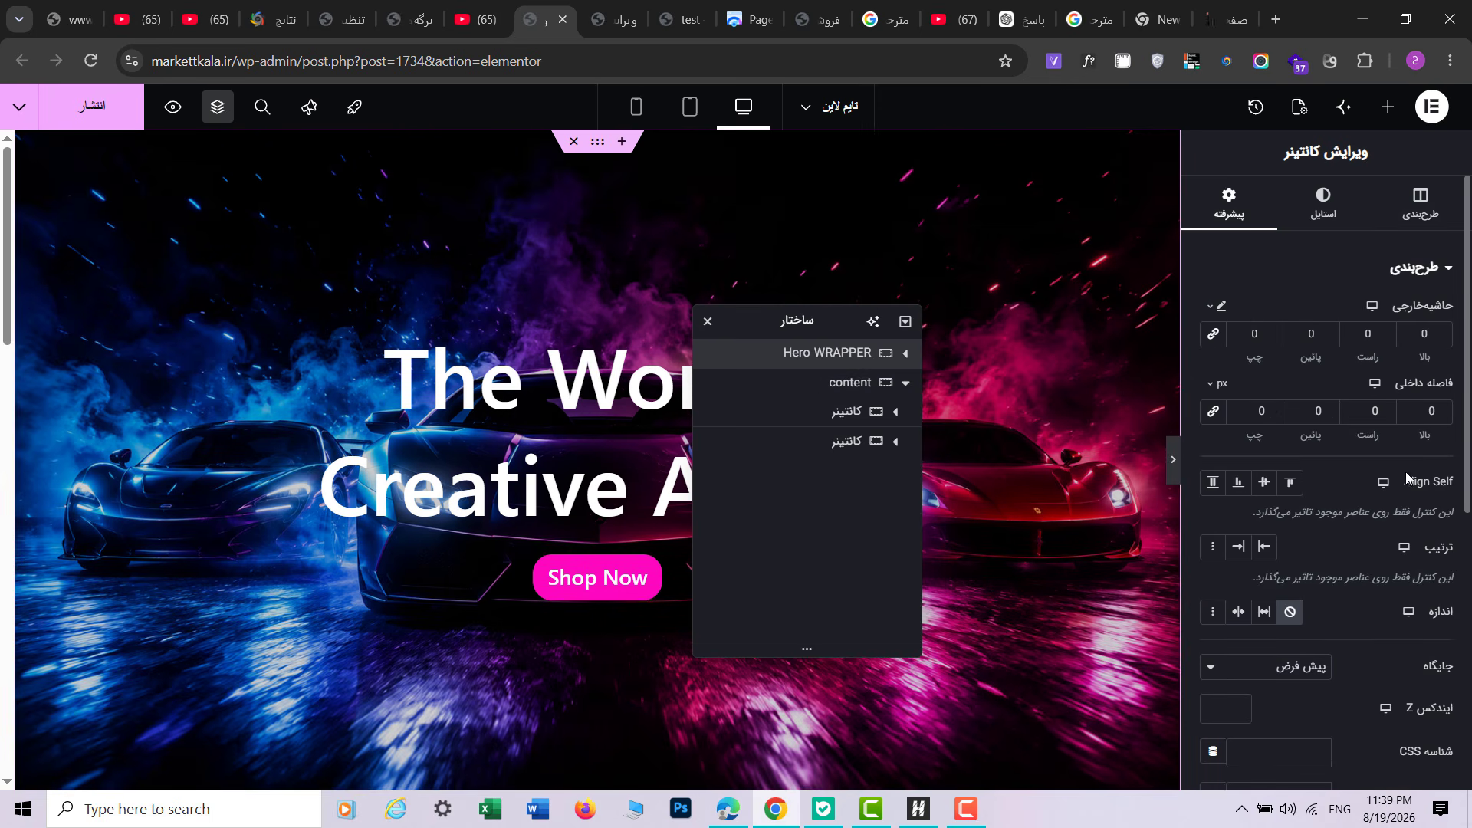
click(1242, 713)
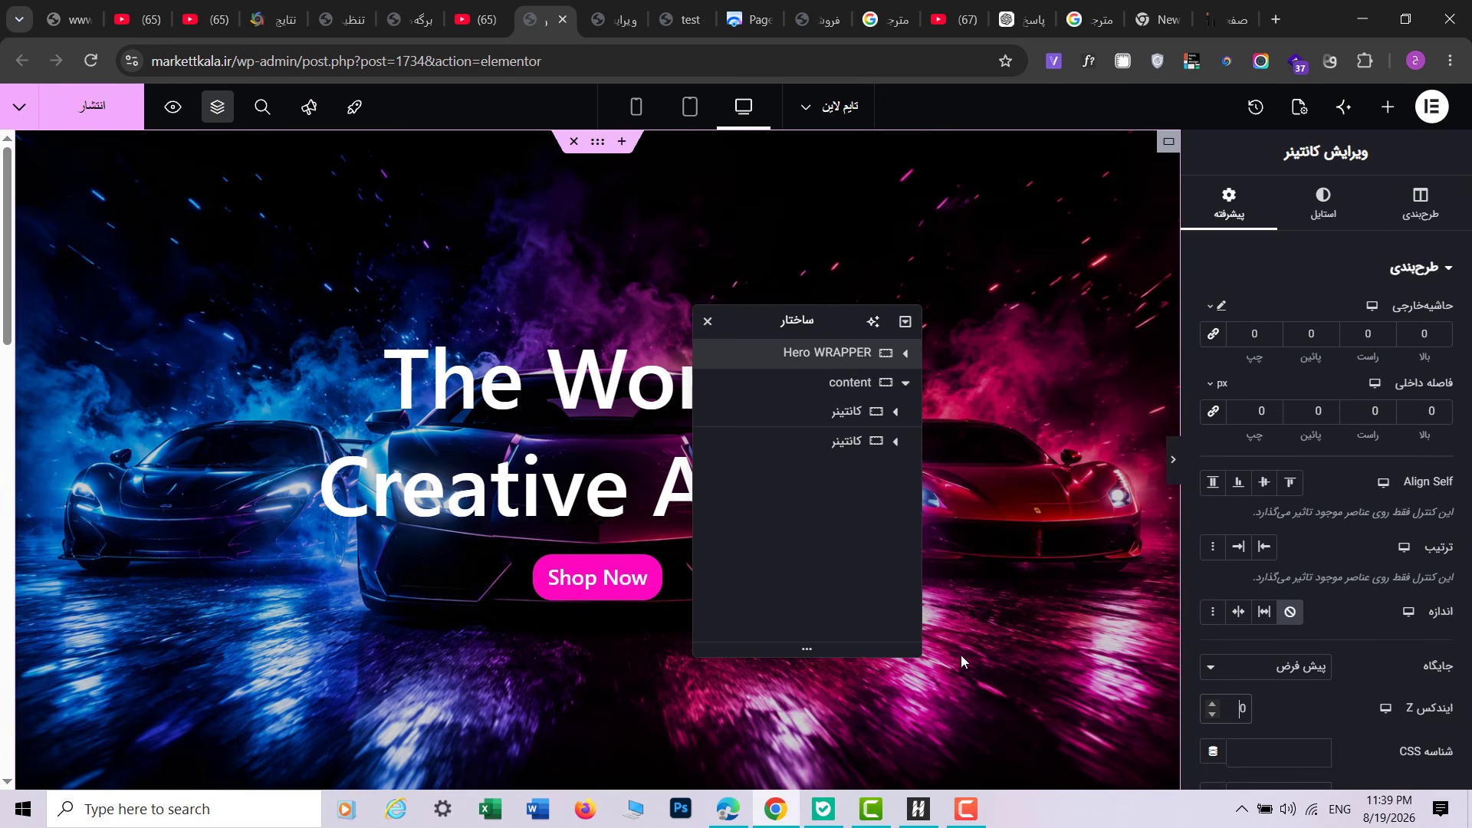
scroll(959, 655, down, 5)
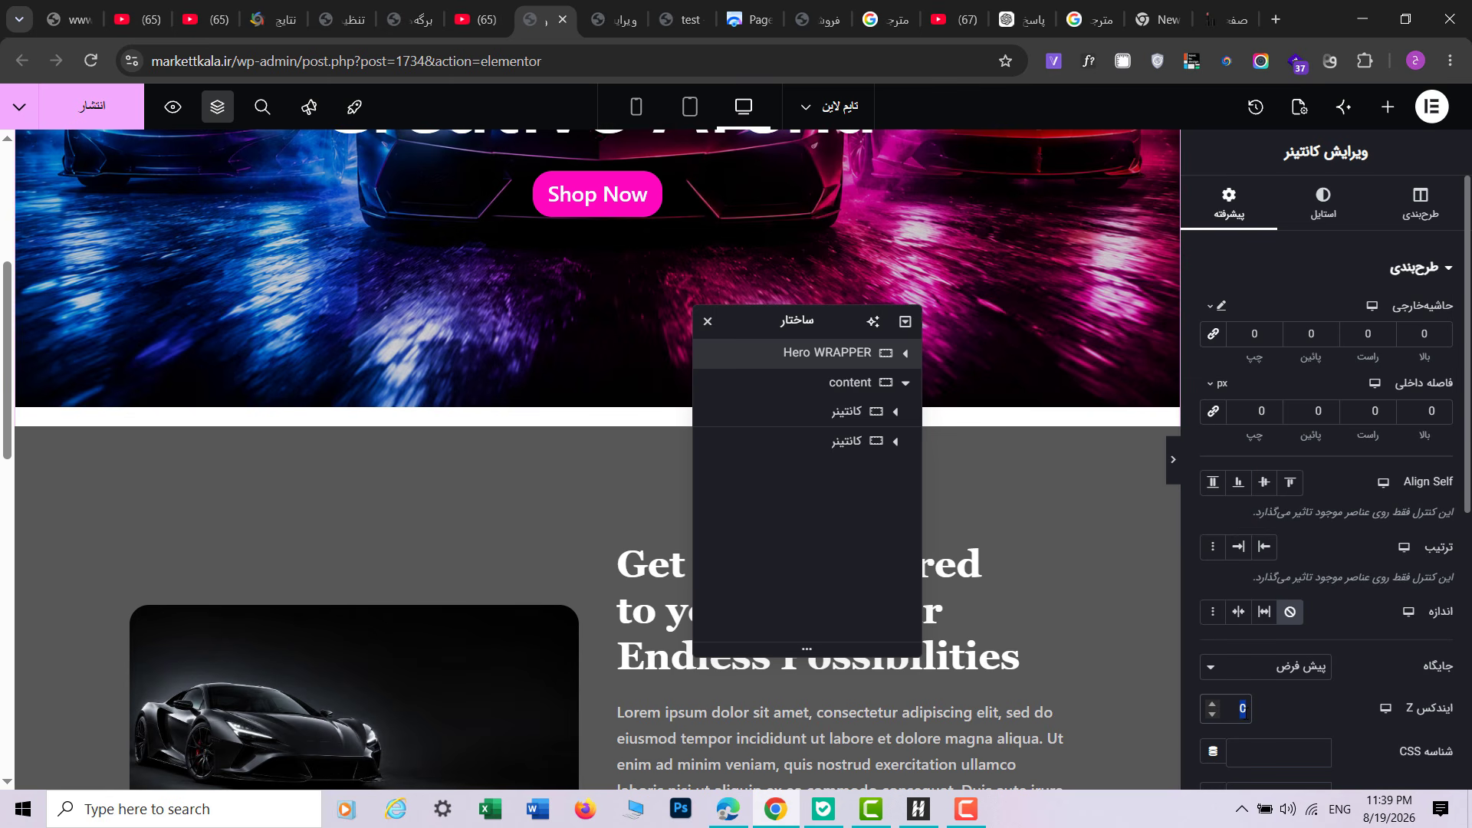
key(BackSpace)
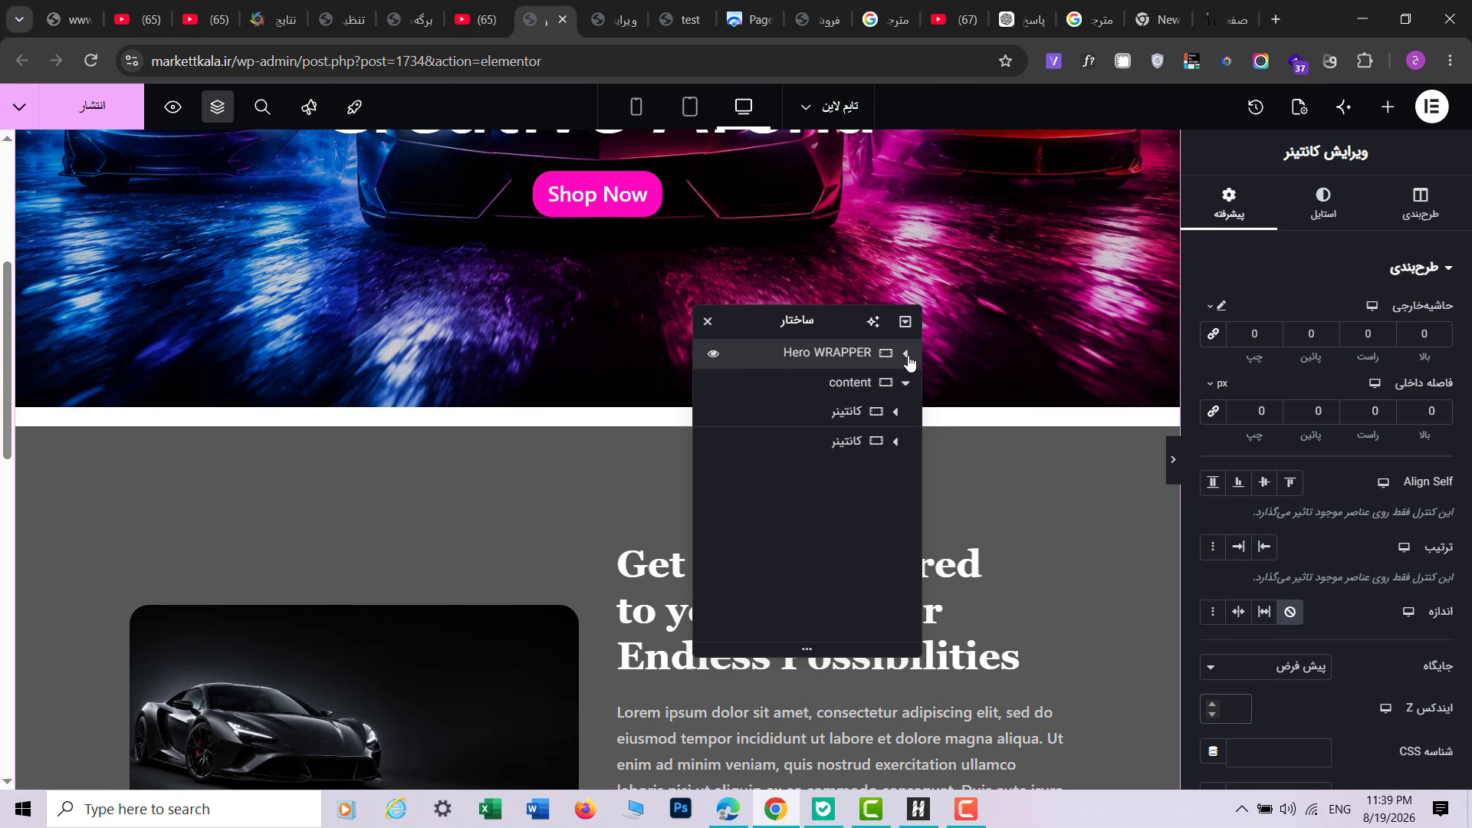
Step: Expand Hero WRAPPER in the page structure and set the nested Hero container's z-index to 1
drag(908, 361, 1068, 535)
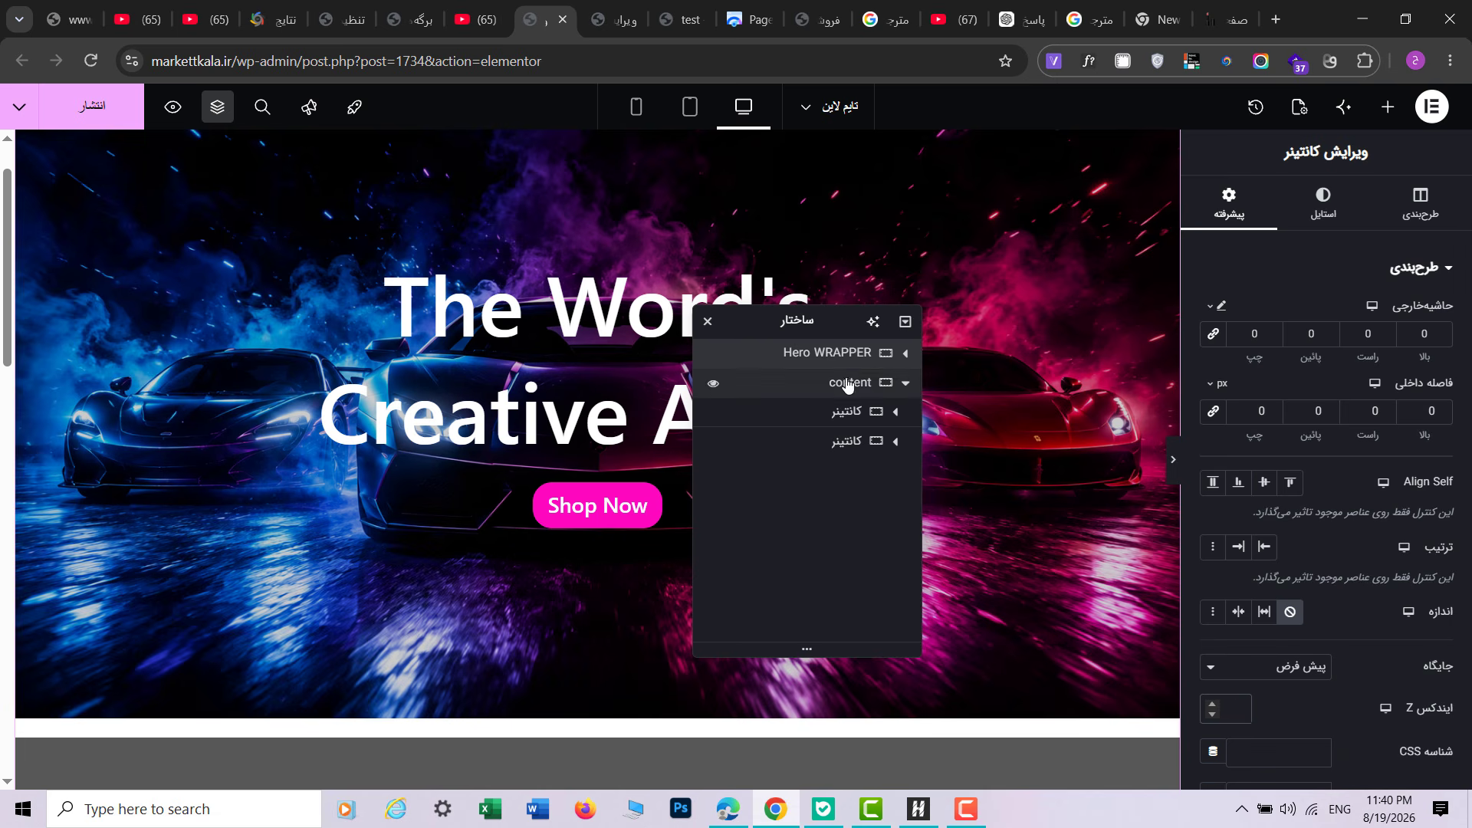
click(905, 355)
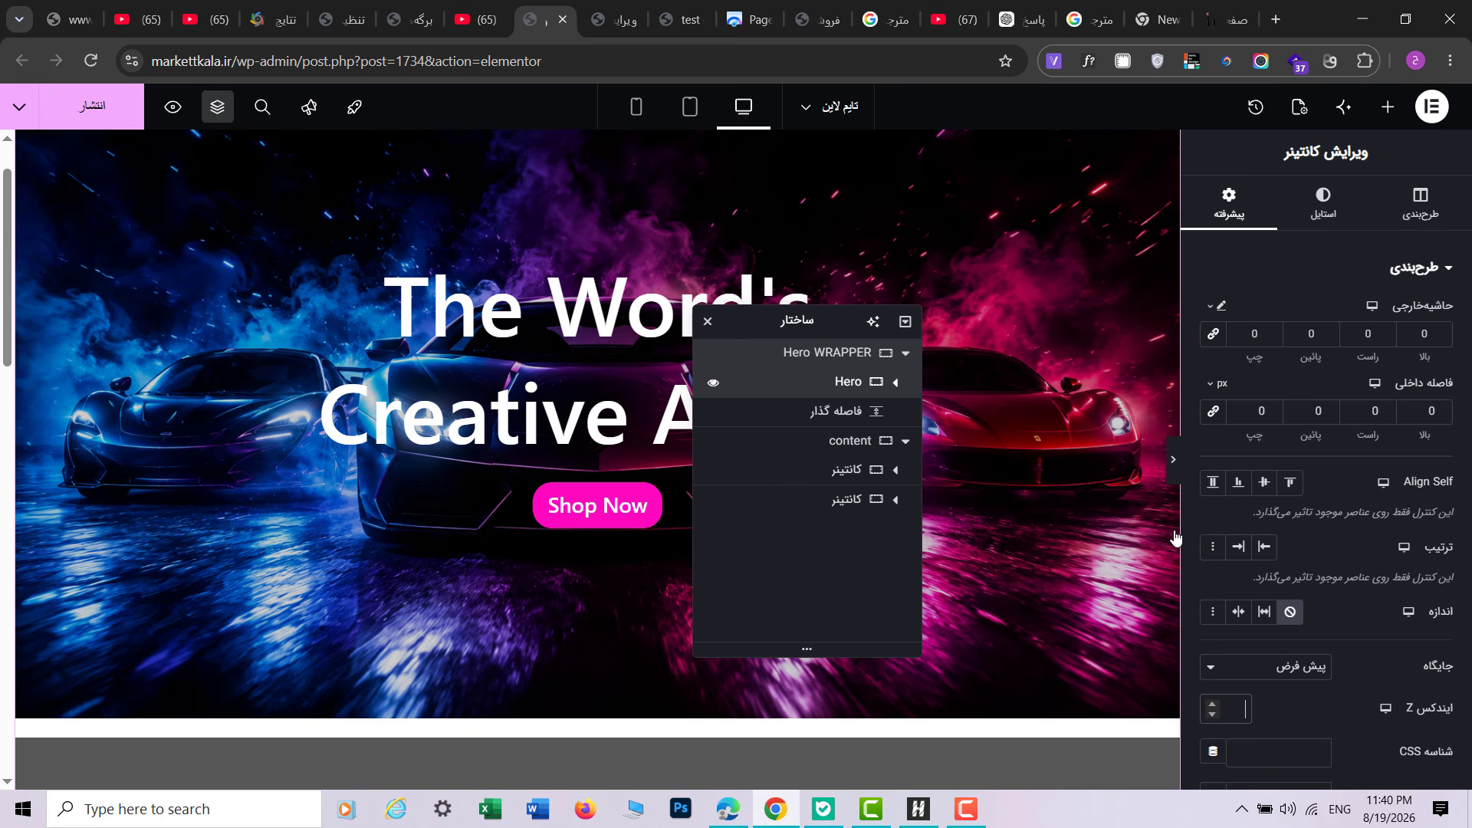
scroll(1390, 445, down, 5)
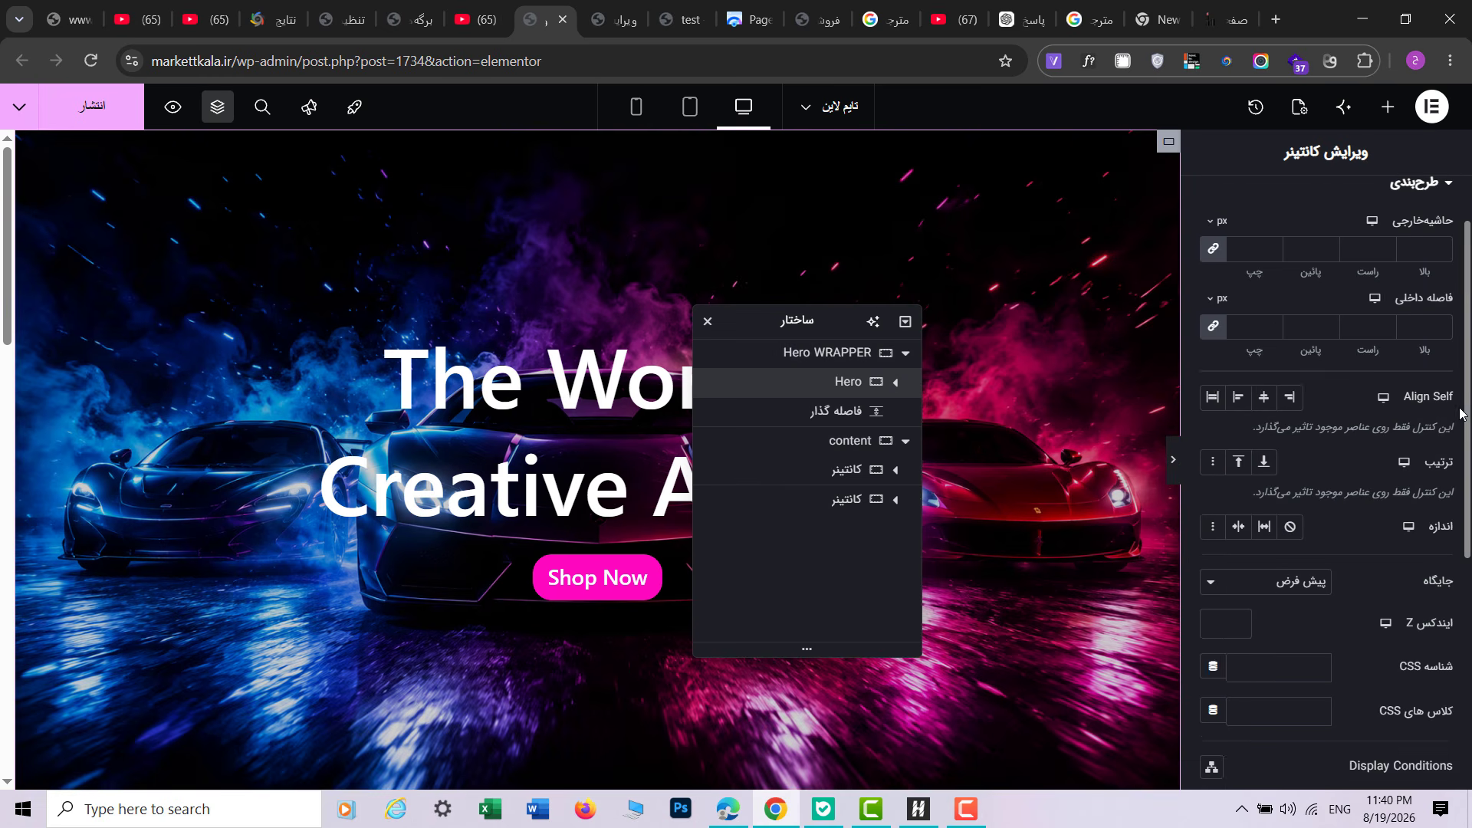
drag(1454, 488, 1449, 484)
text(1)
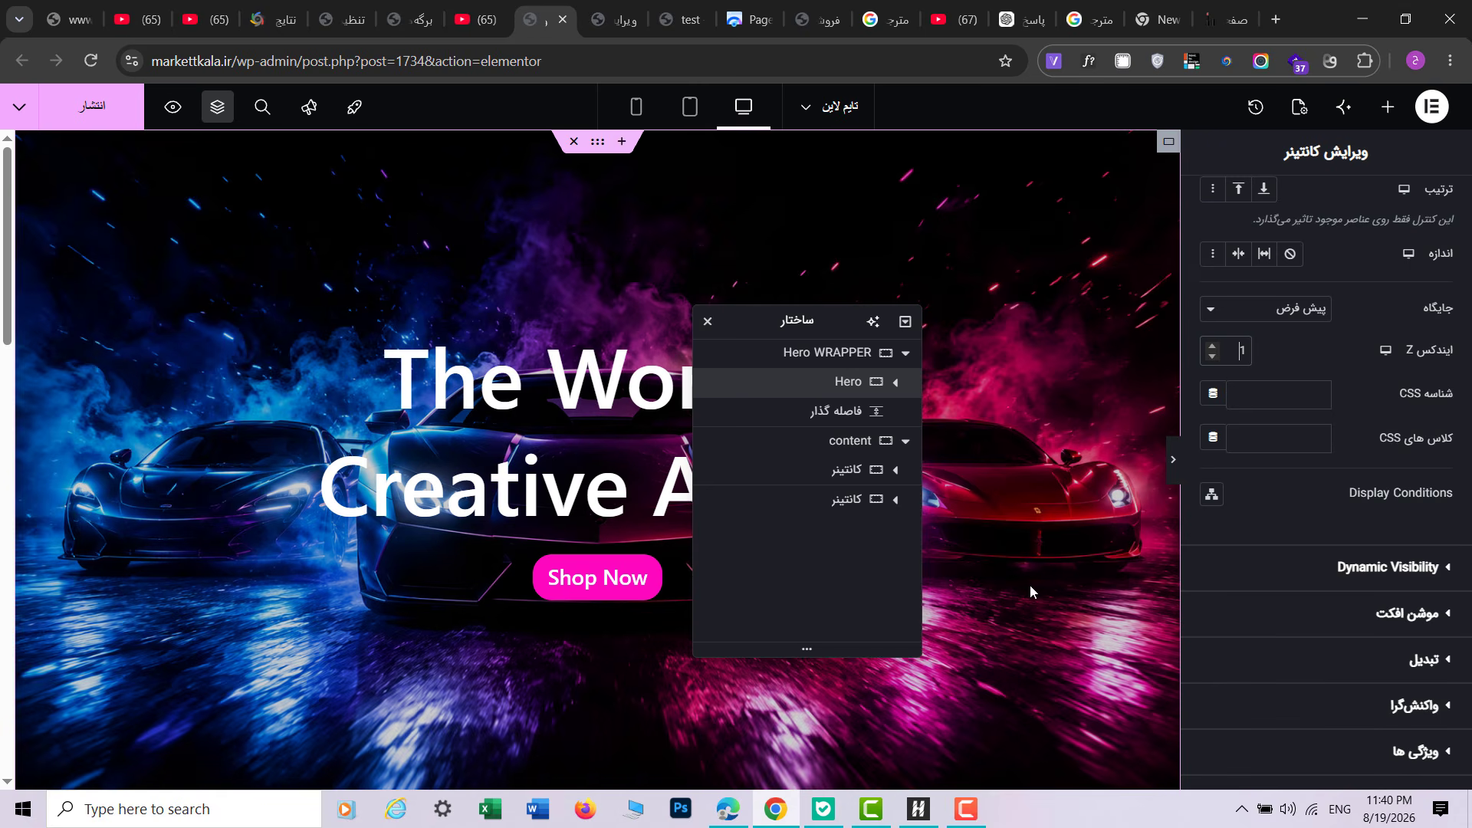
Step: Check the gap between the hero and the grey section, and review the content container's margin and z-index
scroll(920, 606, down, 5)
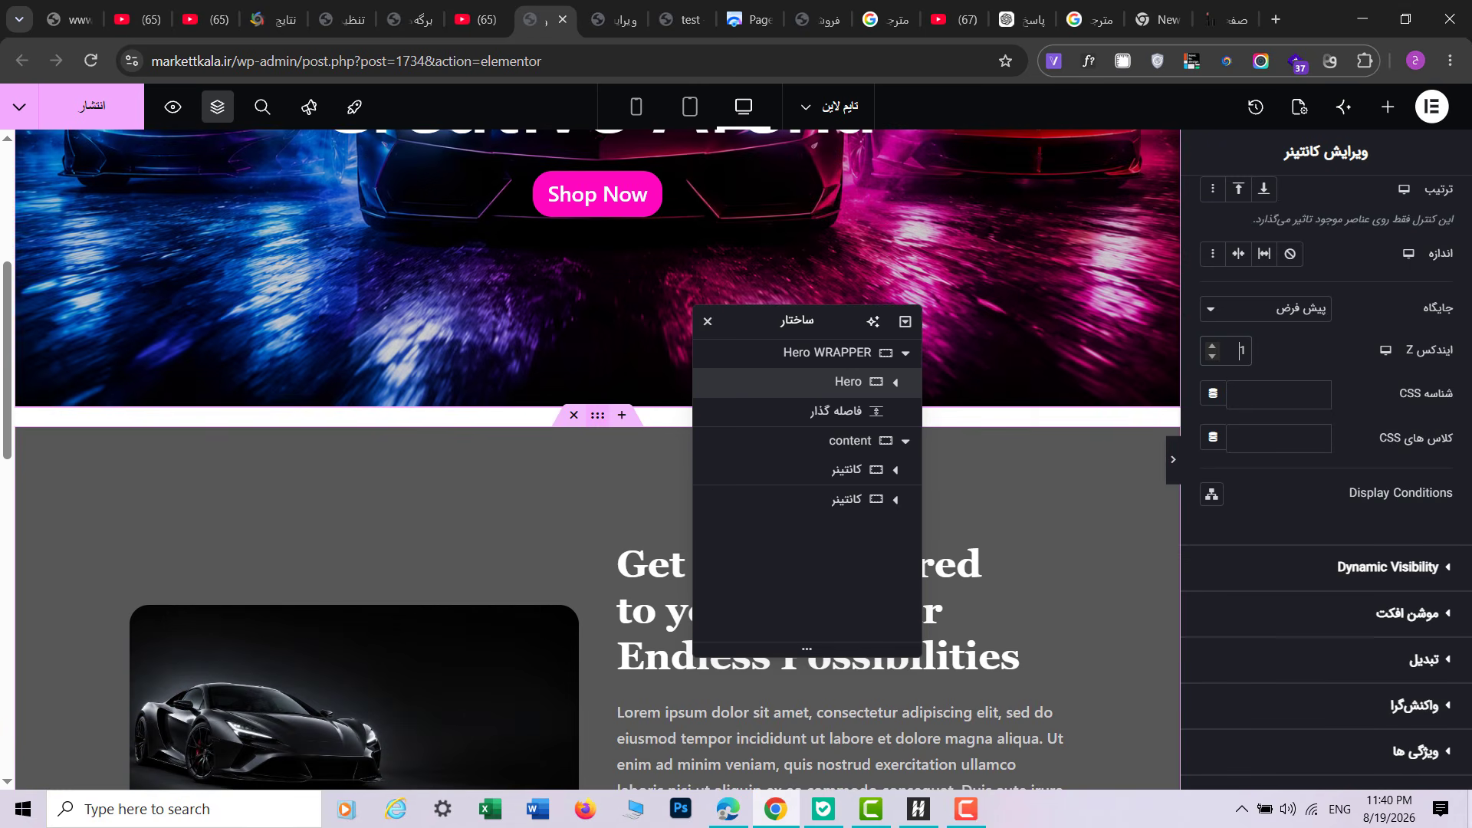
click(785, 451)
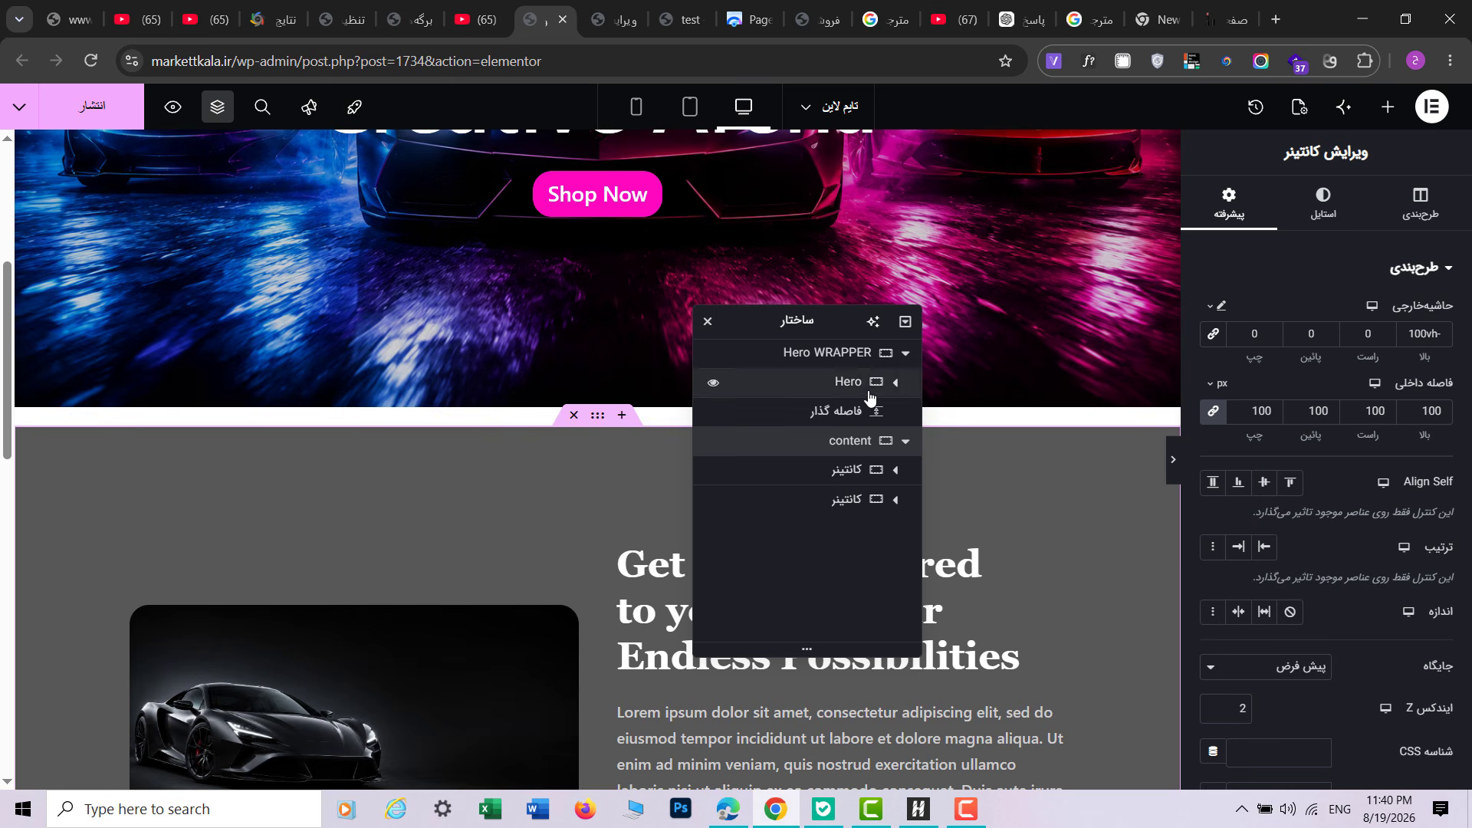
click(904, 356)
click(904, 355)
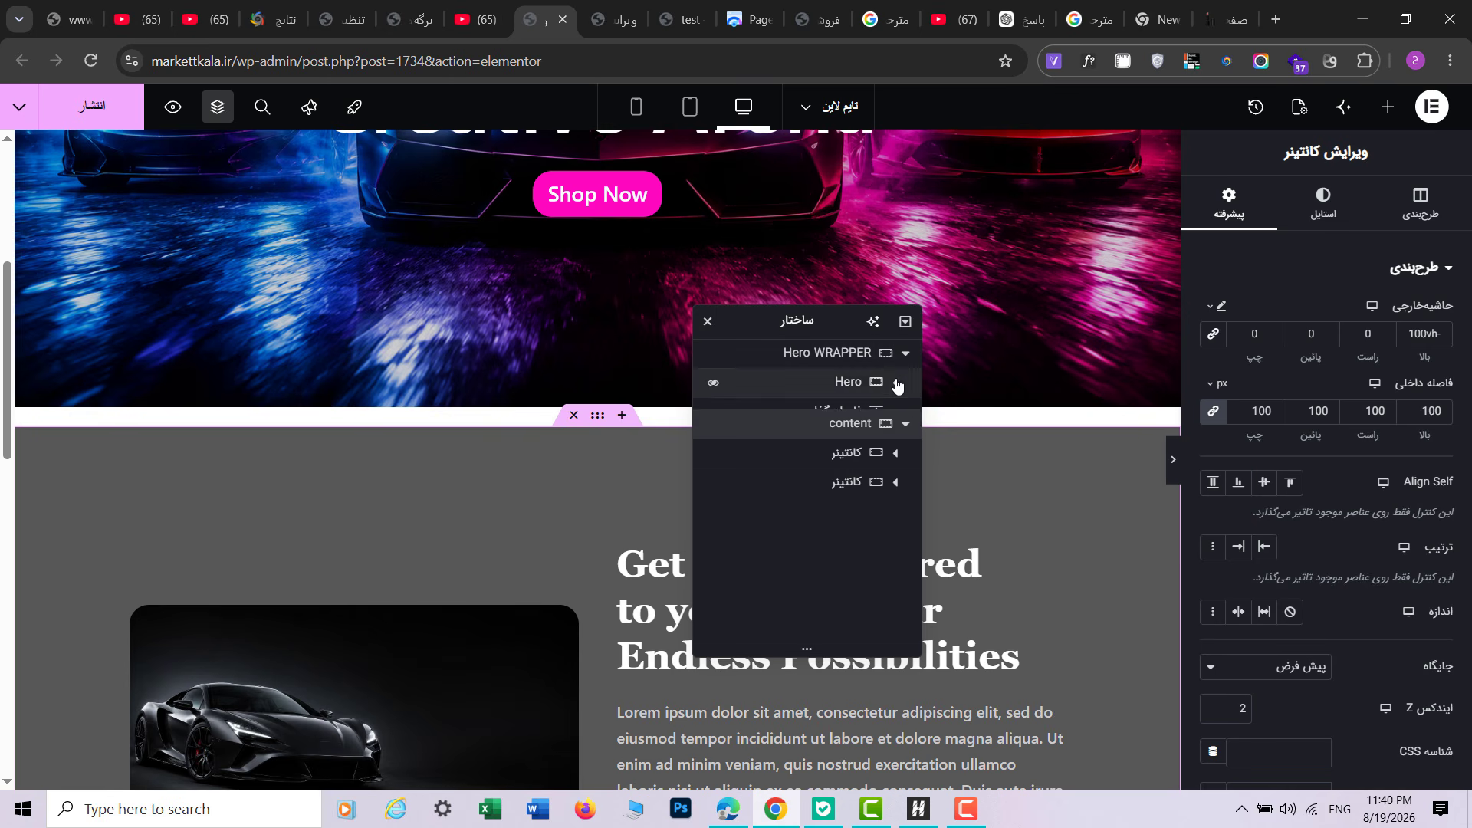
click(896, 382)
click(896, 383)
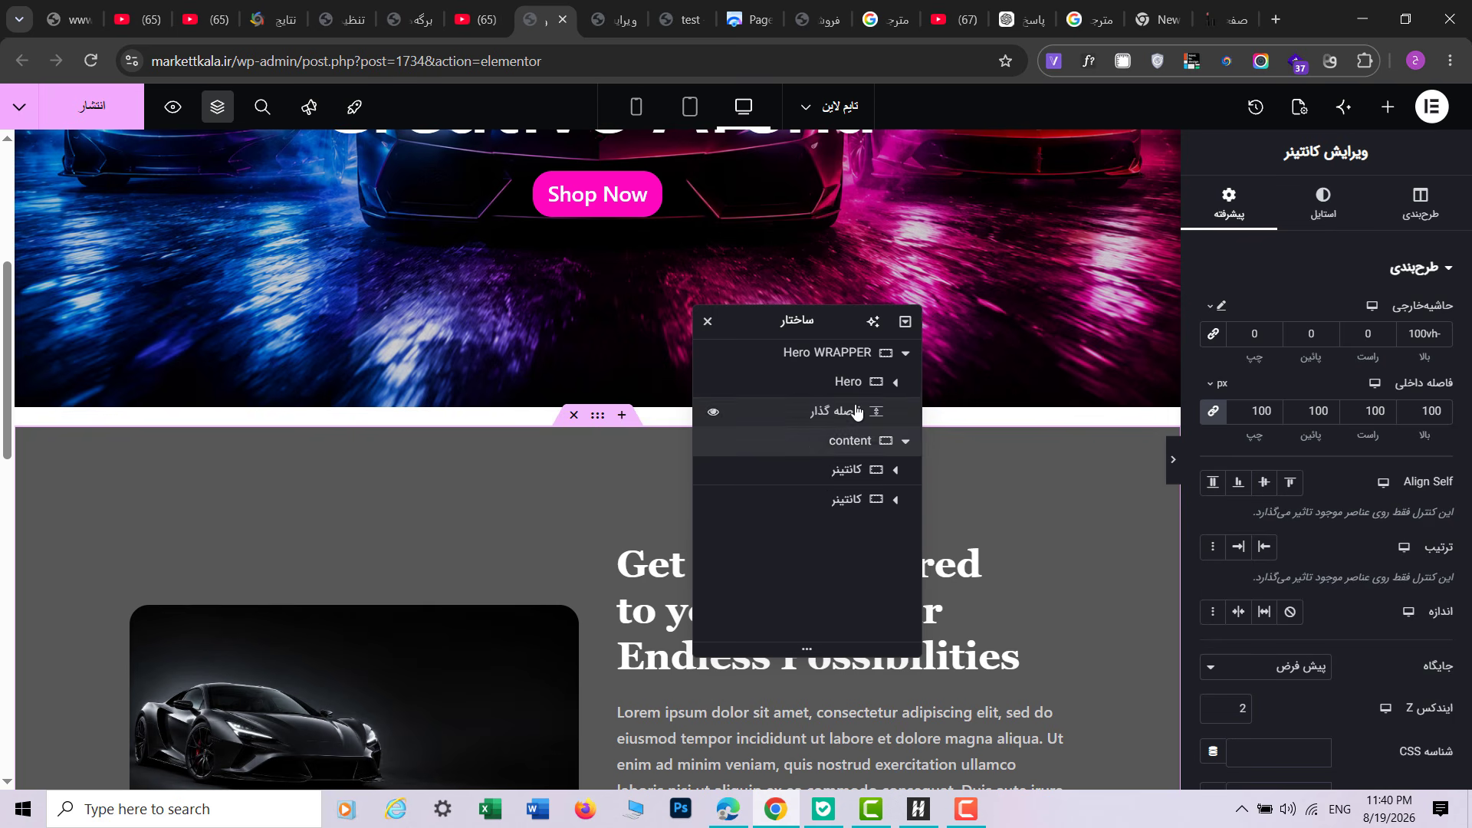
Step: Review the spacer's height and advanced layout settings and check how the hero and grey section meet on scroll
click(839, 412)
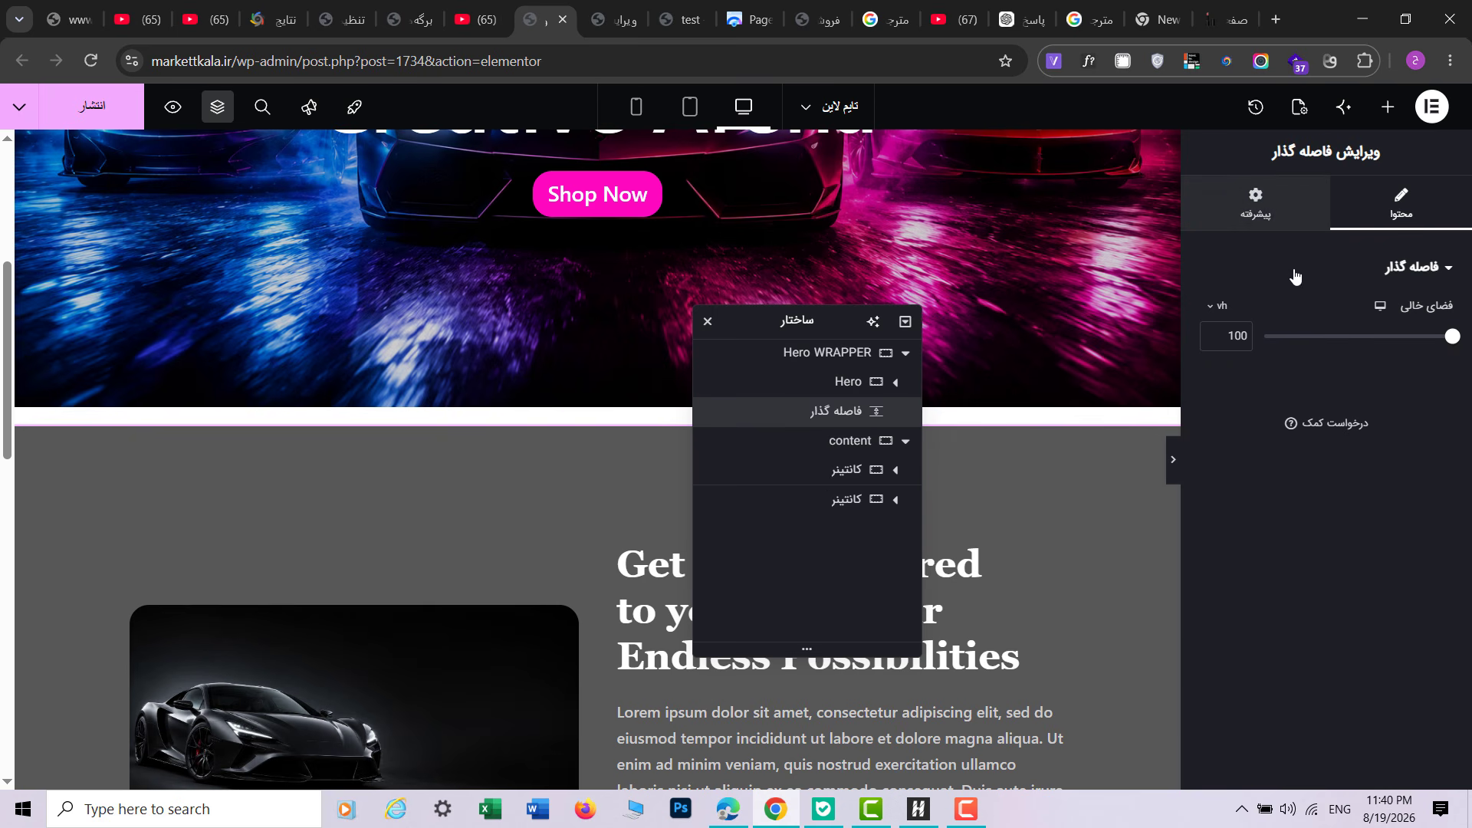
scroll(1053, 441, up, 1)
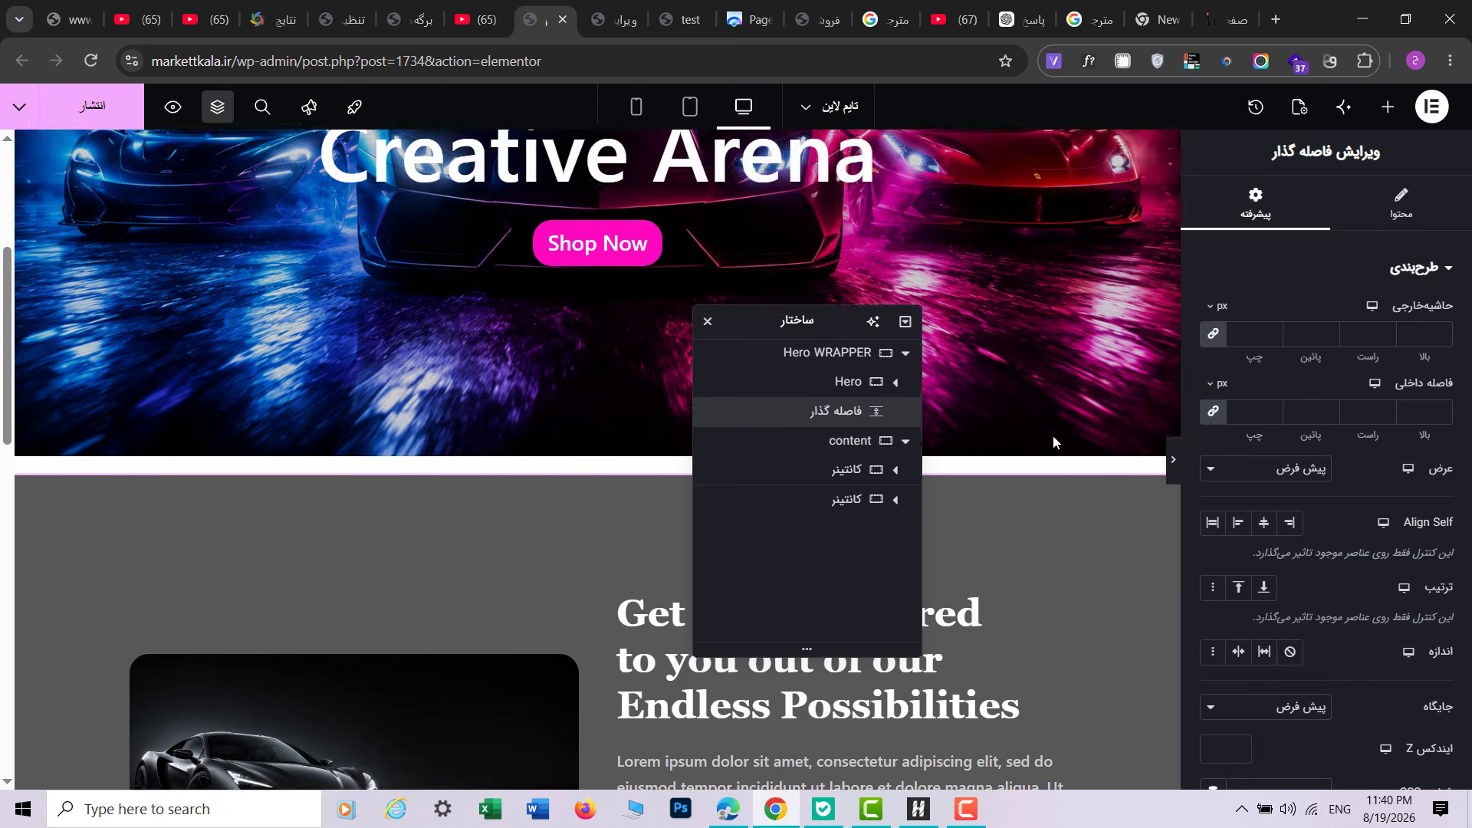
scroll(1053, 436, up, 4)
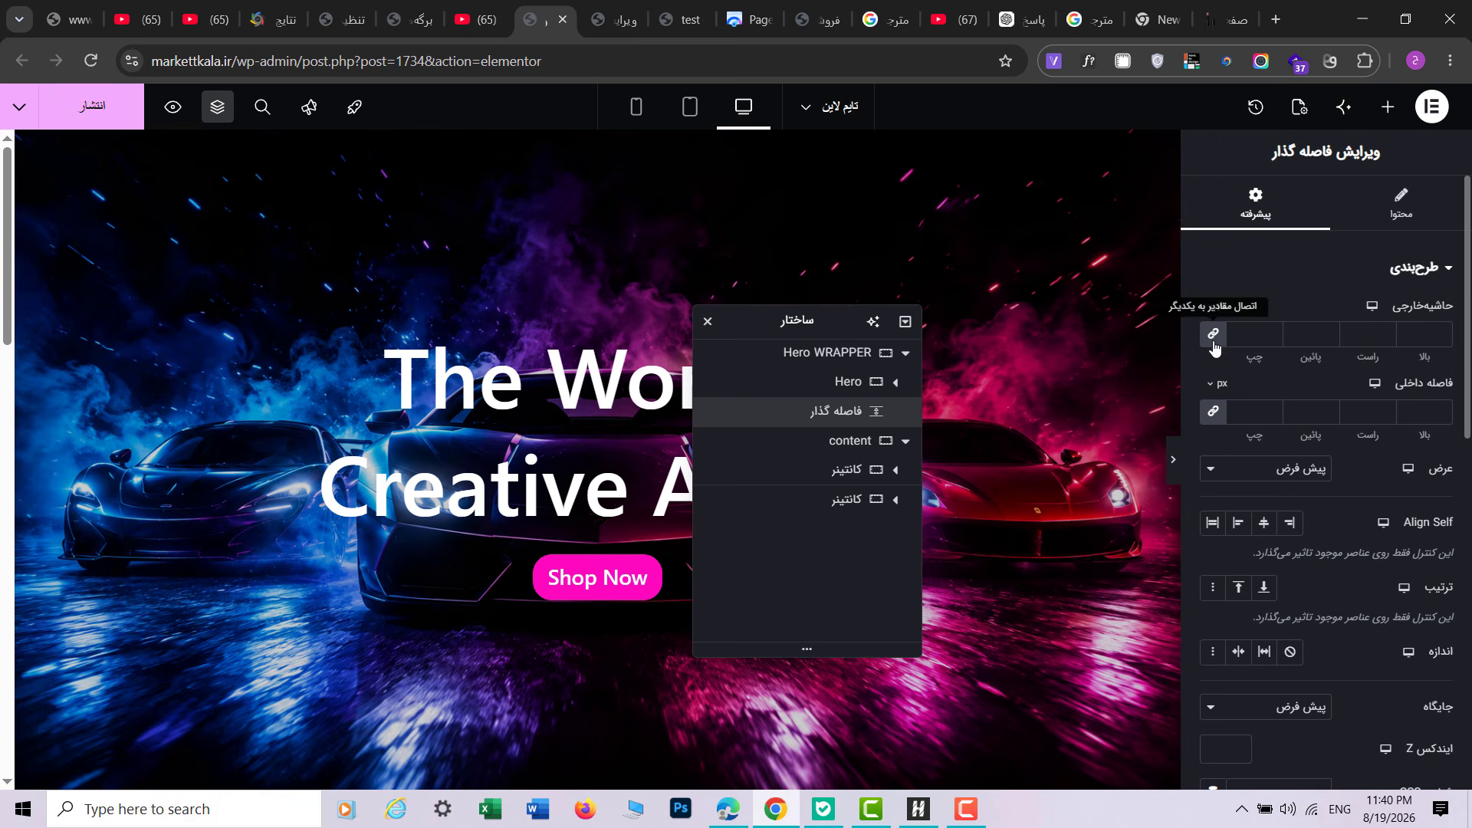
scroll(1148, 444, down, 2)
click(1173, 458)
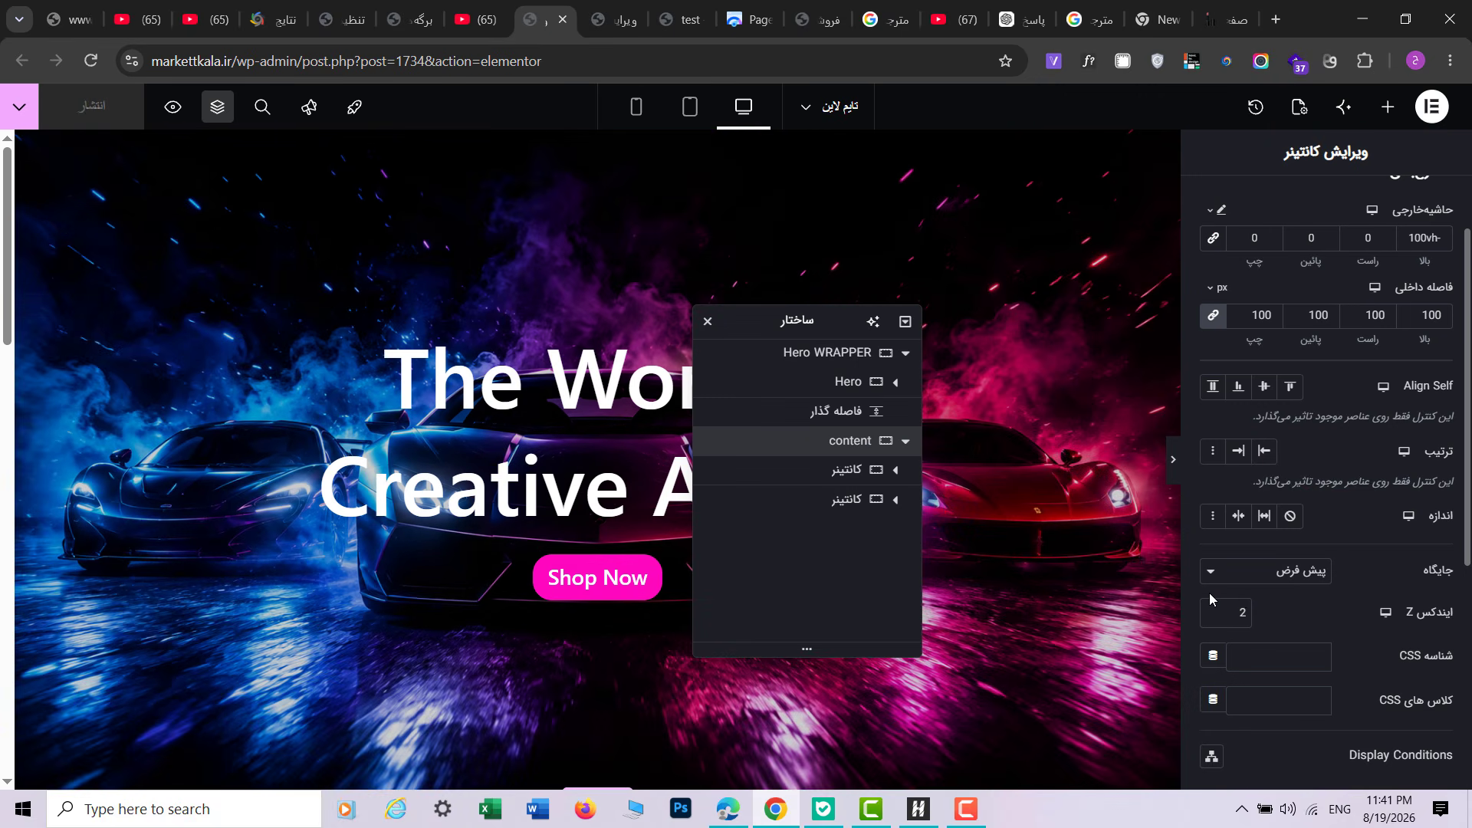
mouse_move(2, 233)
mouse_down()
mouse_move(1, 283)
mouse_move(2, 220)
mouse_up()
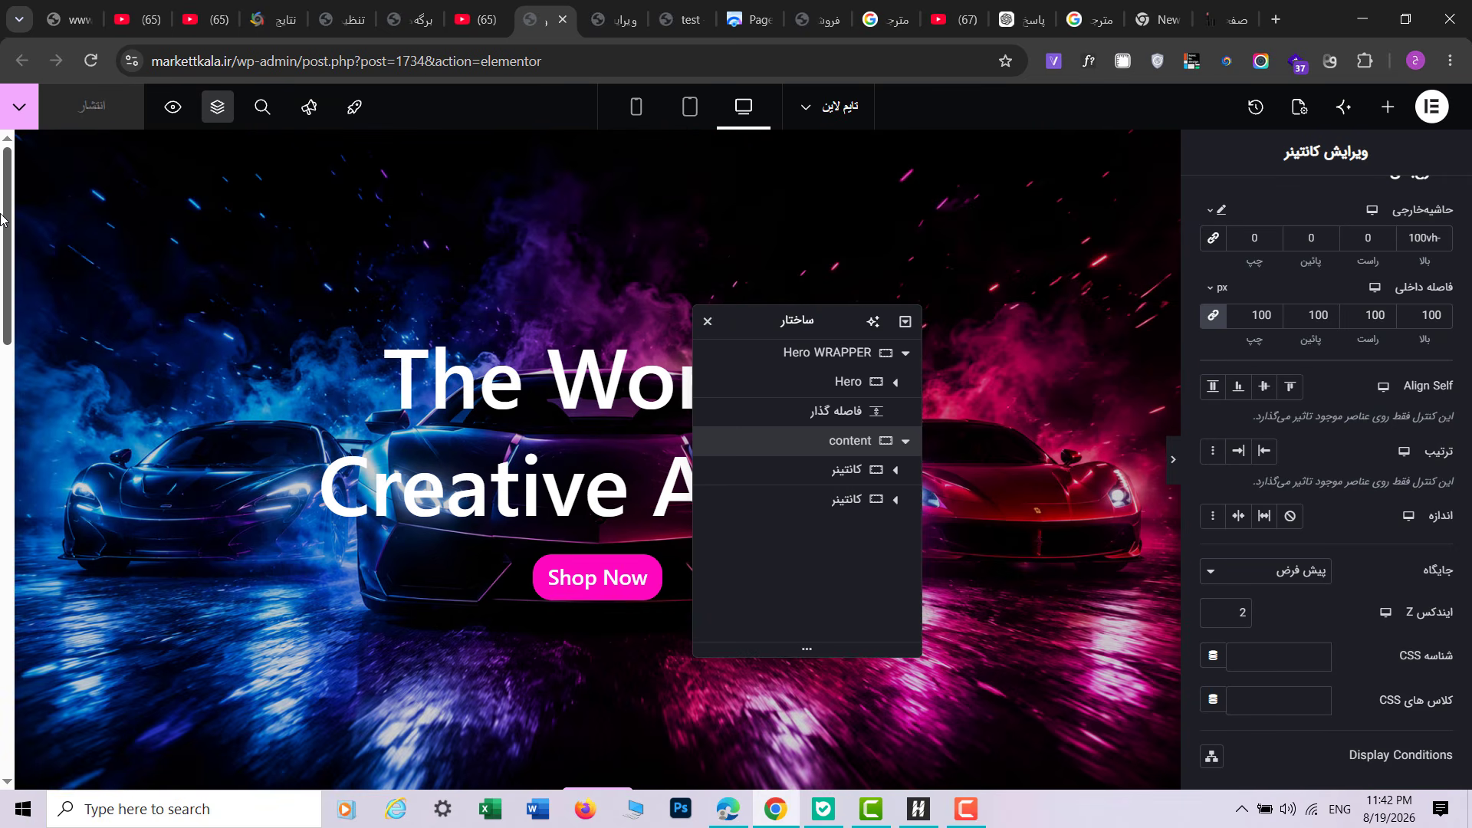
scroll(6, 269, down, 2)
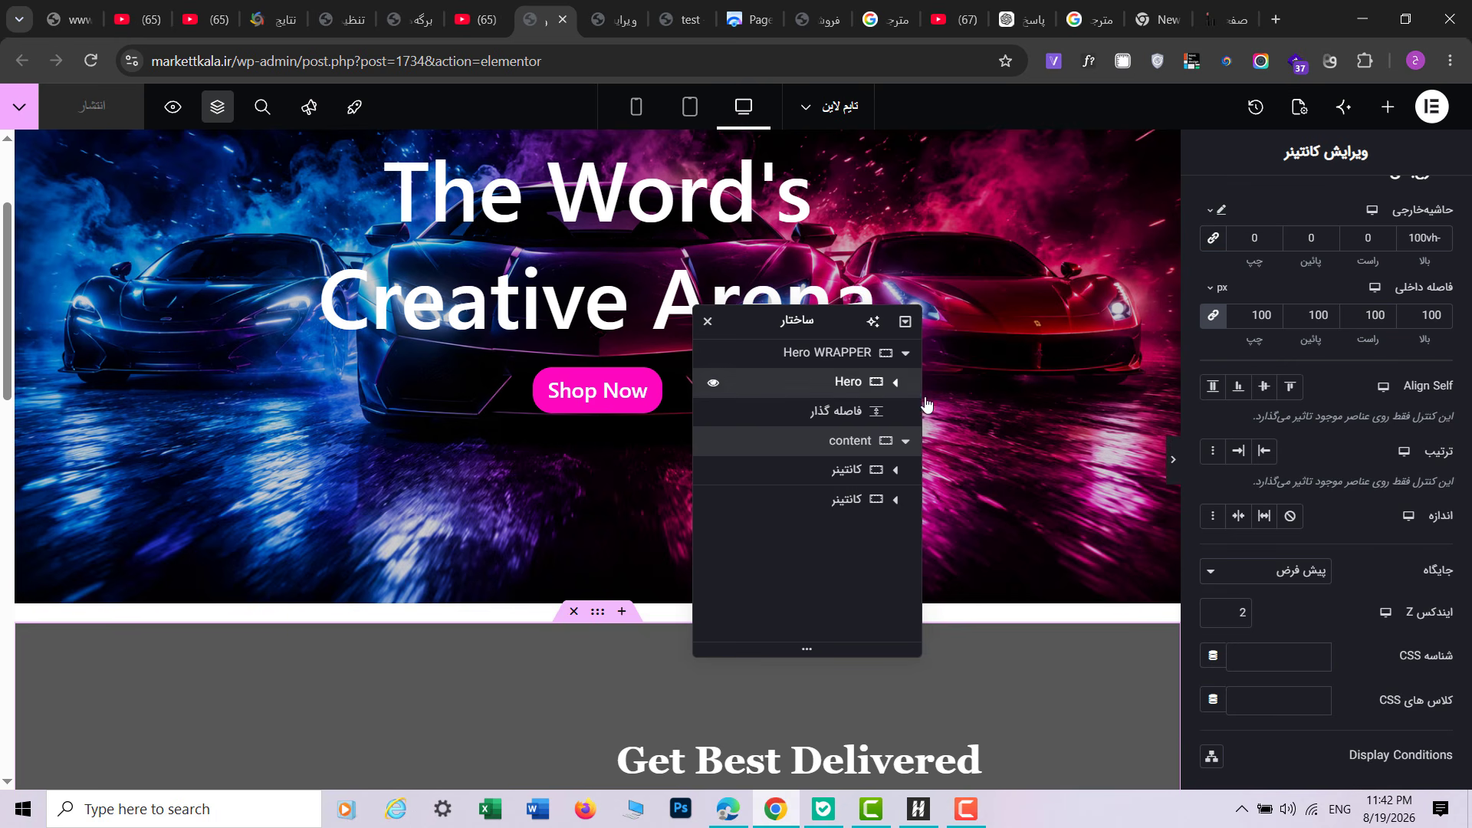
Step: Select the Hero container and open the sticky options in its motion effects
click(851, 381)
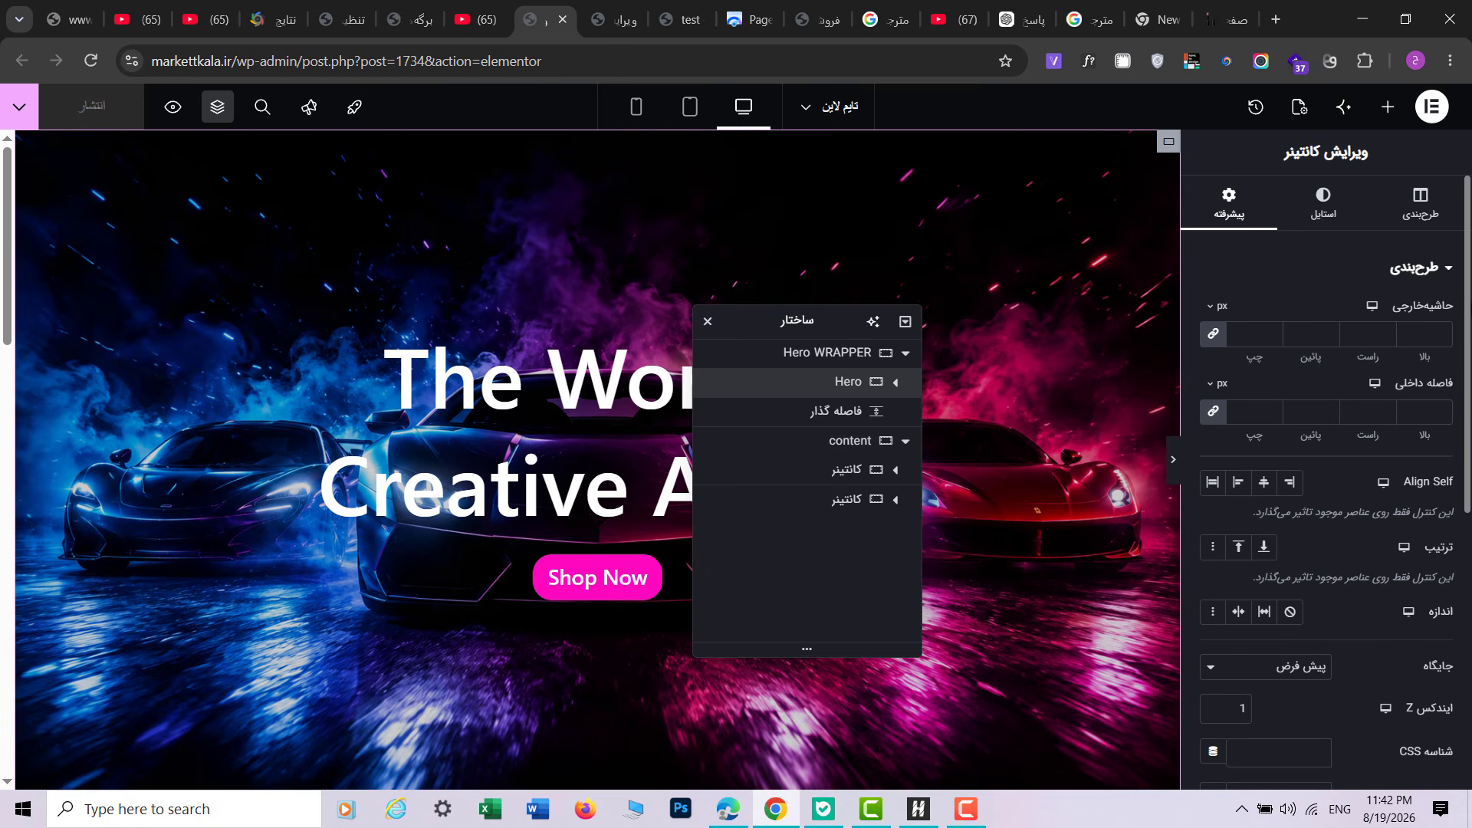
scroll(1207, 510, down, 1)
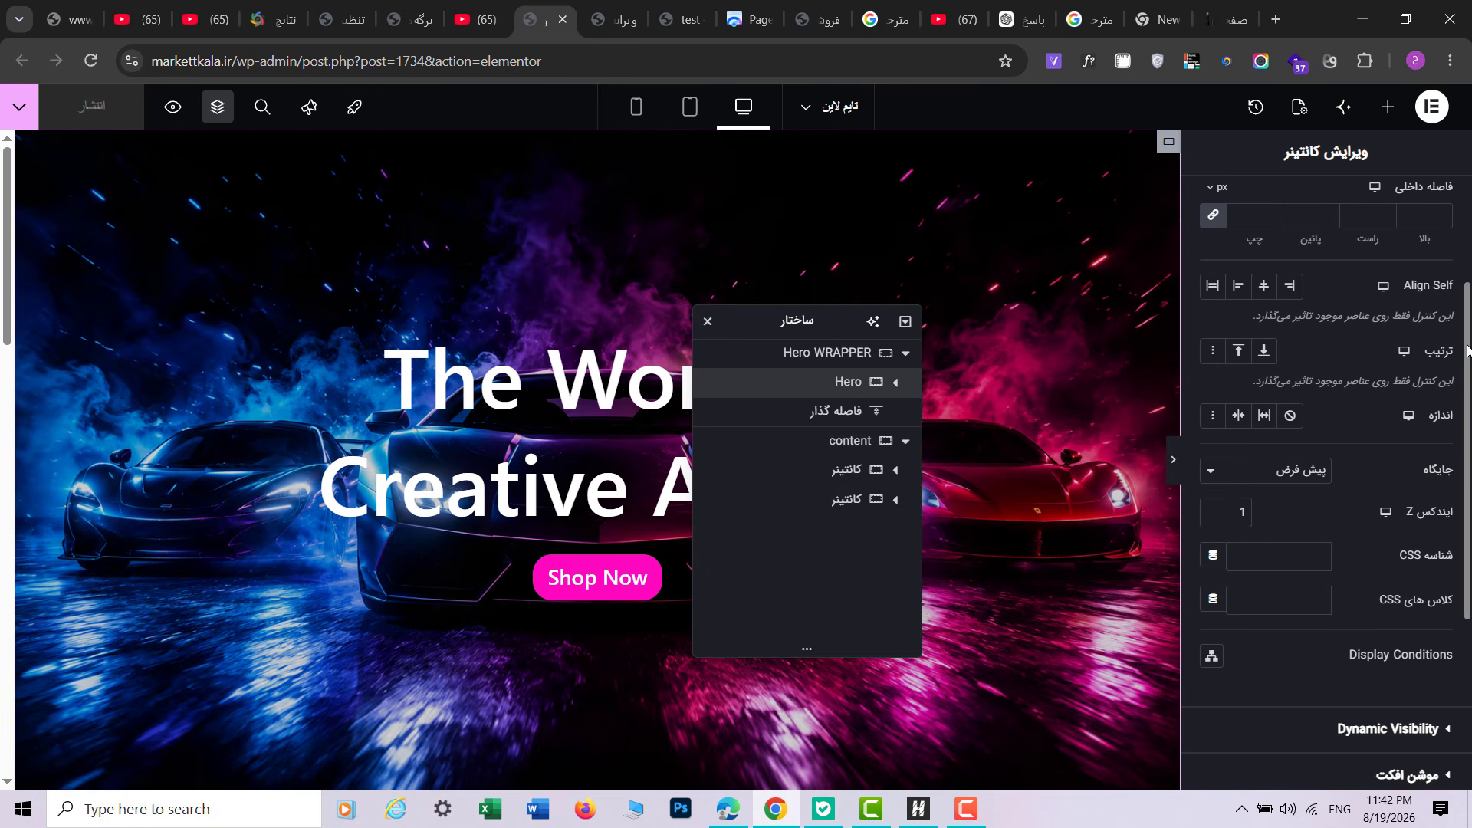
scroll(1464, 465, down, 2)
scroll(1463, 466, down, 1)
scroll(145, 500, down, 5)
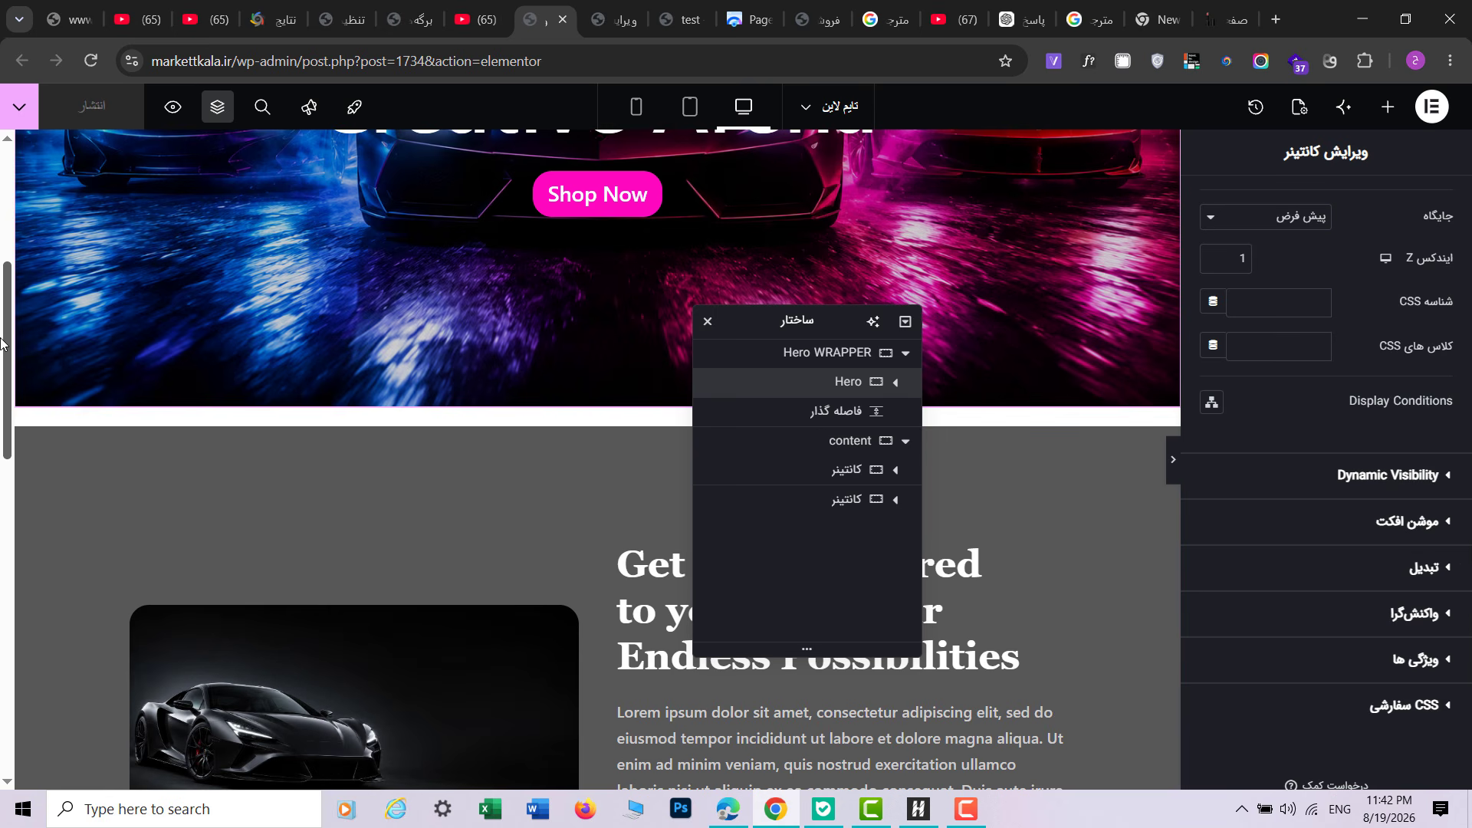
mouse_move(4, 346)
mouse_down()
mouse_move(4, 232)
mouse_move(4, 362)
mouse_up()
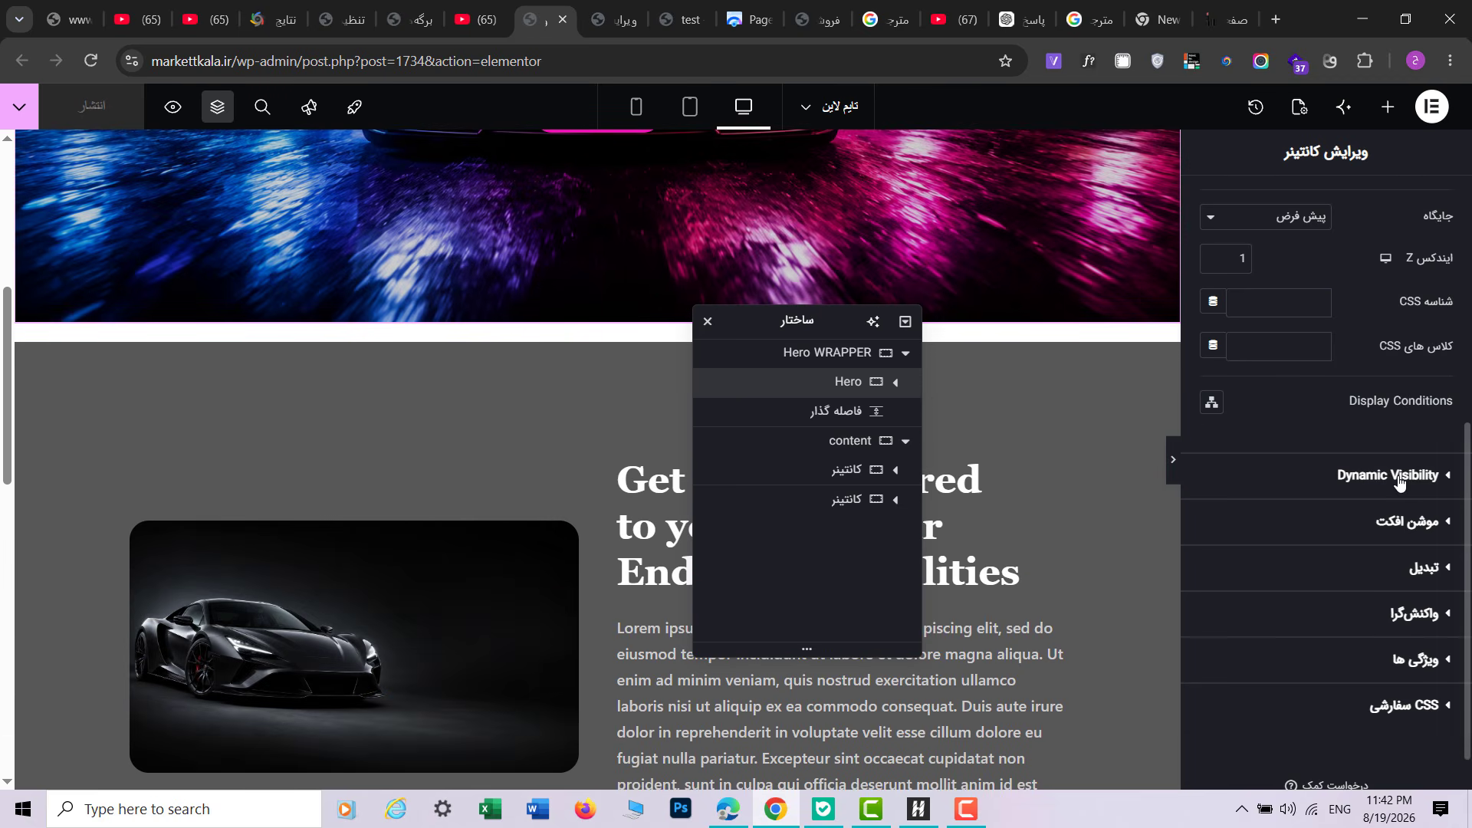
click(1425, 521)
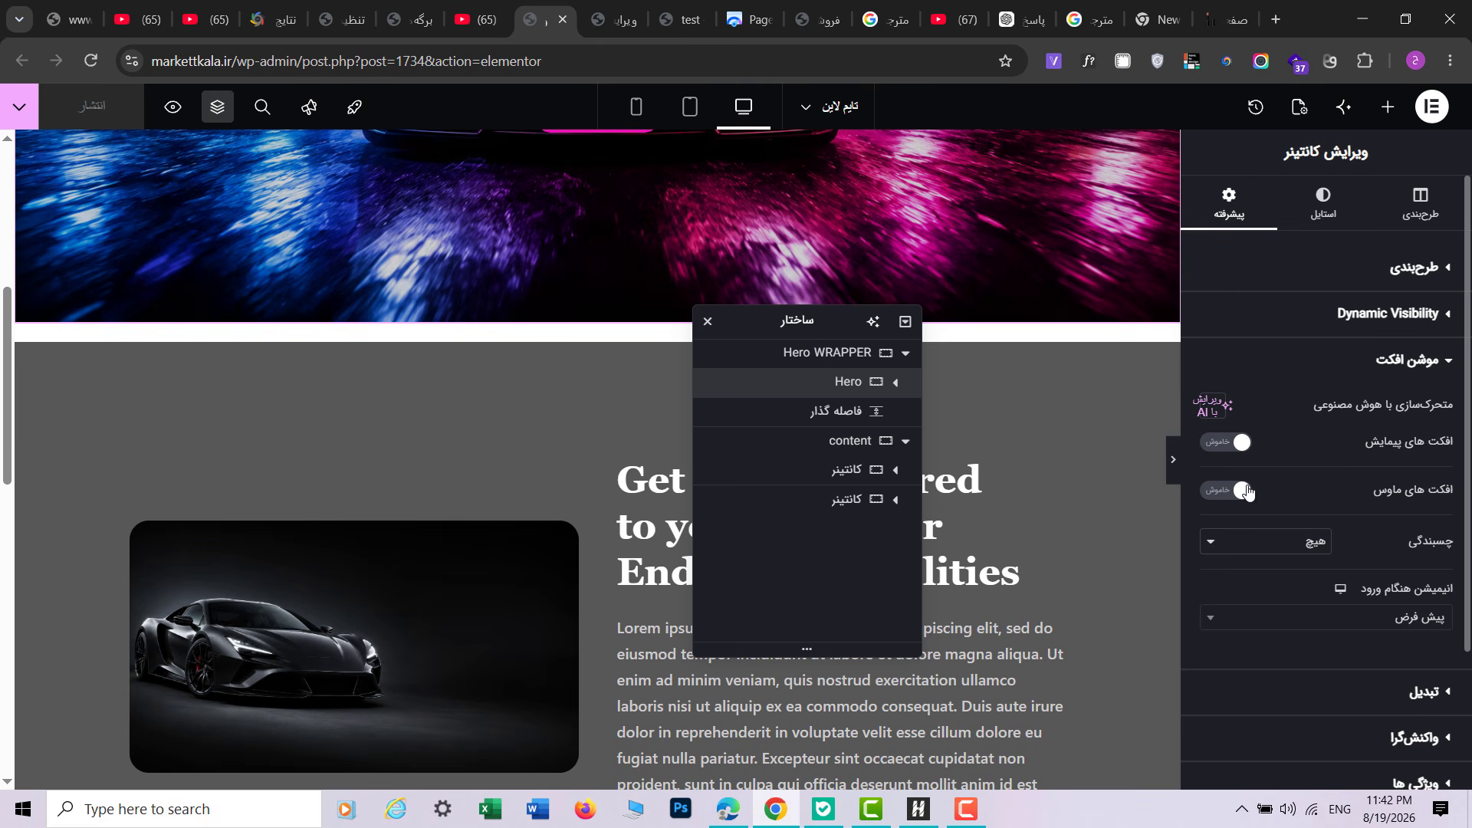
click(1267, 555)
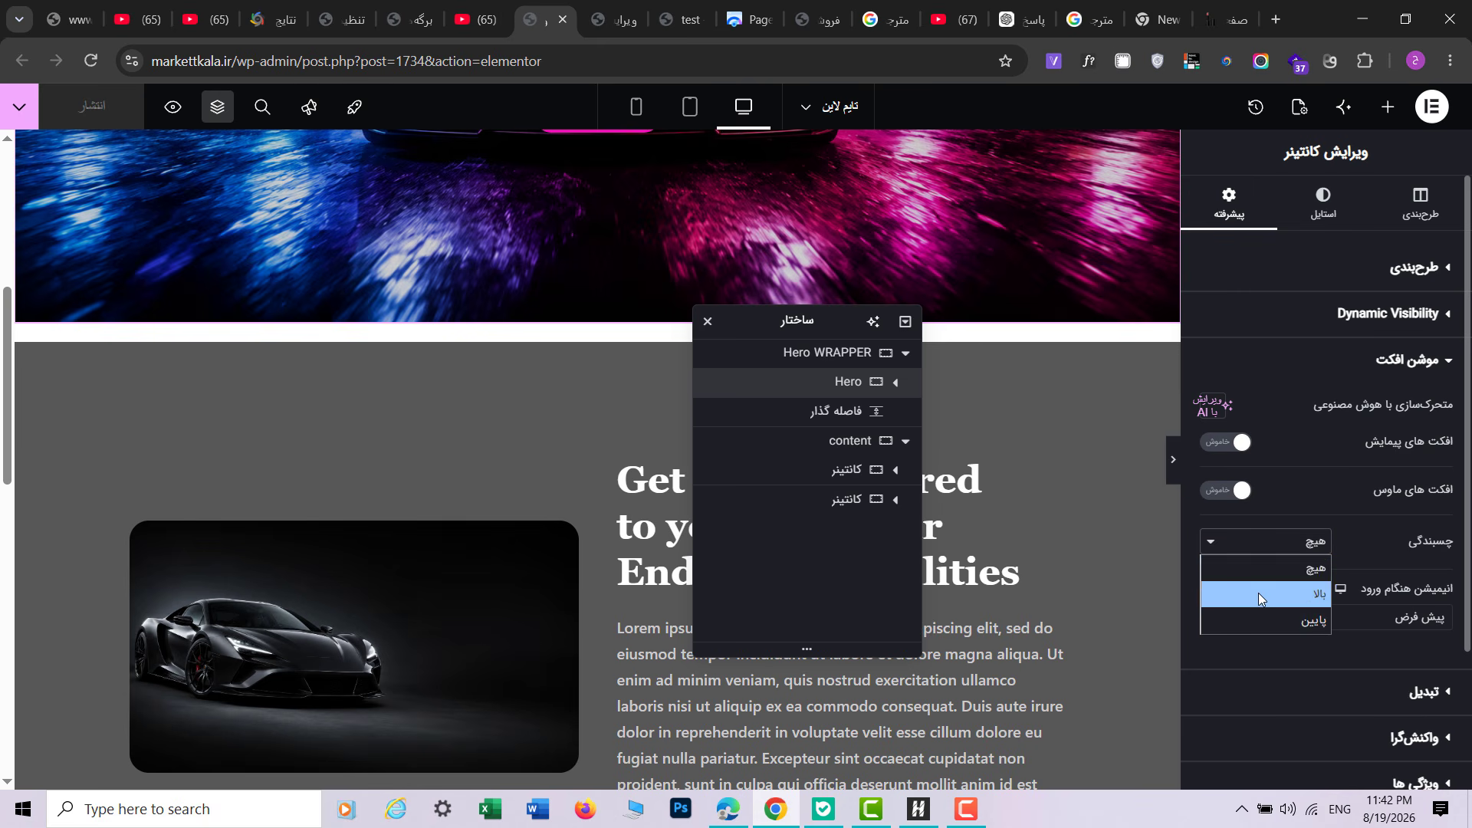
Step: Make the Hero container sticky to the top (بالا) and turn on staying inside its column
click(1258, 592)
scroll(1271, 645, down, 1)
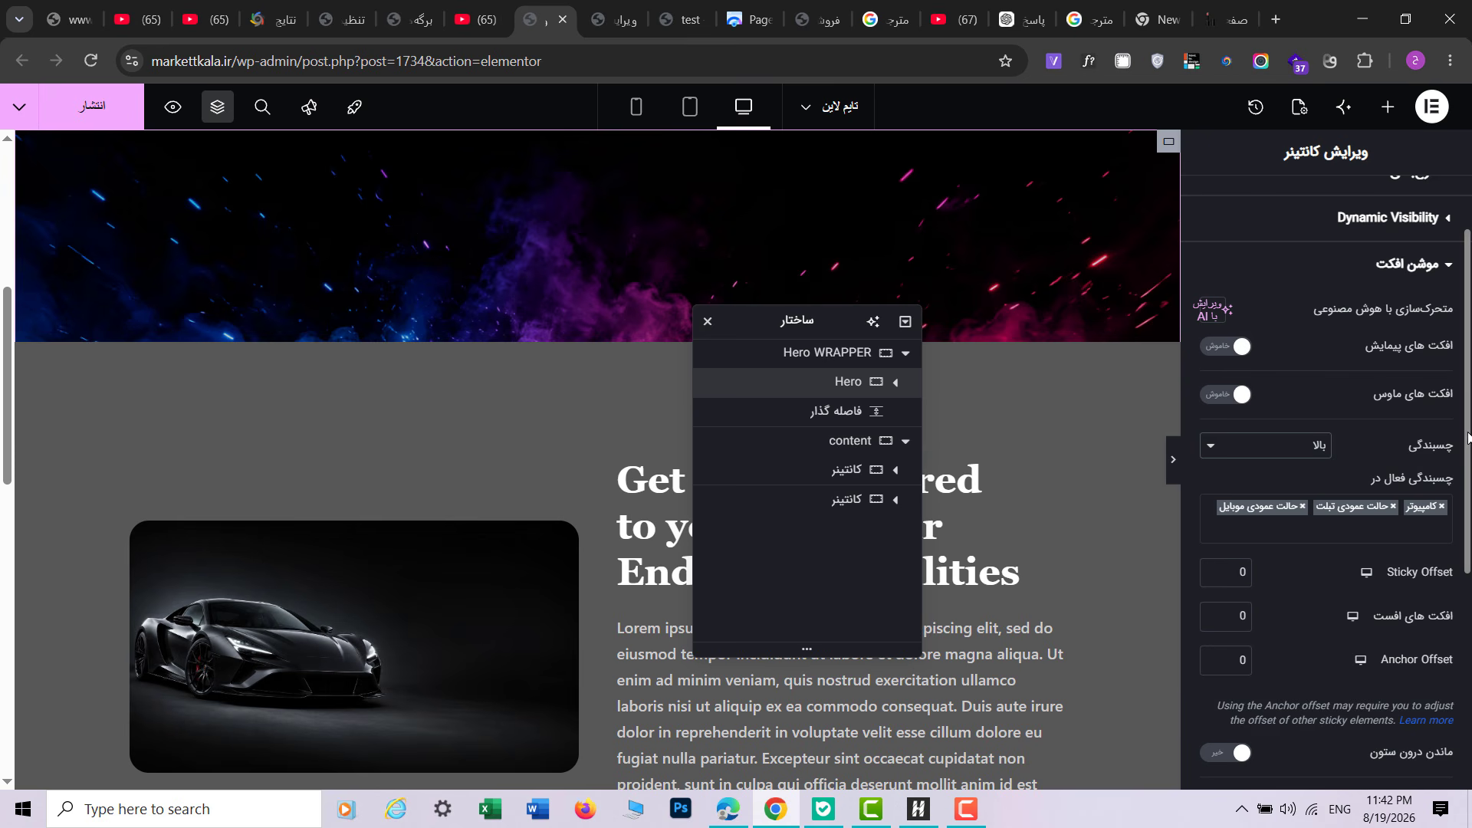
drag(1467, 437, 1467, 521)
click(1226, 591)
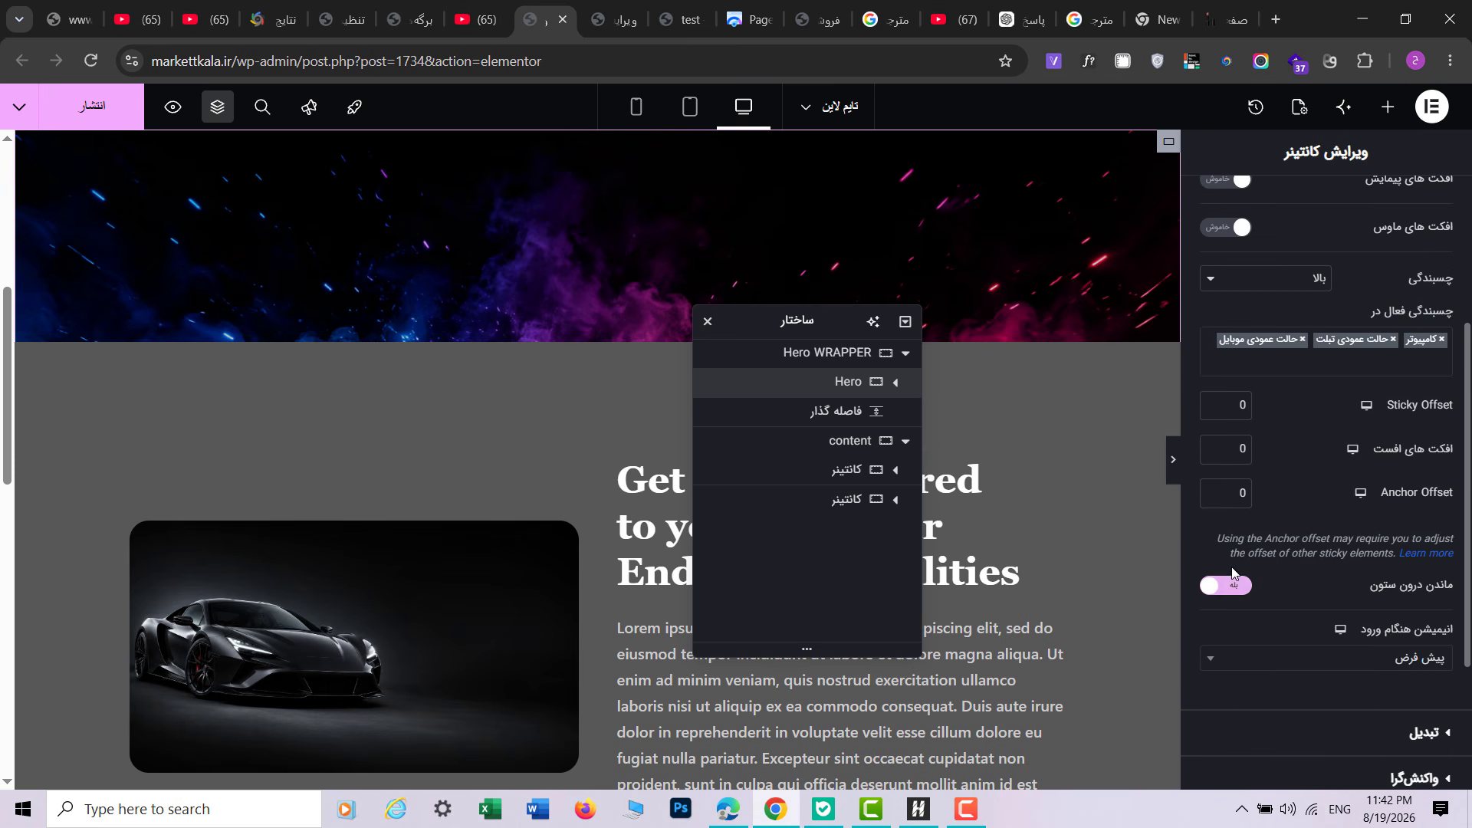
click(1171, 460)
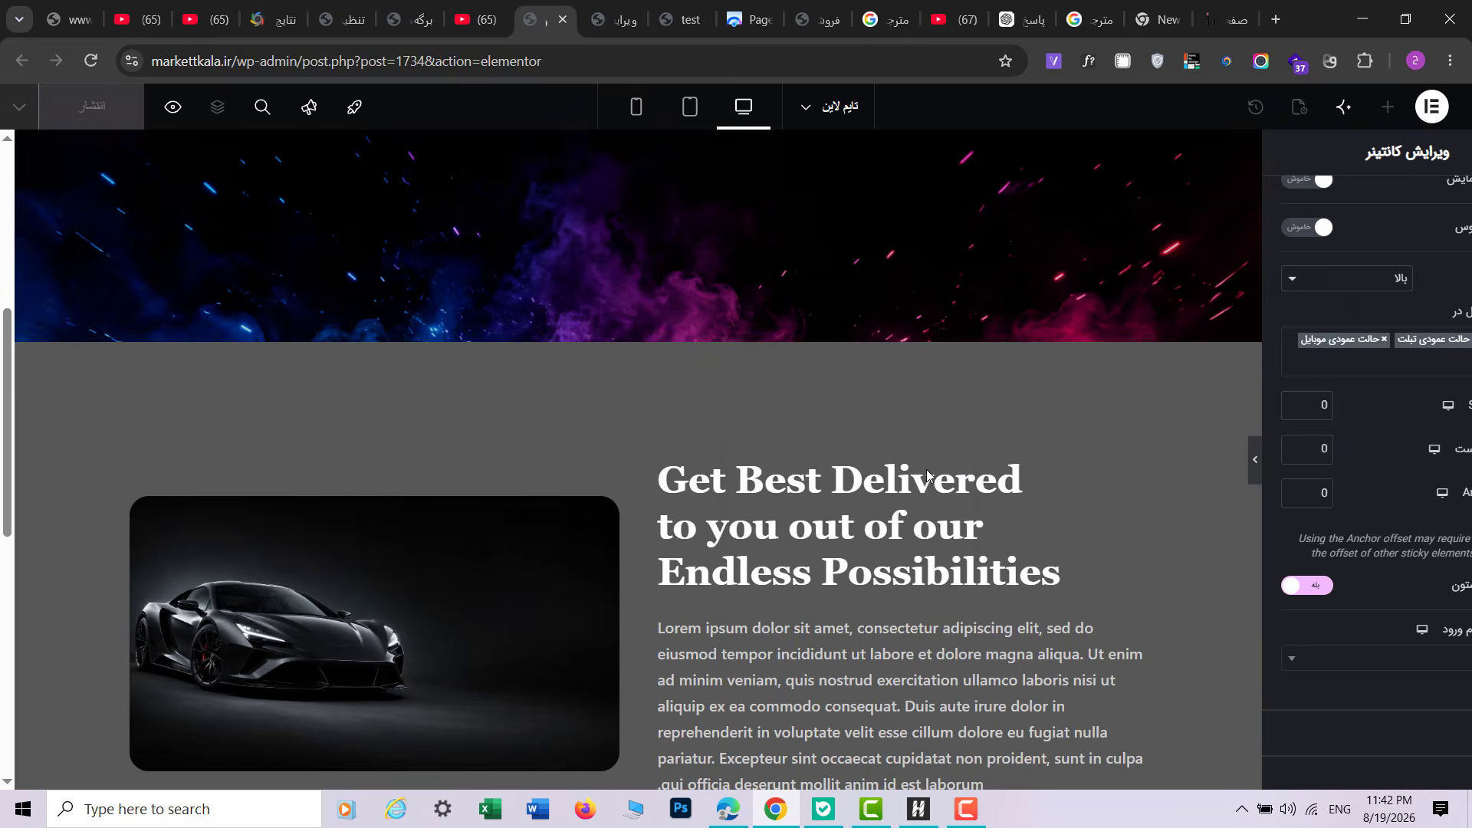
drag(7, 399, 2, 346)
Step: Select the content container and set its border radius to 30 px on all four corners
click(1466, 457)
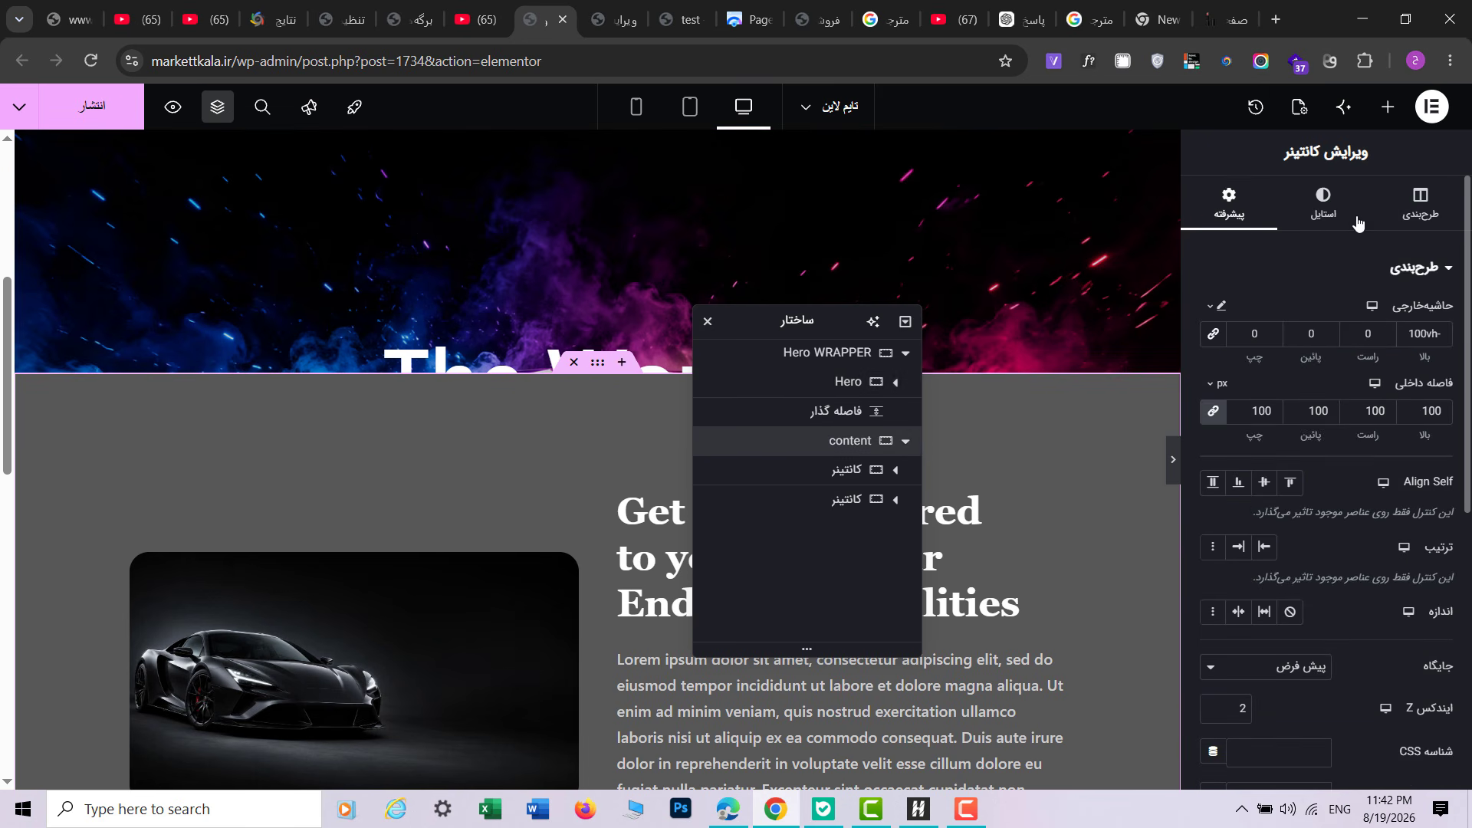
mouse_move(1467, 242)
mouse_down()
mouse_move(1467, 491)
mouse_move(1466, 230)
mouse_up()
click(1321, 221)
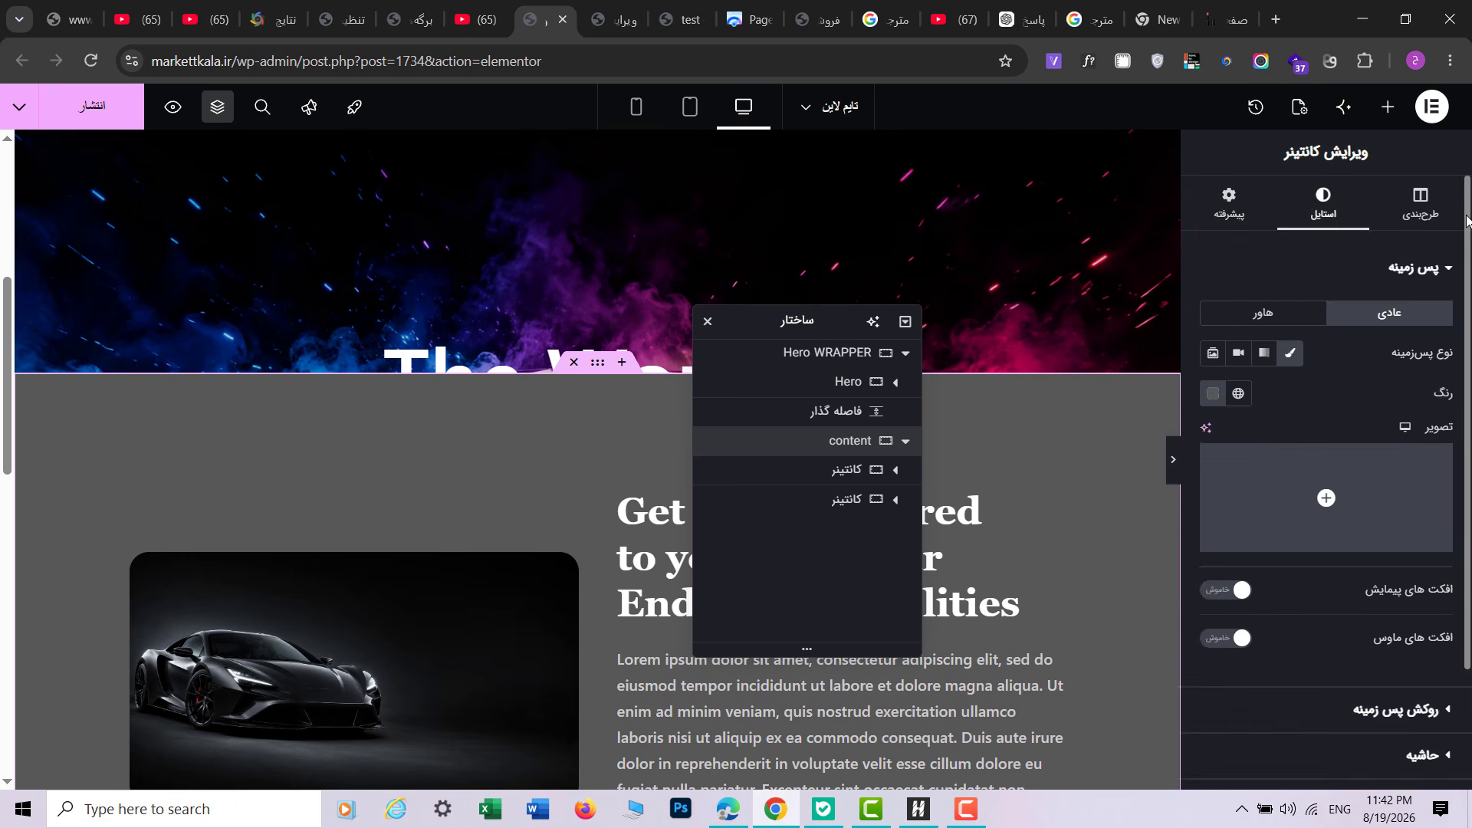
drag(1468, 306, 1468, 431)
click(1419, 605)
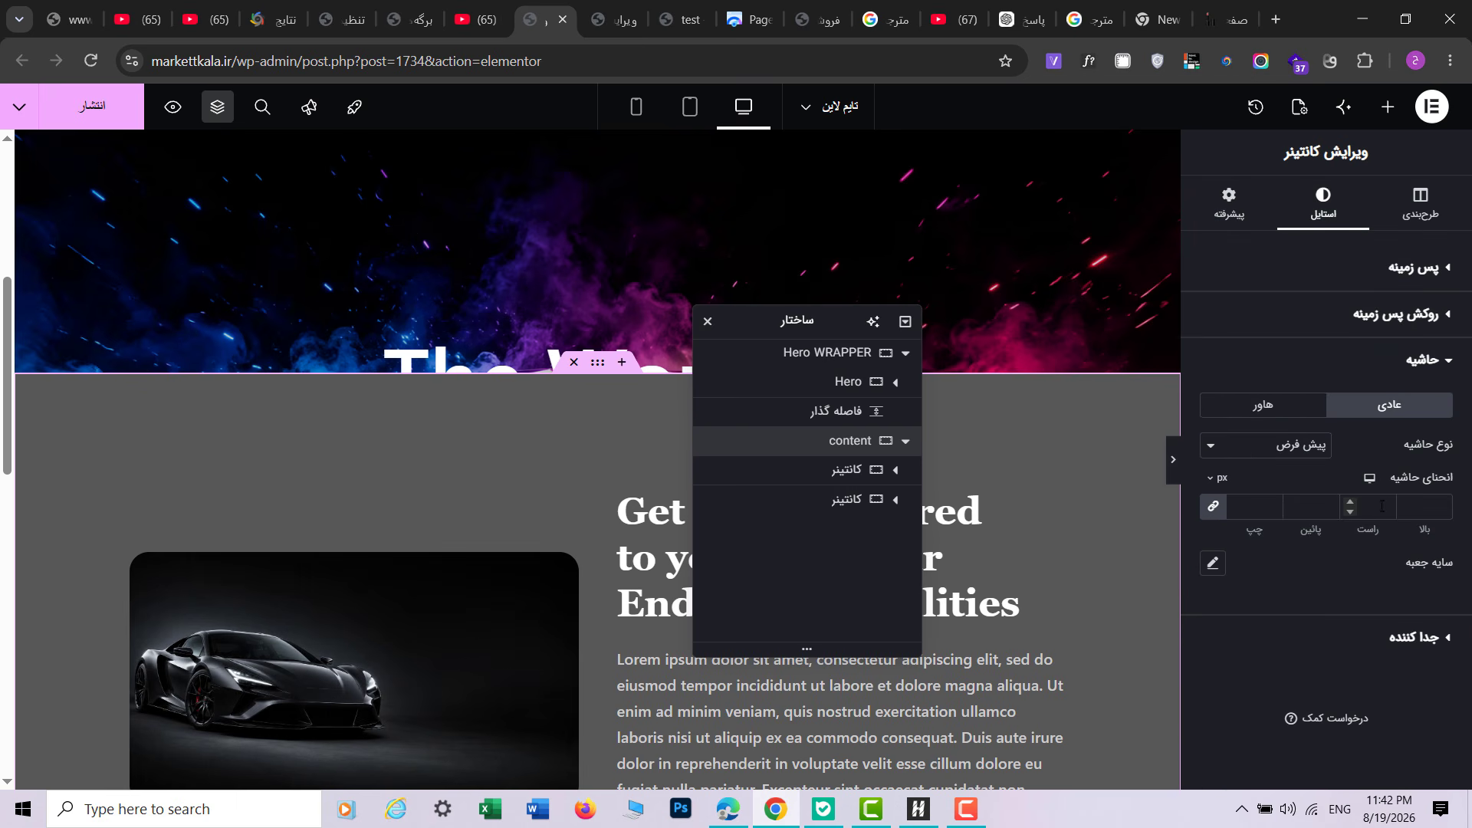
click(1377, 518)
text(30)
Step: Preview the full-width page from top to bottom to check the sticky hero and the content section's rounded corners
click(1172, 465)
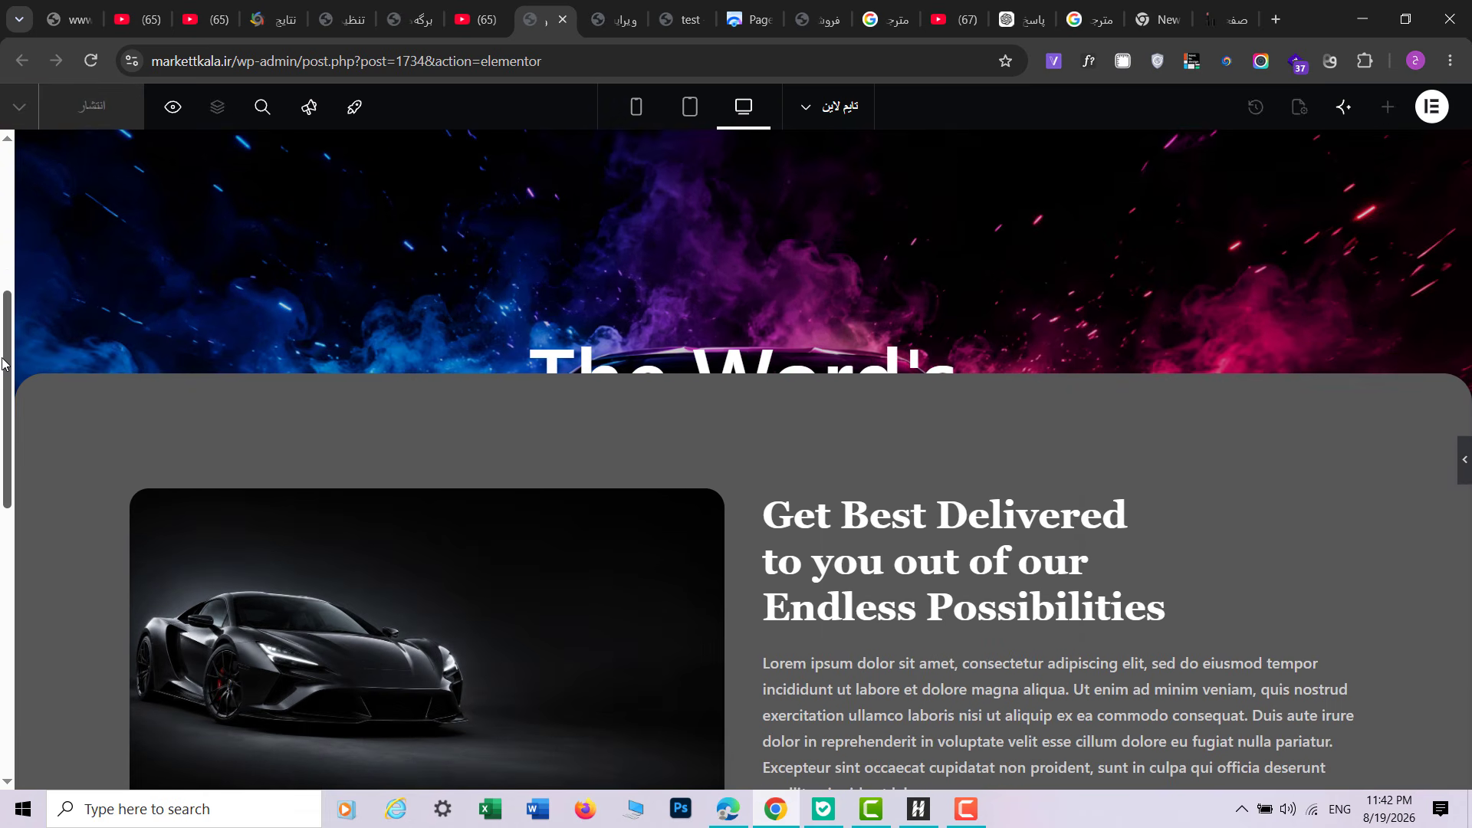
scroll(3, 364, up, 5)
scroll(49, 172, down, 15)
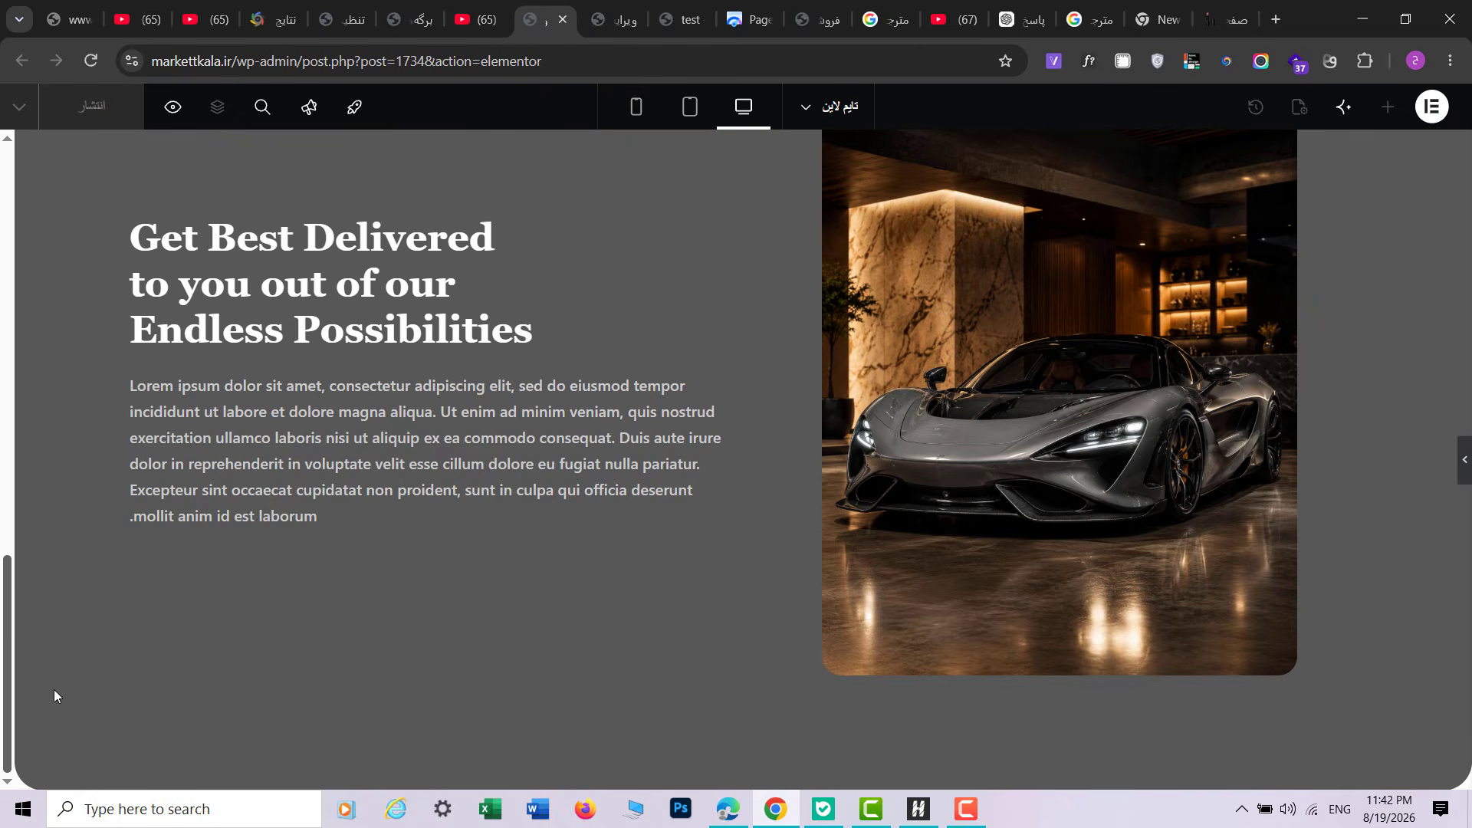
scroll(40, 517, up, 6)
scroll(8, 488, down, 2)
scroll(8, 487, up, 2)
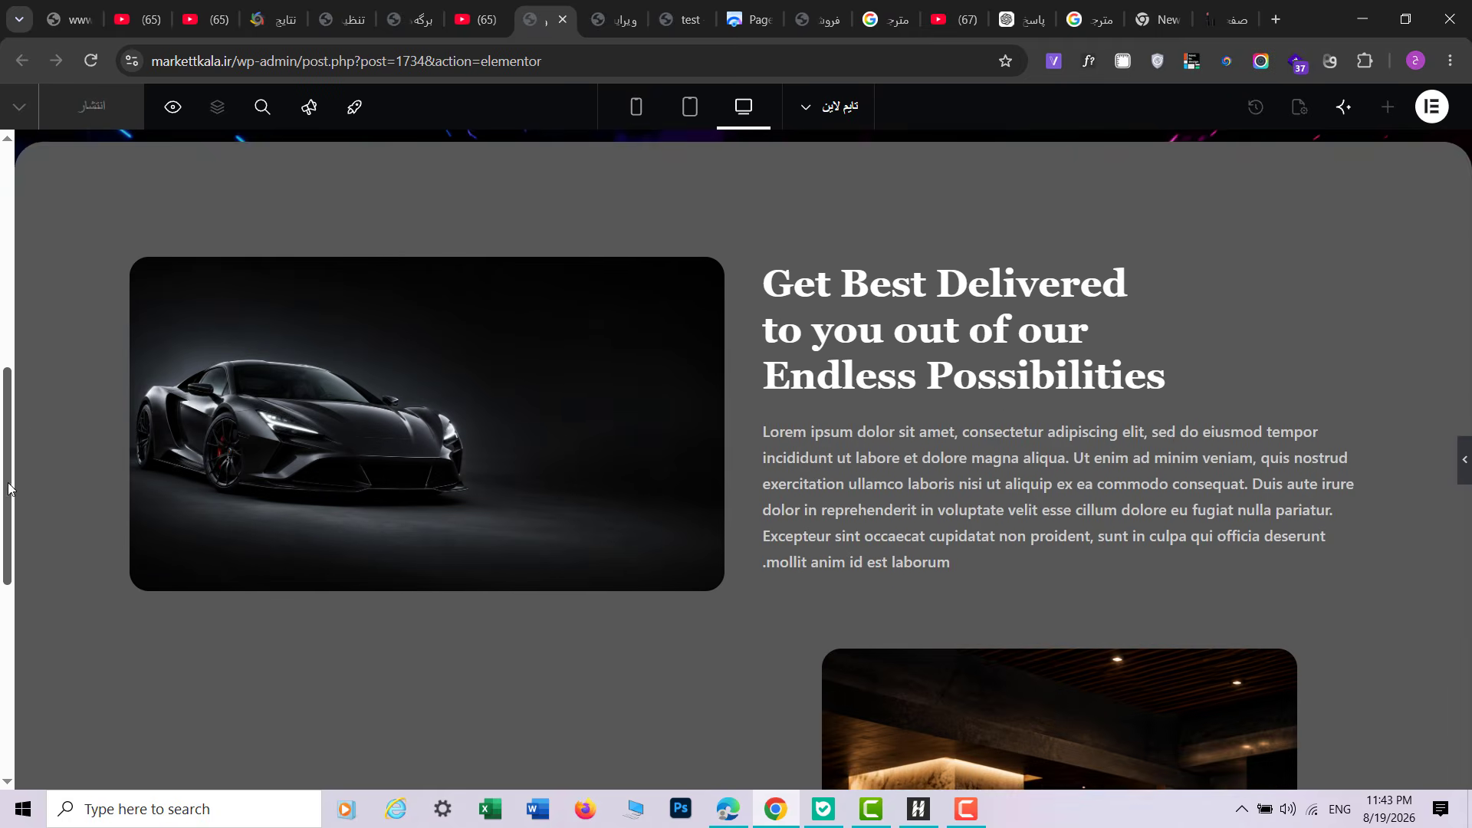
scroll(8, 487, down, 5)
scroll(5, 345, up, 11)
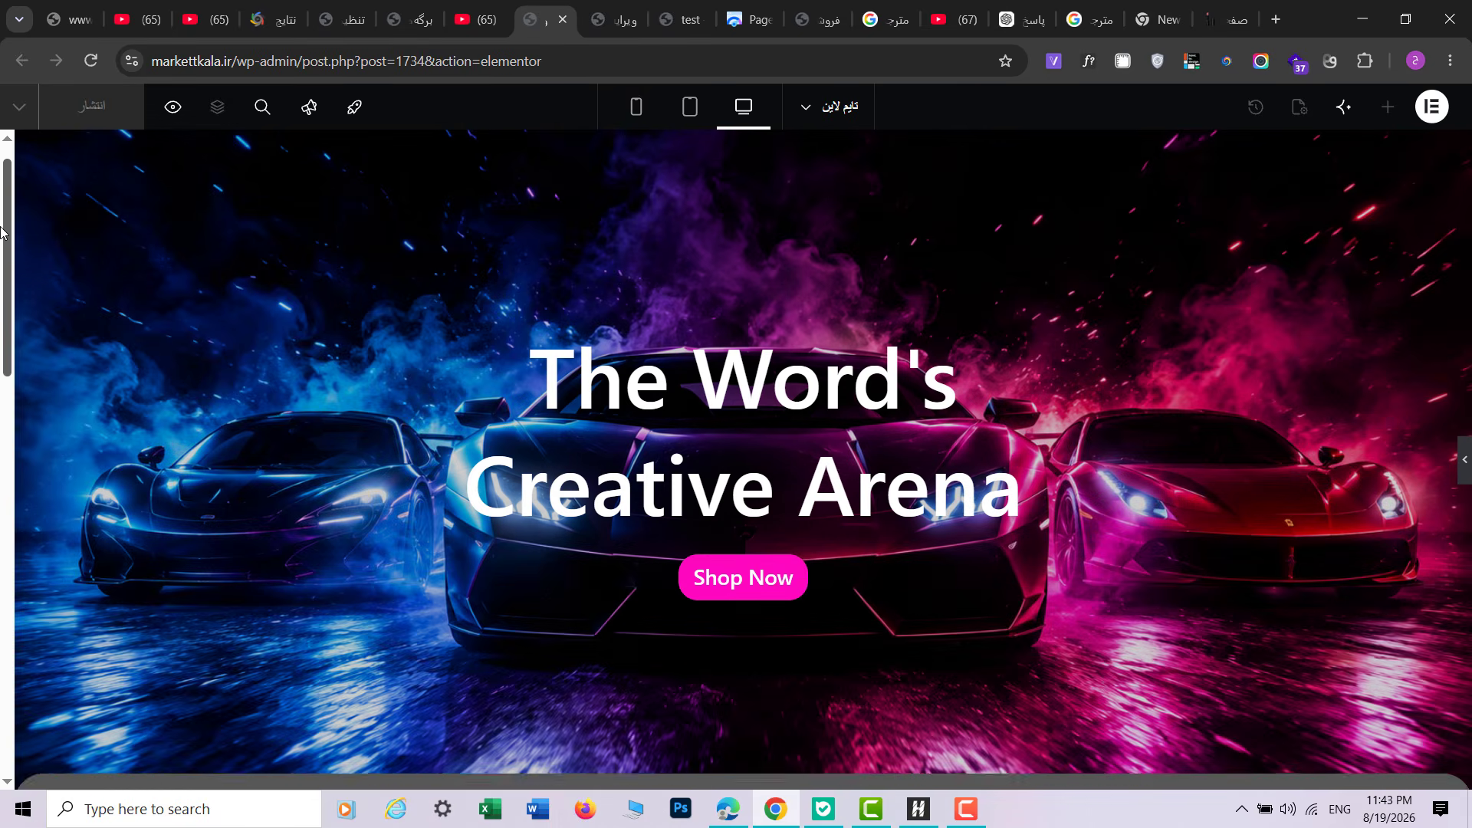
click(1463, 466)
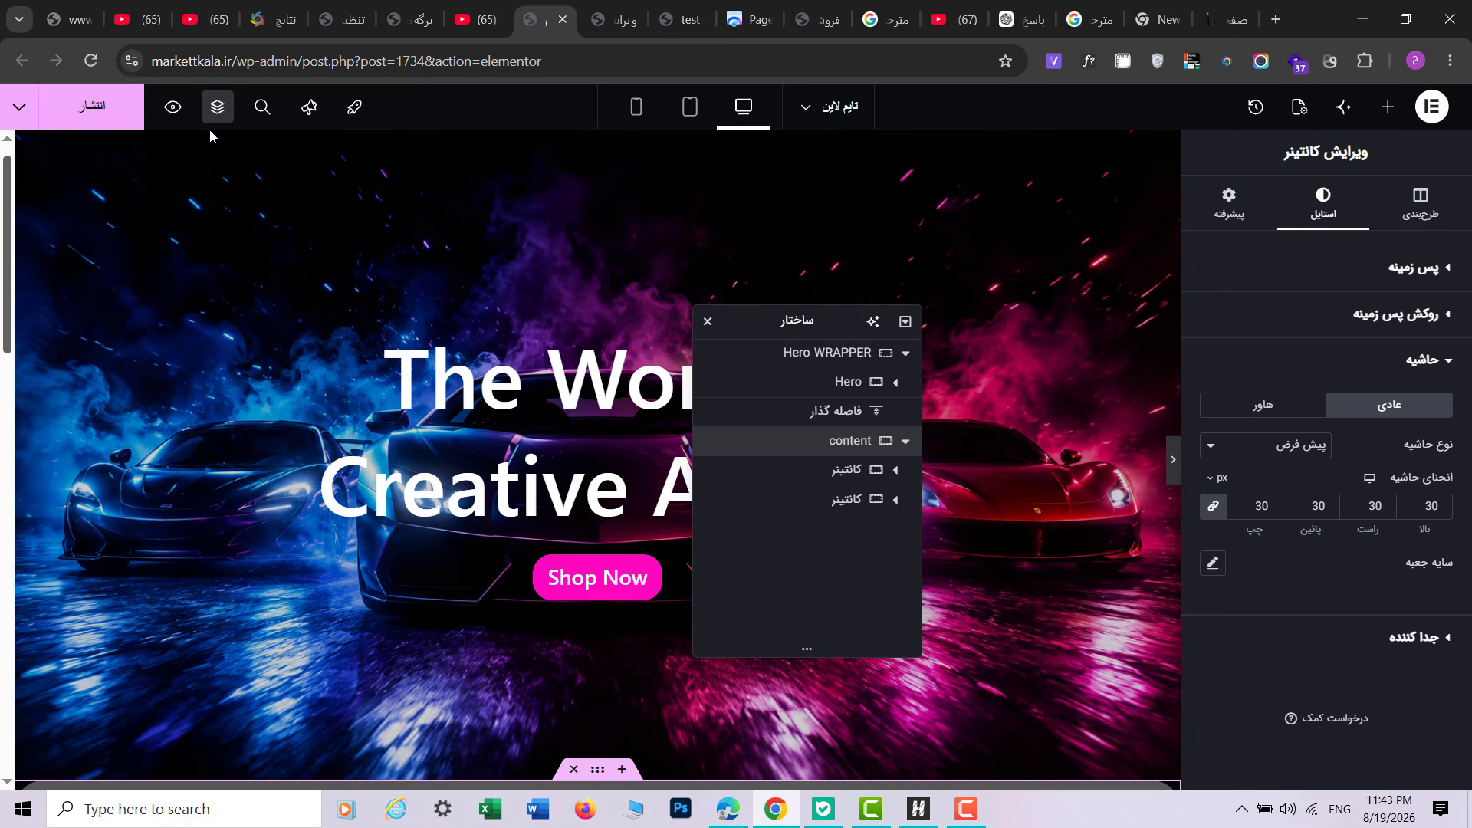
Step: Switch to the test page's editor and copy its footer wrapper container
scroll(2, 287, down, 15)
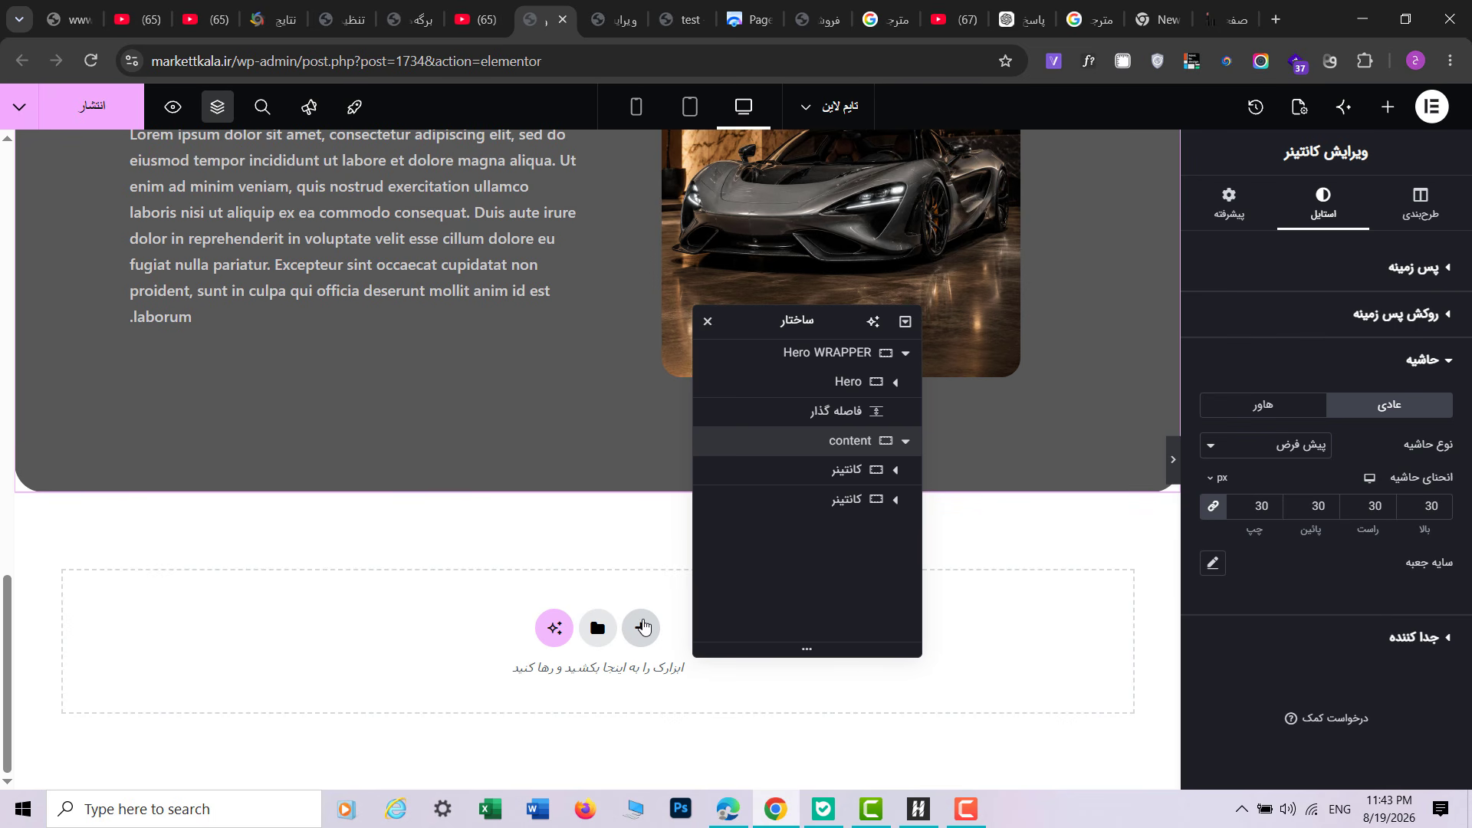
click(613, 20)
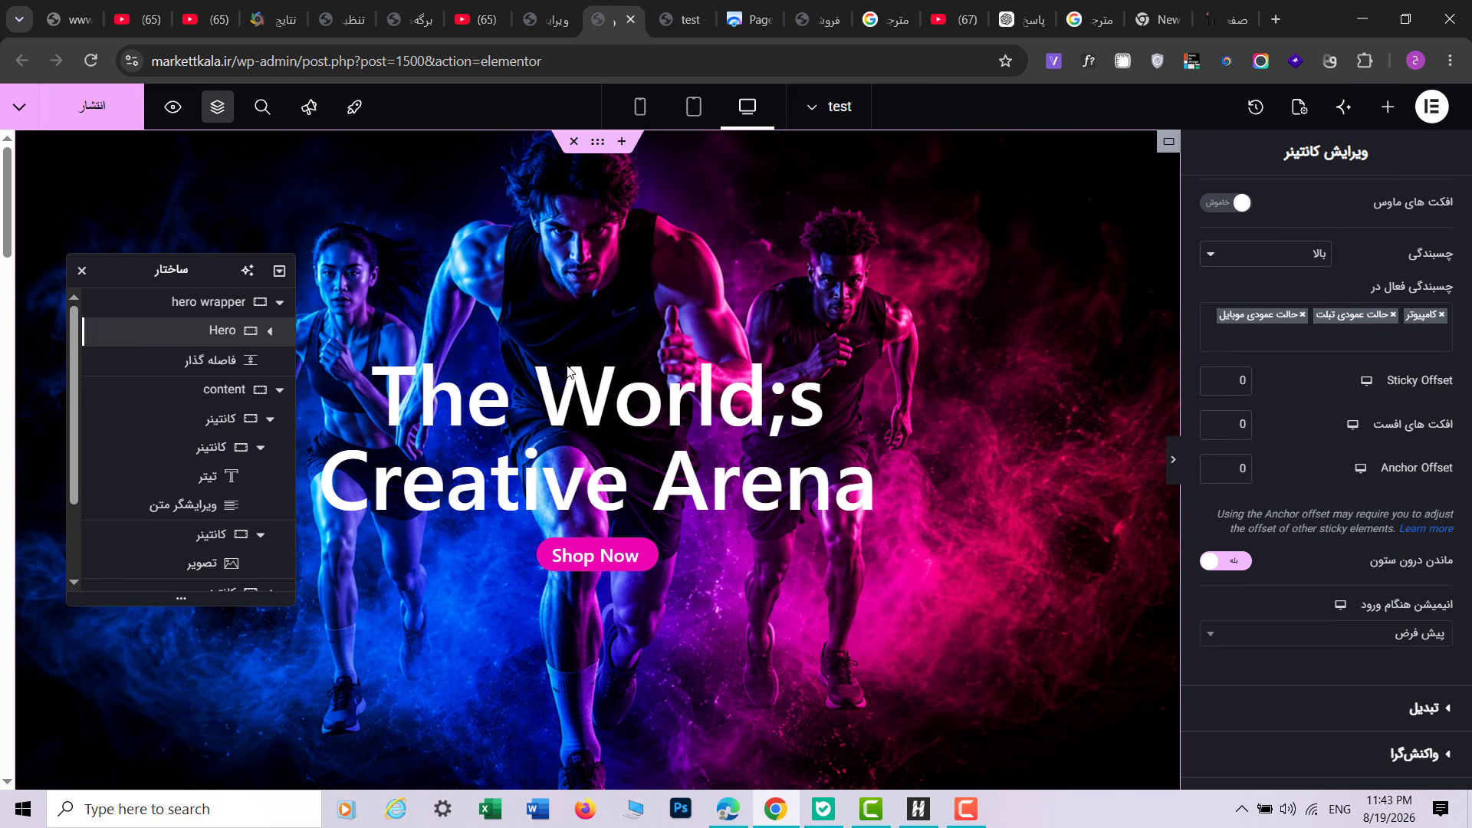
drag(2, 217, 35, 661)
click(1173, 459)
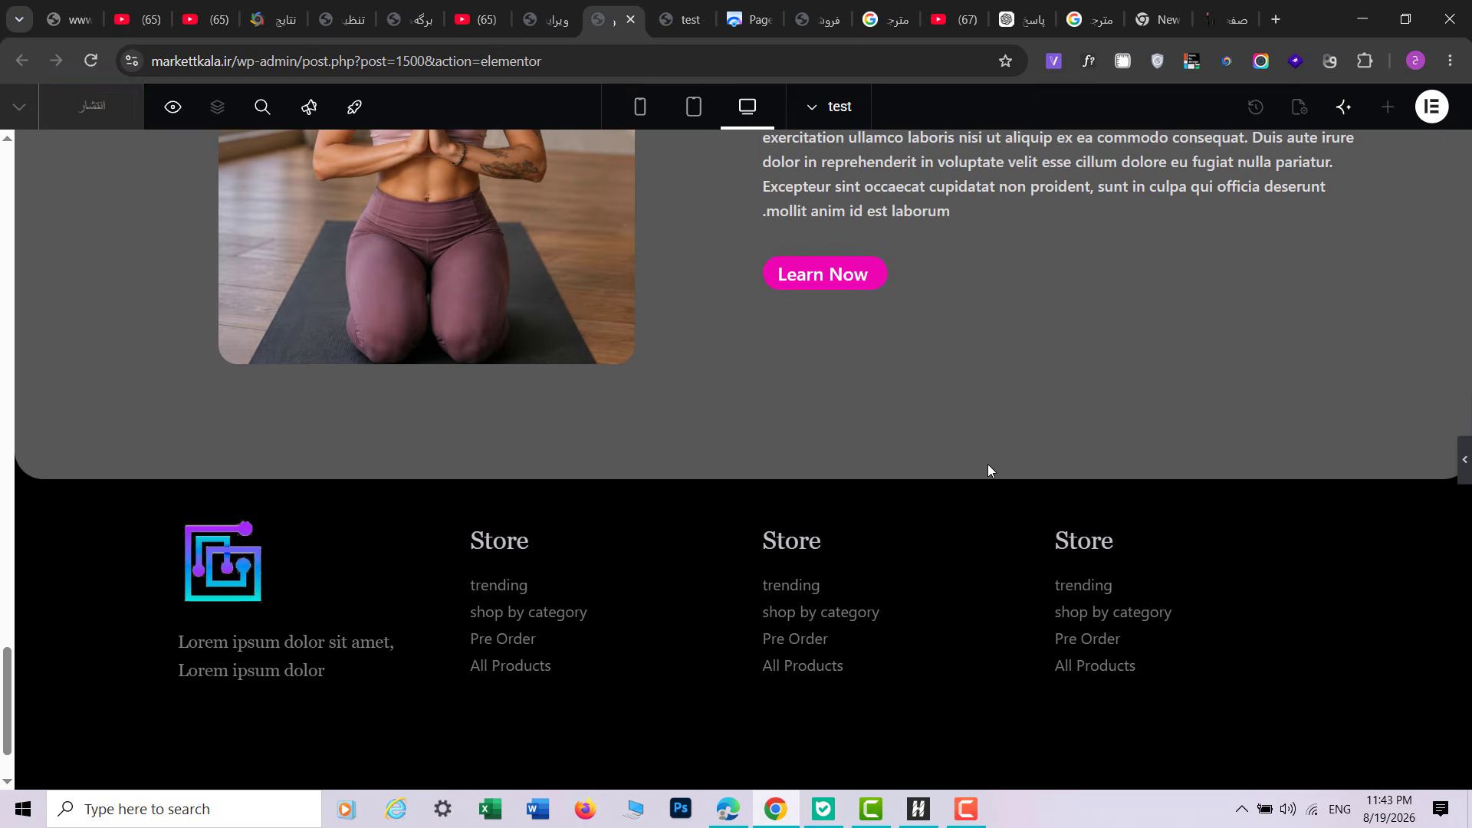
scroll(920, 552, down, 1)
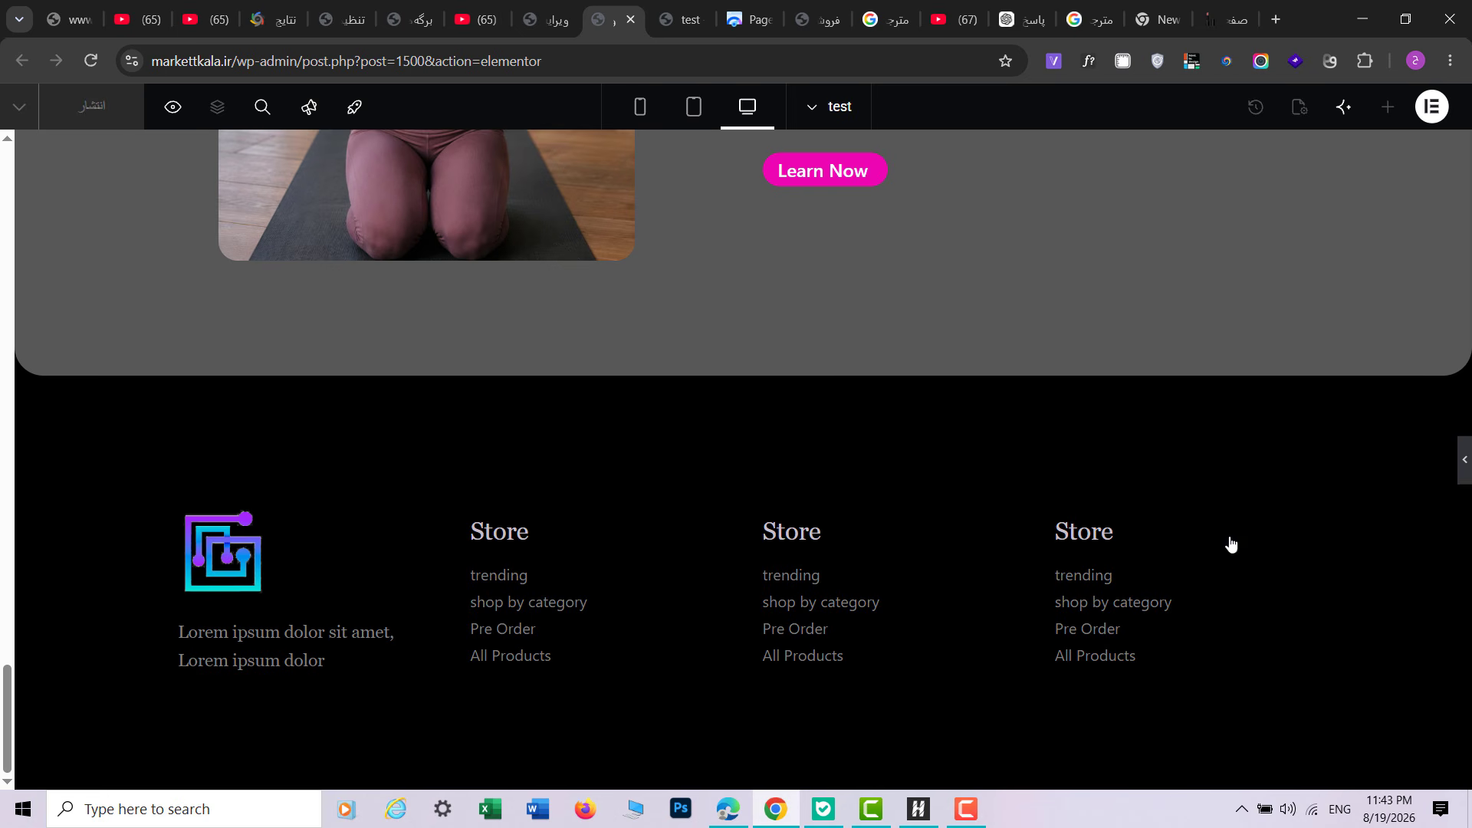
scroll(239, 429, down, 2)
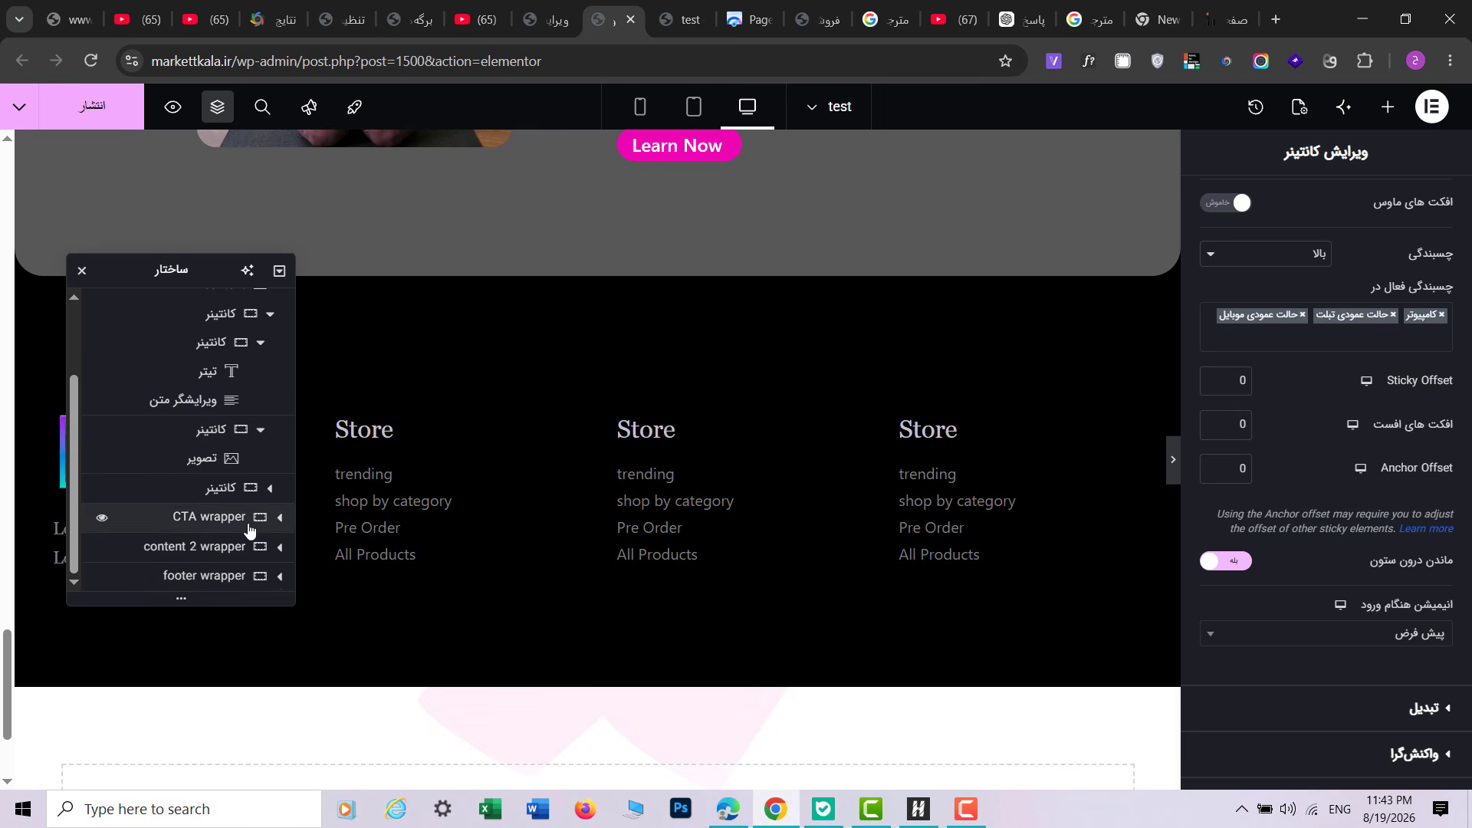
click(214, 582)
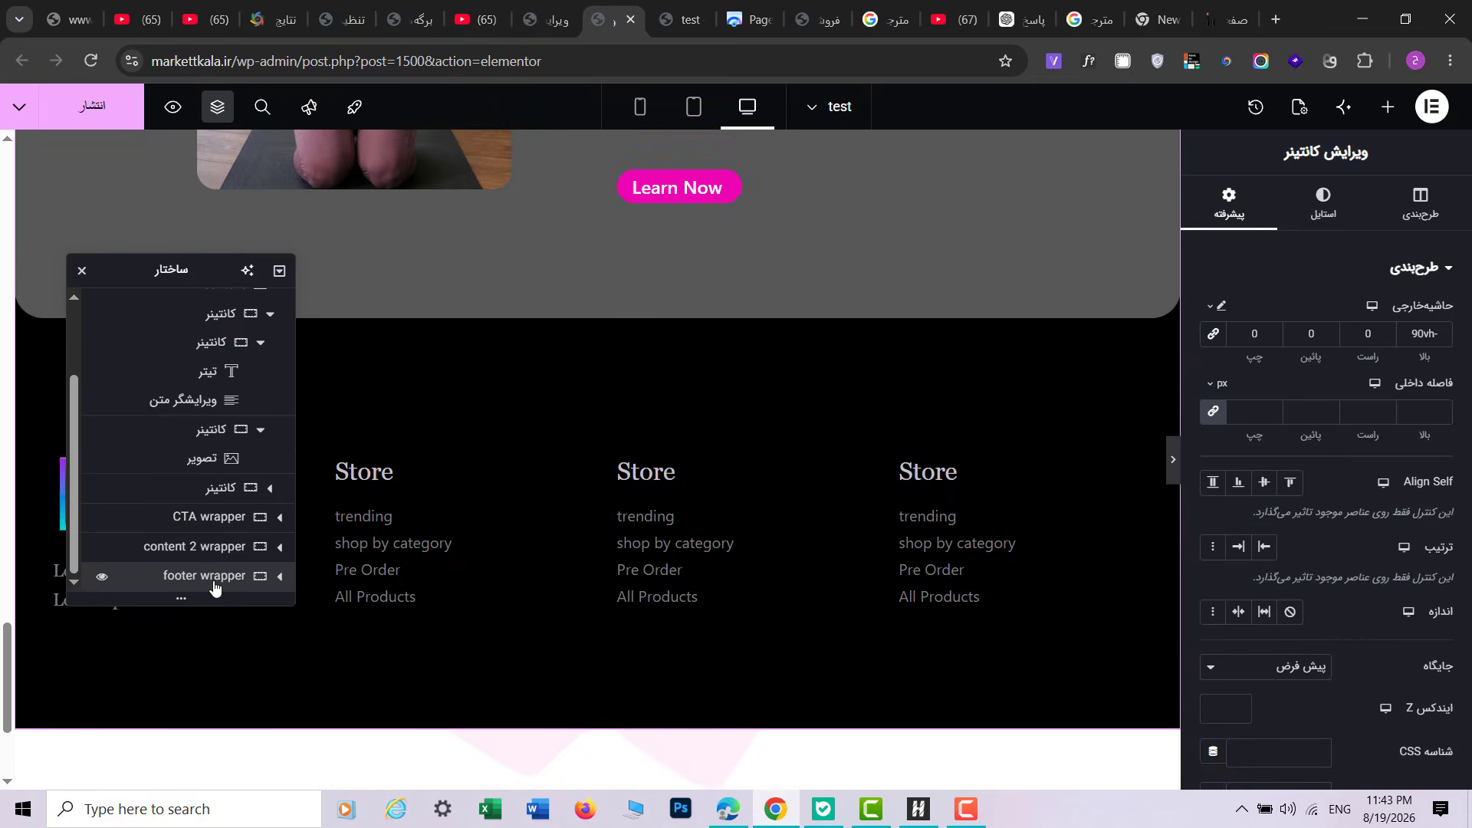
right_click(214, 583)
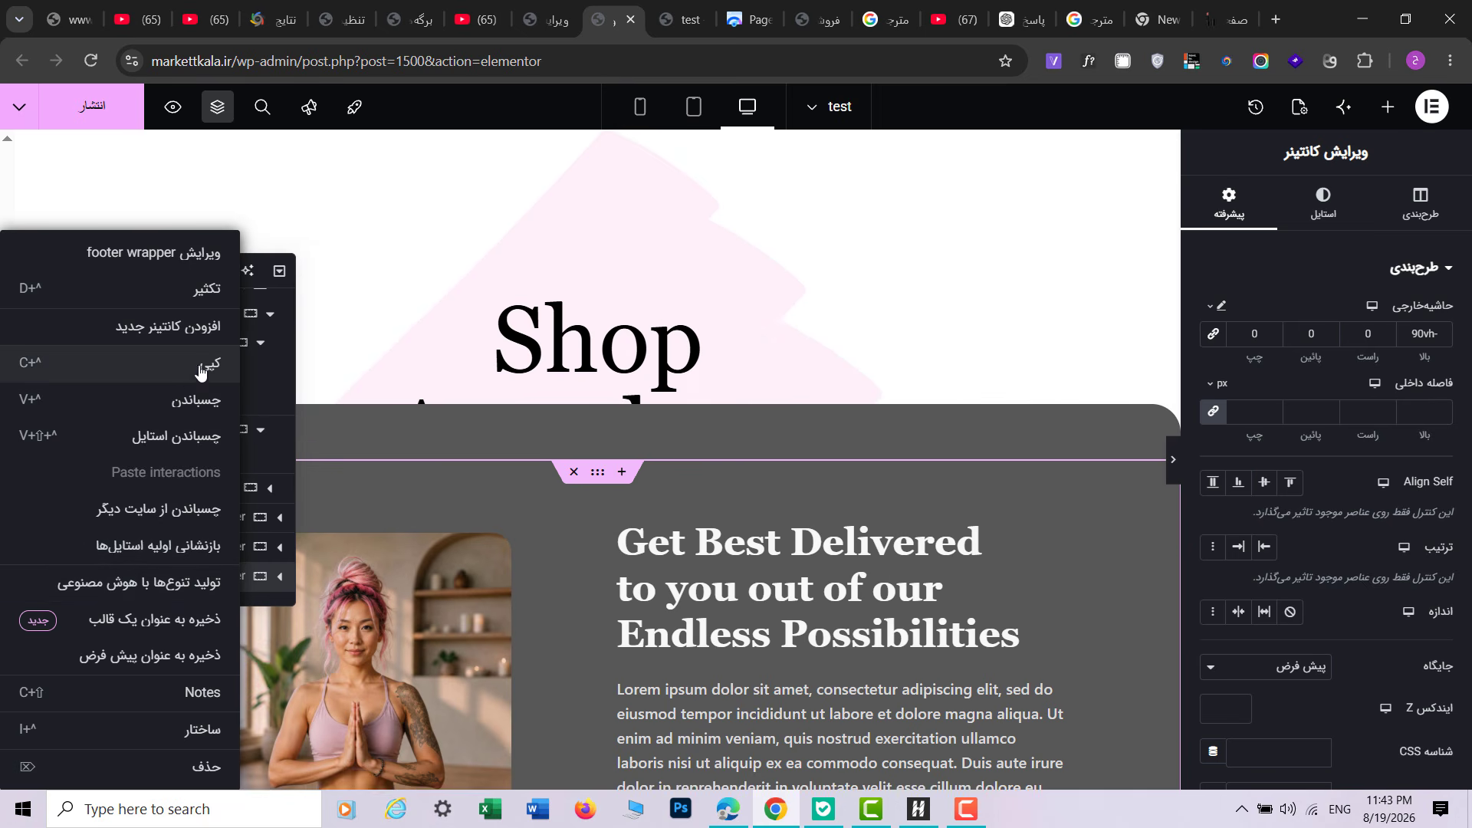
Step: Return to the car page's editor and paste the footer wrapper below the content section
click(548, 19)
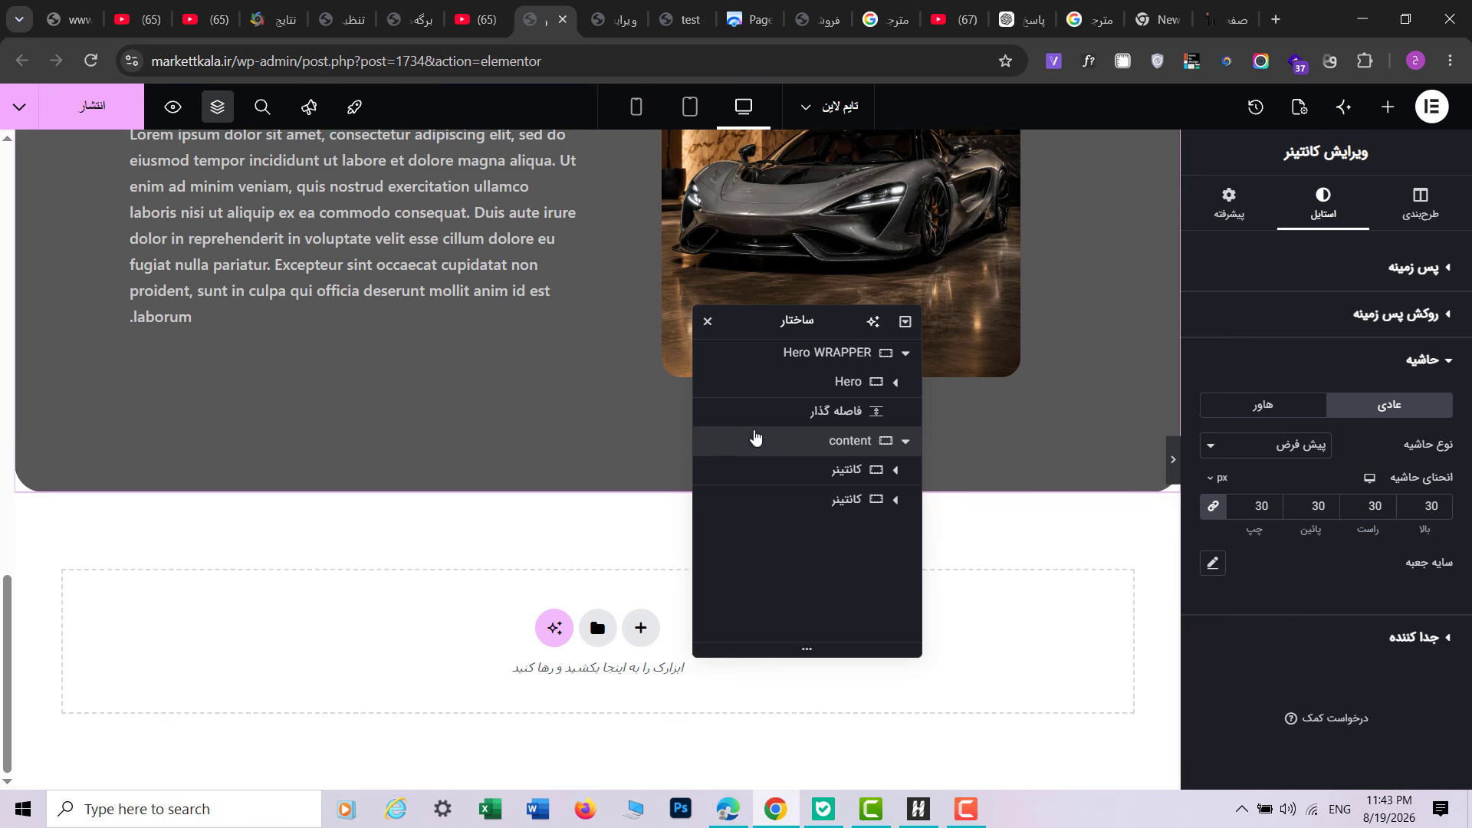
right_click(992, 664)
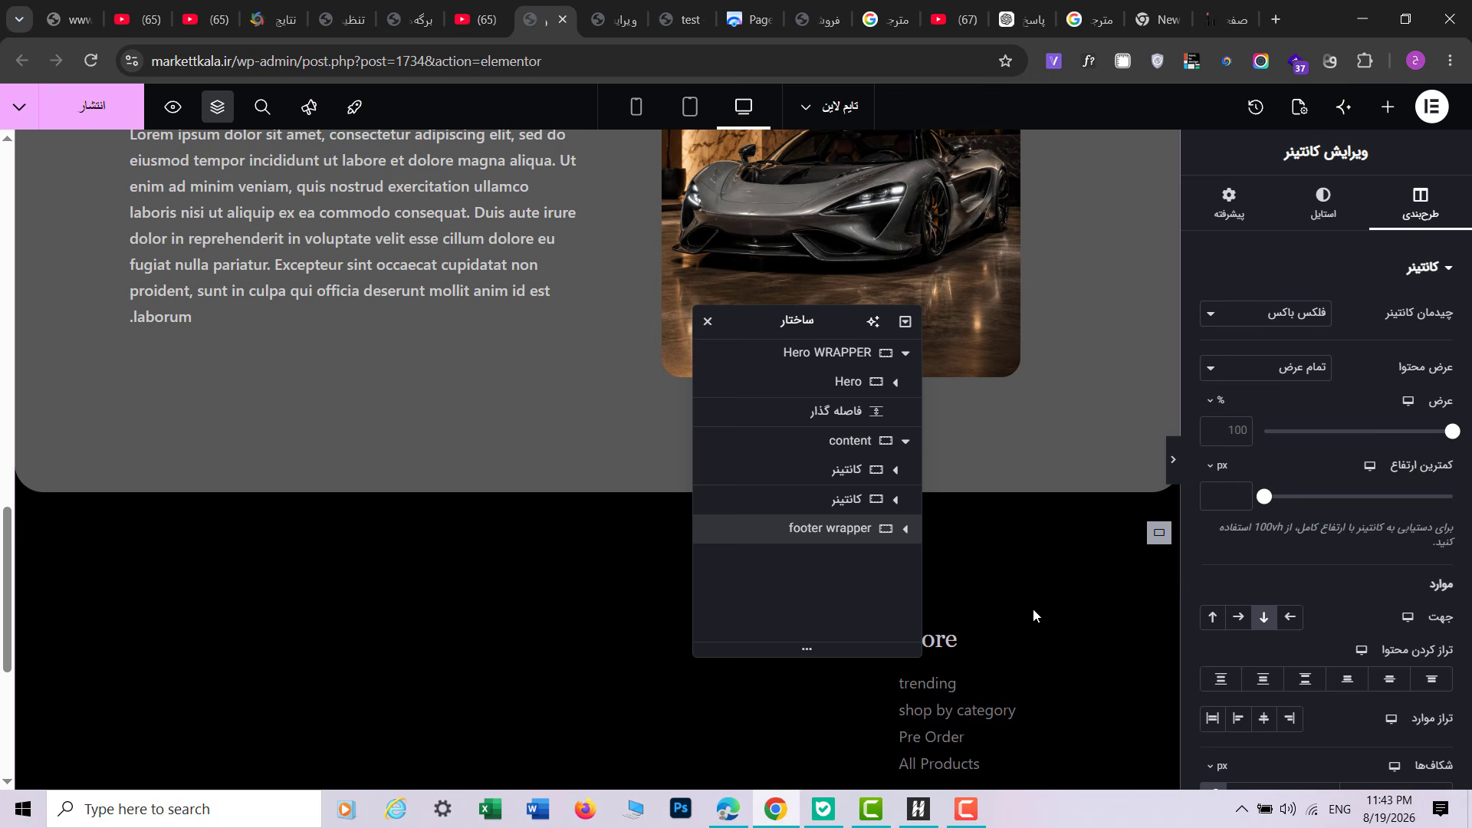
scroll(550, 558, down, 2)
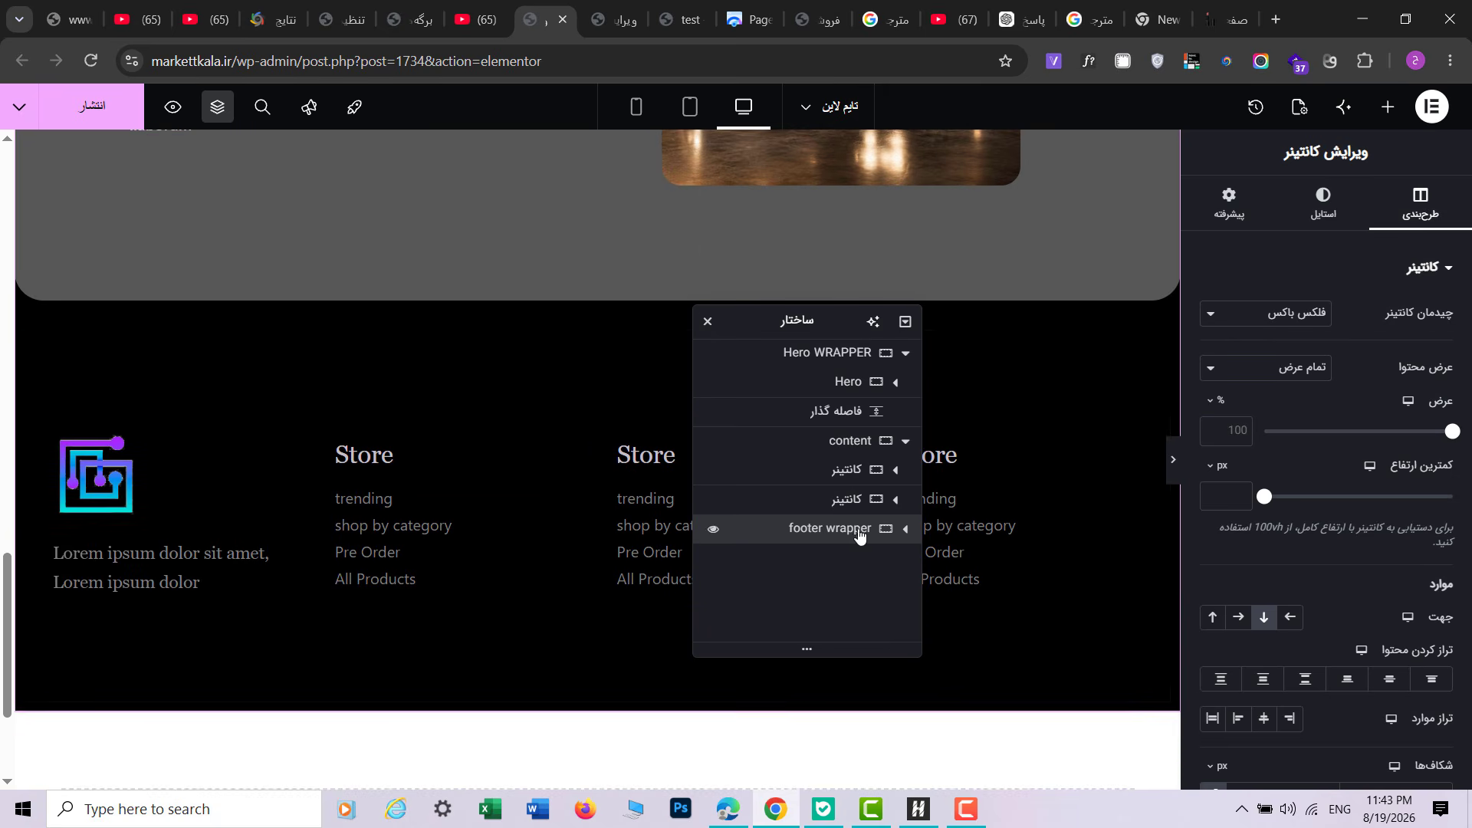
mouse_move(6, 570)
mouse_down()
mouse_move(6, 461)
mouse_move(6, 574)
mouse_move(6, 561)
mouse_up()
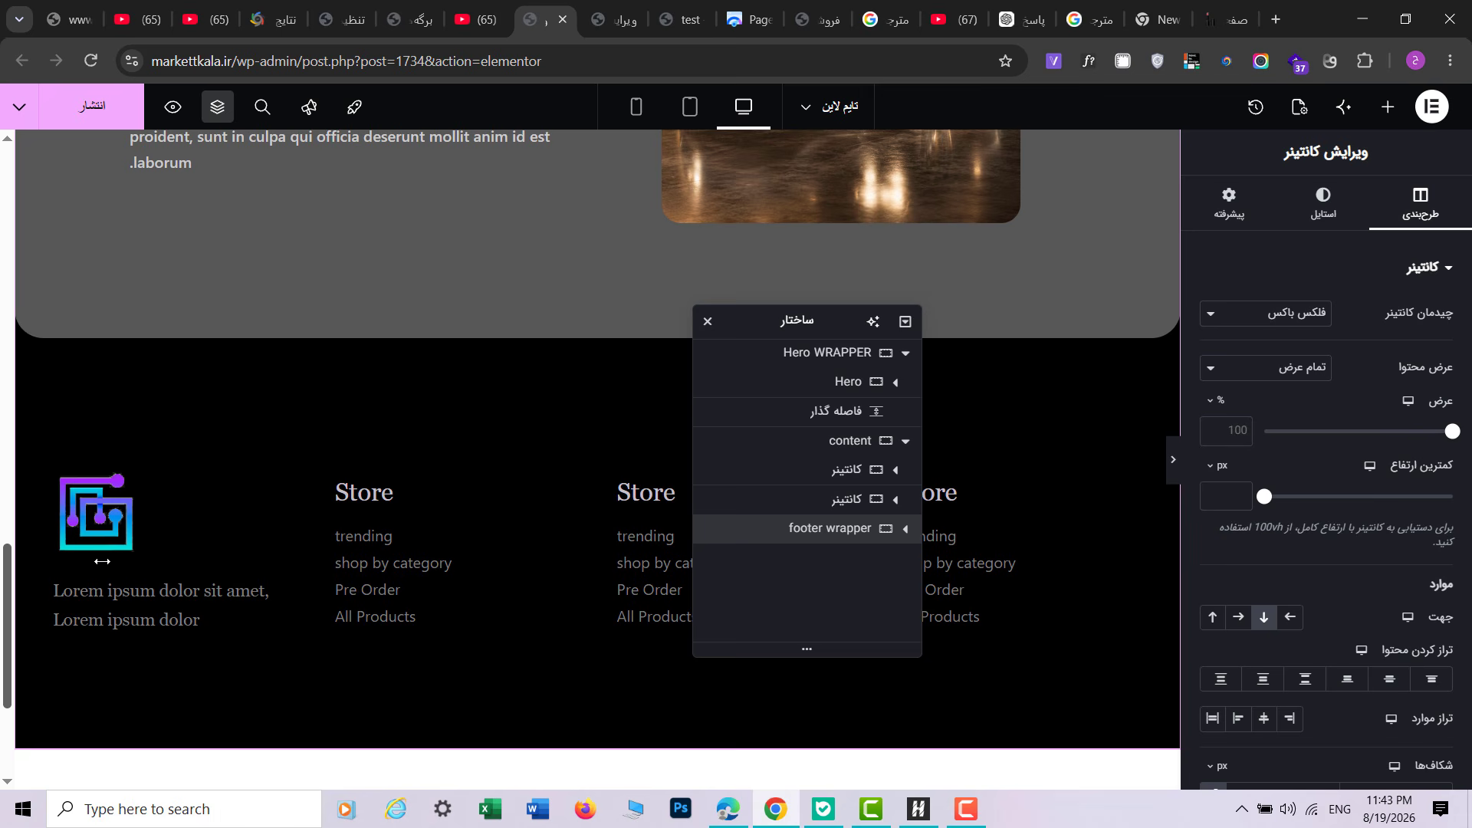
Step: Expand the footer wrapper, select its footer container, and move the structure window clear of the footer columns
click(906, 529)
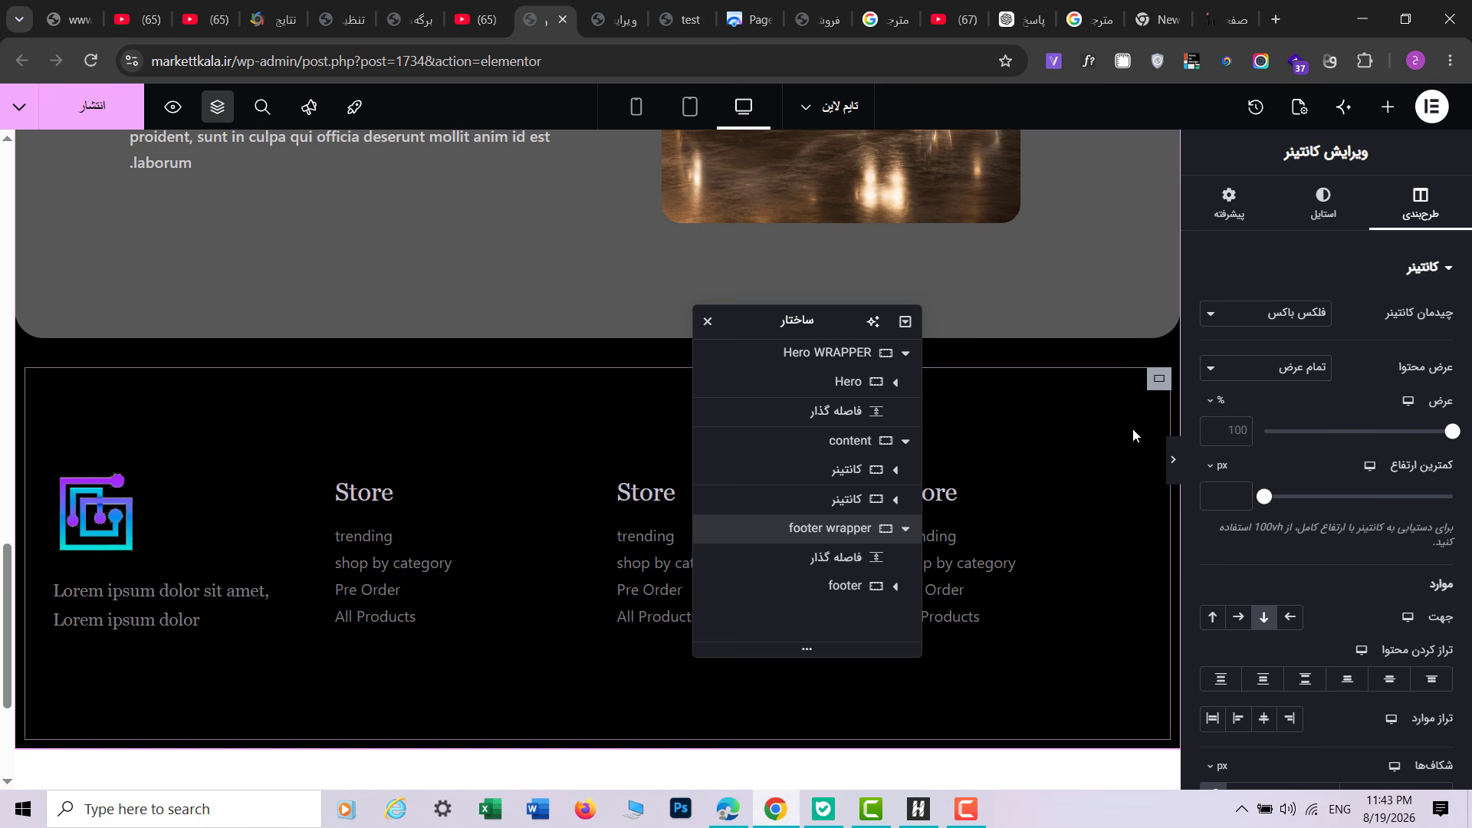
click(895, 587)
click(850, 587)
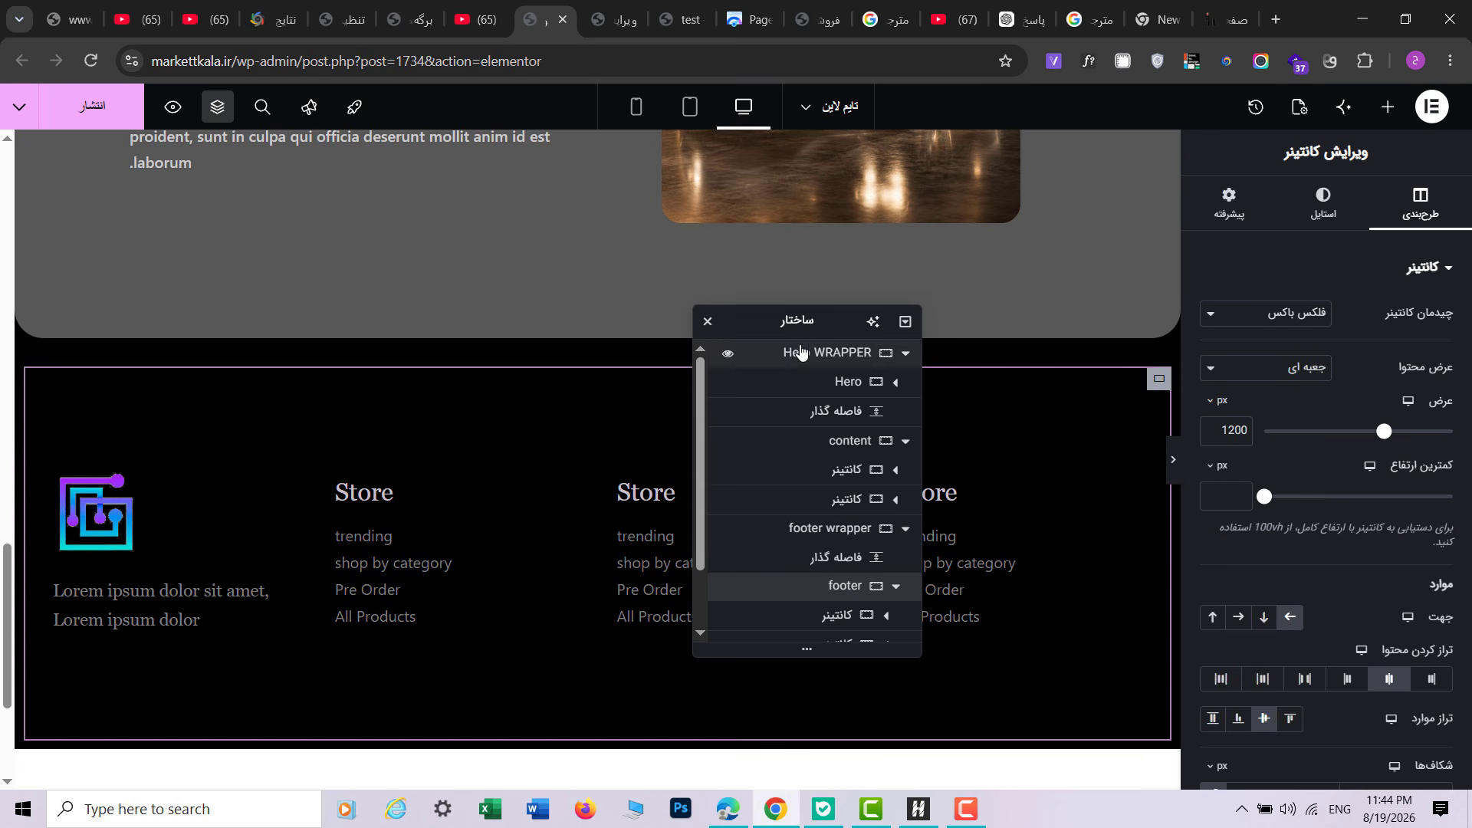
drag(788, 328, 916, 150)
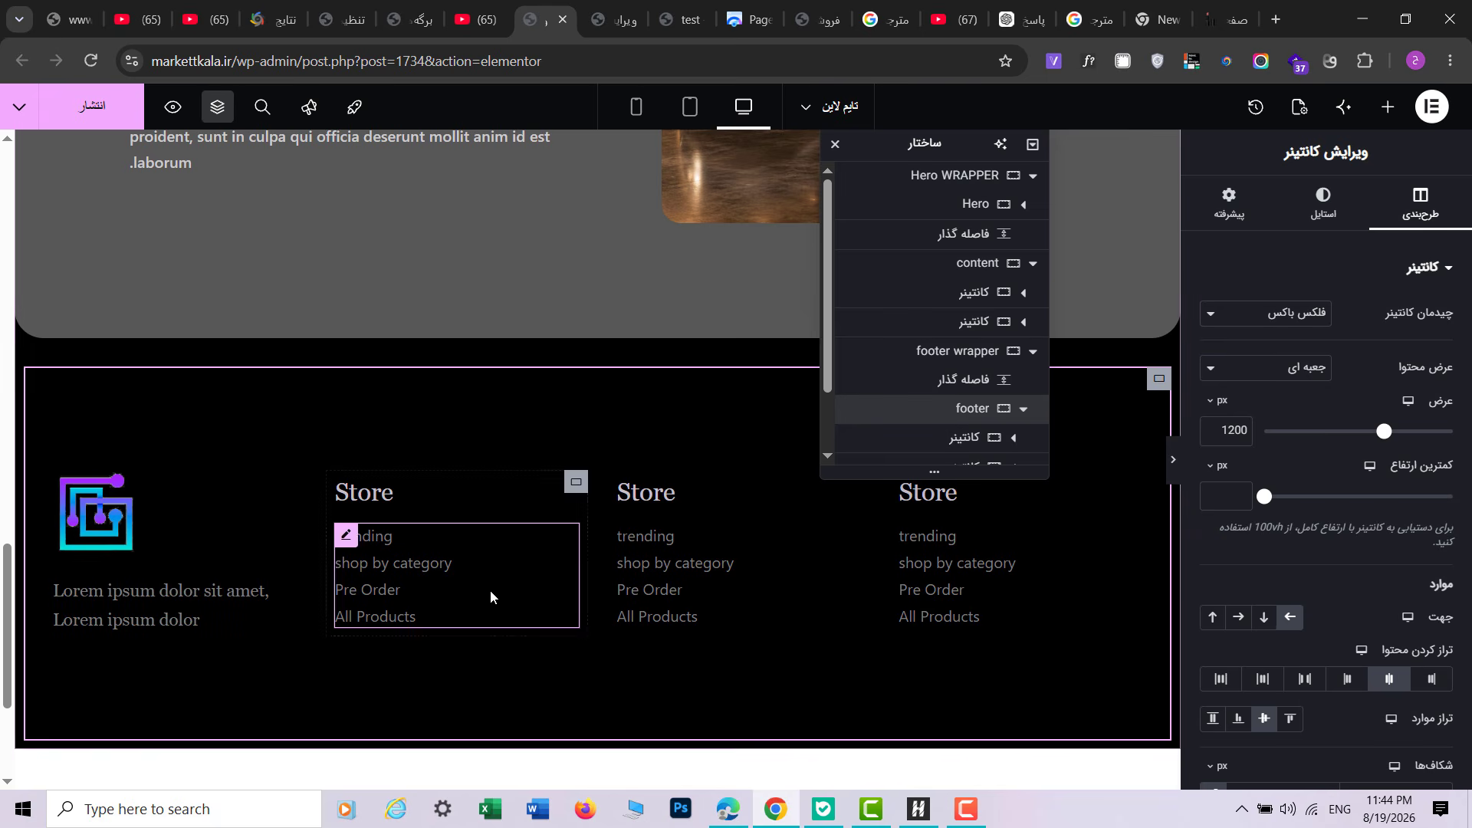
scroll(959, 421, down, 1)
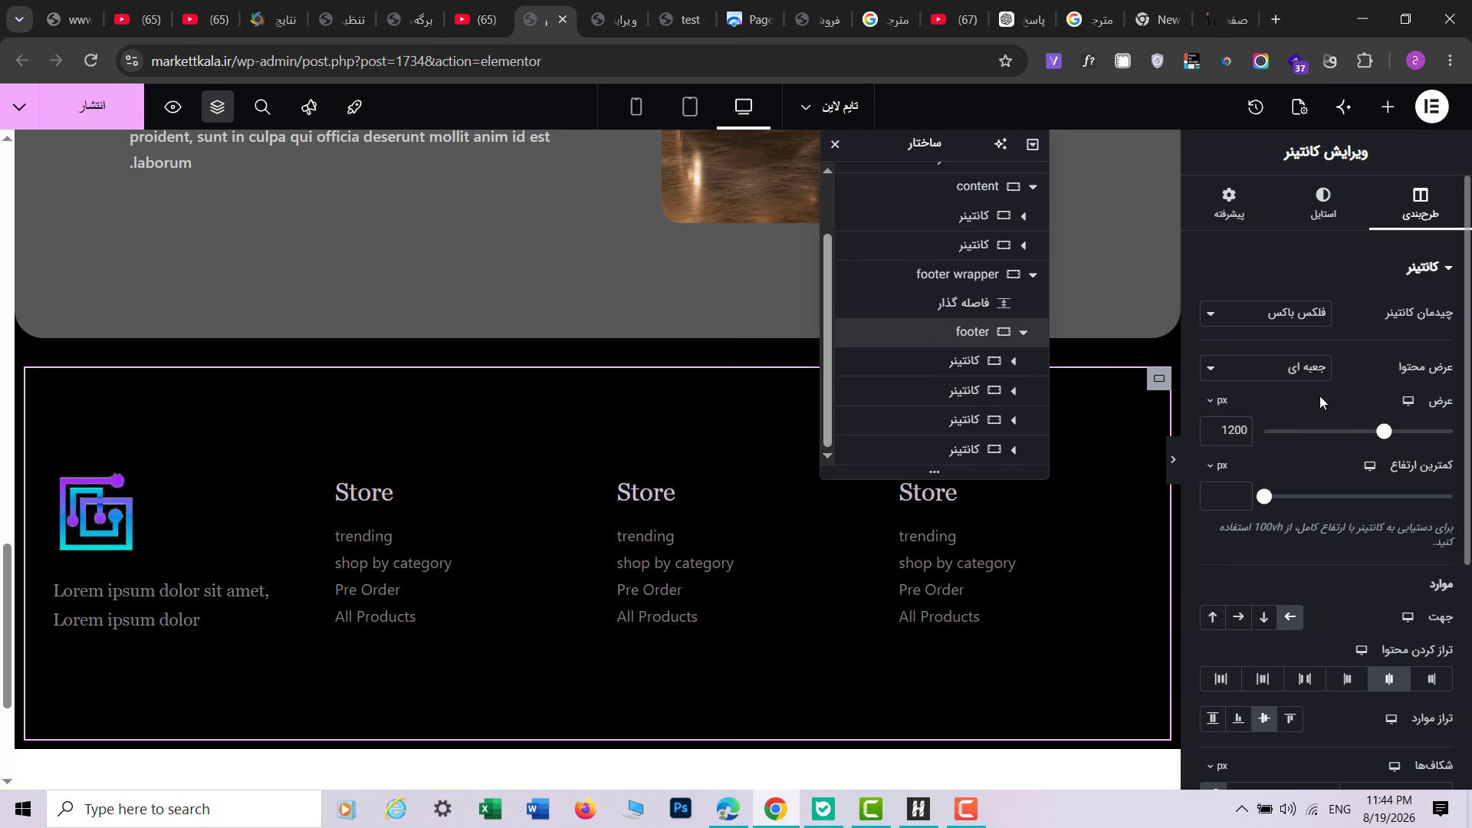
Step: Examine the footer container's layout, style and padding settings and preview the footer at full width
scroll(1313, 430, down, 3)
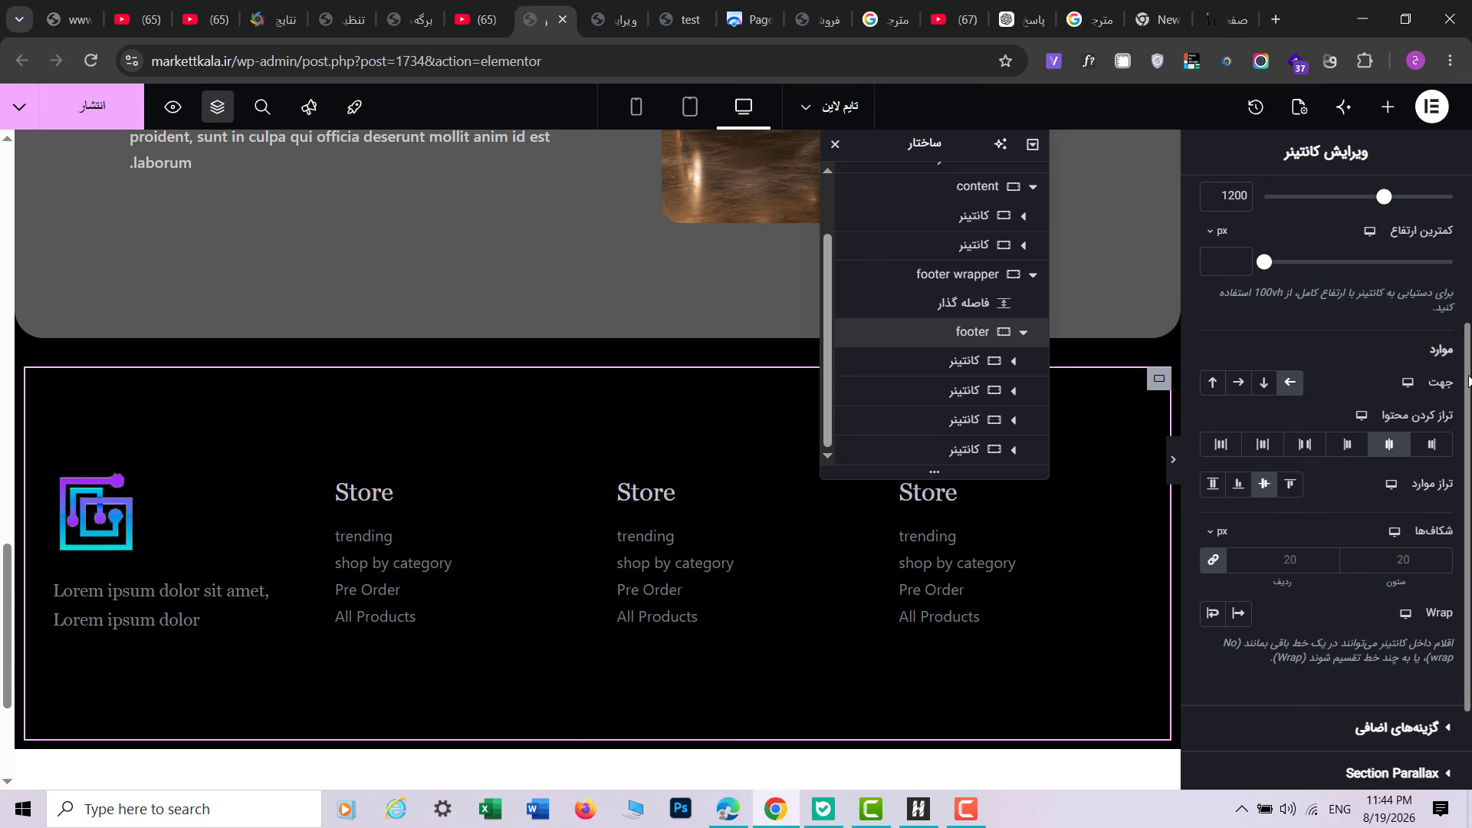
scroll(1469, 381, up, 5)
click(1322, 218)
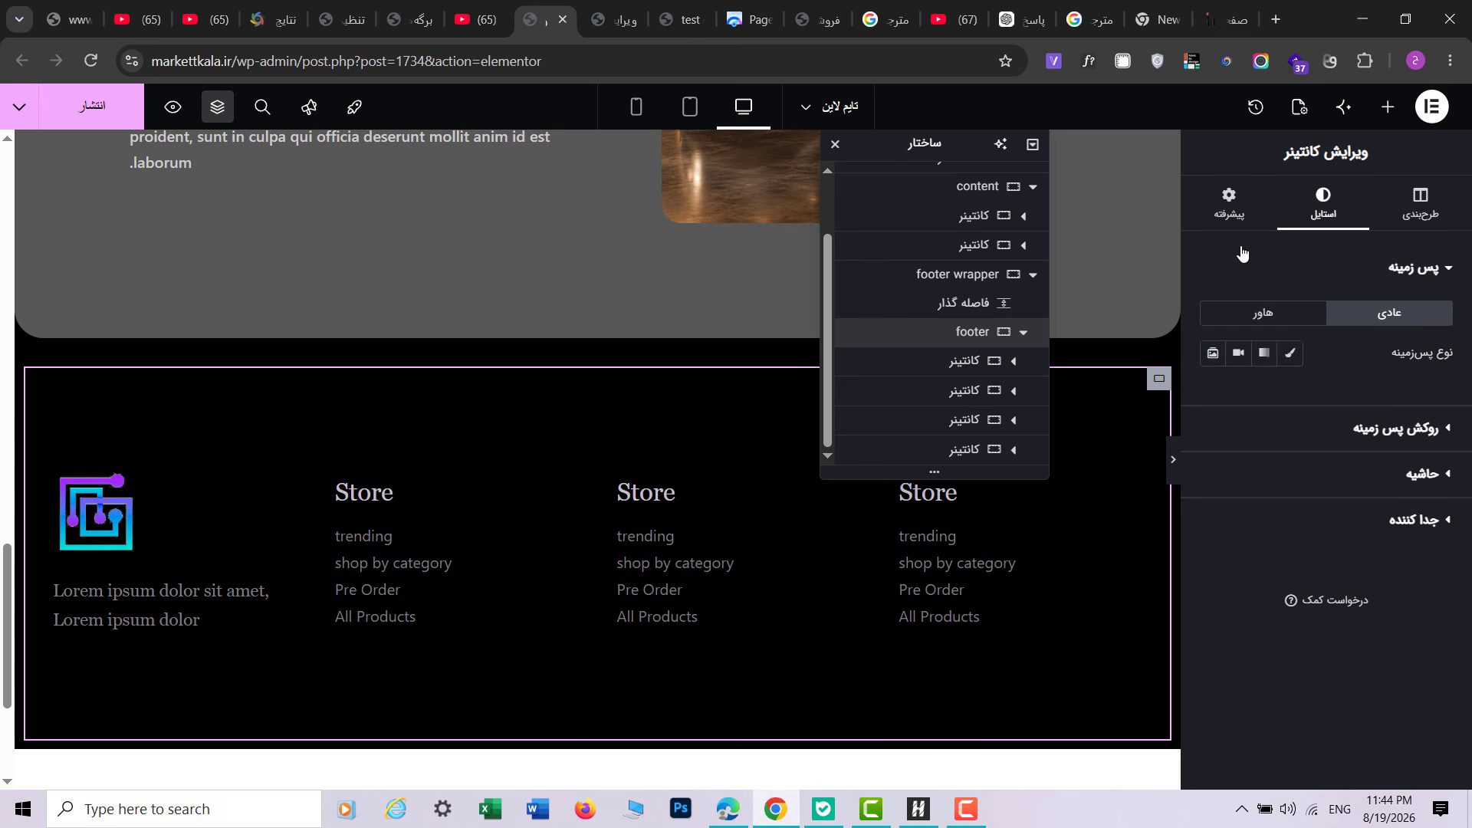
click(1229, 203)
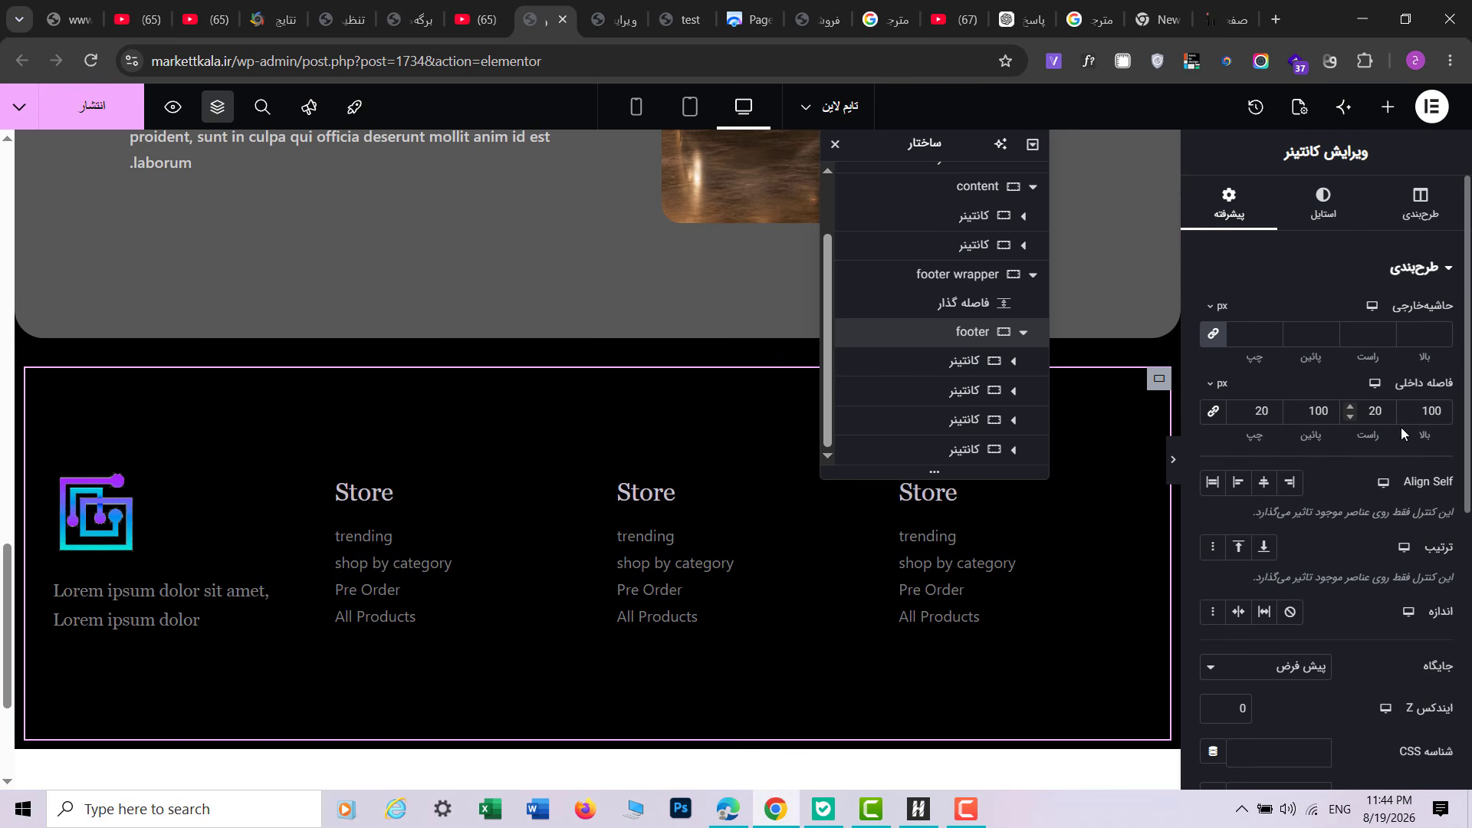
click(1173, 460)
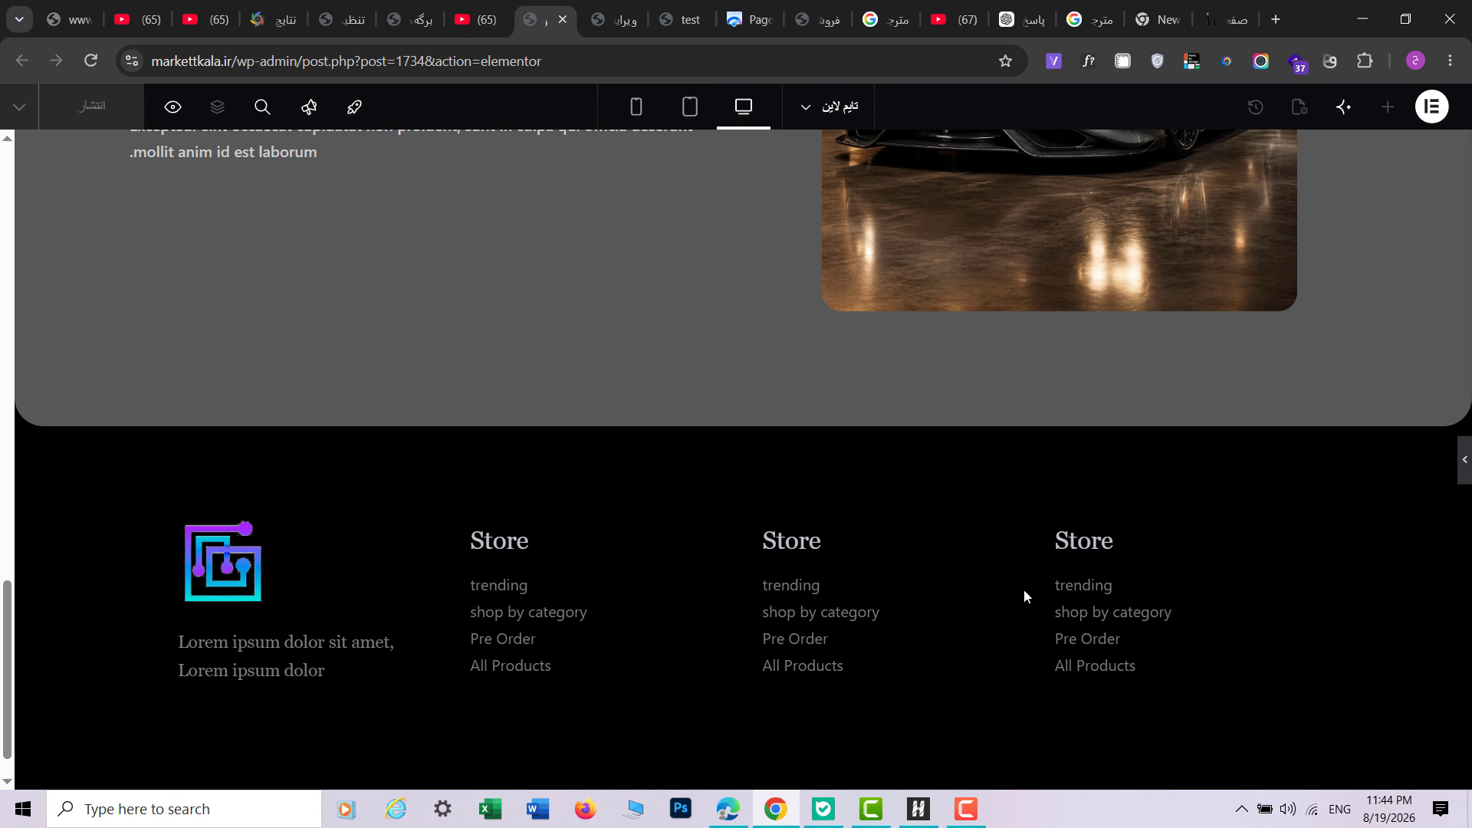
click(1465, 455)
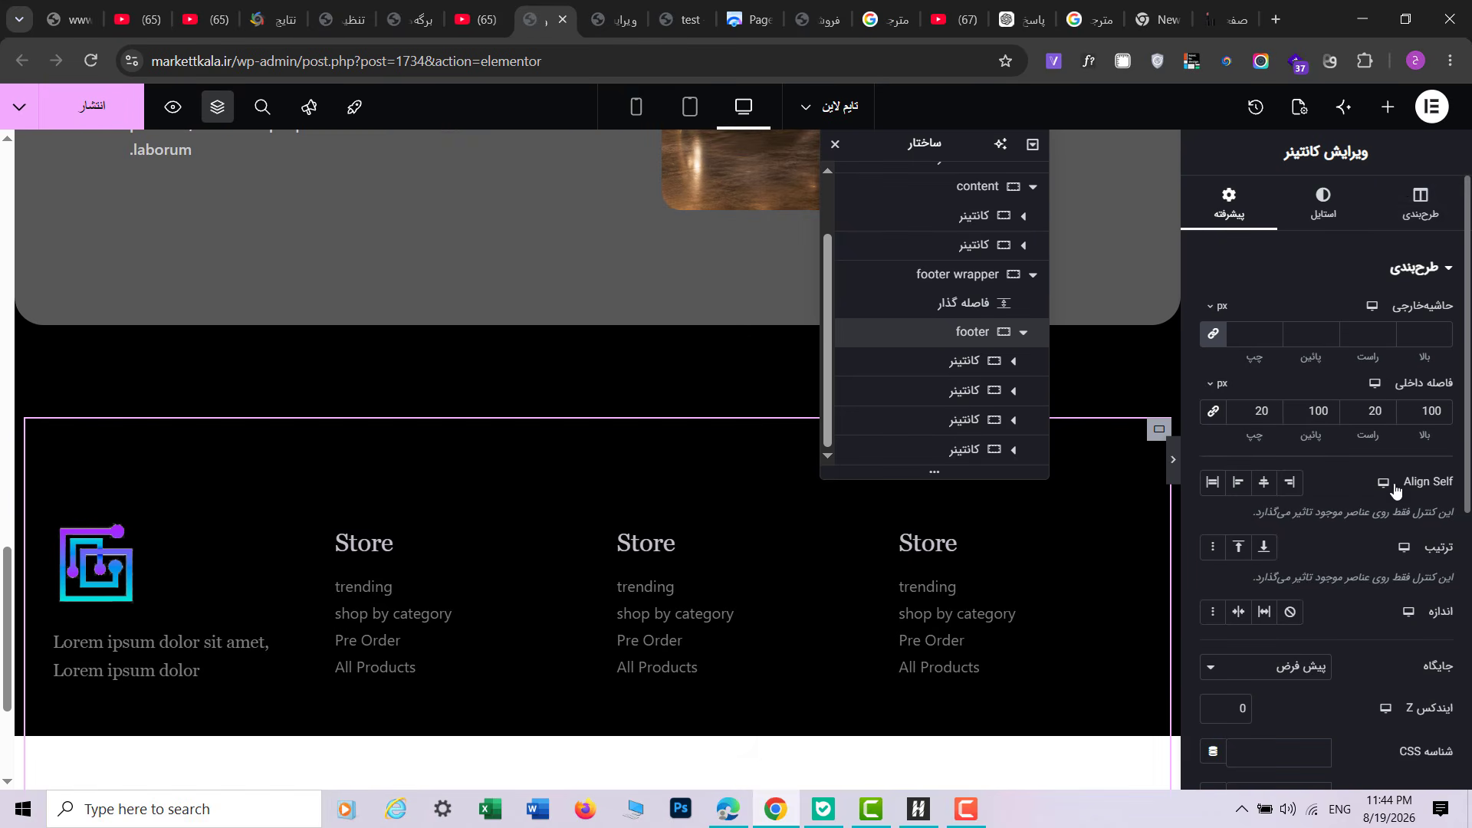
click(1407, 186)
scroll(1354, 514, down, 5)
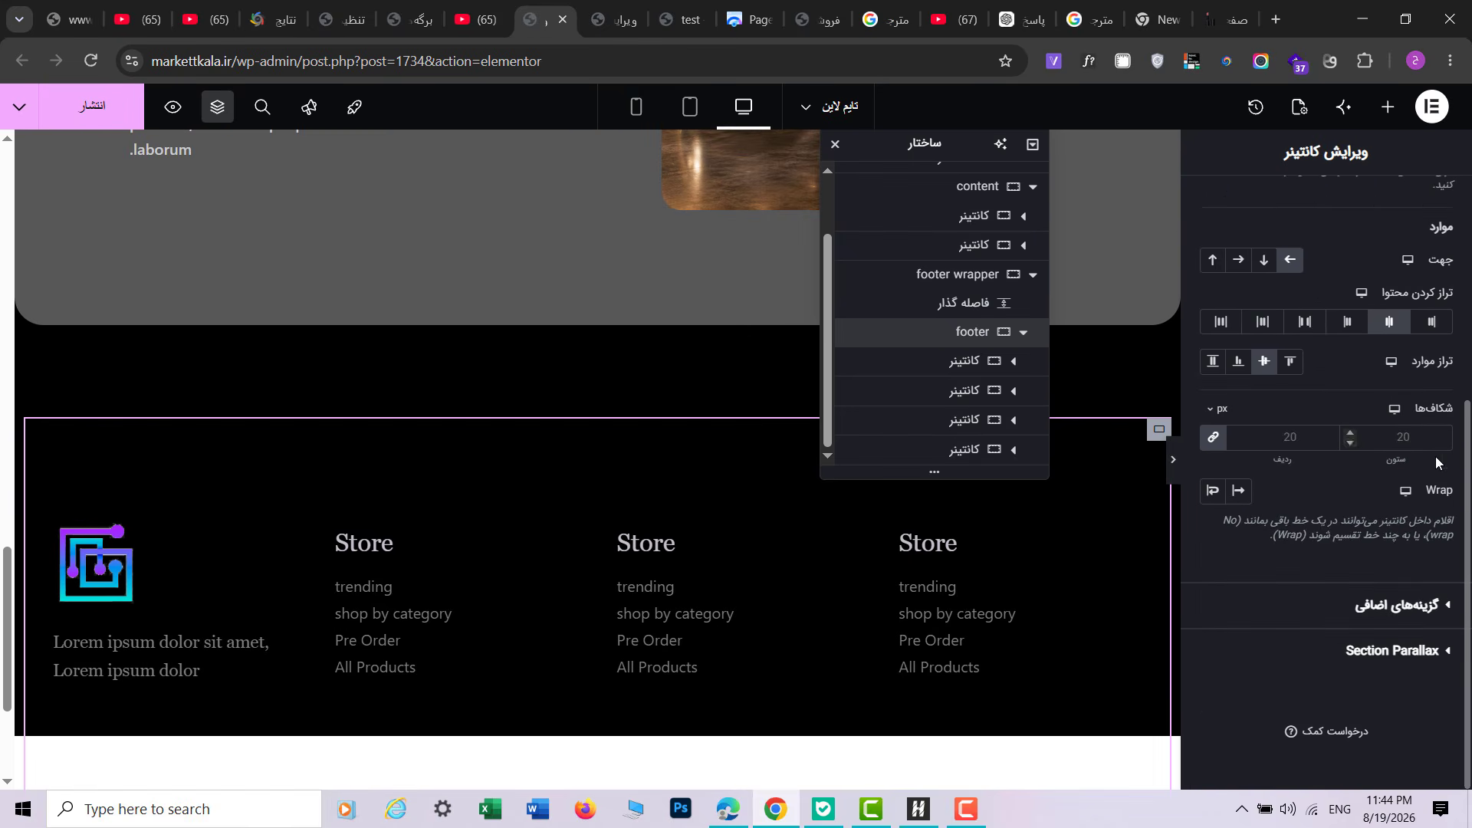
drag(1467, 459, 1386, 230)
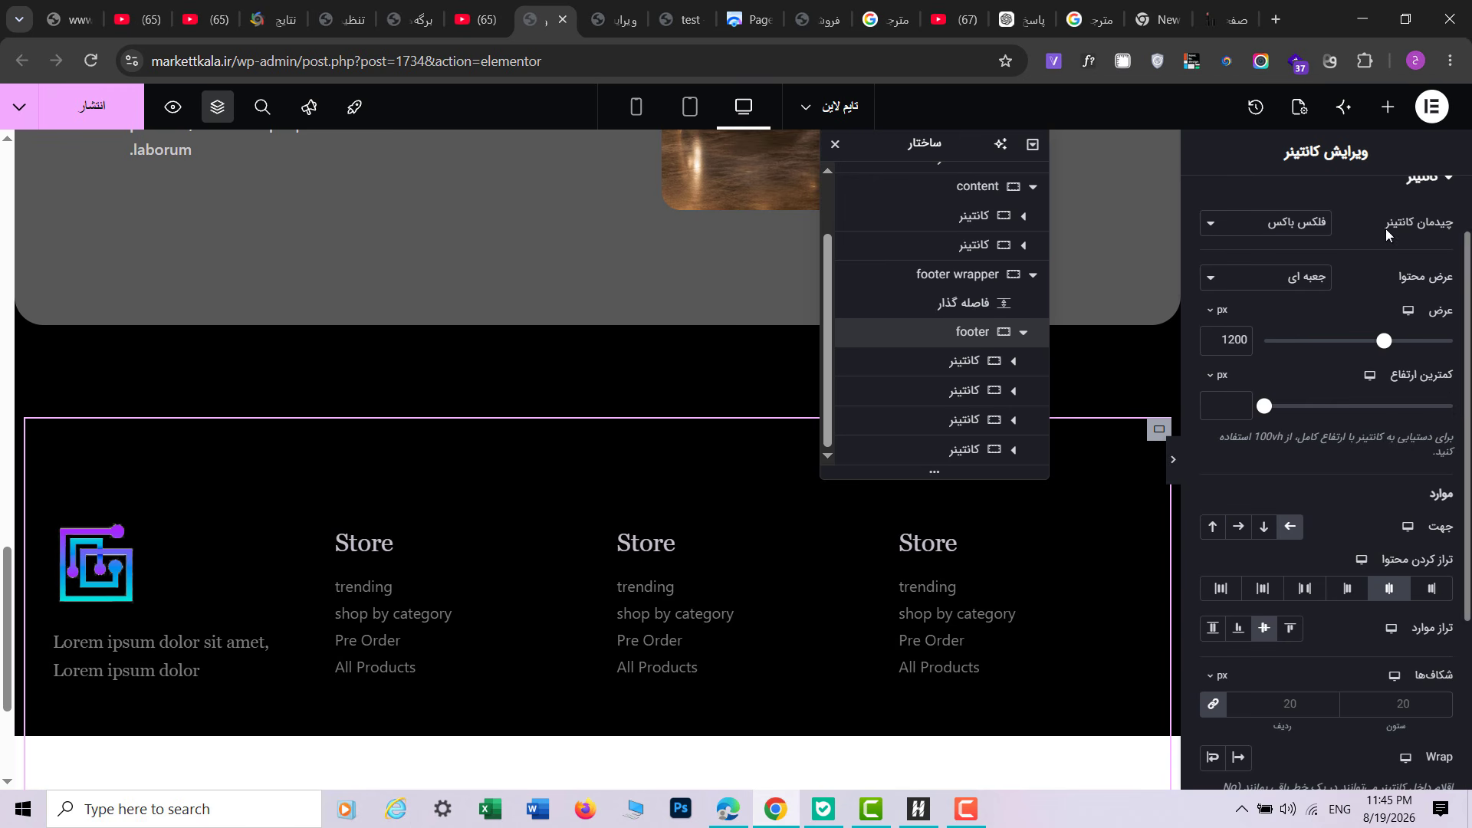
Step: Select the footer wrapper and open its background style settings
click(956, 293)
scroll(1105, 440, up, 8)
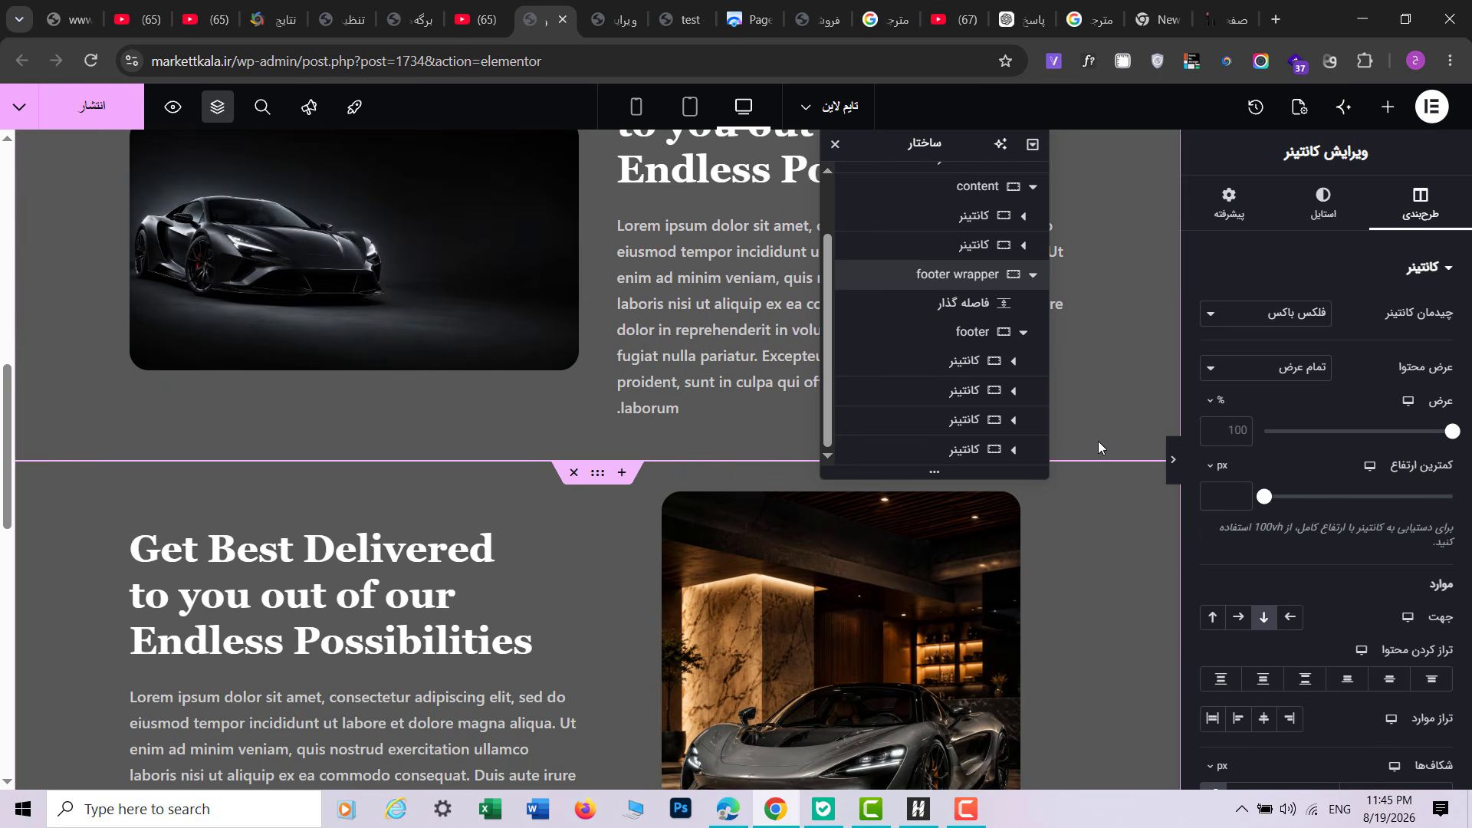
scroll(537, 384, down, 8)
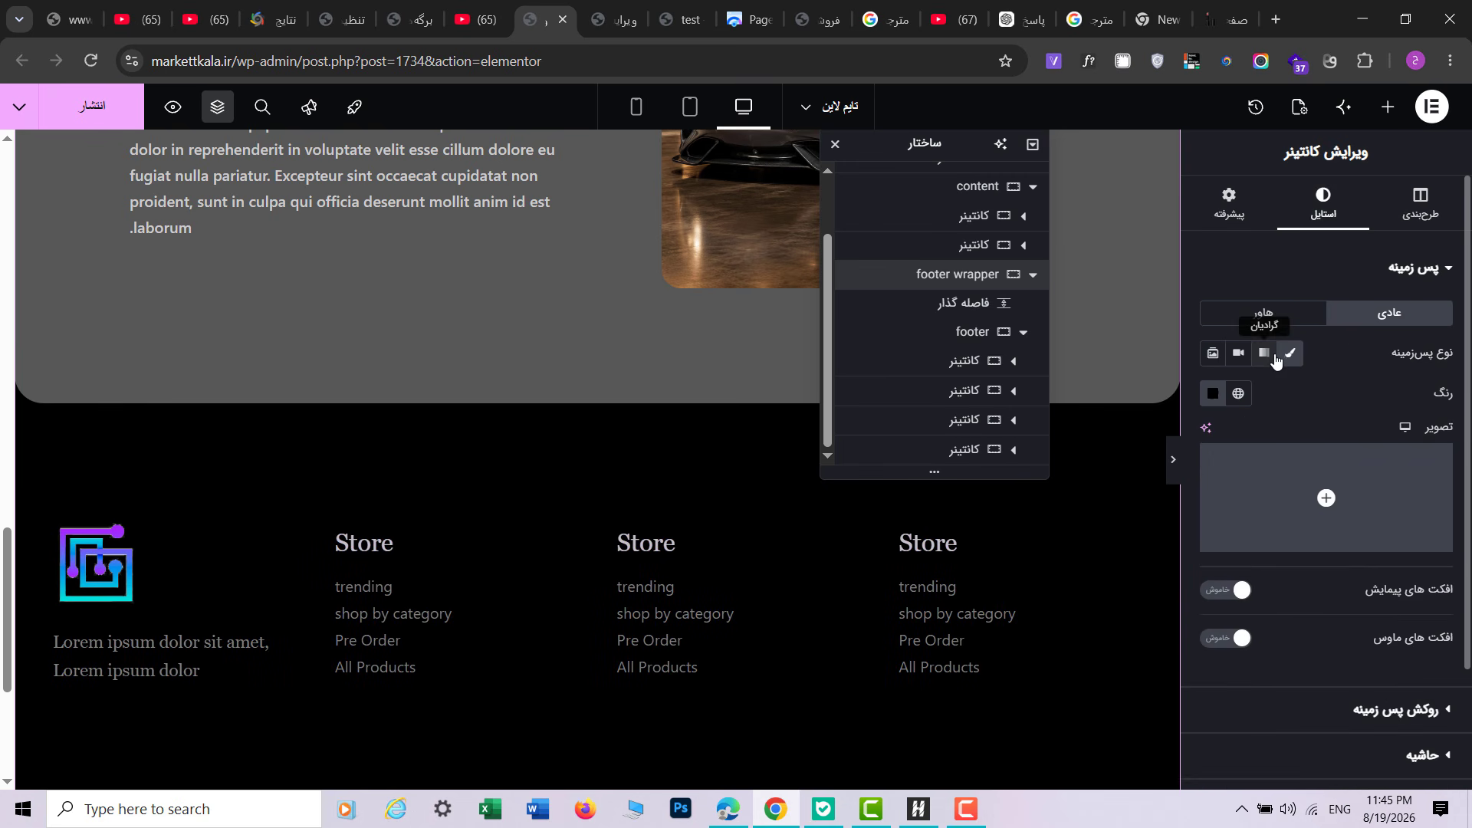
Step: Examine the footer wrapper's background, border and container layout settings
scroll(1334, 617, down, 2)
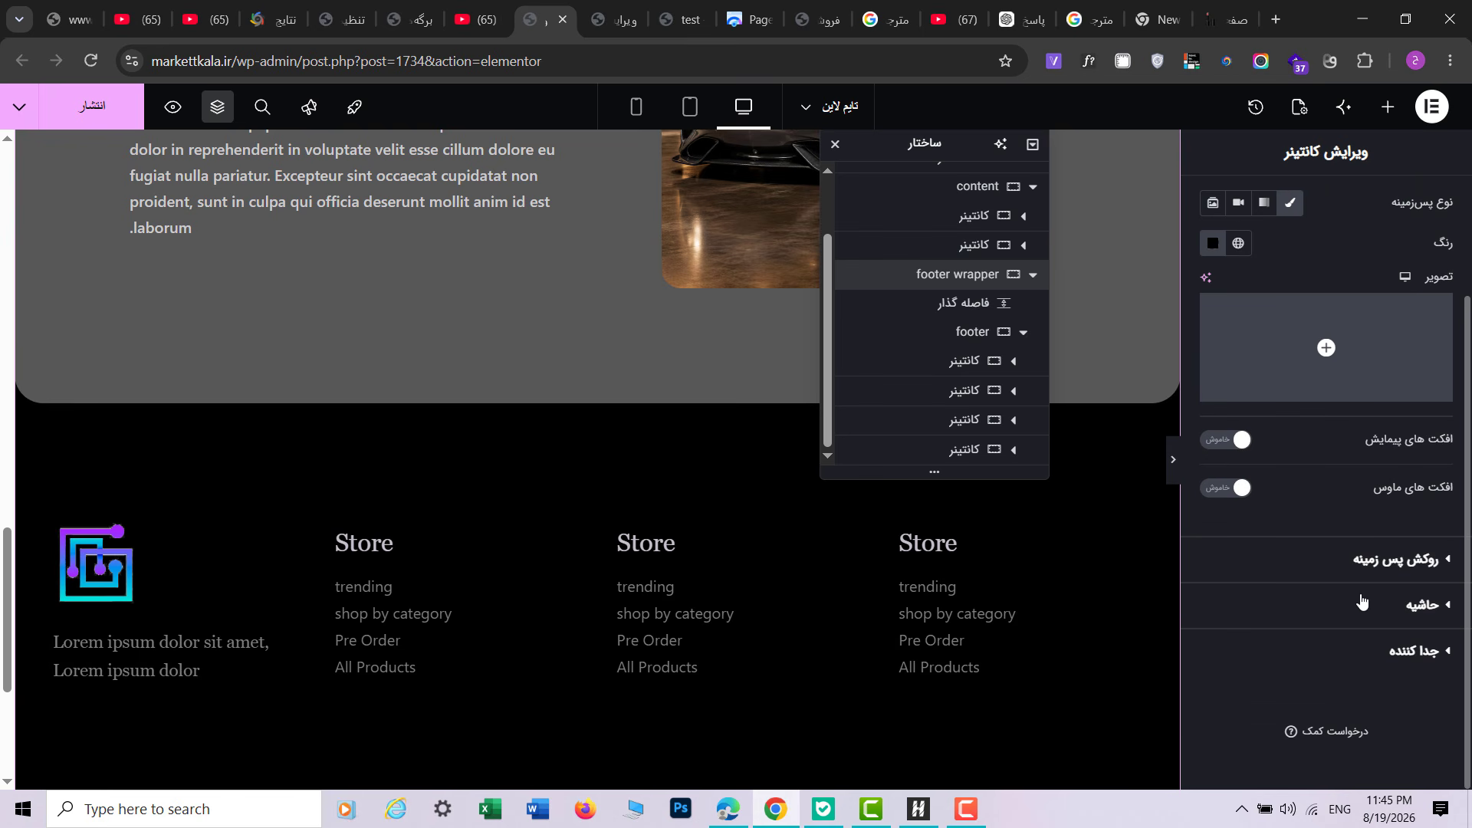
click(1372, 610)
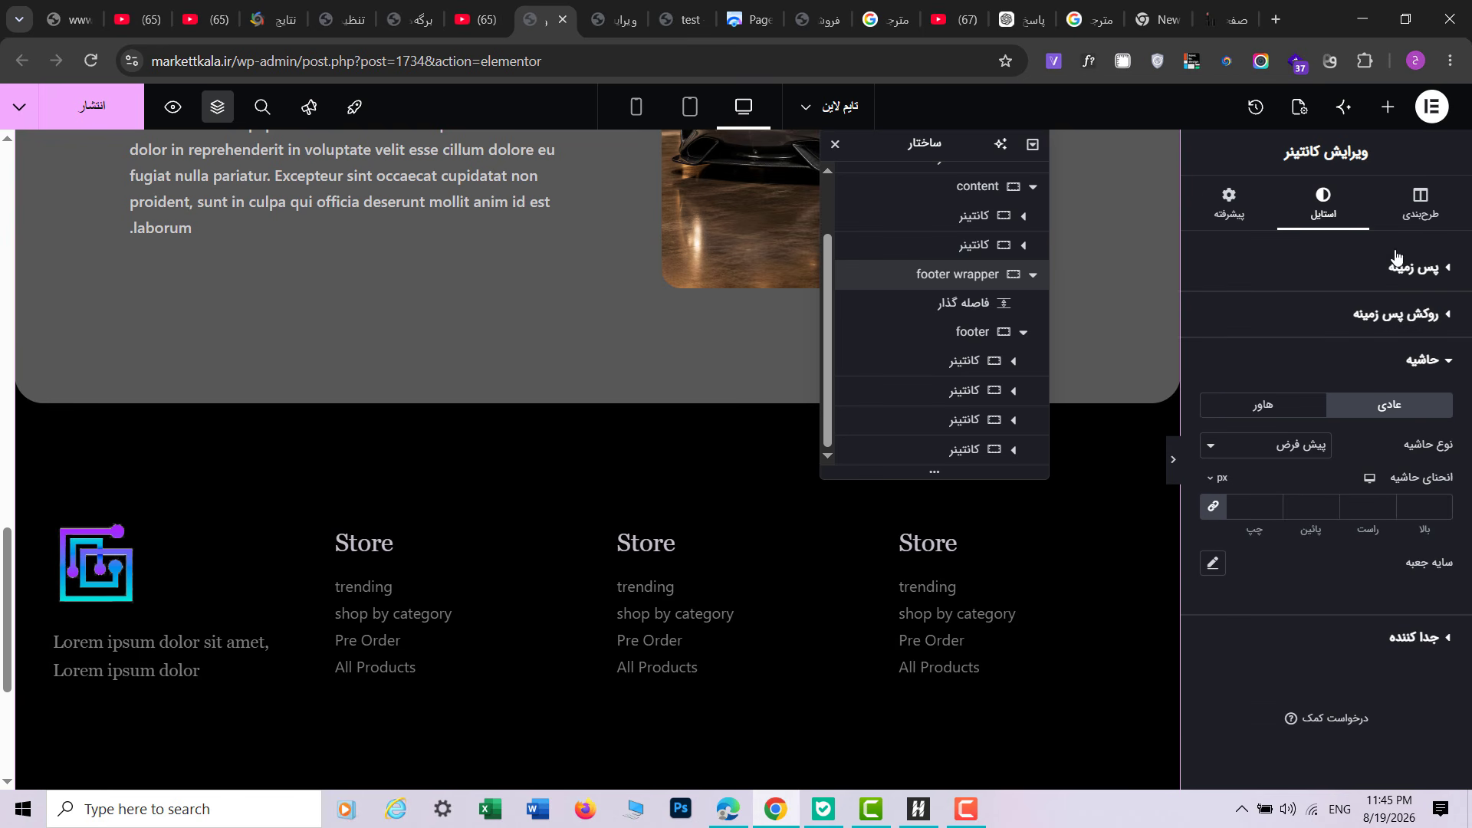
click(1413, 210)
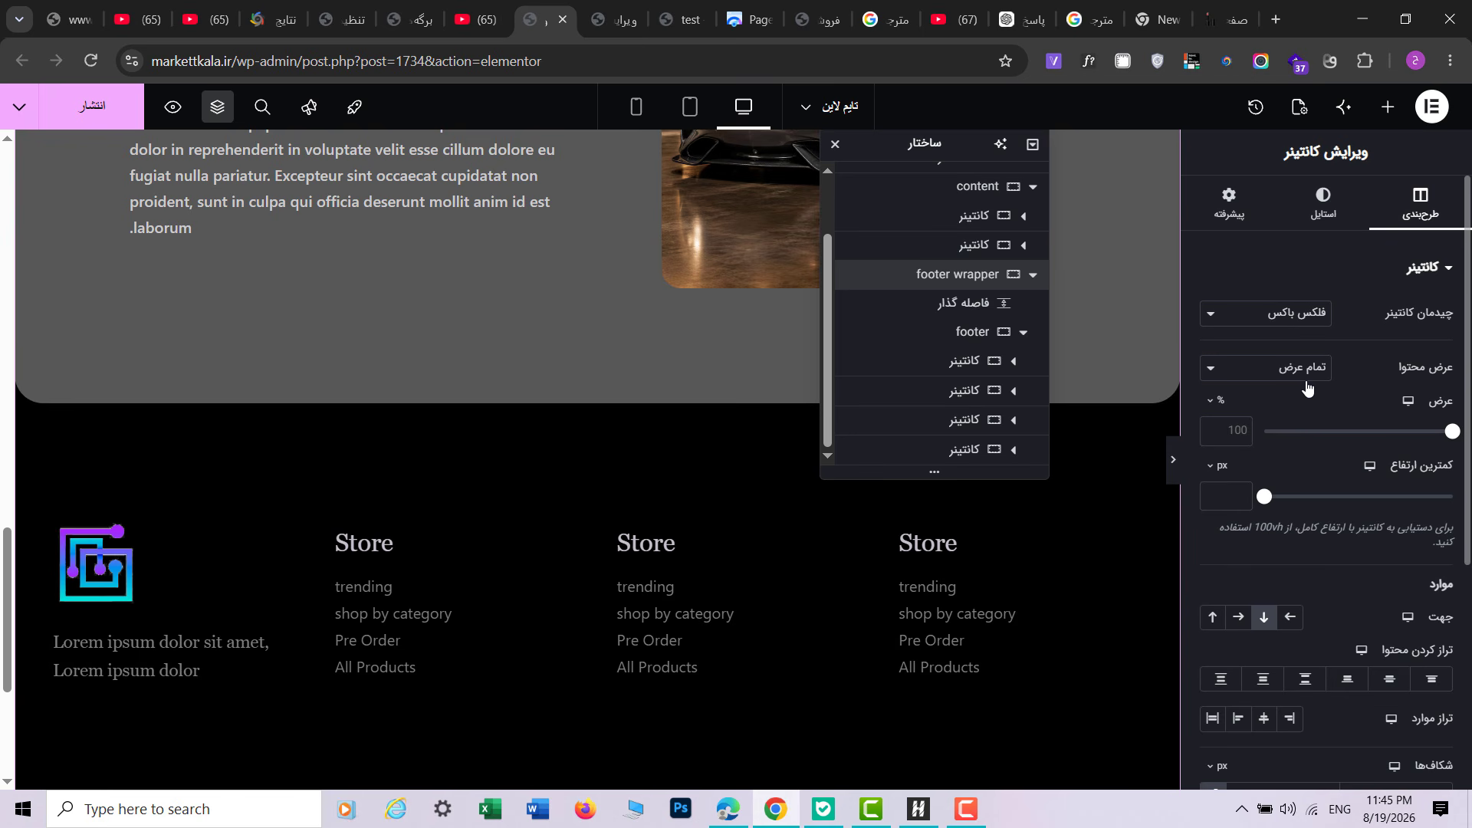
scroll(1305, 540, down, 3)
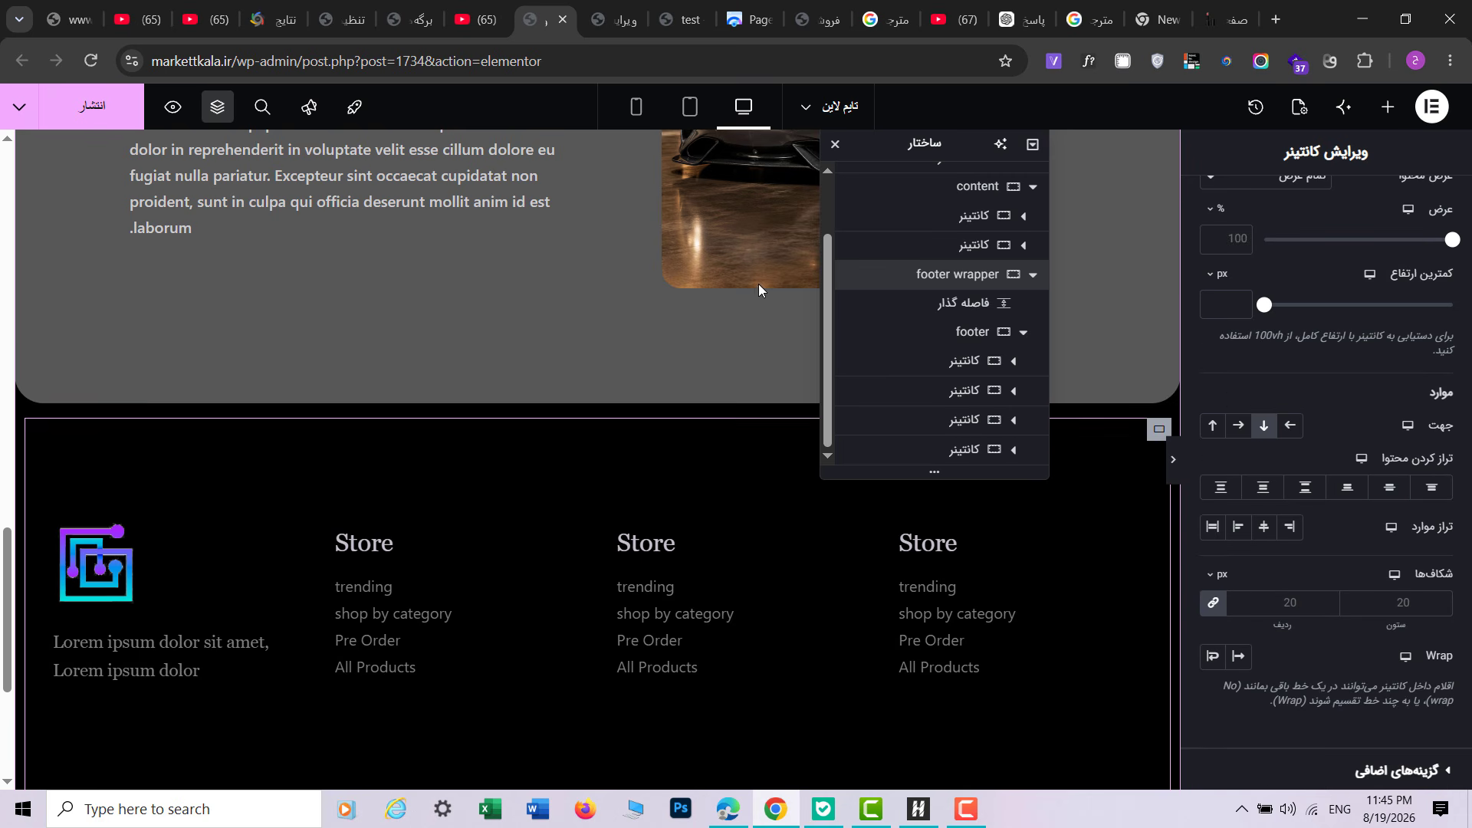
Step: Examine the footer spacer's height and advanced settings, and check its extent behind the content section
click(970, 305)
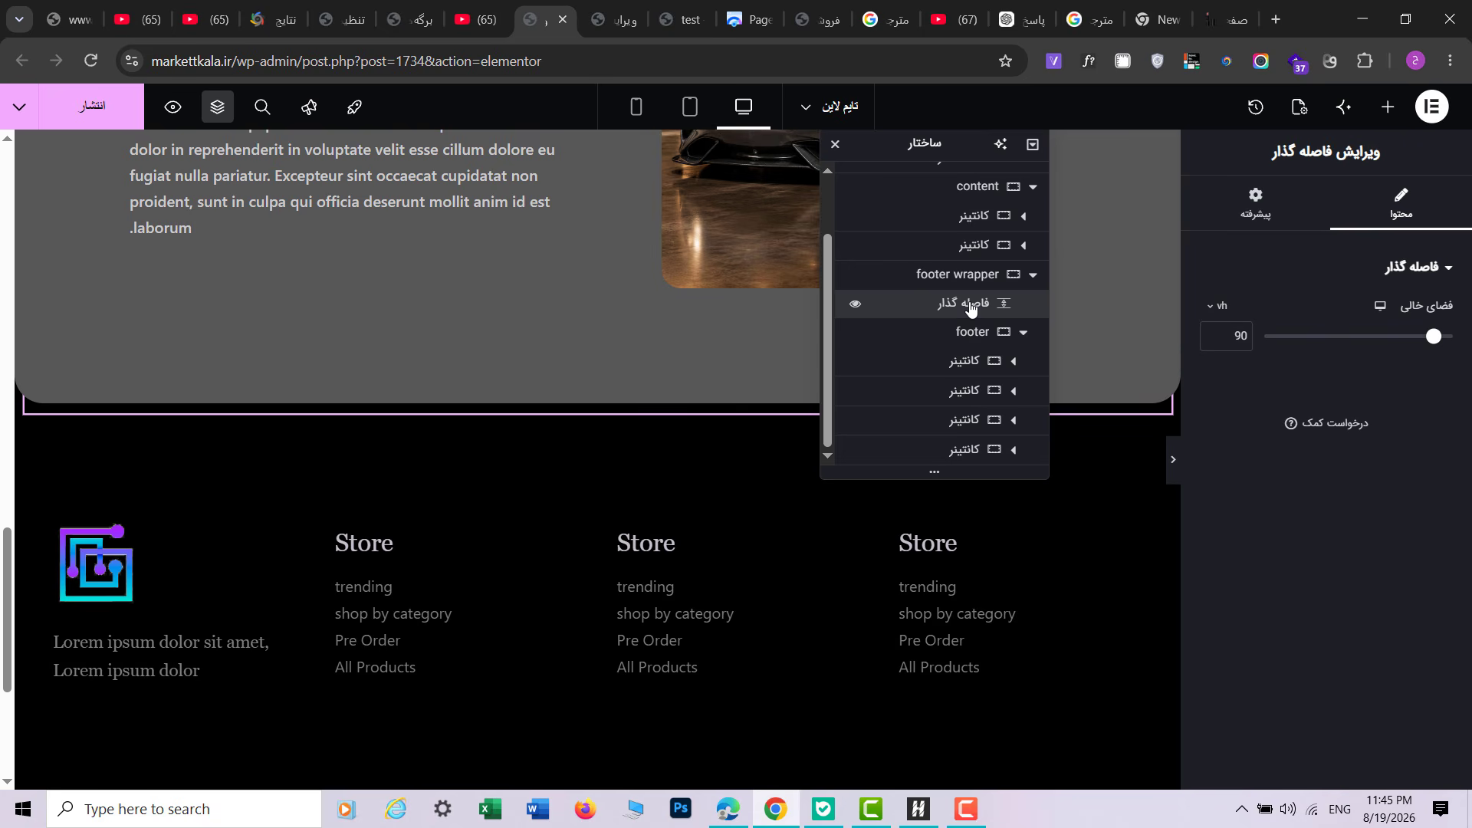
scroll(209, 627, up, 7)
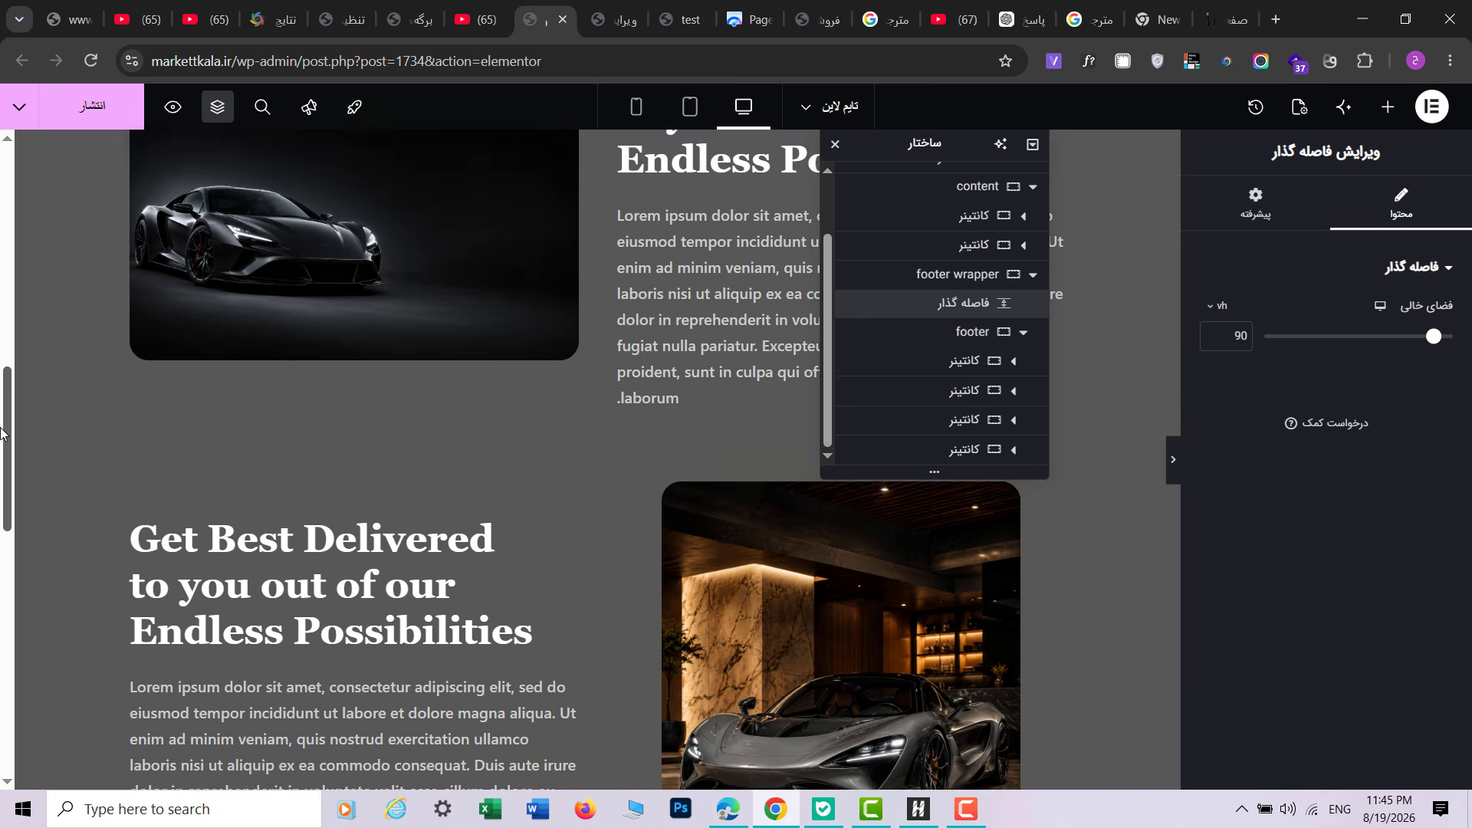
drag(3, 433, 3, 621)
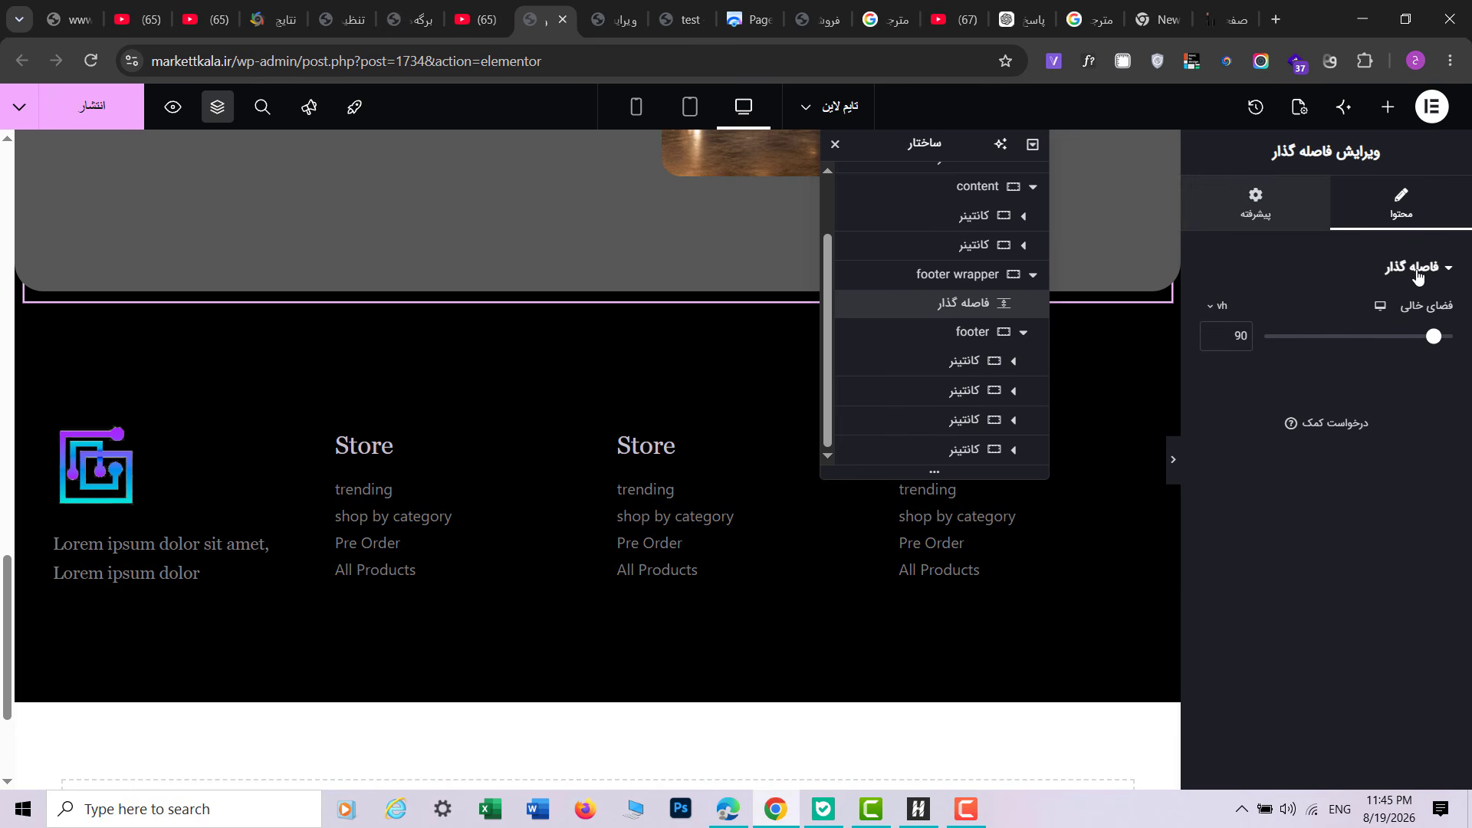
click(1255, 203)
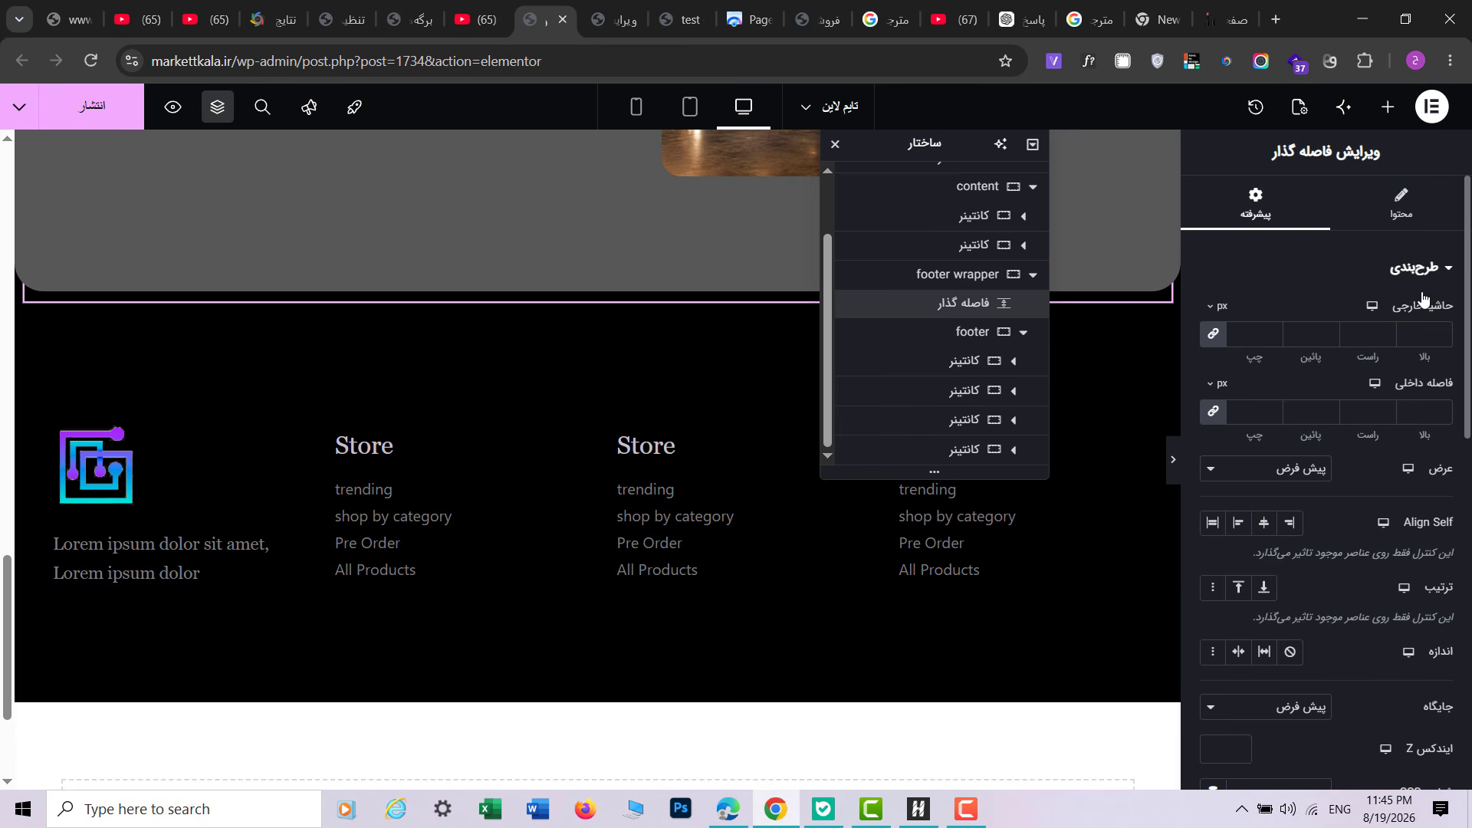
Step: Examine the footer wrapper's margins and motion effects, and check how the footer overlaps the content section
click(959, 332)
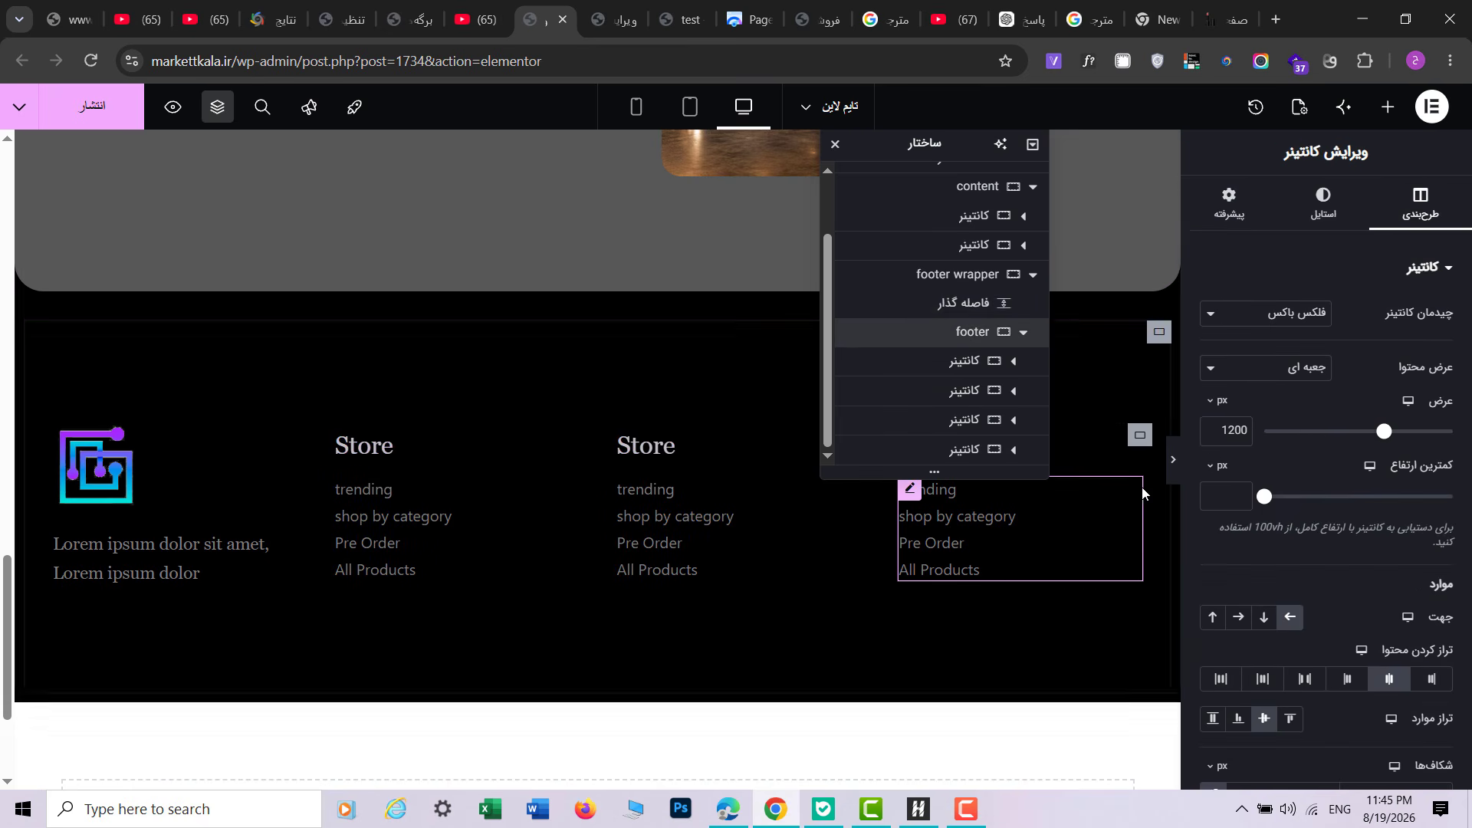
click(976, 273)
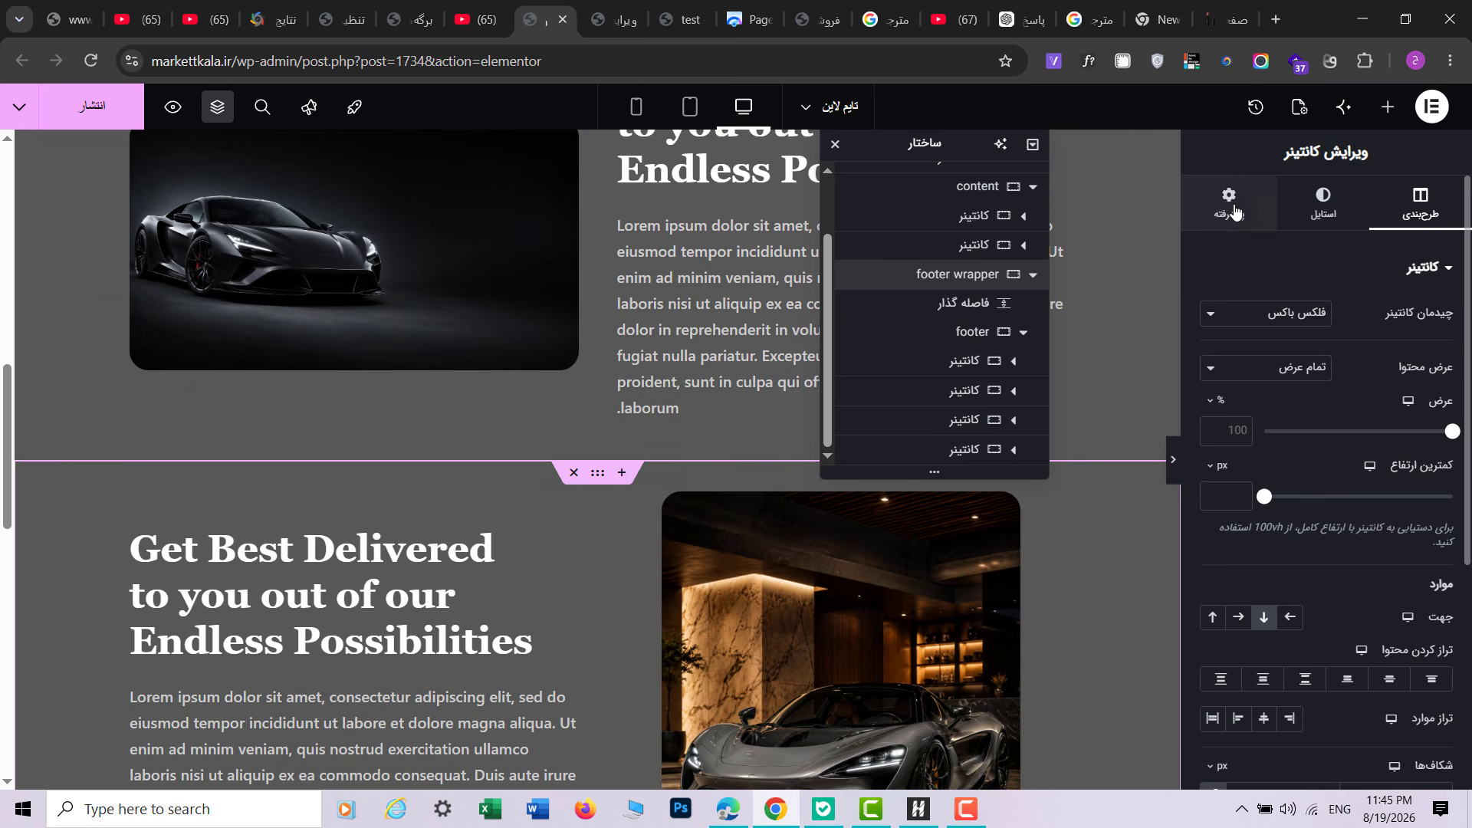
click(1229, 203)
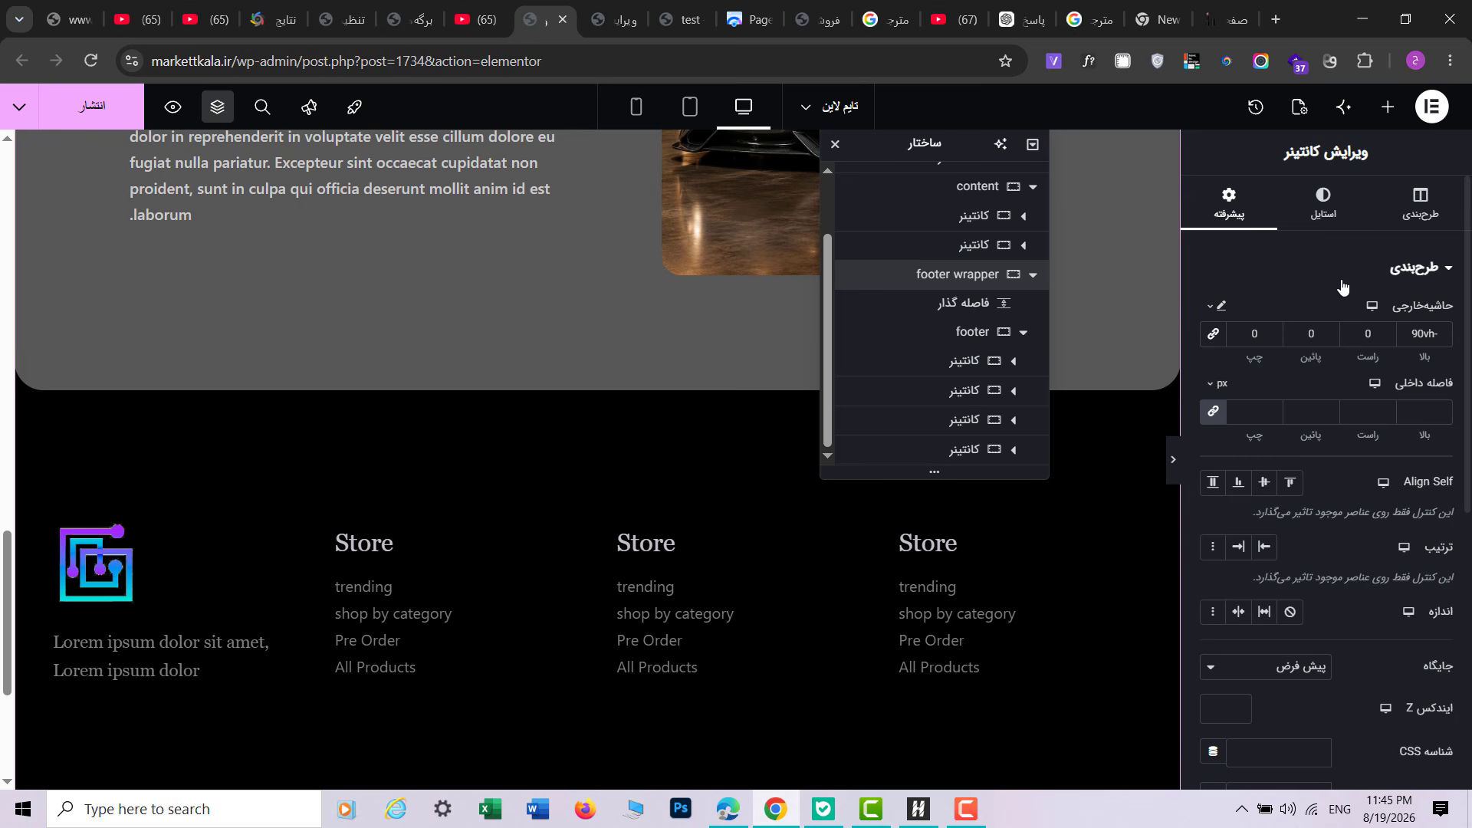
drag(4, 571, 2, 422)
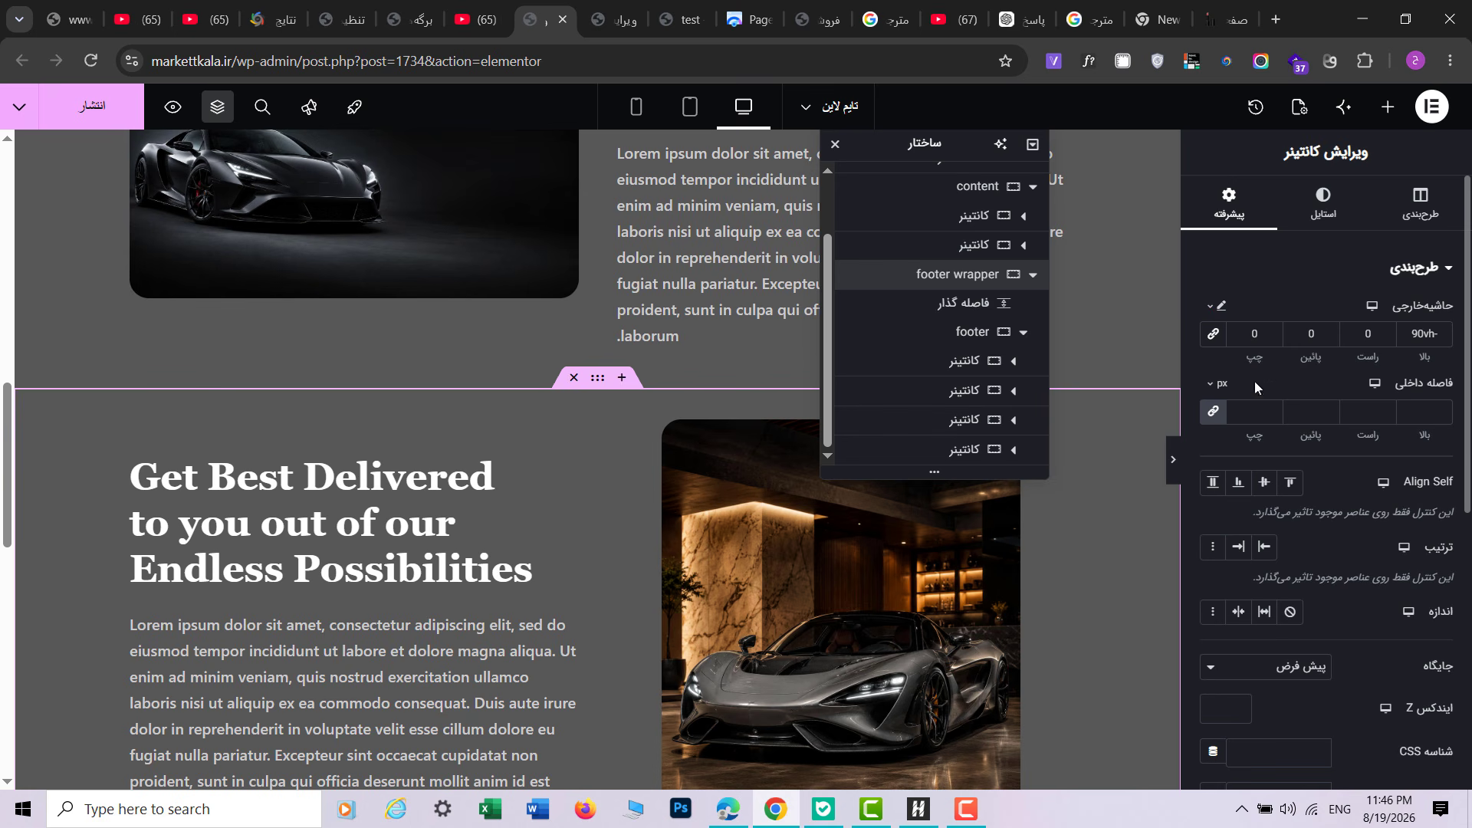
scroll(693, 555, up, 2)
scroll(1140, 509, down, 10)
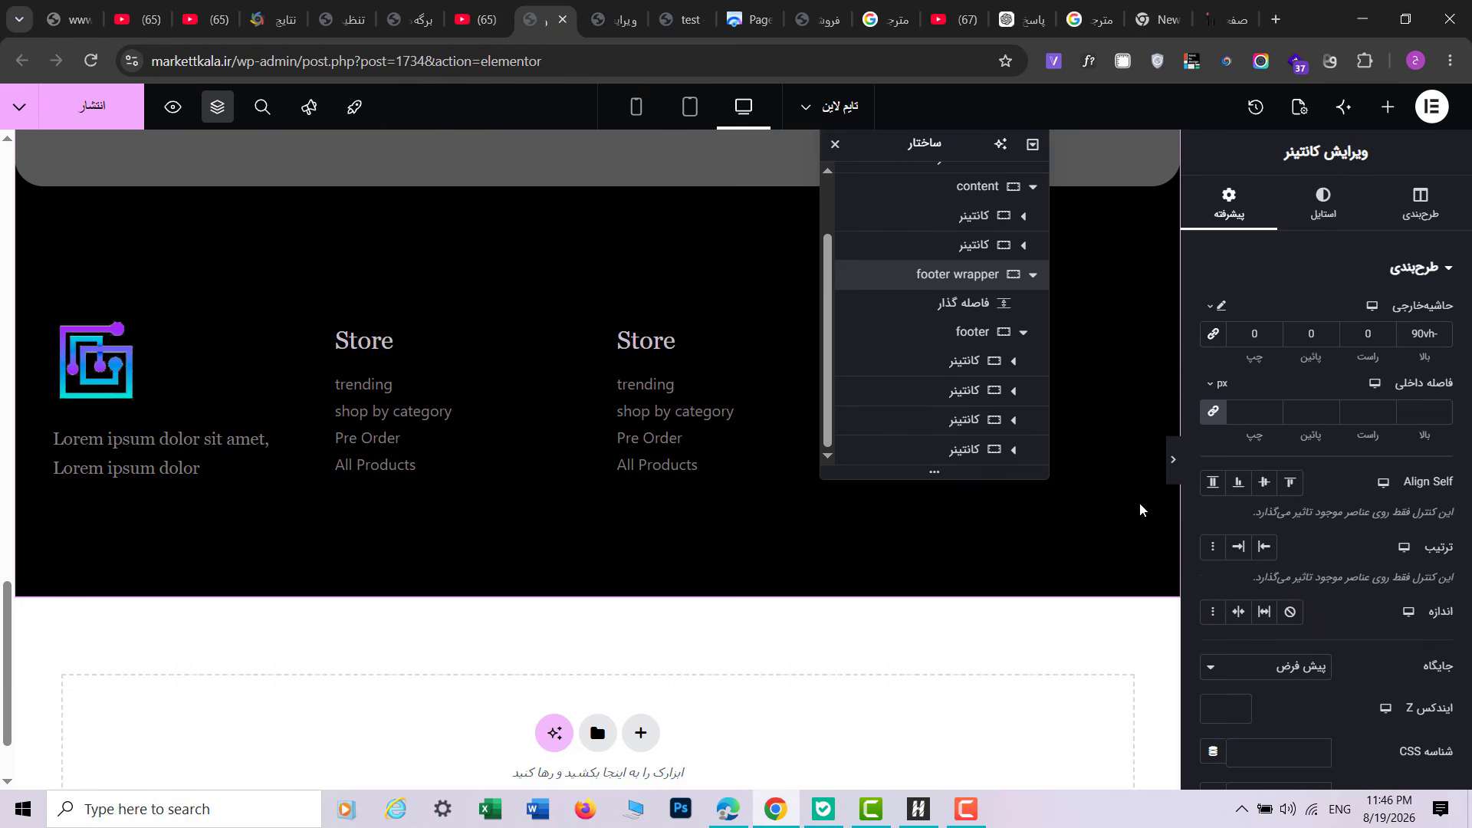
scroll(1265, 552, down, 3)
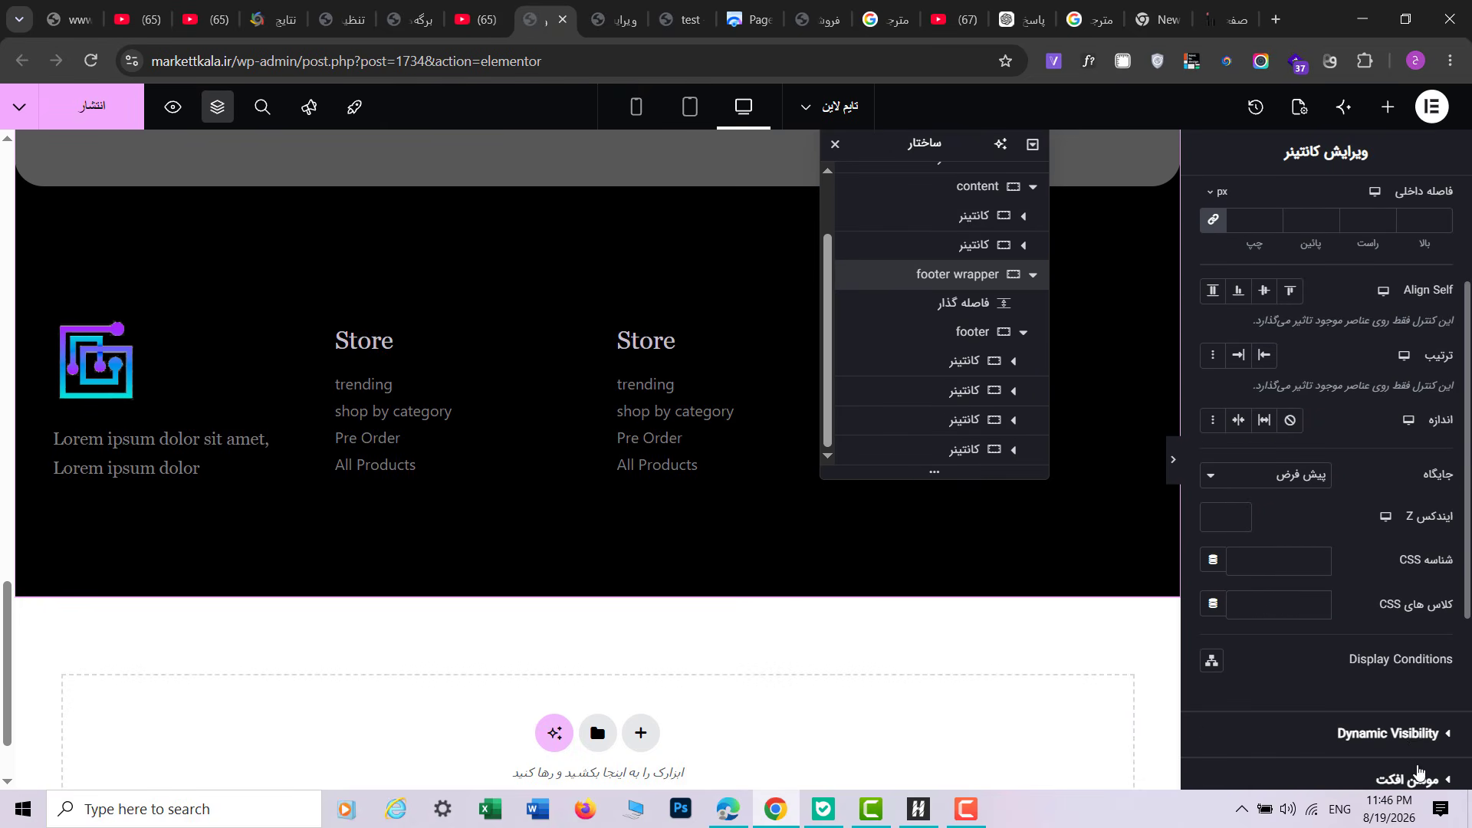
click(1418, 773)
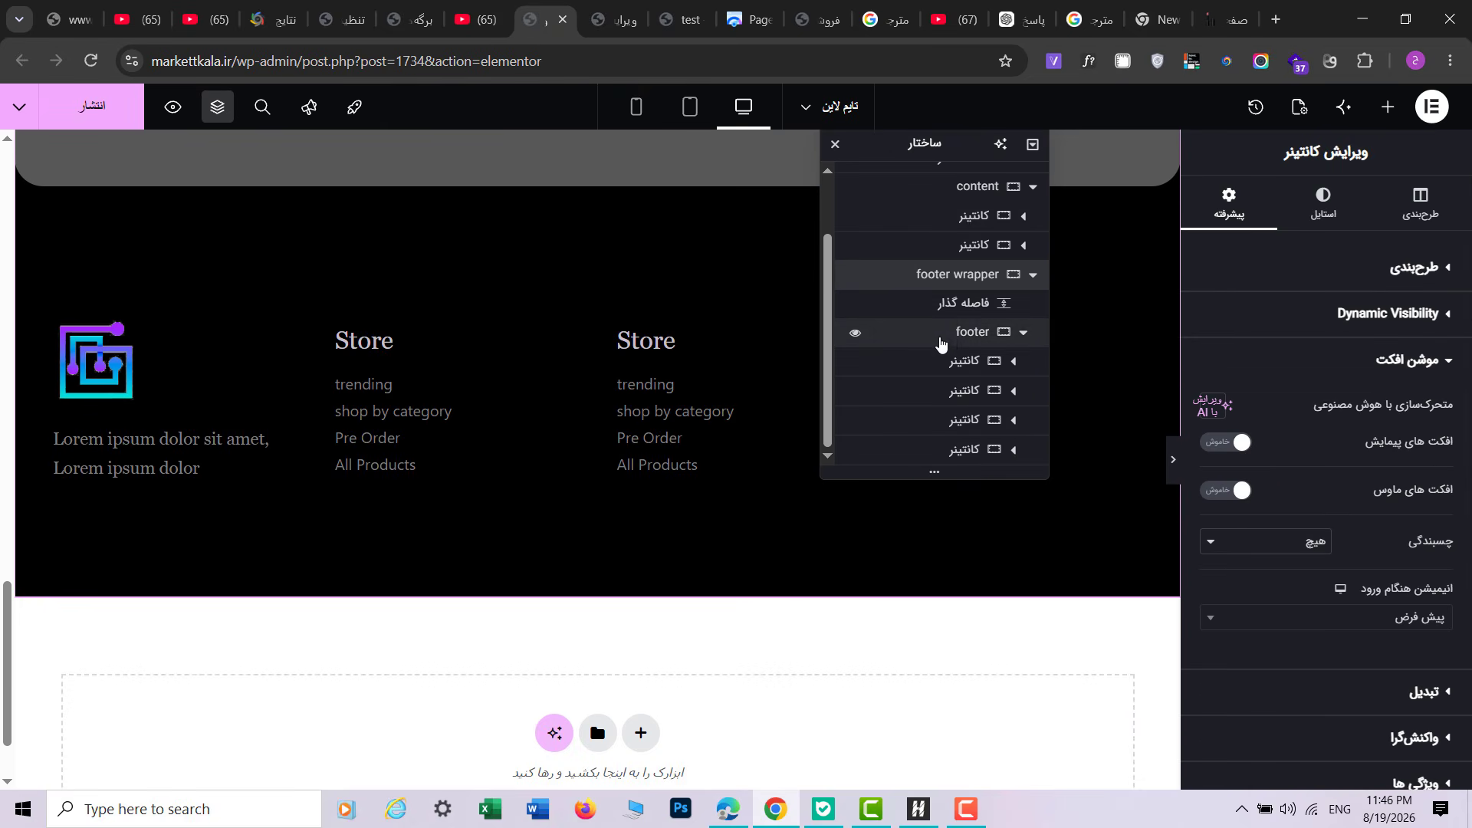
Step: Examine the footer container's padding, Z-index and sticky motion effects, and check how the content section uncovers it
click(970, 331)
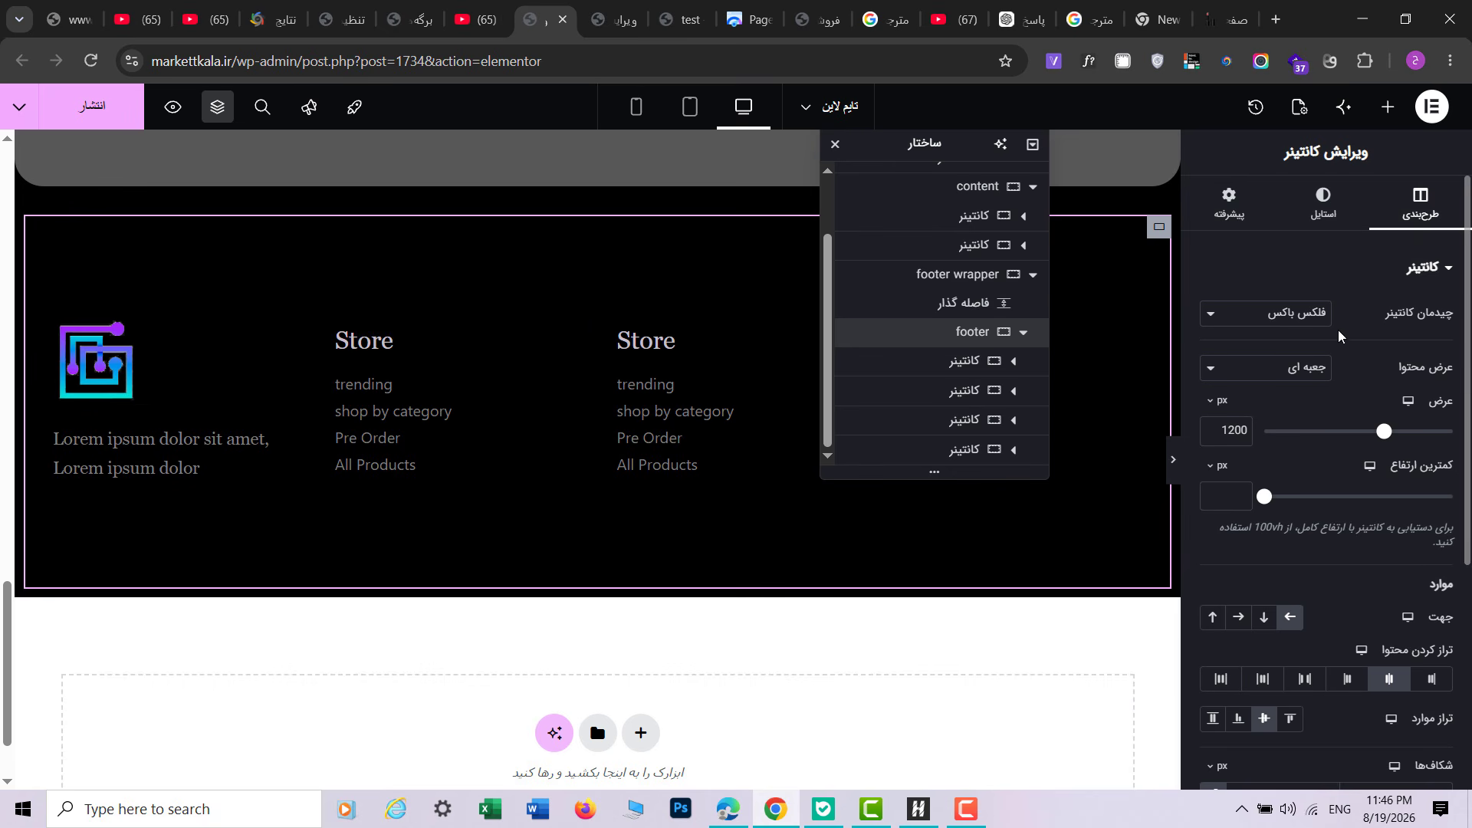
click(1229, 204)
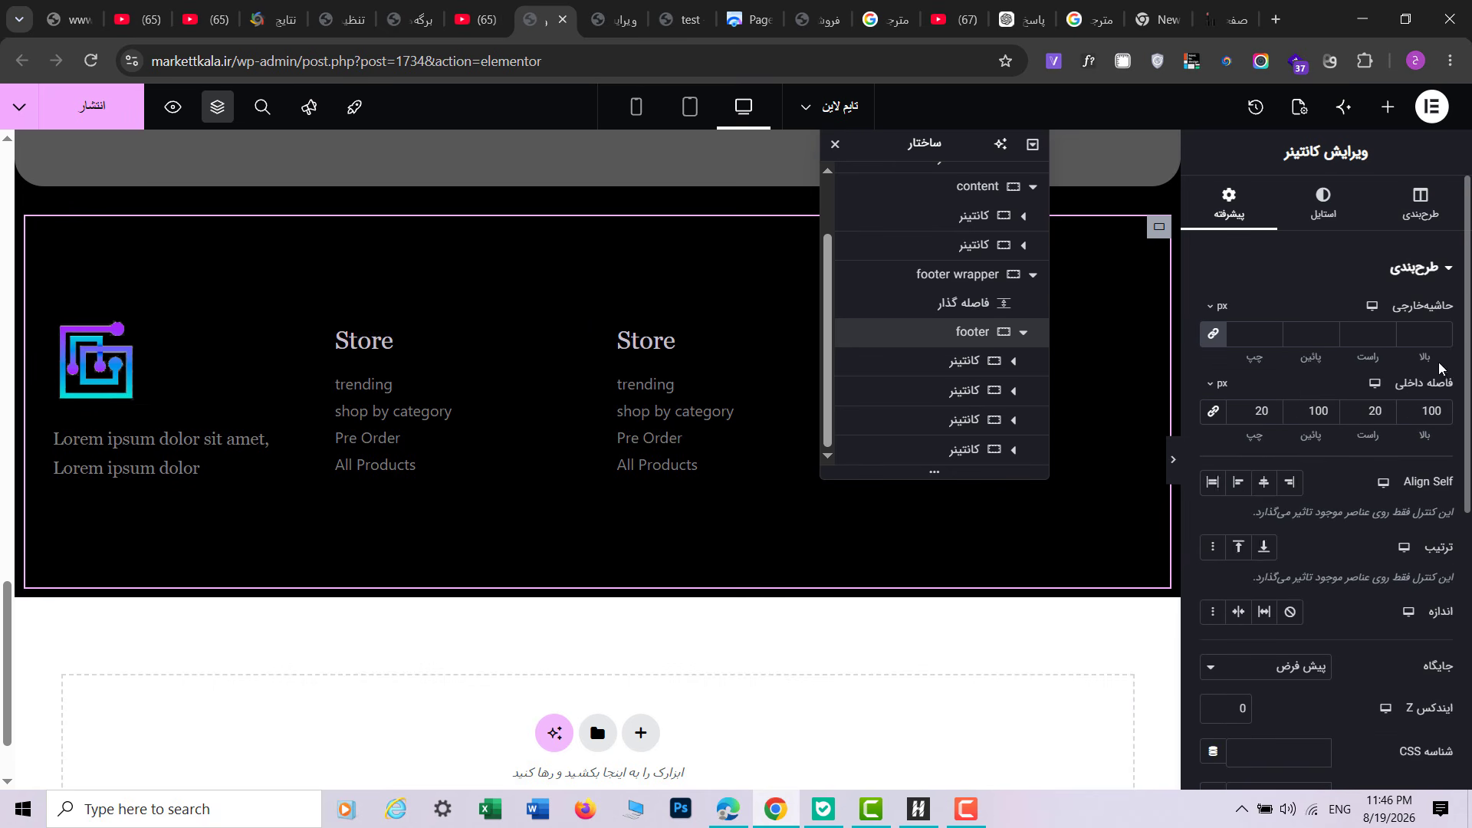
drag(1467, 312, 1466, 441)
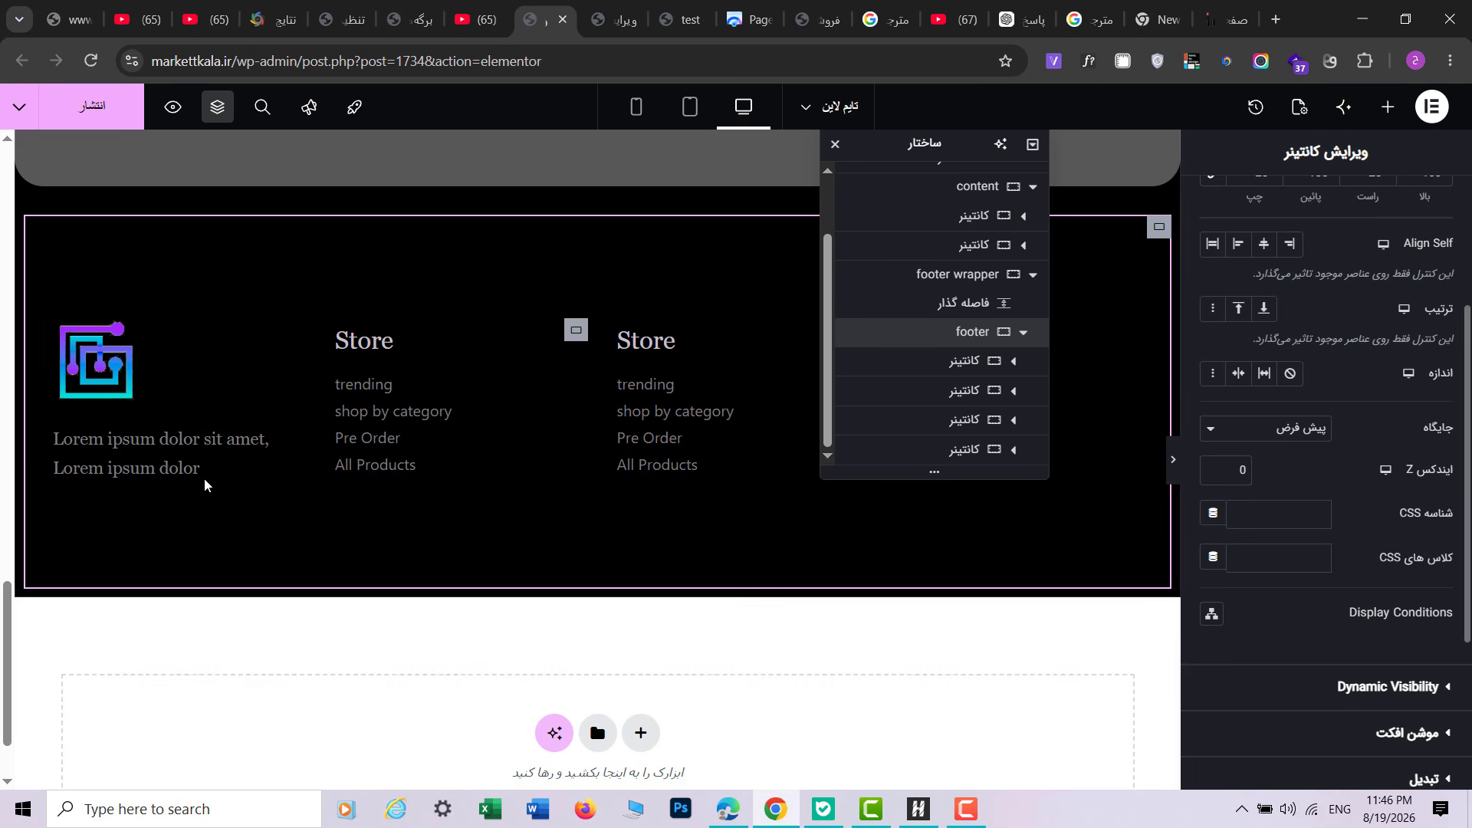
drag(6, 637, 10, 558)
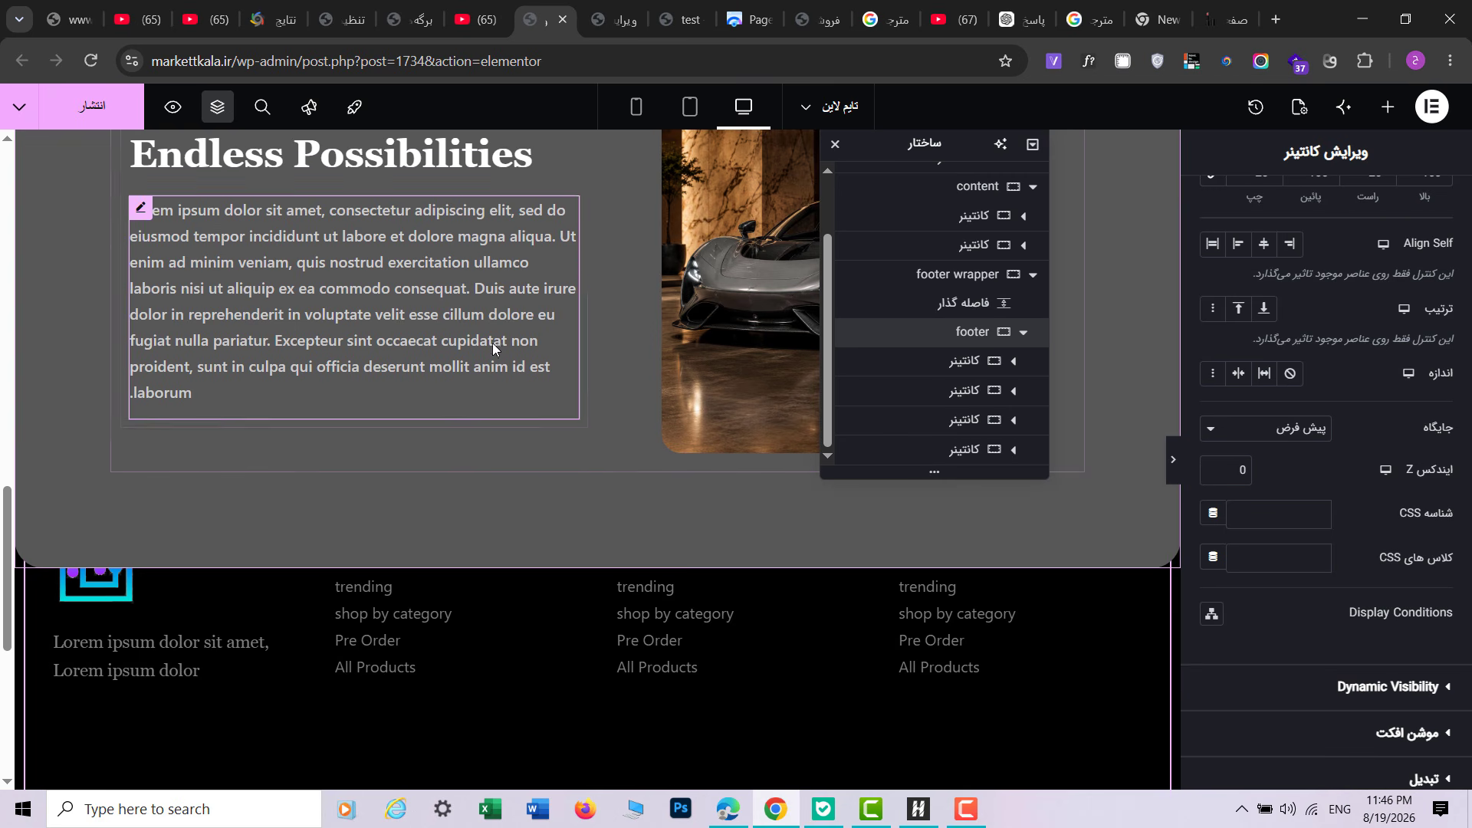
drag(2, 559, 2, 591)
scroll(1408, 536, down, 3)
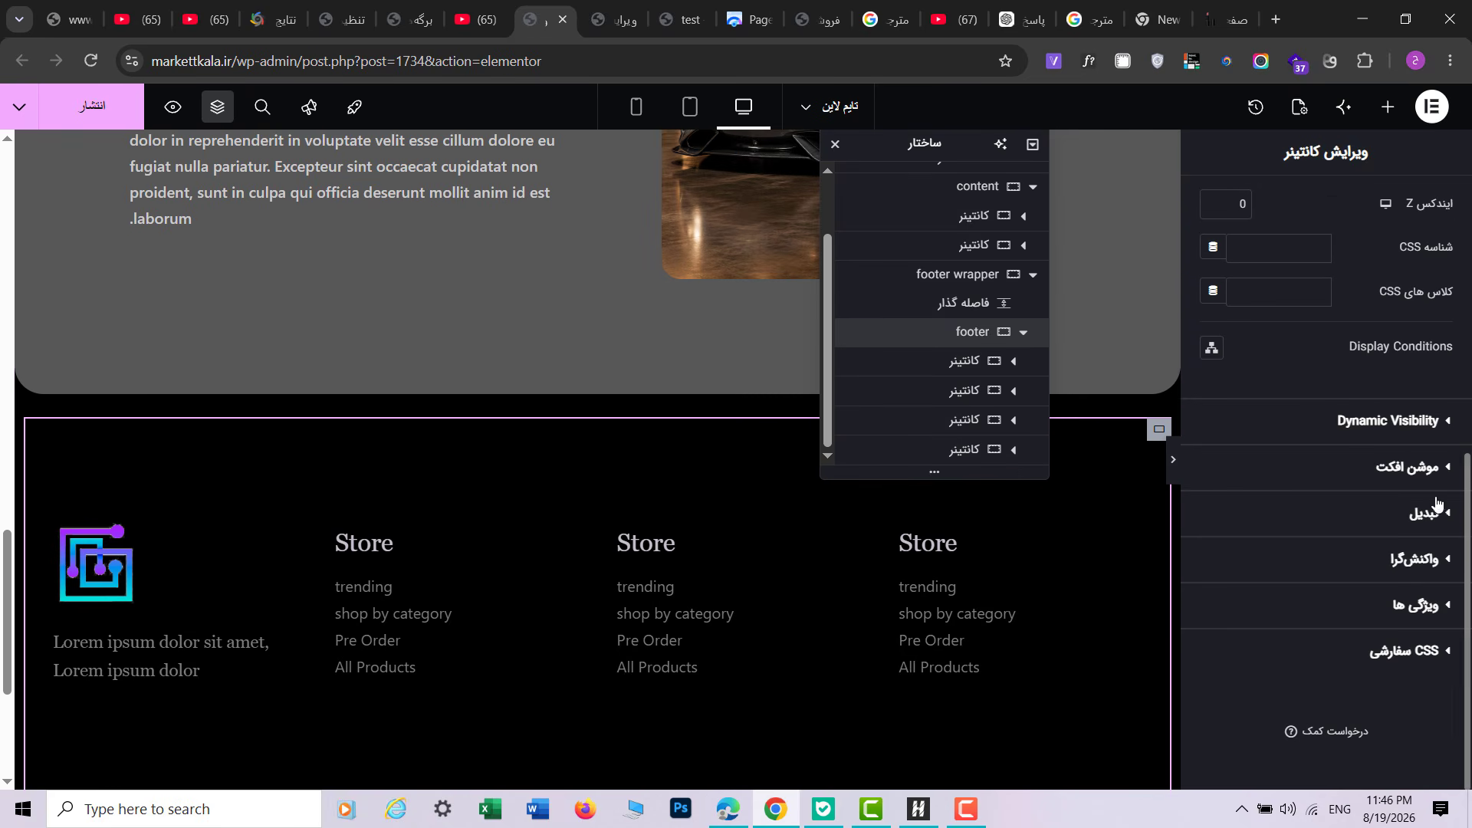
click(1393, 470)
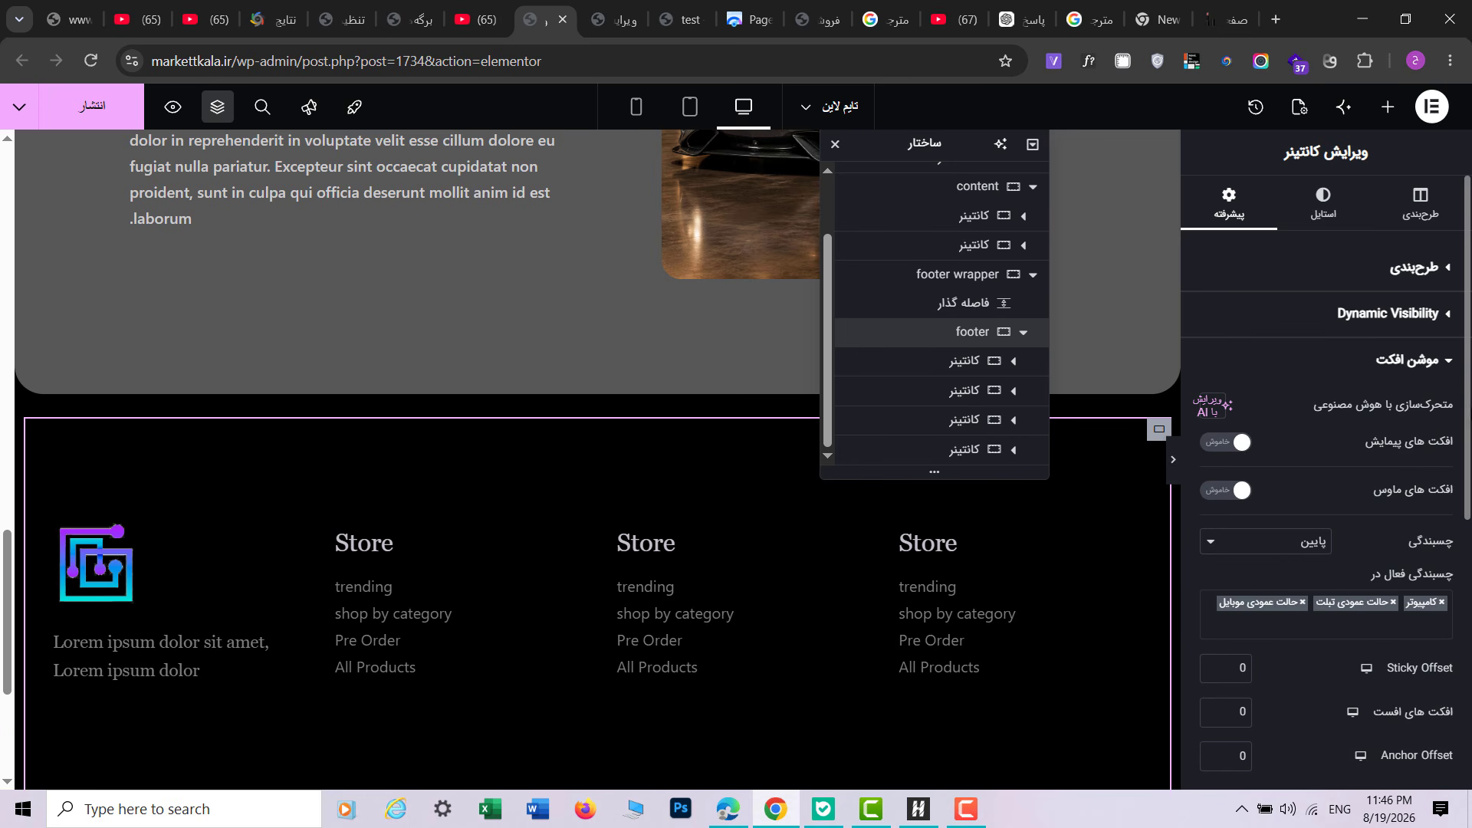
scroll(1468, 454, down, 1)
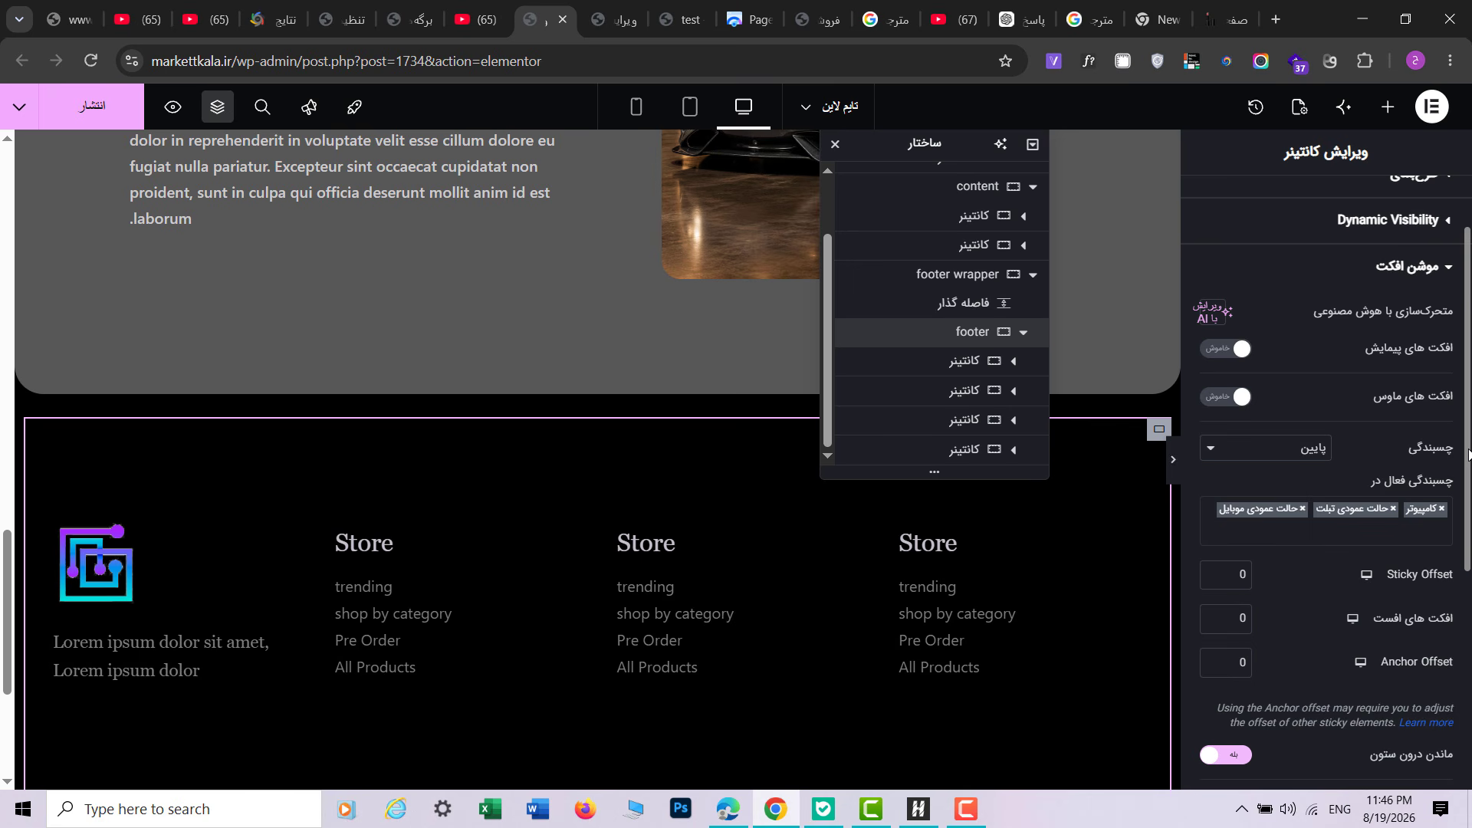
scroll(1469, 487, down, 1)
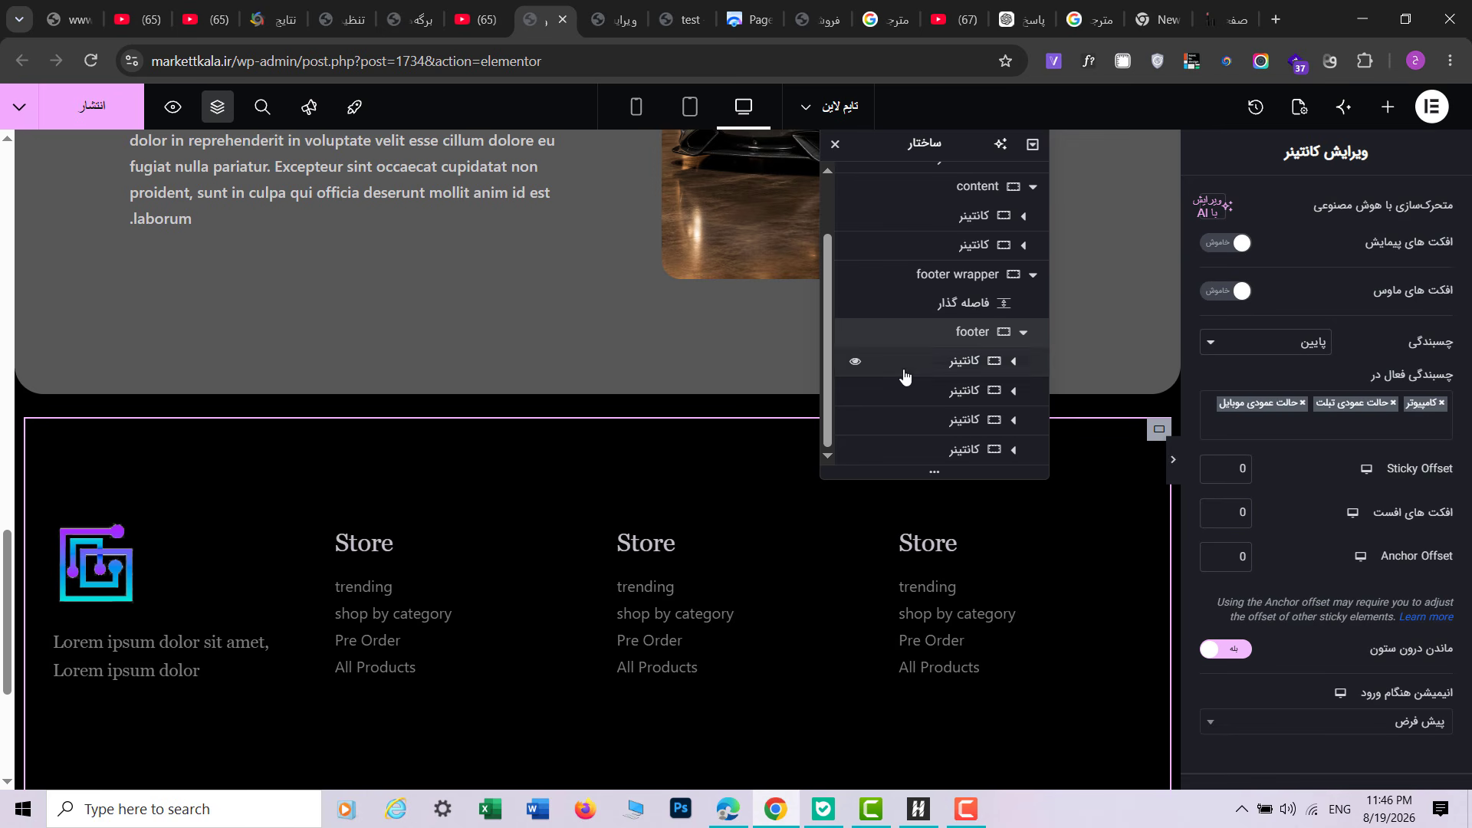
Step: Look at the call-to-action section on the test page, and return to the car page's editor
drag(1, 577, 4, 213)
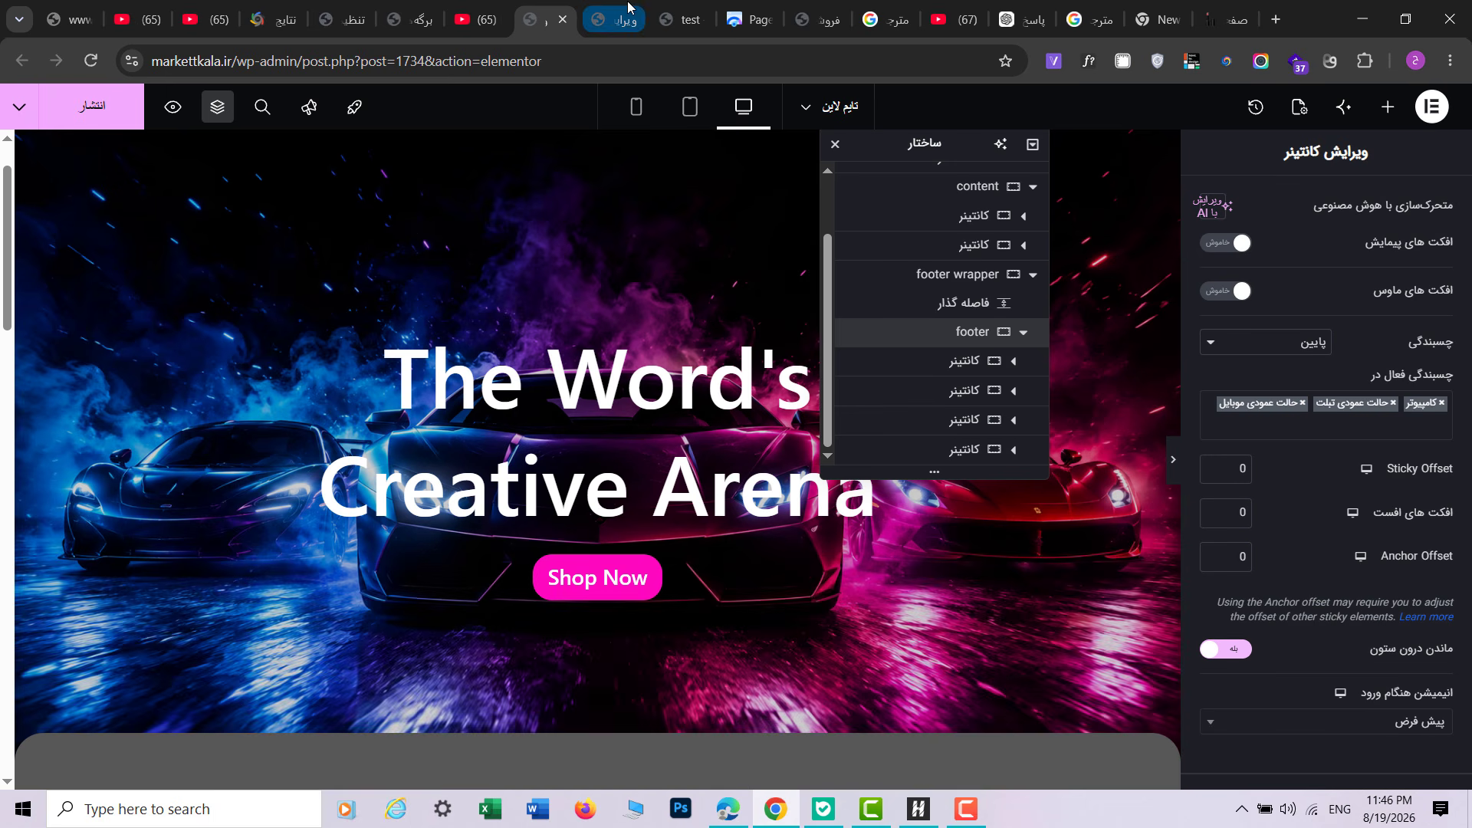
drag(613, 19, 571, 20)
drag(6, 552, 6, 486)
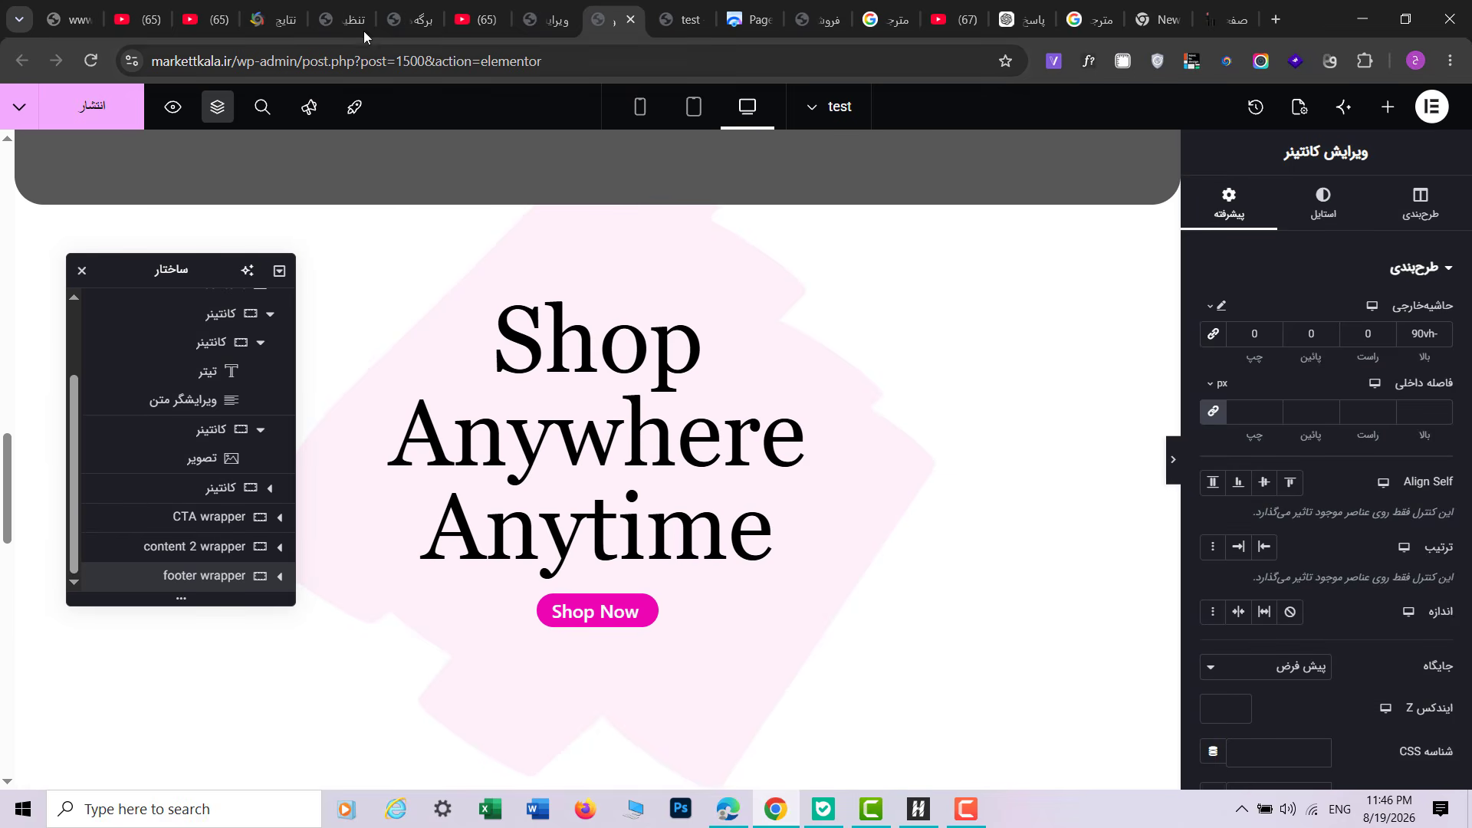
click(549, 19)
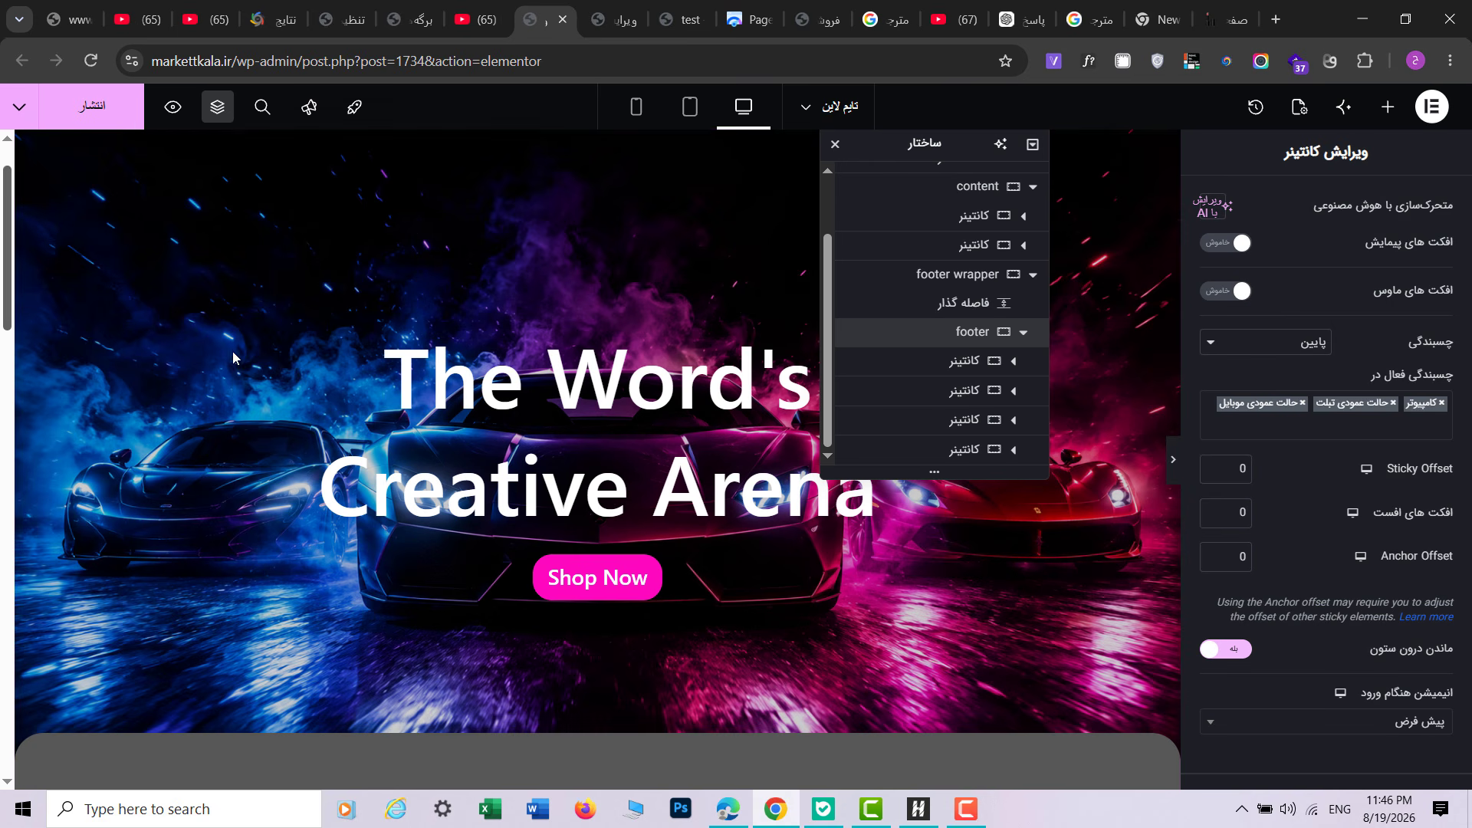
Step: Collapse the footer wrapper, add a column-direction flexbox container below it, and name the container CTA Wrapper
click(1033, 280)
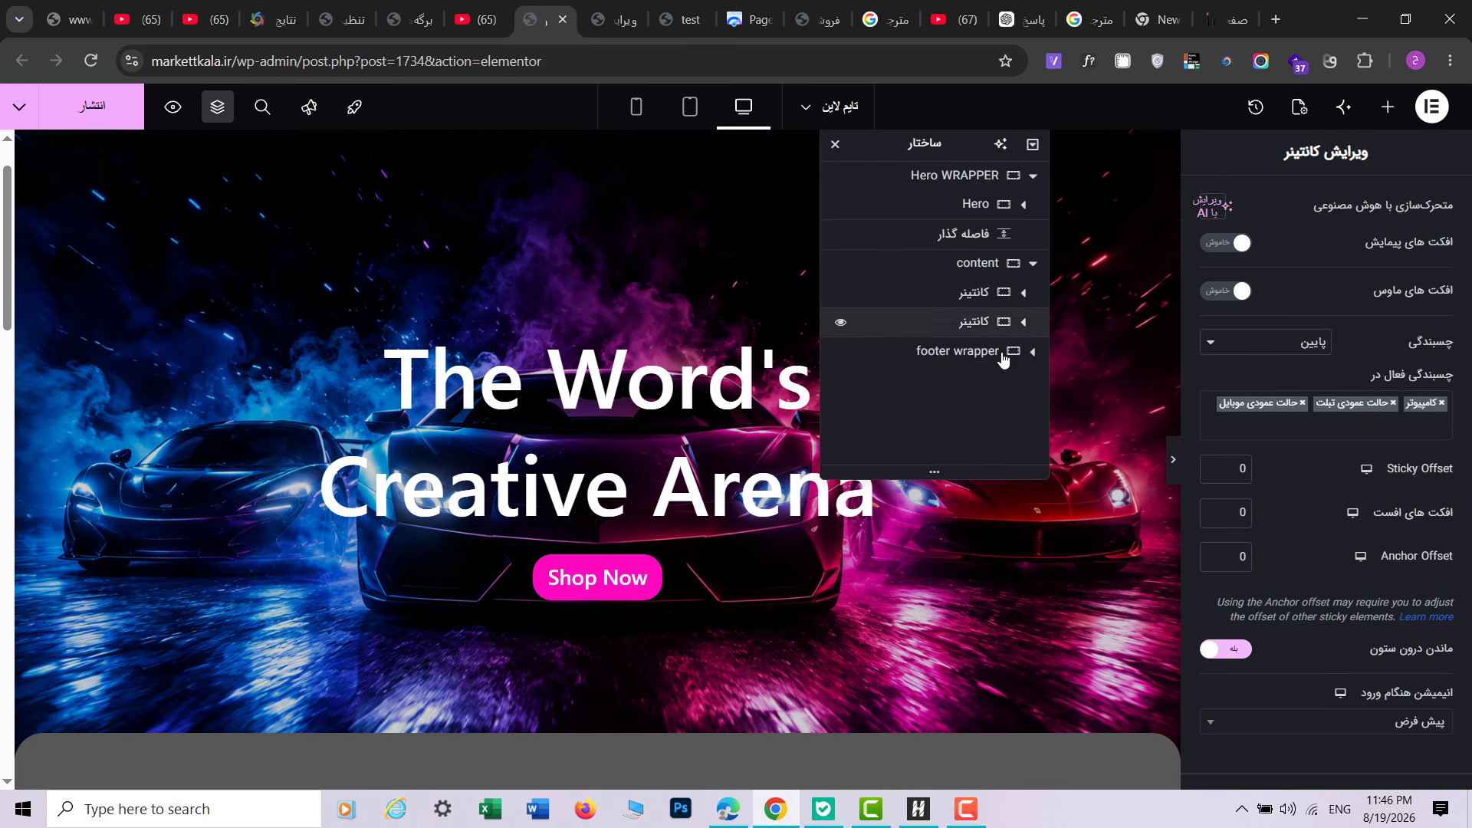
drag(2, 272, 4, 713)
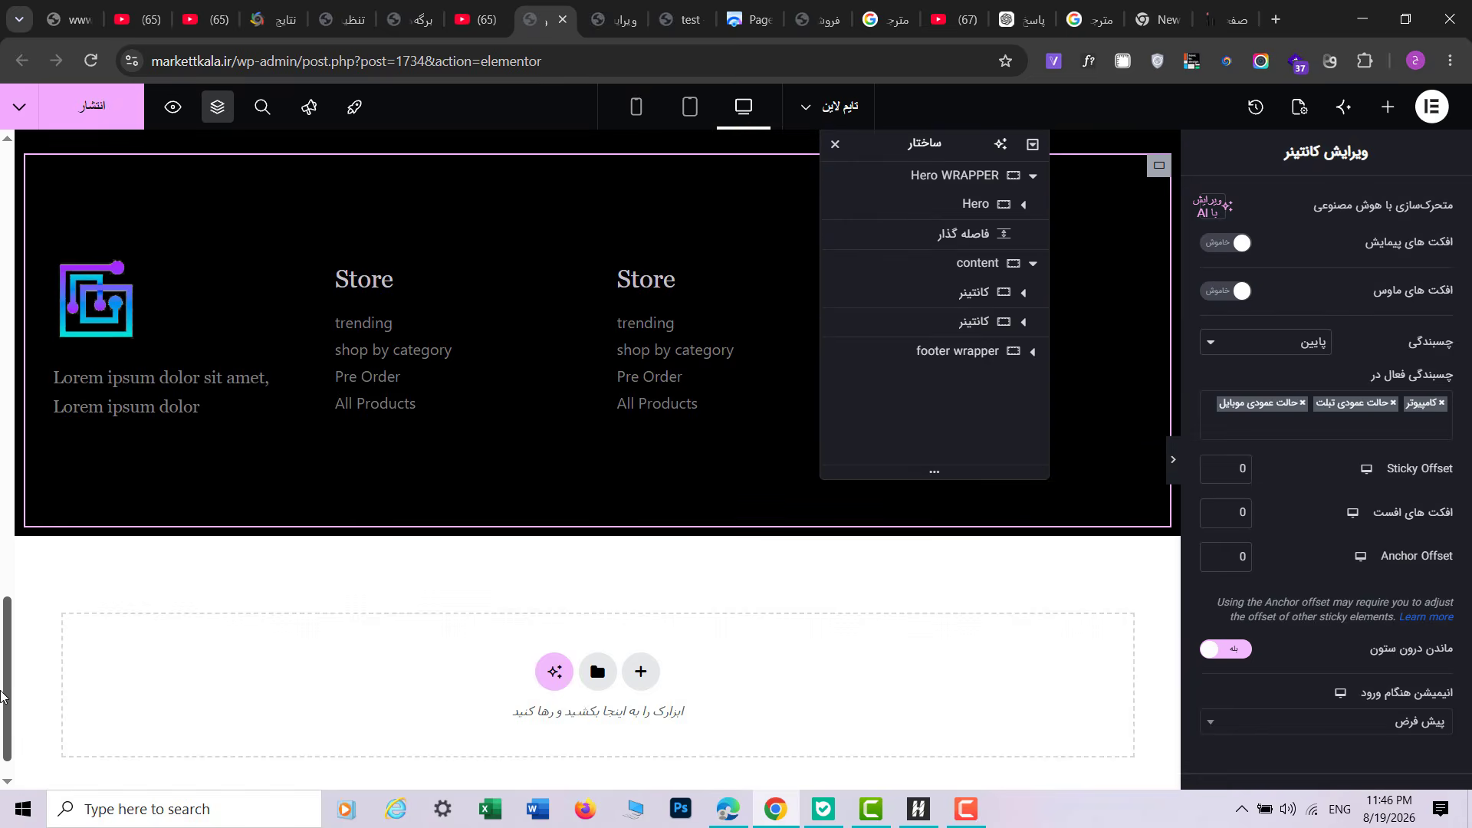
click(642, 629)
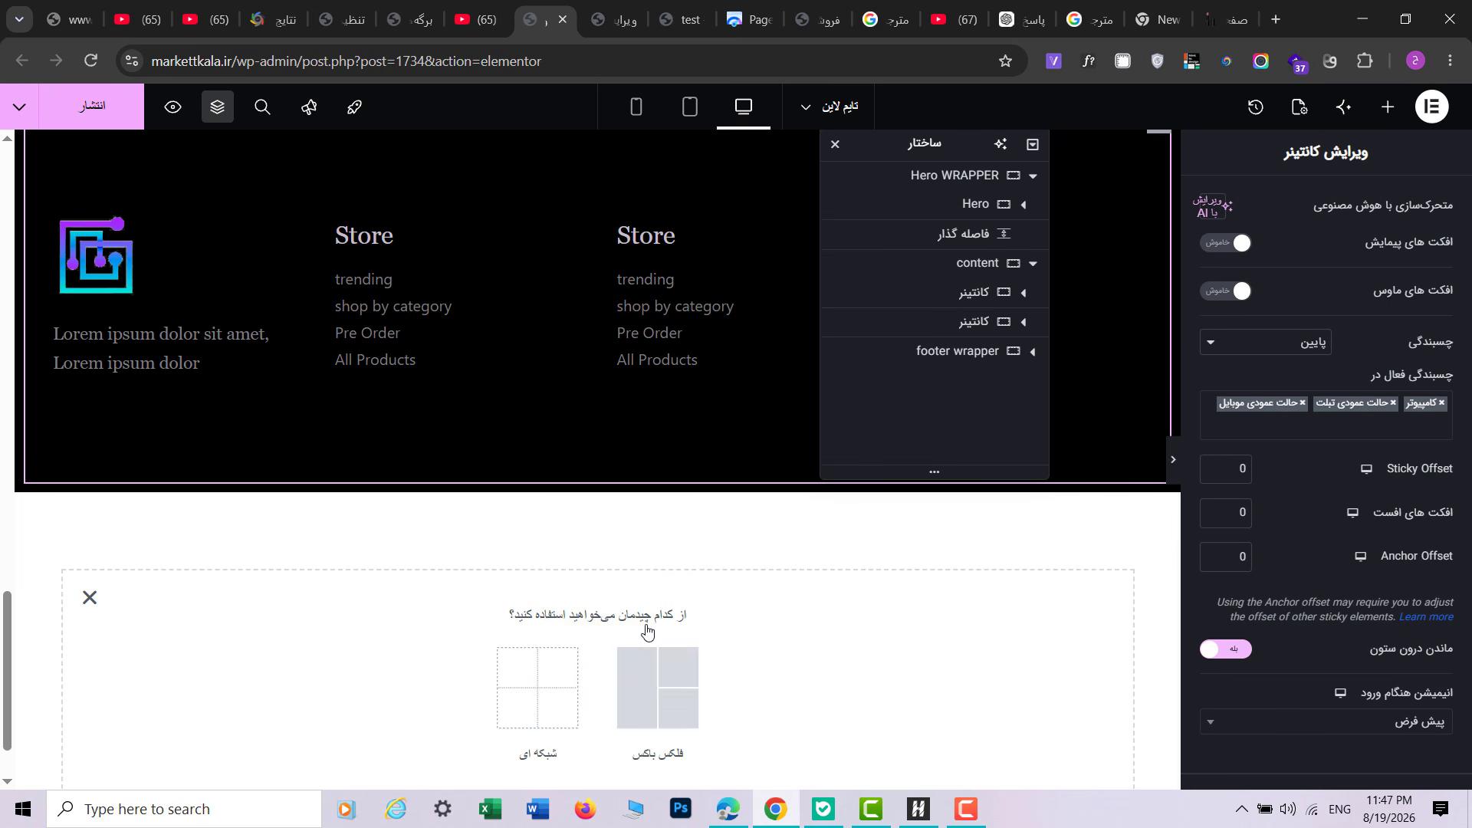
click(688, 693)
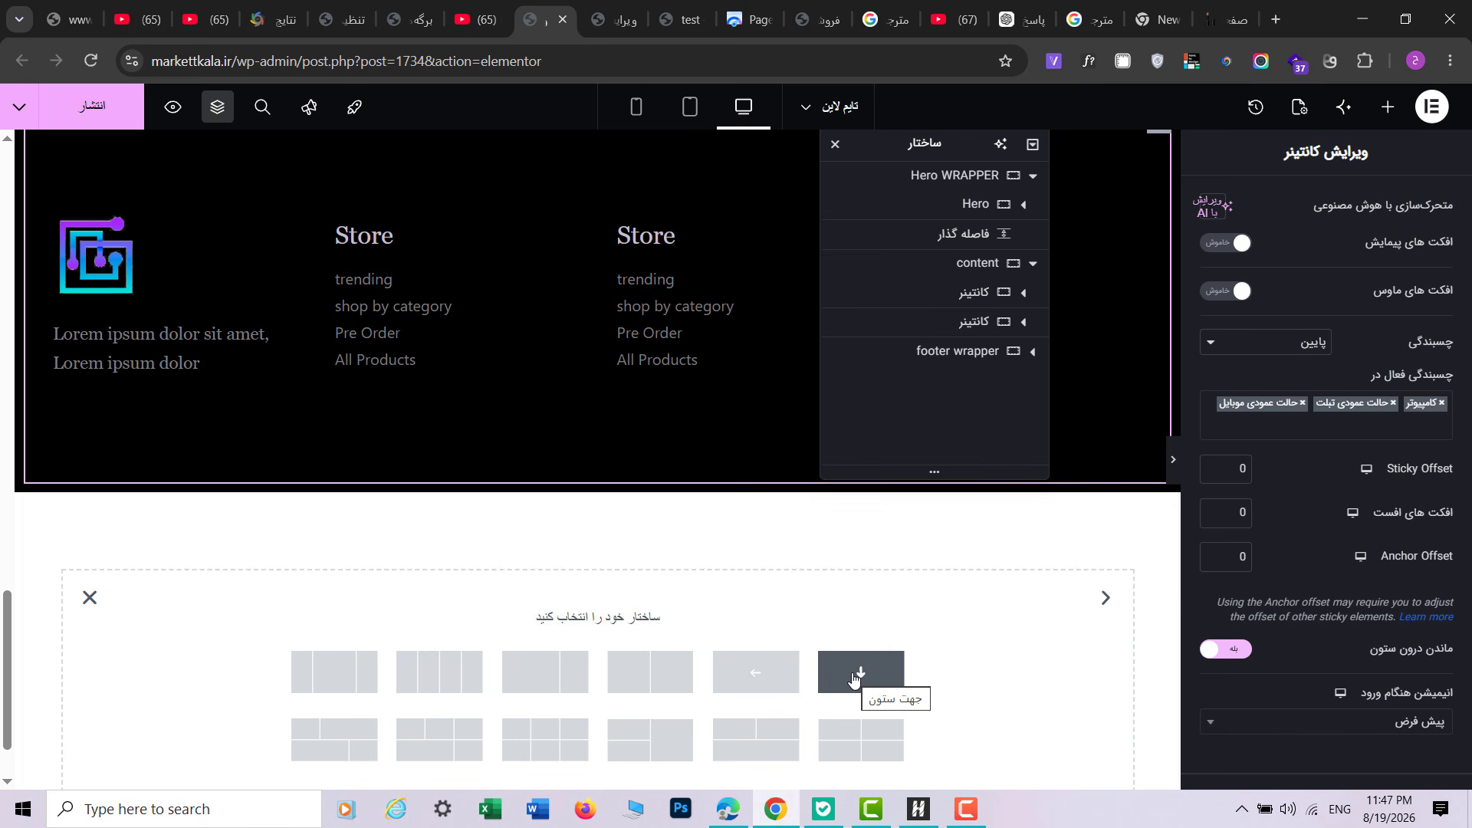
click(853, 675)
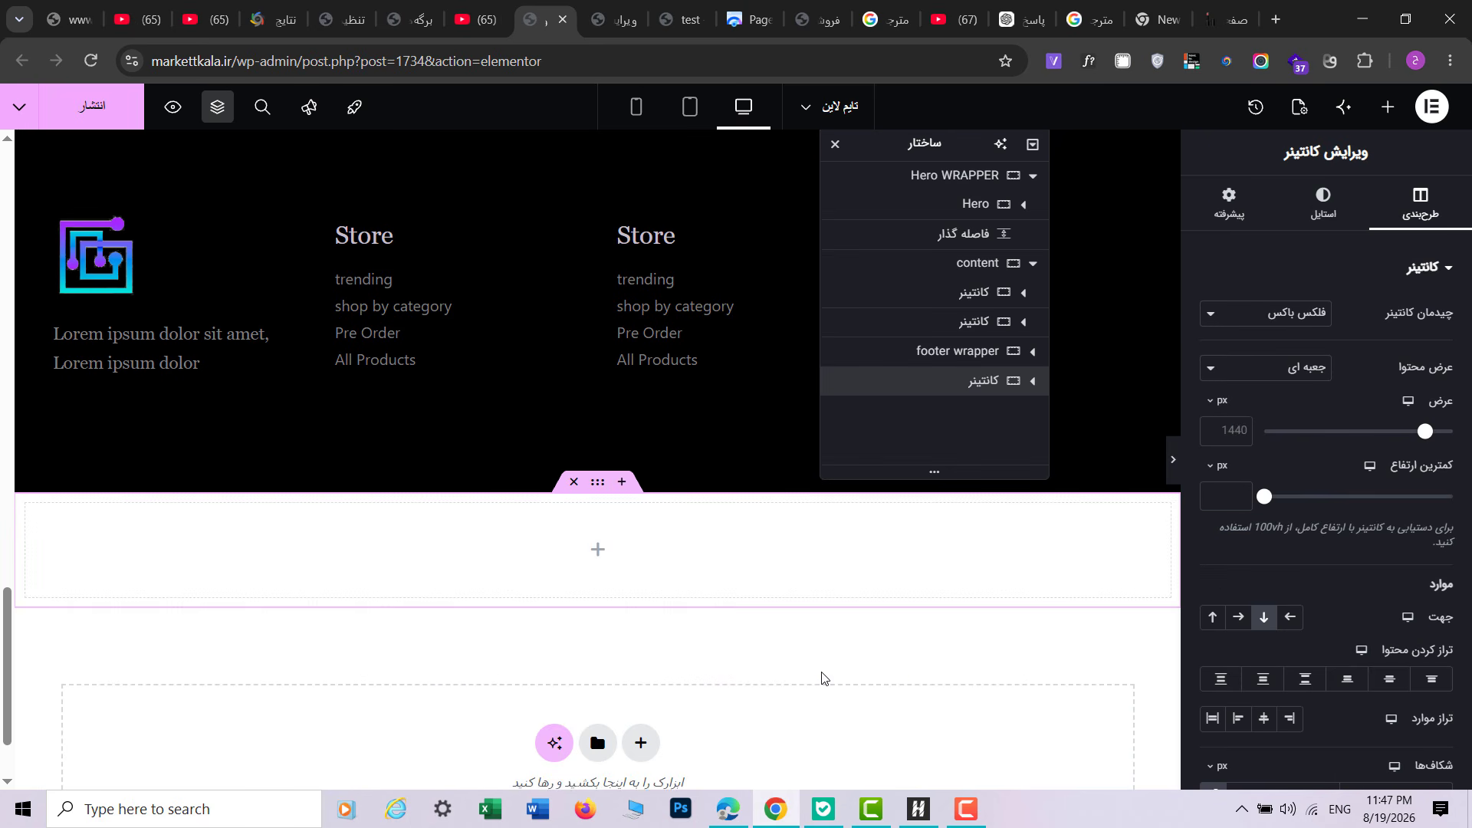
double_click(972, 391)
text(CTA Wrapper)
Step: Set CTA Wrapper's content width to full, nest a container named CTA inside it, and nest another container inside CTA
click(1388, 107)
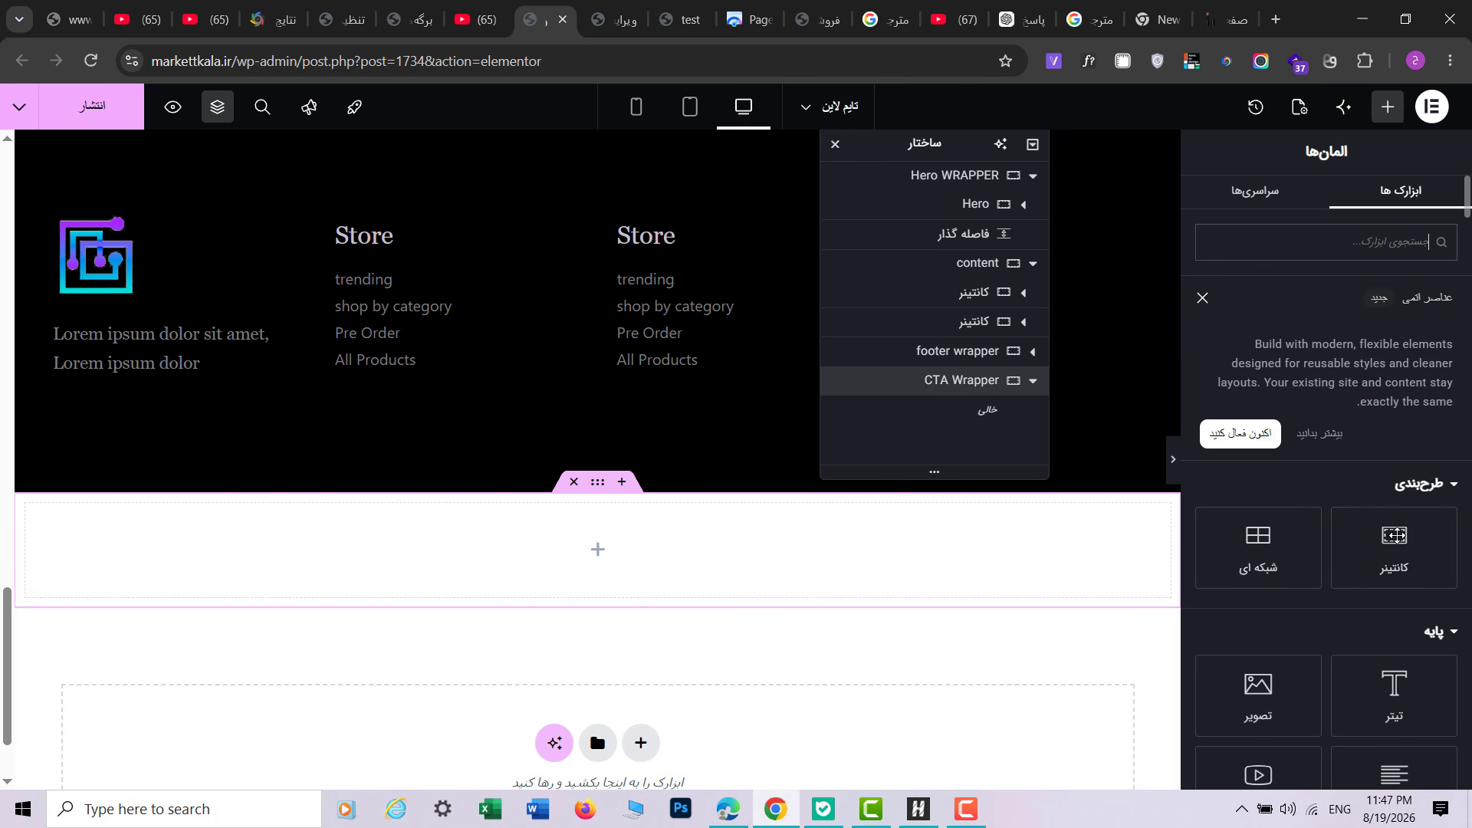
click(1396, 535)
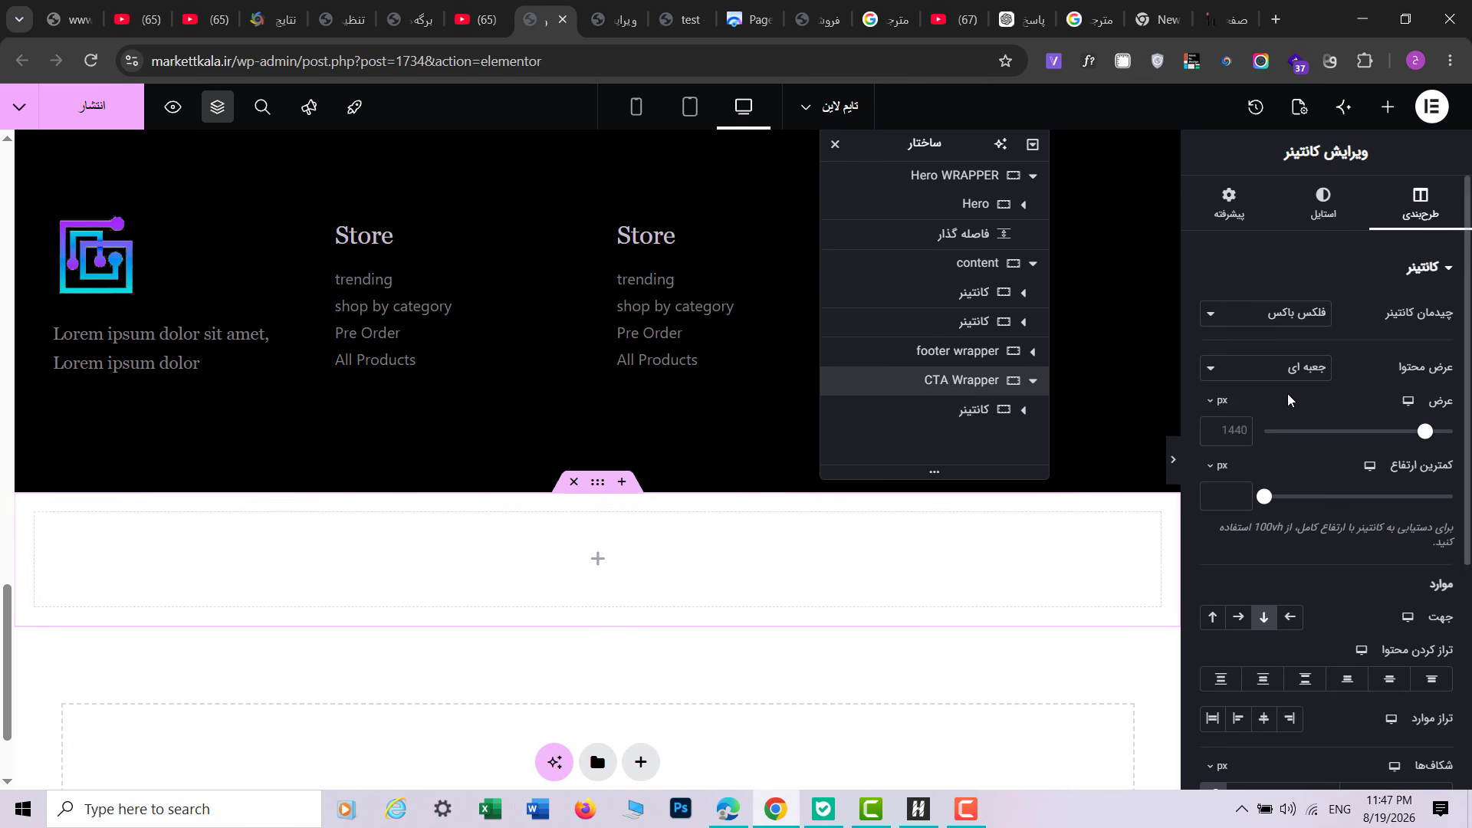
click(1276, 367)
click(1268, 423)
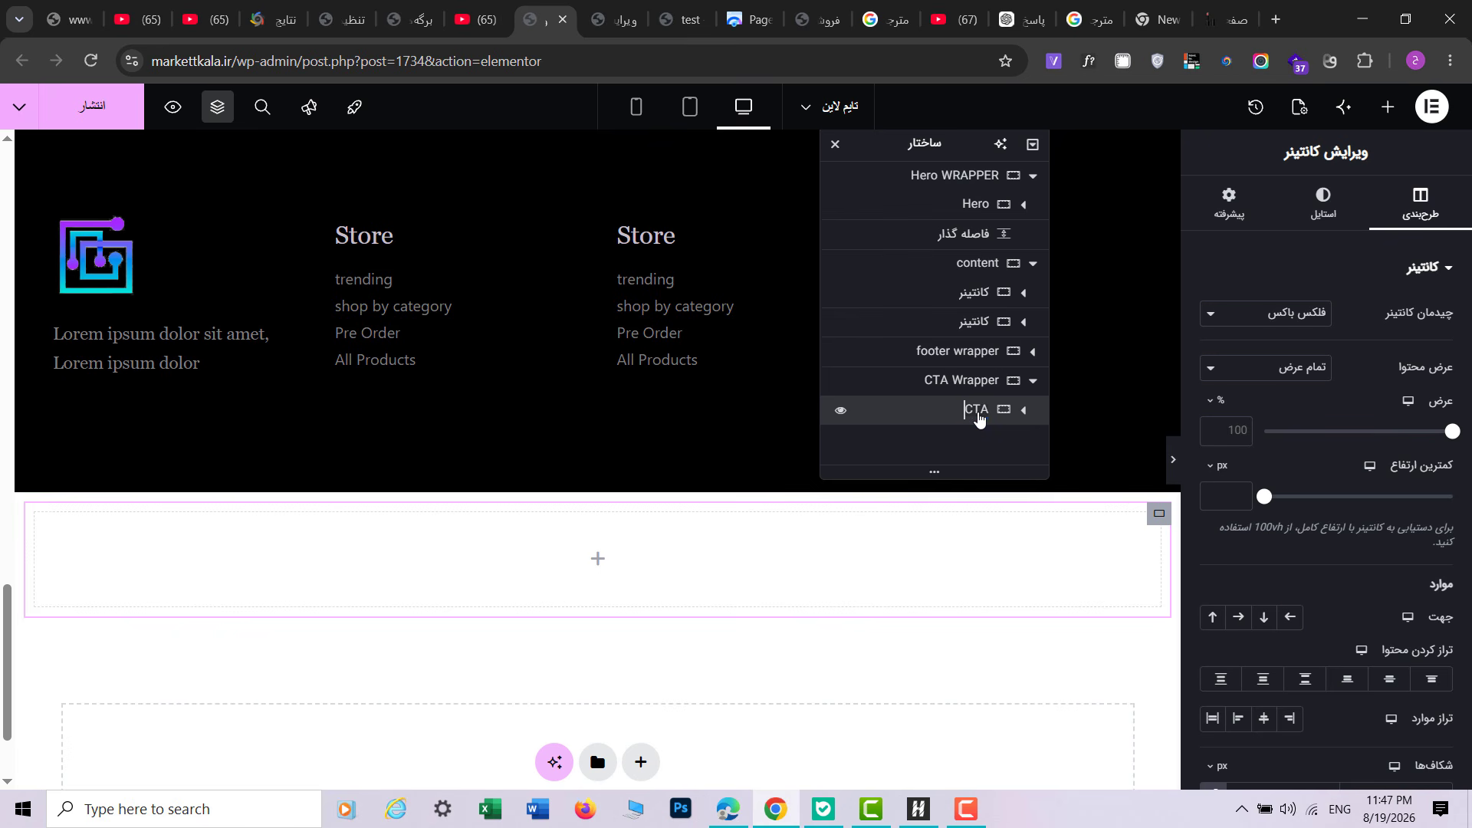
click(1387, 107)
click(1361, 558)
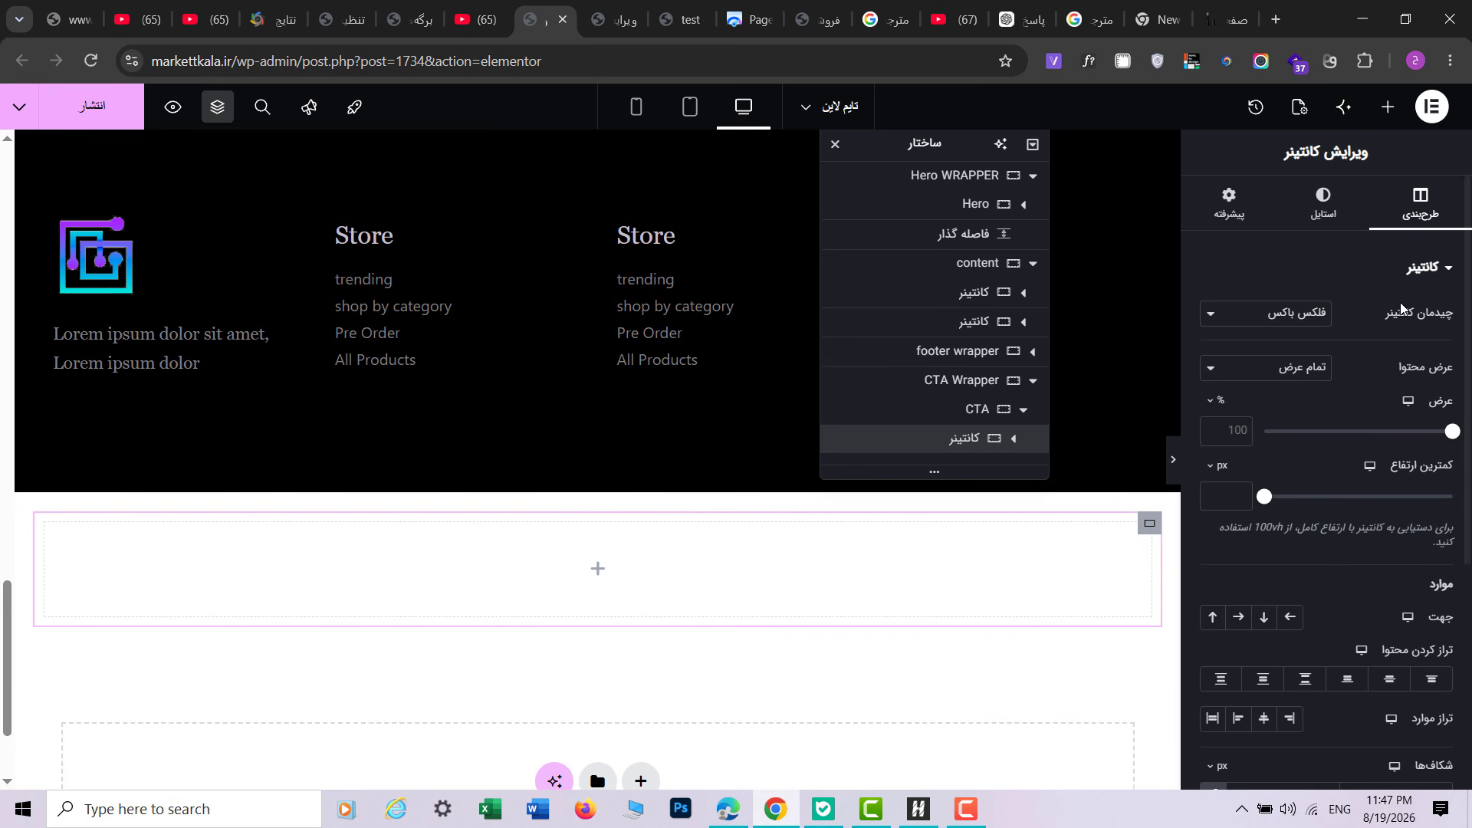
Step: Add a heading widget inside the empty inner container of CTA
click(1388, 106)
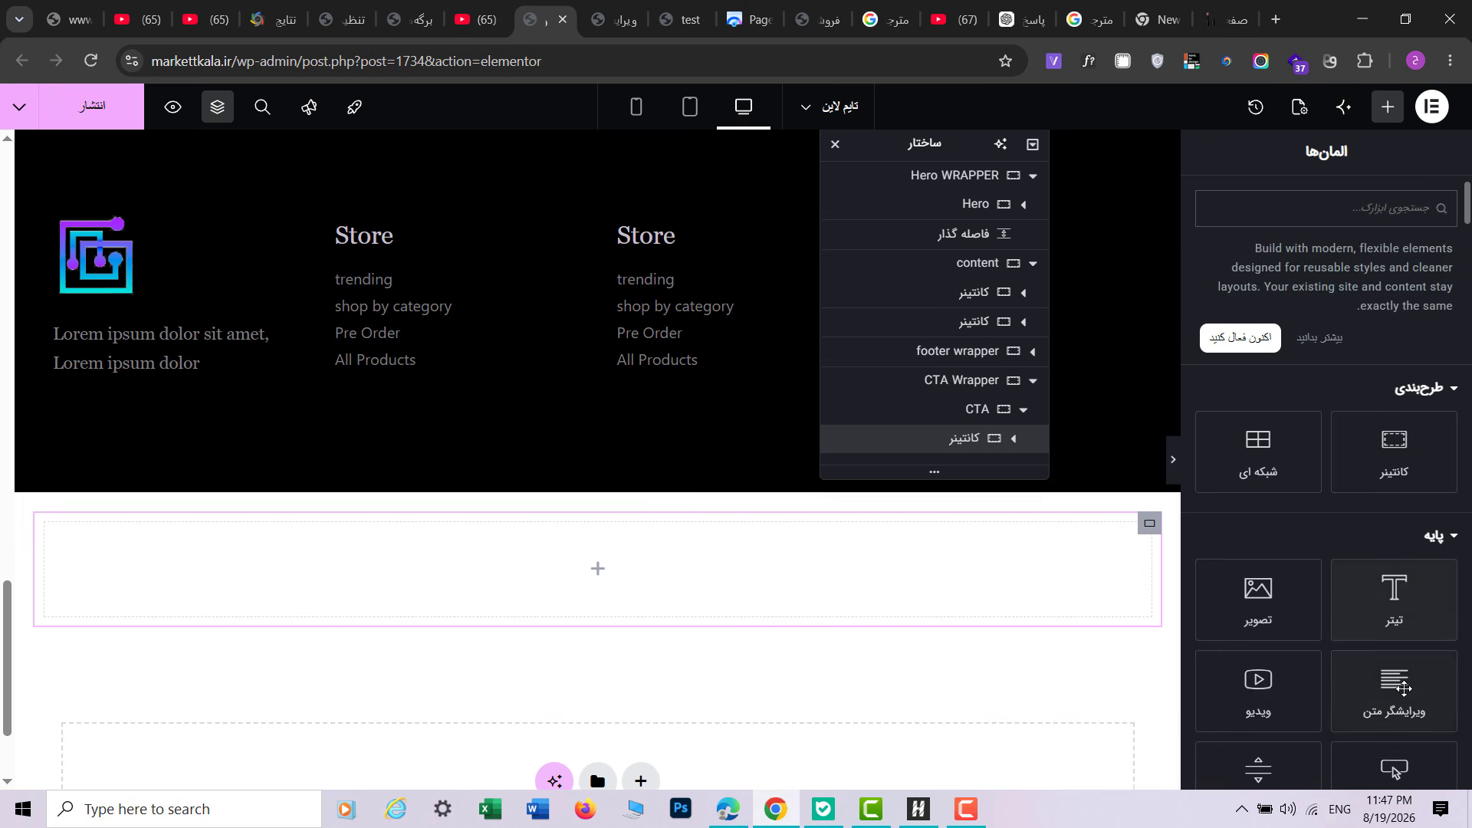
scroll(1387, 531, down, 2)
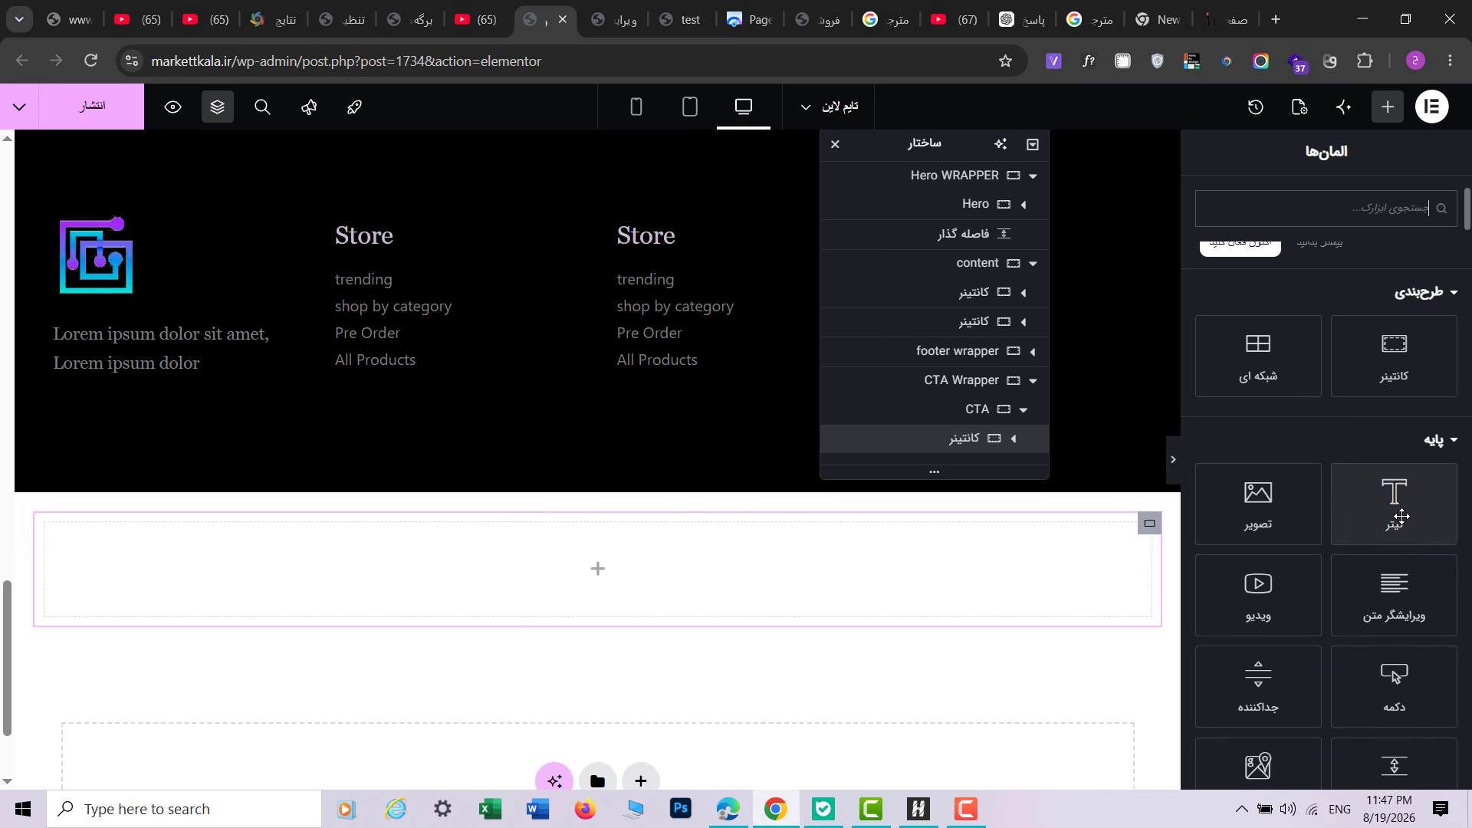
drag(1401, 516, 598, 569)
Step: Copy the hero's Shop Now button and paste it below the new heading in the CTA section
scroll(2, 447, up, 3)
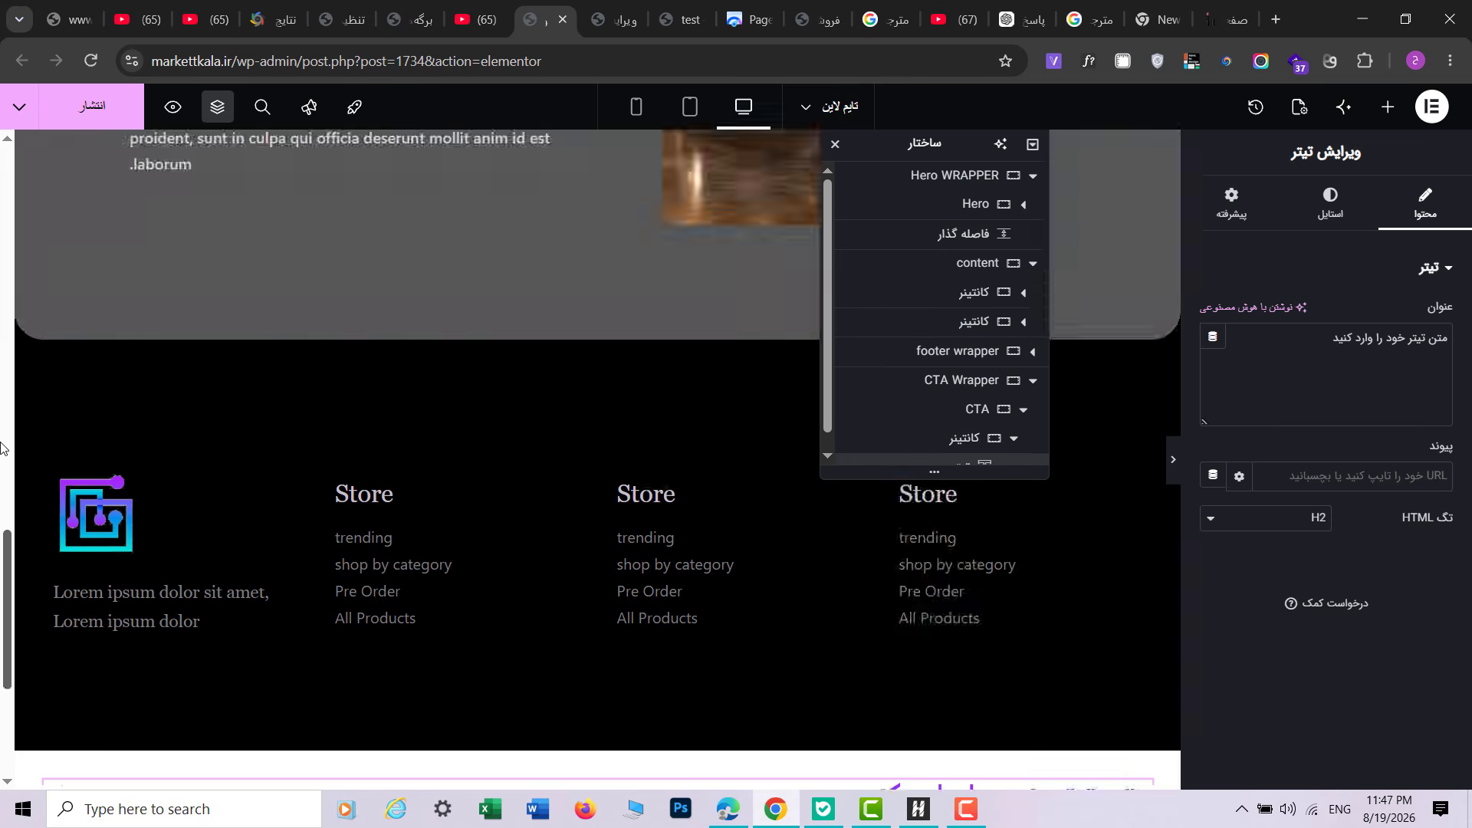
scroll(3, 447, up, 10)
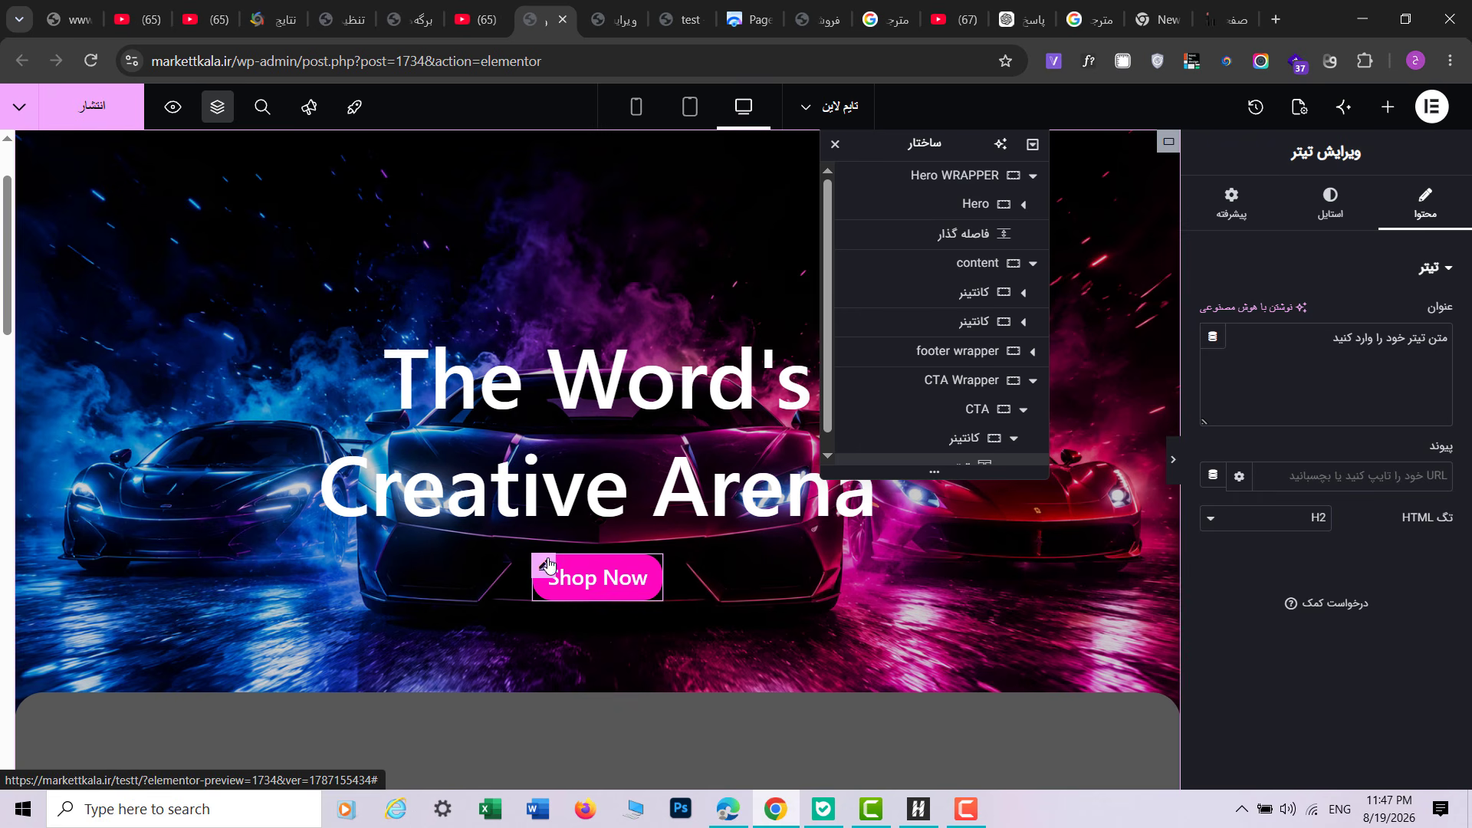
right_click(547, 565)
key(Escape)
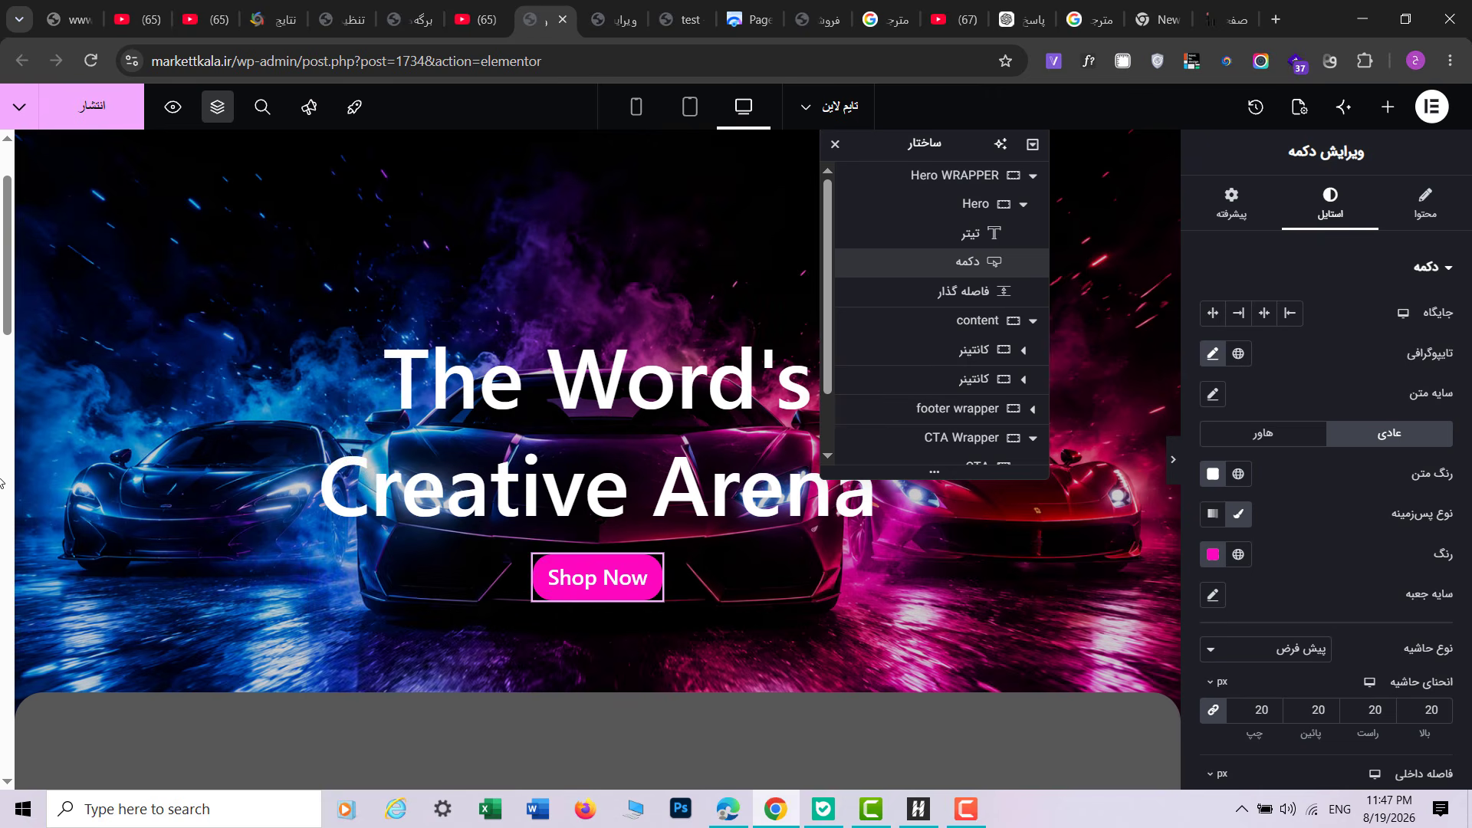
scroll(2, 481, down, 10)
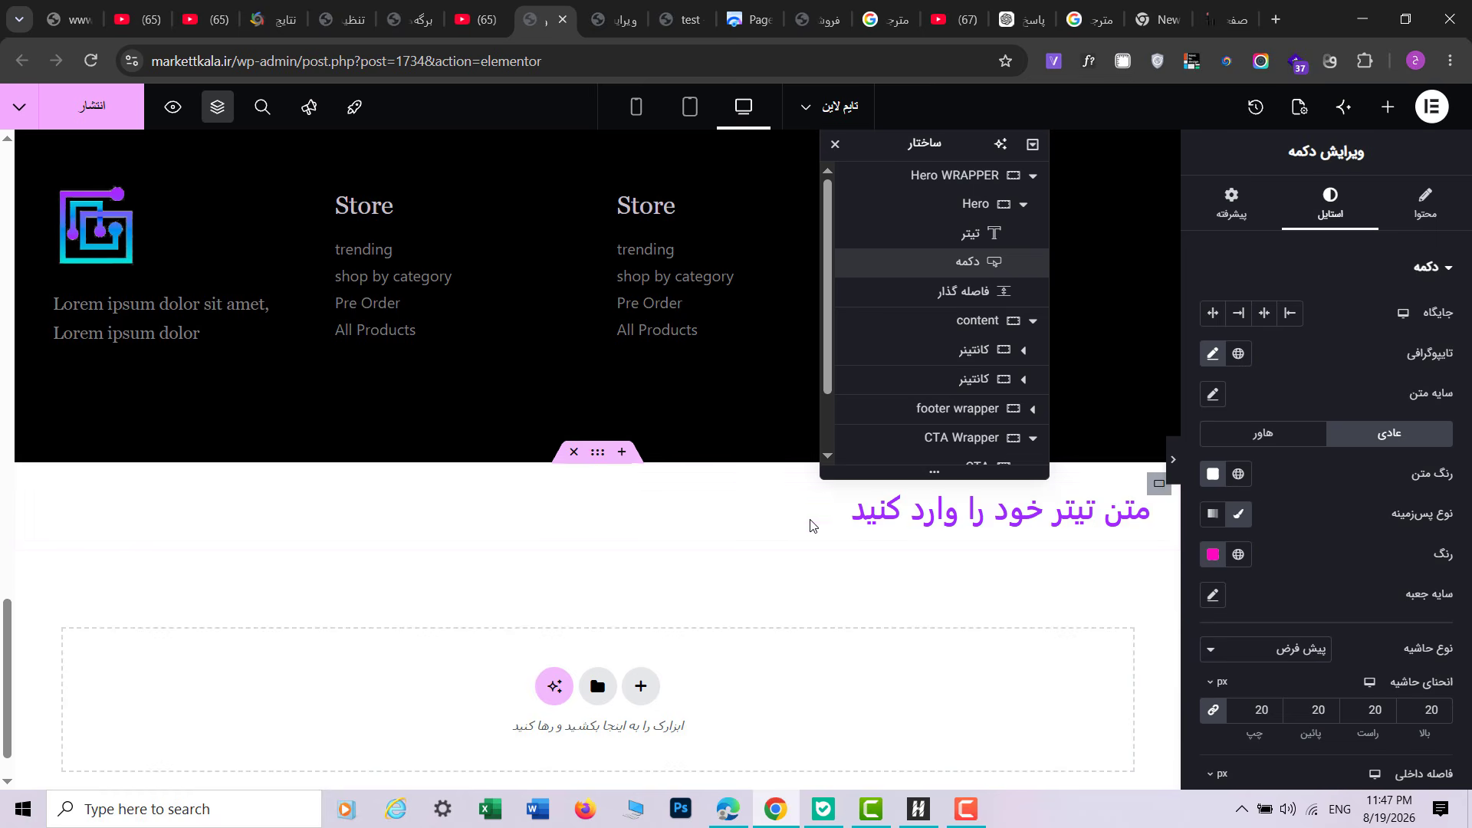
right_click(893, 515)
click(825, 439)
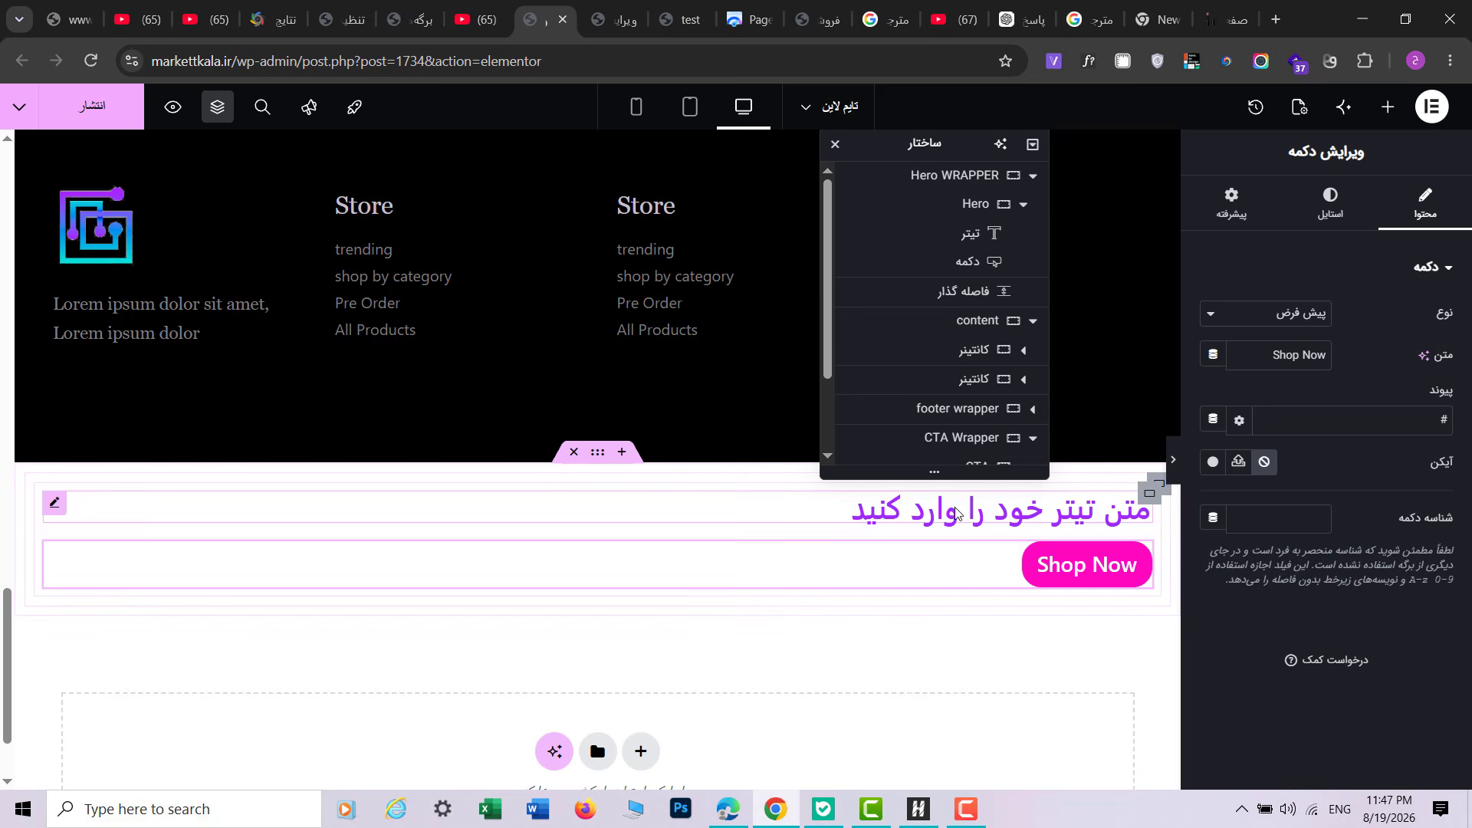
Step: Center-align the inner container's items, and center the CTA container's content on both axes
click(1149, 493)
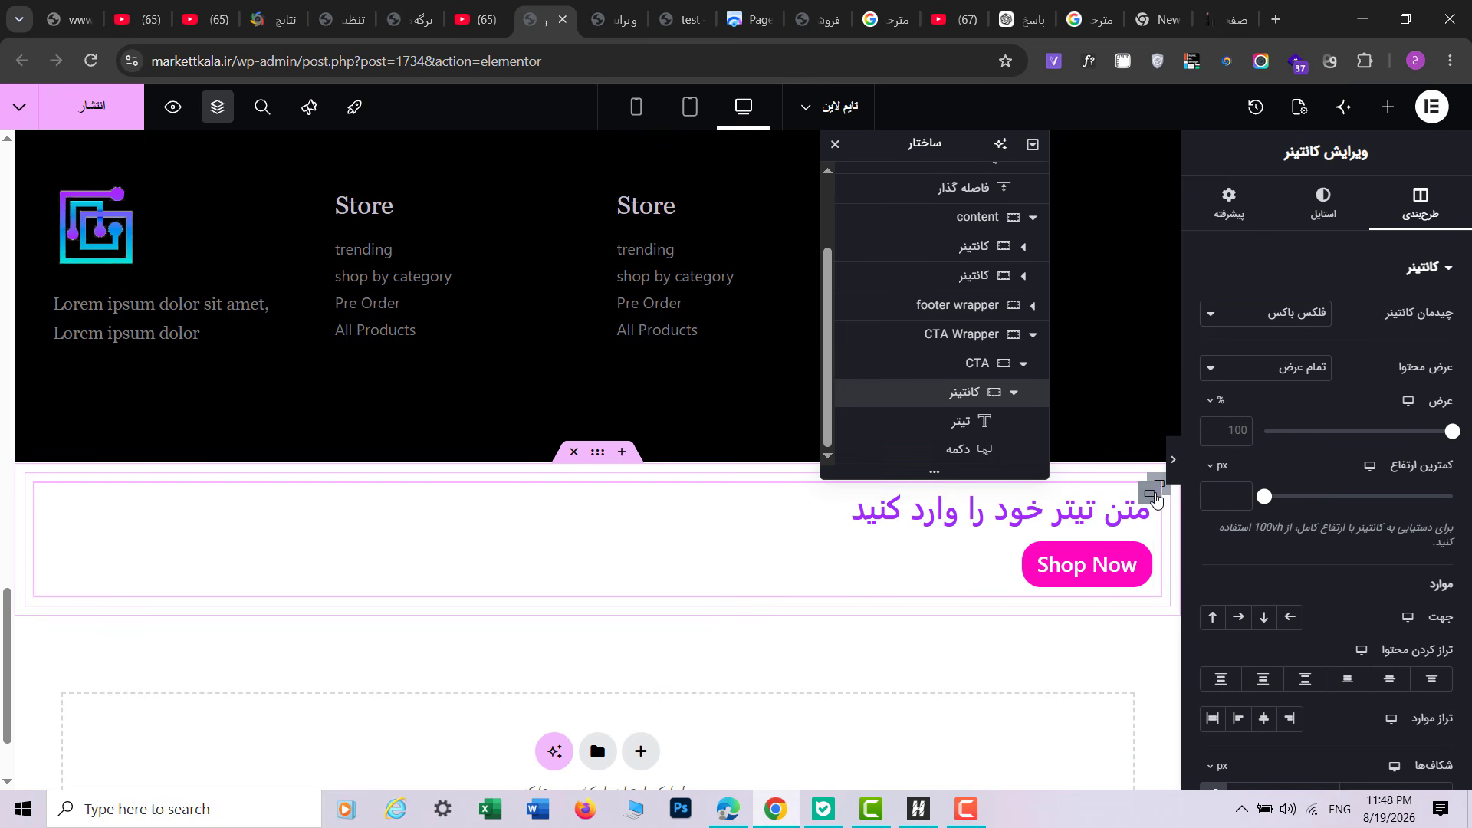
click(1263, 718)
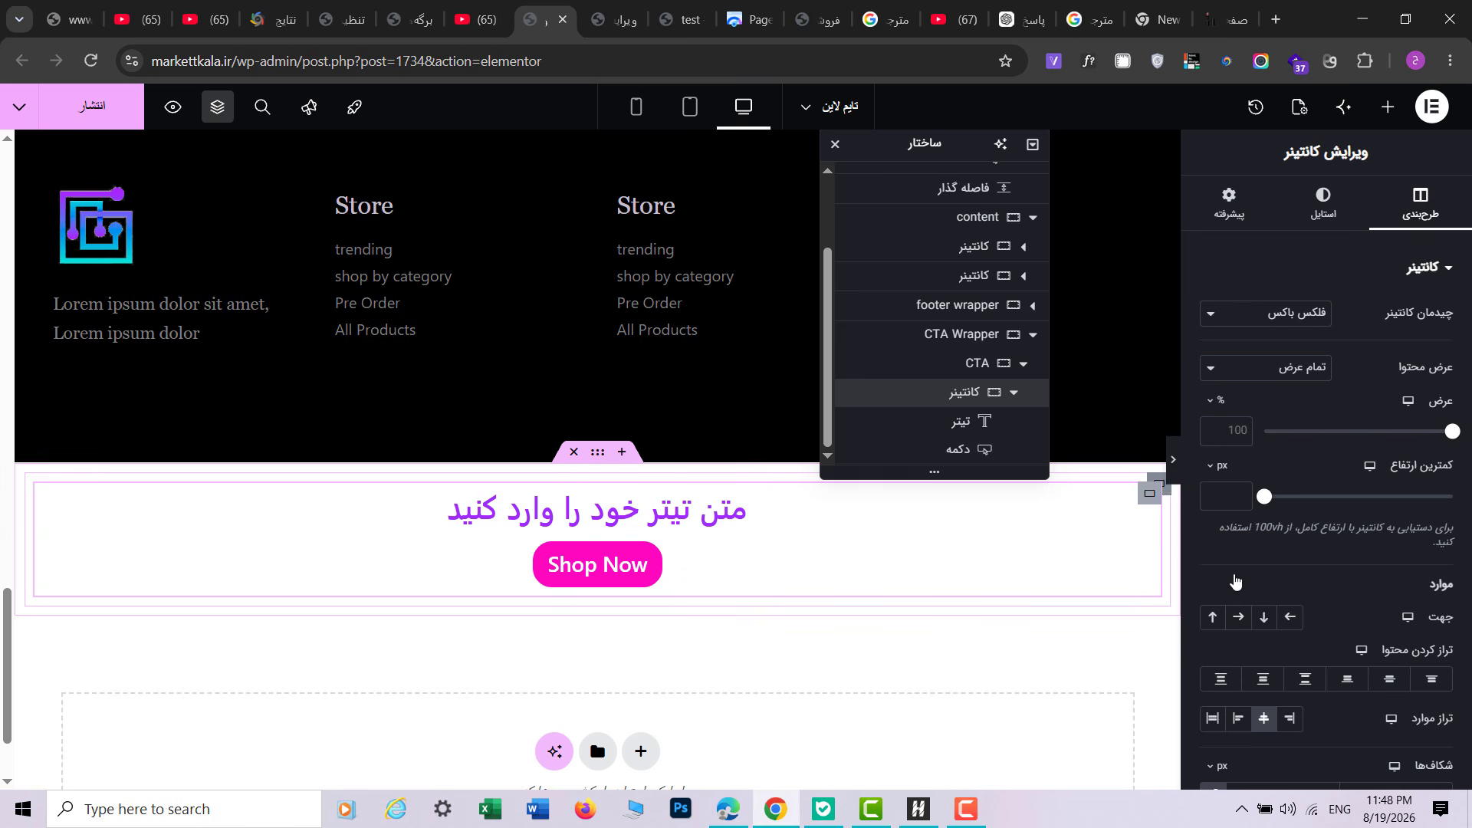
click(1389, 679)
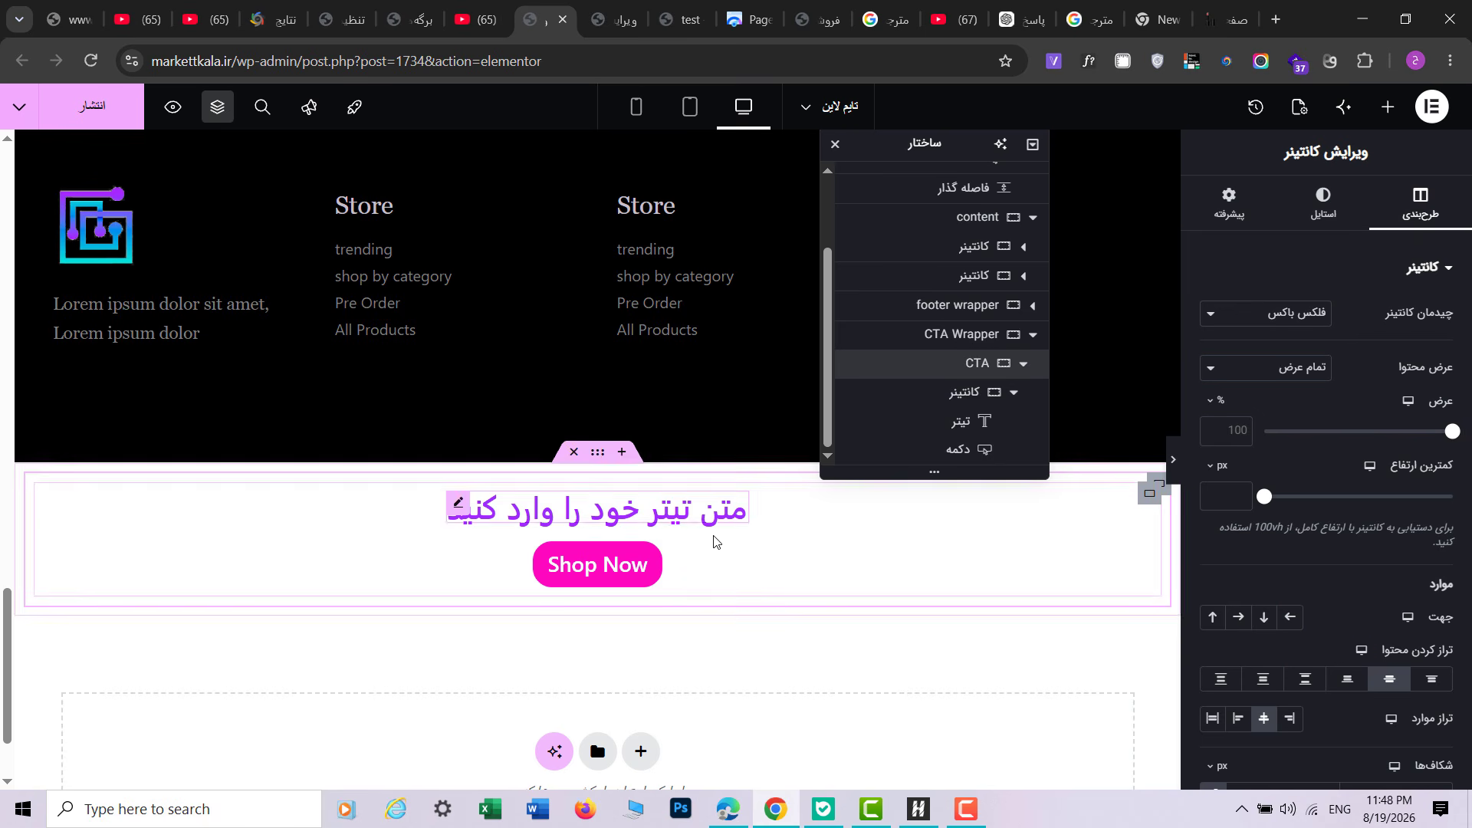
Step: Examine the layout settings of the CTA container on the test page, including content width, minimum height and alignment
click(607, 21)
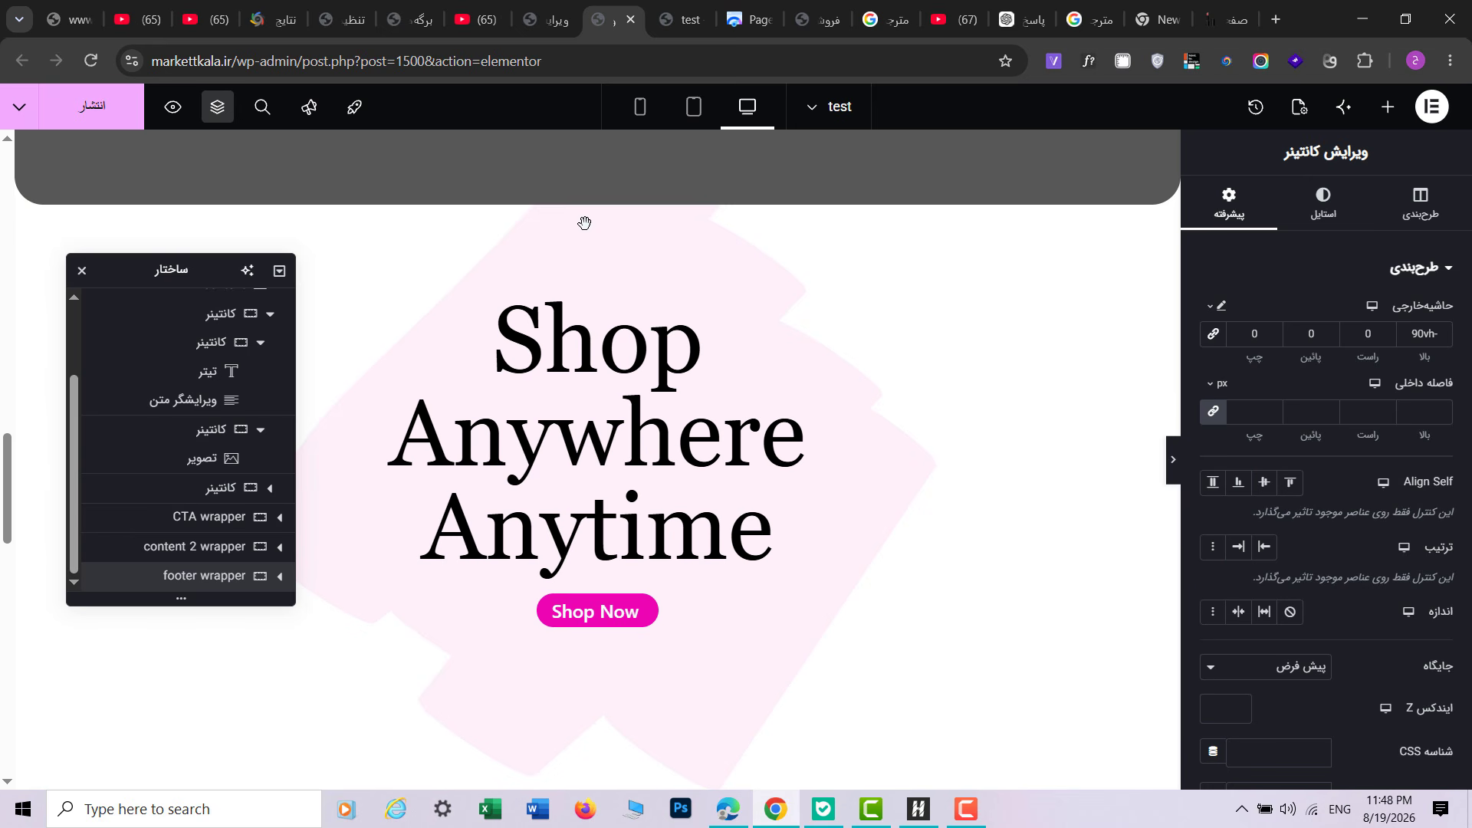
click(279, 517)
click(223, 545)
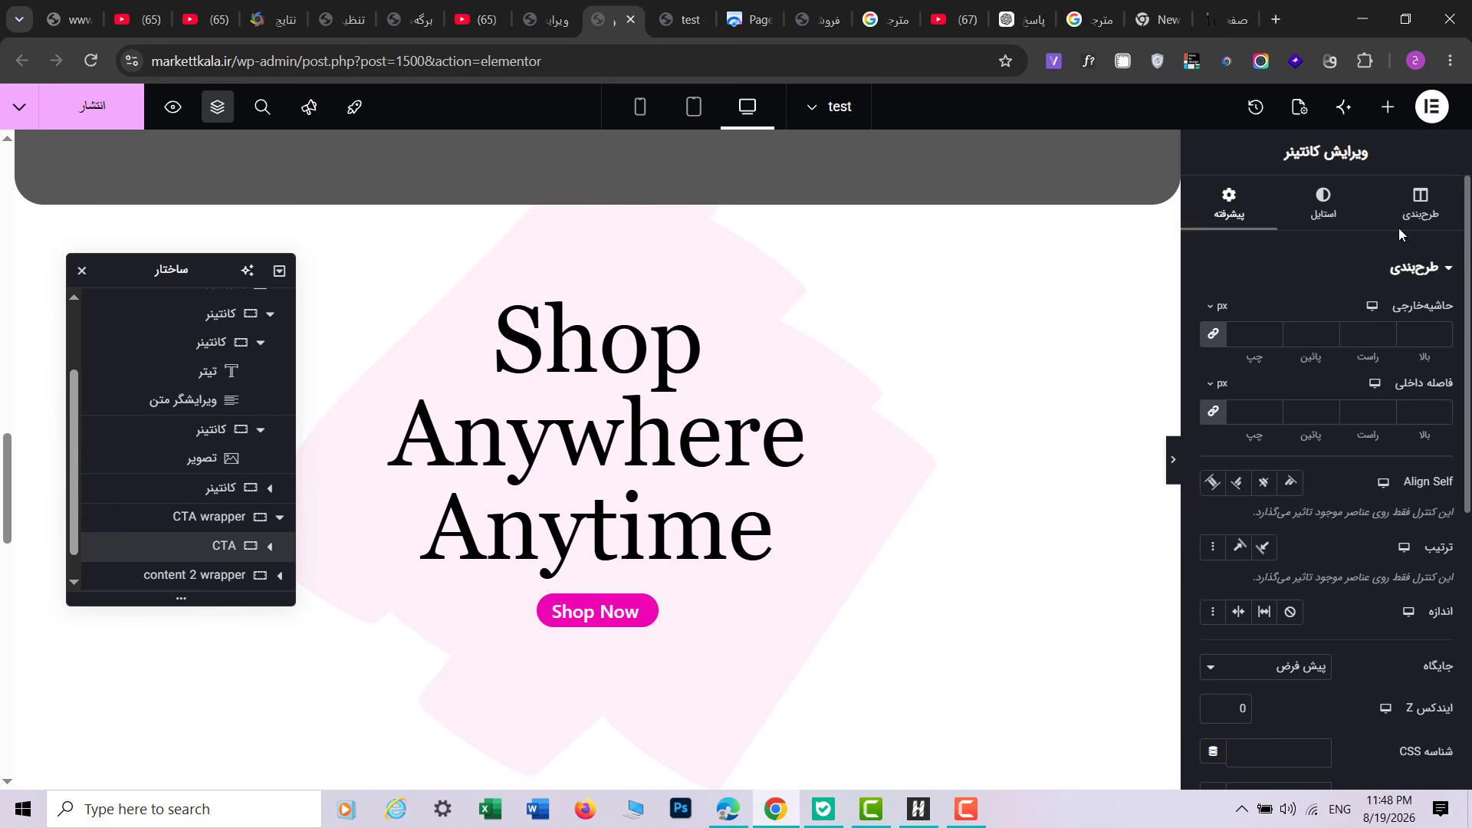
click(1420, 204)
scroll(1387, 575, down, 1)
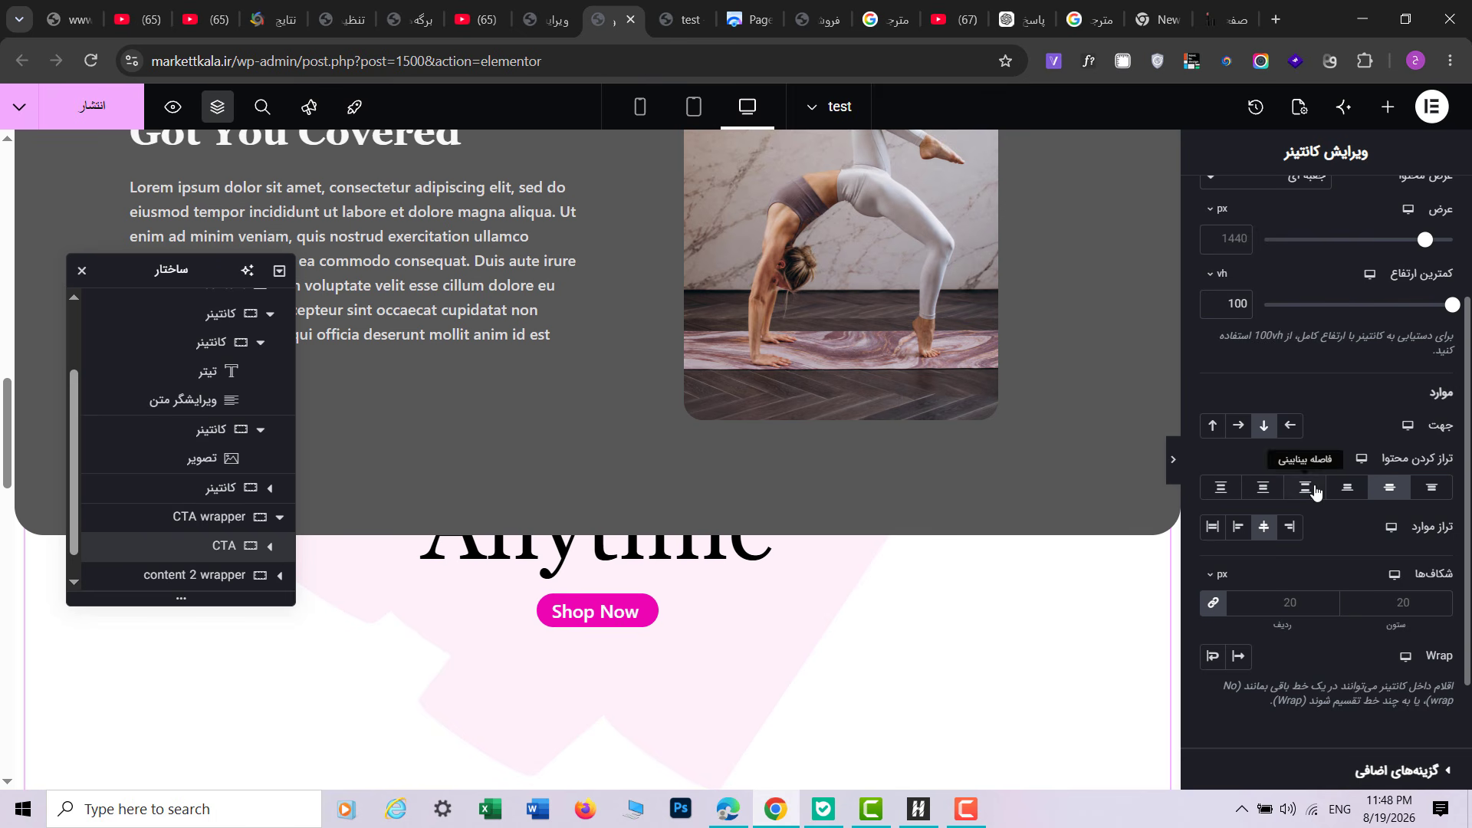
scroll(1427, 471, up, 1)
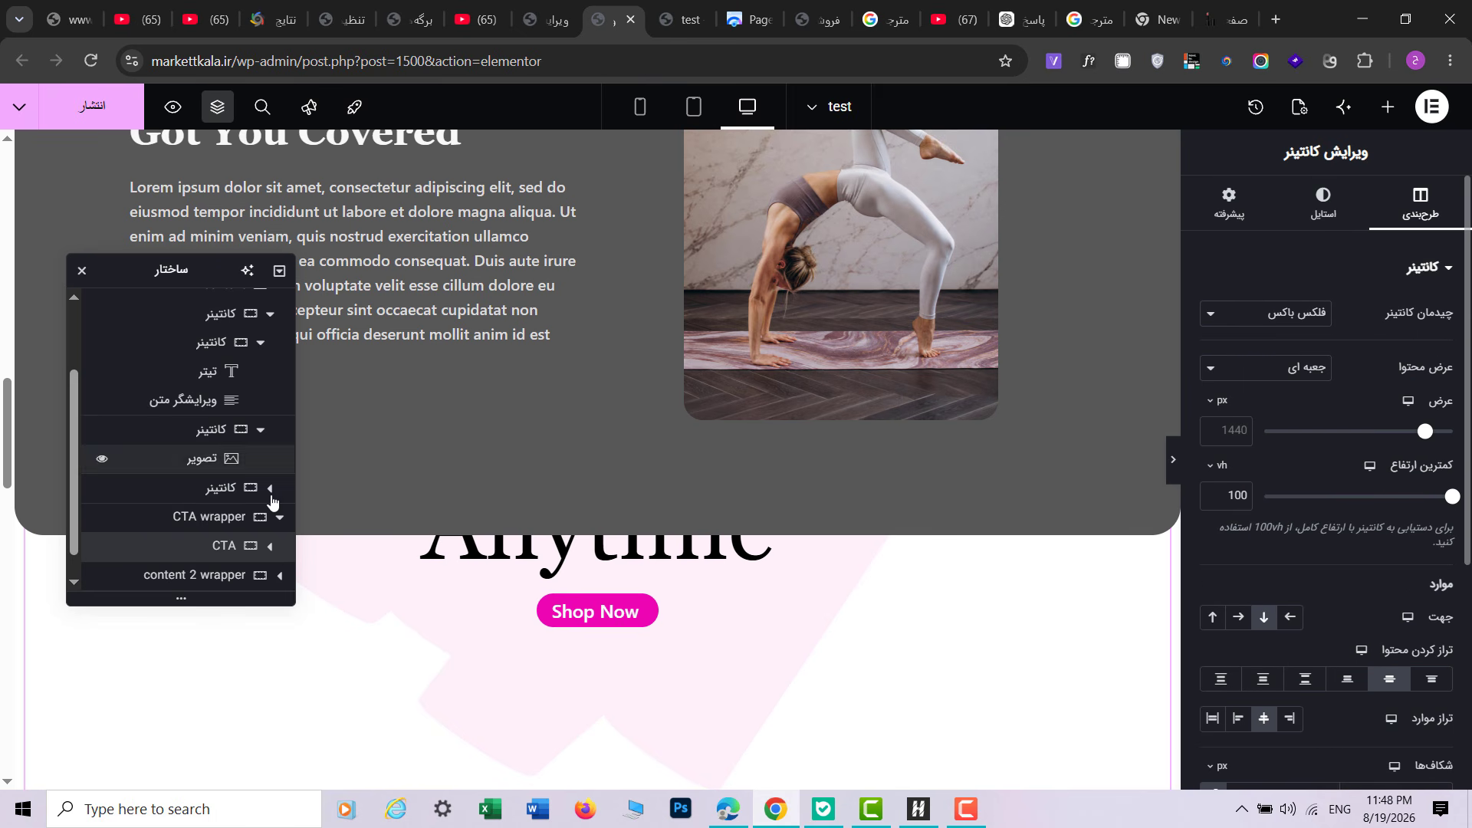
Step: Return to the car page's editor and set the CTA container's content width to boxed
click(569, 23)
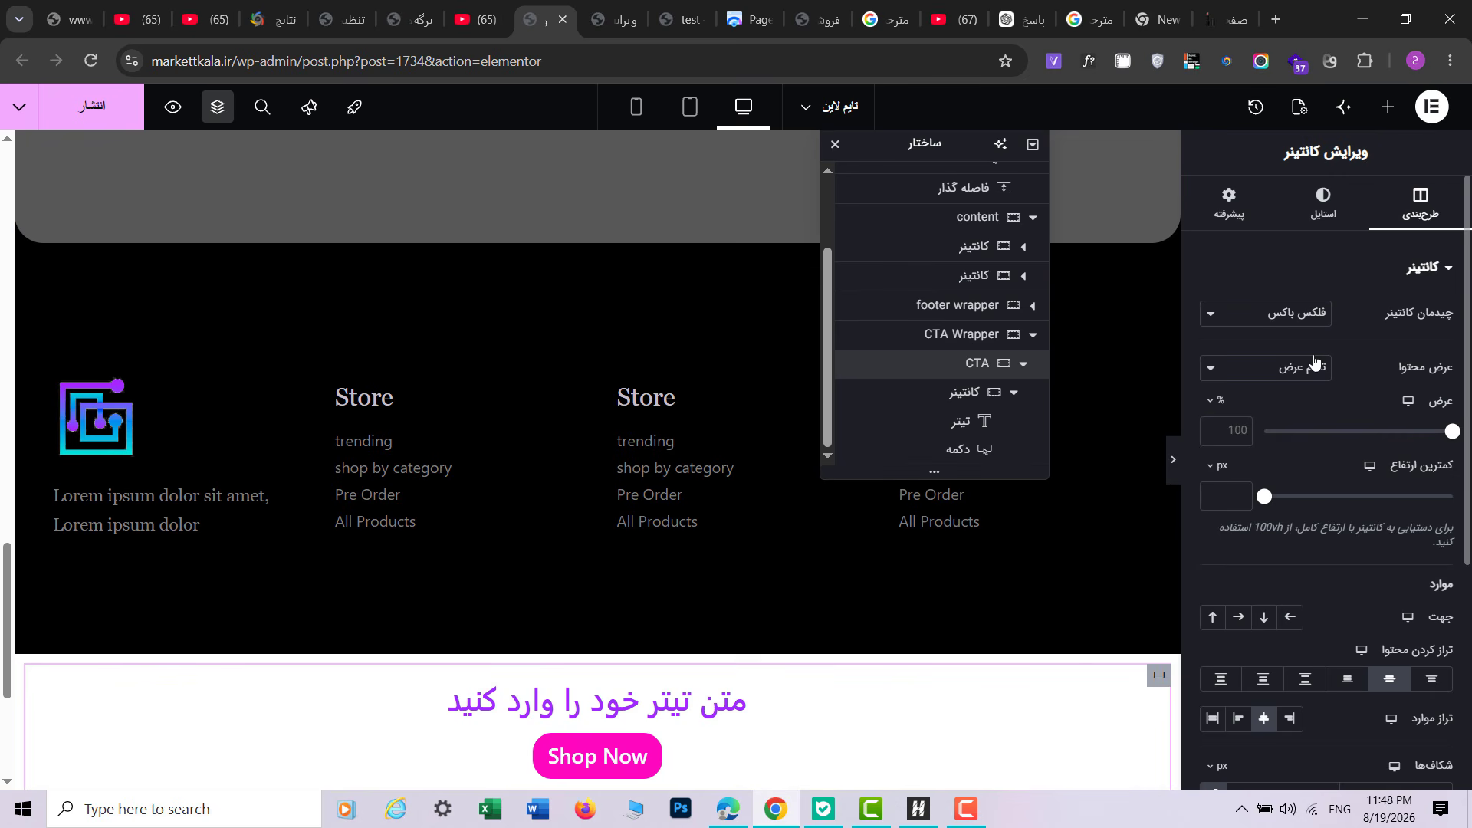
click(1265, 367)
click(1264, 388)
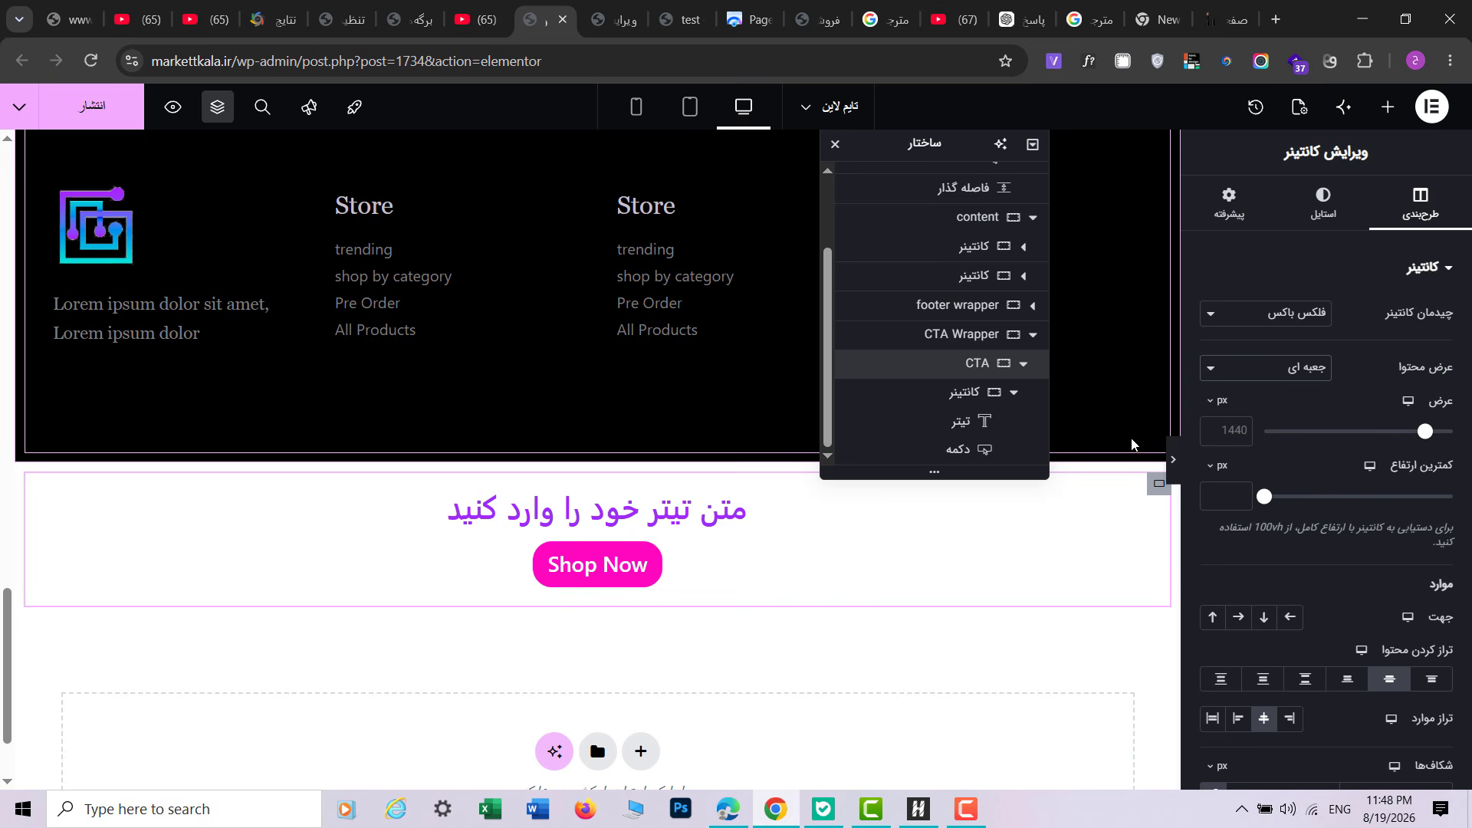
click(958, 392)
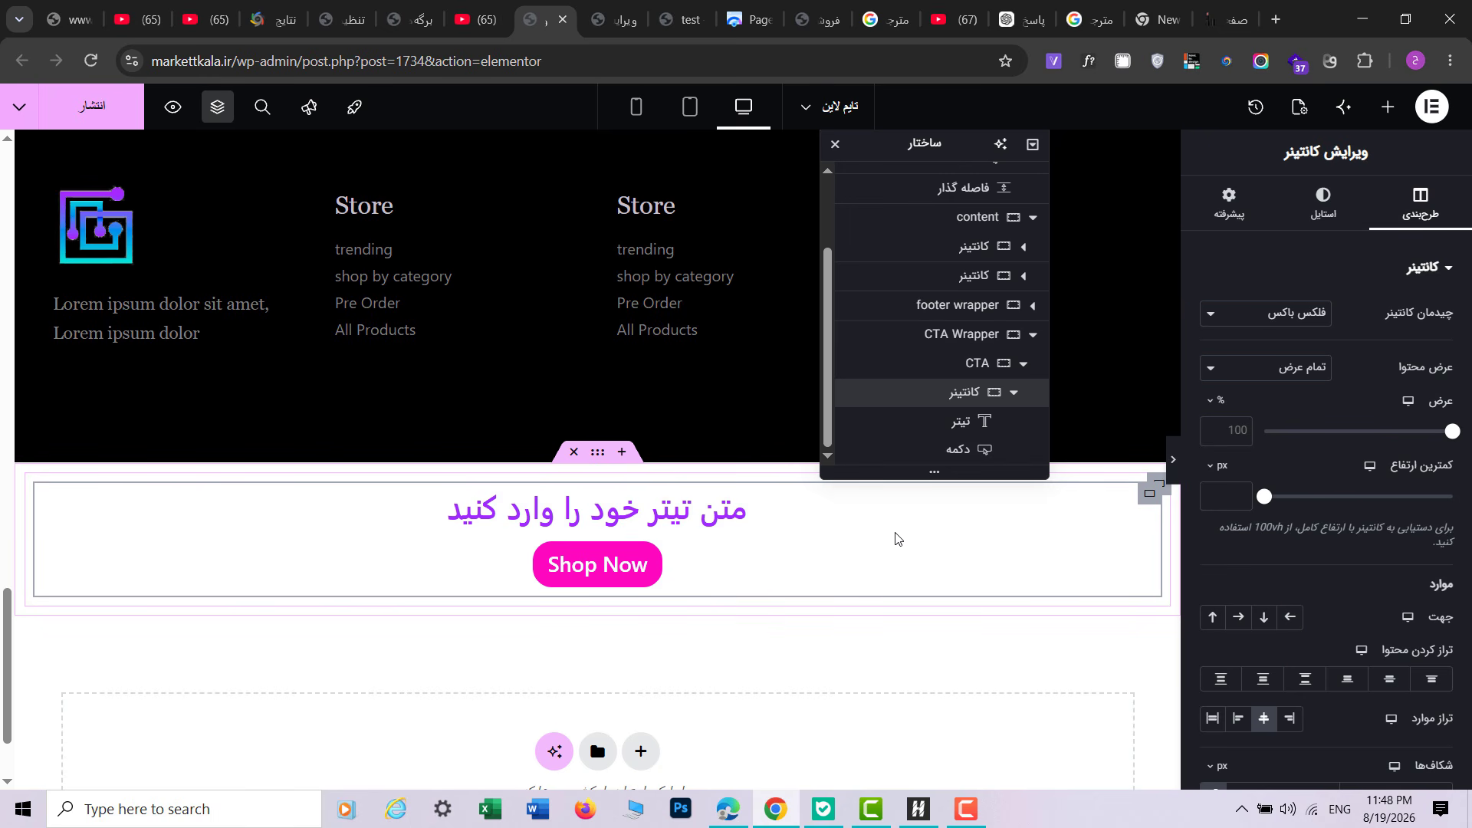
Step: Set the CTA section's Shop Now button hover text color to #000000 and its hover background color to #FFFFFF
click(538, 562)
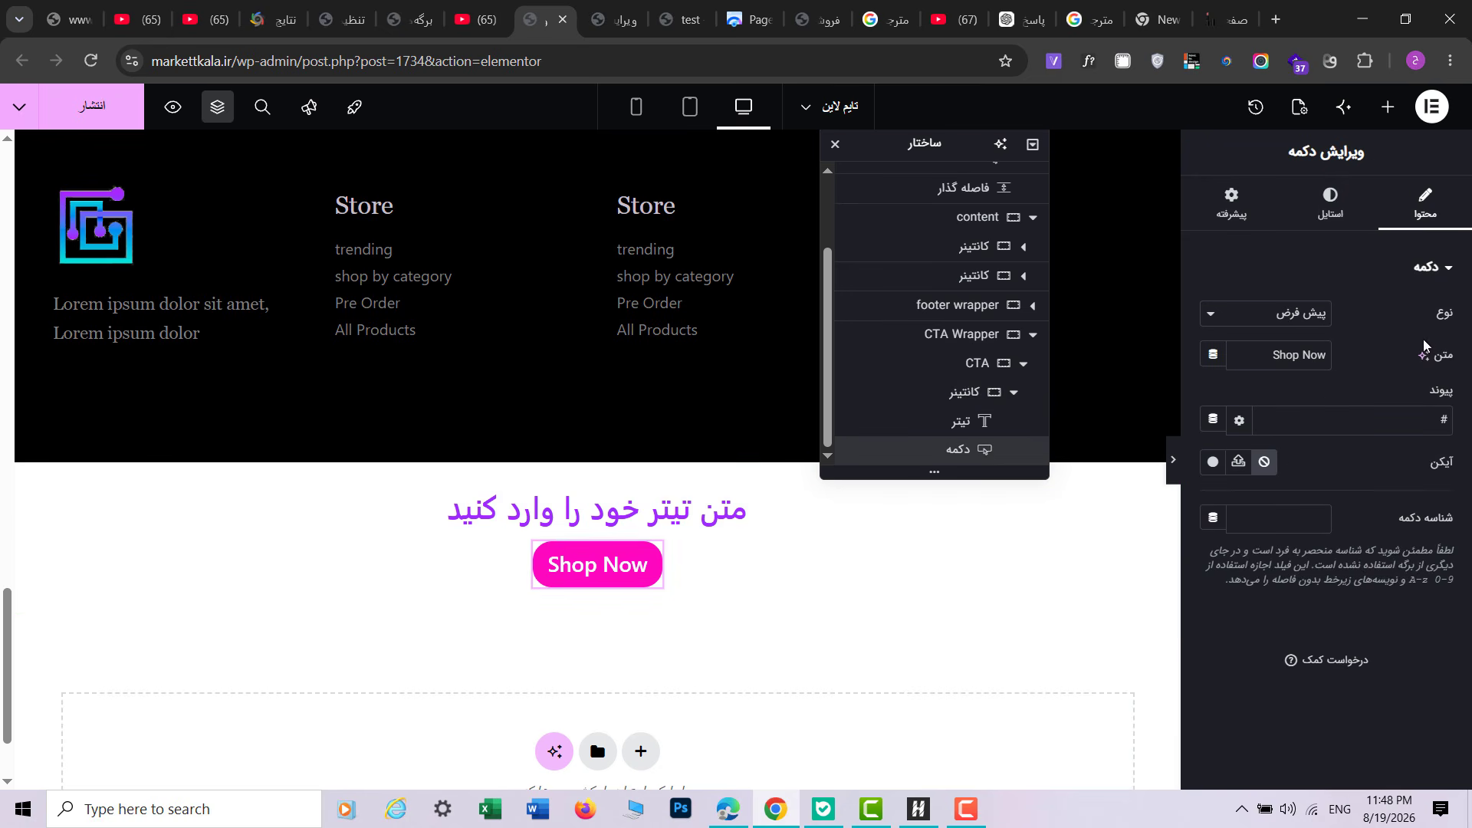
click(1331, 203)
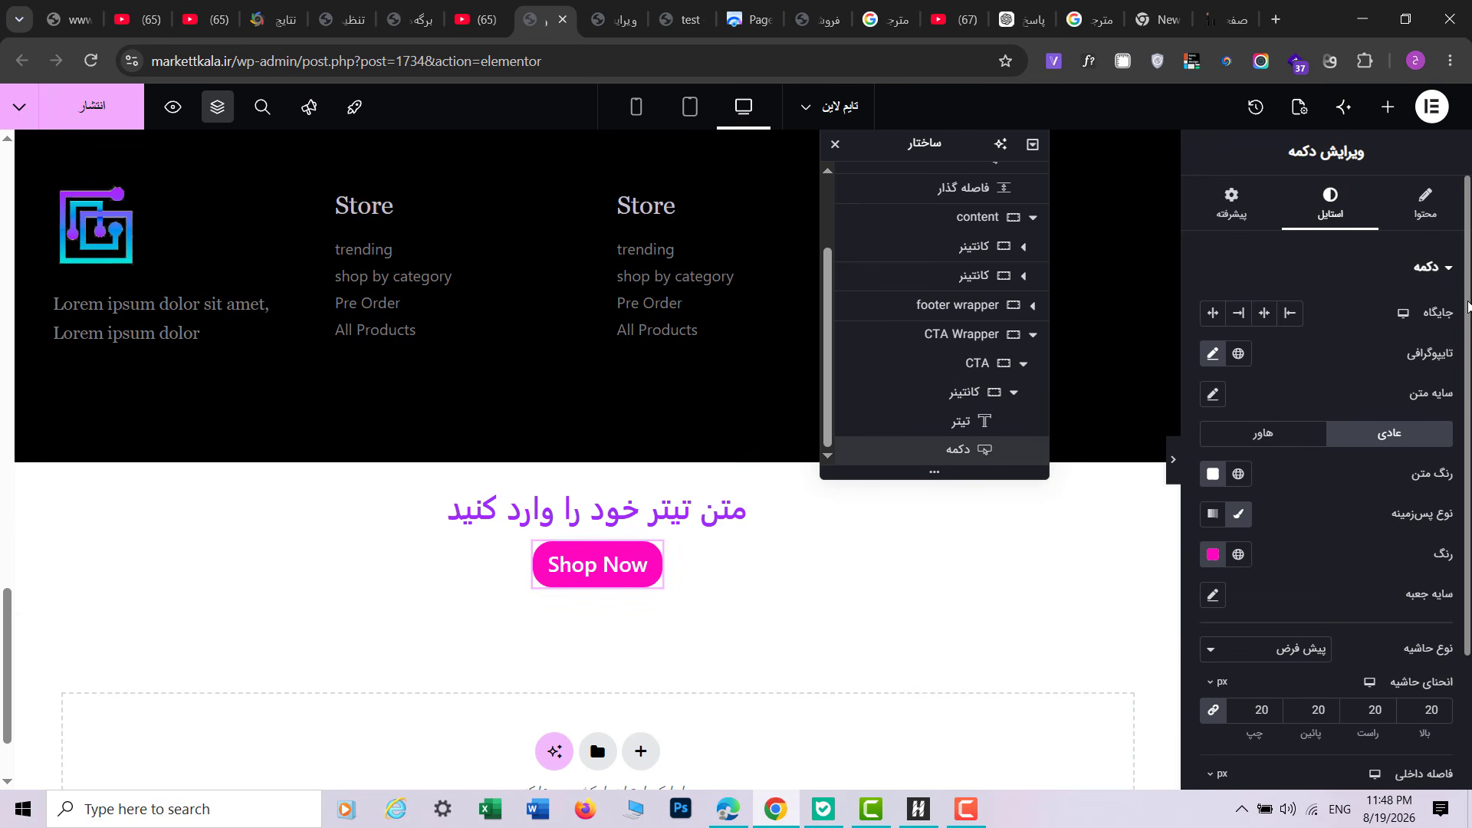
scroll(1271, 412, down, 2)
click(1262, 330)
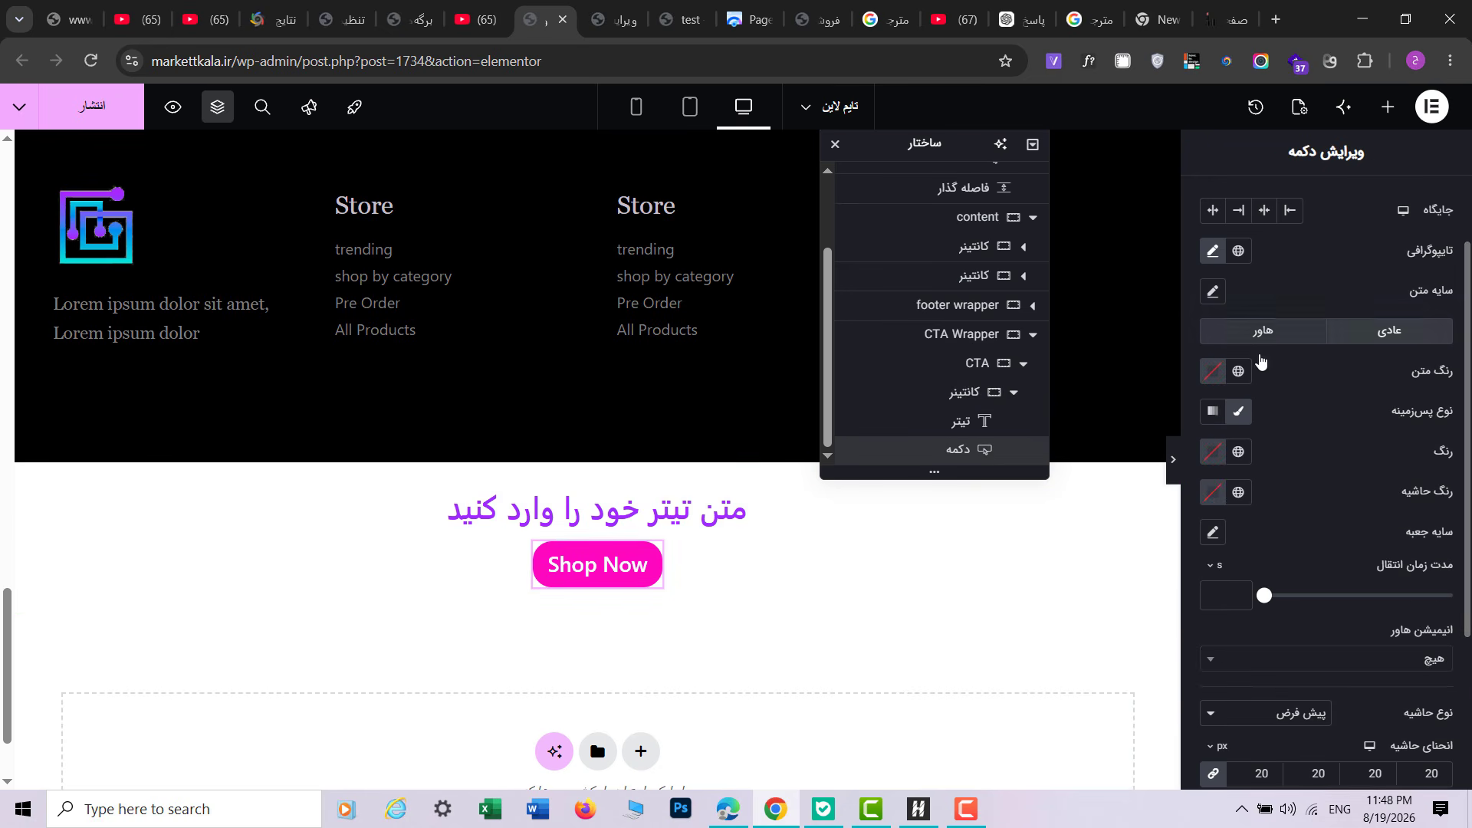
click(1213, 371)
drag(1104, 491, 1098, 608)
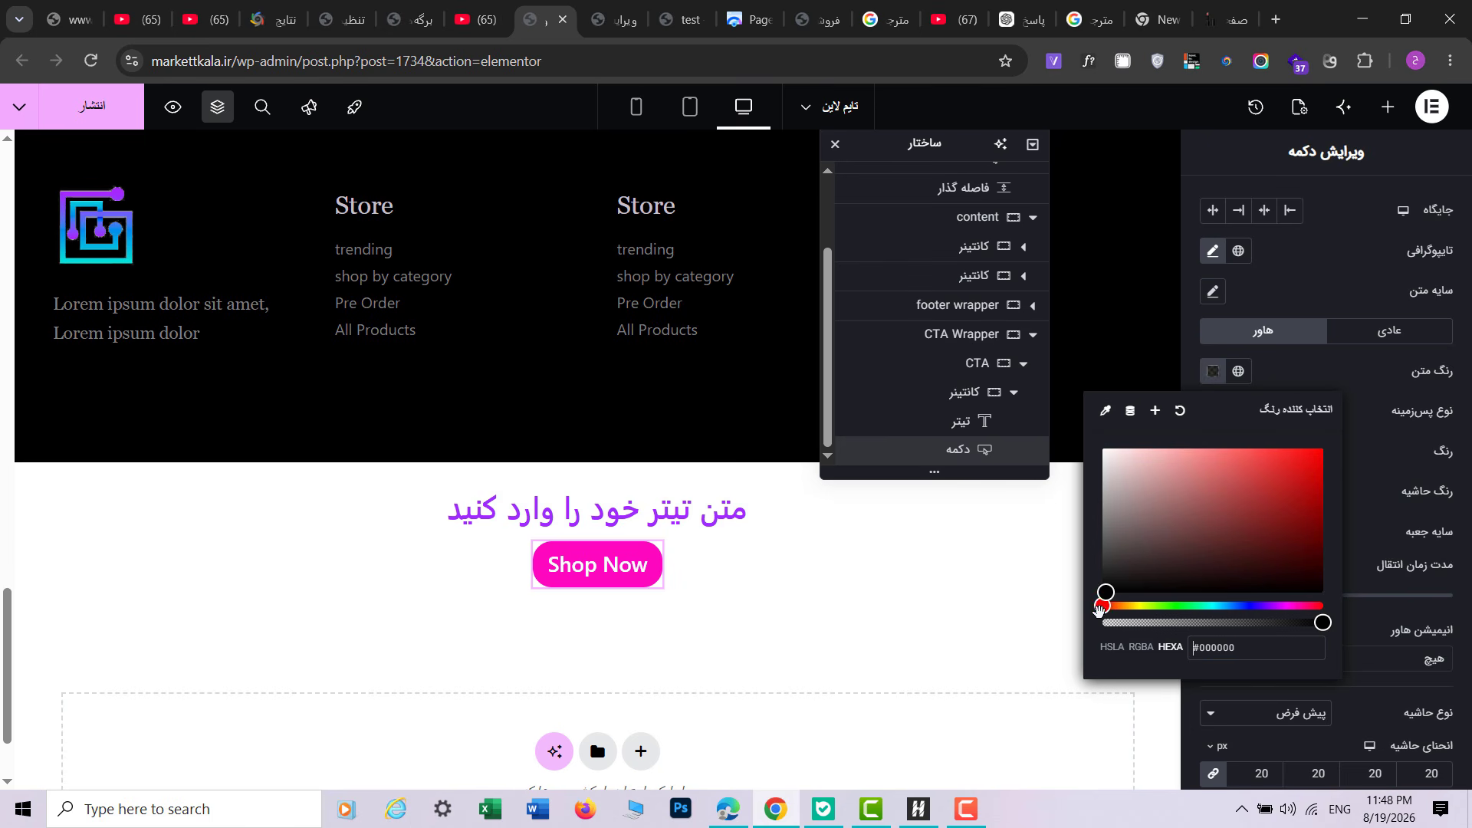
click(1376, 535)
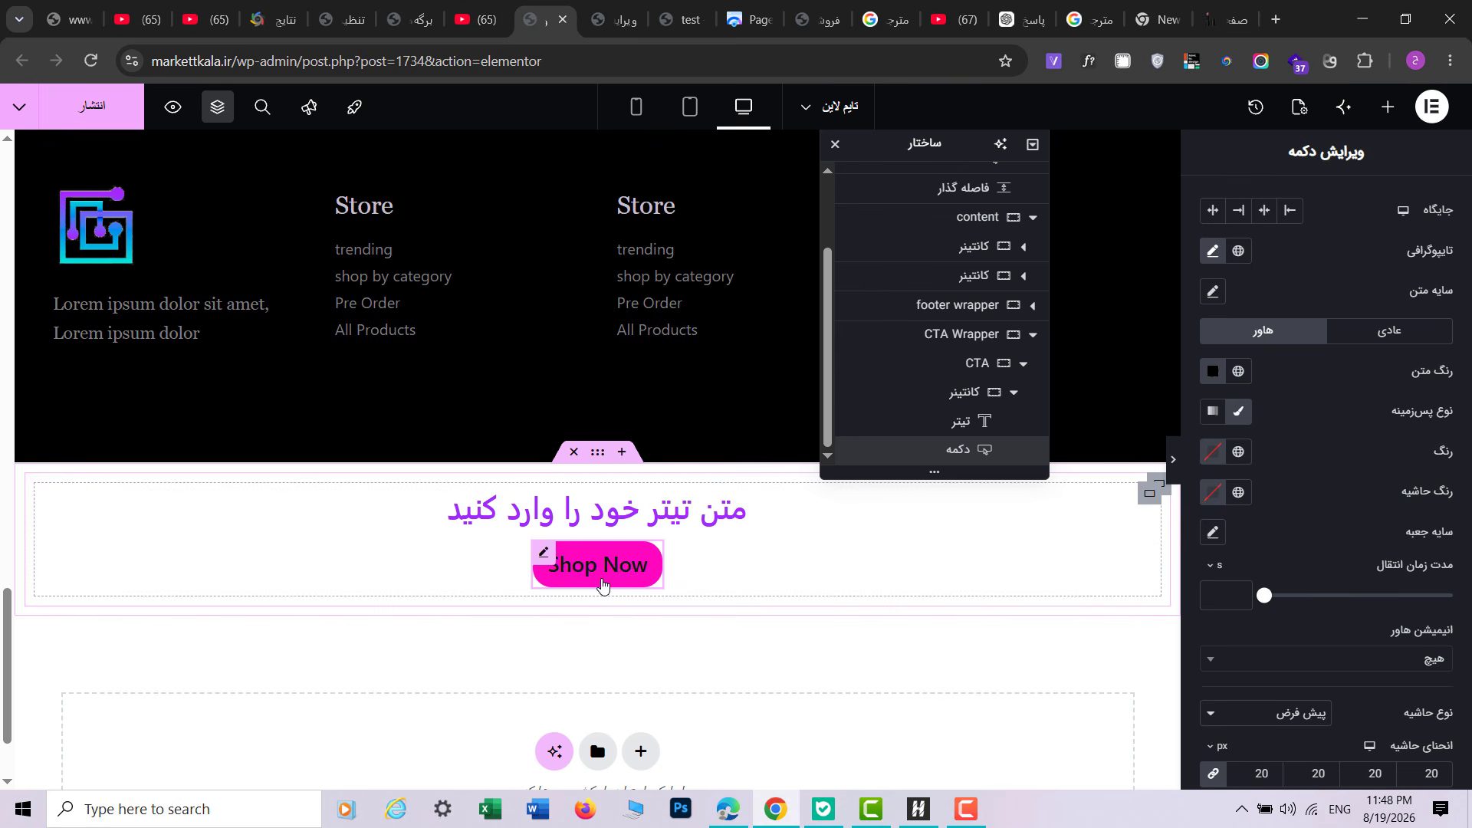
click(1212, 452)
drag(1133, 578, 1101, 526)
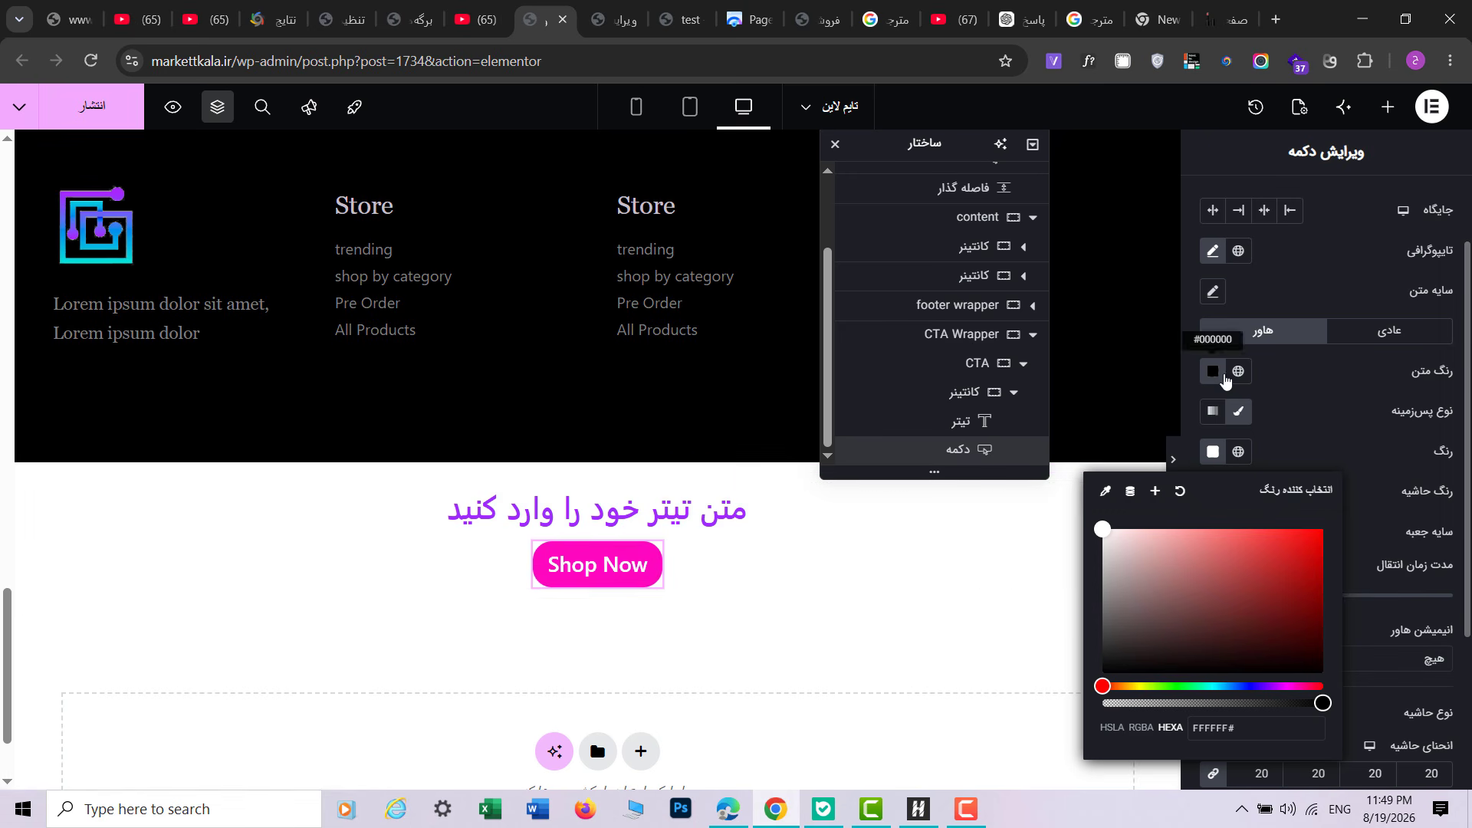
Step: Reuse the button's normal pink background color #FF08C0 as its hover text color
click(1352, 338)
click(1212, 451)
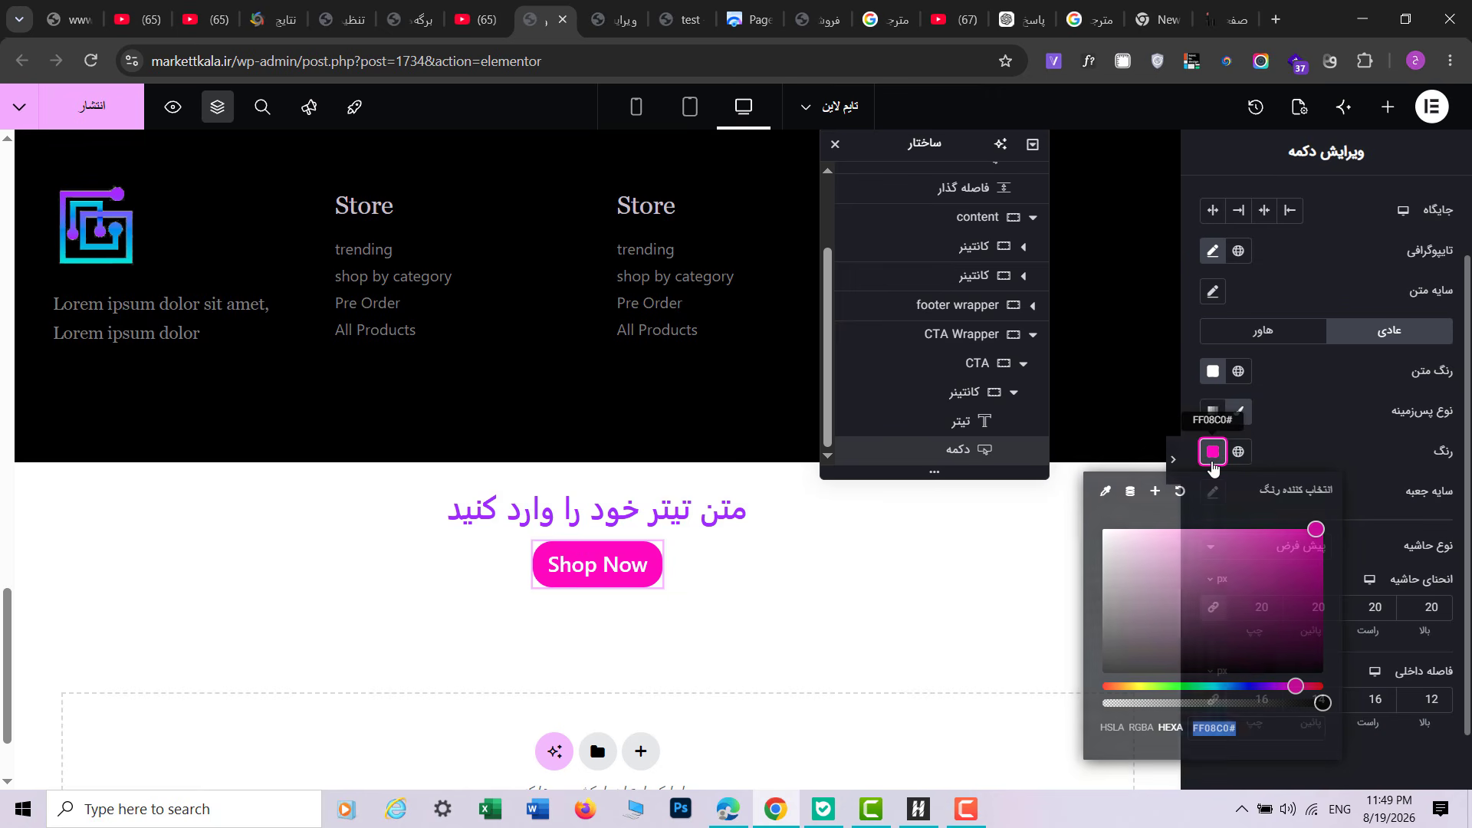
click(1221, 372)
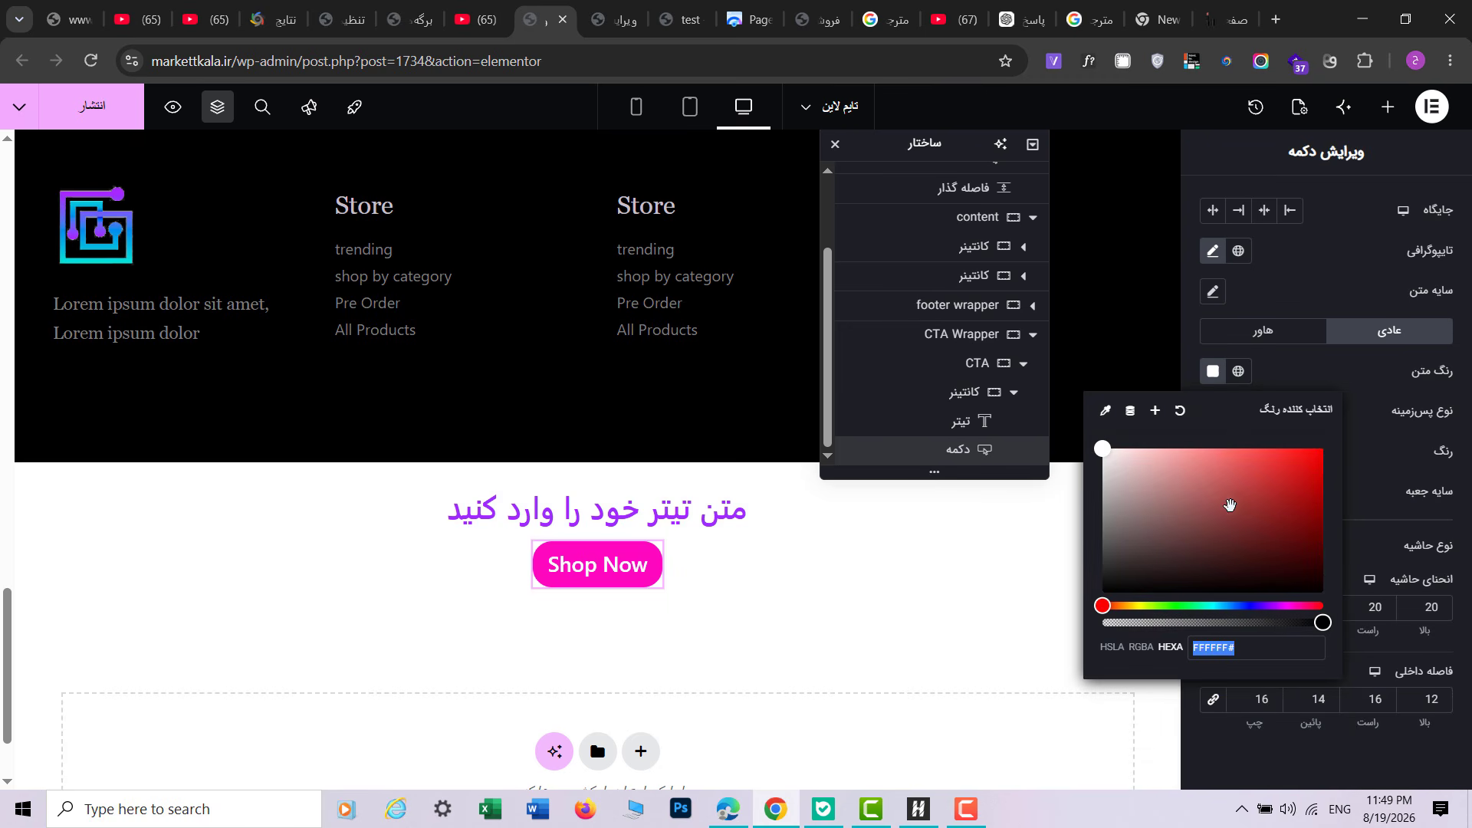
click(1263, 329)
click(1213, 371)
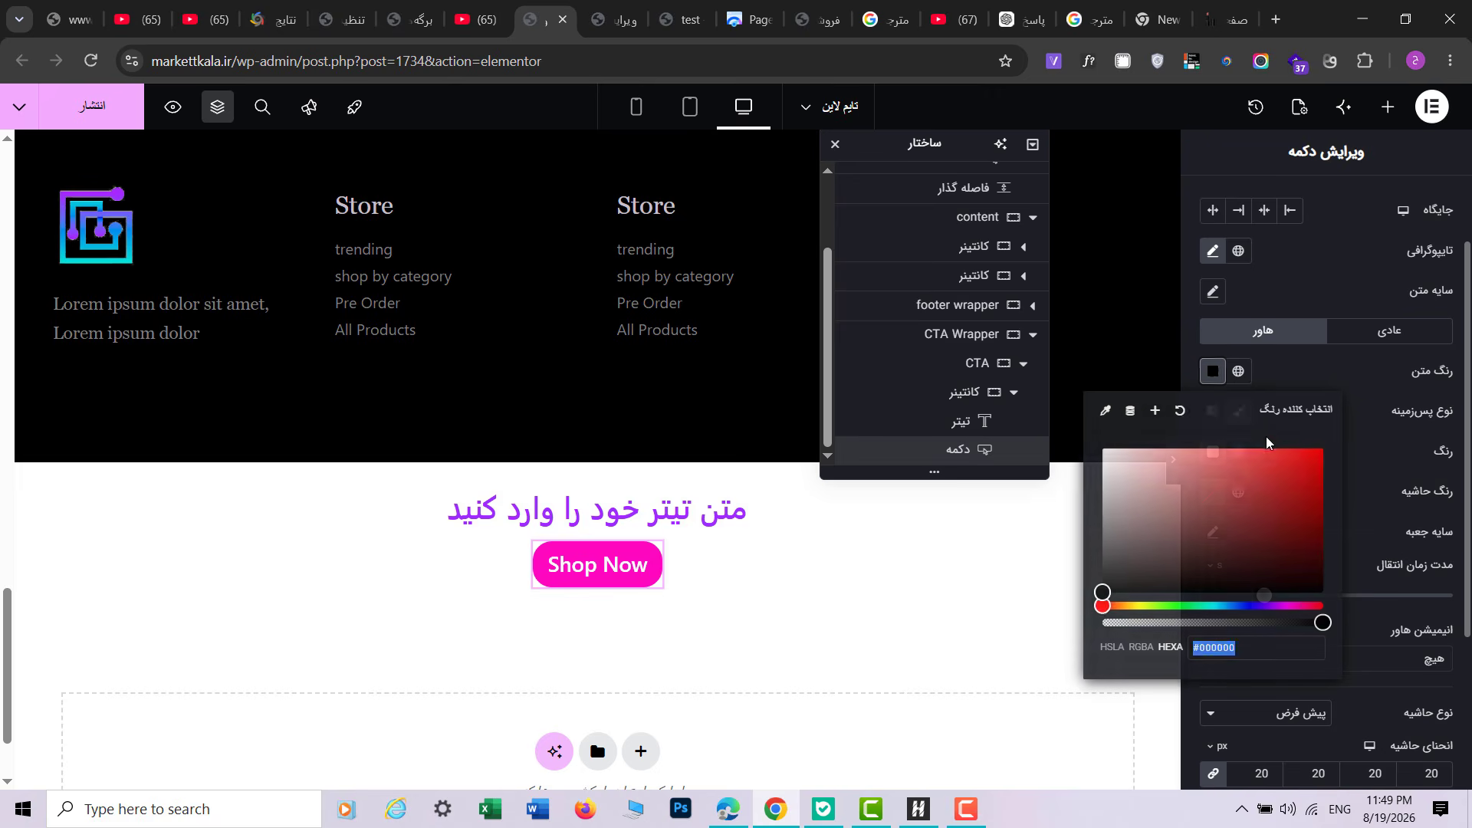
click(1377, 467)
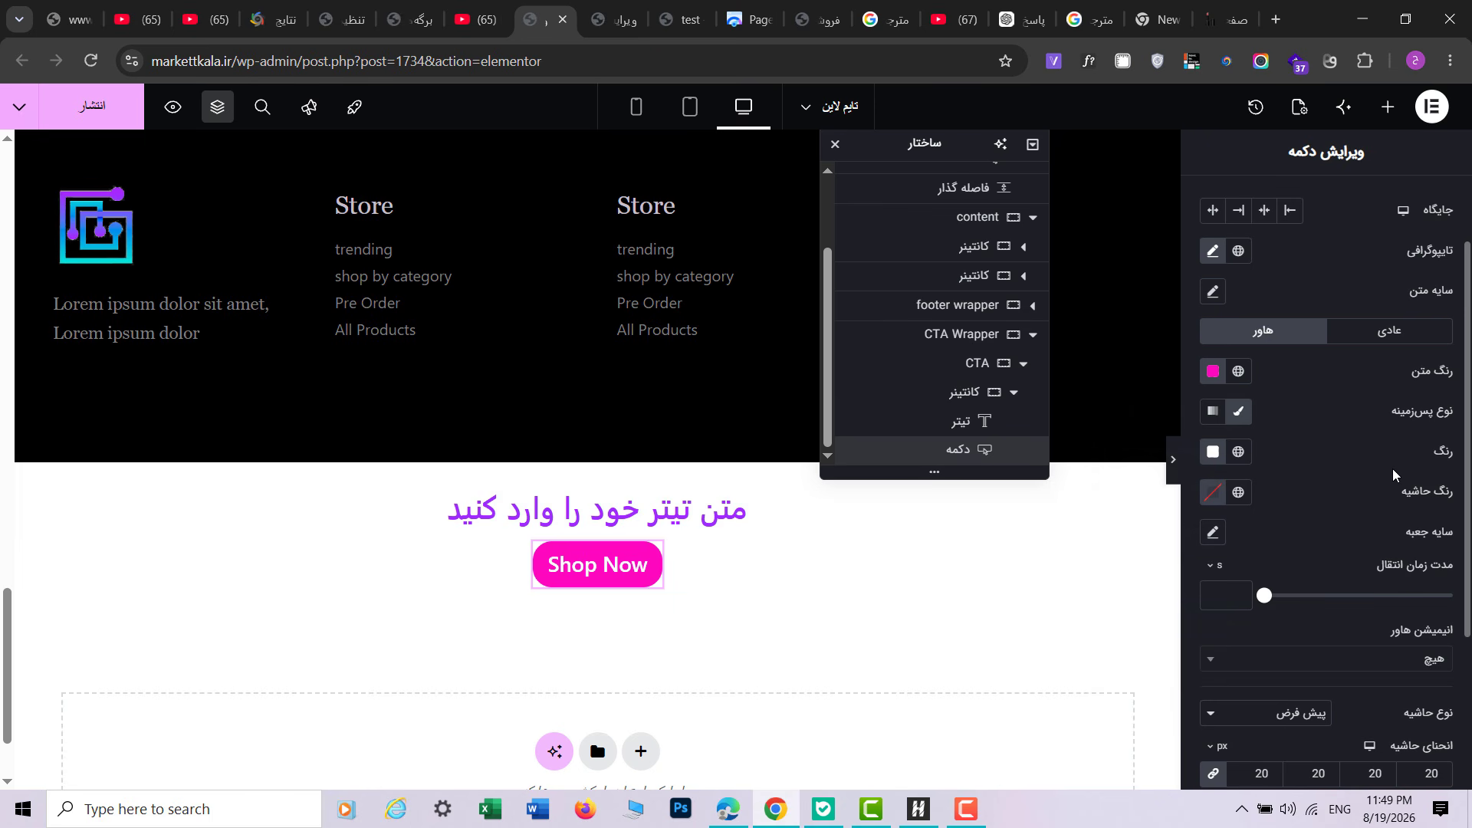
Step: Copy the title text "shop <br> anywhere <br> anytime" from the CTA heading on the test page
click(613, 19)
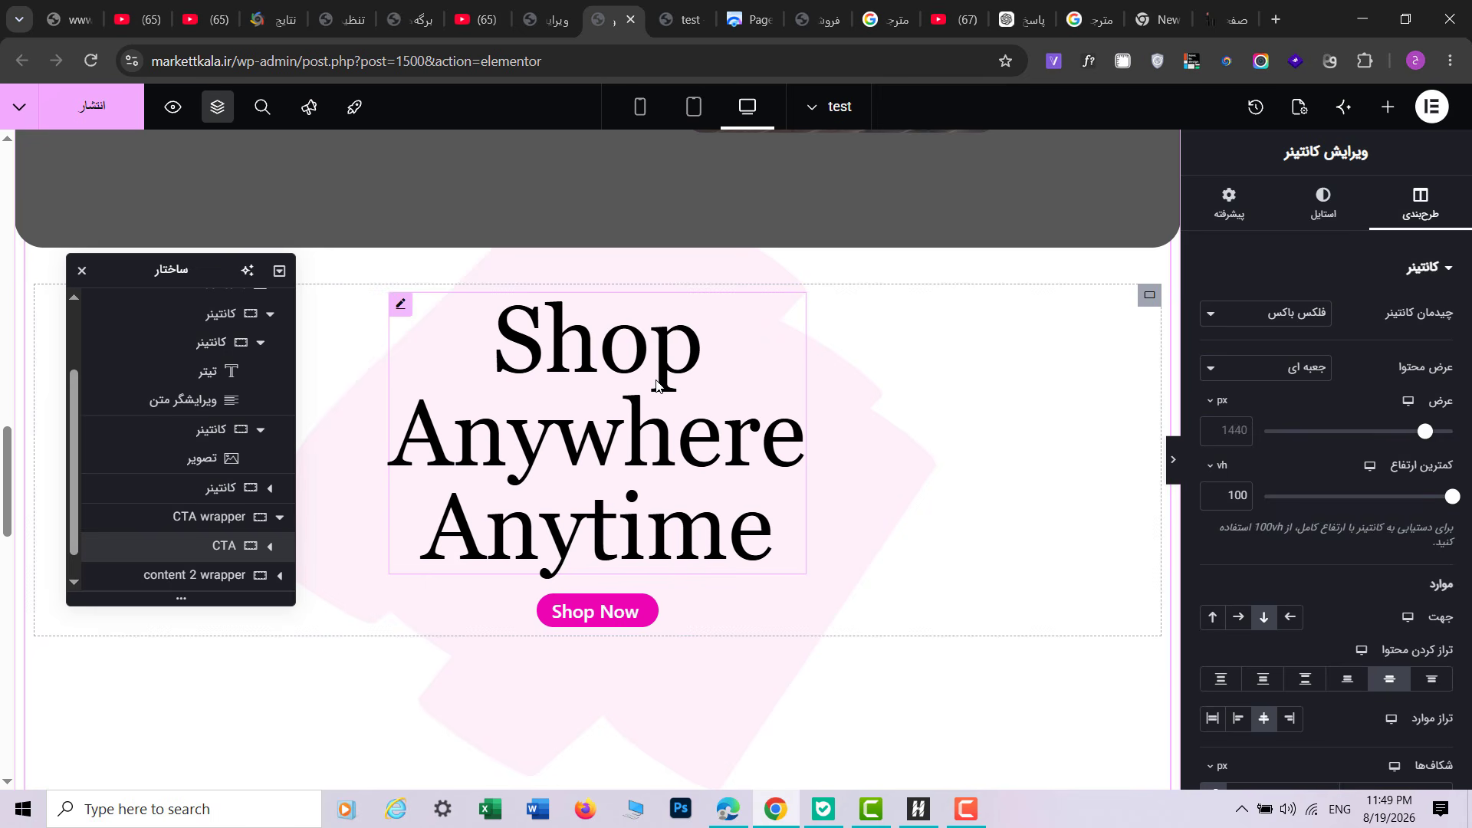
click(714, 399)
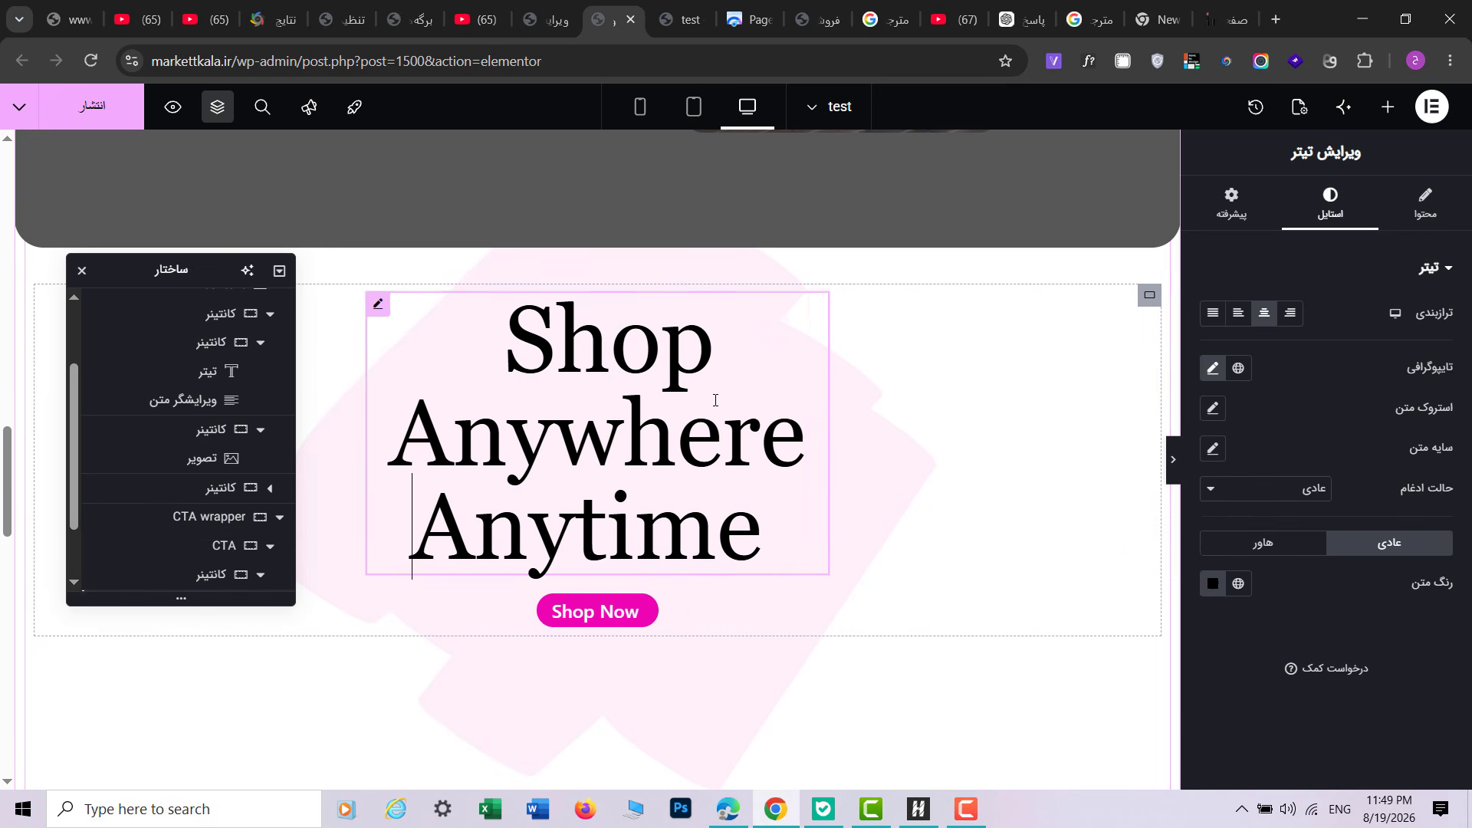
click(1413, 225)
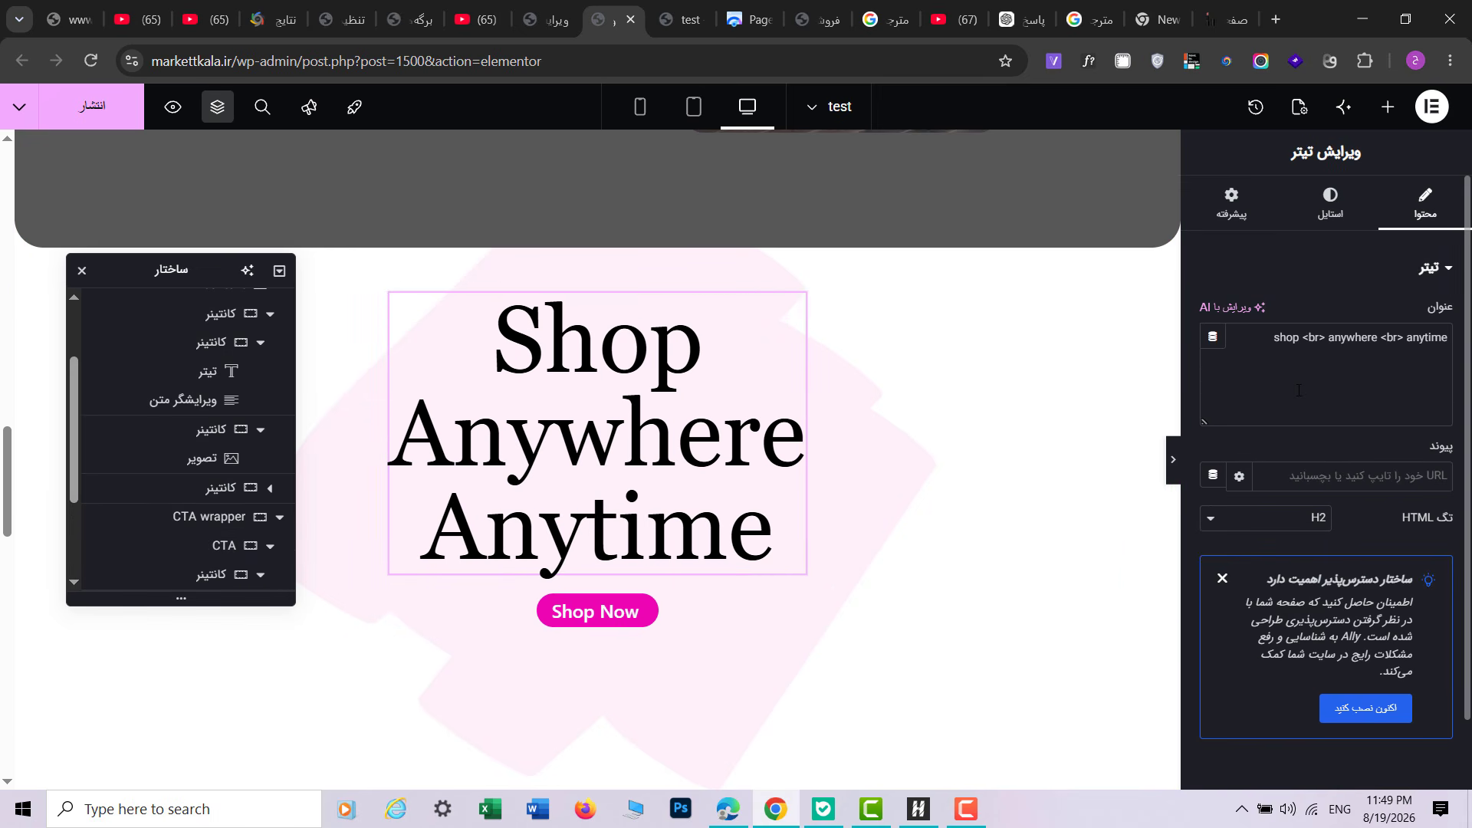
click(1298, 391)
key(ctrl+a)
key(ctrl+c)
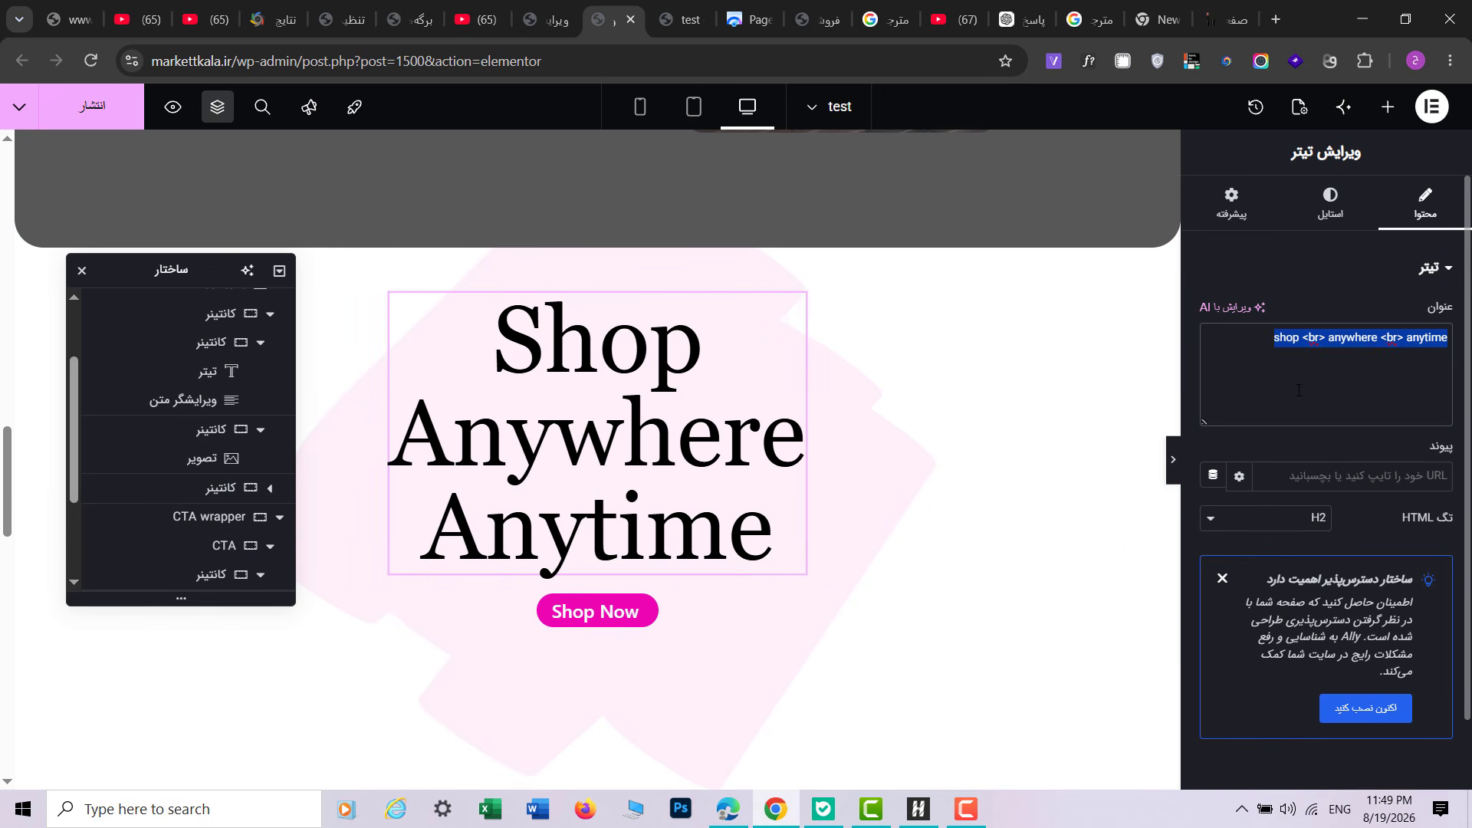
Step: Replace the car page's CTA heading text with the copied "shop <br> anywhere <br> anytime"
click(547, 19)
click(659, 500)
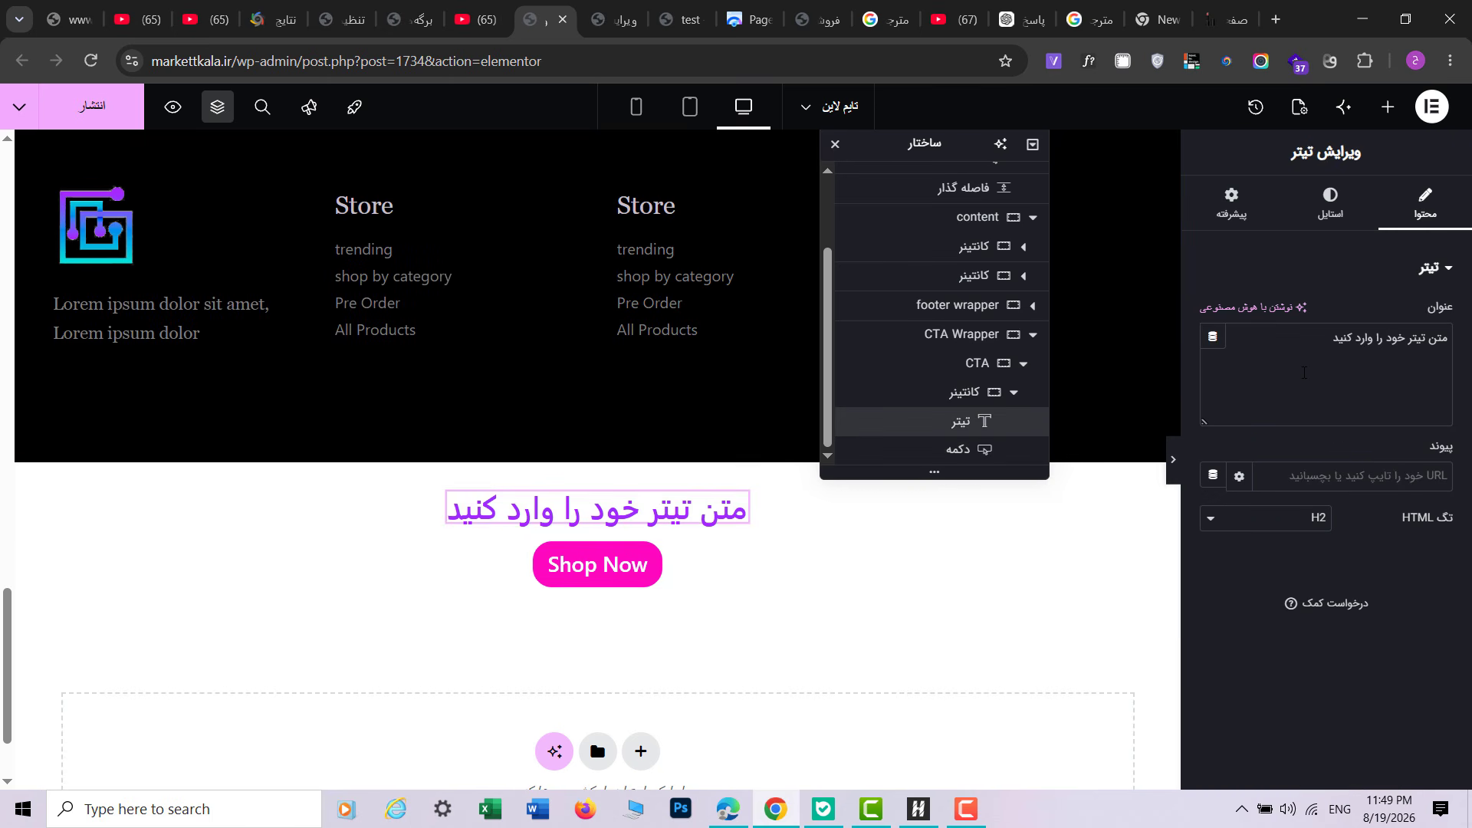
click(1335, 372)
key(ctrl+a)
key(ctrl+v)
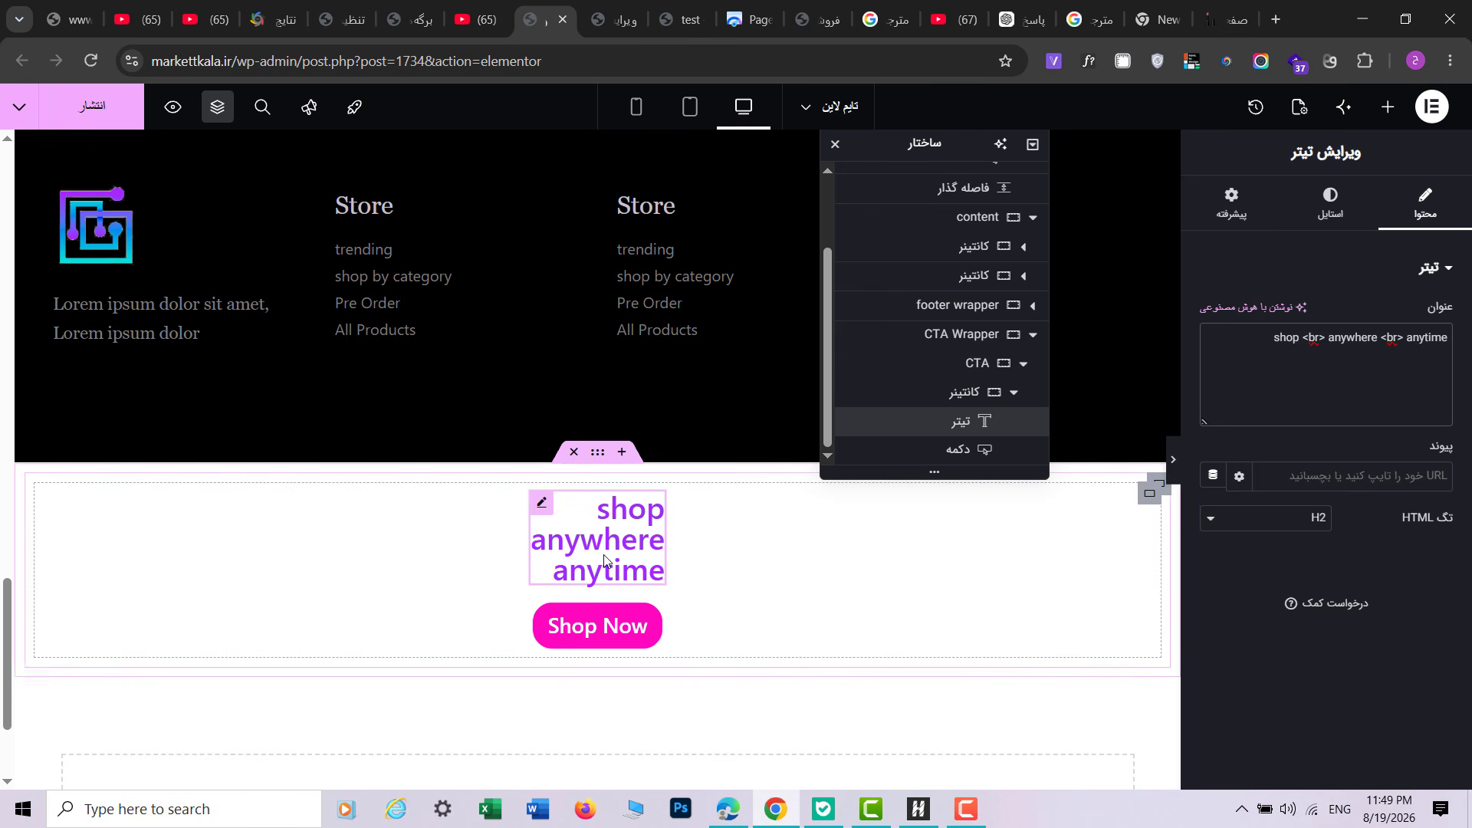
Step: Center the CTA heading and set its text color to black
click(1330, 206)
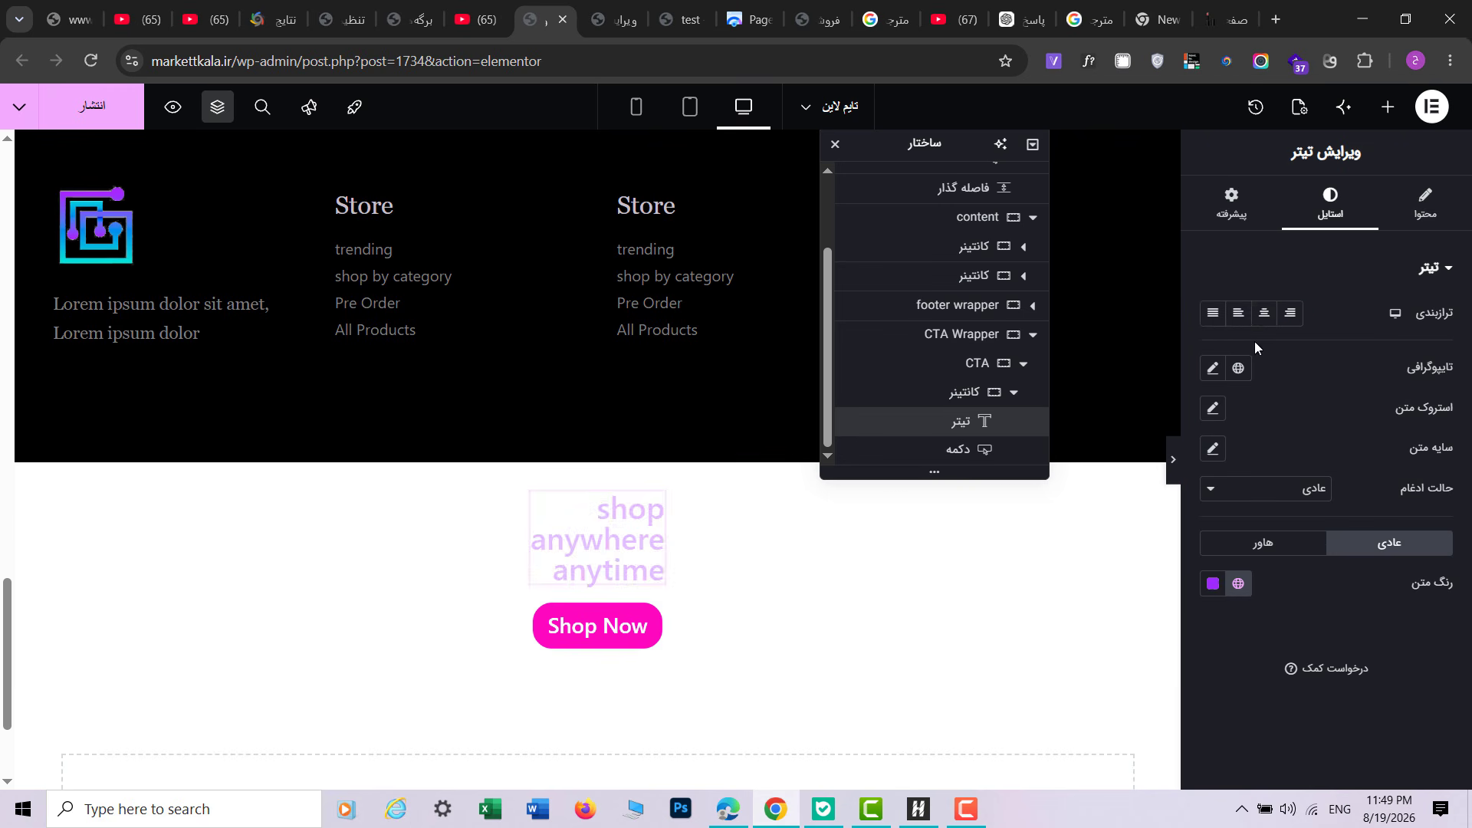
click(1264, 313)
click(1213, 584)
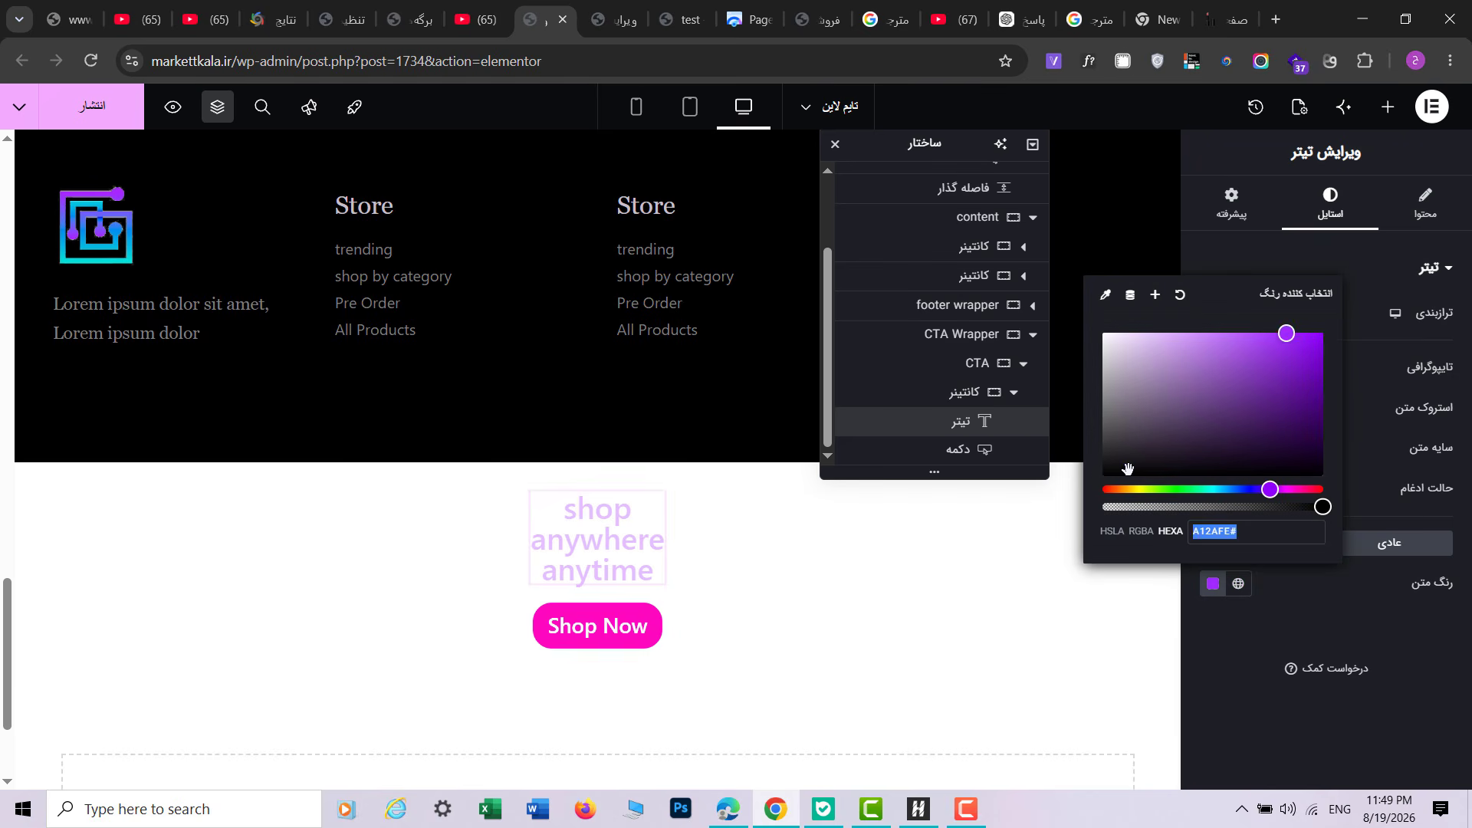
drag(1127, 469, 1093, 527)
click(1203, 672)
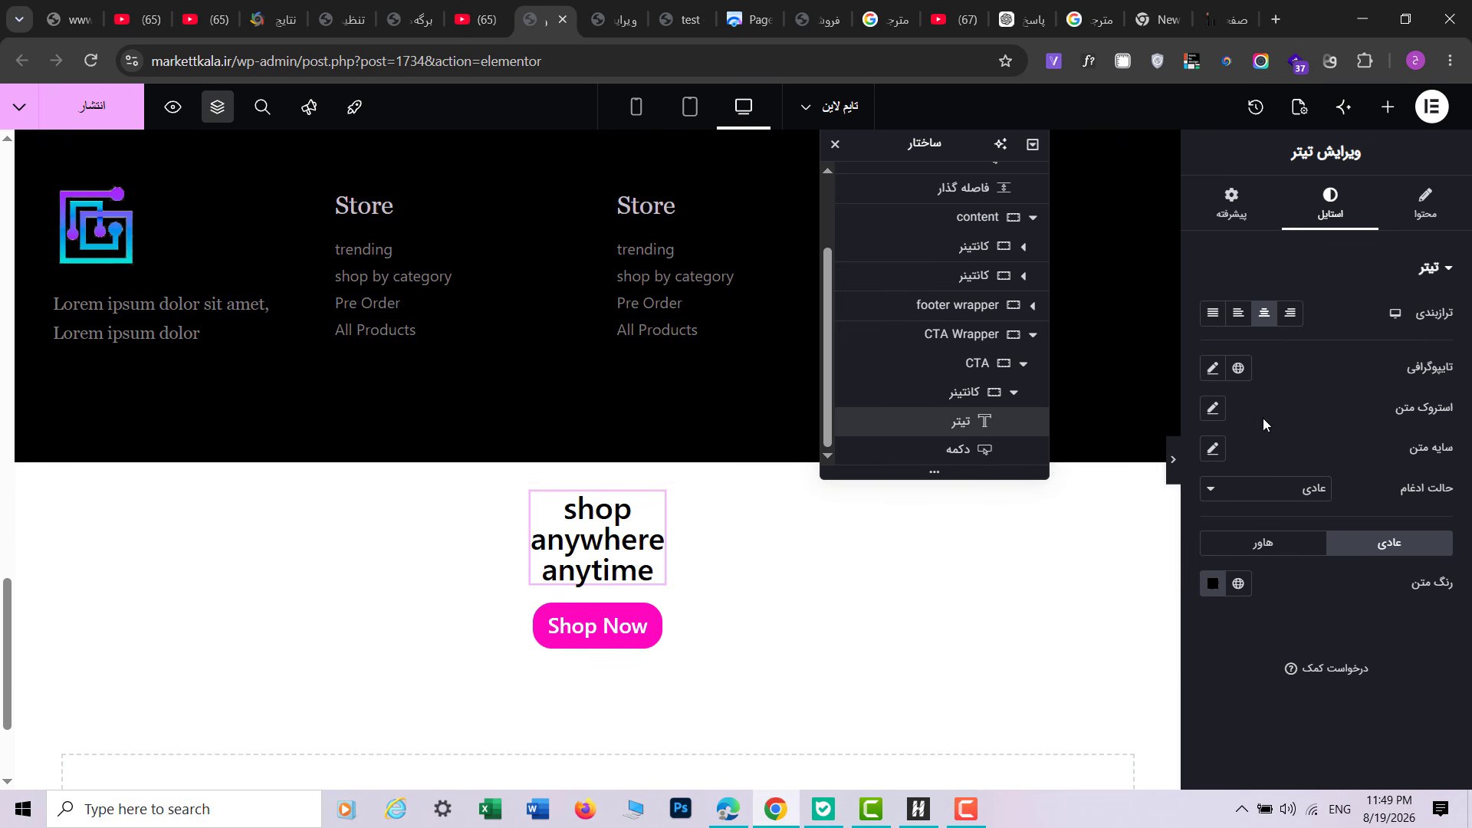
Step: Set the CTA heading's typography to Georgia at 5.5 rem, with the first letter of each word capitalized
click(1213, 371)
click(1288, 458)
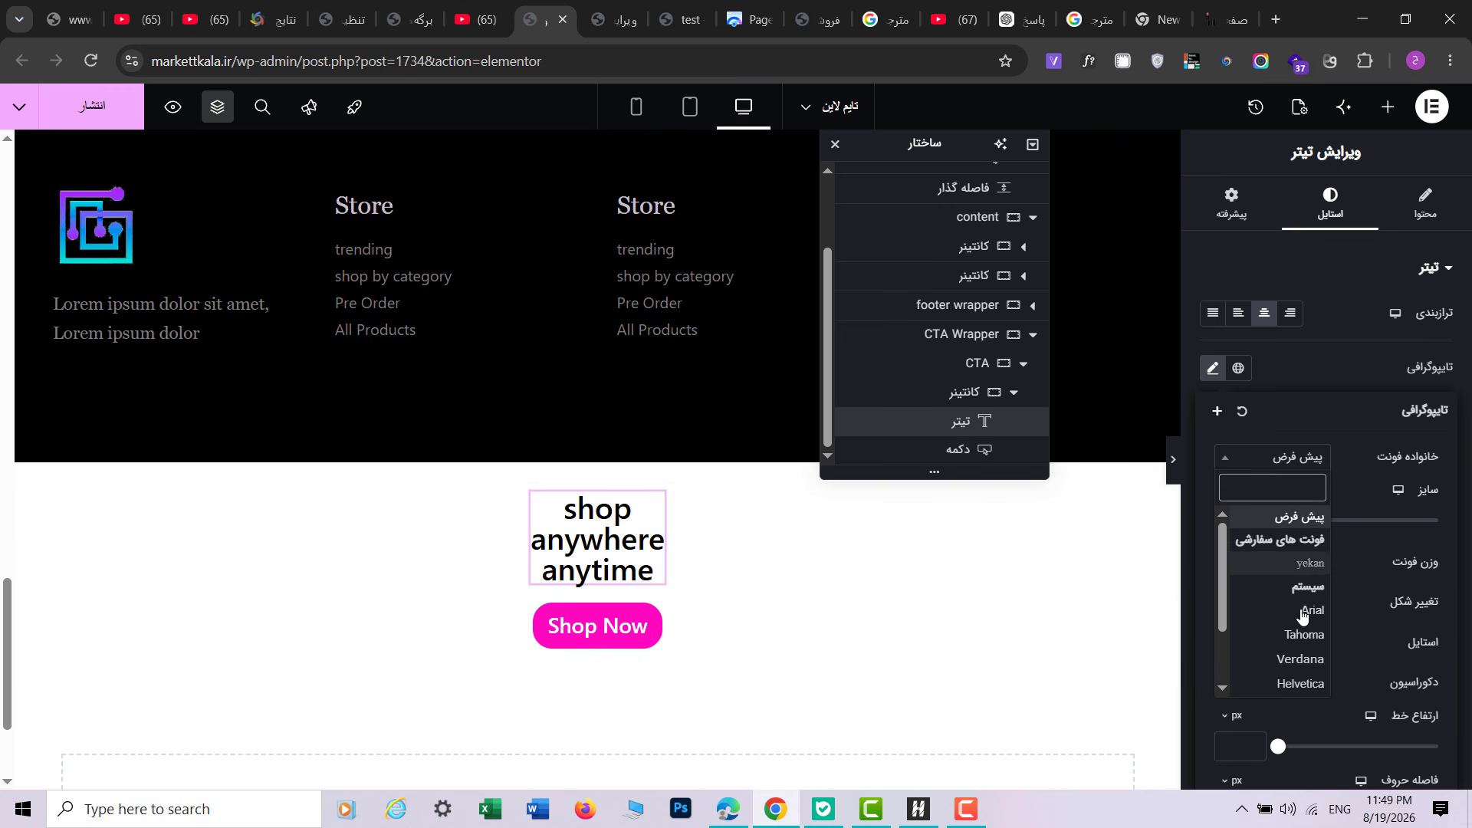
scroll(1301, 640, down, 4)
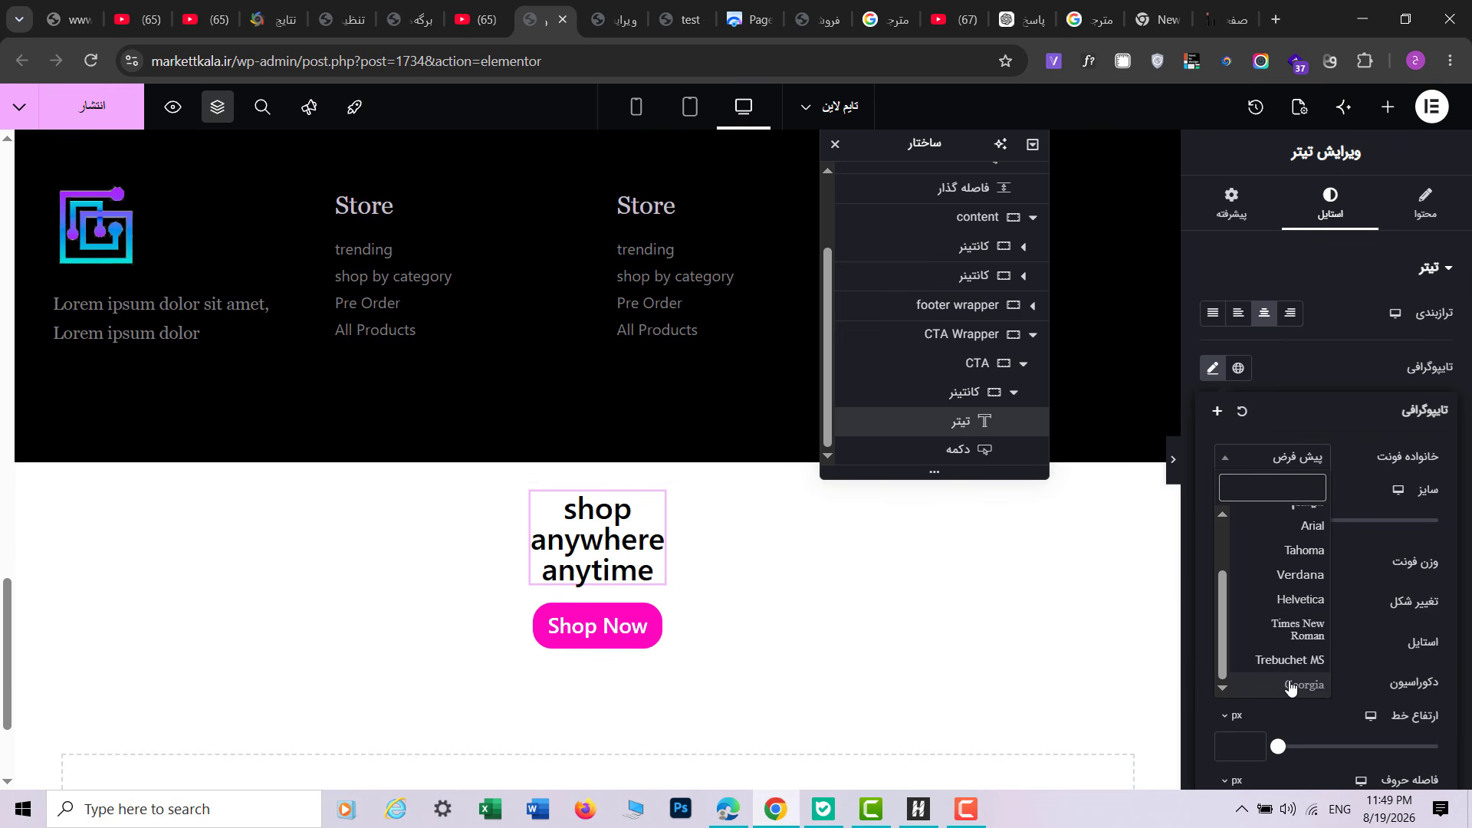
click(1296, 684)
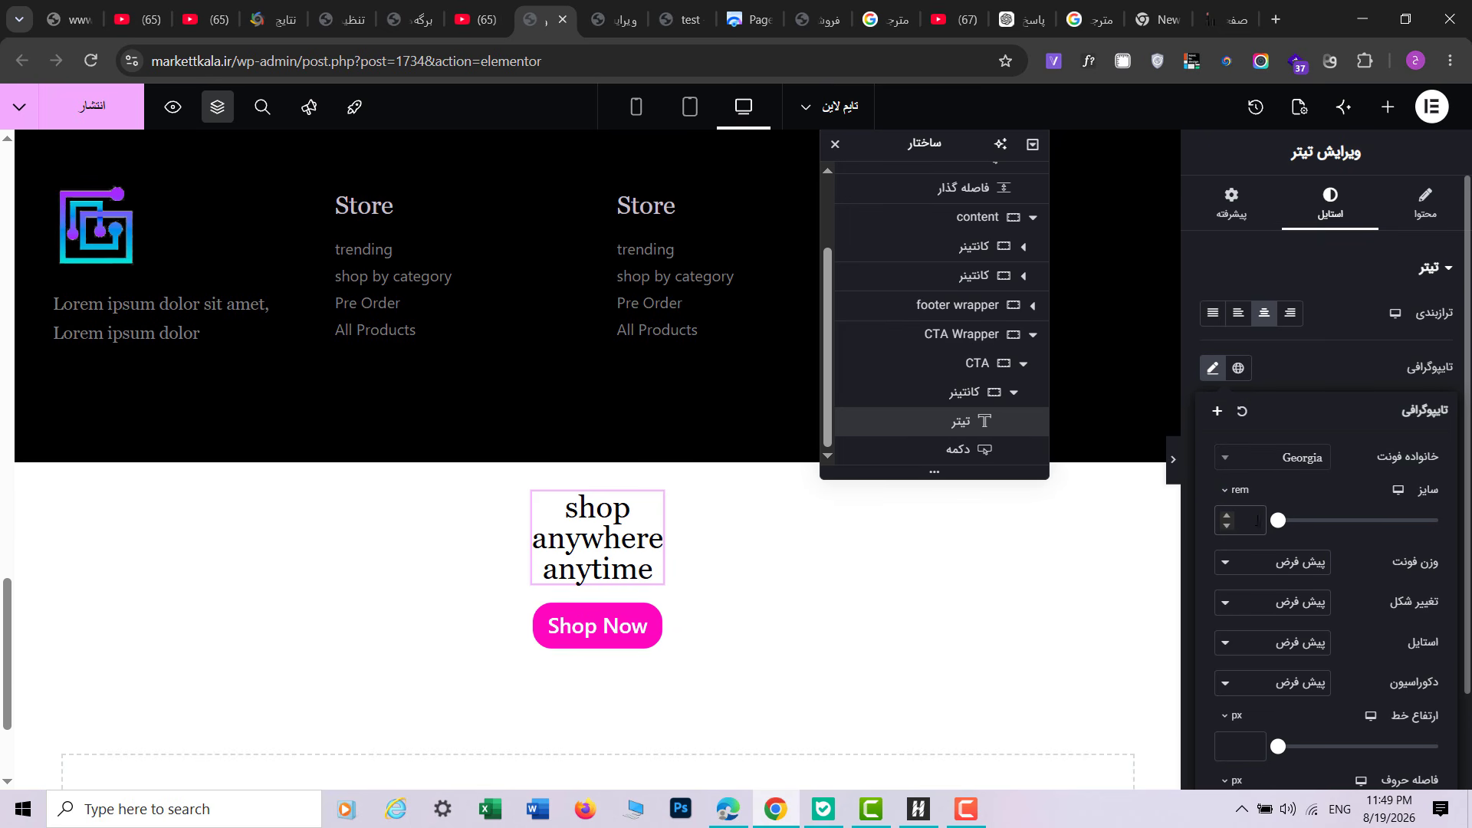
text(5.5)
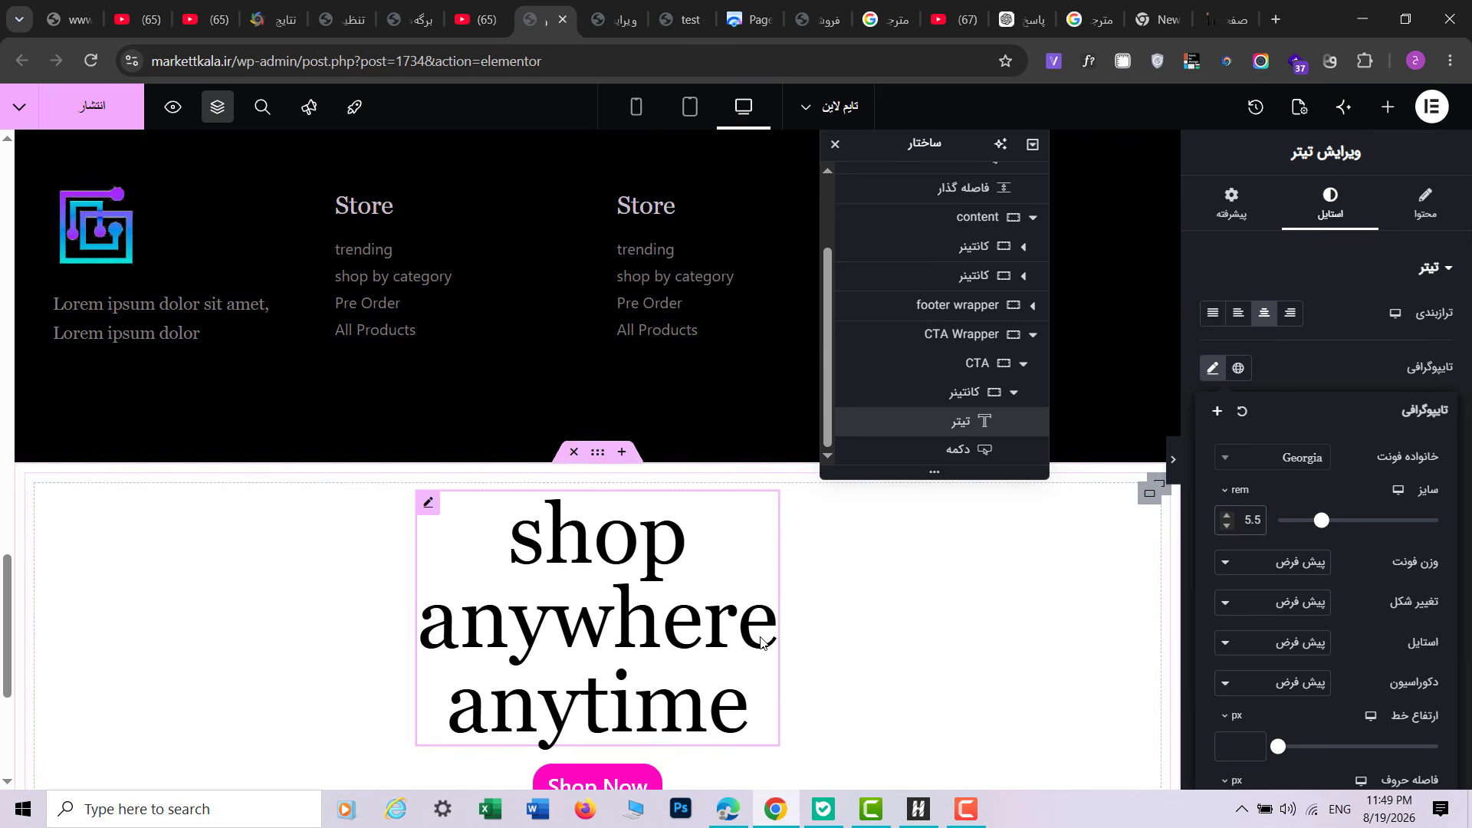
click(1273, 604)
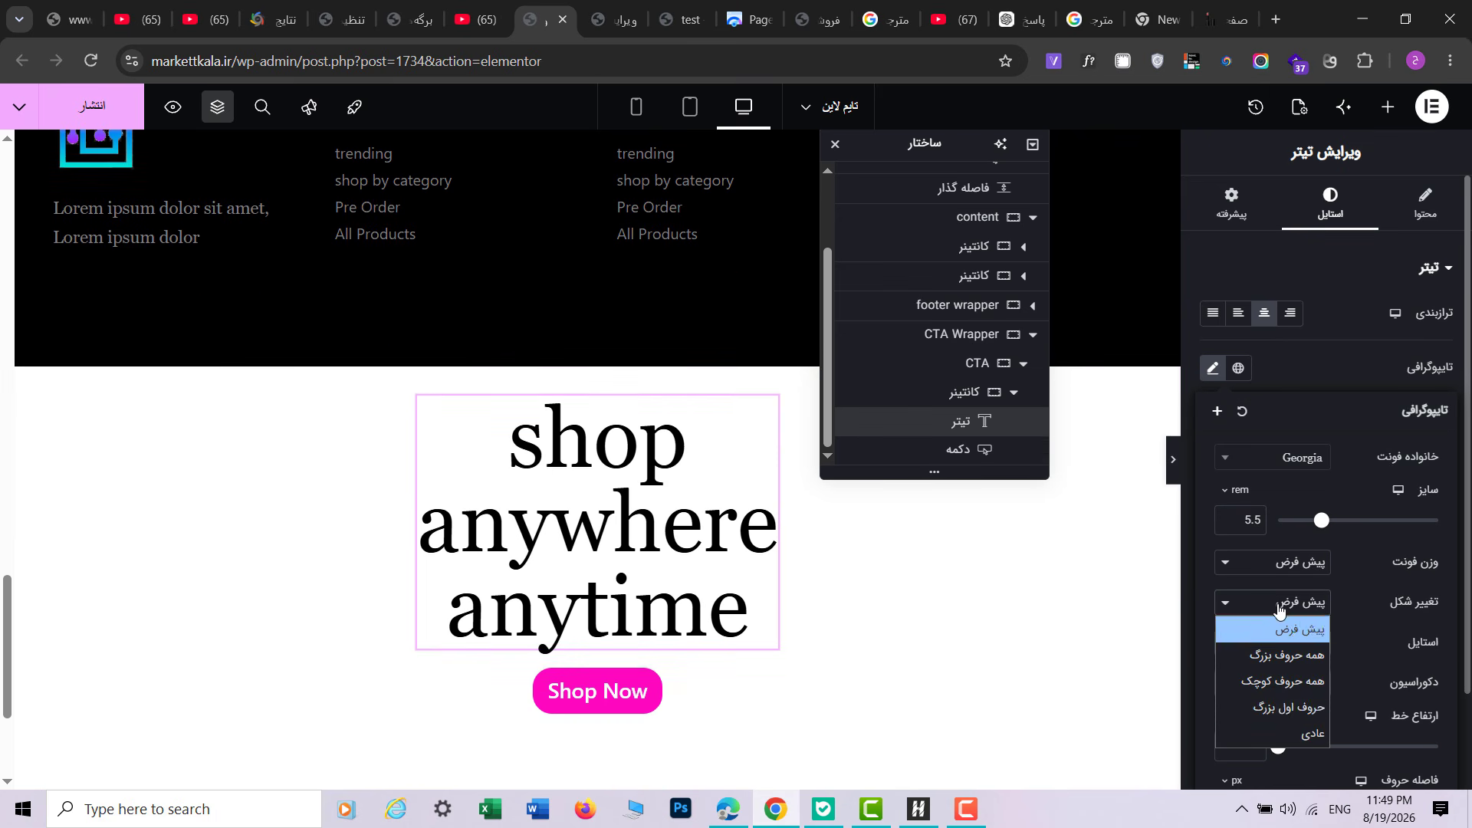
click(1292, 709)
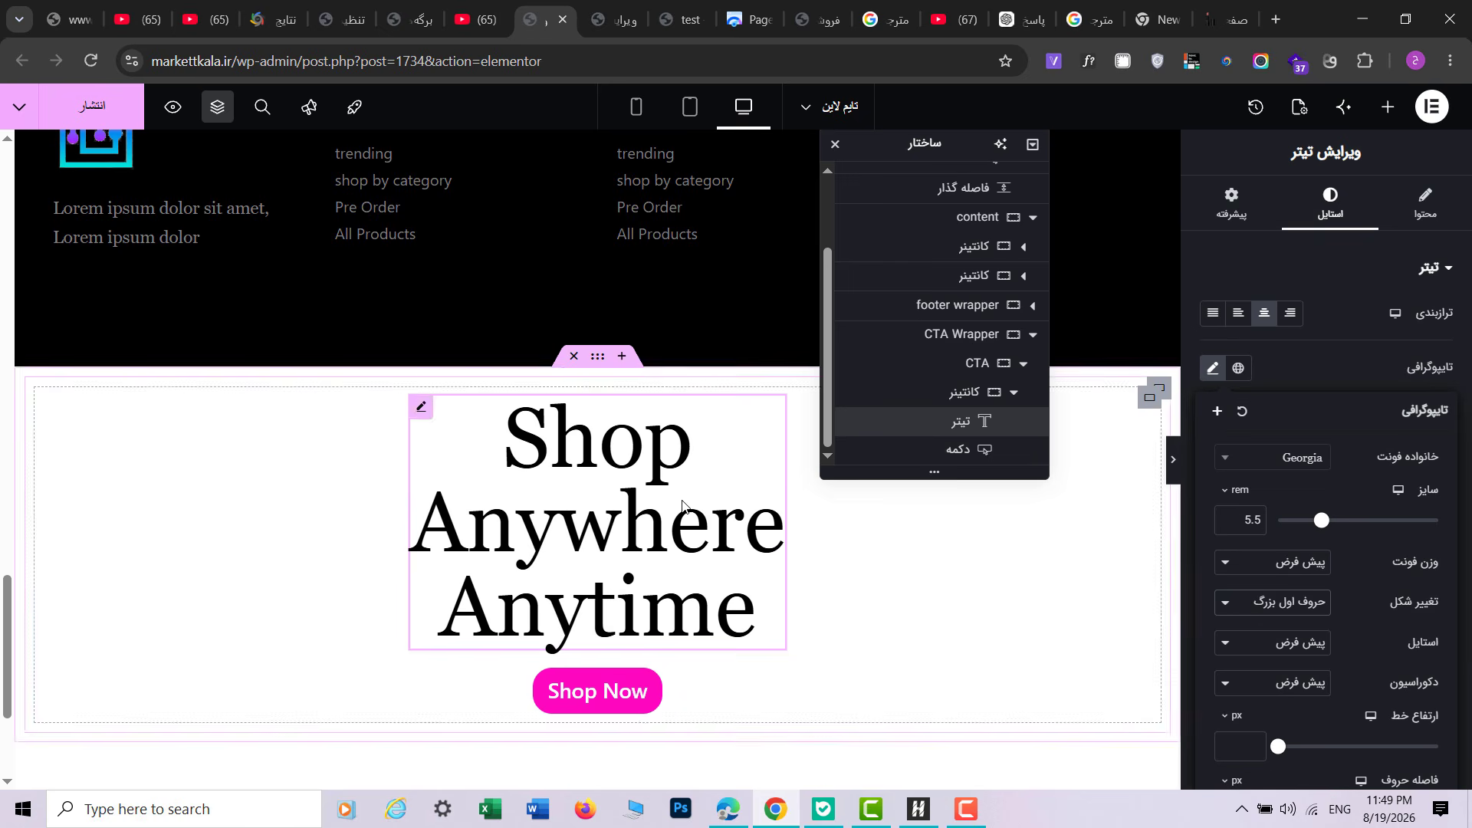
Step: Check the typography settings of the CTA heading on the test page and return to the car page
click(614, 19)
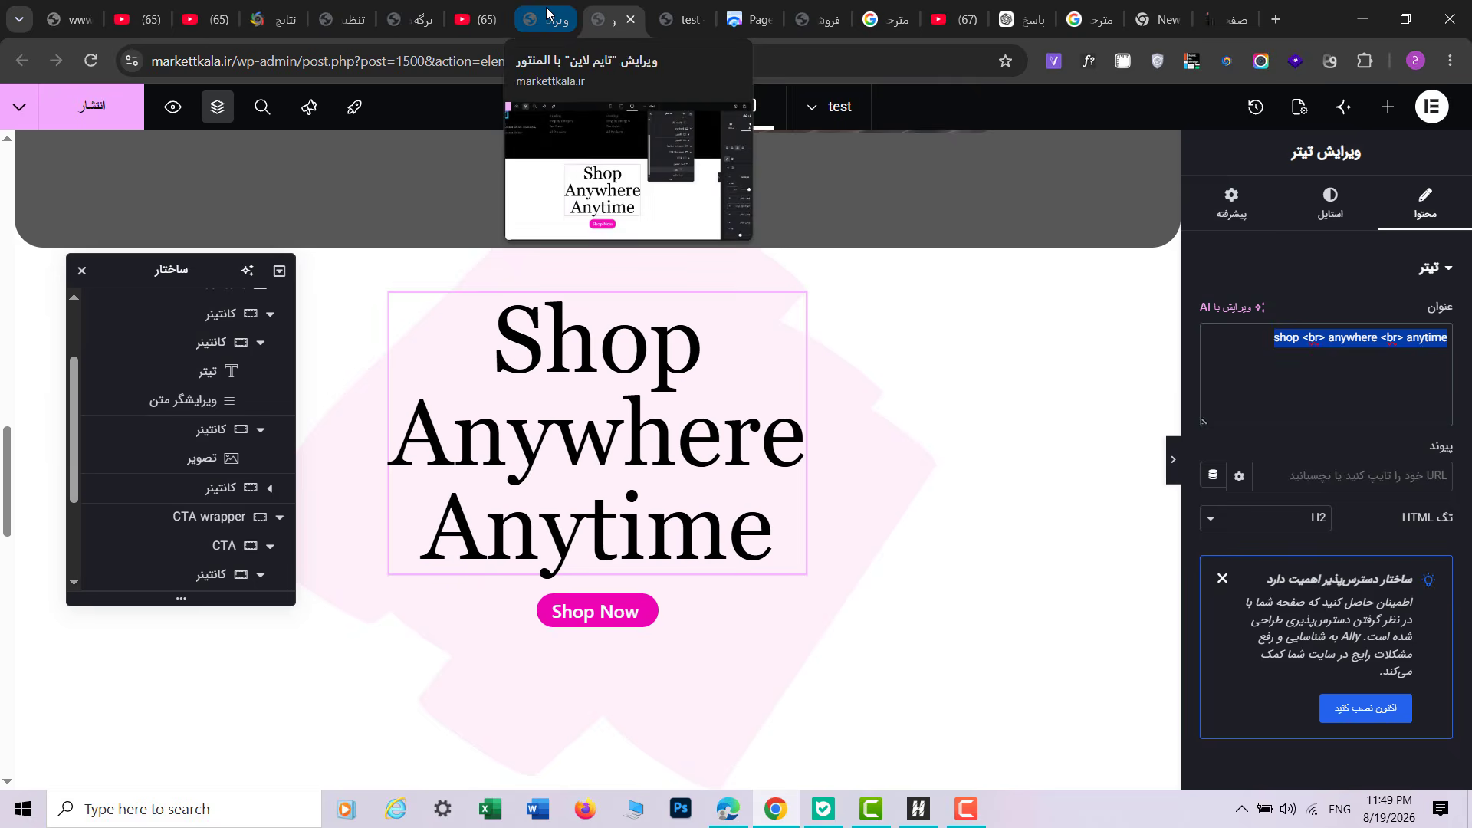
click(1330, 203)
click(1210, 370)
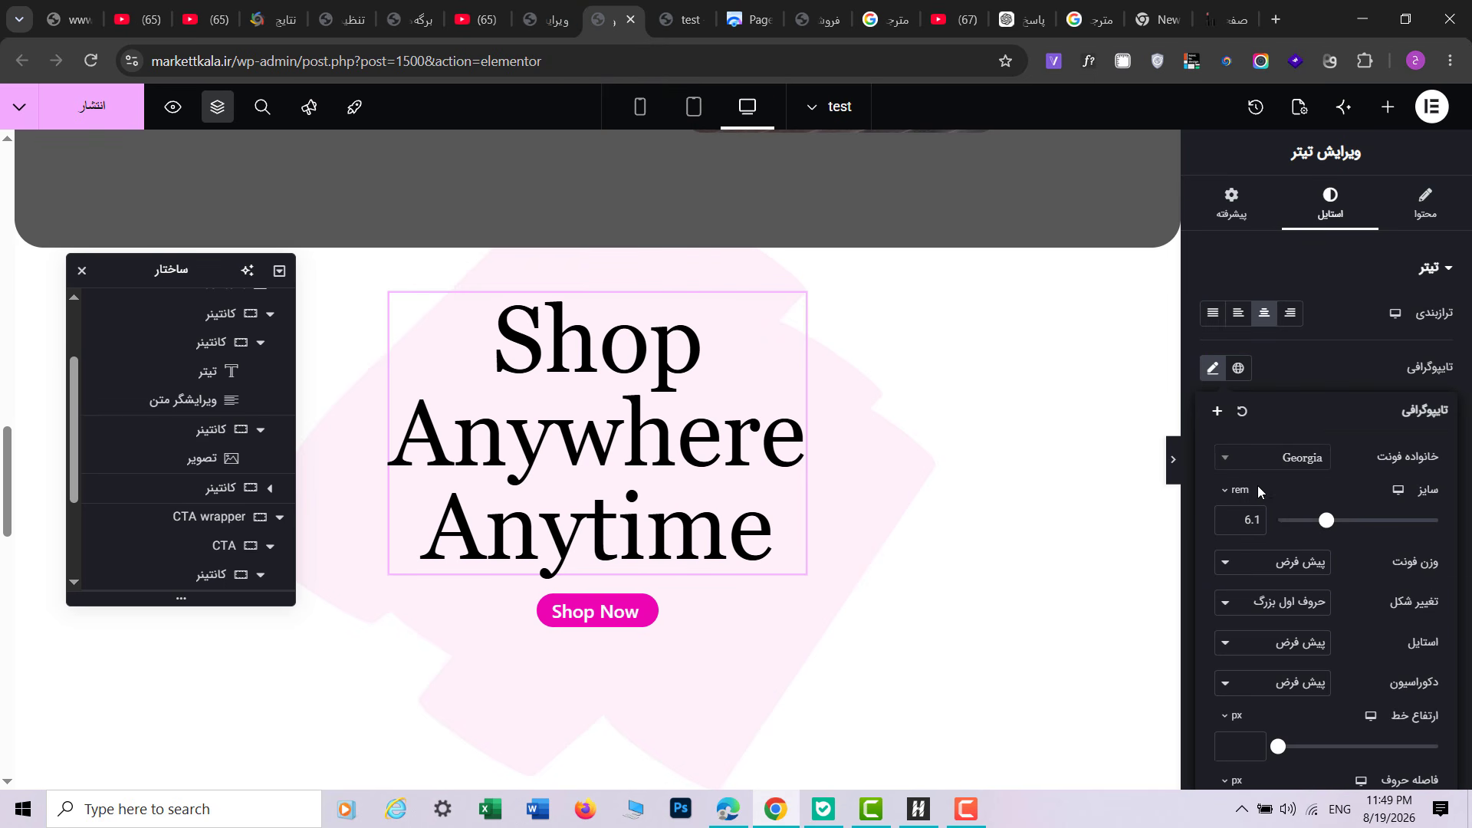
click(1330, 348)
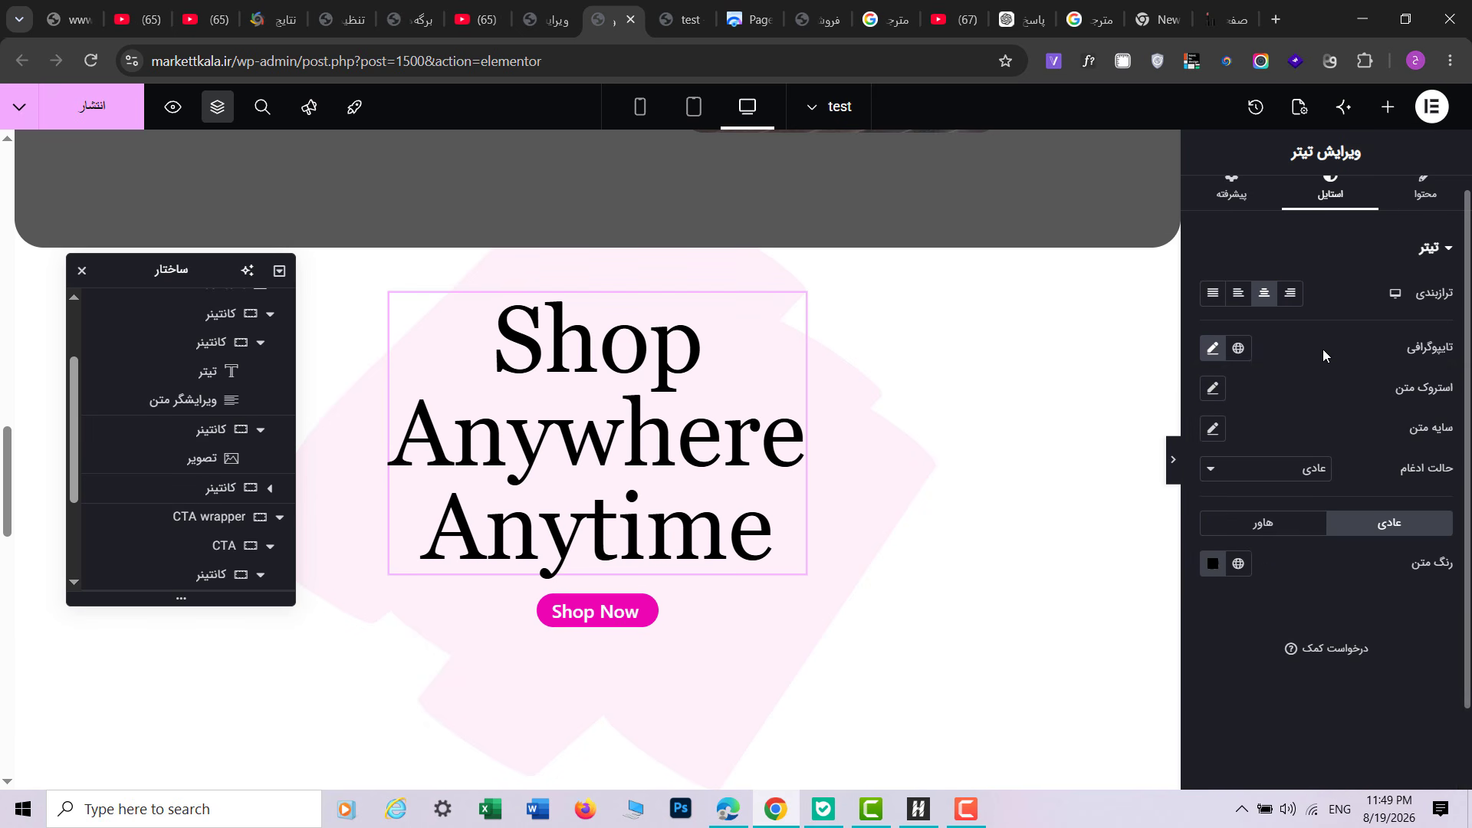
click(571, 24)
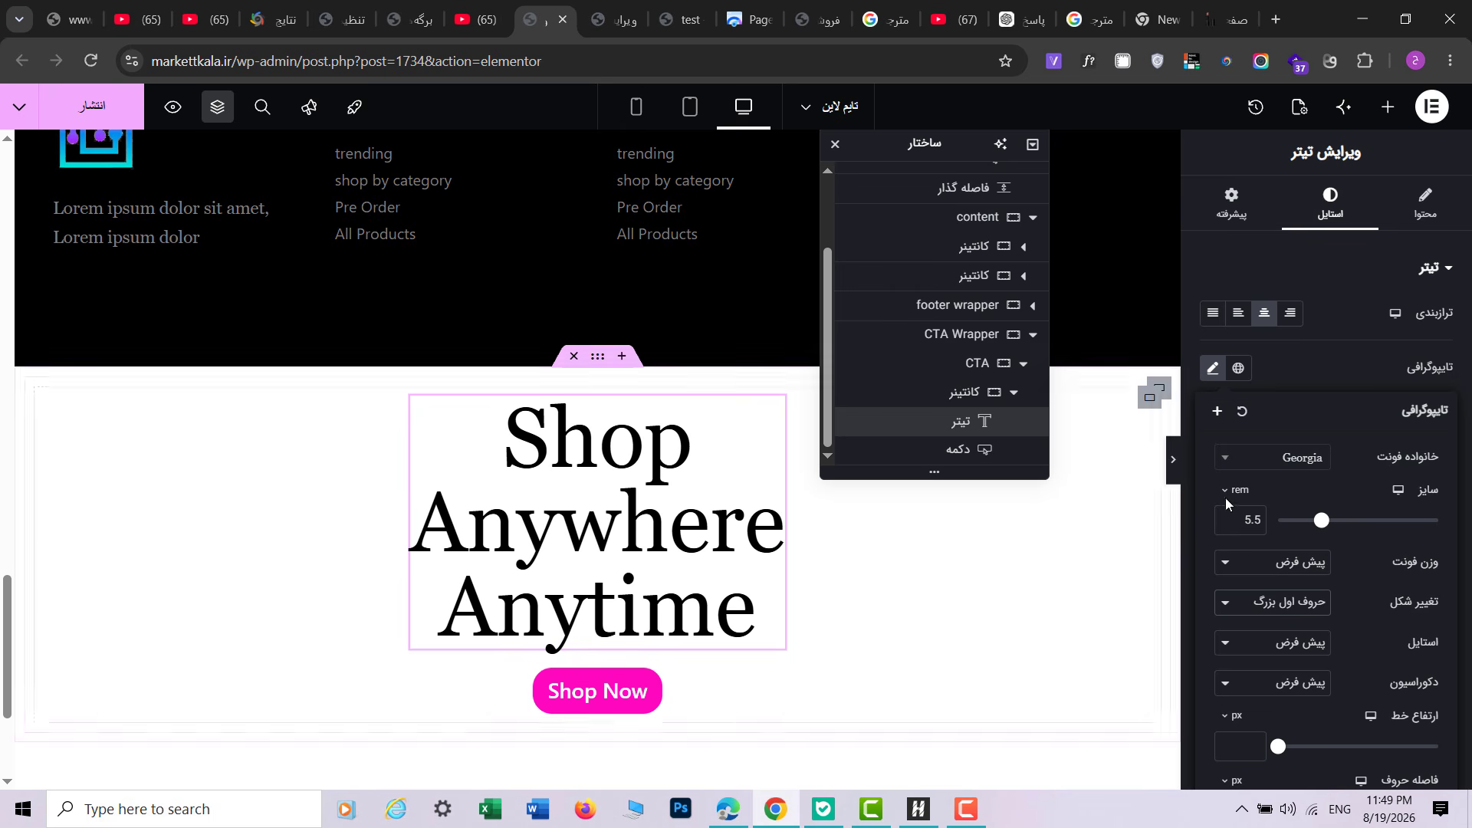
Step: Try the default font family on the CTA heading and restore Georgia
click(1271, 469)
drag(1218, 606, 1221, 529)
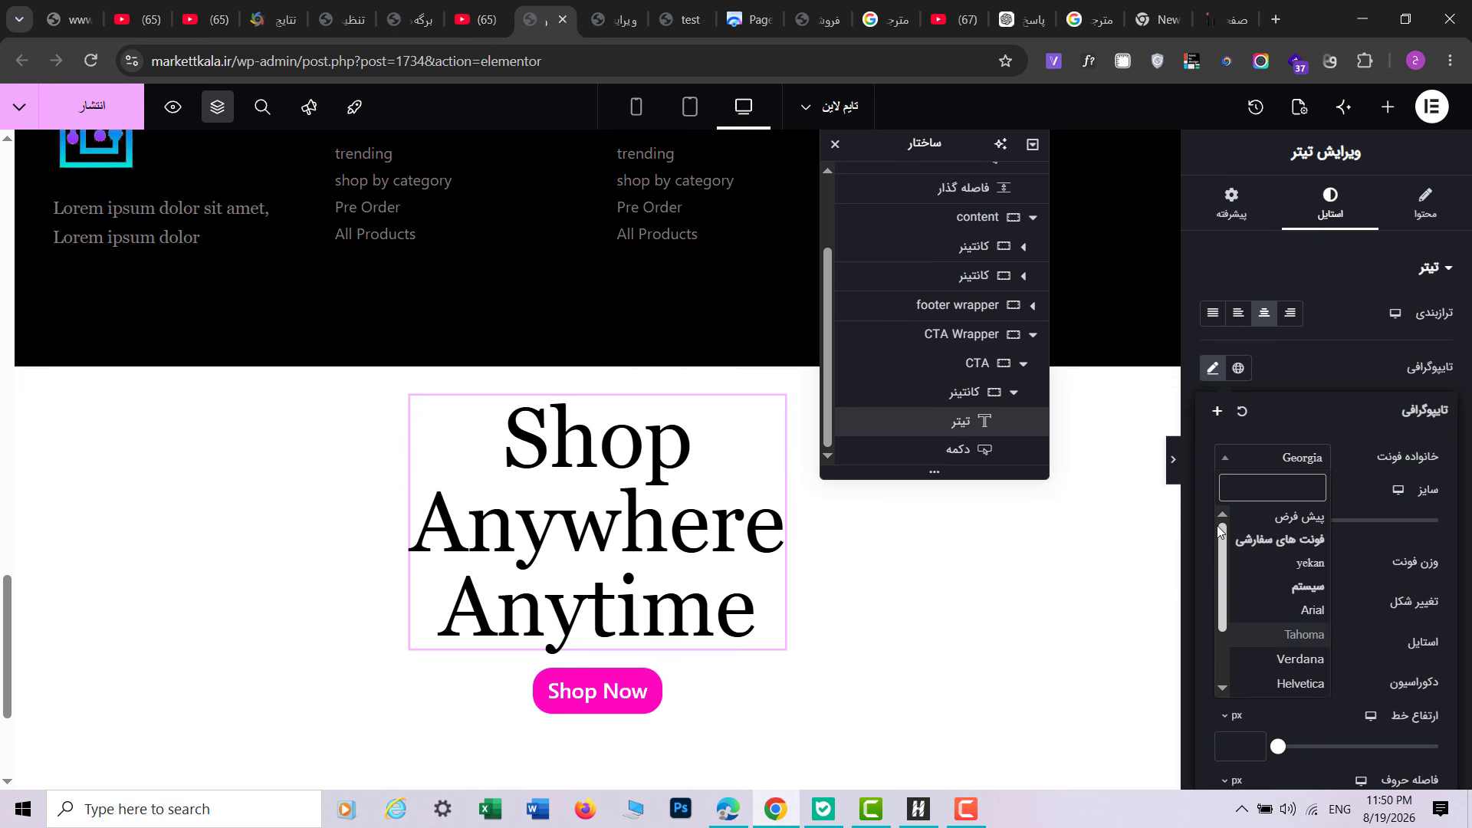
click(1250, 518)
click(1261, 465)
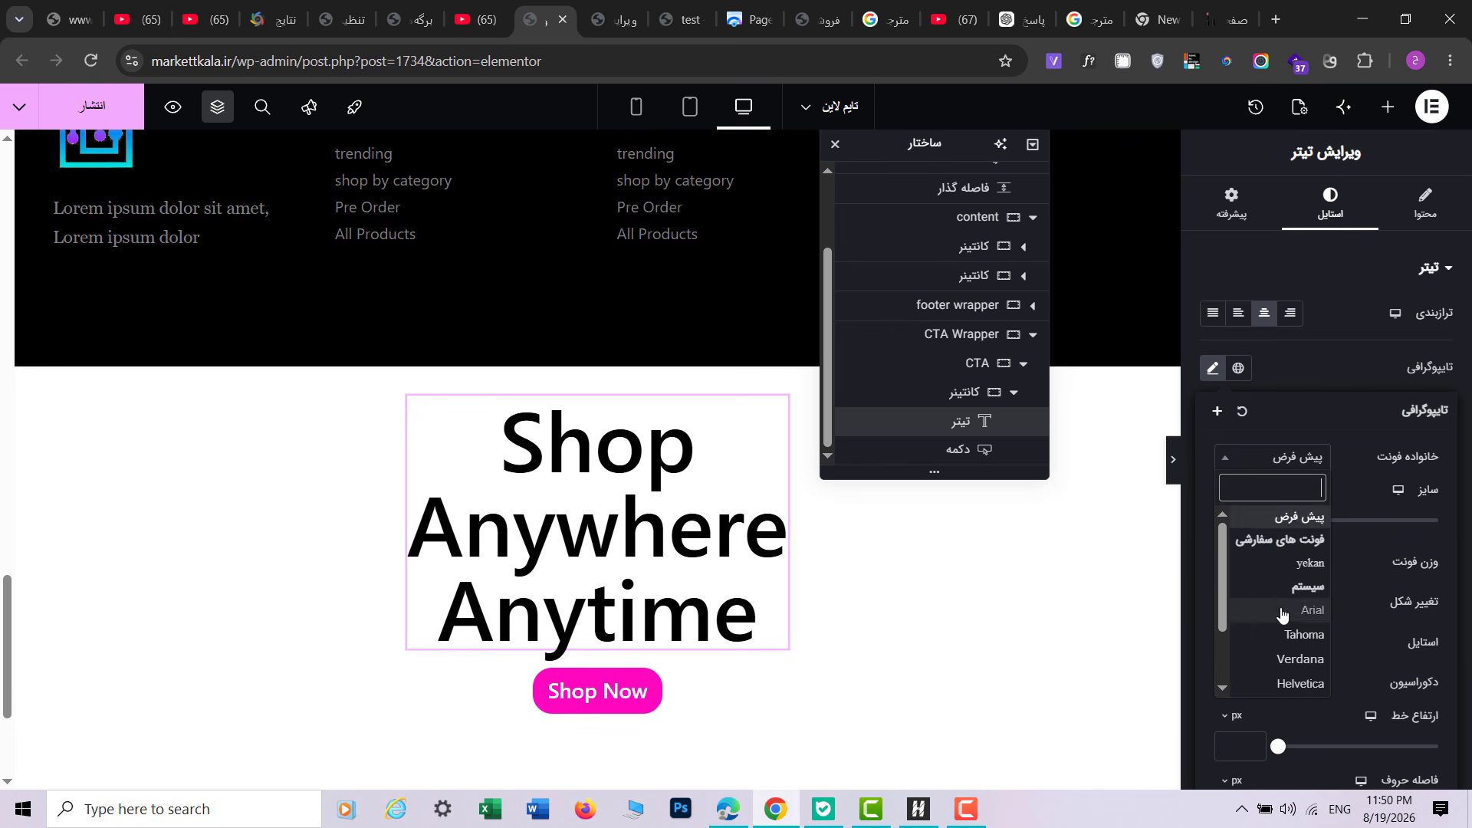
scroll(1281, 614, down, 1)
scroll(1281, 613, up, 1)
scroll(1291, 659, down, 2)
click(1303, 686)
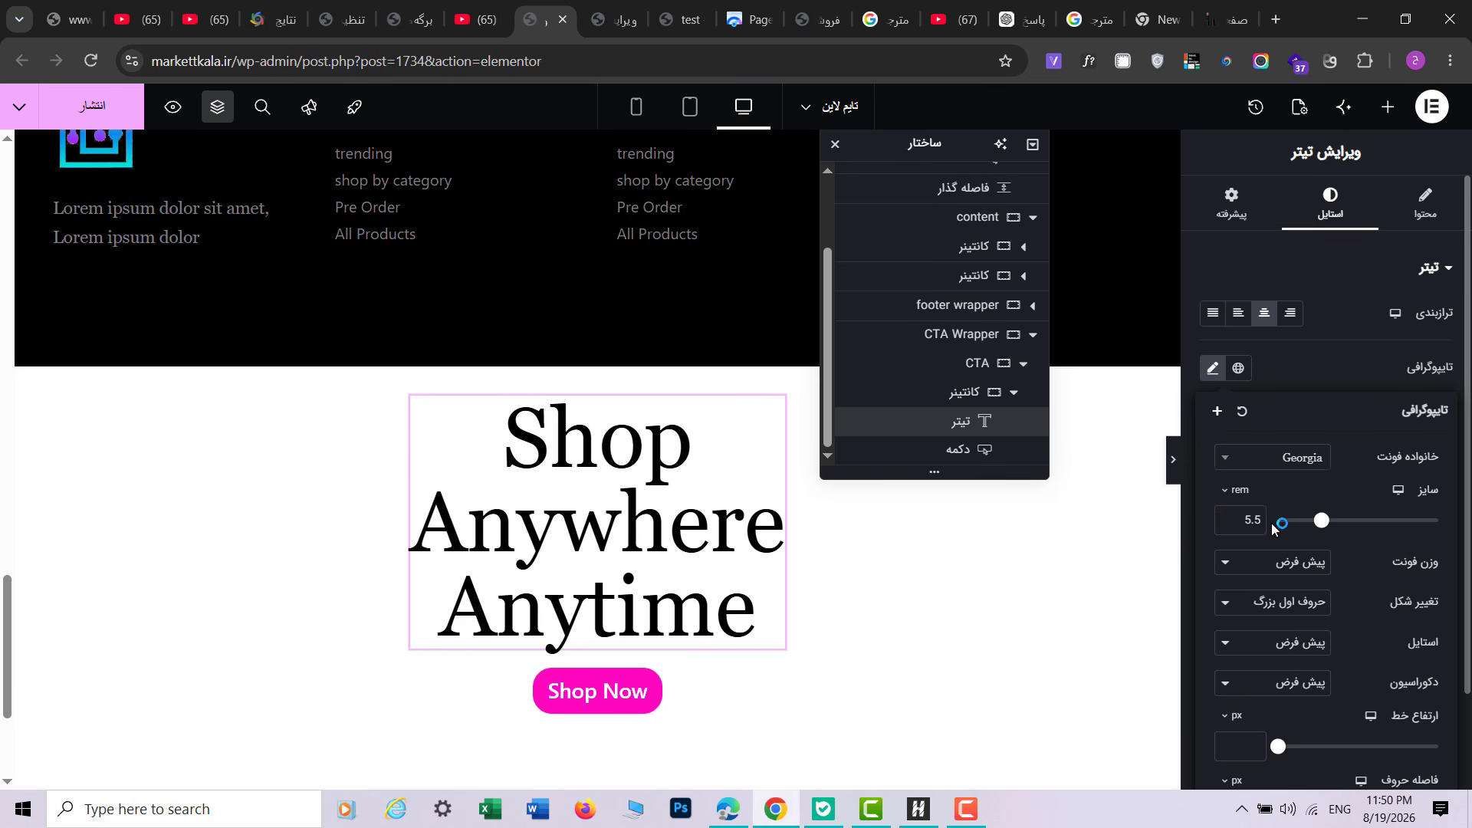
Step: Set the CTA heading's font size to 6.1 rem
text(6.)
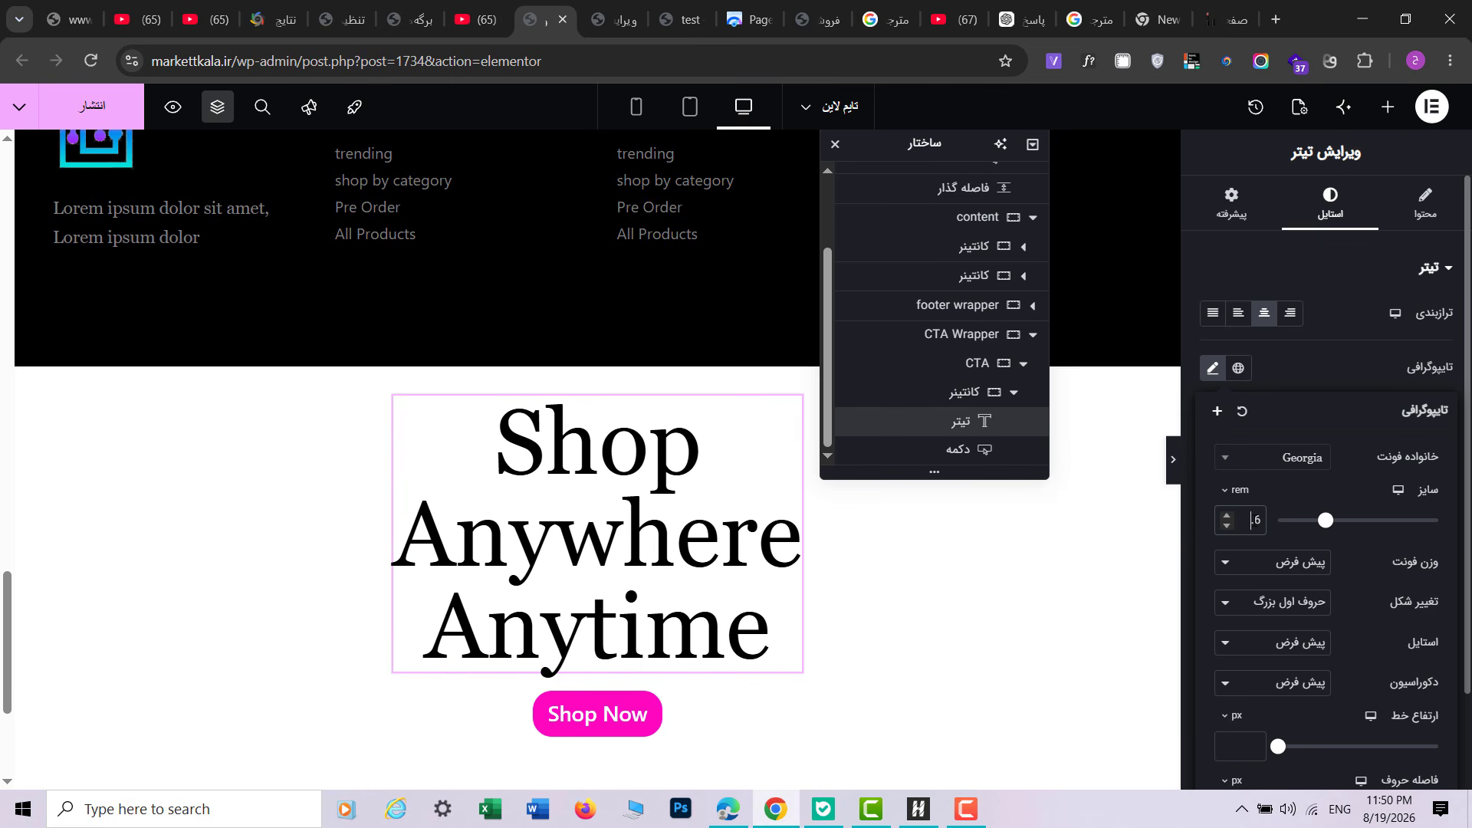
text(1)
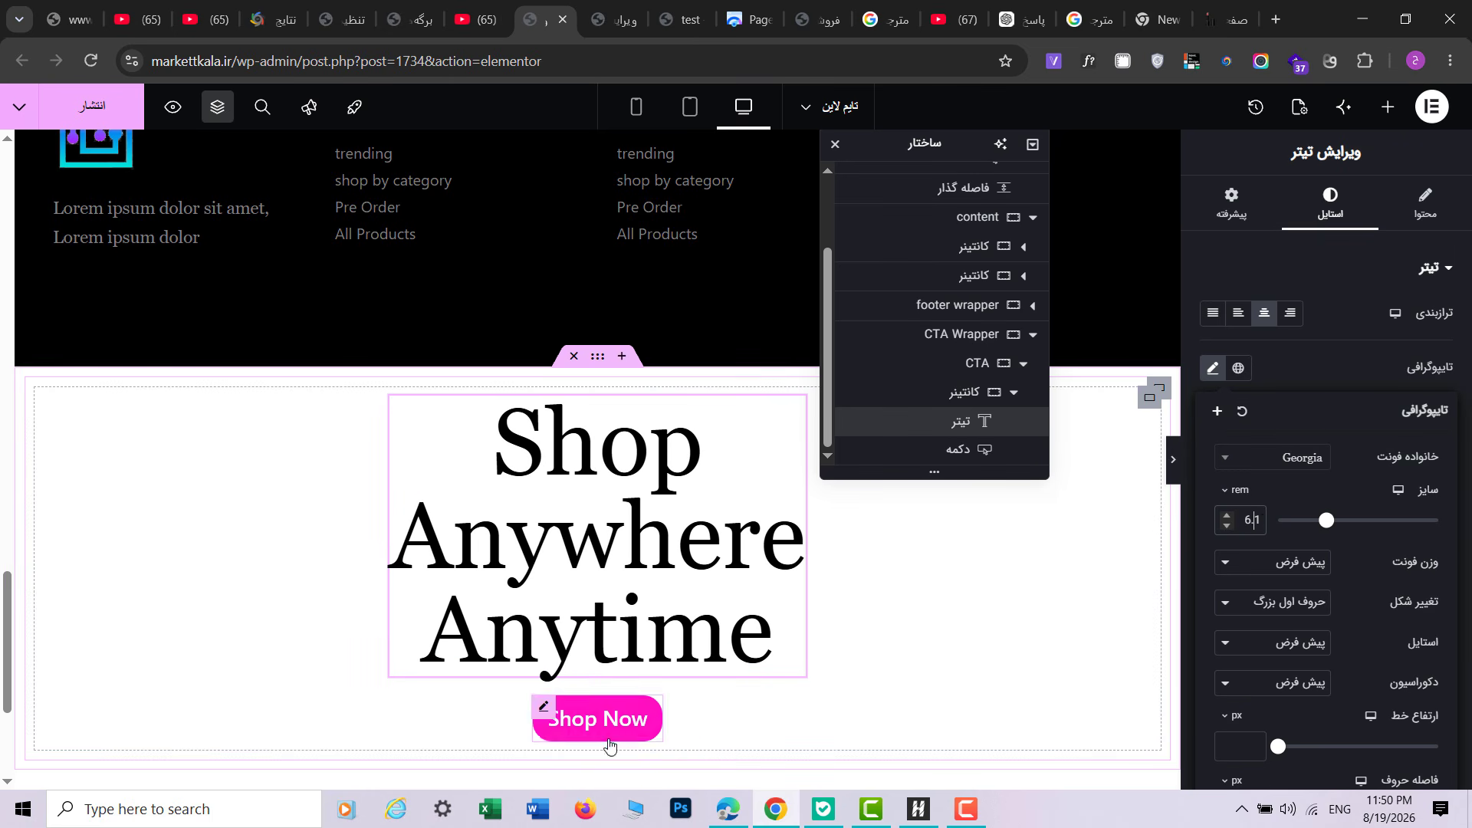
click(1159, 405)
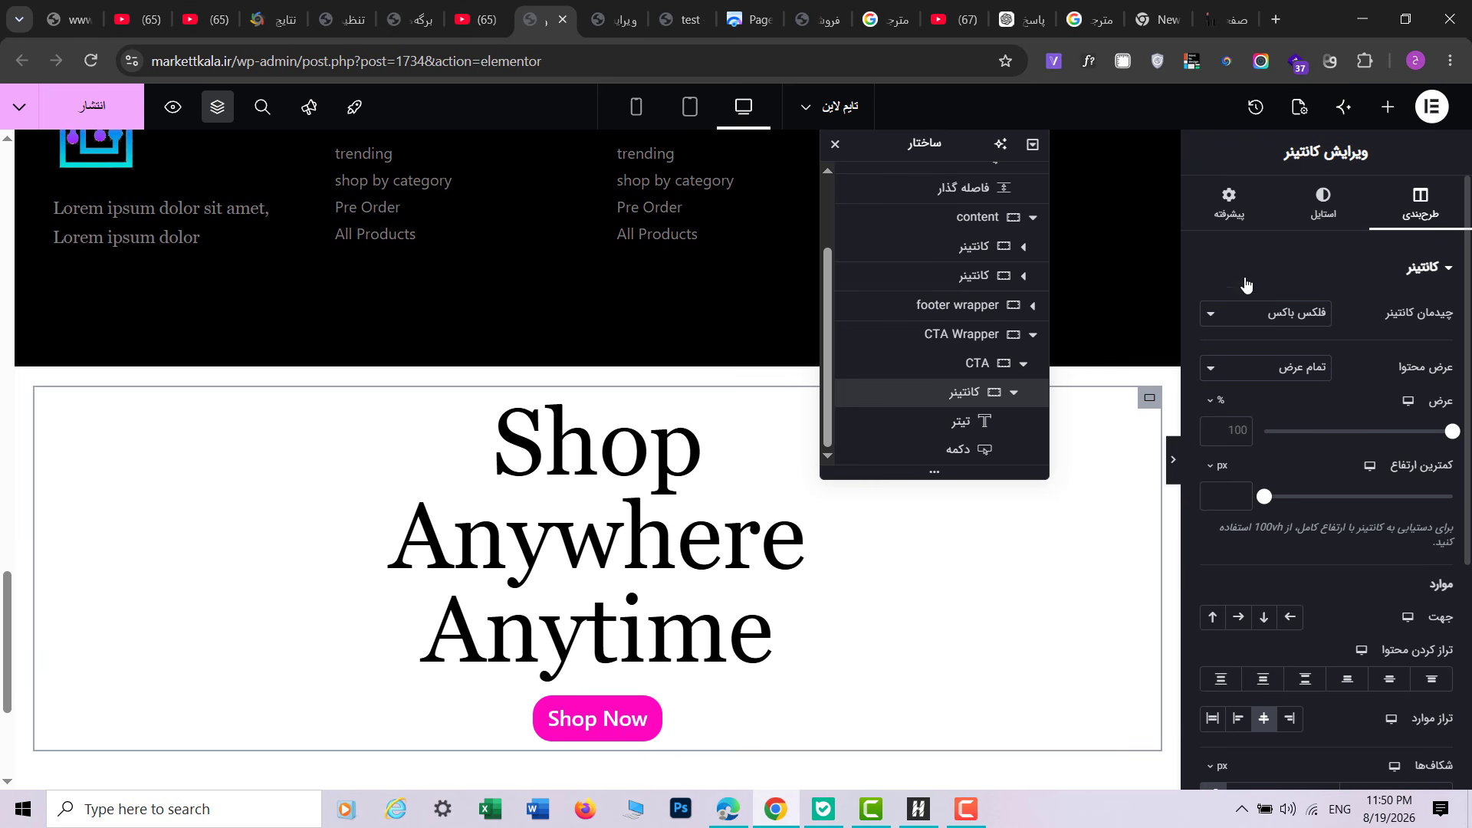
Step: Add a spacer inside the CTA container, after the heading and button container, and set its height to 90 vh
click(1013, 392)
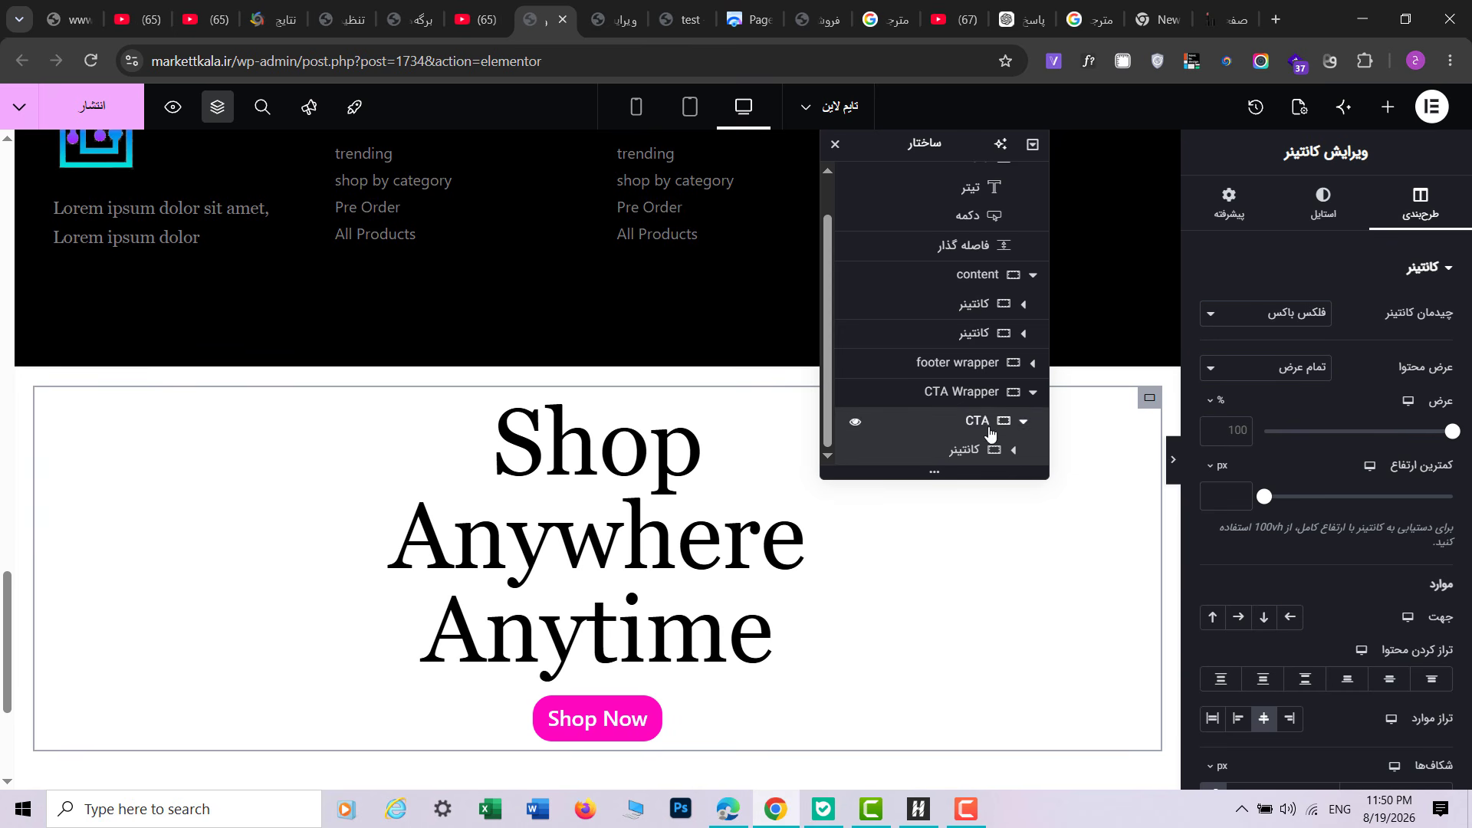
click(989, 434)
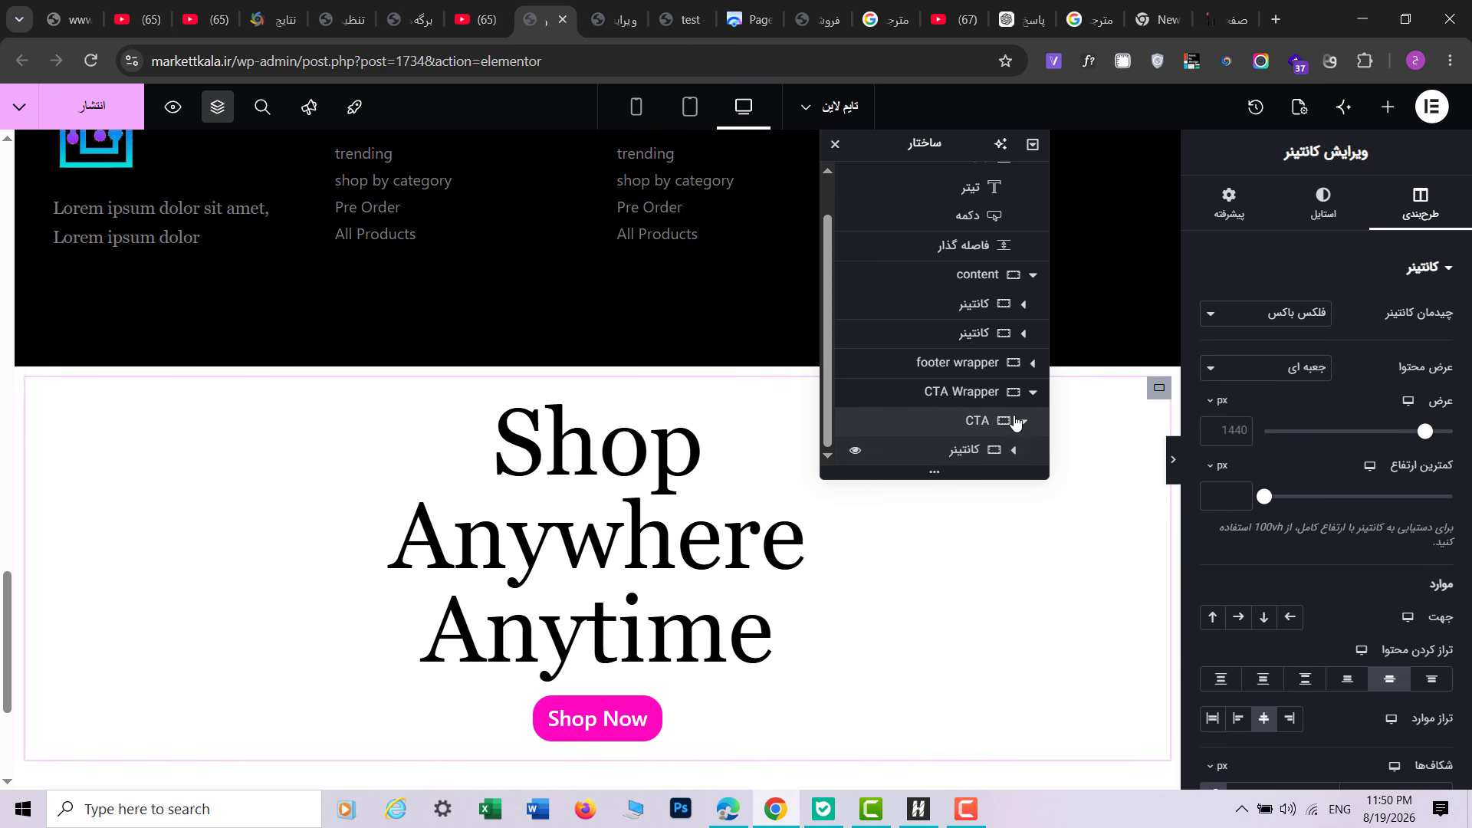
click(1387, 107)
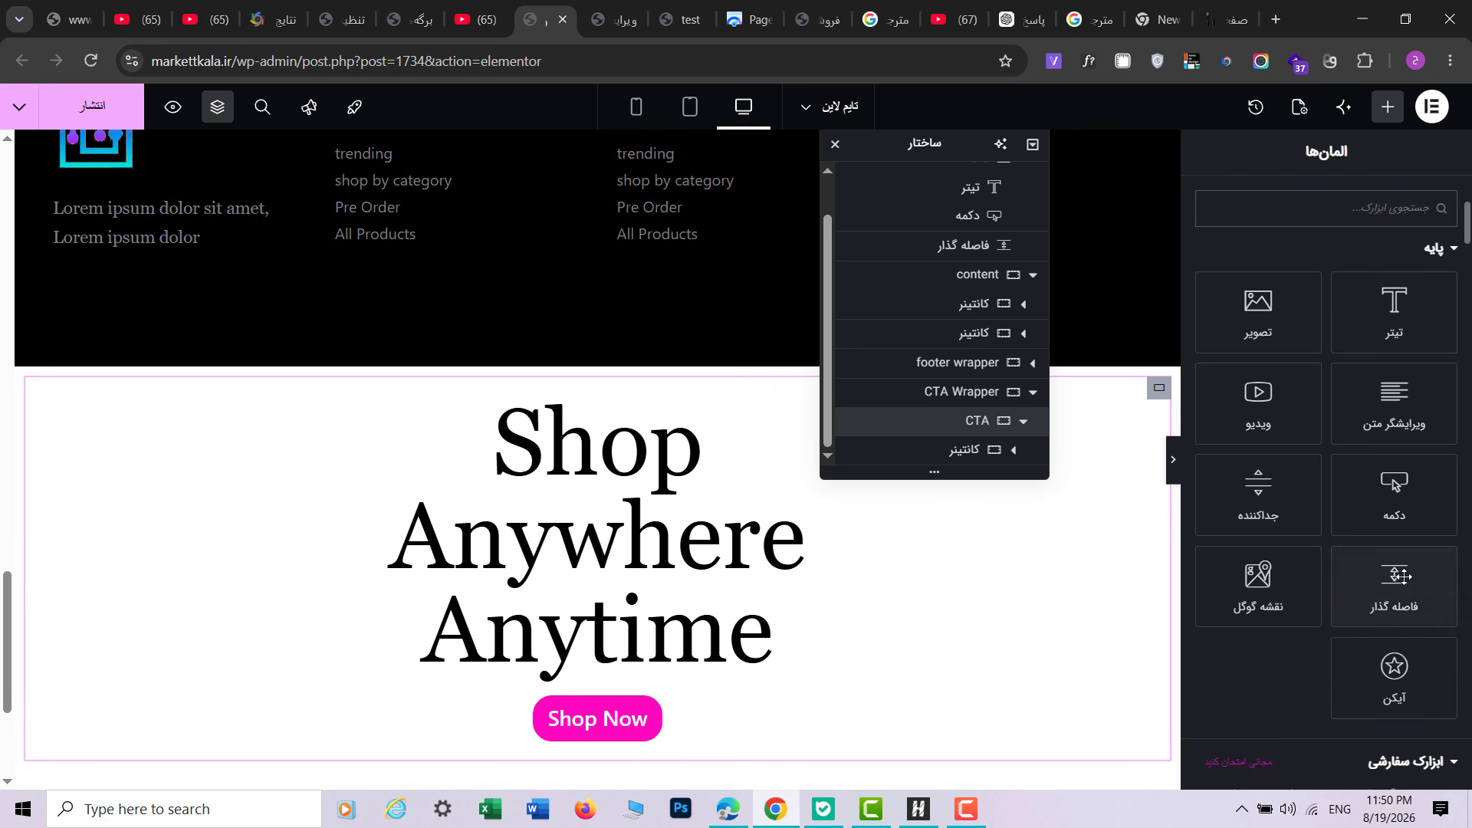
click(1403, 577)
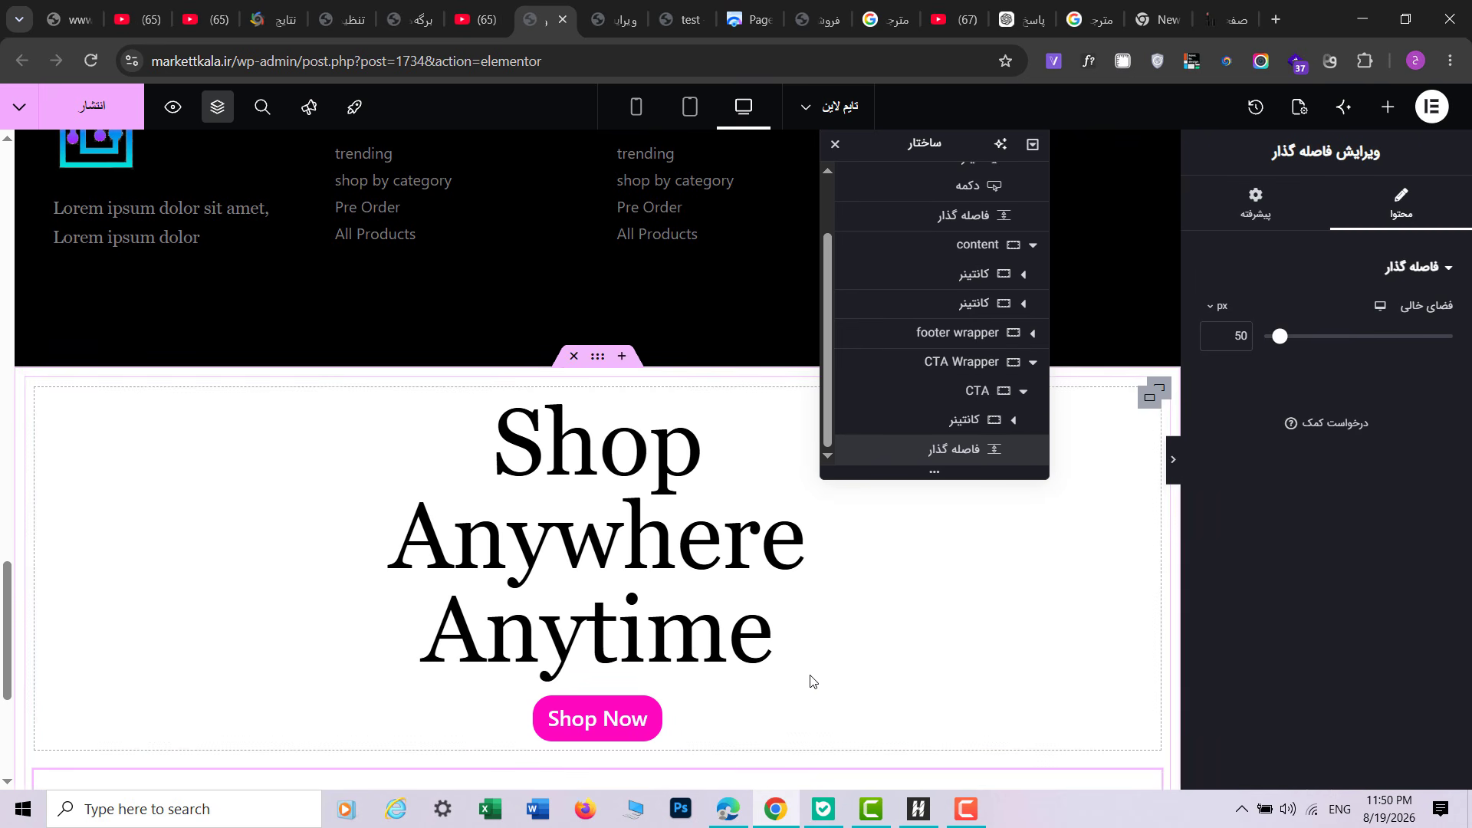
scroll(810, 682, down, 3)
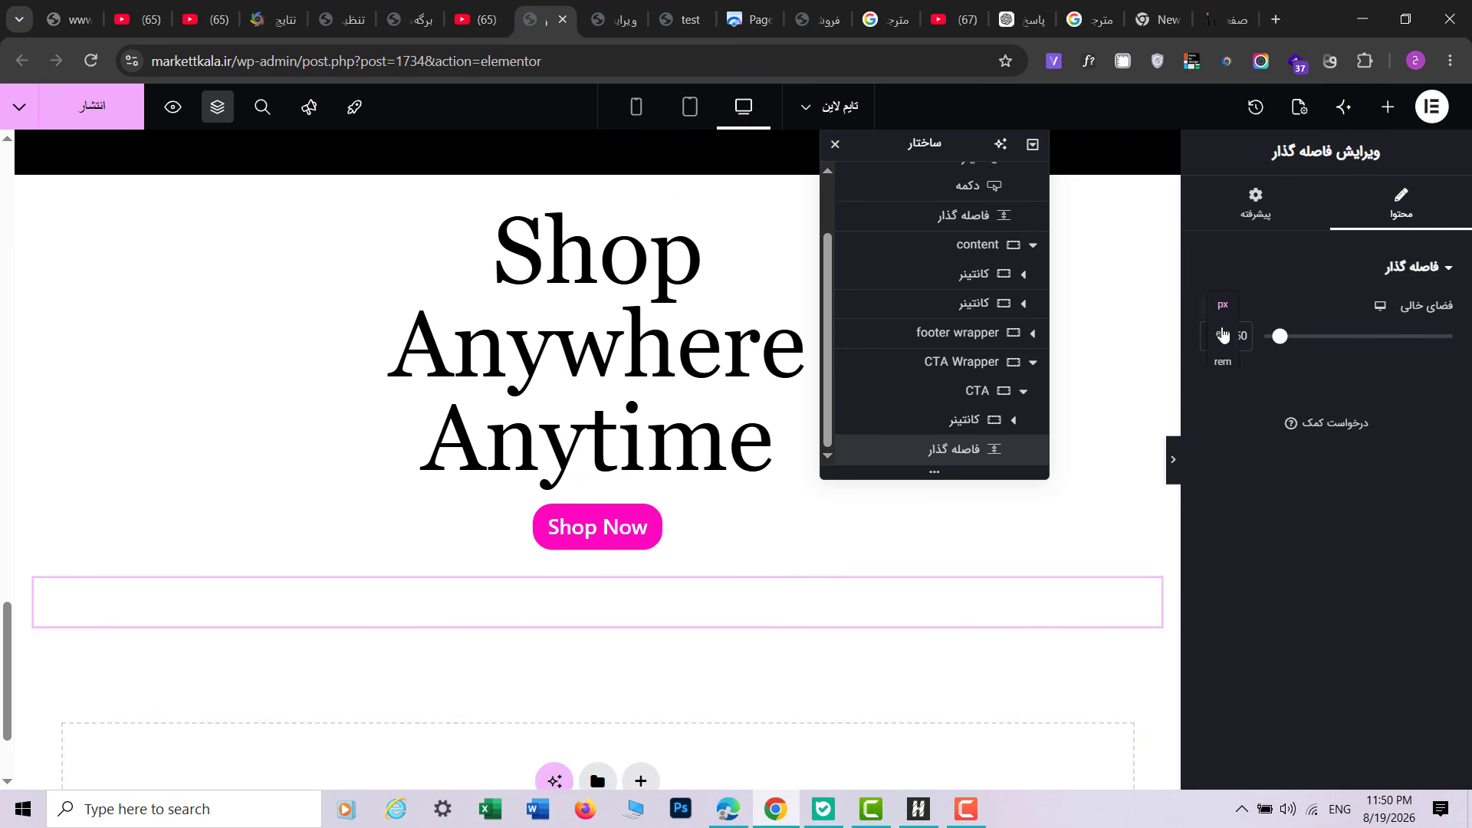
click(1225, 391)
double_click(1238, 337)
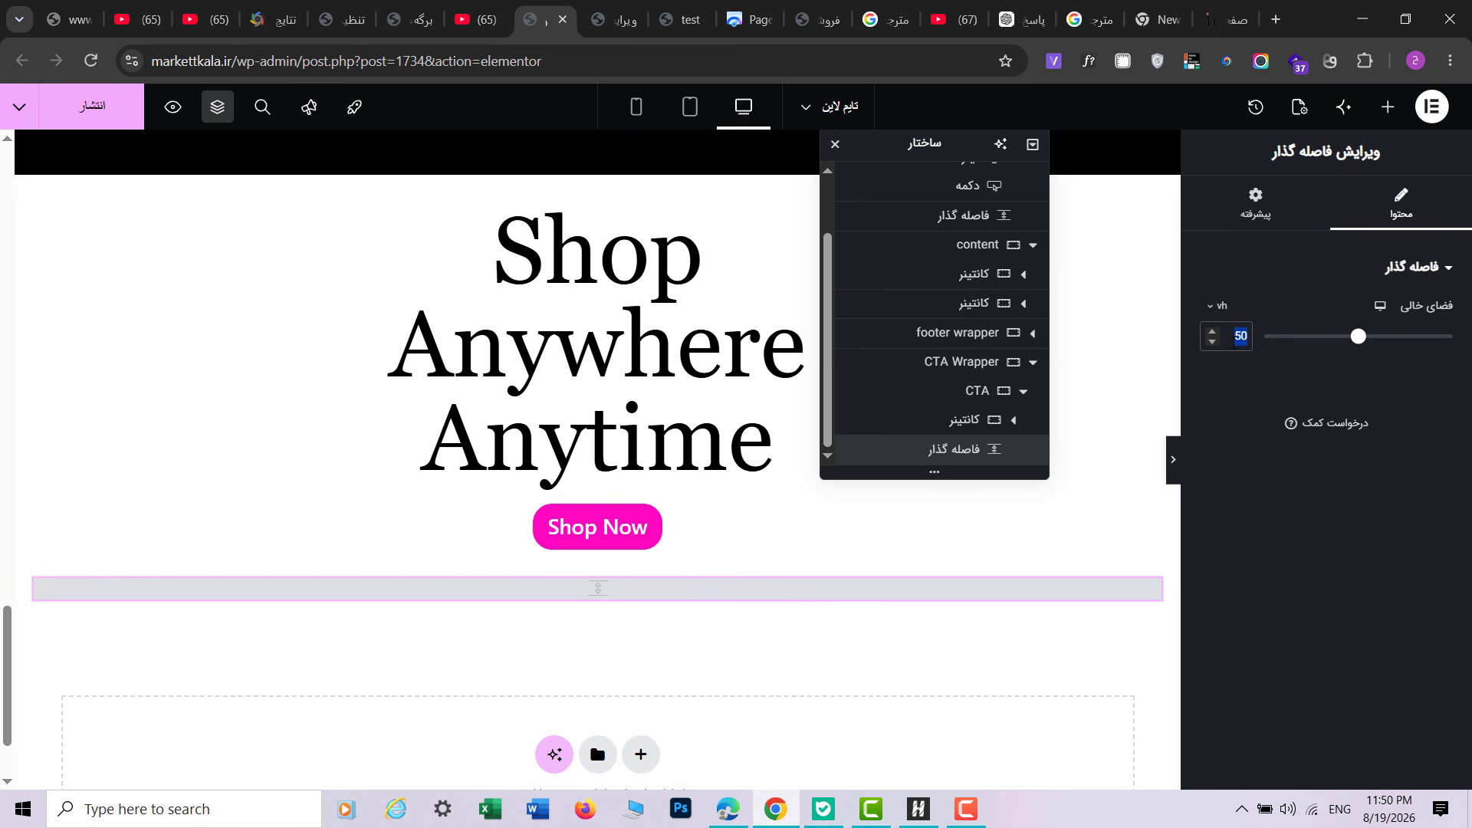
text(90)
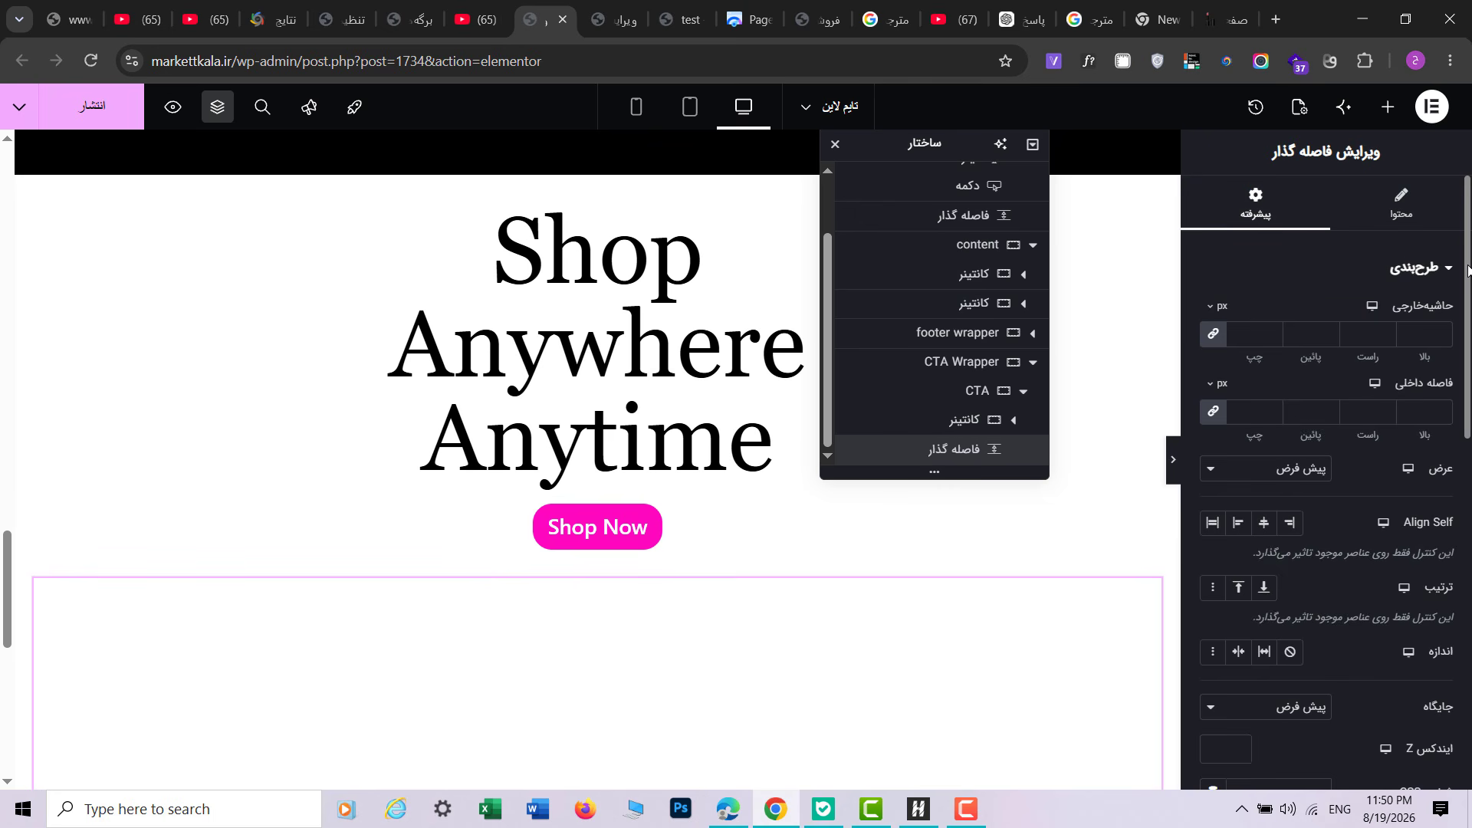
Step: Give the CTA spacer a classic background in bright pink, about #FD03A9
drag(1467, 270, 1466, 382)
scroll(1419, 581, down, 5)
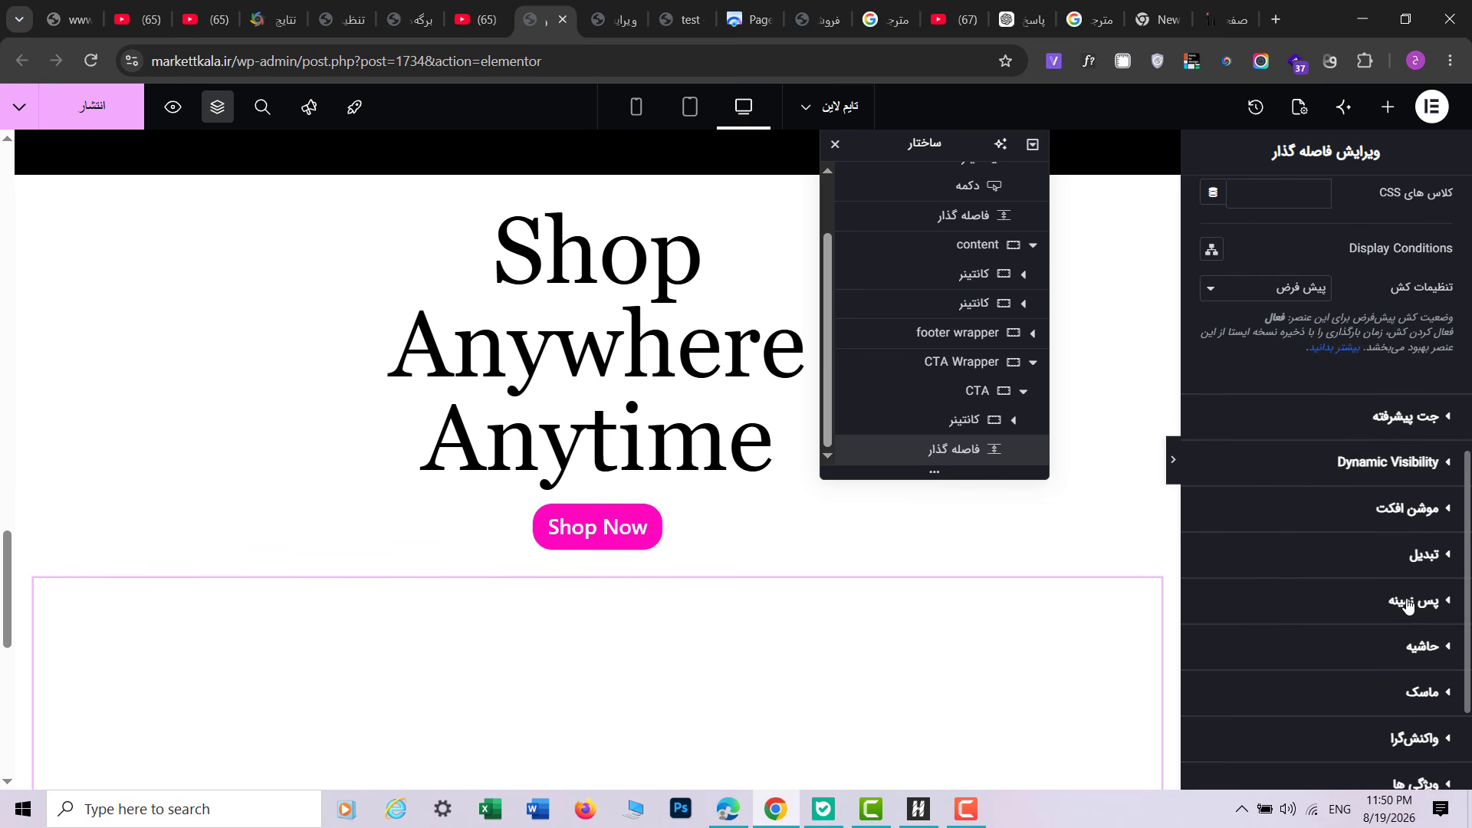
click(1411, 602)
click(1430, 499)
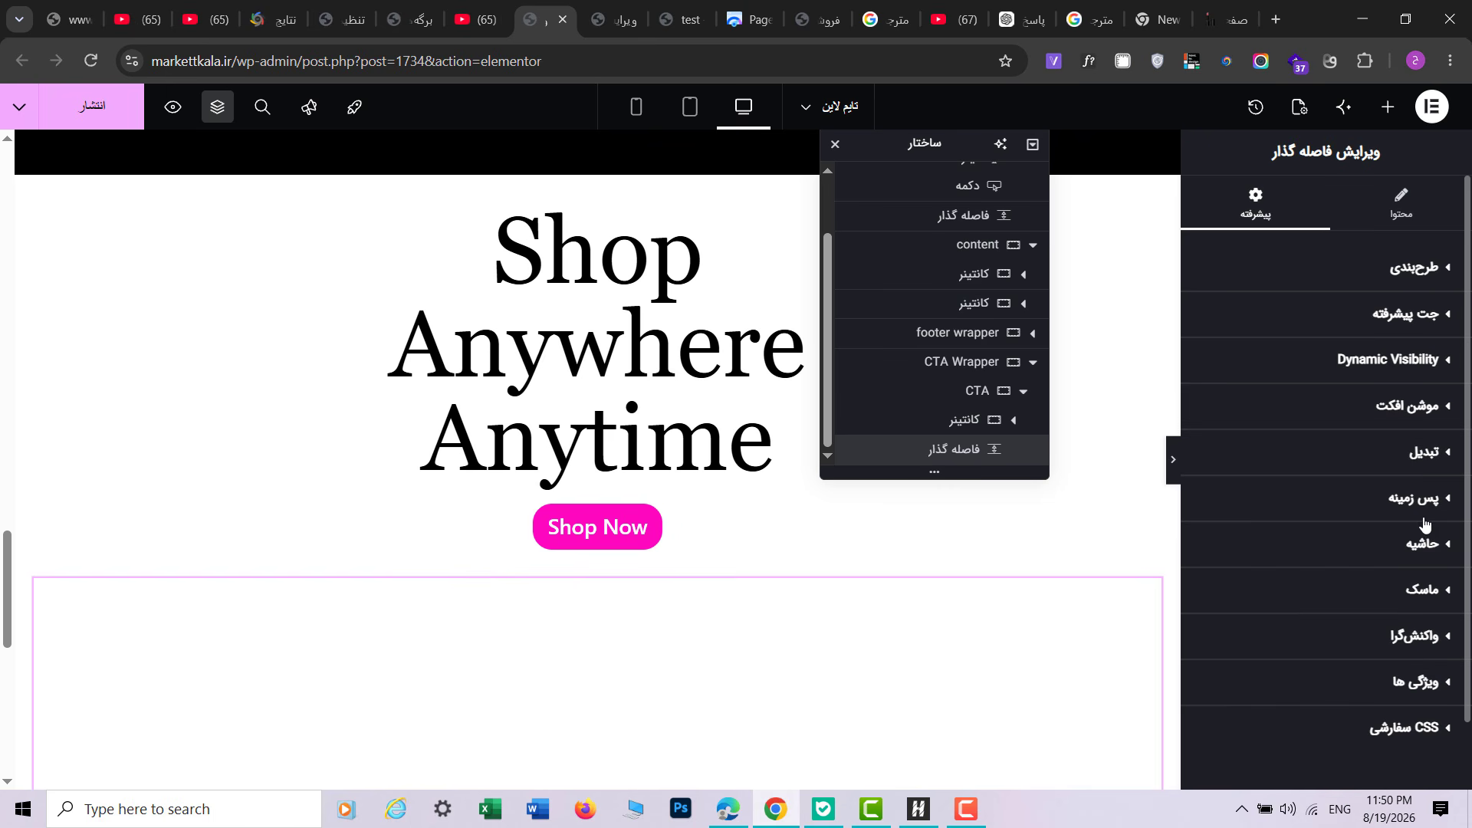
click(1421, 506)
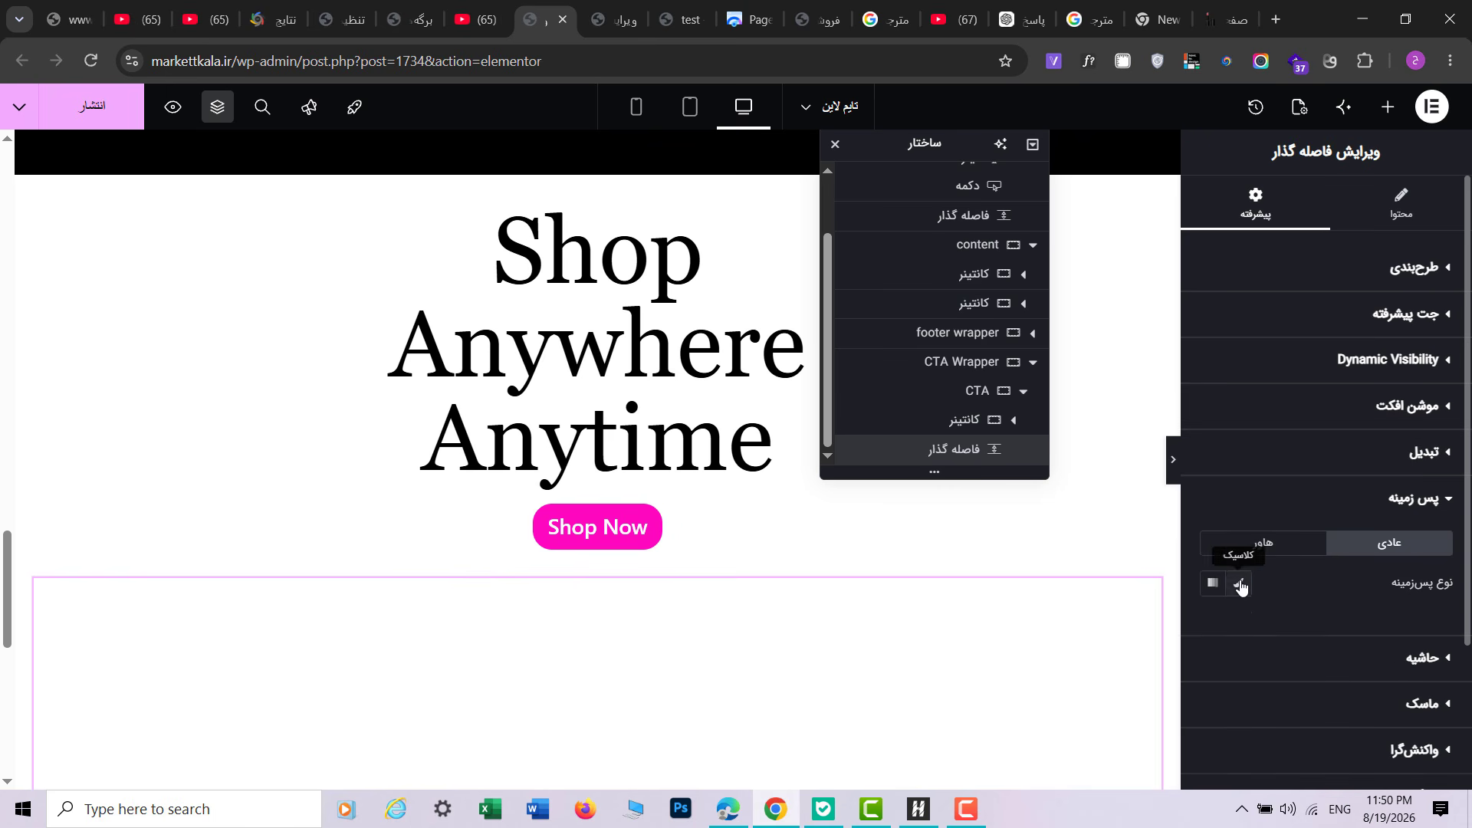
click(1240, 585)
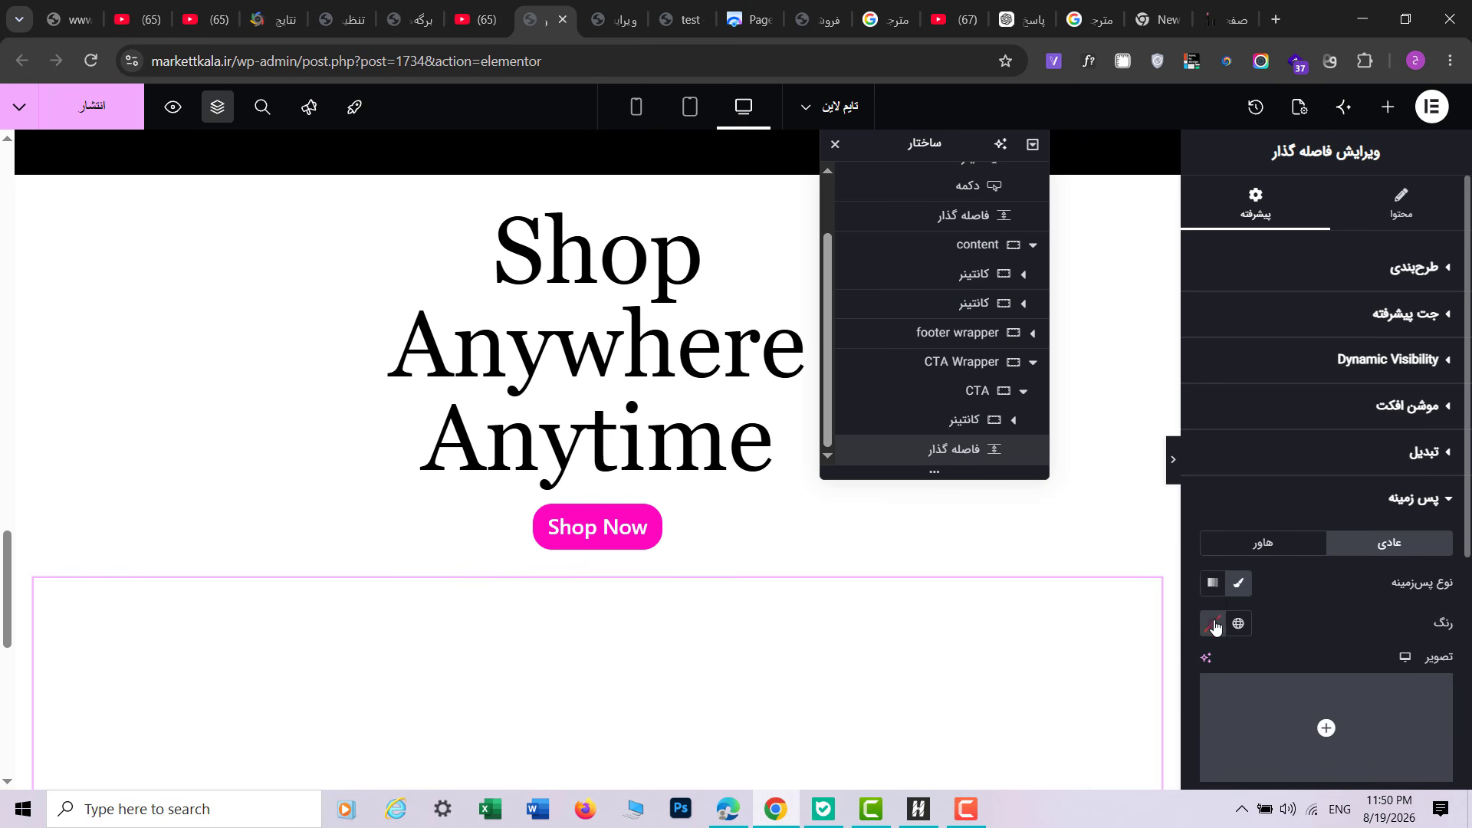
click(1214, 627)
click(1288, 530)
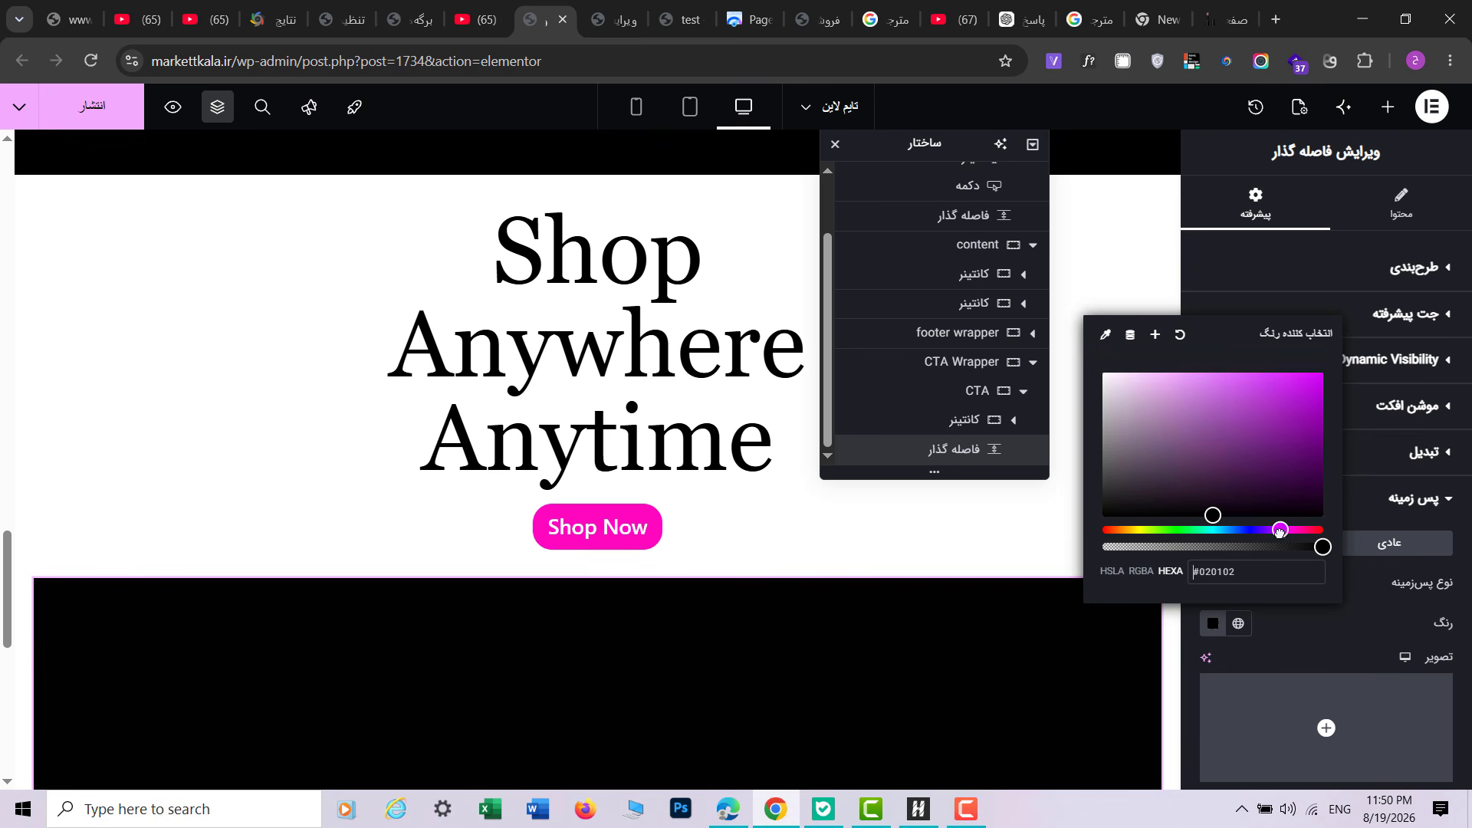
drag(1279, 532, 1288, 534)
click(1316, 373)
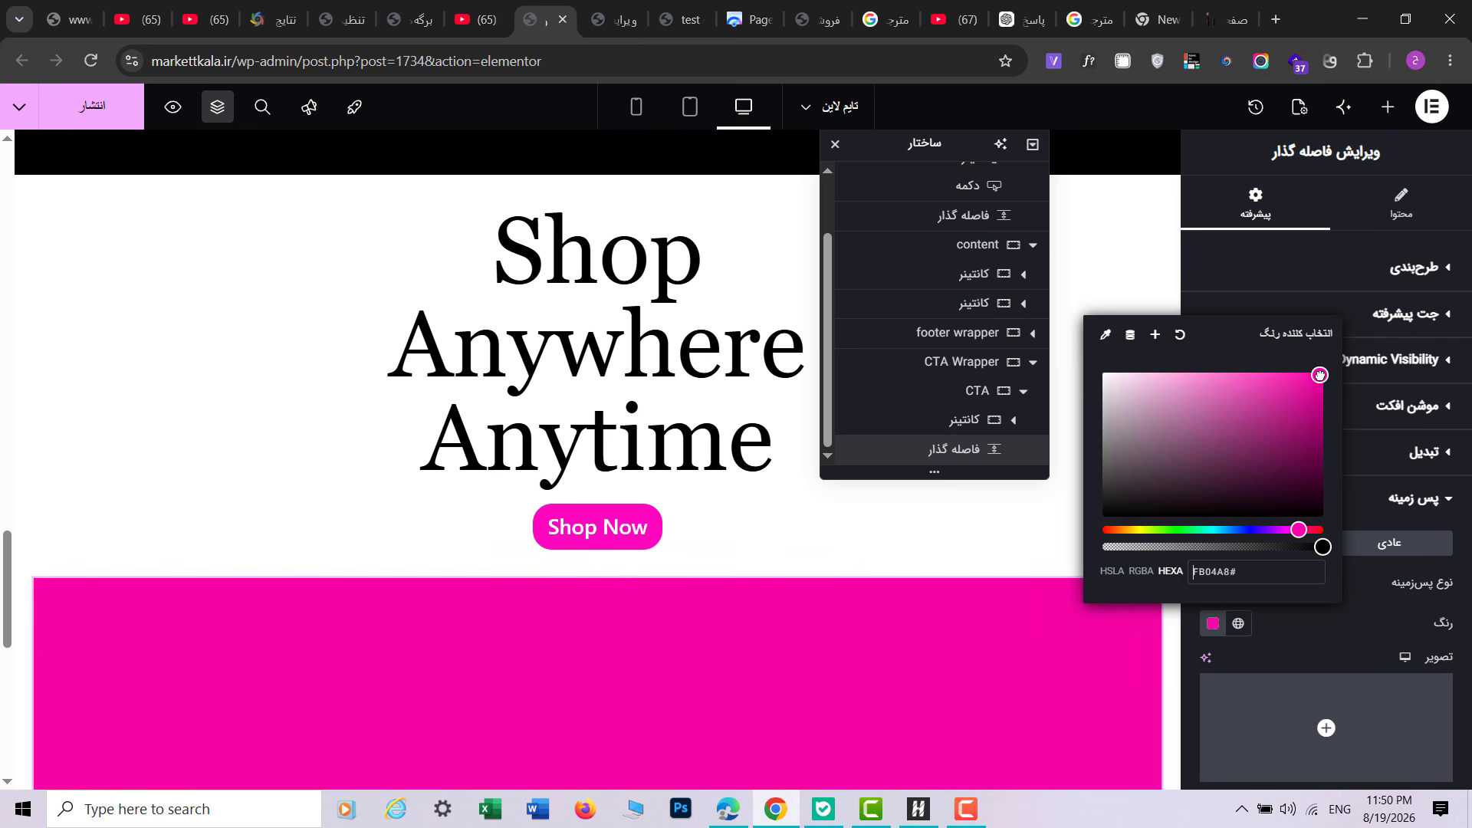
click(1361, 633)
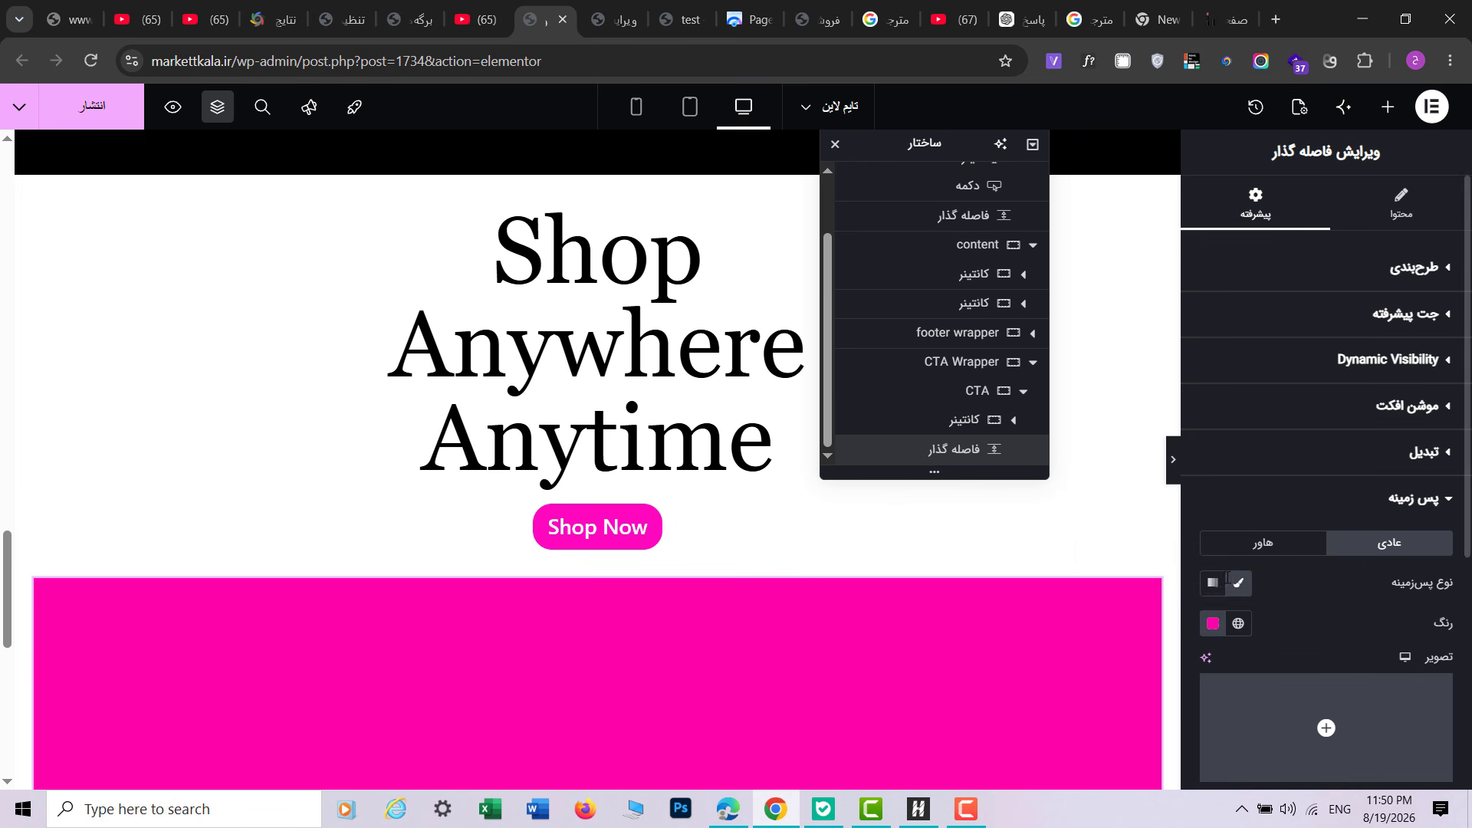
Step: Lower the opacity of the spacer's pink background to a pale tint, #FD03A912
click(1208, 624)
drag(1195, 547, 1117, 562)
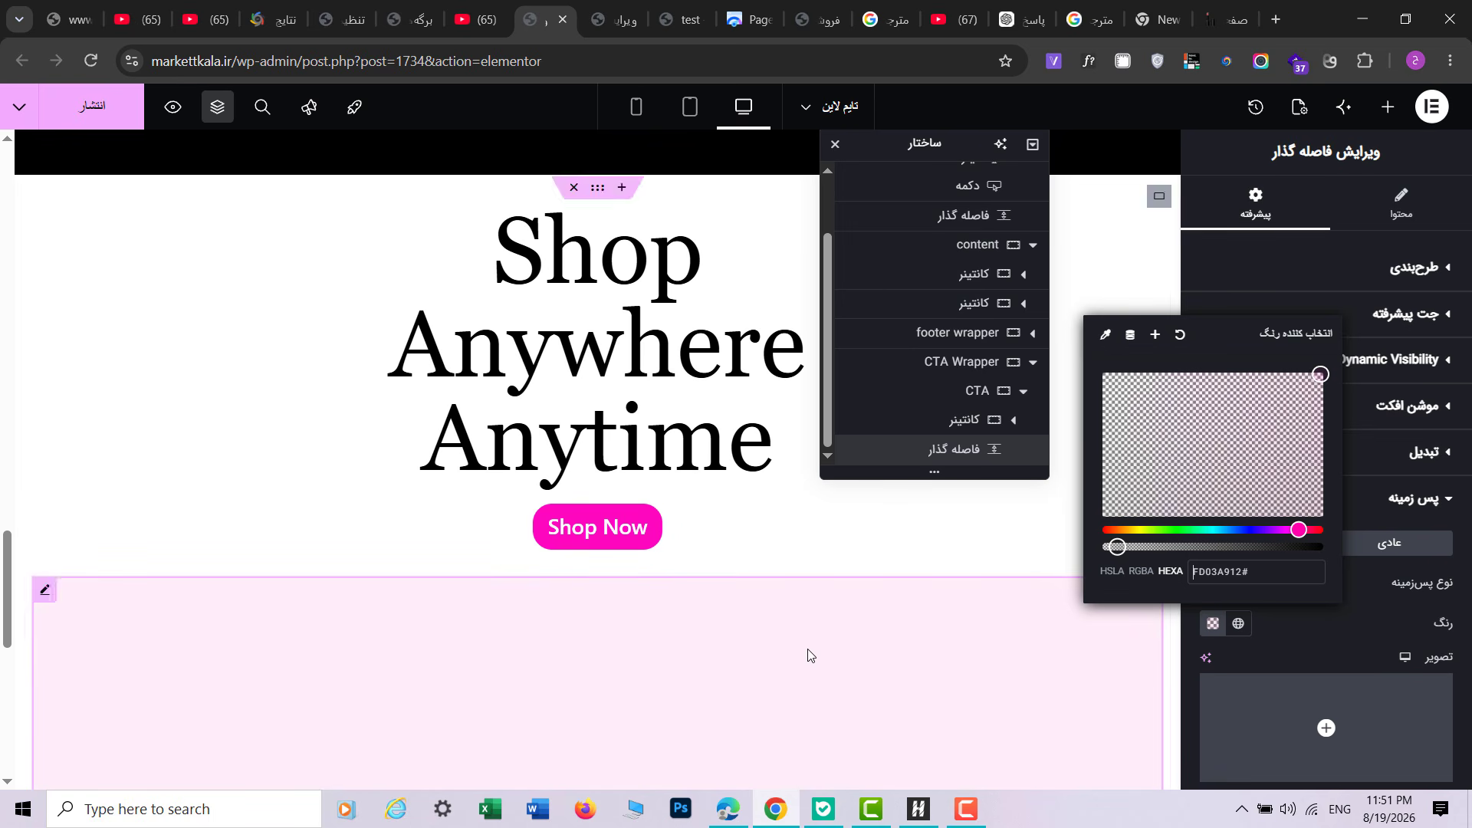
scroll(851, 599, down, 5)
scroll(898, 606, up, 5)
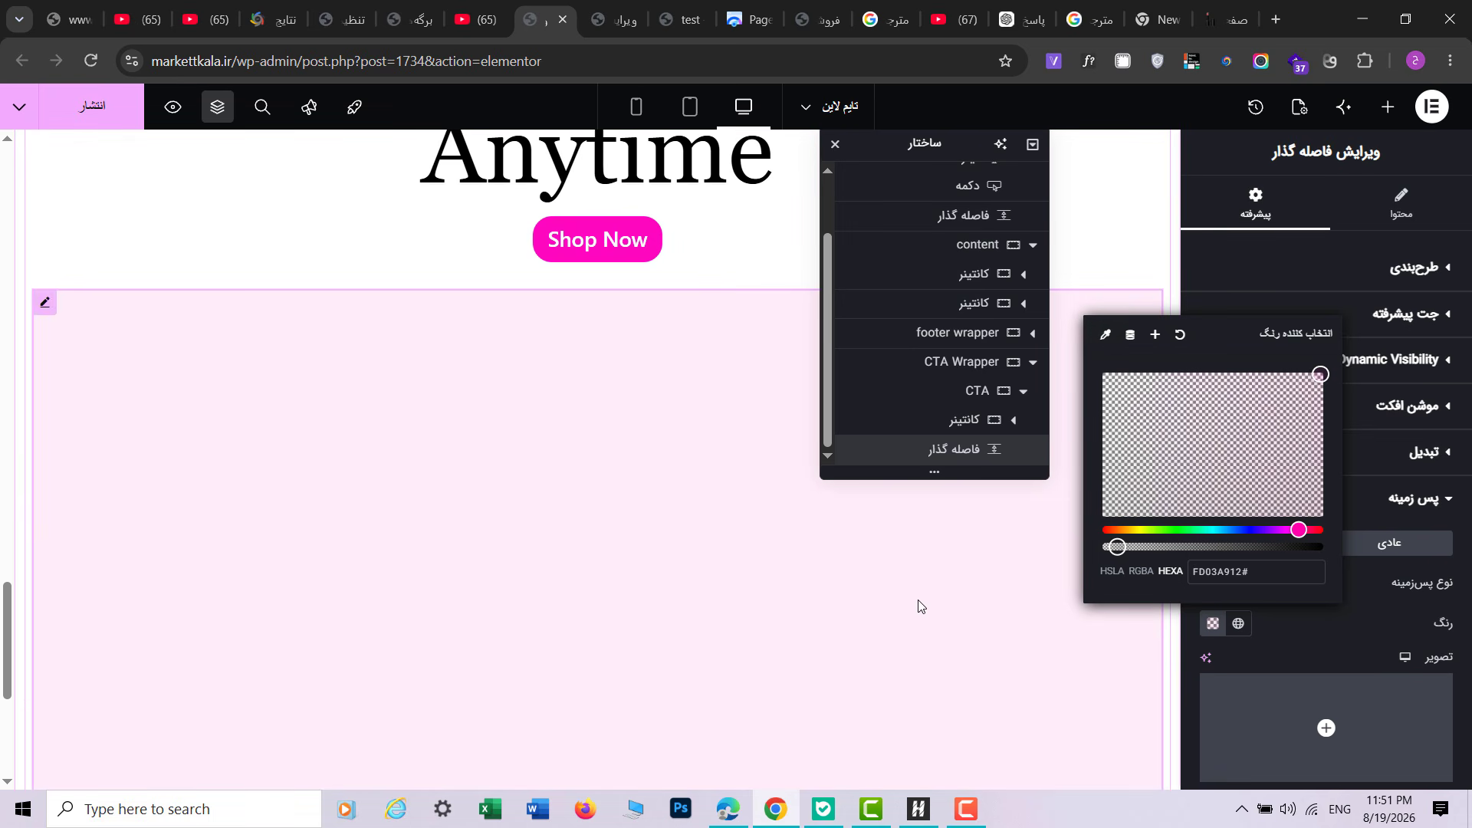
Step: Turn on the mask for the CTA spacer and choose the jagged, brush-stroke-like sketch shape
click(1330, 618)
scroll(1370, 617, down, 4)
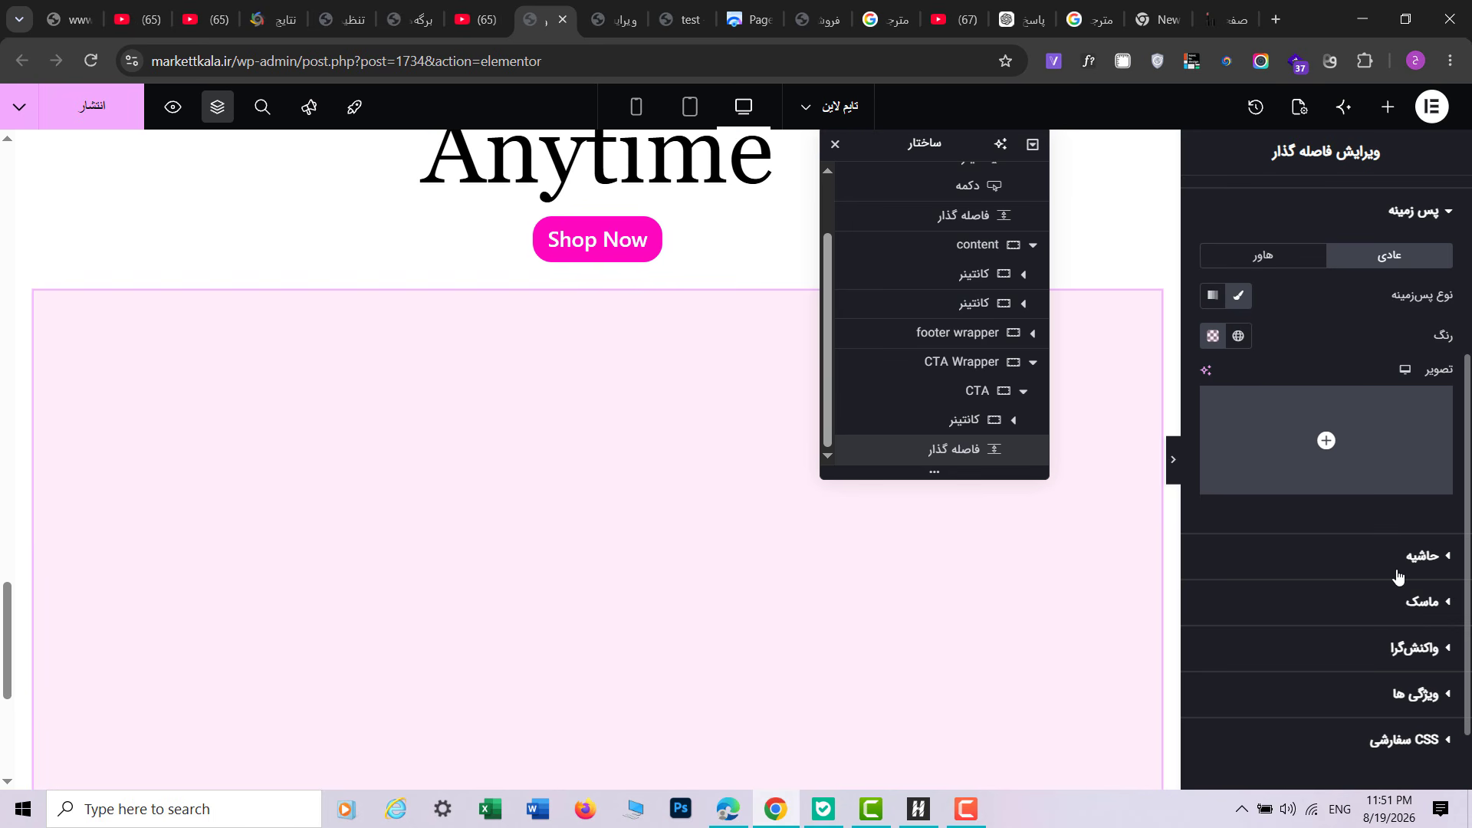
click(1398, 598)
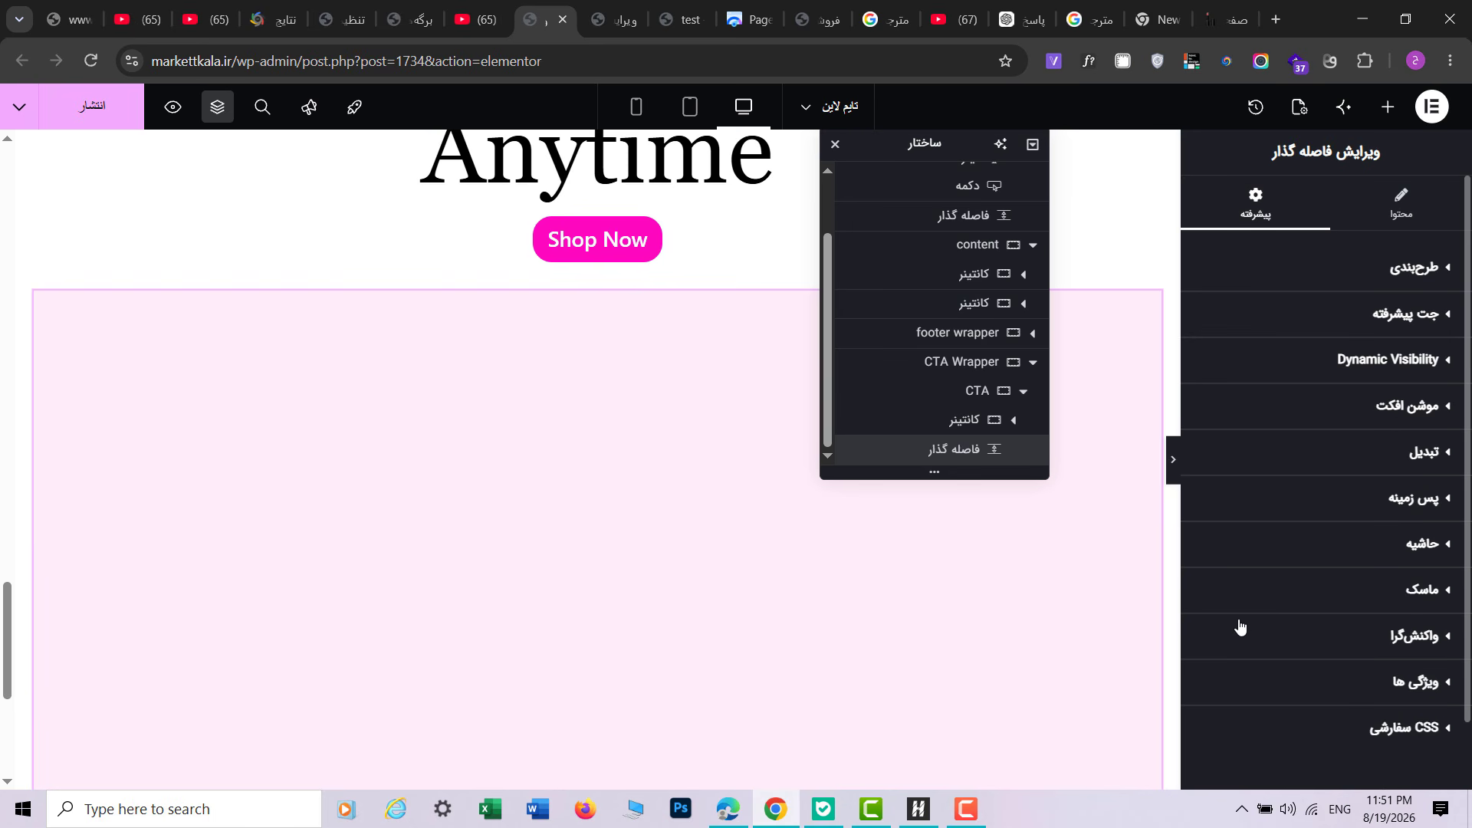
click(1227, 634)
scroll(1267, 635, down, 4)
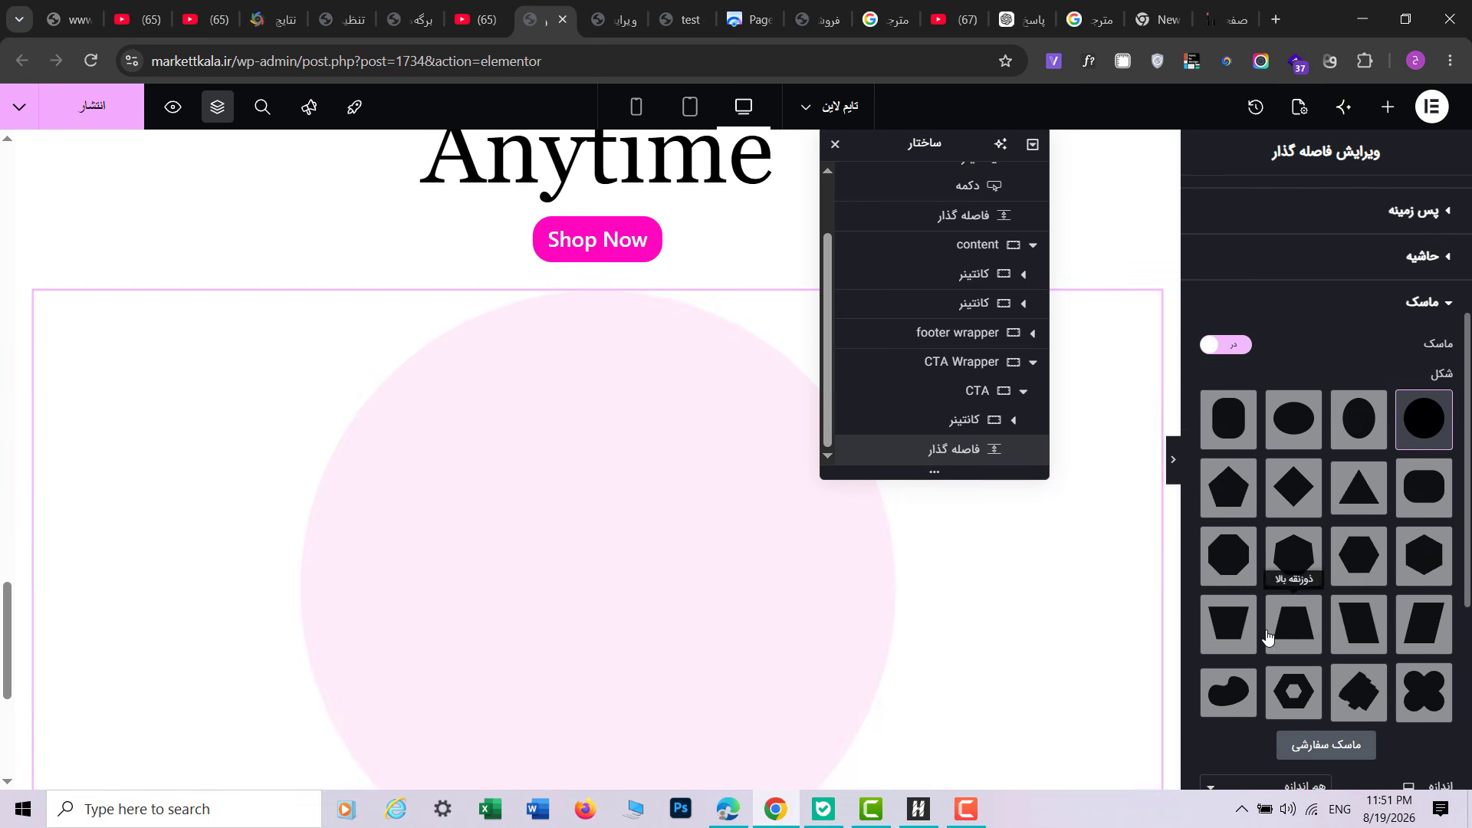
click(1362, 694)
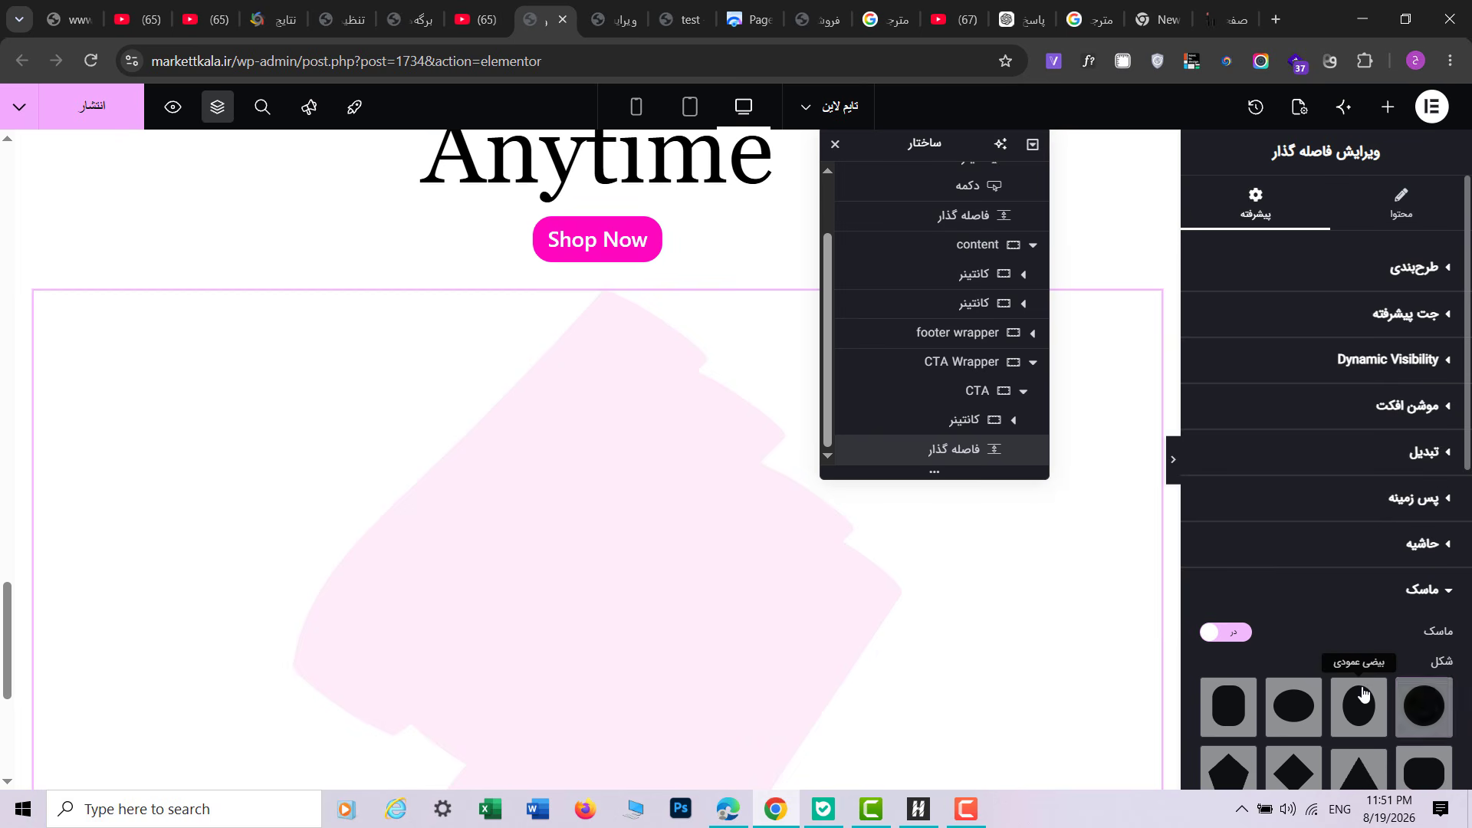
Step: Set the CTA spacer's position to absolute so the masked shape sits behind the heading and button
scroll(824, 572, down, 5)
scroll(774, 588, up, 2)
scroll(774, 588, up, 5)
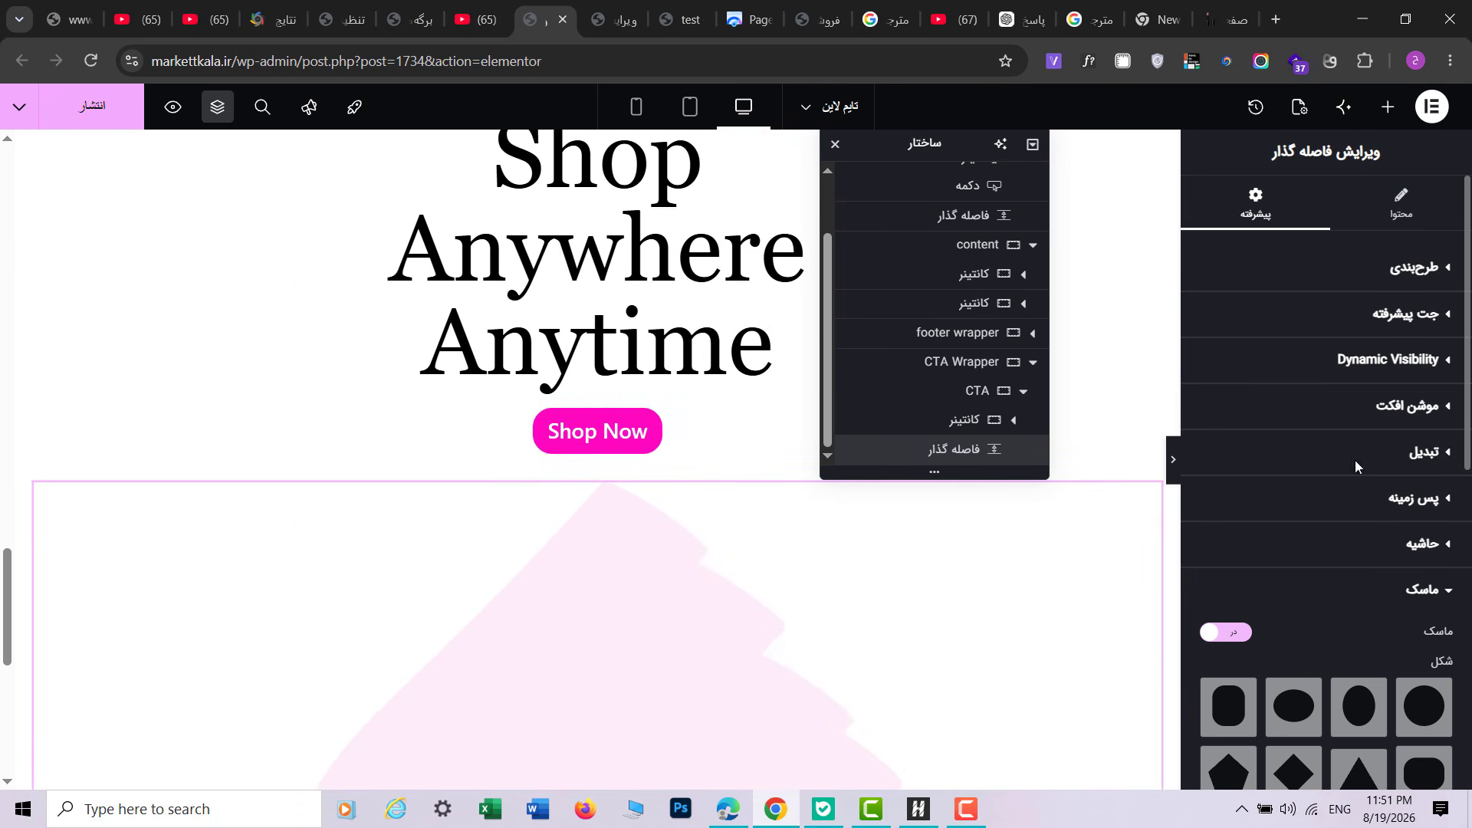
scroll(1316, 585, down, 5)
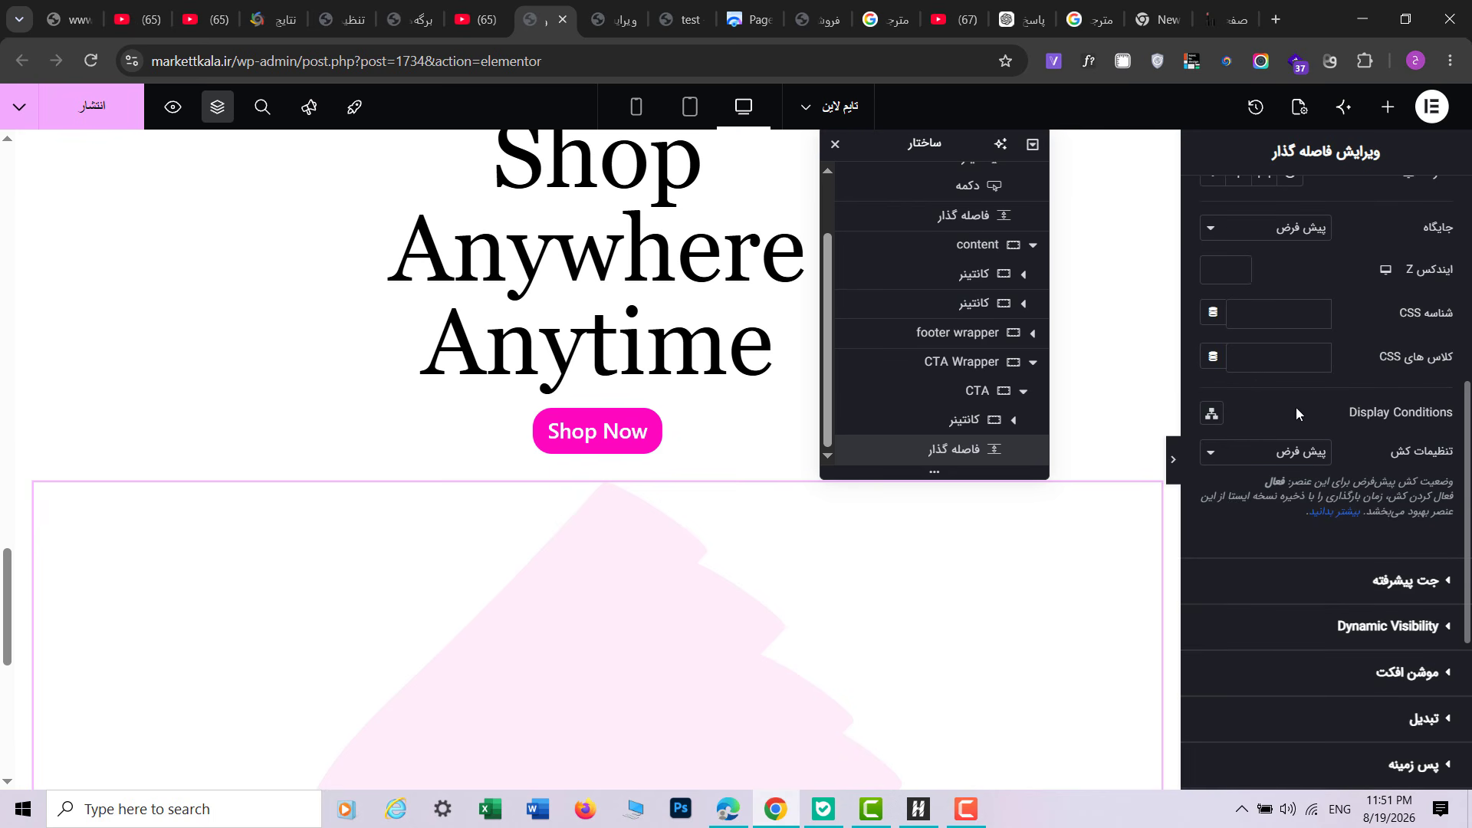
click(1261, 230)
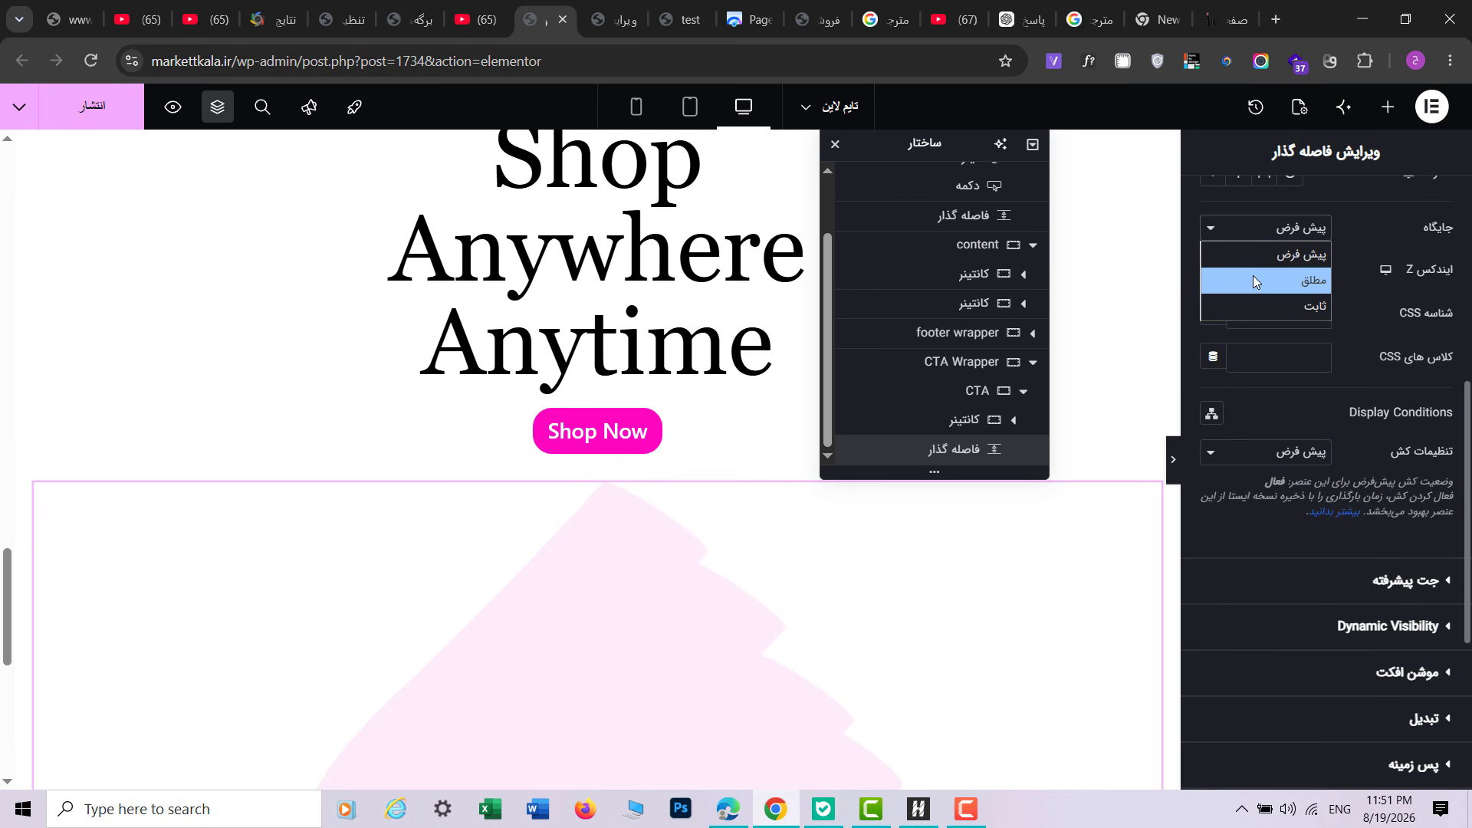
click(1253, 278)
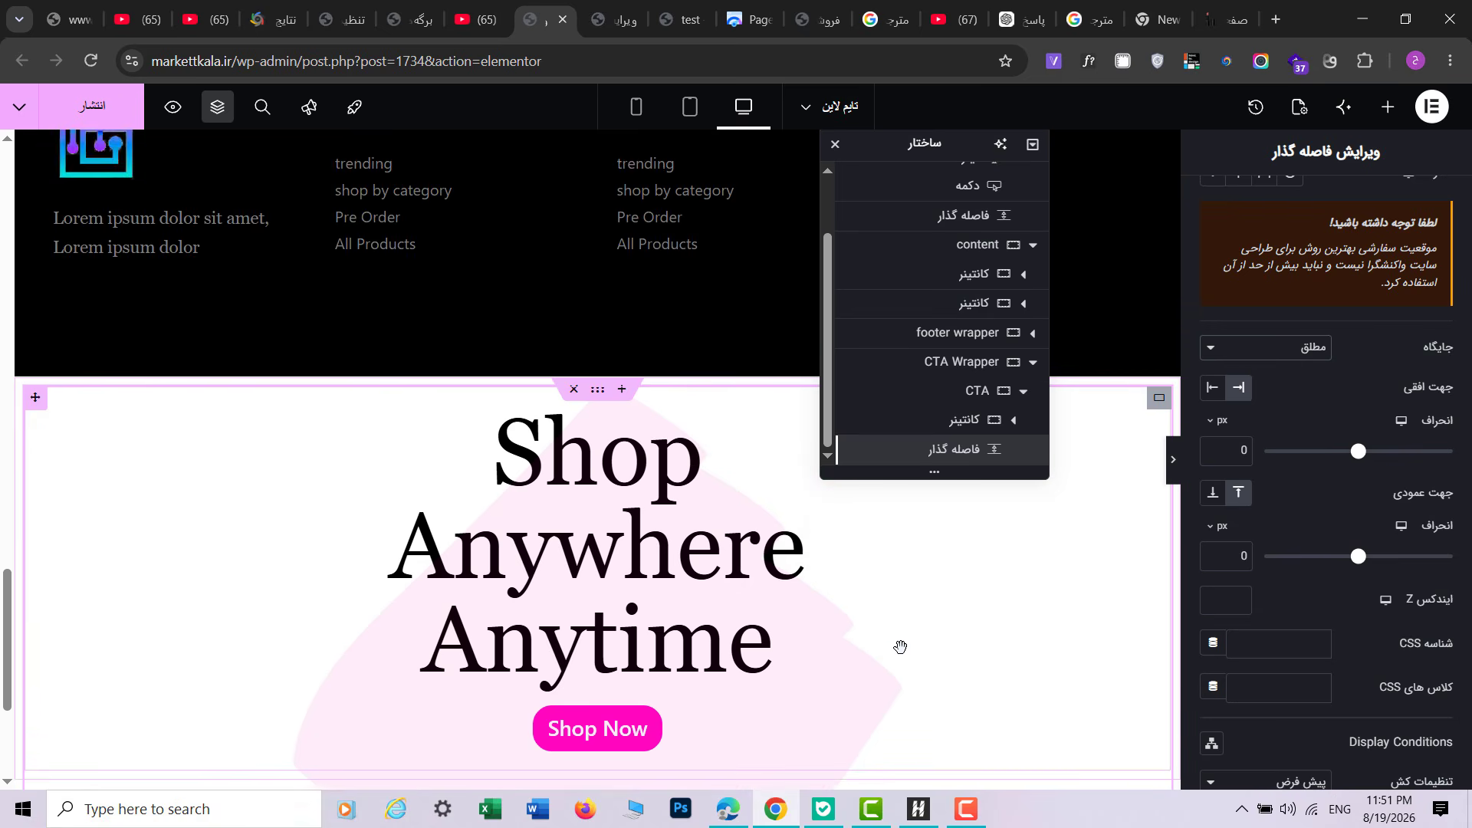
scroll(901, 646, down, 4)
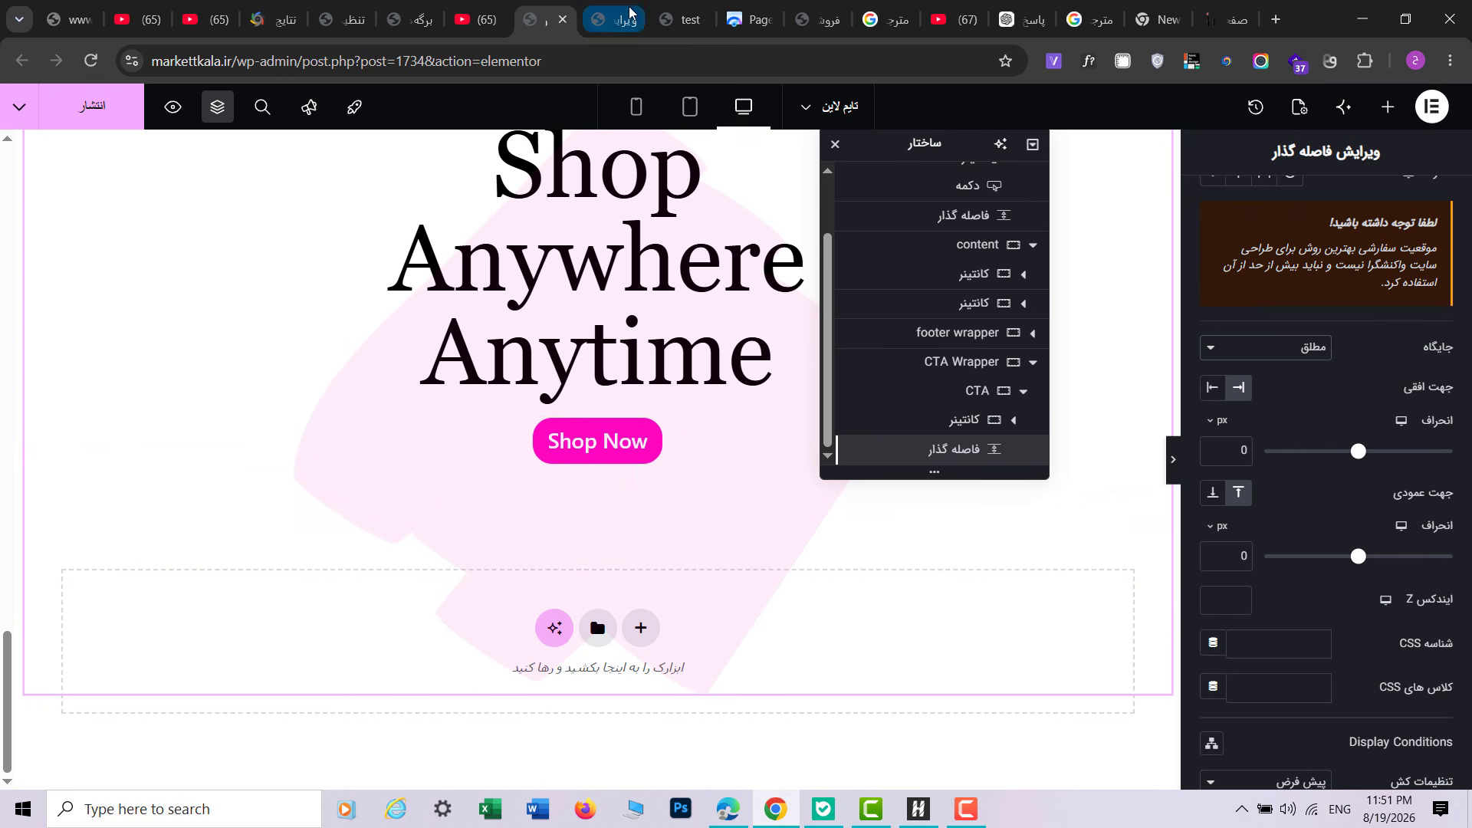
Step: Switch to the finished "test" reference page and check the height of its CTA spacer
click(618, 19)
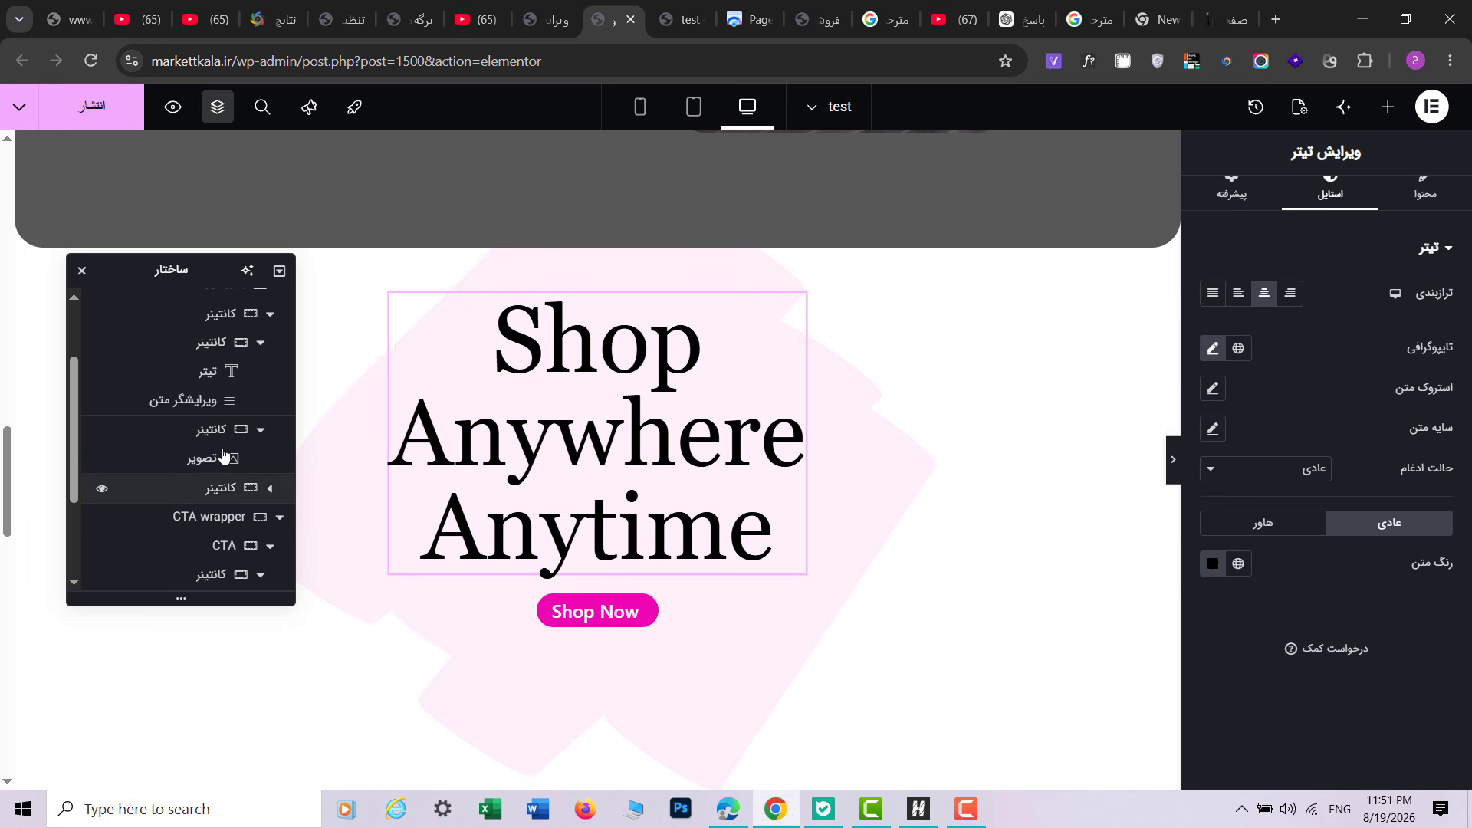
scroll(230, 499, down, 2)
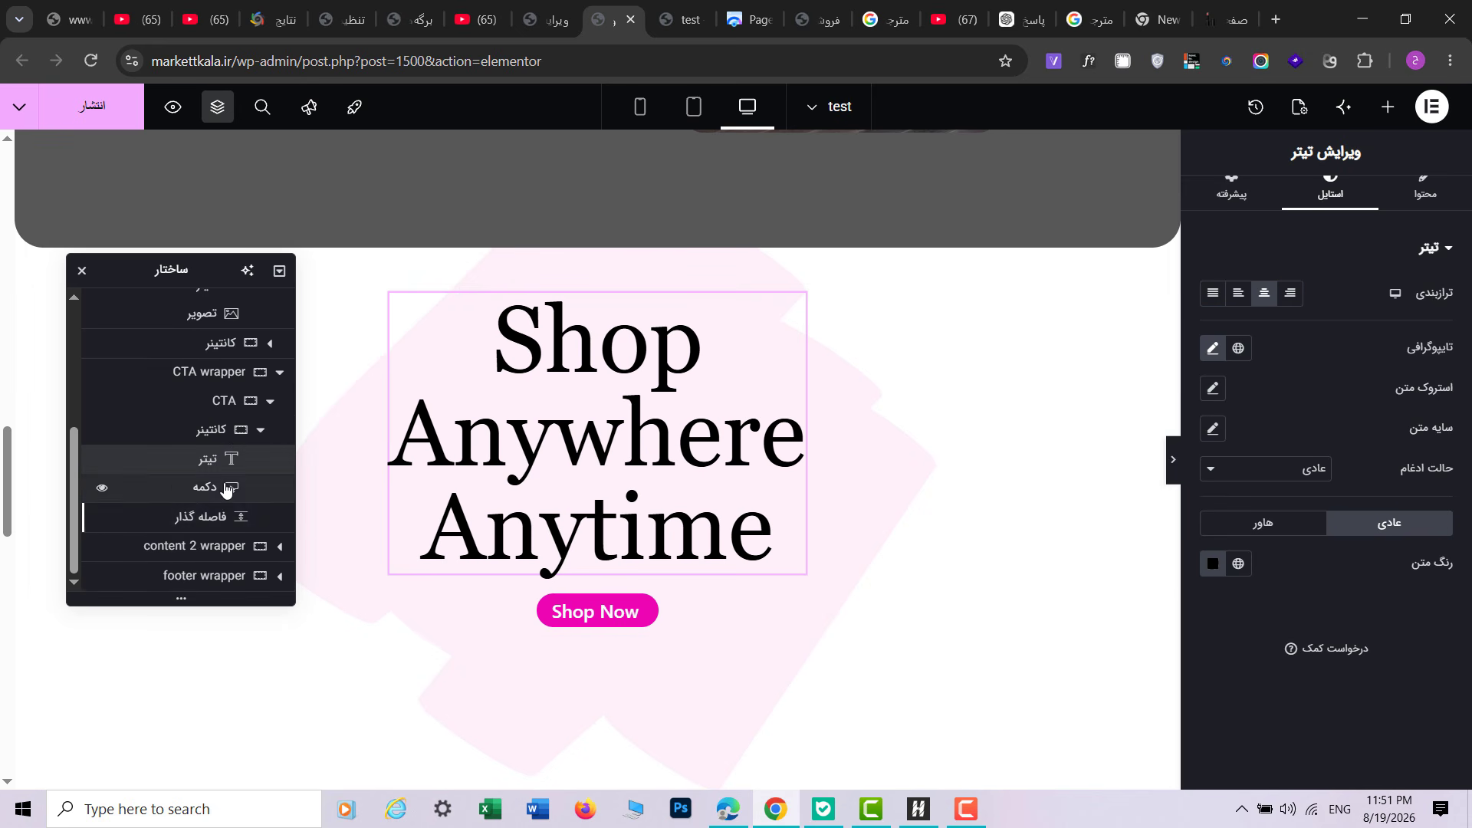
click(201, 516)
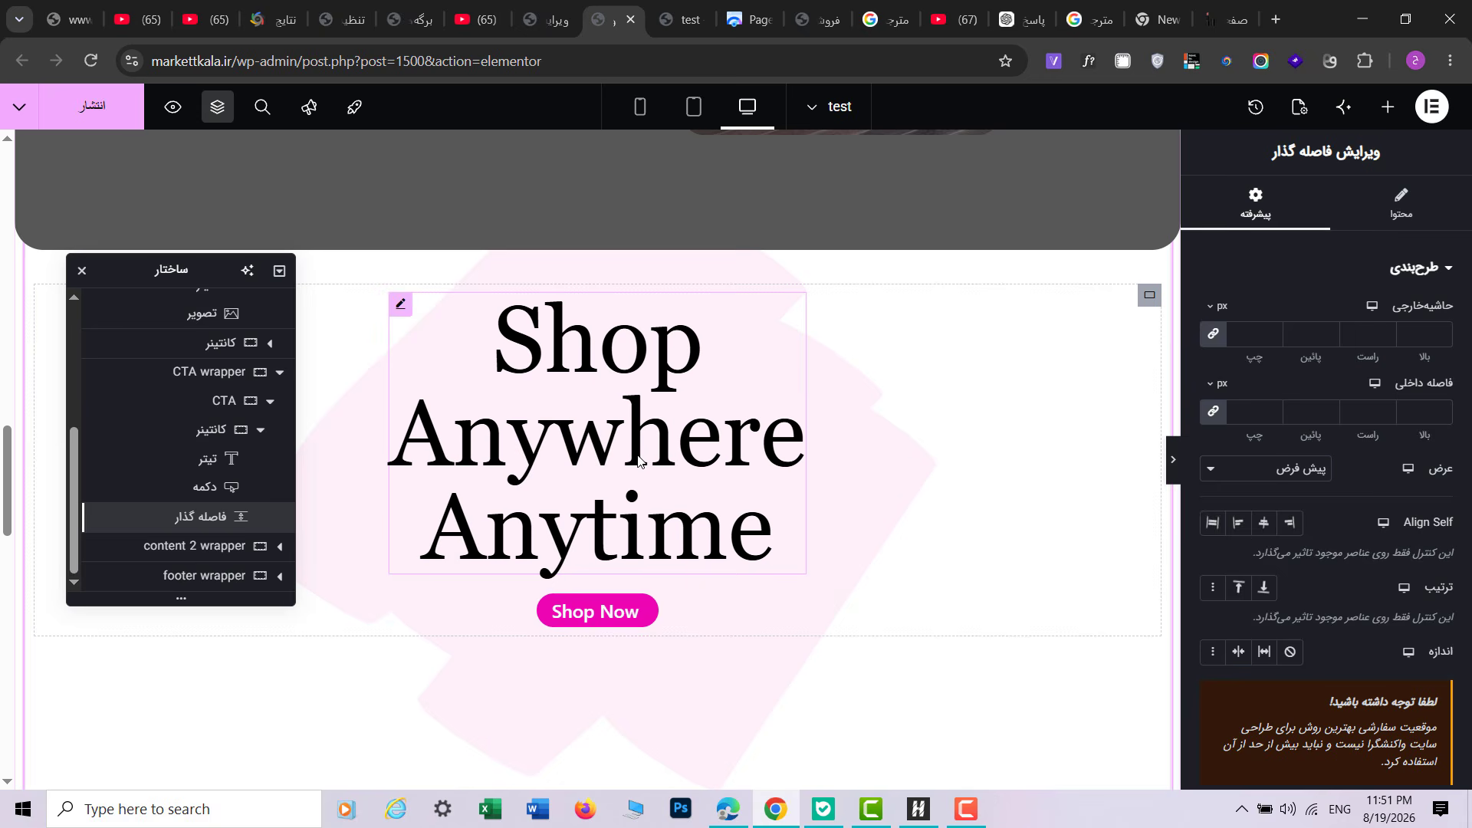
click(279, 440)
scroll(279, 440, up, 1)
click(270, 430)
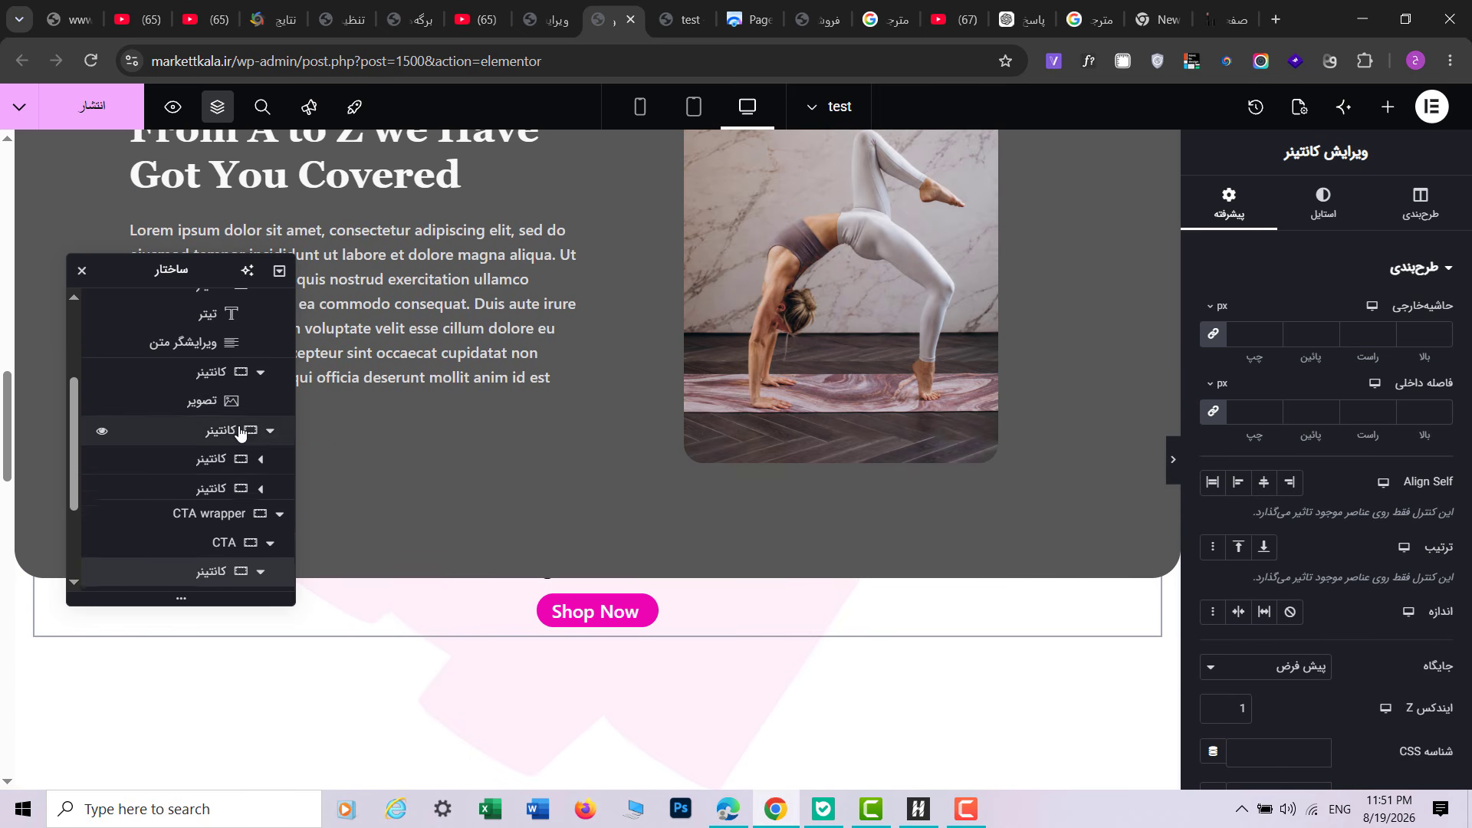
scroll(250, 543, down, 2)
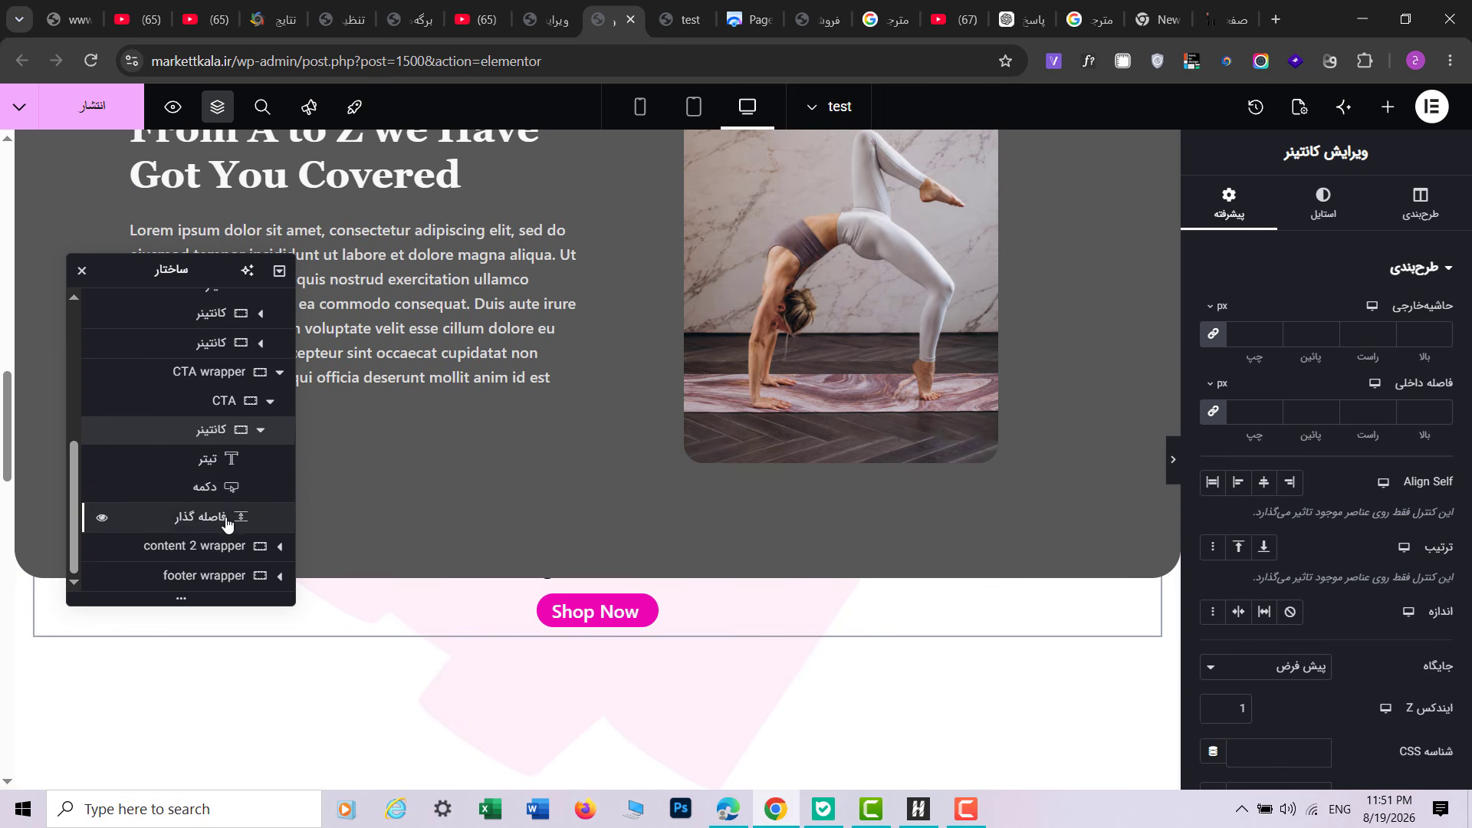
click(226, 524)
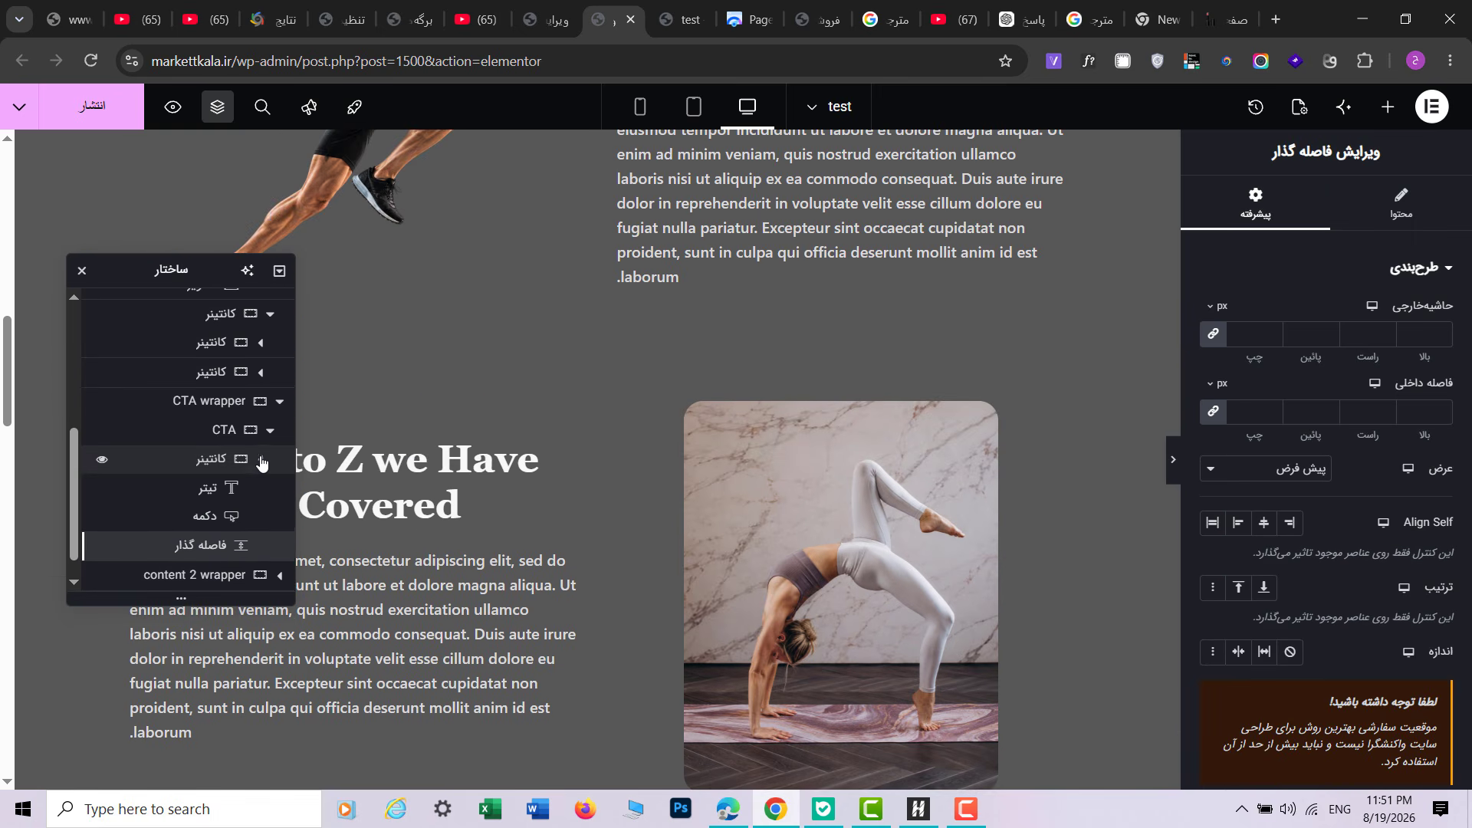
click(261, 460)
click(1403, 228)
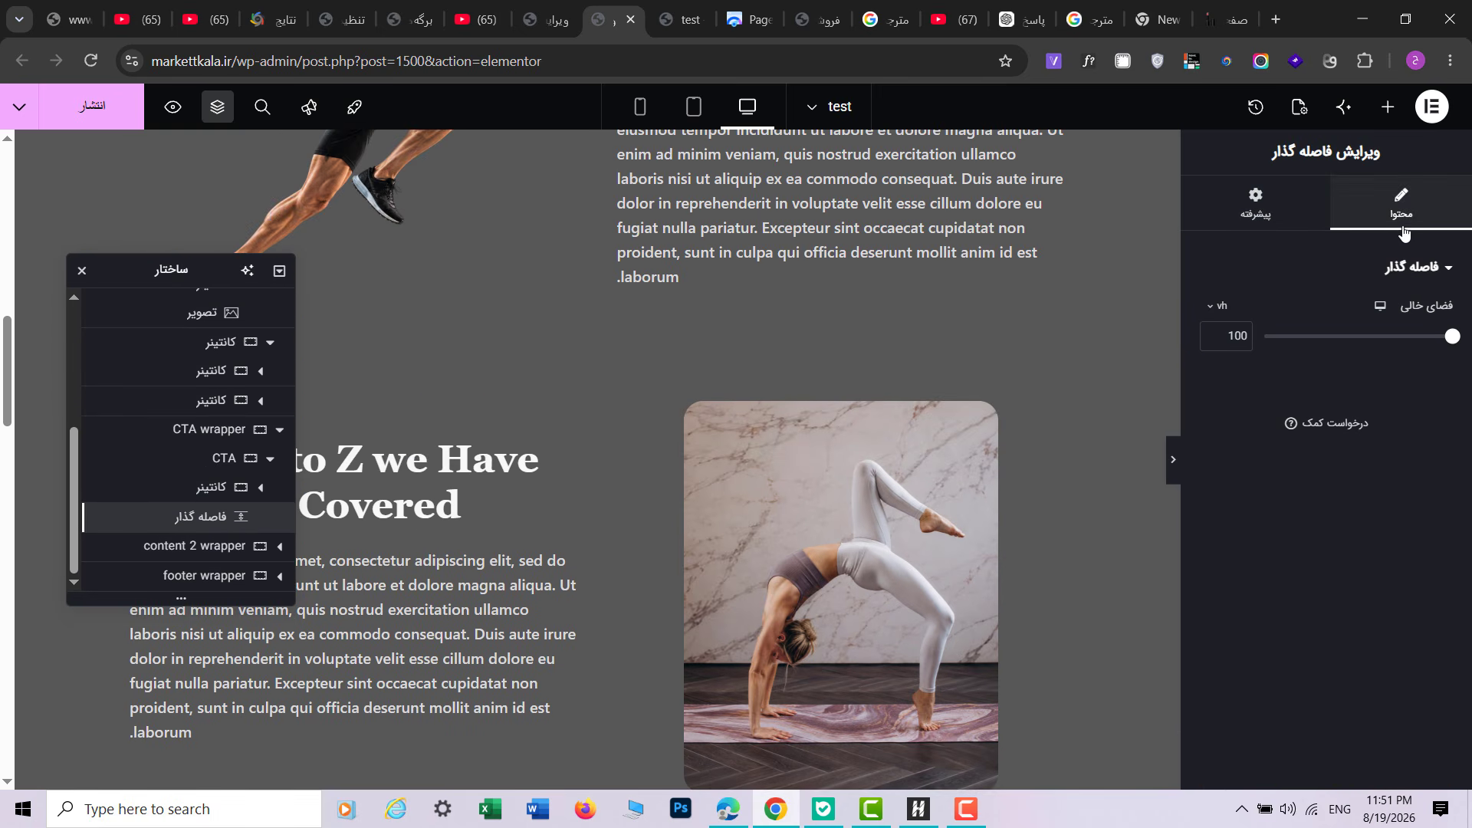
Step: Return to the page being built and set the CTA spacer's height to 100 vh
click(566, 10)
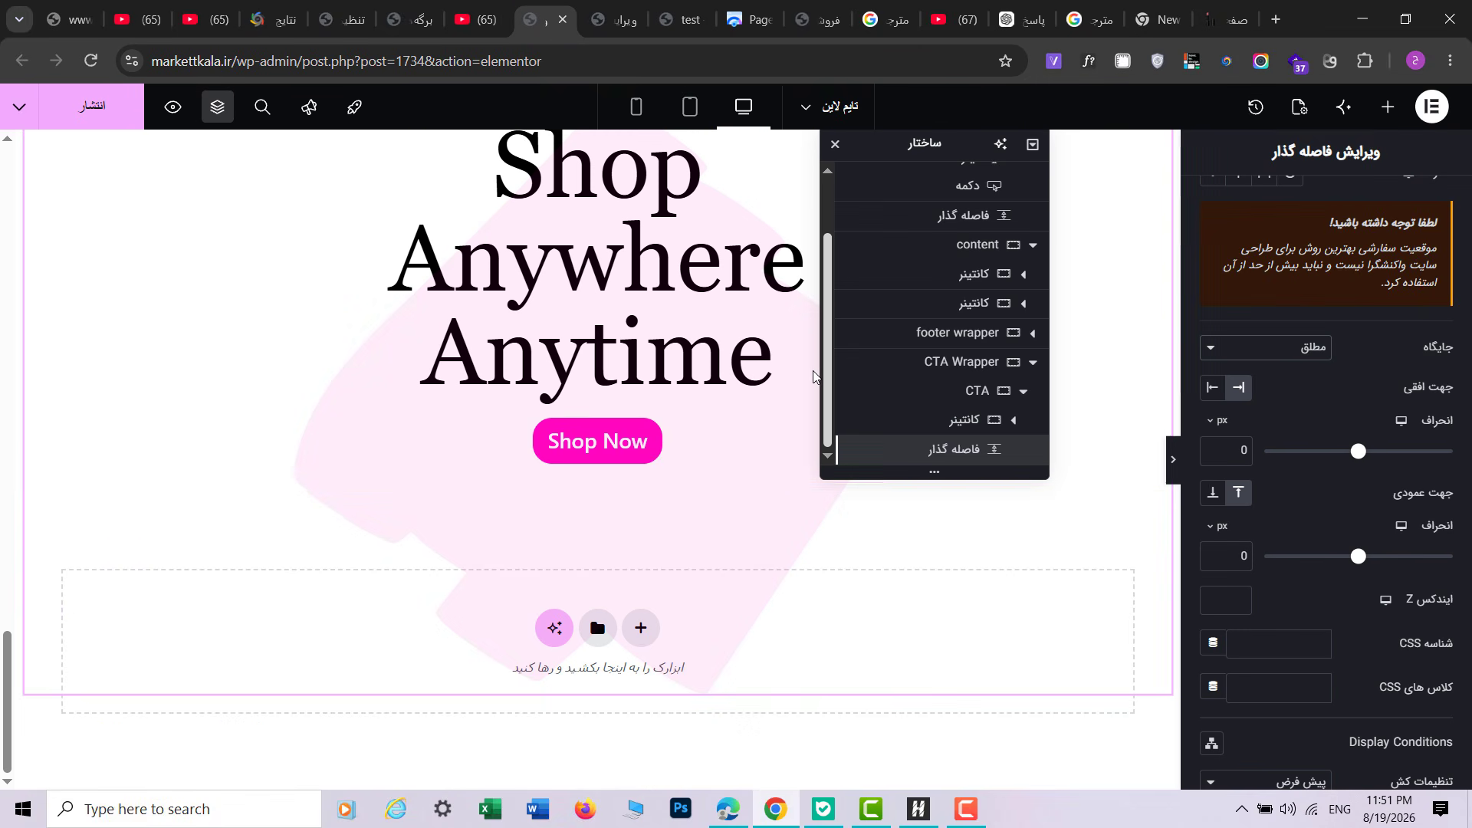
scroll(1422, 203, up, 7)
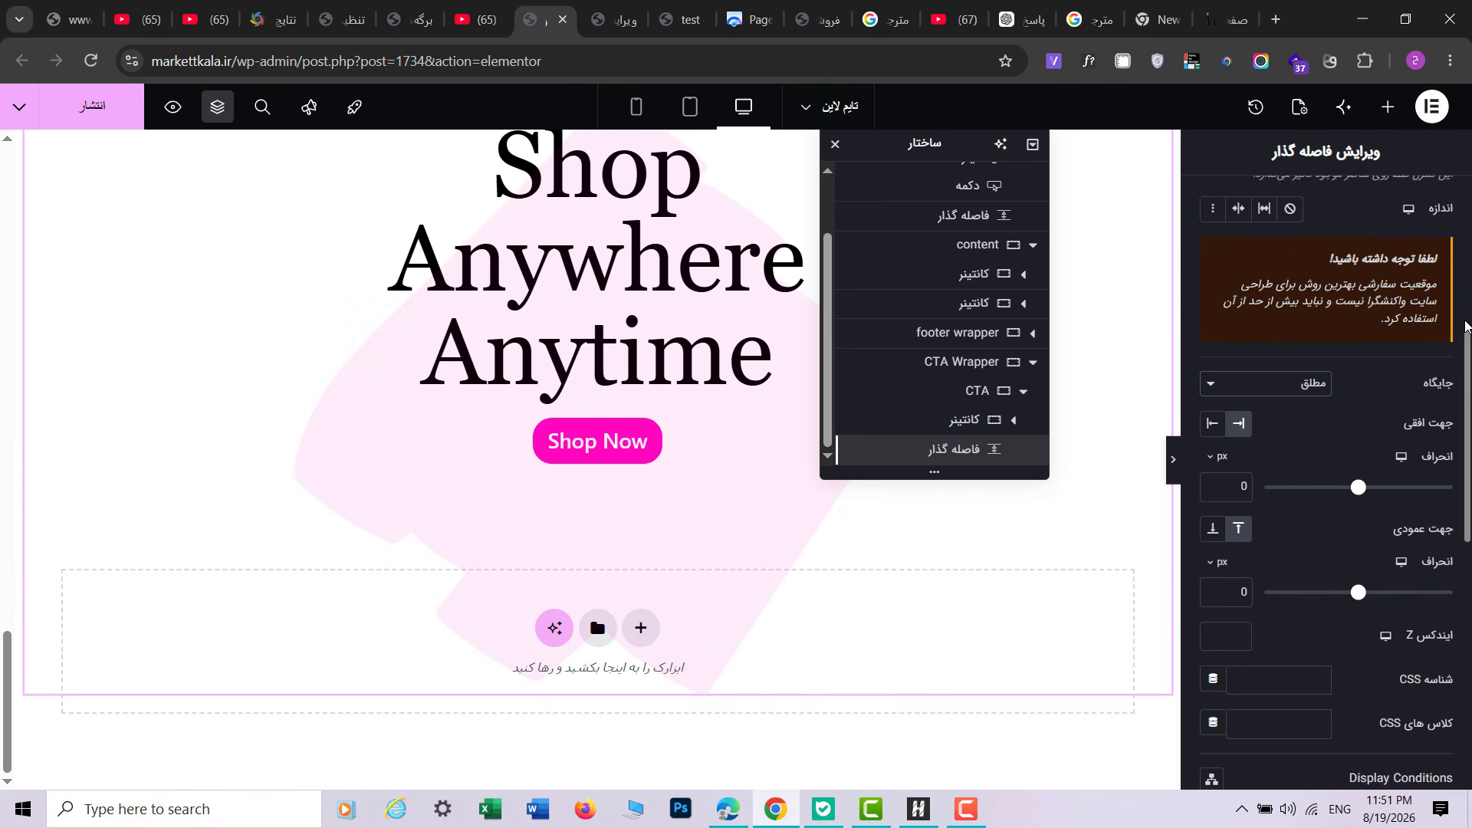
click(1422, 204)
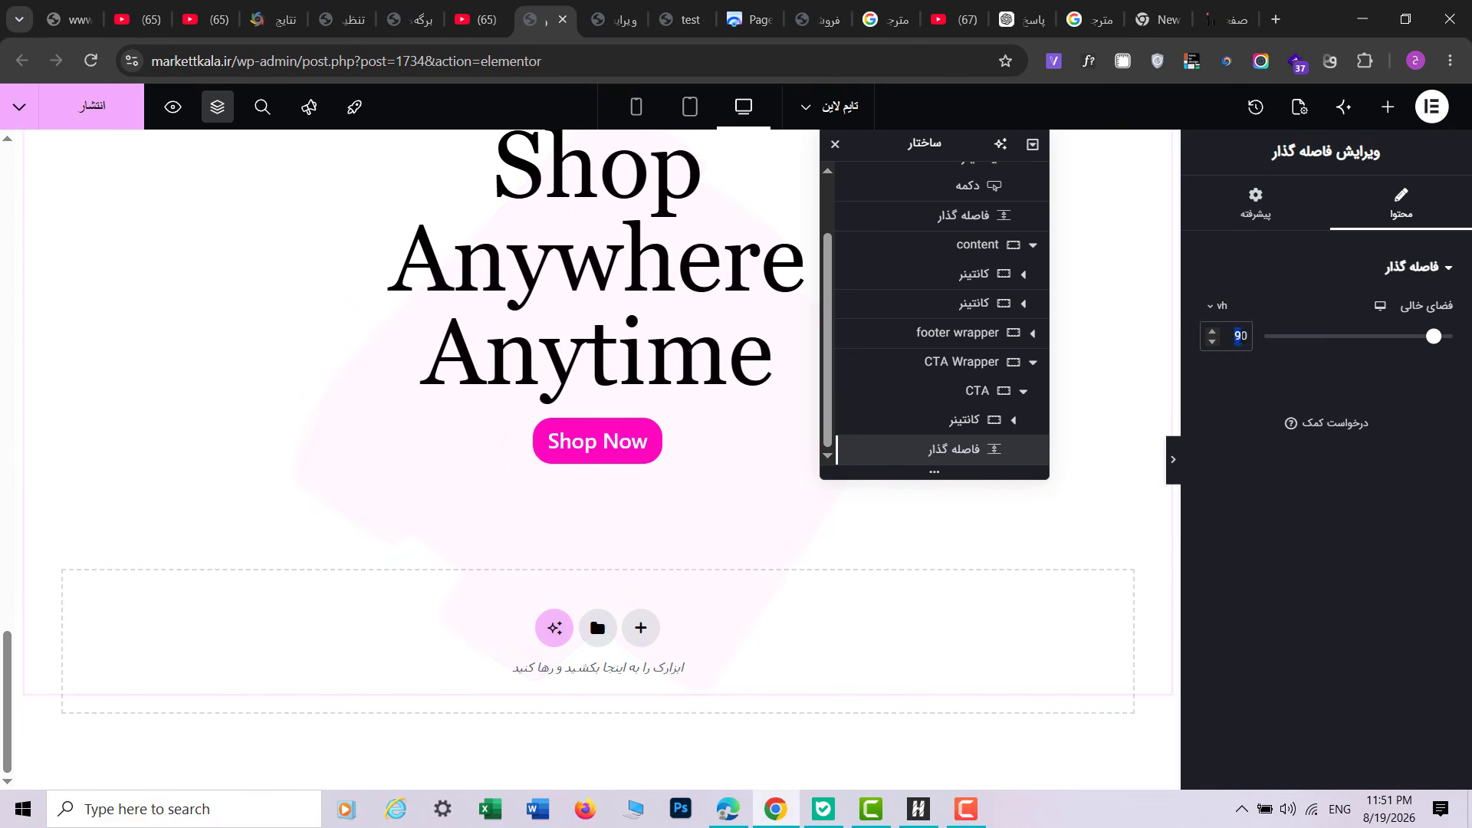
text(100)
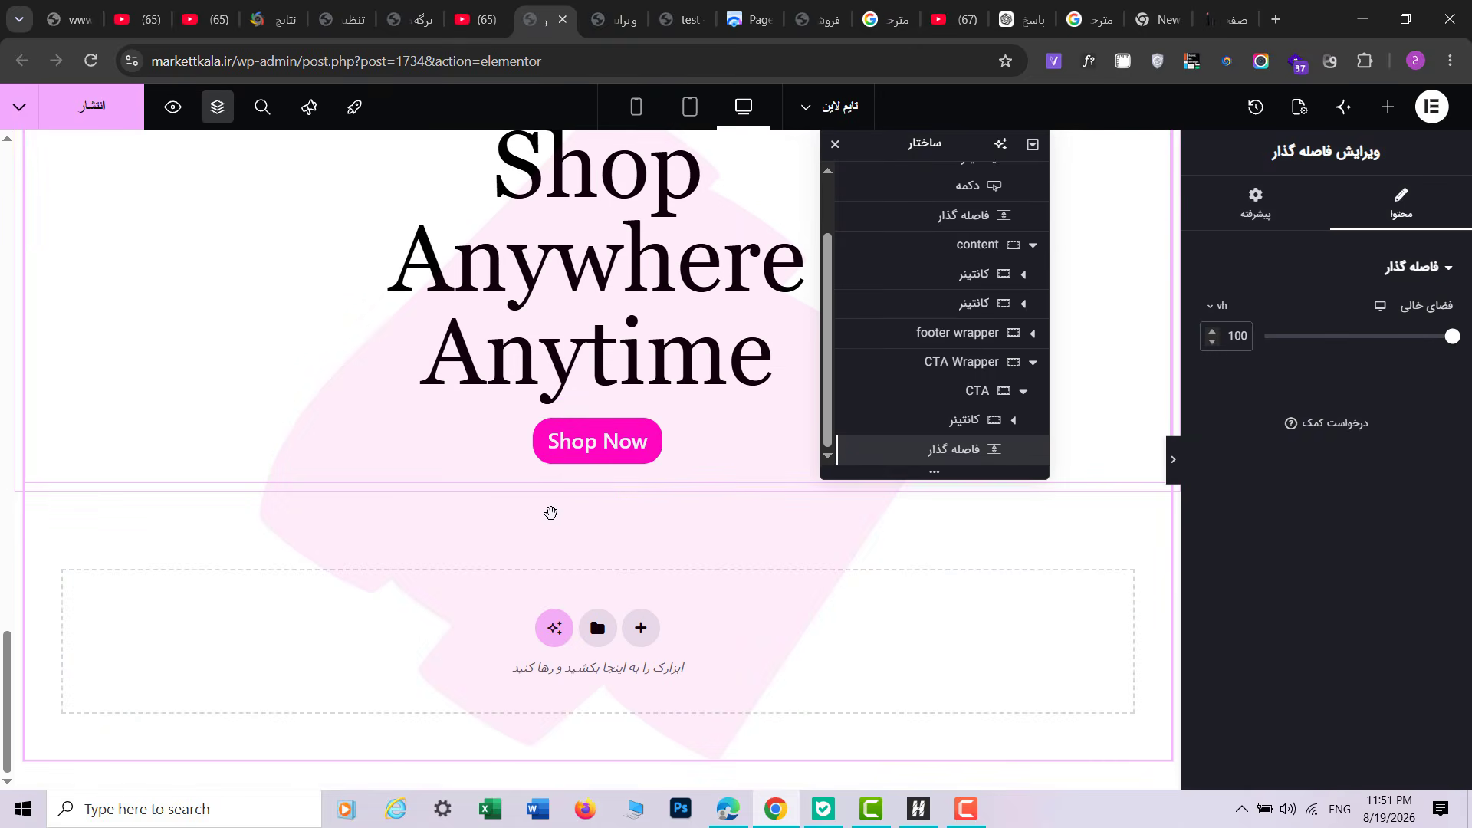
scroll(550, 513, up, 3)
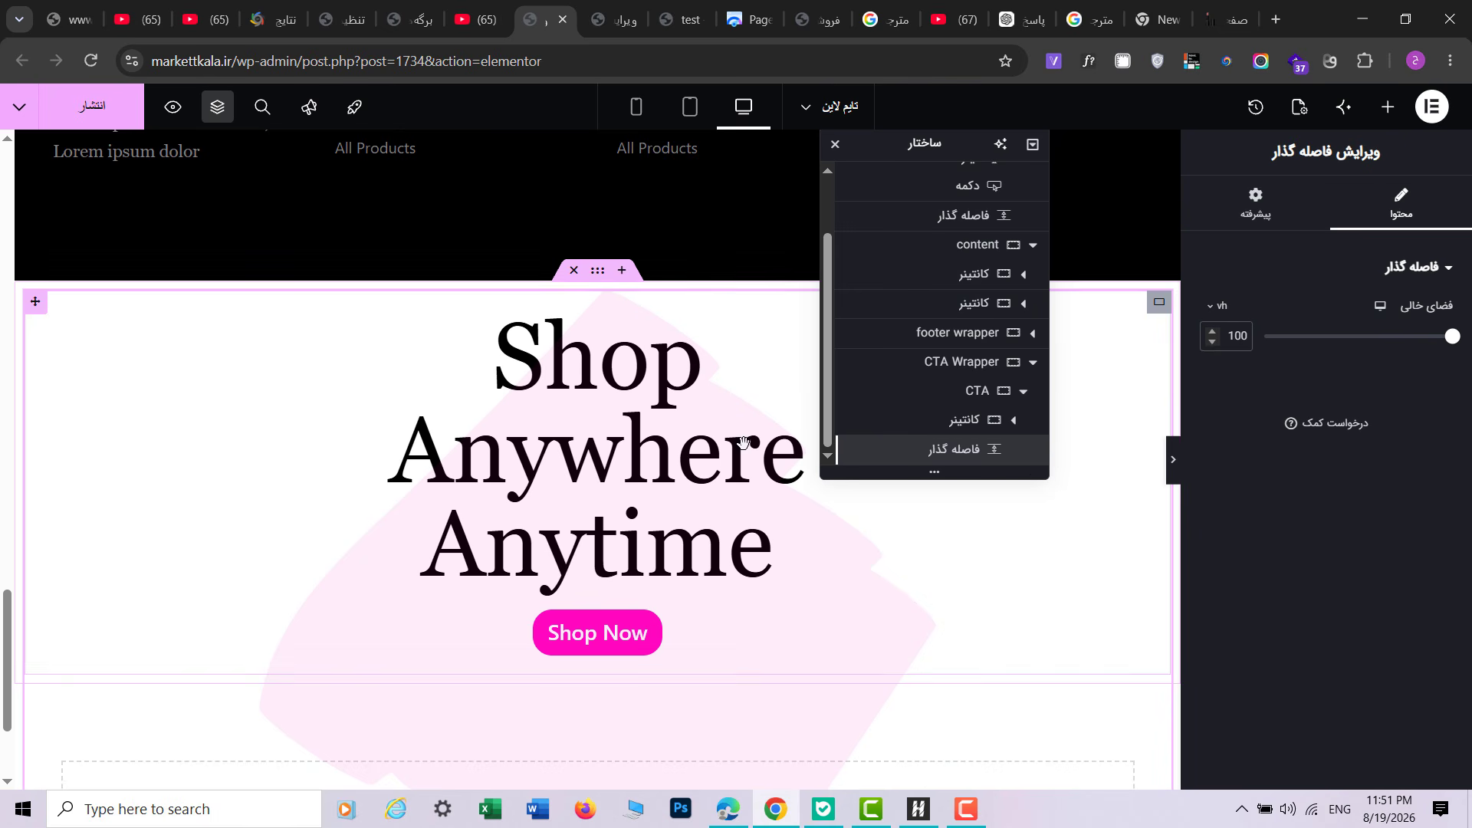
scroll(746, 411, down, 1)
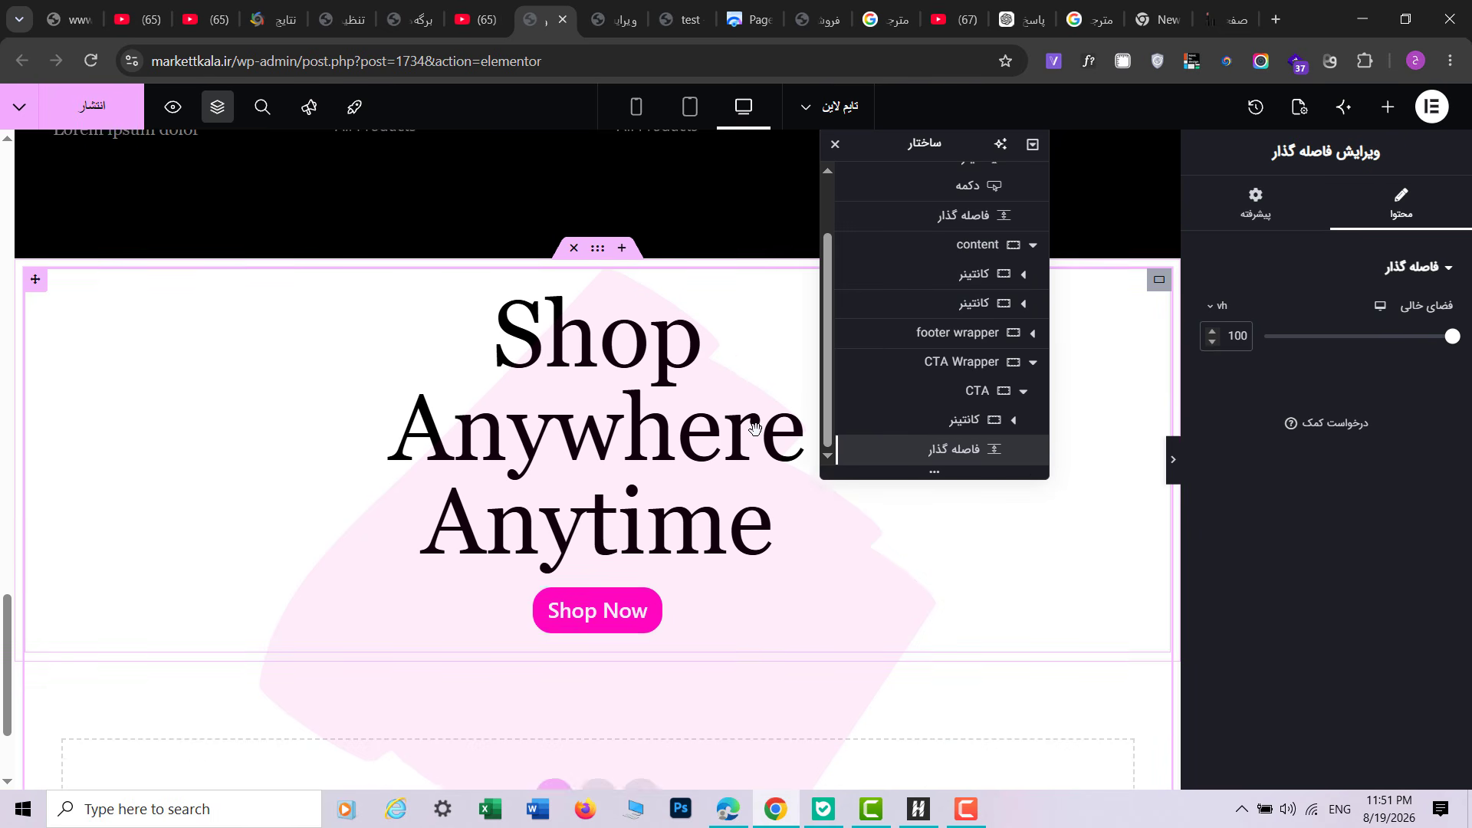
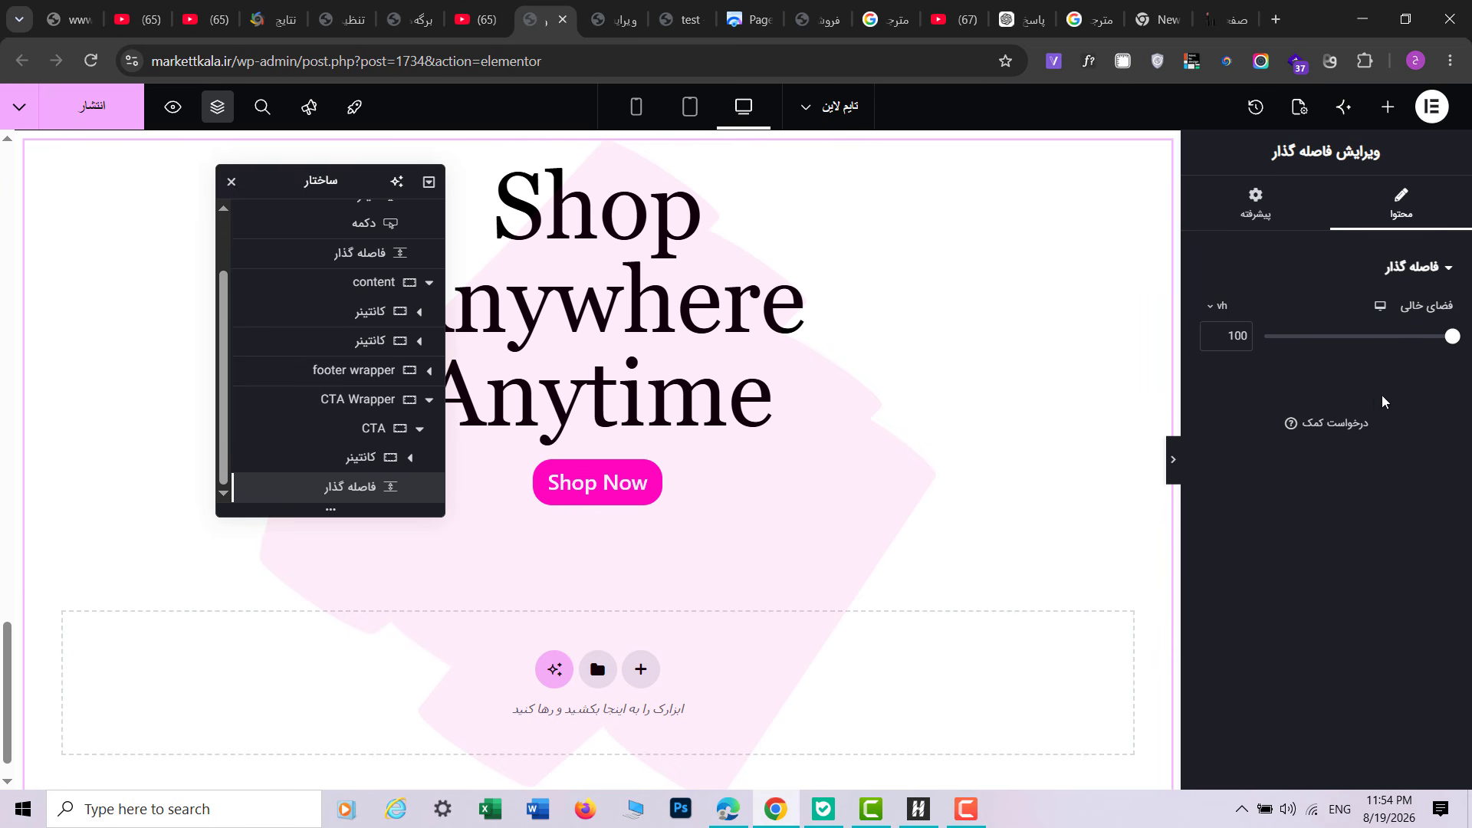
Step: Set the CTA container's minimum height to 100 vh
scroll(903, 450, up, 3)
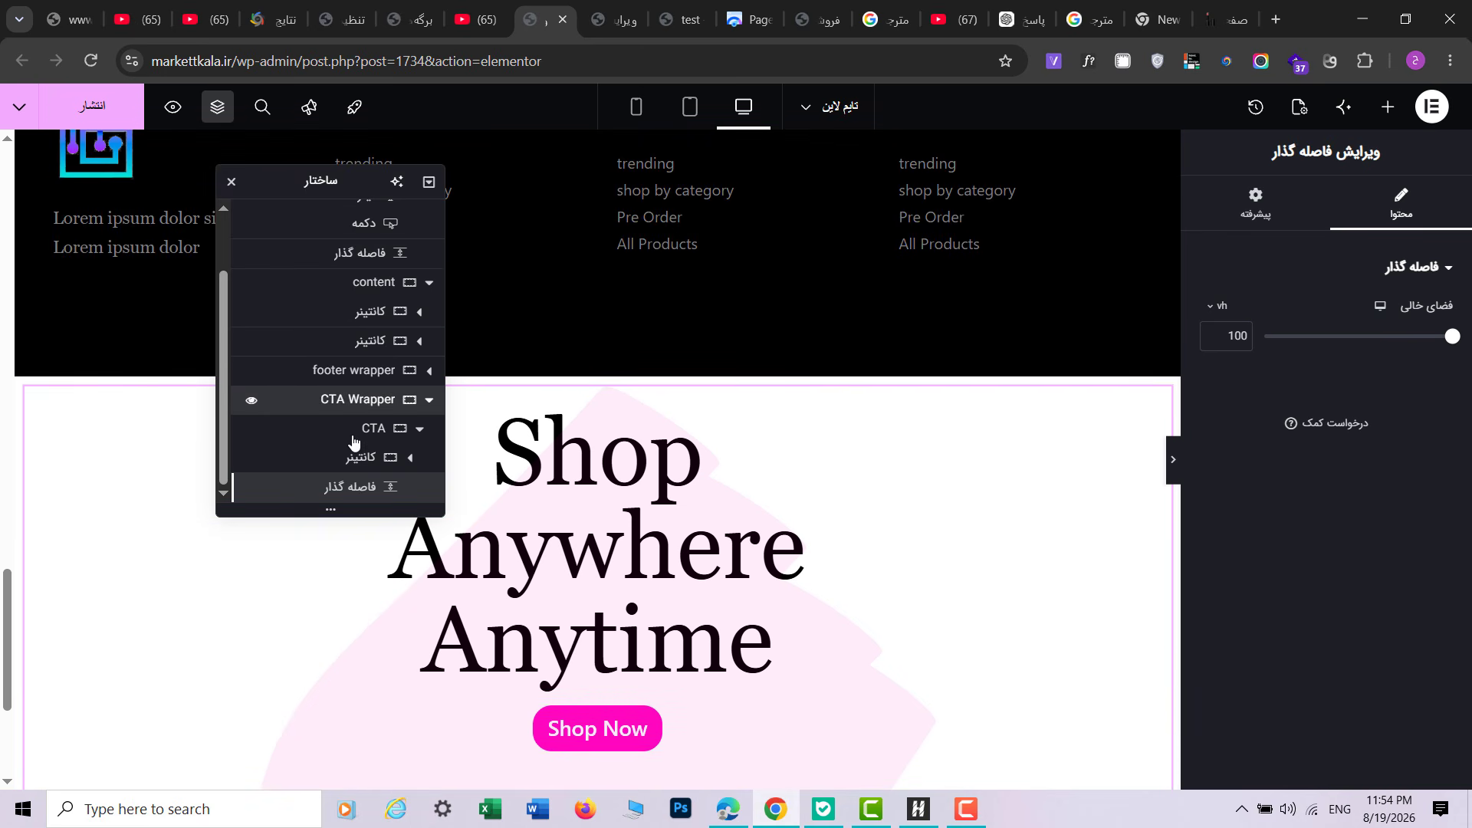
click(353, 443)
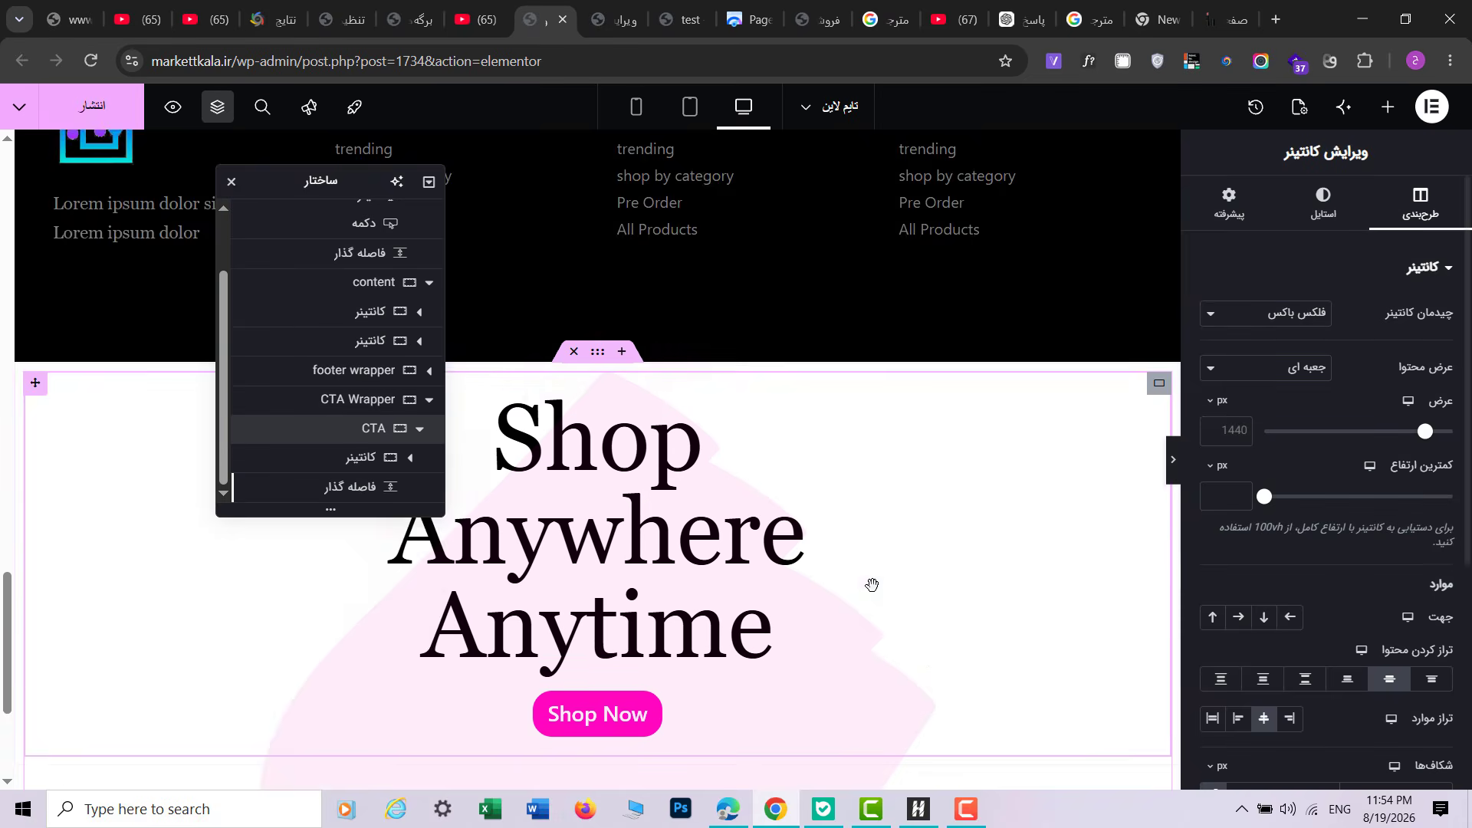
scroll(858, 563, down, 3)
scroll(843, 537, up, 2)
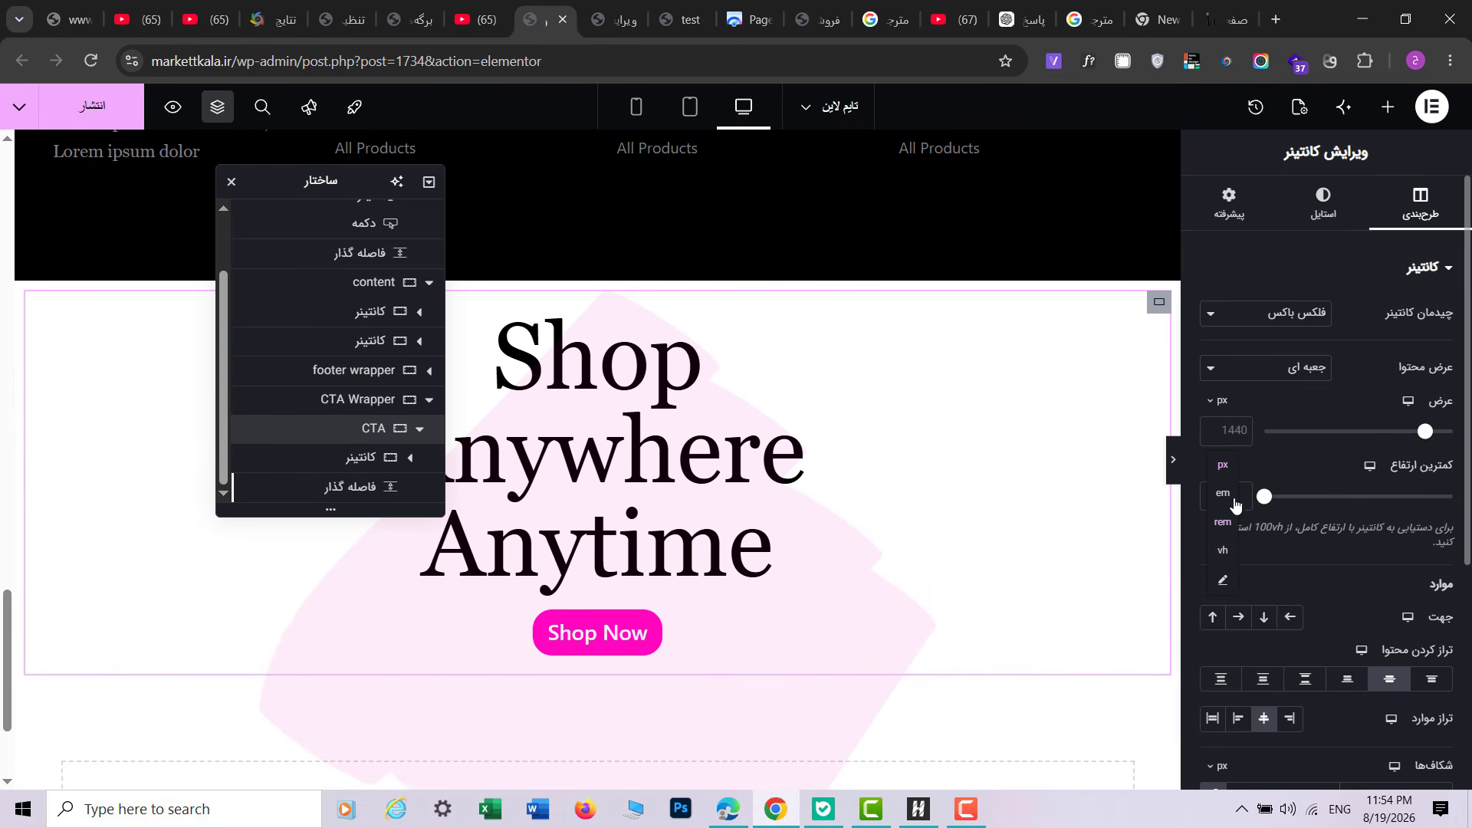
click(1222, 551)
text(100)
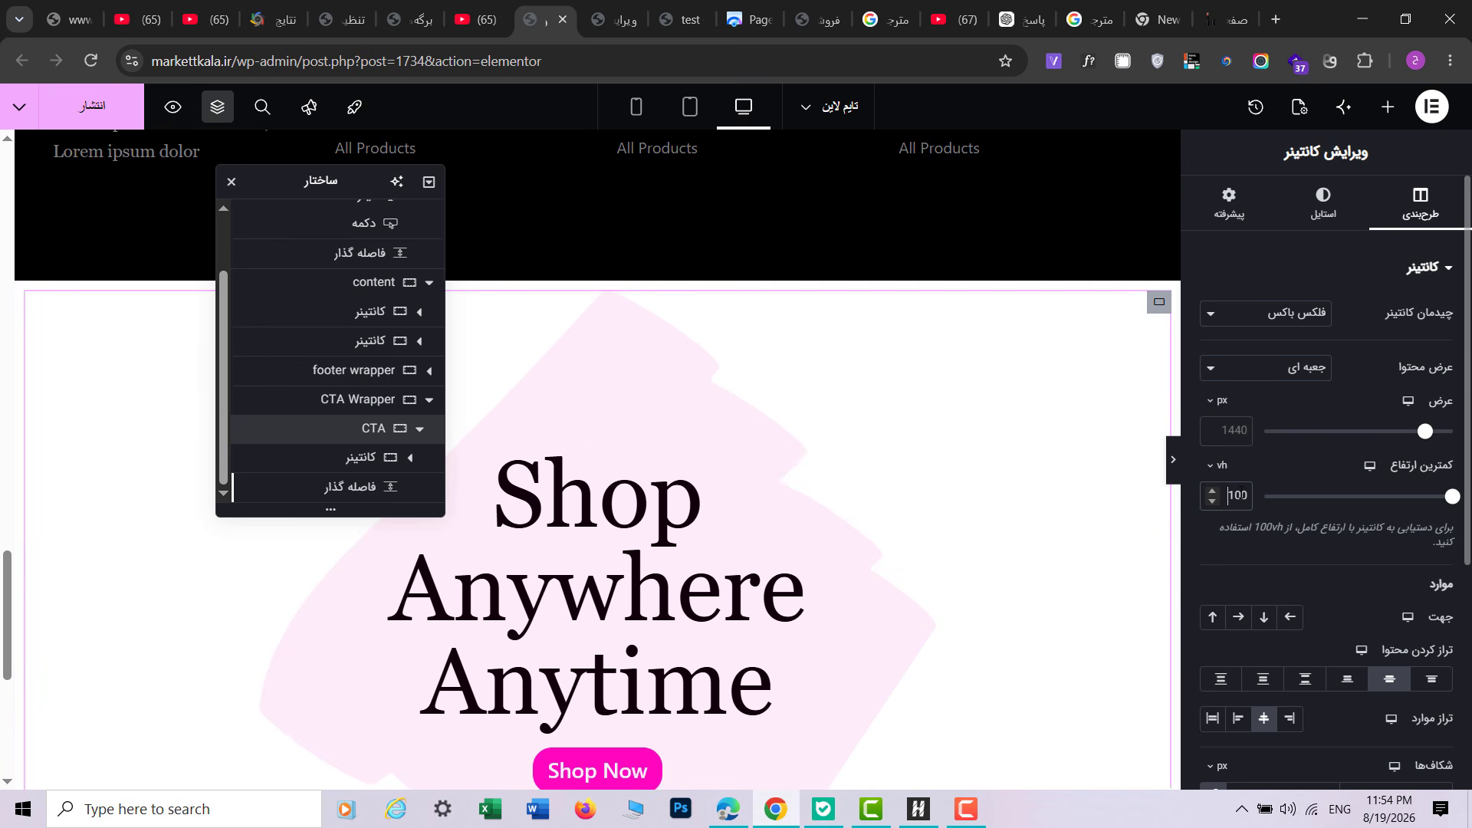
scroll(693, 516, down, 3)
scroll(821, 480, up, 2)
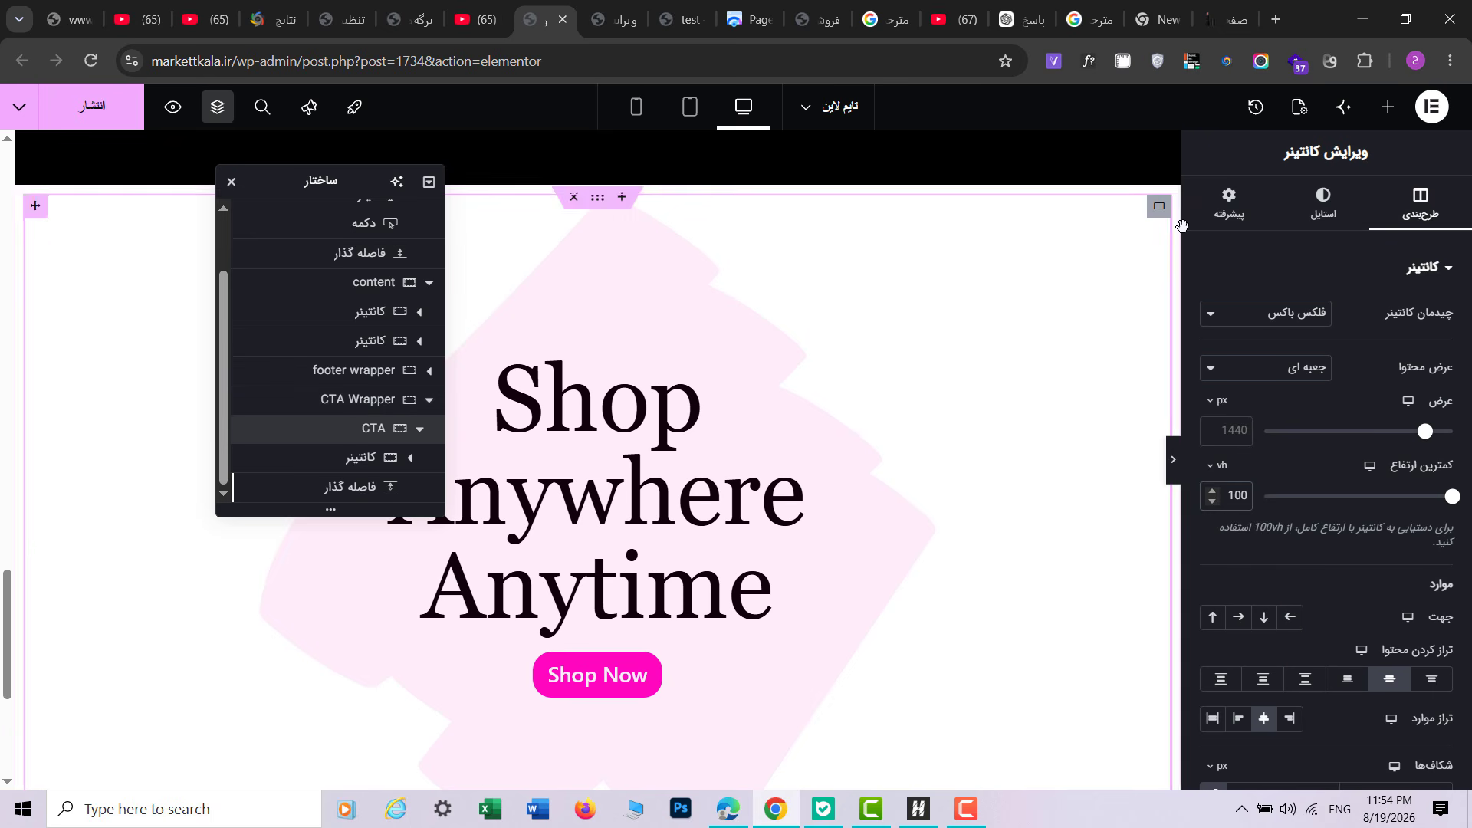
Step: Set the CTA container's Z-index to 0 in its advanced layout settings
click(1229, 203)
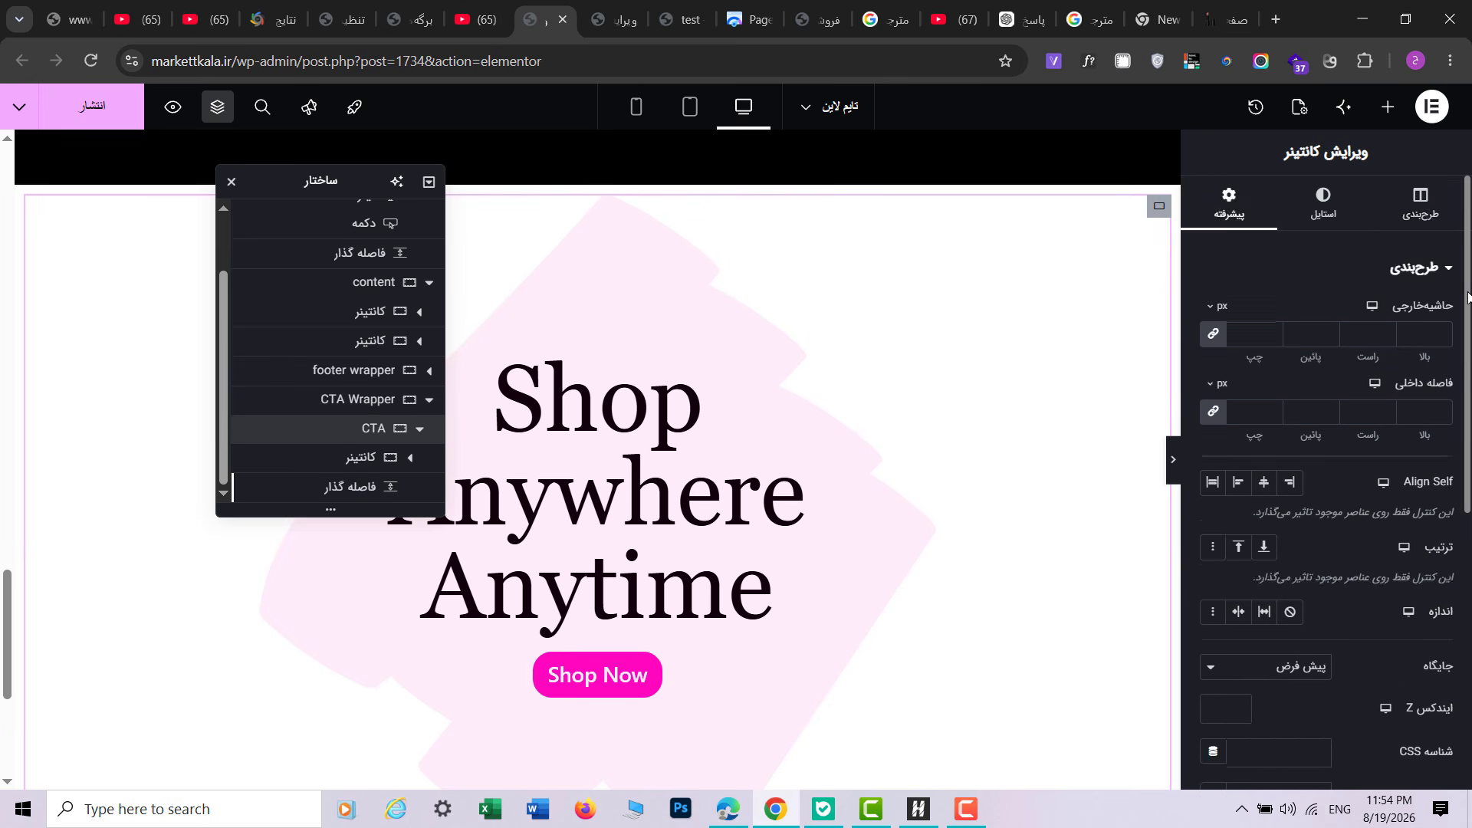
drag(1468, 300, 1463, 478)
click(1245, 386)
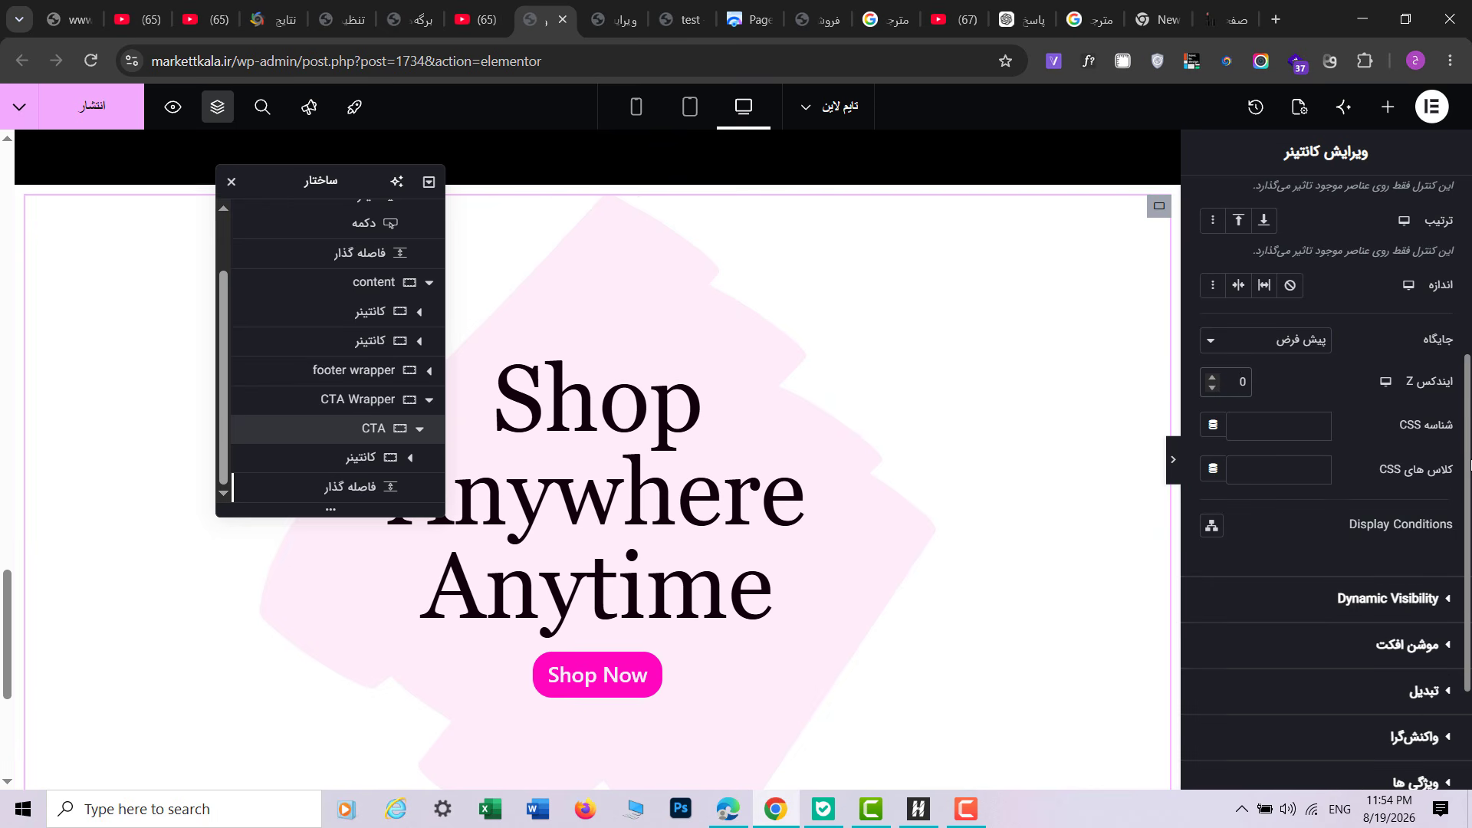
scroll(1380, 460, up, 1)
Step: Check how the CTA section sits under the content on the finished "test" reference page, and return to the page being built
click(609, 20)
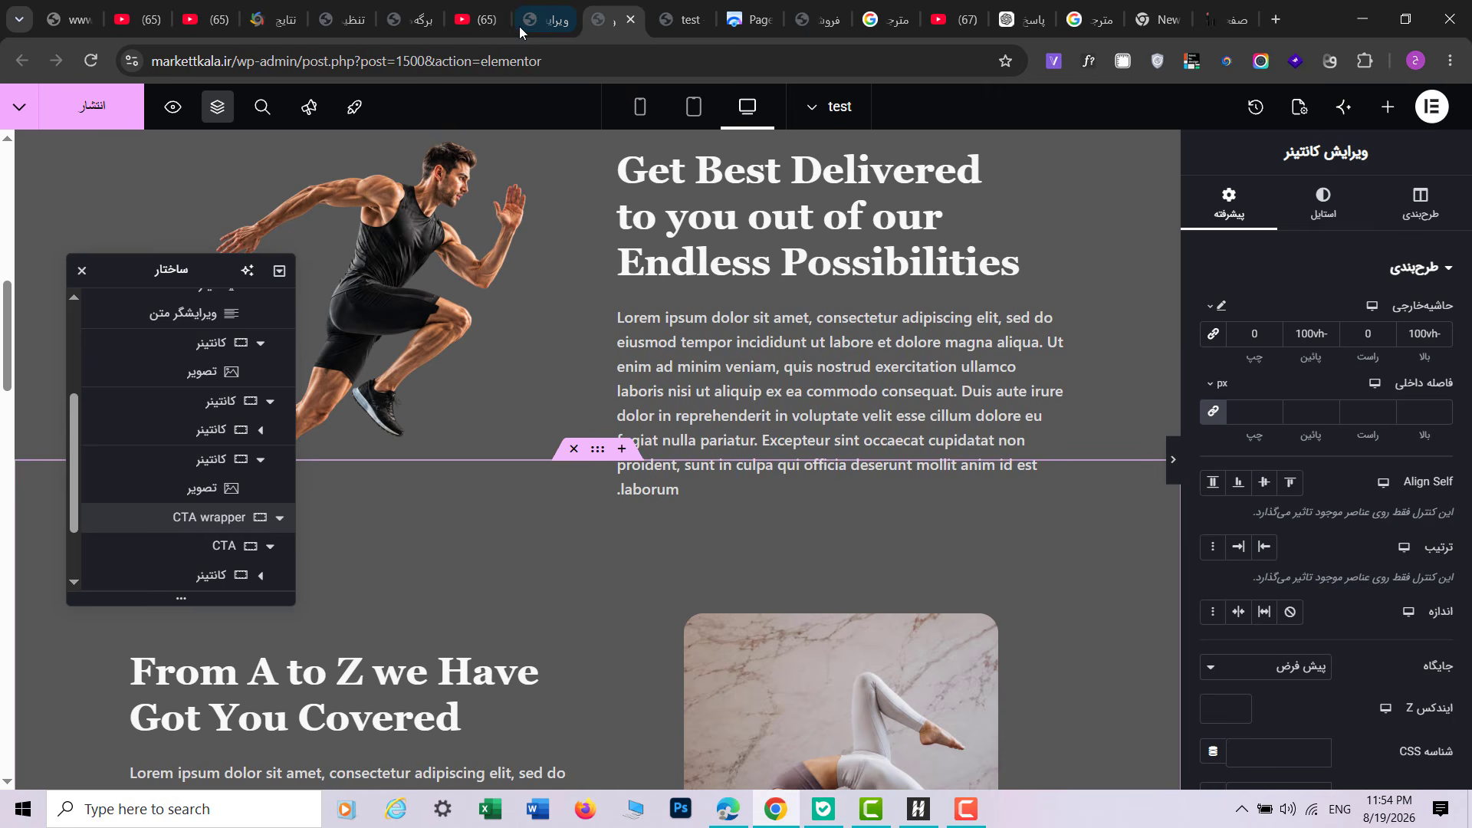
drag(6, 349, 15, 418)
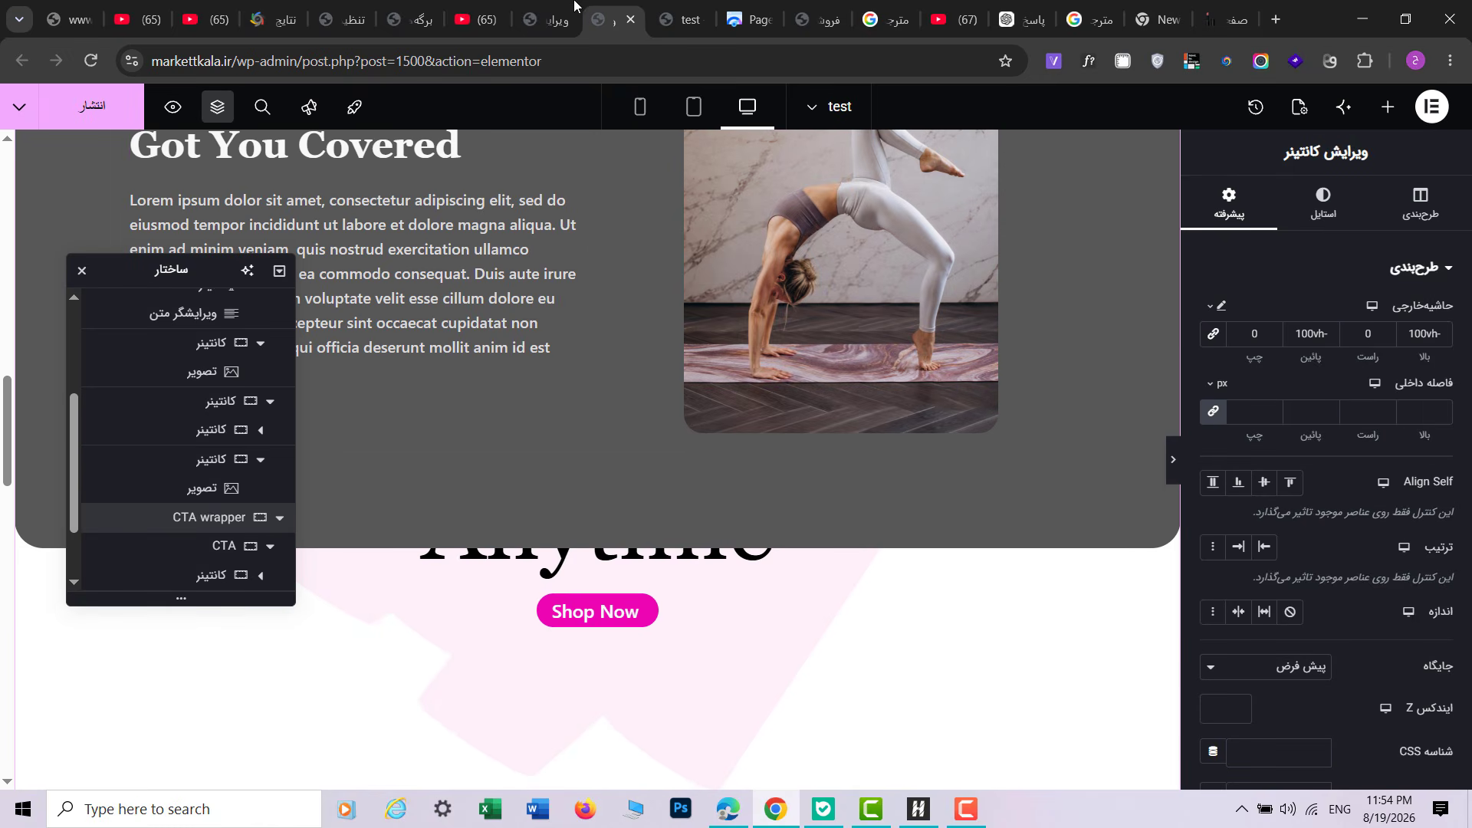
click(546, 20)
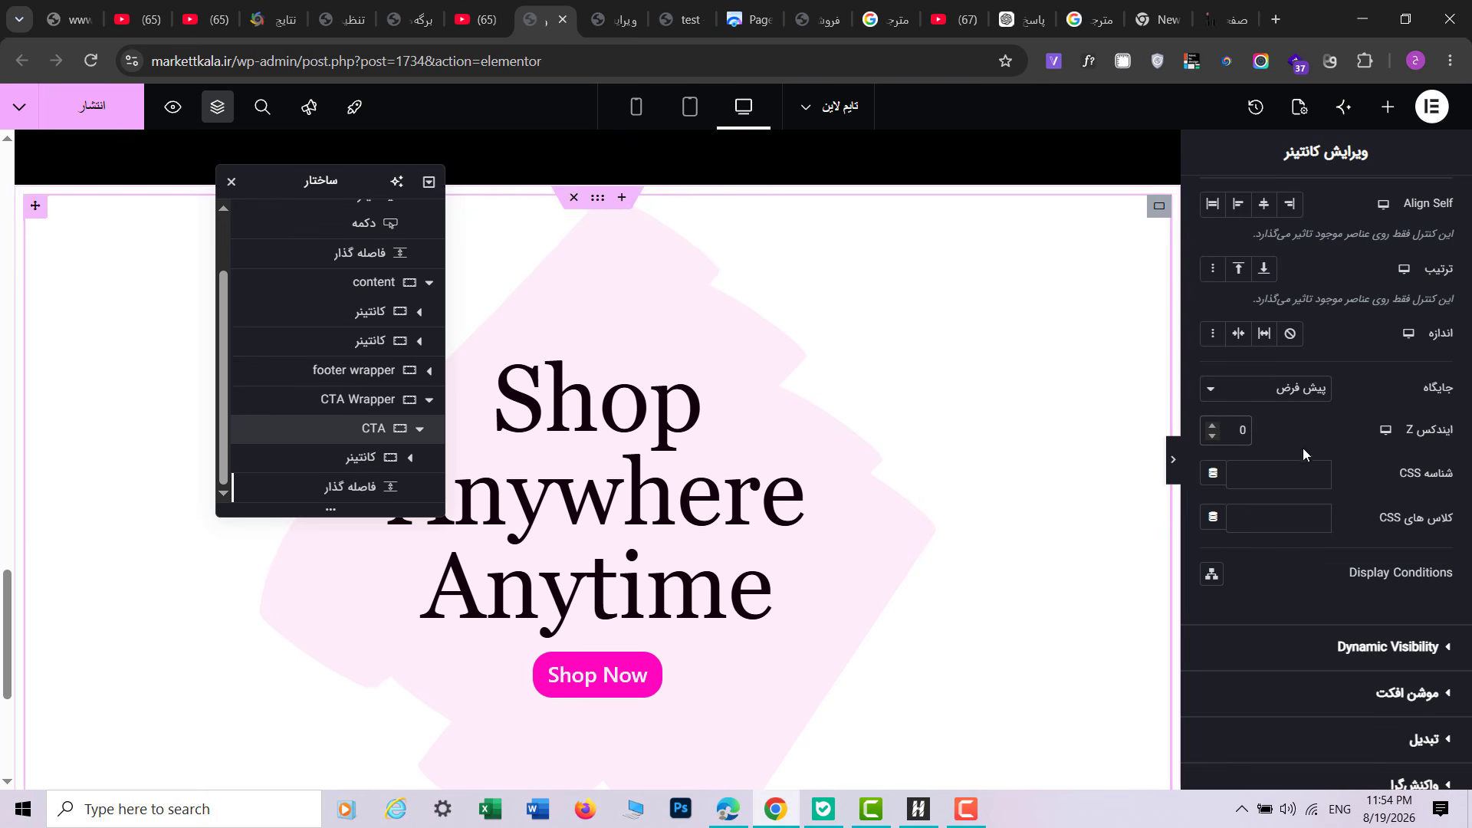
Step: Make the CTA container sticky to the top (بالا) in its motion effects settings
scroll(1468, 552, down, 3)
click(1397, 467)
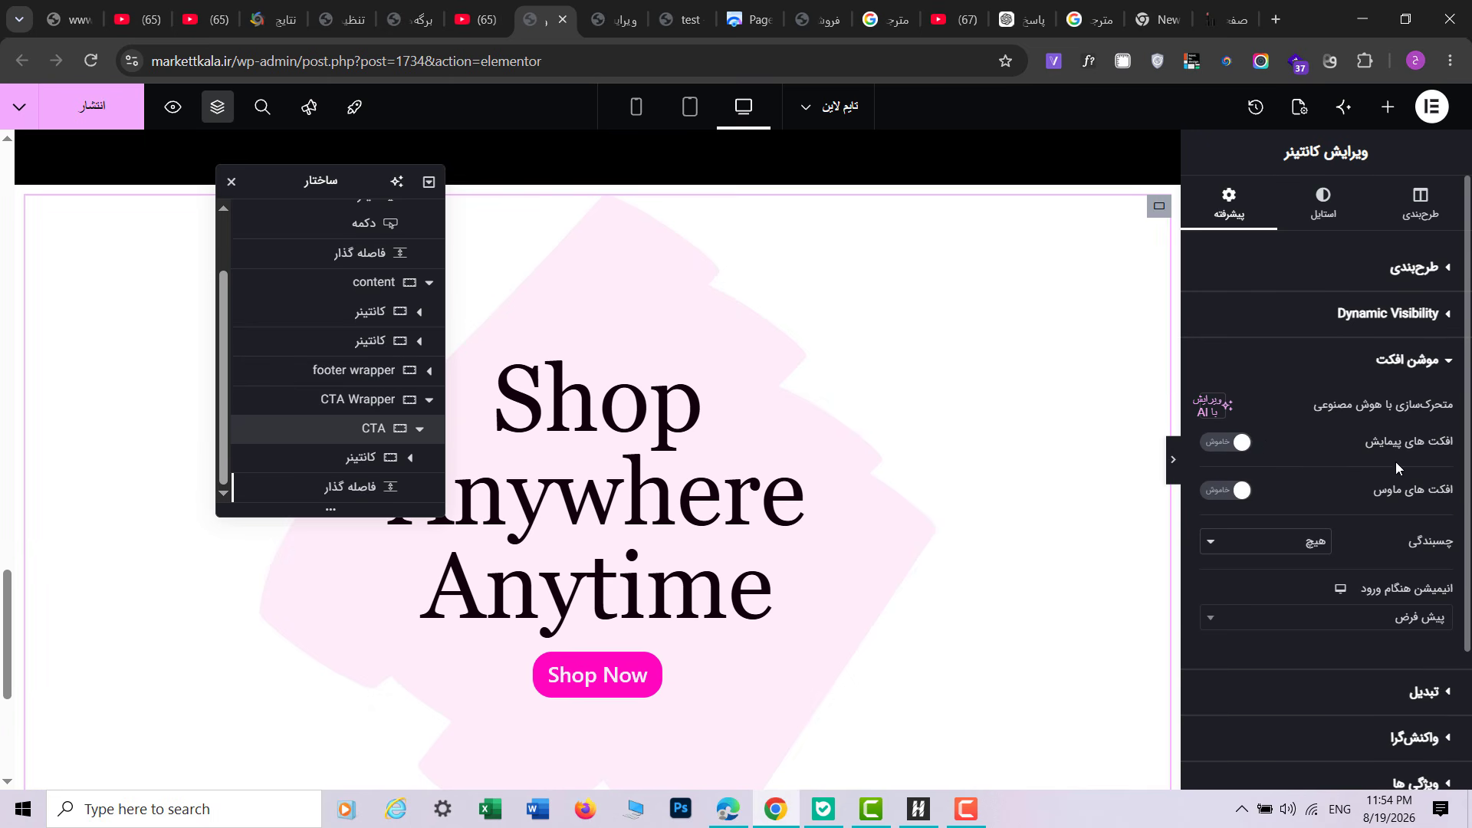
click(1269, 552)
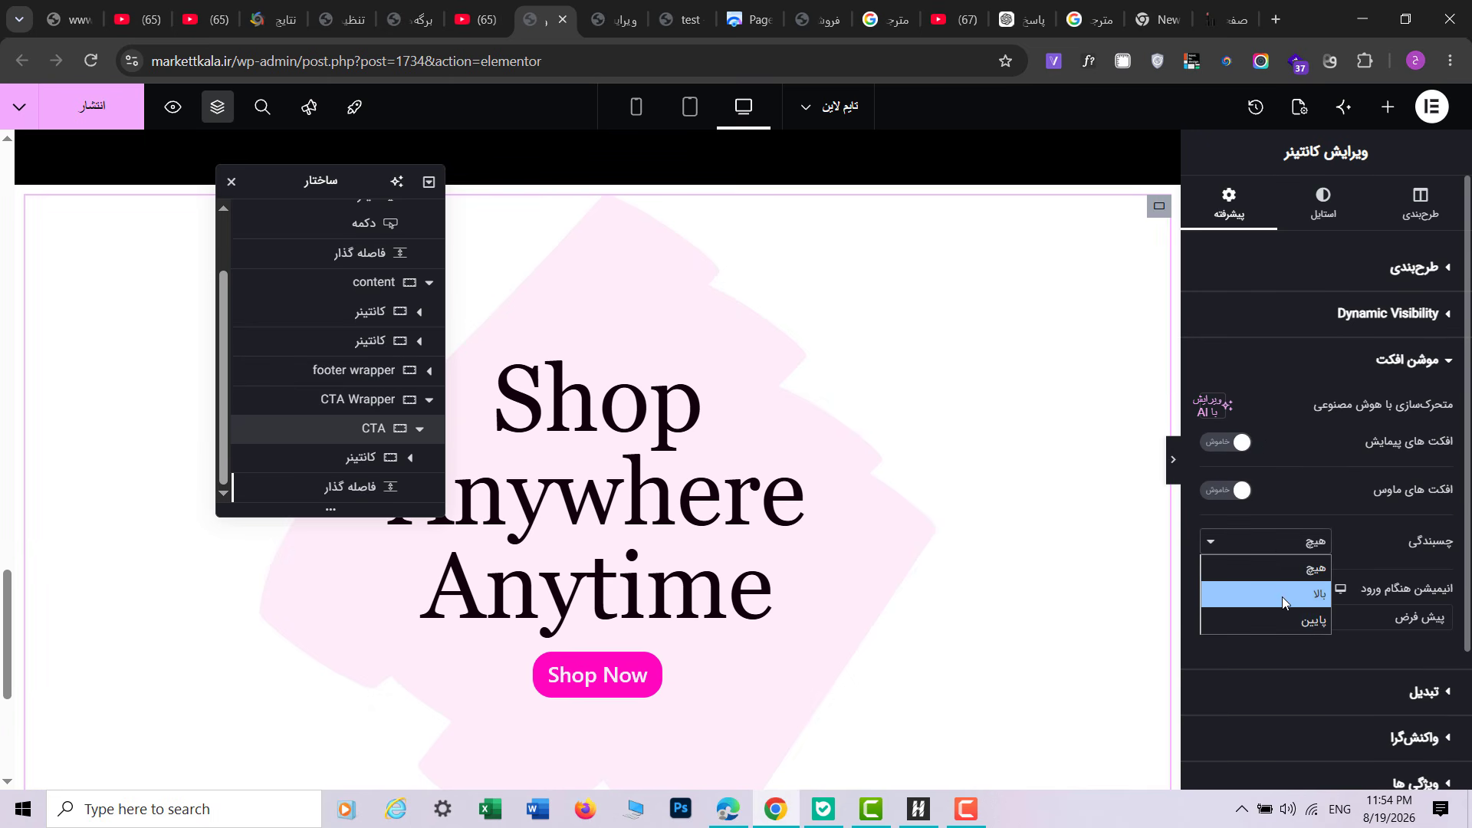
click(1281, 594)
scroll(1293, 621, down, 1)
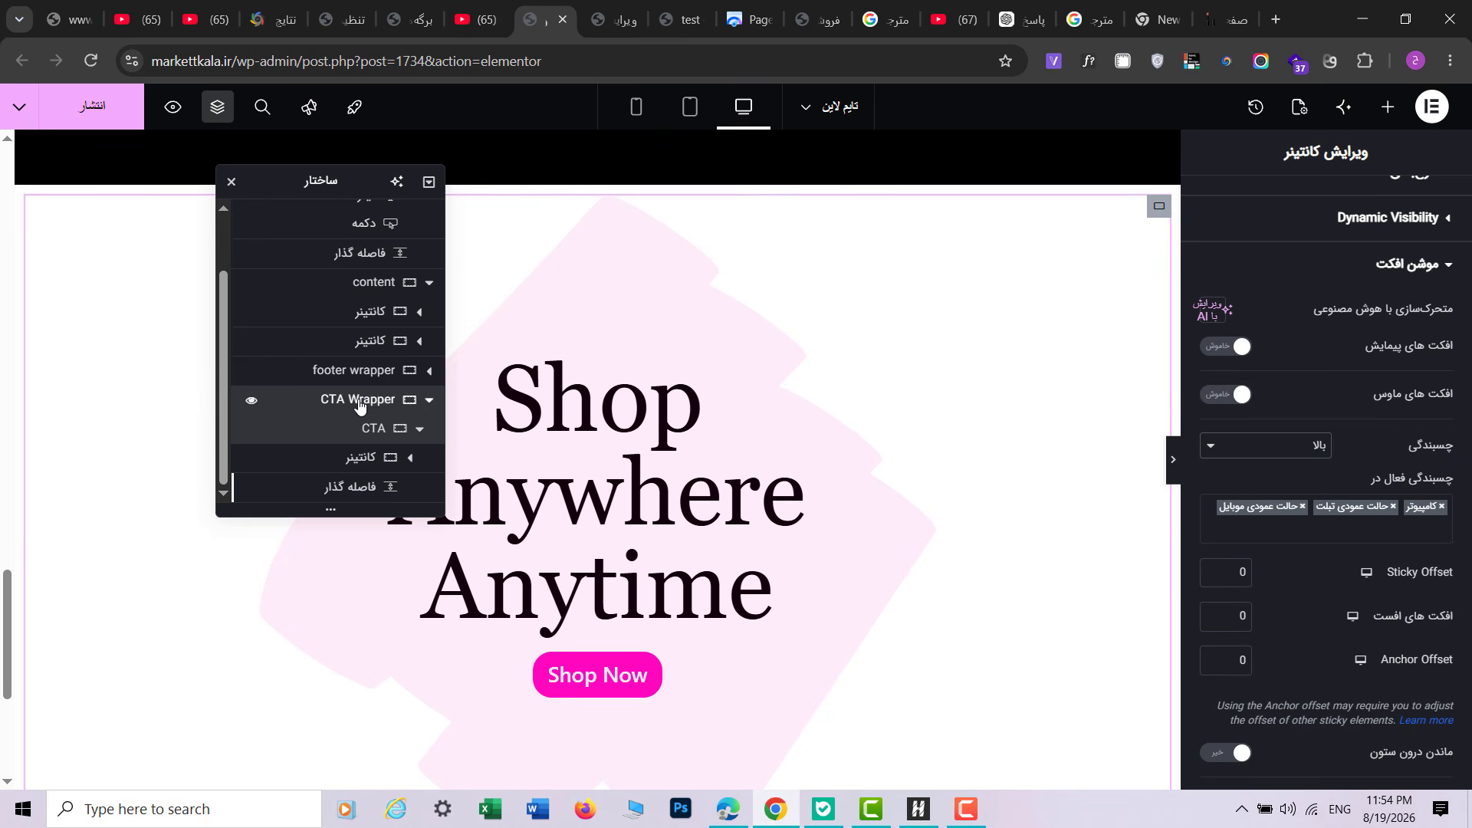
Step: Unlink the CTA Wrapper's margins, switch them to the custom unit and set the top margin to -100vh
click(360, 399)
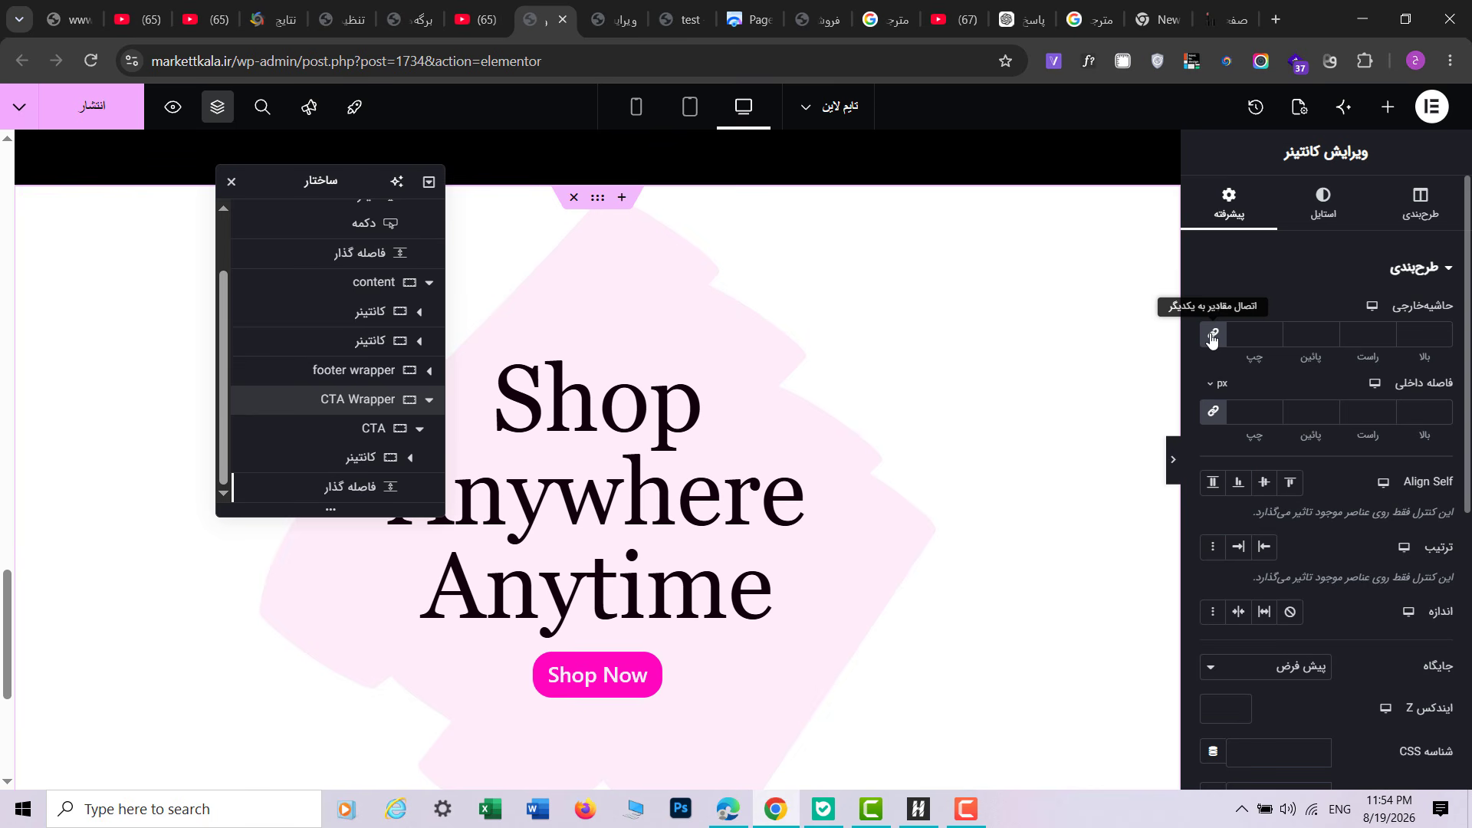
click(1211, 338)
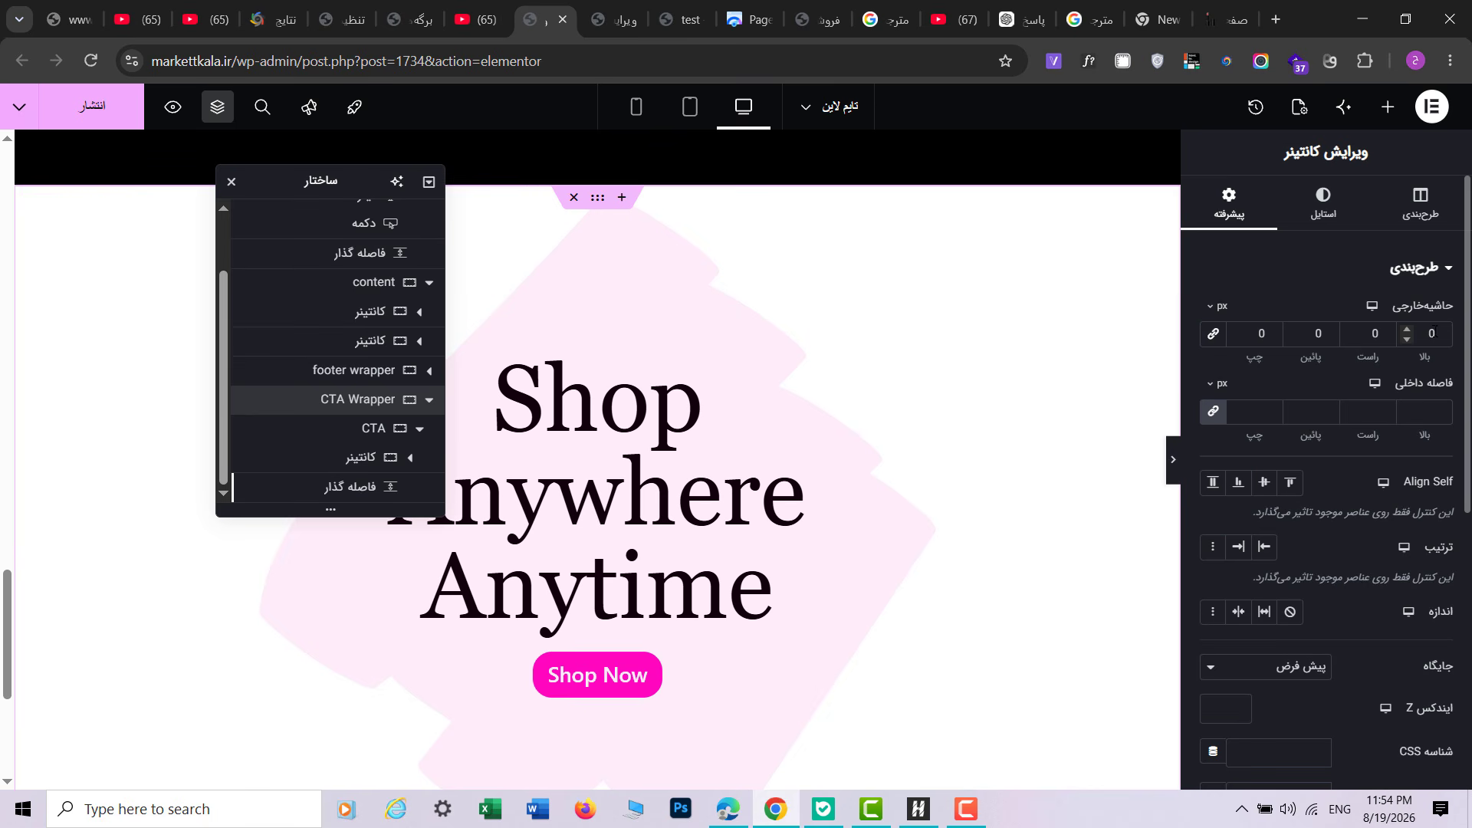
click(1225, 308)
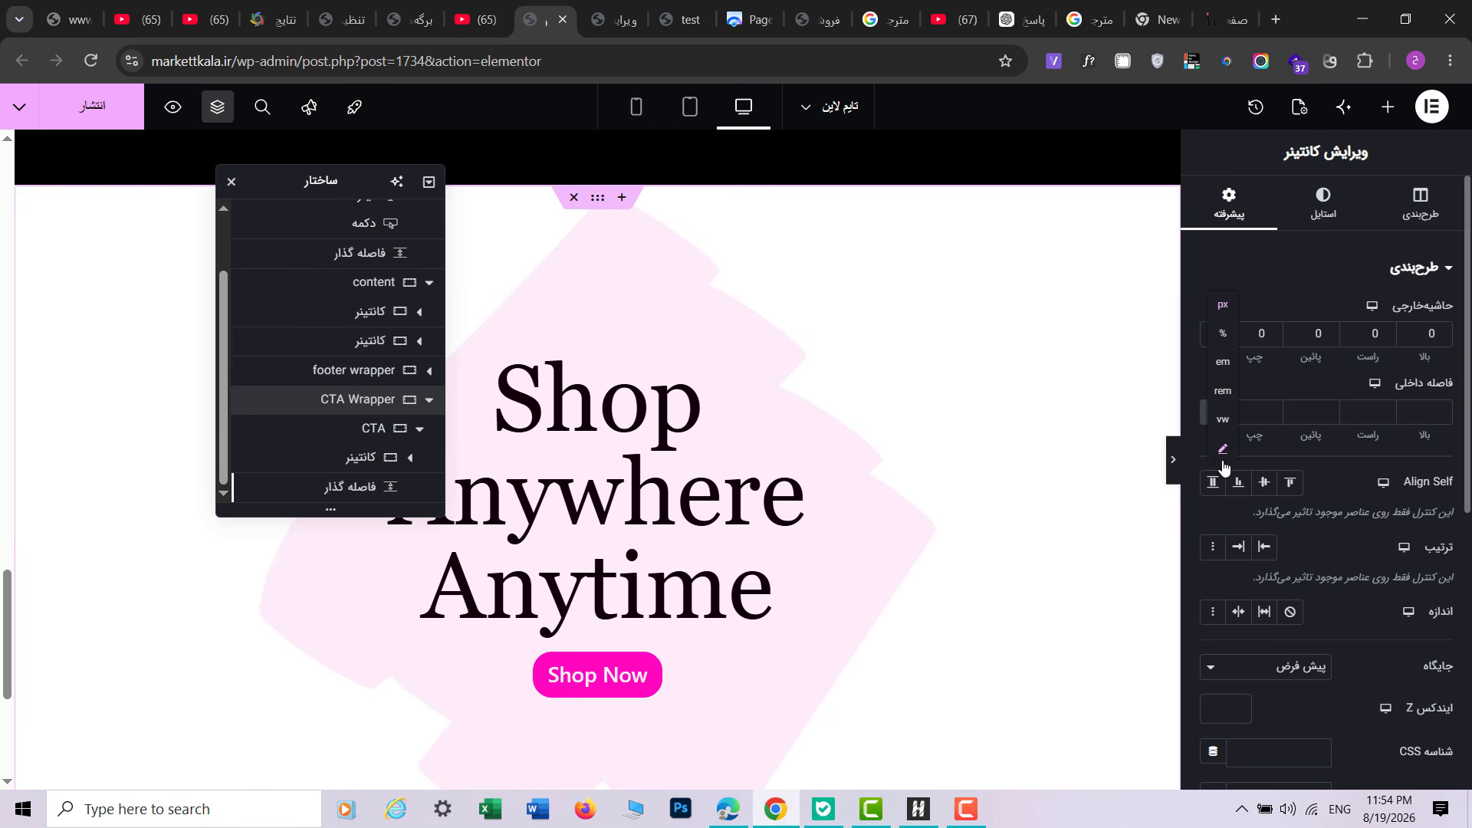
click(1222, 455)
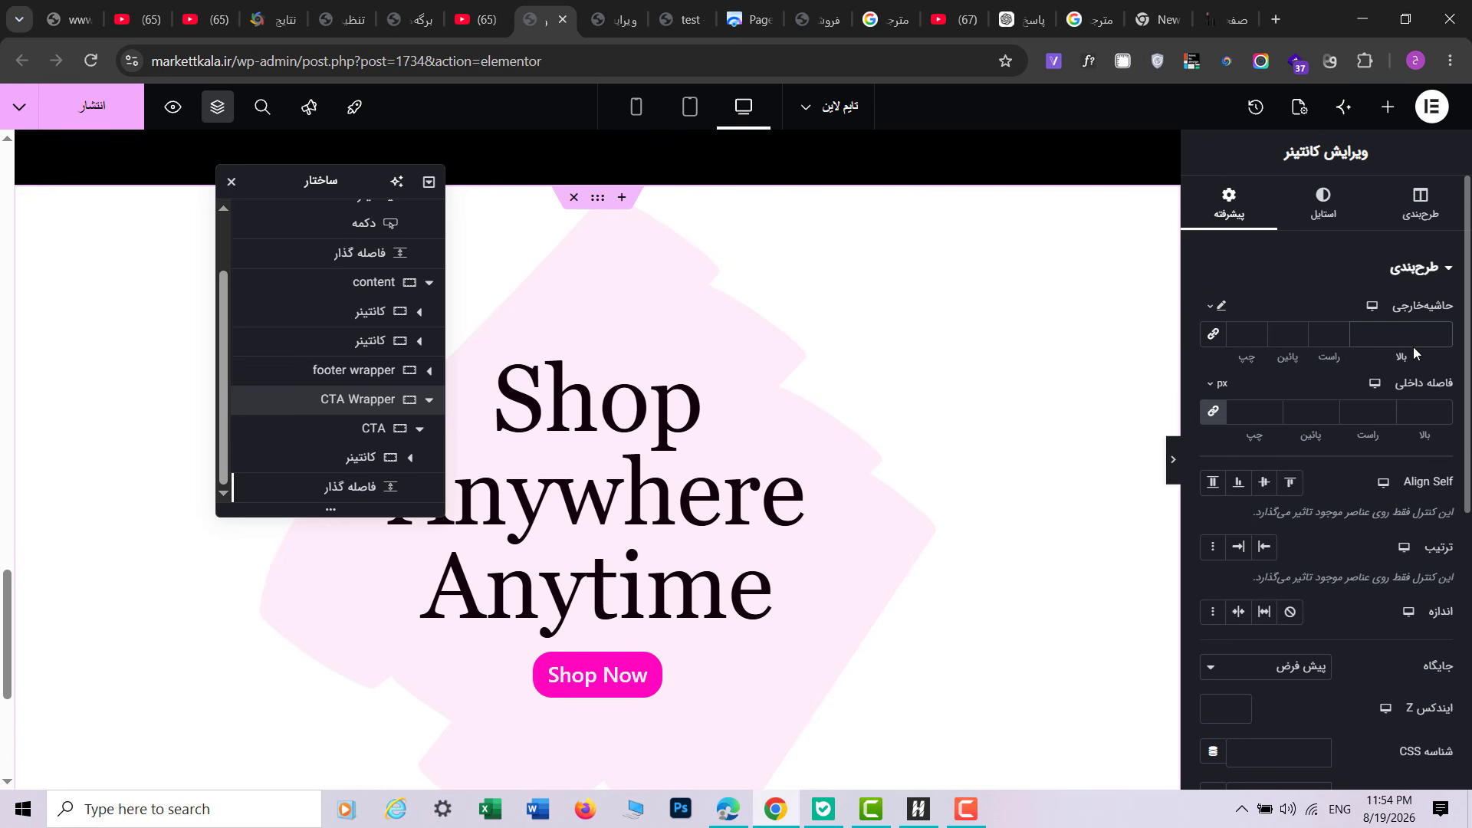
text(-100vh)
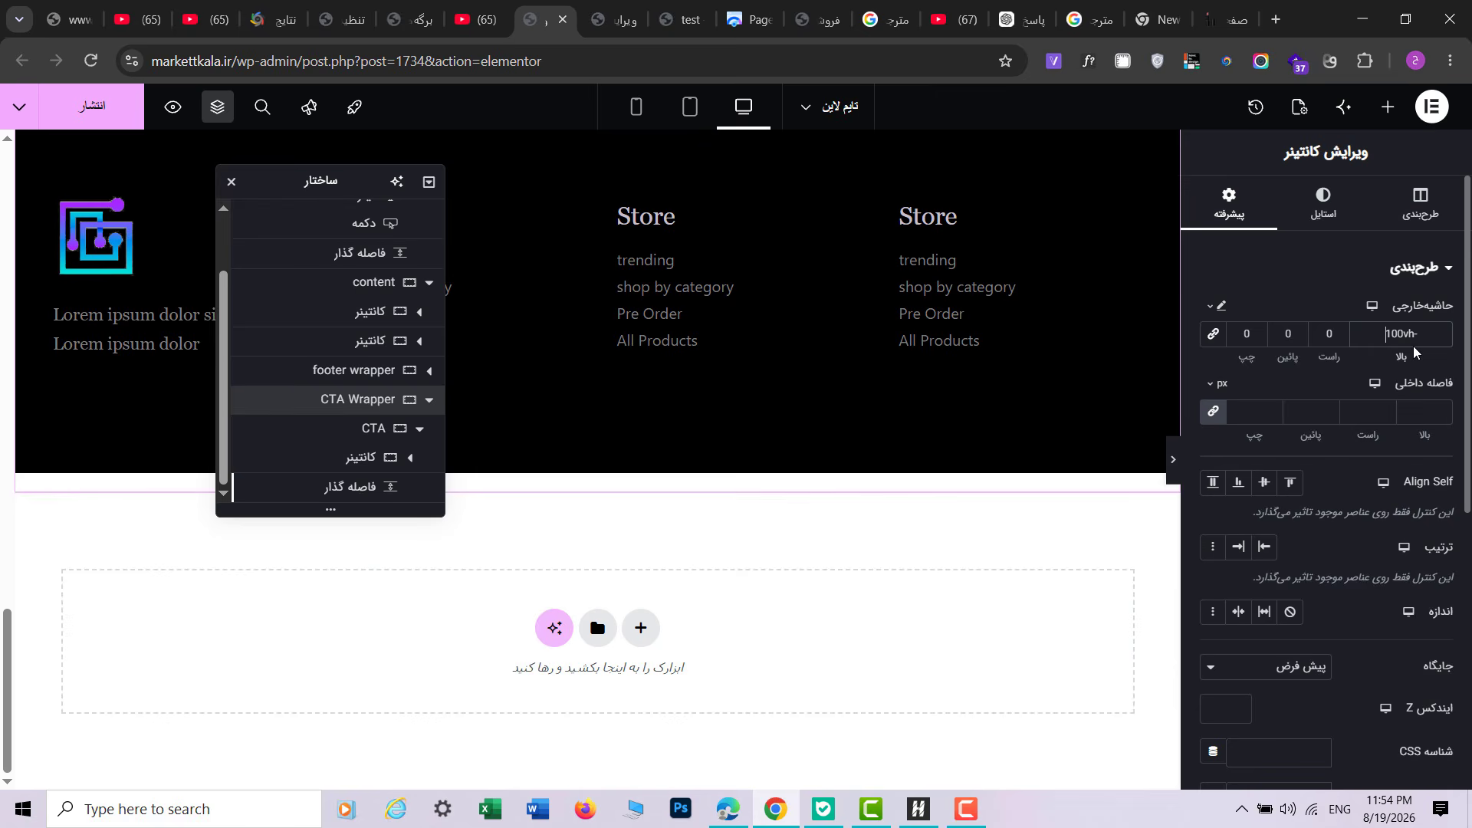
Step: Set the CTA Wrapper's bottom margin to -100vh
click(1294, 335)
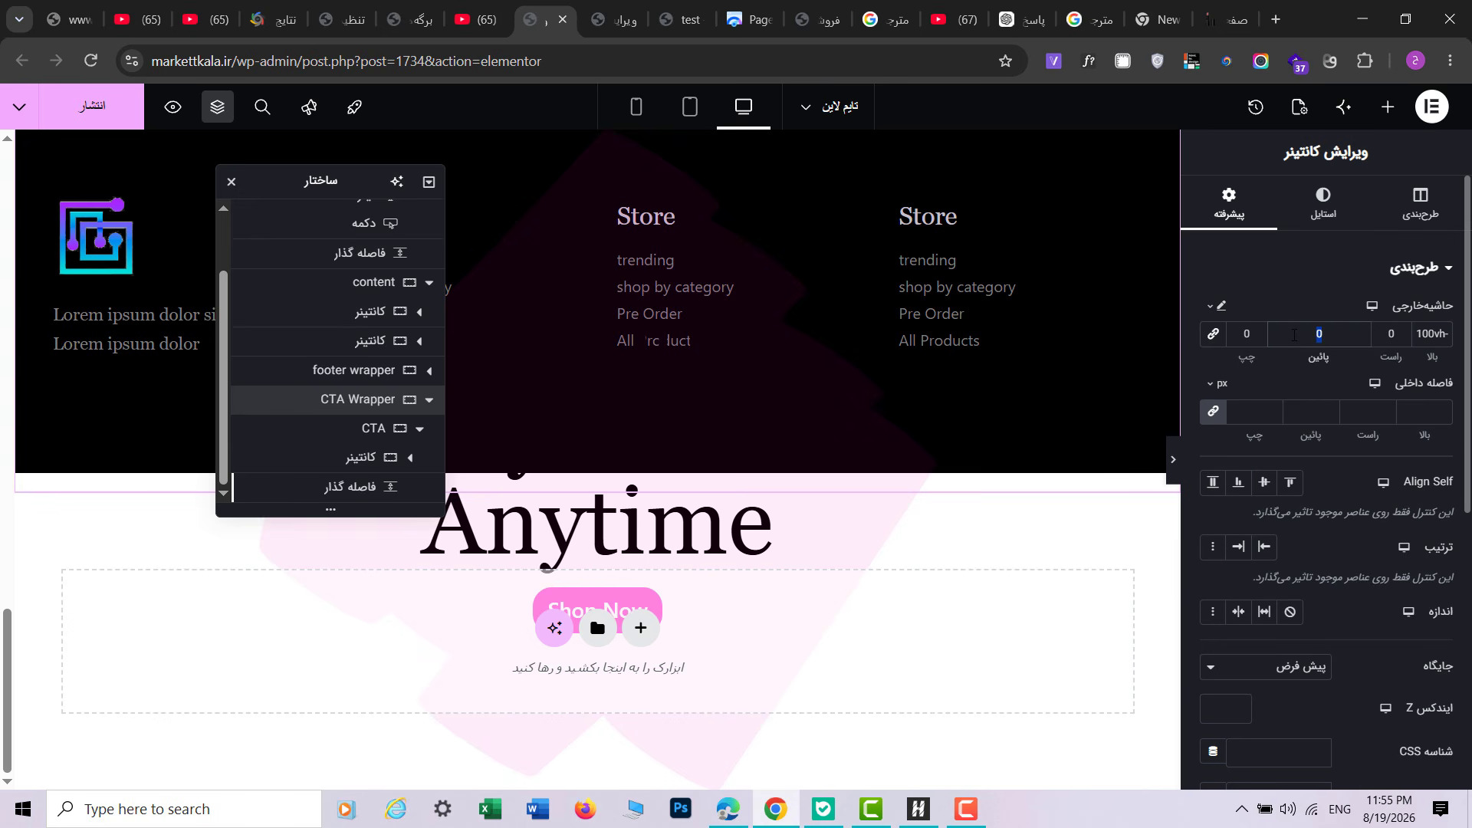
key(BackSpace)
text(-)
key(BackSpace)
text(-100vh)
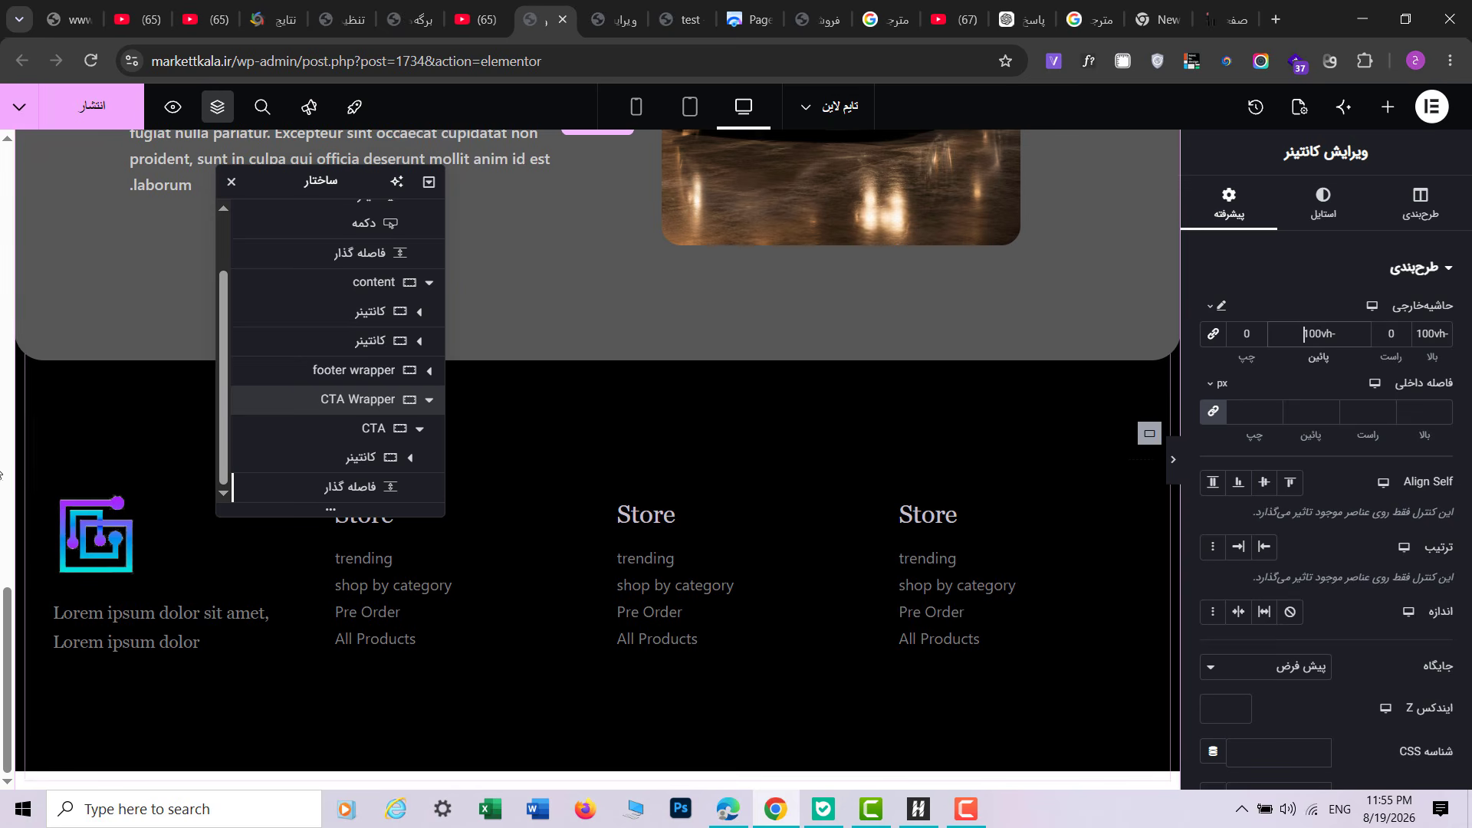
mouse_move(6, 629)
mouse_down()
mouse_move(5, 172)
mouse_move(5, 658)
mouse_up()
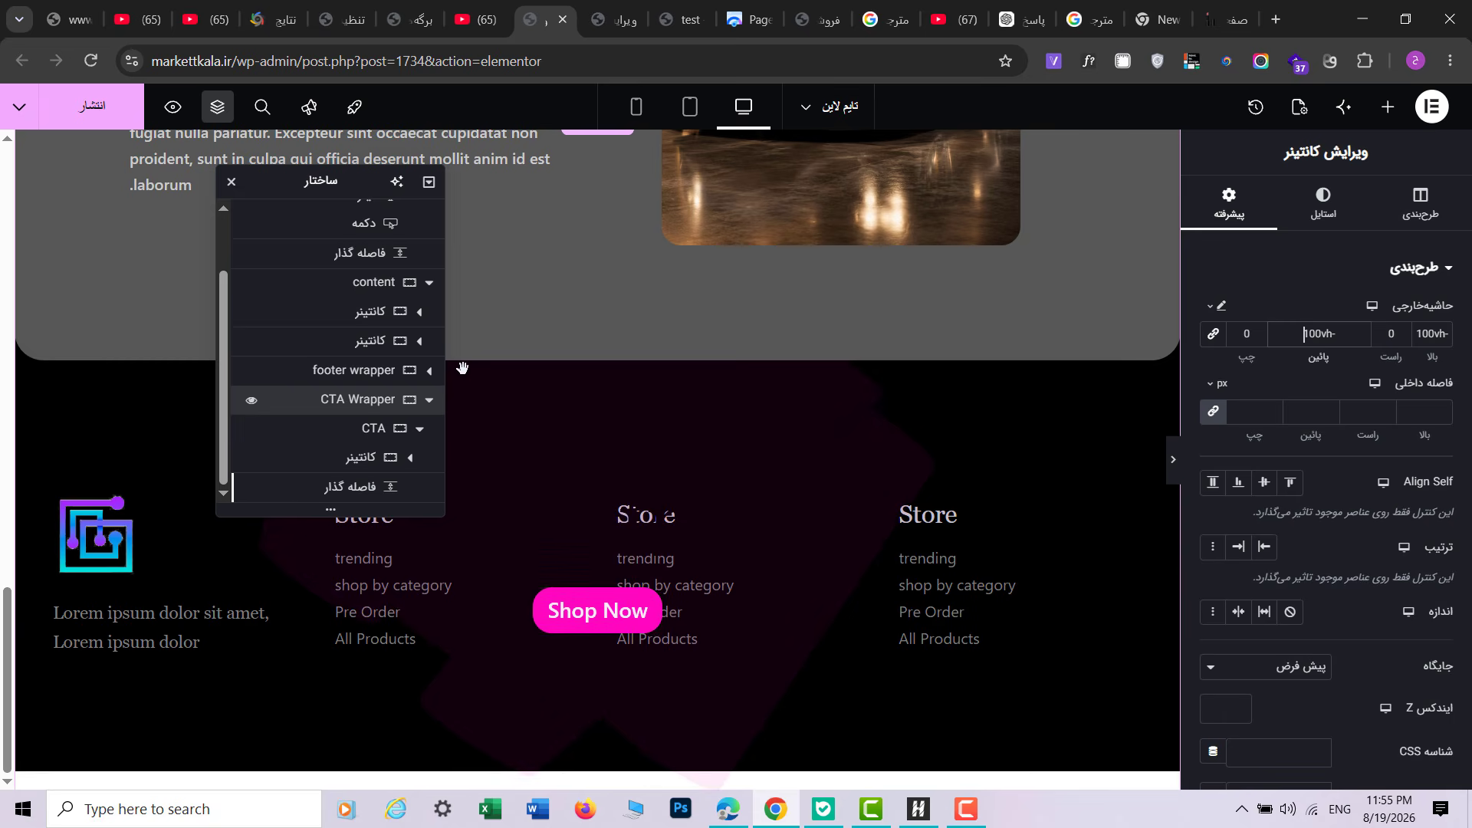
Step: Collapse the structure tree and move the CTA Wrapper above the footer wrapper, directly below the content container
click(428, 407)
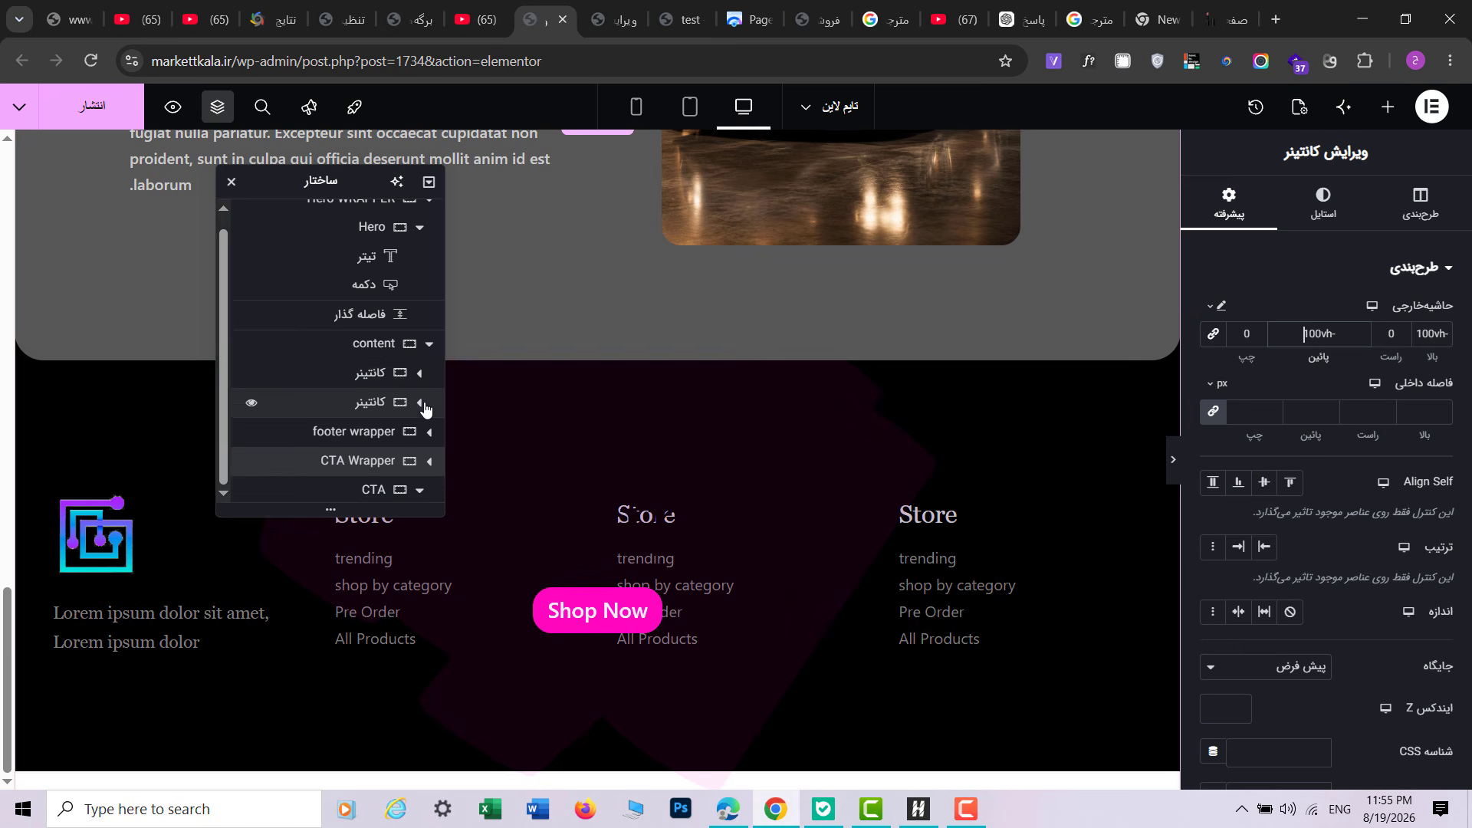
click(428, 358)
click(419, 242)
click(429, 213)
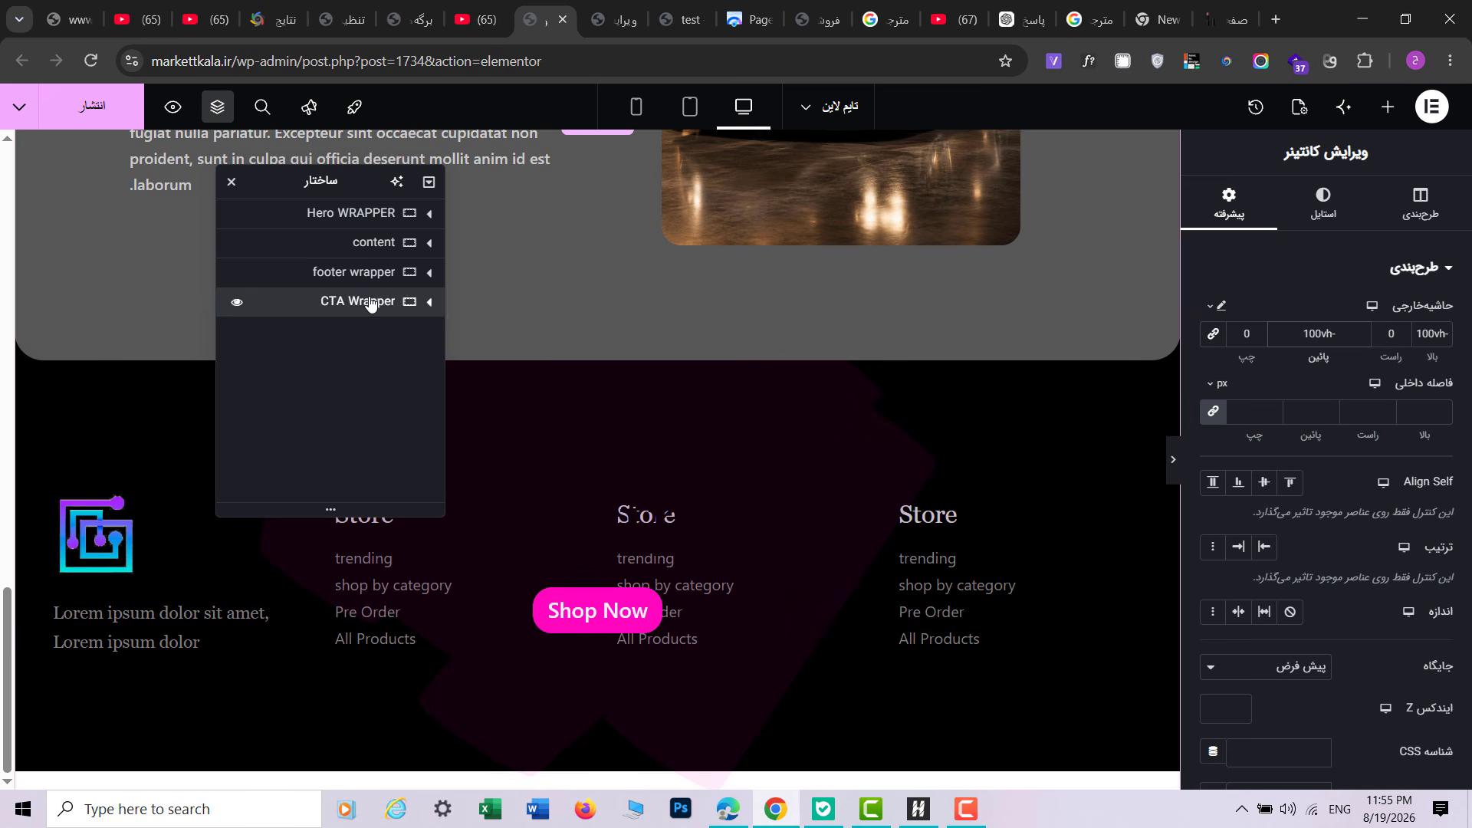
drag(370, 303, 380, 272)
drag(365, 338, 342, 331)
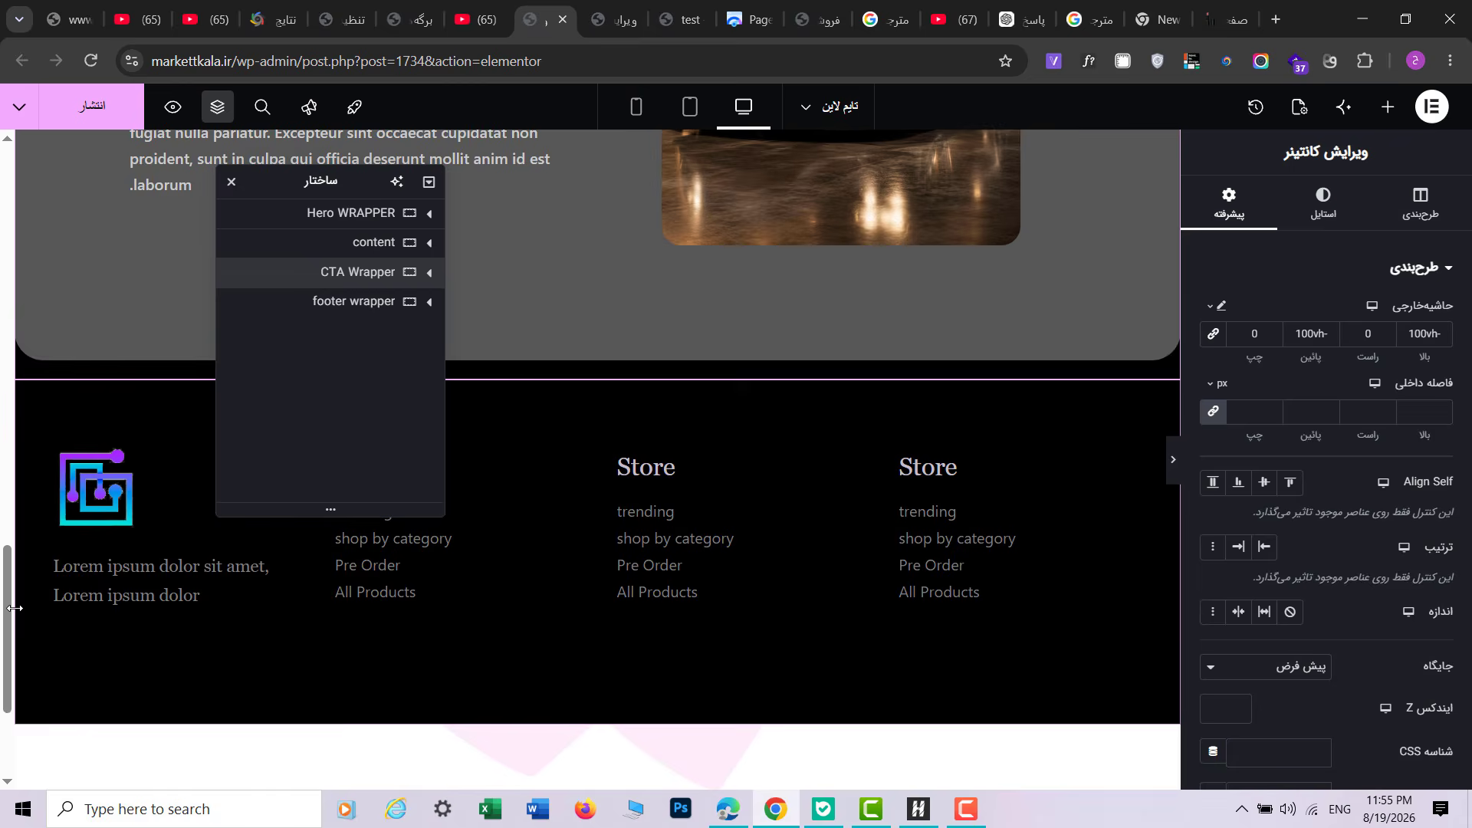
Step: Review the reordered sections on the canvas and the CTA Wrapper's layout settings
drag(4, 599, 1, 464)
scroll(1378, 507, down, 1)
scroll(1378, 507, up, 3)
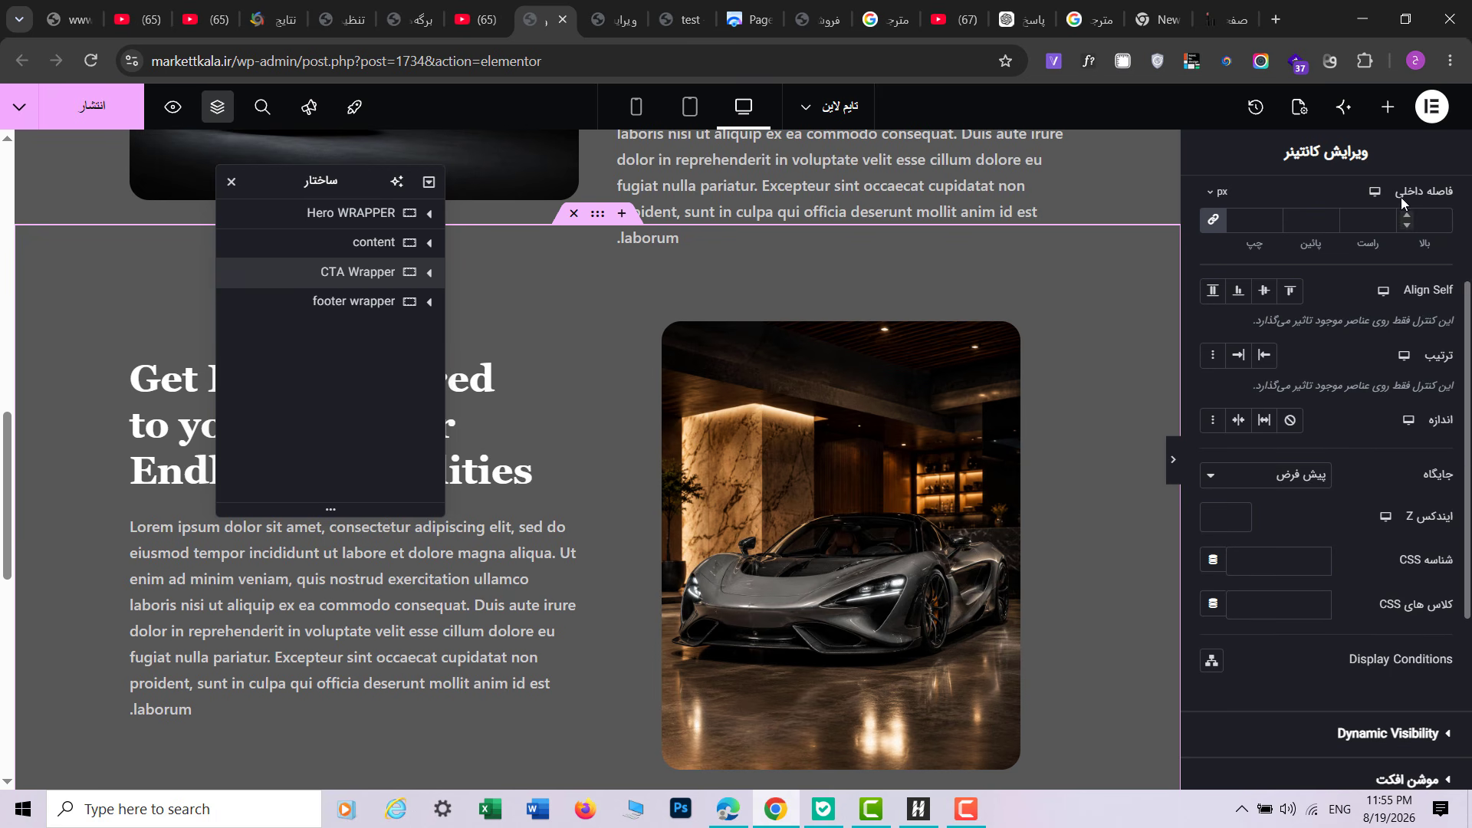
click(1434, 193)
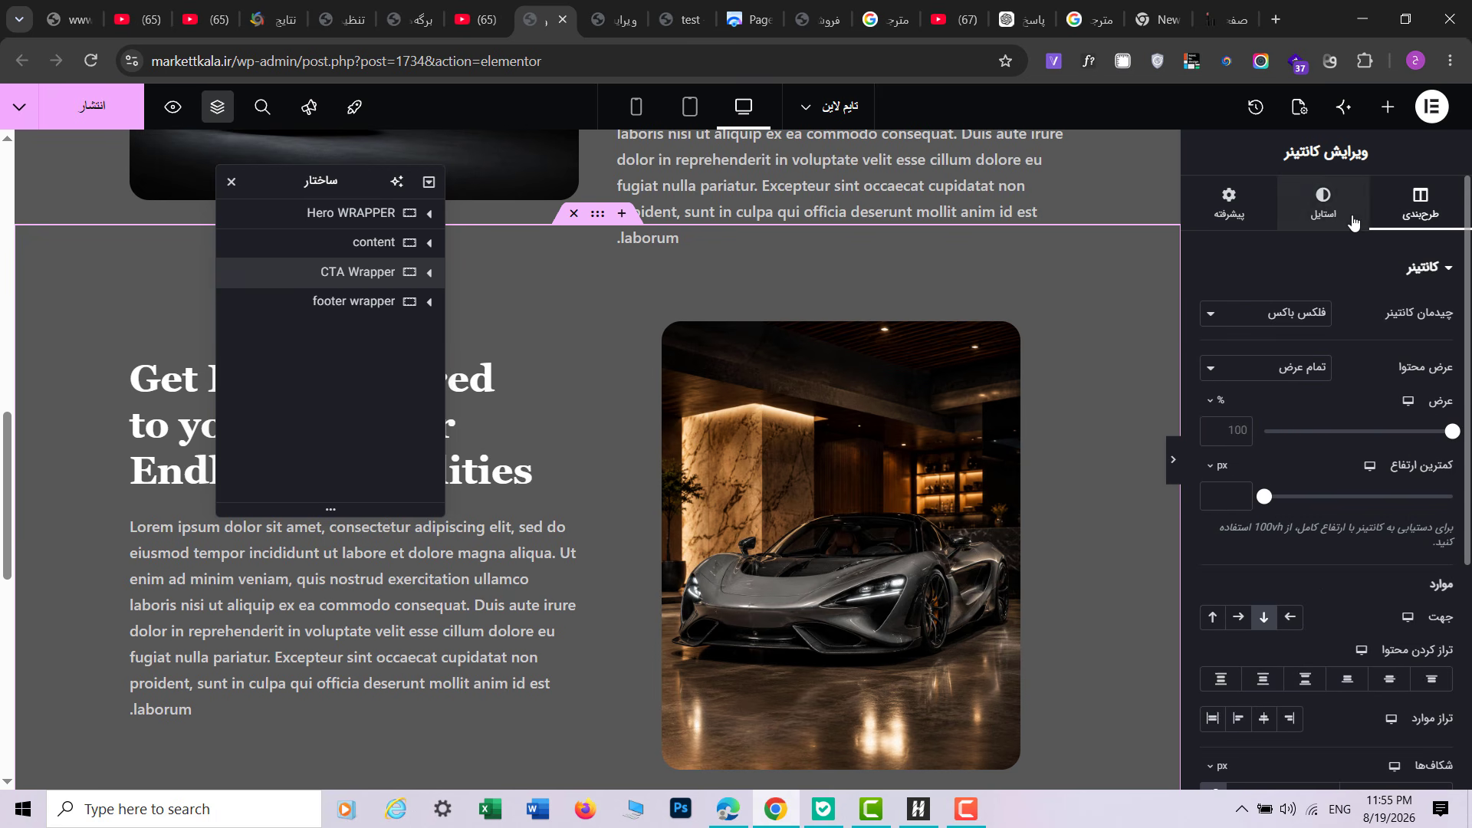
scroll(1402, 462, down, 6)
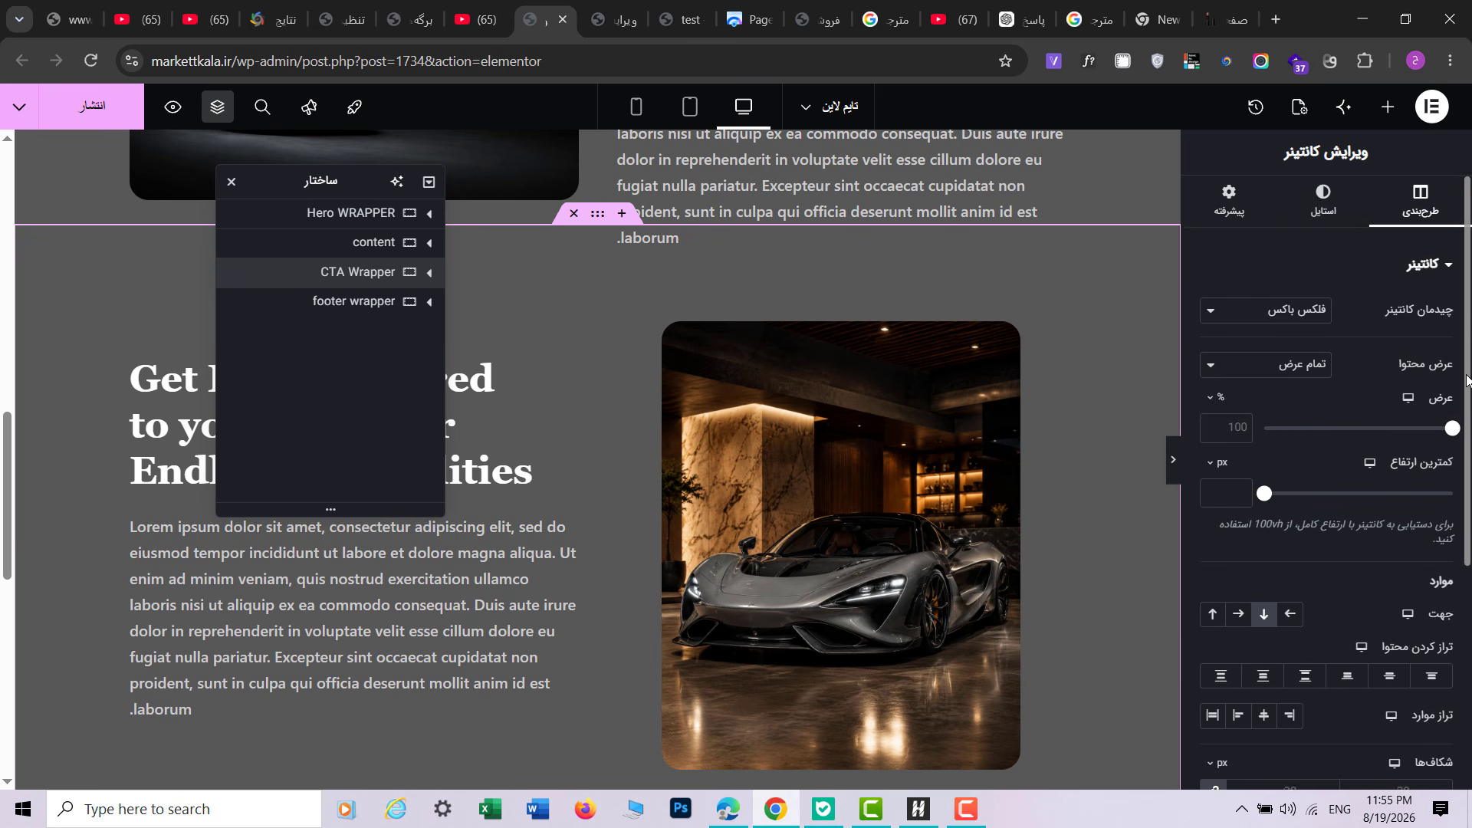
scroll(1380, 459, up, 5)
Step: Save the page and open its preview in a new tab, returning to the editor while it loads
key(ctrl+s)
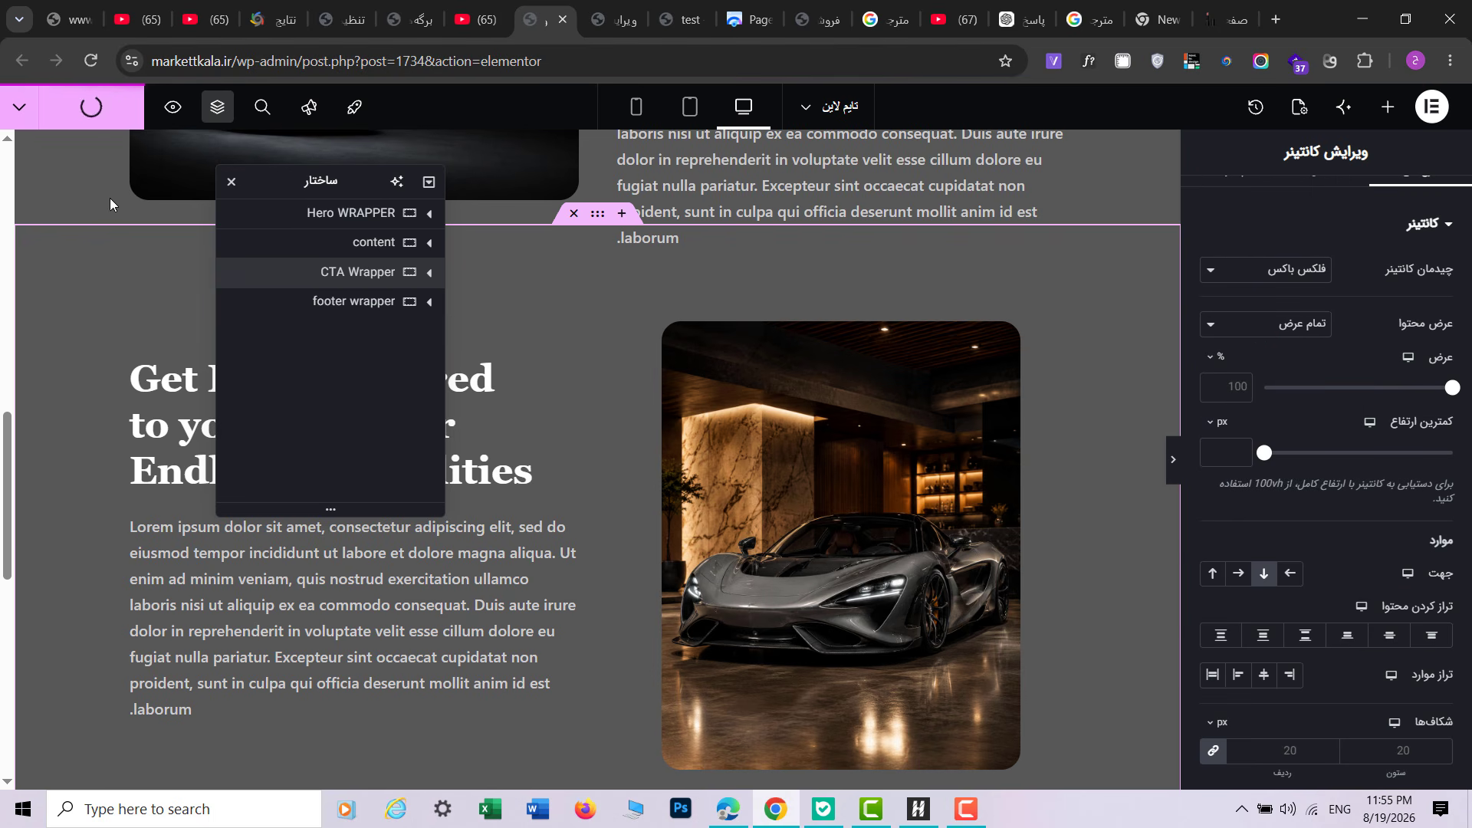
click(173, 112)
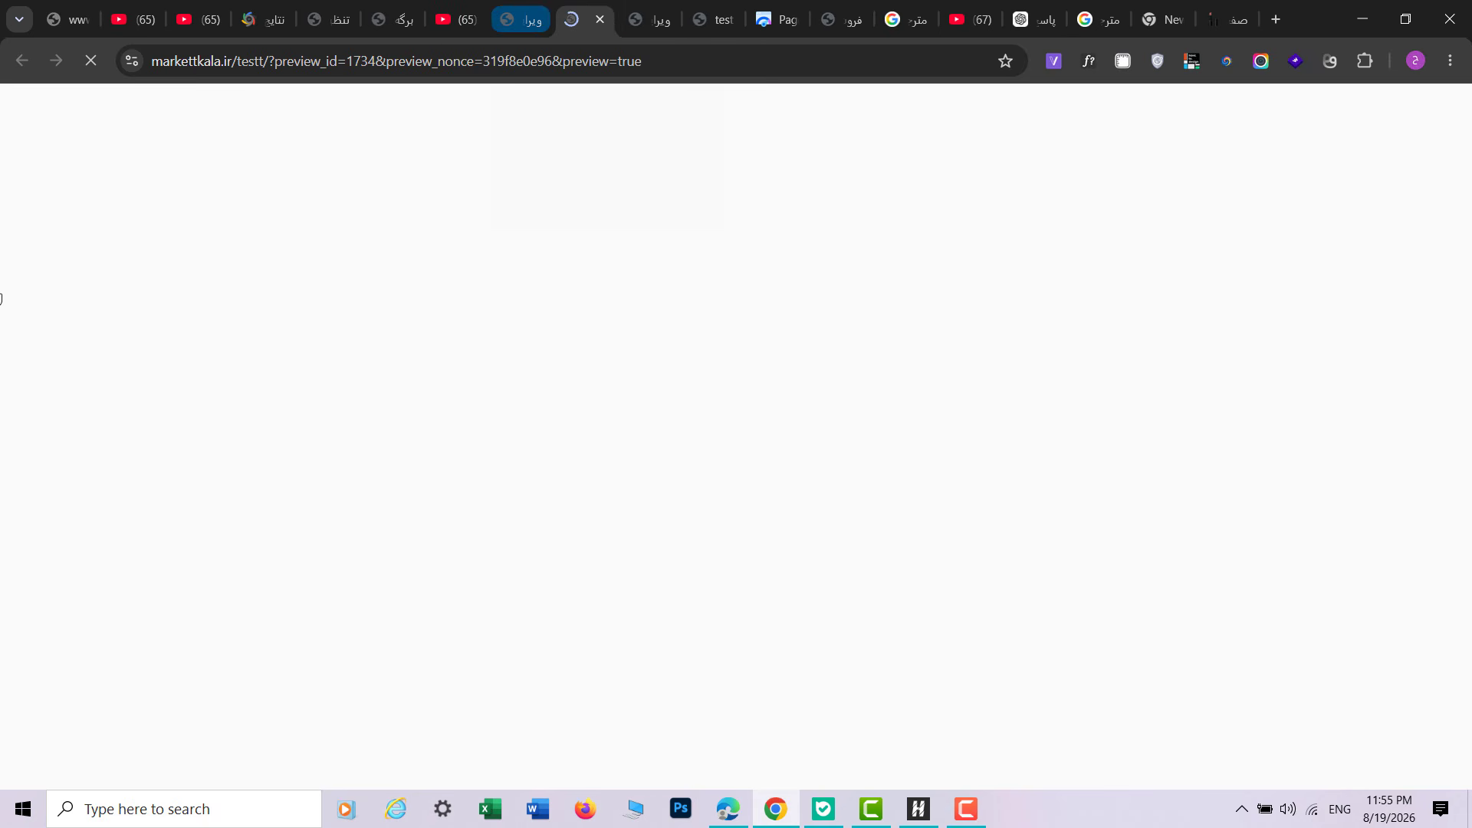
click(523, 20)
Step: Examine the CTA Wrapper's advanced settings and the CTA container's layout settings to verify the margins and minimum height
scroll(647, 482, down, 4)
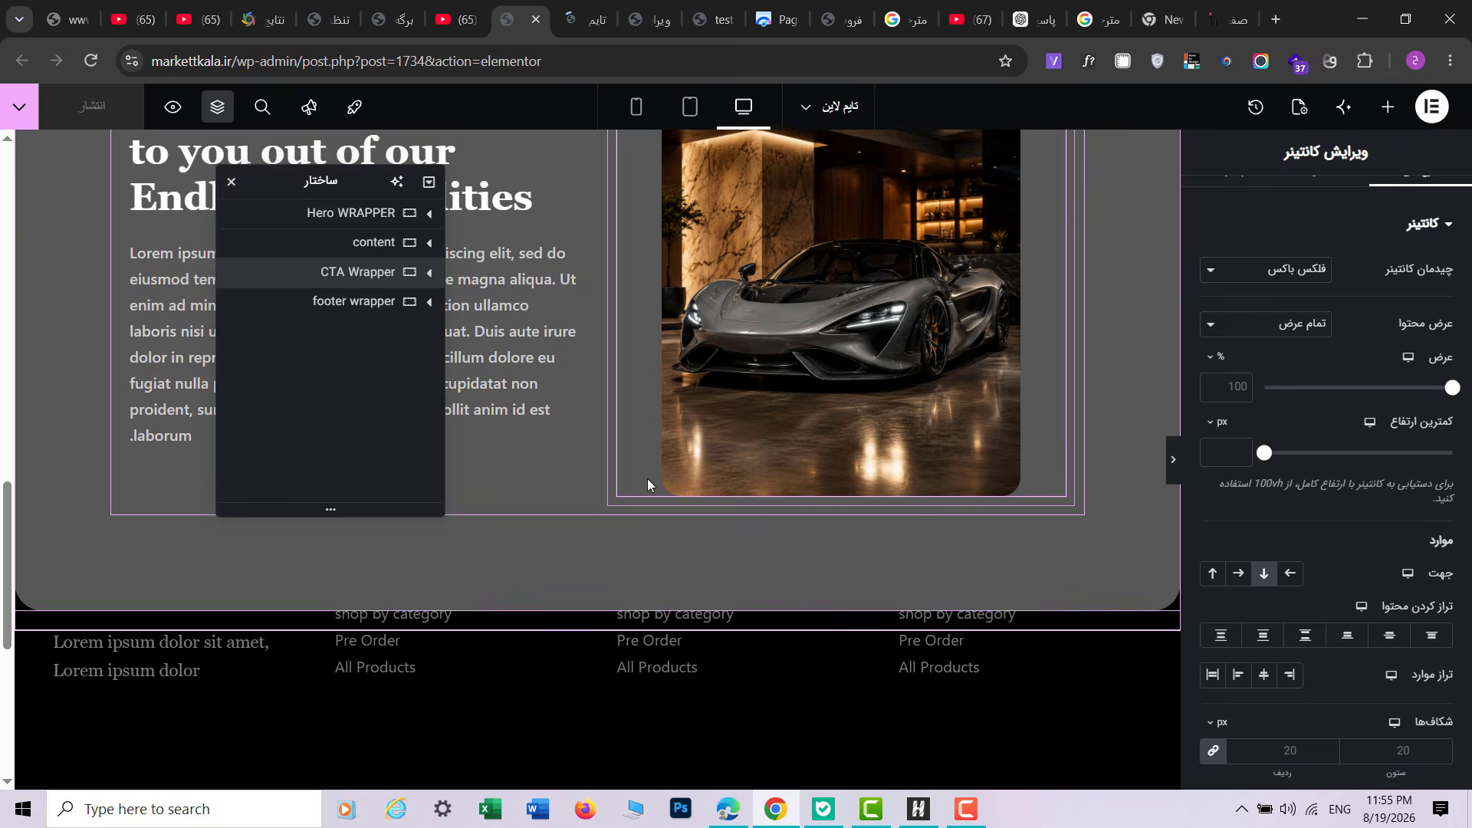
scroll(648, 483, up, 1)
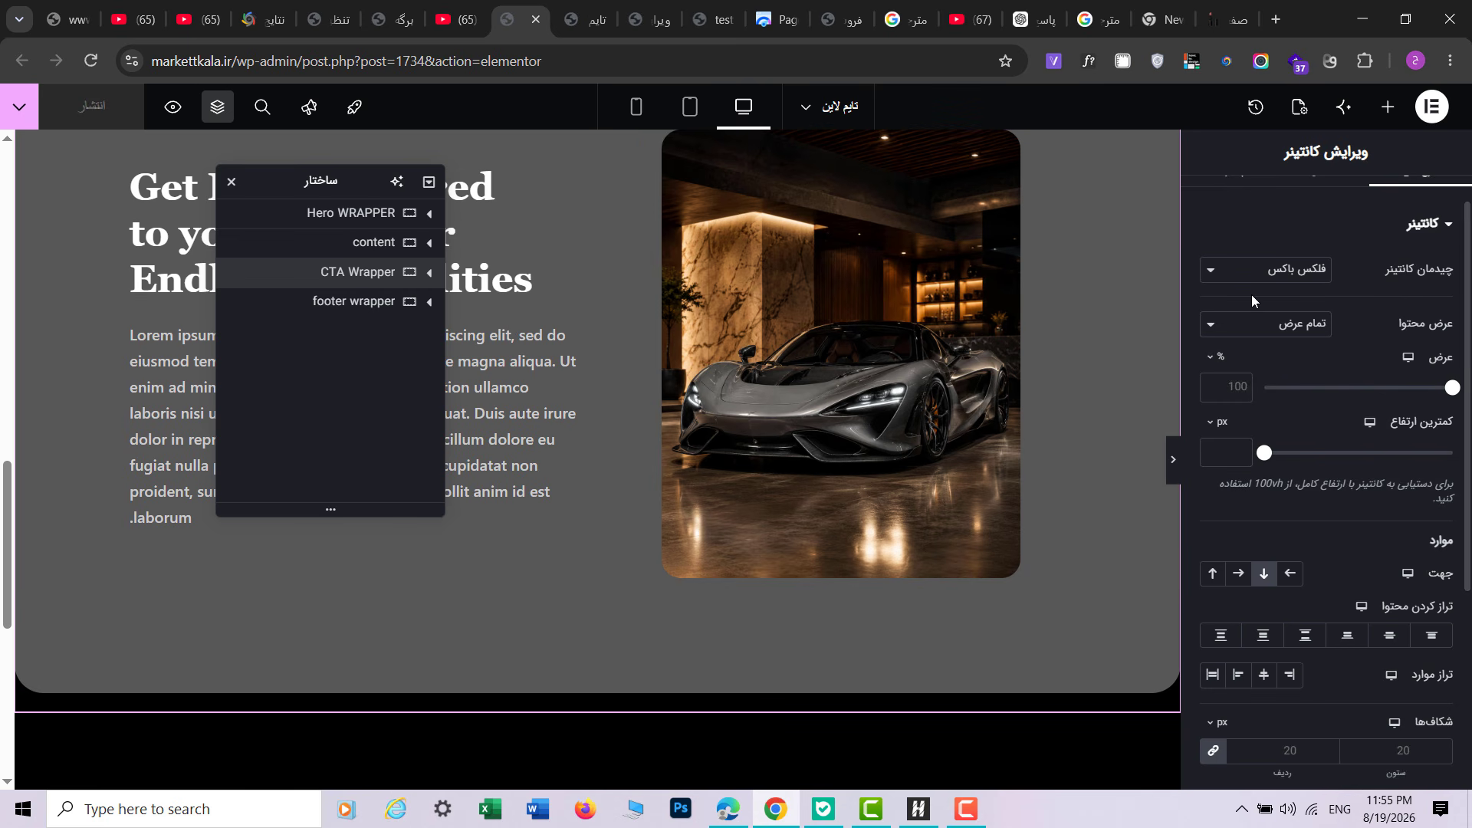
scroll(1251, 295, up, 1)
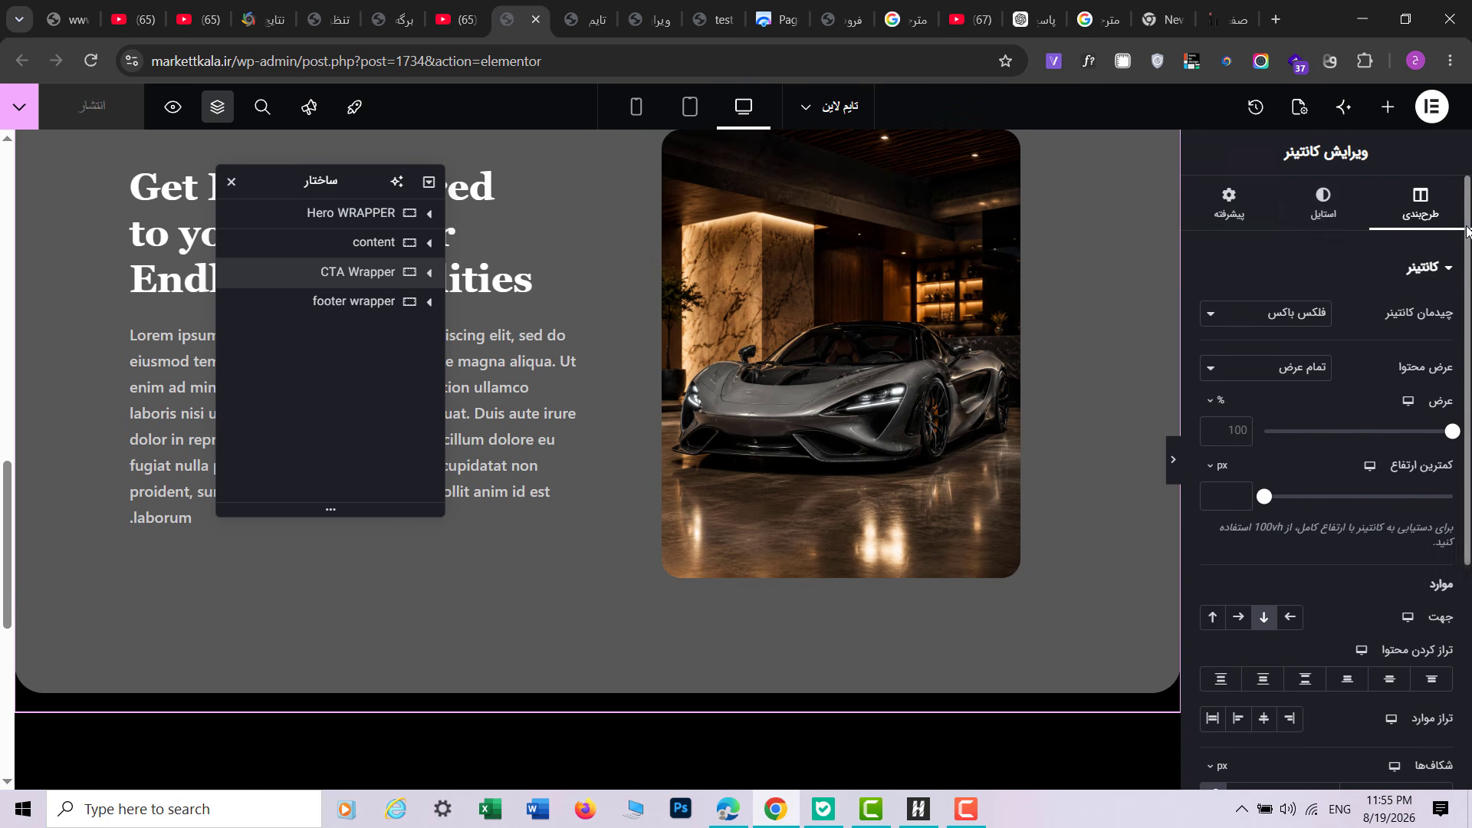
click(1230, 204)
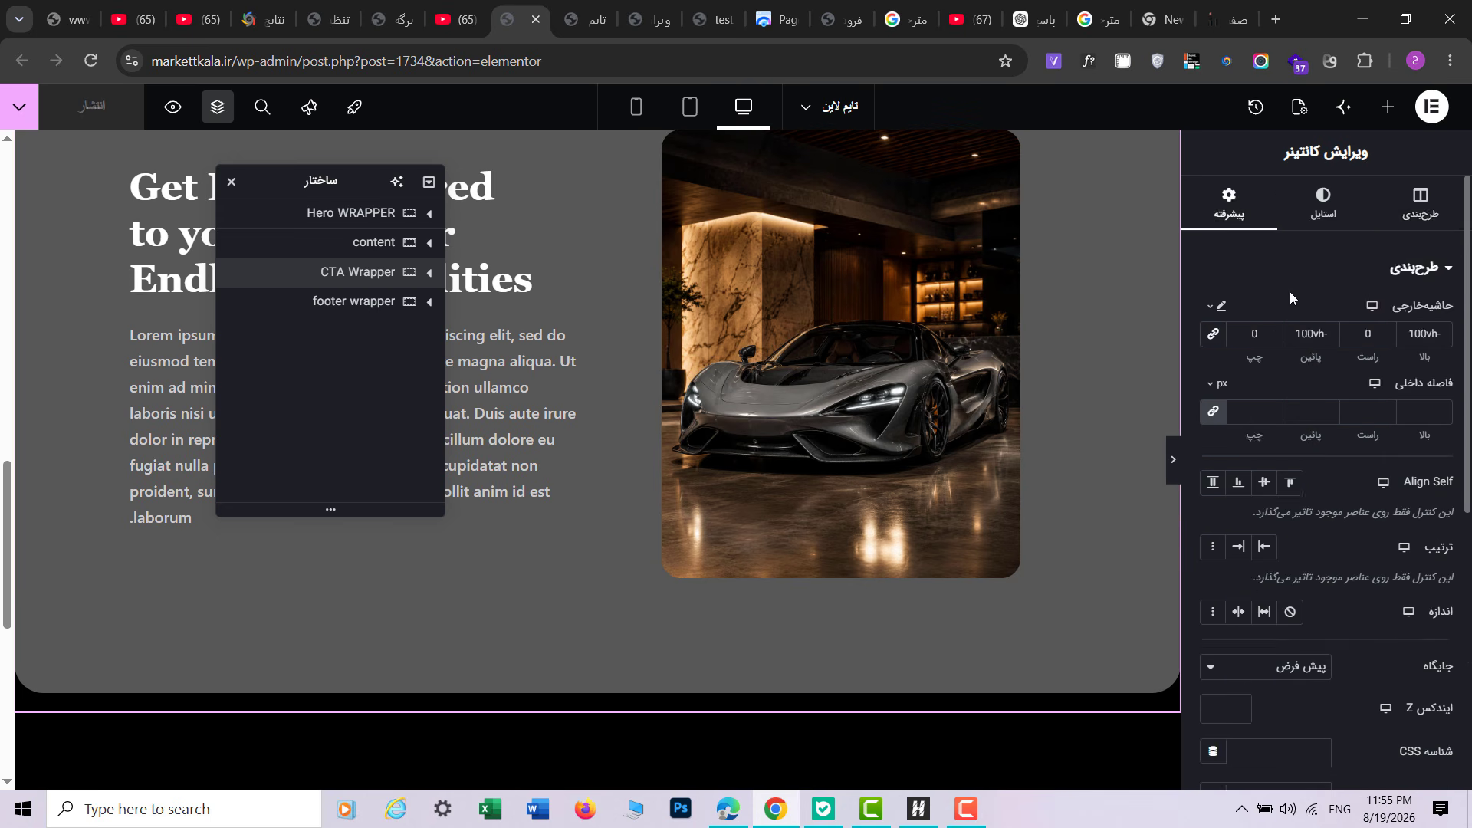
scroll(1378, 420, down, 2)
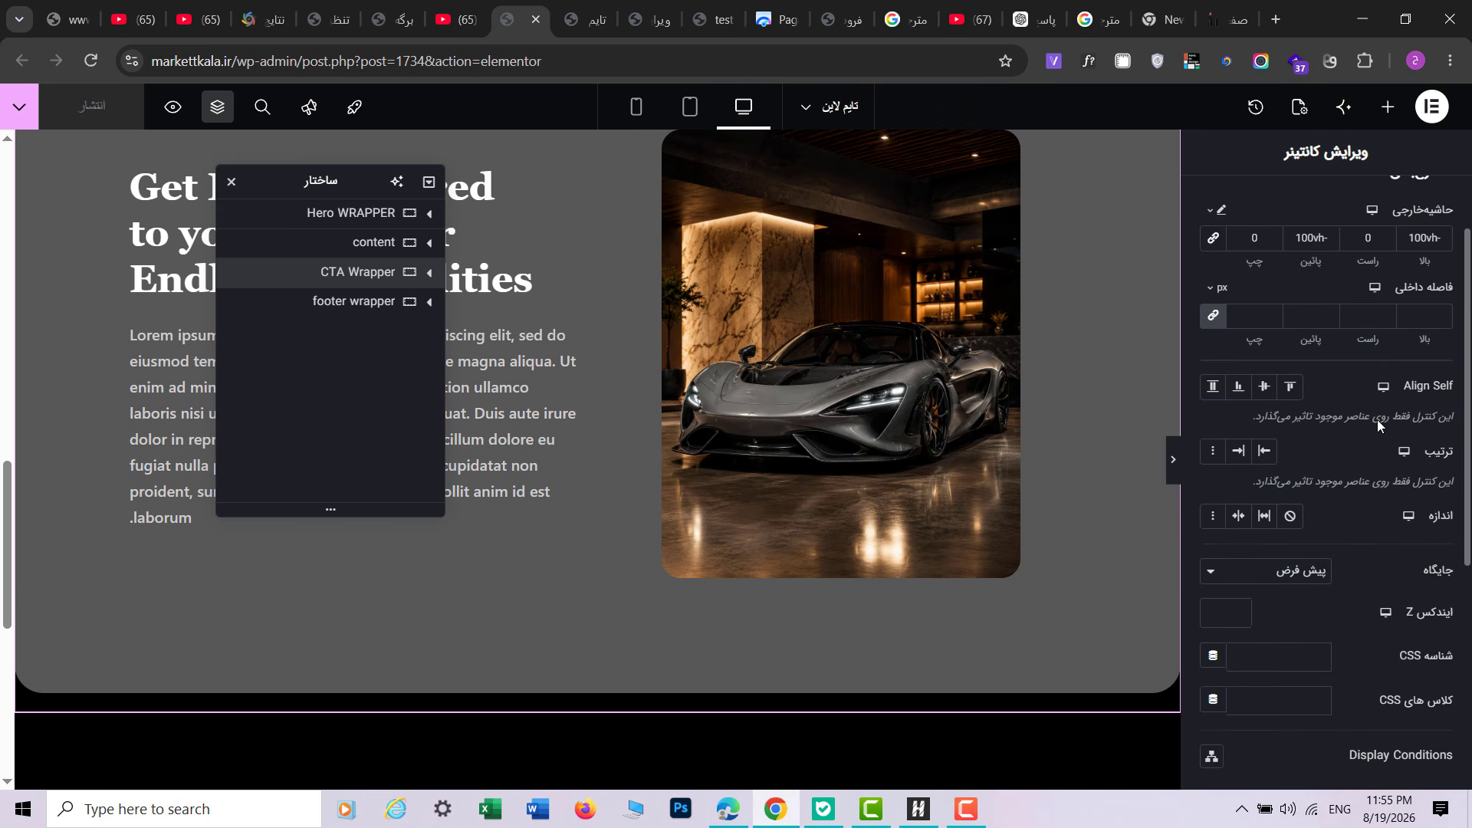
click(429, 272)
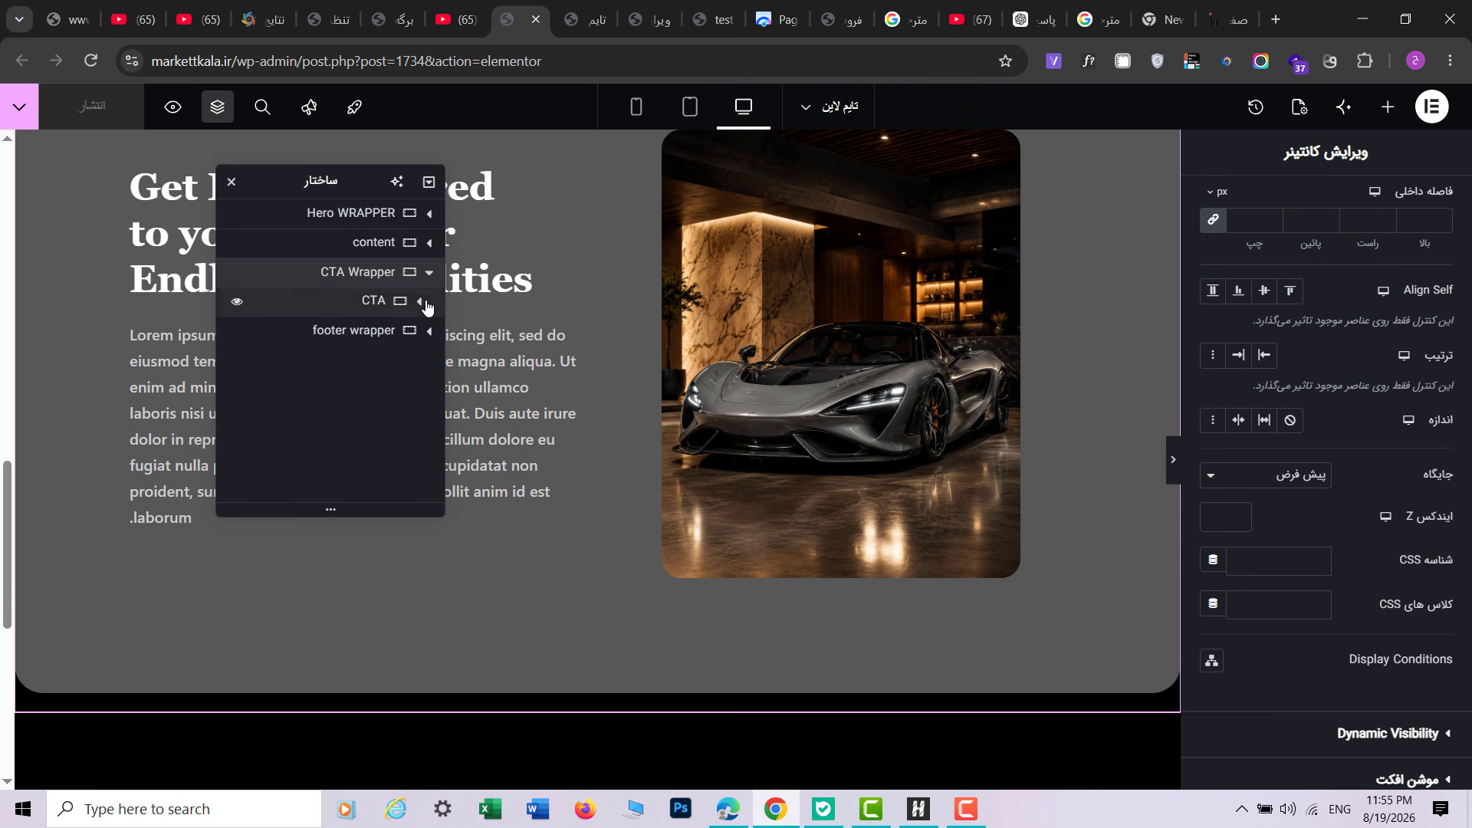
click(376, 309)
click(1402, 201)
scroll(713, 452, up, 4)
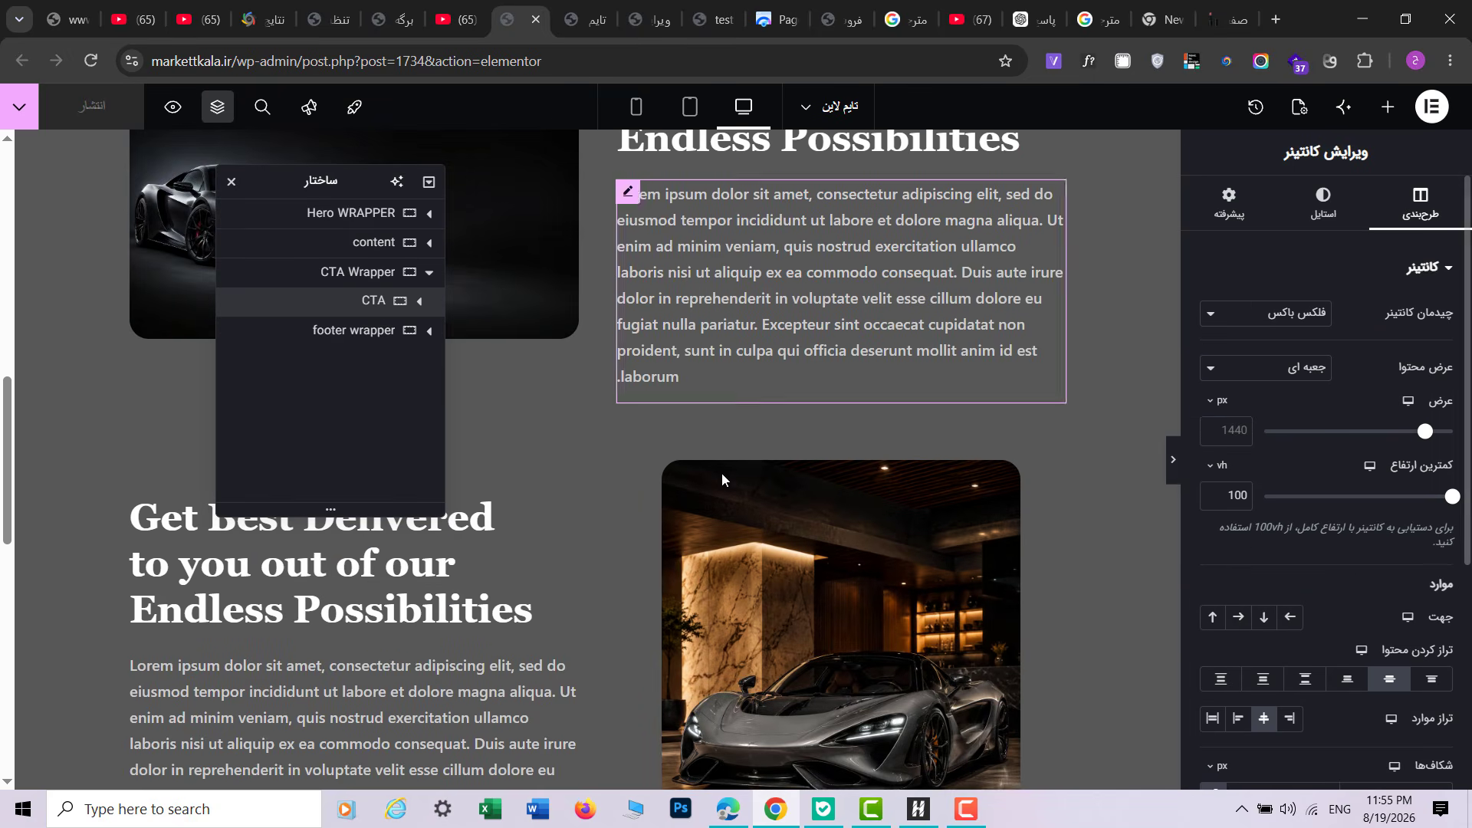
drag(6, 476, 17, 221)
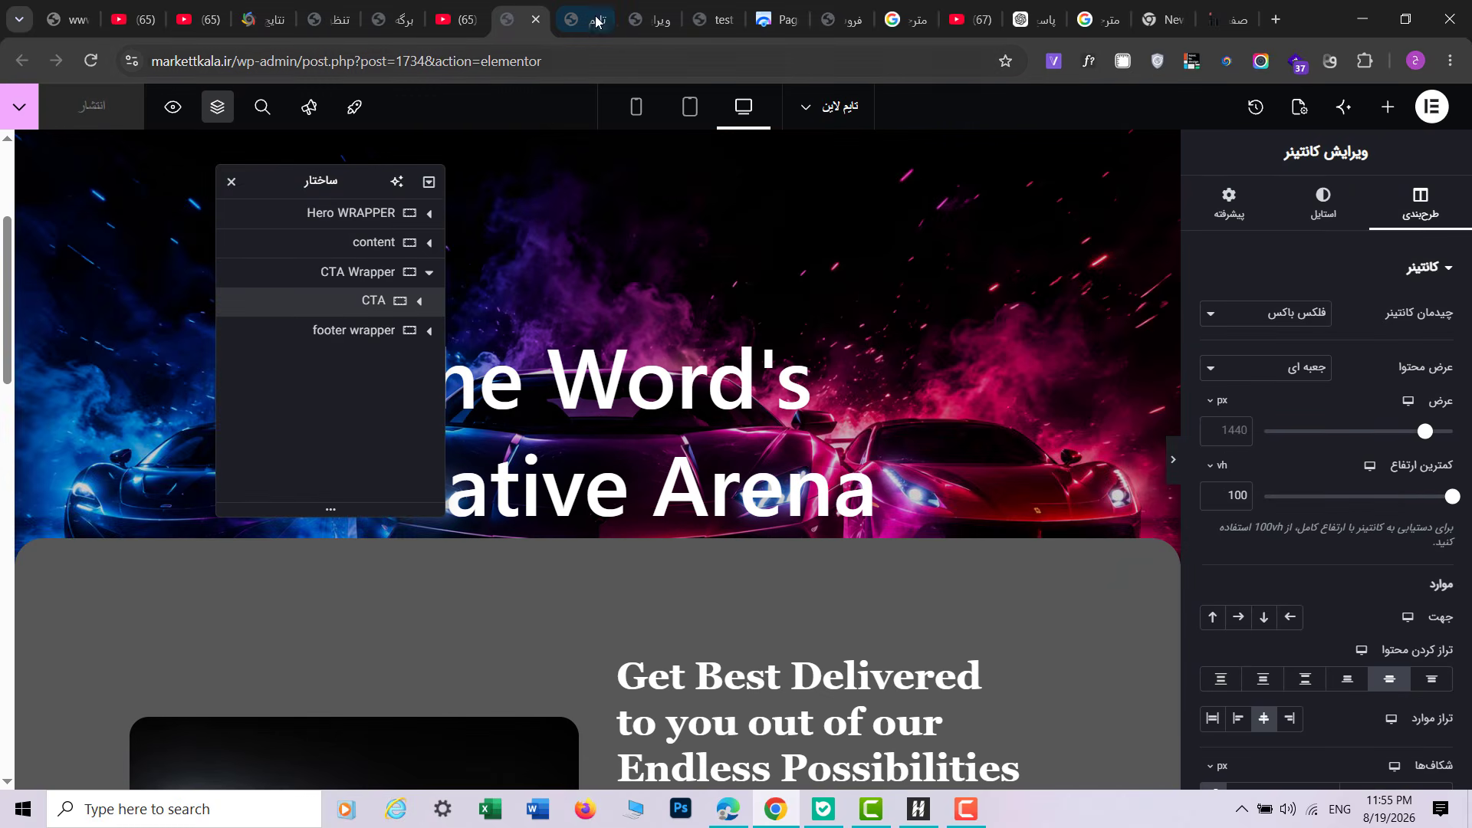
Step: Check the scroll effect in the page preview and return to the editor
click(586, 20)
drag(1465, 149, 1465, 186)
click(518, 6)
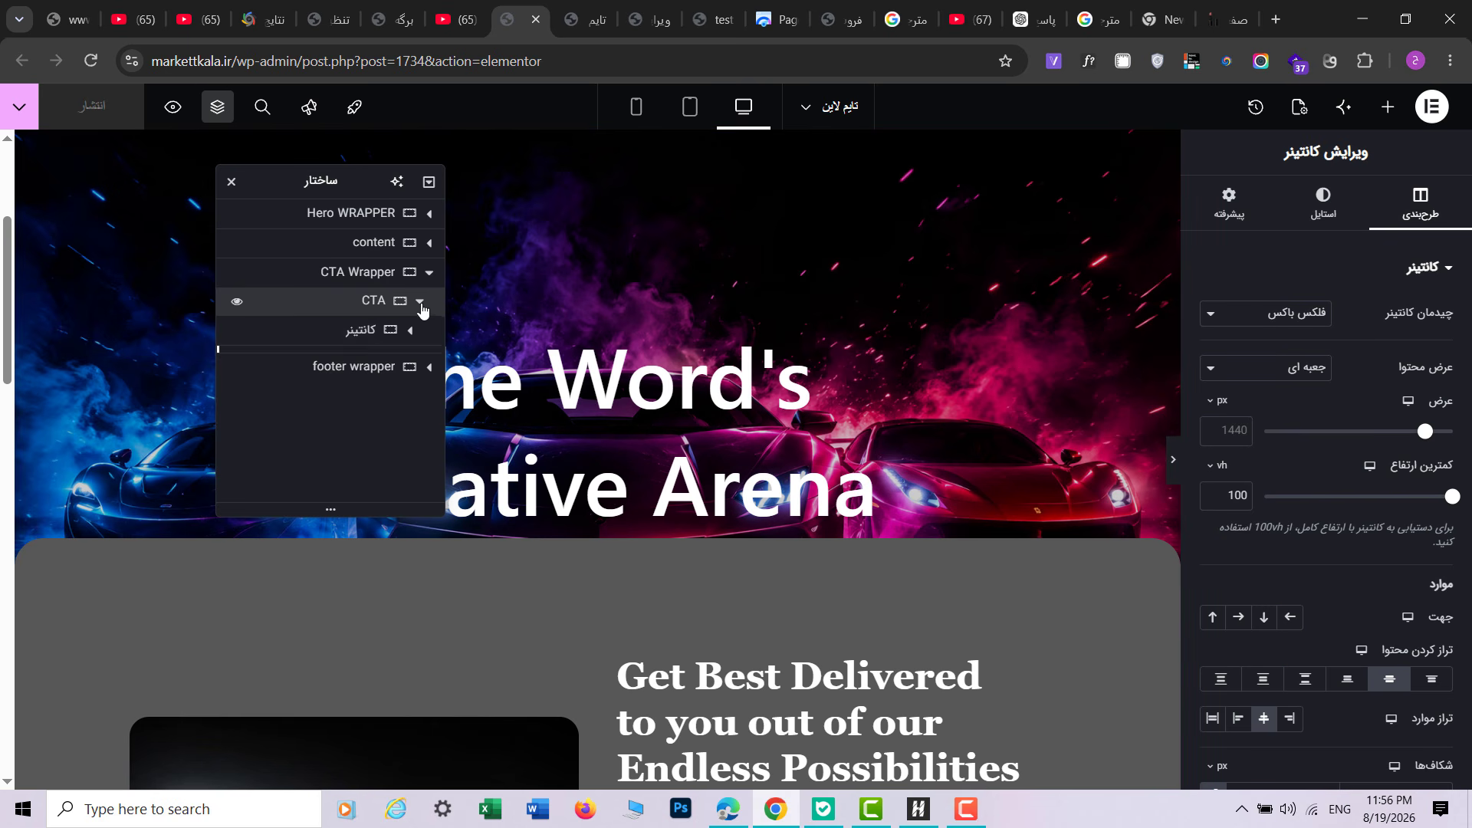
Step: Examine the advanced settings of the CTA's spacer and the layout settings of its inner container
click(374, 358)
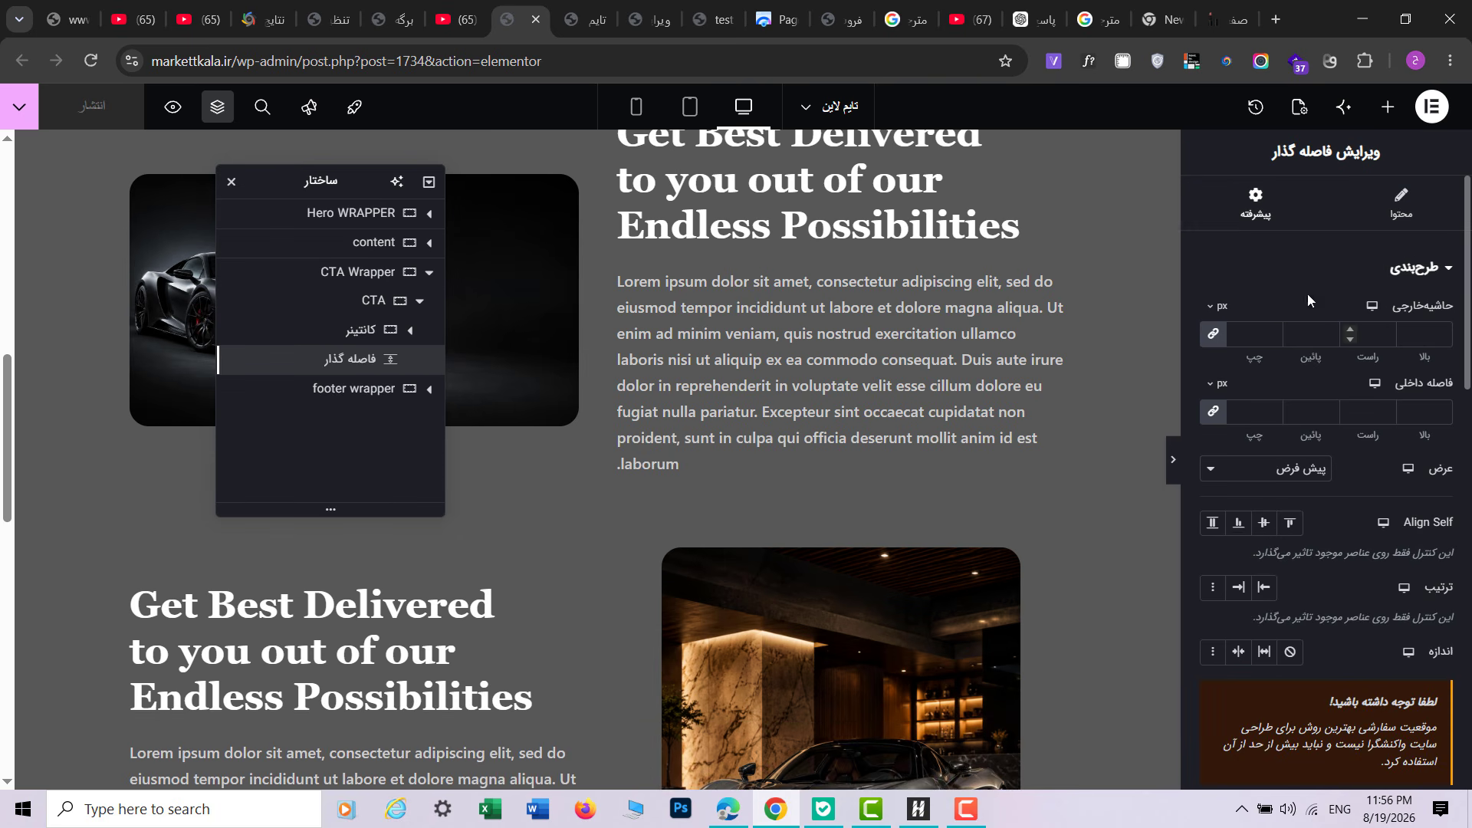
drag(1465, 303, 1460, 624)
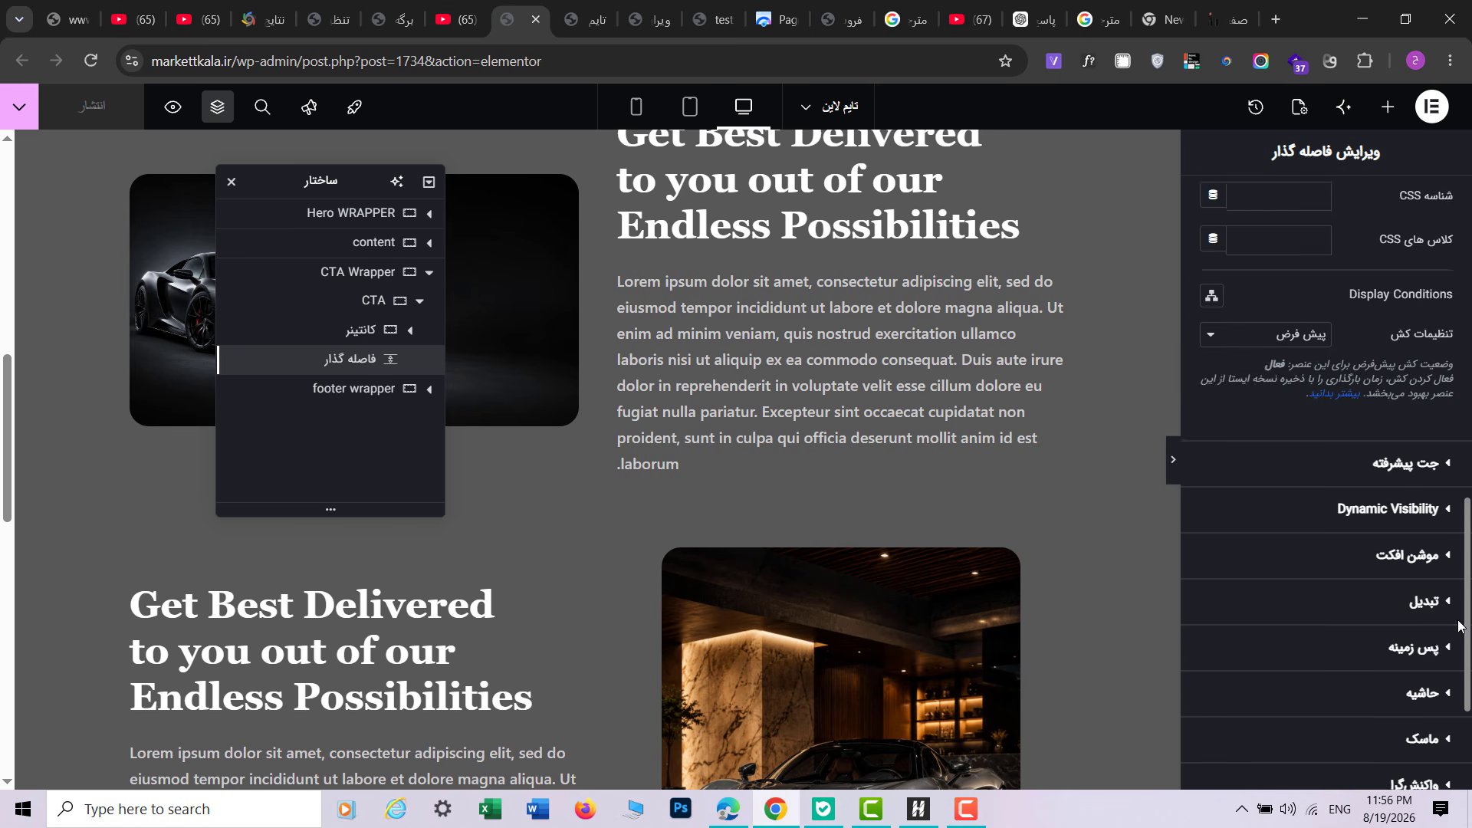
click(387, 331)
click(418, 301)
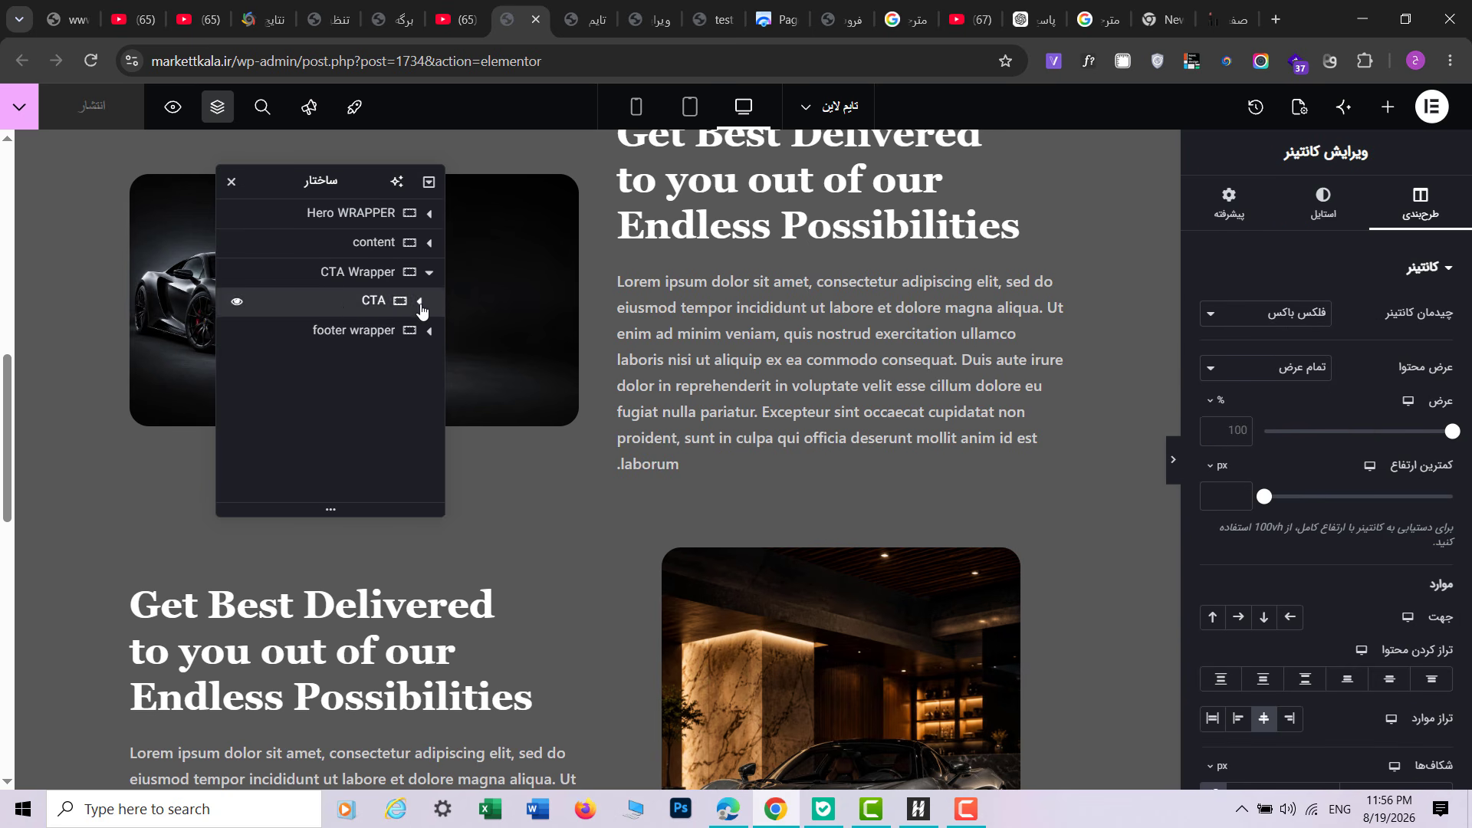
click(420, 305)
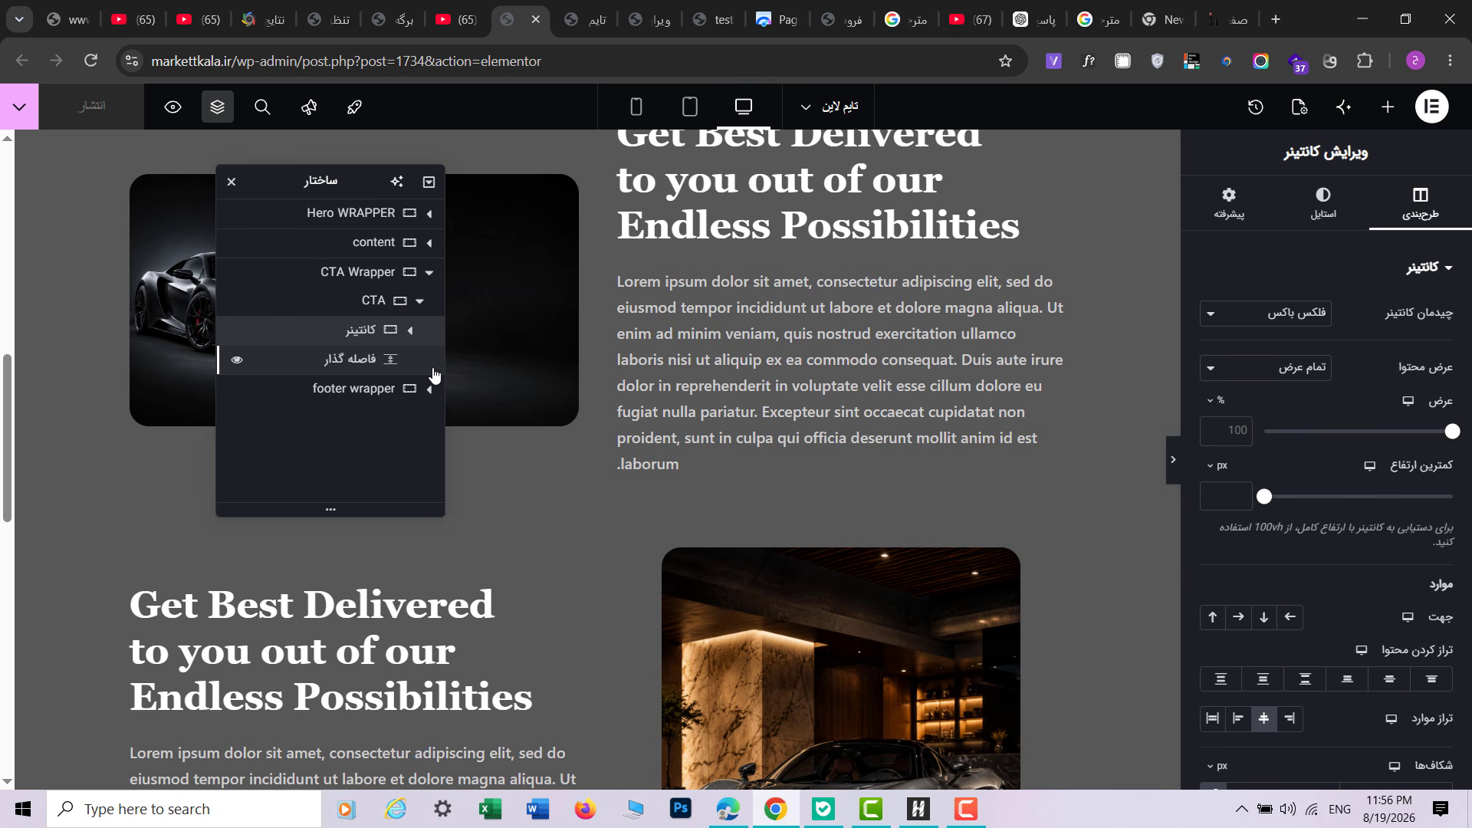
click(420, 301)
click(420, 303)
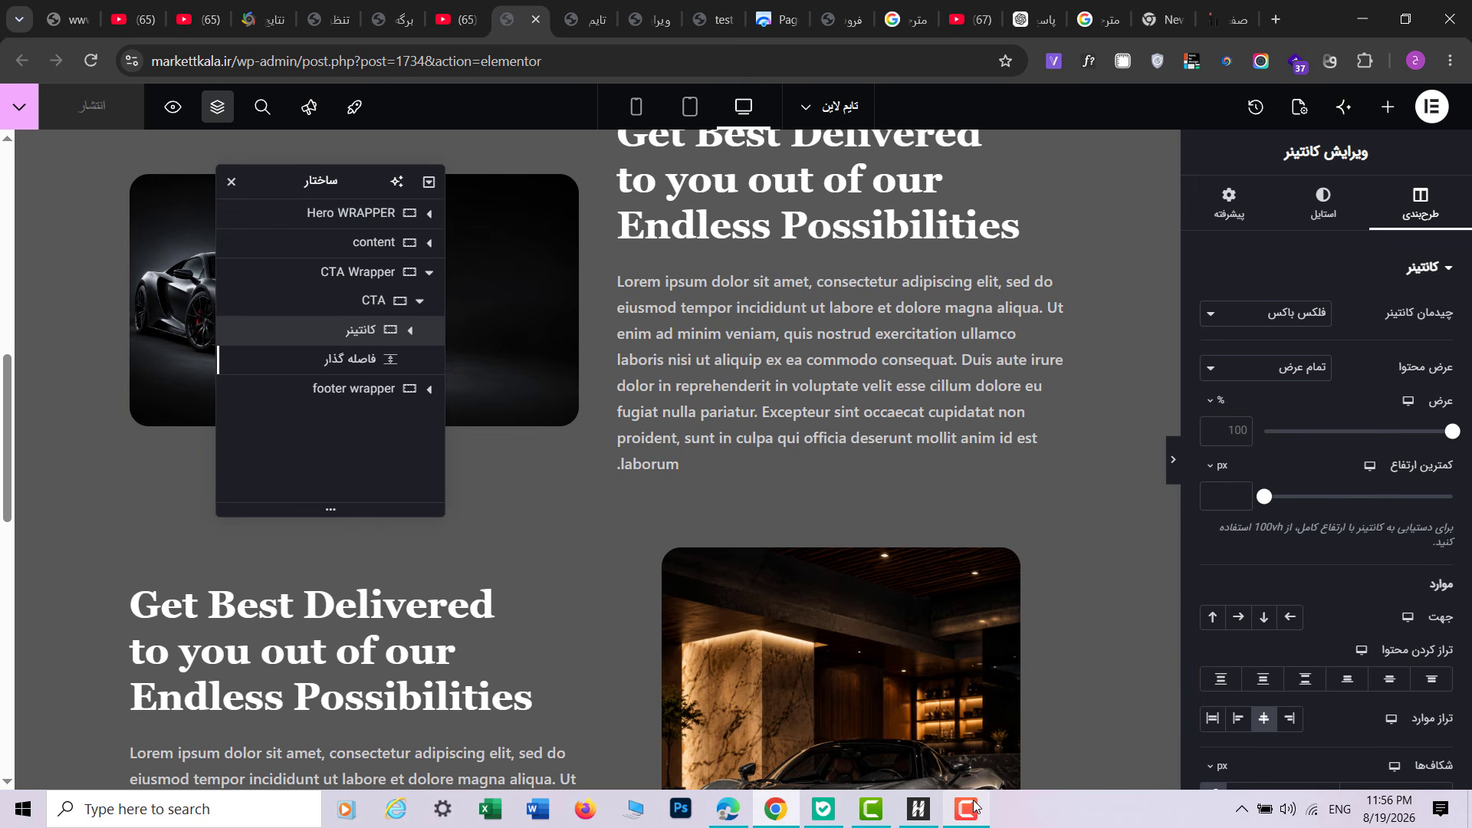
mouse_move(974, 805)
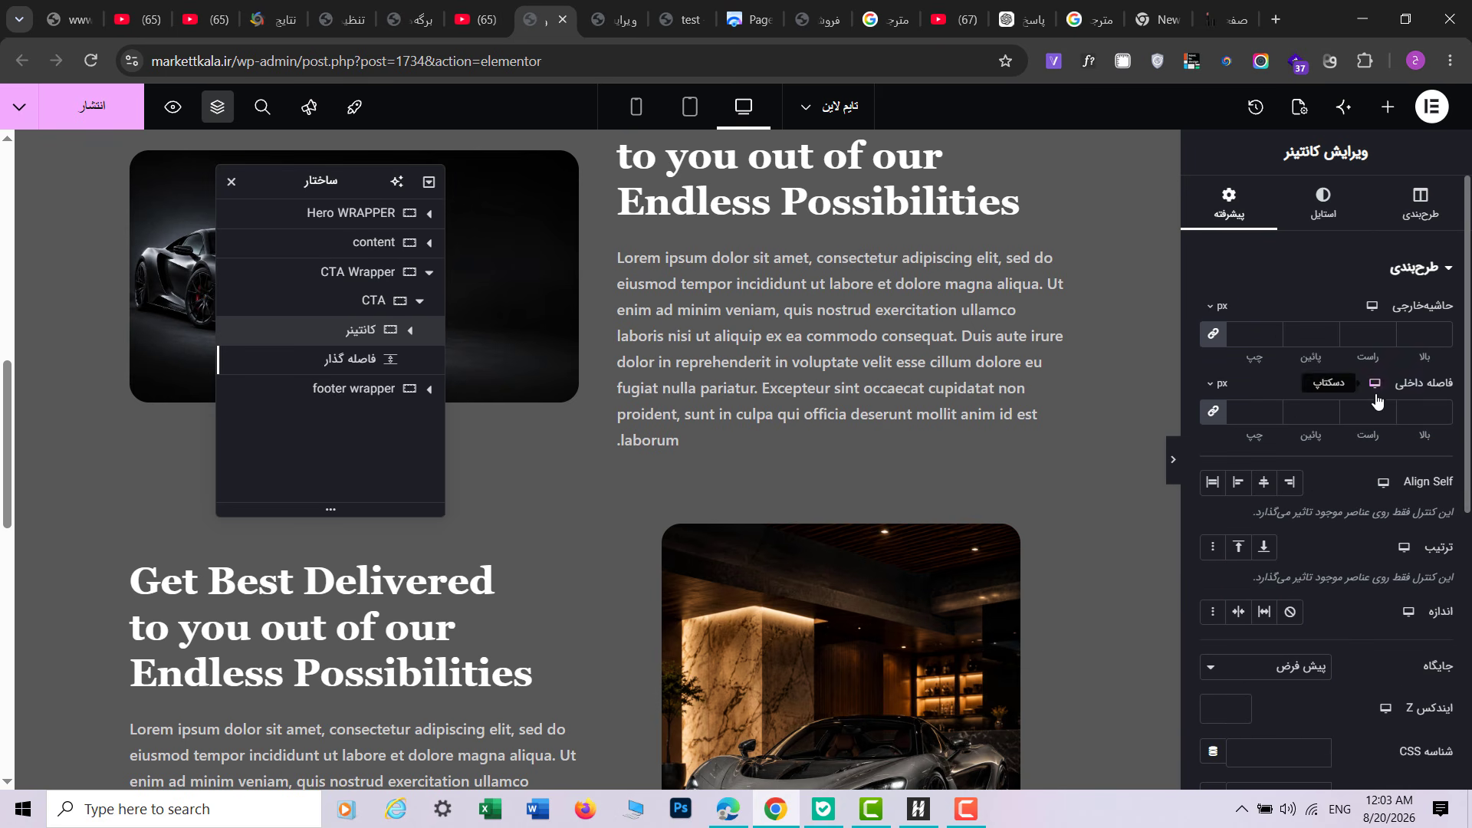
Step: Set the z-index to 1 for the CTA's inner container and 0 for its spacer, and save the page
drag(7, 478, 10, 551)
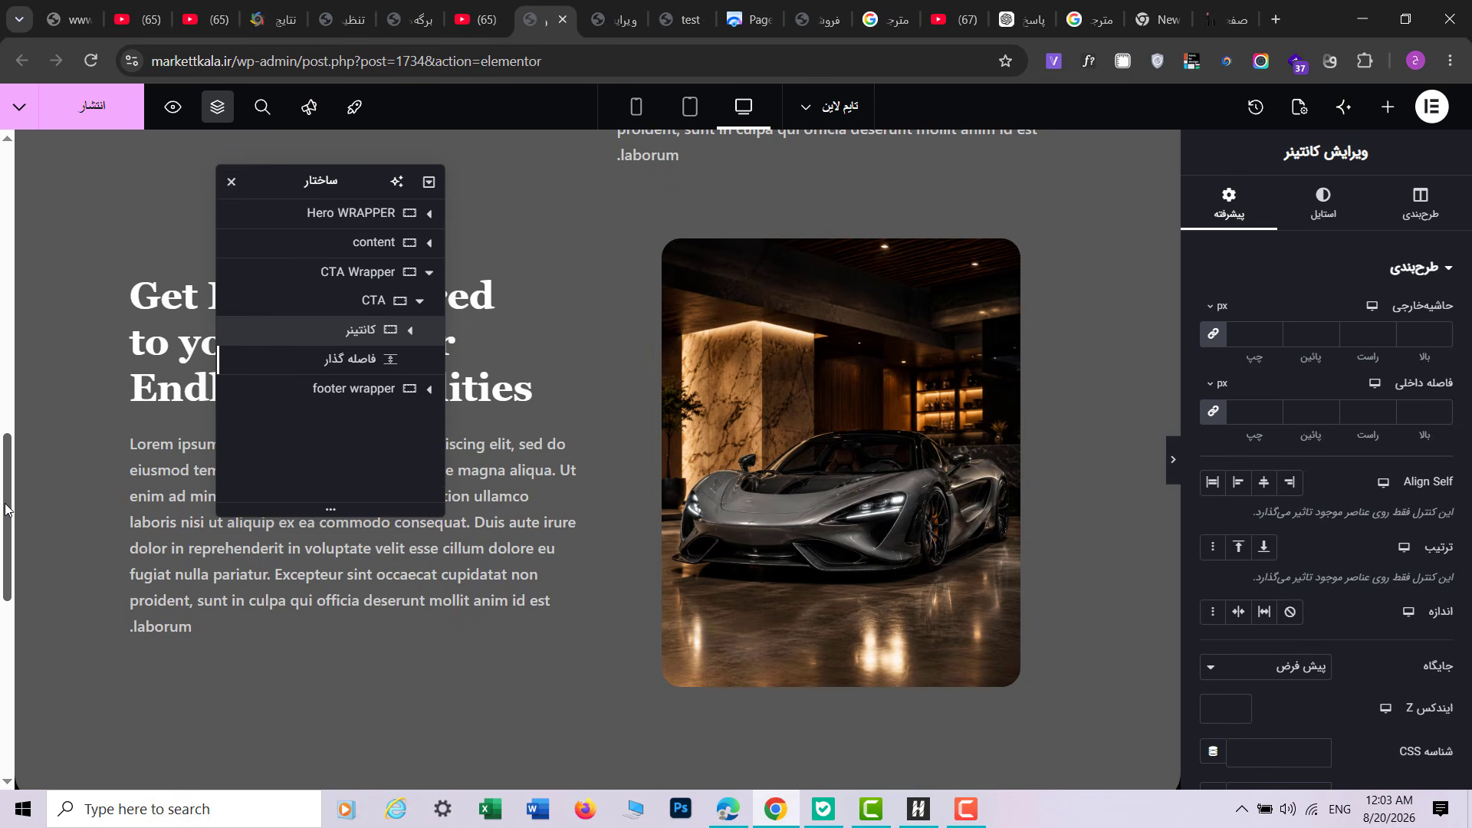
drag(1468, 255, 1468, 499)
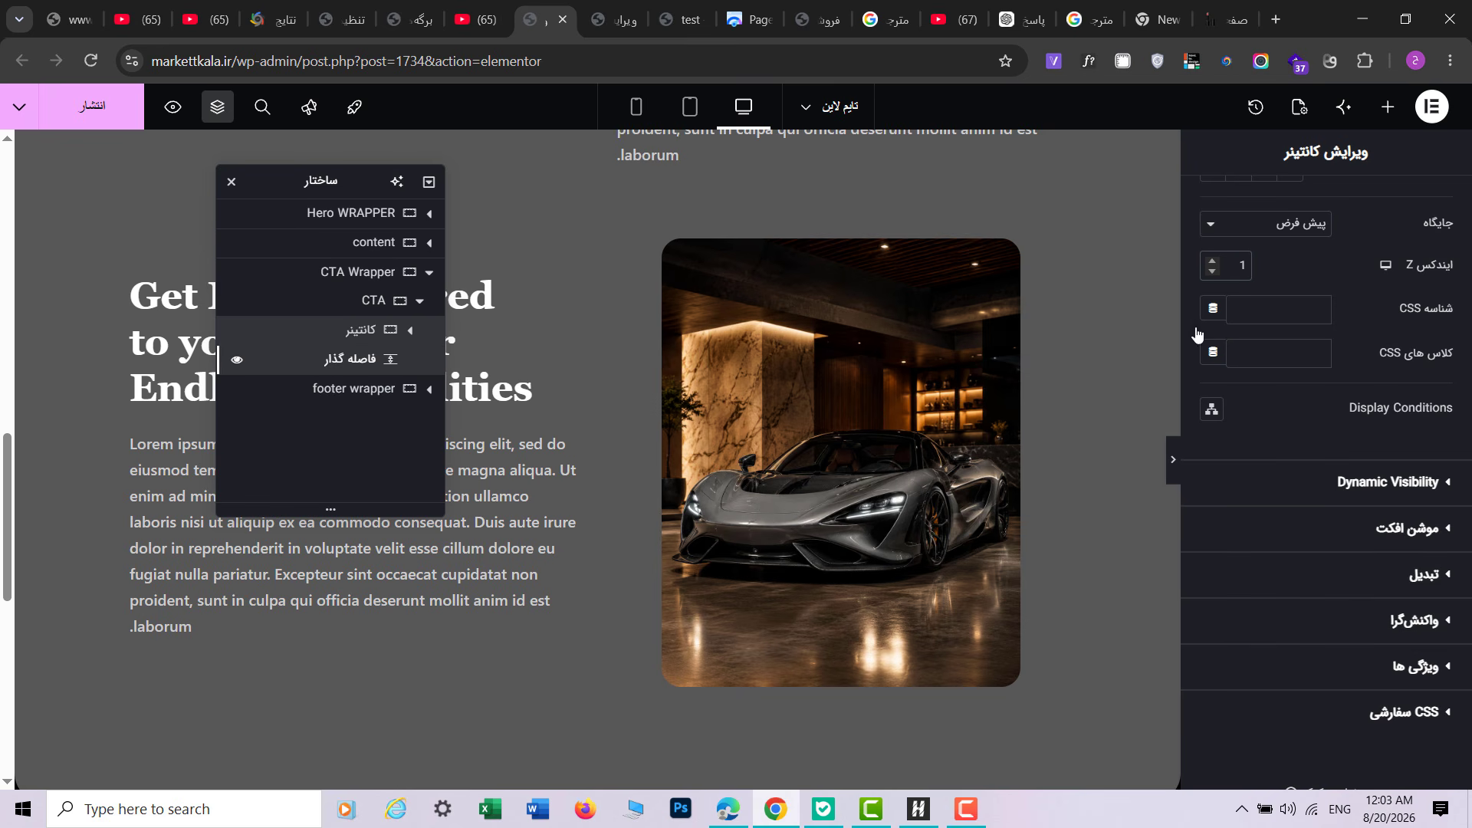
scroll(1303, 460, down, 7)
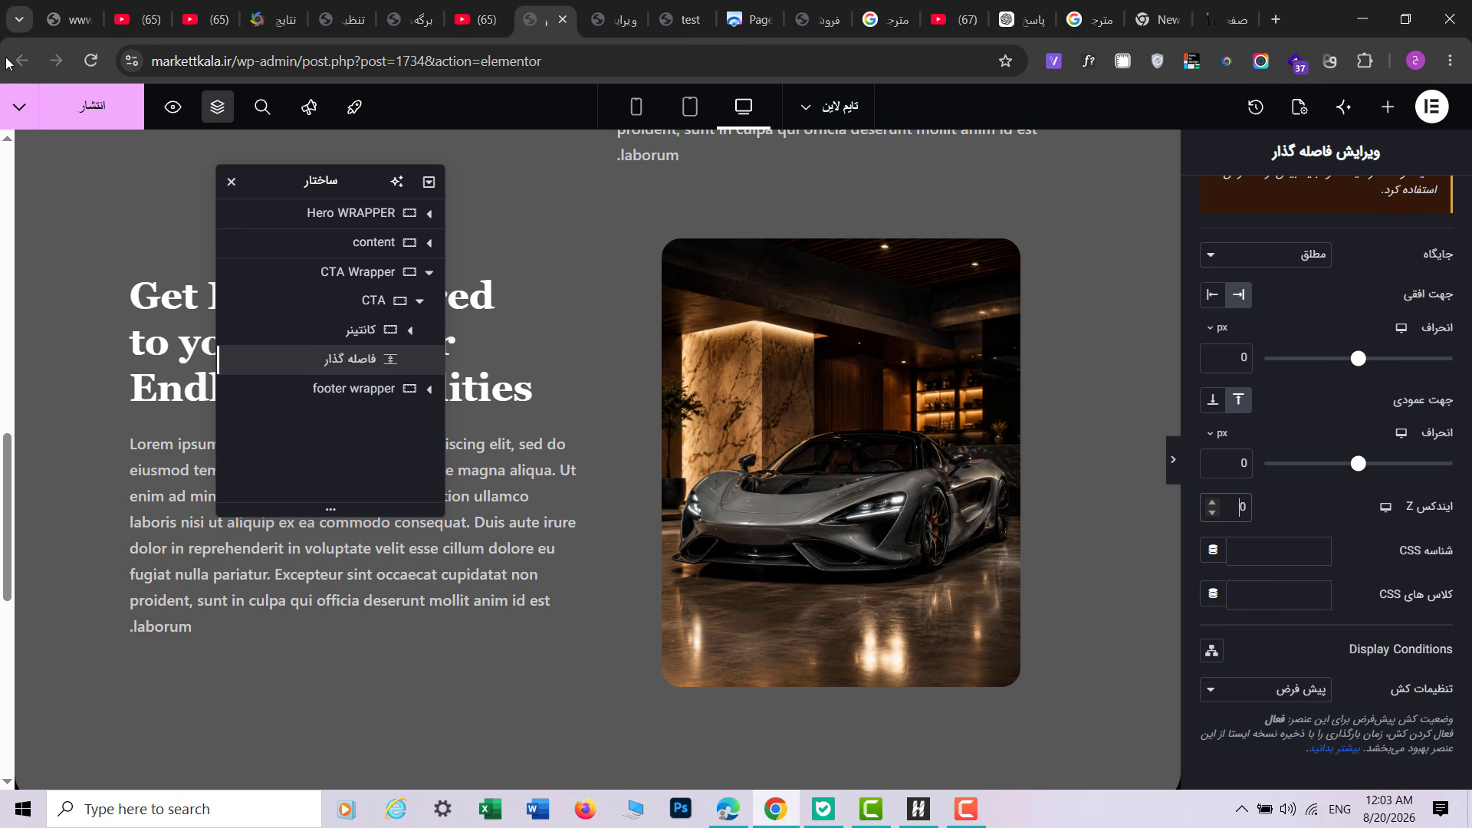
click(66, 92)
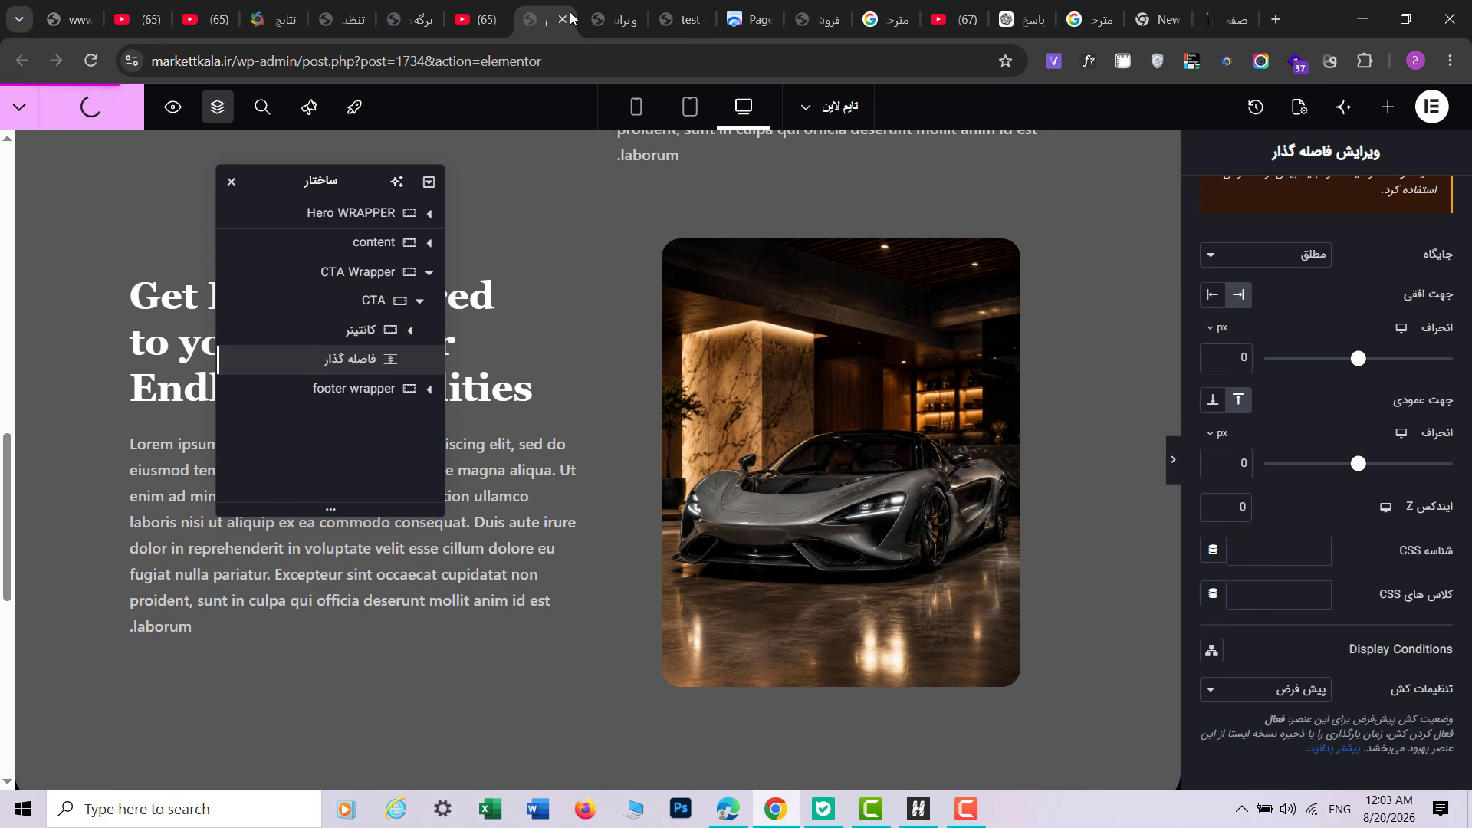
Step: Preview the saved page to check the layering while scrolling, and return to the editor
click(700, 13)
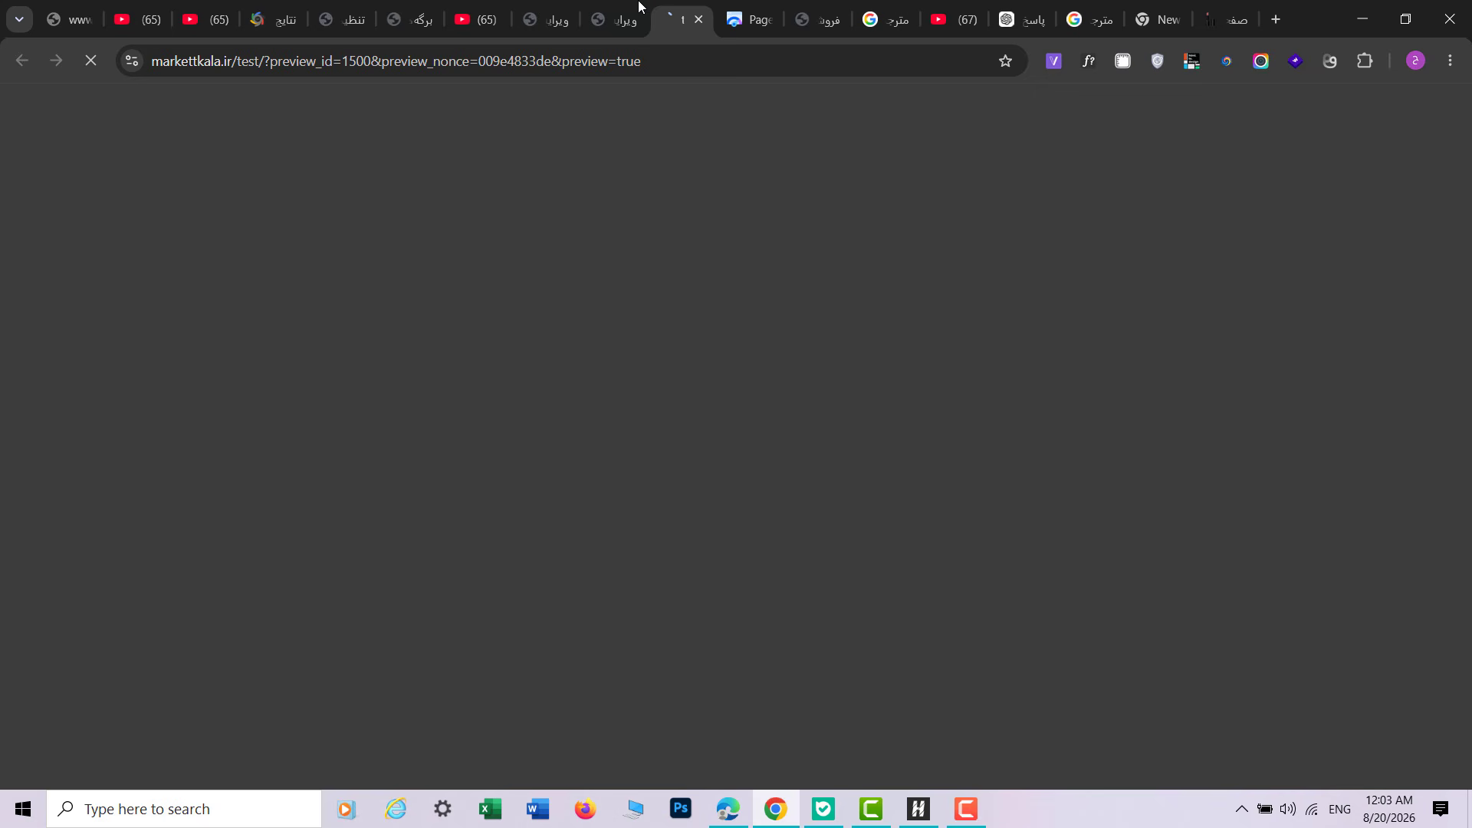
click(567, 12)
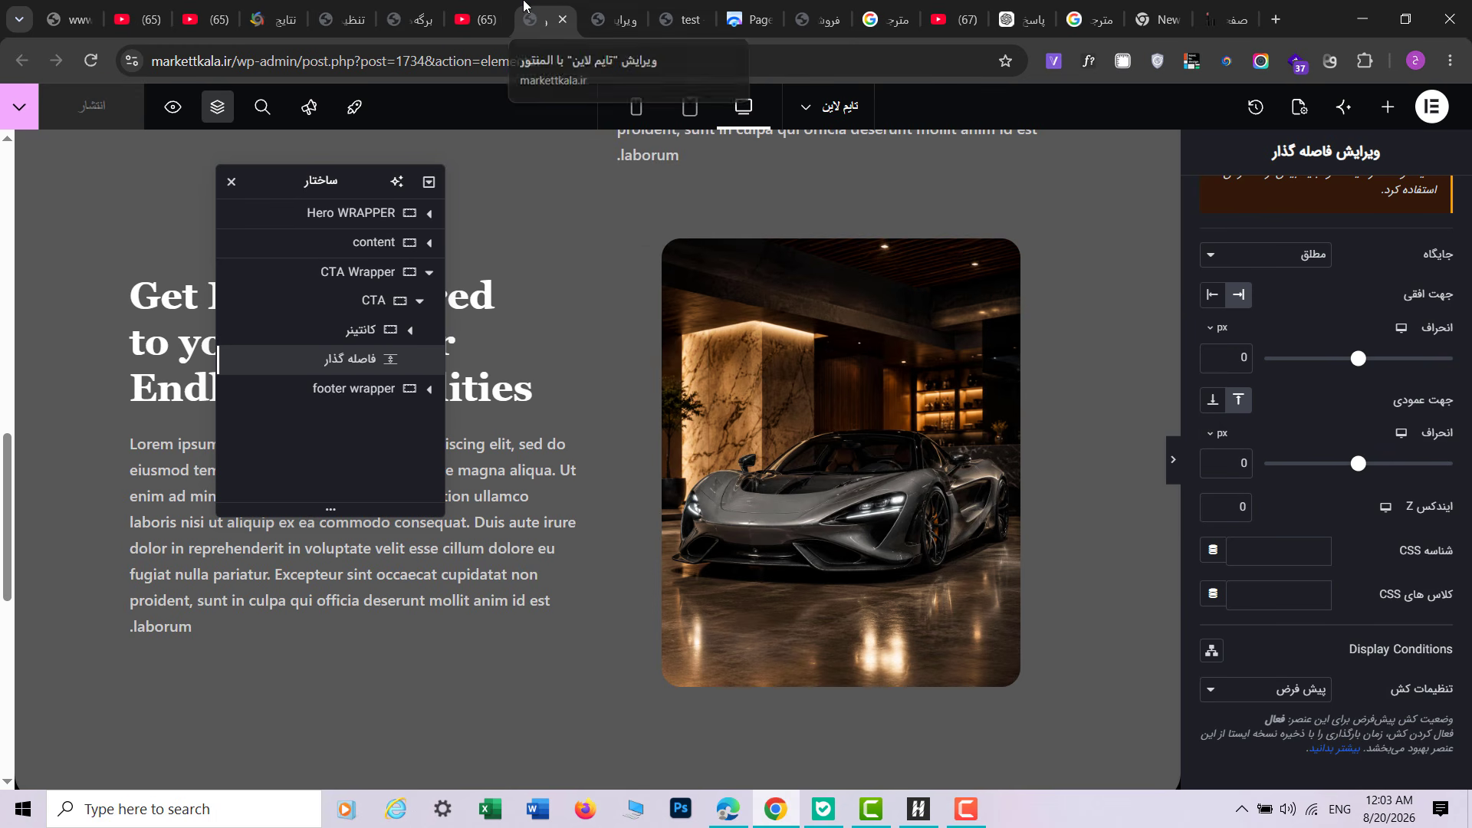
click(173, 107)
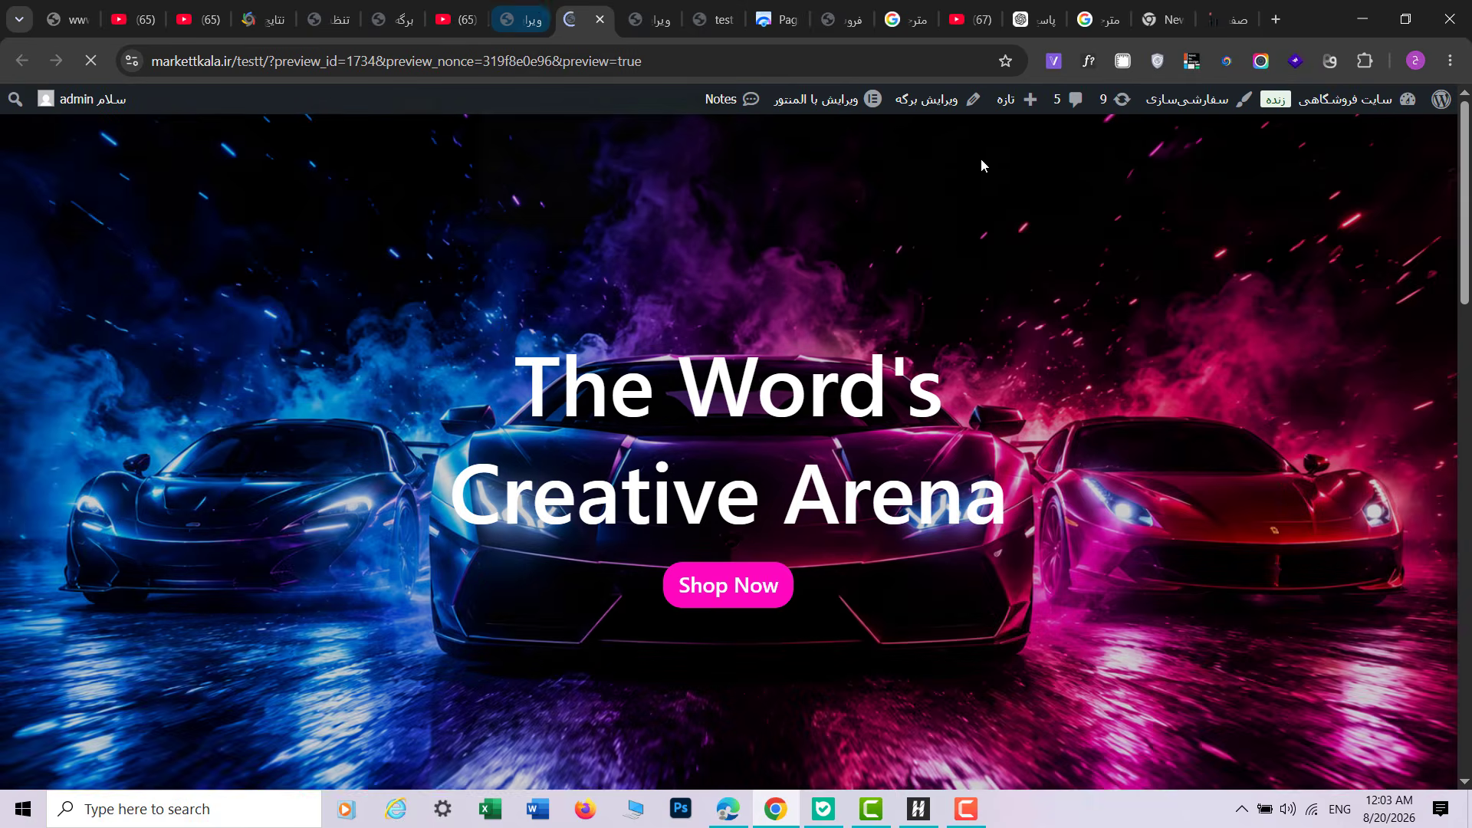
drag(1464, 191, 1454, 48)
click(537, 6)
scroll(575, 486, down, 6)
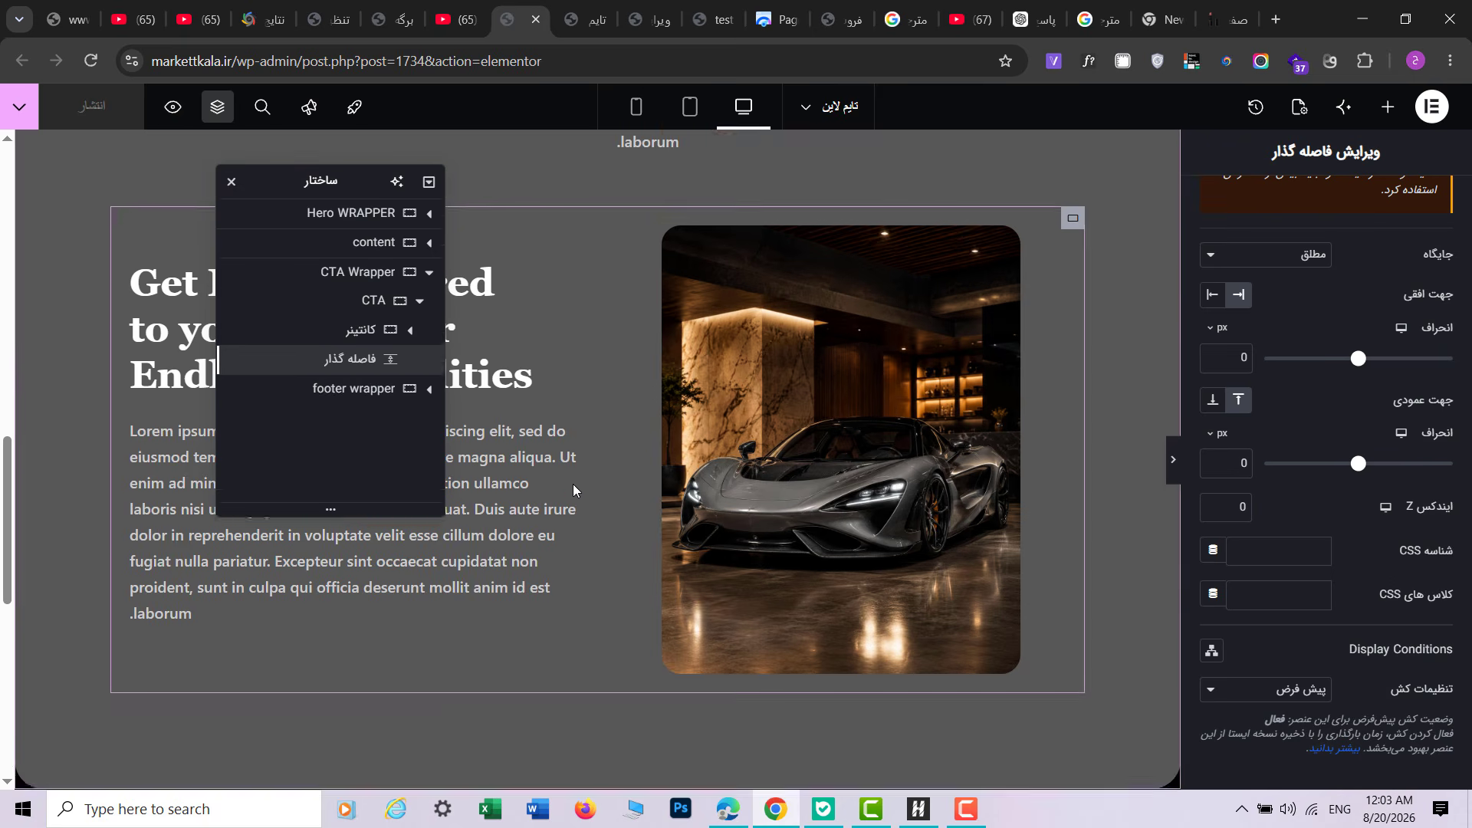
Step: Set the CTA Wrapper's minimum height to 300 vh and check the section on the canvas
drag(6, 522, 26, 430)
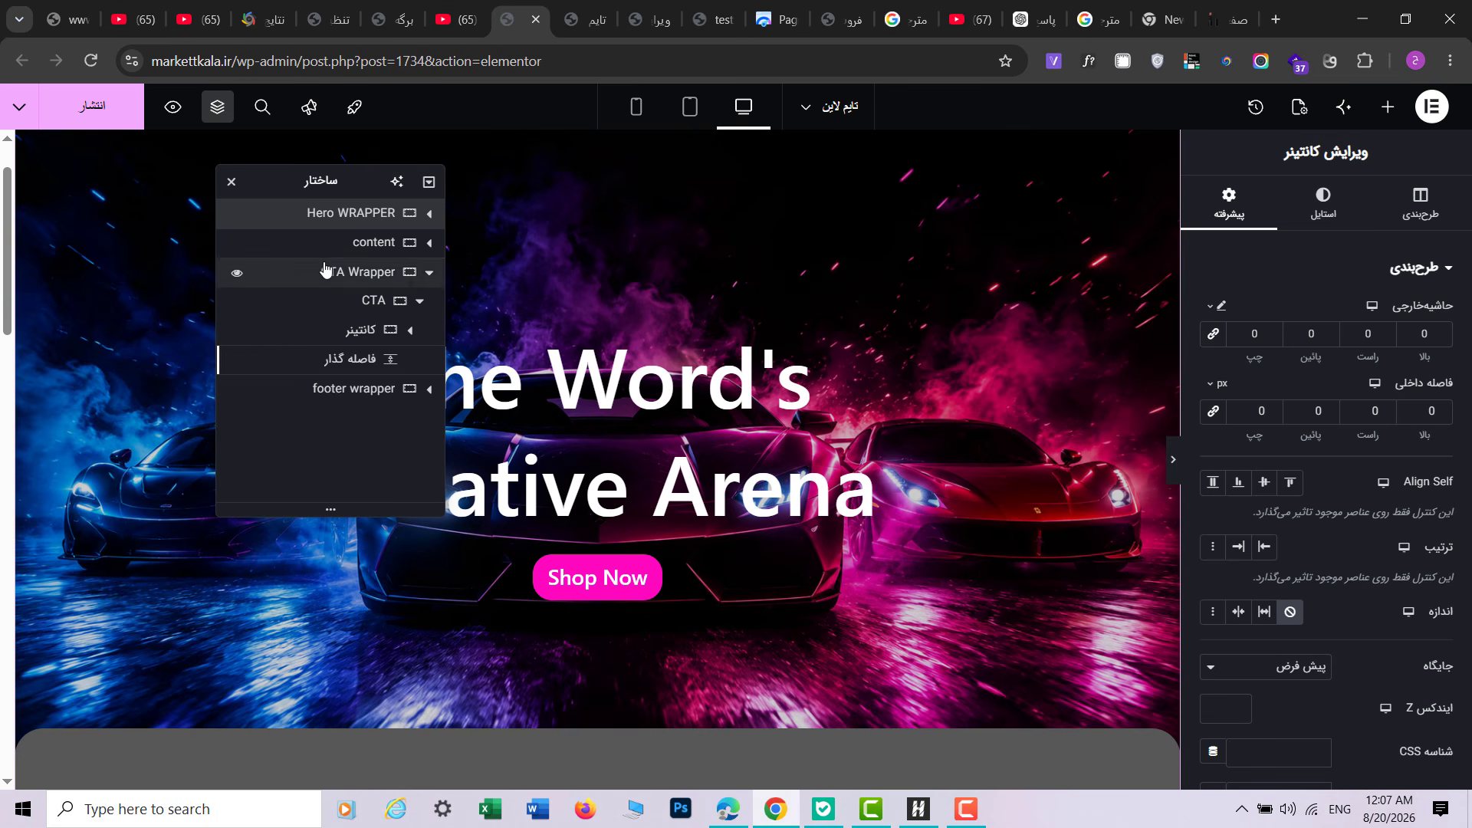
drag(5, 288, 16, 486)
drag(7, 388, 9, 440)
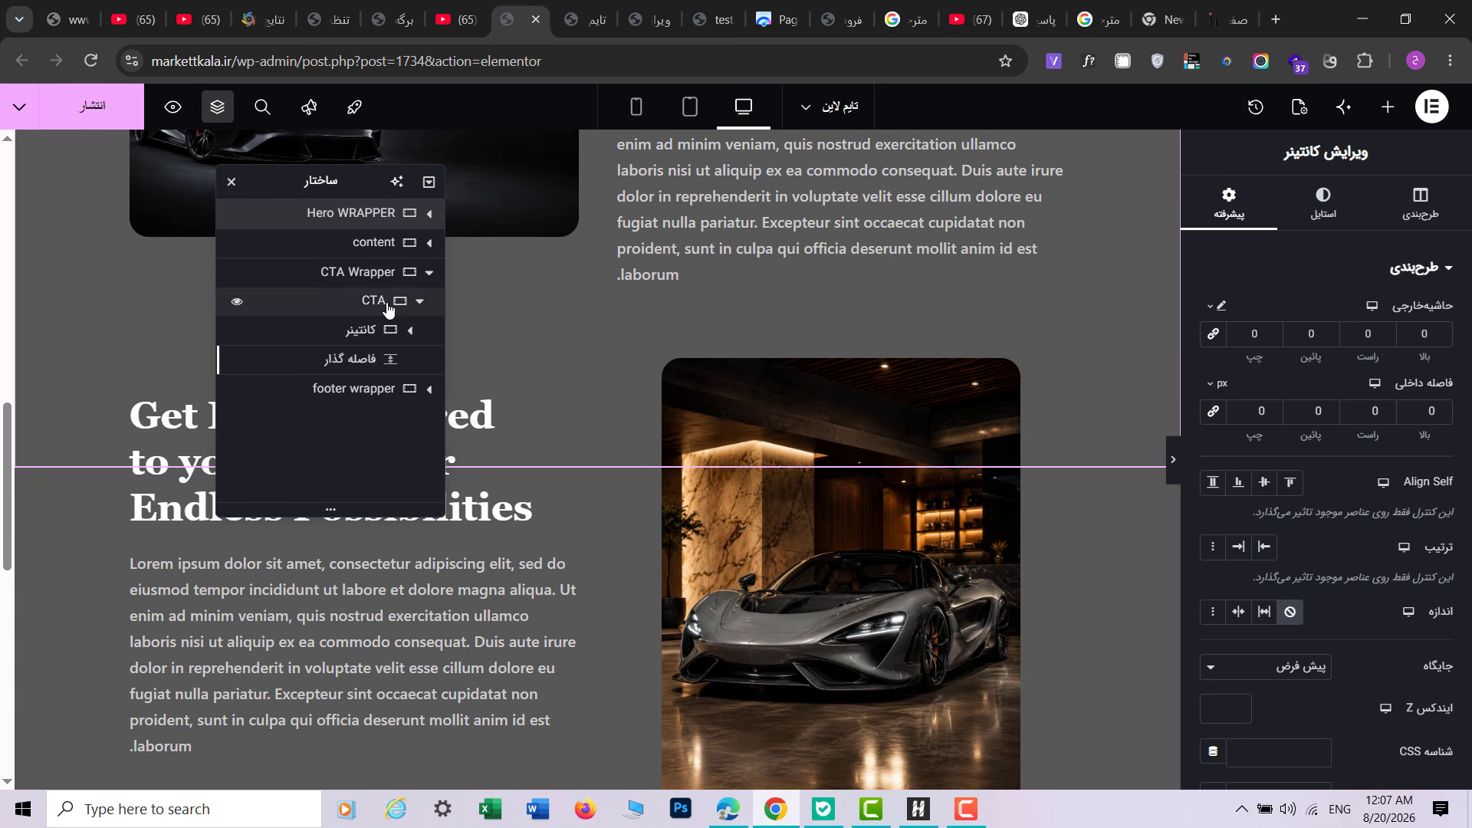
click(366, 273)
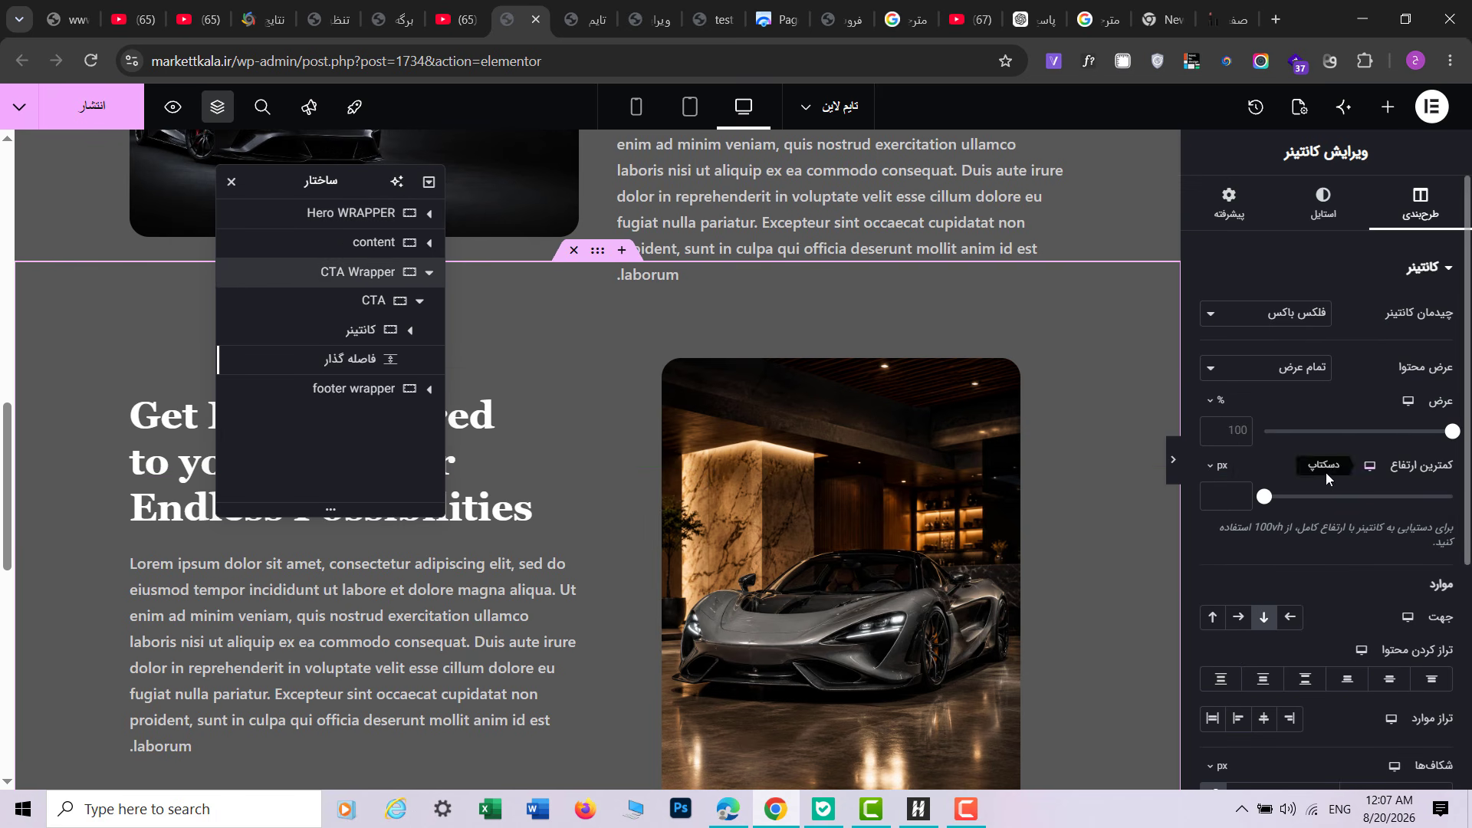
click(1223, 551)
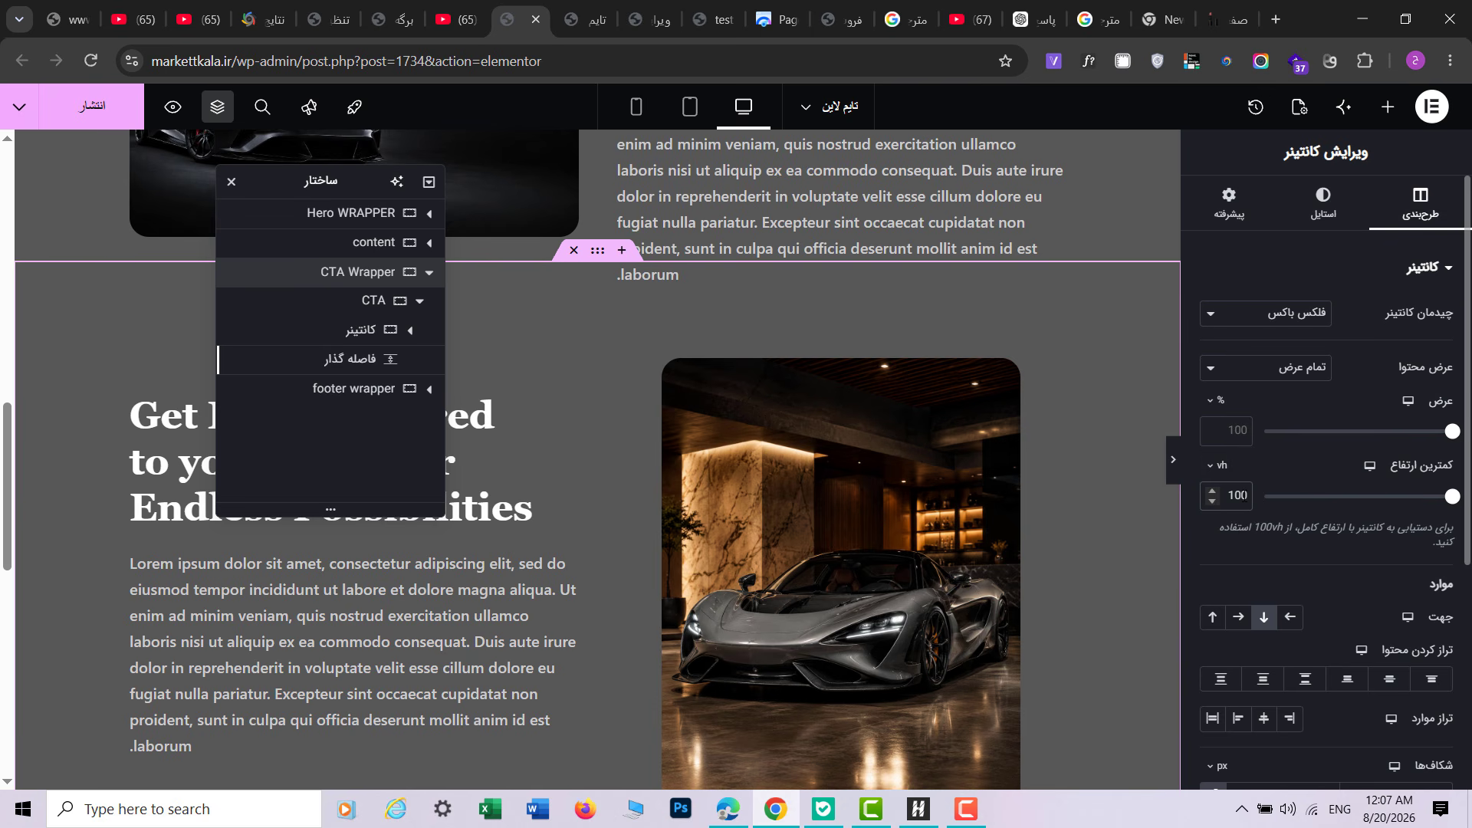
drag(6, 504, 12, 337)
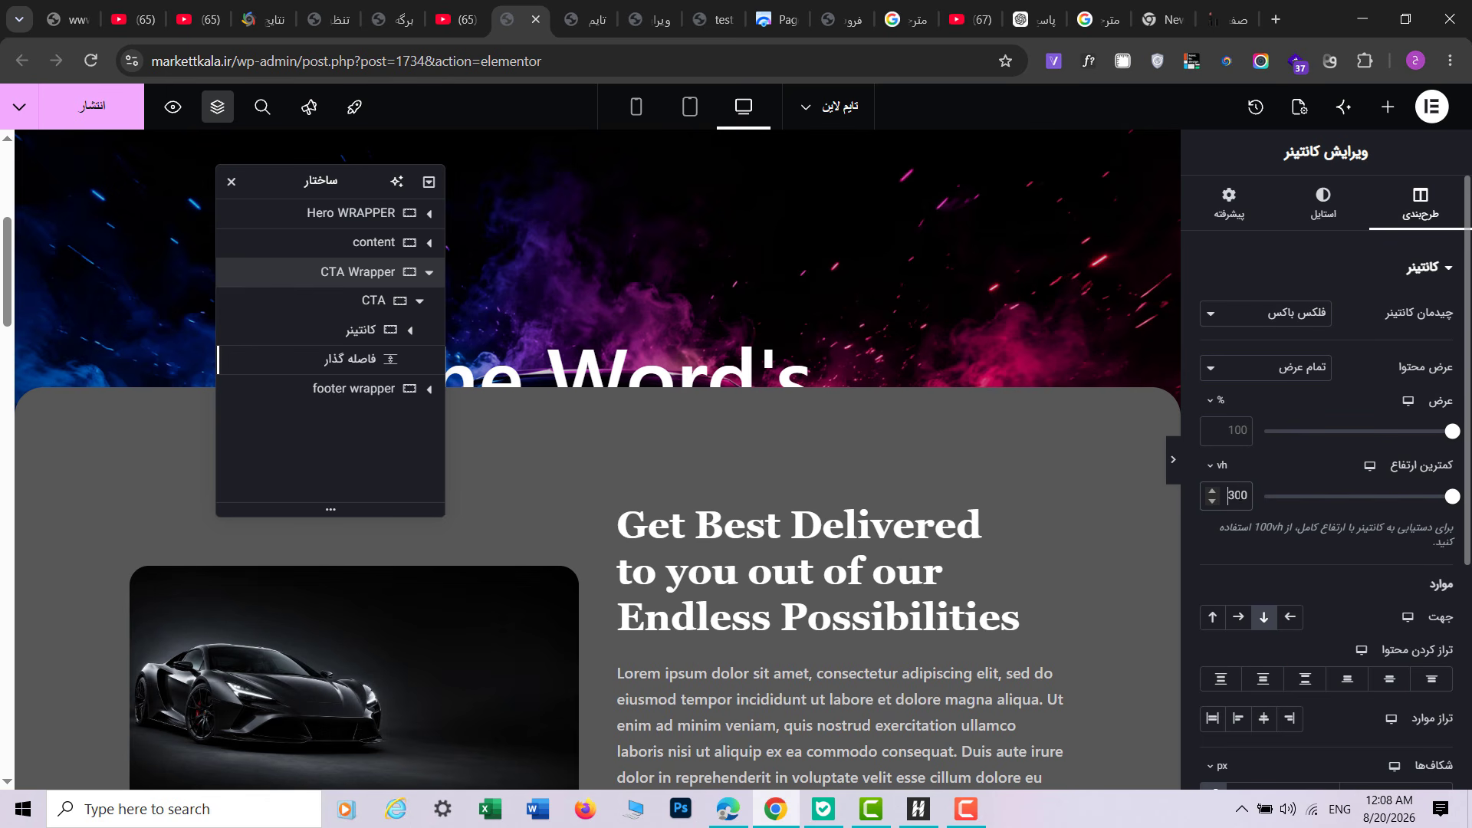
drag(7, 265, 3, 474)
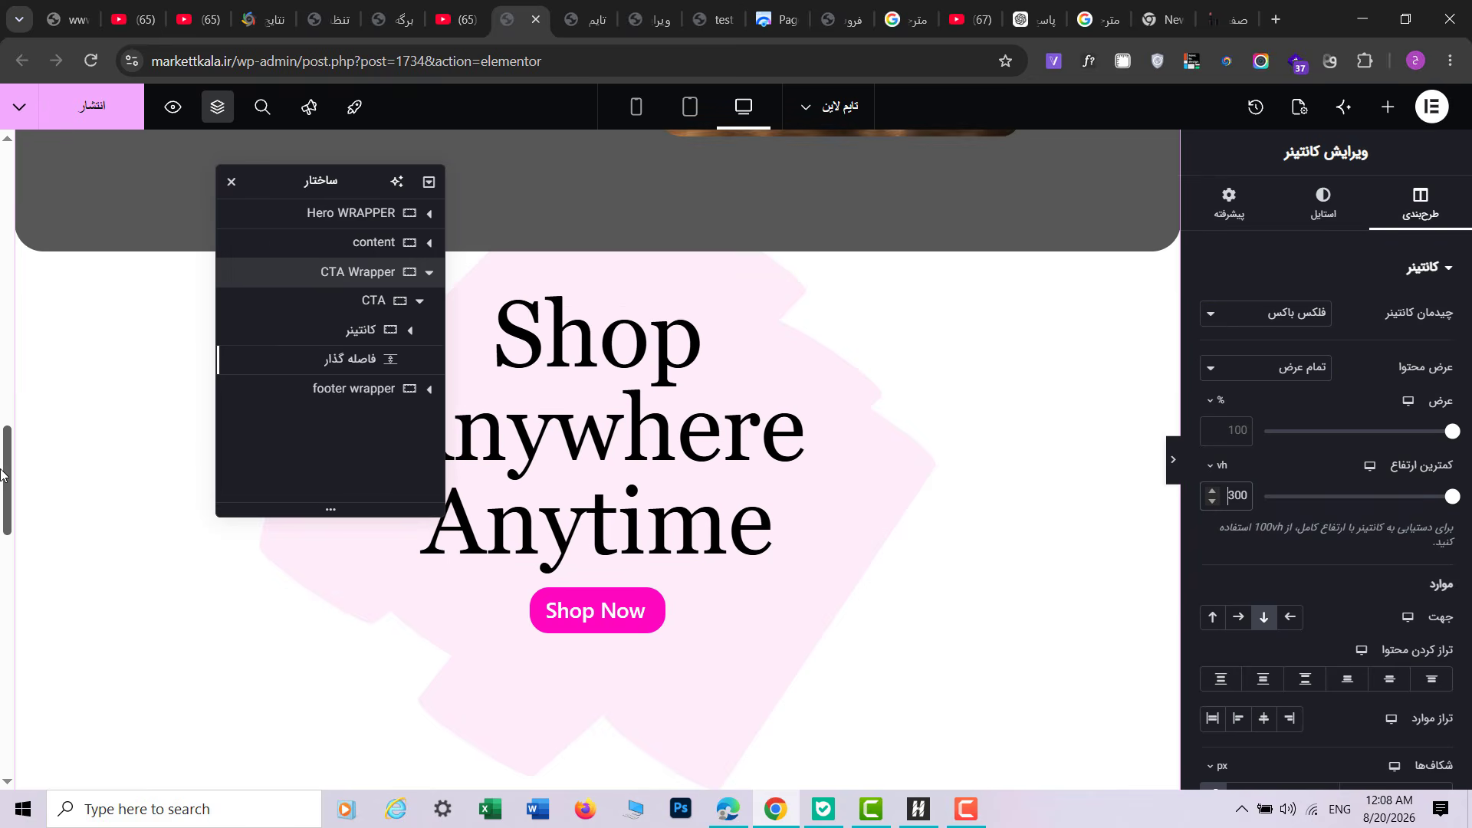
Step: Review the section following the CTA in the test page's editor and return to the current page
click(646, 6)
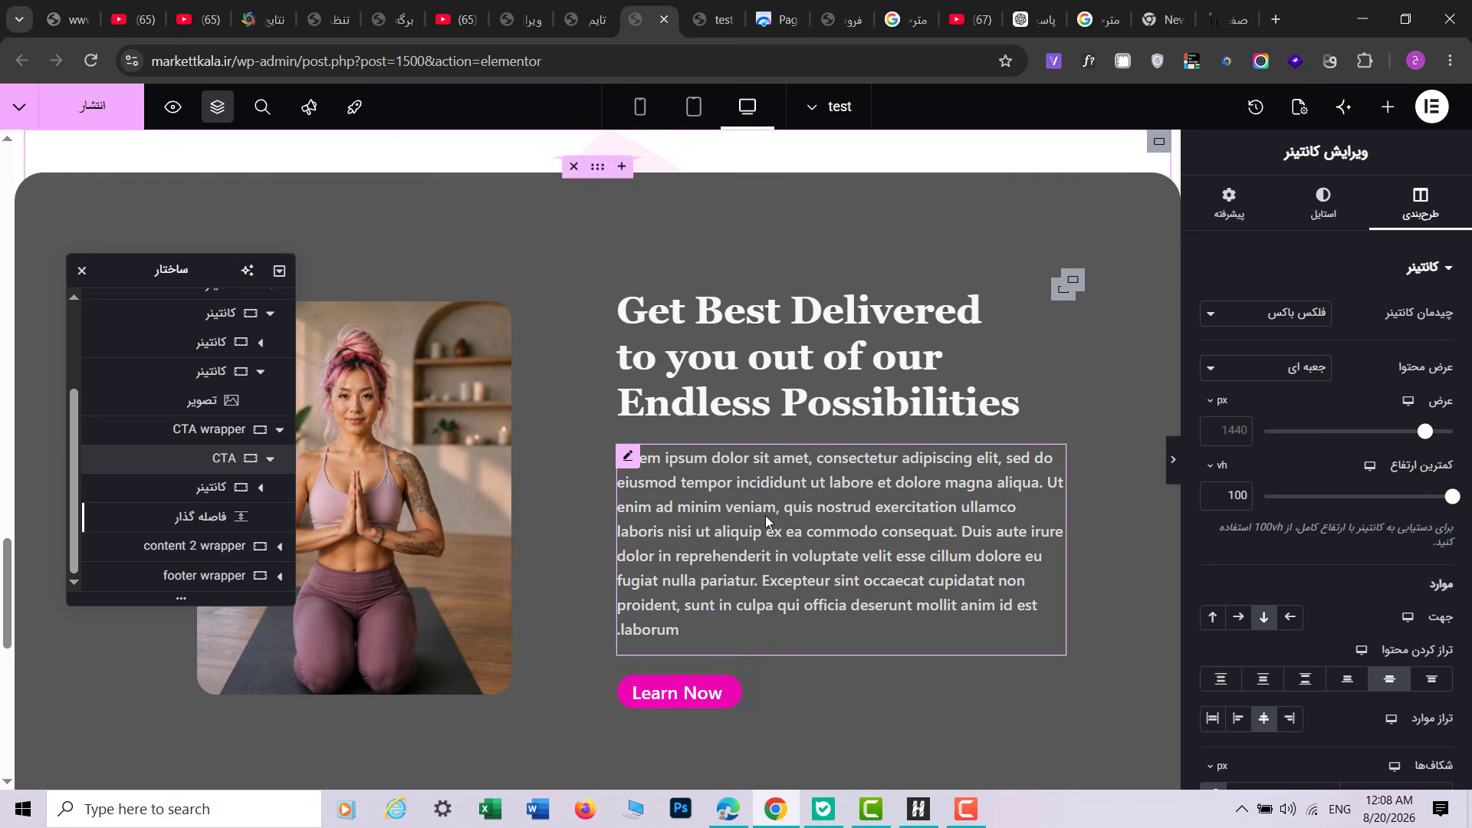
scroll(690, 494, down, 1)
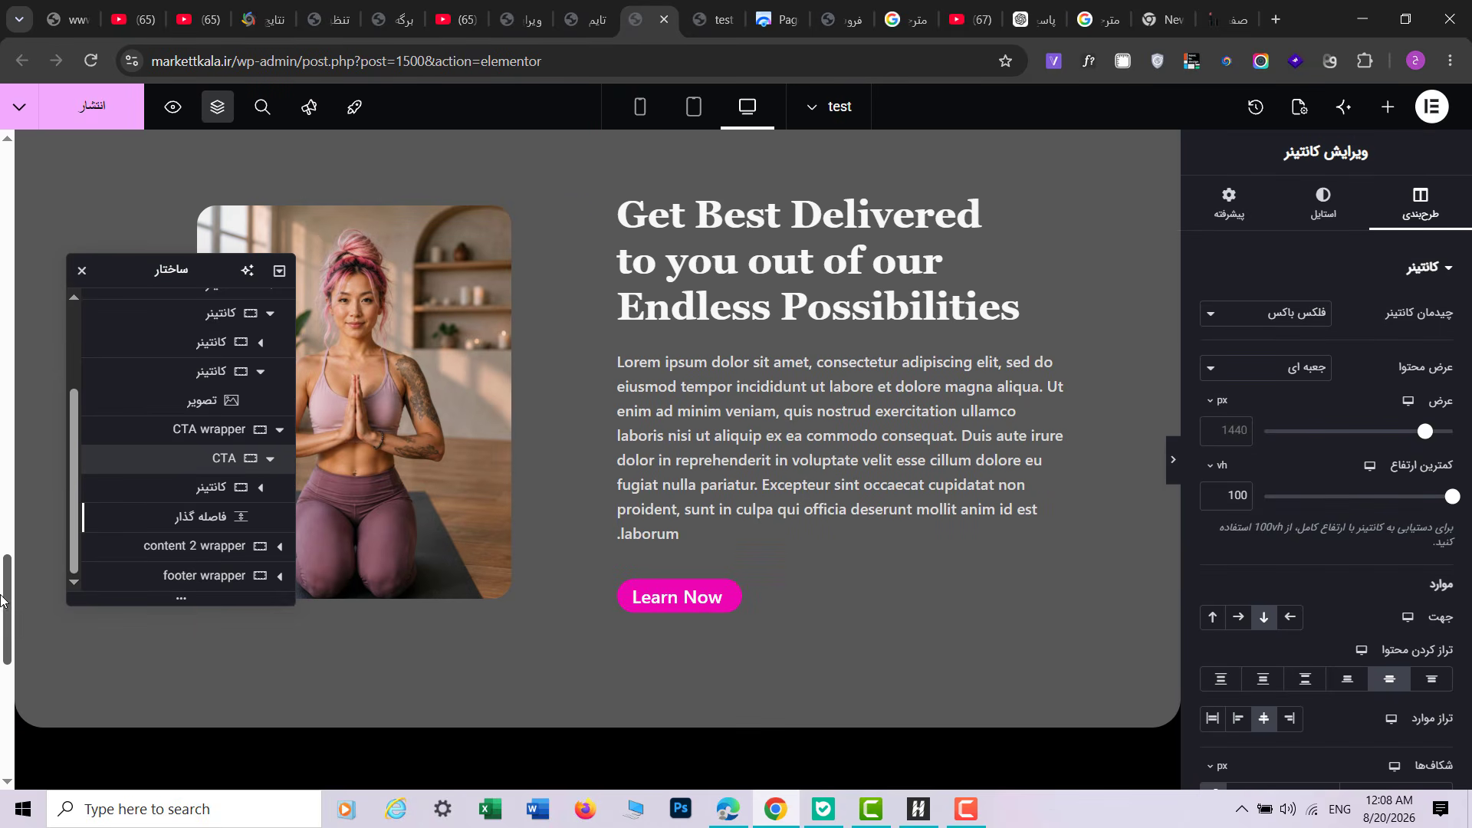
drag(3, 601, 3, 374)
click(525, 6)
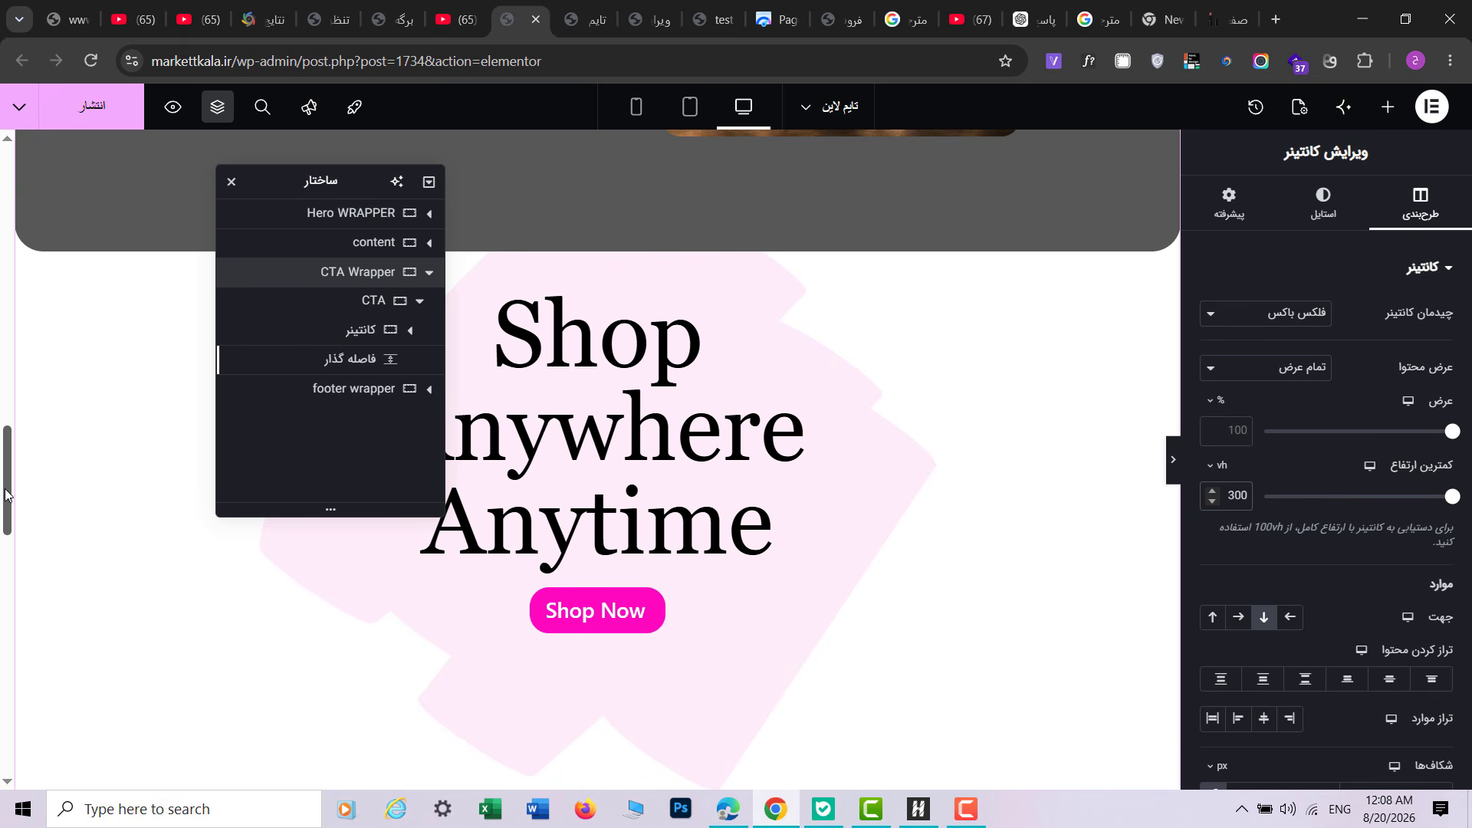
Step: Copy the content section, paste it at the end of the page, and move the copy between the CTA Wrapper and footer wrapper
drag(5, 495, 556, 307)
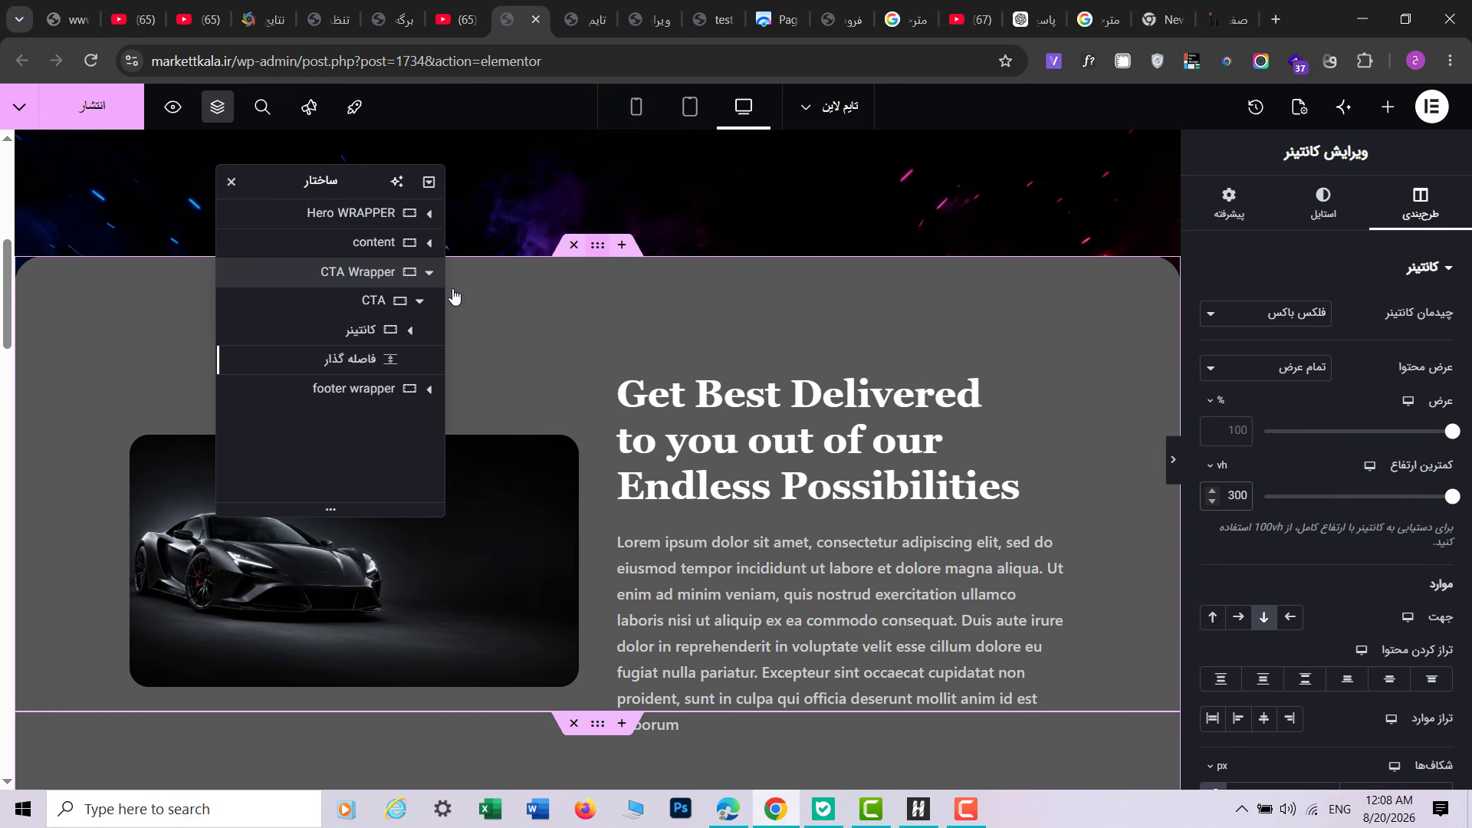
click(406, 243)
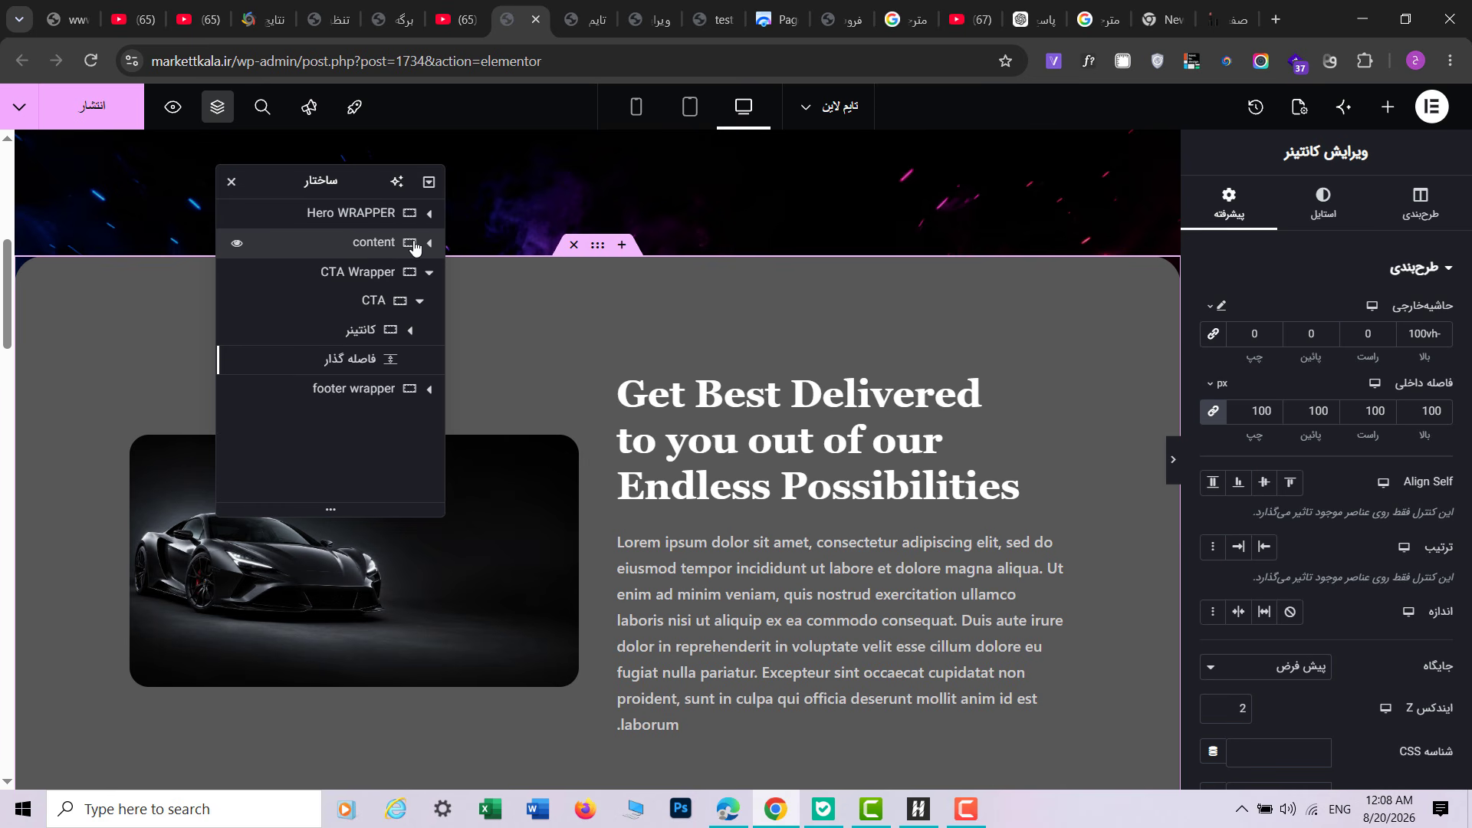
right_click(598, 255)
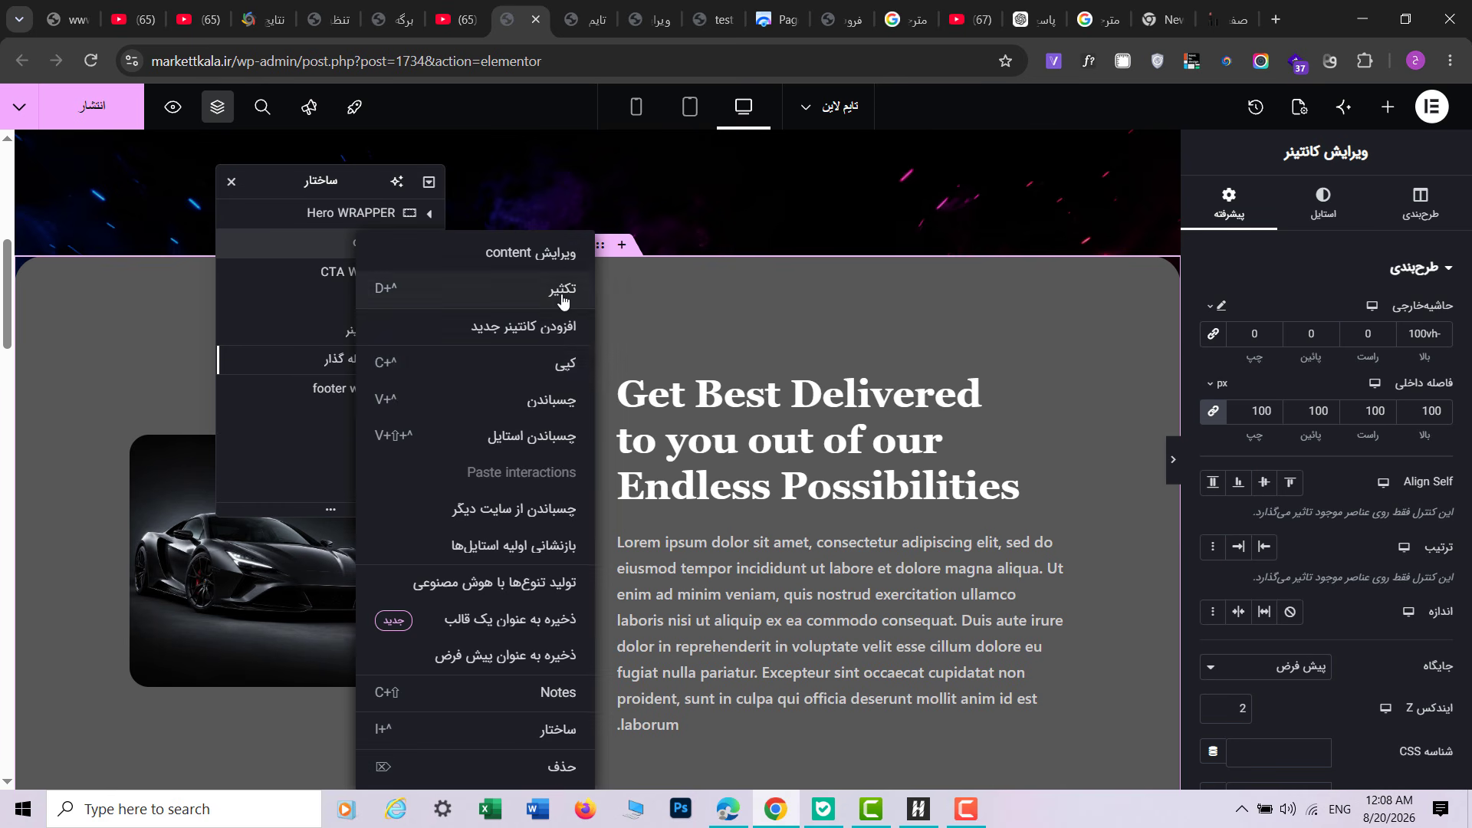
drag(6, 295, 8, 720)
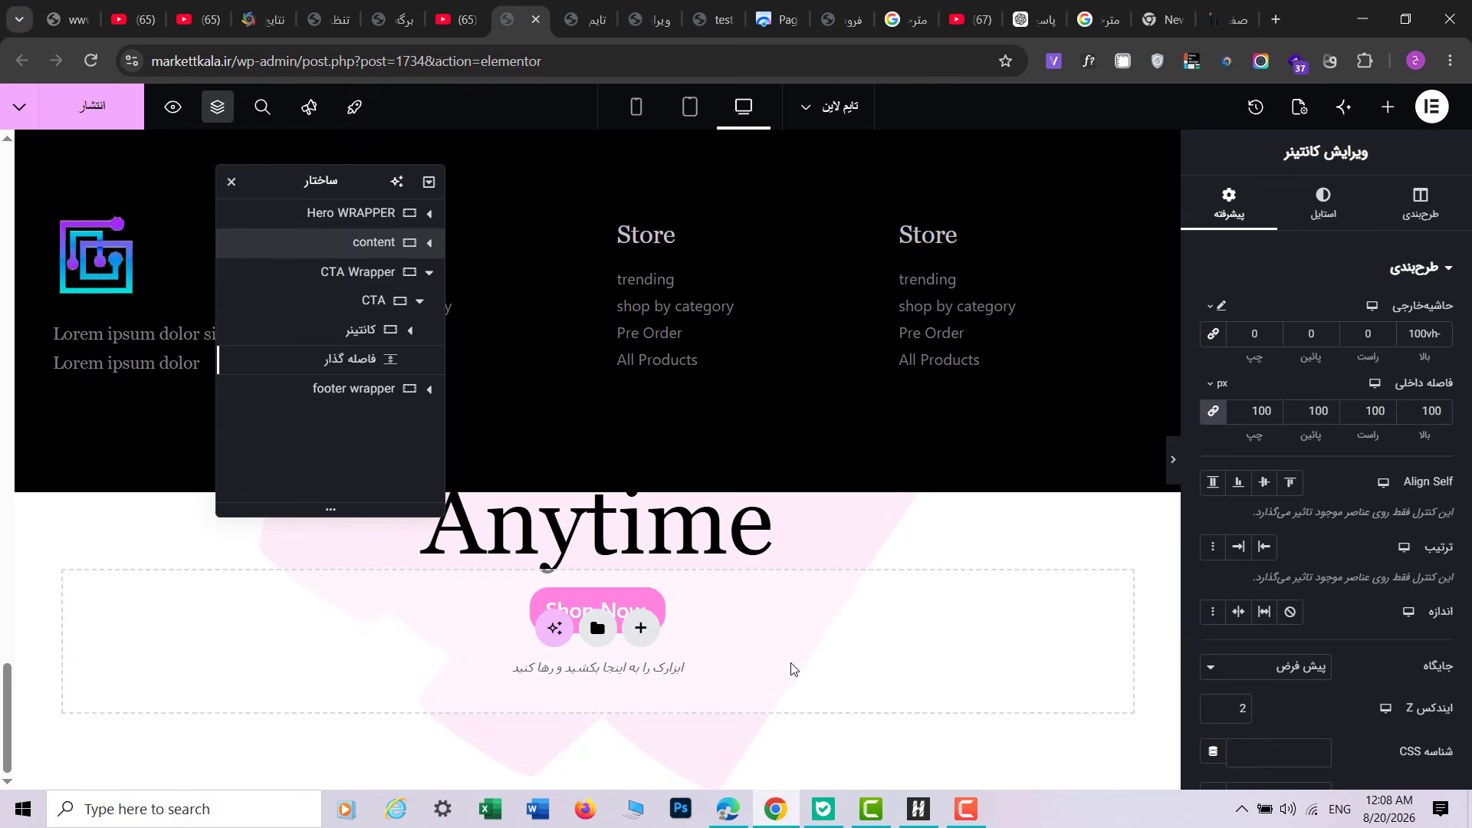
right_click(792, 669)
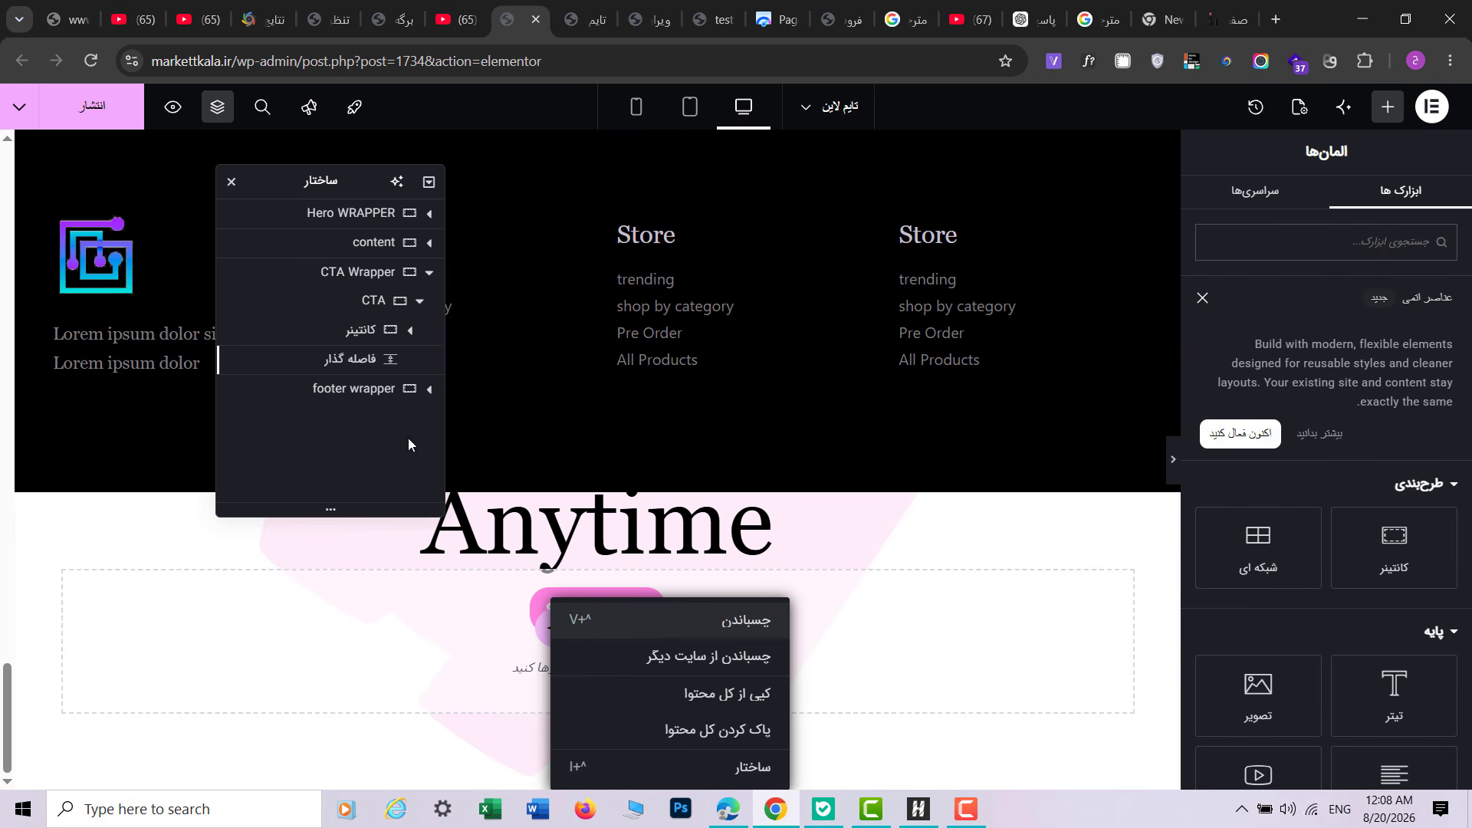
click(398, 418)
click(428, 273)
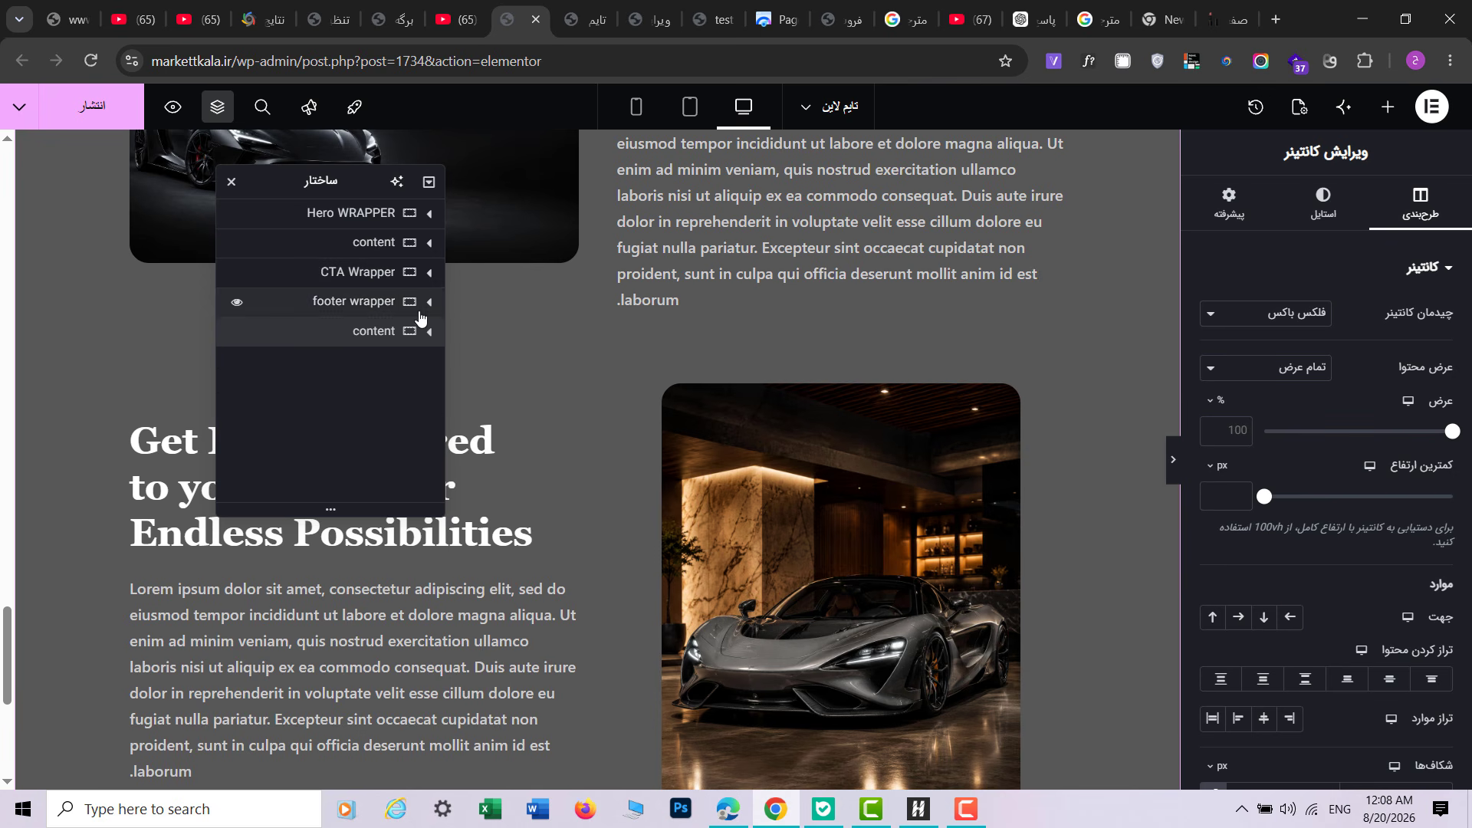
mouse_move(414, 332)
mouse_down()
mouse_move(412, 306)
mouse_move(425, 307)
mouse_up()
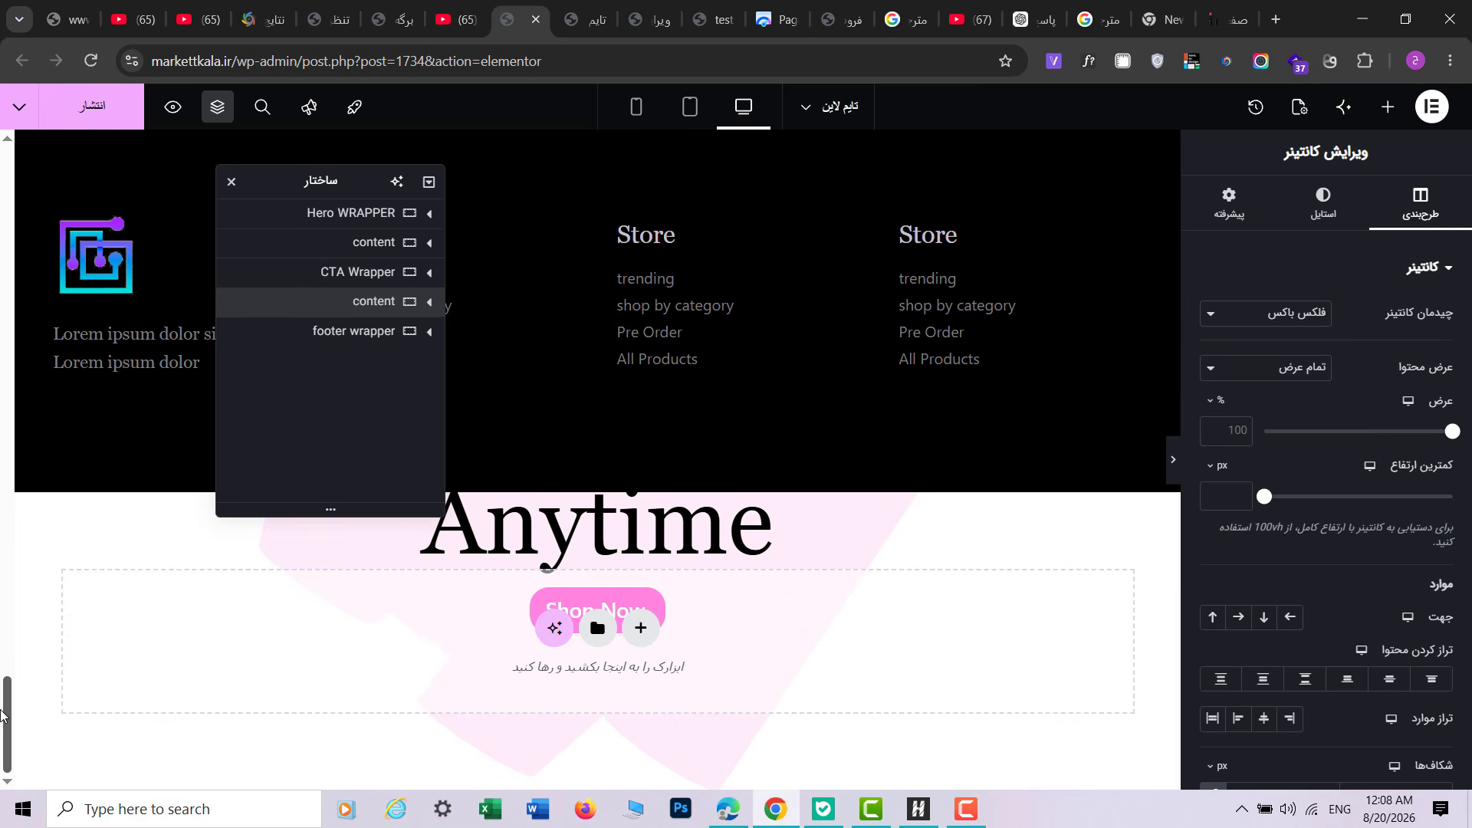
Step: Delete the second row container, with the text beside the garage car image, from the copied content section
drag(3, 713, 3, 575)
click(1077, 457)
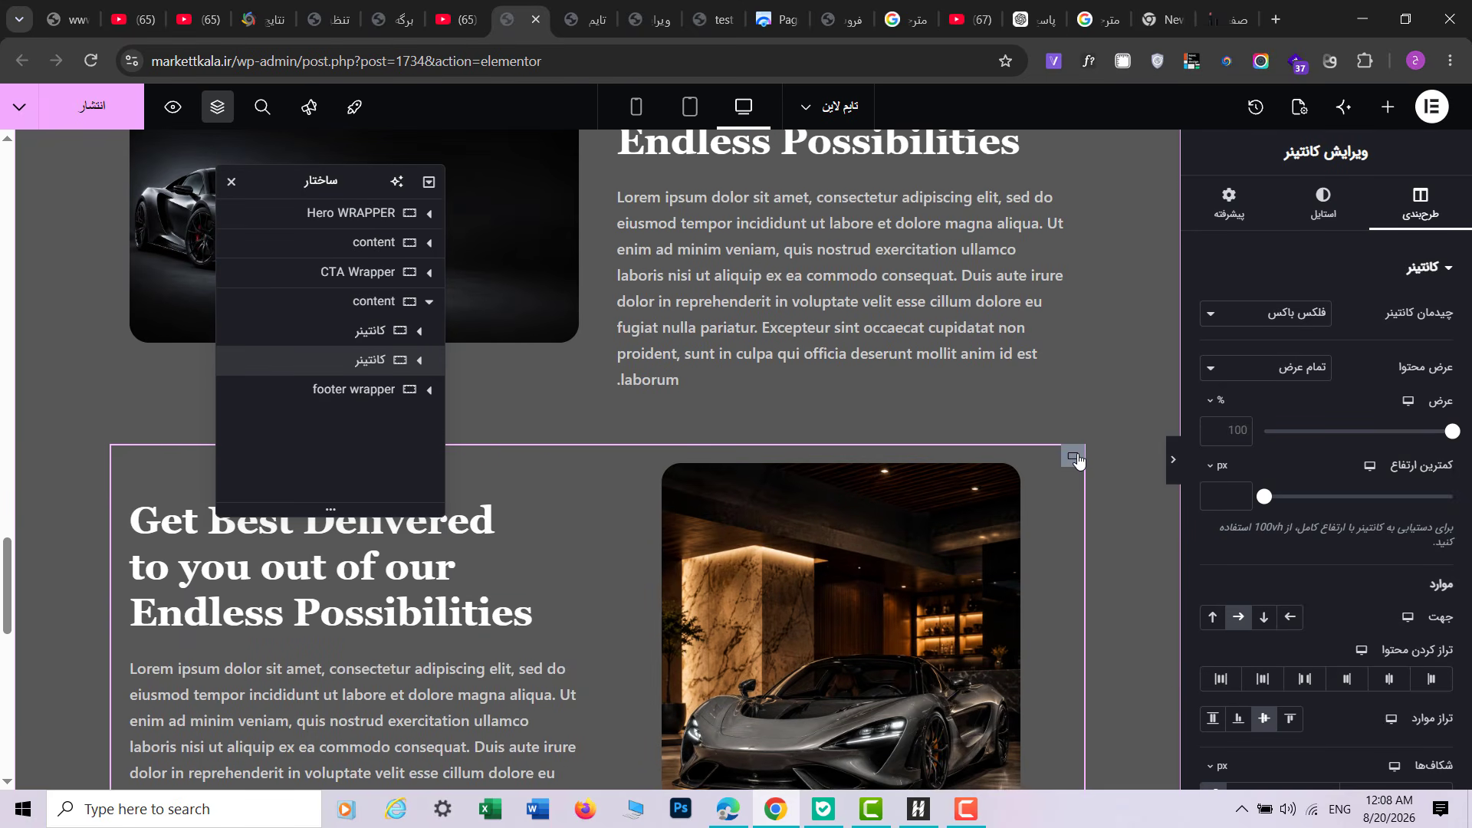
right_click(1075, 459)
click(972, 767)
key(ctrl+z)
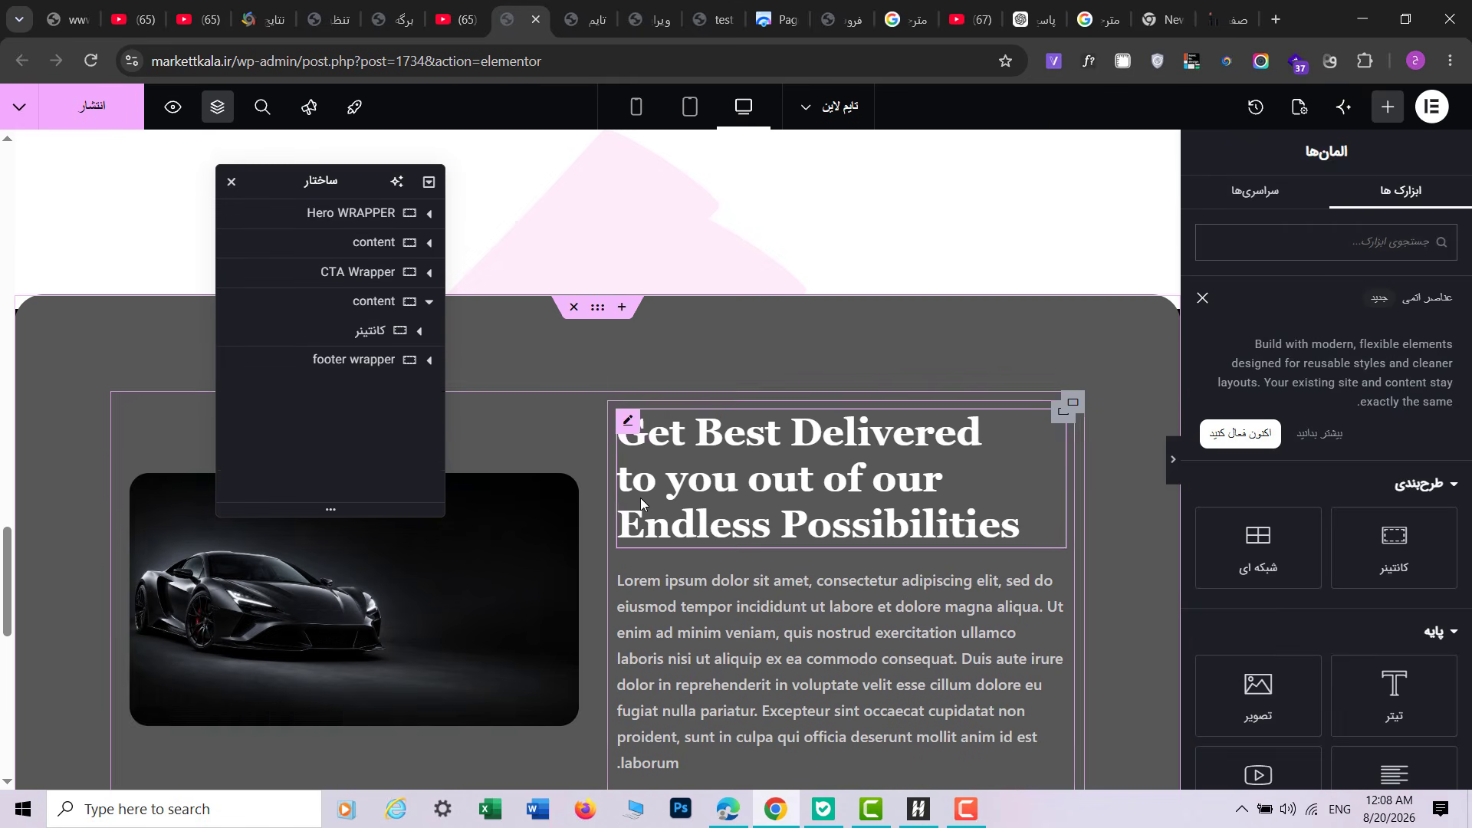
Step: Replace the black car image in the copied content section with the media library's grey car picture ending in (3)
click(427, 591)
click(1319, 371)
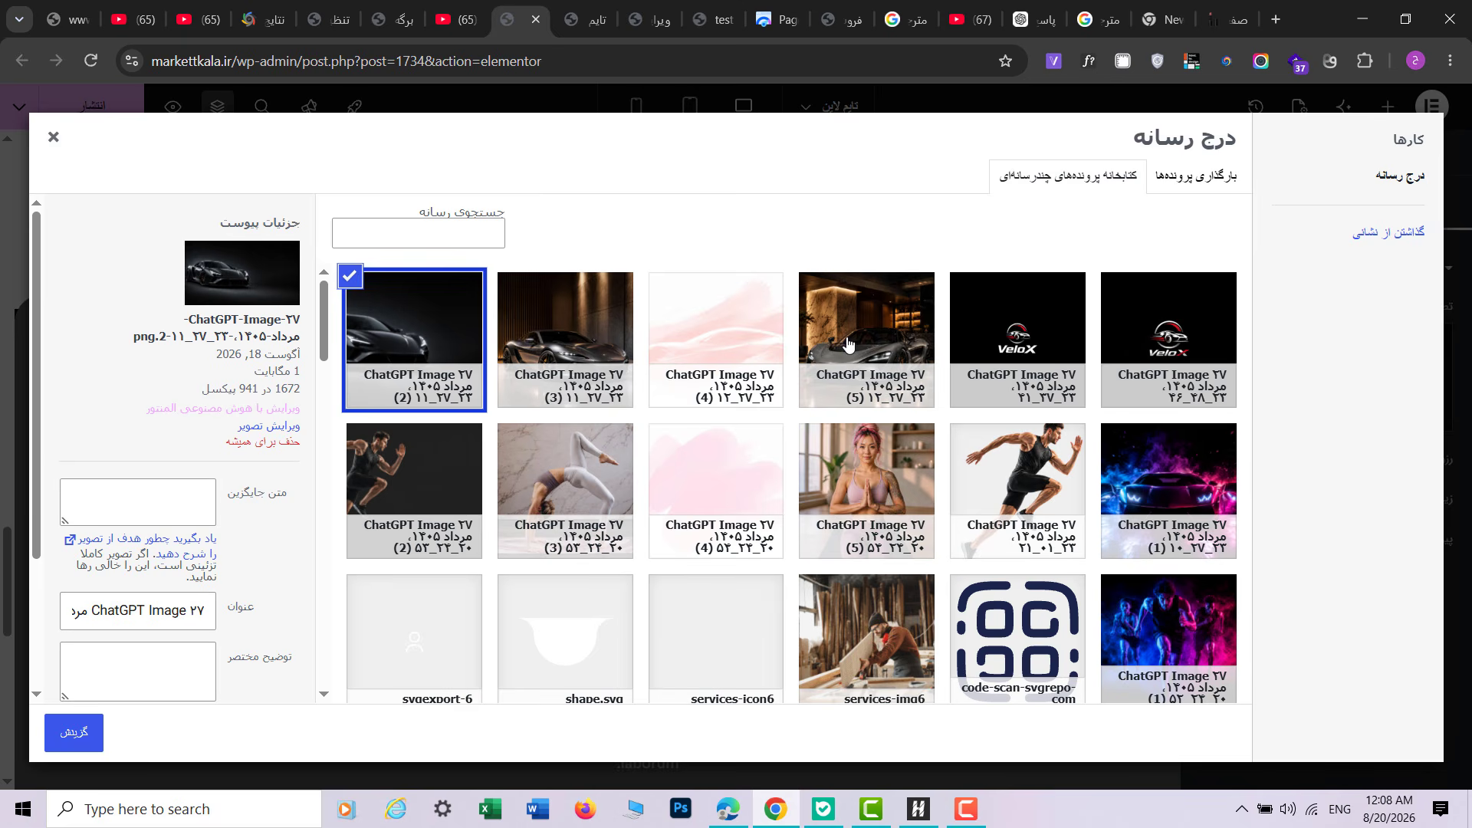
click(611, 350)
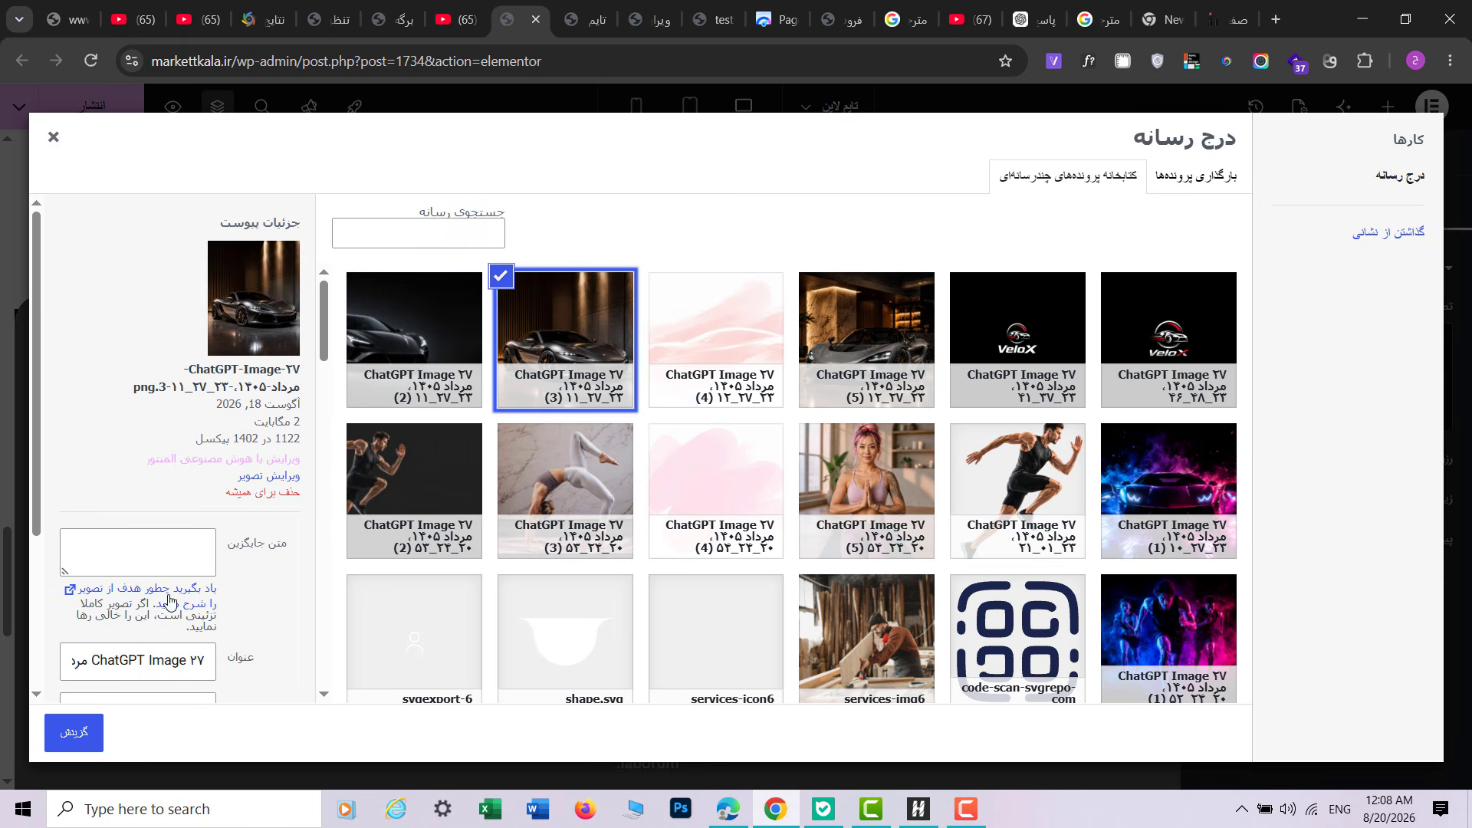
click(72, 732)
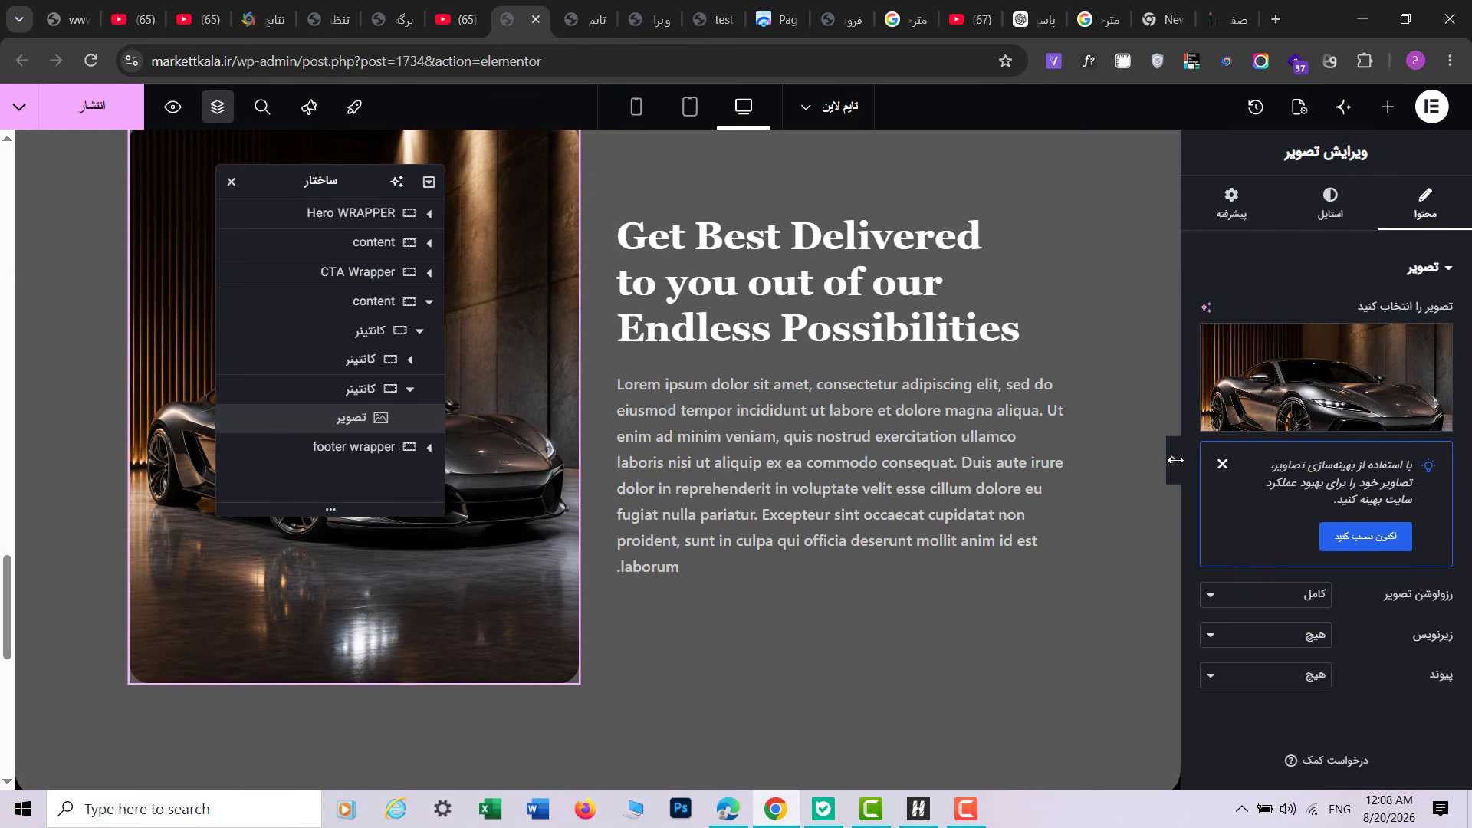
Step: Set the width of the grey car image in the copied content section to 80% and check it in the full-width canvas
click(1175, 459)
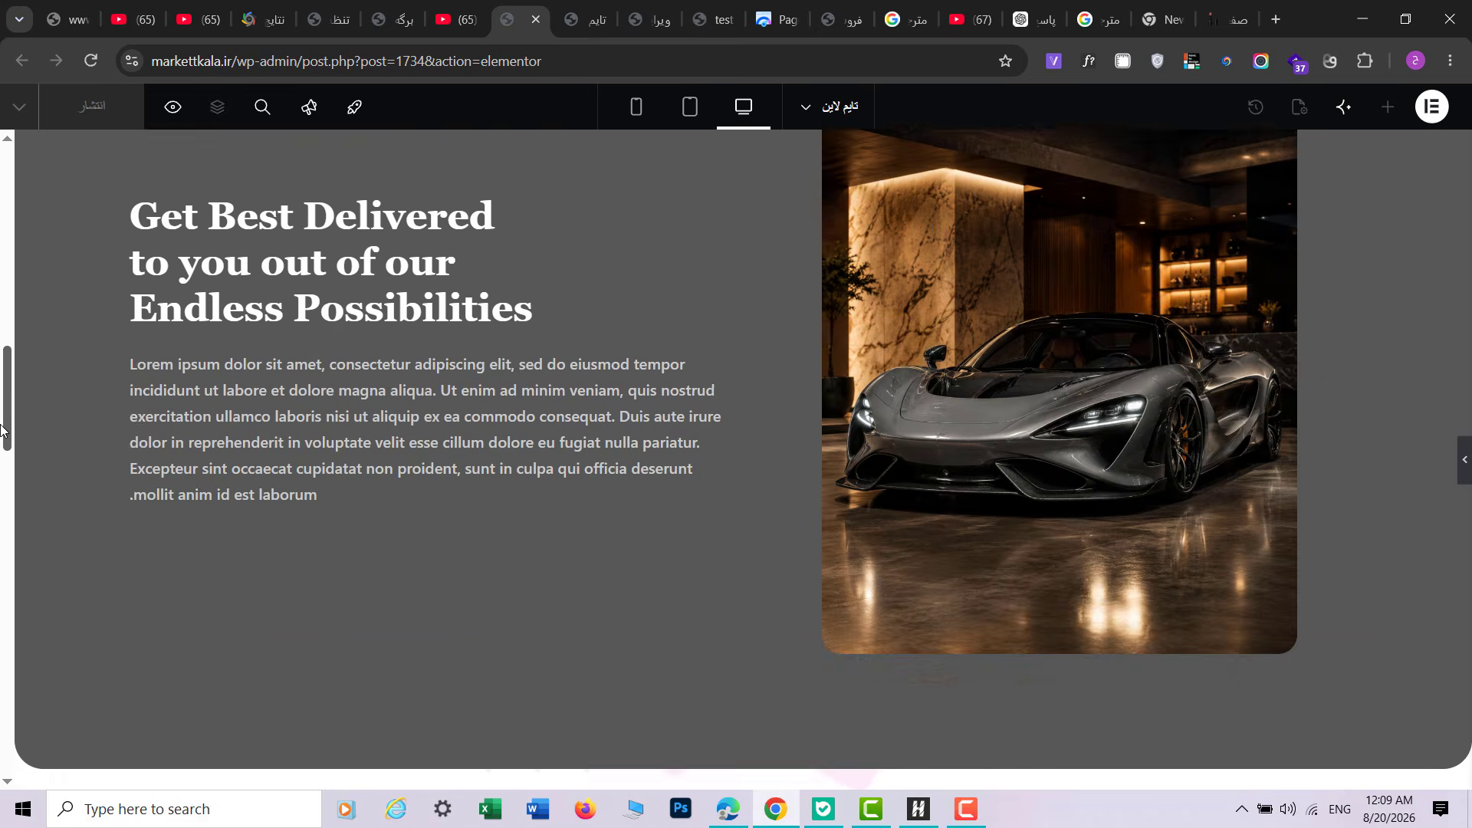
drag(2, 429, 6, 677)
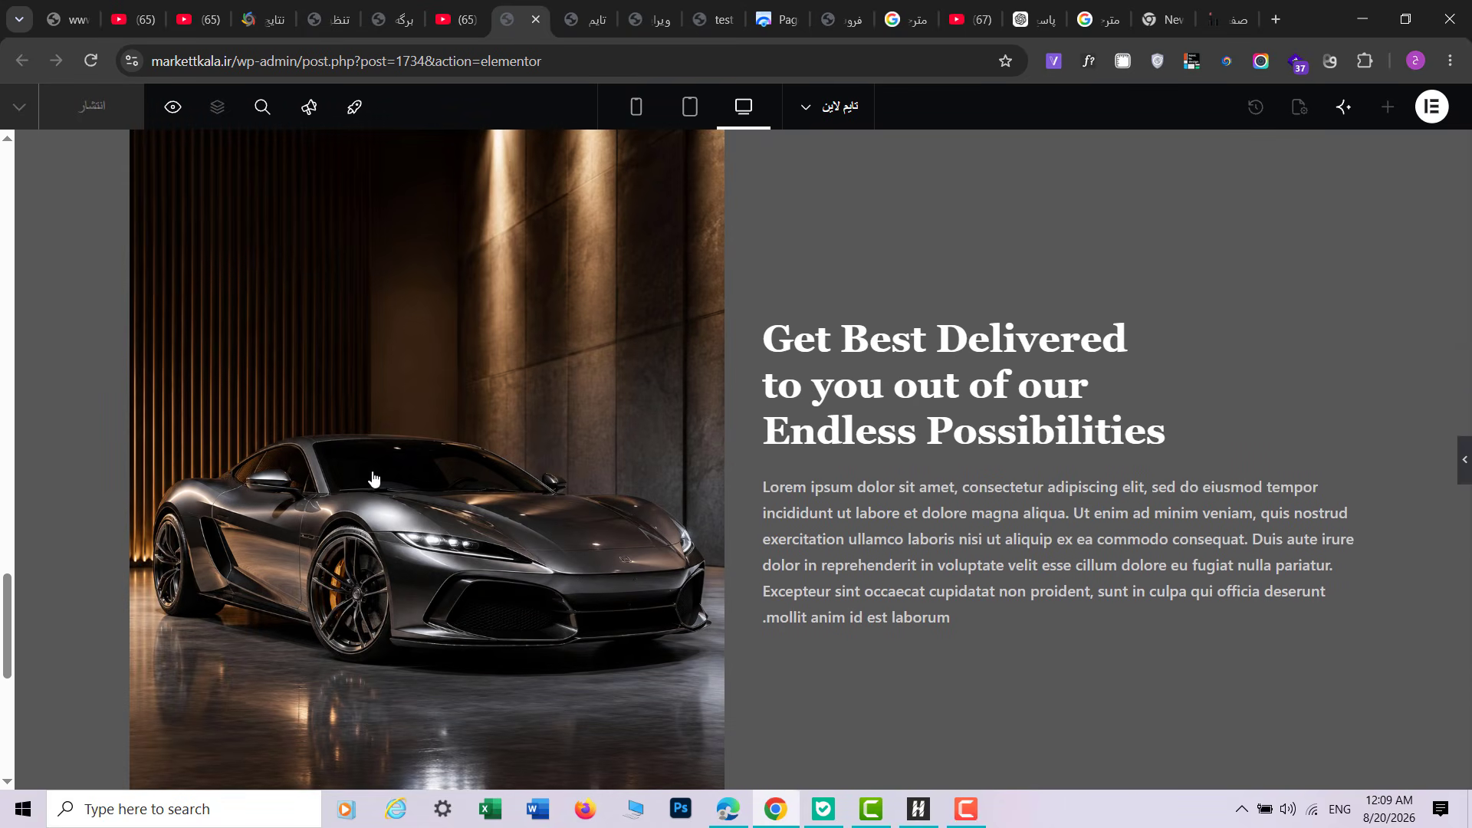
key(ctrl+i)
click(499, 378)
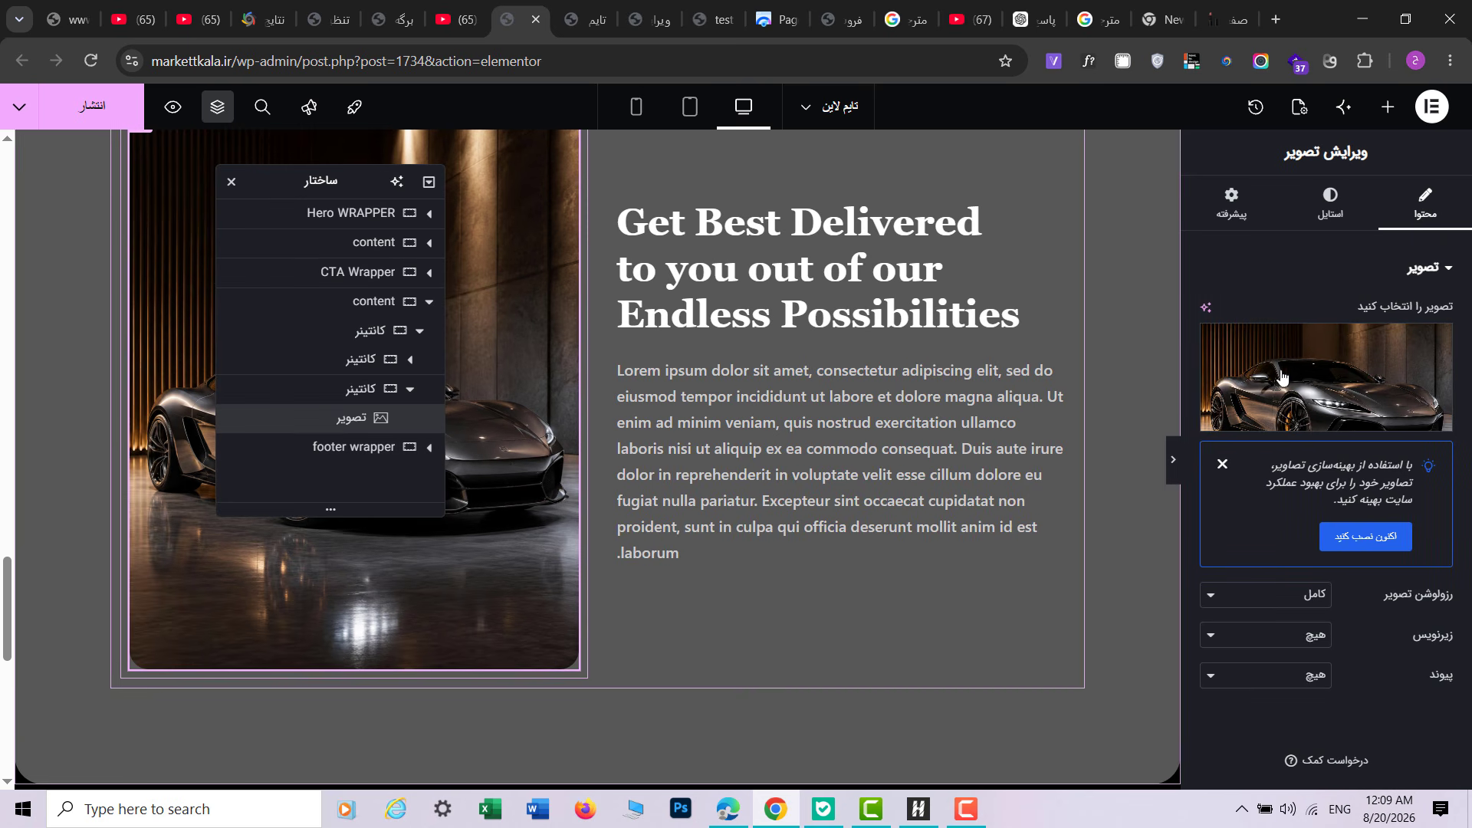
click(1330, 205)
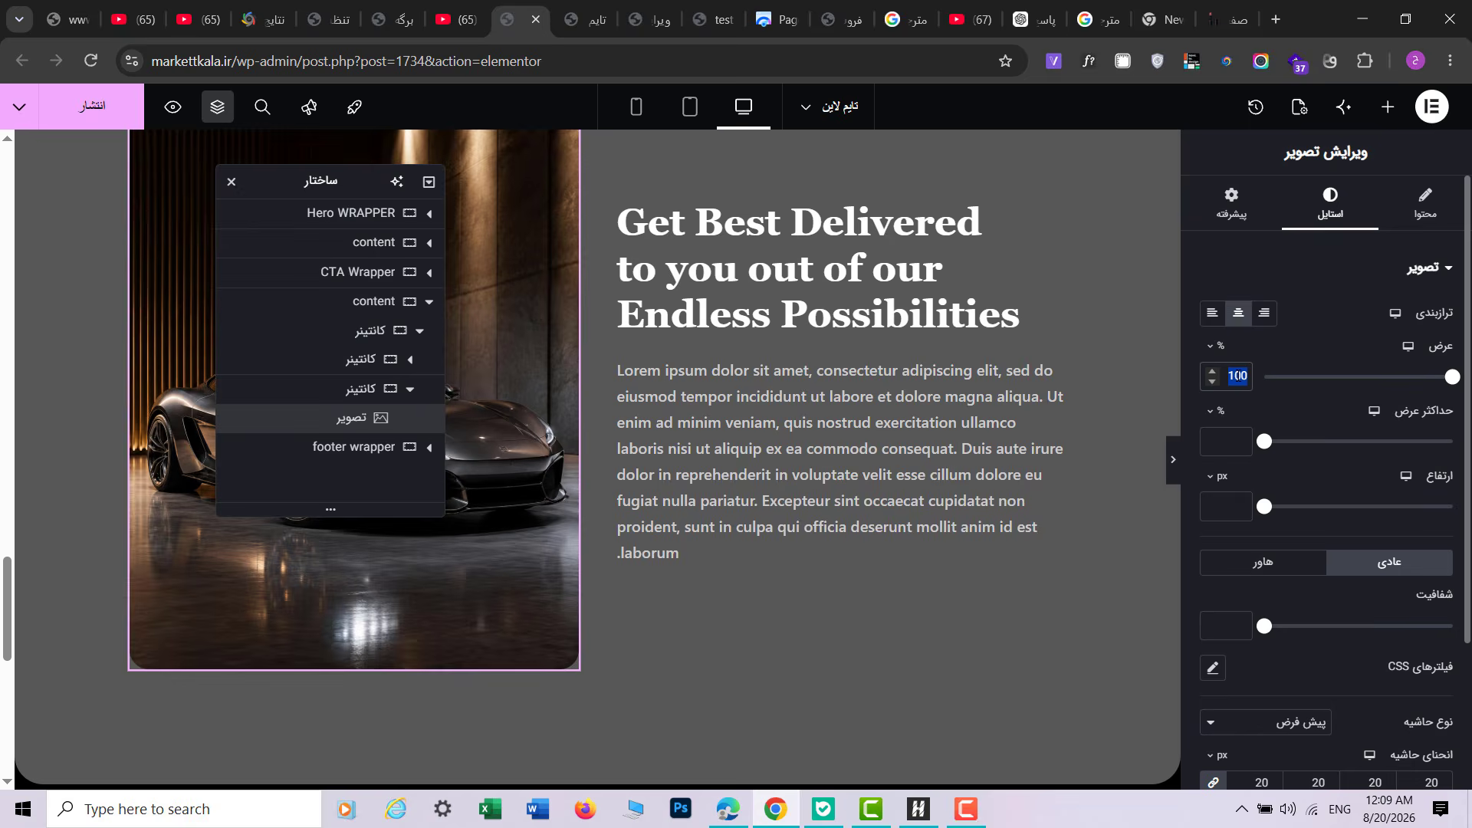
text(80)
drag(4, 630, 2, 609)
click(1173, 465)
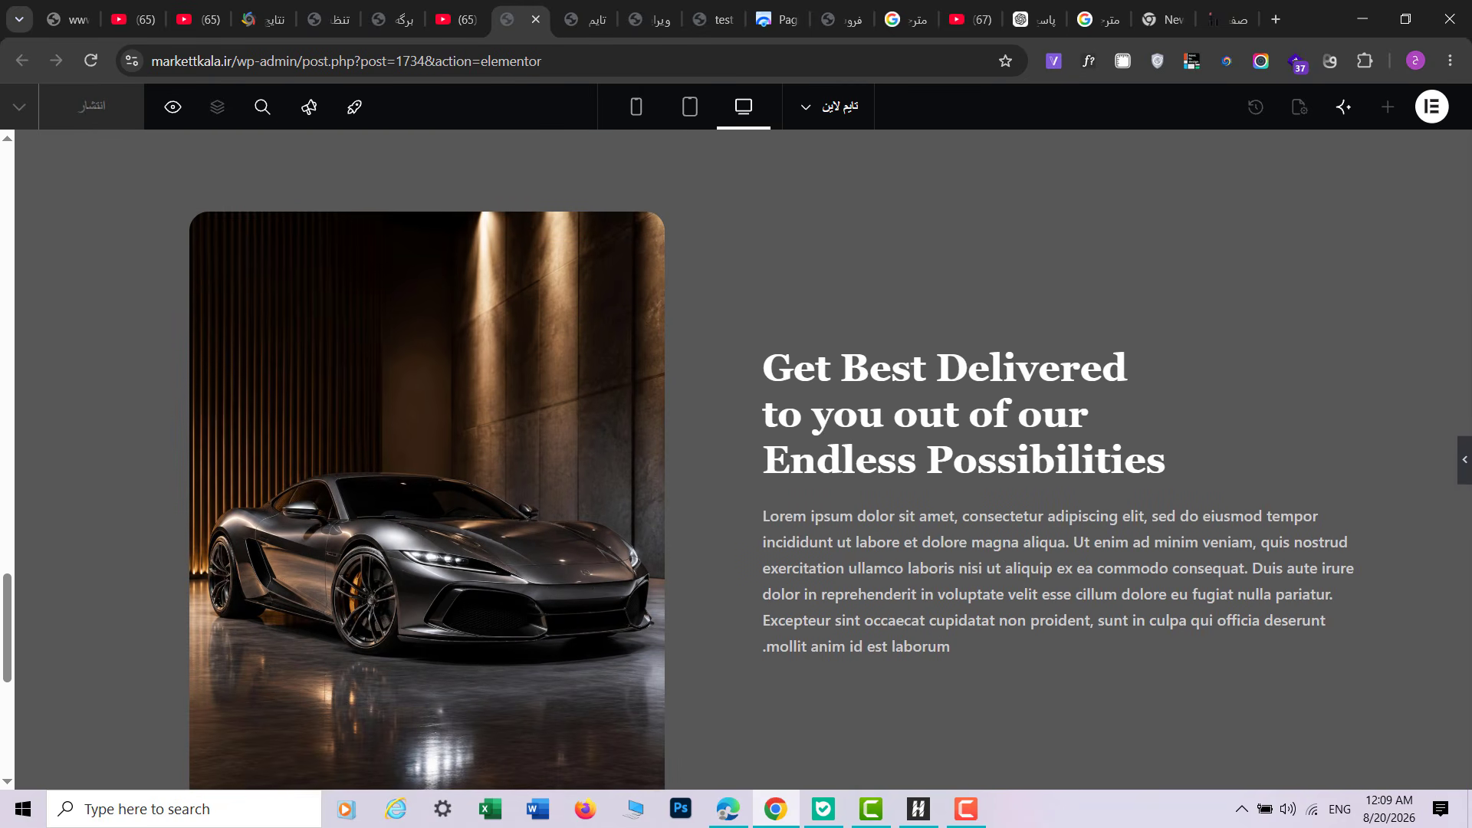
click(383, 474)
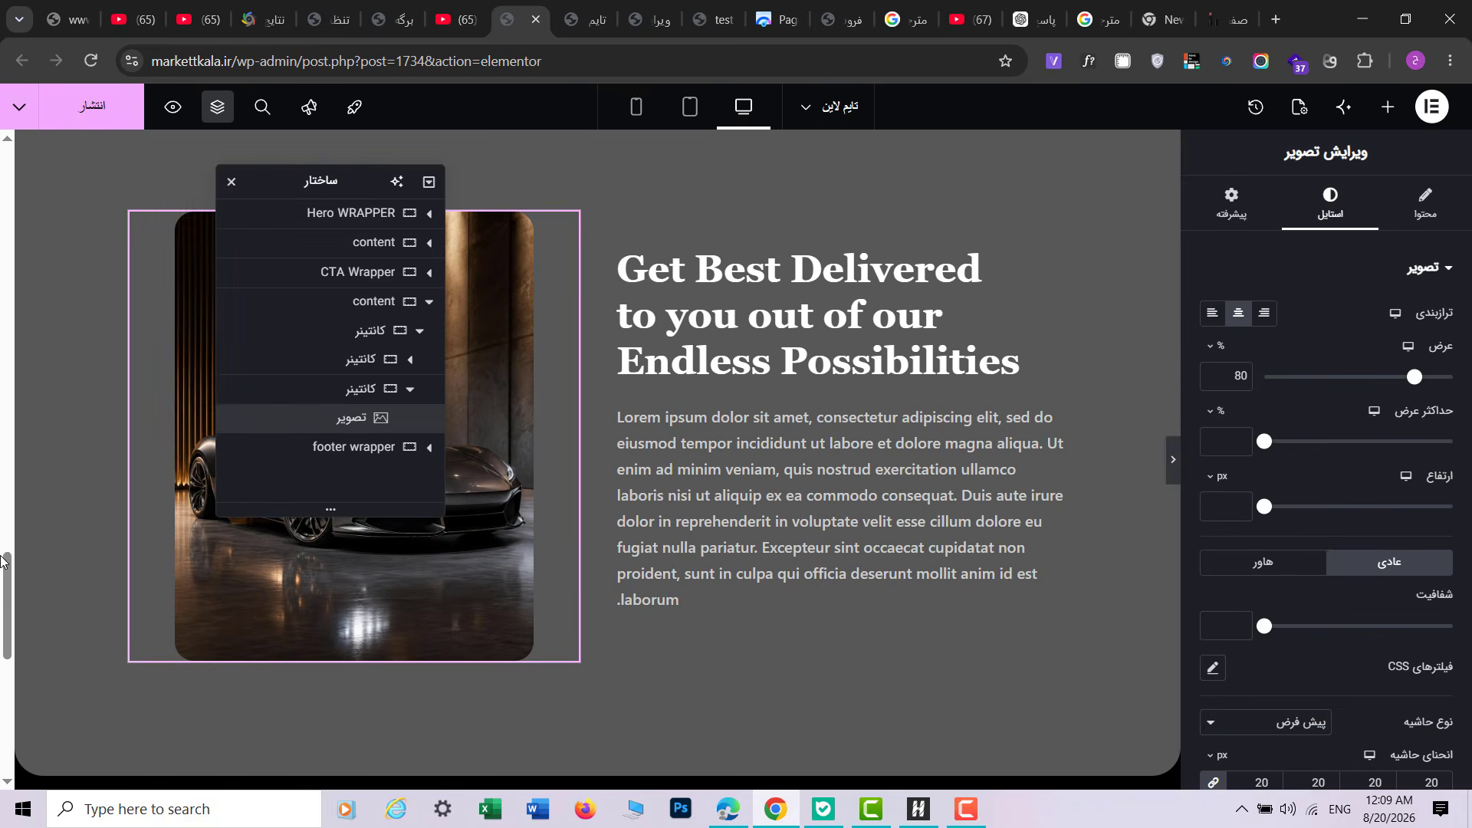
Step: Publish the page, review it from the hero to the copied content section in the preview, and return to the editor
drag(2, 606, 2, 170)
click(172, 106)
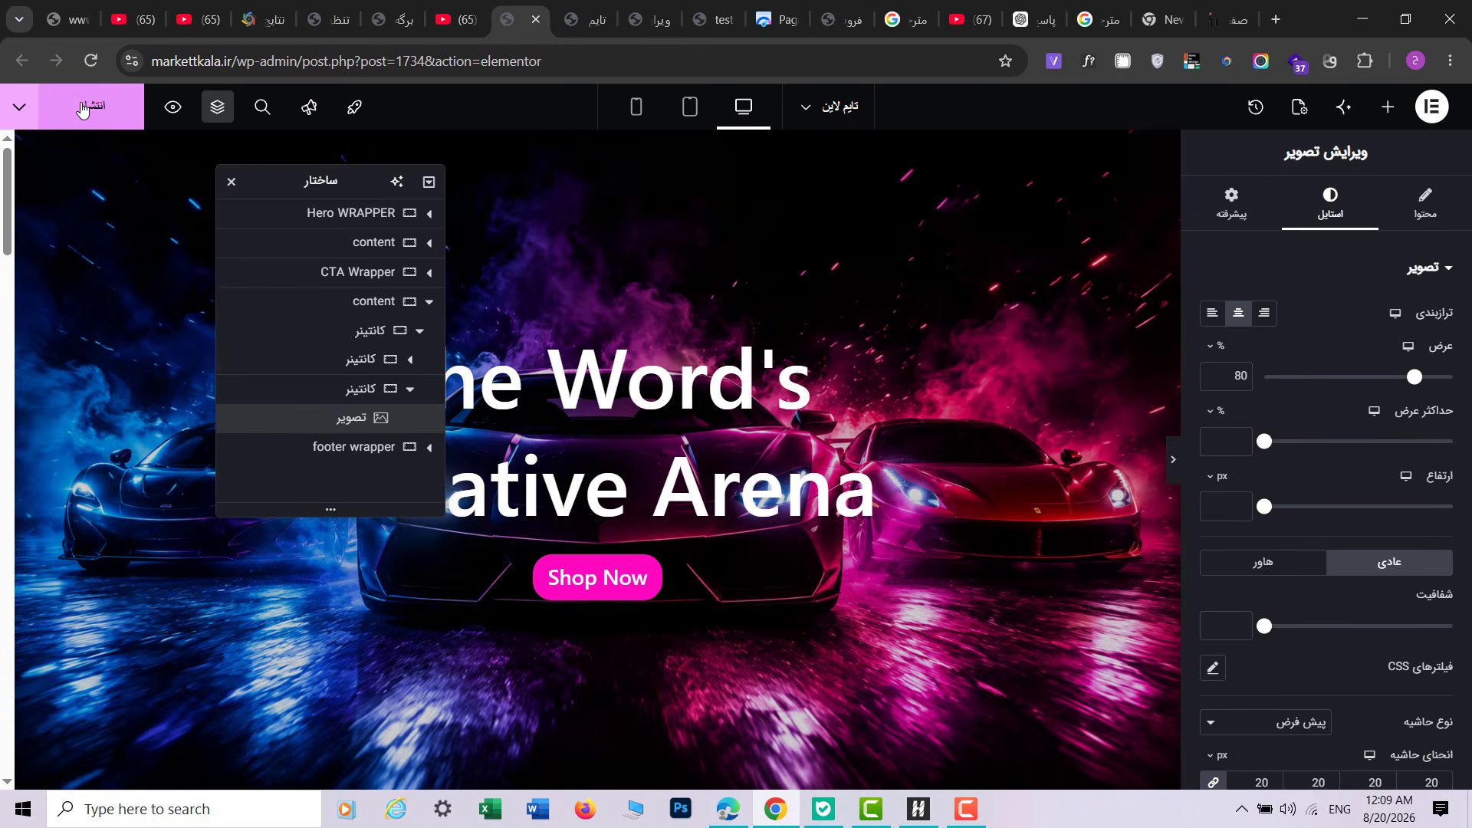
key(ctrl+w)
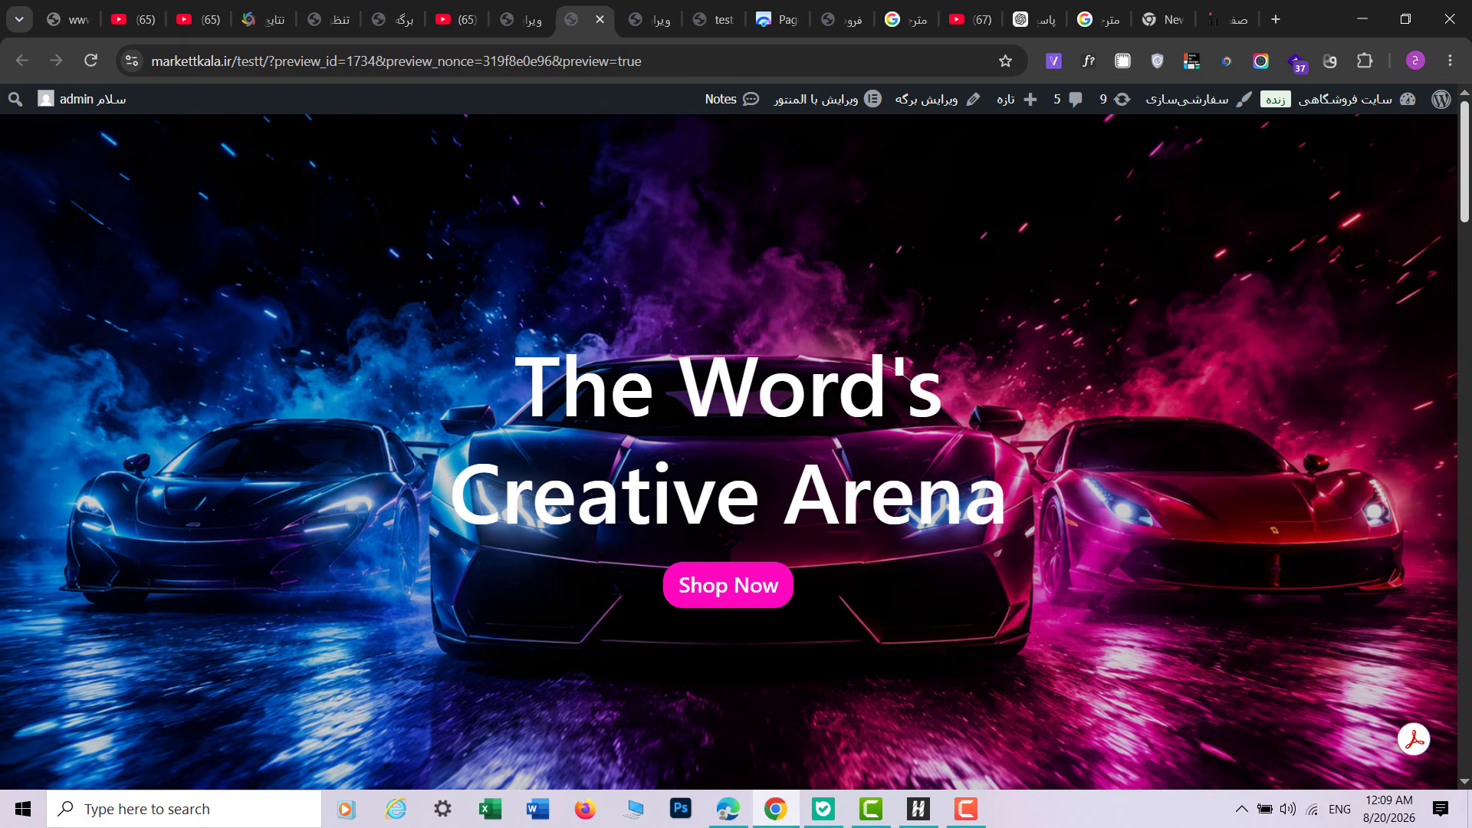
drag(1468, 161, 1462, 603)
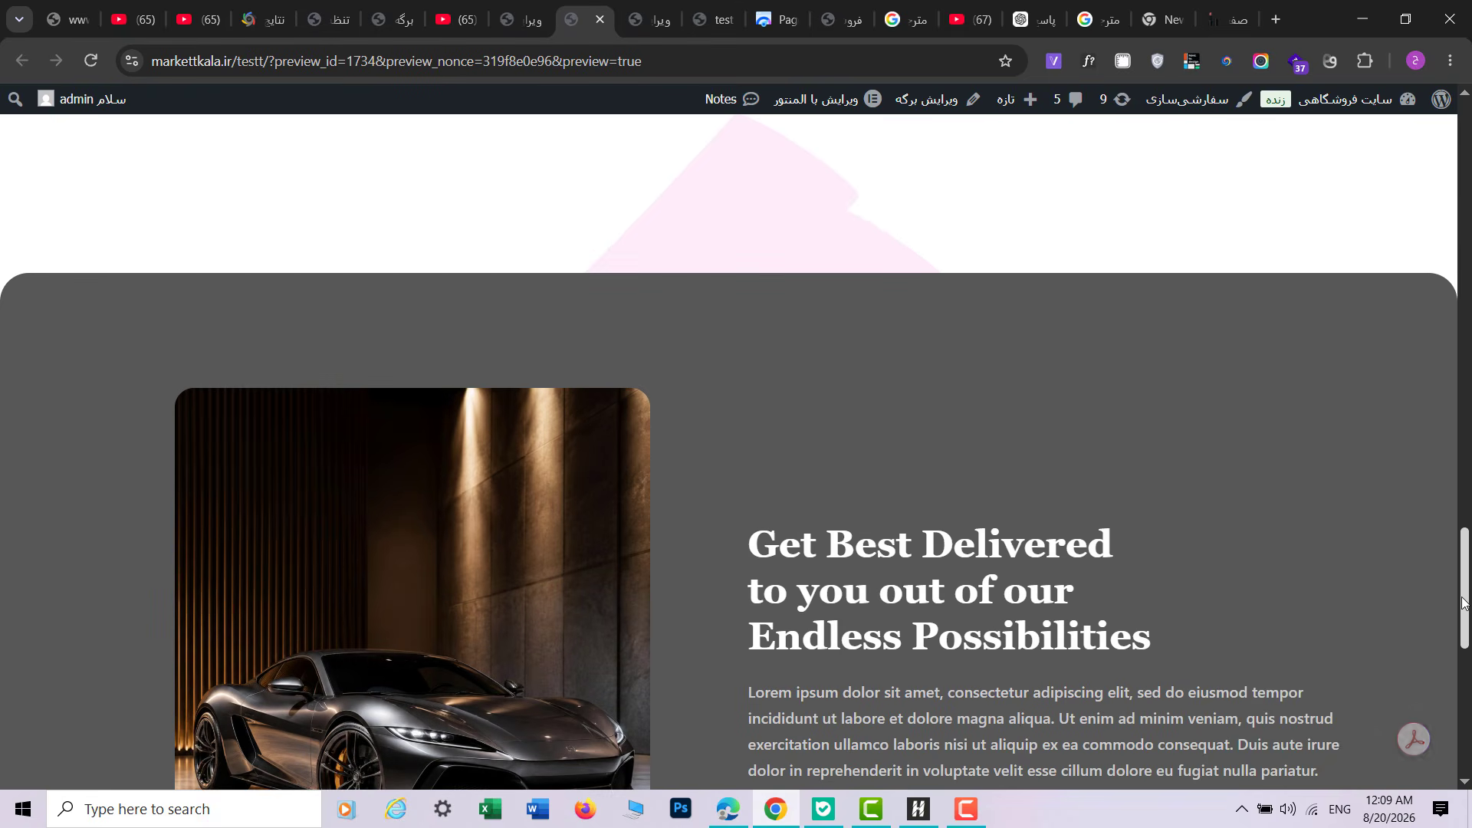
drag(1467, 551, 1465, 126)
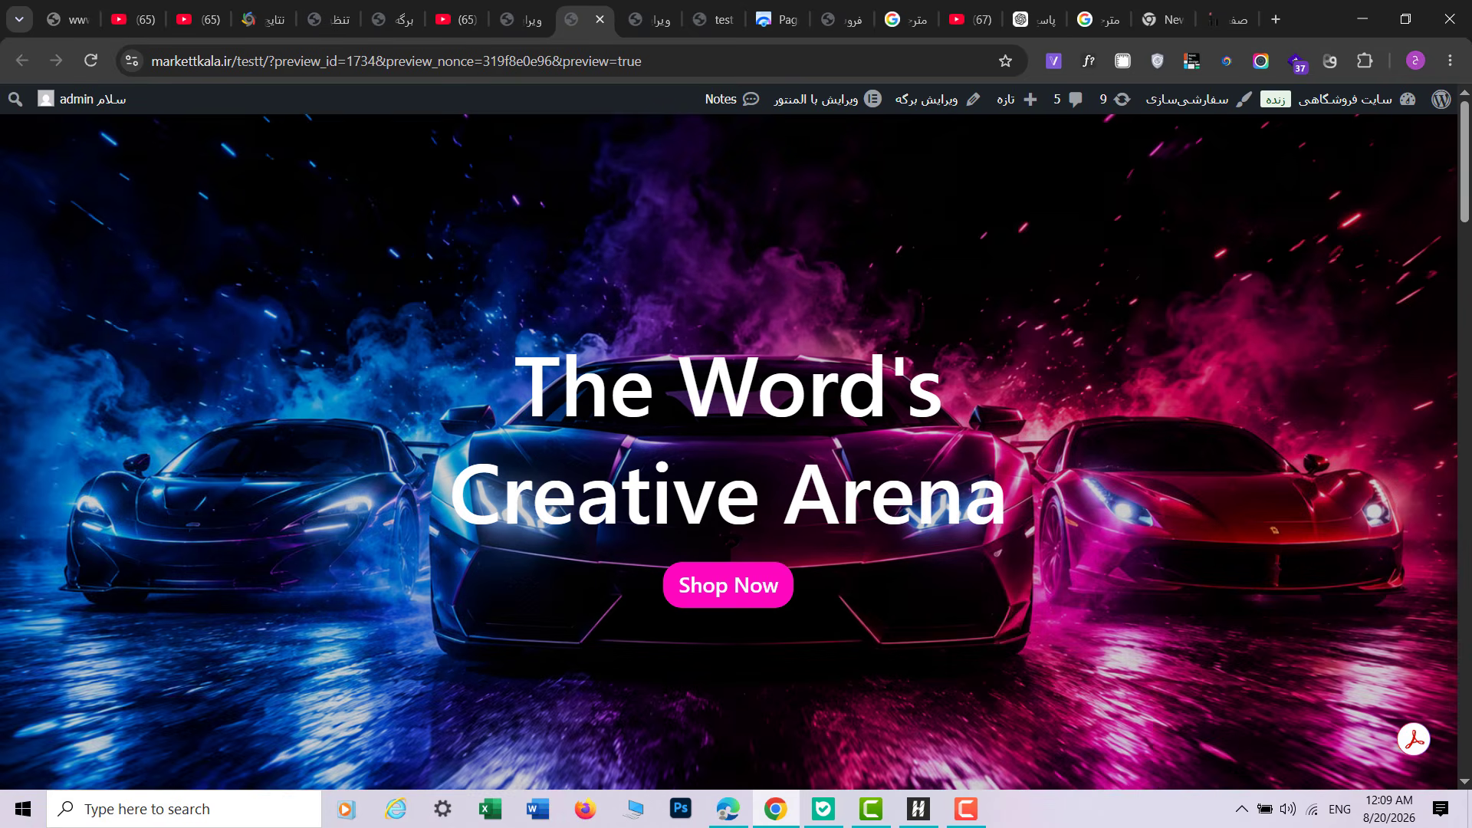
click(520, 11)
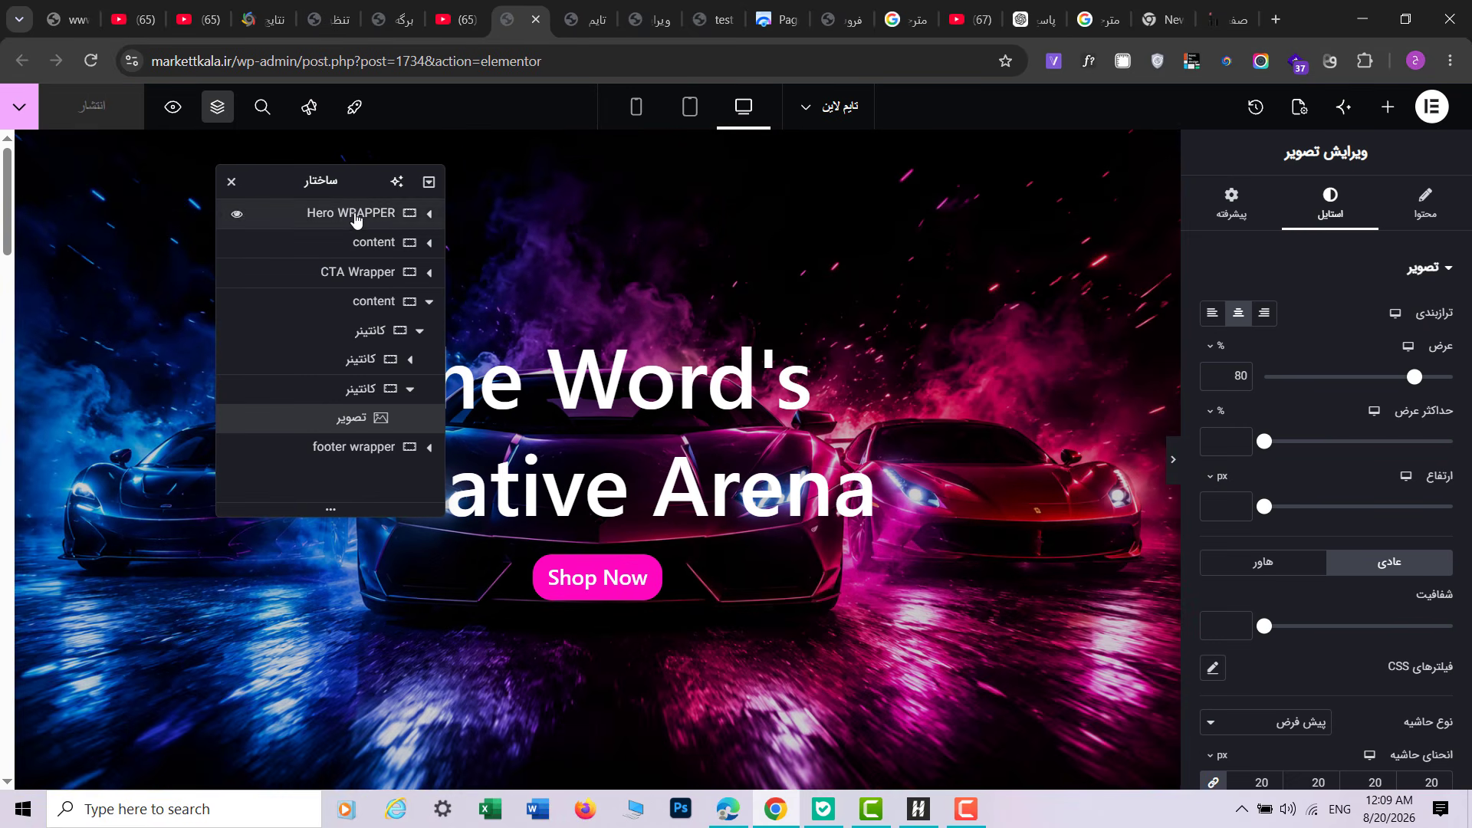
Step: Try a vertical scroll motion effect with speed 2 on the Hero WRAPPER container
click(546, 255)
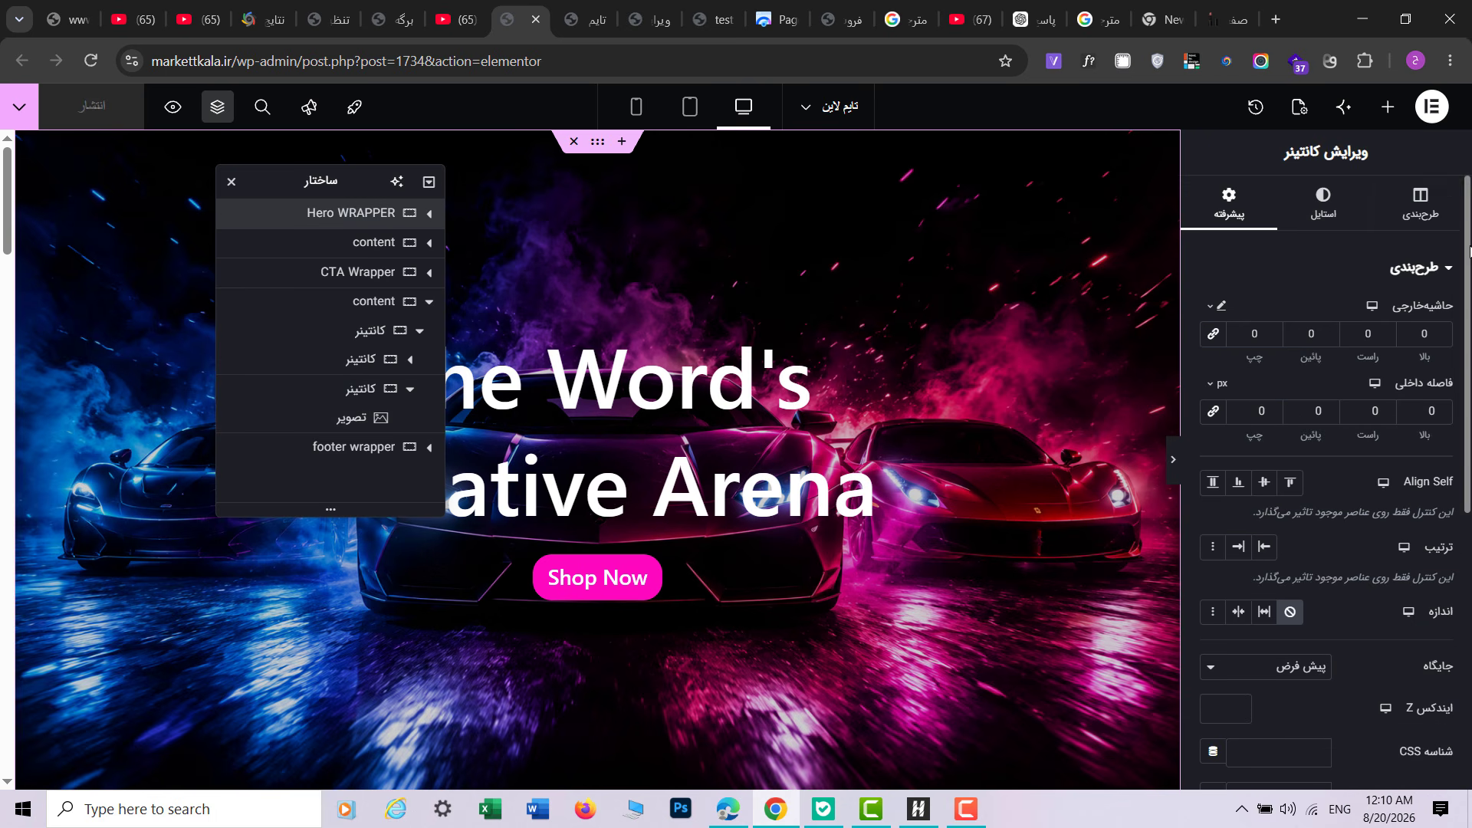
drag(1469, 249, 1454, 512)
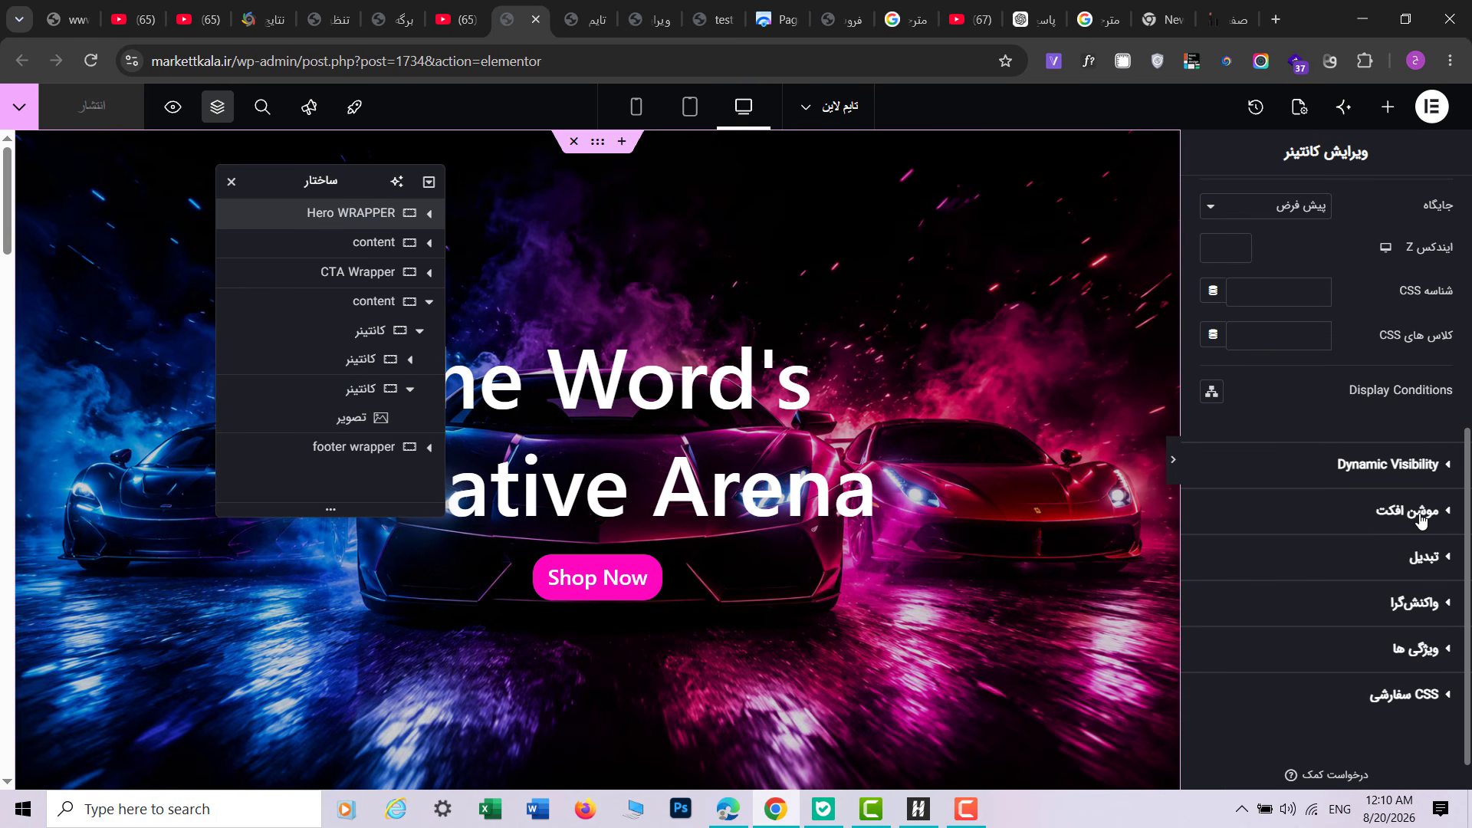
click(1377, 503)
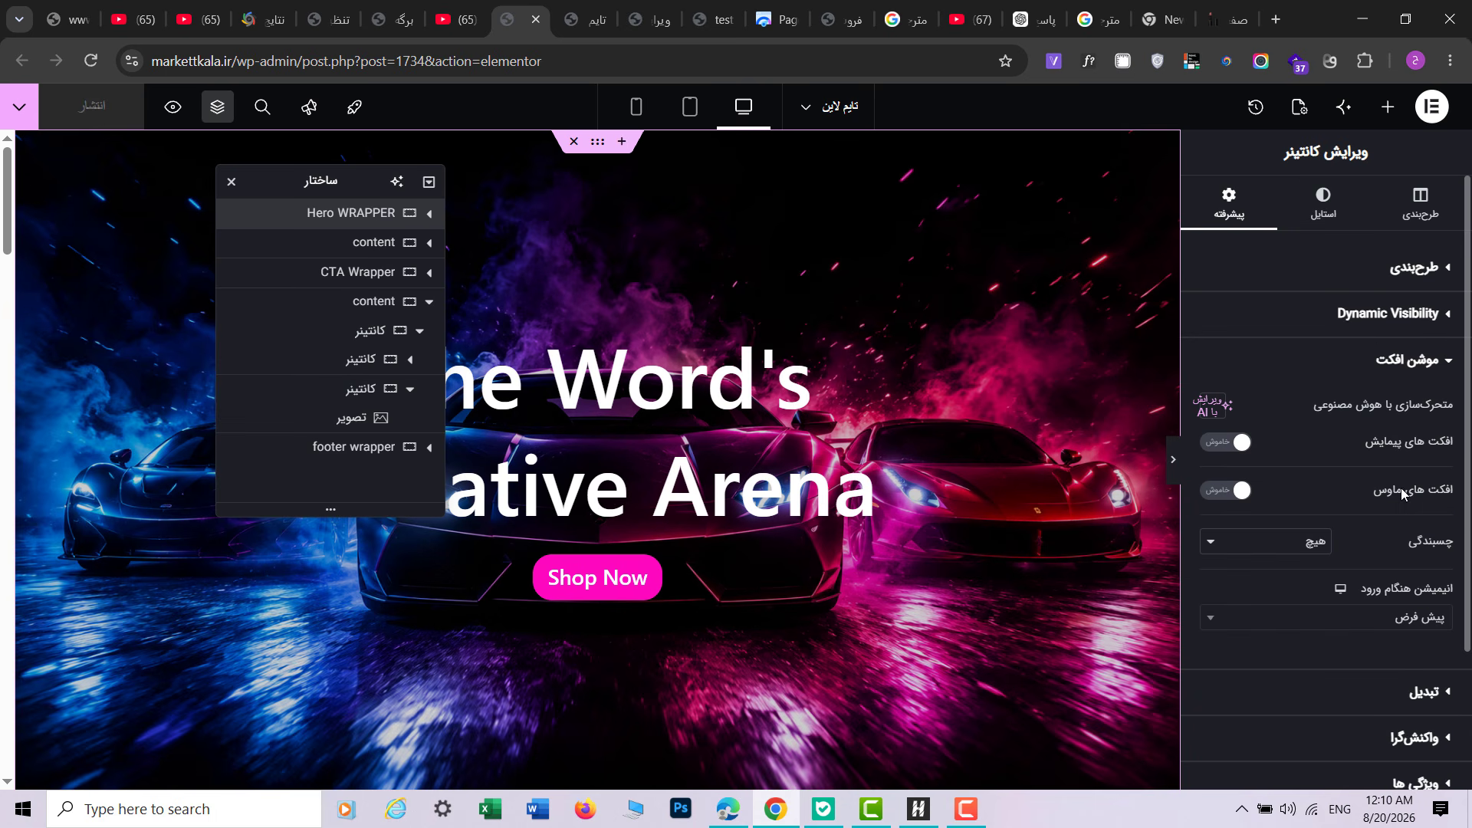
click(1222, 444)
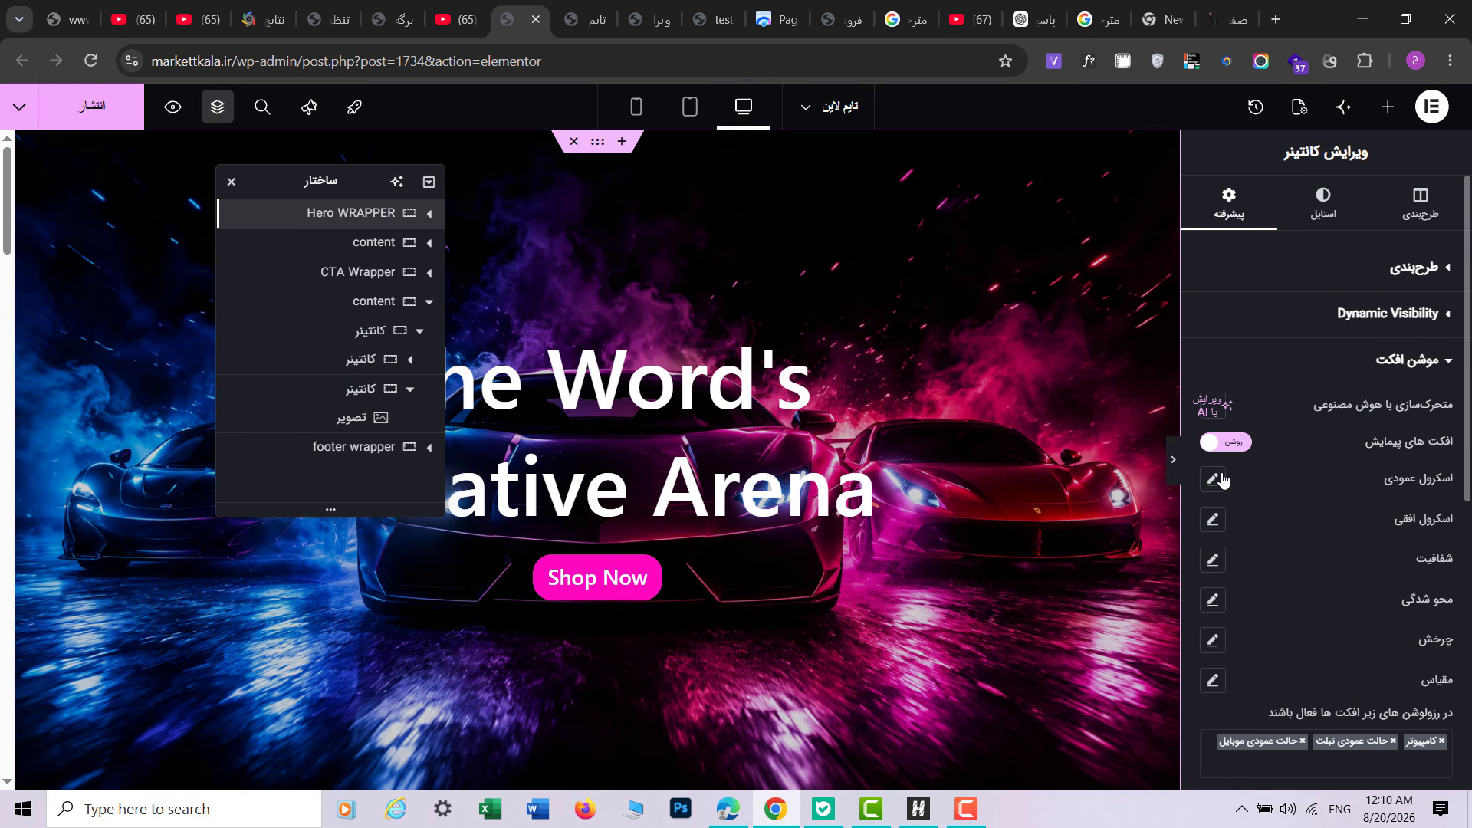
click(1213, 479)
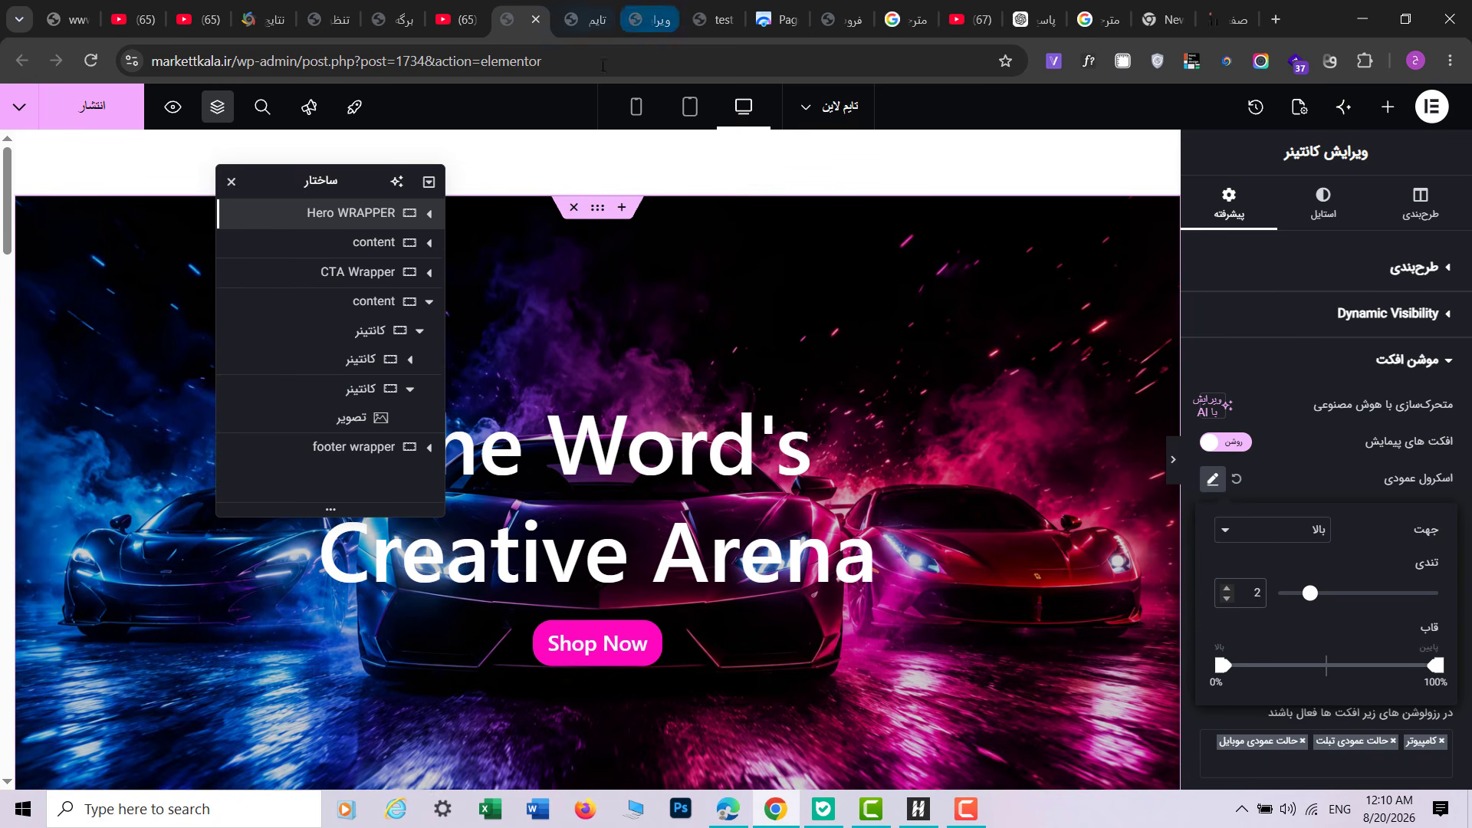
click(1235, 443)
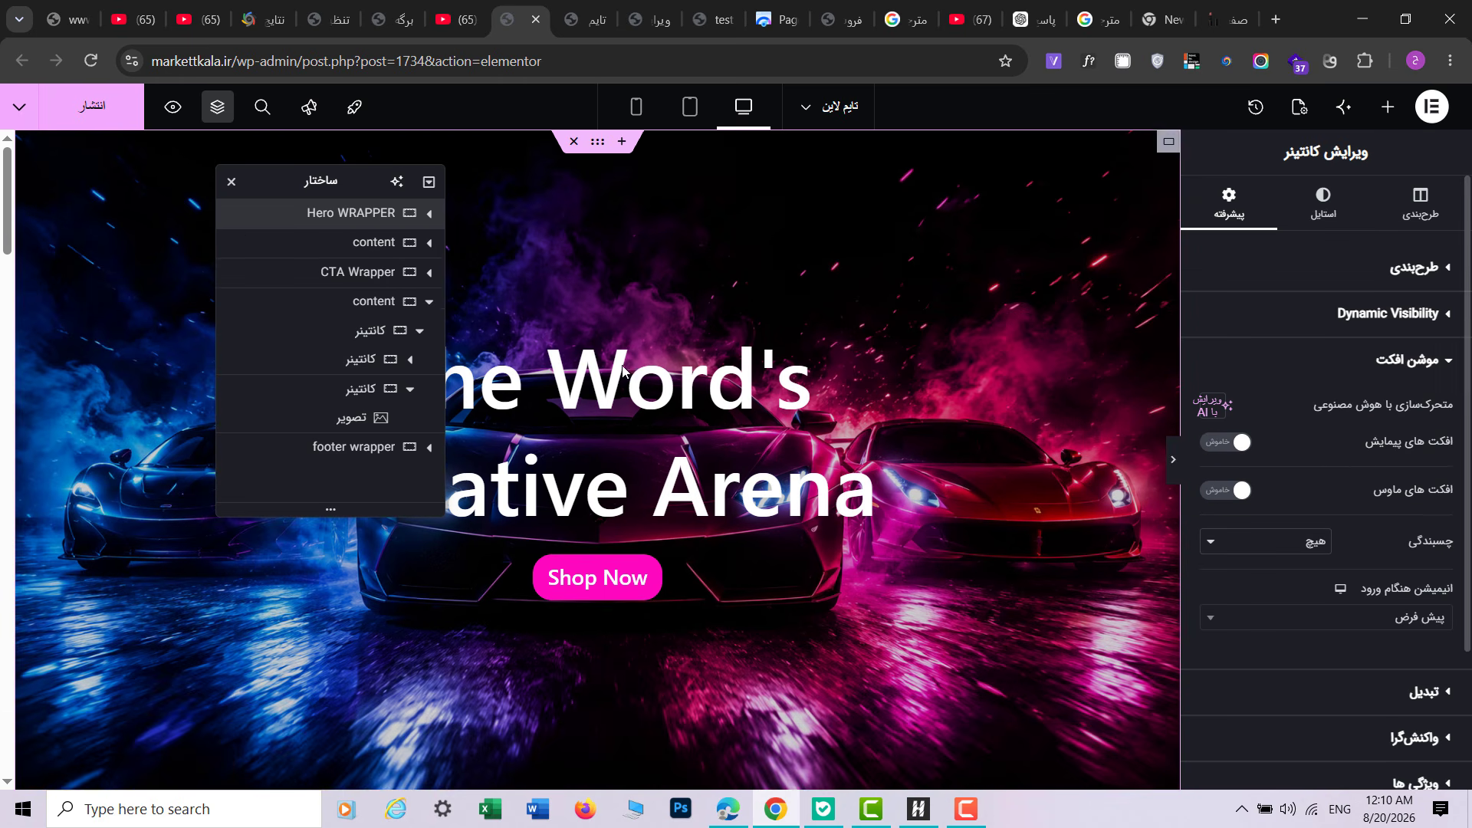
Step: Try a vertical scroll motion effect on the Hero container inside the Hero WRAPPER
click(428, 216)
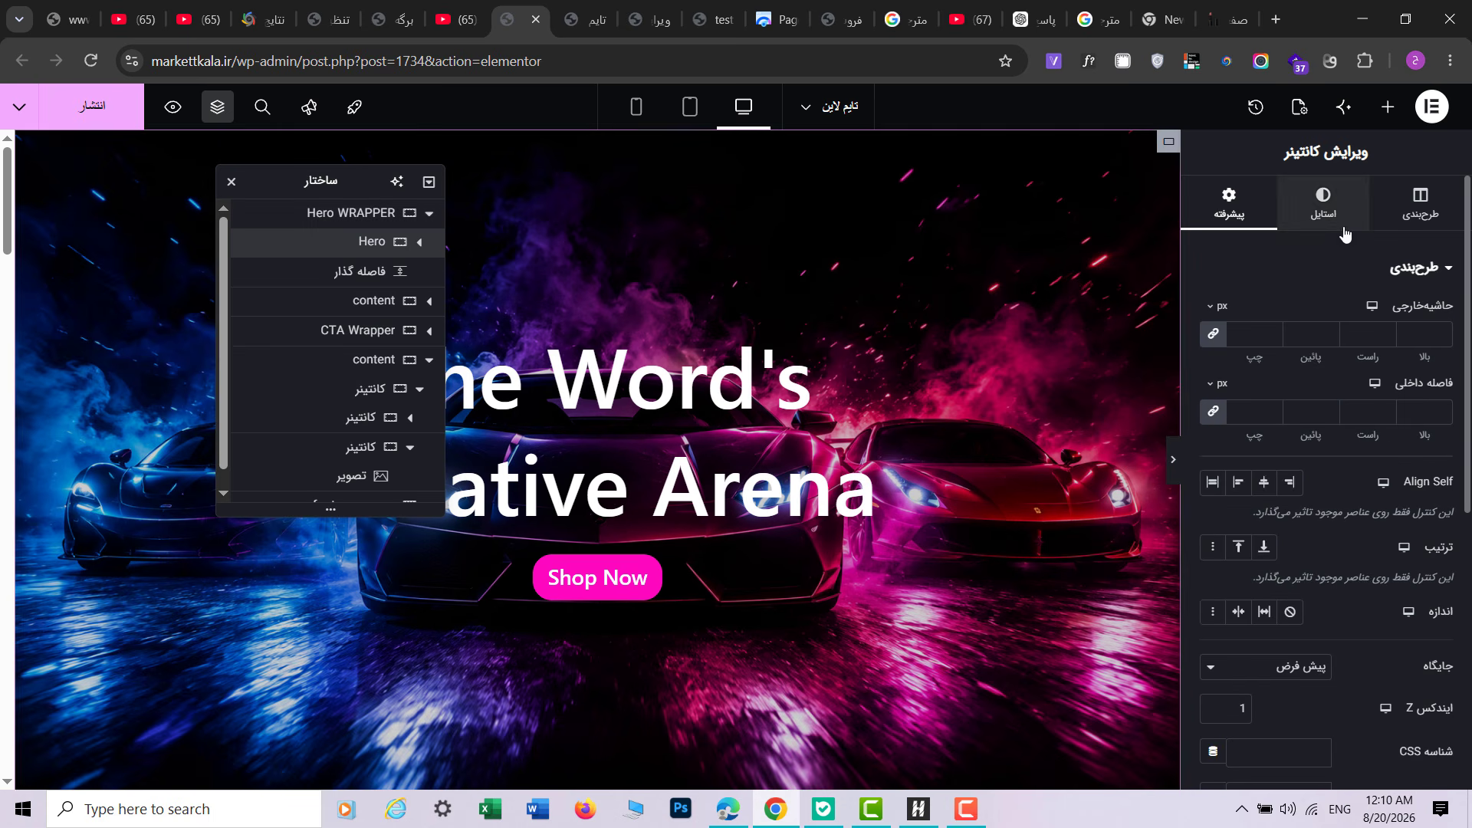
drag(1459, 373, 1464, 603)
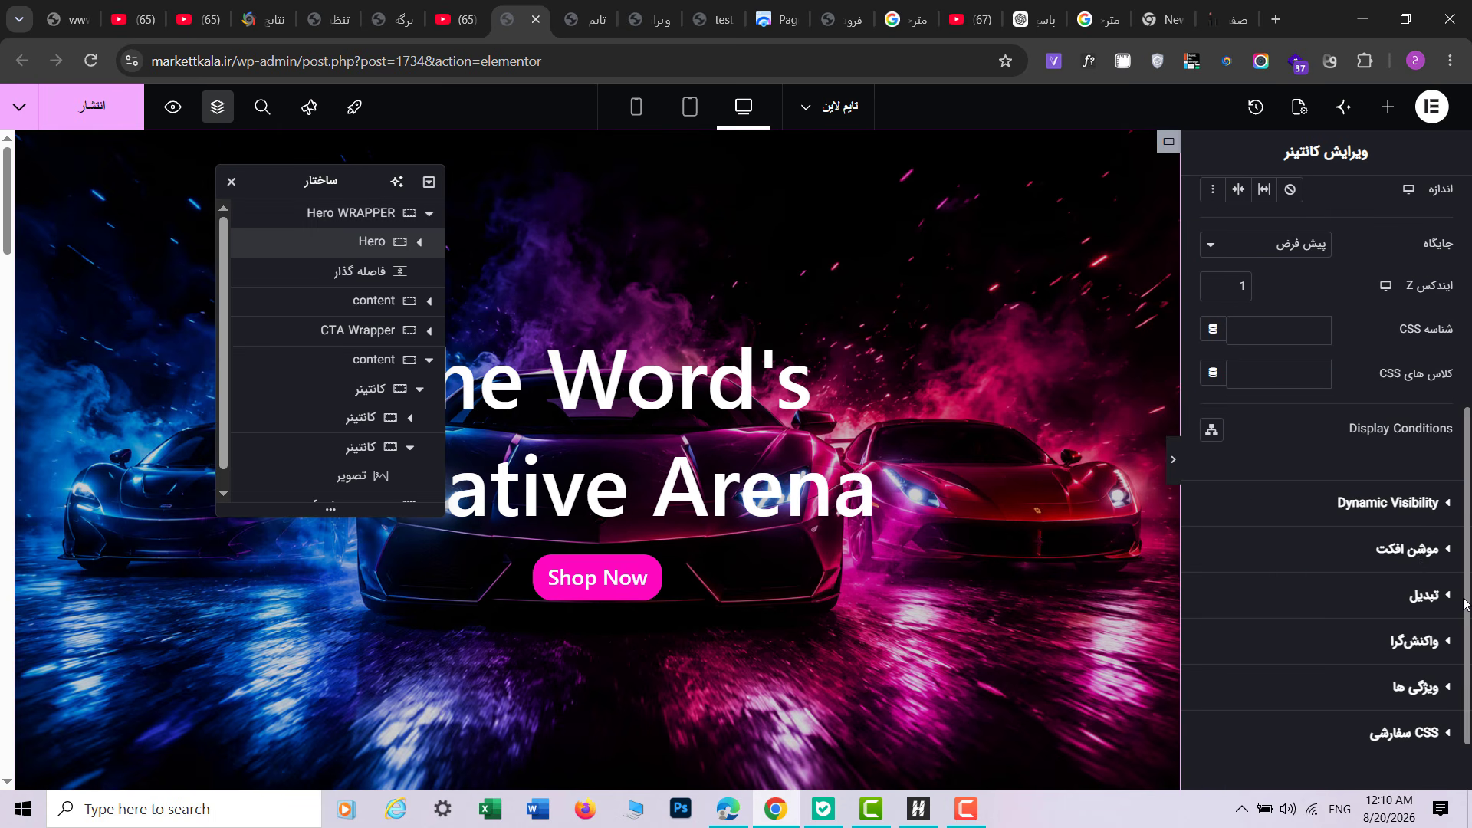
click(1418, 551)
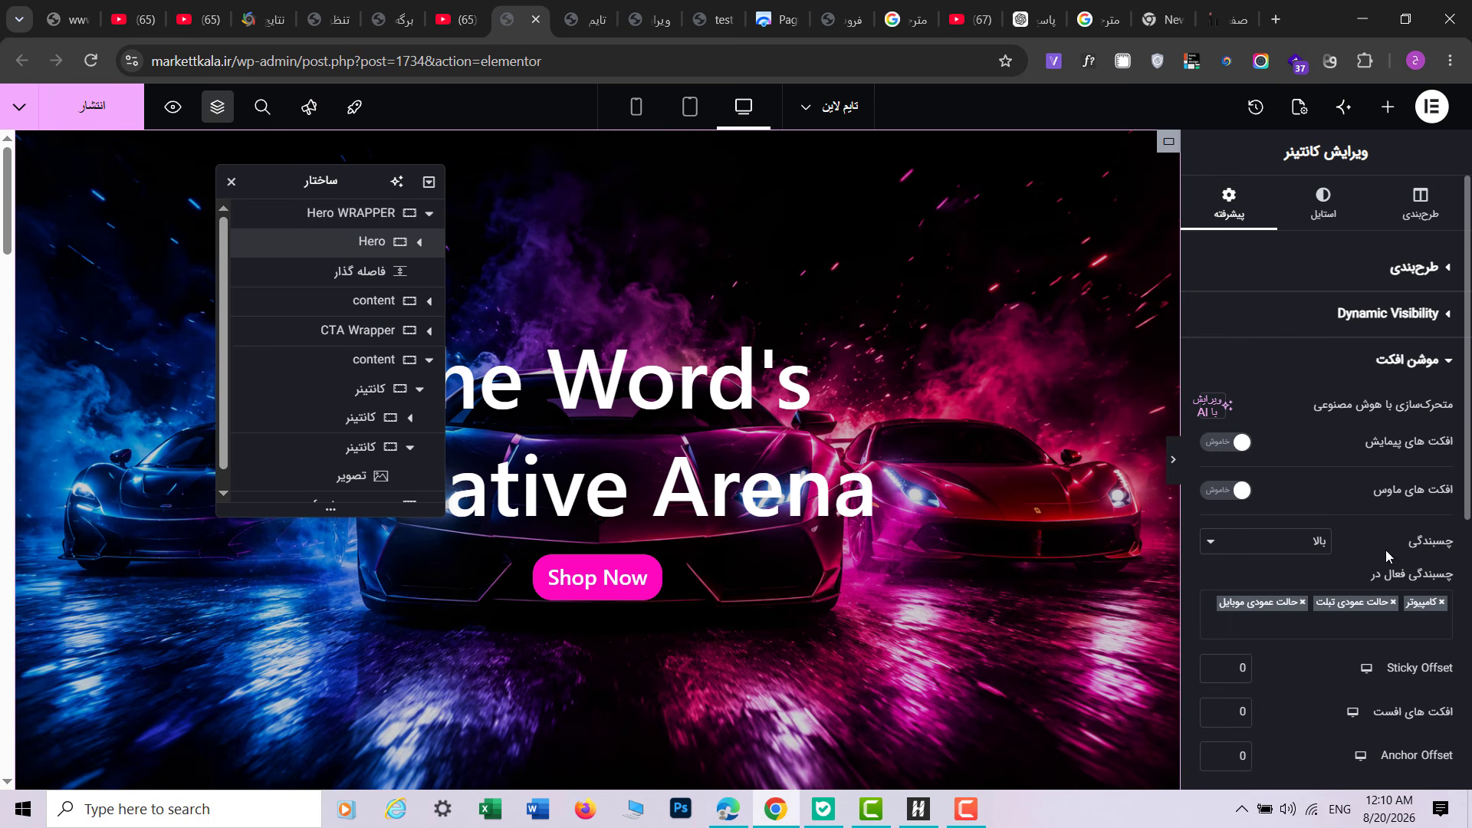
click(1224, 443)
click(1213, 481)
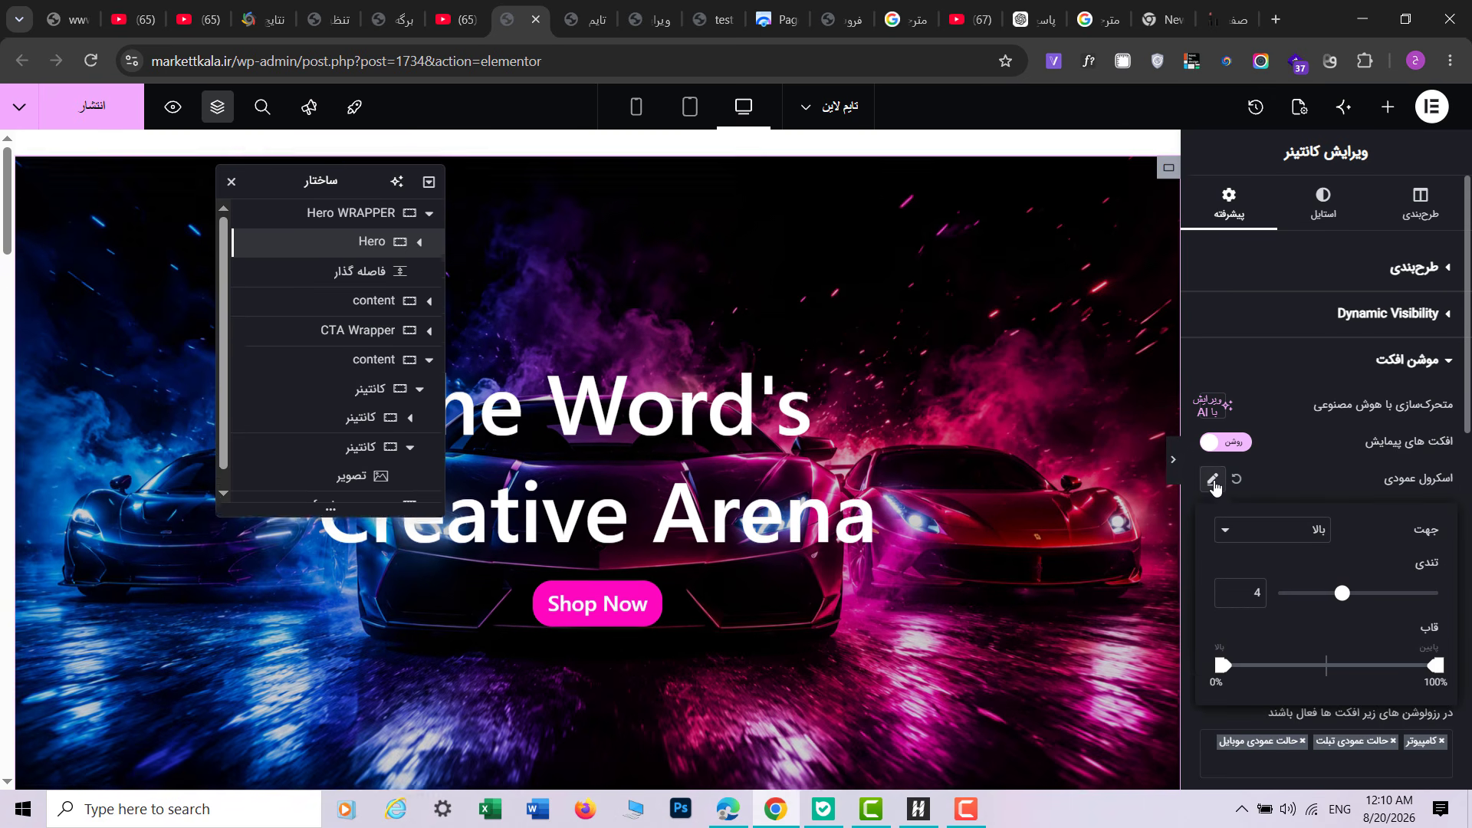
click(1234, 447)
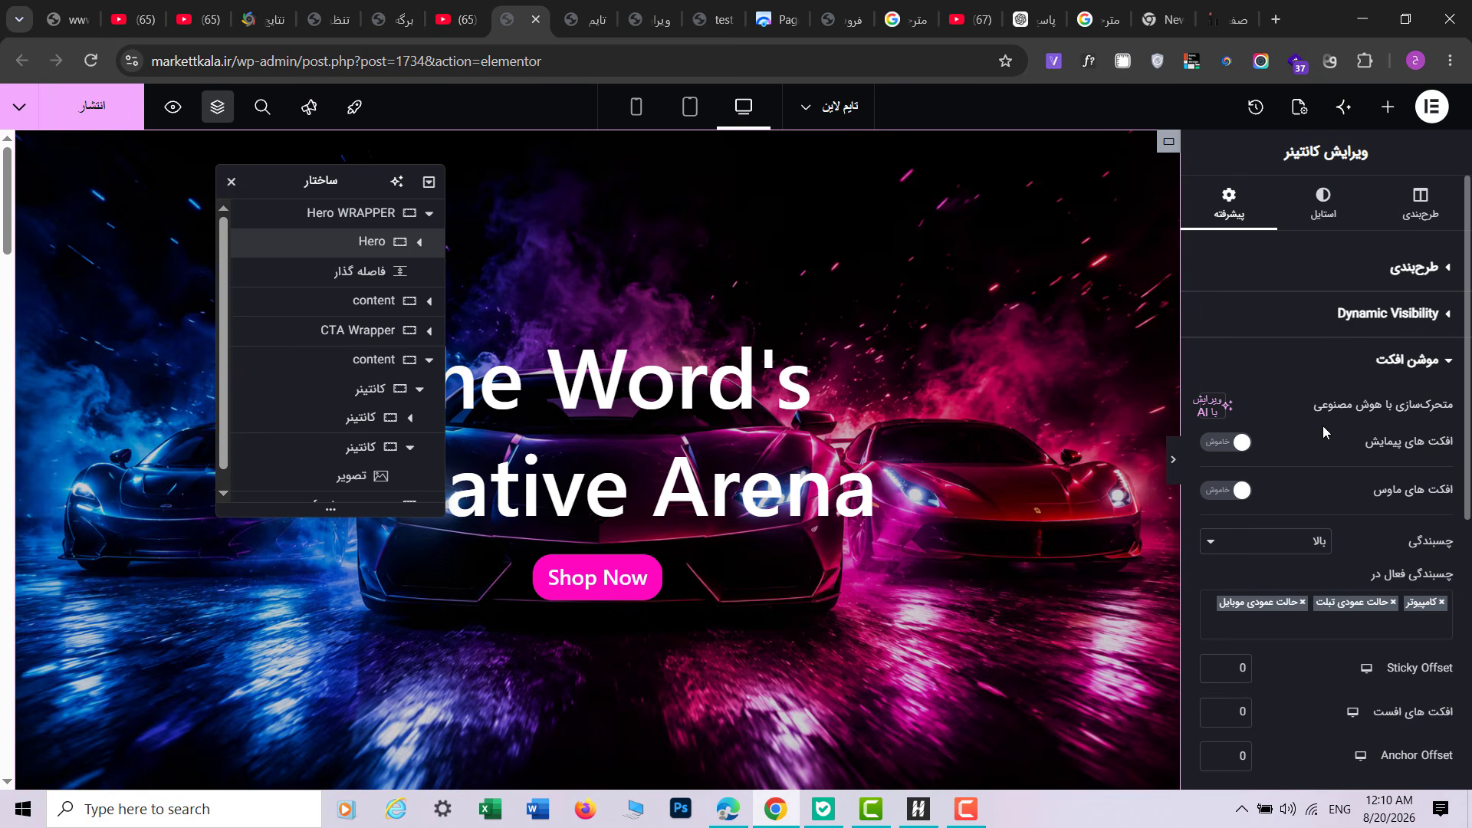
Step: Enable scrolling effects on the Hero container's background image, with upward vertical scroll at speed 2
click(419, 243)
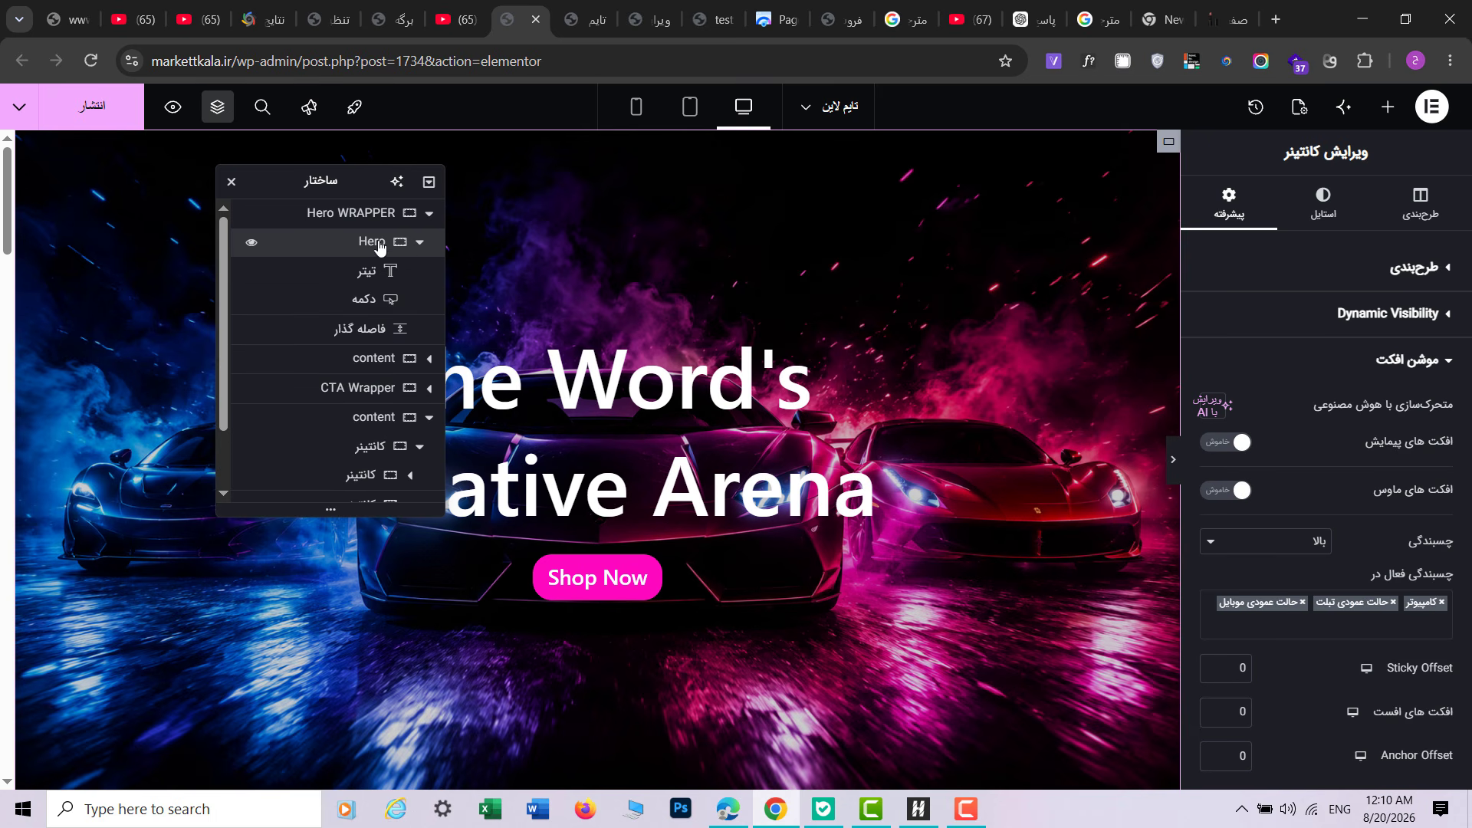
click(1320, 204)
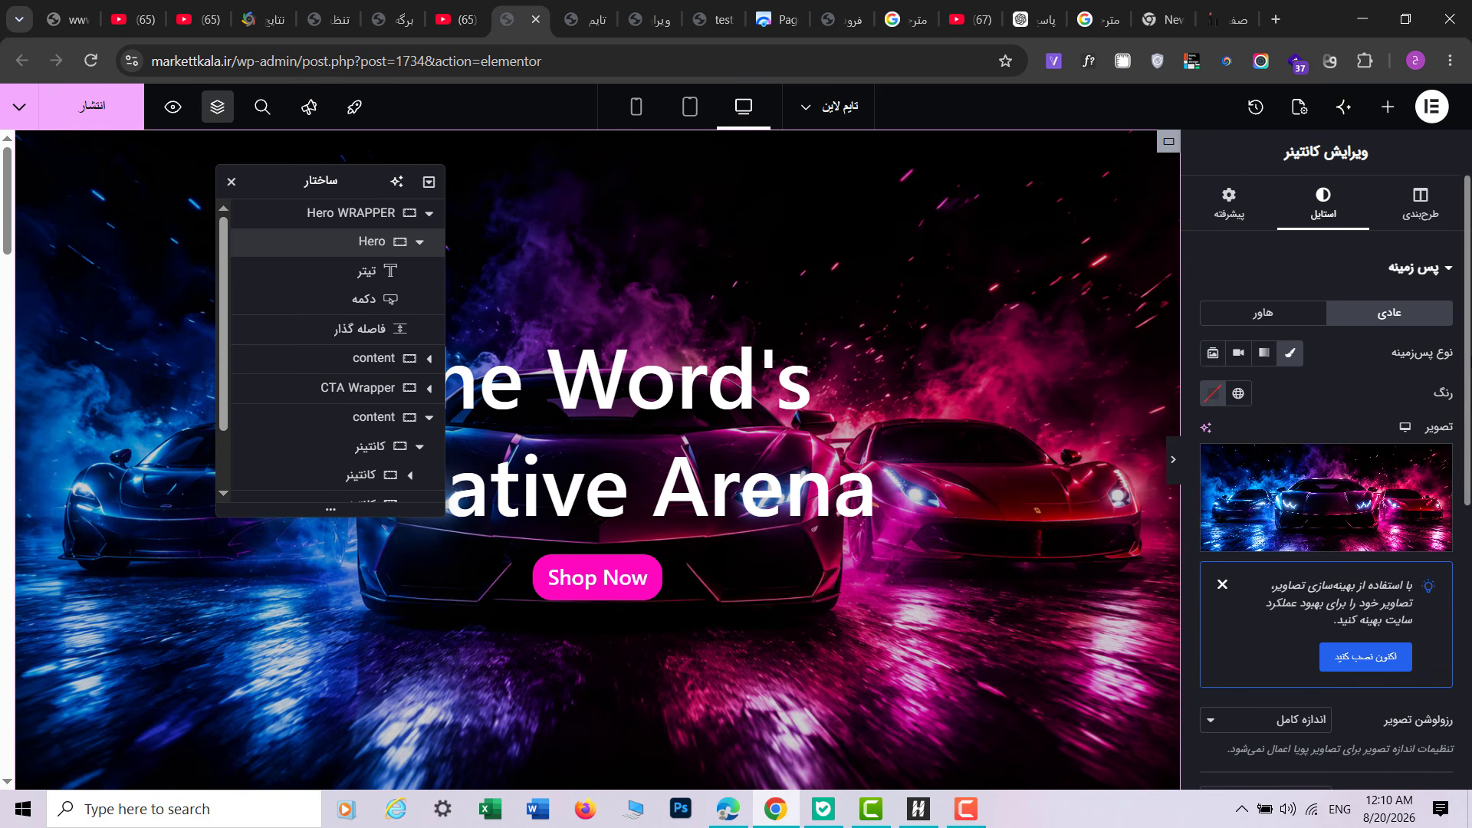
scroll(1229, 479, down, 6)
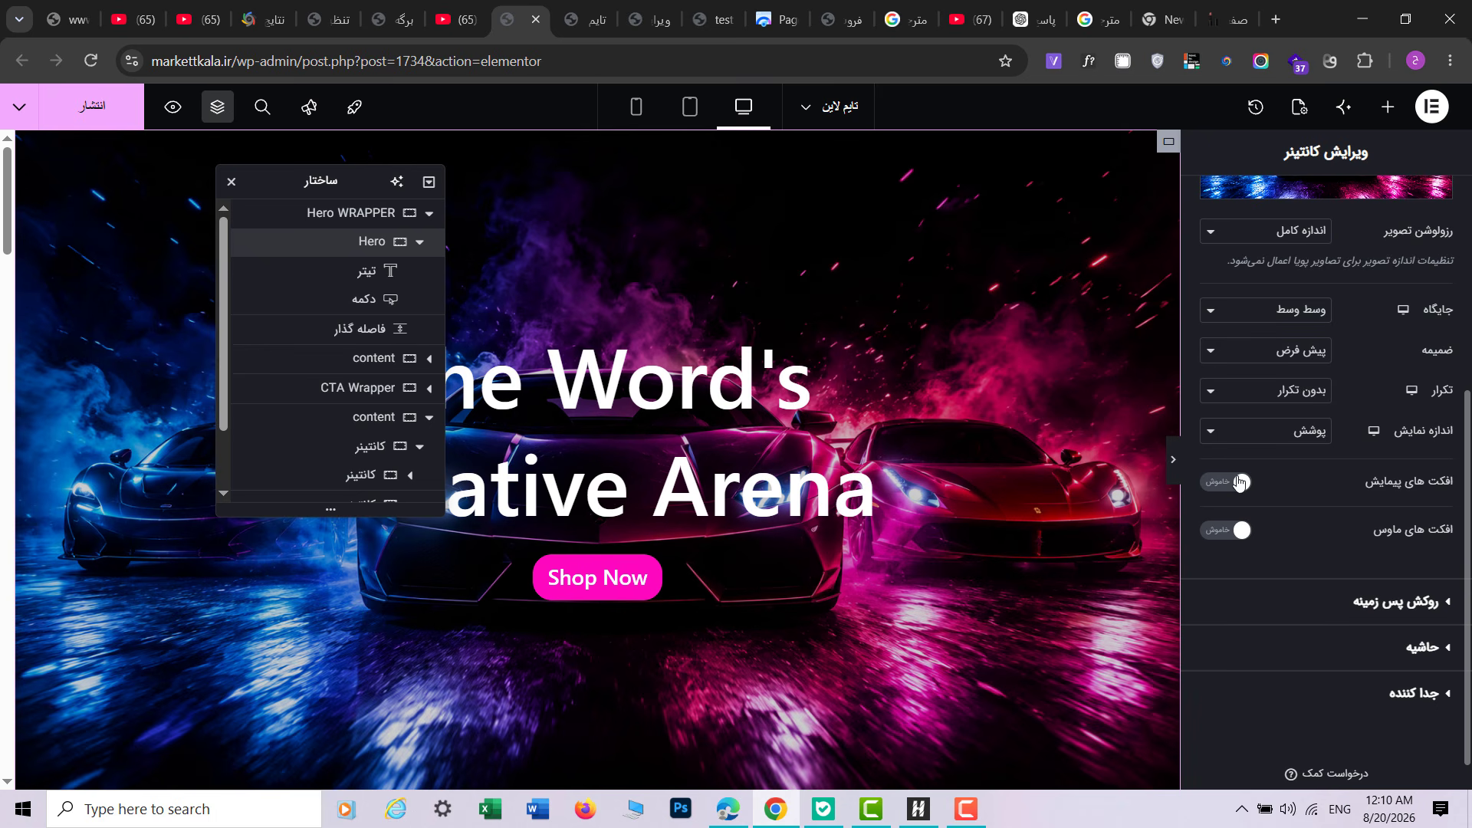
click(1235, 482)
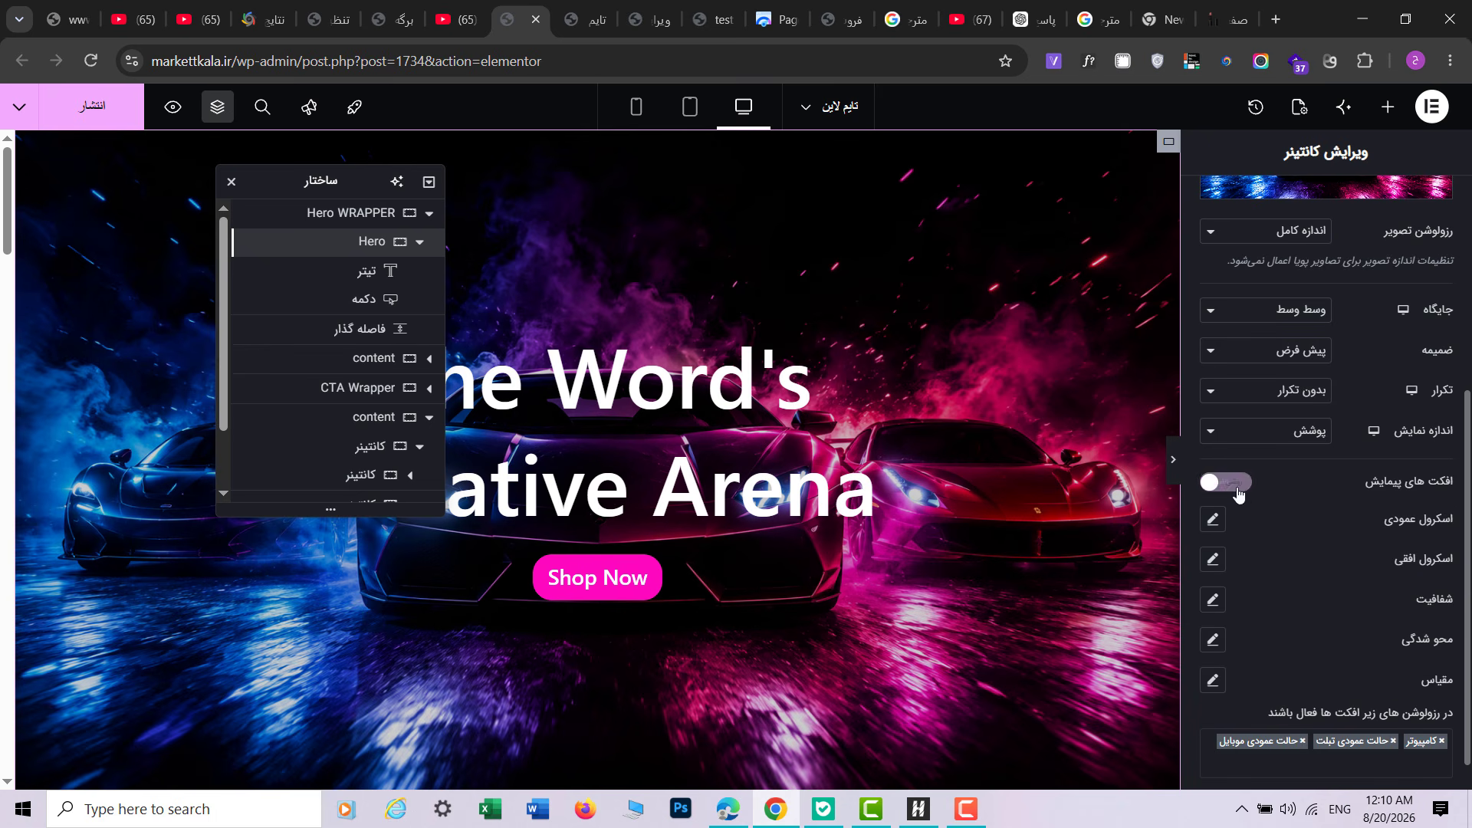
click(1212, 519)
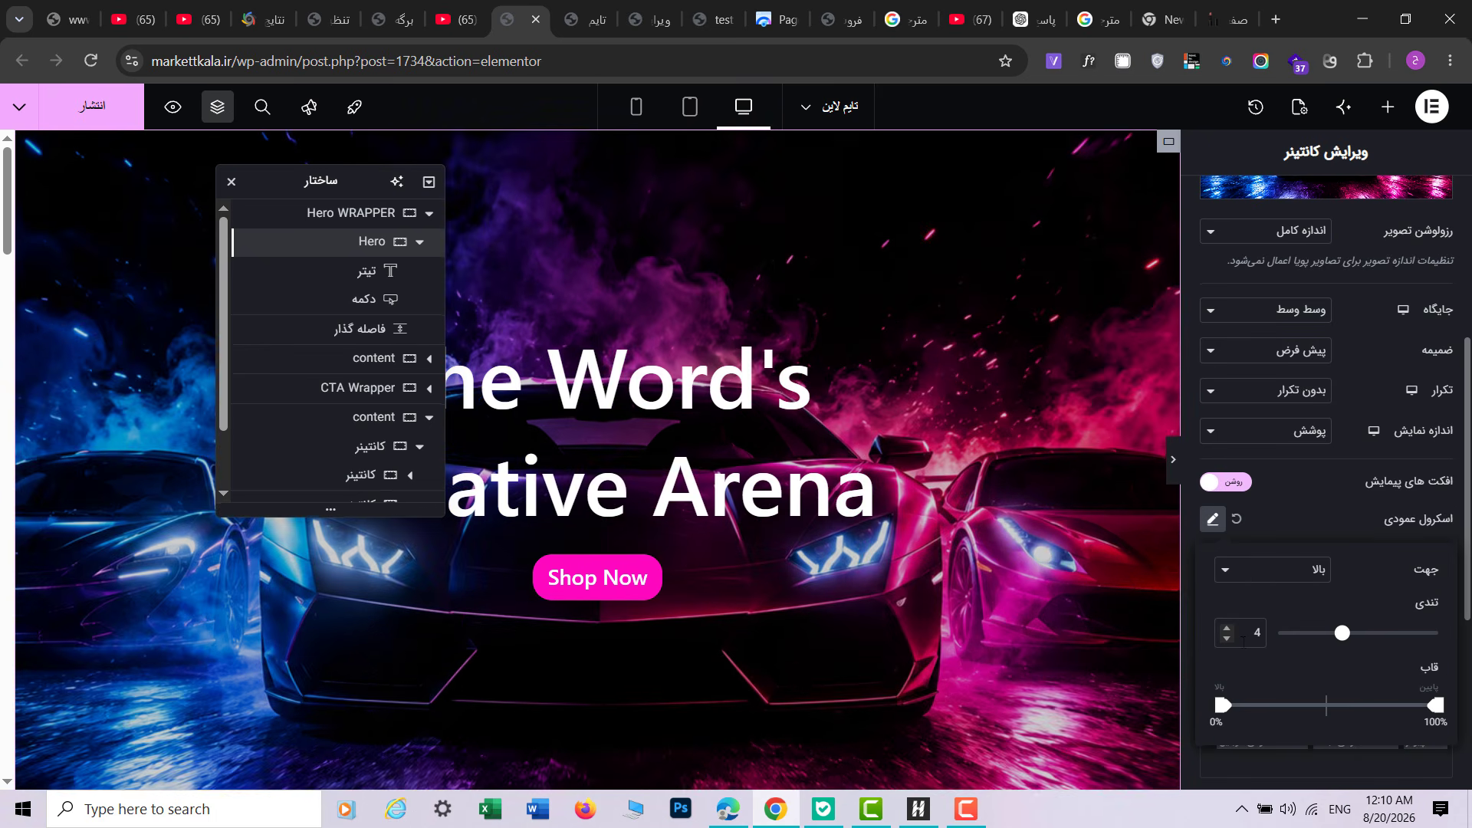
text(2)
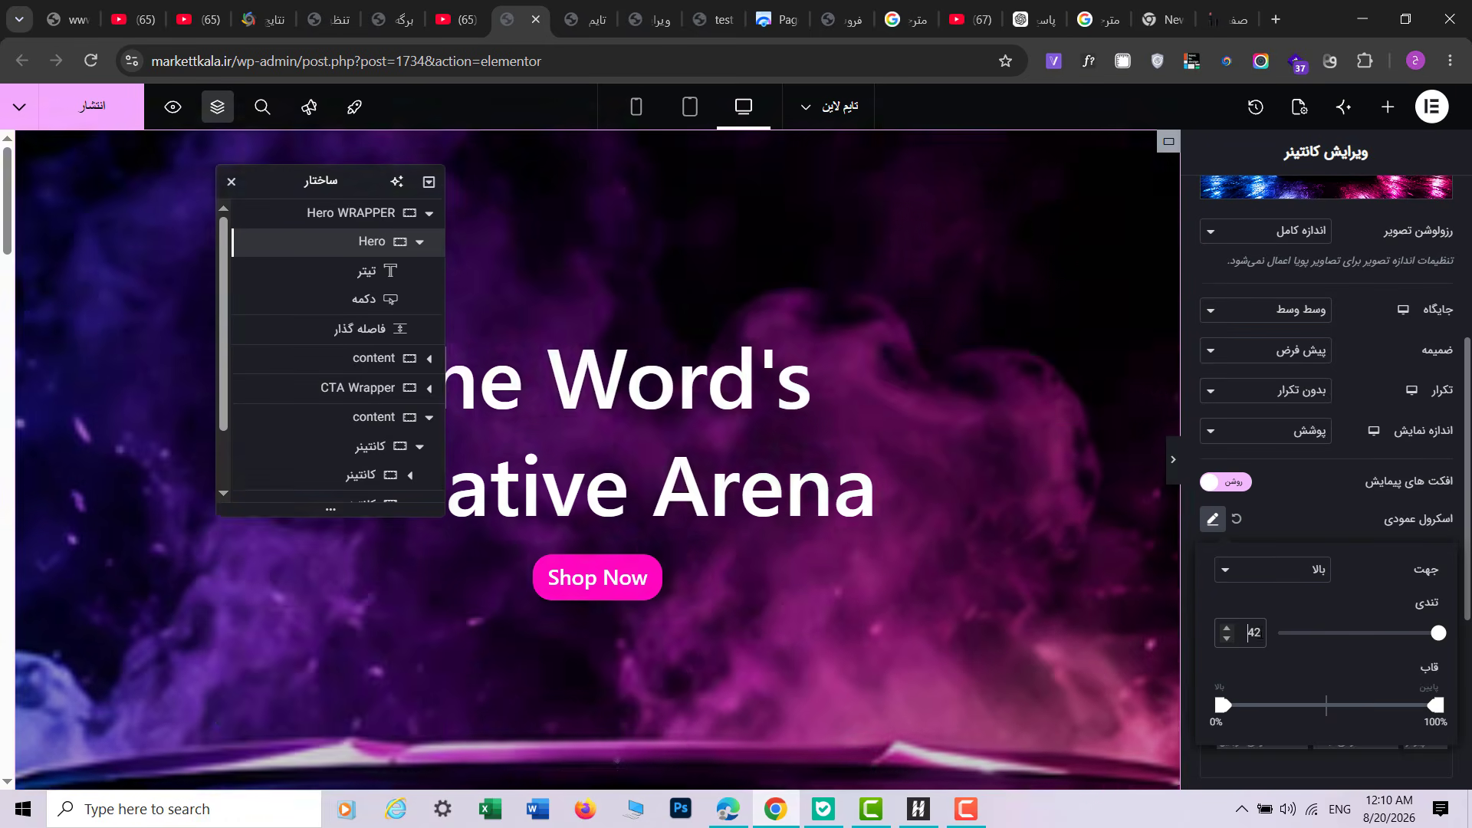
double_click(1257, 635)
text(2)
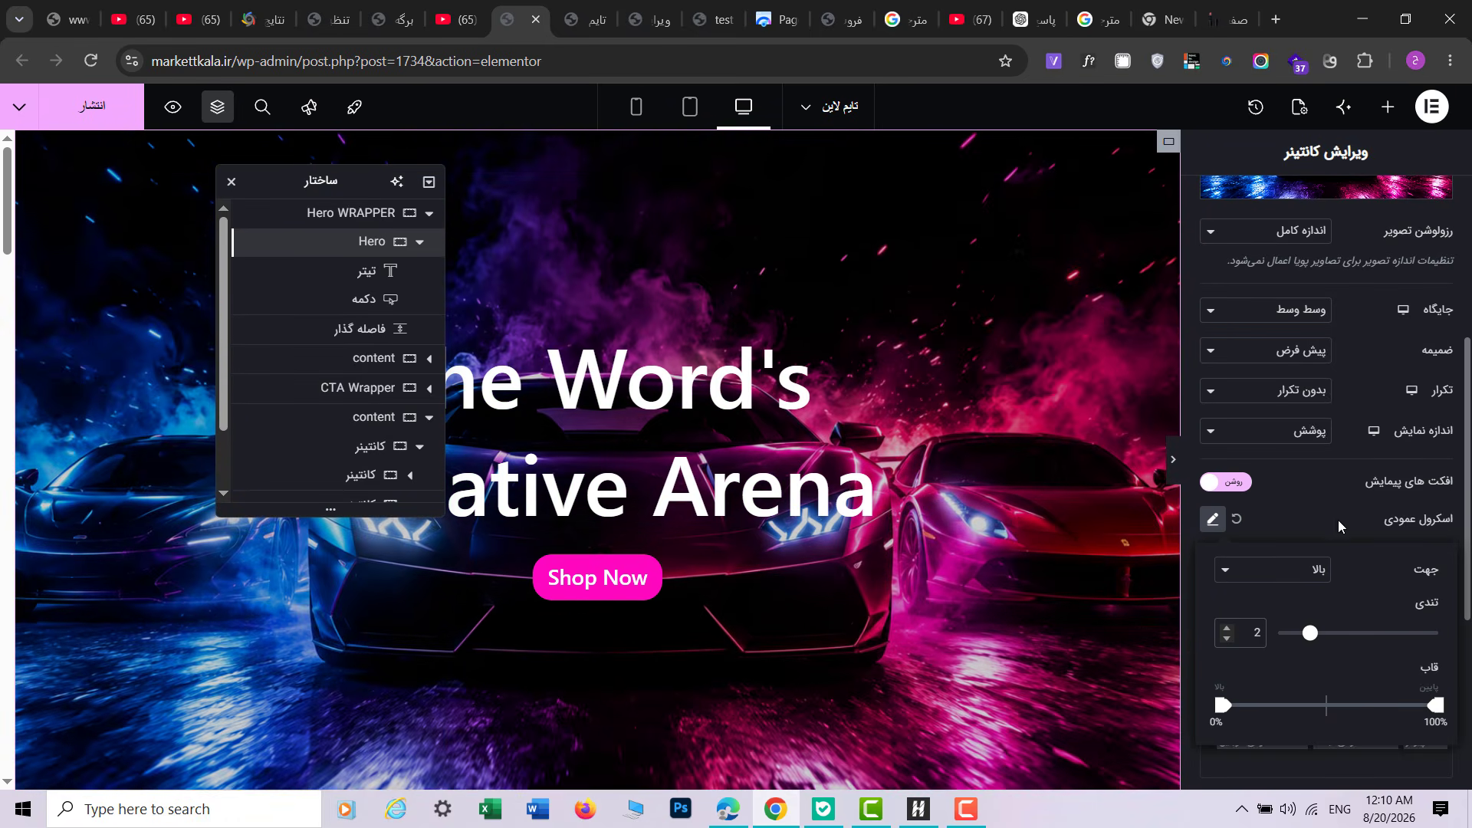
click(1341, 517)
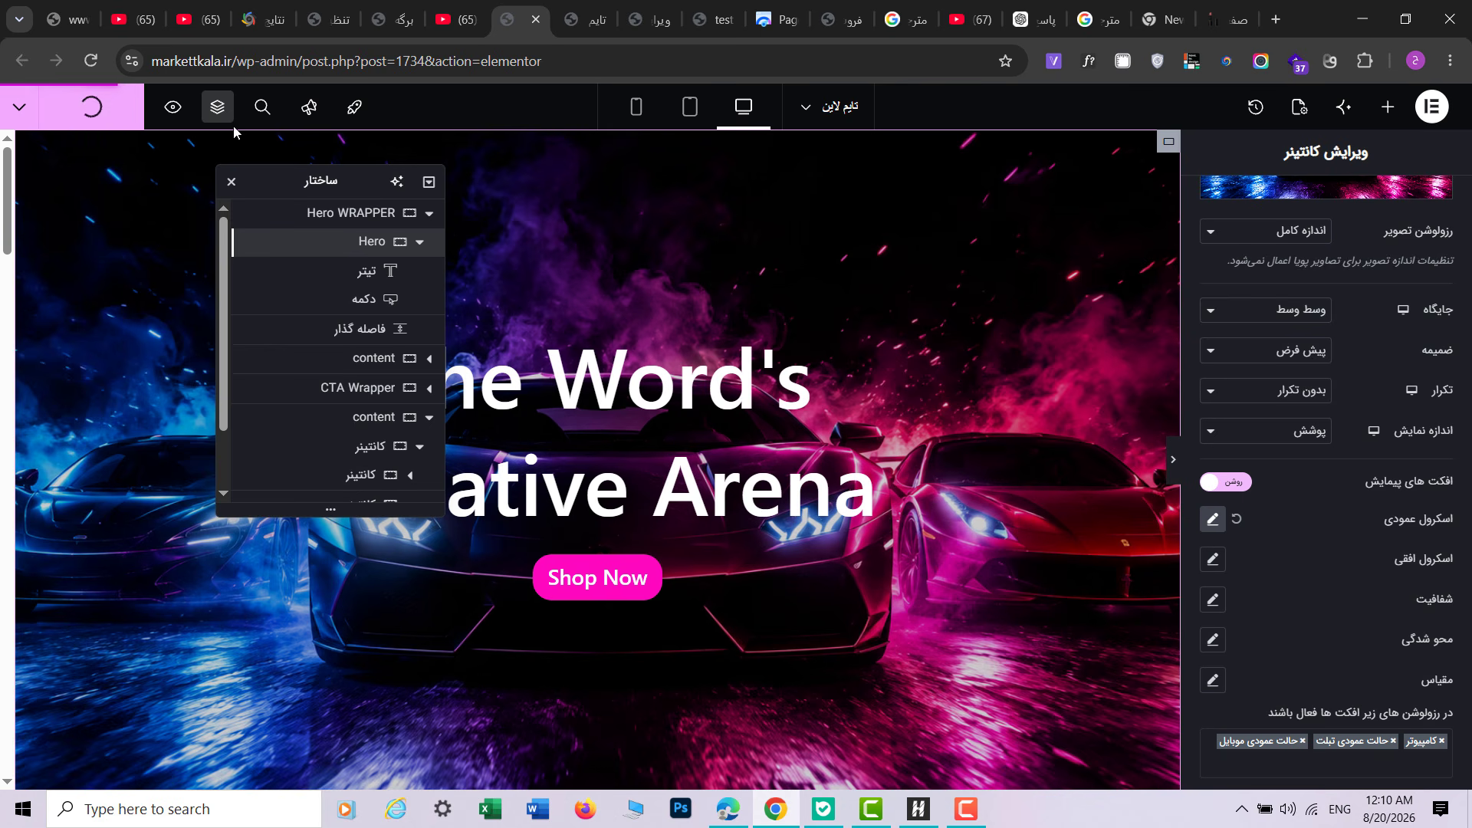
Step: Publish the page and check the hero background's scrolling effect in the canvas and the preview page
click(1173, 459)
mouse_move(7, 212)
mouse_down()
mouse_move(15, 661)
mouse_move(9, 216)
mouse_up()
click(1466, 452)
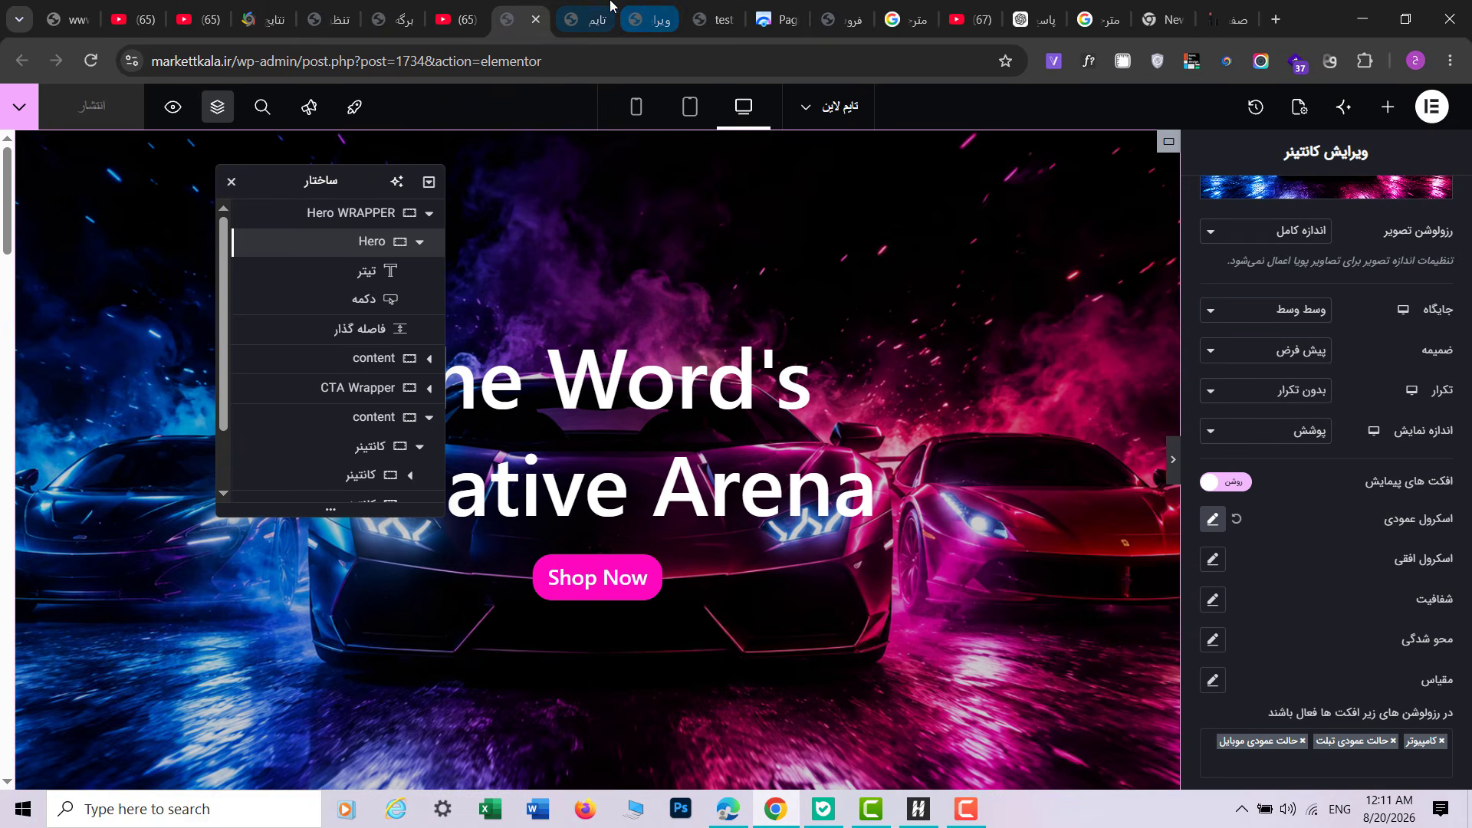
click(583, 15)
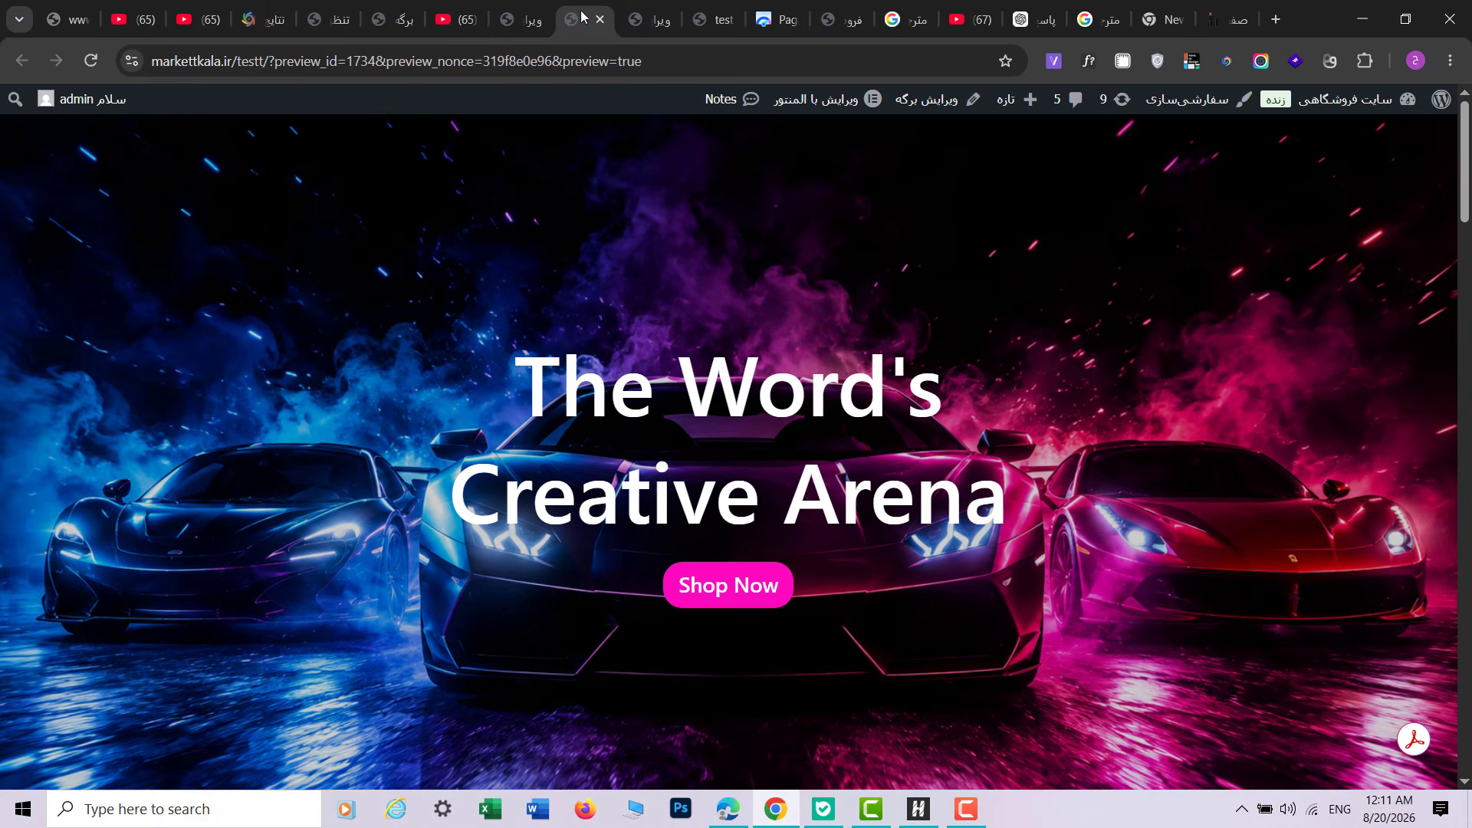
click(542, 7)
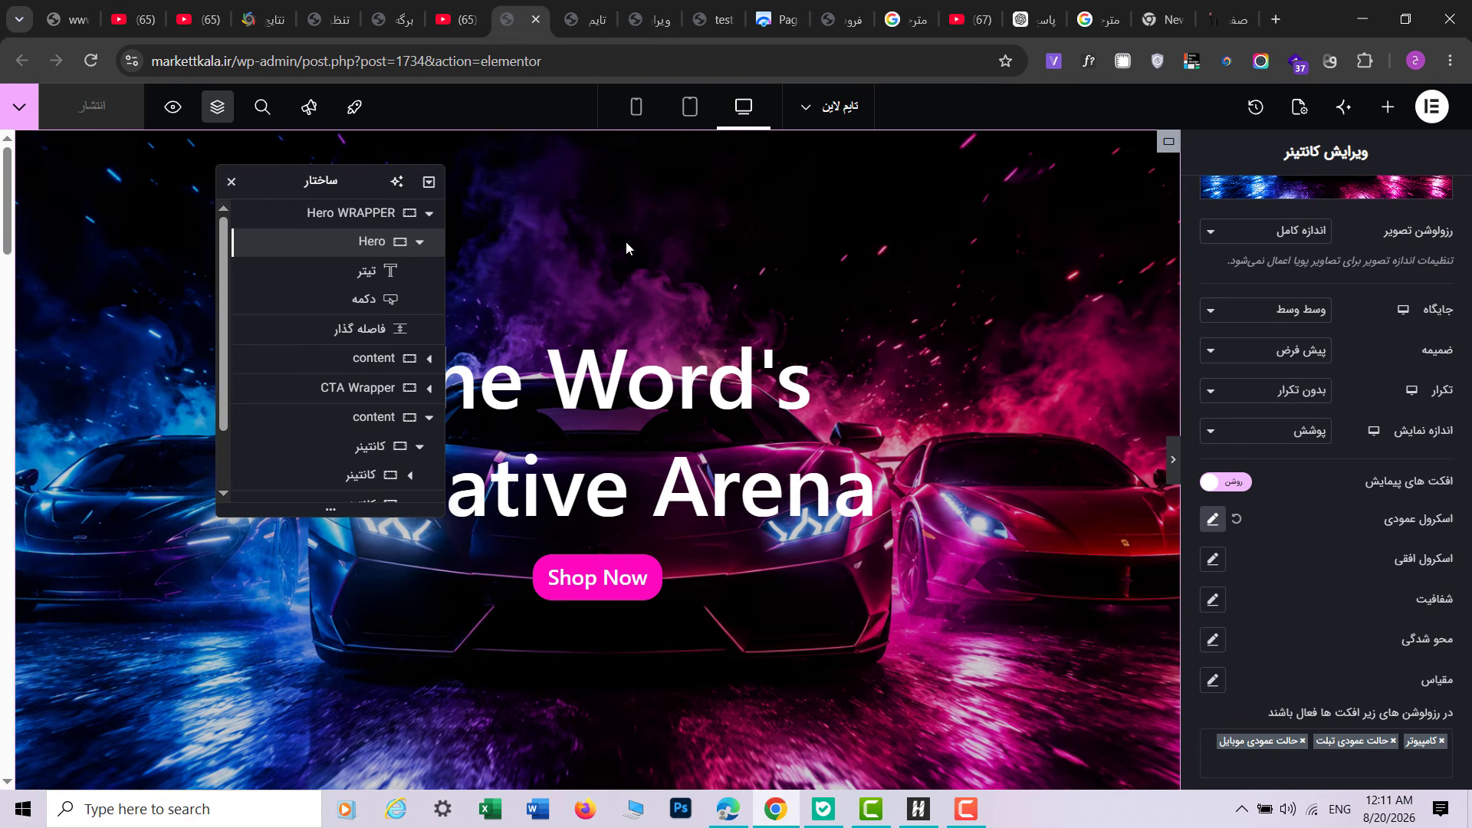
Step: Switch the editor to the mobile view, move the structure navigator clear of the canvas, and review the hero
click(652, 112)
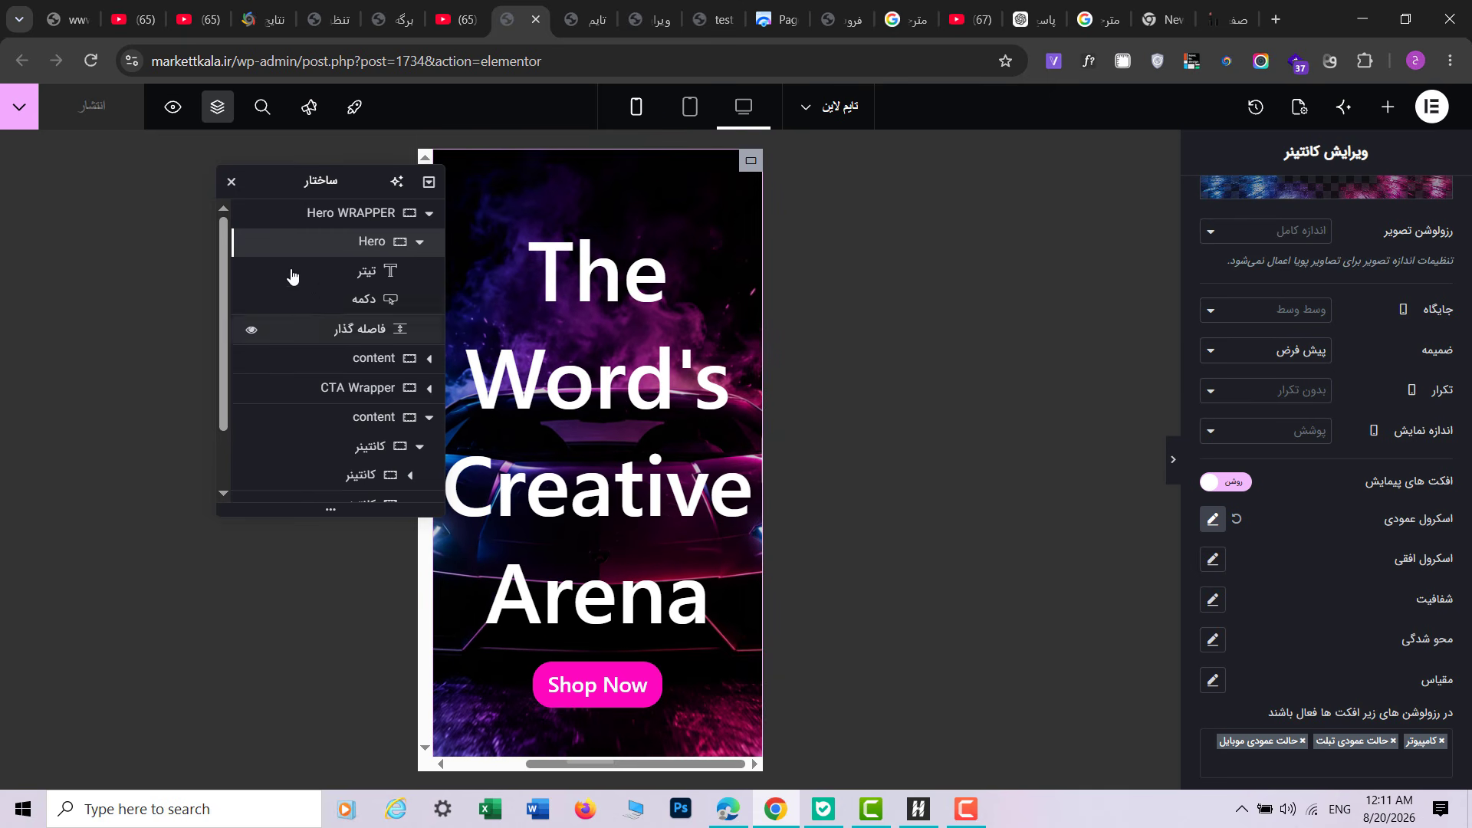
drag(315, 179, 138, 211)
scroll(632, 468, down, 5)
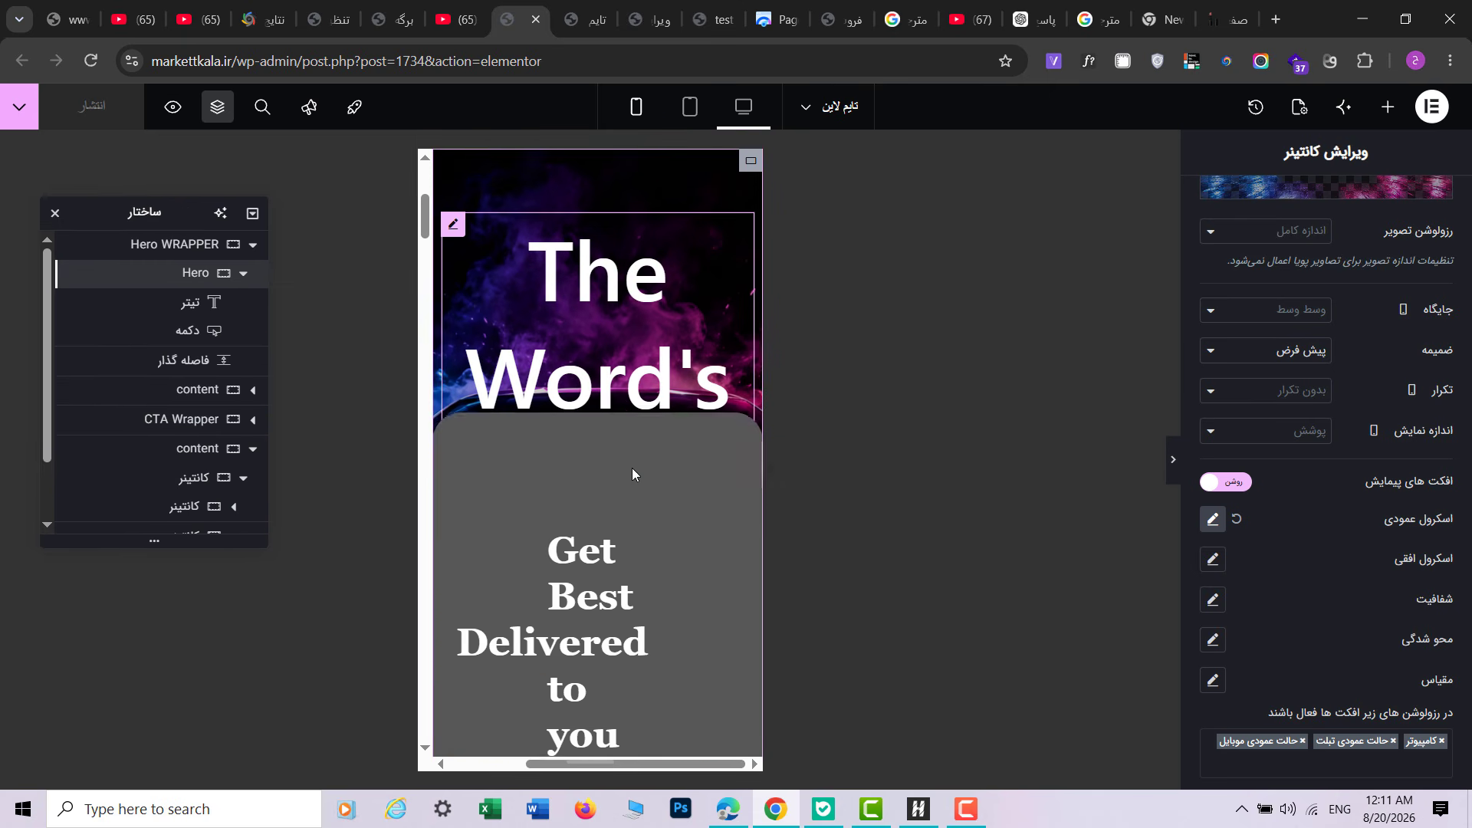
Step: Set the first container inside the content section to column direction and 100% width in the mobile view
scroll(631, 467, down, 2)
scroll(634, 467, up, 5)
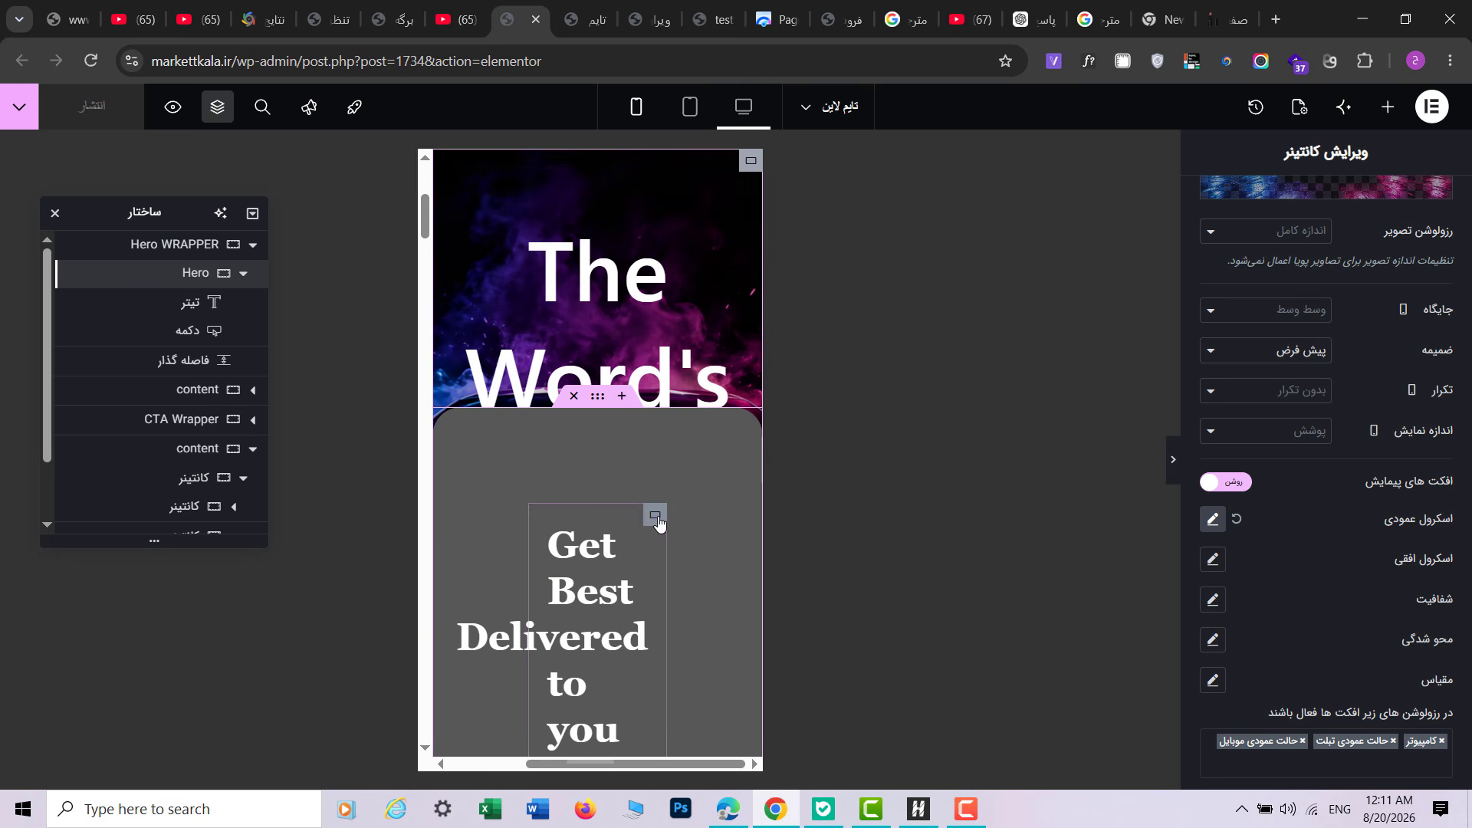
click(656, 518)
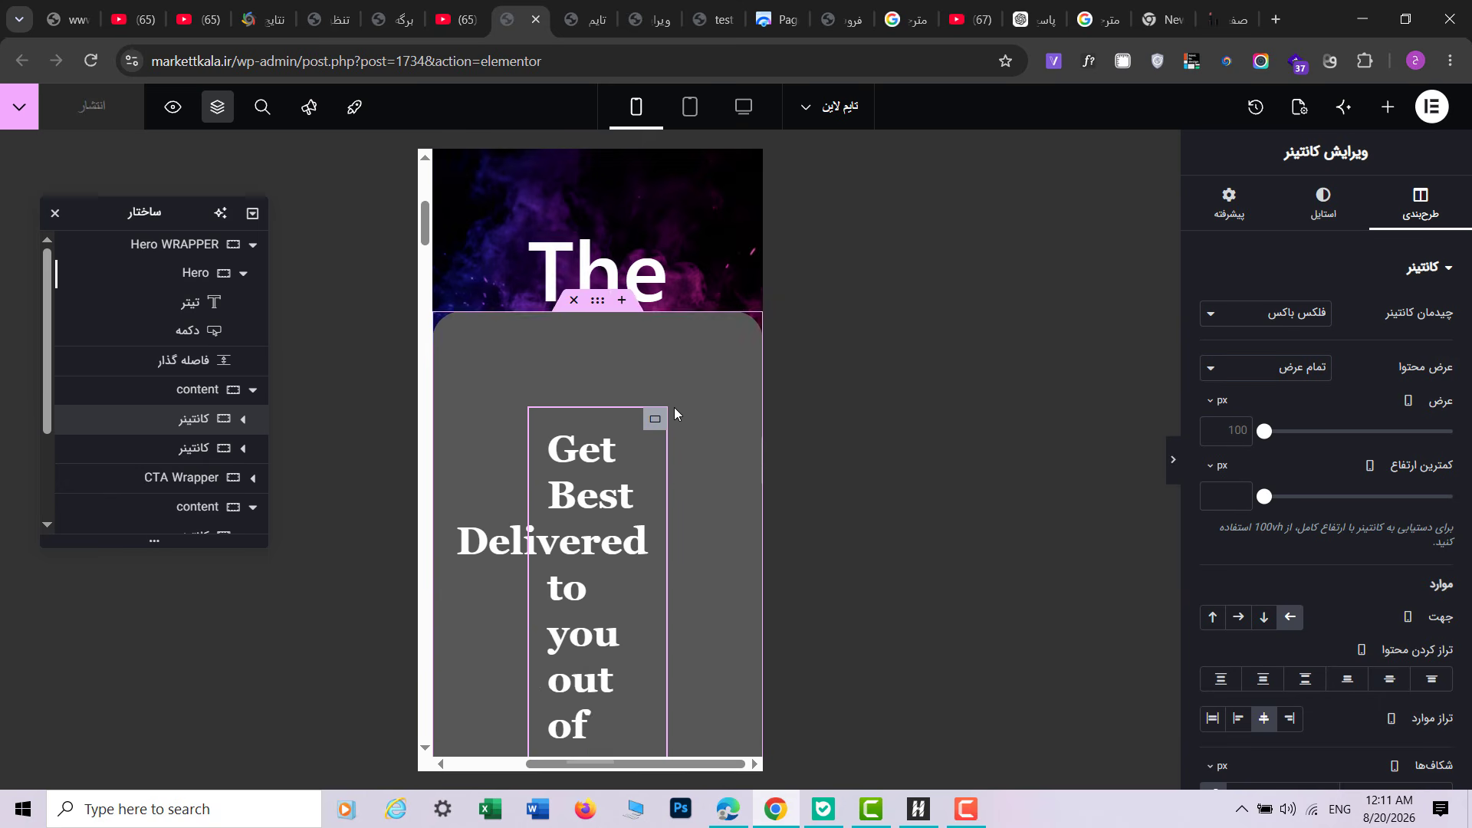
scroll(698, 537, down, 5)
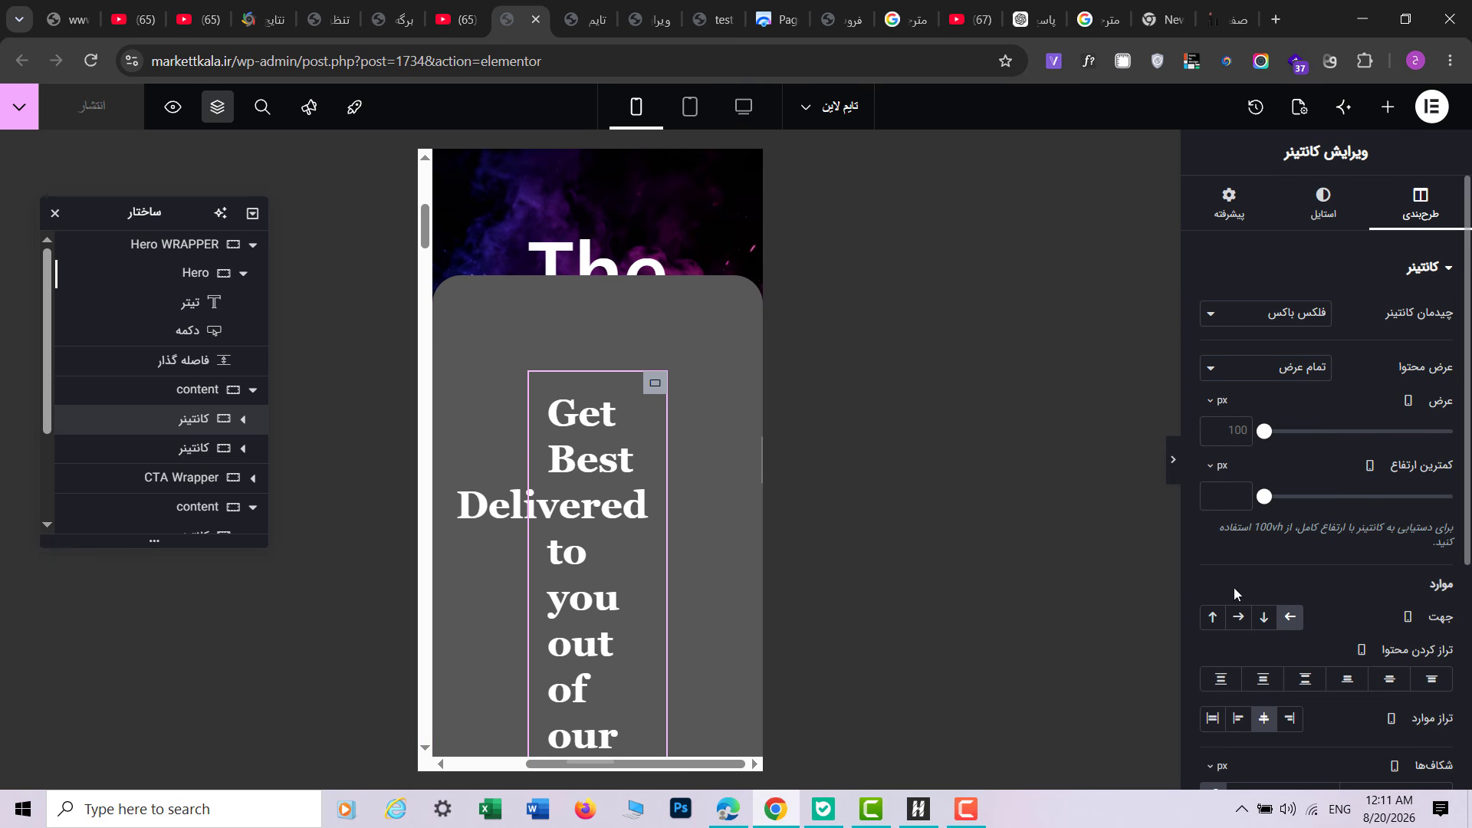
click(1264, 623)
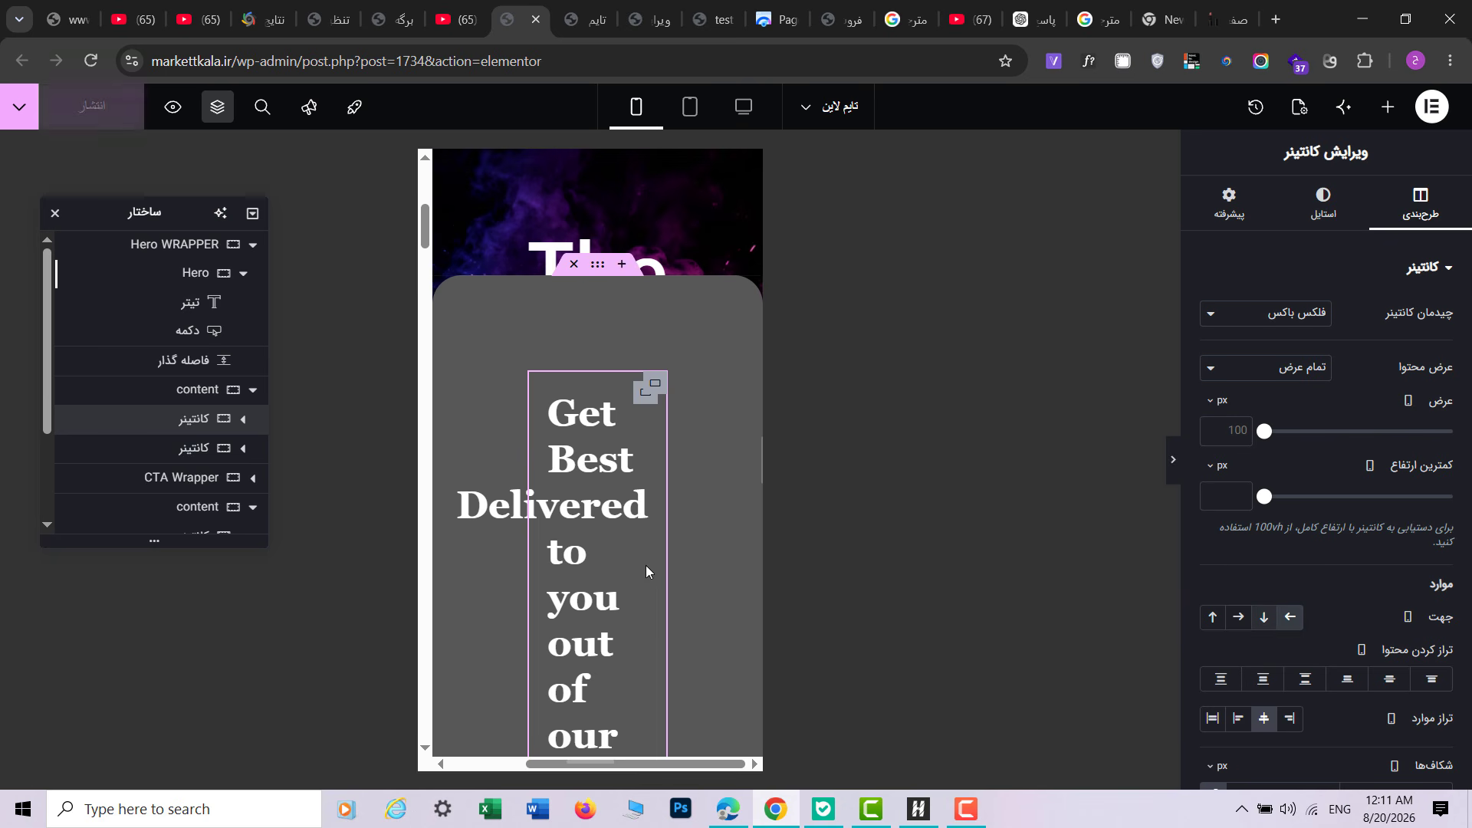
click(650, 394)
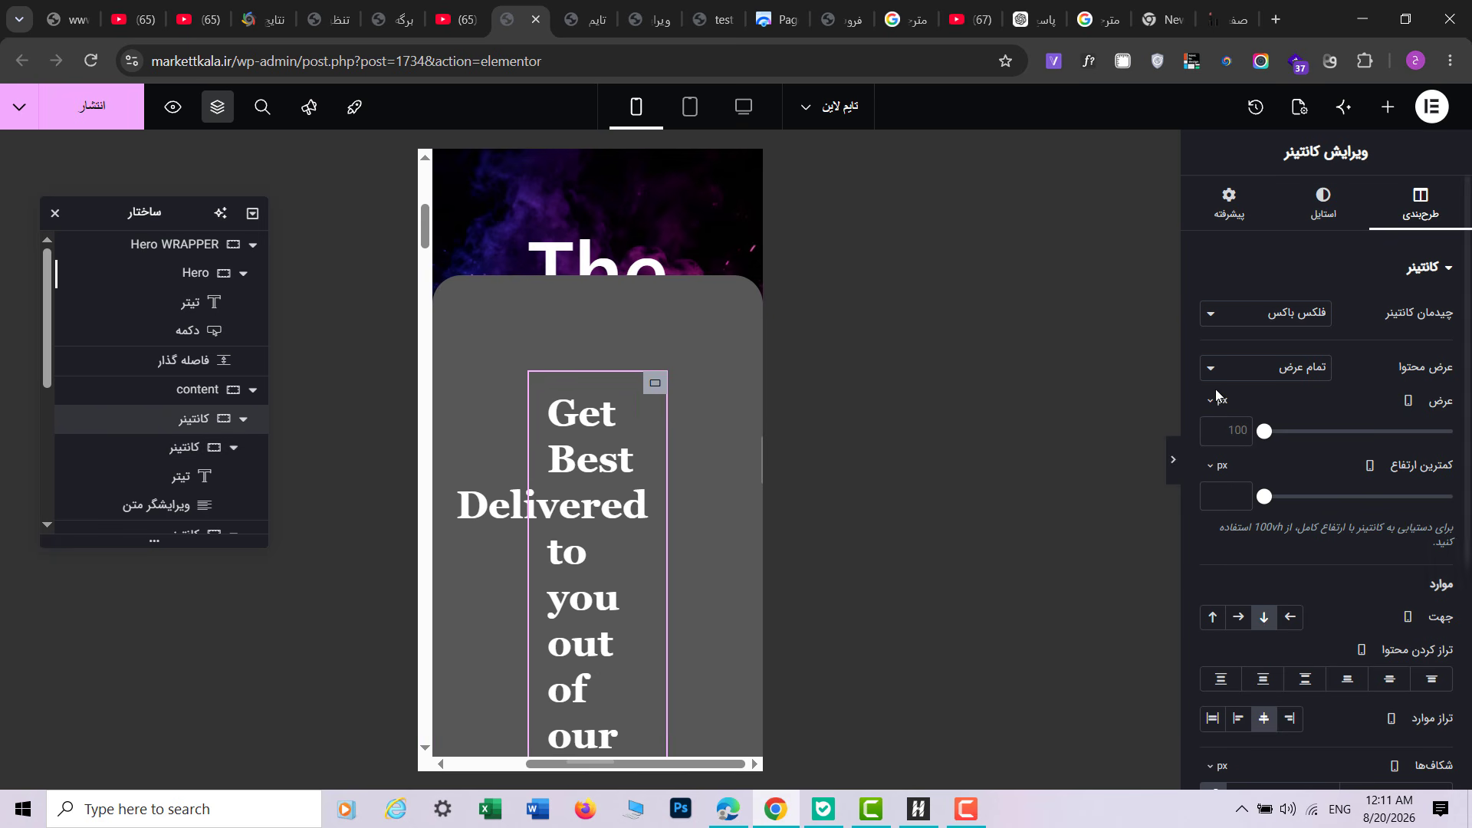
click(1225, 434)
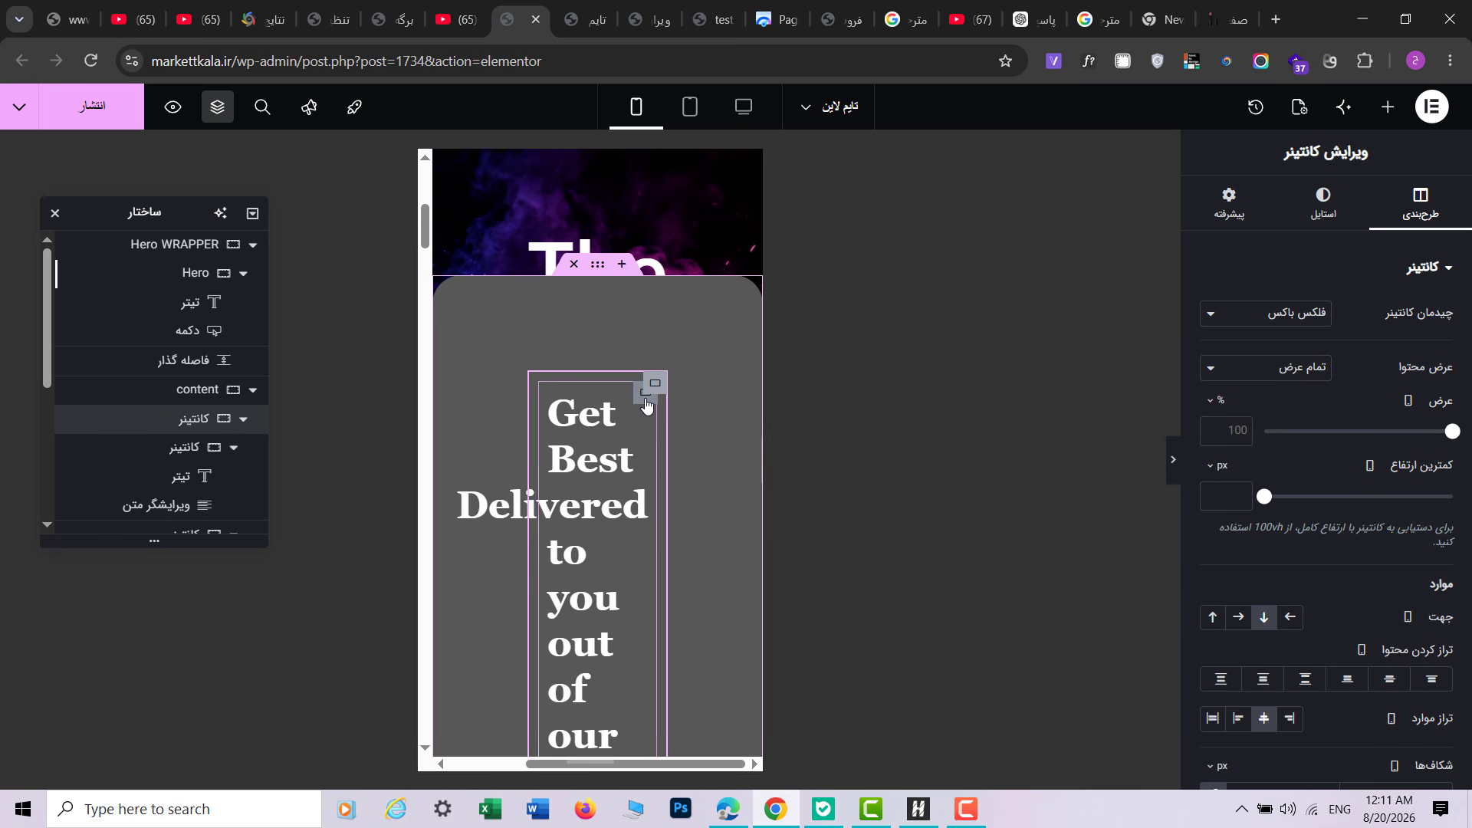
Step: Show the reference "test" page in mobile view and examine its hero, content text and image layout
click(646, 398)
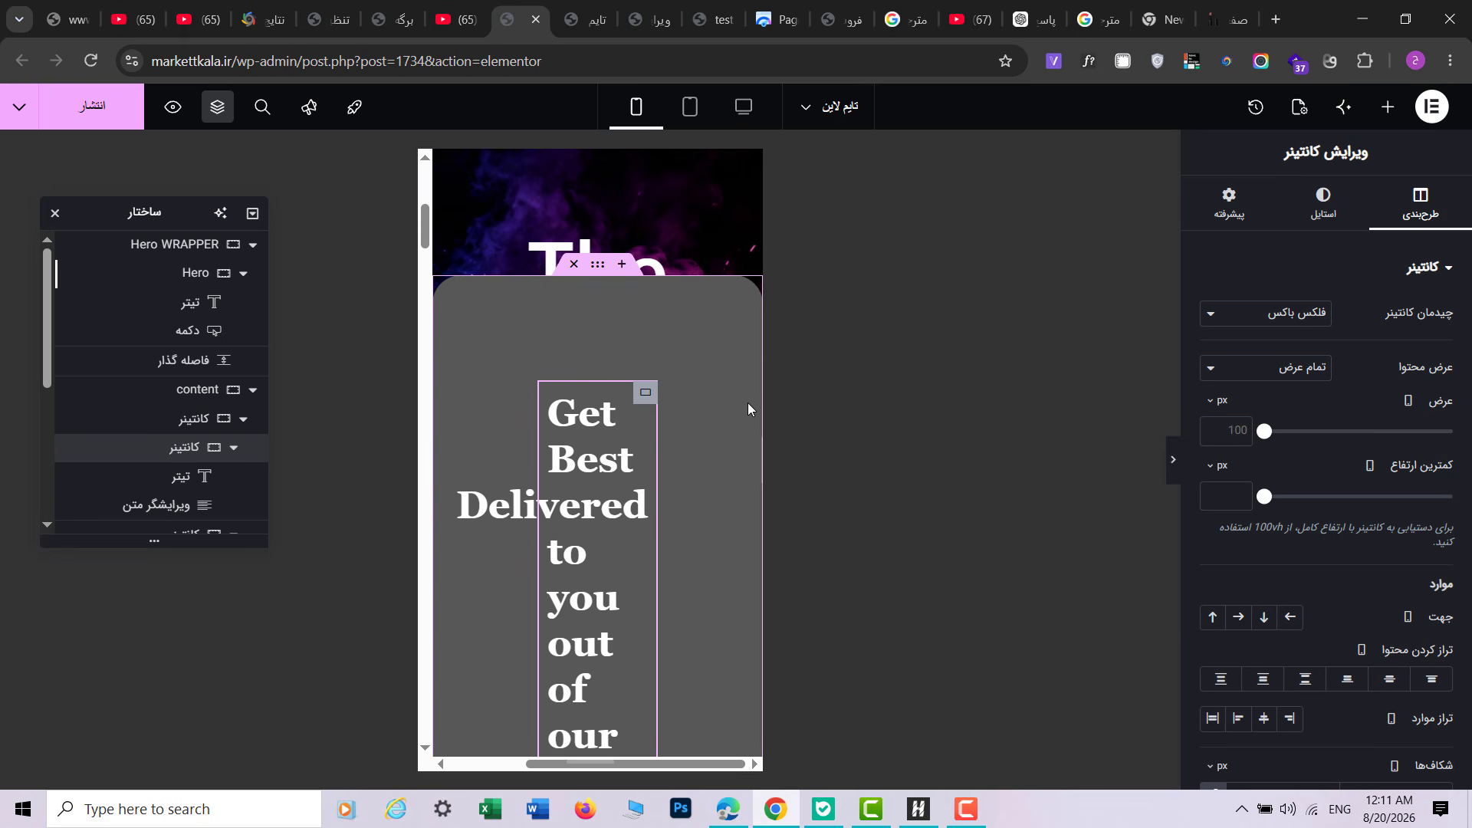
click(650, 6)
click(640, 106)
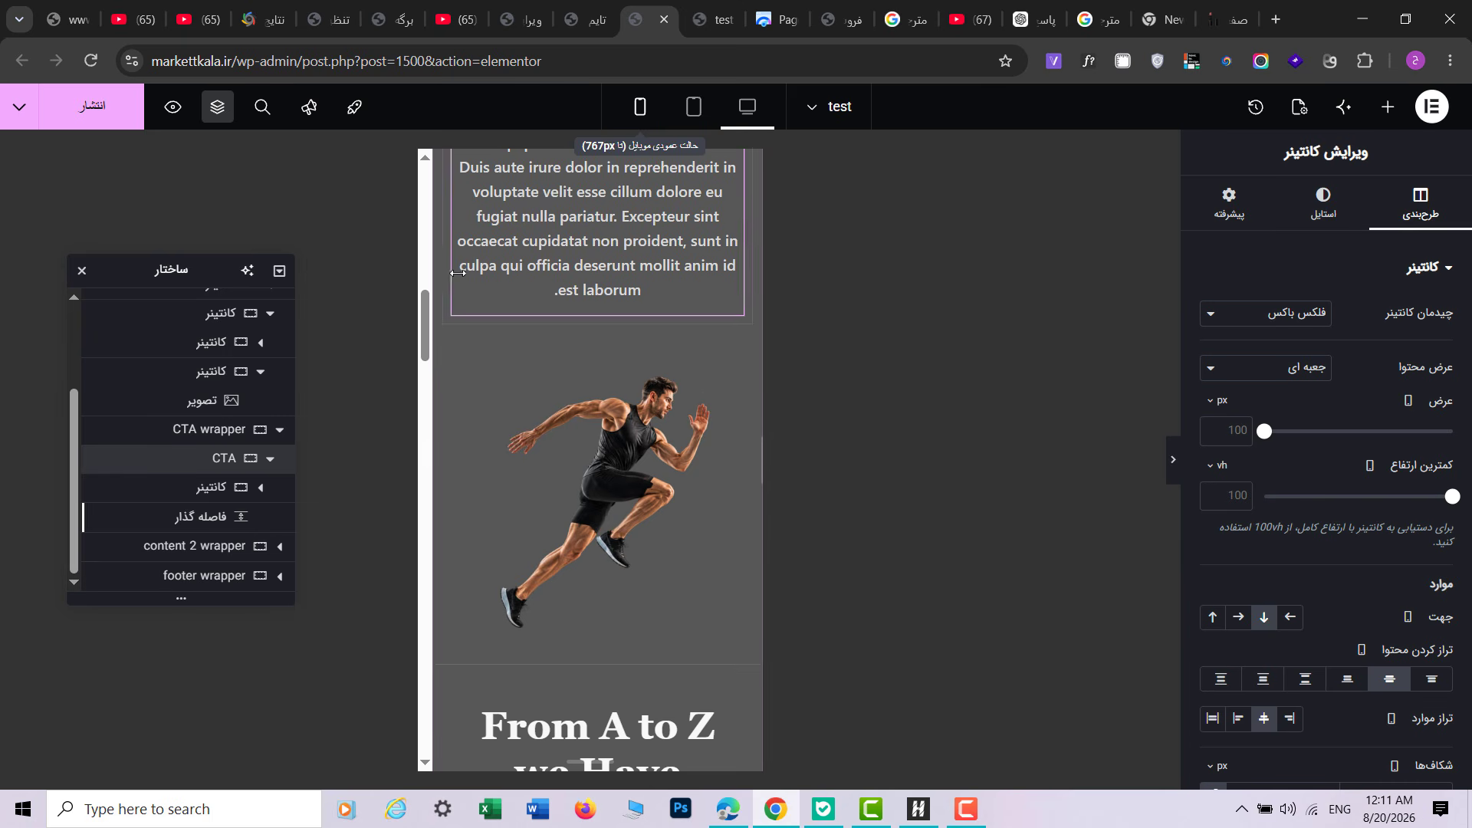
scroll(670, 299, down, 1)
scroll(672, 345, up, 1)
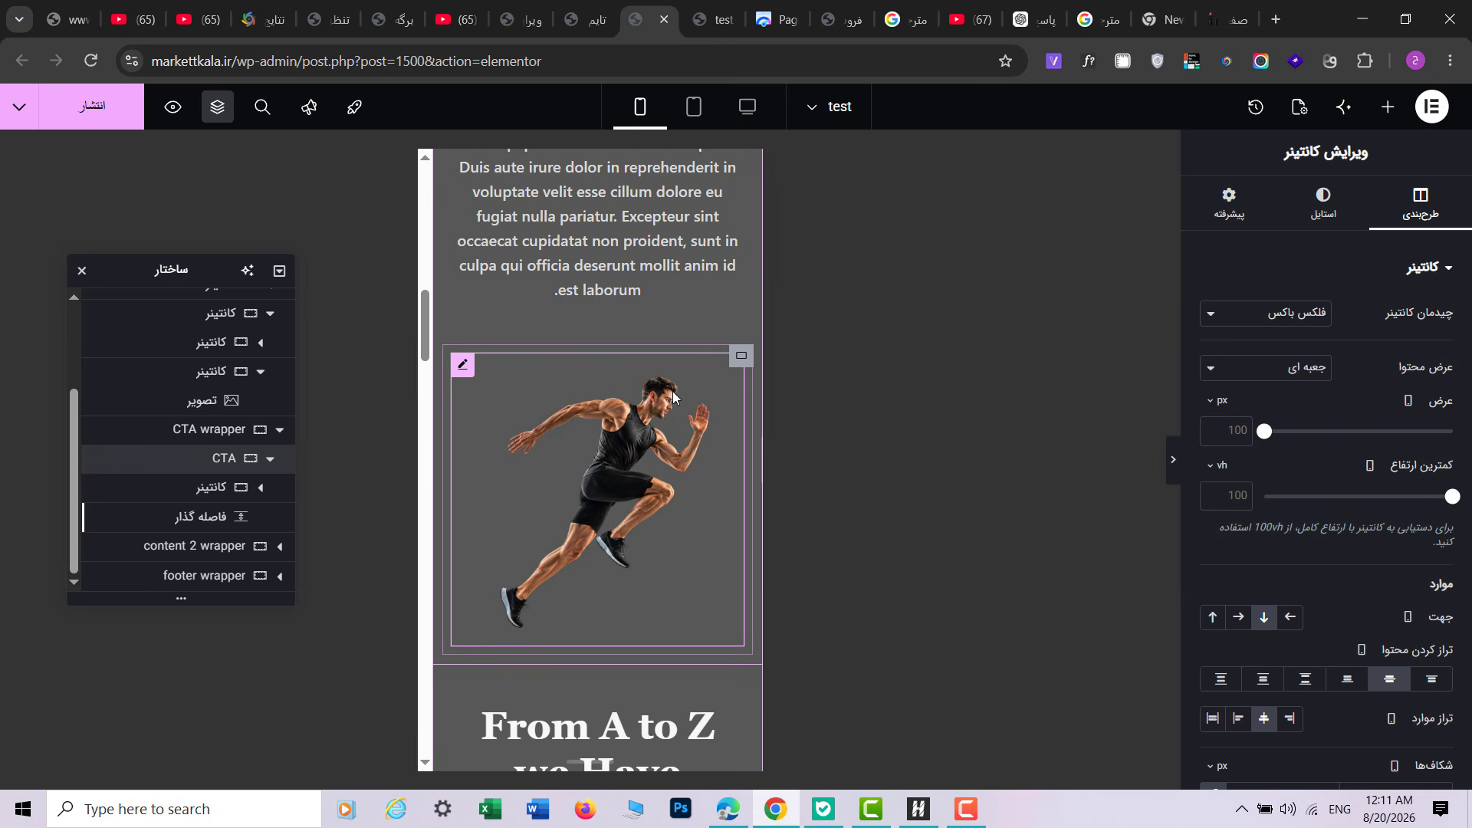
click(684, 381)
scroll(687, 375, down, 4)
scroll(687, 376, up, 6)
scroll(687, 381, up, 5)
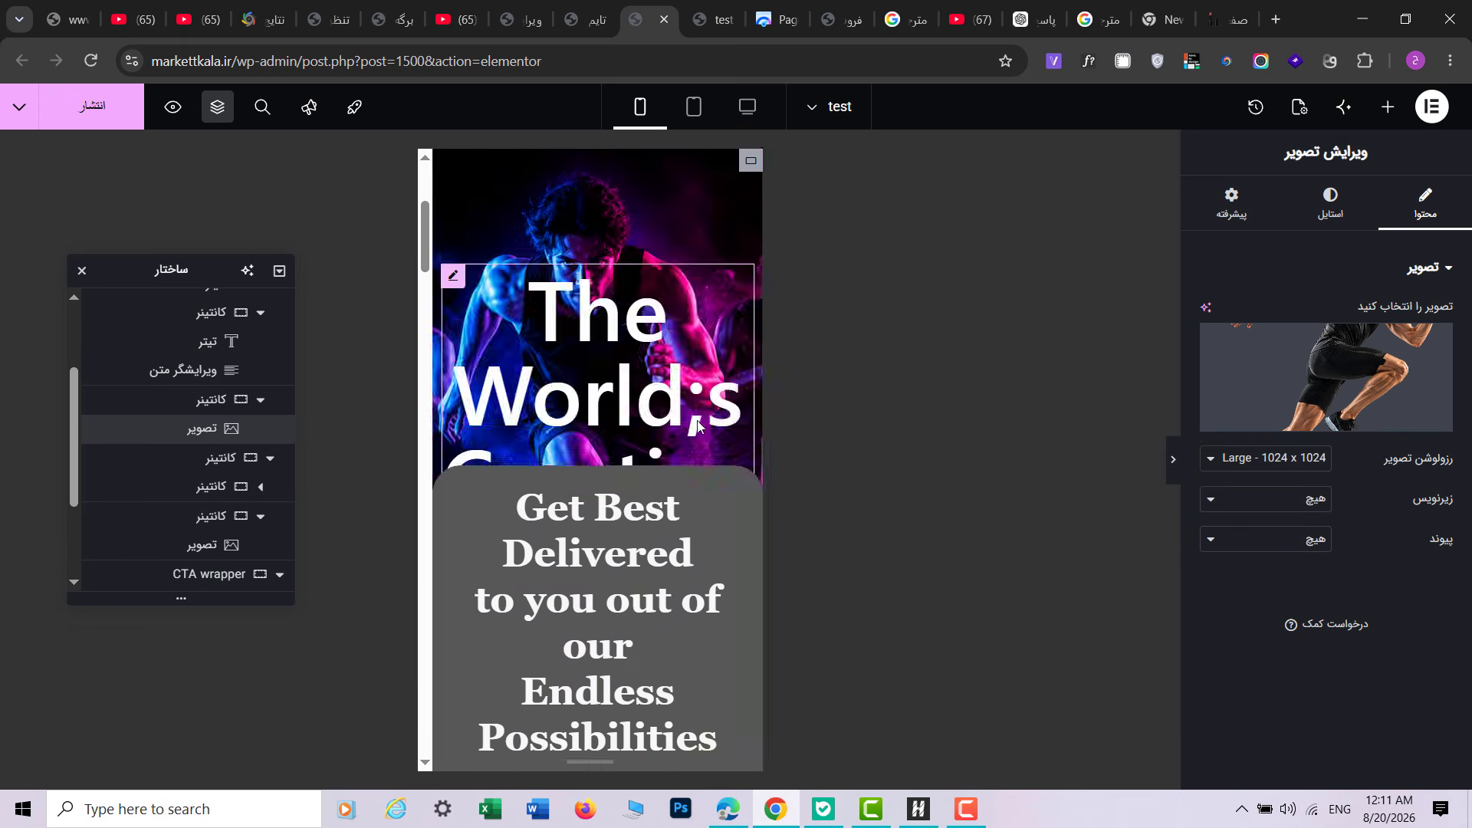
scroll(721, 552, down, 1)
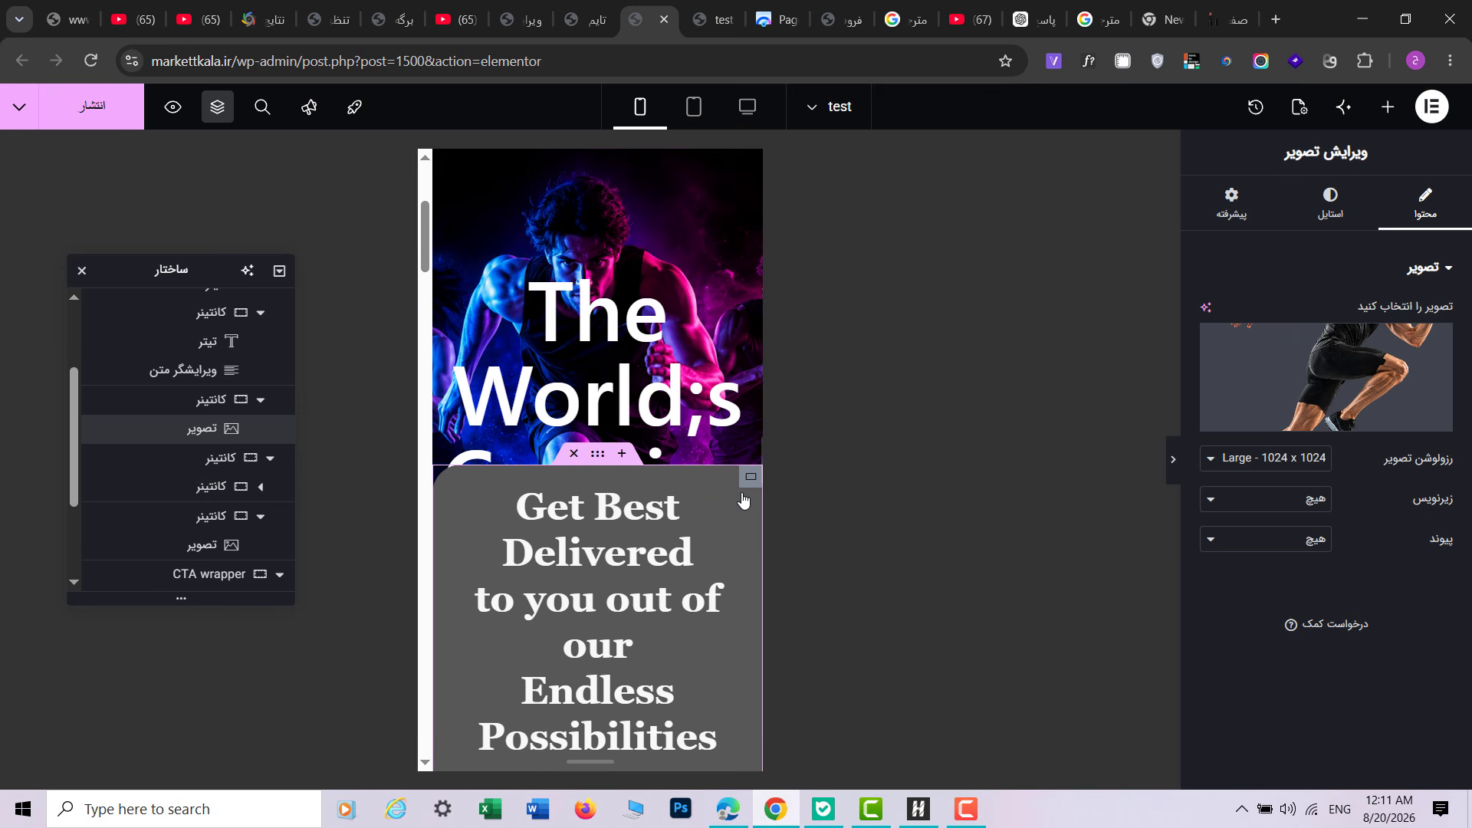
Step: Inspect the layout settings of the nested content containers on the reference page, and return to the page being built
click(758, 525)
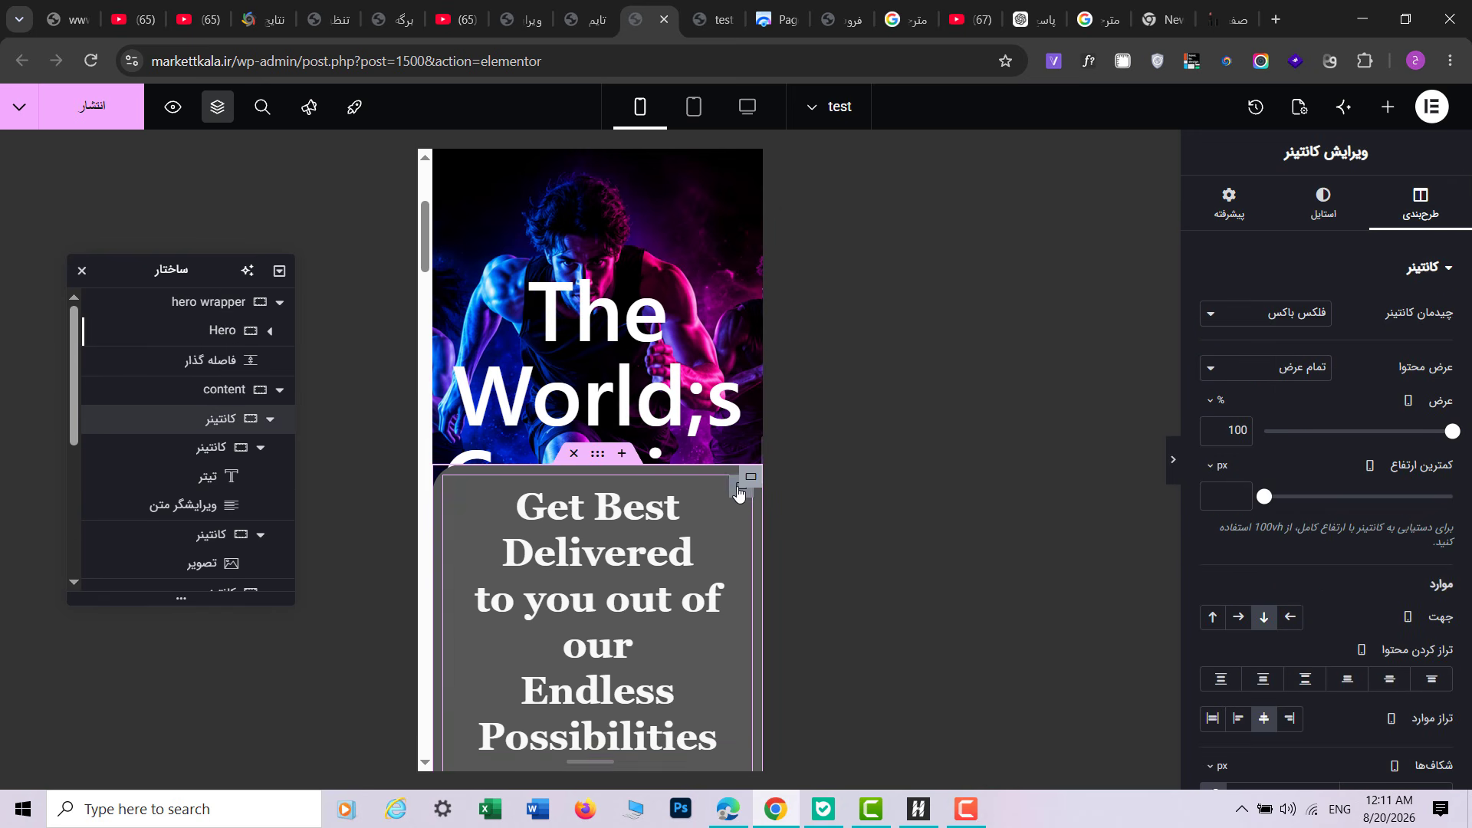
click(732, 517)
scroll(510, 603, down, 2)
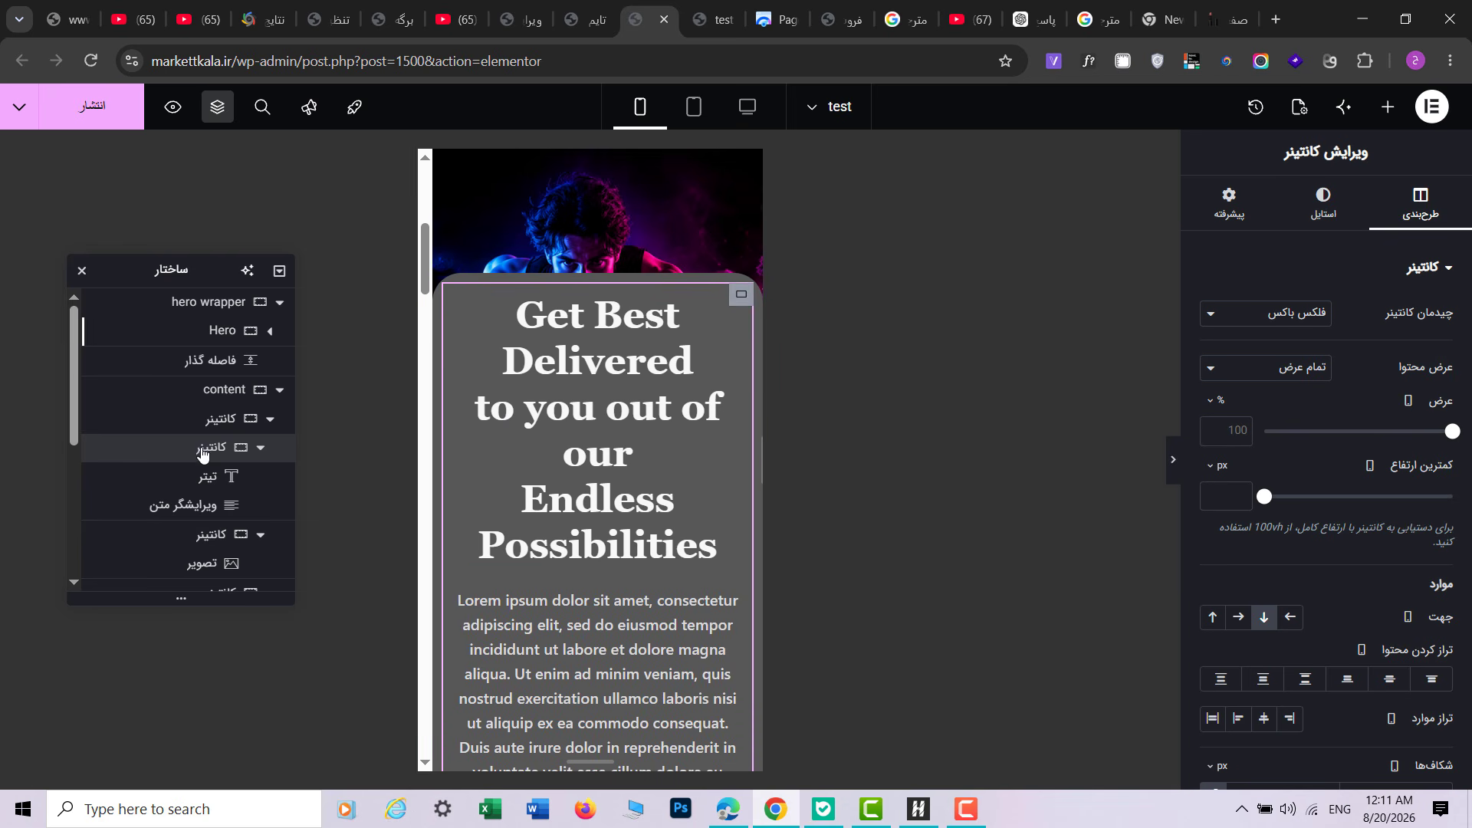
click(244, 420)
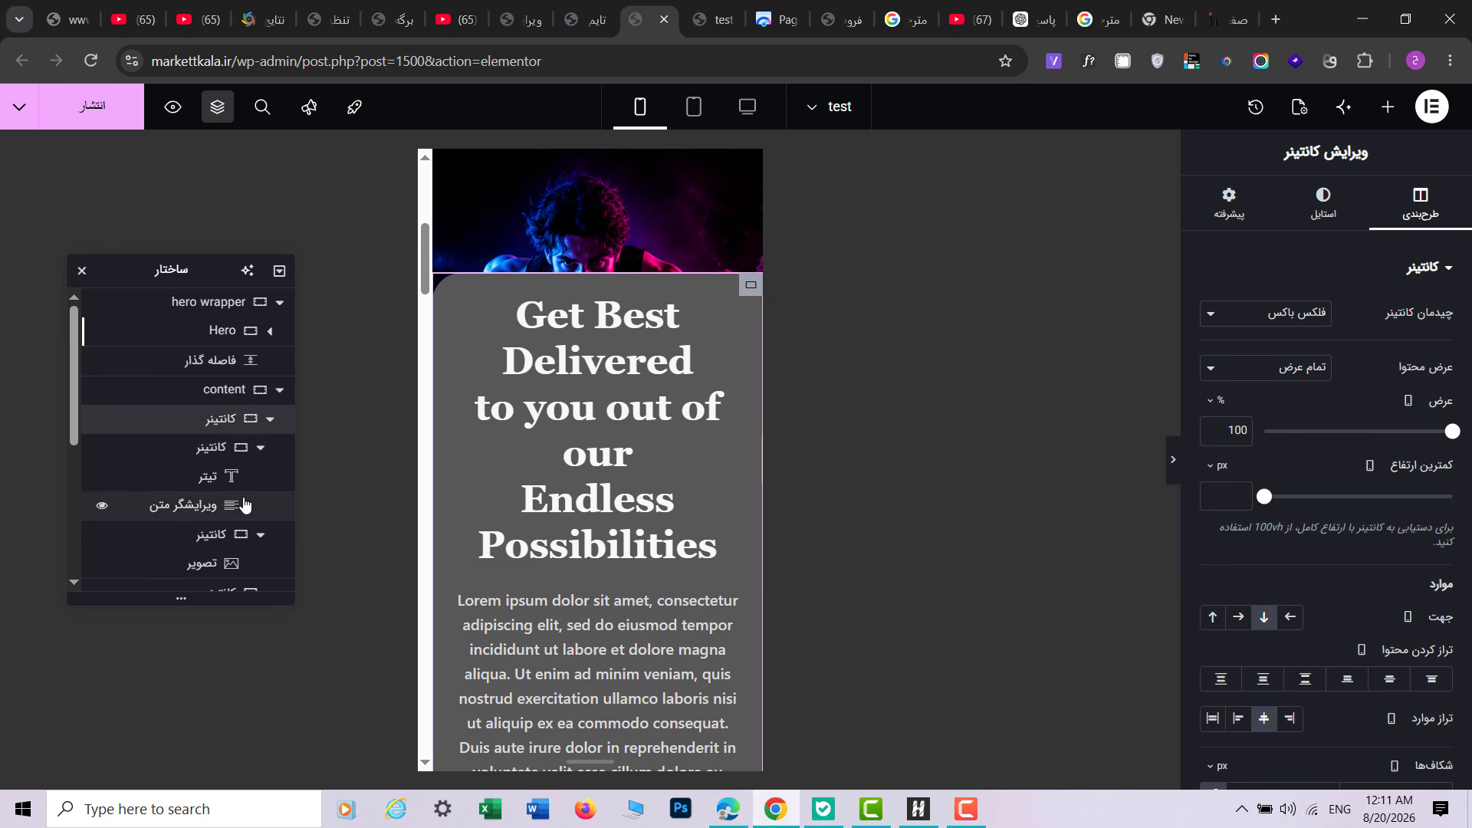
click(602, 6)
click(536, 10)
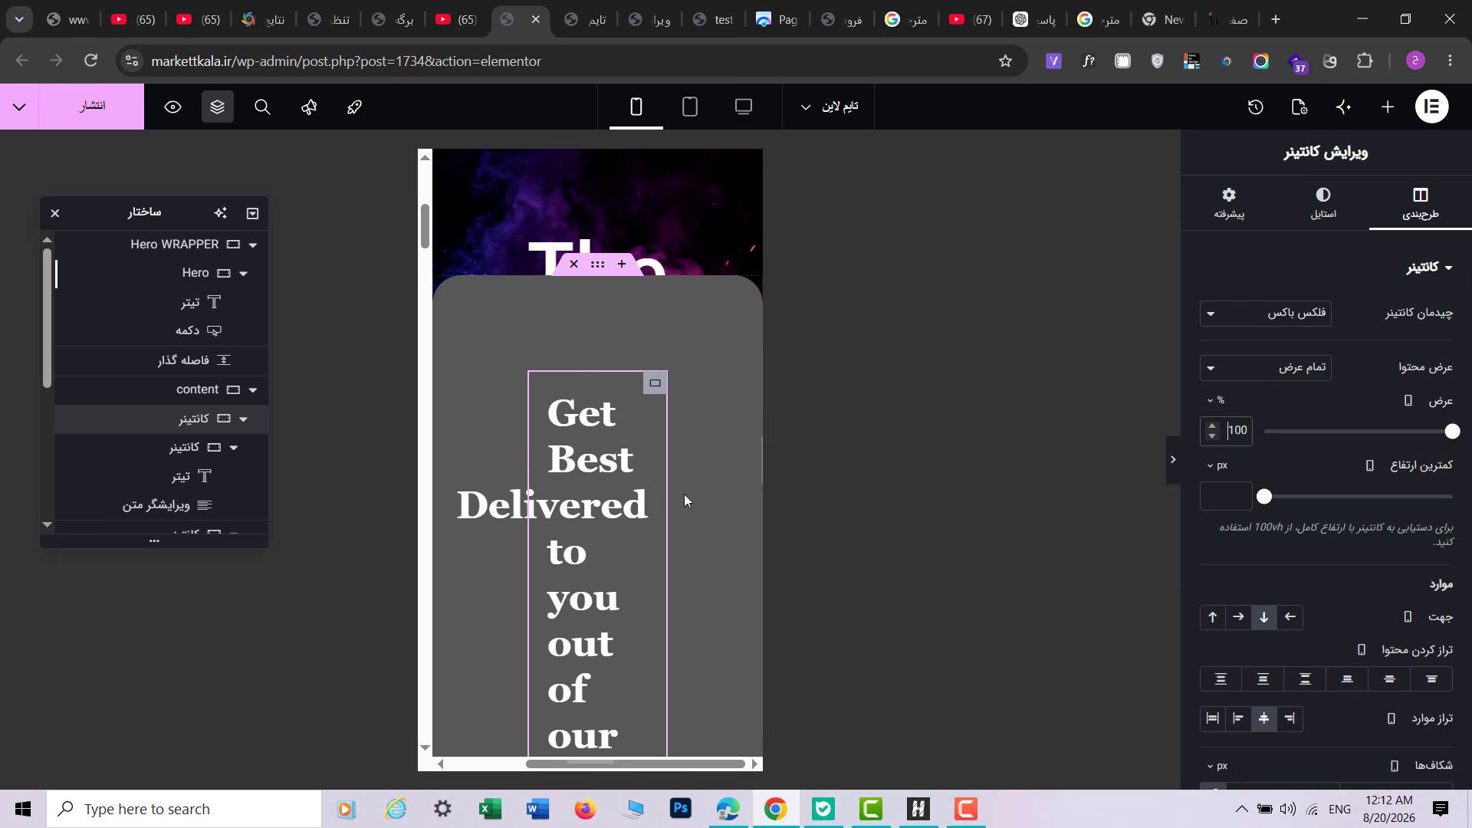
Step: Switch the width unit of the inner container holding the first content heading and paragraph to percent
click(638, 399)
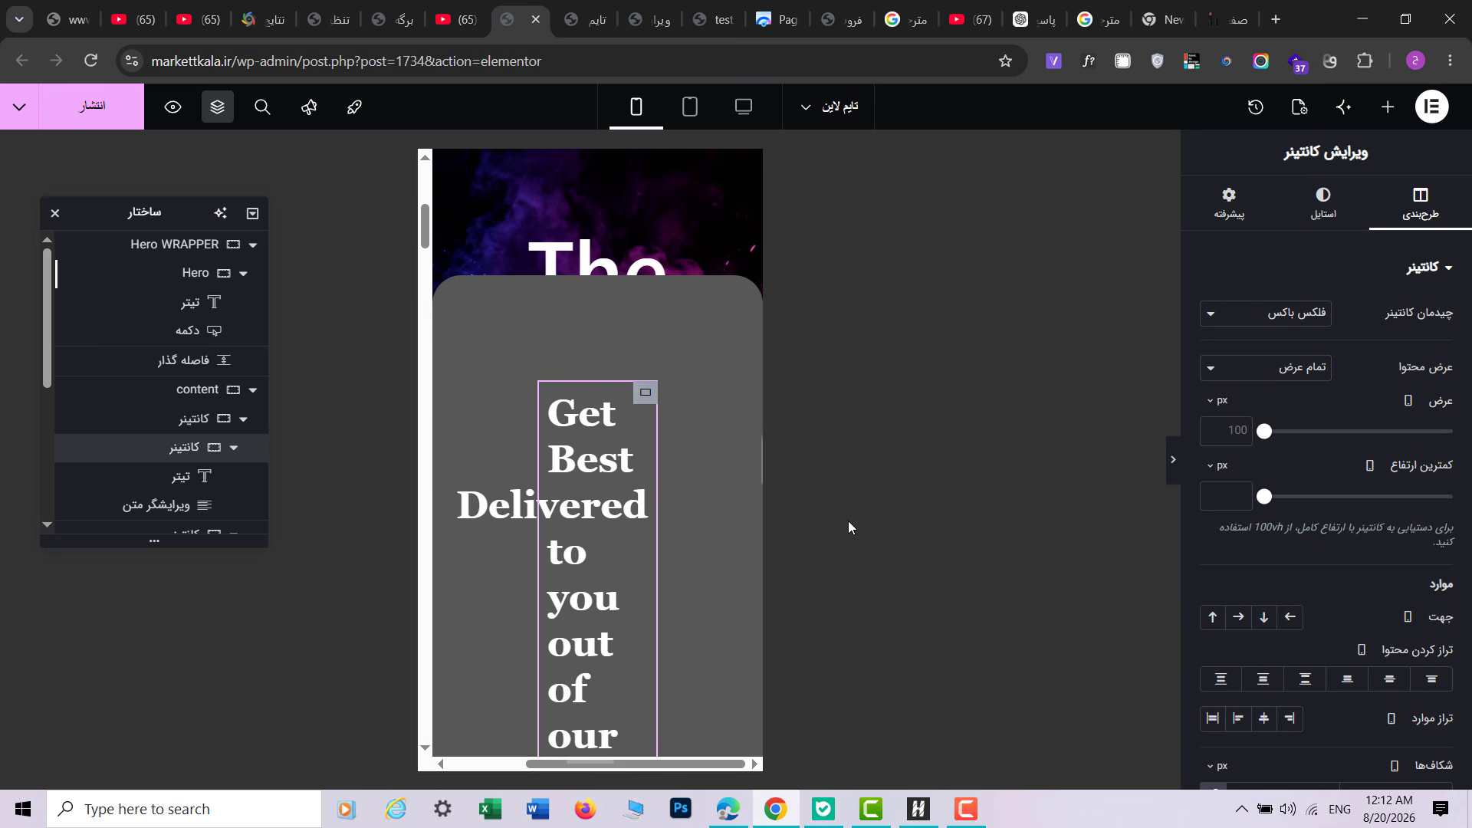
scroll(535, 449, down, 3)
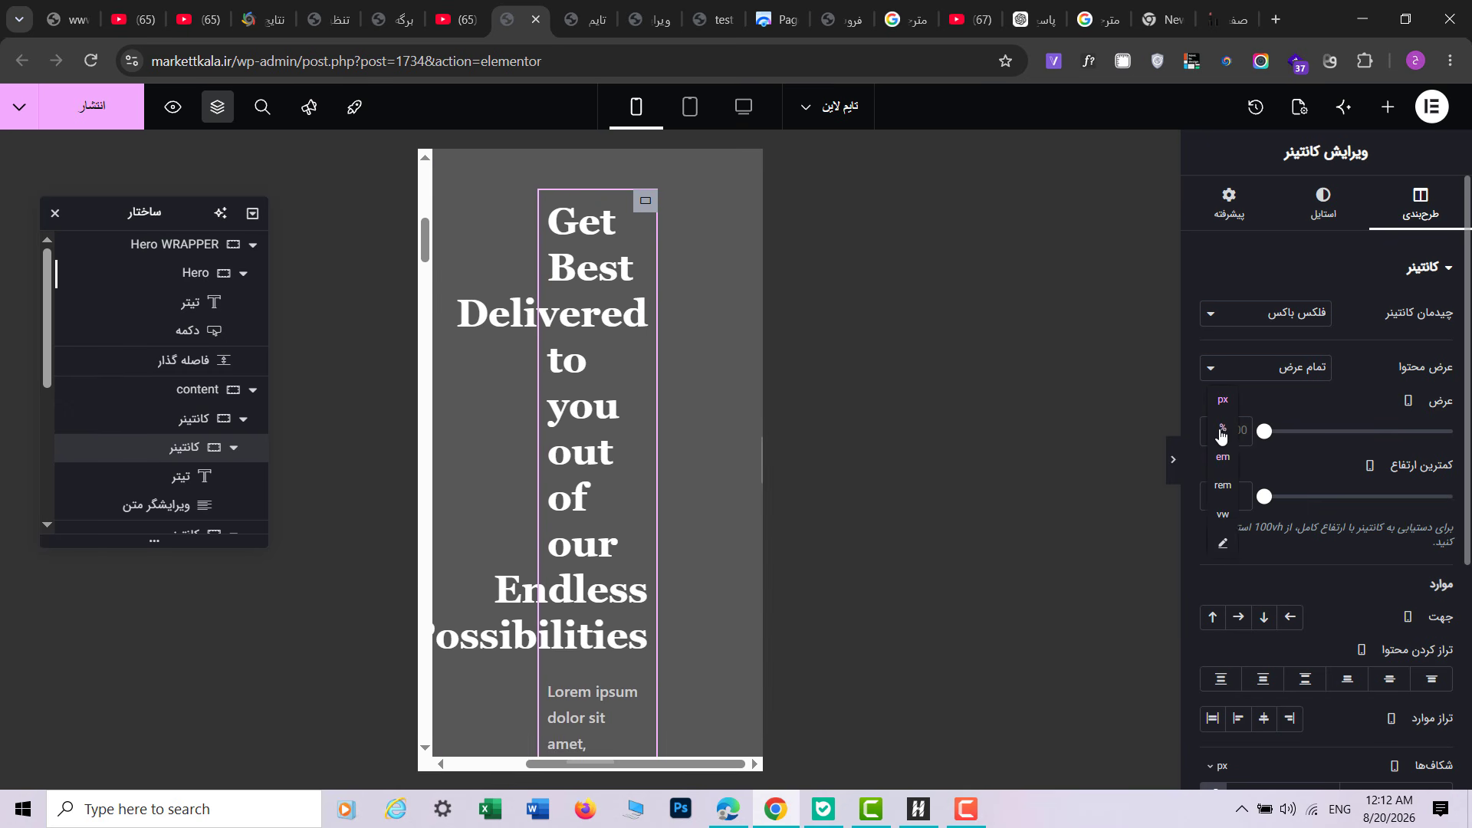
click(1222, 429)
Step: Try a 2.1 rem font size on the first content heading and restore it to 2.5 rem
click(595, 325)
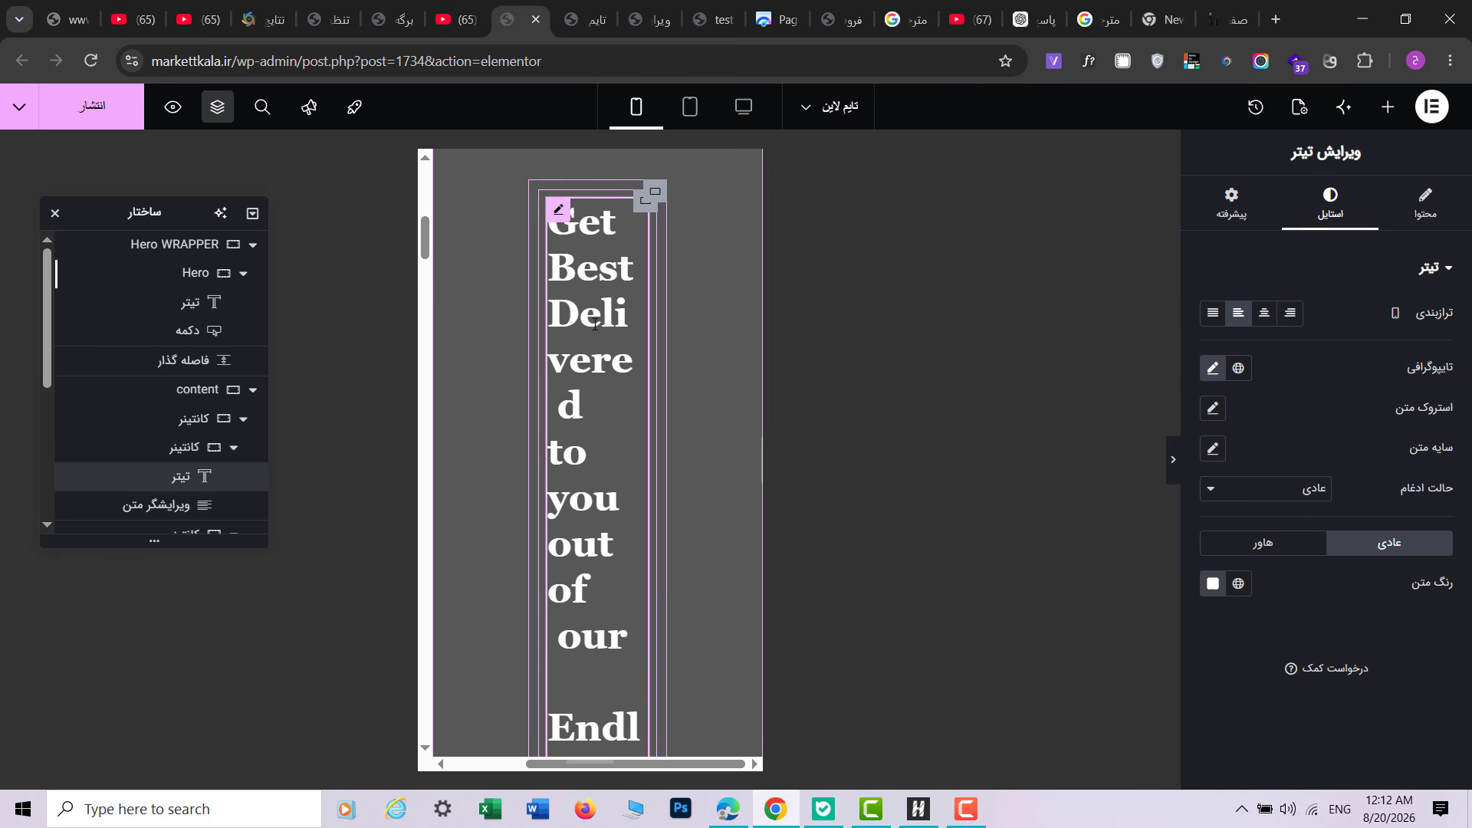
click(1212, 368)
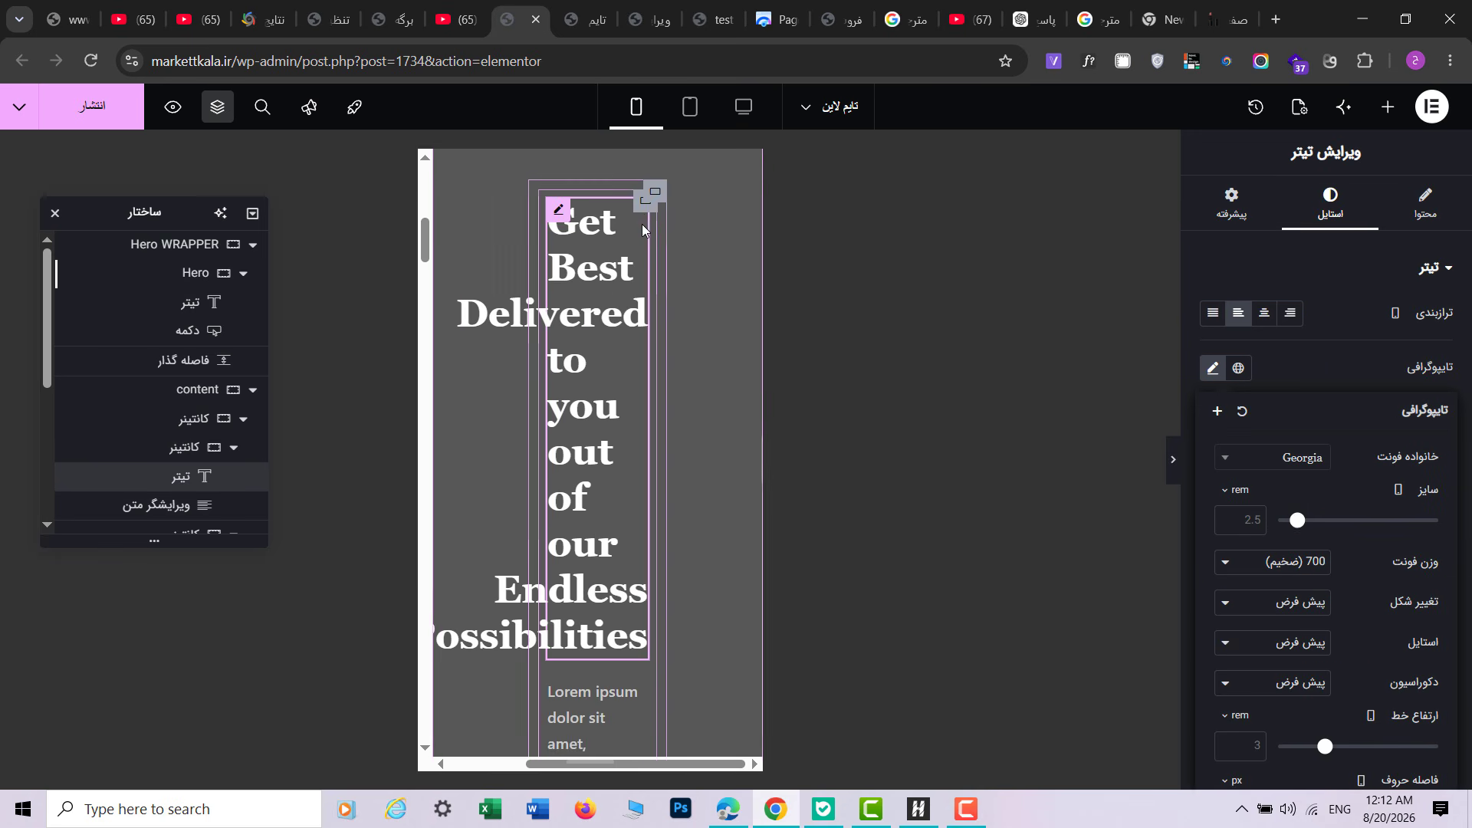
drag(1295, 524, 1294, 523)
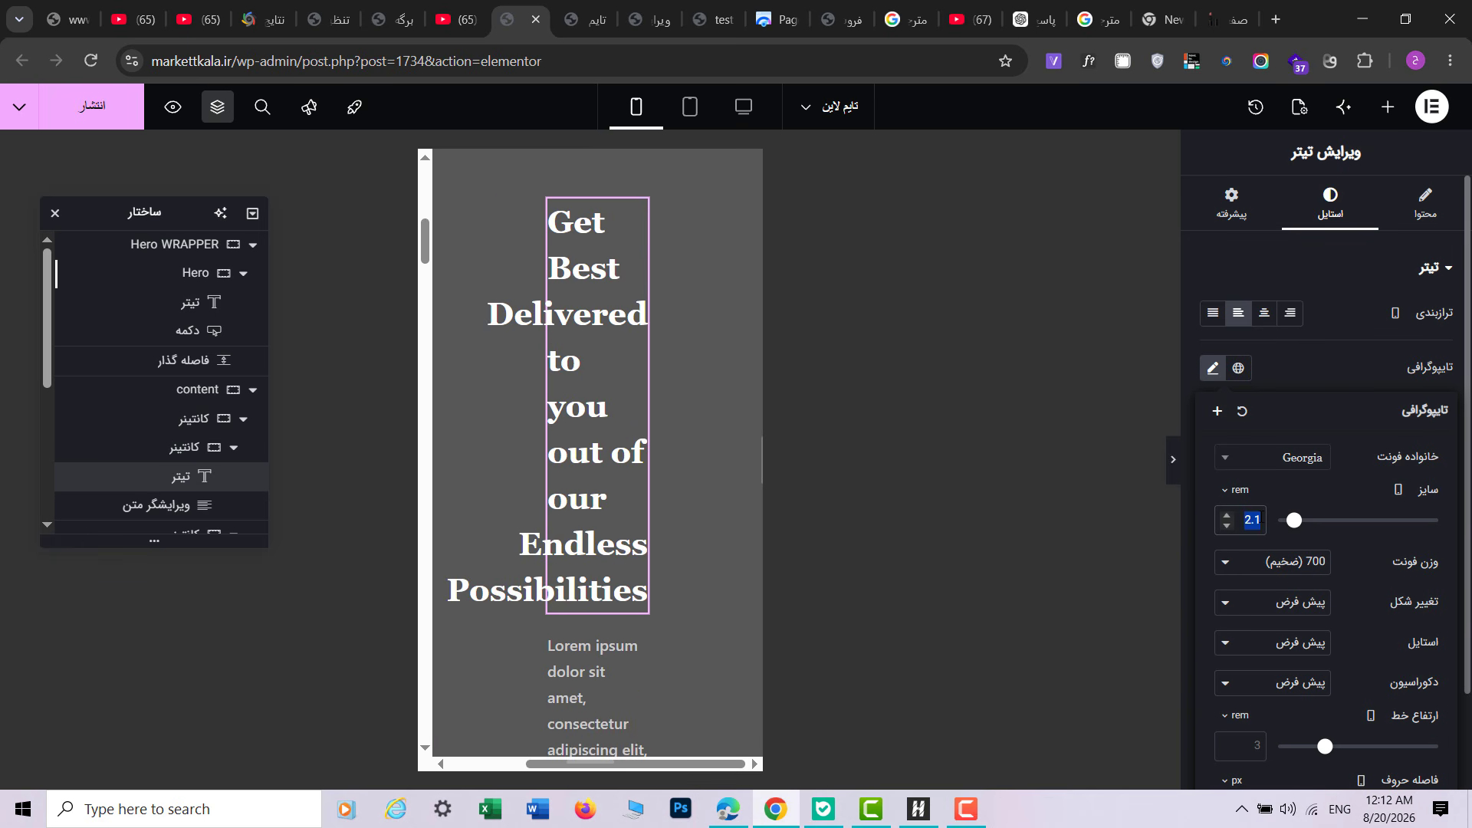
text(2.5)
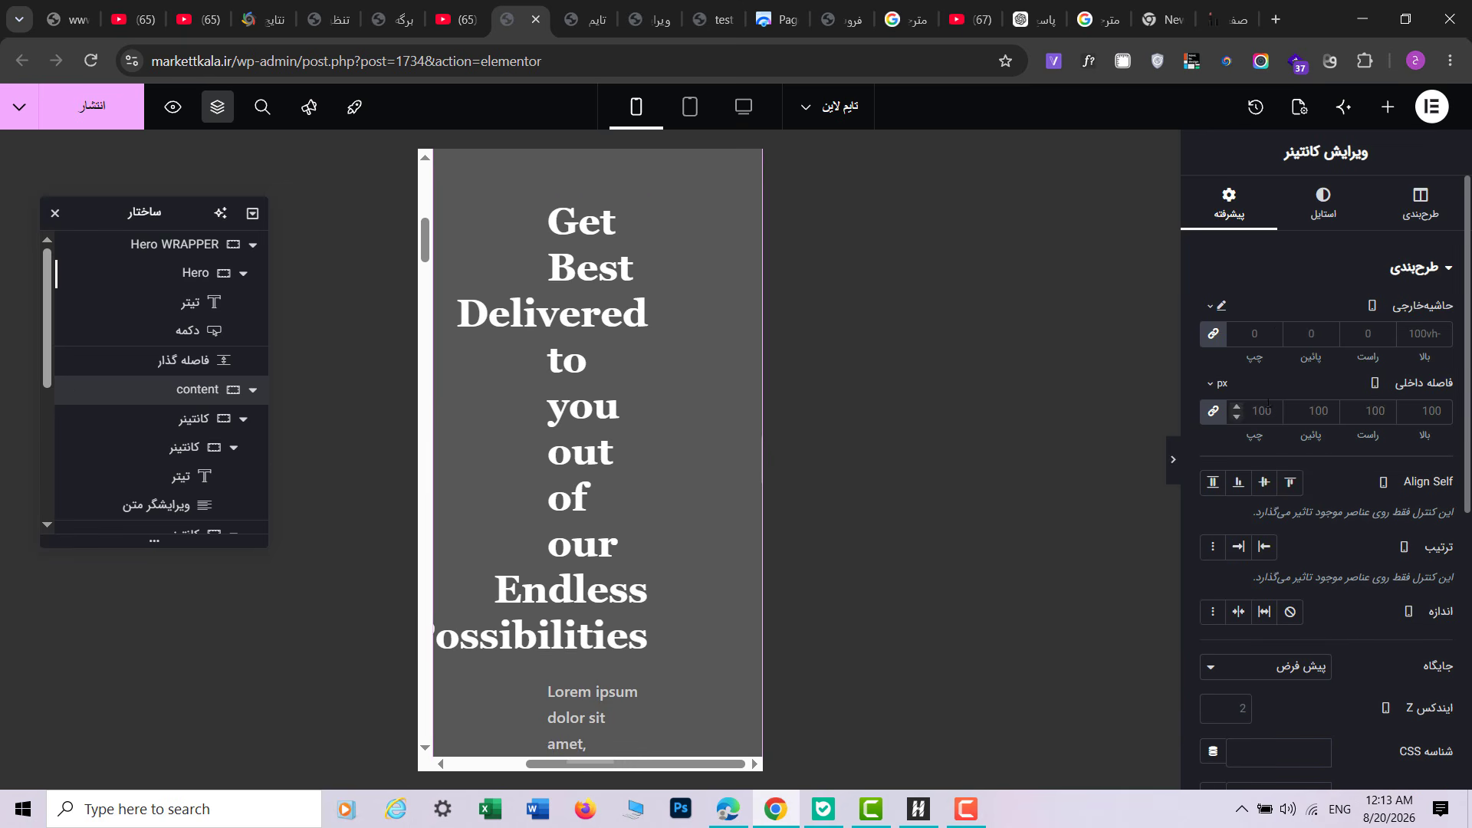
Step: Set the content container's mobile padding to 0 px on all four sides
click(1215, 413)
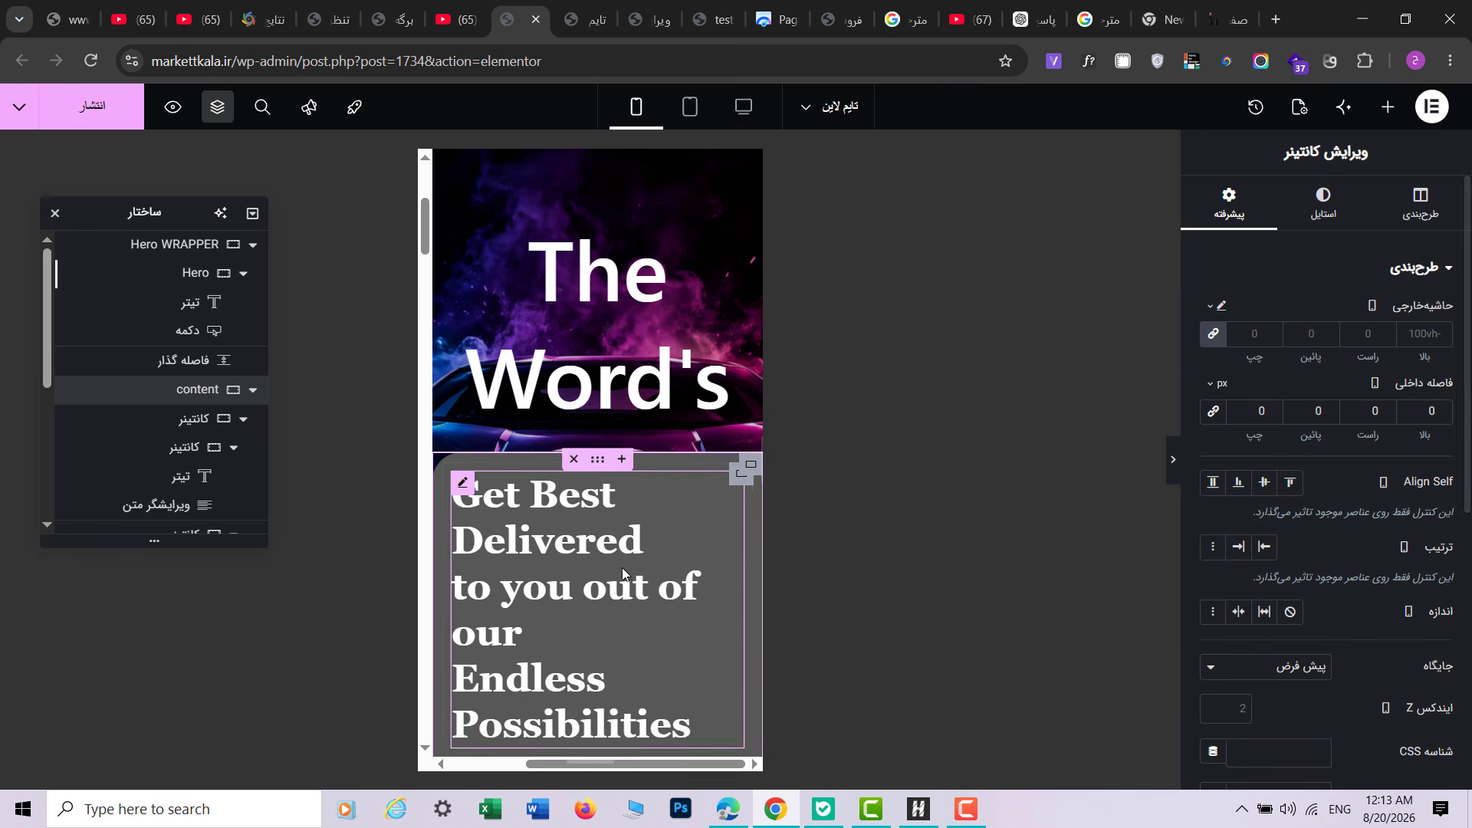
scroll(622, 573, down, 5)
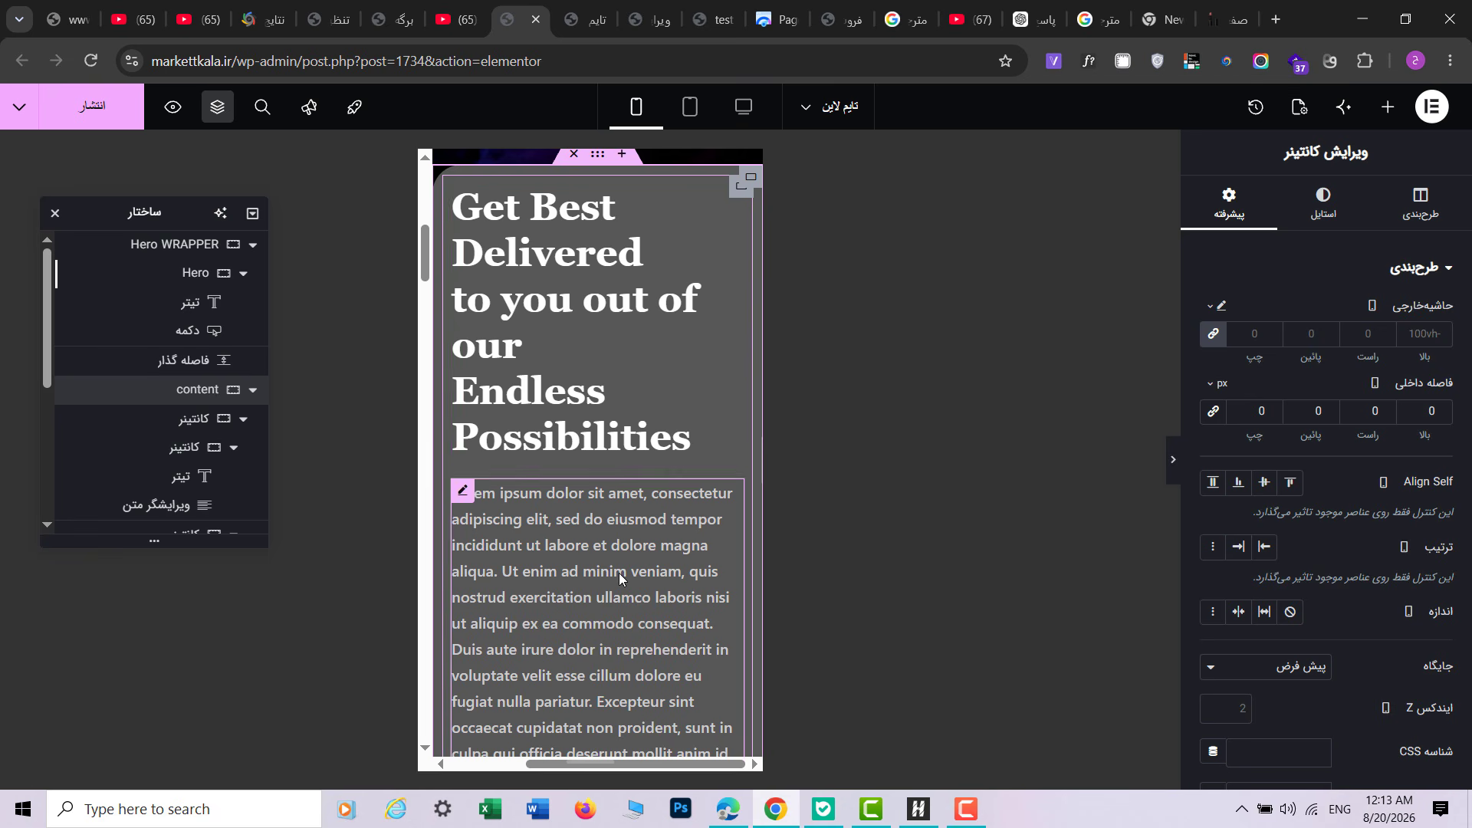
Step: Centre-align the first content heading in the mobile view, comparing it with left alignment and the reference page
click(706, 233)
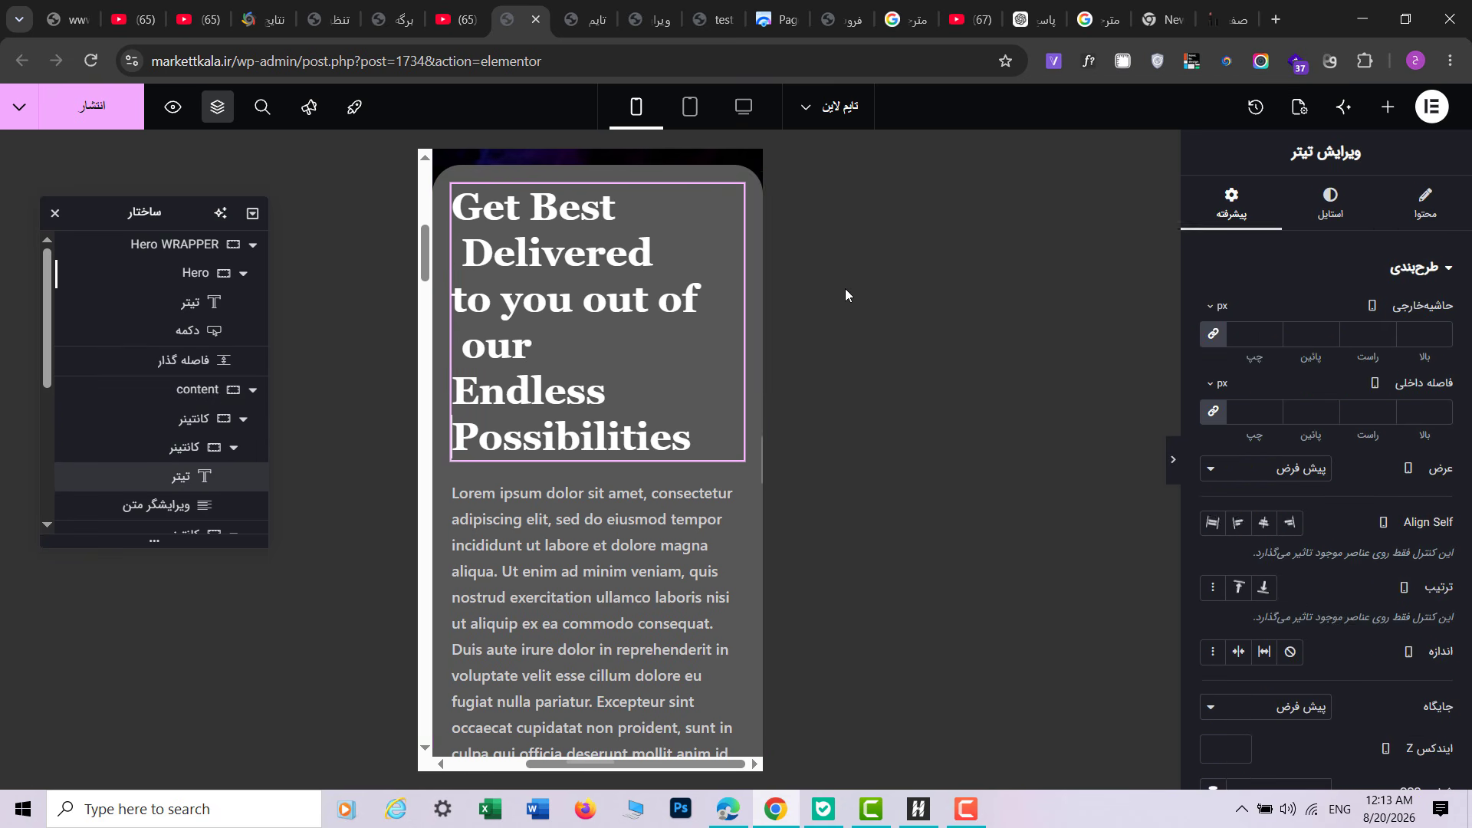
click(1330, 203)
click(1264, 313)
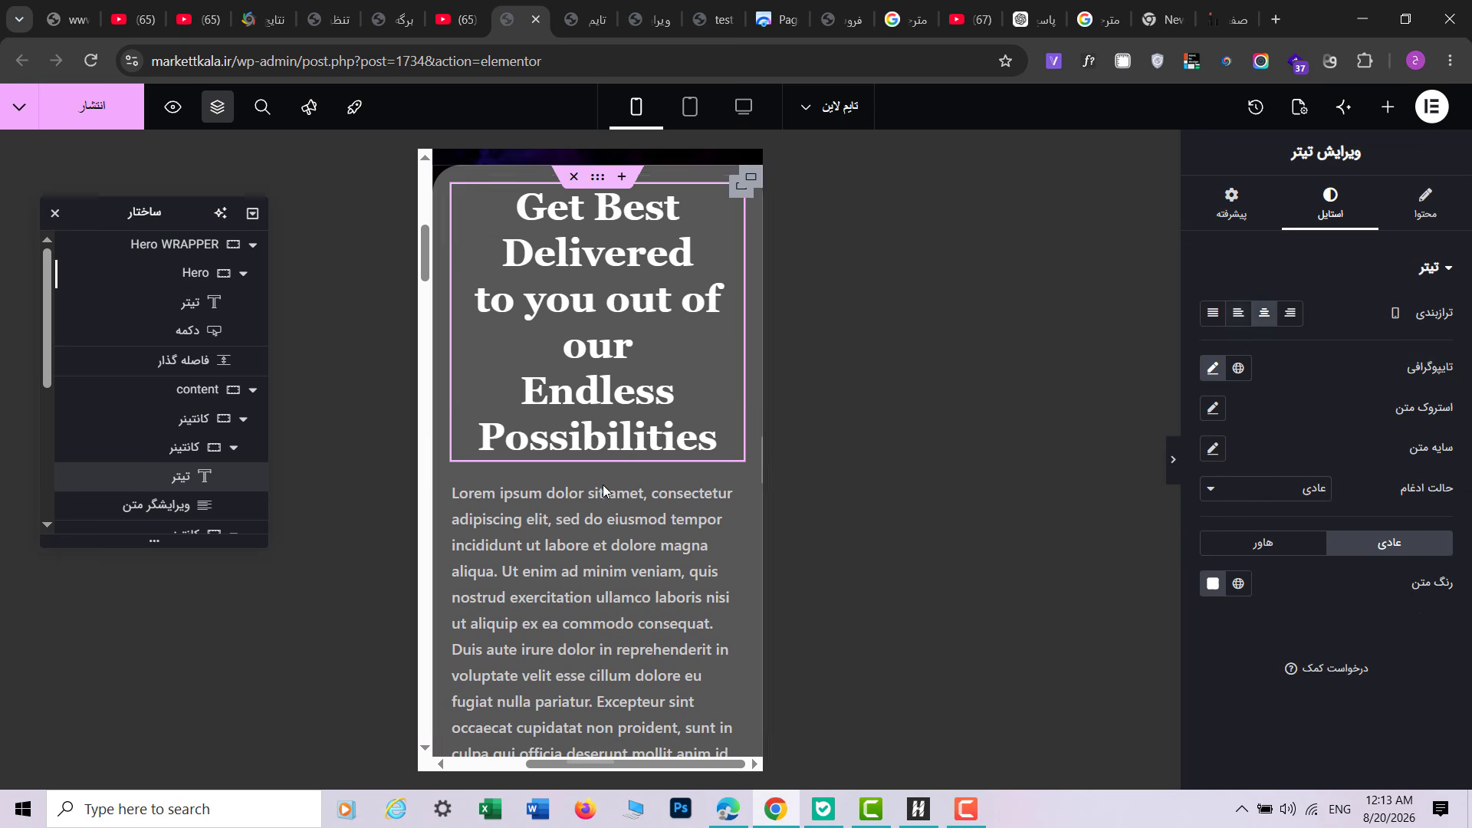
scroll(602, 485, down, 1)
scroll(526, 450, up, 2)
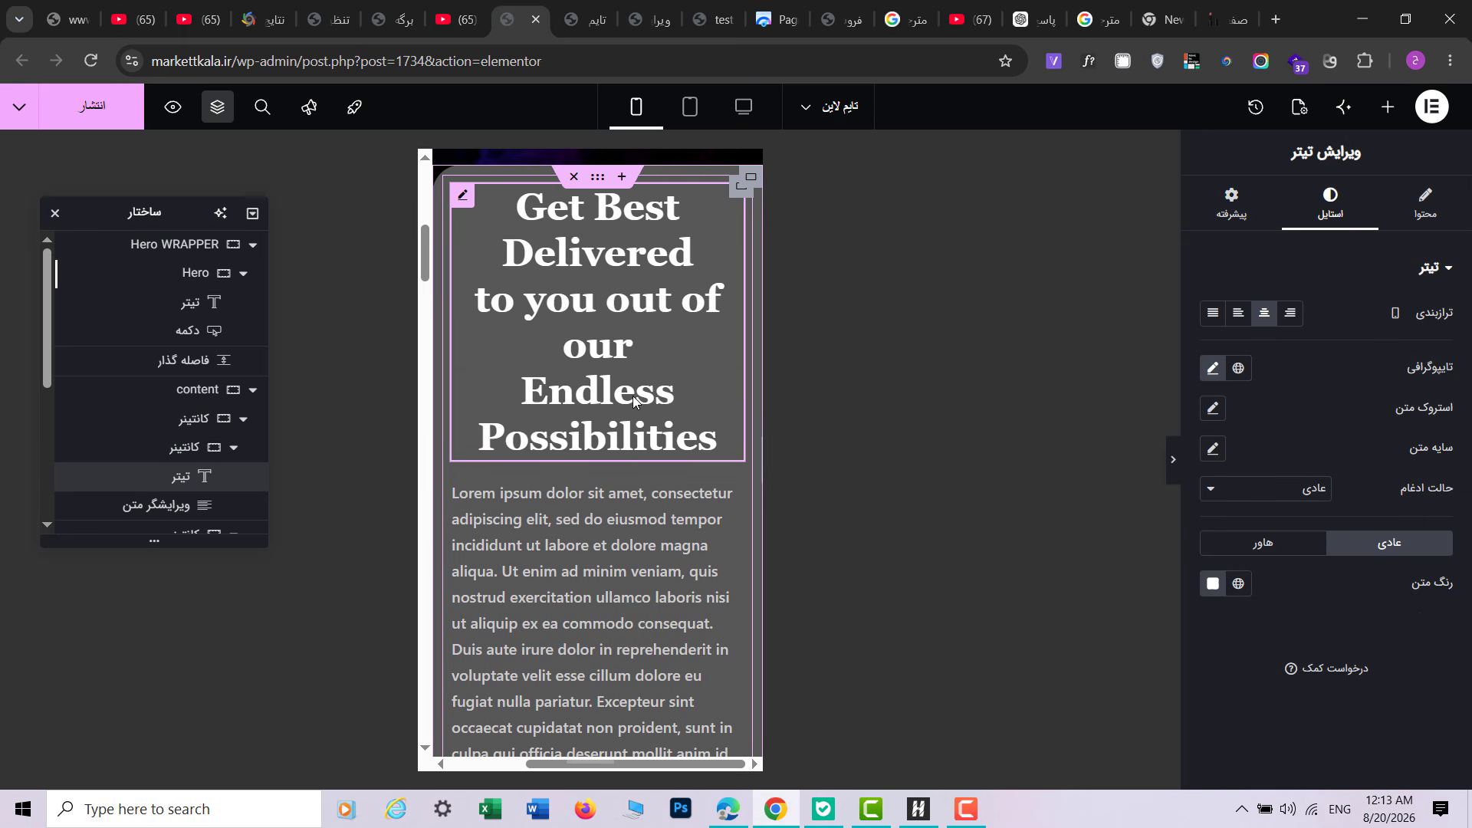
click(1238, 312)
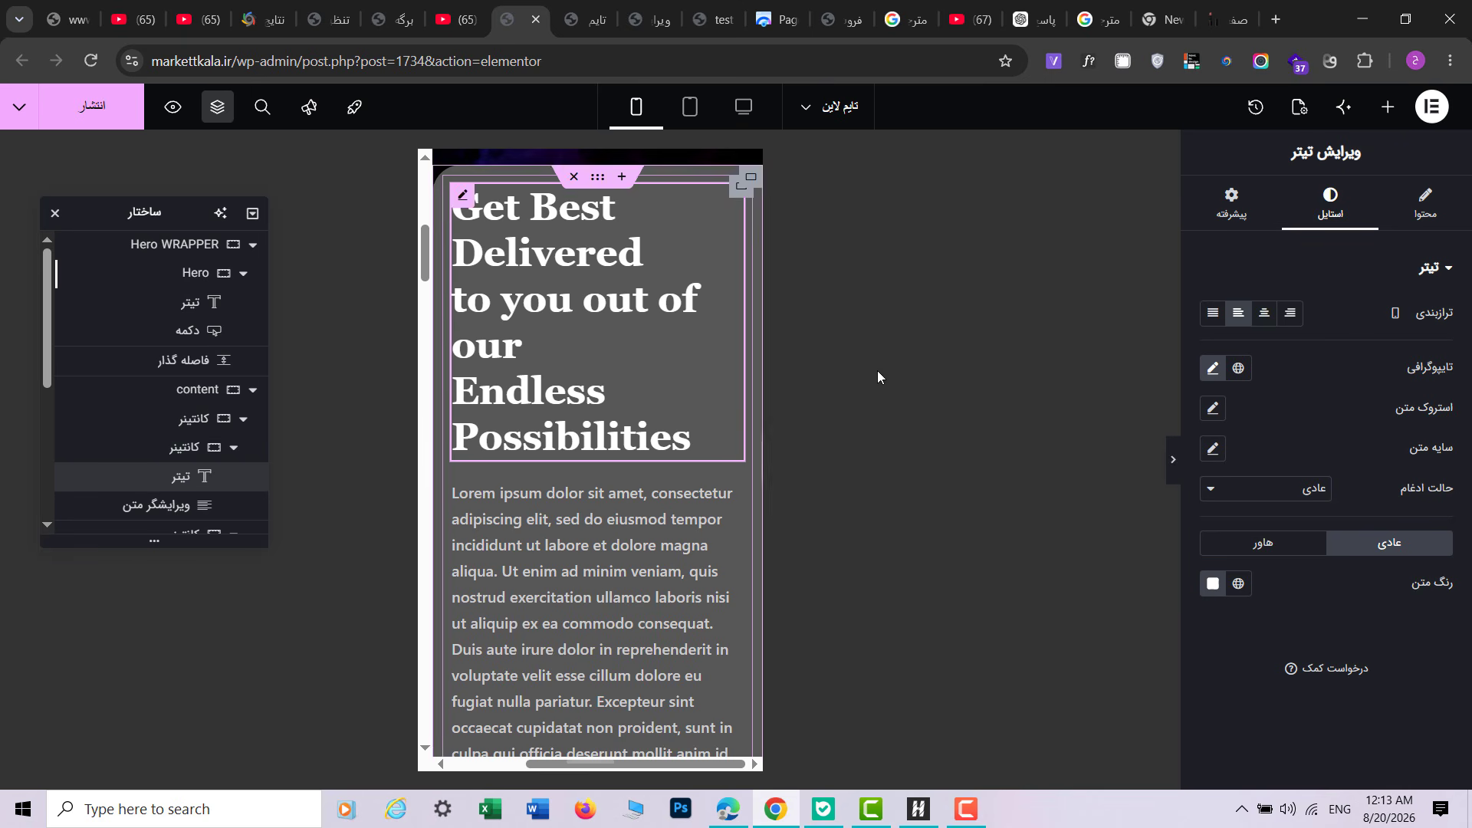
click(604, 7)
click(639, 6)
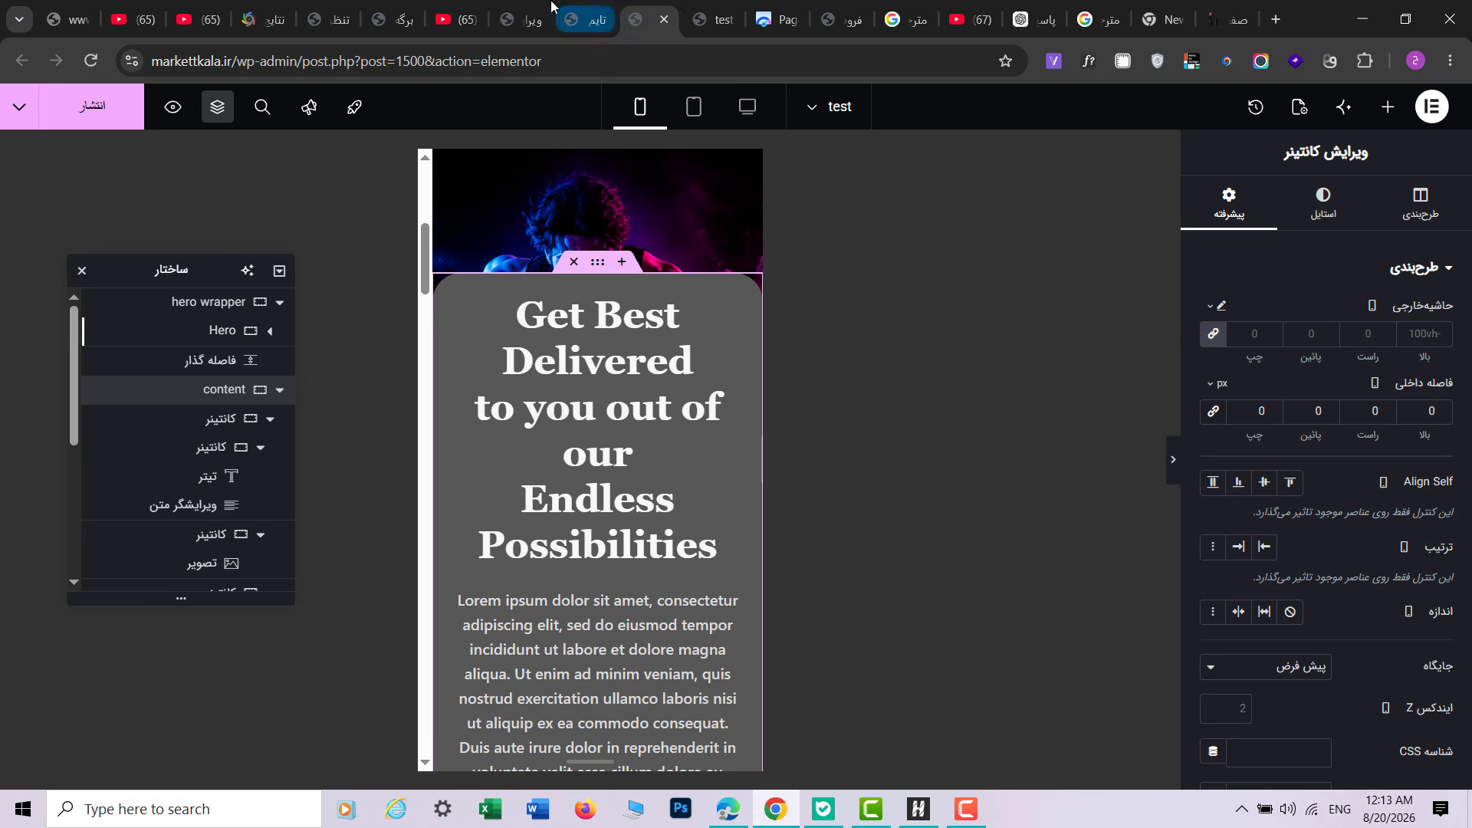
click(531, 9)
click(1262, 314)
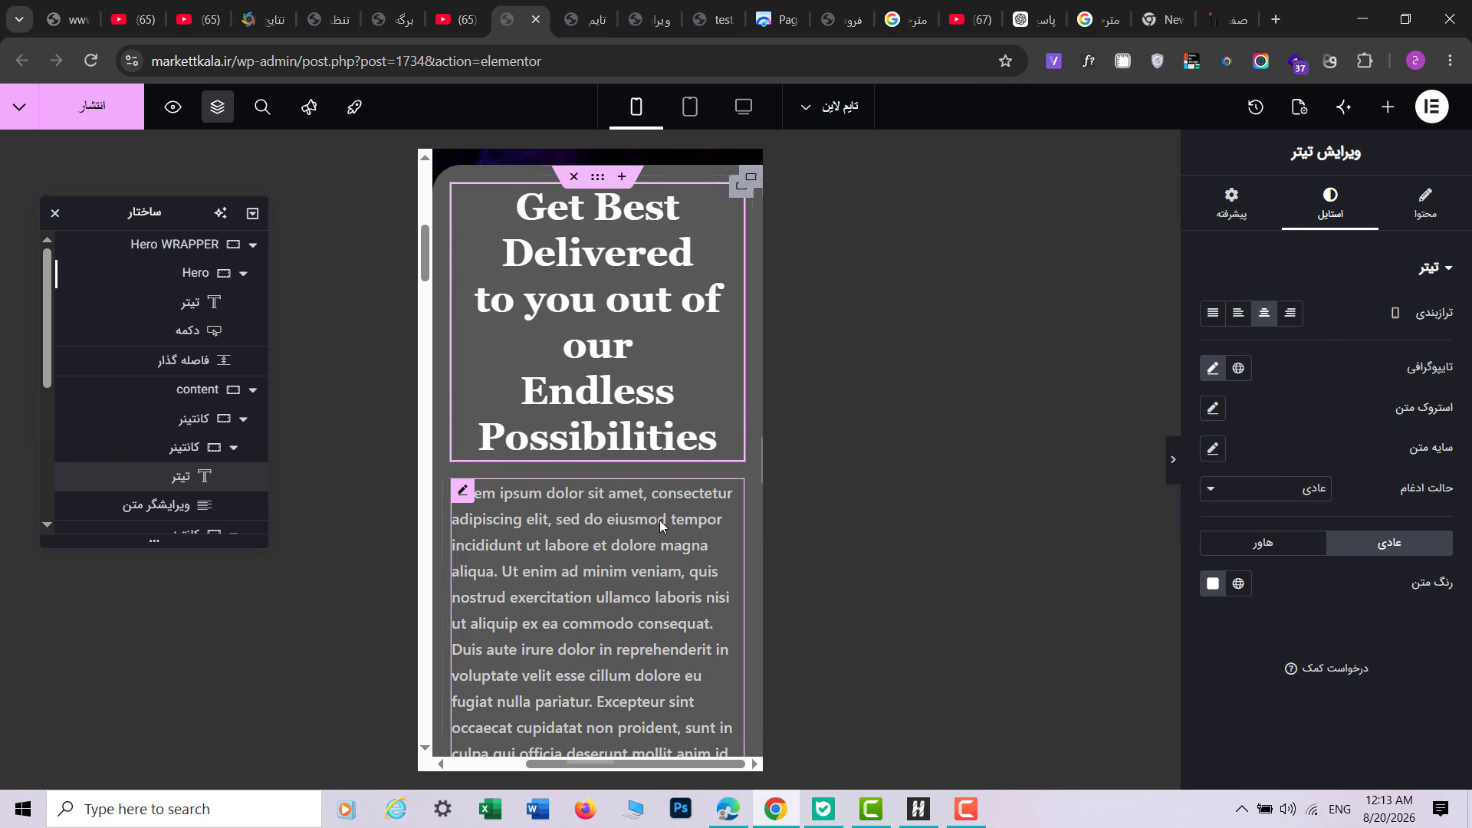
Step: Centre-align the paragraph under the first content heading and check the images that follow it
scroll(664, 524, down, 2)
click(611, 498)
click(1264, 313)
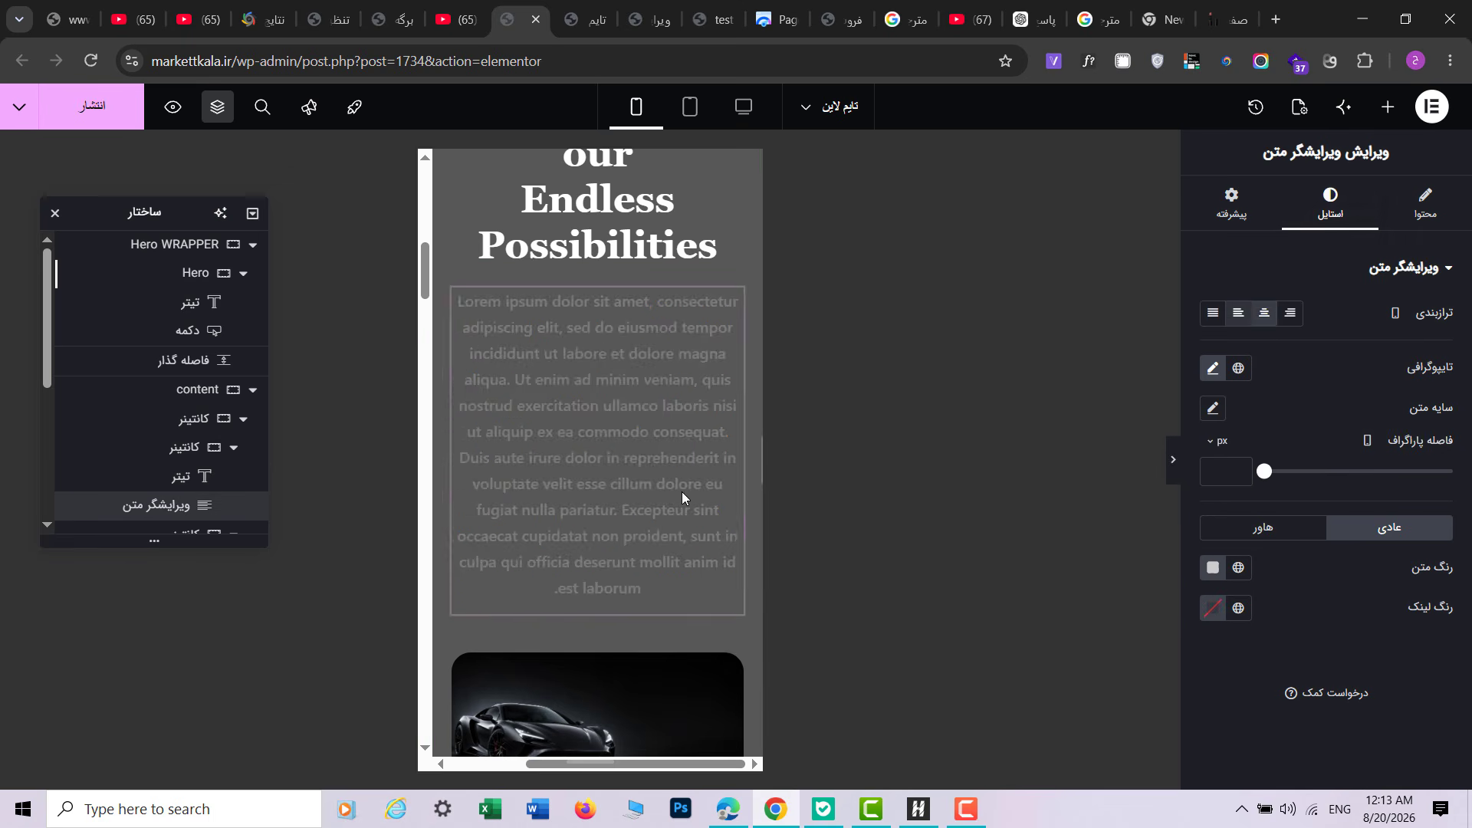
scroll(616, 564, down, 3)
scroll(619, 551, down, 5)
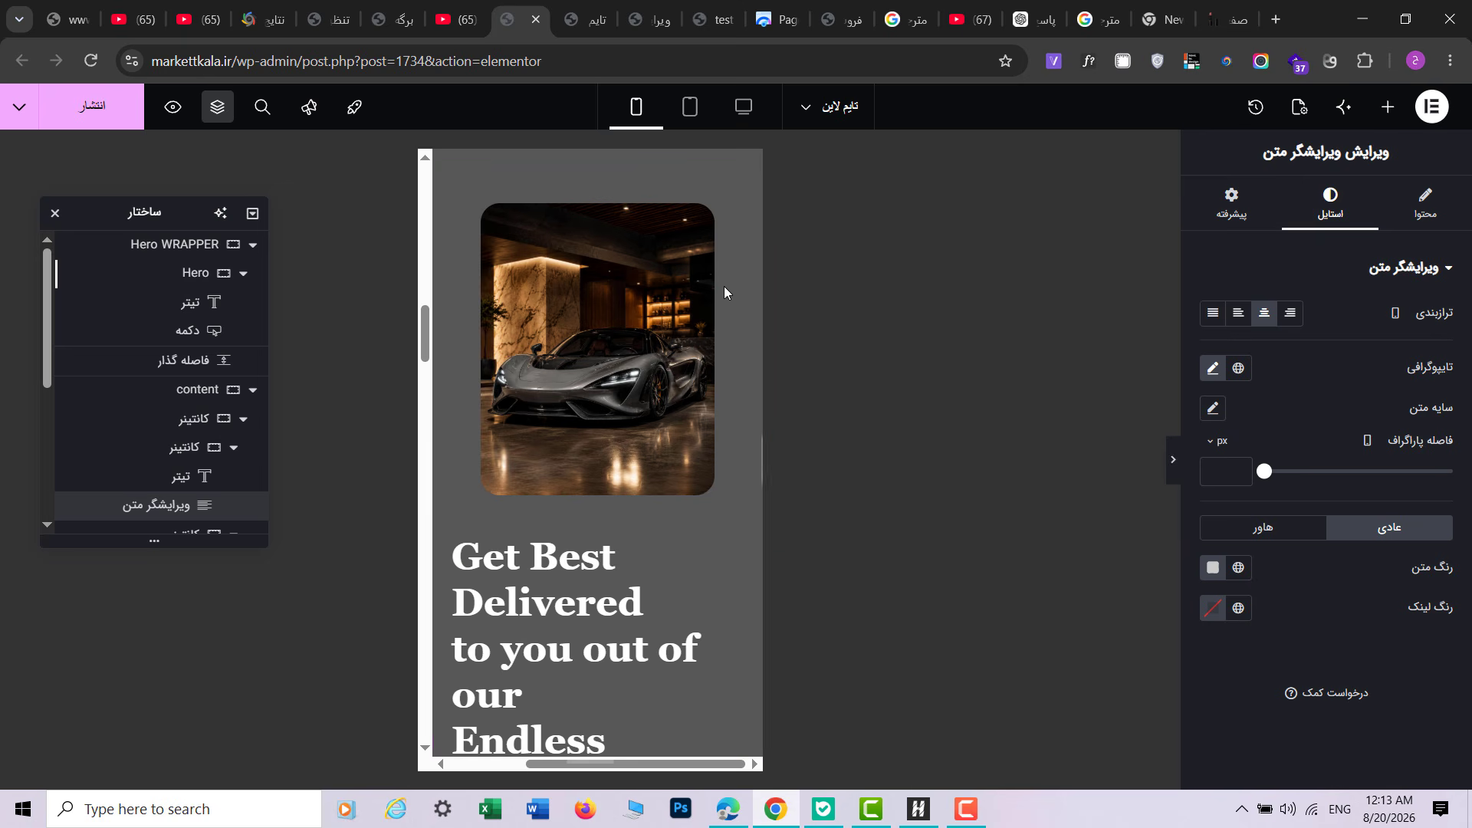
scroll(663, 429, up, 4)
scroll(660, 529, down, 3)
scroll(660, 546, down, 2)
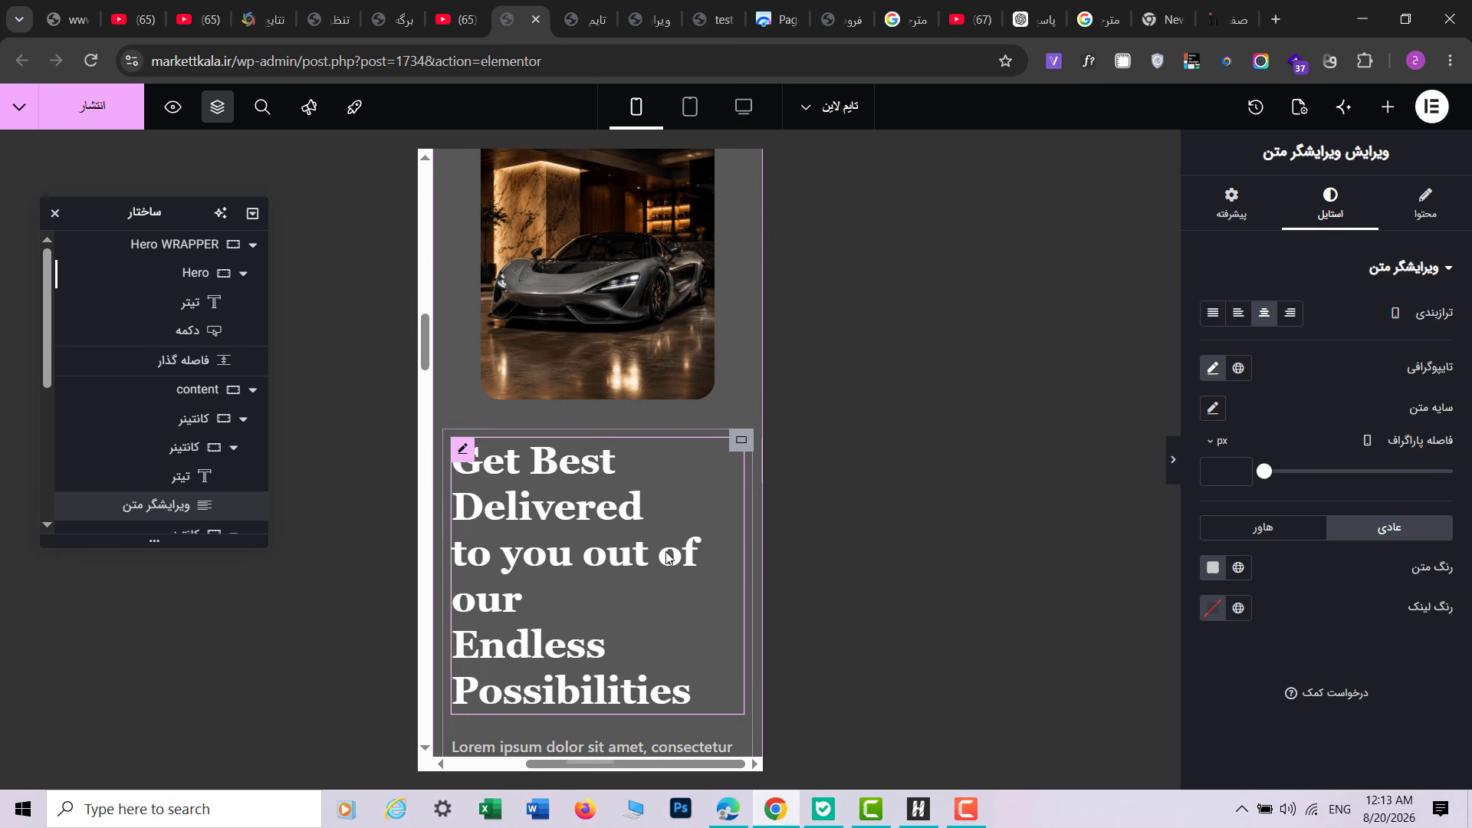
Step: Centre-align the second content heading and the paragraph under it in the mobile view
click(660, 548)
click(1265, 318)
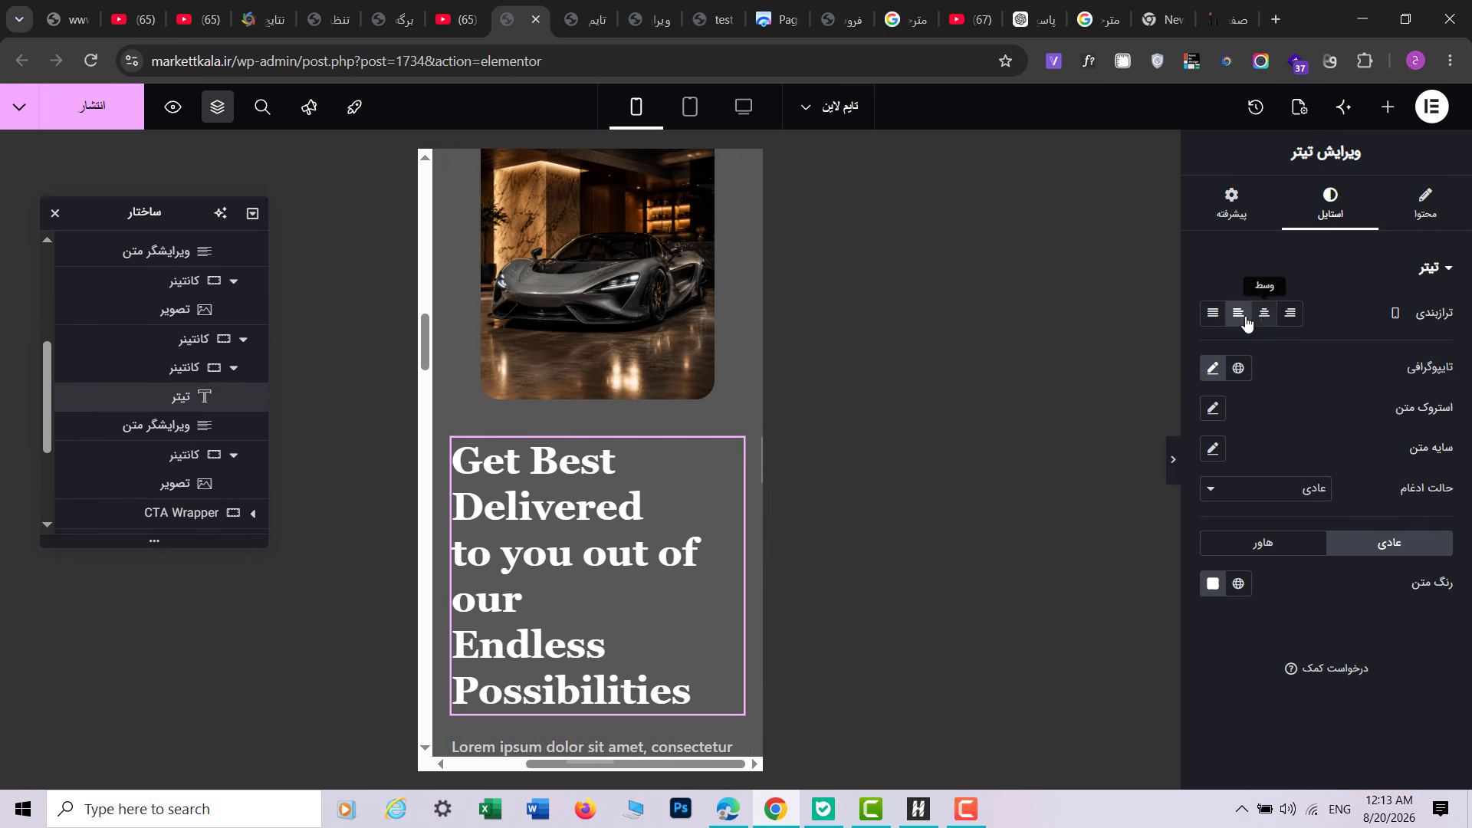
scroll(602, 391, down, 5)
click(604, 387)
click(1330, 203)
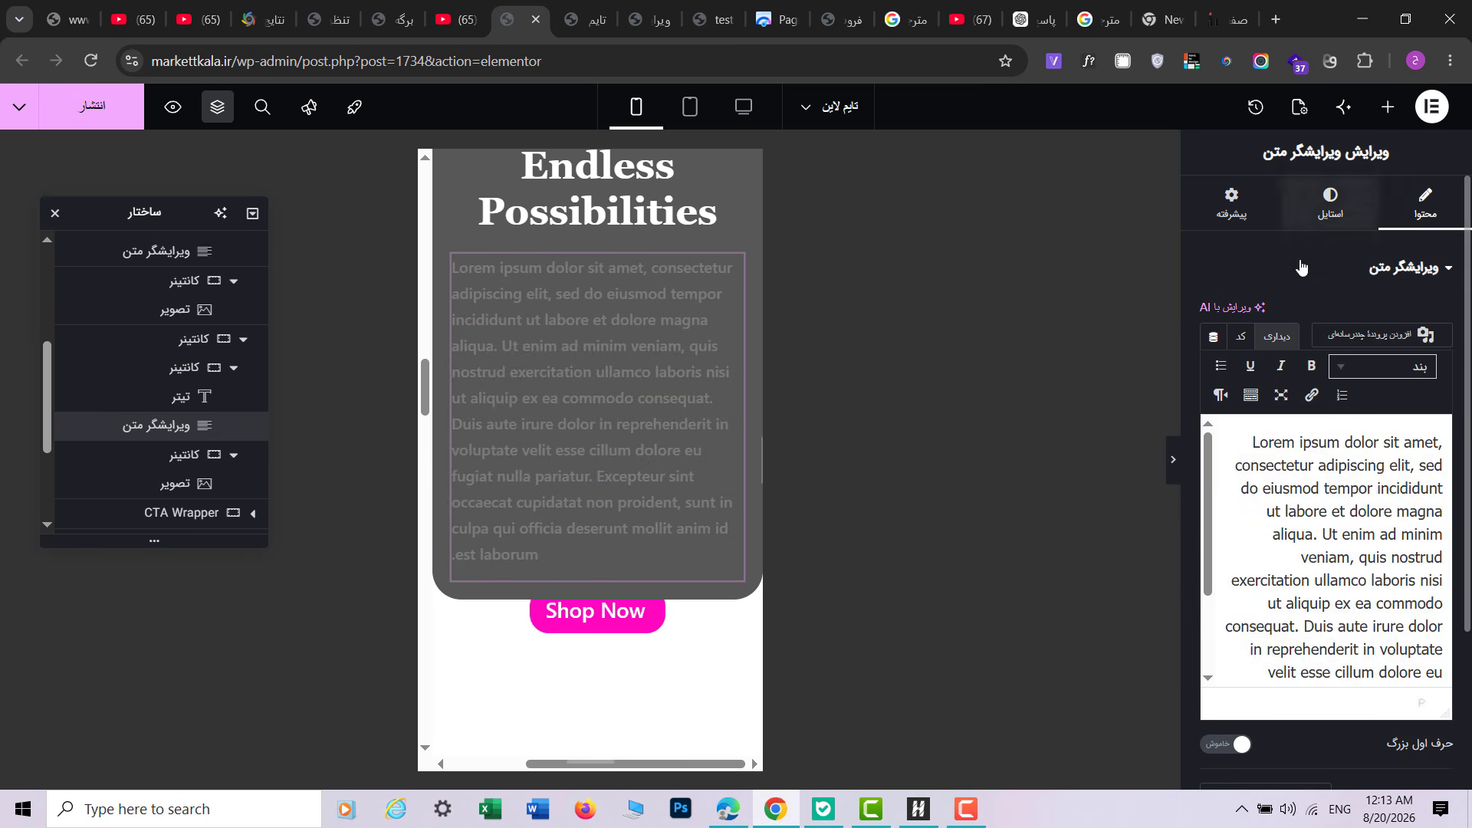
click(1264, 313)
scroll(591, 460, down, 3)
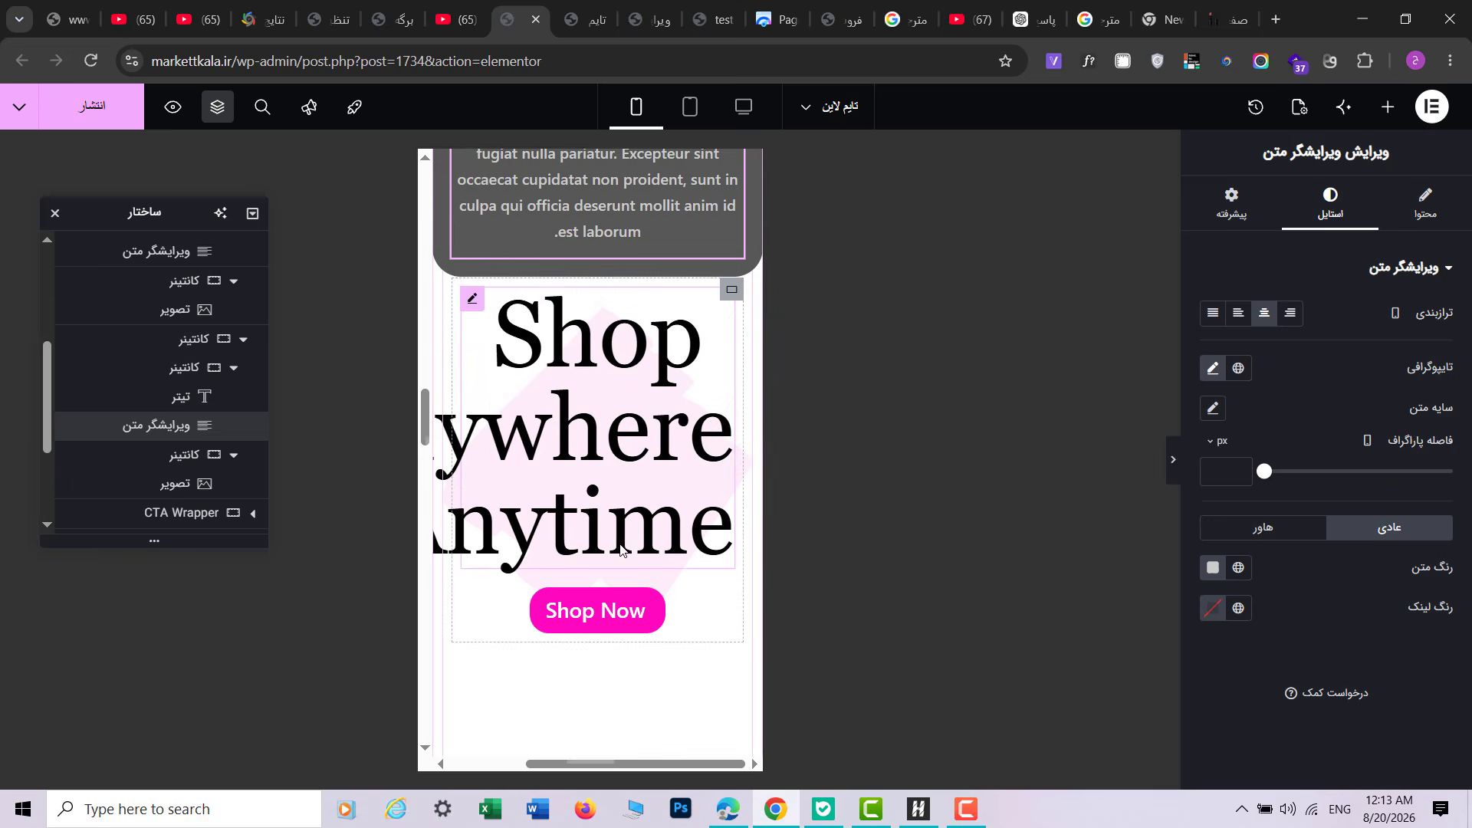
Step: Set the mobile font size of the "Shop Anywhere Anytime" heading to 3 rem
click(709, 388)
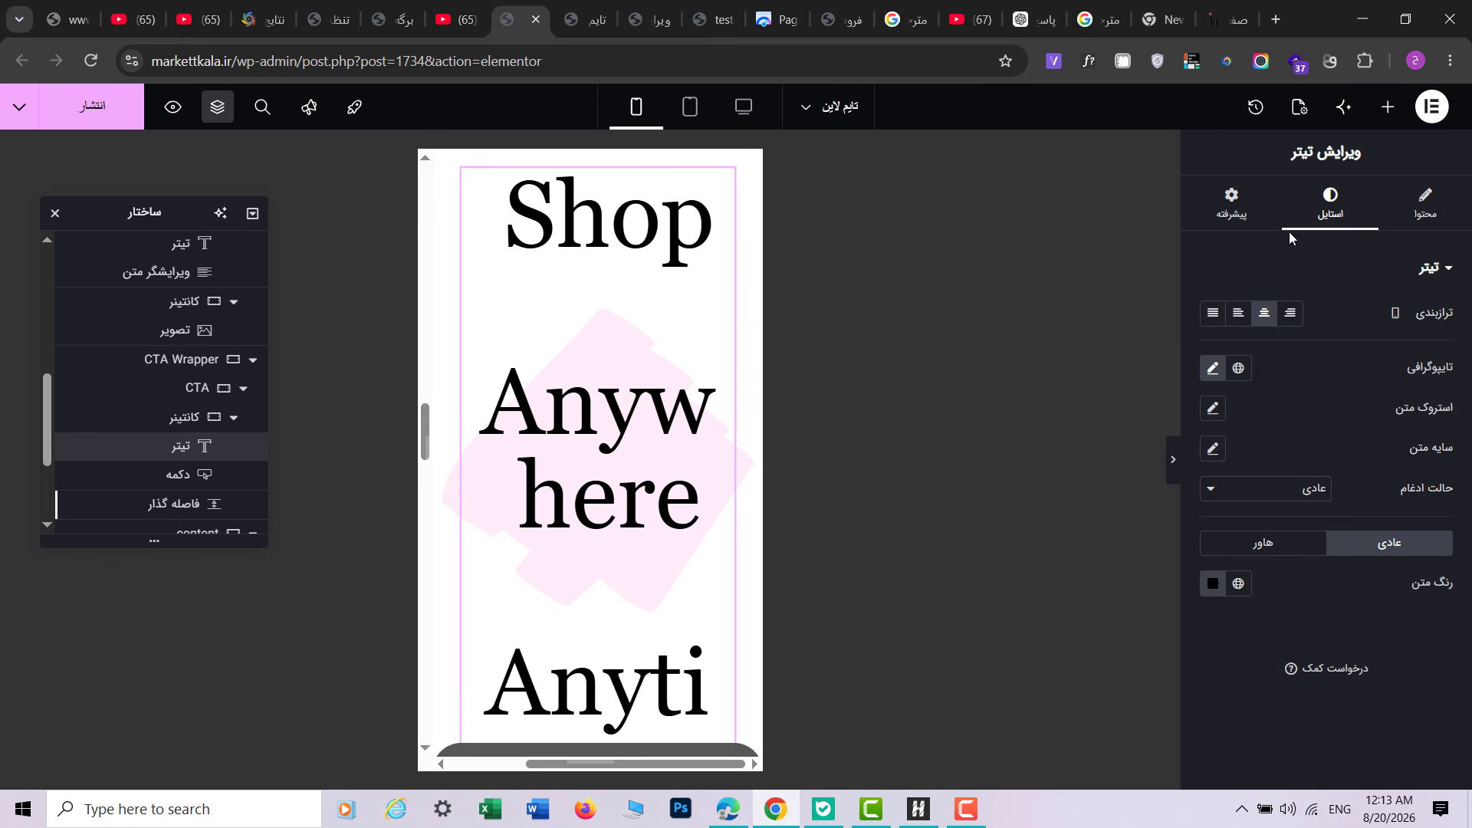
click(1225, 367)
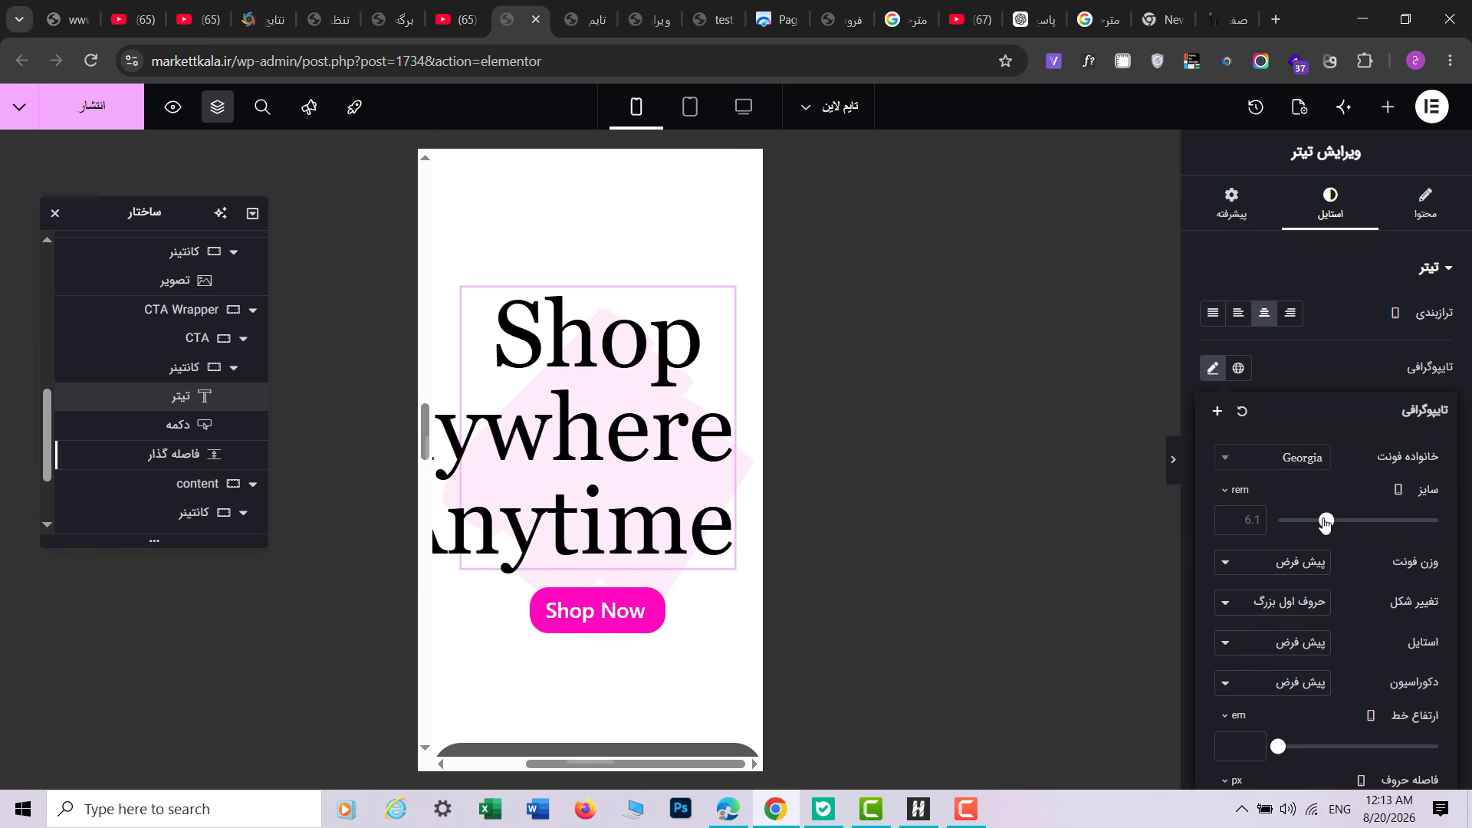
drag(1324, 522, 1304, 525)
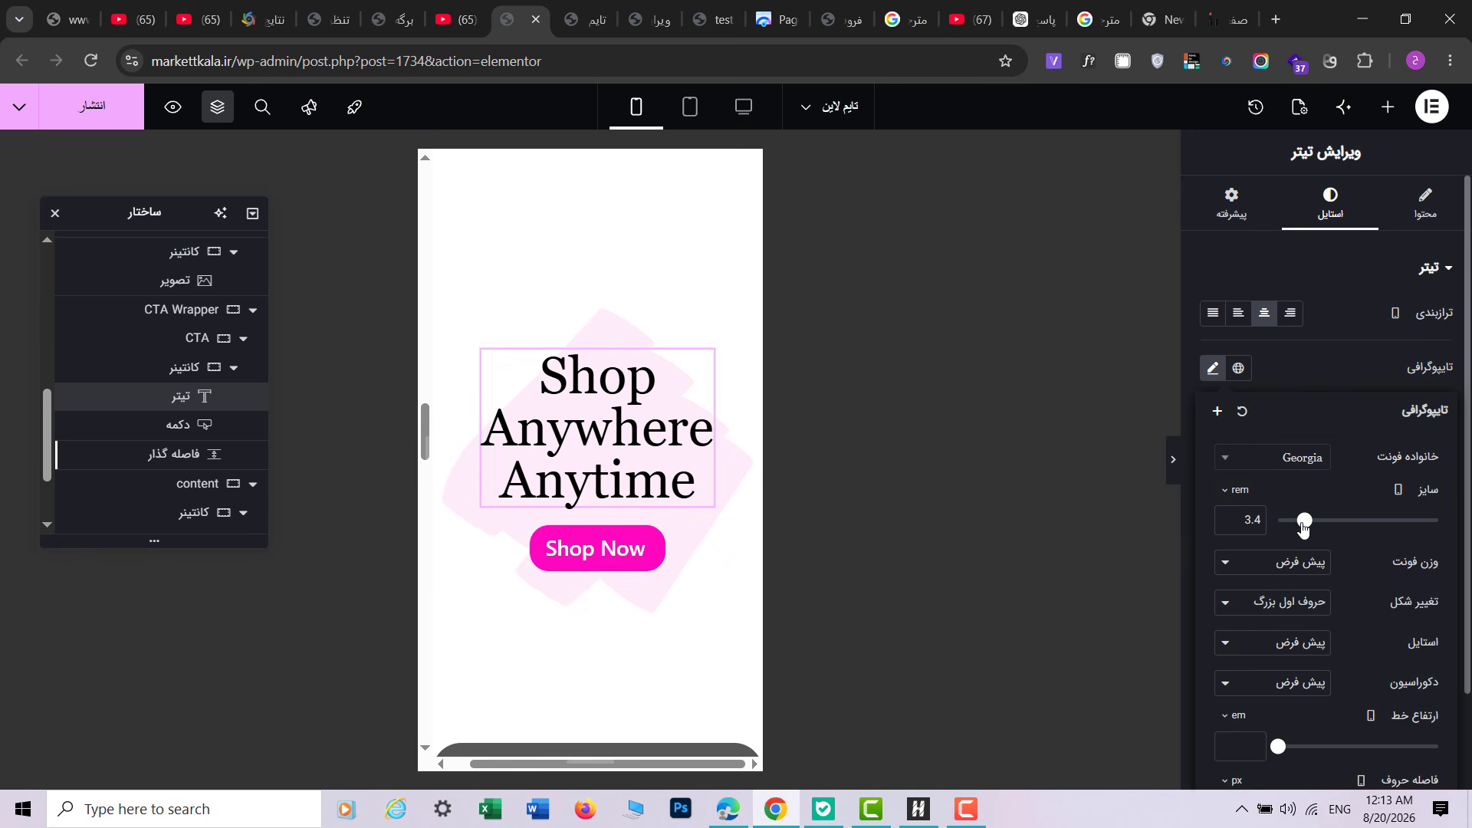
click(1227, 525)
click(1226, 525)
click(1226, 525)
click(1226, 525)
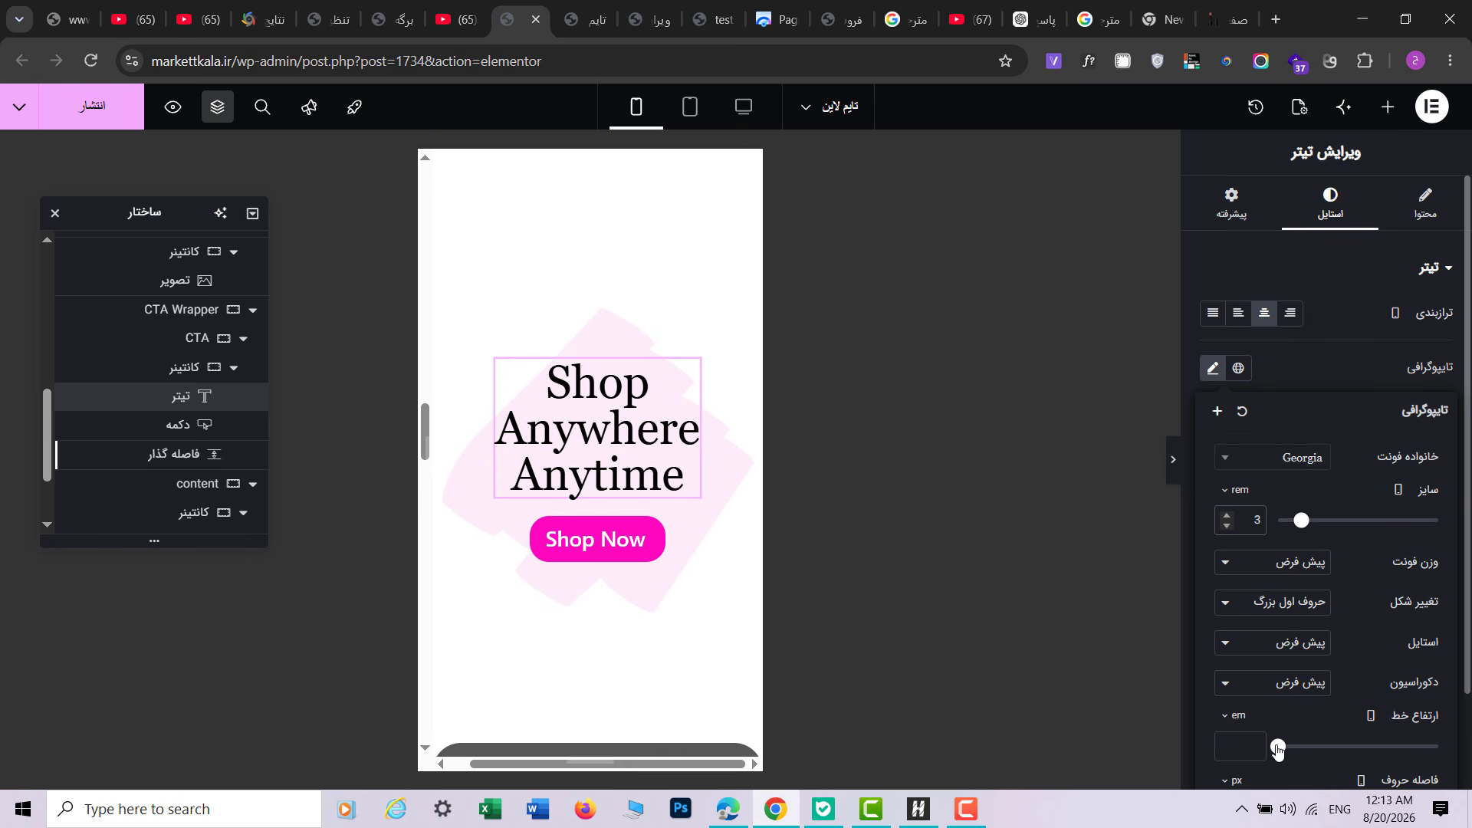
Step: Set the line height of the "Shop Anywhere Anytime" heading to 3.1 rem in the mobile view
drag(1277, 750, 1294, 750)
click(1239, 714)
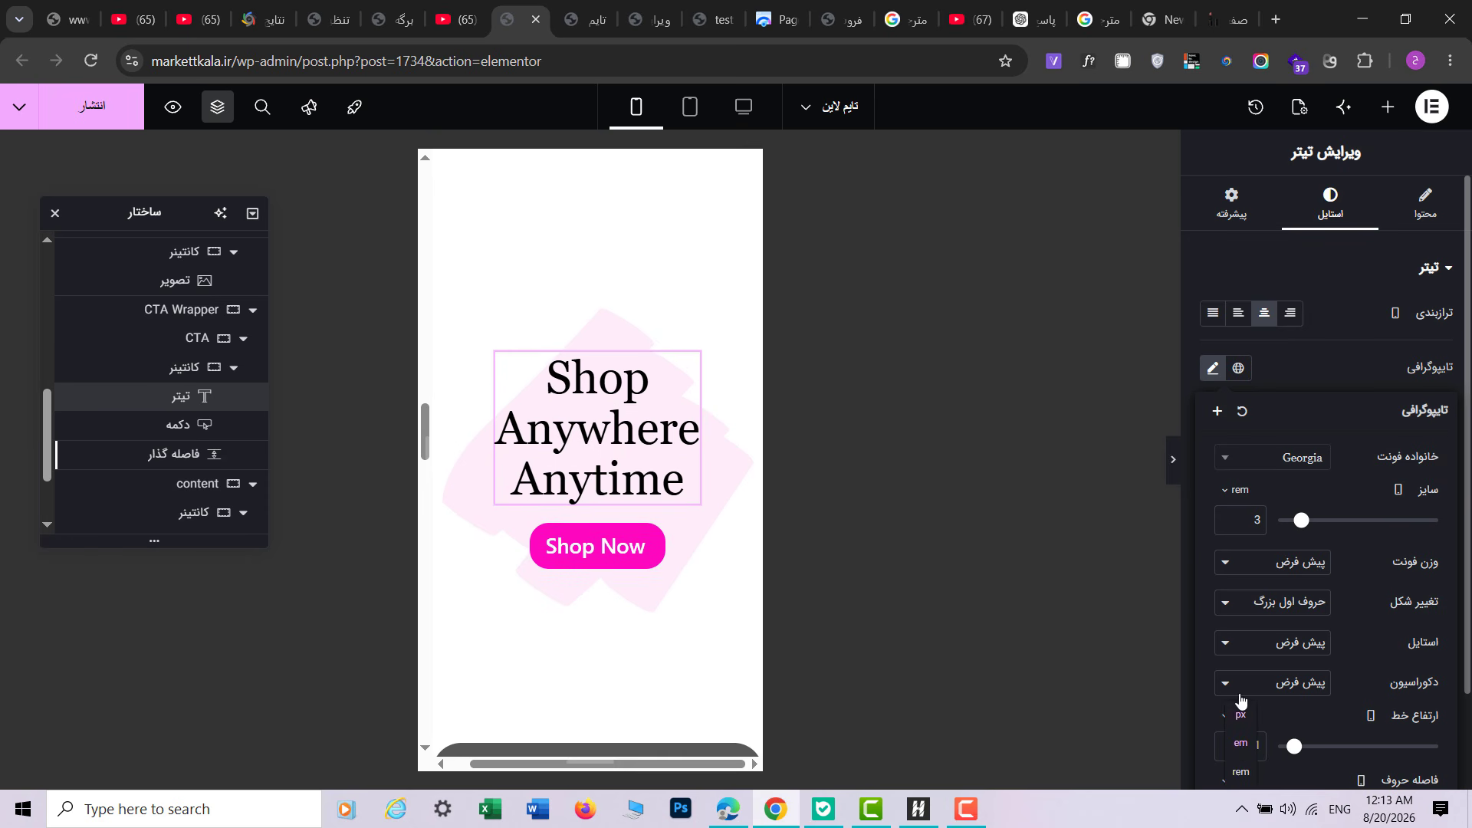
click(1240, 771)
drag(1277, 755, 1329, 759)
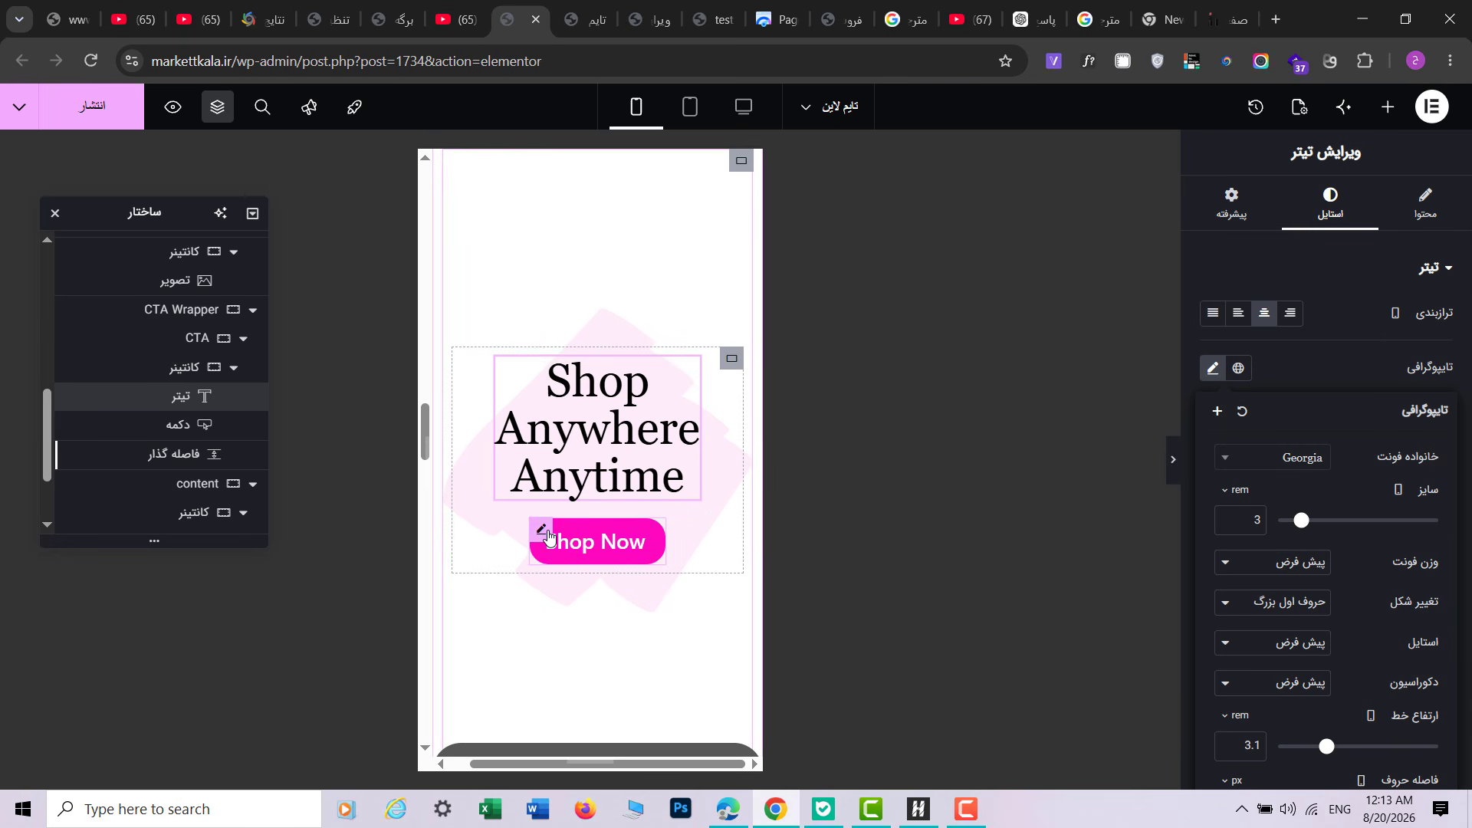
Step: Switch the width unit of the outer container in the content section below the CTA to percent and its direction to column
click(582, 567)
scroll(581, 563, down, 4)
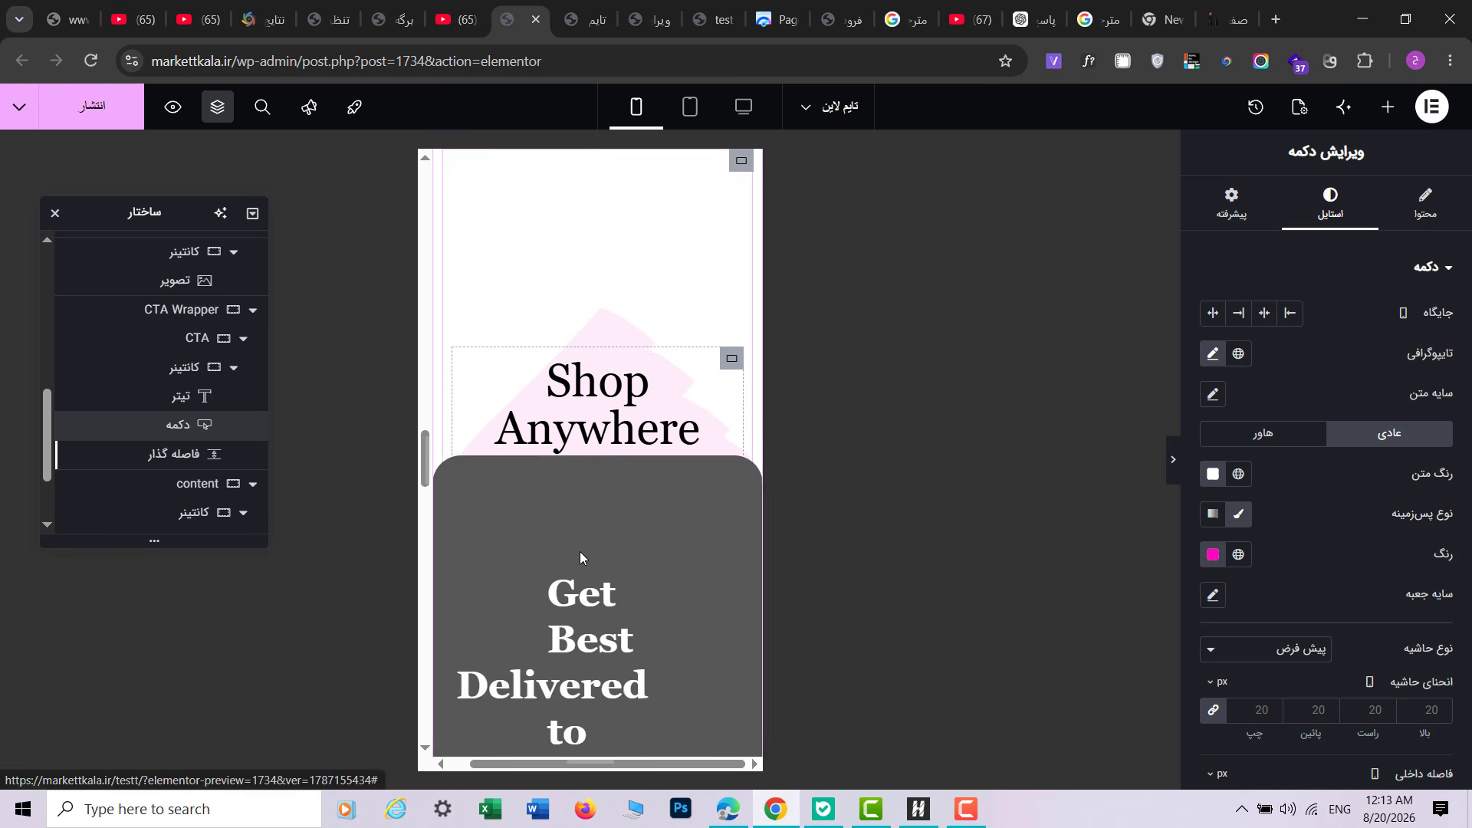
scroll(598, 541, up, 3)
scroll(602, 555, down, 7)
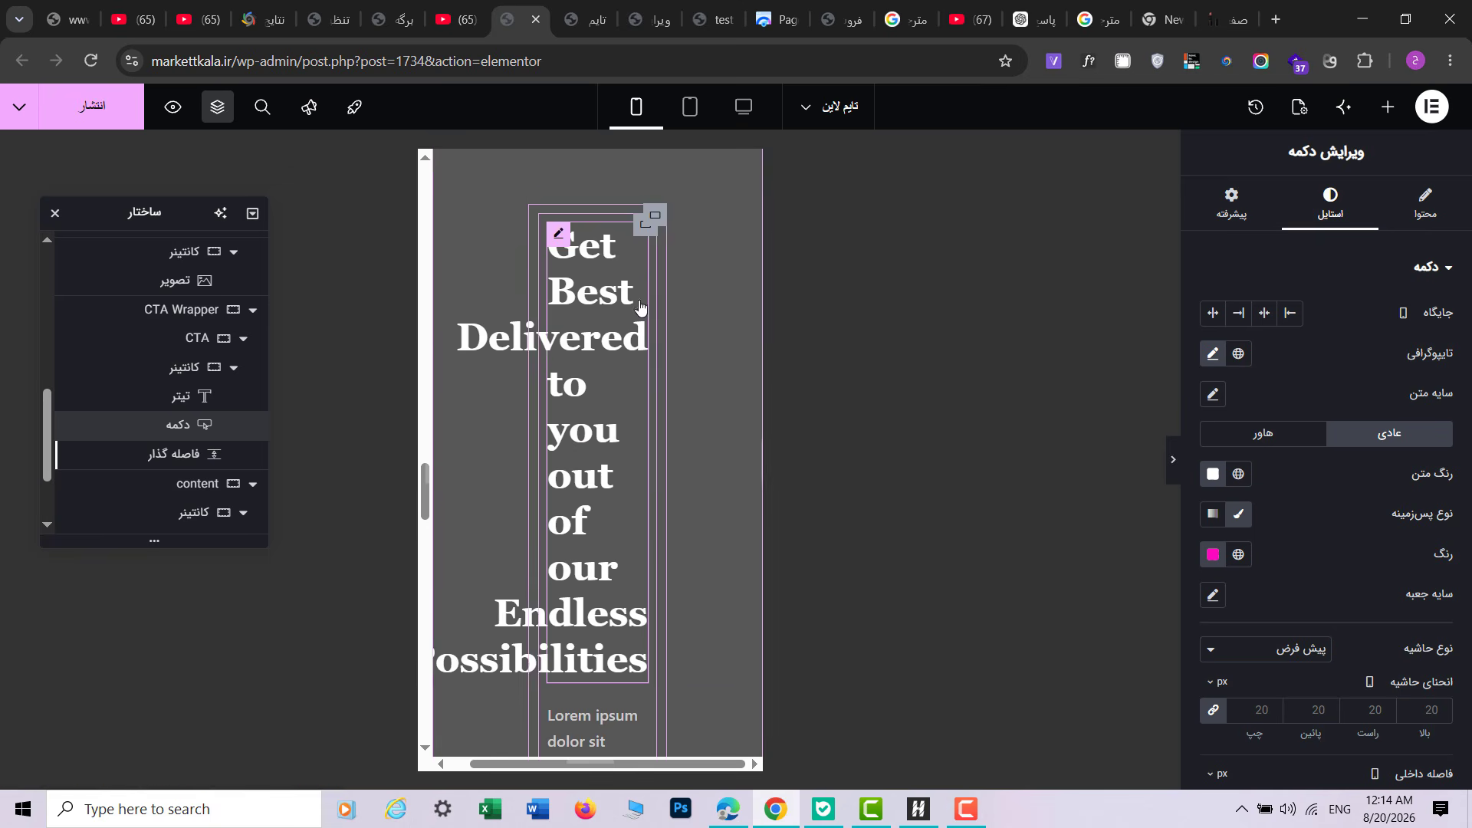
scroll(682, 438, up, 3)
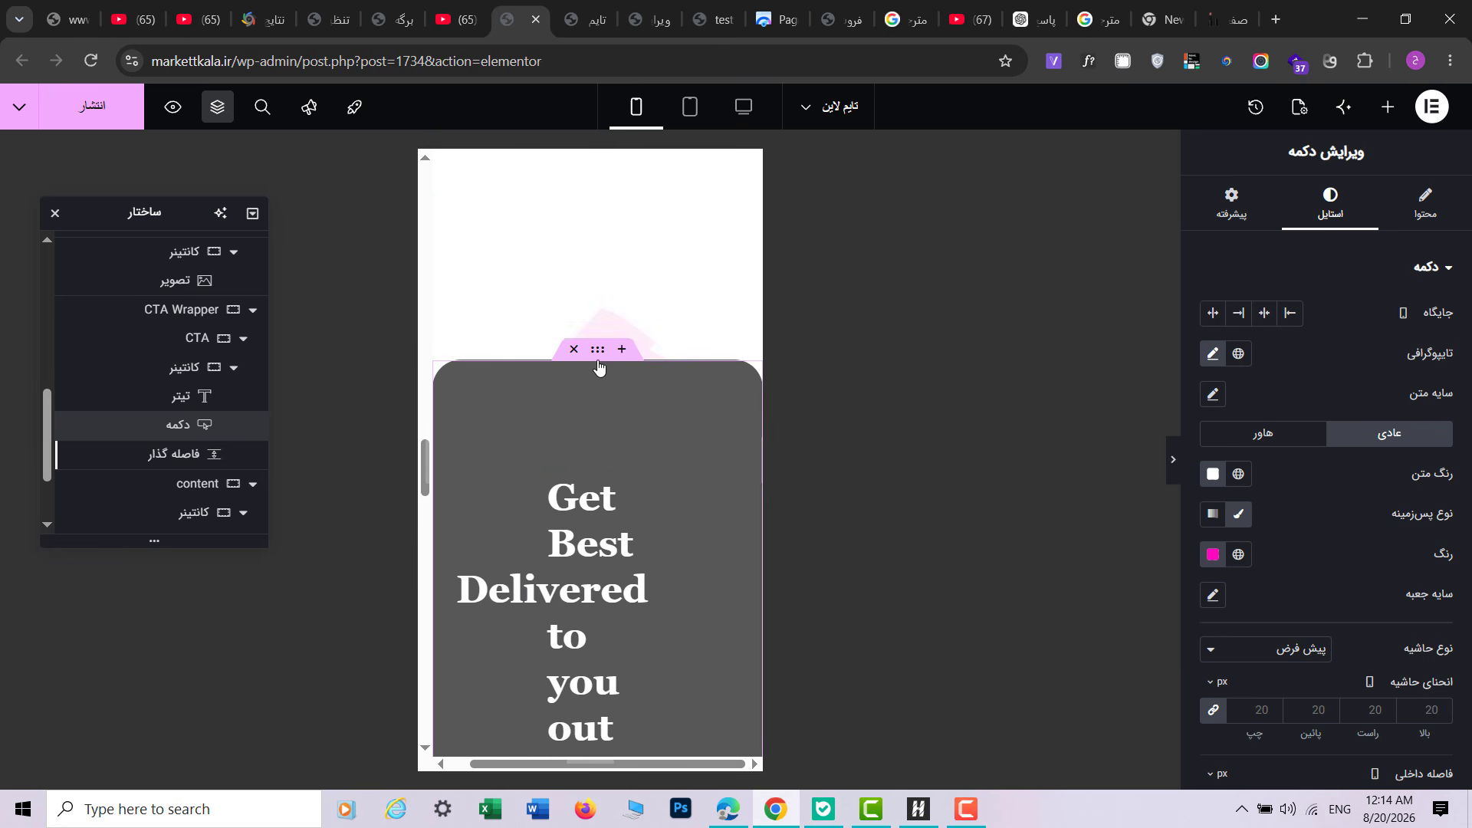
click(655, 467)
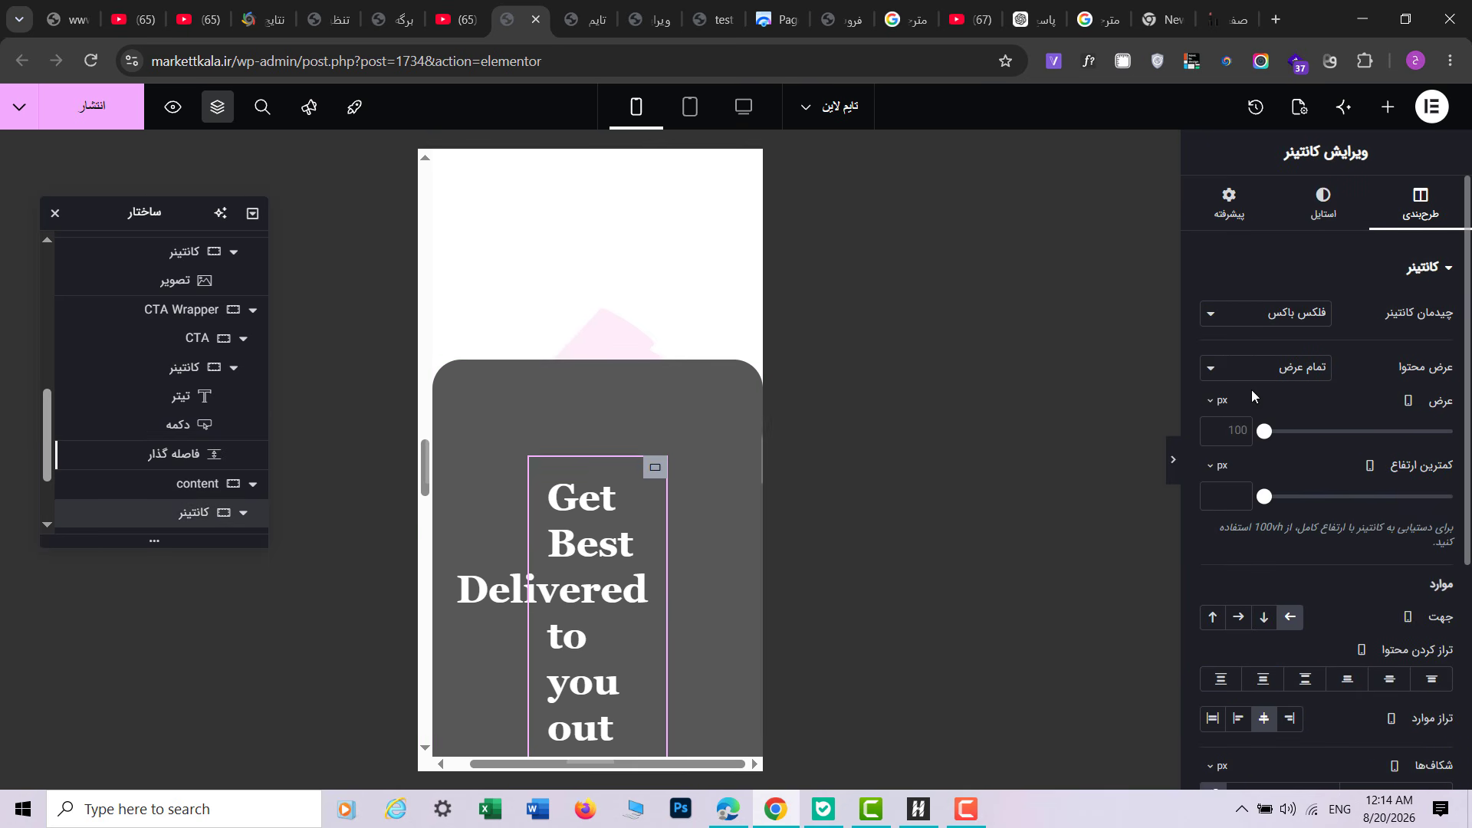
click(1218, 400)
click(1223, 427)
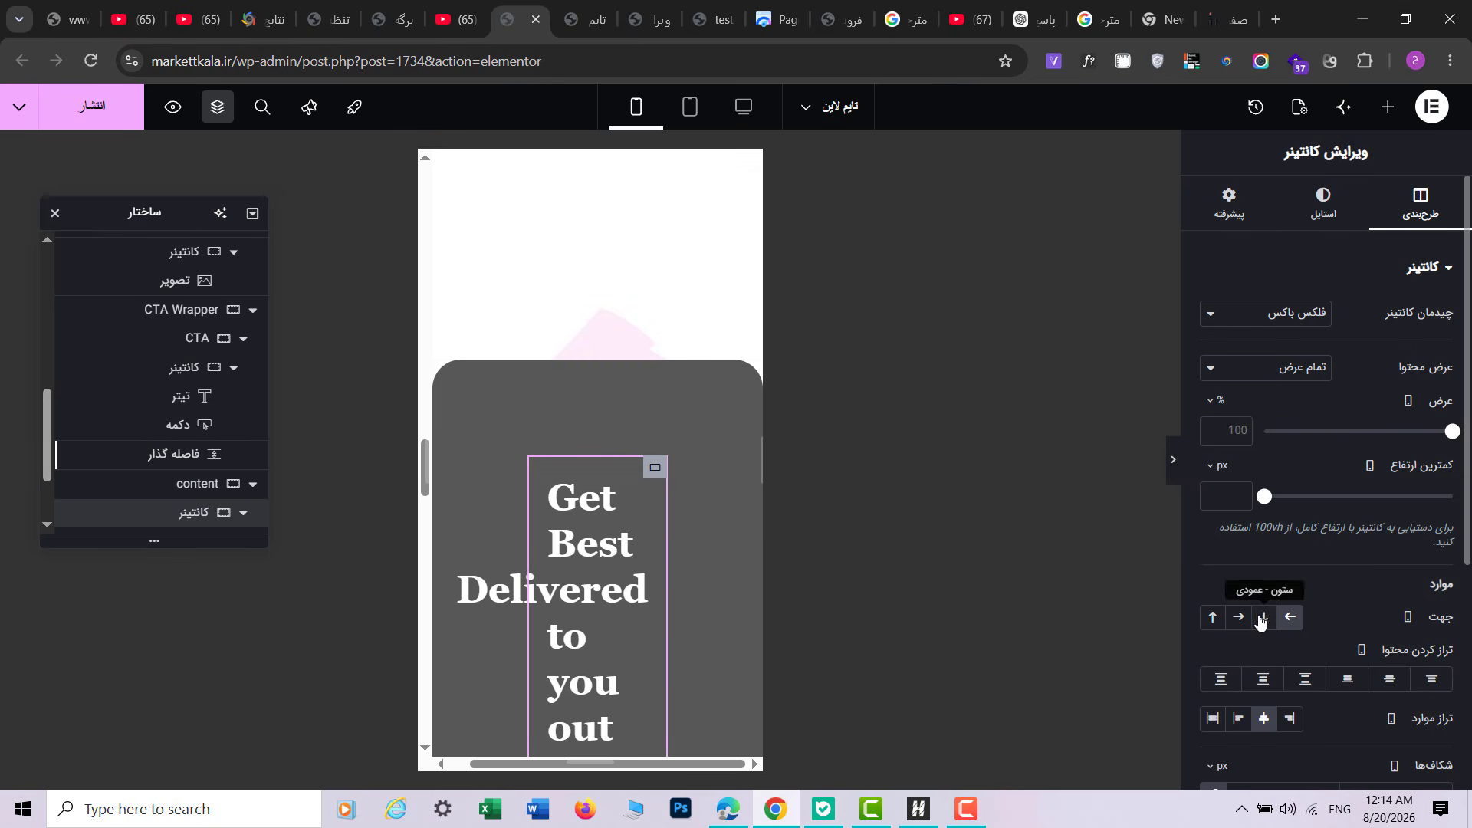
click(1264, 617)
Step: Switch the inner text container's width unit to percent, set its direction to column and centre its items in the mobile view
click(658, 484)
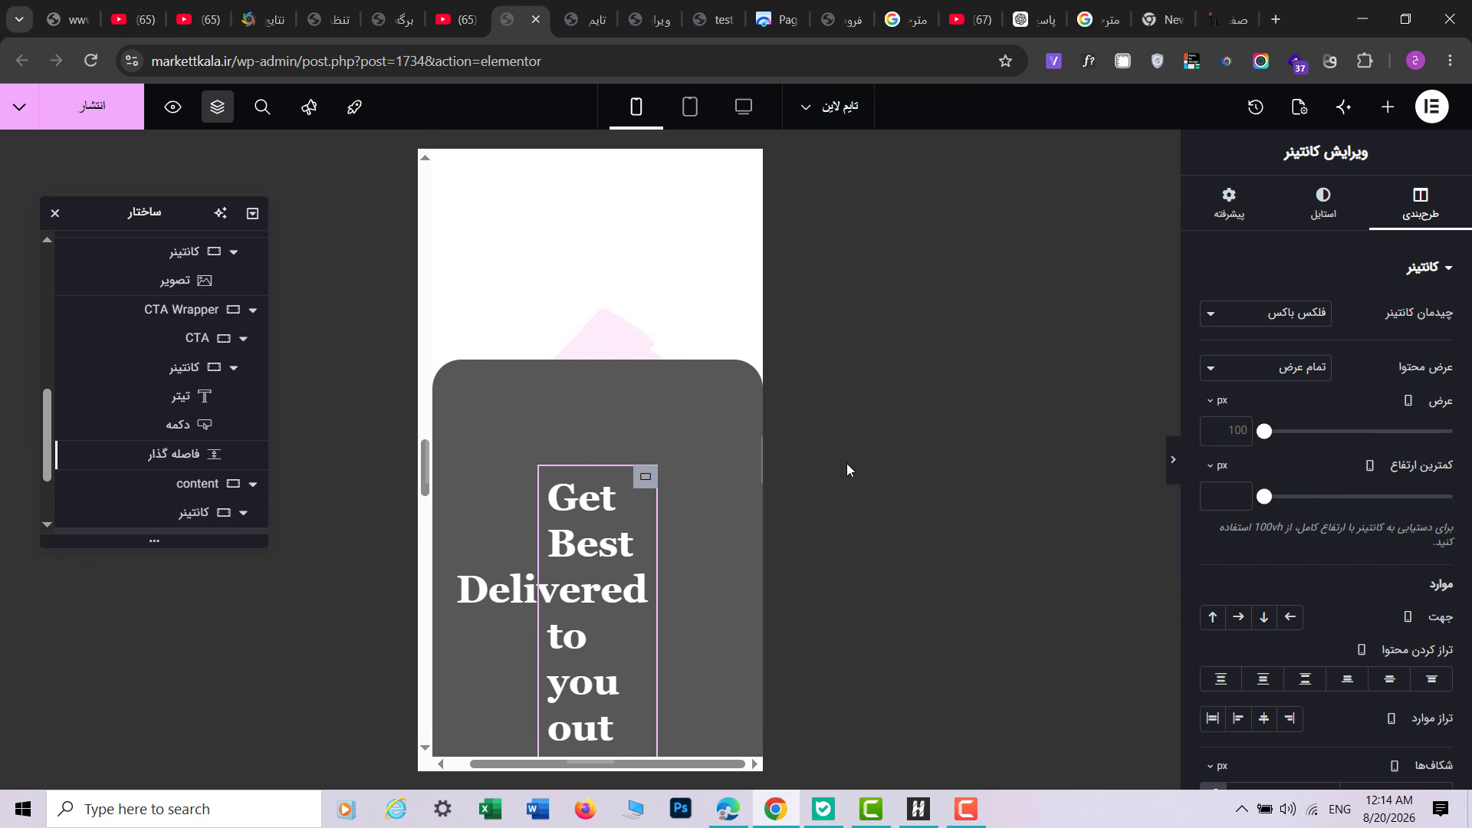
scroll(146, 425, down, 3)
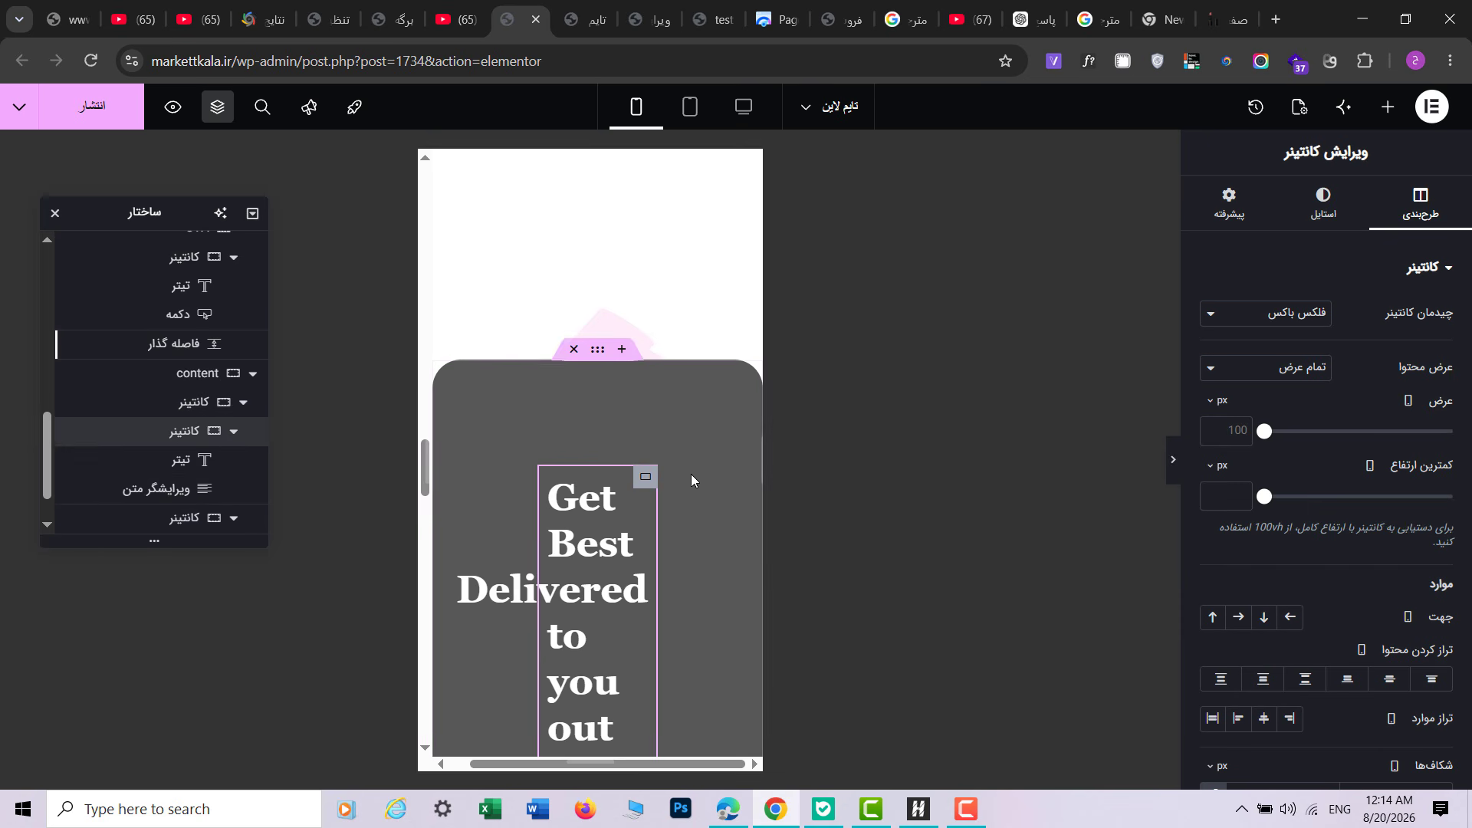
mouse_move(1220, 400)
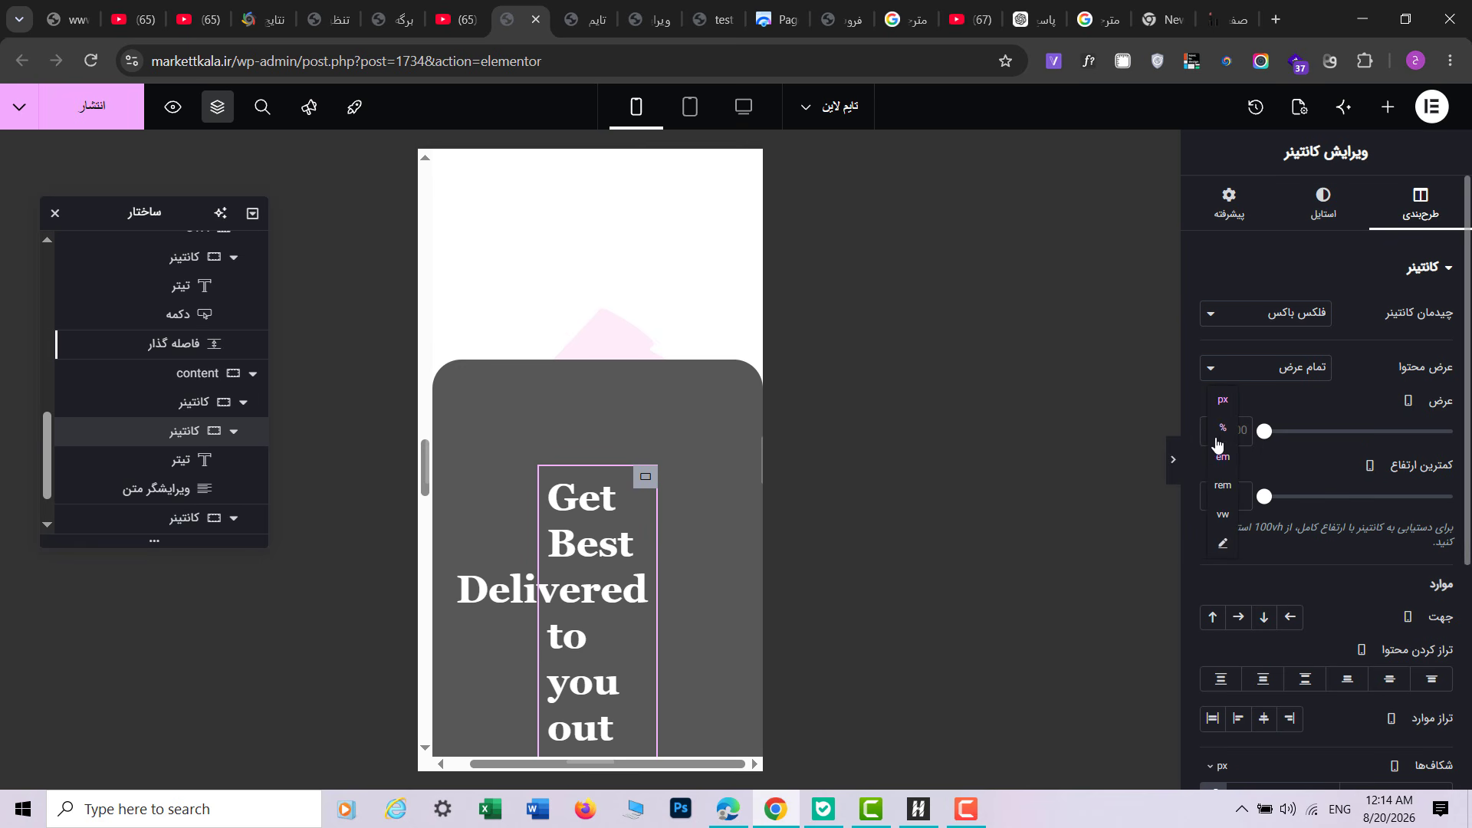
click(1222, 428)
click(1264, 617)
click(1264, 719)
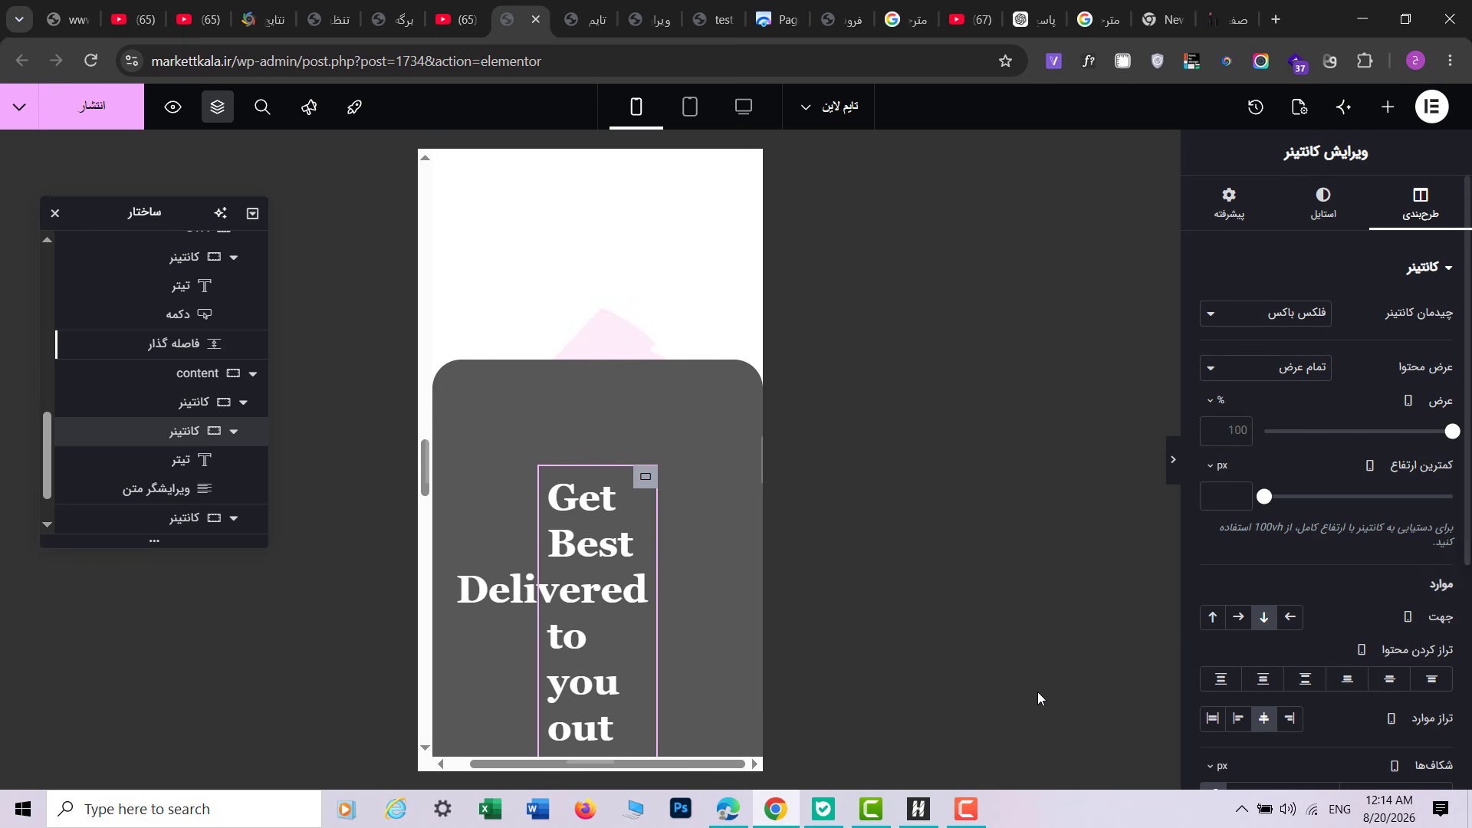
Step: Set the mobile padding of the content section below the CTA to 0 px on all four sides
click(650, 358)
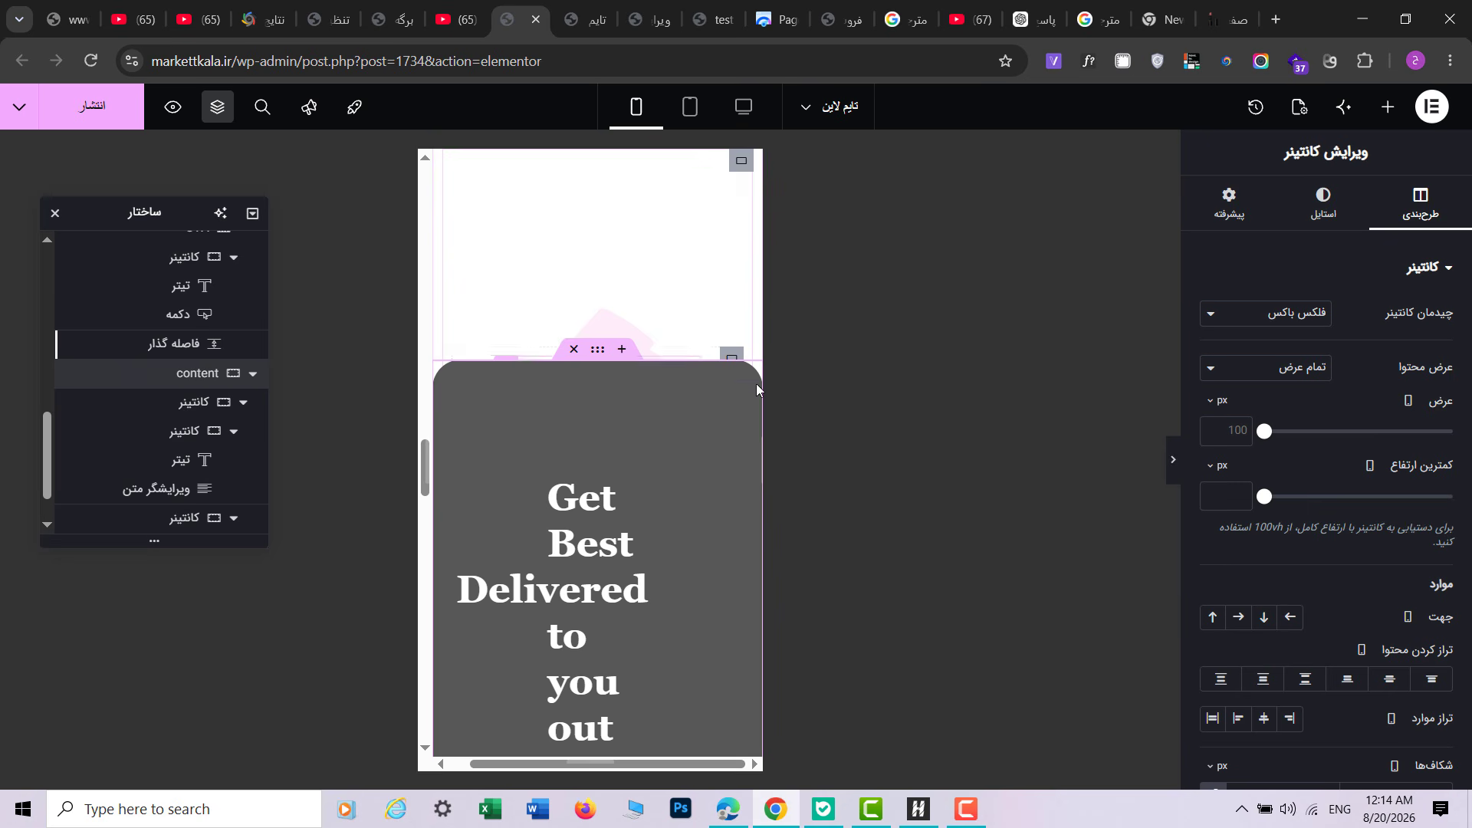
click(1229, 203)
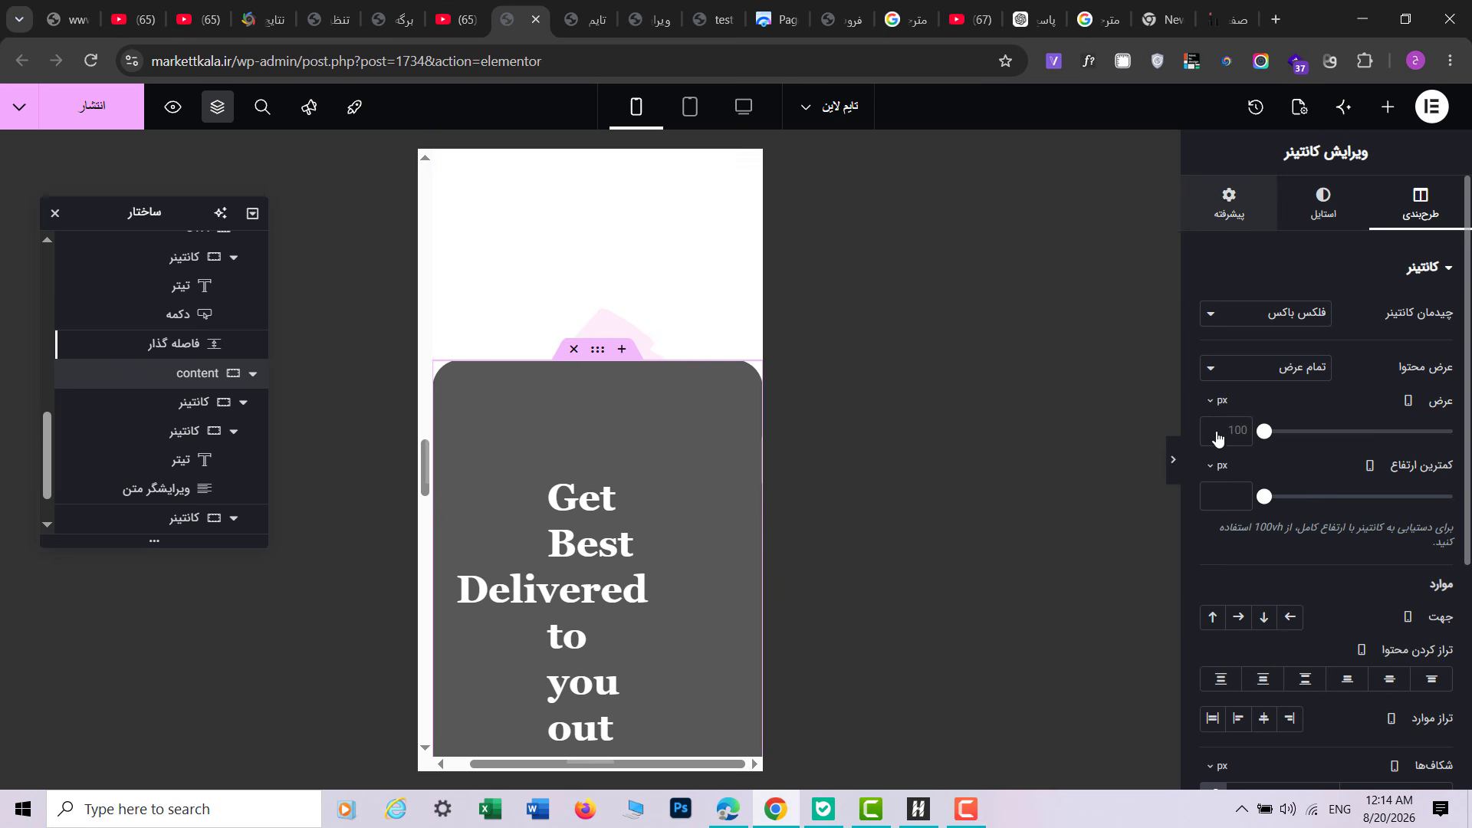
click(1213, 412)
scroll(641, 557, down, 1)
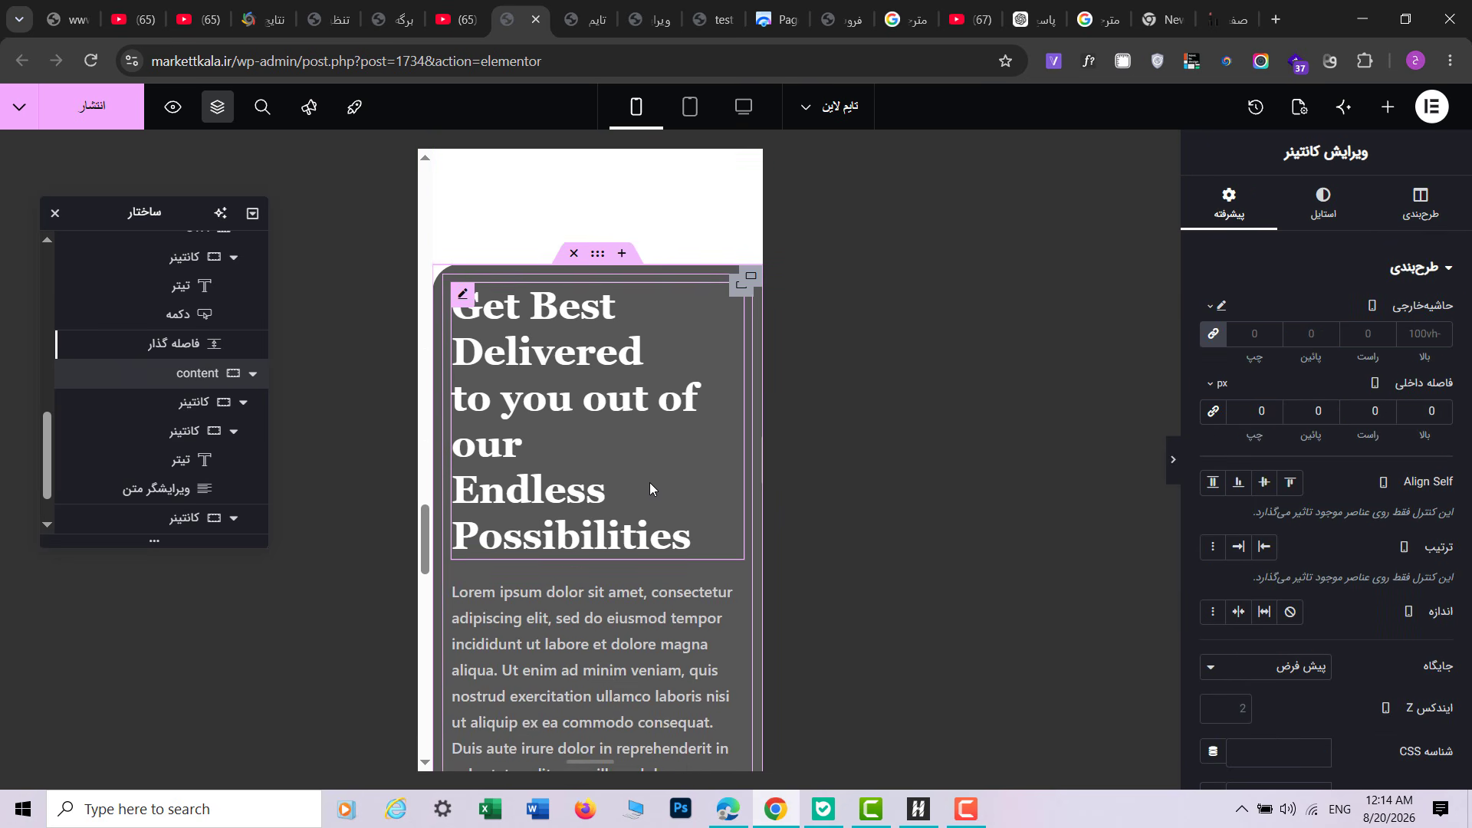
Step: Centre-align the "Get Best Delivered" heading of the section below the CTA in the mobile view
click(650, 481)
click(1330, 203)
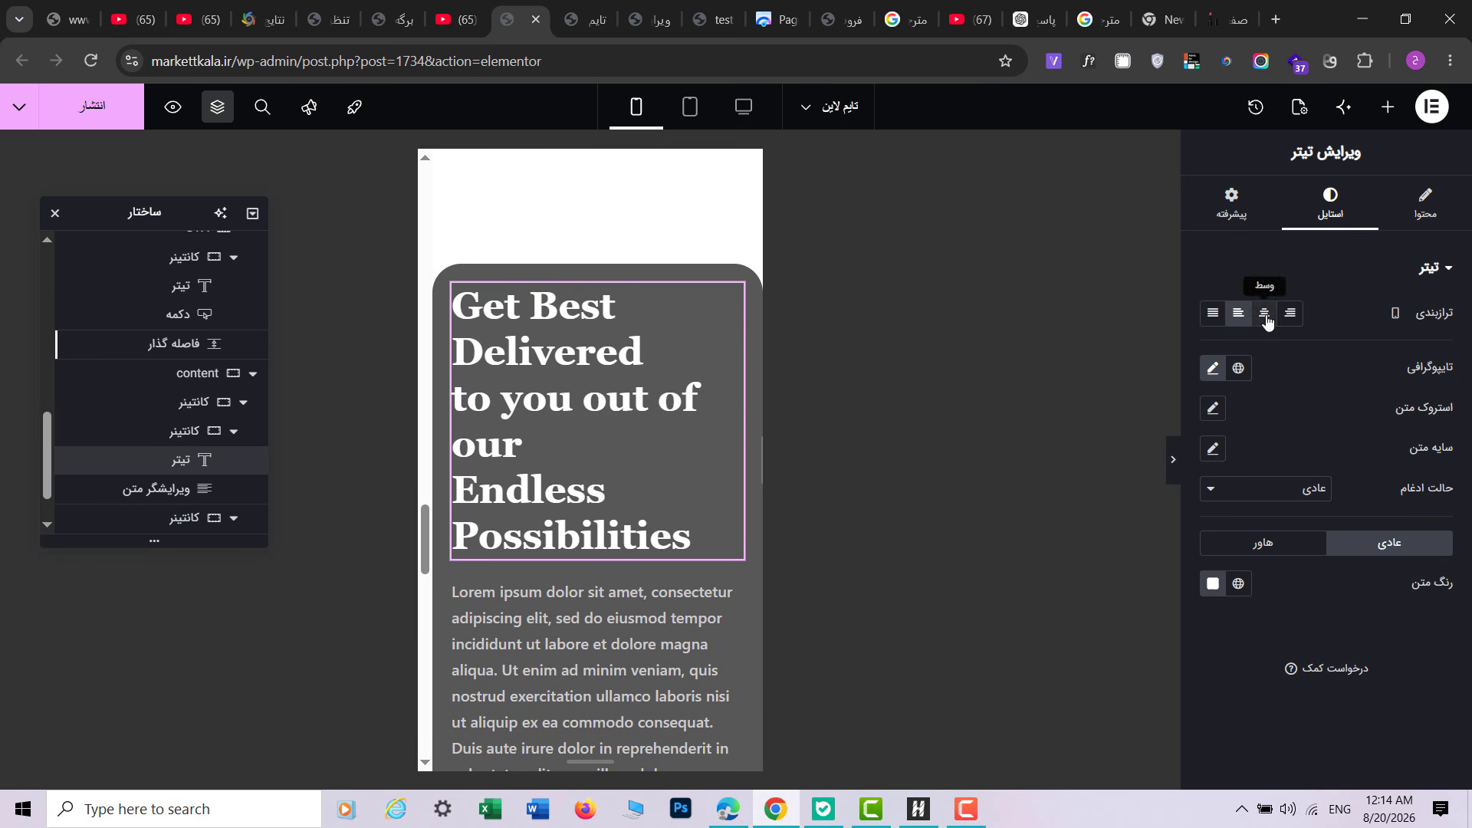
click(1264, 313)
Step: Examine the section's car image and the stacked footer columns in the mobile view
scroll(639, 601, down, 5)
scroll(659, 537, down, 3)
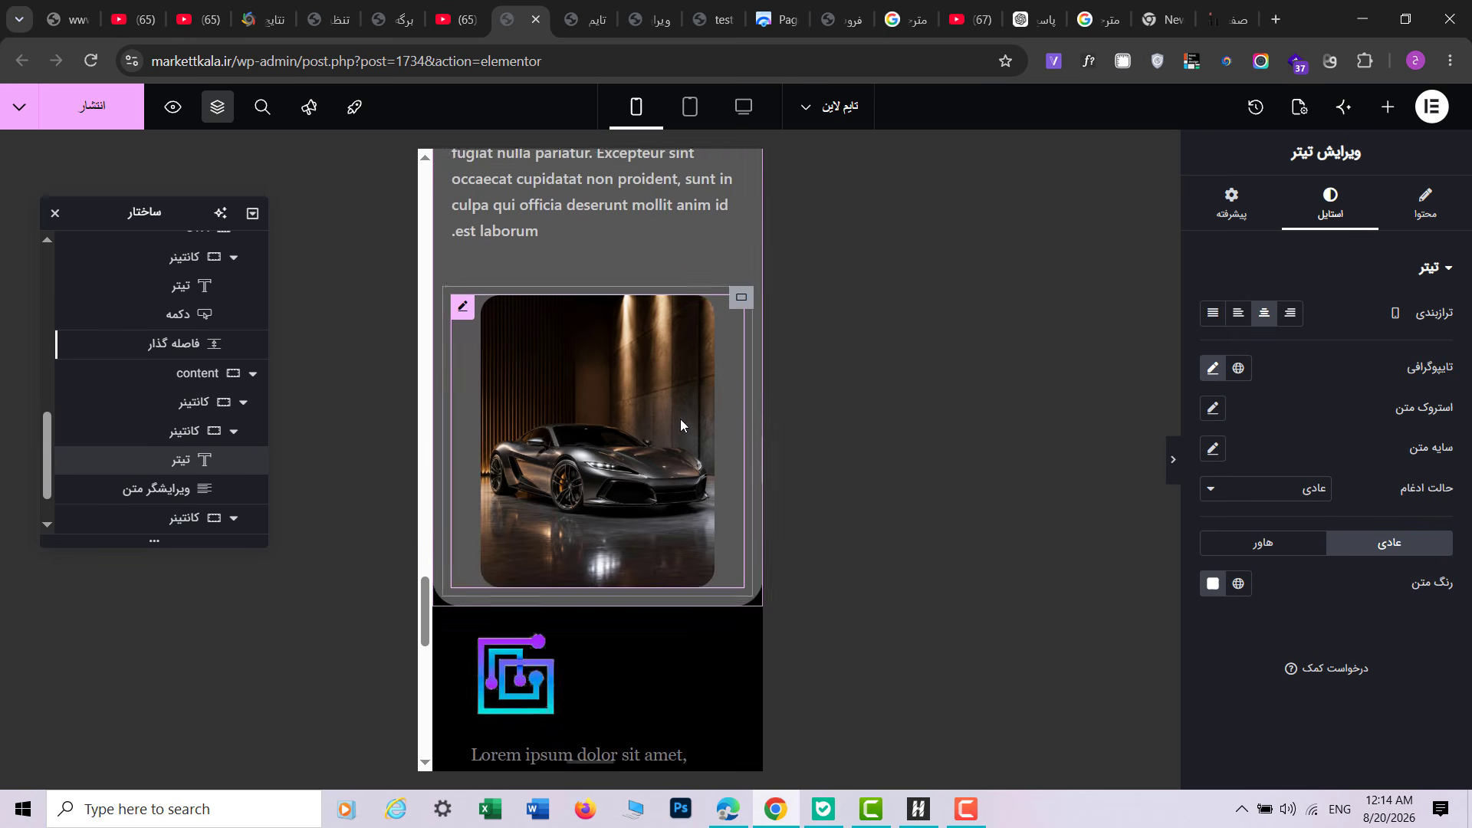
scroll(680, 421, up, 3)
scroll(698, 483, down, 8)
scroll(698, 482, down, 4)
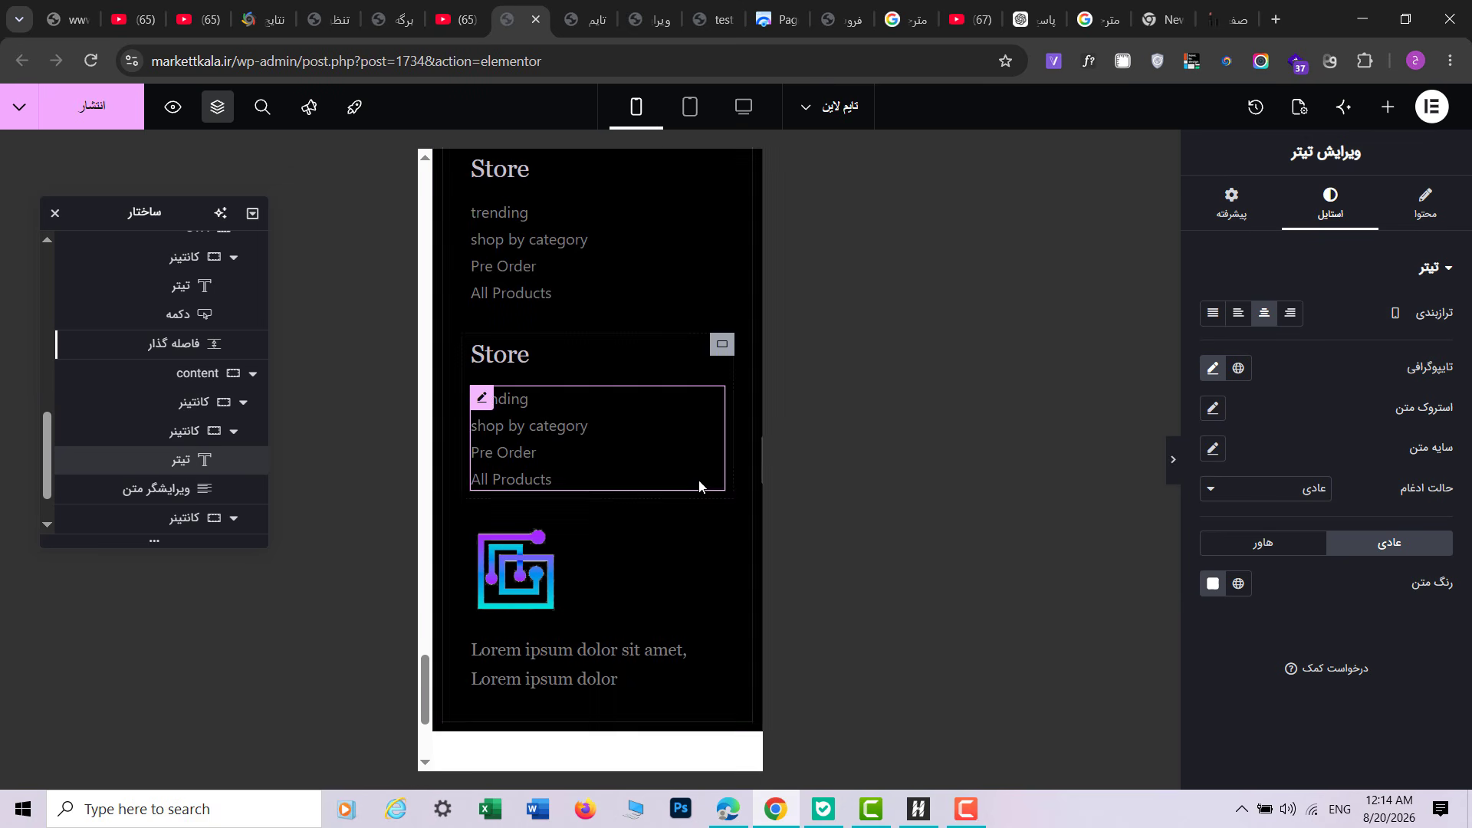
scroll(680, 498, up, 4)
scroll(682, 514, up, 6)
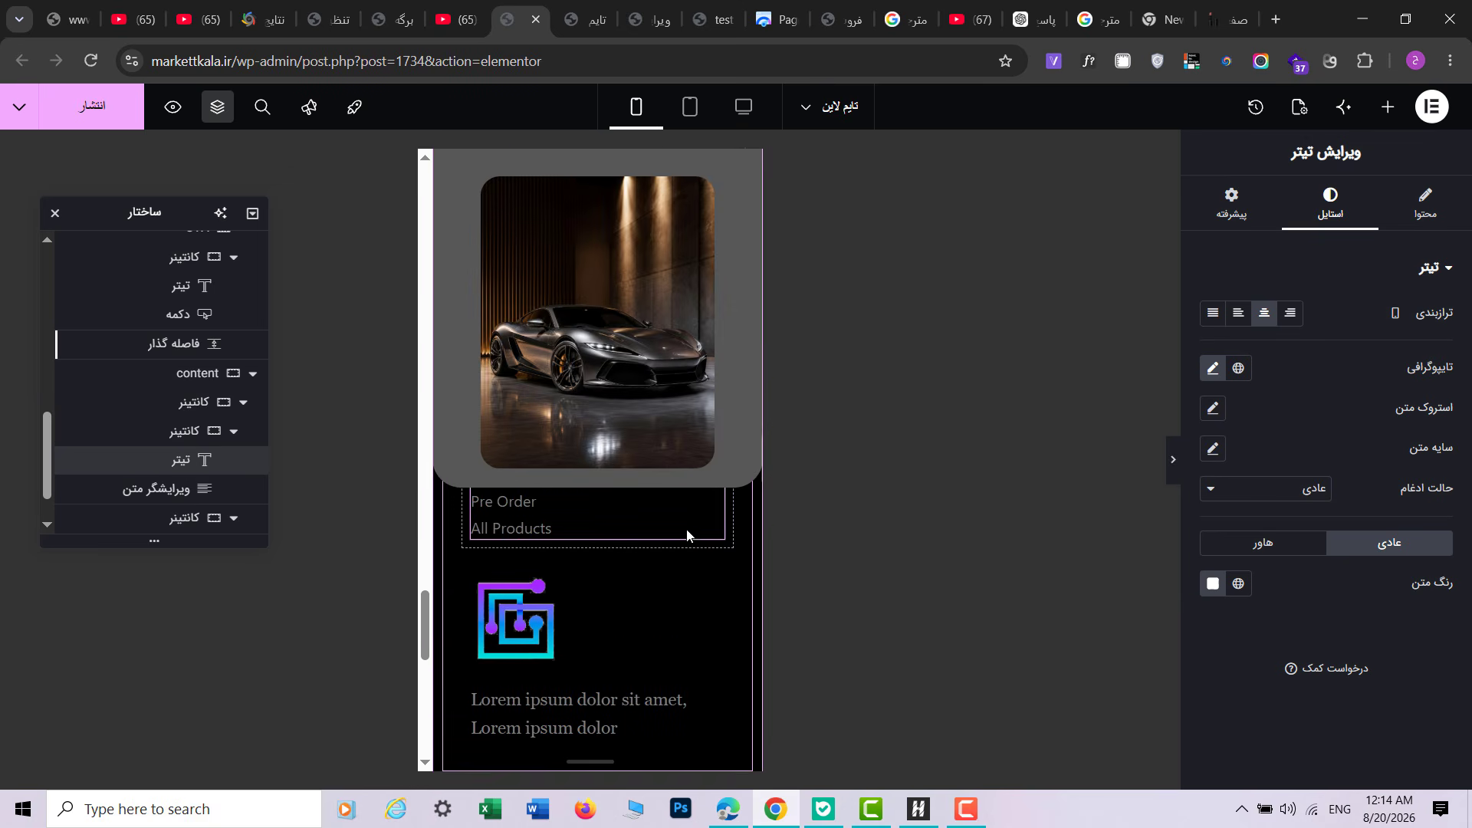
scroll(700, 550, down, 6)
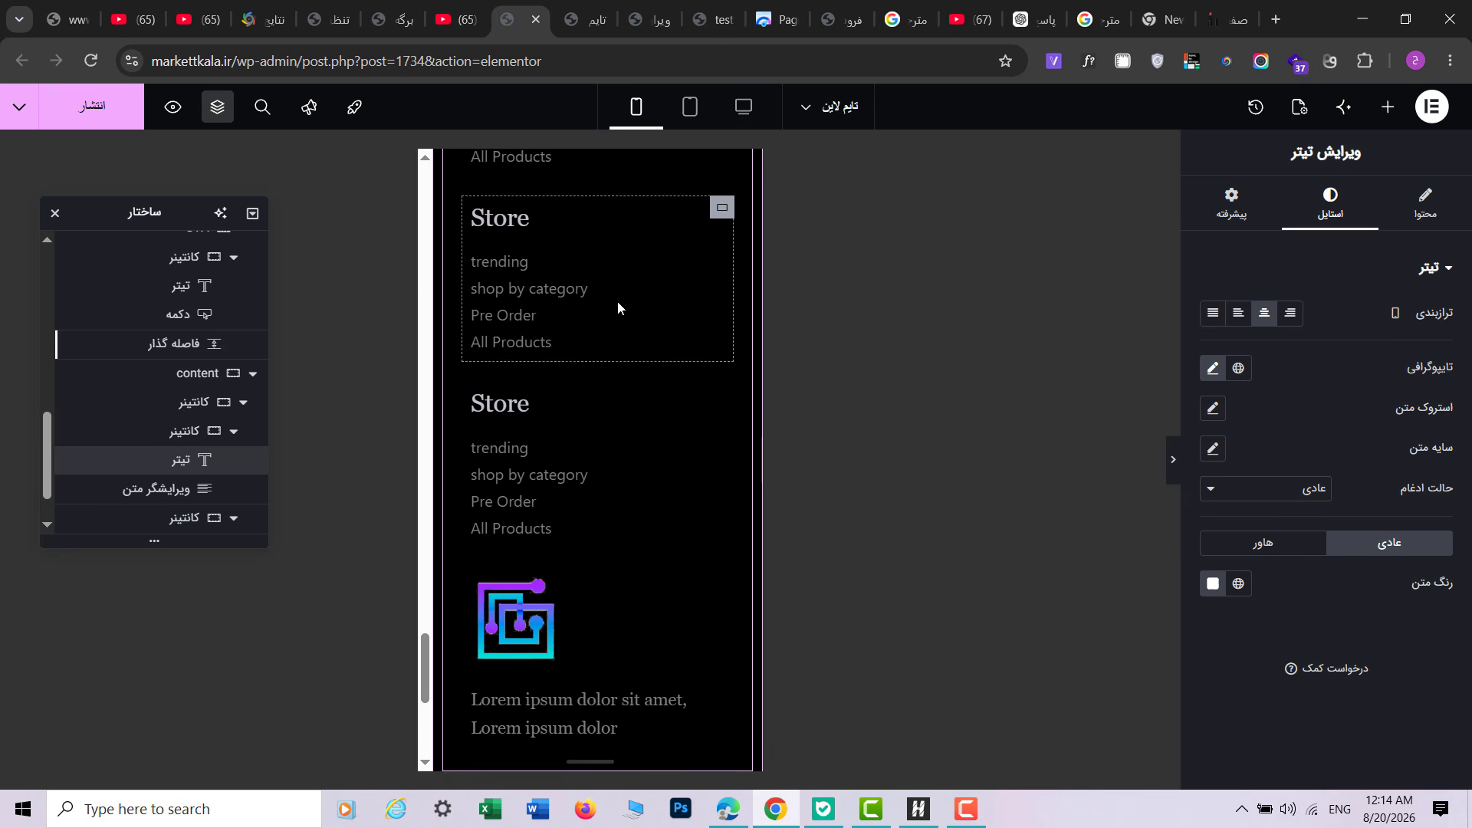
Step: Switch to the tablet view and set the direction of the outer container in the content section below the CTA to column
click(692, 119)
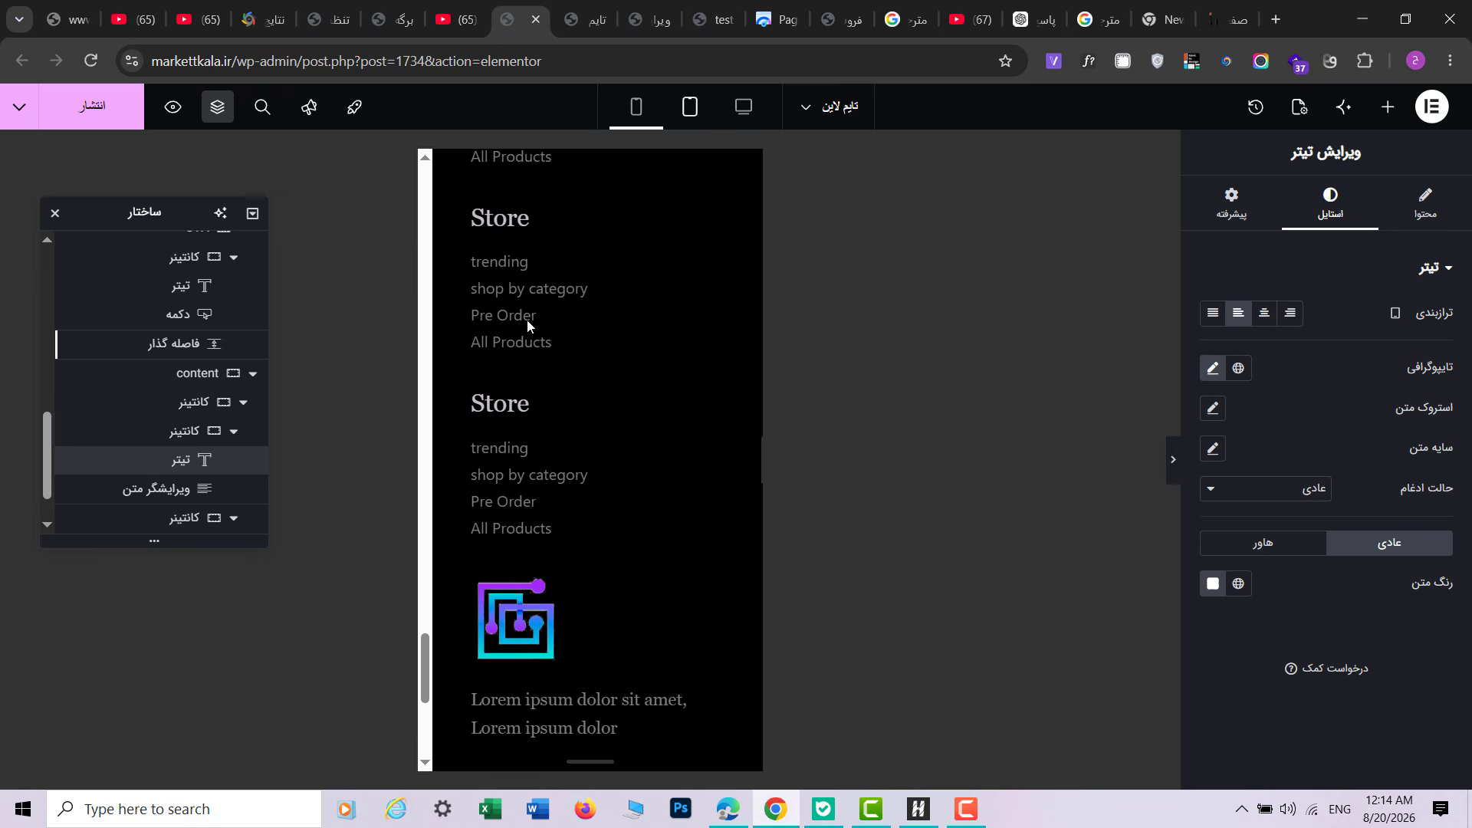
scroll(816, 509, up, 10)
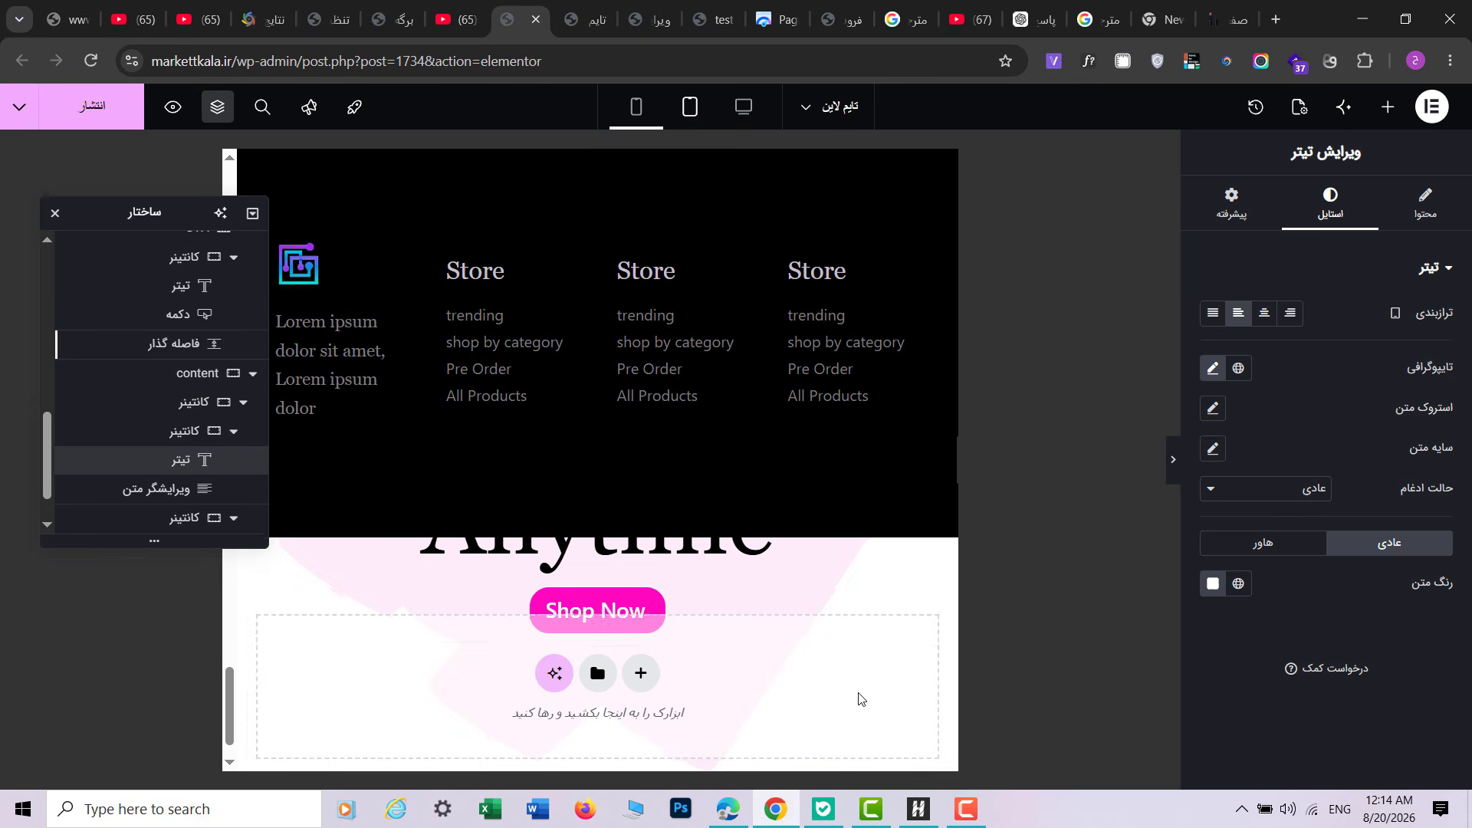
scroll(808, 482, up, 1)
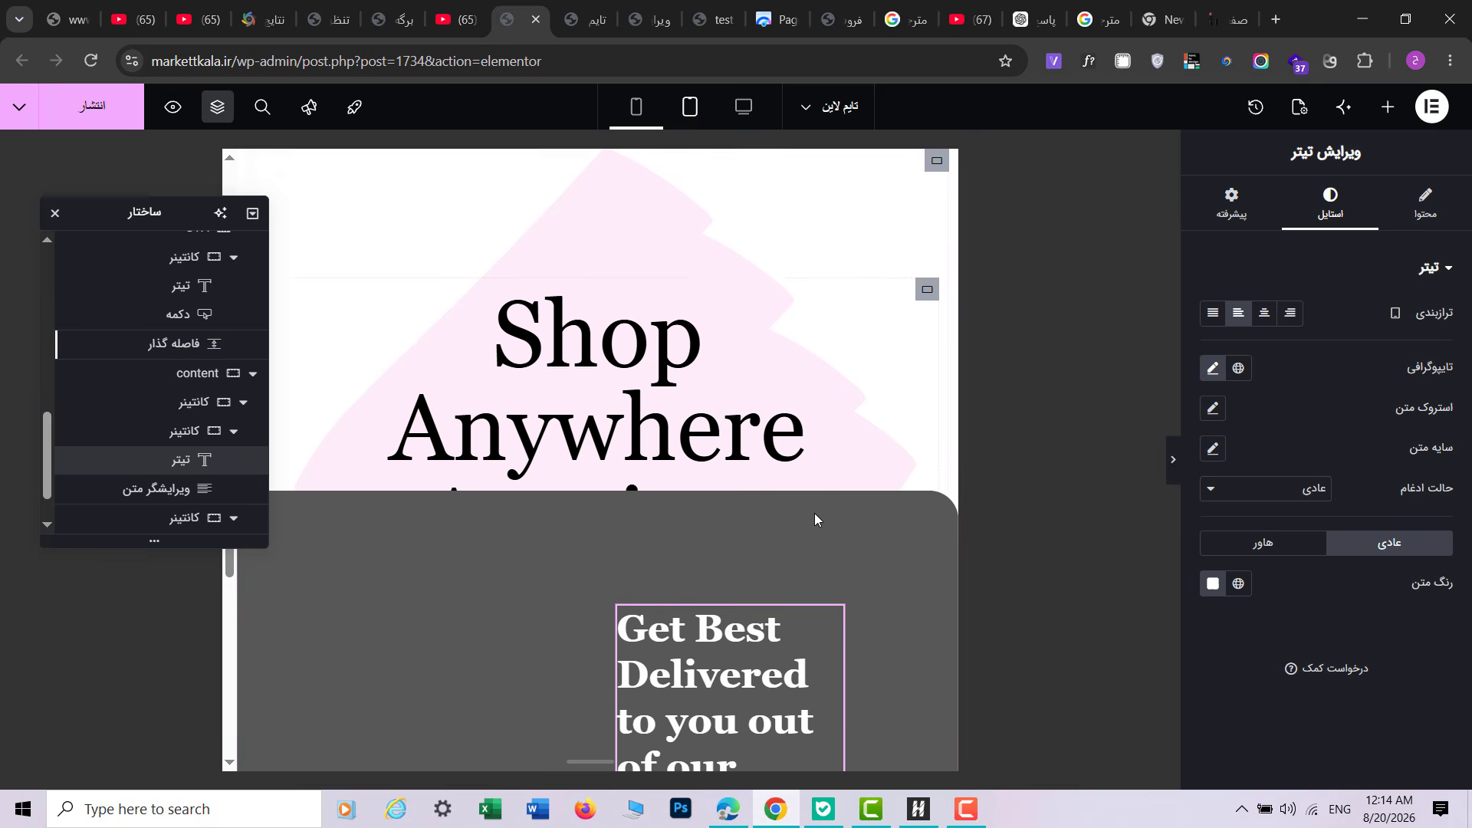
scroll(817, 521, down, 3)
click(852, 253)
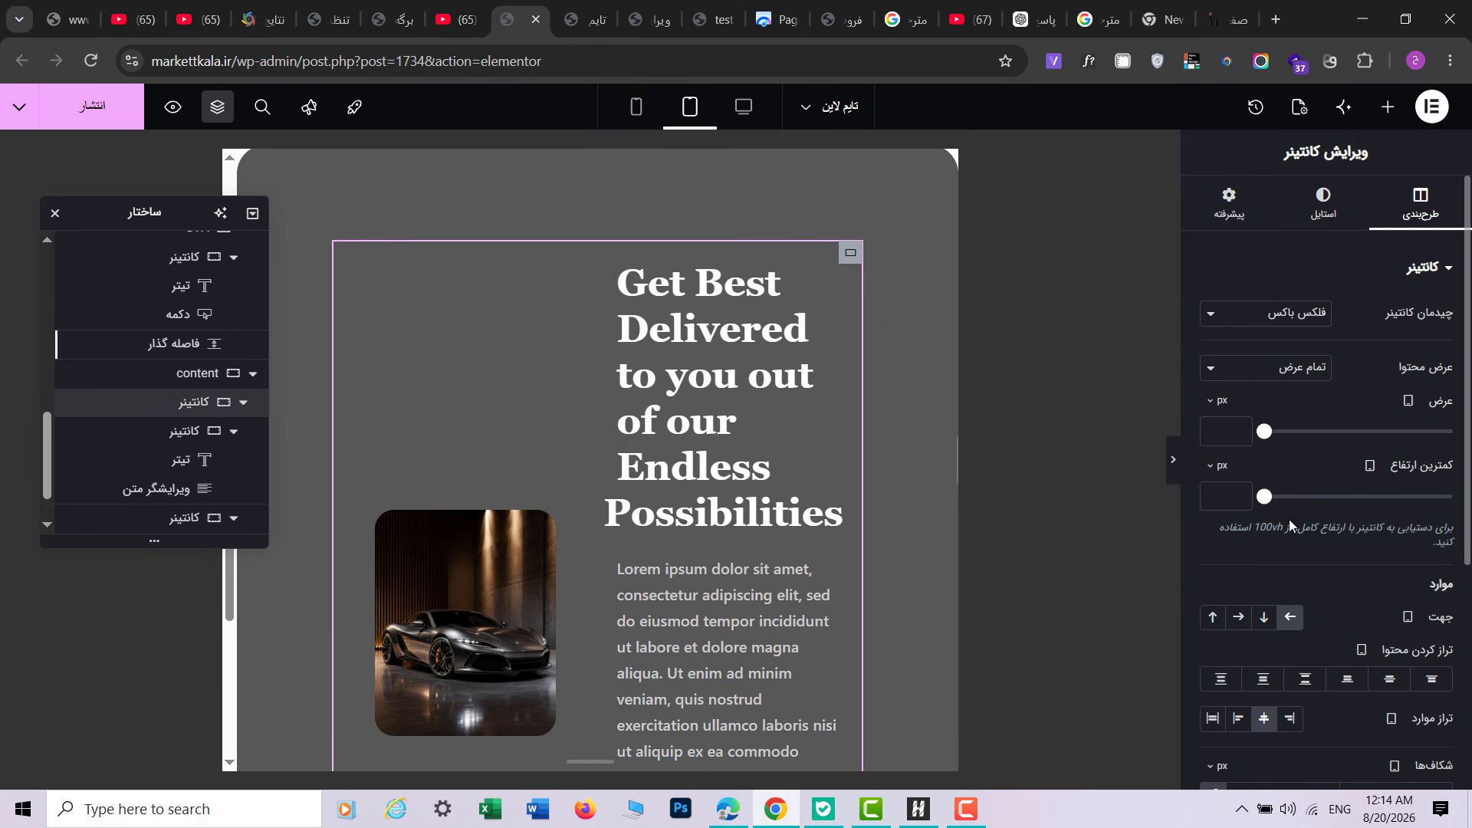
click(1264, 617)
scroll(771, 606, down, 5)
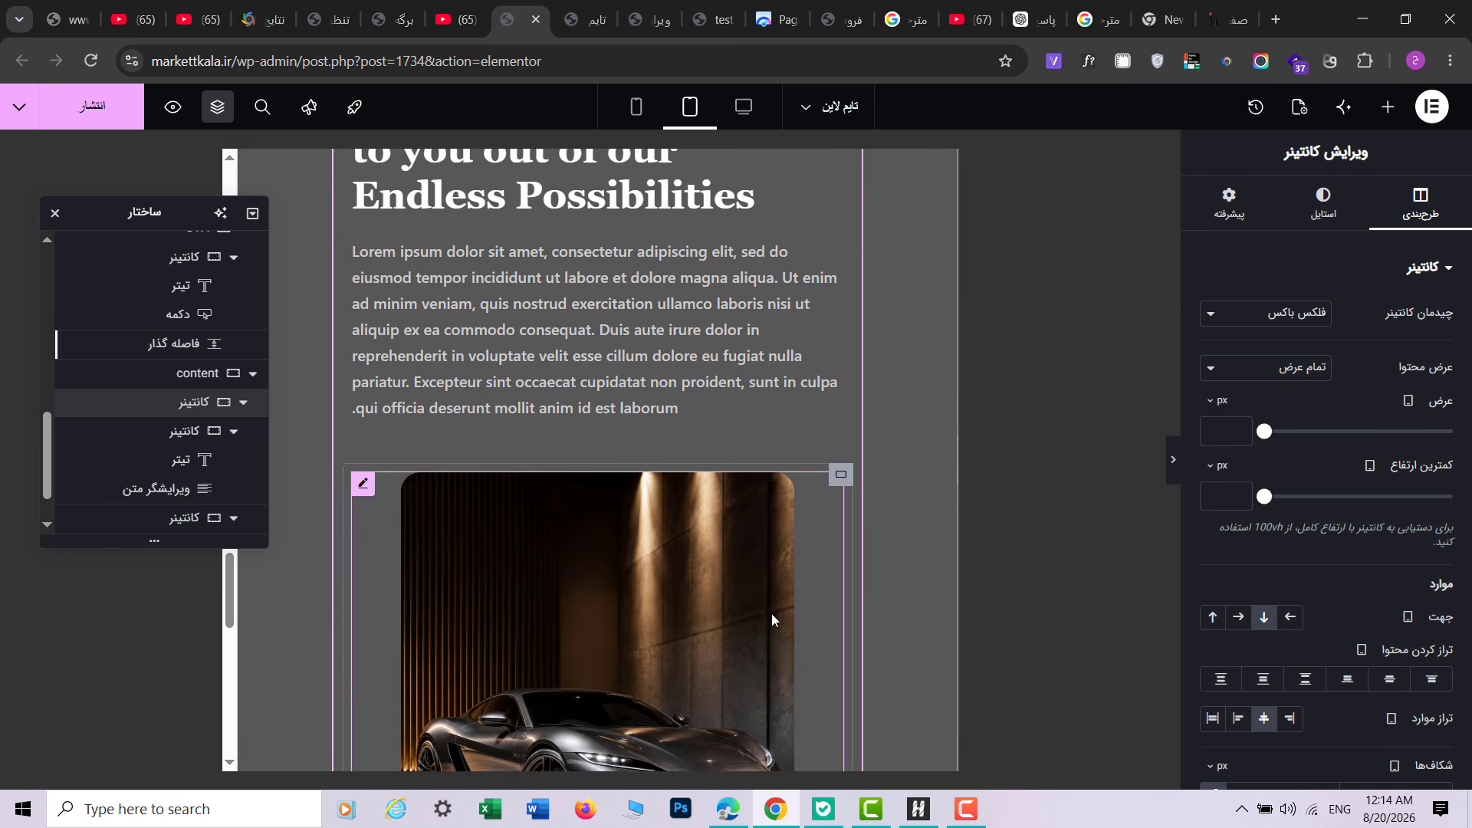
scroll(779, 591, up, 6)
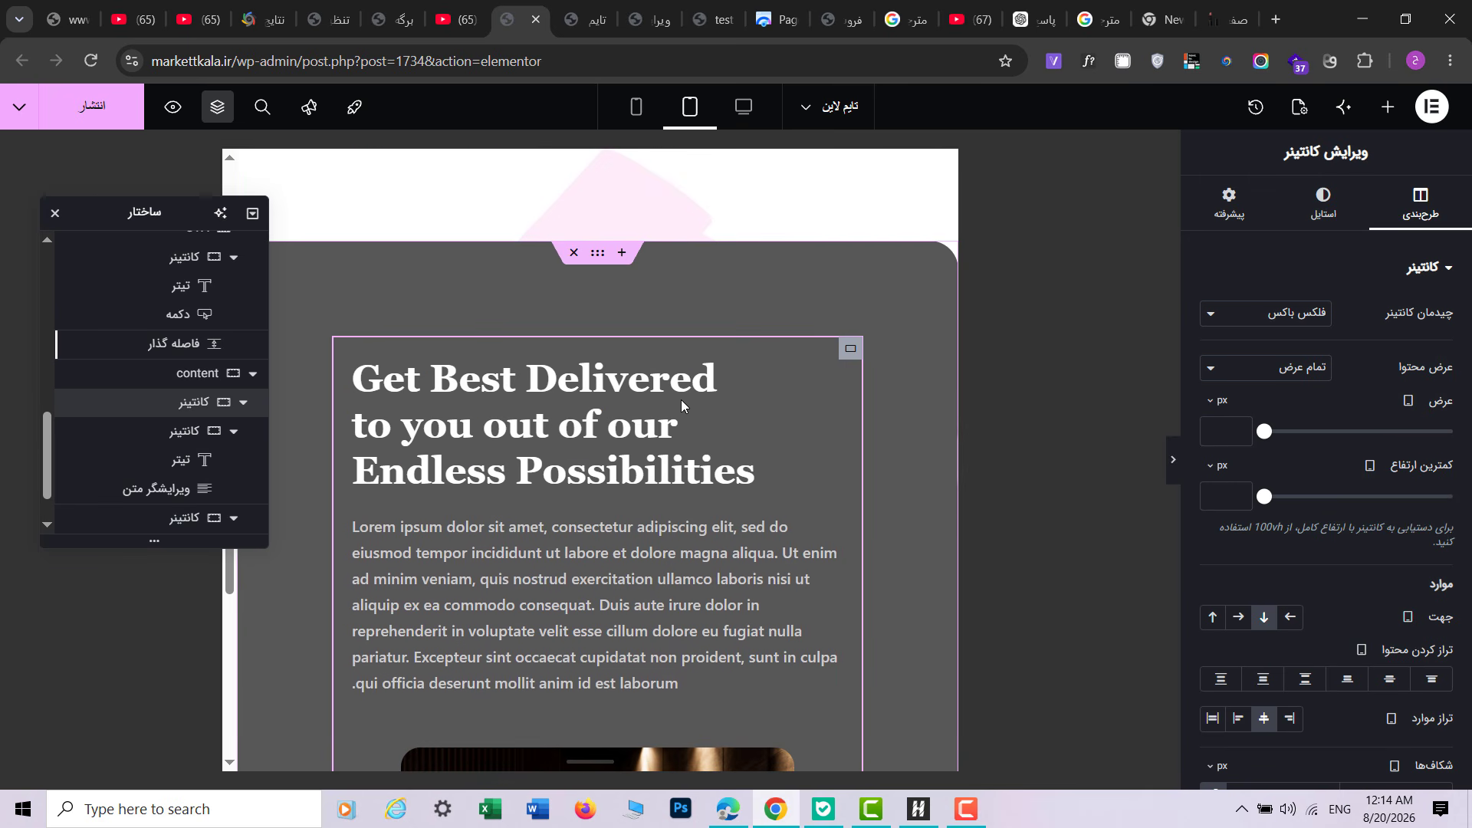
Step: Set the direction of the heading and text container in the first content section to column for tablet
scroll(203, 329, up, 5)
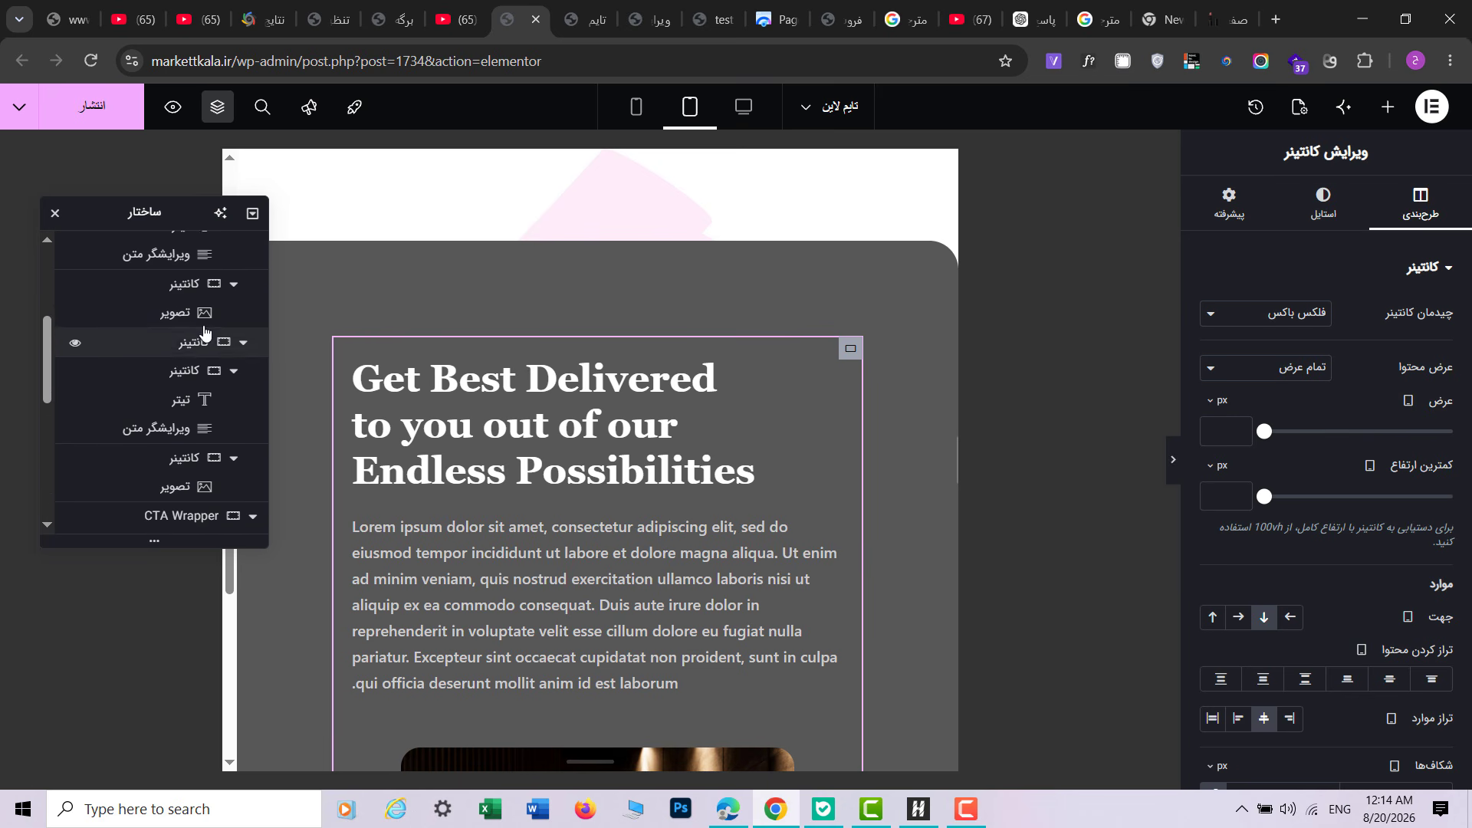
scroll(204, 322, up, 2)
click(201, 301)
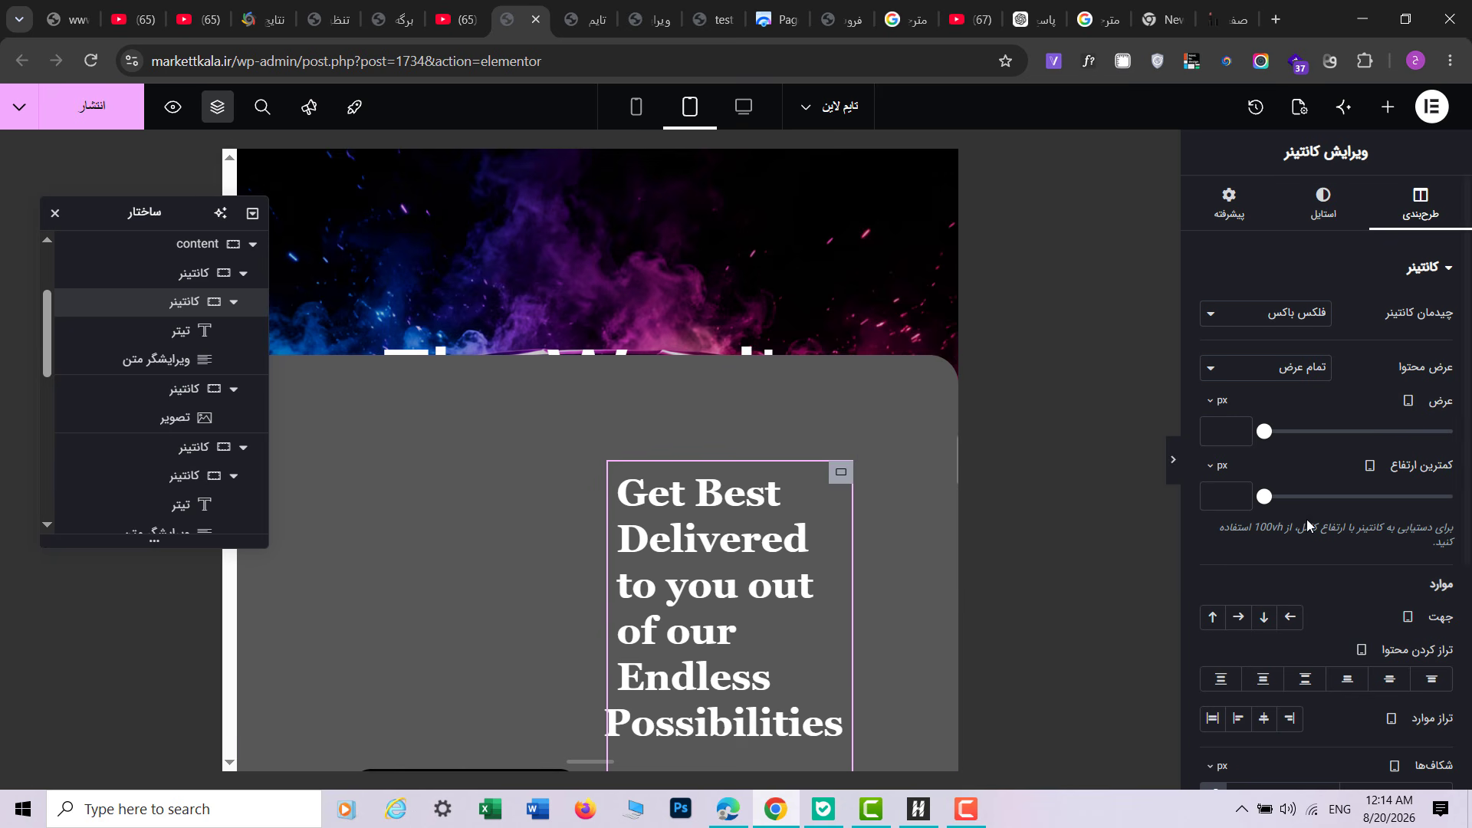
click(1264, 617)
scroll(777, 553, down, 3)
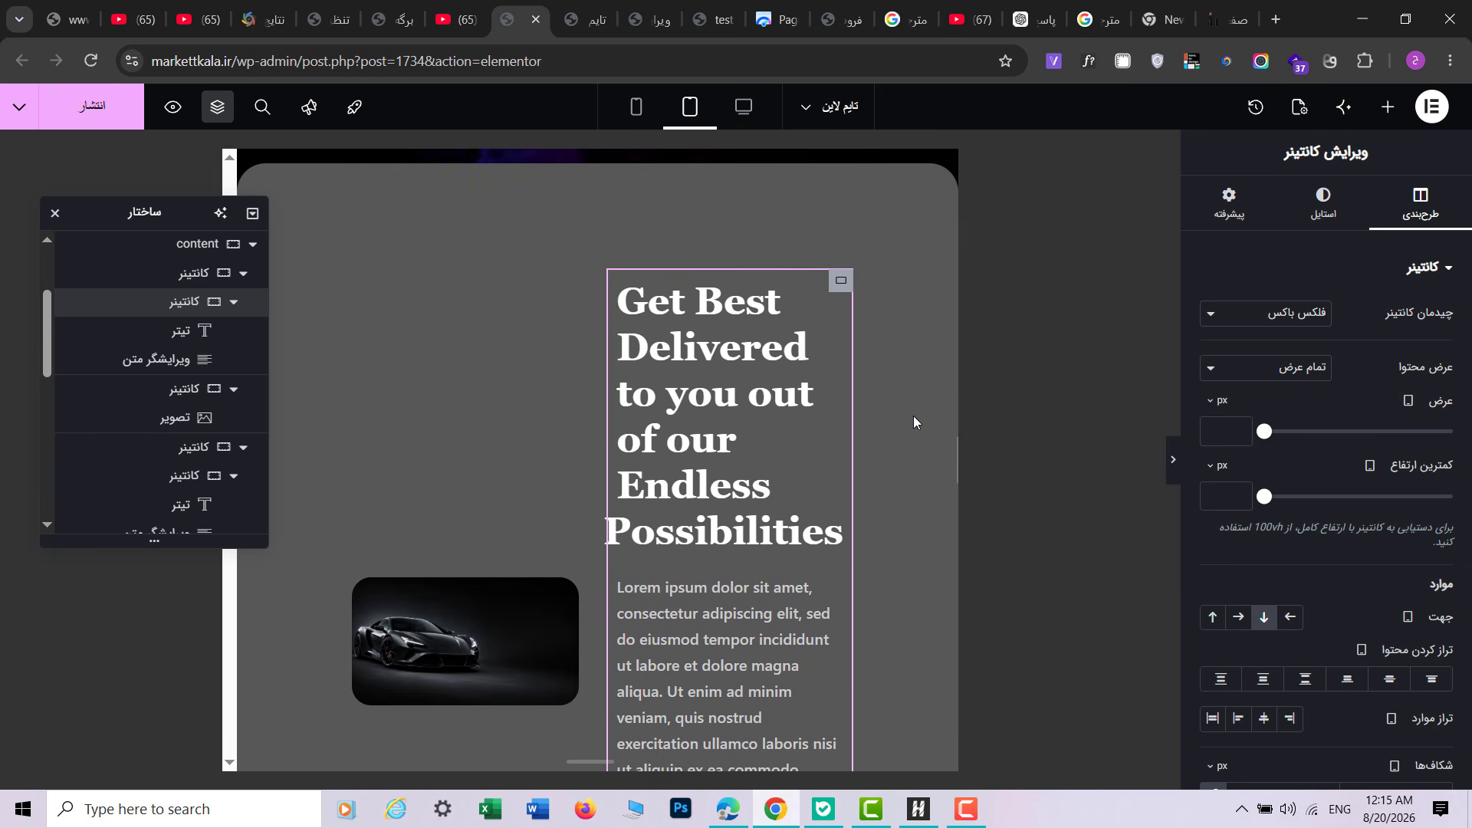
click(1264, 617)
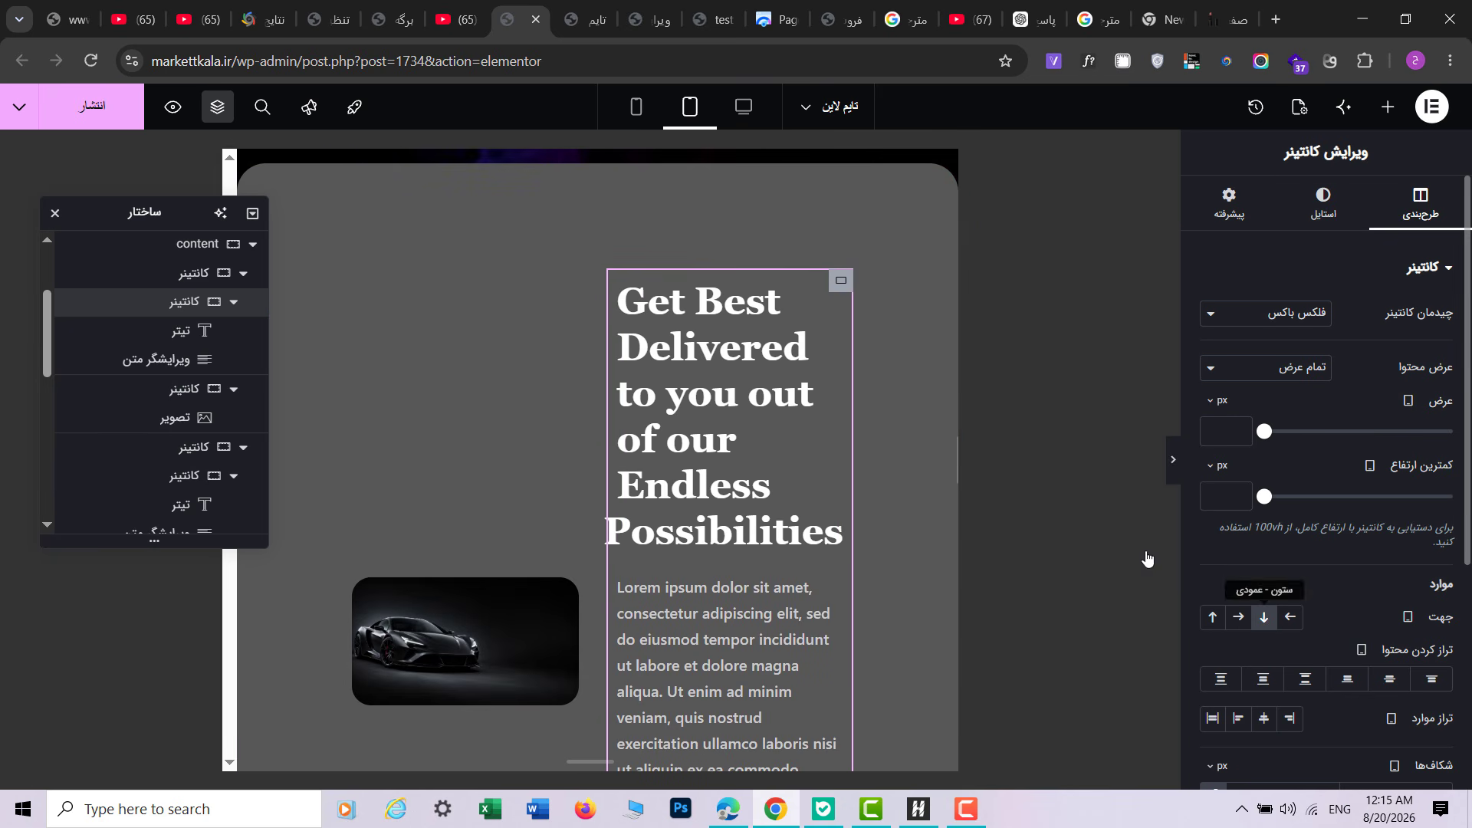
Step: Set the direction of the first content section's container holding the text and car image to column for tablet
click(871, 298)
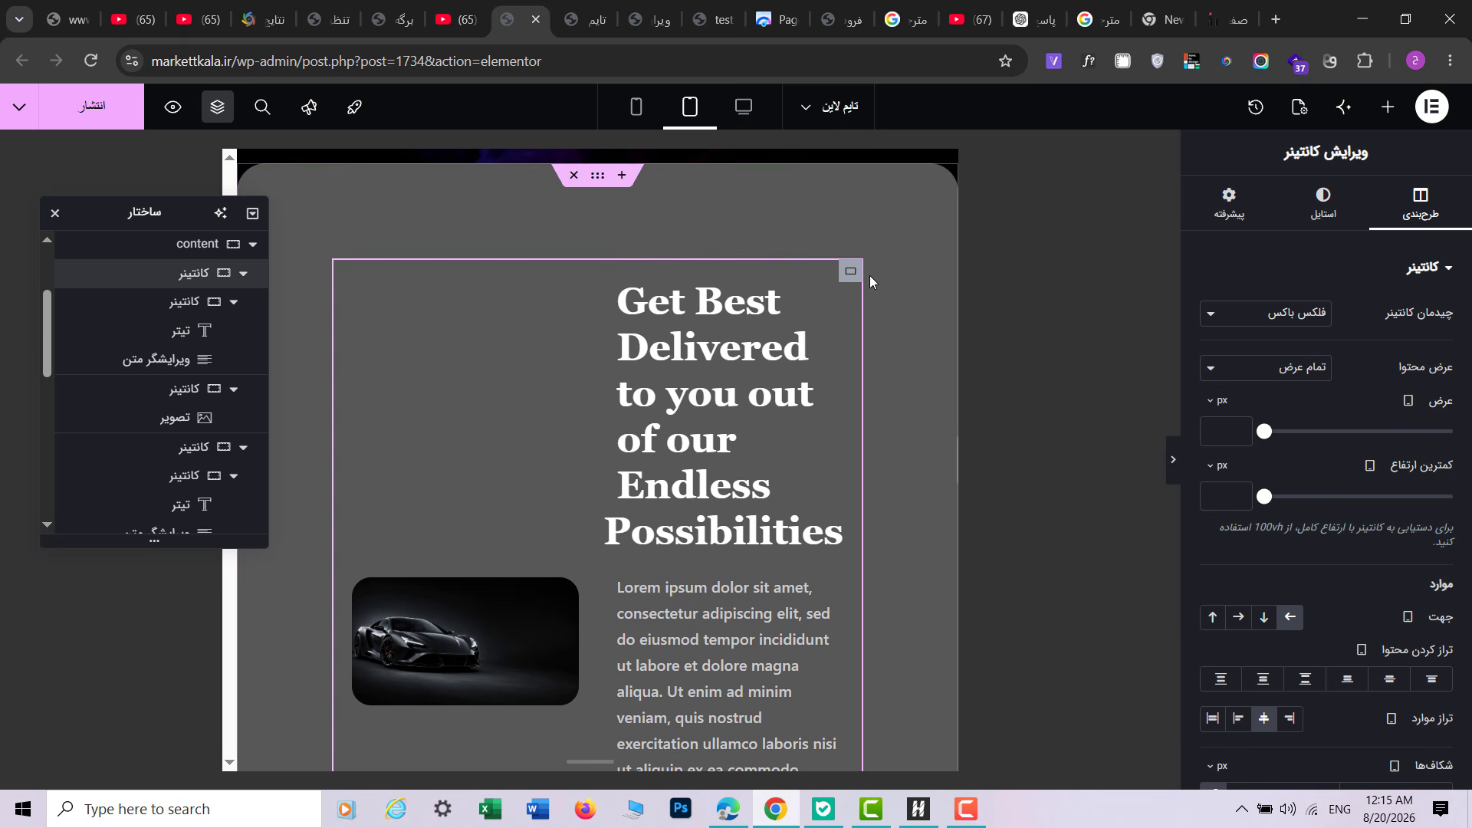
click(1264, 618)
scroll(732, 550, down, 4)
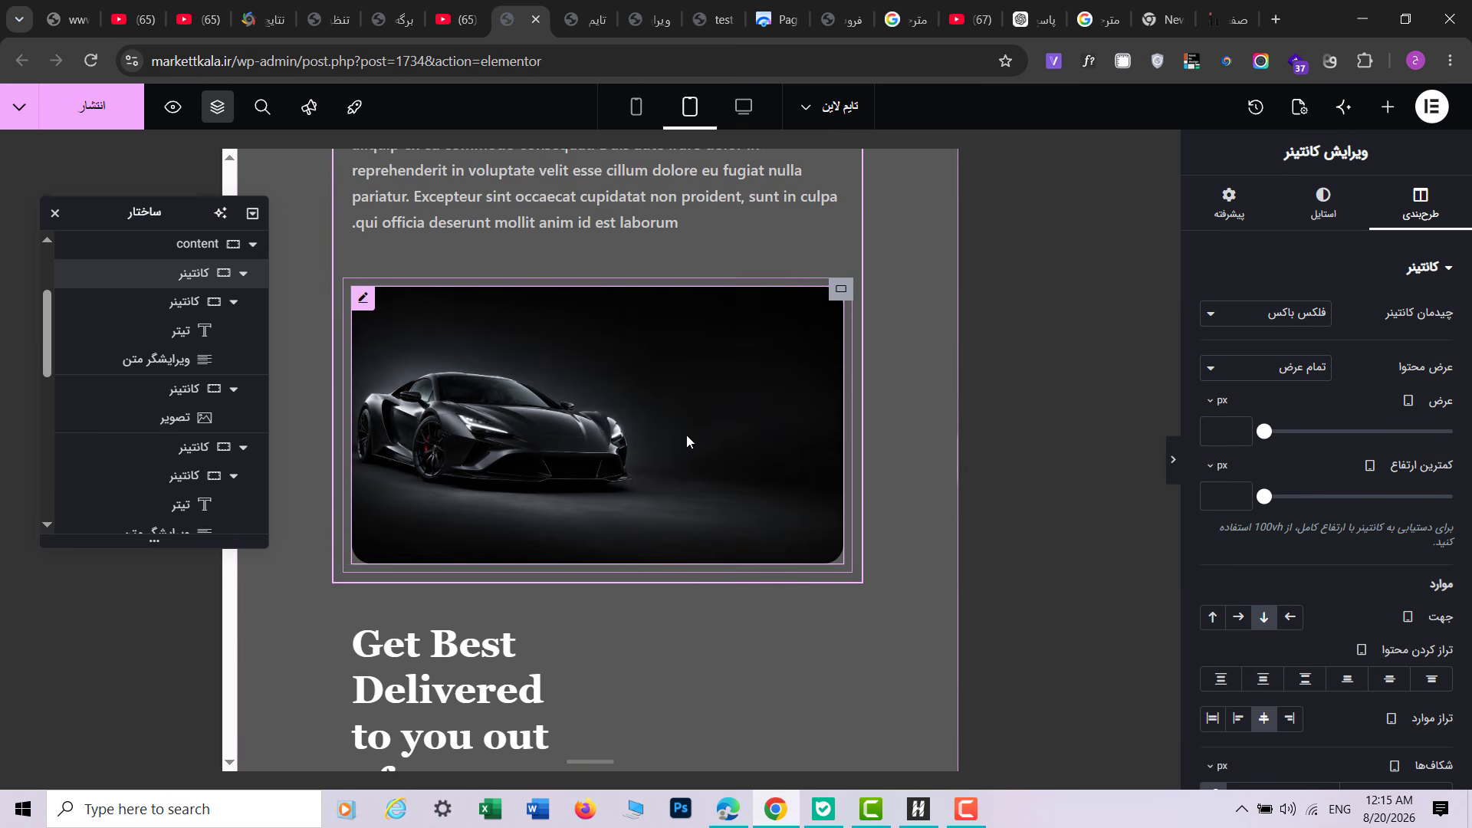
Step: Set the direction of the first content section's second text-and-image container to column for tablet
scroll(686, 441, down, 2)
click(850, 421)
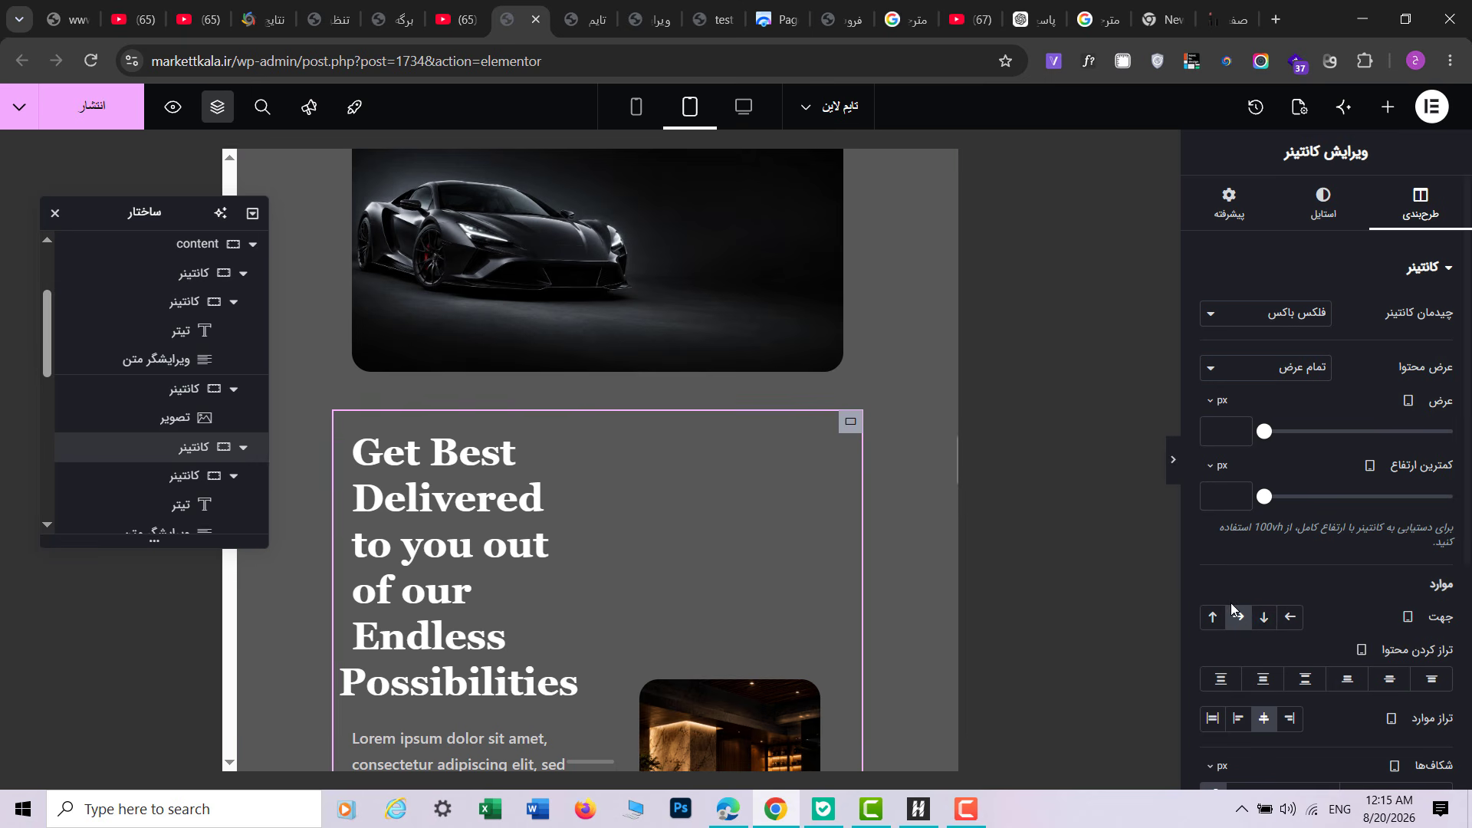
click(1264, 617)
Step: Examine the CTA and the stacked text and car images further down the page in the tablet view
scroll(682, 596, down, 10)
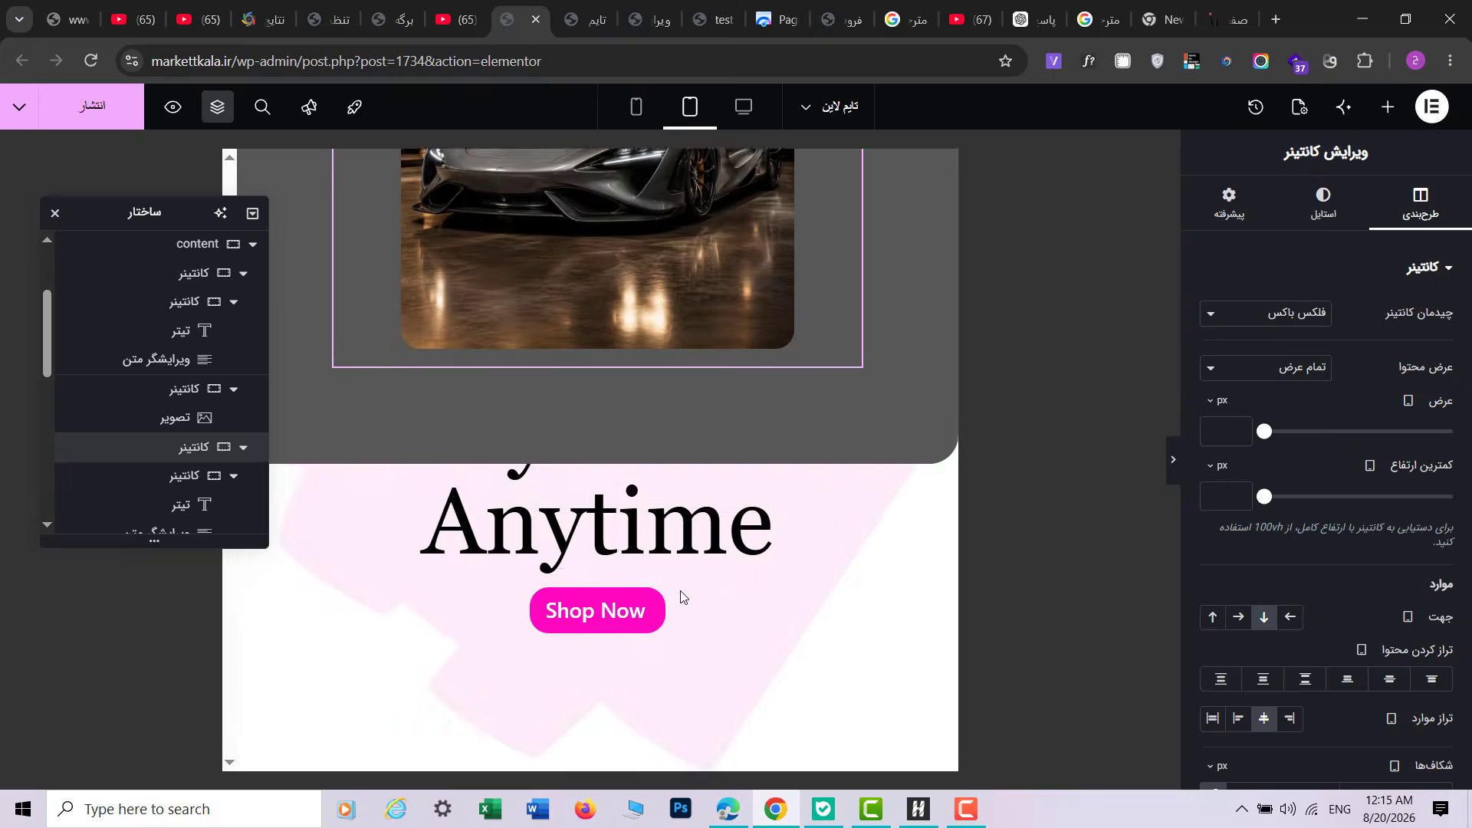
scroll(682, 595, down, 4)
scroll(616, 513, down, 8)
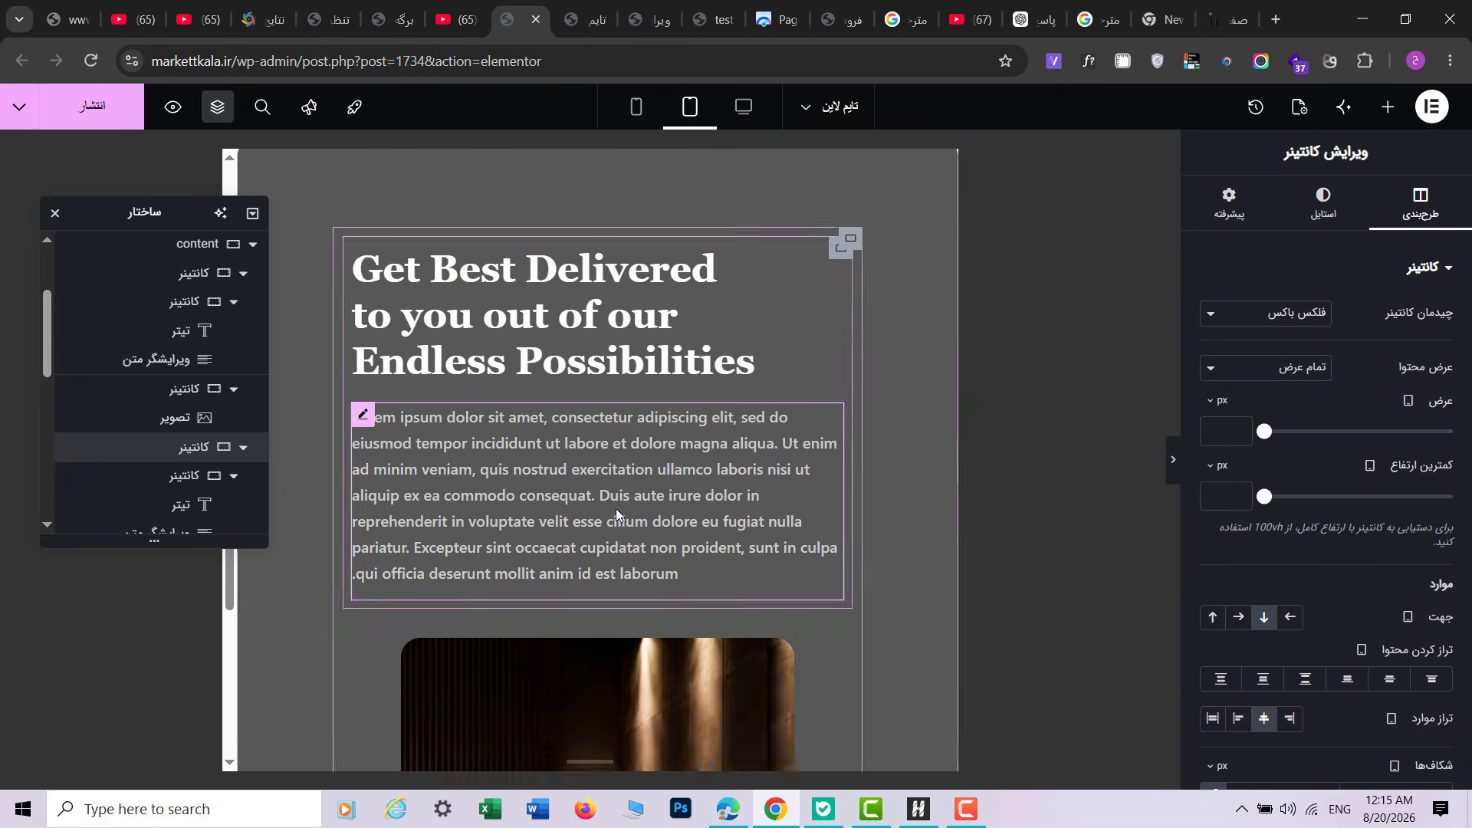
scroll(616, 514, down, 6)
scroll(872, 333, up, 5)
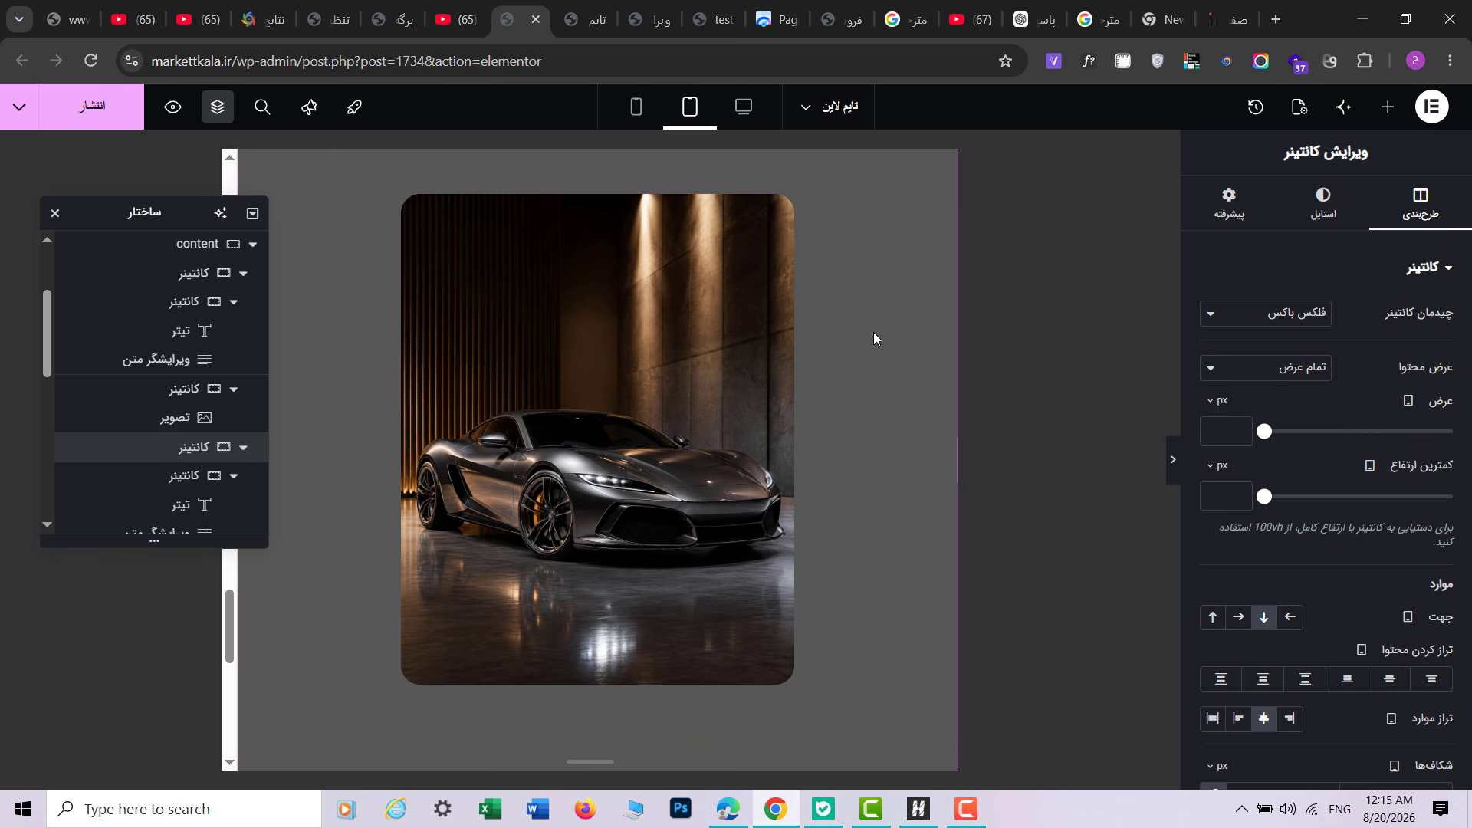
scroll(872, 333, up, 4)
scroll(872, 332, down, 15)
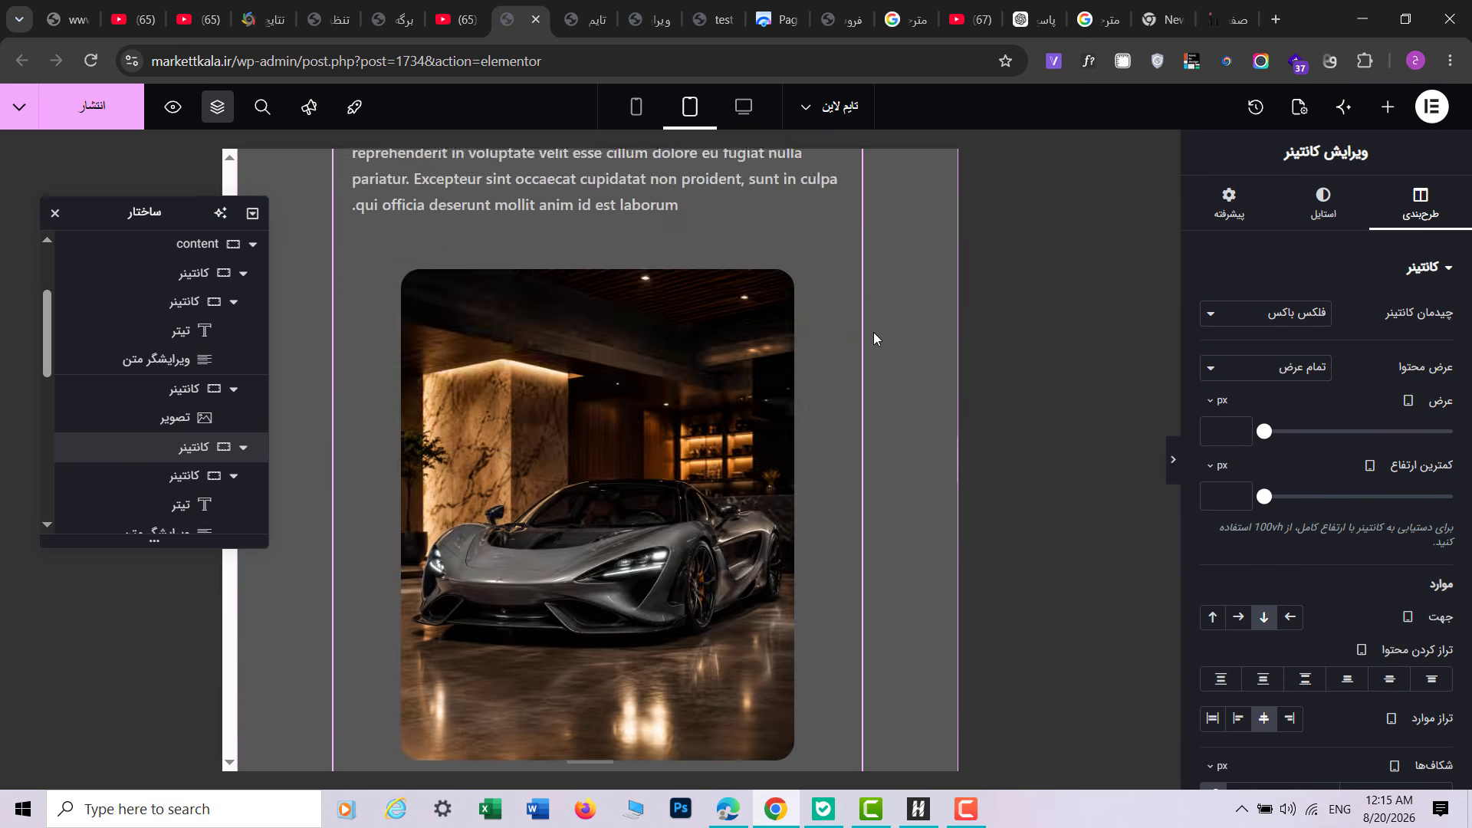
scroll(872, 332, up, 5)
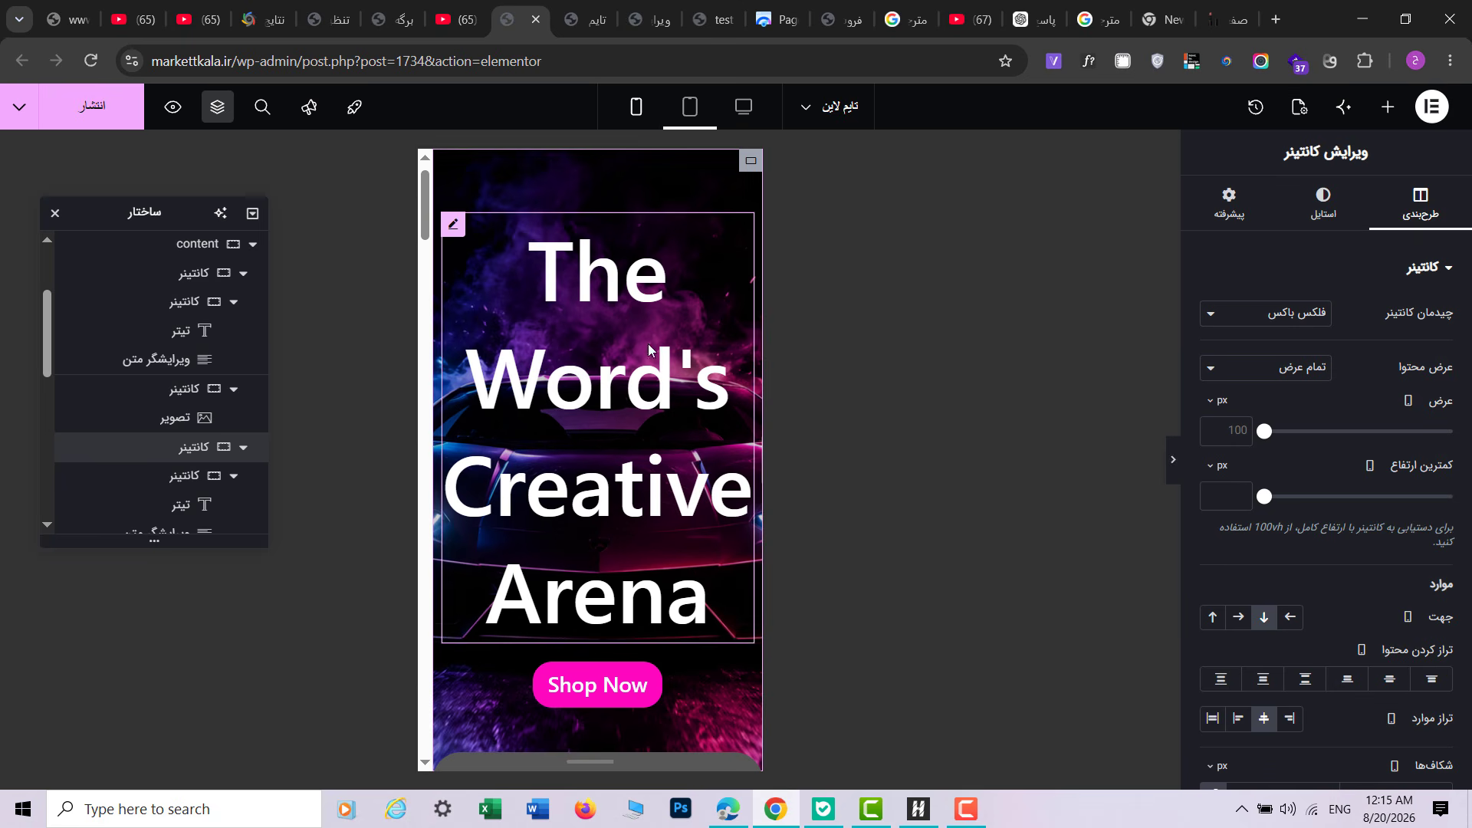
Step: Switch to the mobile view and set the hero heading's font size to 2.7 rem
click(646, 337)
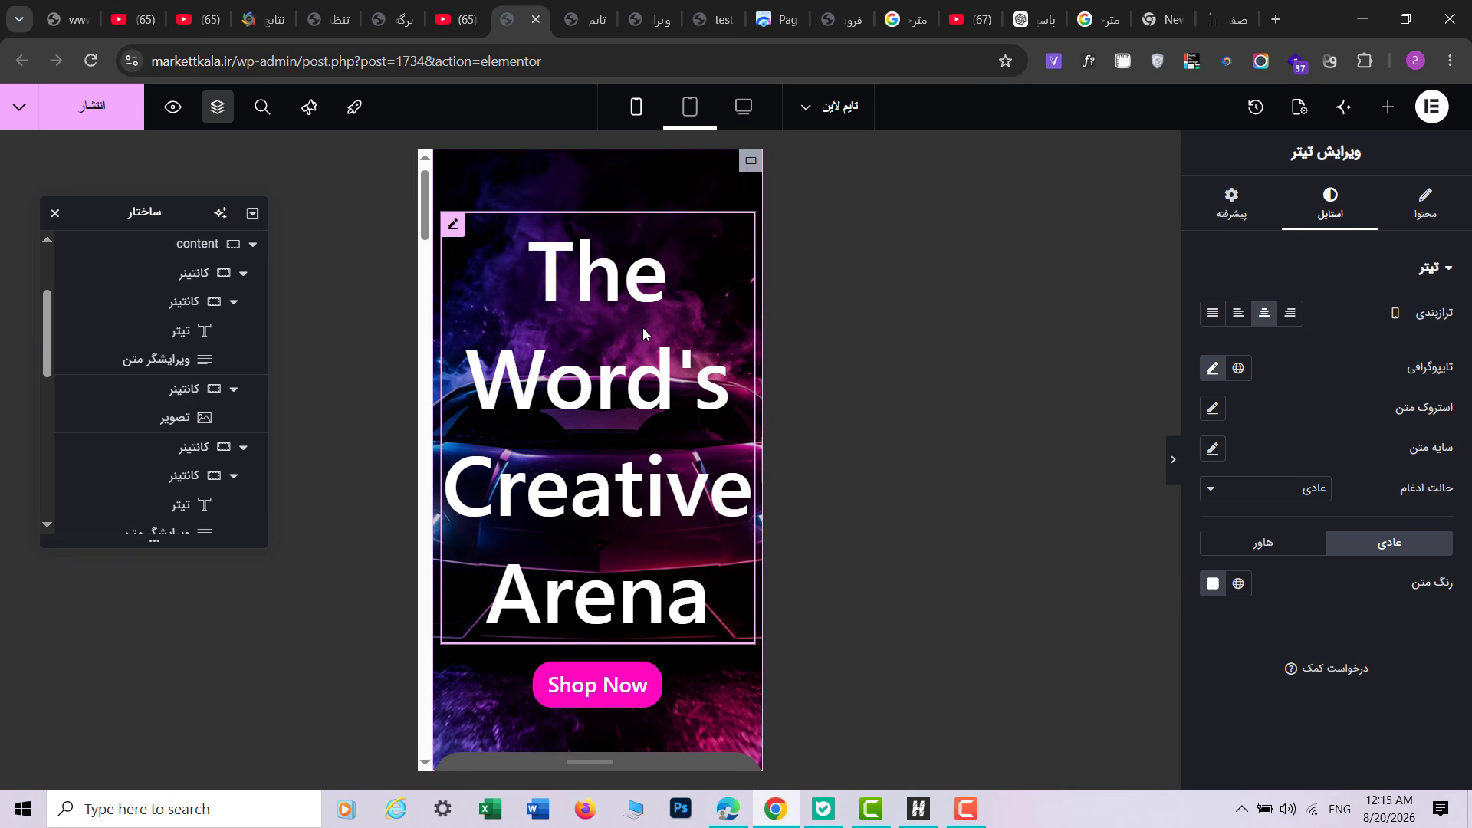
click(1211, 371)
drag(1328, 527, 1298, 520)
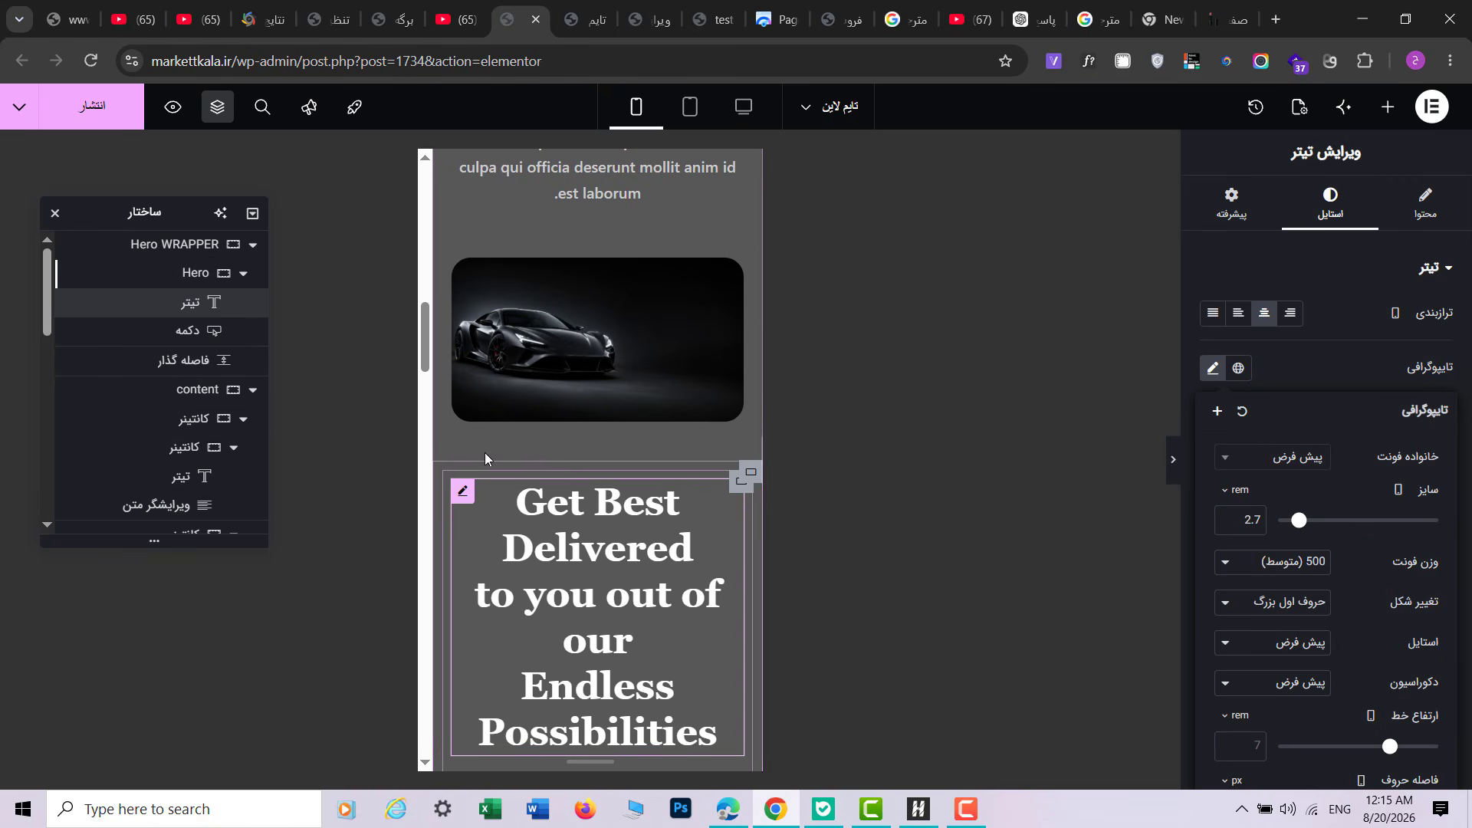
Step: Set the hero heading's mobile line height to 4.8 rem and publish the page
click(612, 456)
scroll(612, 456, up, 1)
scroll(611, 456, up, 8)
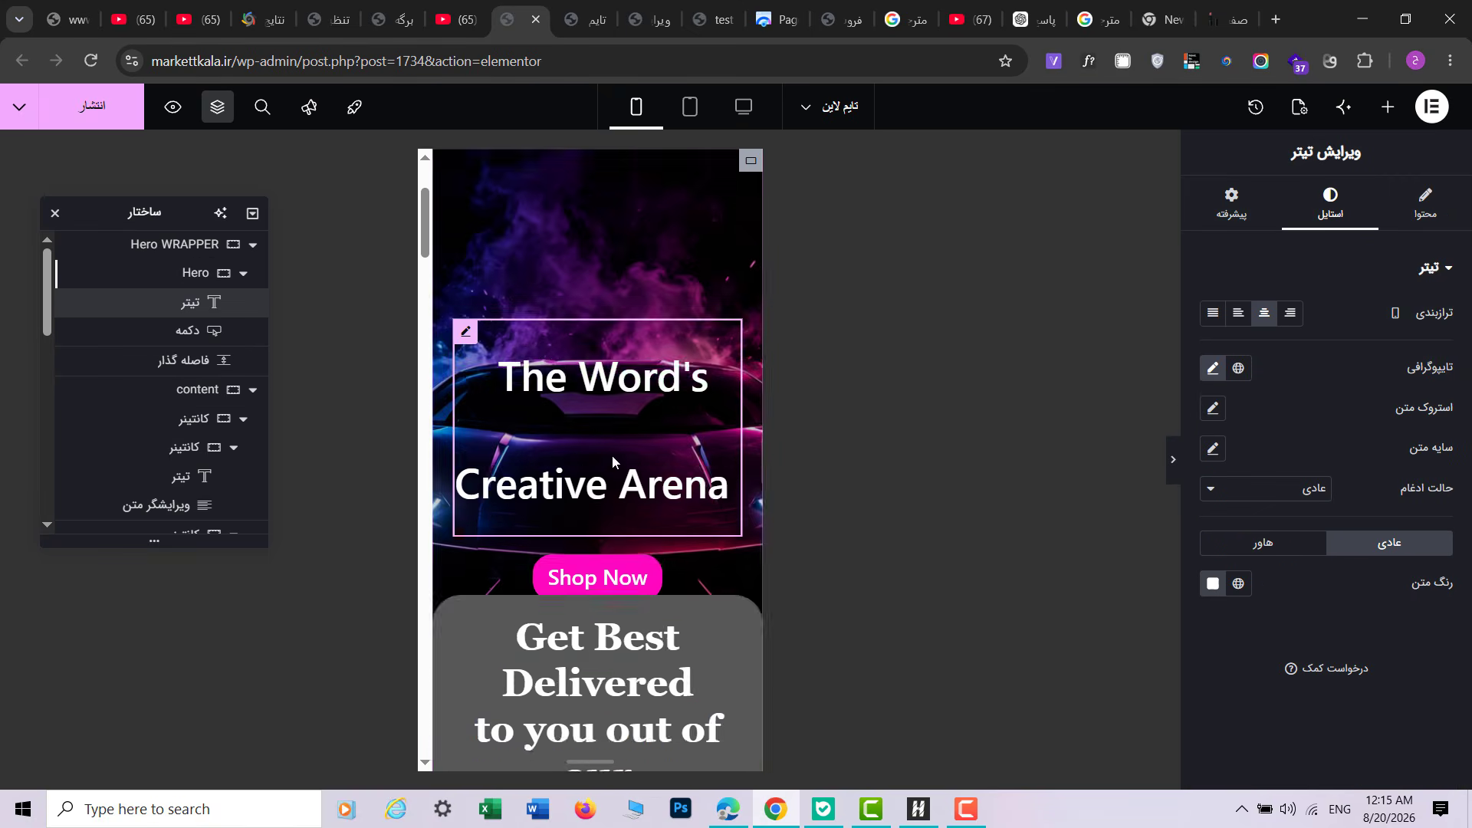
click(1211, 369)
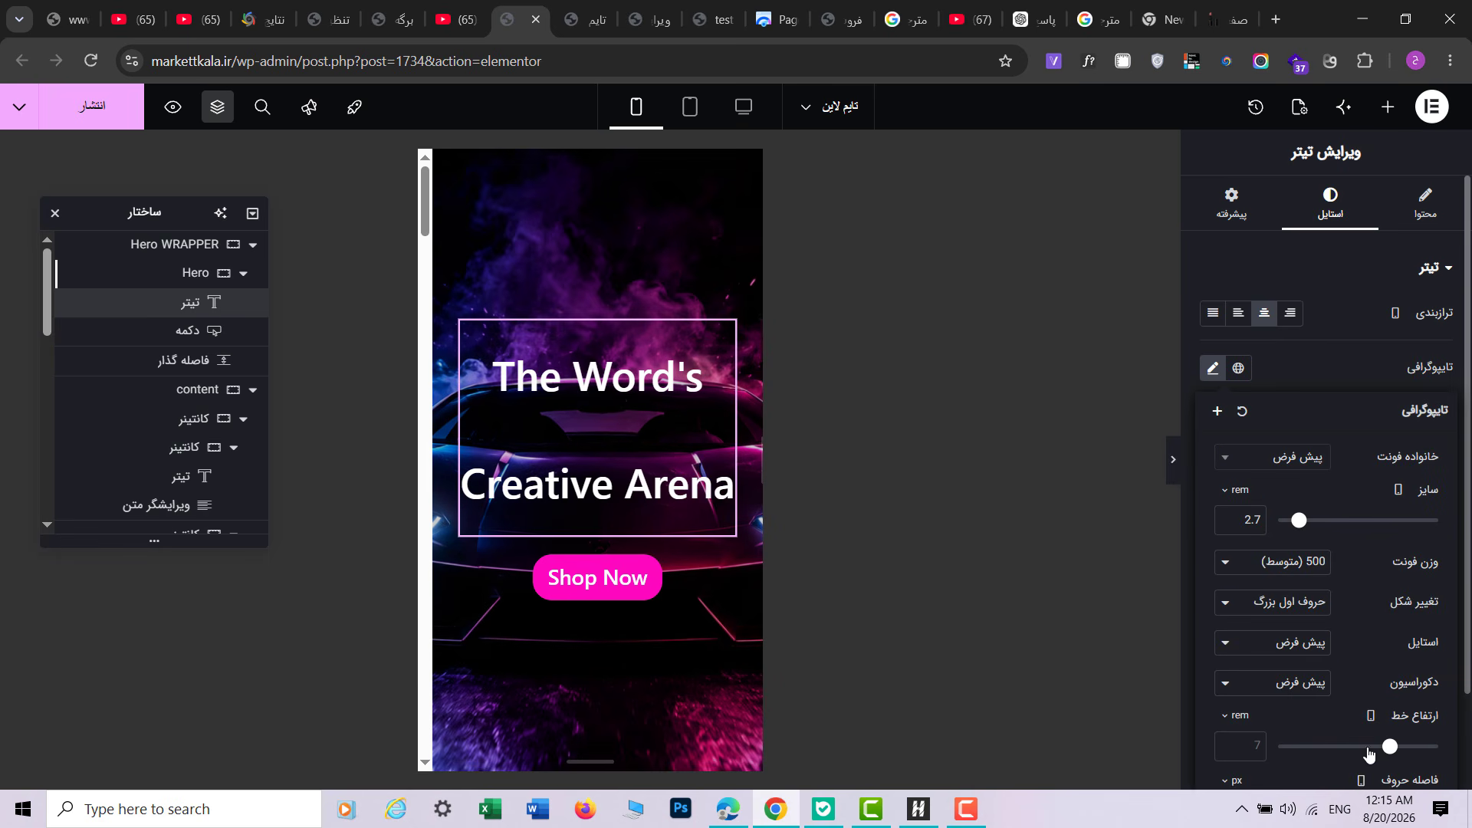
drag(1389, 747, 1353, 747)
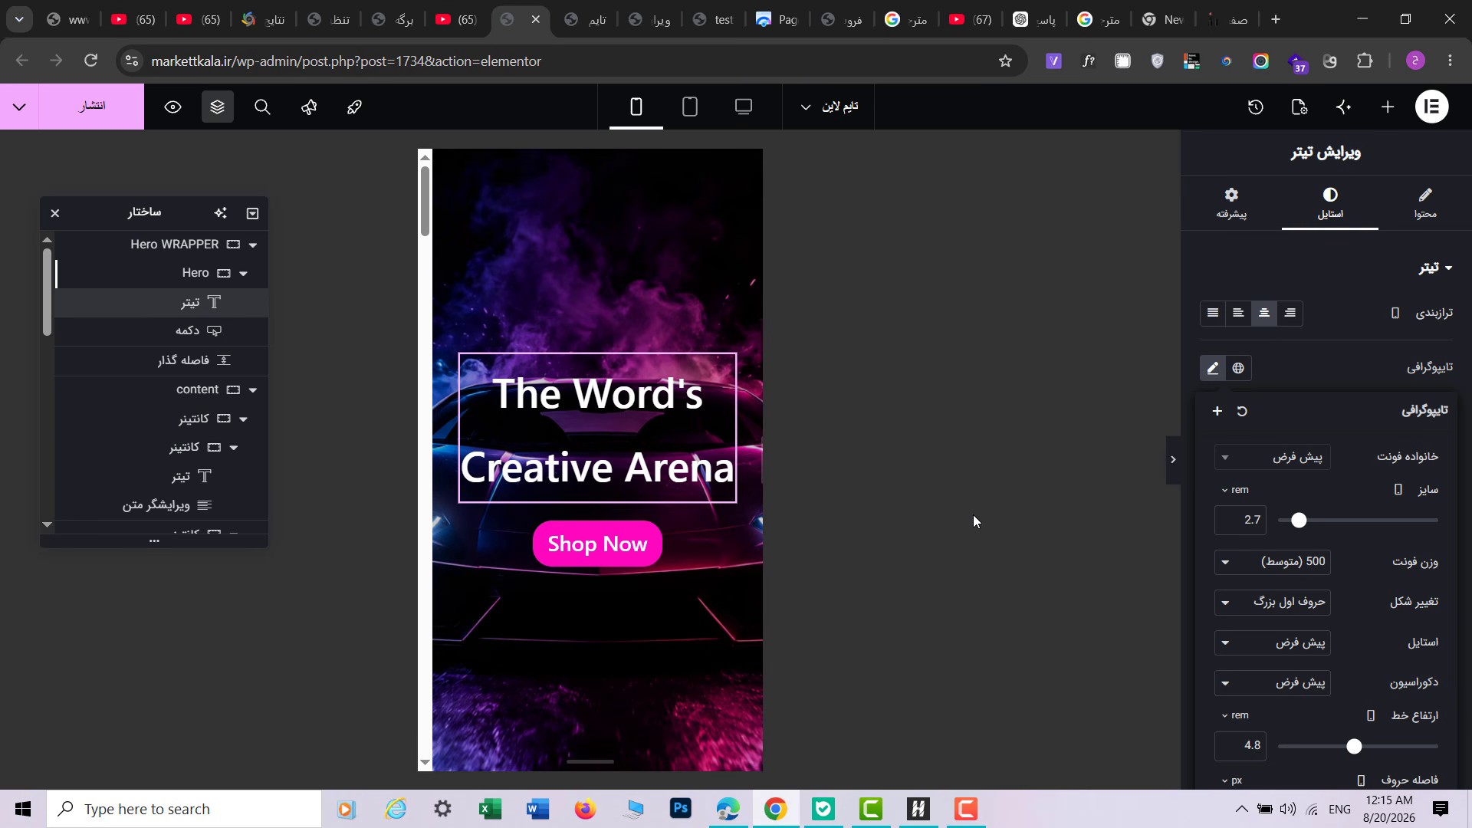
click(92, 105)
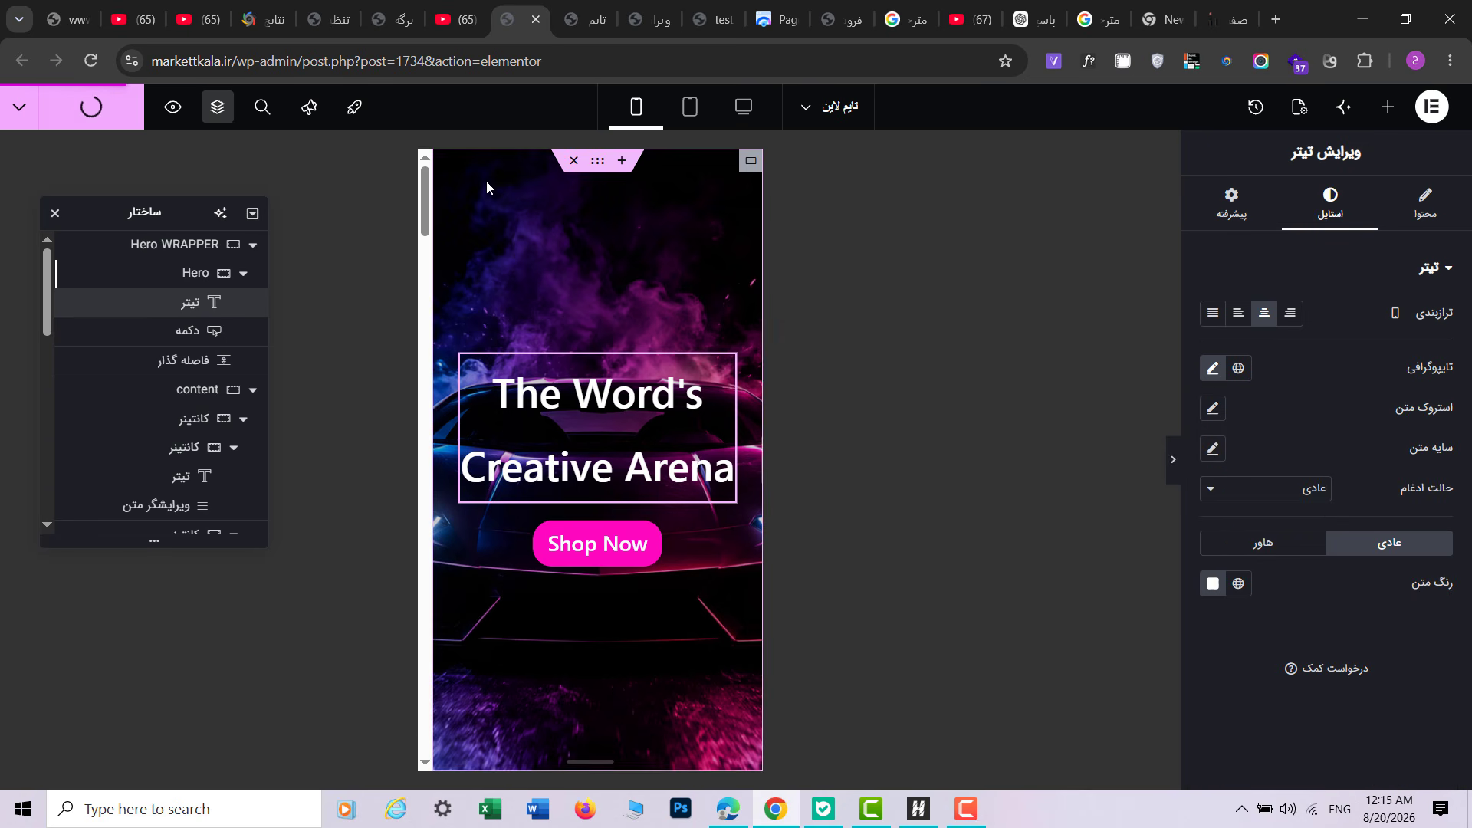